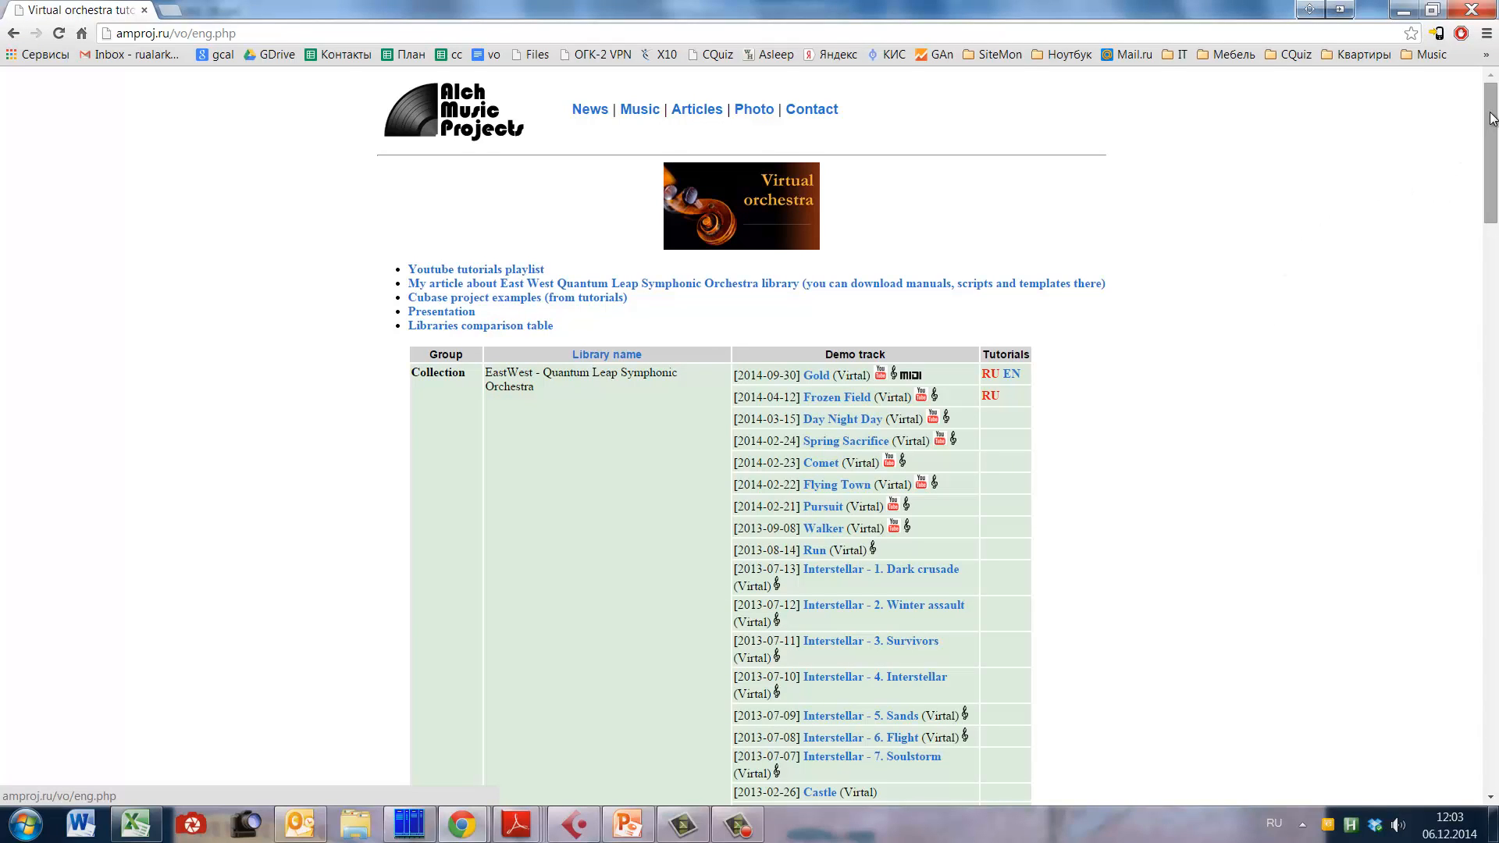
Step: Switch to Cubase and open the Alto Saxophone part in the Key Editor, showing its opening bars
left_click_drag(1493, 119, 1457, 354)
left_click_drag(490, 250, 1004, 511)
key("alt+Tab")
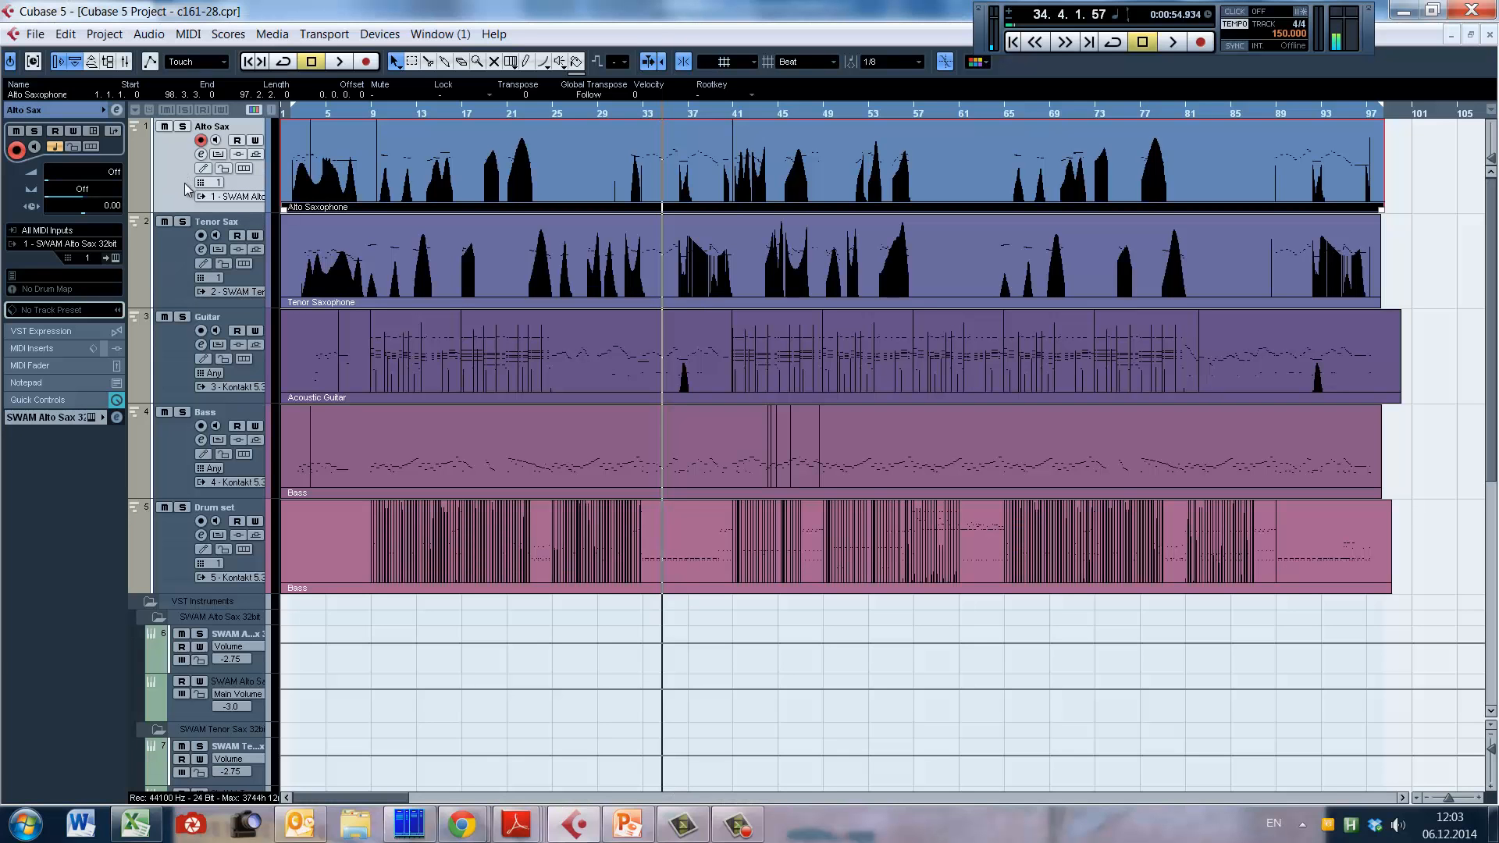
double_click(345, 175)
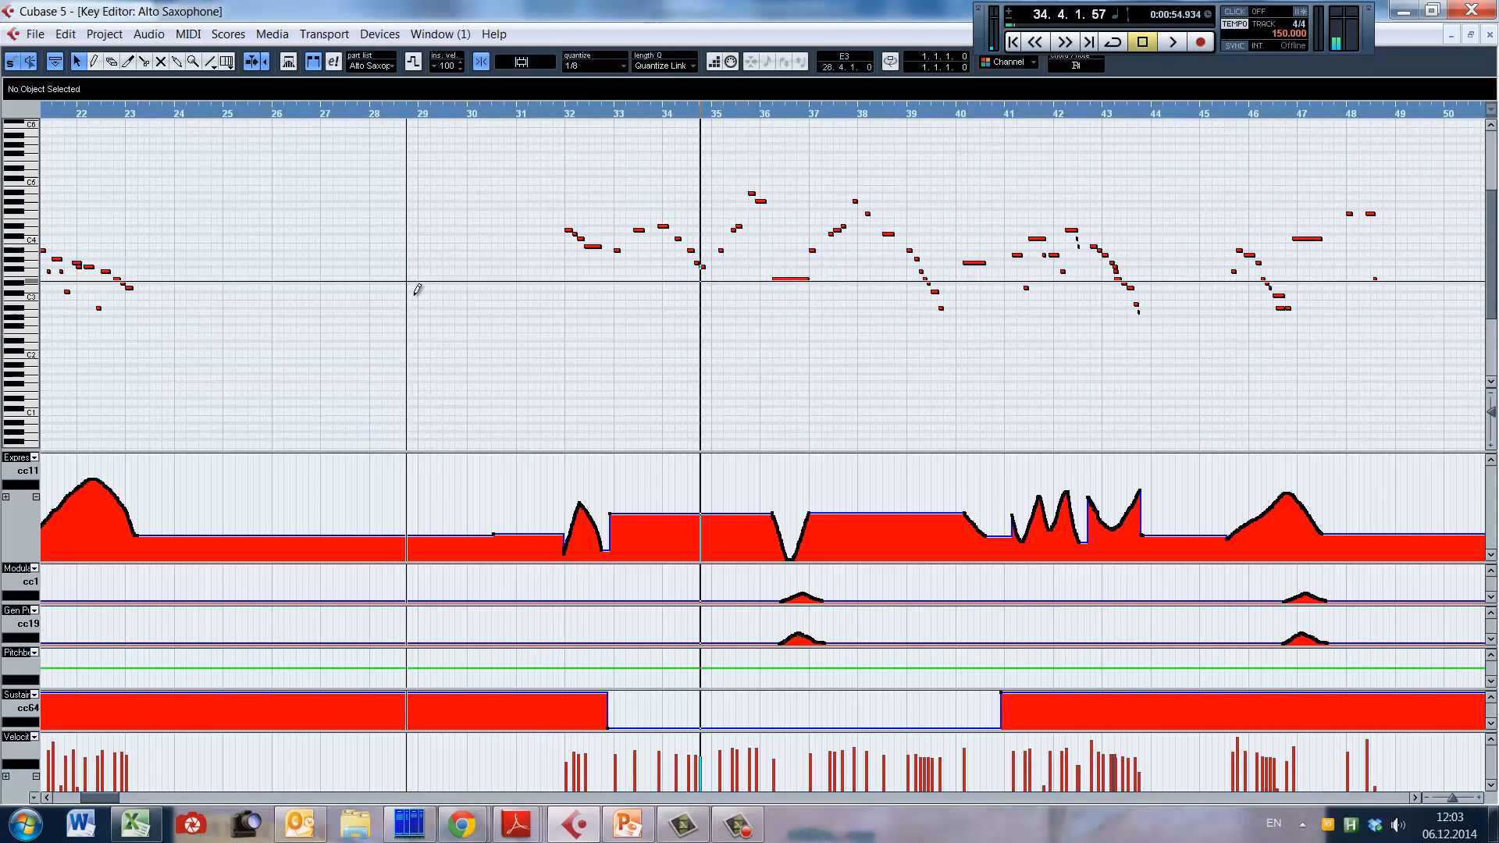
left_click_drag(108, 797, 52, 796)
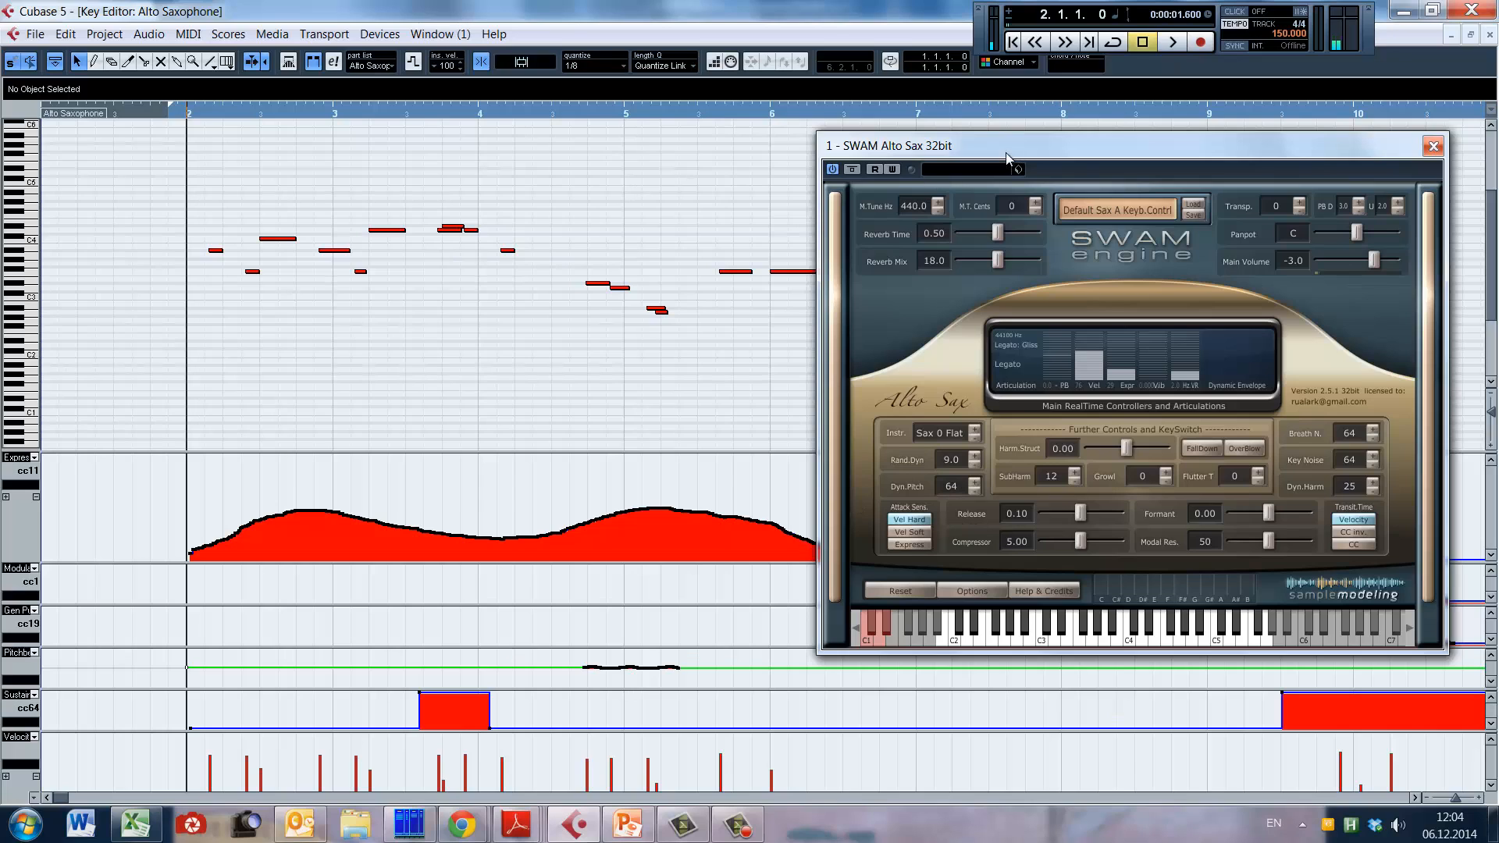
Step: Move the SWAM Alto Sax 32bit instrument window slightly and close it
mouse_move(1012, 156)
left_mouse_down()
mouse_move(1003, 184)
mouse_move(1023, 162)
left_mouse_up()
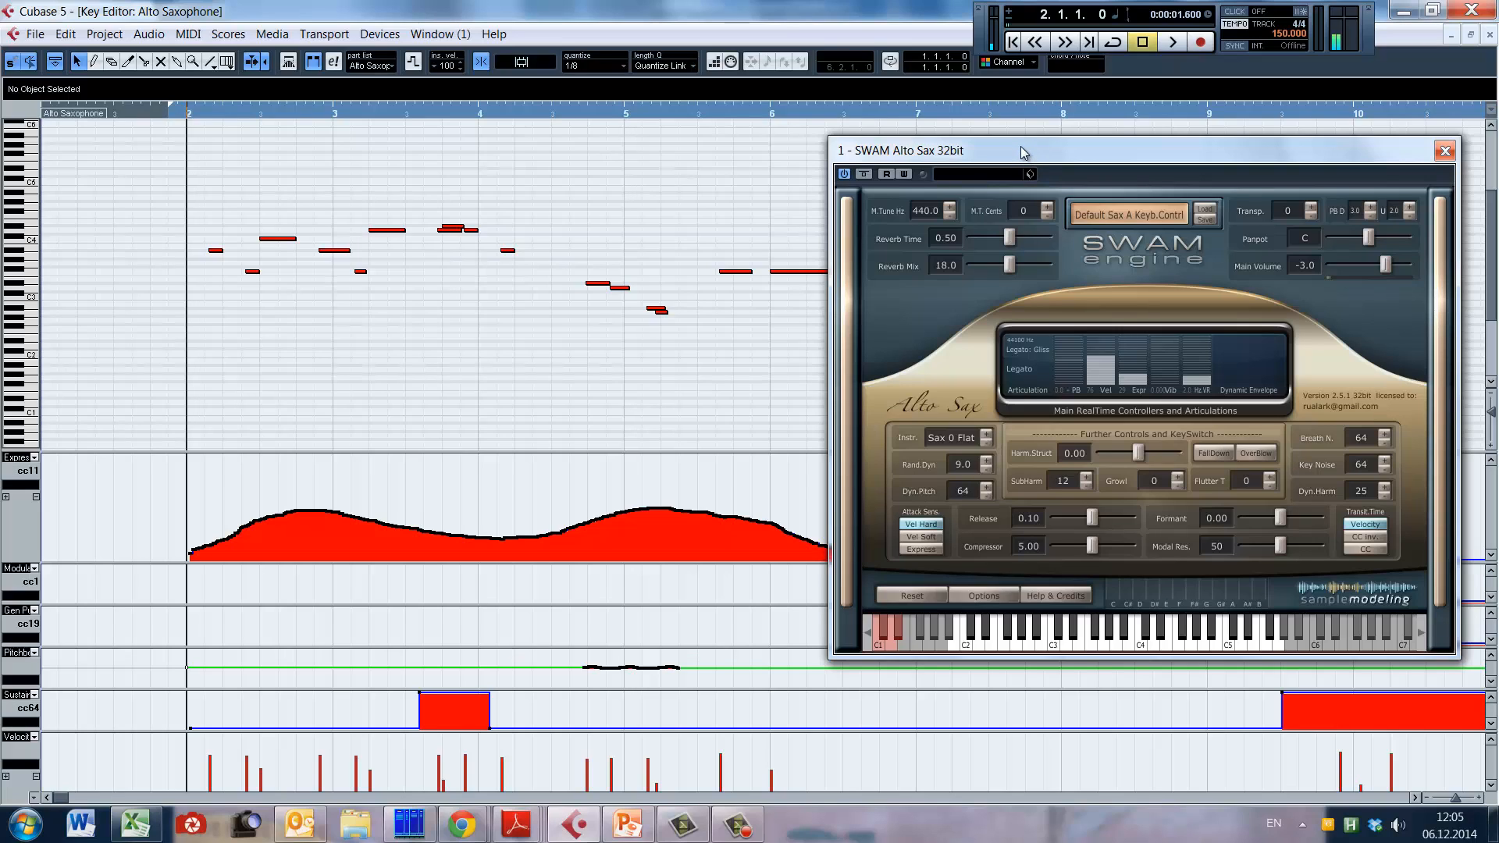
left_click(1444, 152)
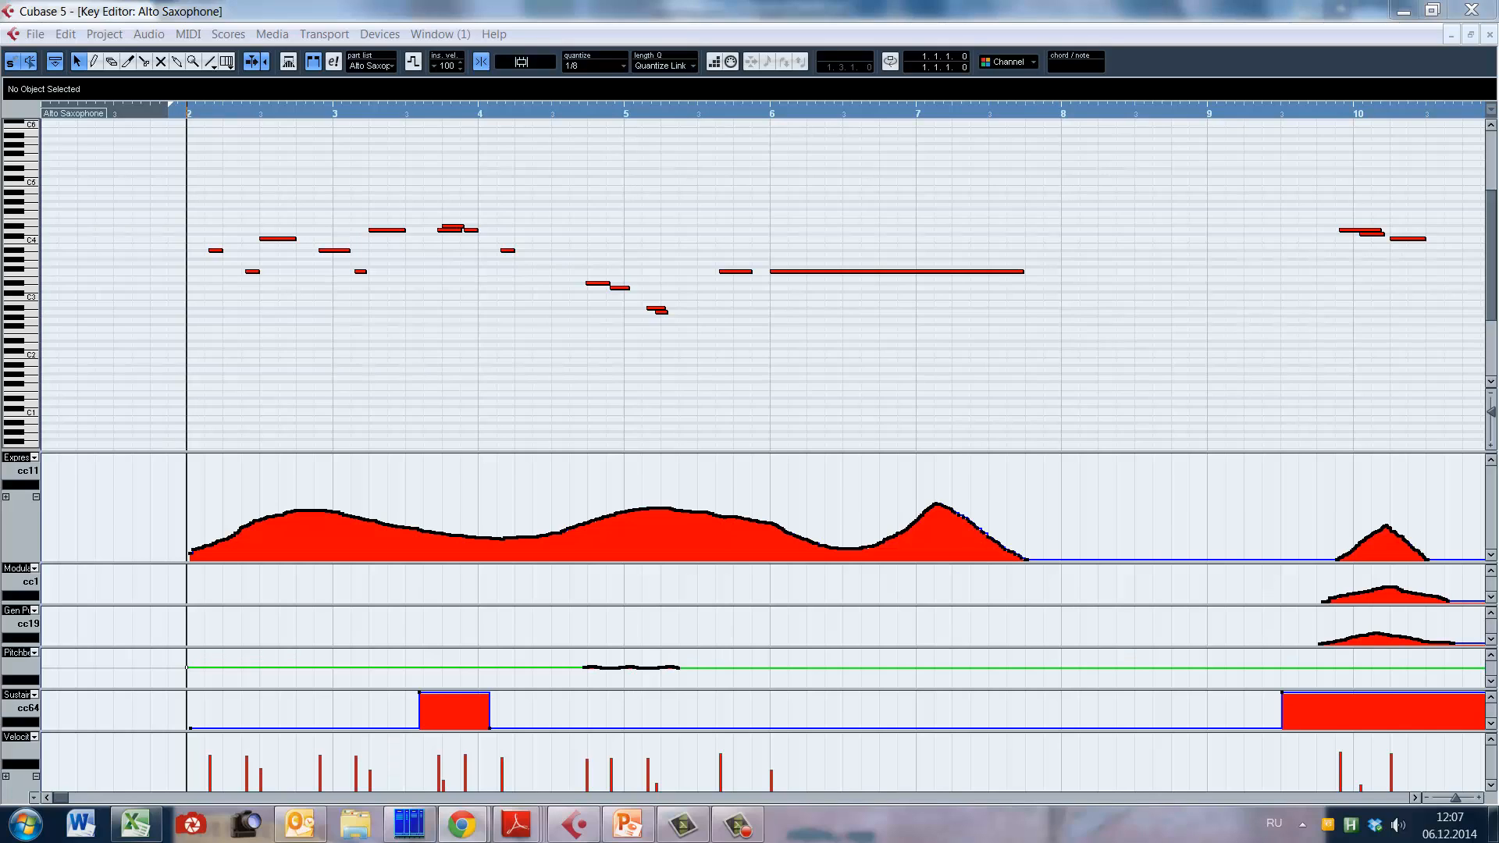
Step: Show the transport controls and play the opening alto sax phrase from bar 2
key("F2")
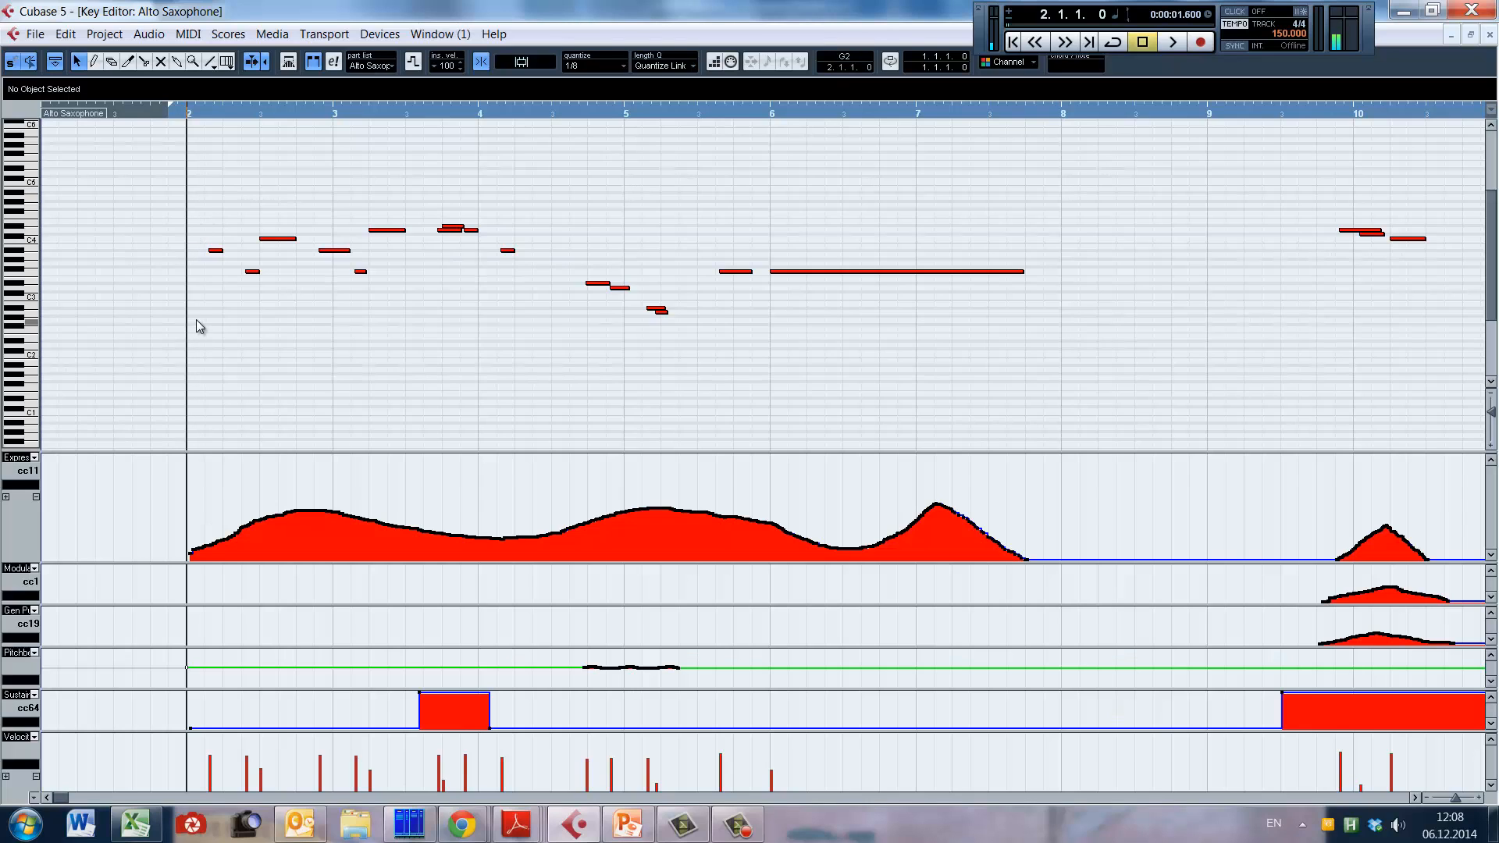
key("space")
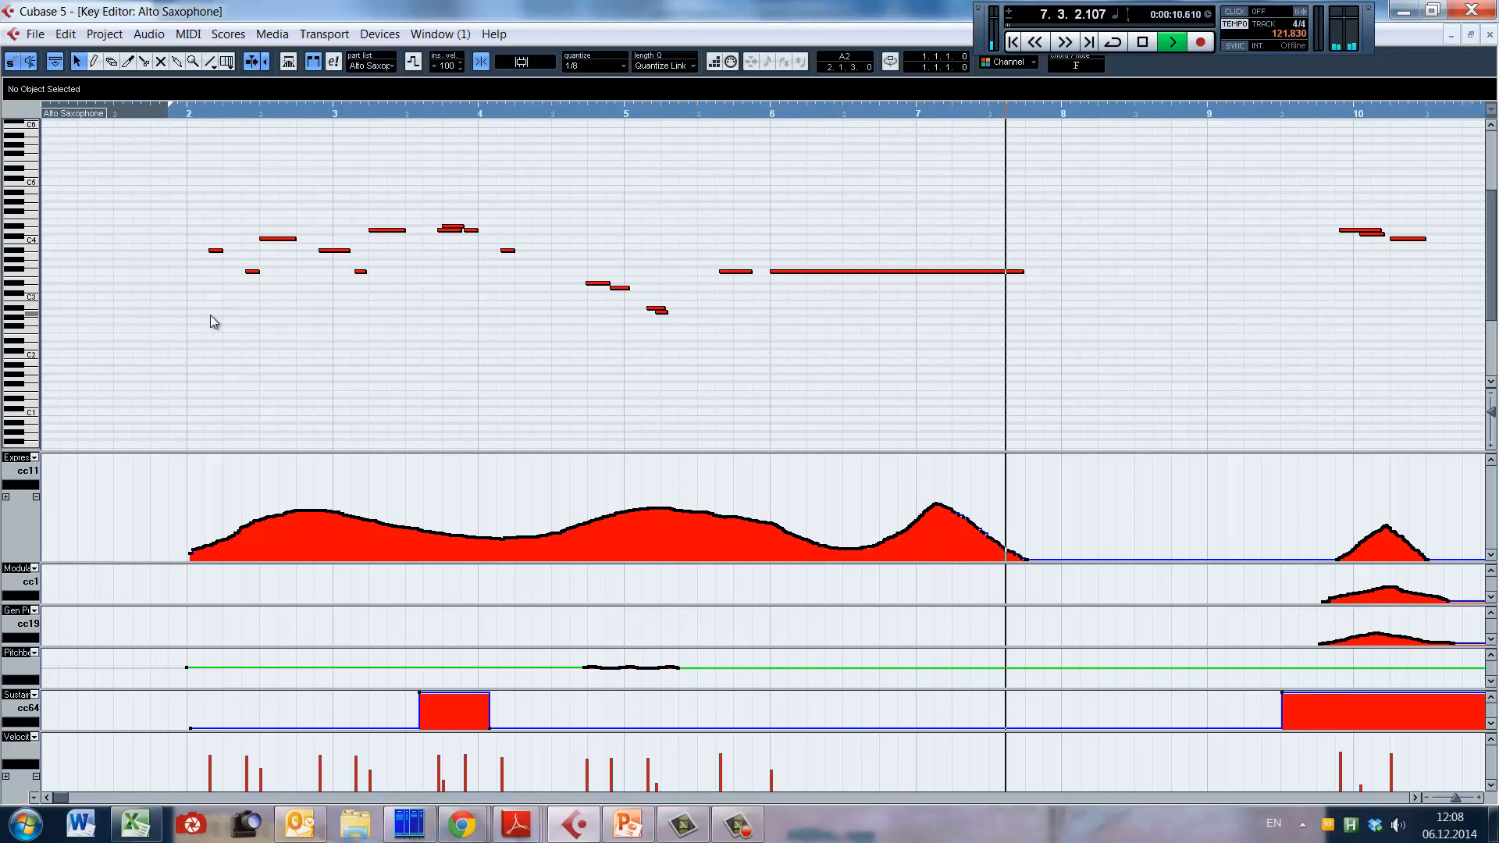
key("space")
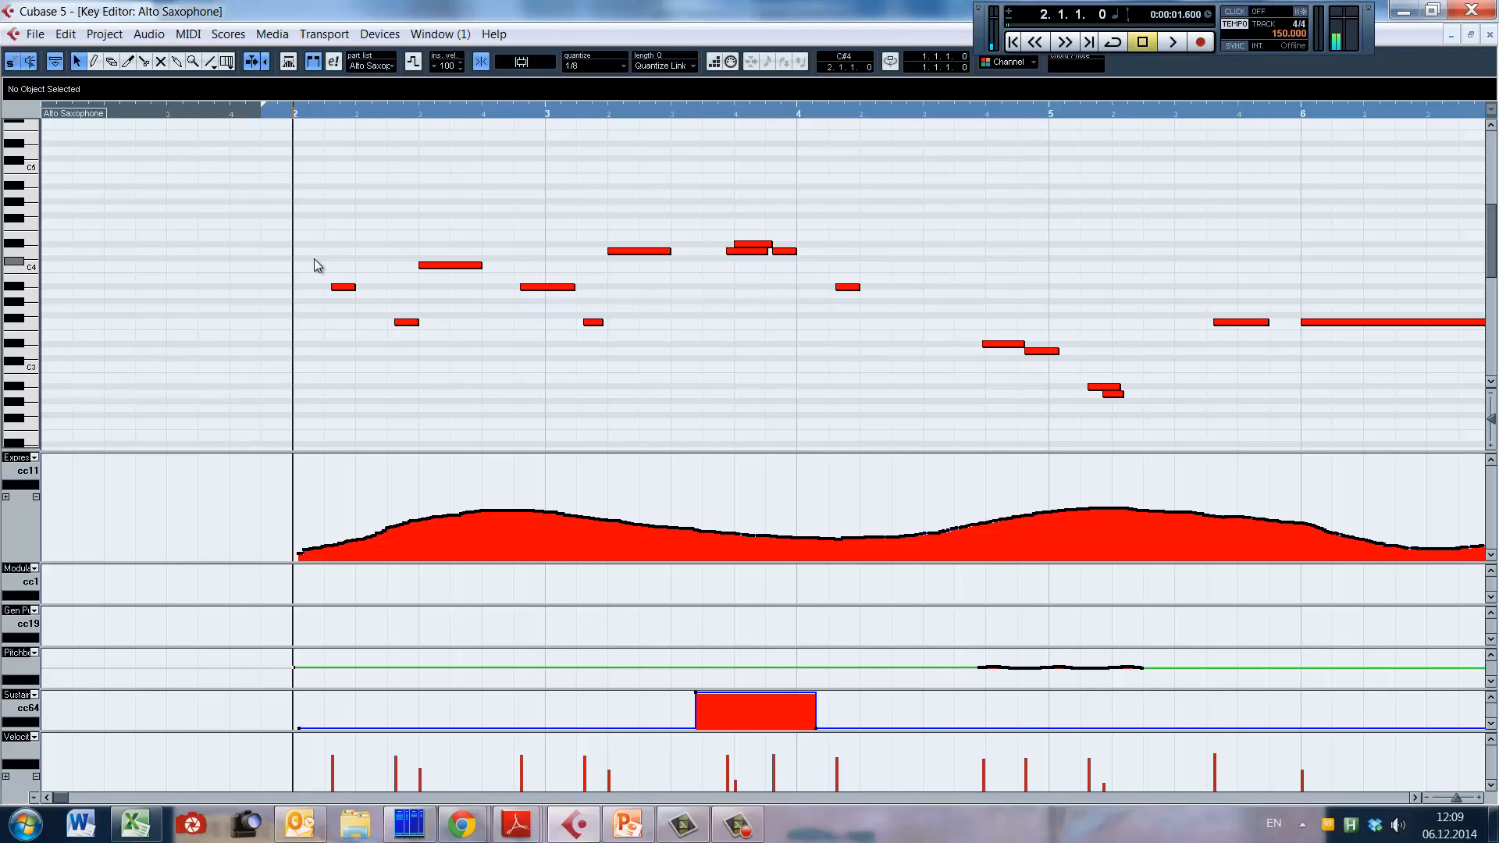
Step: Examine the alto sax notes in bars 2 and 3, inspecting closely where the second note meets the third
left_click_drag(314, 259, 369, 320)
left_click_drag(514, 255, 578, 325)
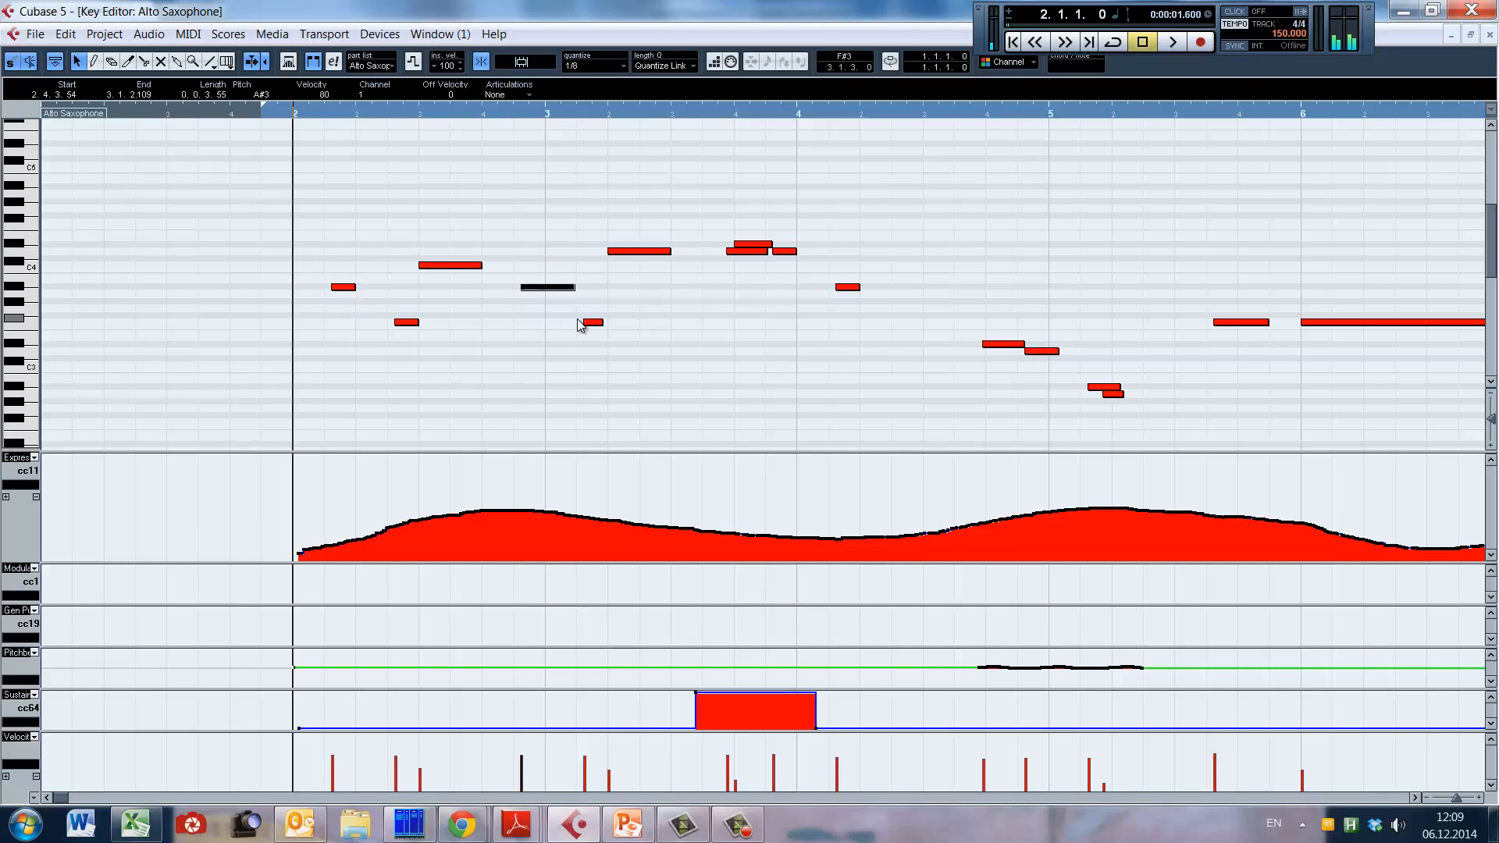
left_click(388, 301)
left_click(417, 353)
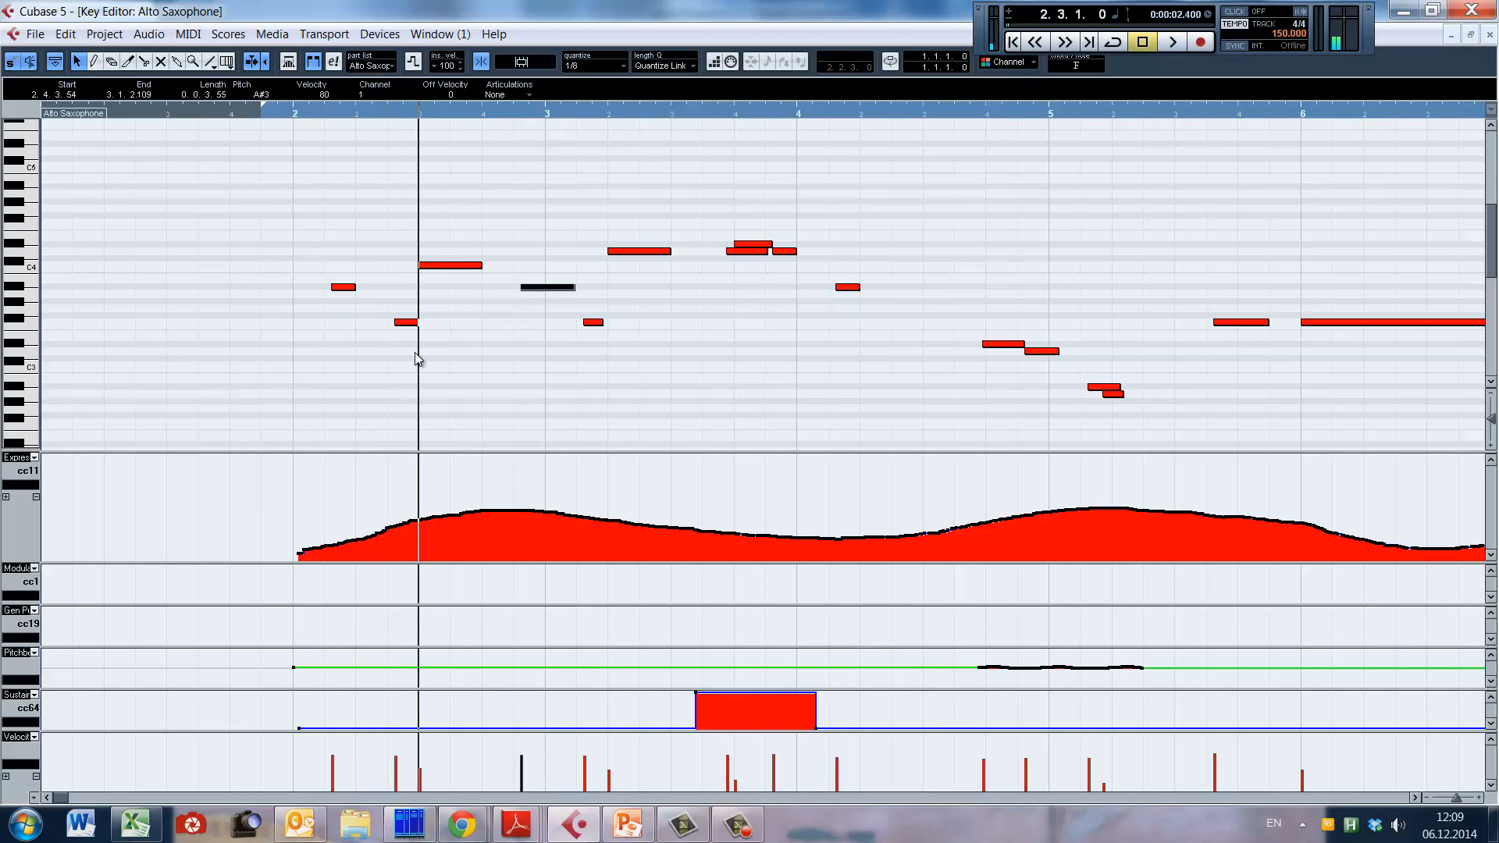
key("h")
key("h")
key("h")
key("h")
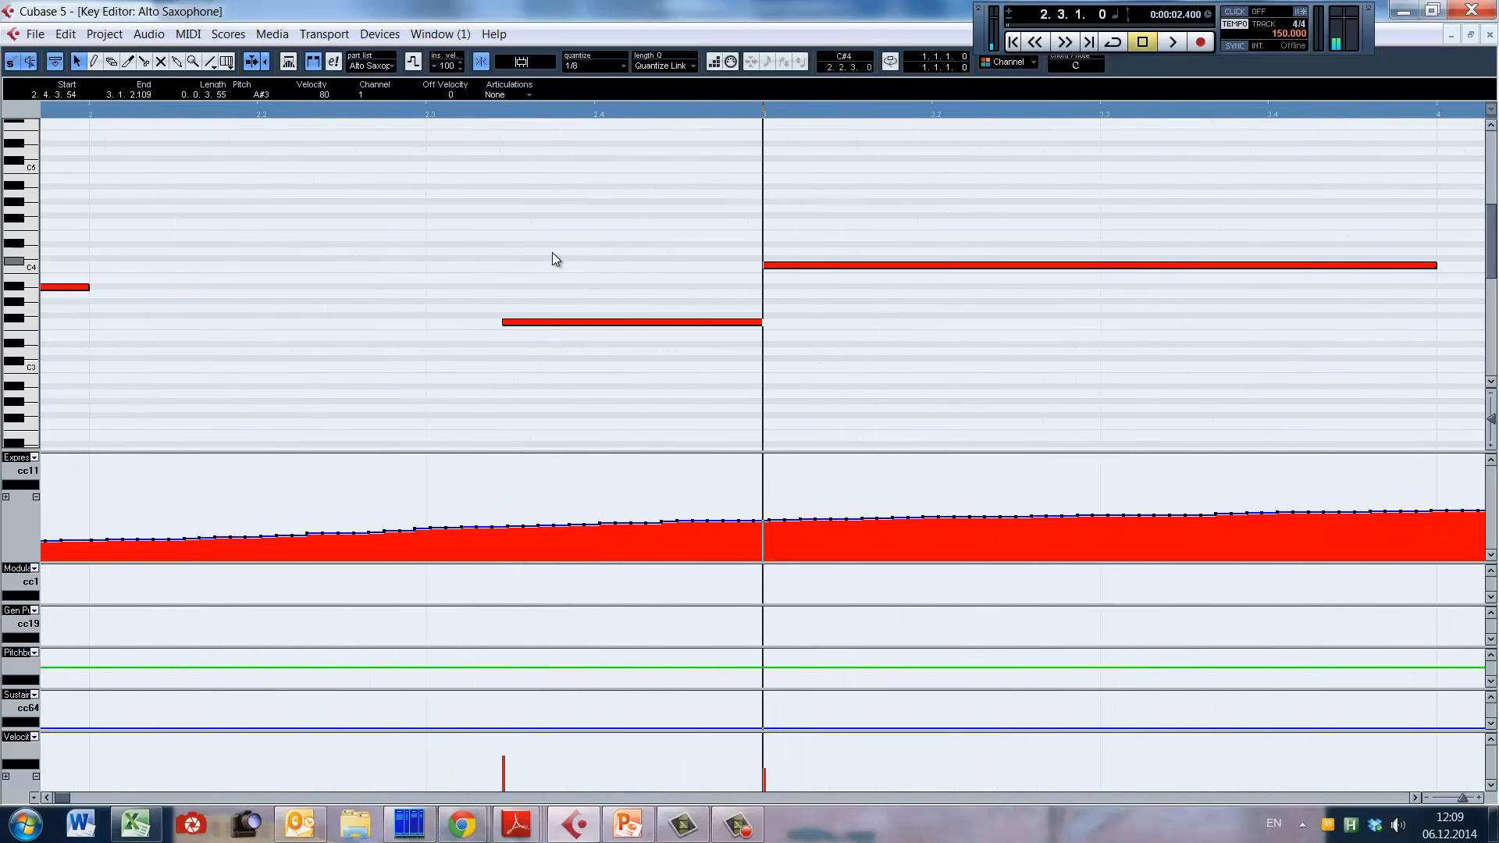
left_click(429, 110)
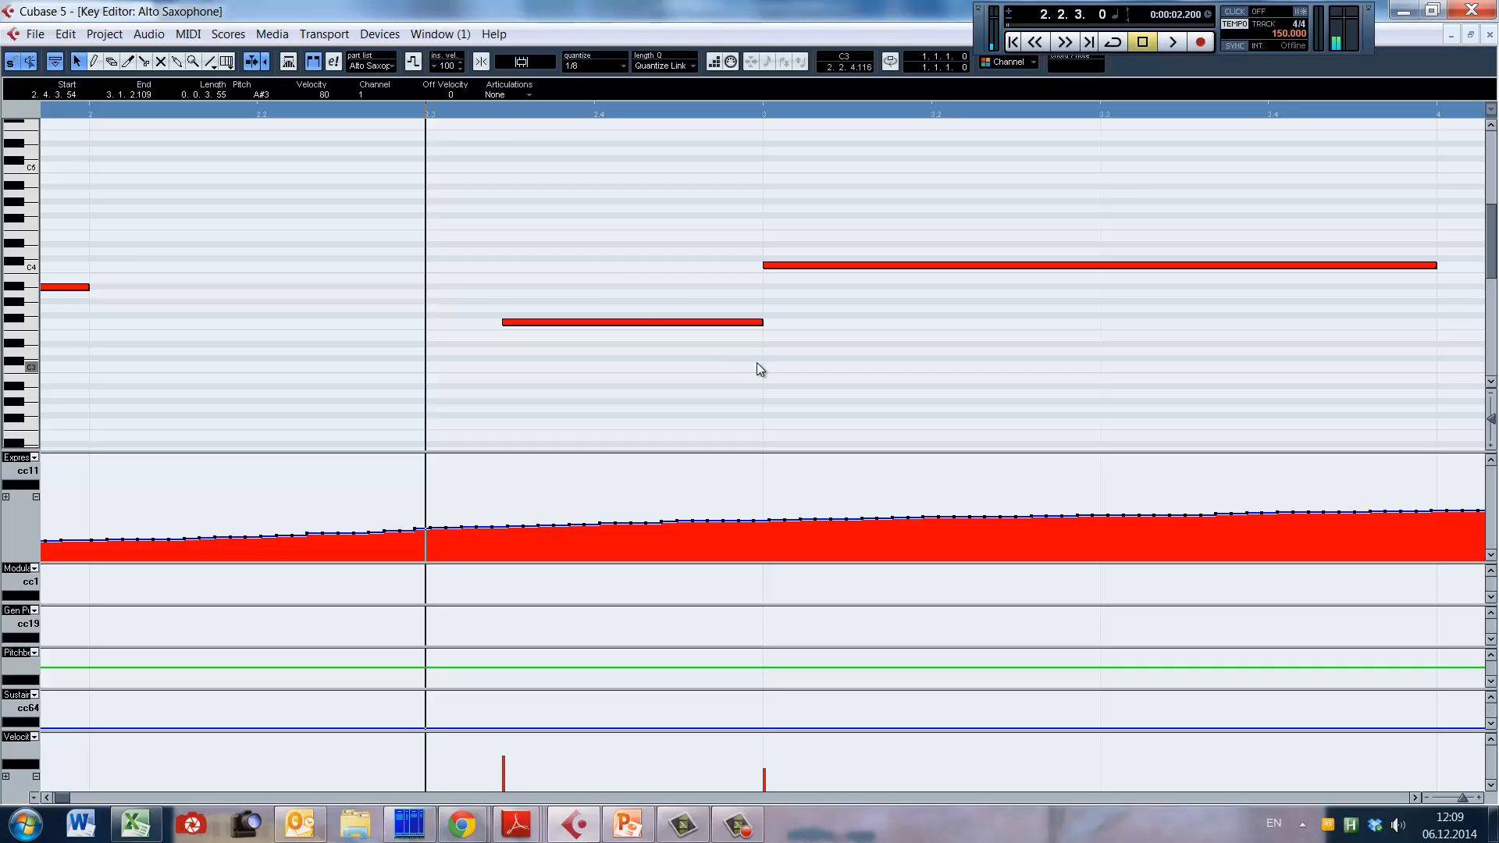
key("g")
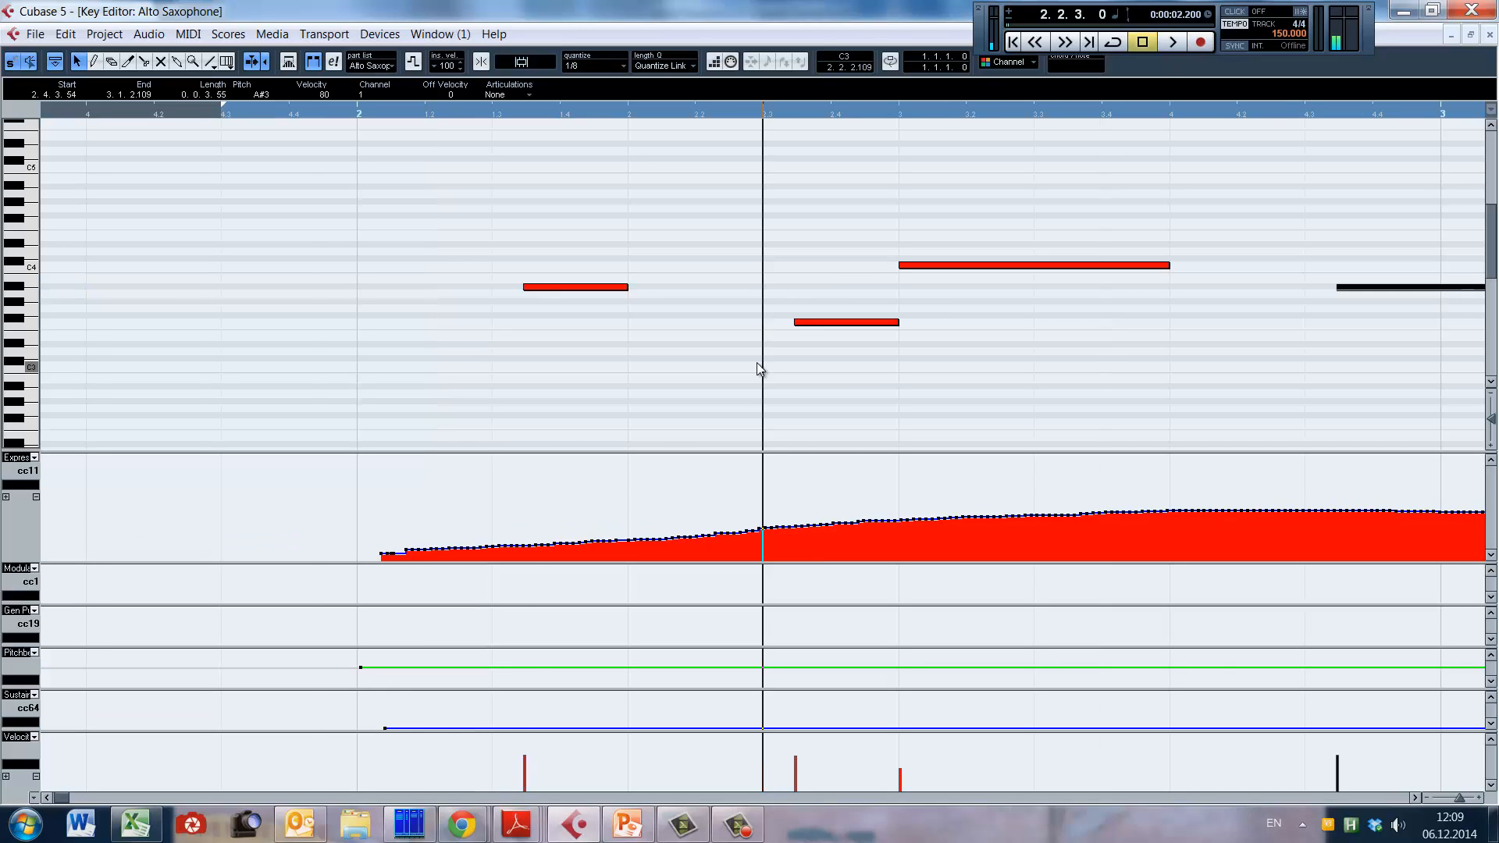
key("g")
key("g")
key("g")
key("g")
Step: Inspect the spacing between the short note in bar 3 and the longer, higher note that follows it
left_click(830, 321)
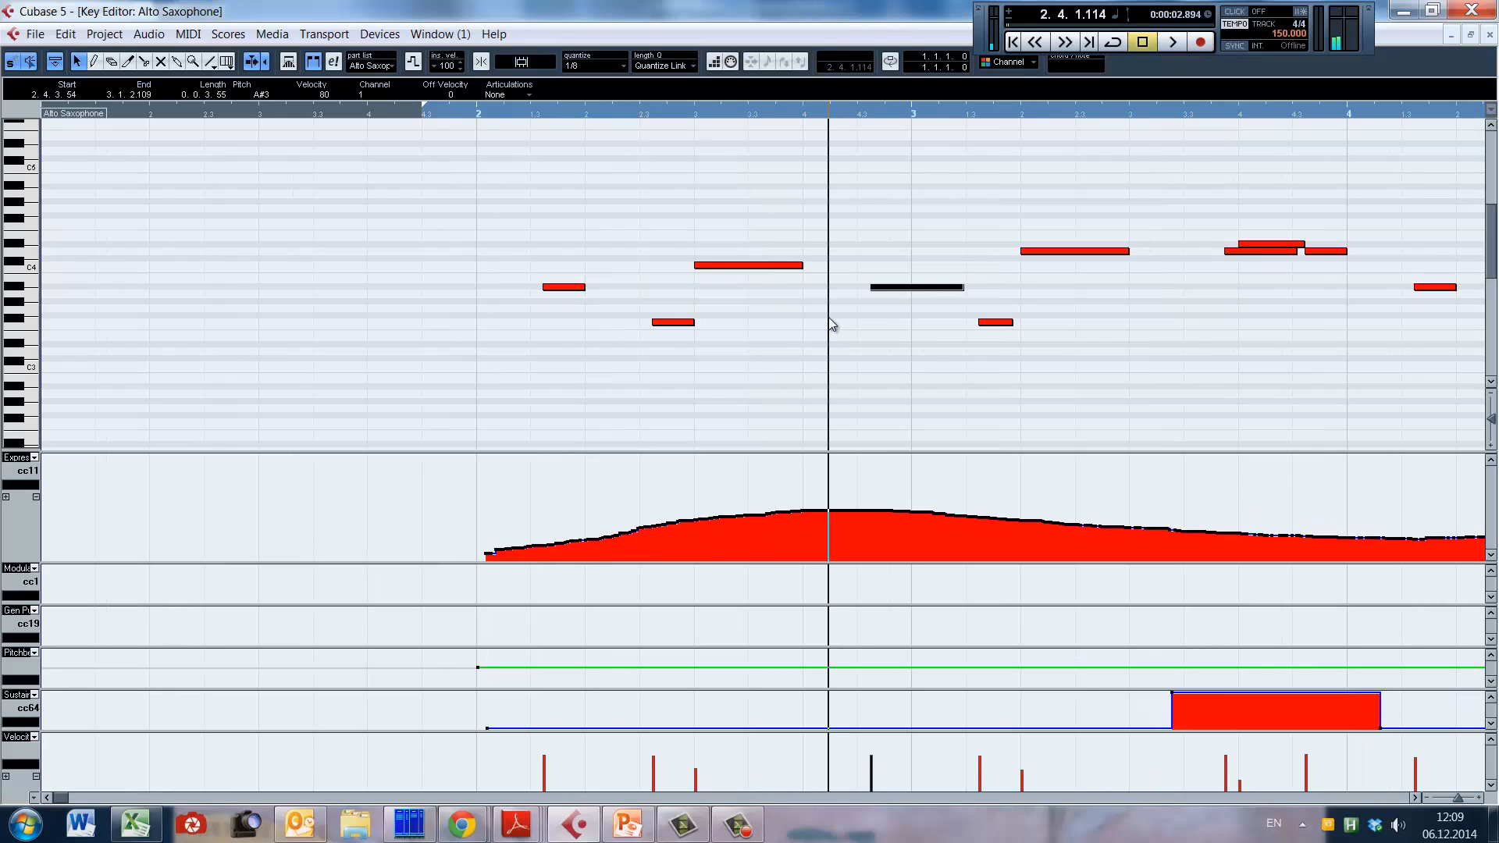
left_click(1018, 107)
key("h")
key("h")
key("h")
key("h")
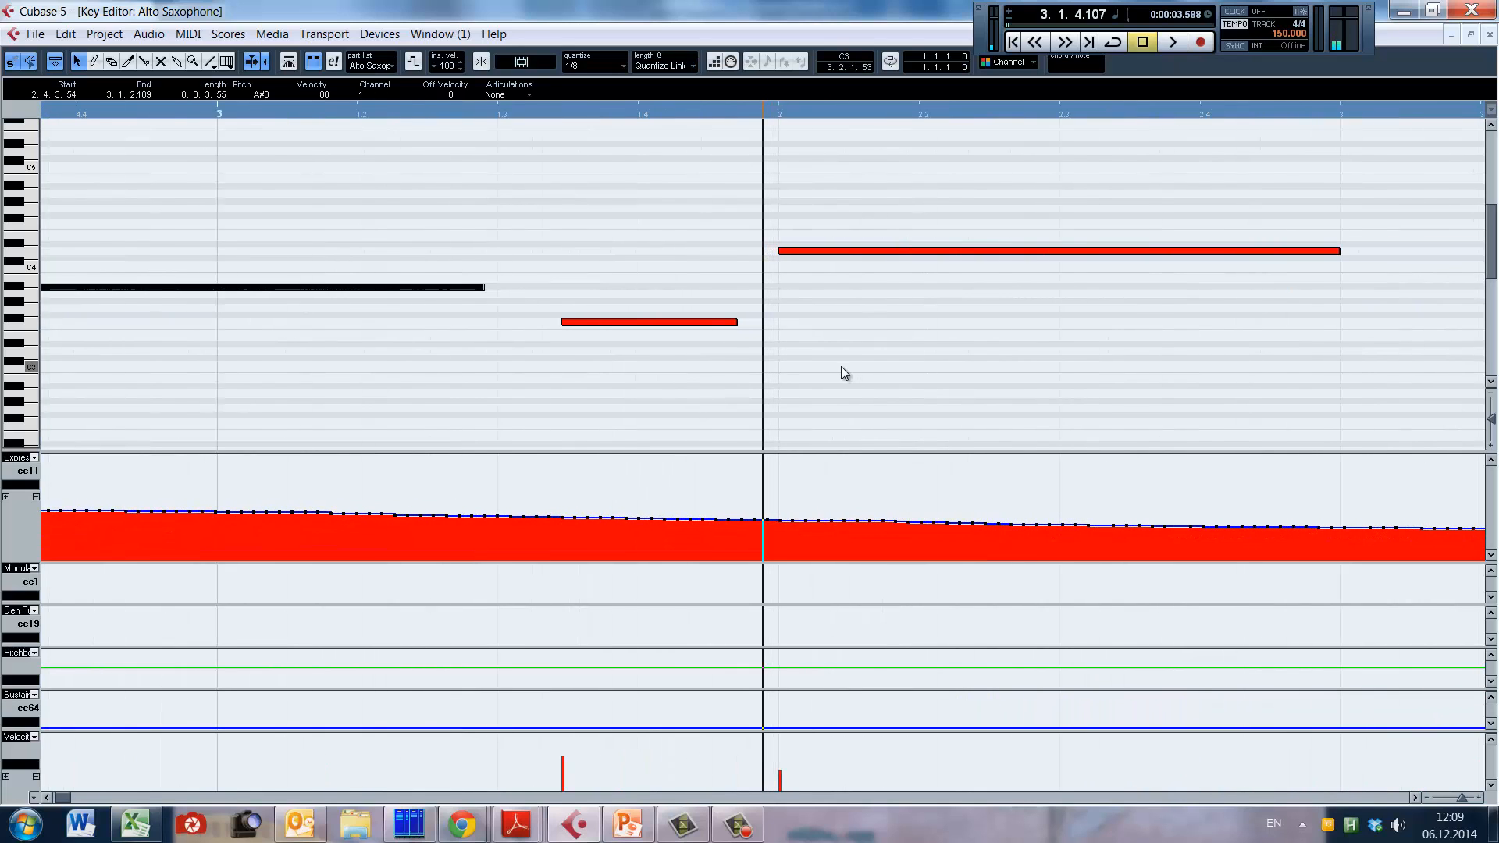
key("g")
key("g")
key("g")
key("g")
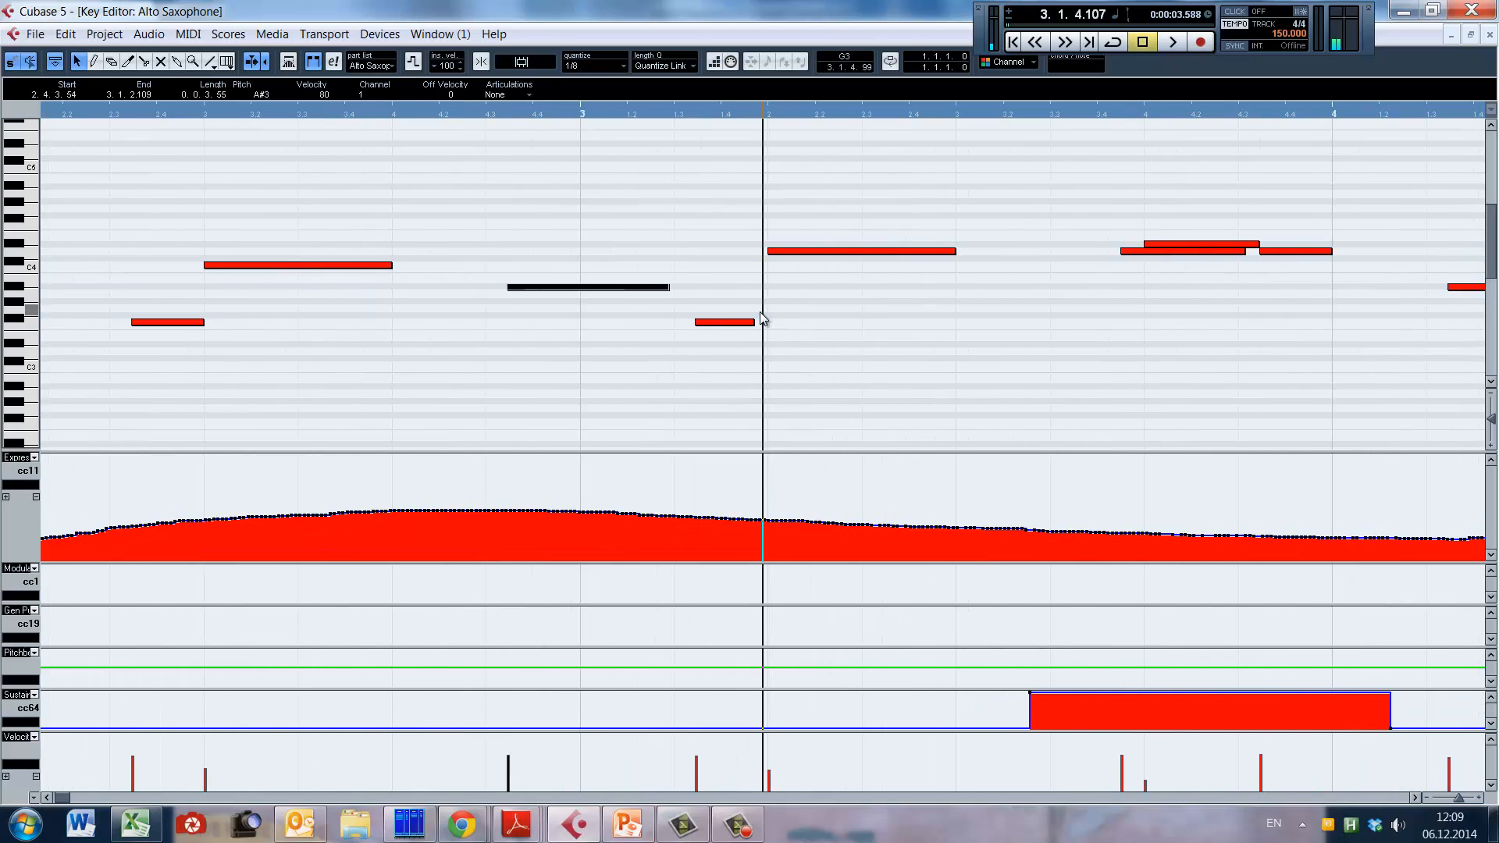
Step: Play the alto sax phrase from bar 2 into bar 4
left_click(312, 332, "alt+shift")
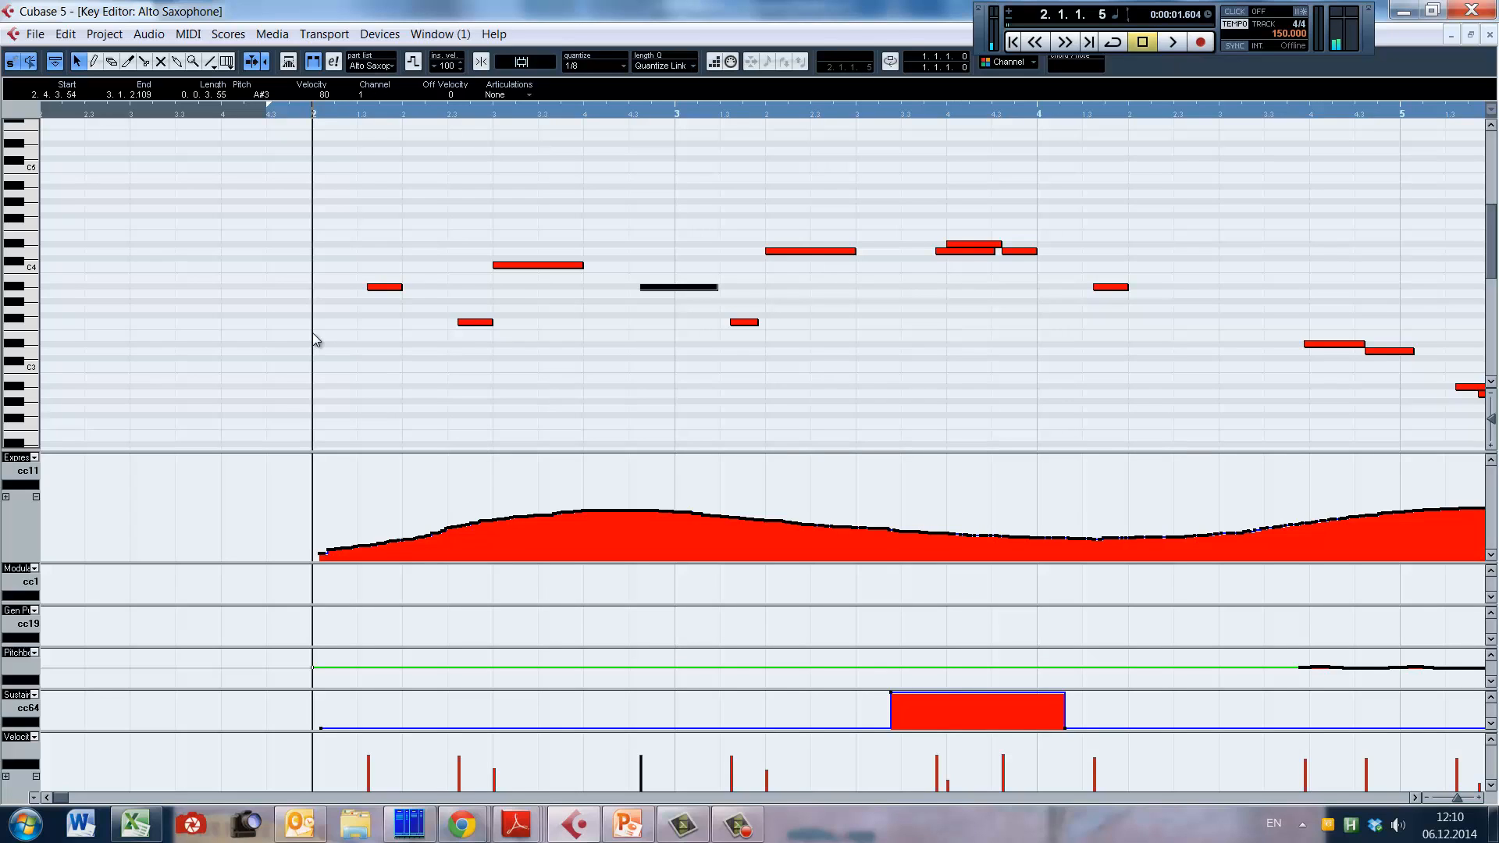
key("space")
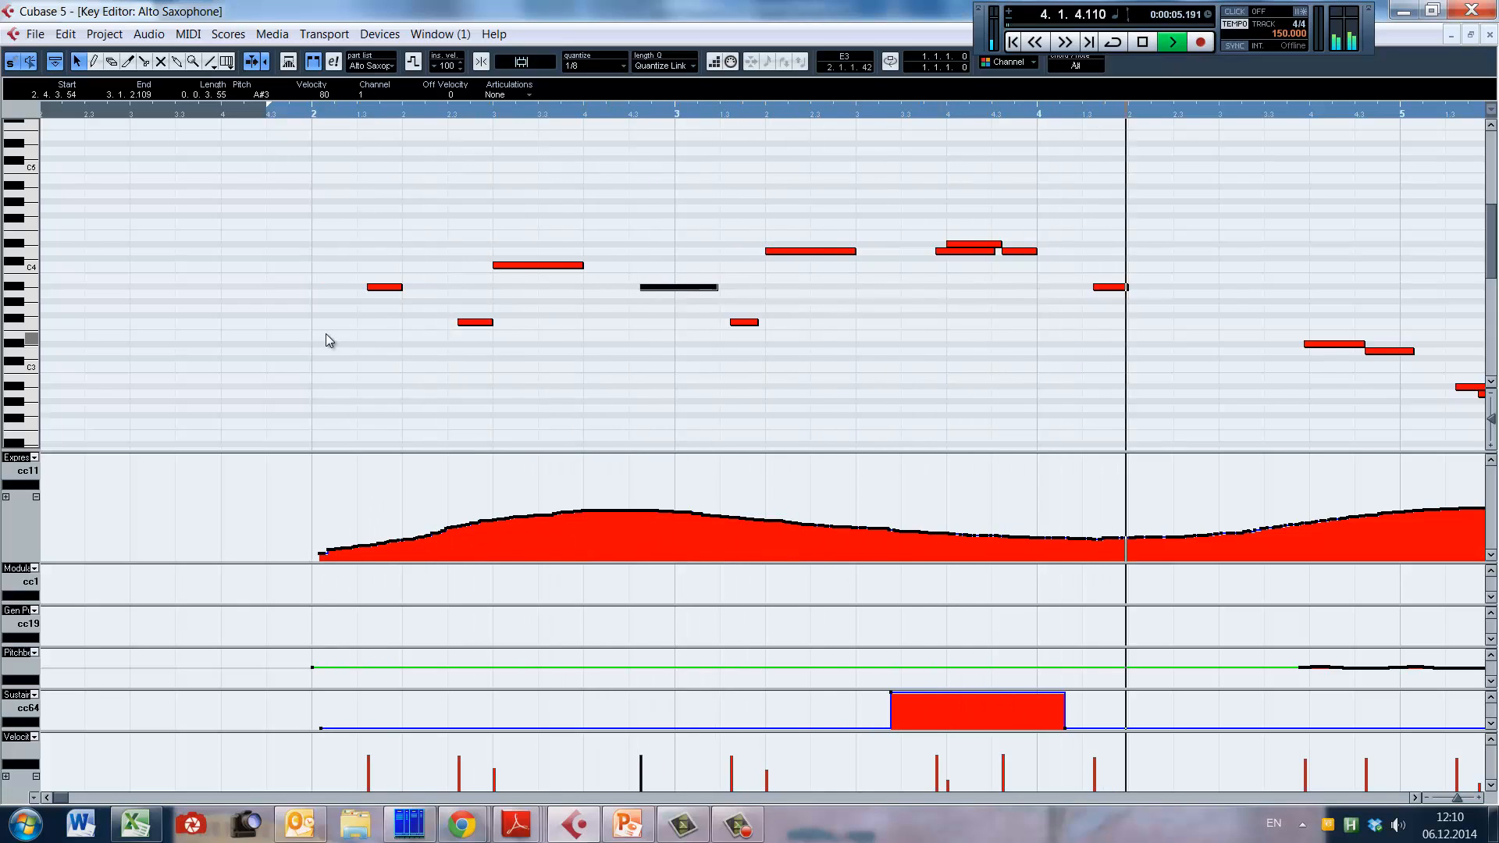
key("space")
Step: Place the playhead near the start and end of the sustain (cc64) block spanning bars 3 and 4
left_click(925, 332, "alt+shift")
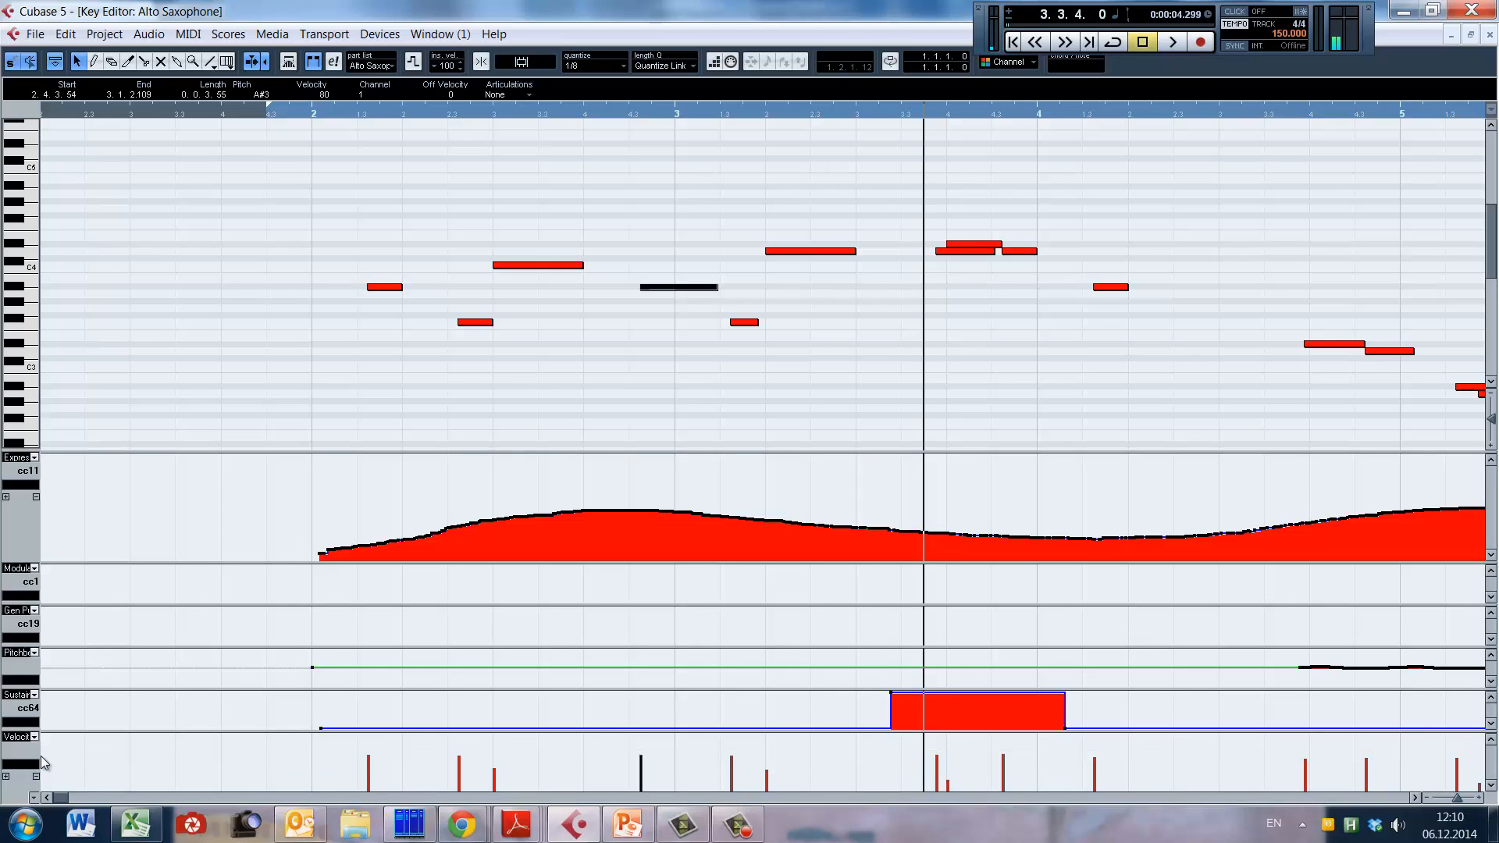
key("g")
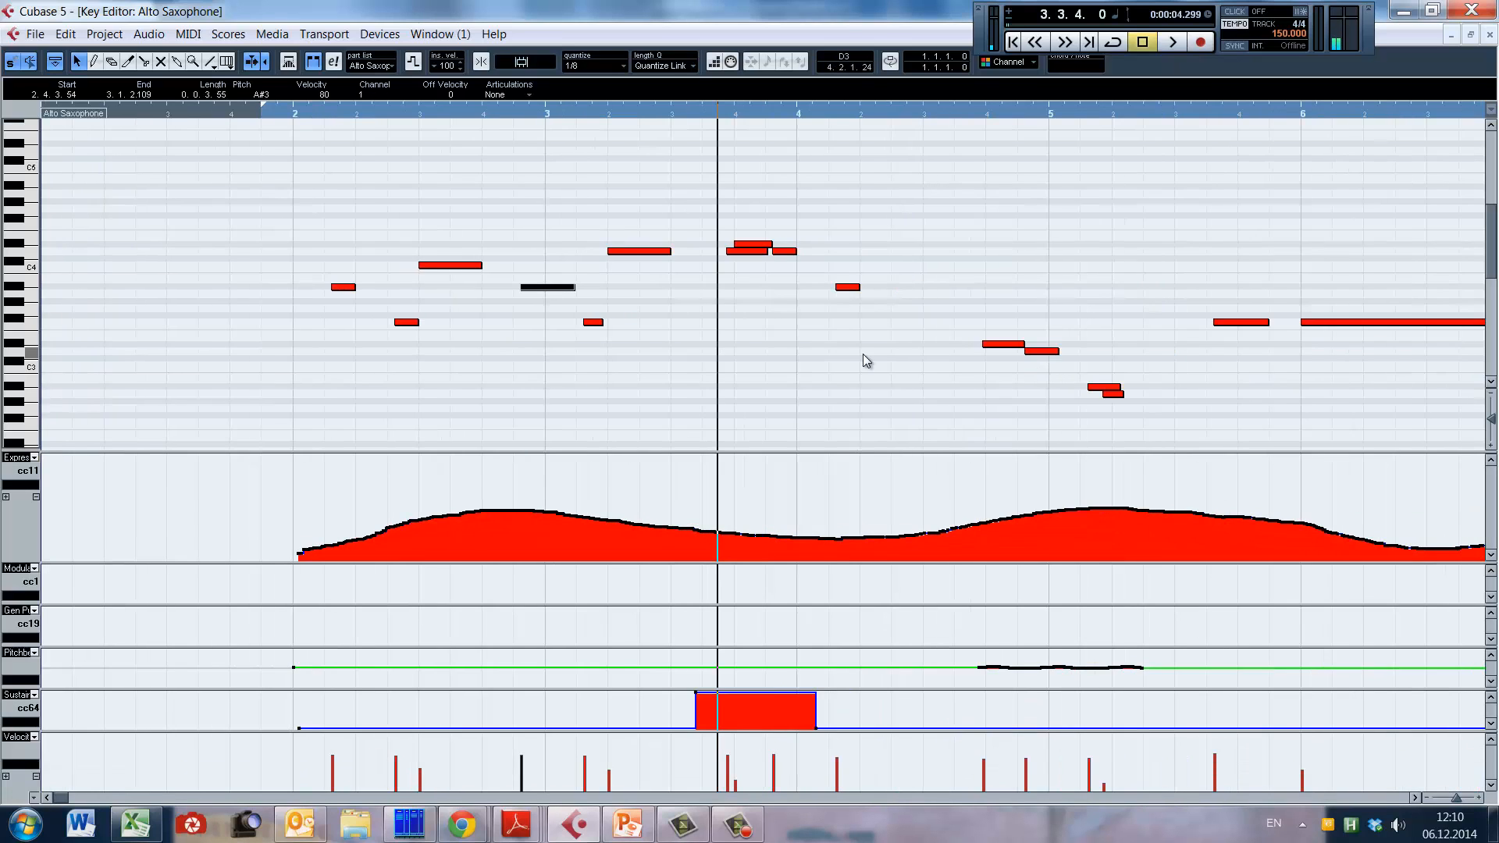
left_click(814, 311, "alt+shift")
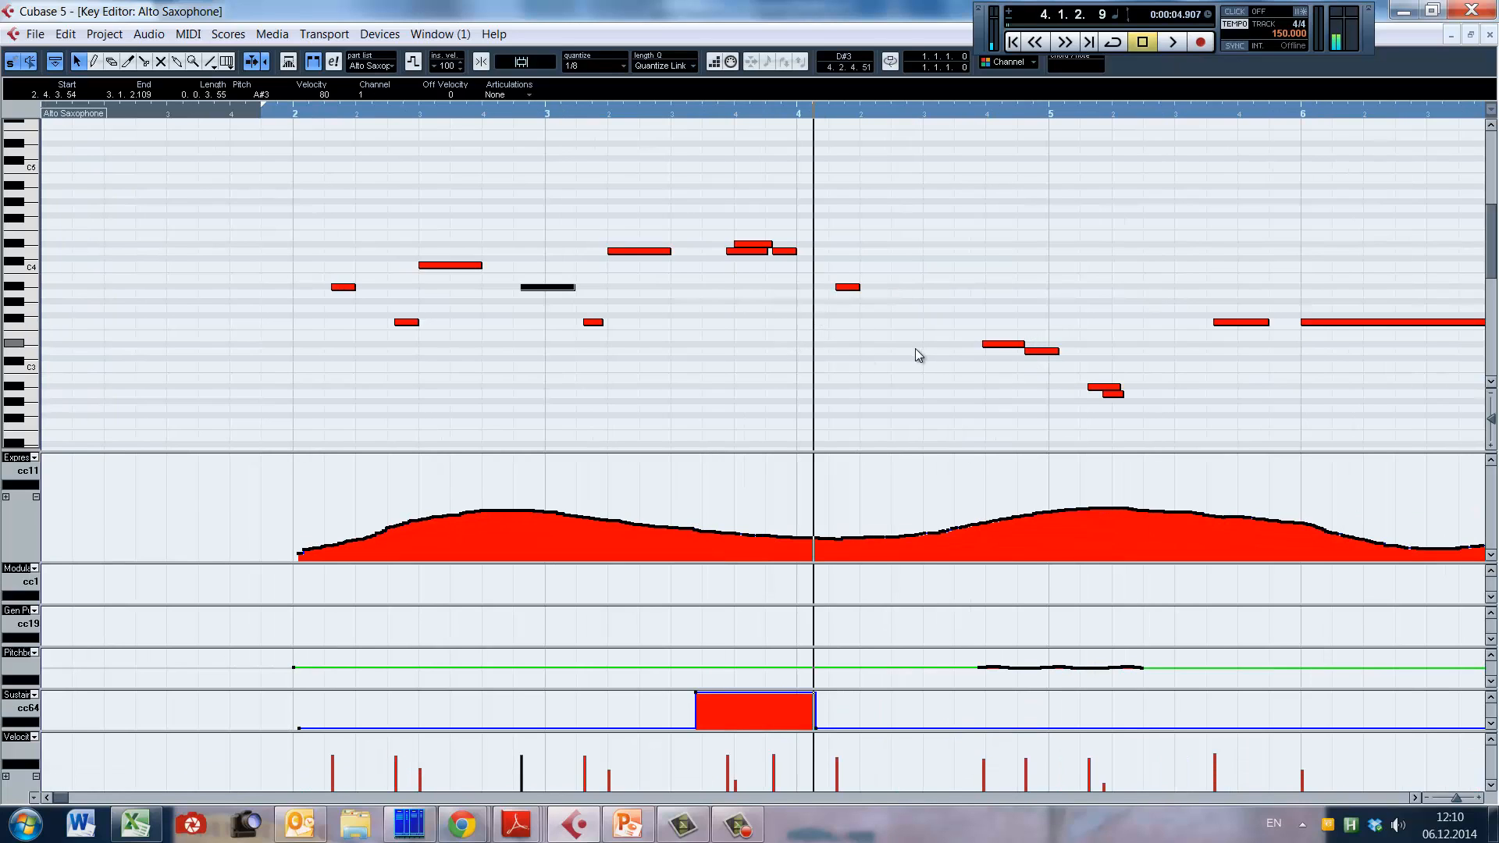
Step: Select the four descending notes in bars 4 and 5, and narrow the selection to the last short, lowest note
scroll(1076, 390, "down", 2)
left_click_drag(942, 228, 1143, 363)
mouse_move(1090, 647)
left_mouse_down()
mouse_move(1092, 434)
mouse_move(1101, 651)
left_mouse_up()
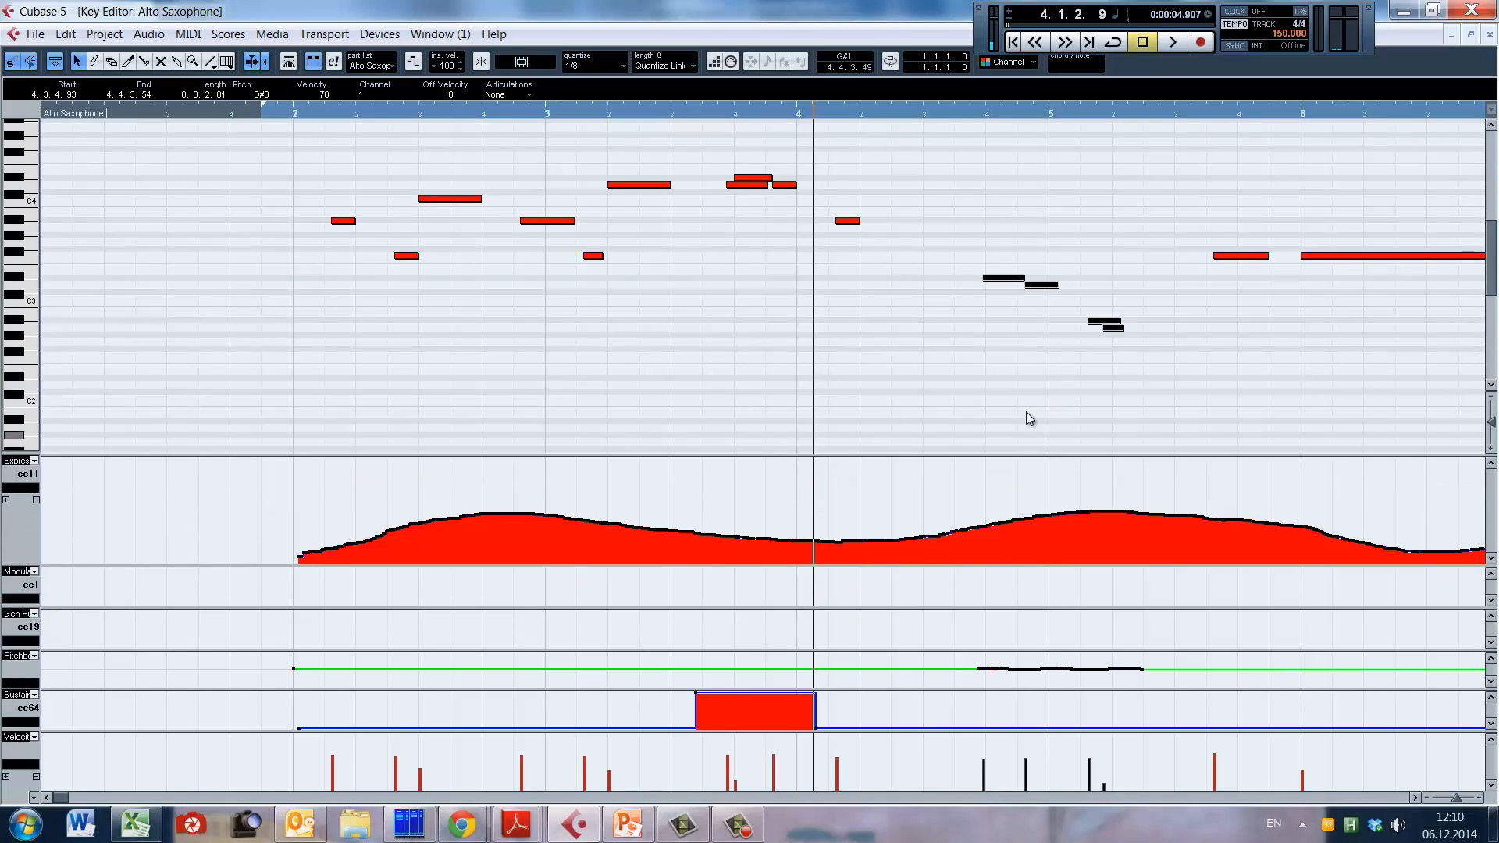
left_click(1116, 328)
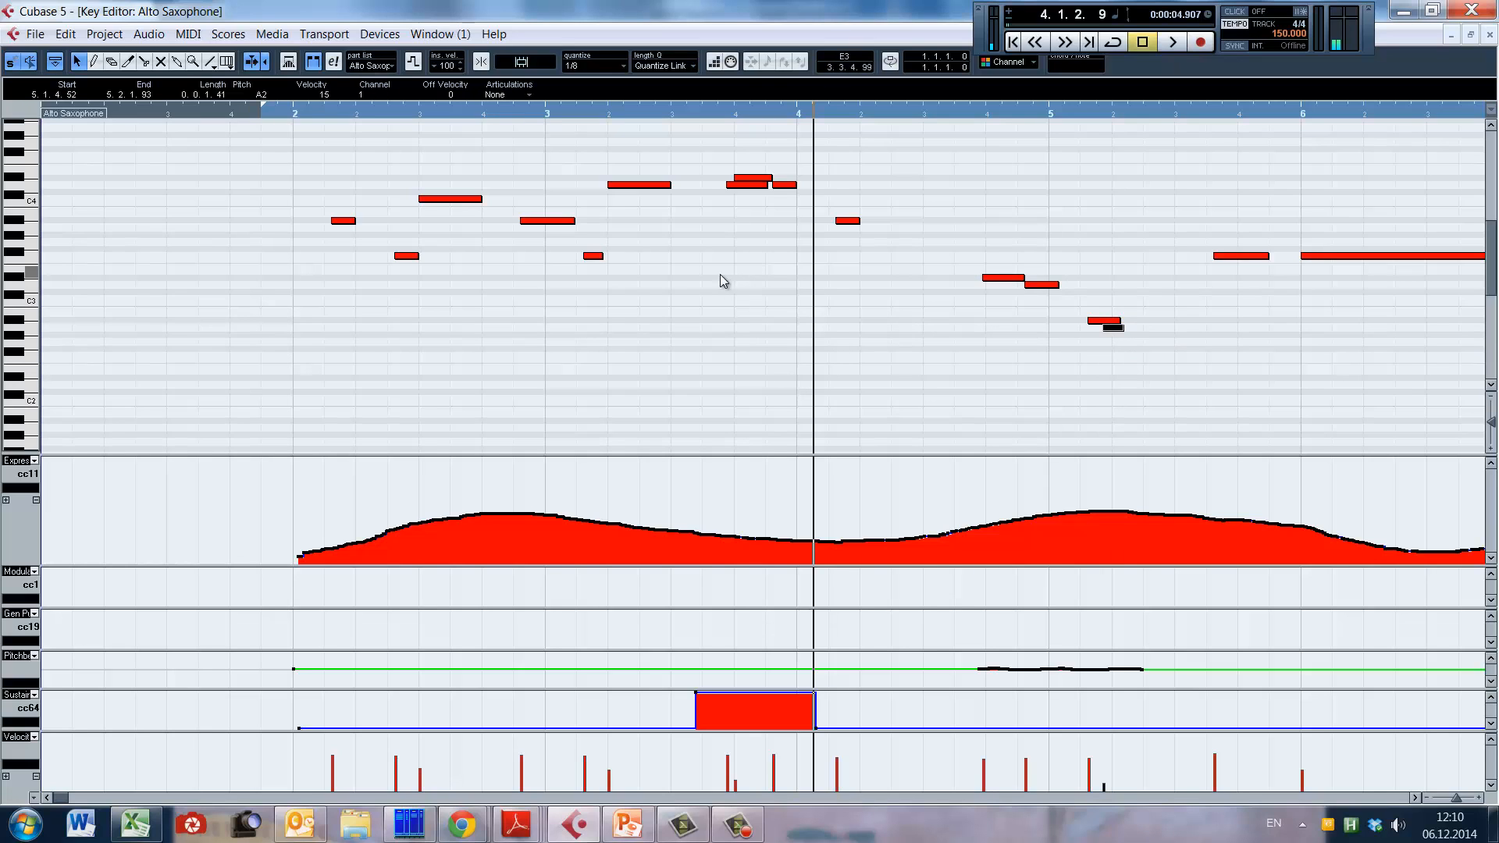
Step: Play the alto sax passage from the second half of bar 3 into bar 5
left_click(683, 301)
key("space")
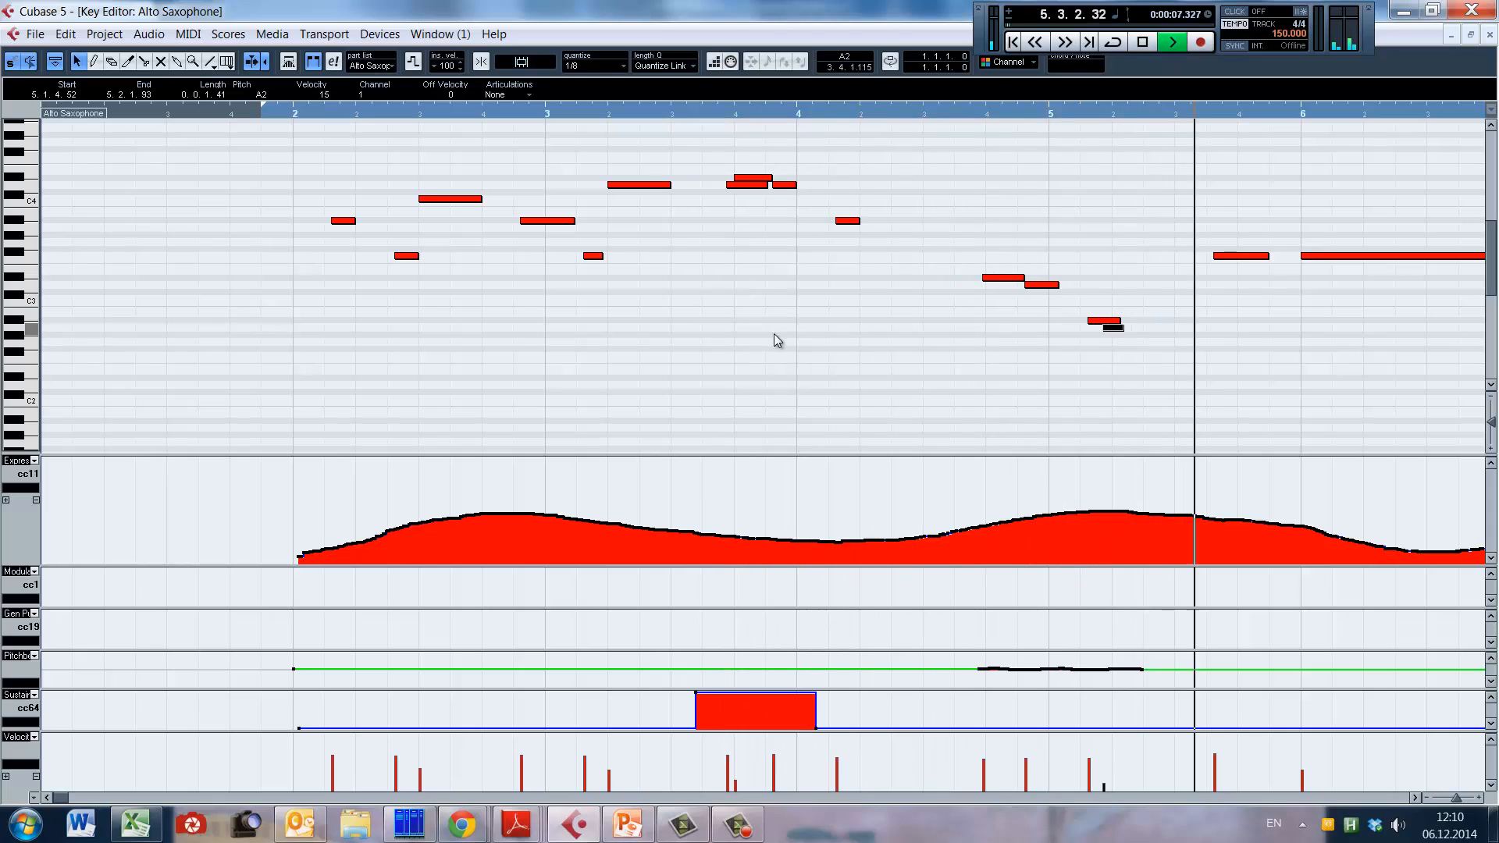
key("space")
Step: Enlarge the Pitchbend lane to examine its curve around bar 5, and shrink the lane back
scroll(466, 344, "right", 5)
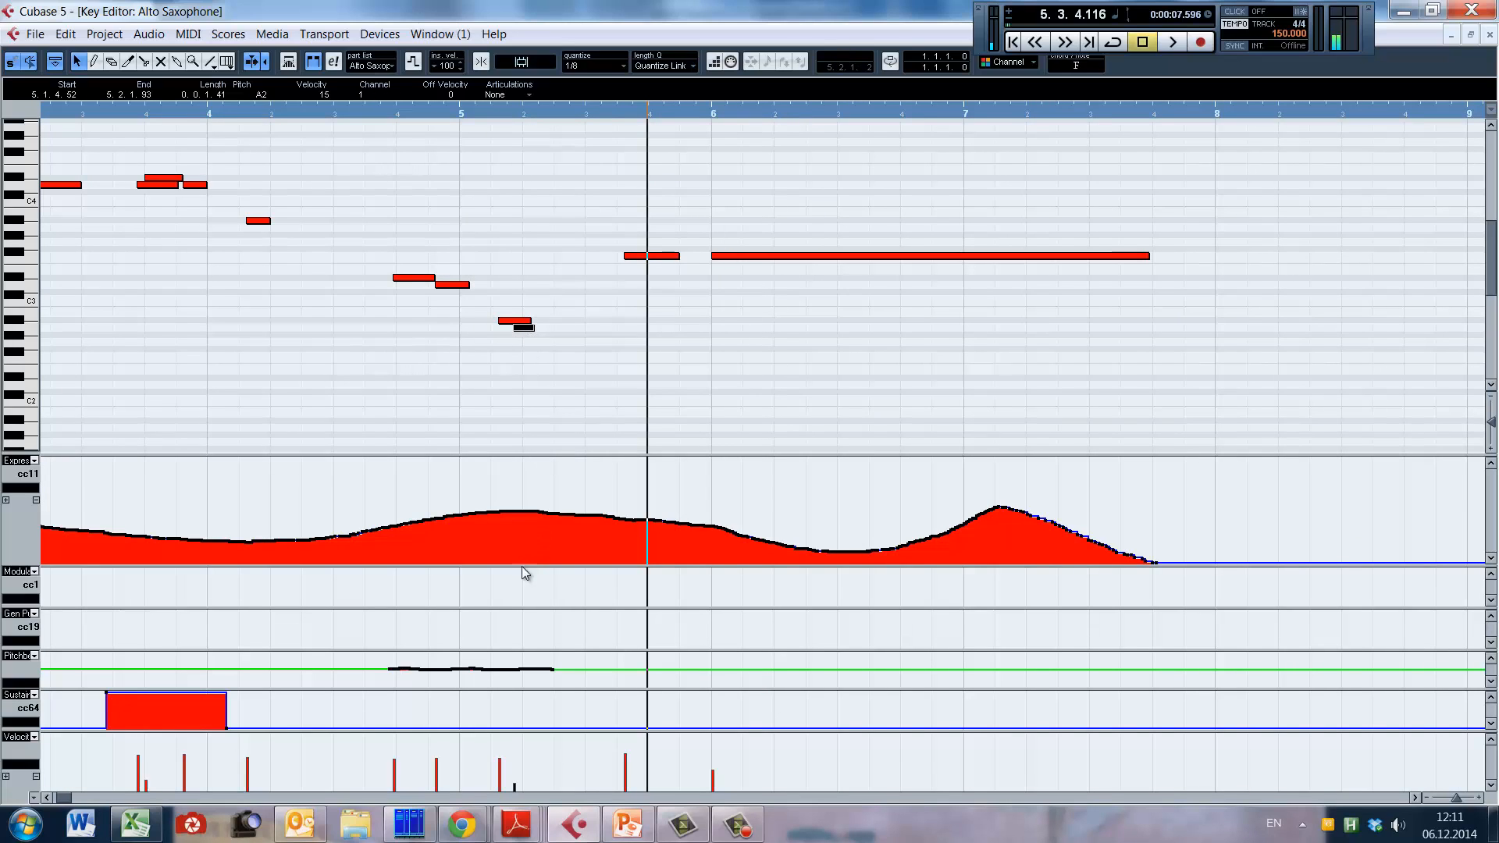
left_click_drag(505, 650, 527, 534)
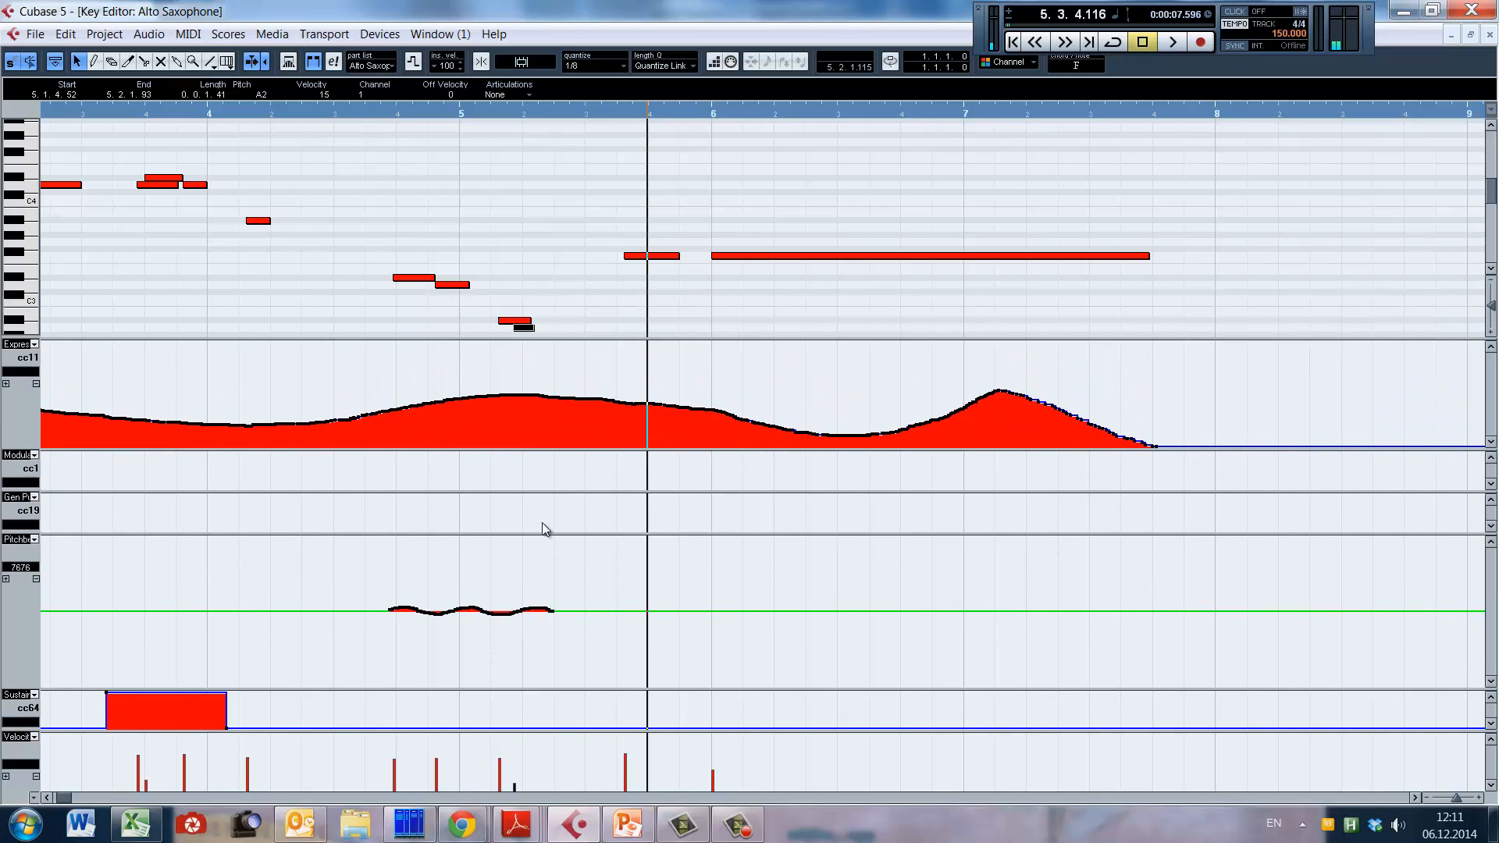
left_click_drag(545, 535, 533, 673)
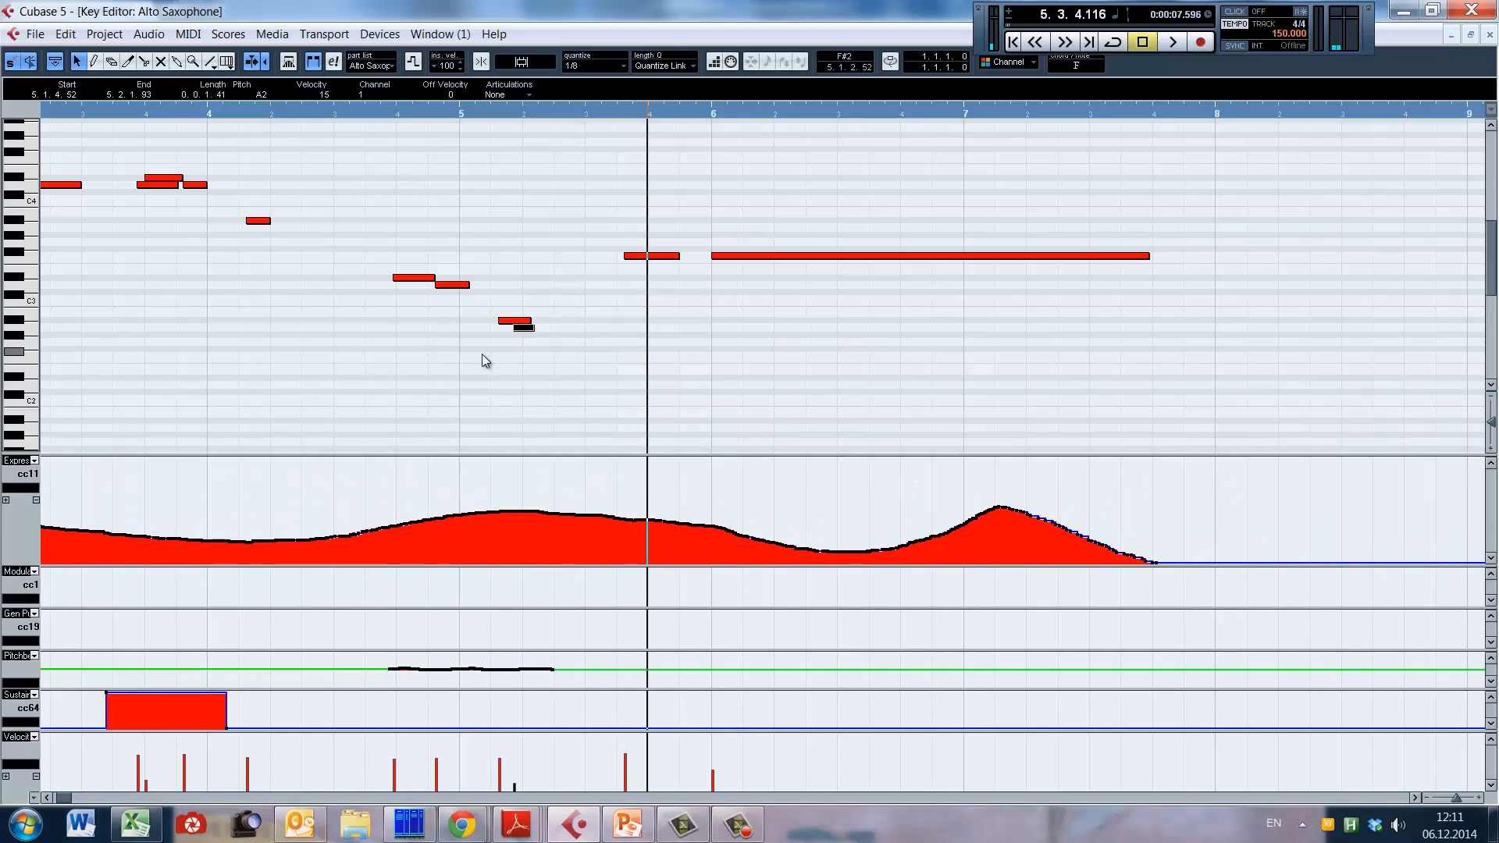
Step: Play the alto sax passage through bar 5 and the long note starting at bar 6
key("space")
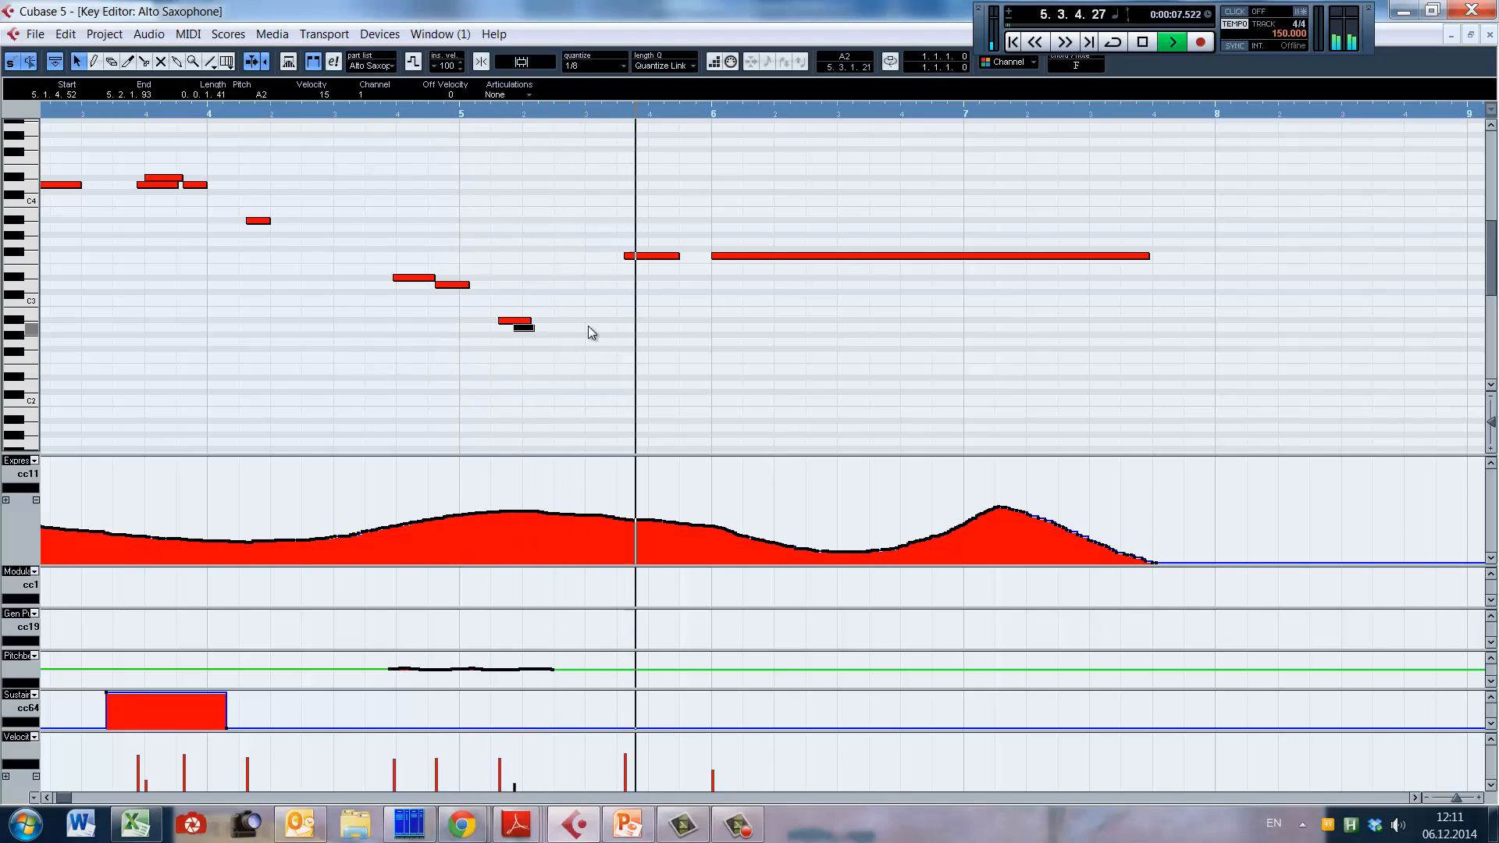
key("g")
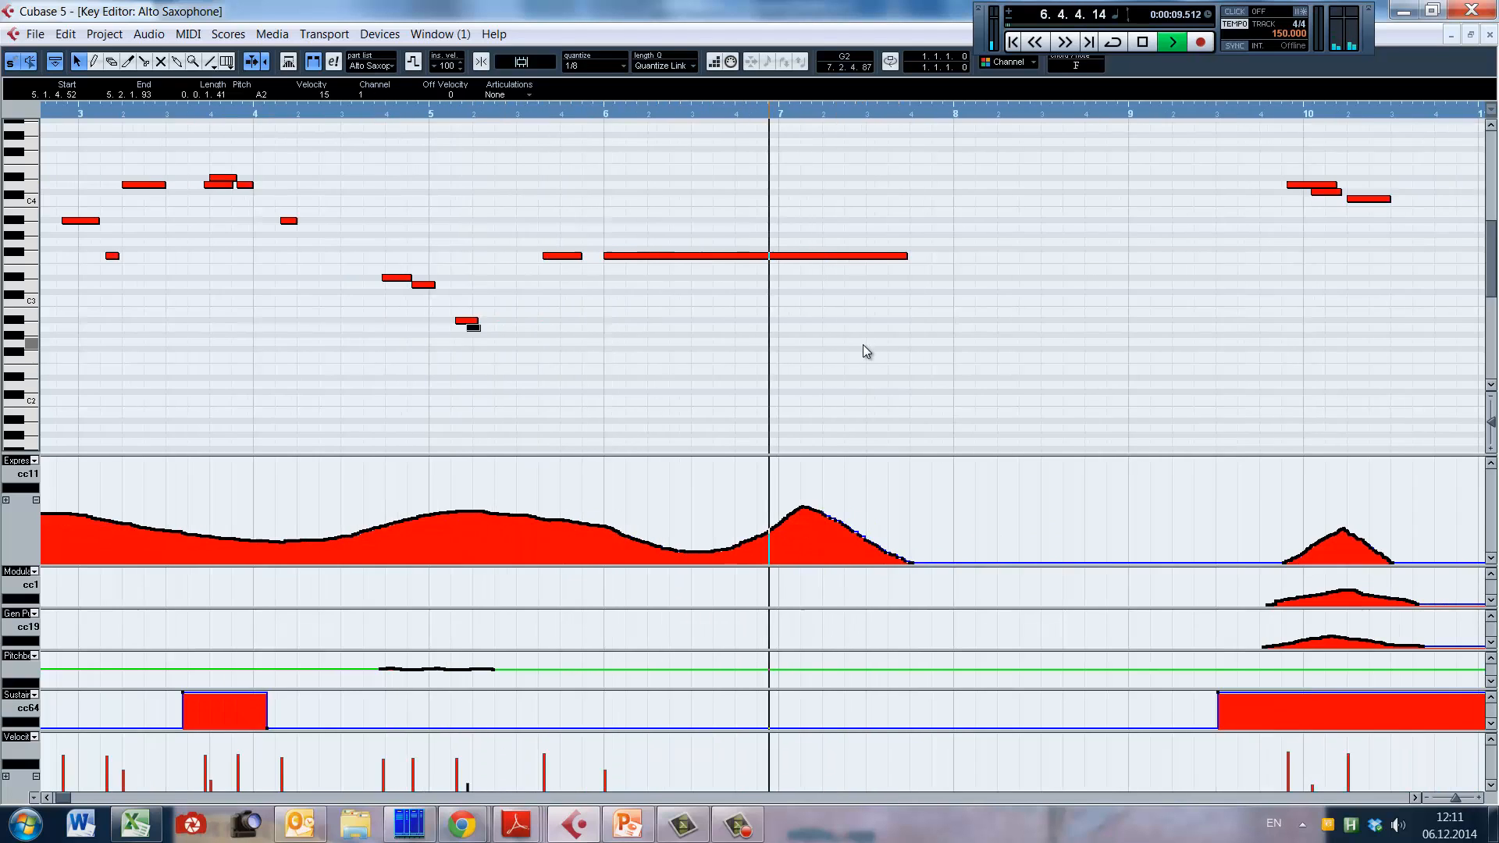
key("space")
Step: Place the playhead at the expression peak in bar 7, and play from the middle of bar 4 through the long note
left_click(782, 344)
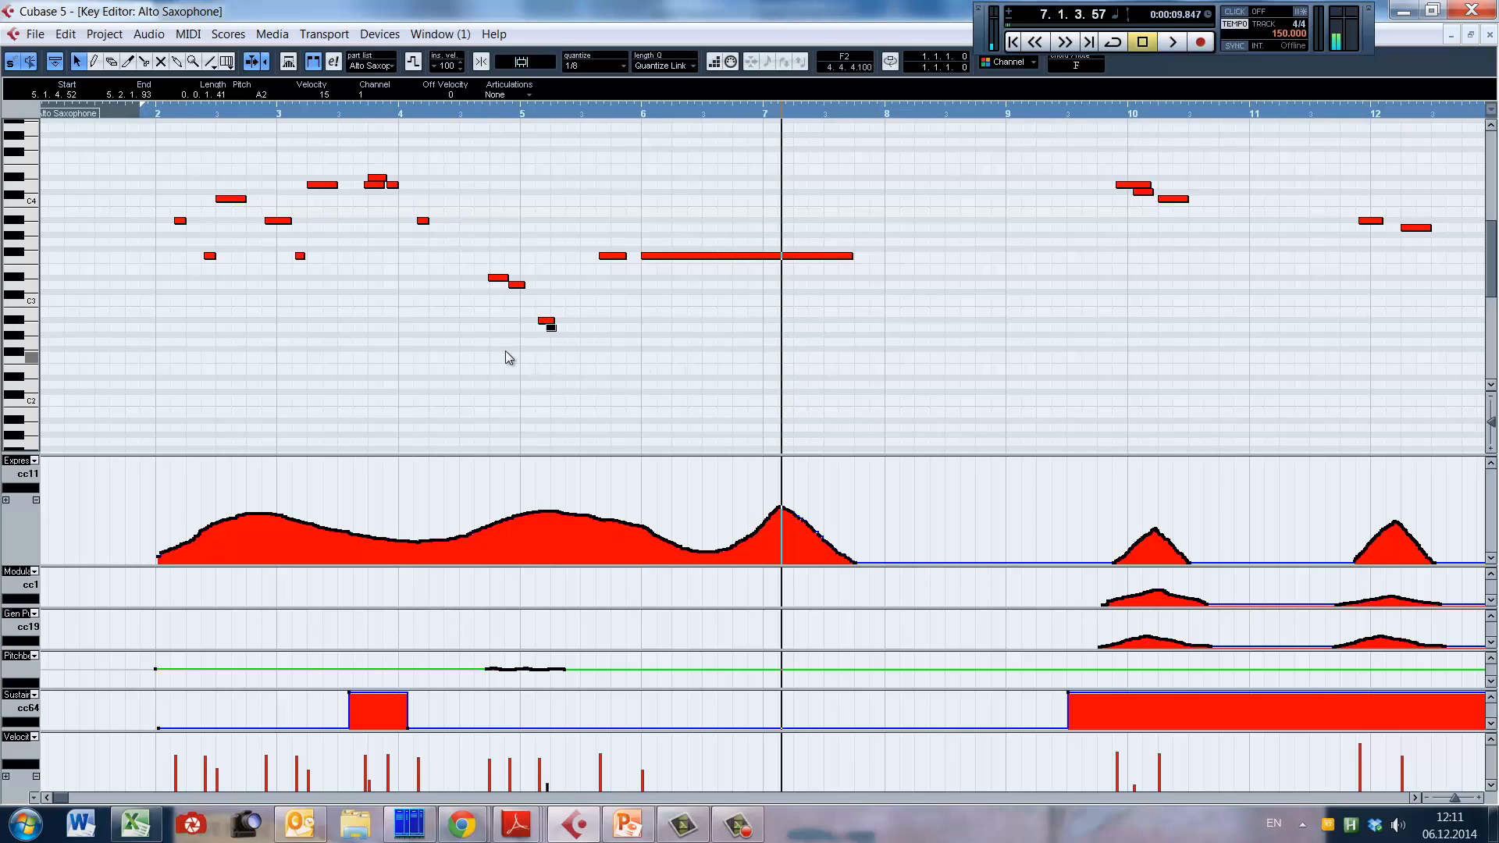
left_click(467, 108)
key("space")
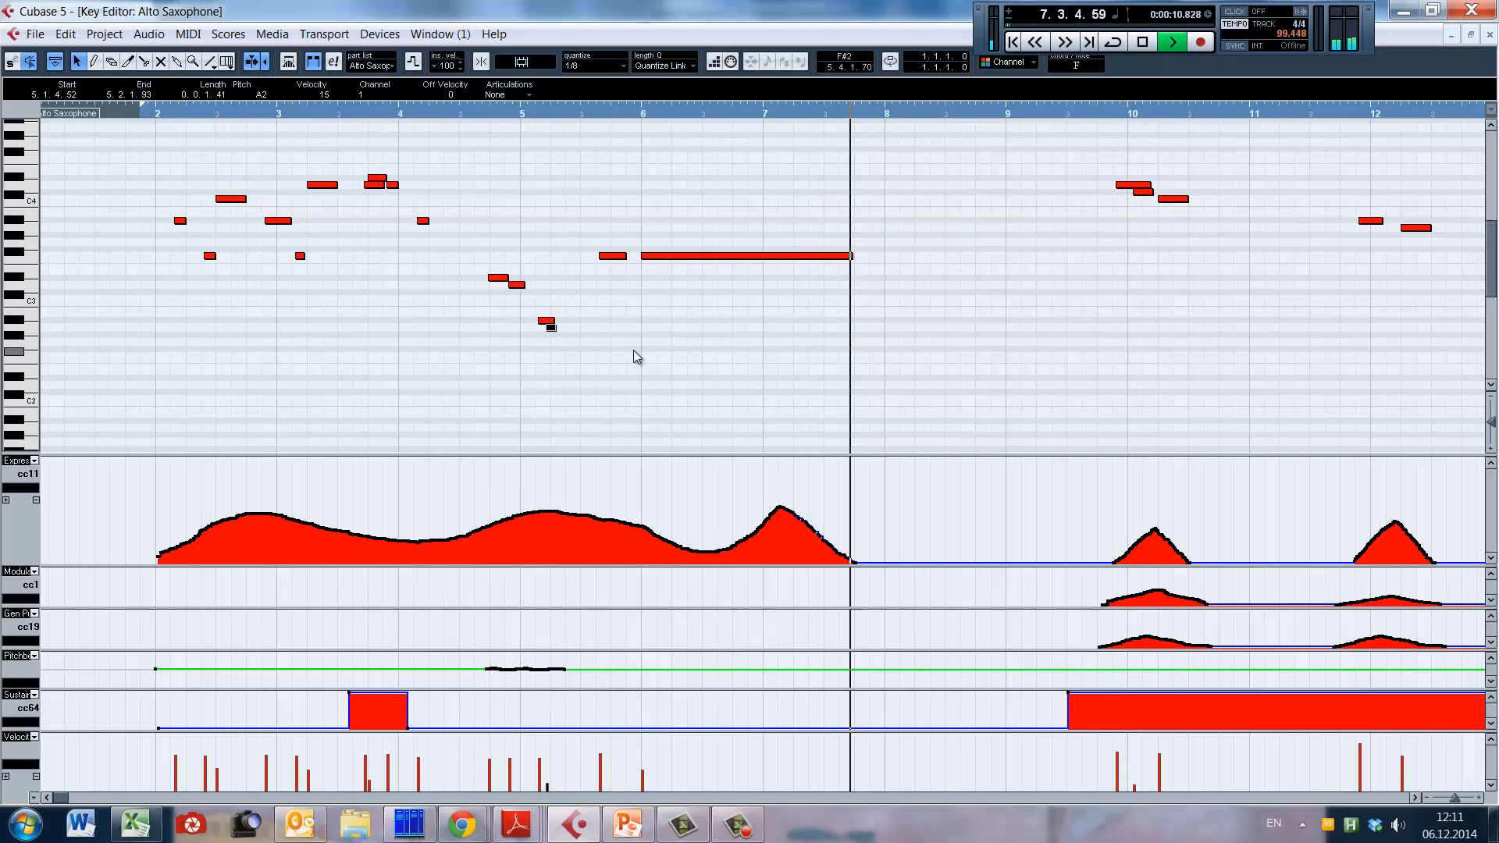
key("space")
Step: Play the alto sax phrases in bars 10 and 12 from late bar 9, and inspect the first bar 12 note's velocity
scroll(563, 336, "right", 5)
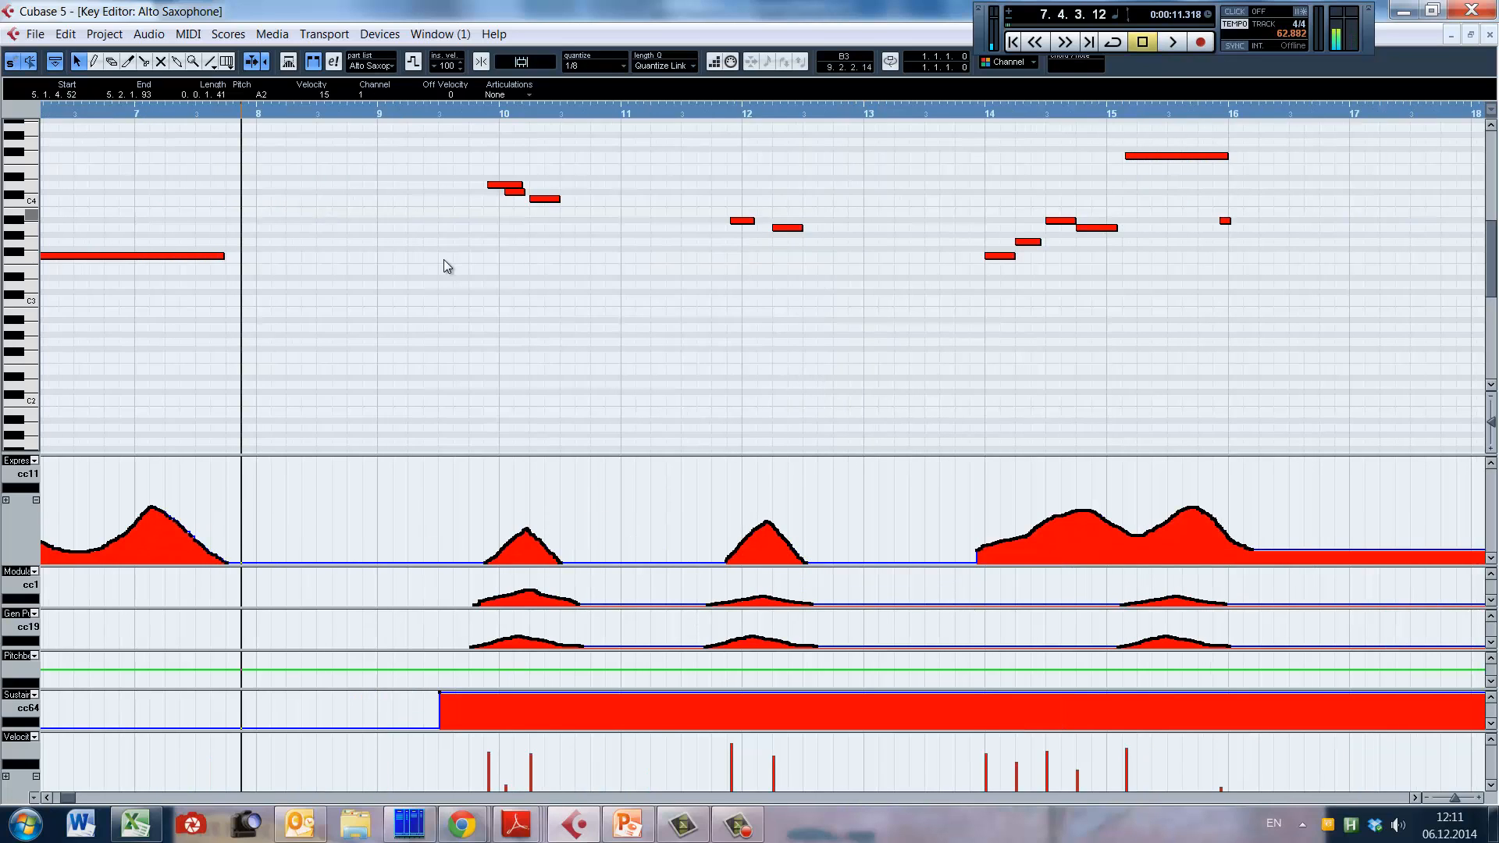
left_click(454, 109)
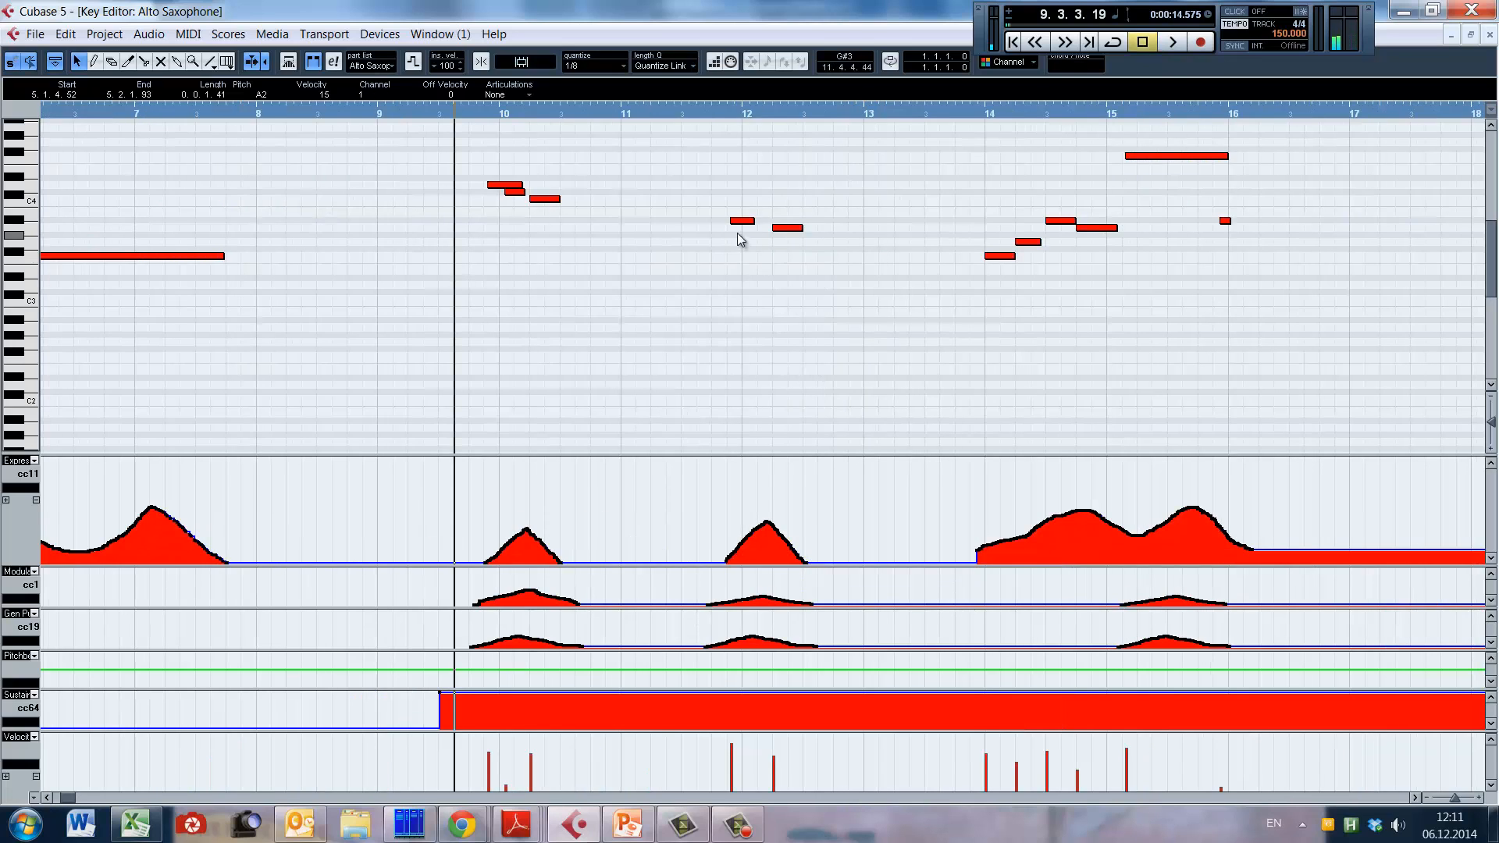
left_click(470, 247)
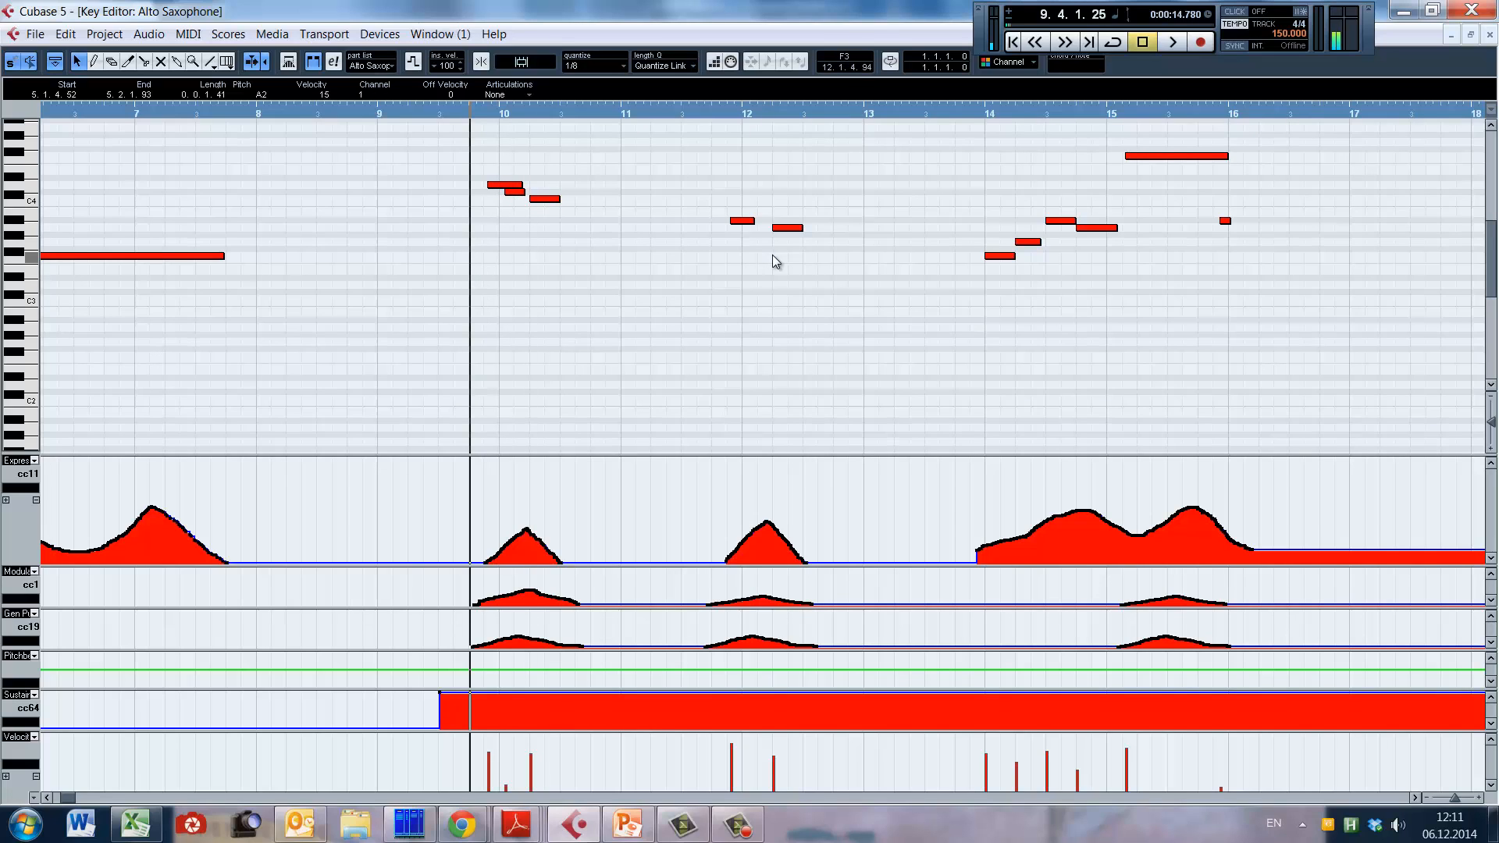
key("space")
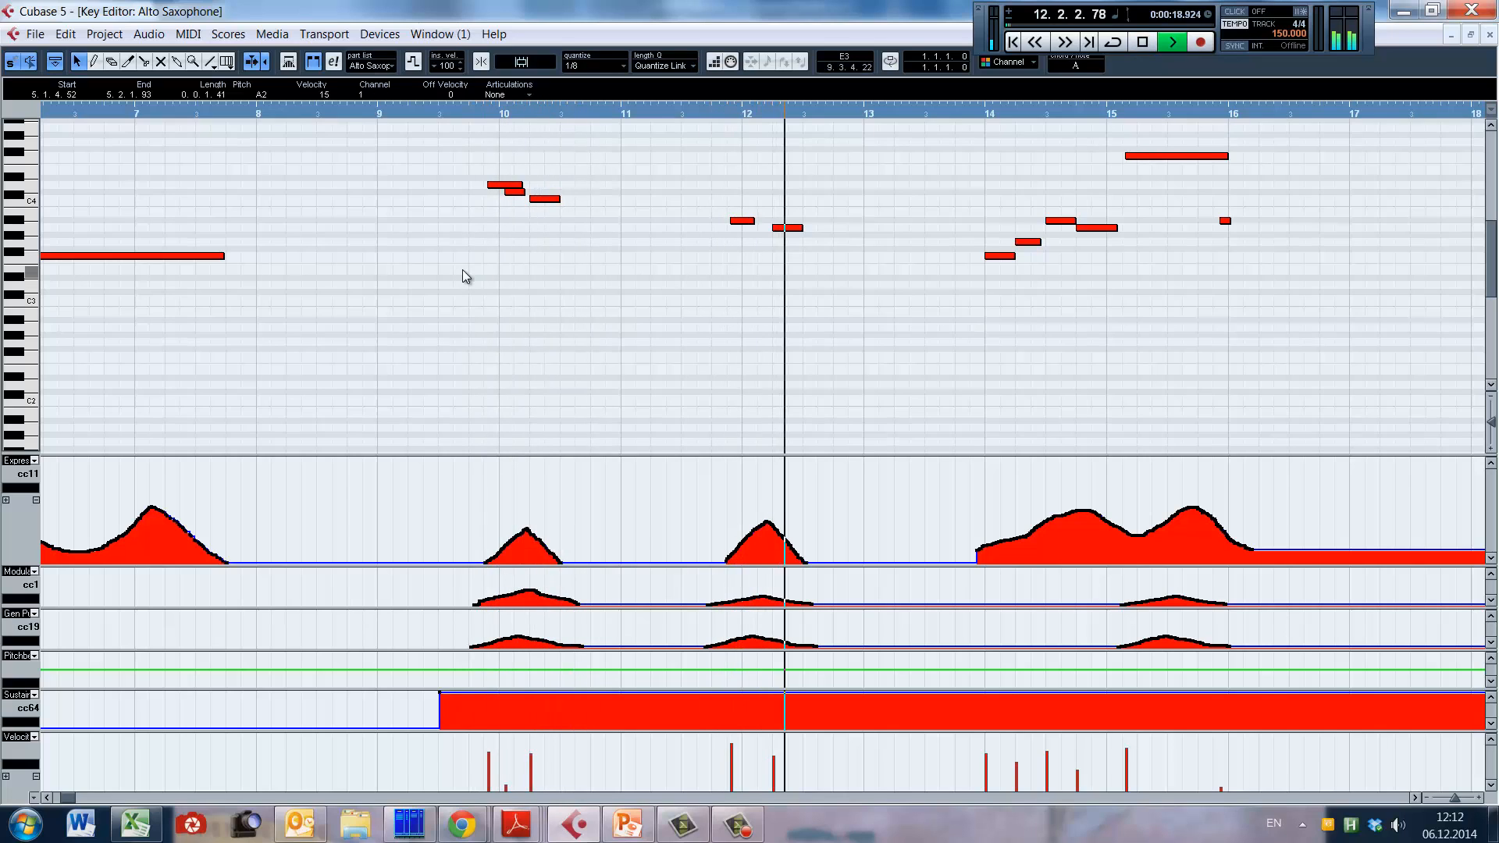
key("space")
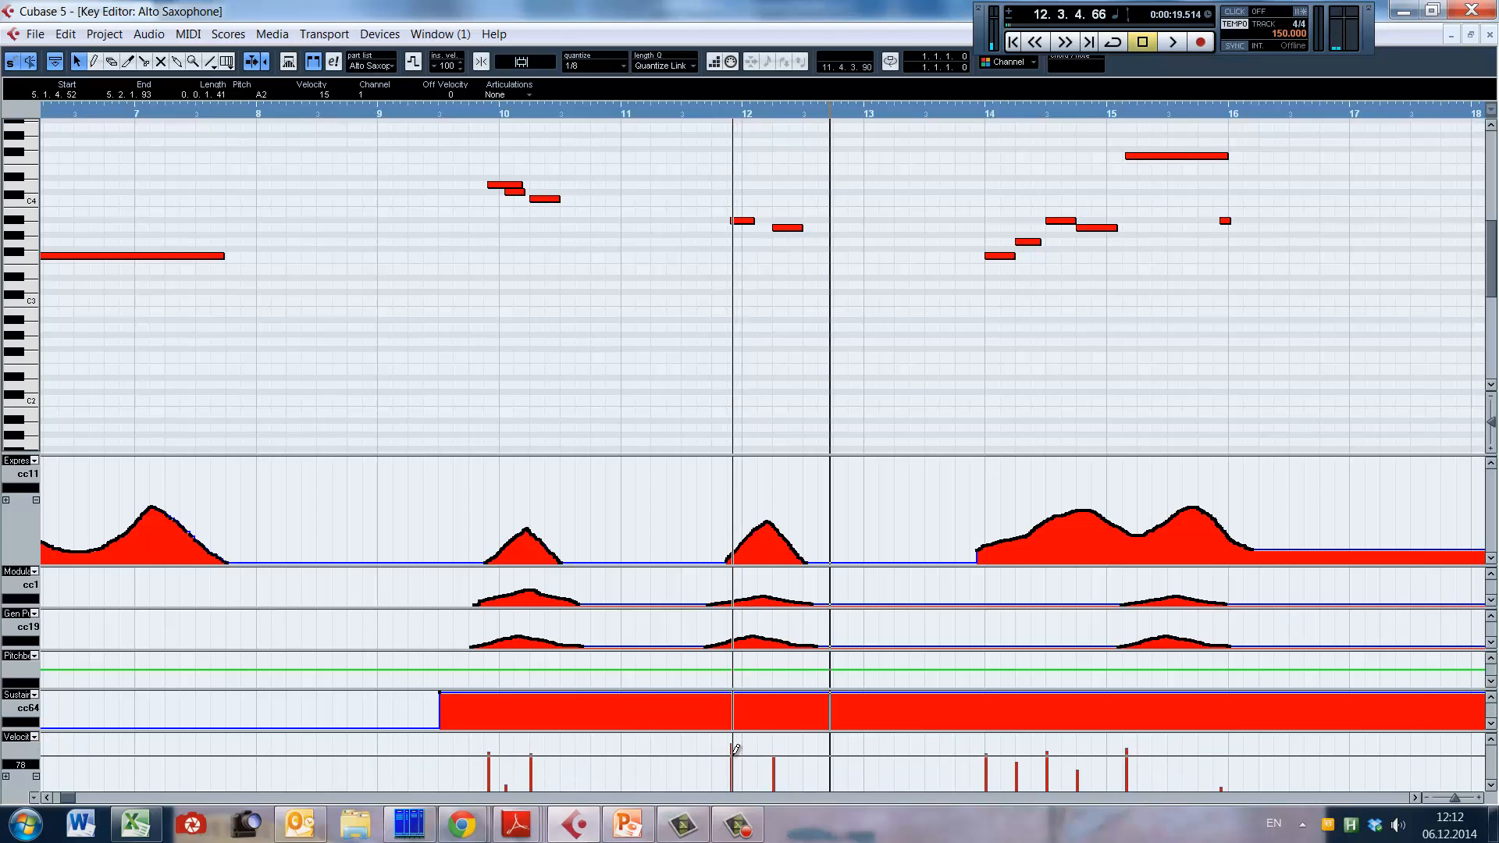
left_click(737, 737)
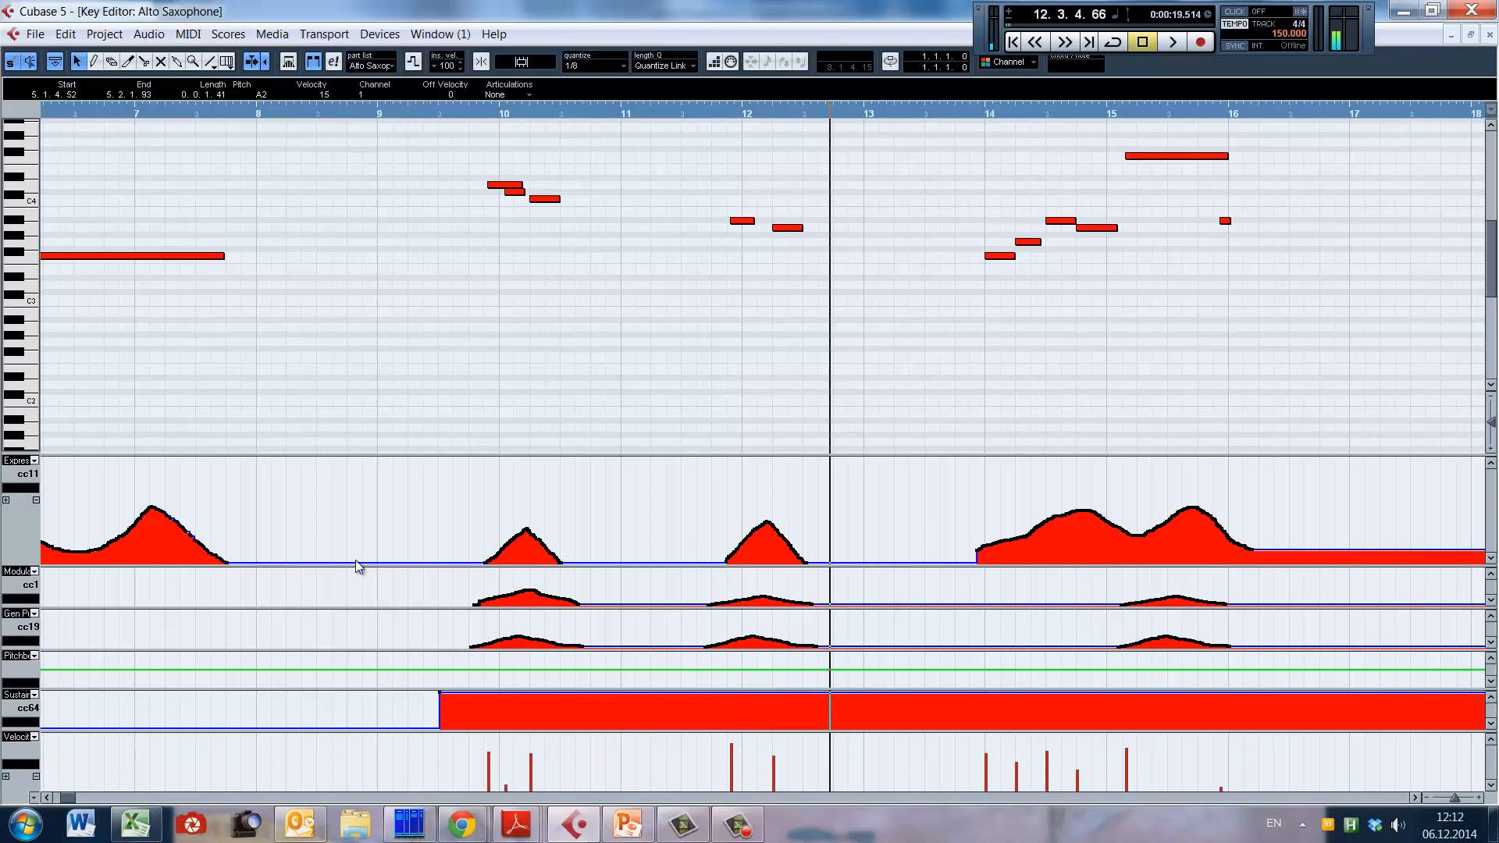
Step: Play the alto sax notes from the middle of bar 3 into bar 4 with the sustain block in place
left_click(454, 359)
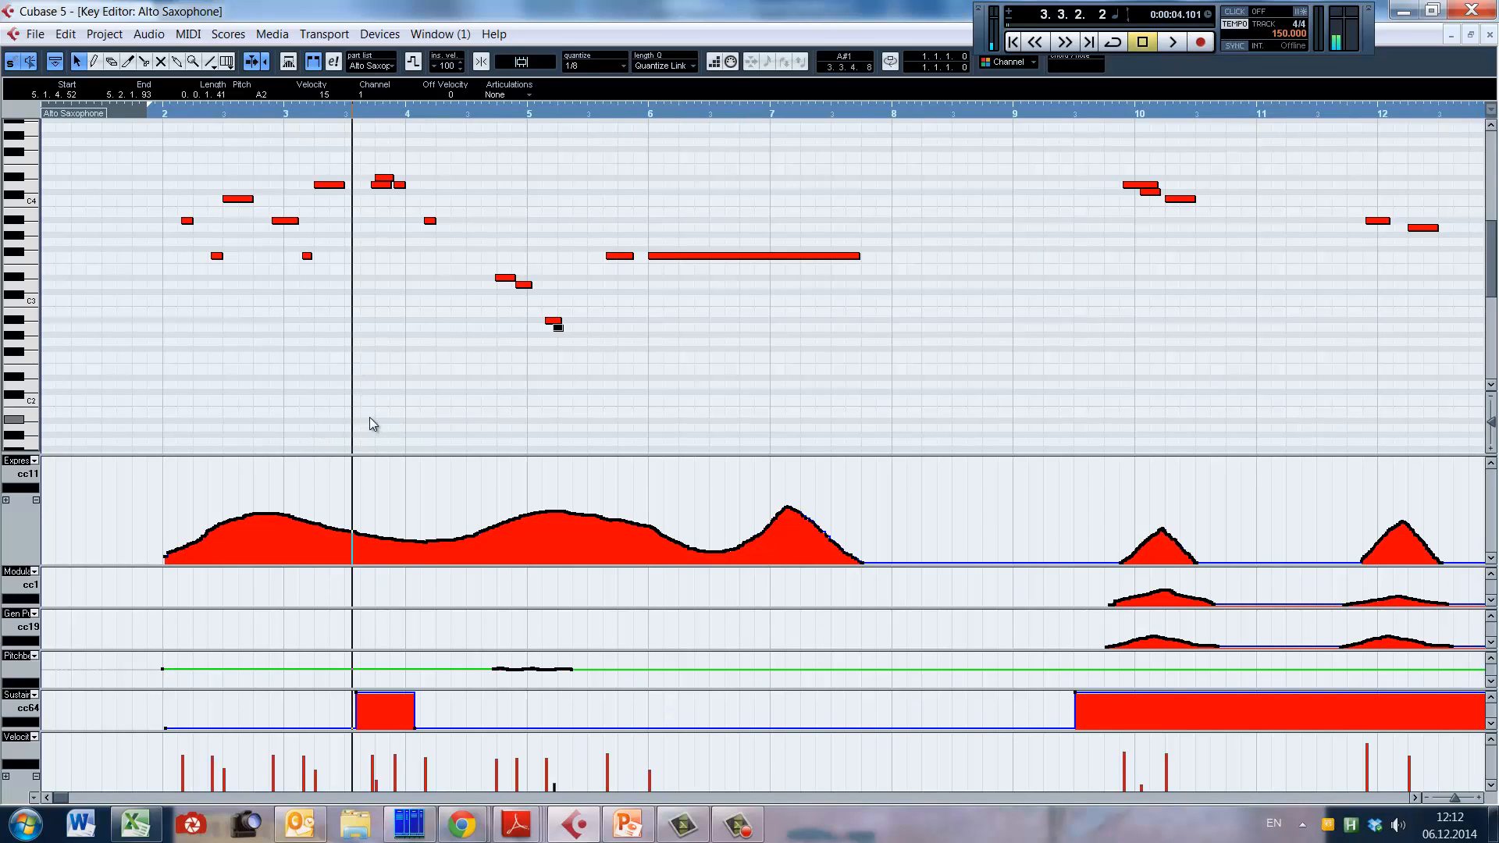
key("space")
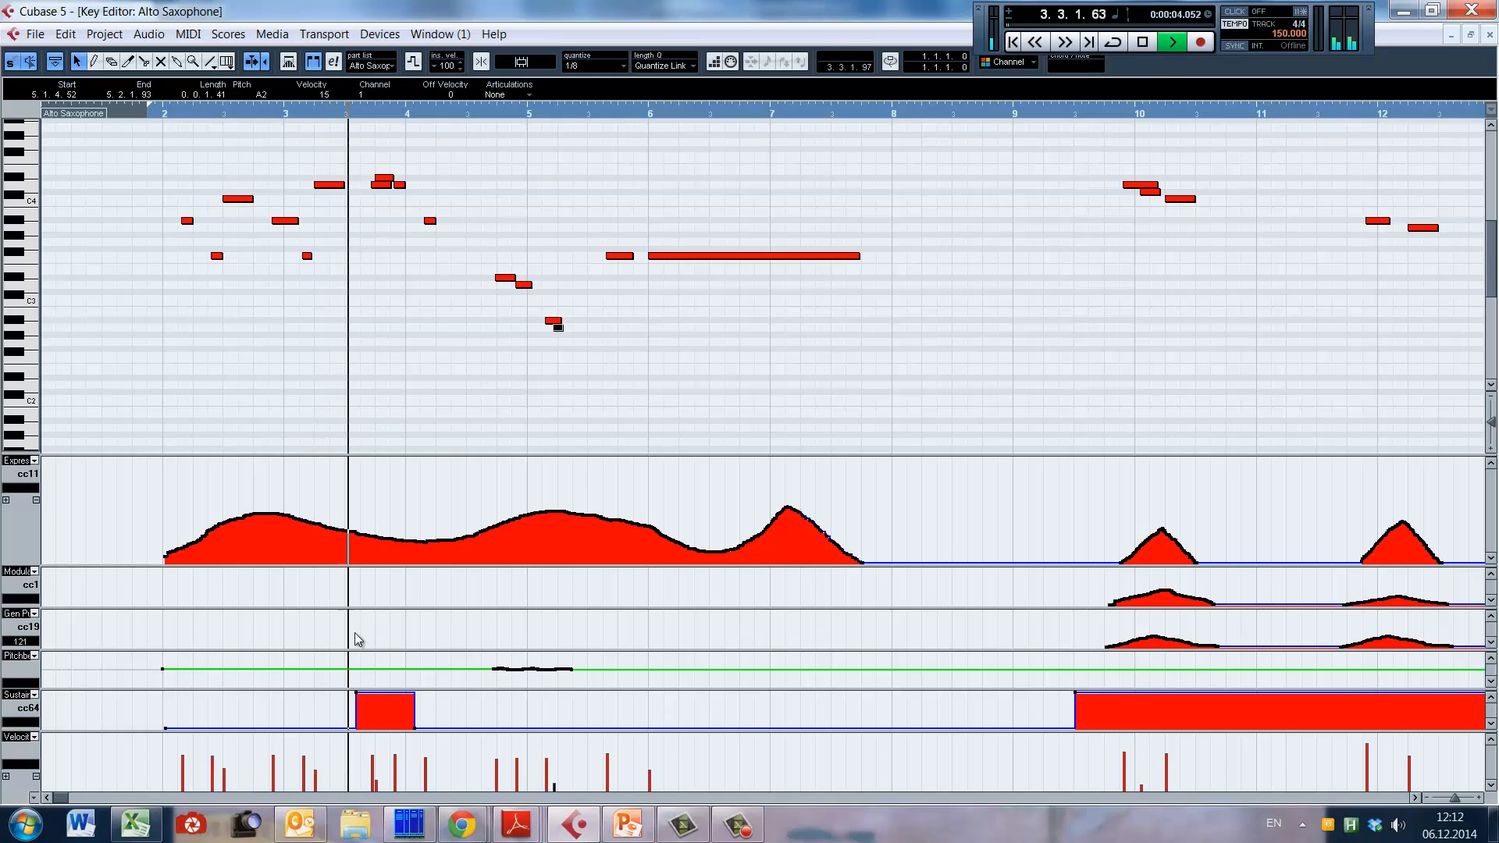
key("space")
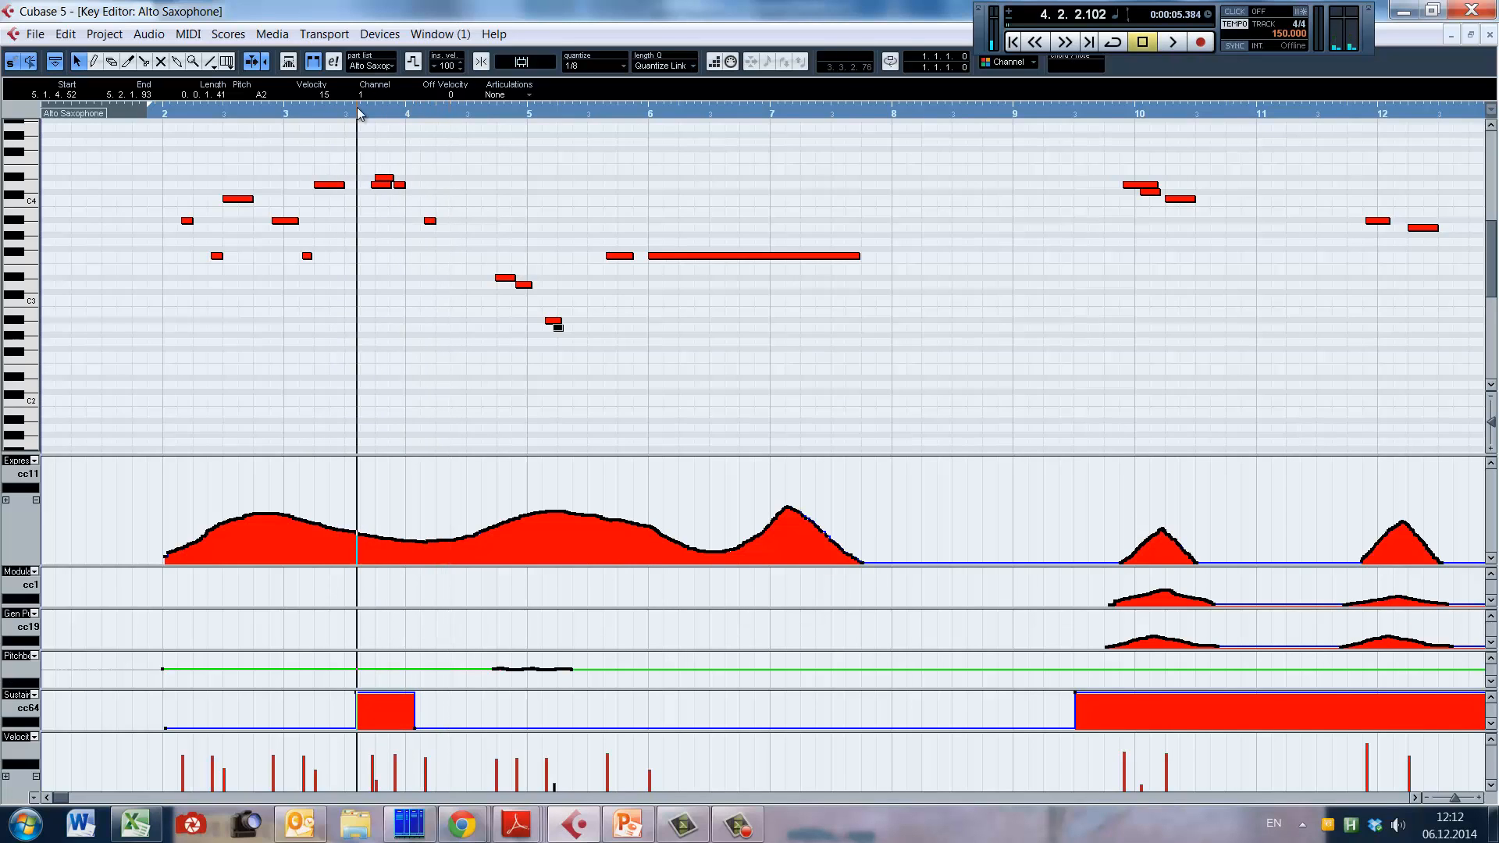
Step: Delete the CC64 sustain block in the second half of bar 3, play the passage without it, and undo the deletion
left_click(357, 710)
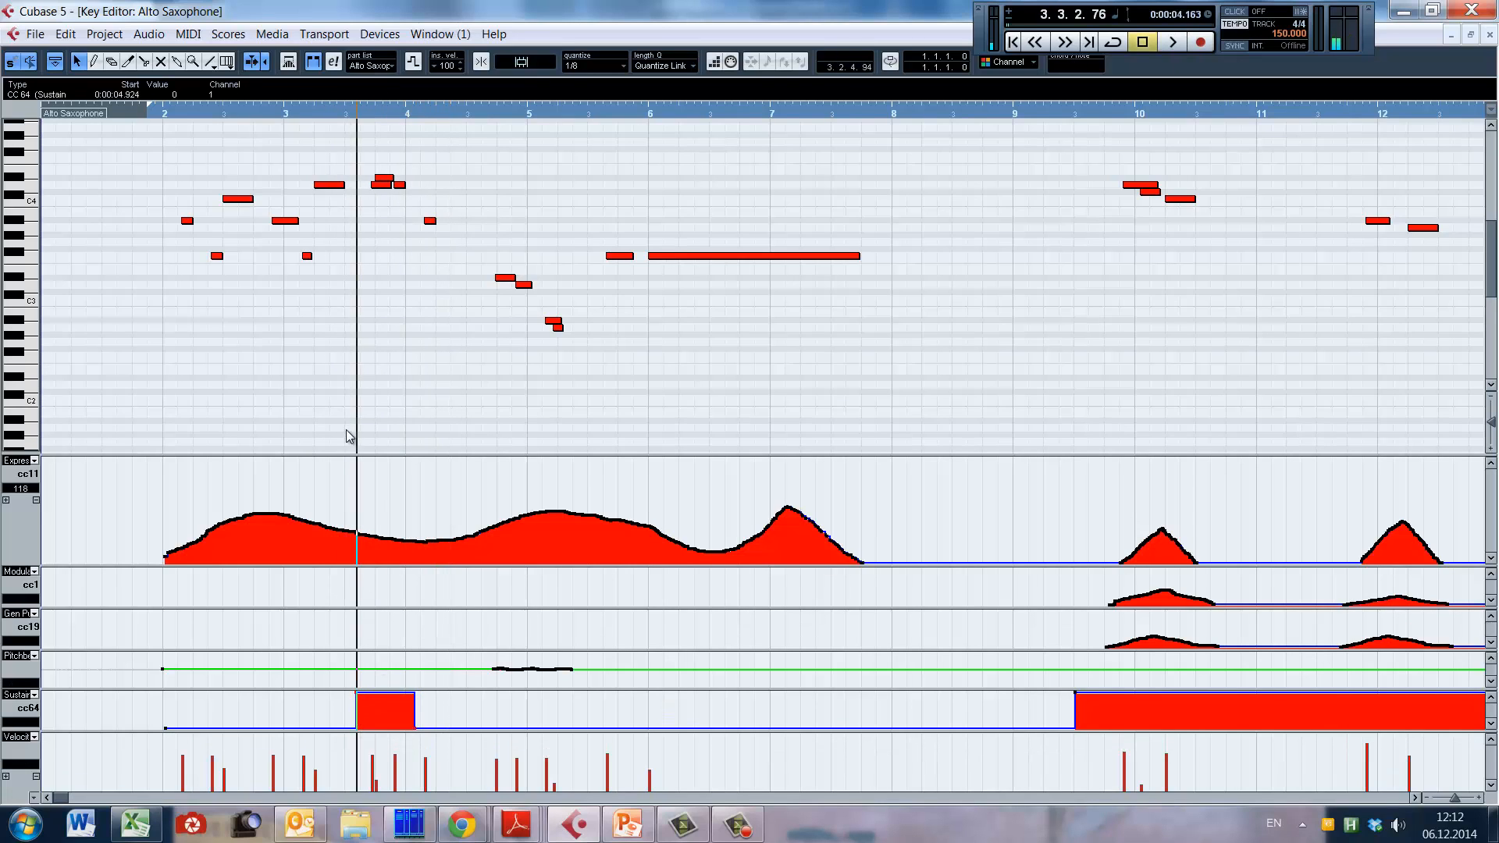
key("Delete")
key("space")
key("space")
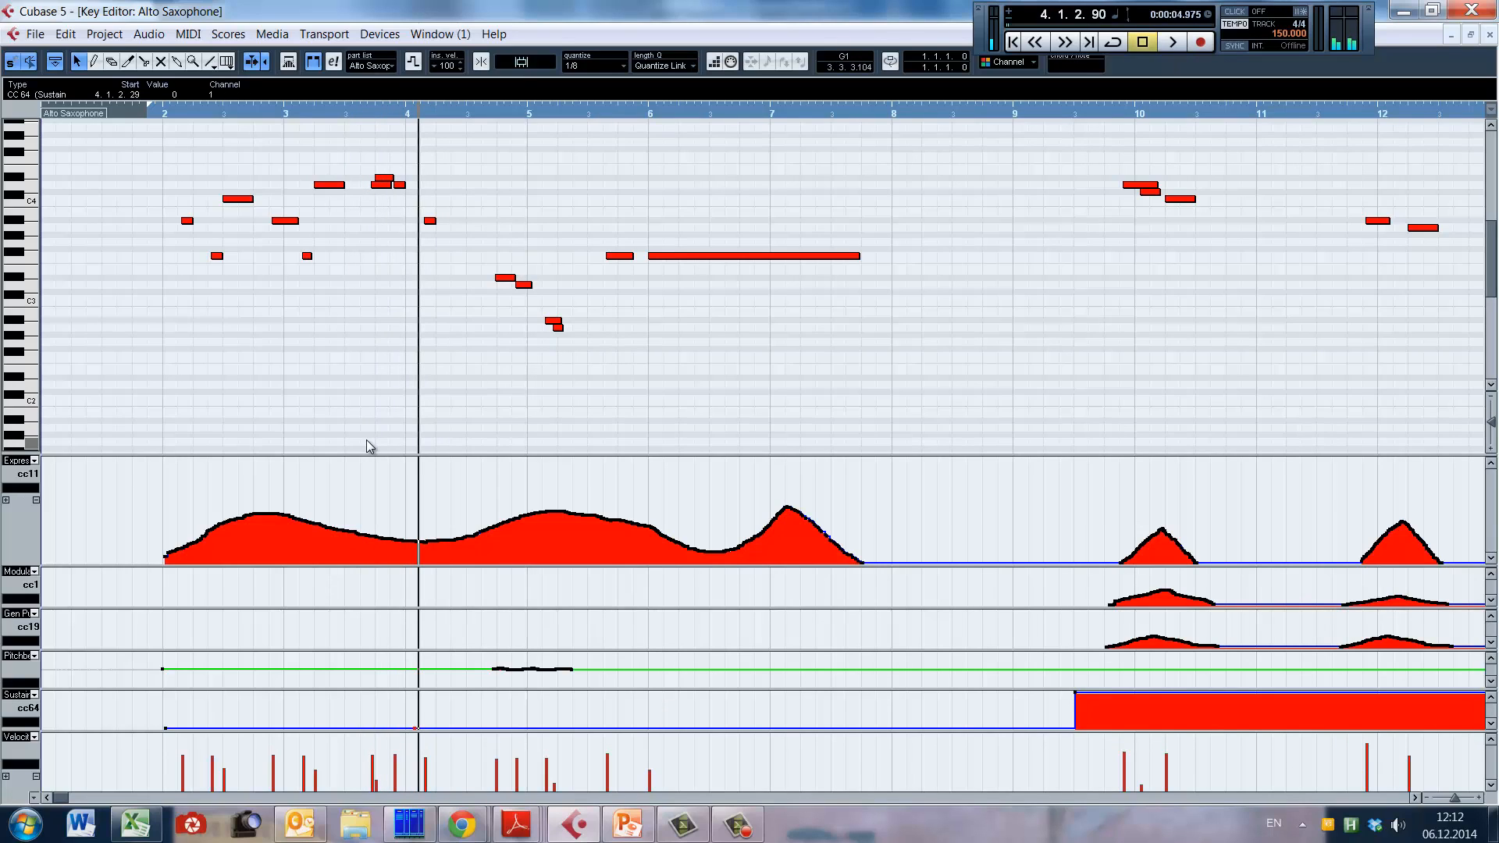
key("ctrl+z")
key("alt+shift")
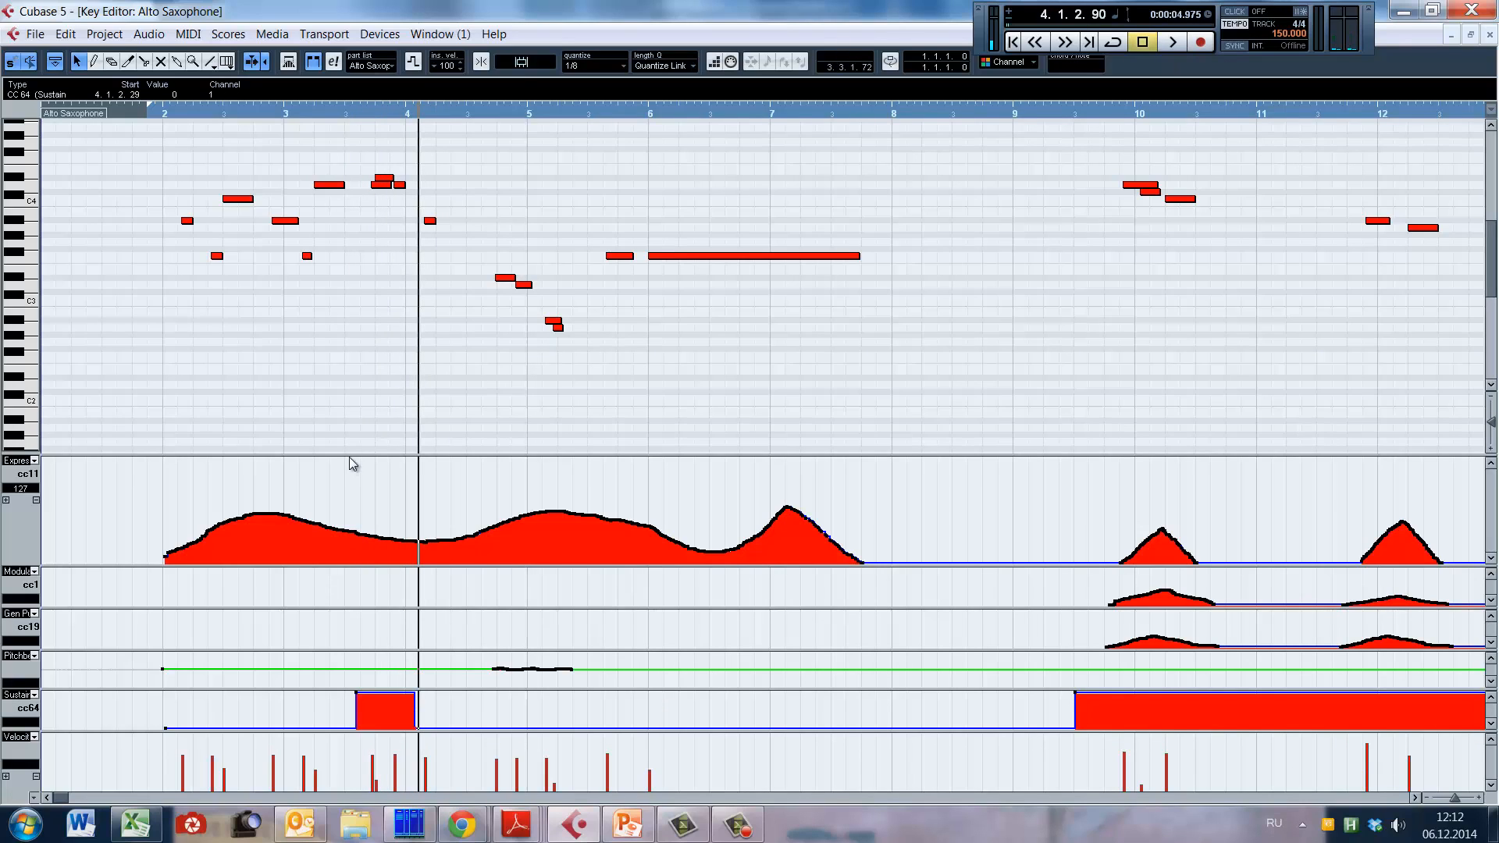
Step: Close the SWAM Alto Sax instrument window and replay the passage from the middle of bar 3 with the sustain block
left_click(353, 356)
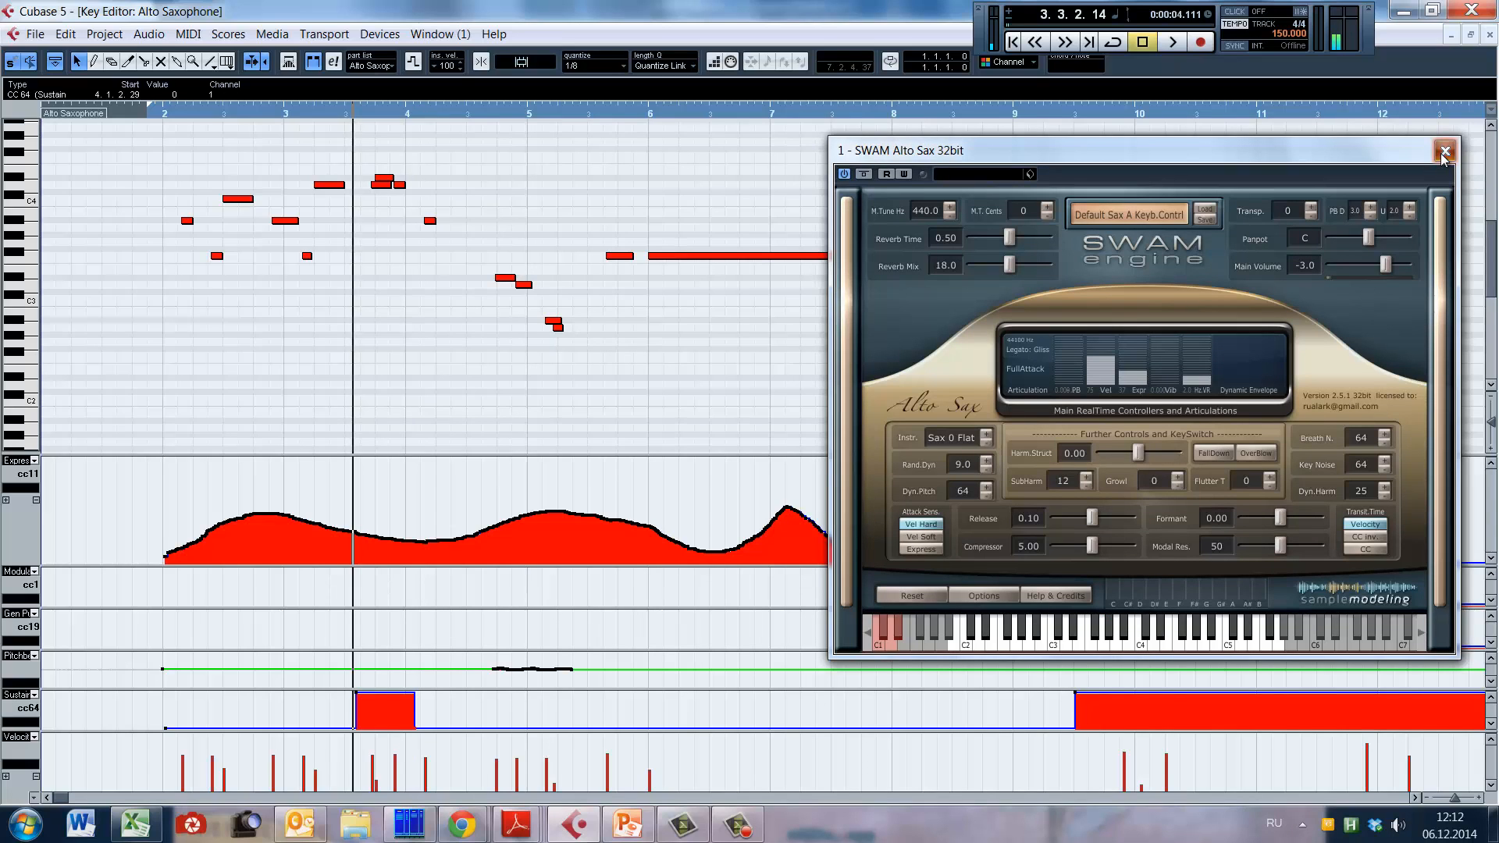
left_click(1444, 152)
key("space")
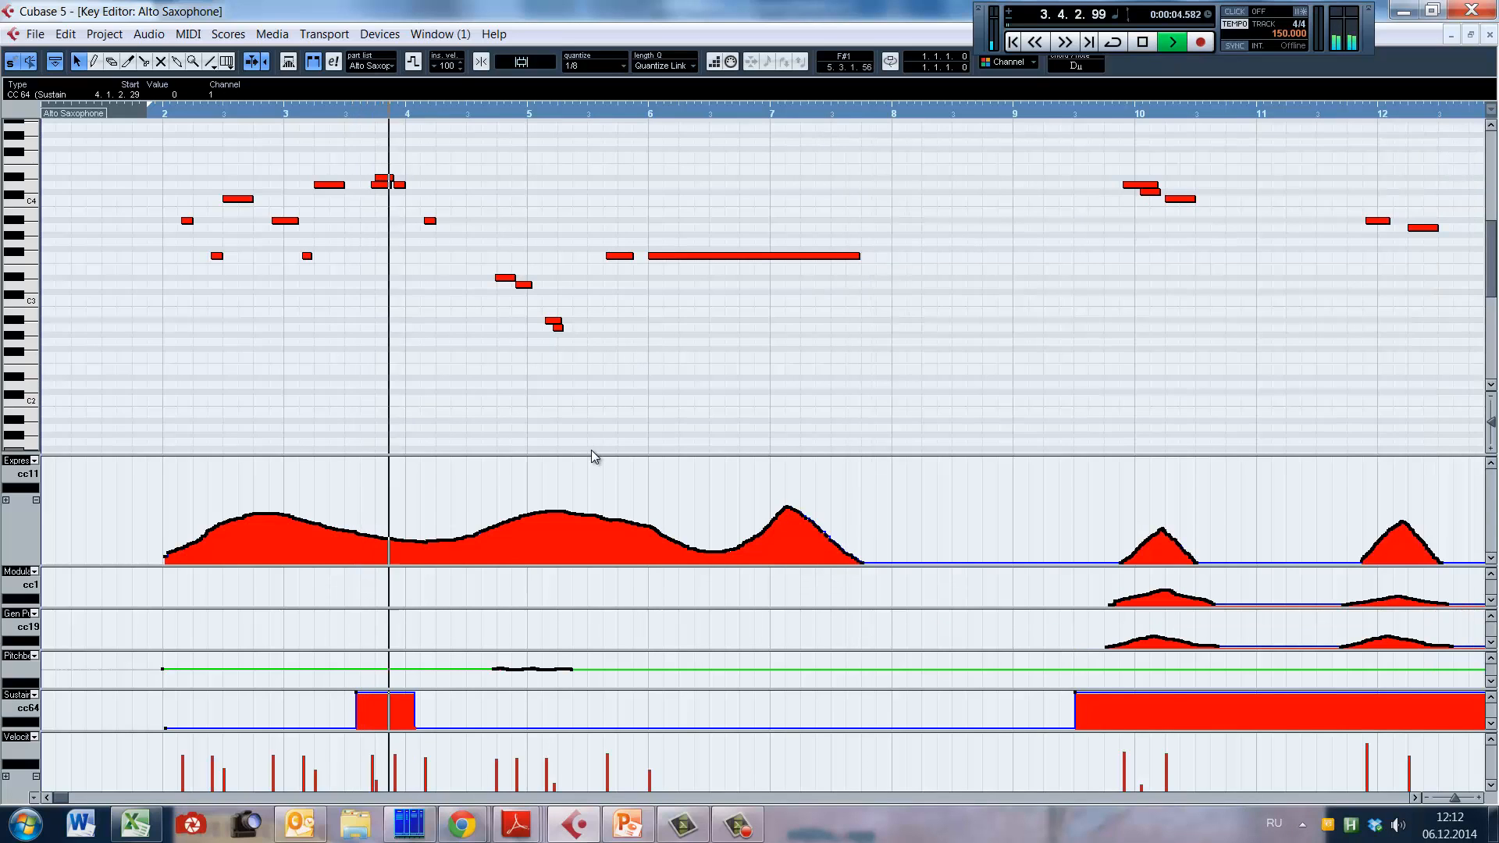
key("space")
Step: Examine the long sustain section, placing the playhead at its start in bar 9 and within the long note in bar 15
left_click(1080, 383)
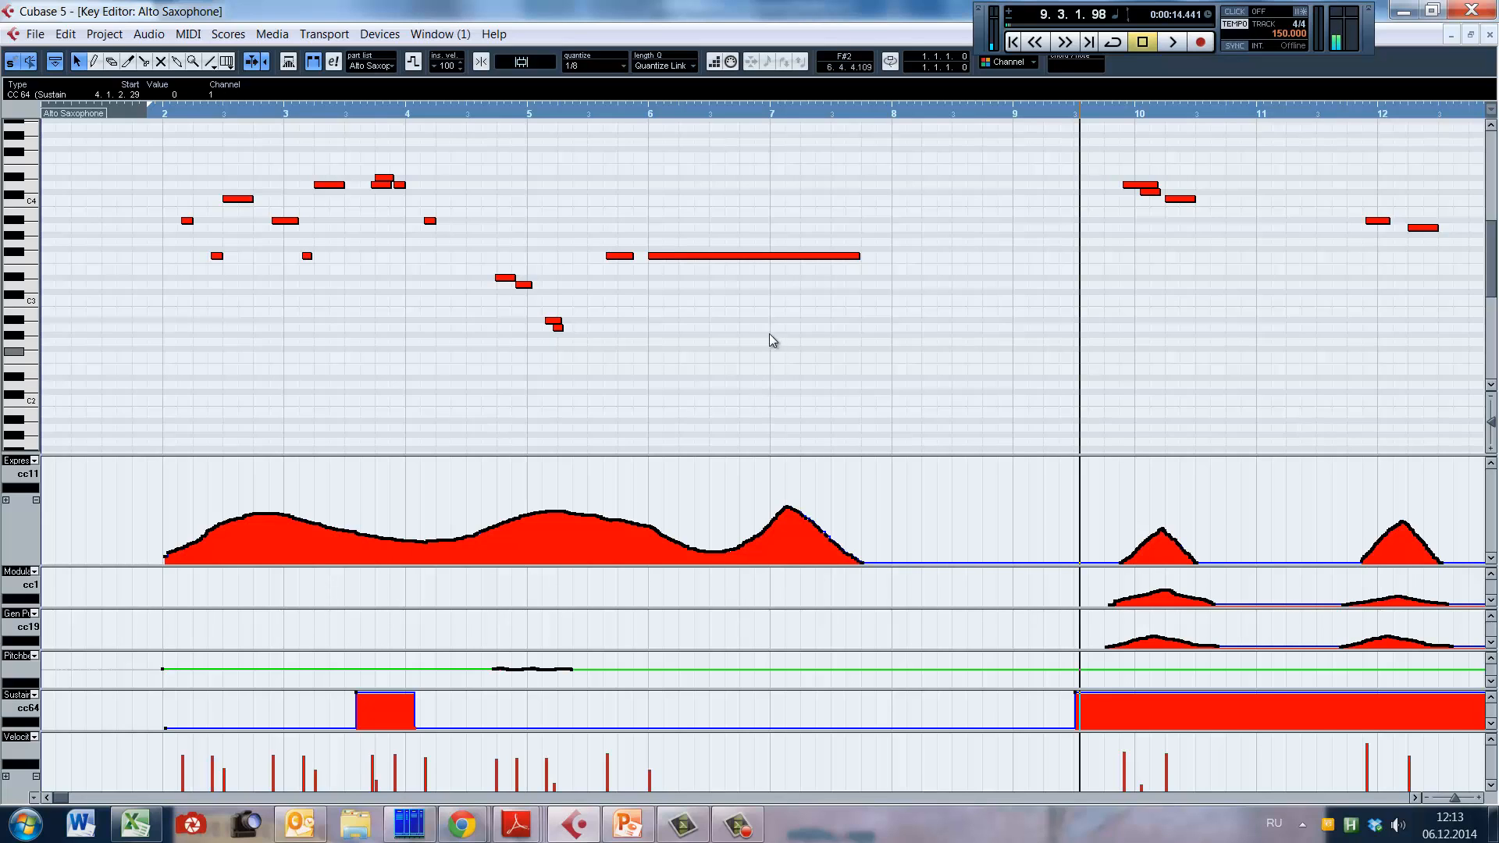
left_click_drag(60, 798, 71, 798)
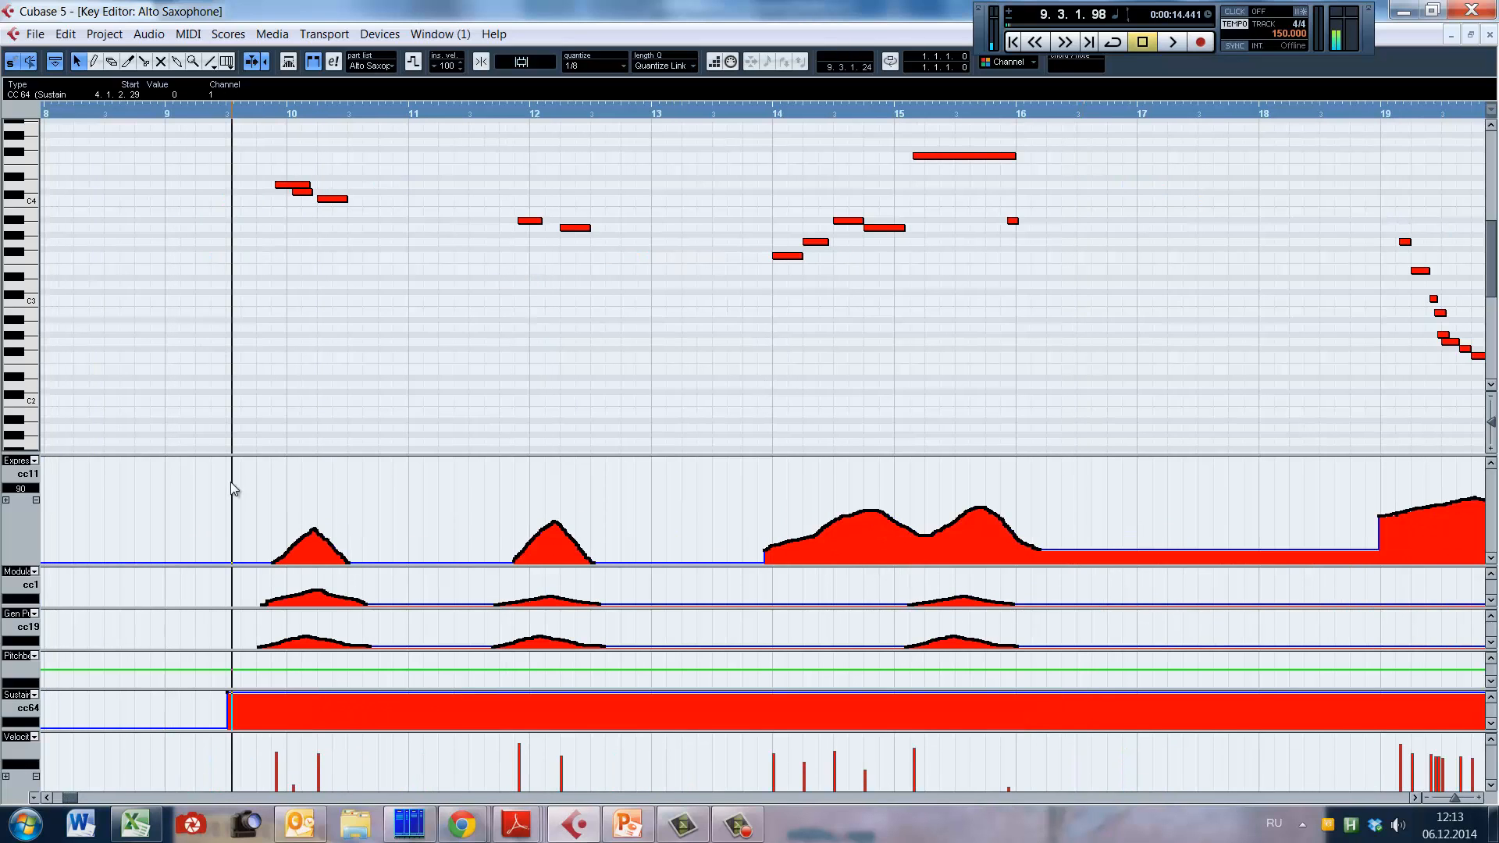
left_click(223, 367)
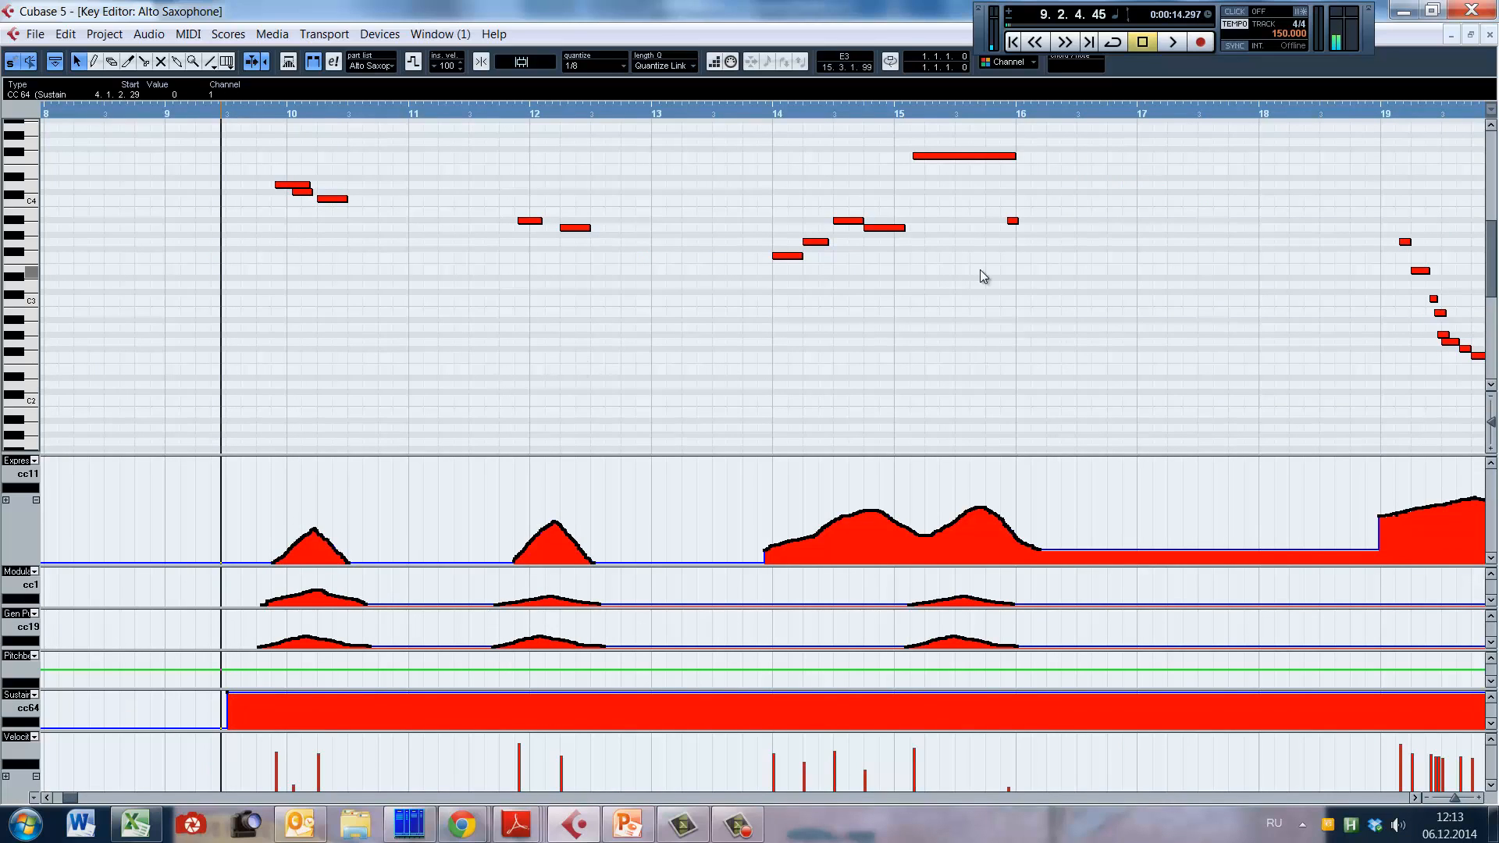
left_click(976, 392)
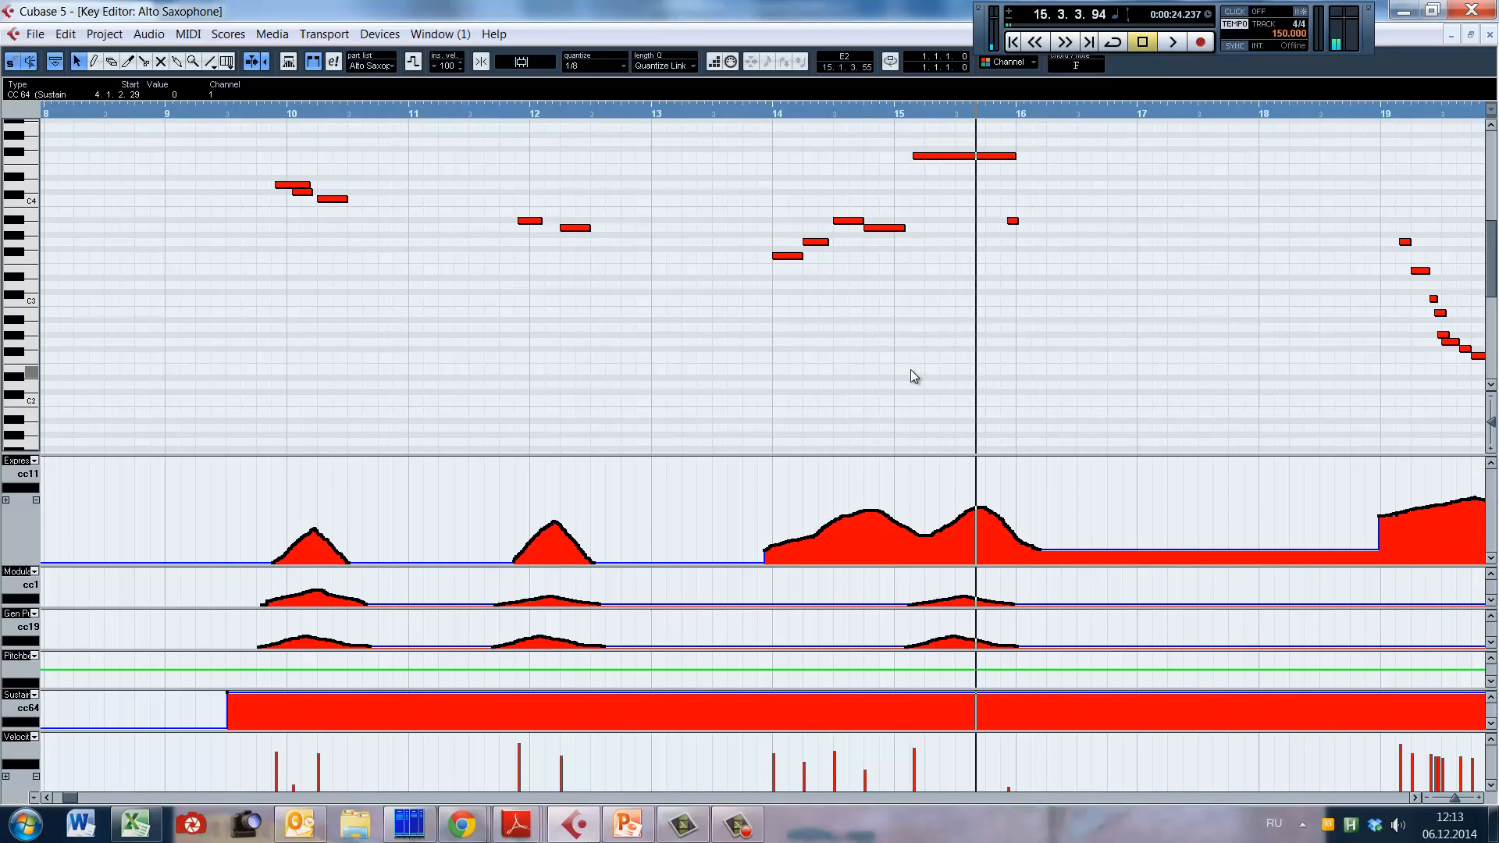
Step: Play the alto sax phrase from just before bar 14 into bar 16
left_click(767, 353)
key("space")
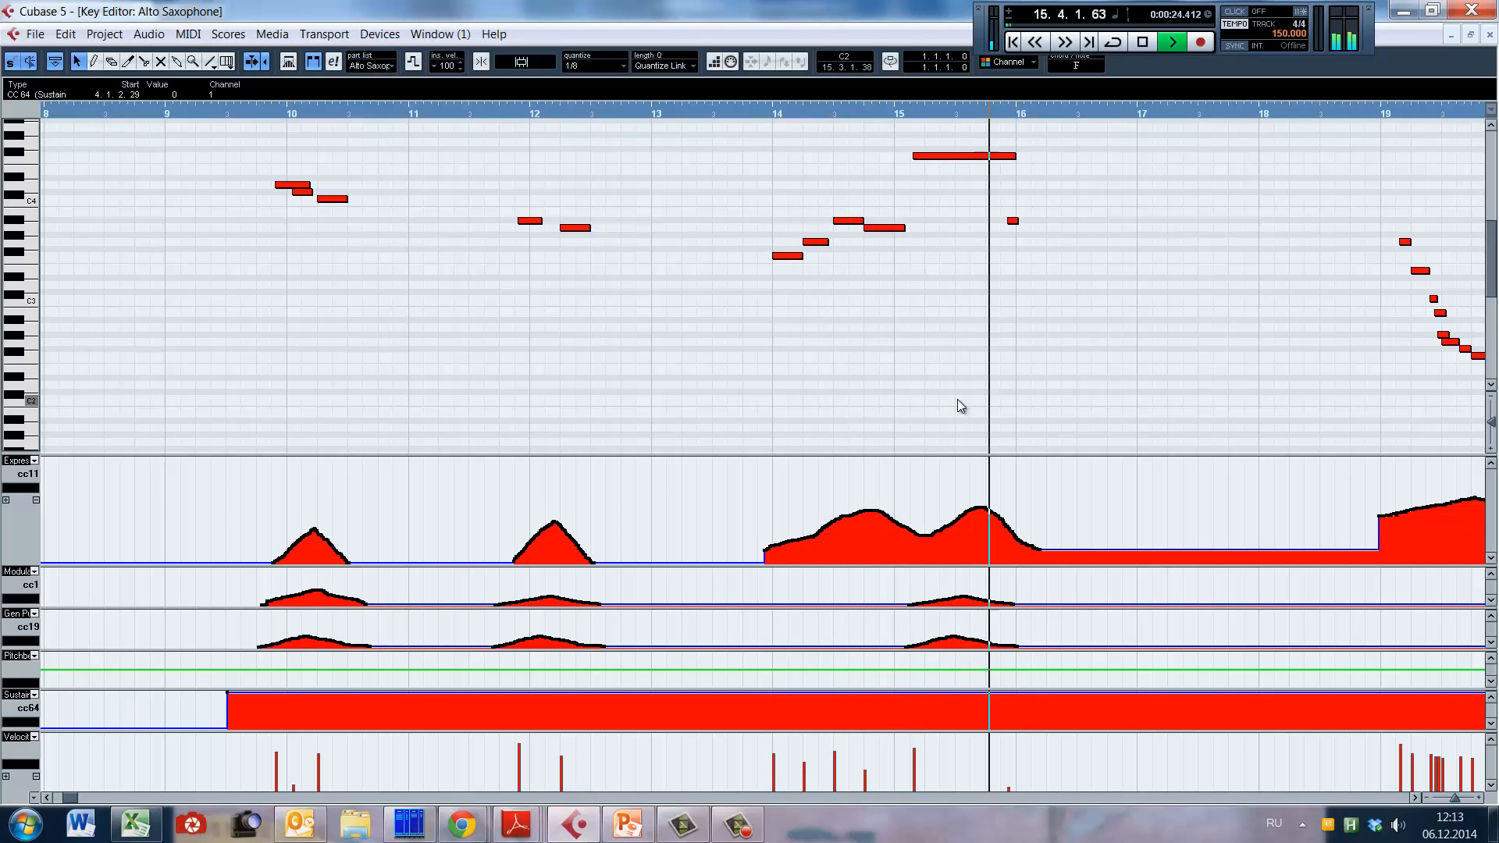
key("space")
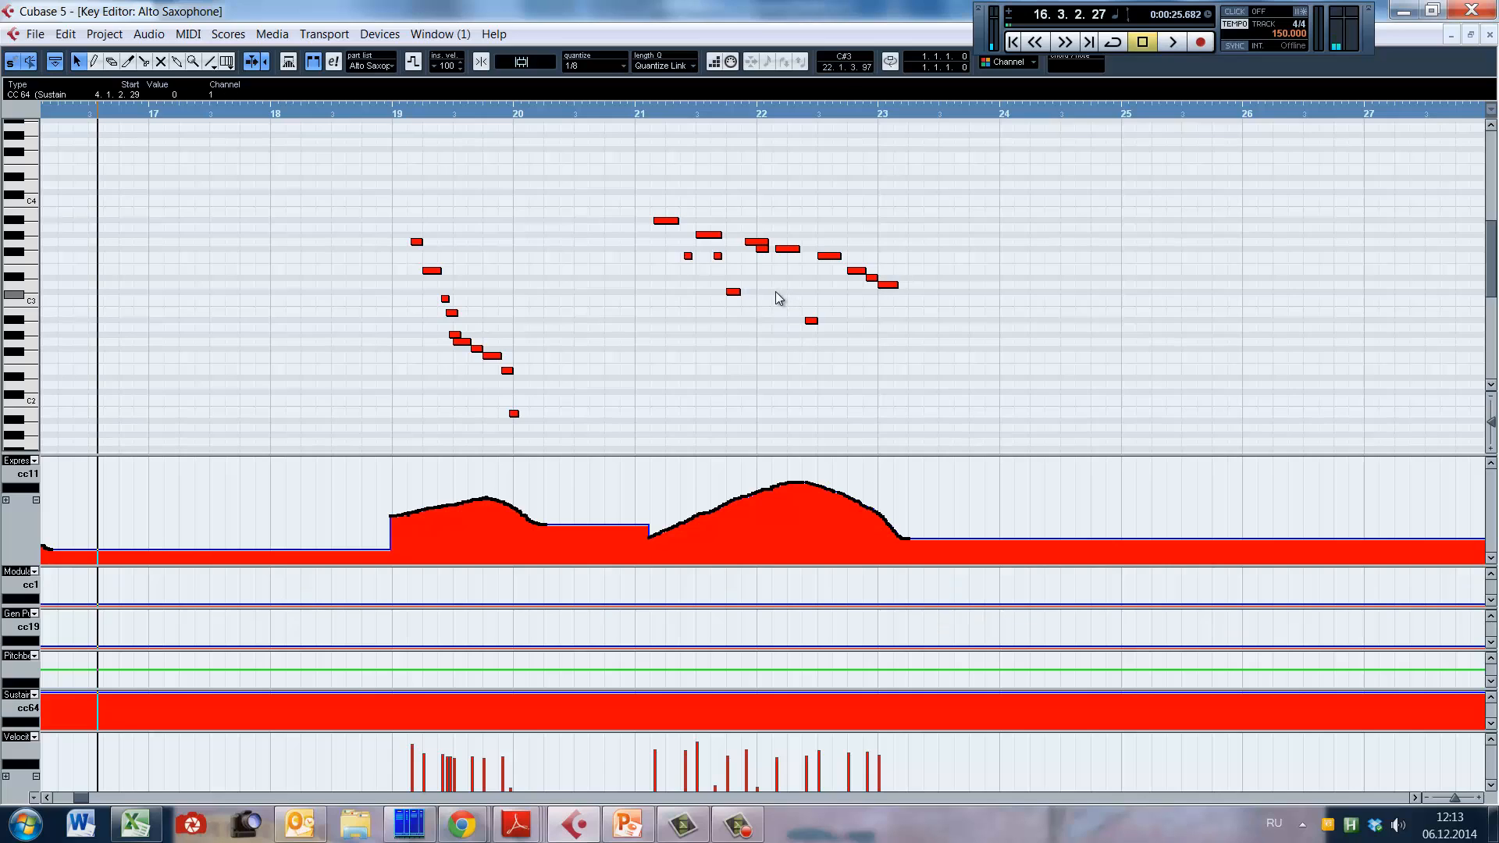
Step: Place the playhead within the wide-leap phrase in bar 21 and play from there
left_click(776, 300)
left_click(694, 351)
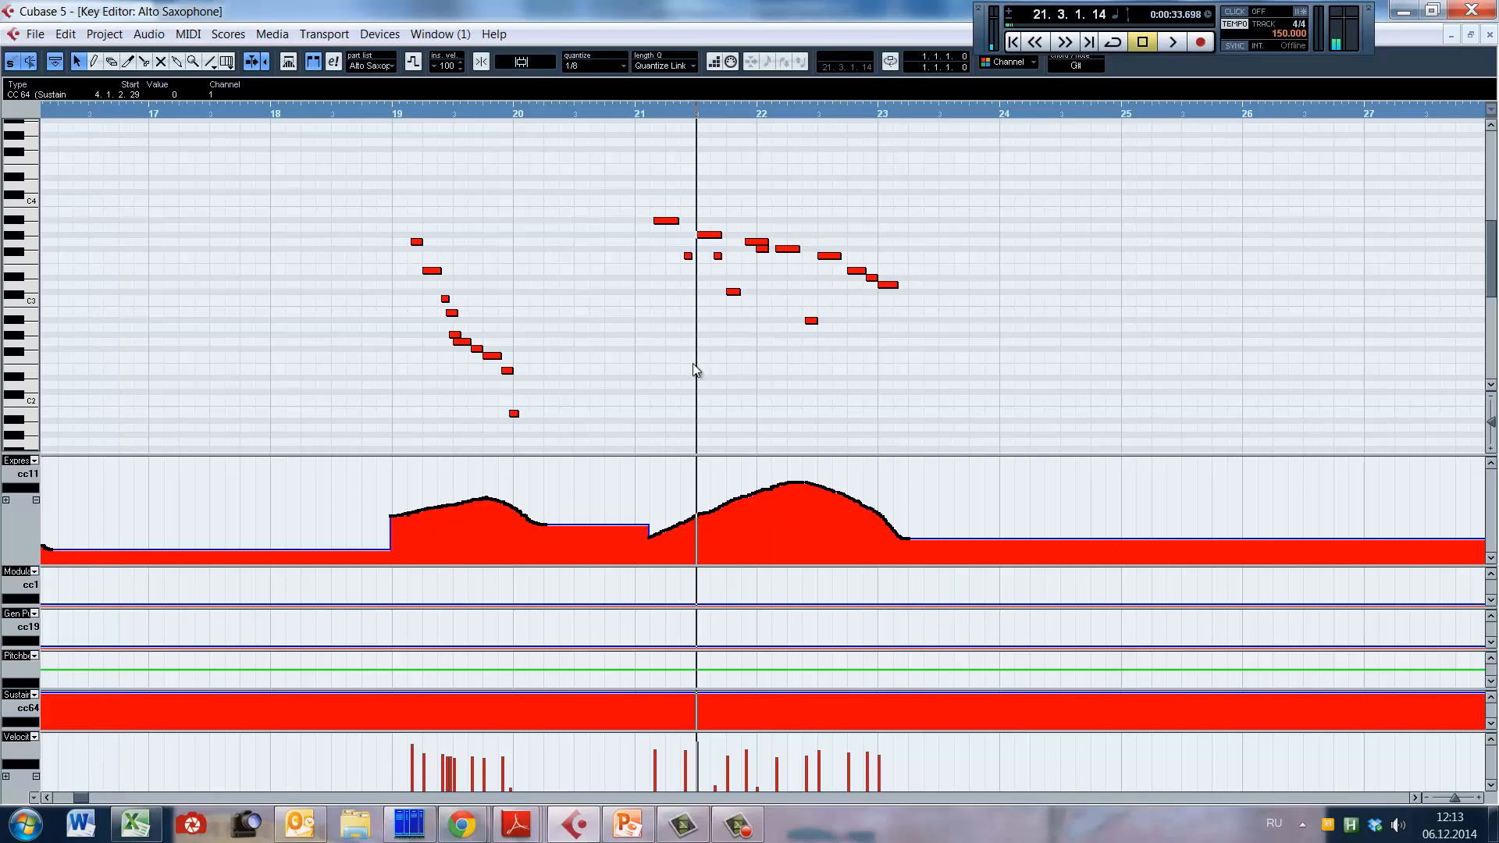
left_click(682, 377)
key("space")
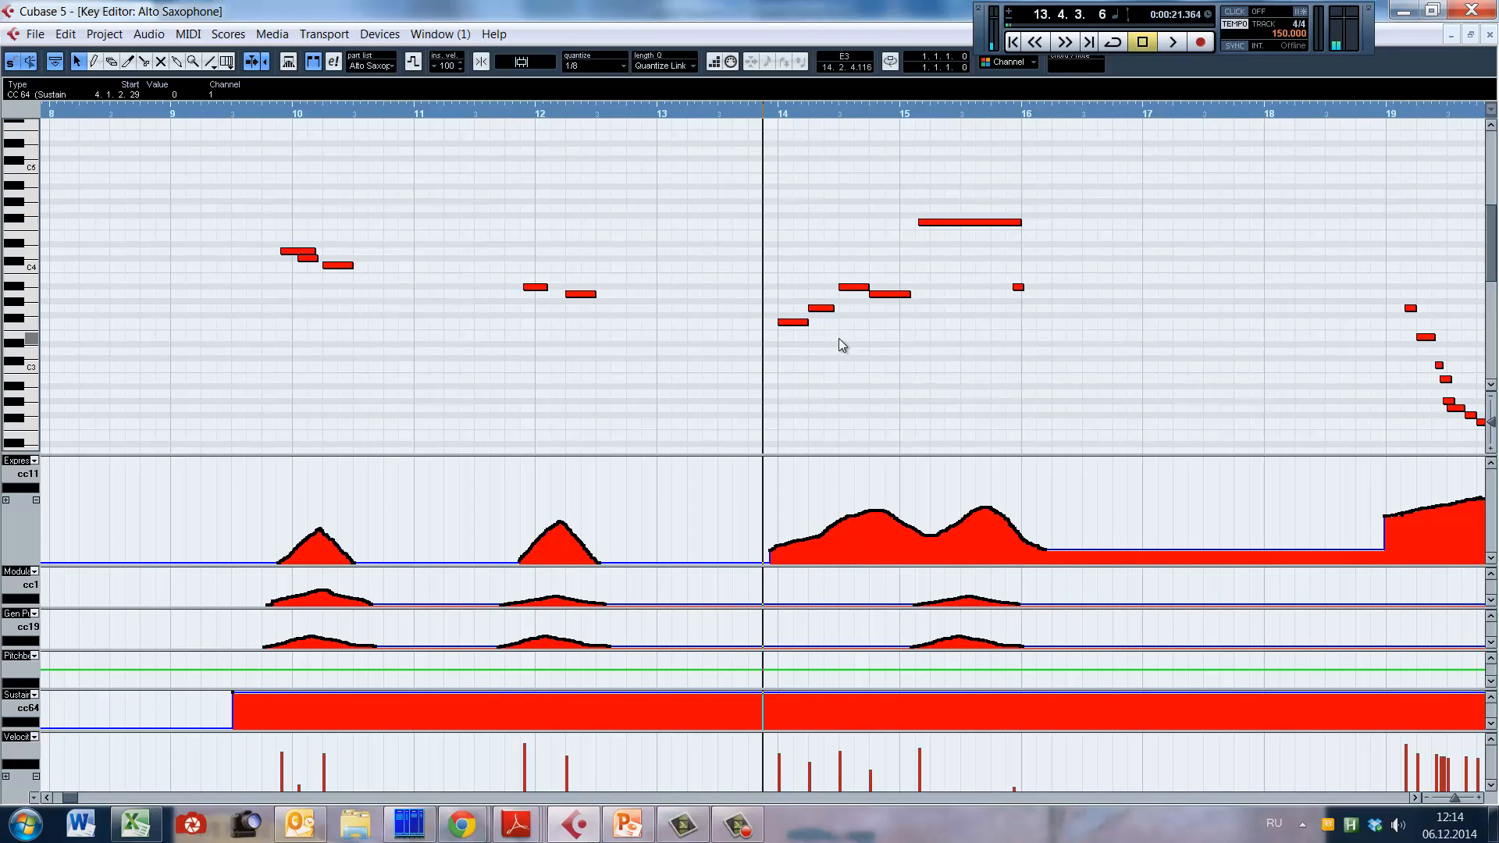
Step: Play the long high note from the start of bar 15 into bar 16, and replay the phrase from just before bar 14
left_click(912, 348)
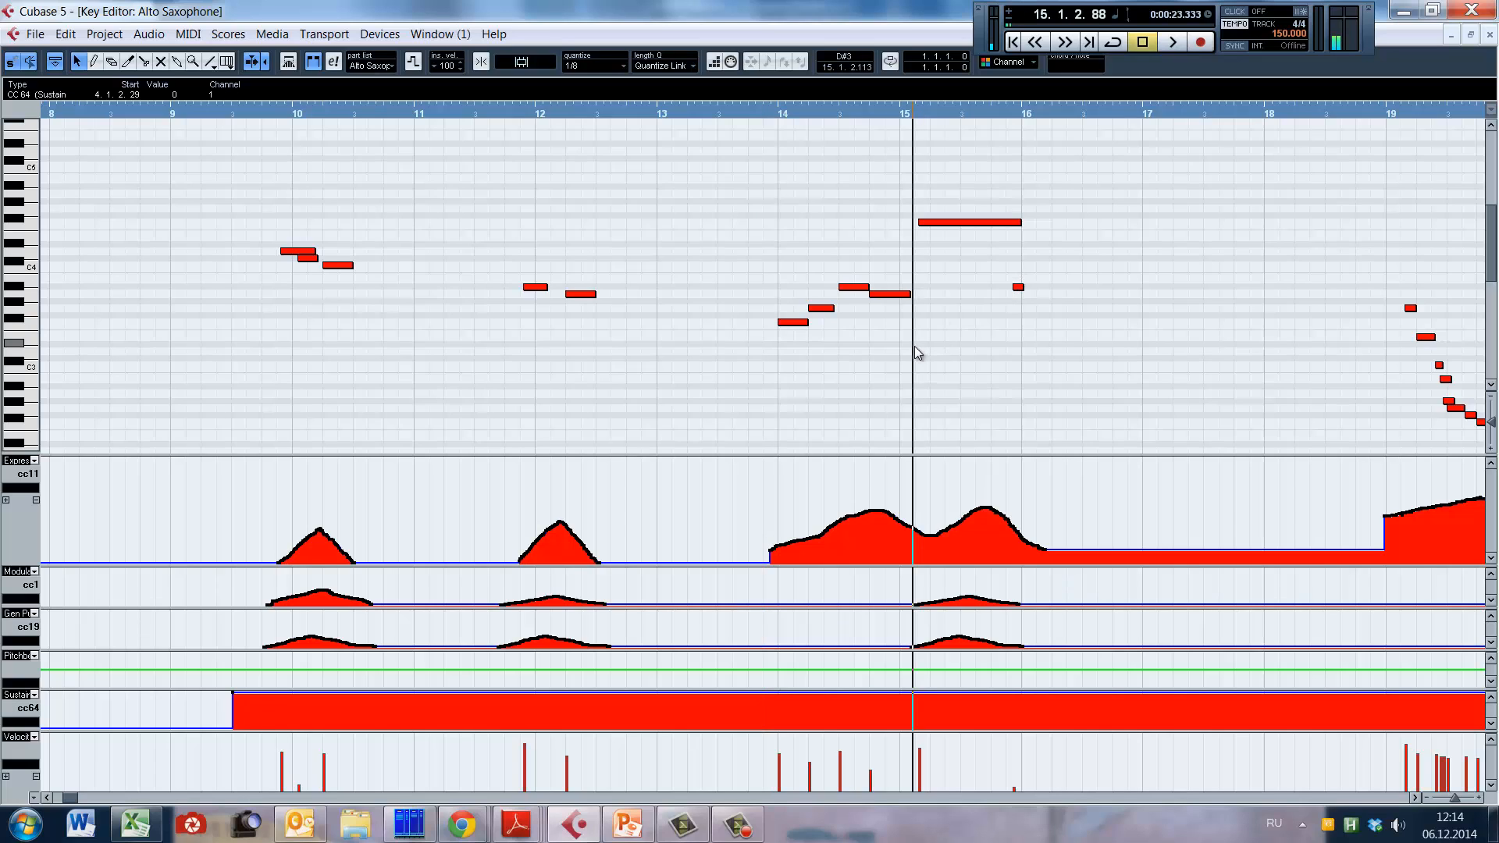
left_click(916, 348)
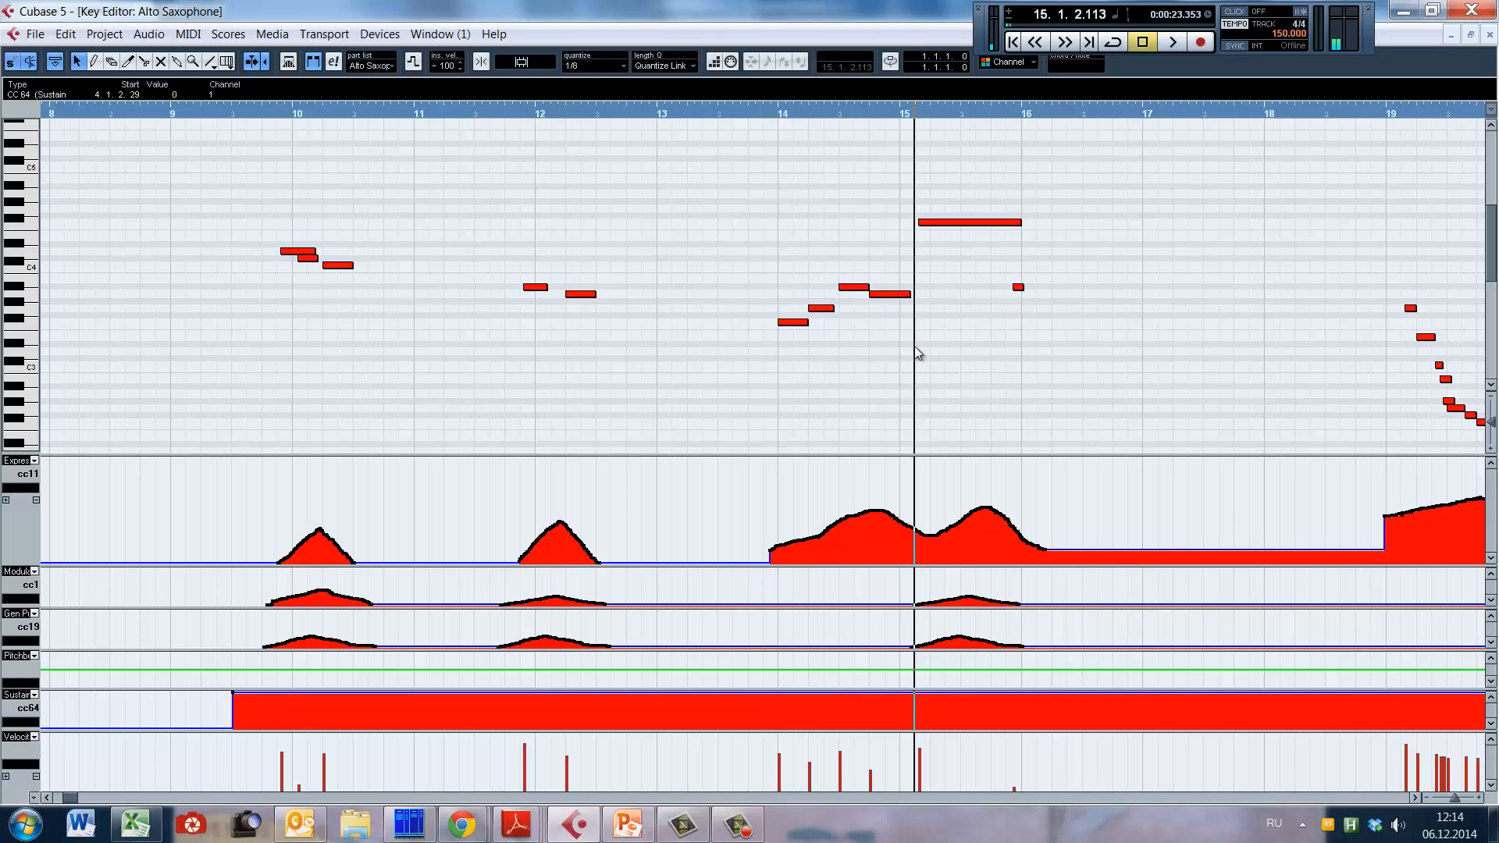
key("space")
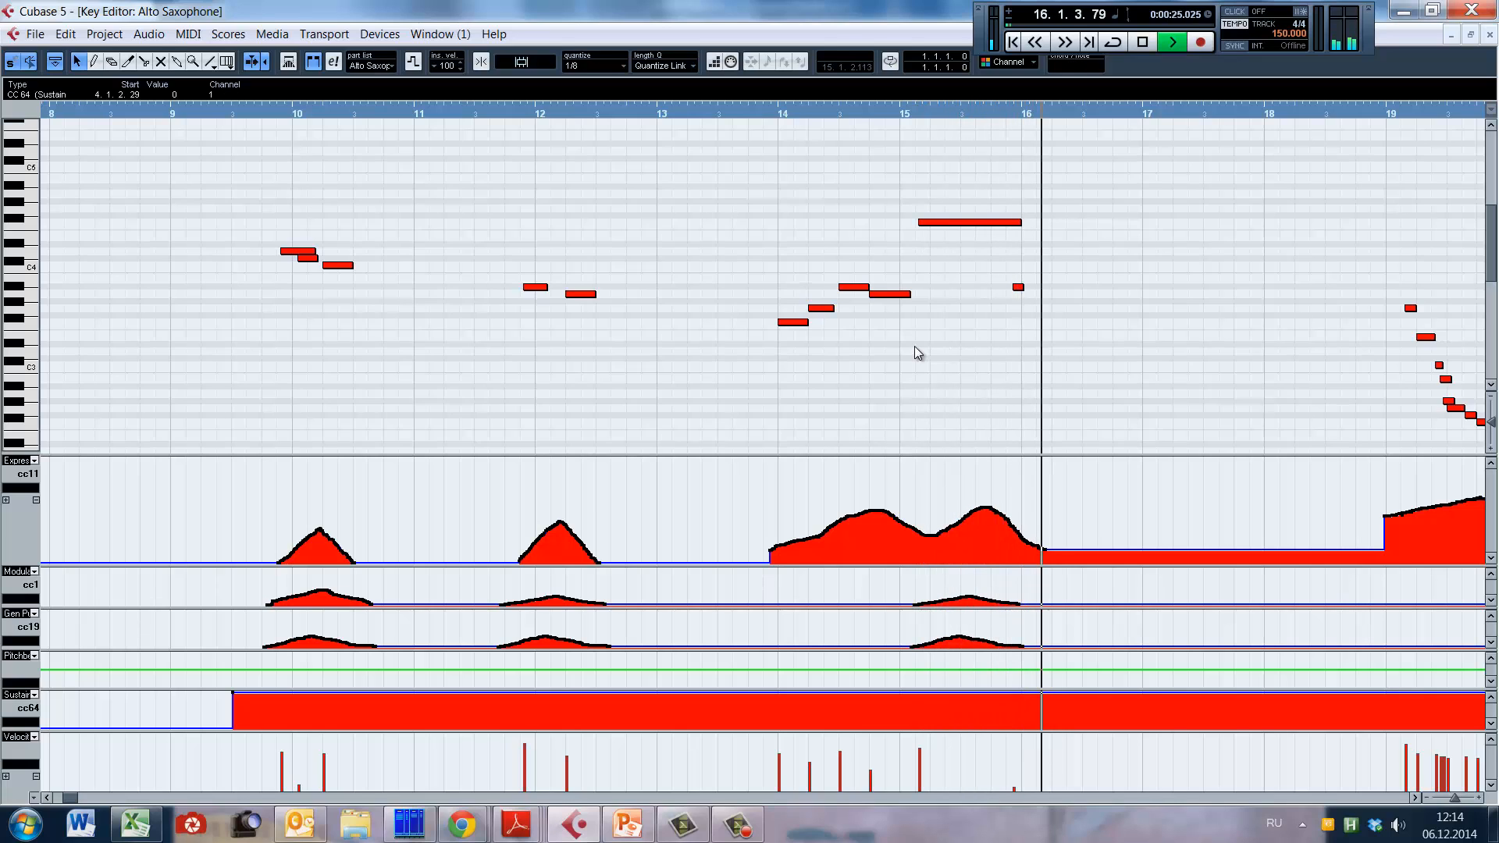
left_click(773, 353)
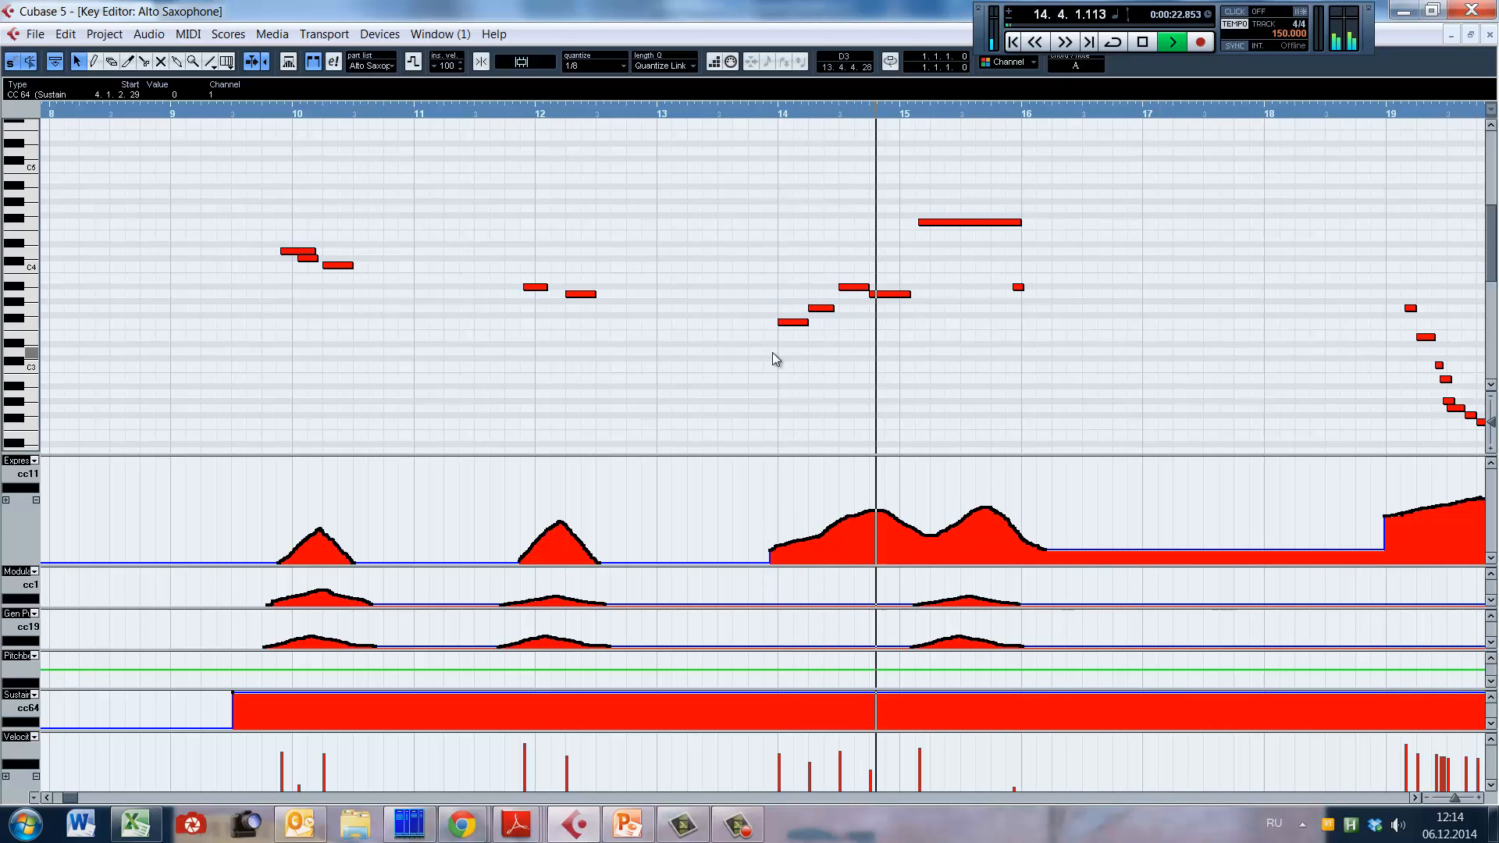
key("space")
Step: Select the four notes of the bar 14 phrase, clear the selection, and play from late bar 13 into bar 16
left_click_drag(759, 234, 923, 370)
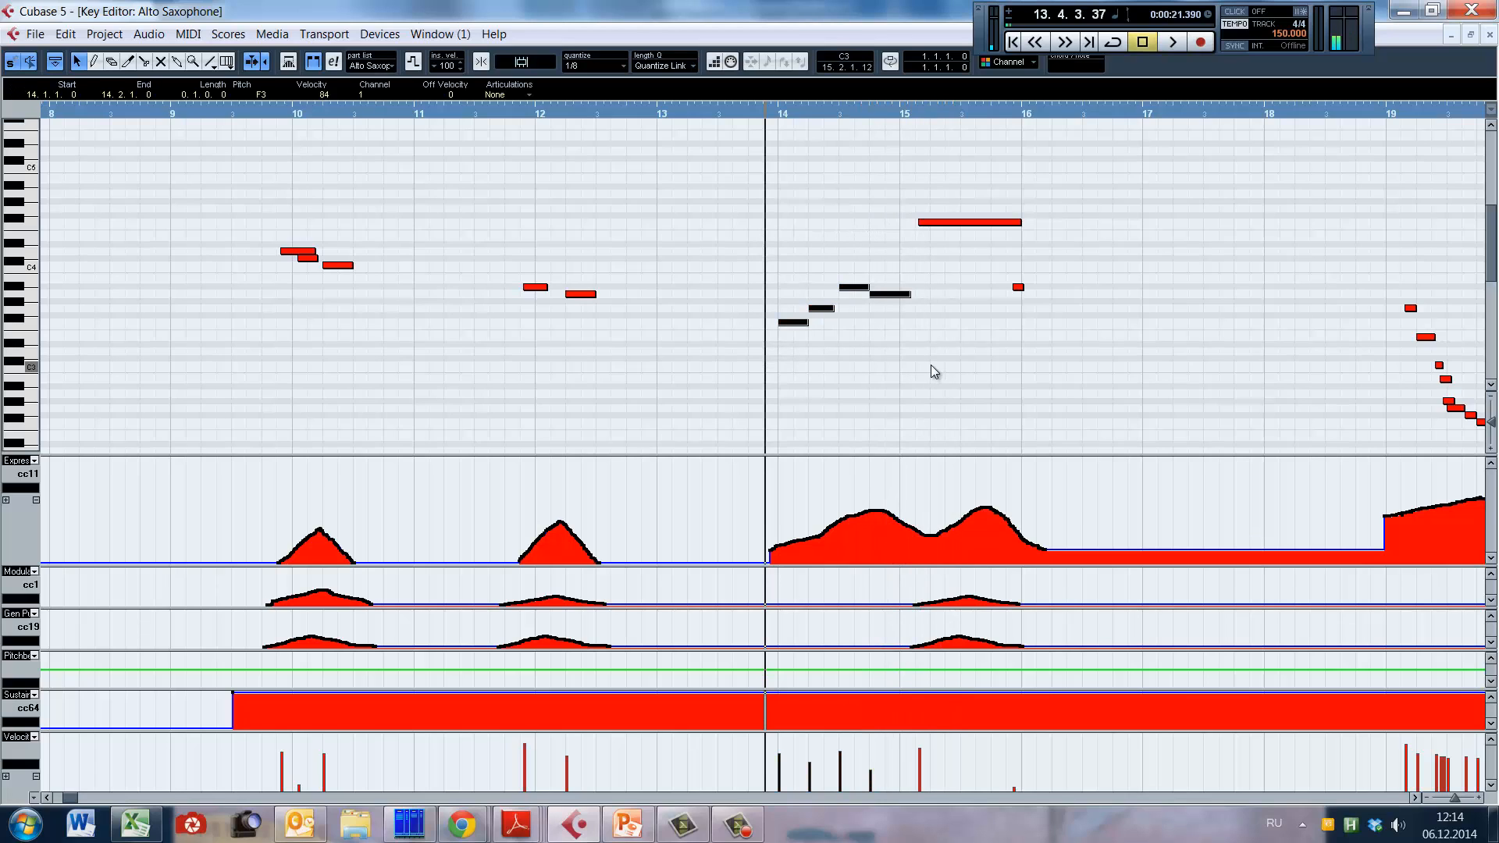
left_click(931, 364)
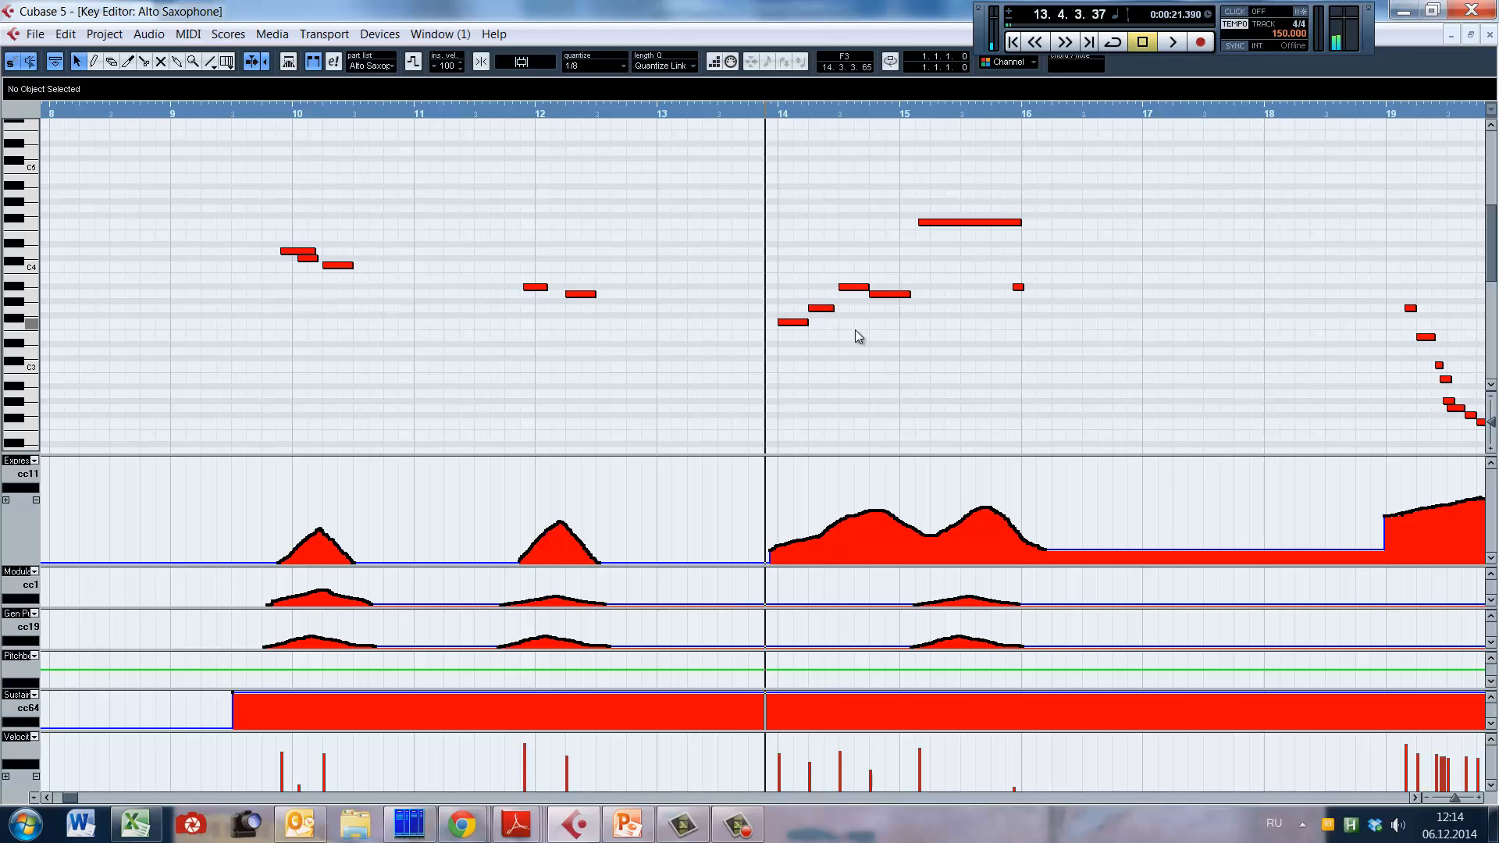
key("KP_Subtract")
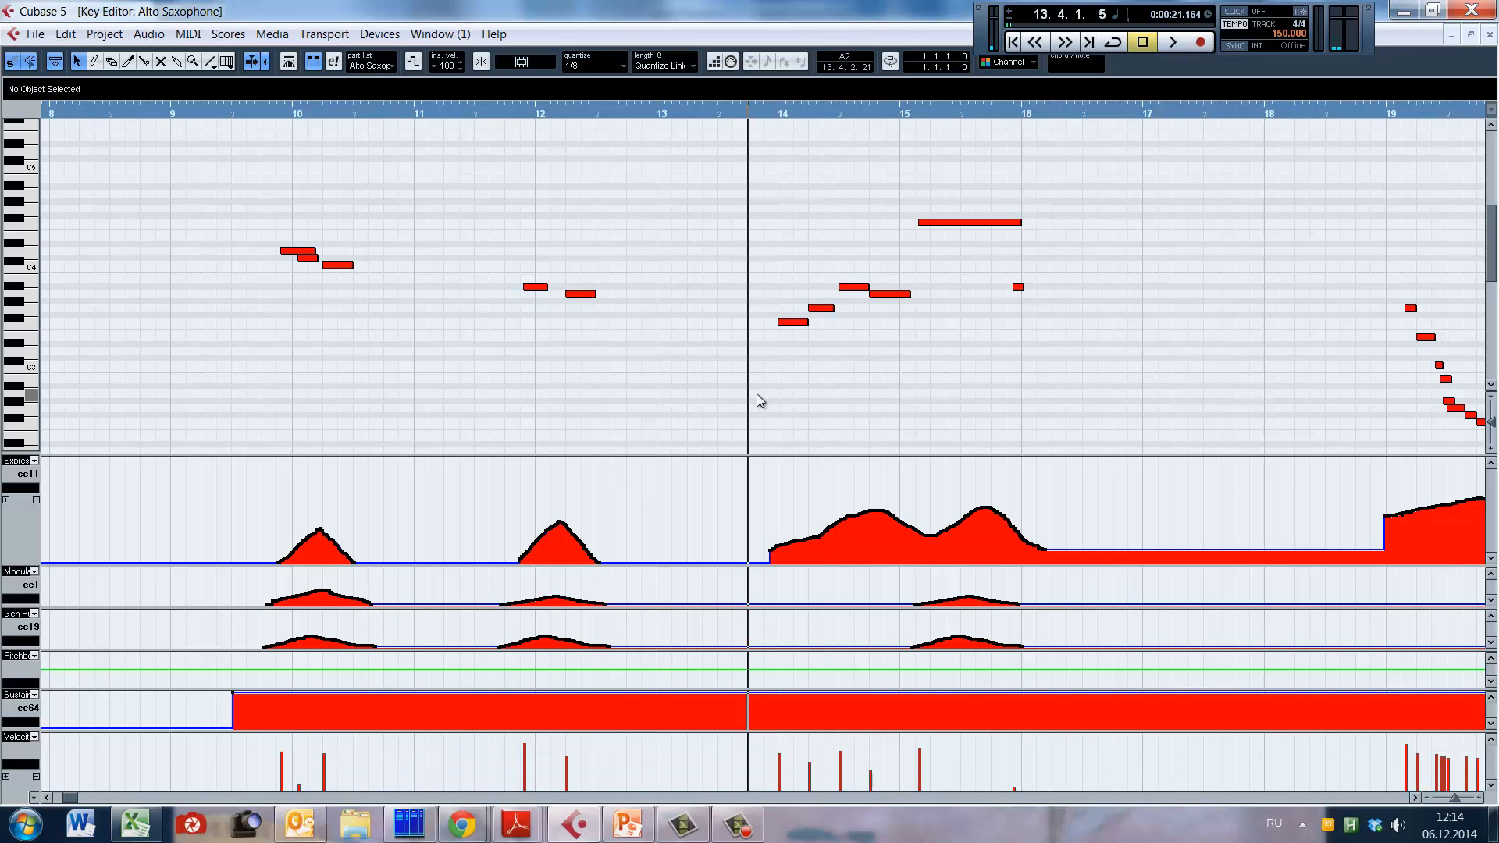
key("space")
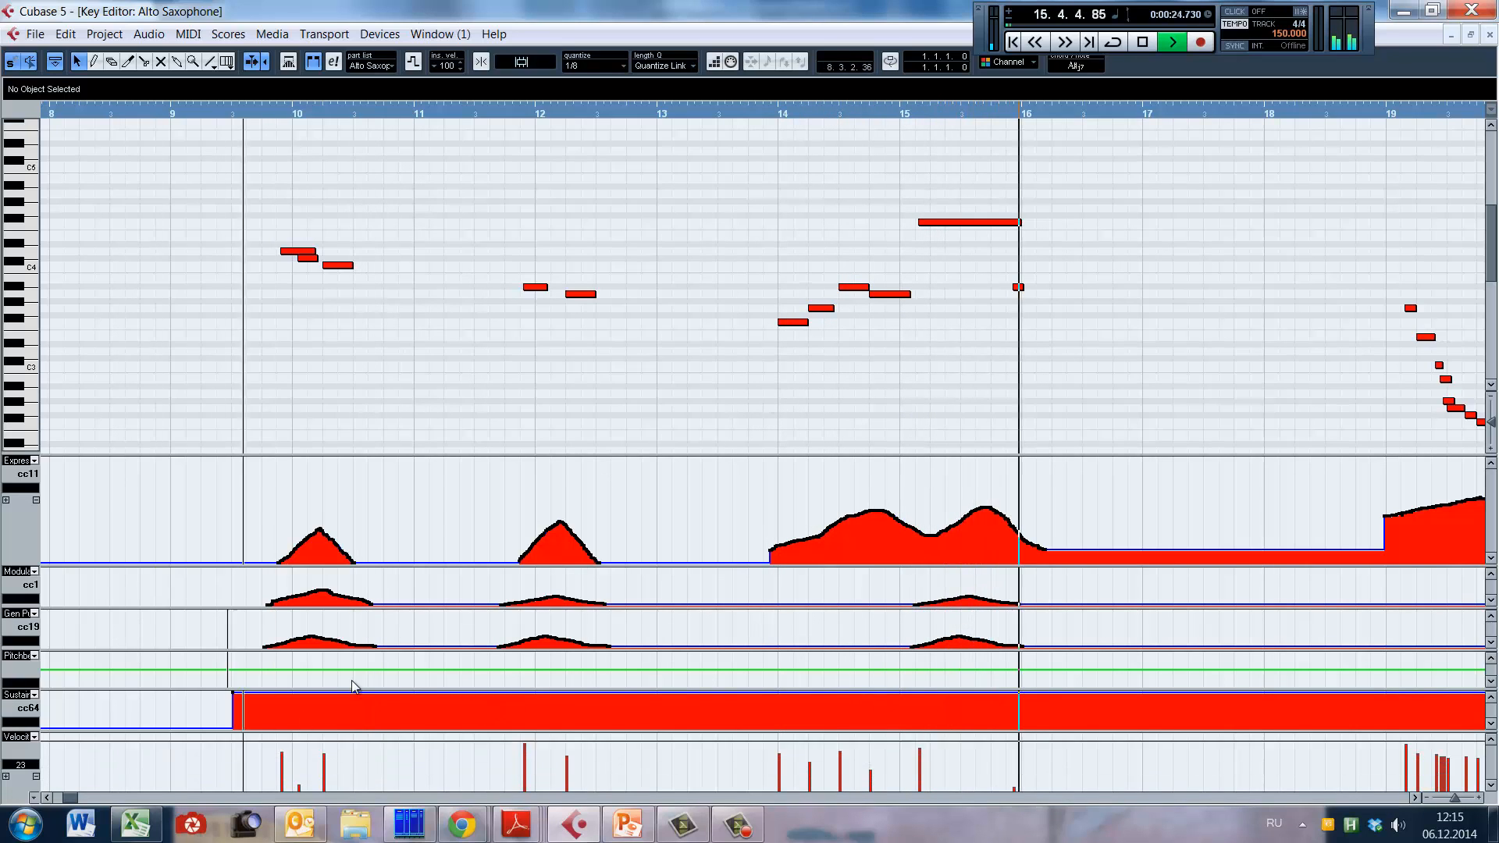
key("space")
Step: Play the descending alto sax run from just before bar 19 into bar 20
left_click_drag(1010, 411, 157, 345)
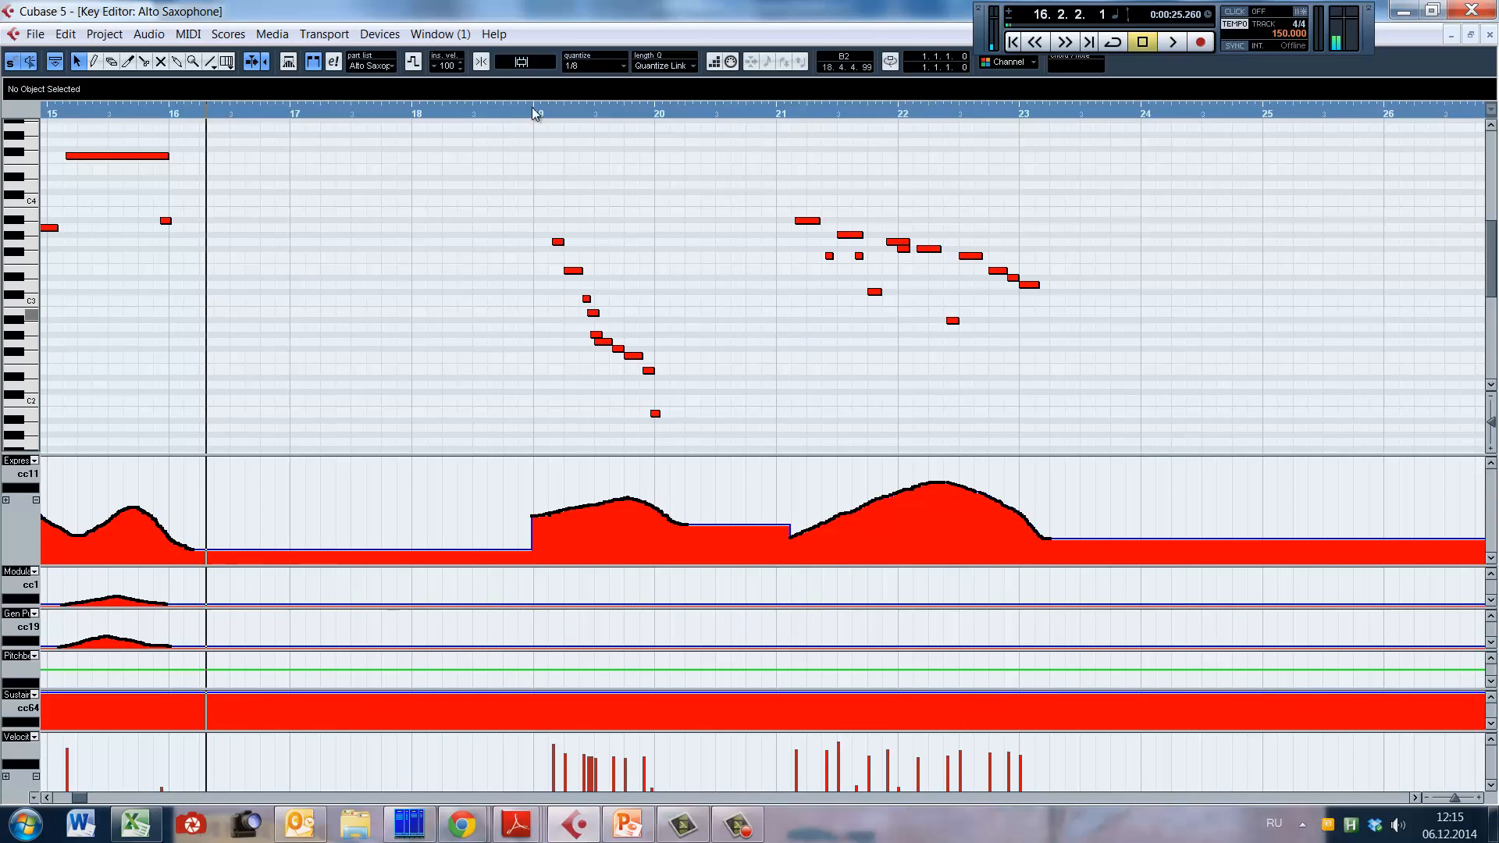
left_click(531, 317)
key("space")
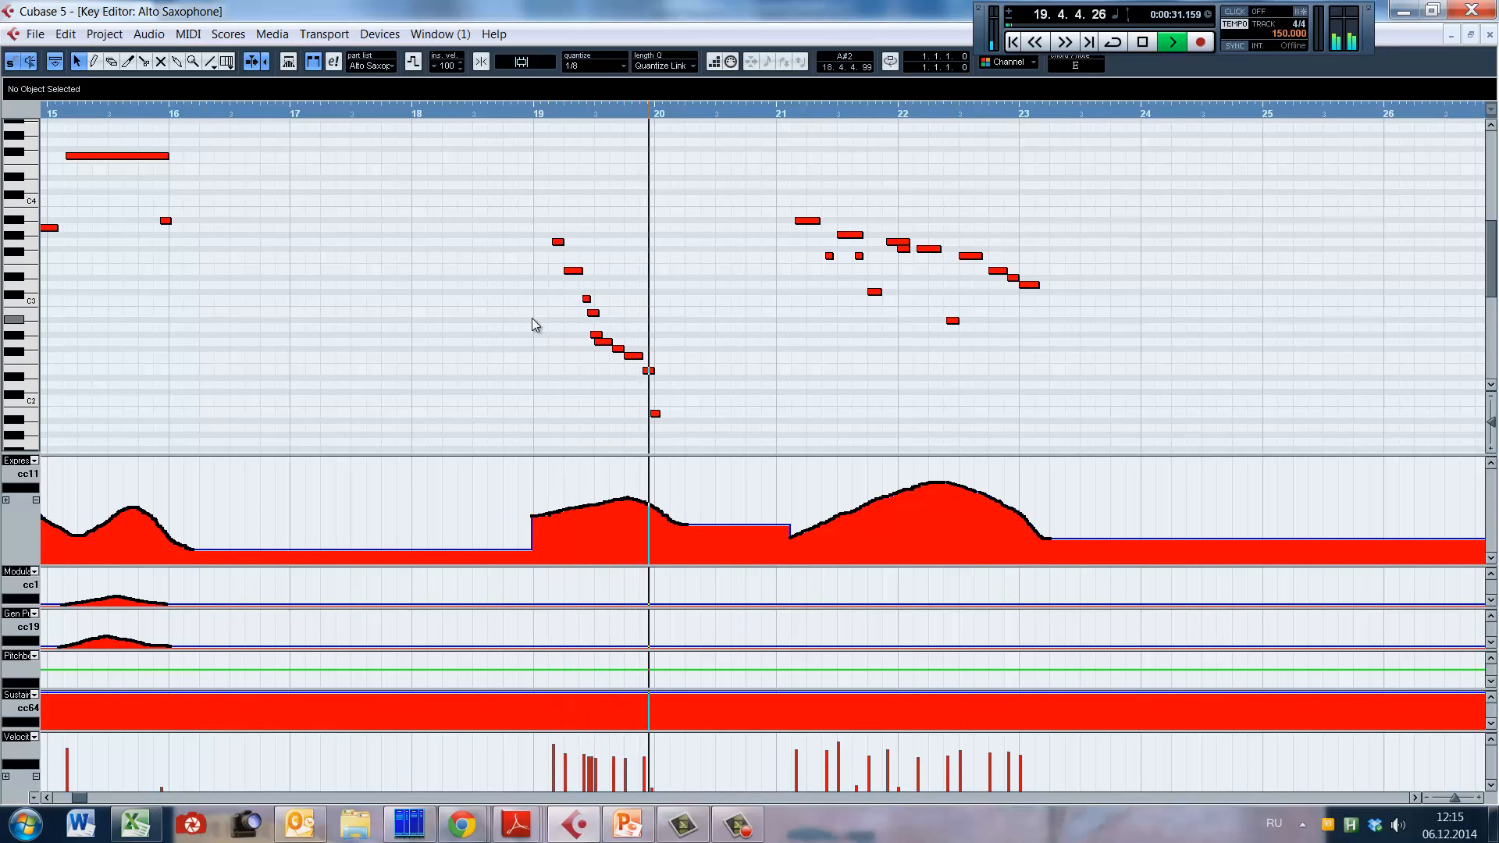
key("space")
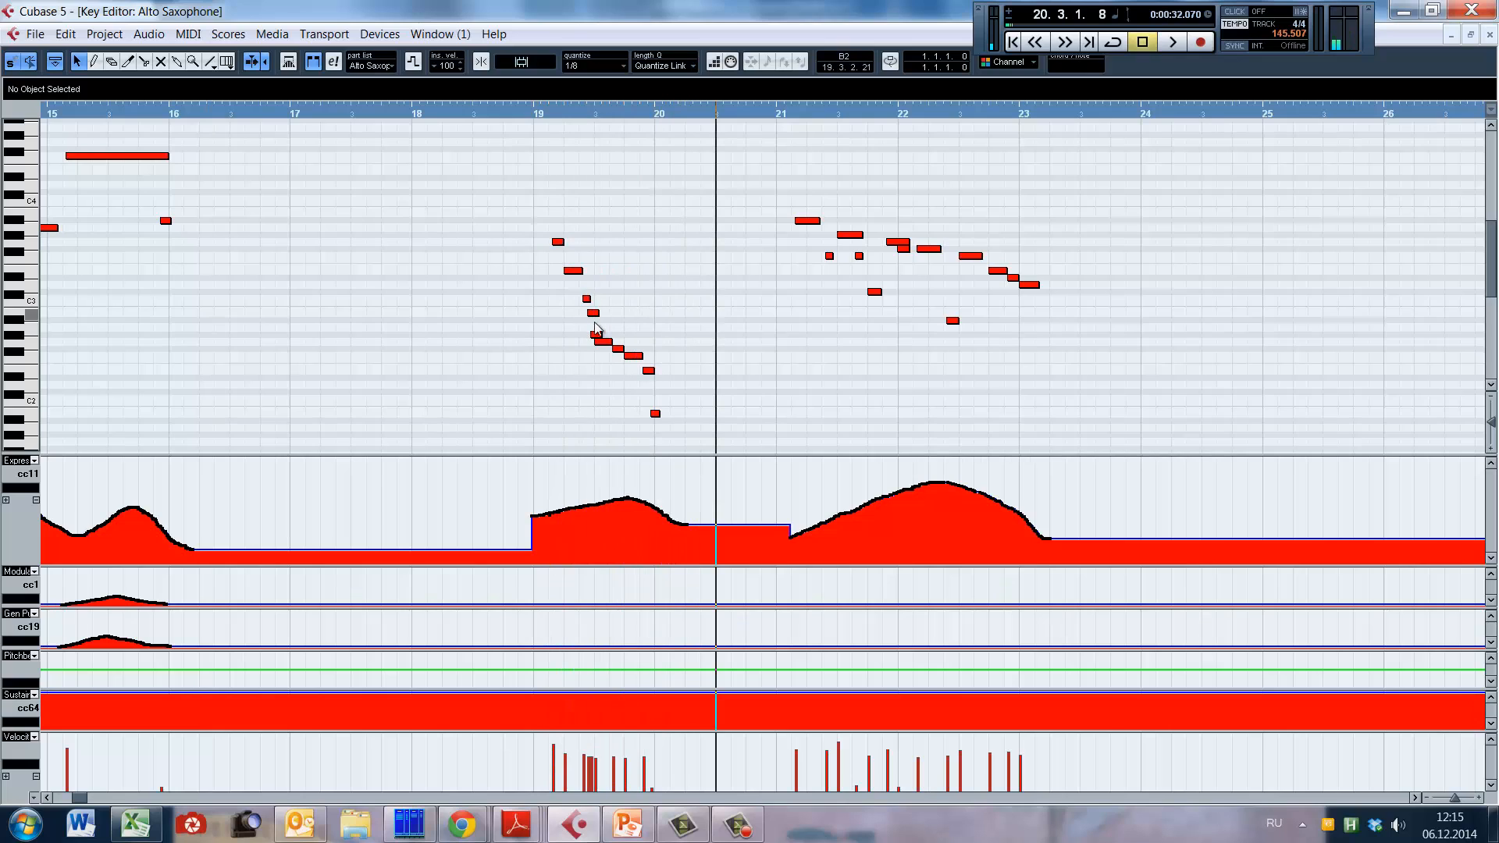
Step: Play the lower part of the descending run from the second half of bar 19
left_click(614, 266)
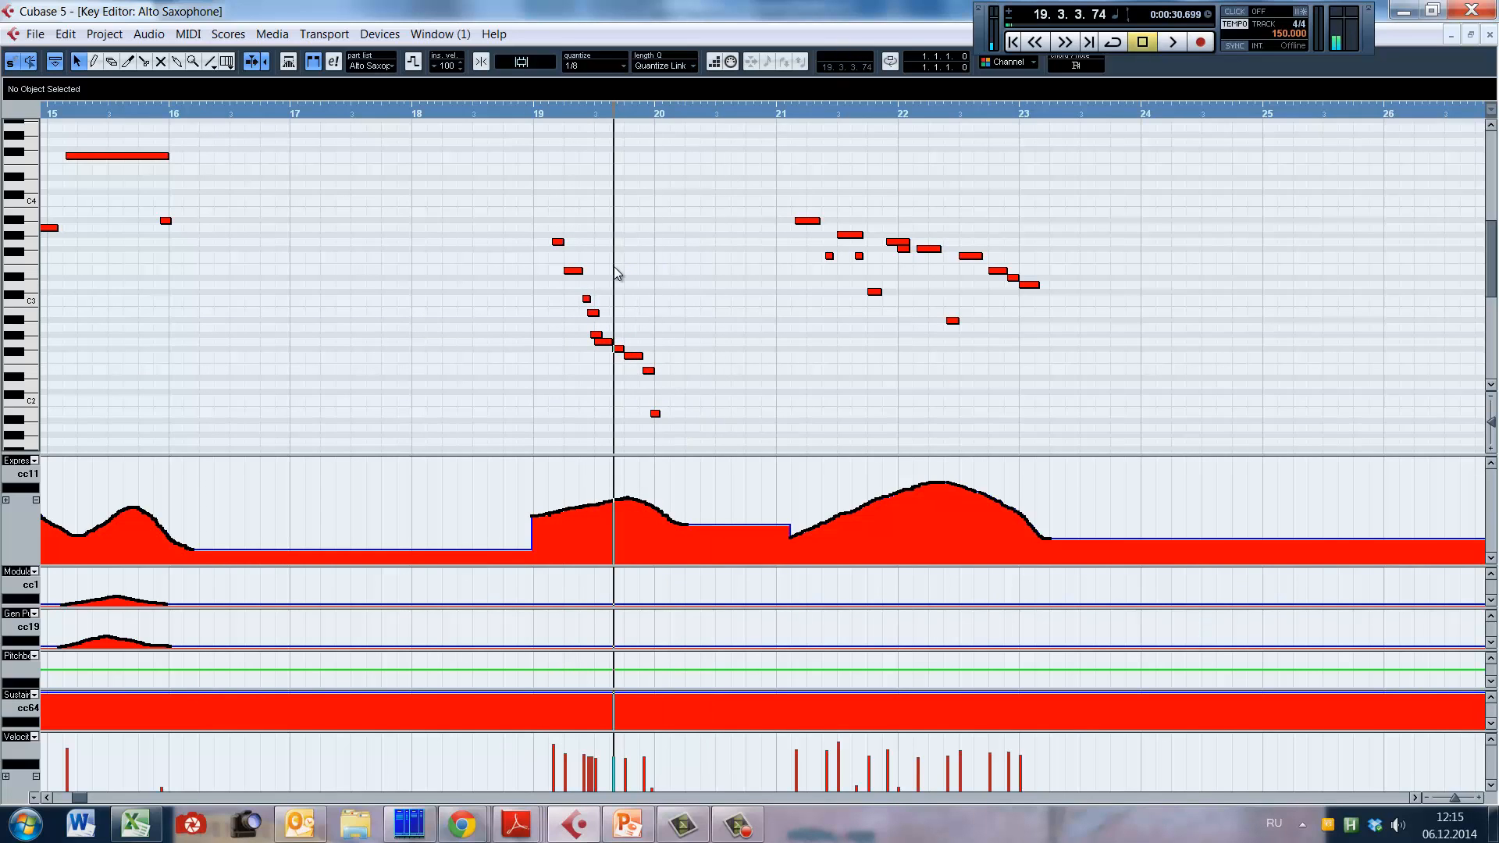
key("space")
key("space")
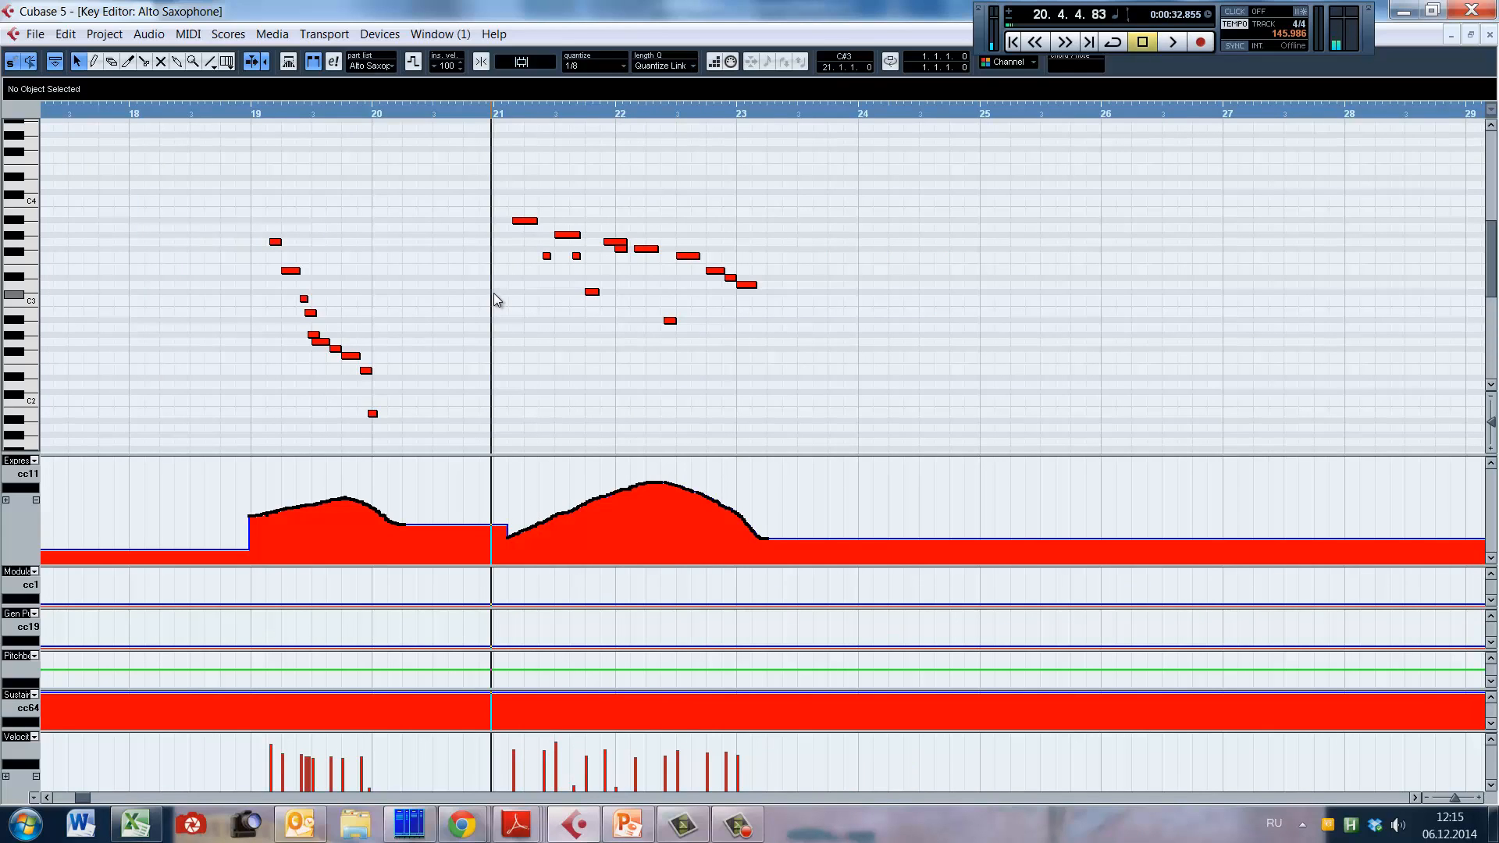
Step: Play the alto sax phrase from just before bar 21 to bar 23, and place the playhead at the start of bar 23
left_click(493, 293)
key("space")
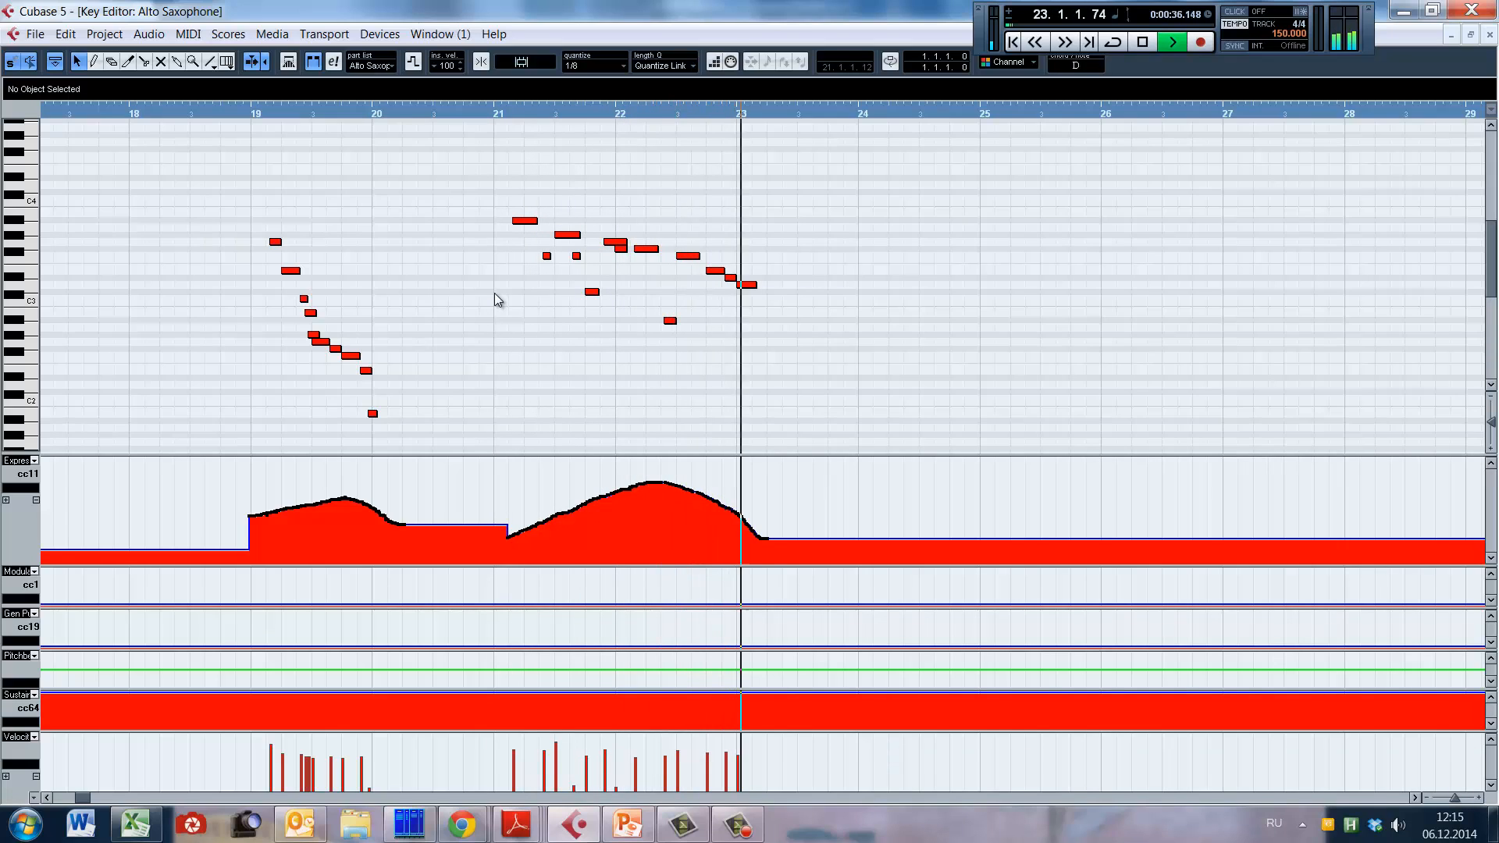
key("space")
left_click(738, 213)
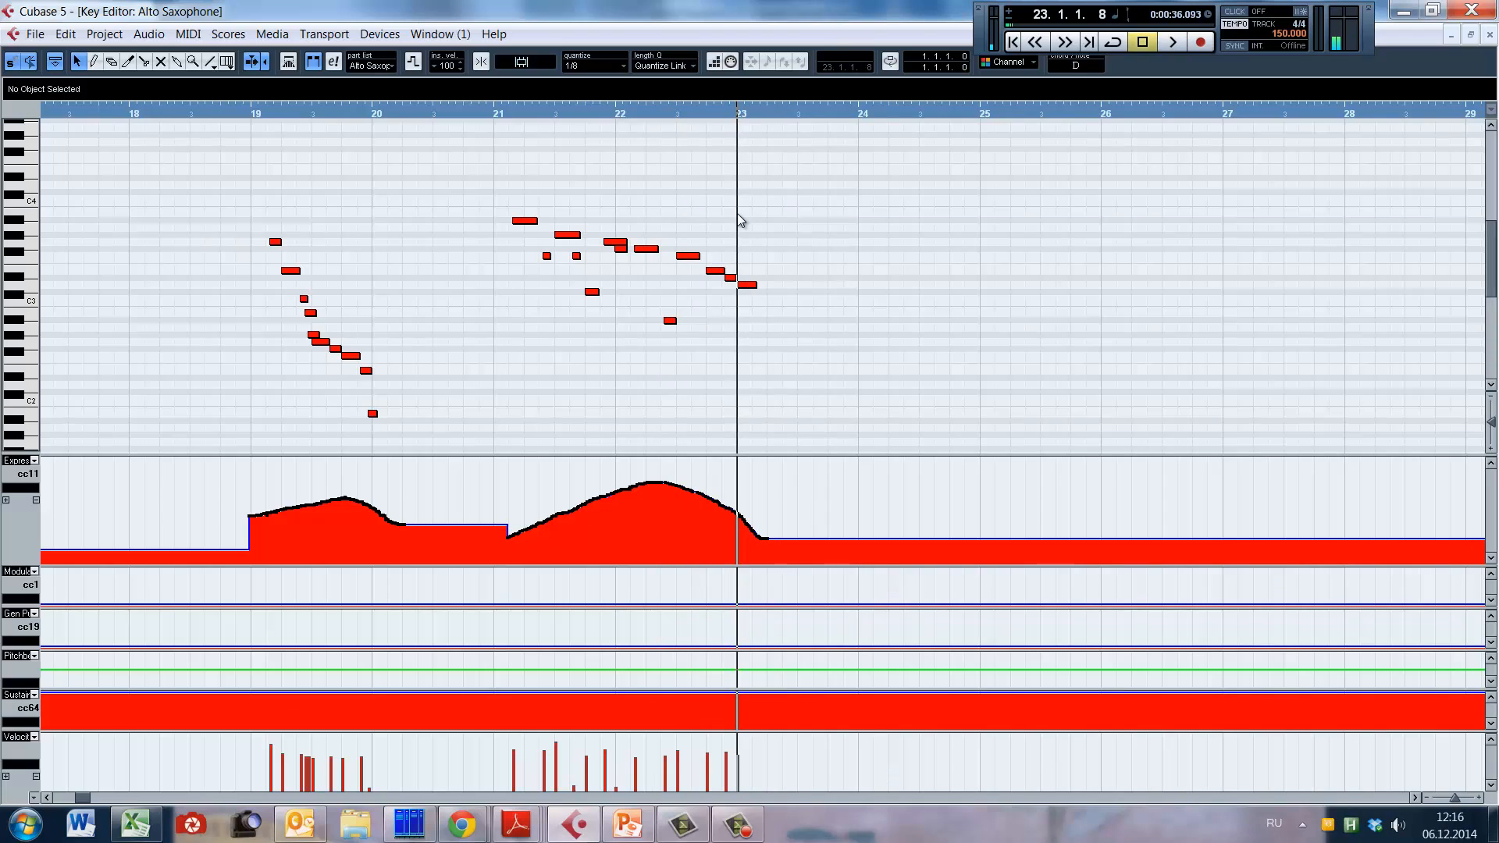
Step: Open the alto and tenor saxophone parts together in the Key Editor, and select the tenor's first note at bar 23
key("Return")
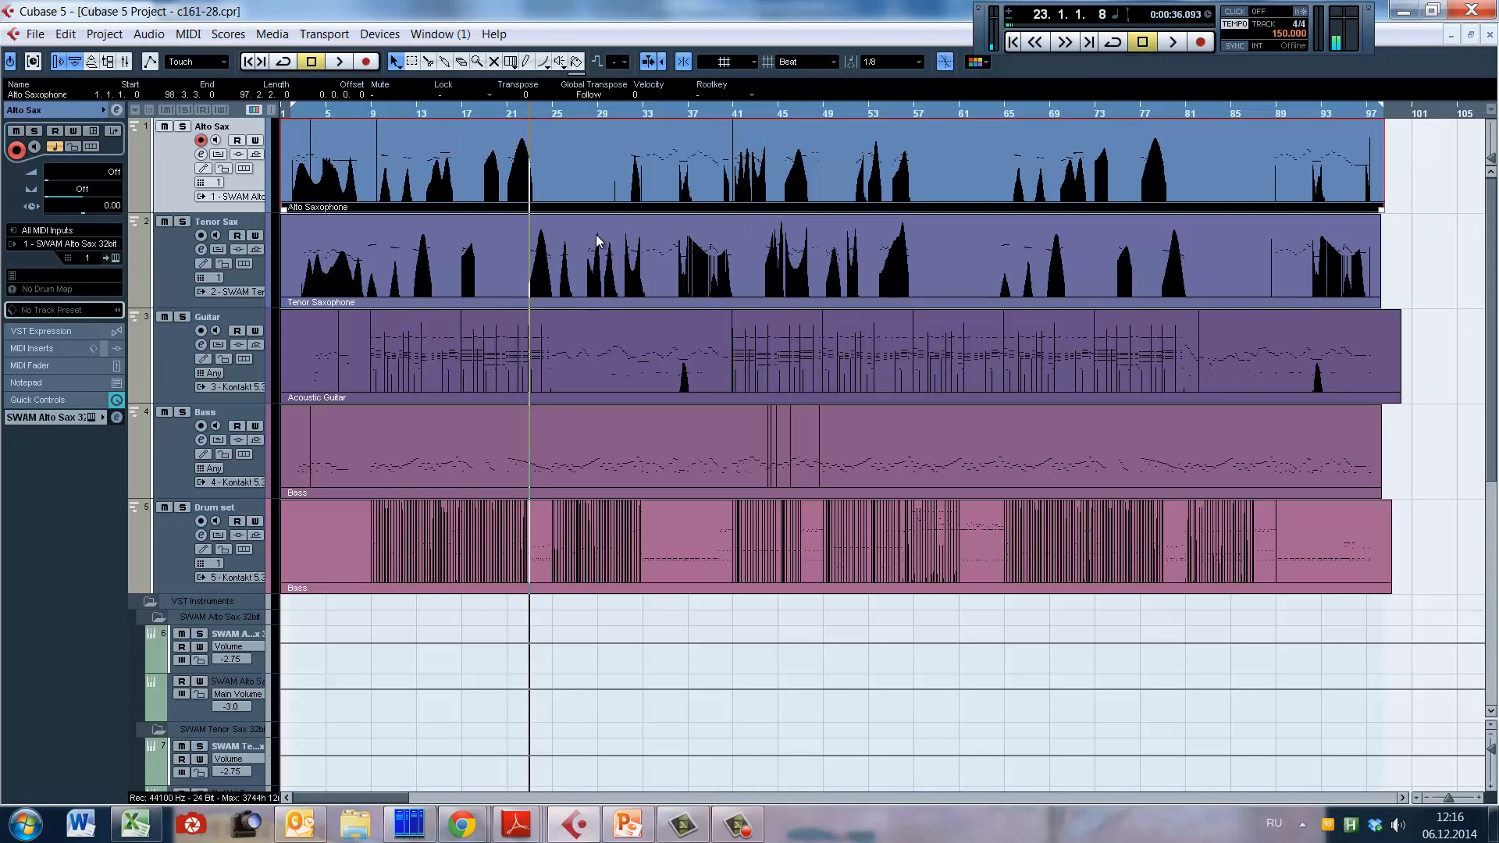
left_click(563, 252, "shift")
double_click(695, 270)
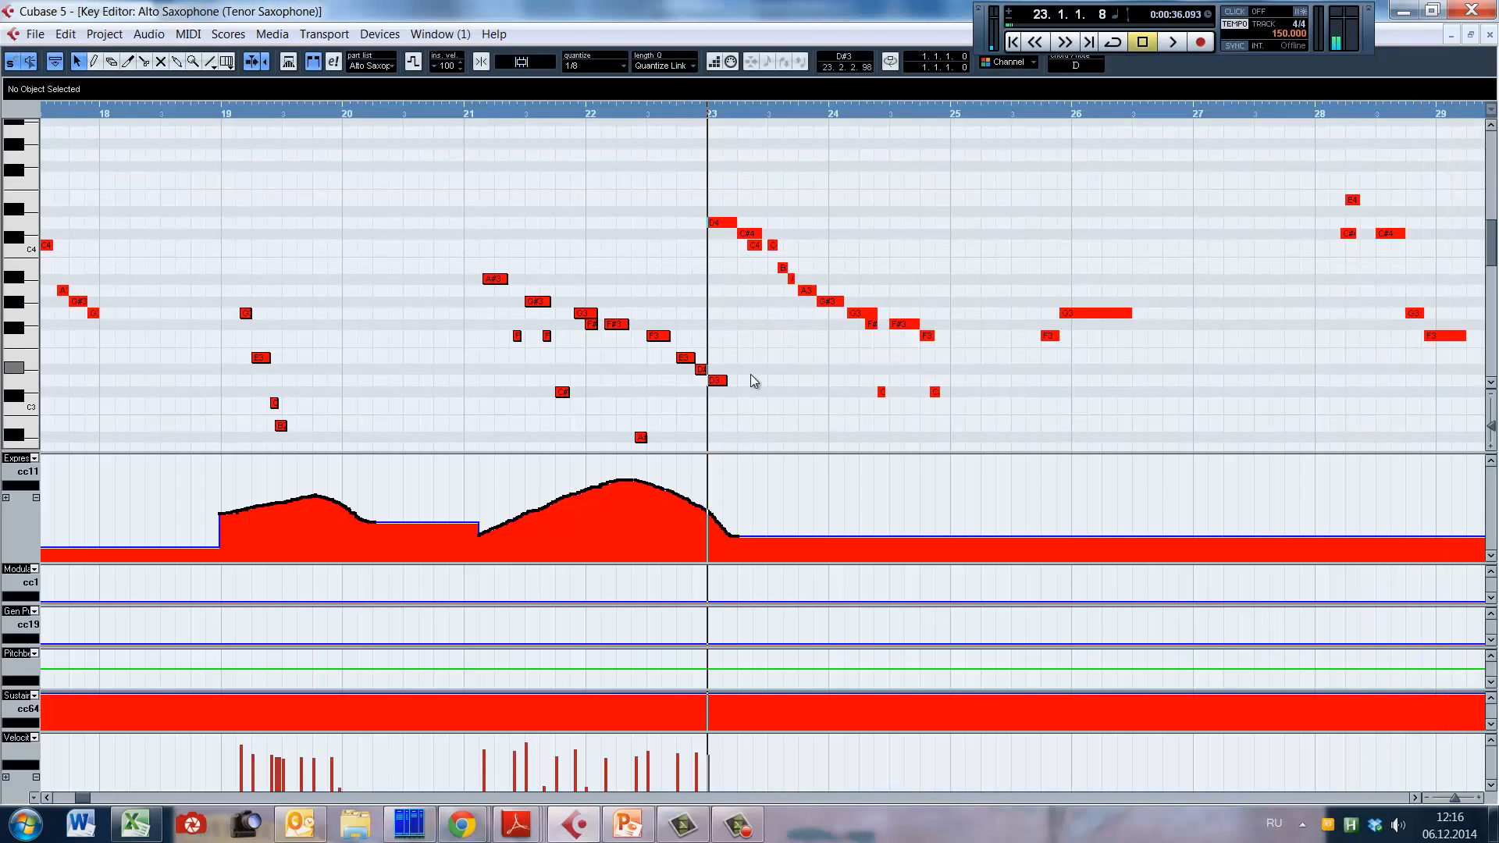
key("alt+Up")
key("alt+Up")
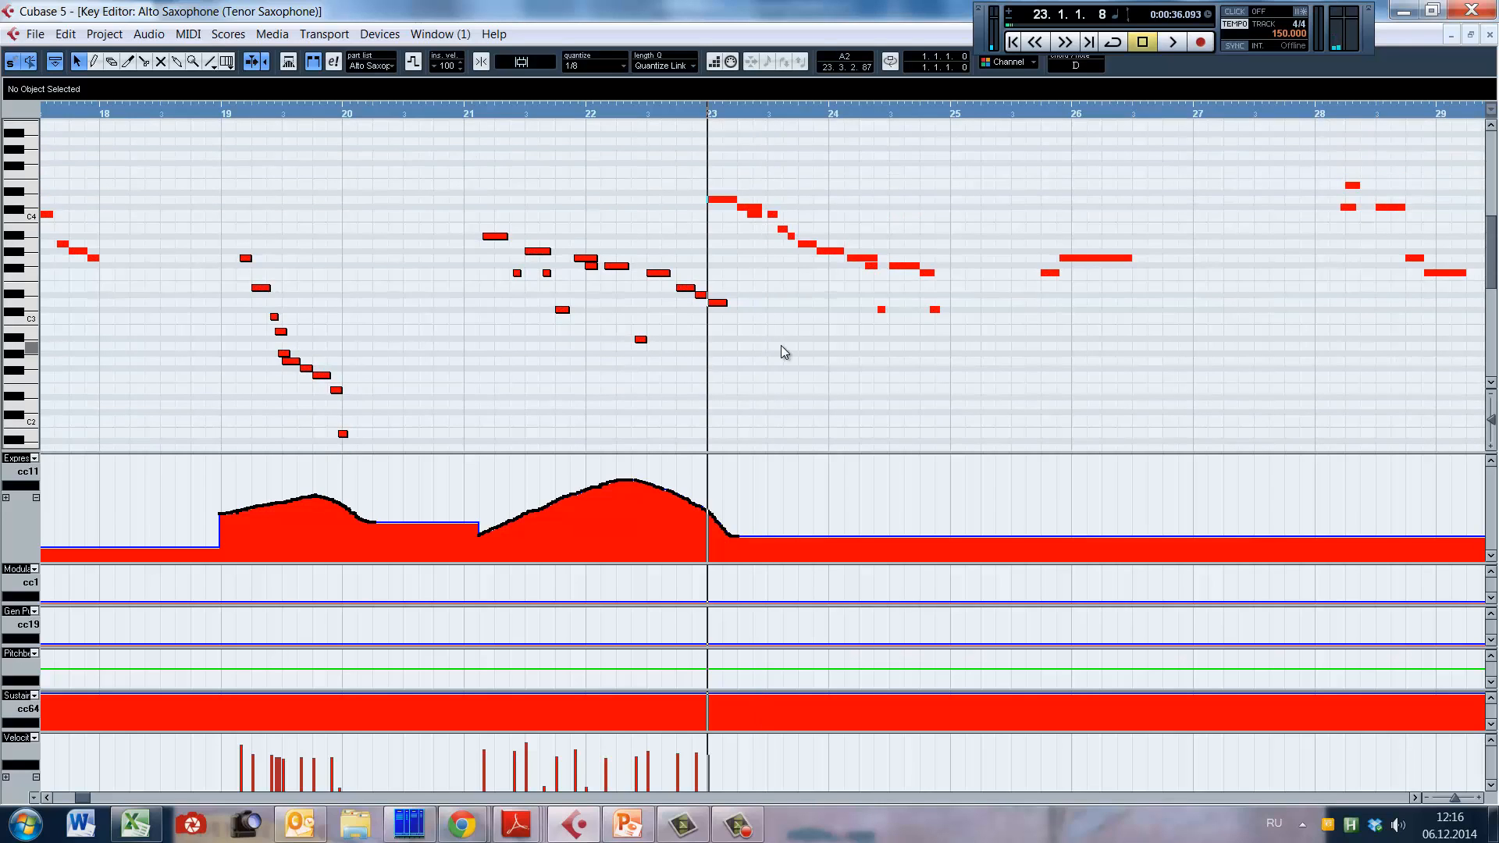
scroll(773, 334, "up", 1)
left_click(720, 266)
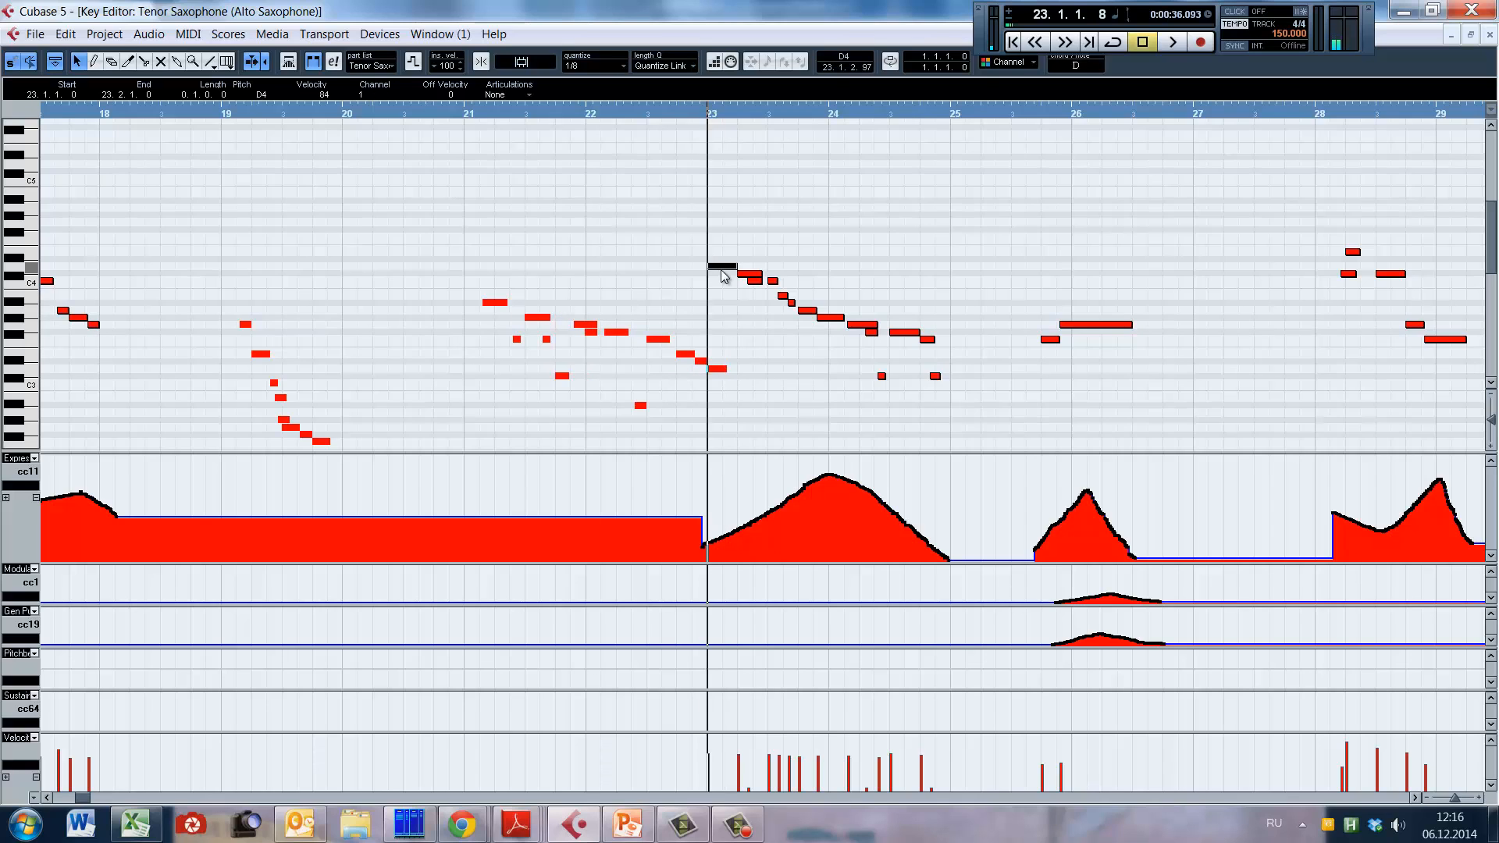
Step: Play both saxophone parts from the start of bar 21 to bar 25
left_click(435, 114)
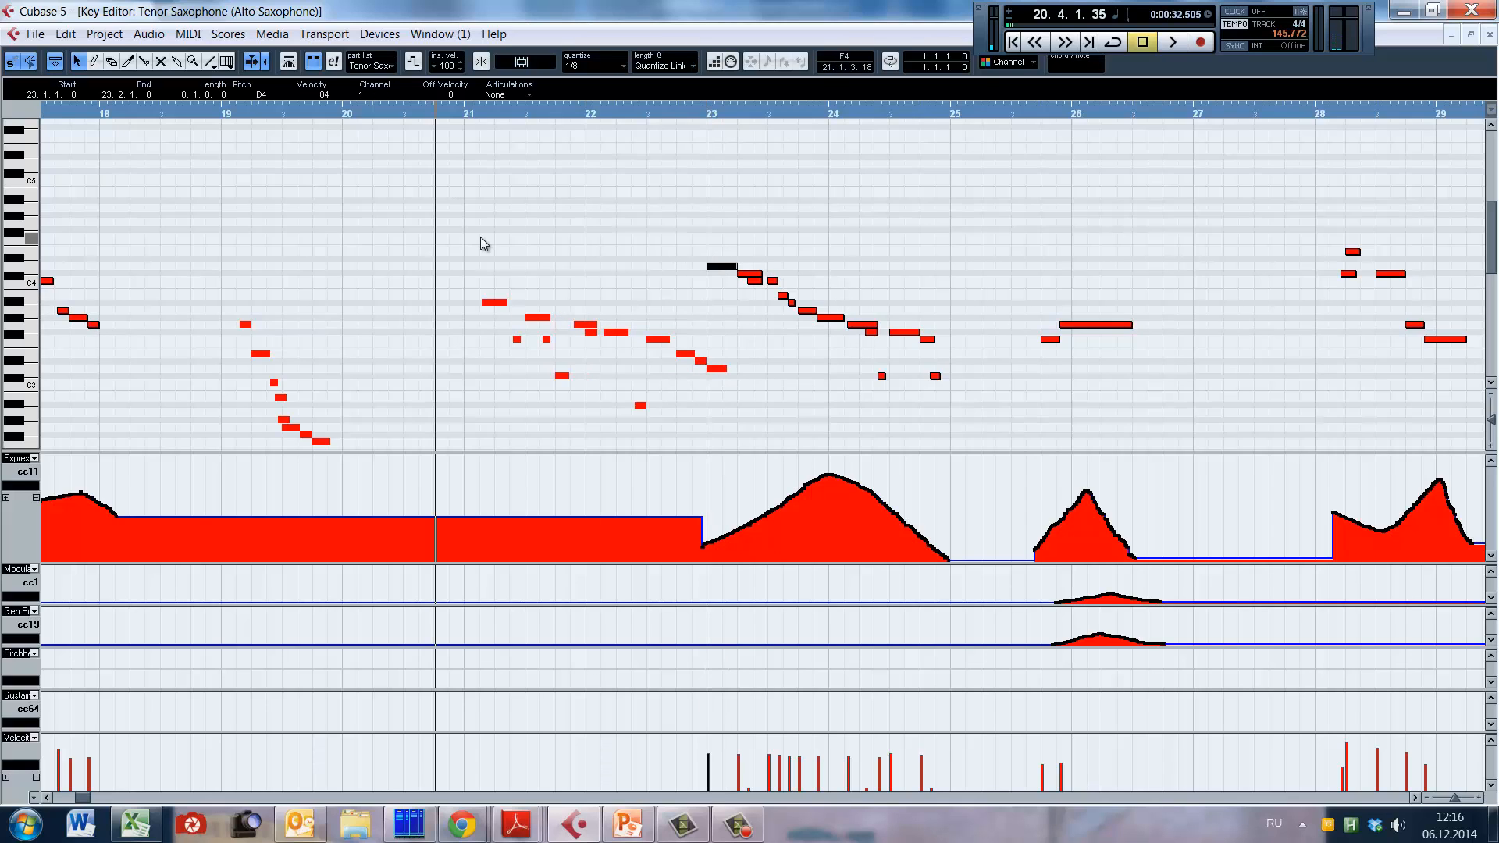
left_click(472, 110)
key("space")
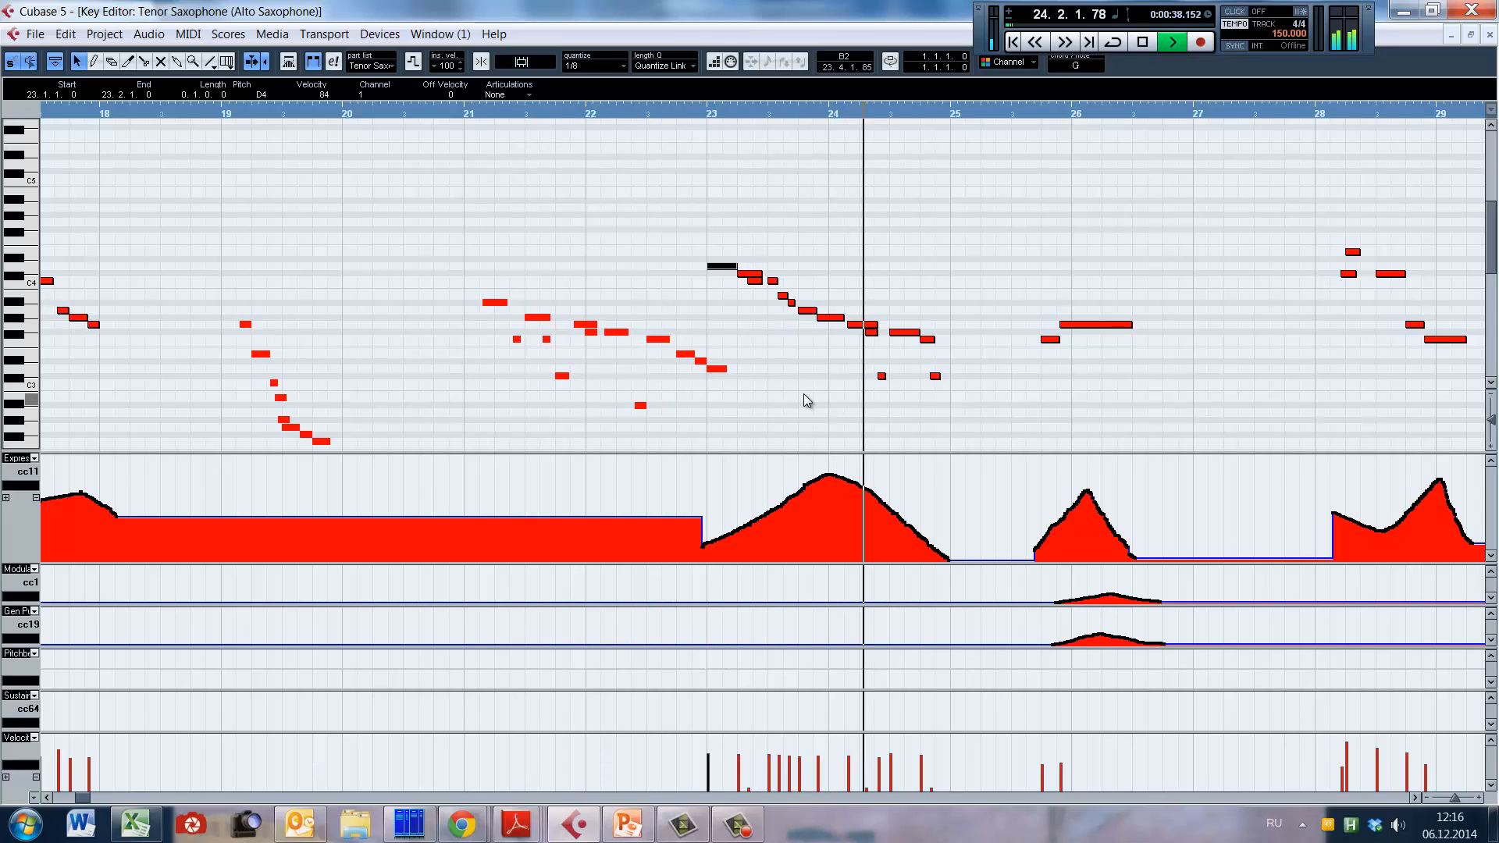
key("space")
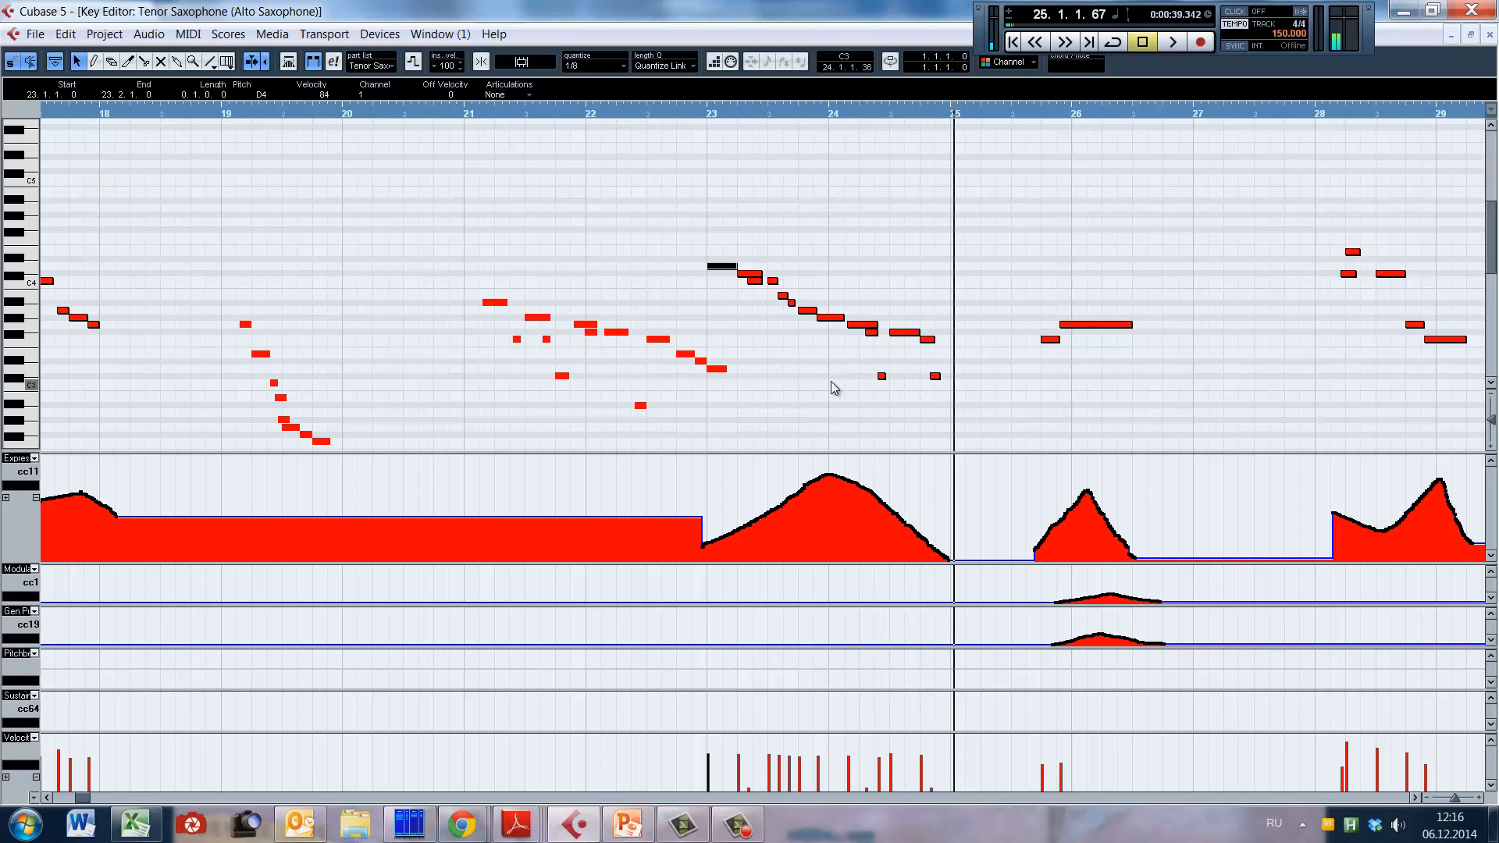
Step: Reopen the alto saxophone part on its own and play its four-note phrase from late bar 31 through bar 32
key("Return")
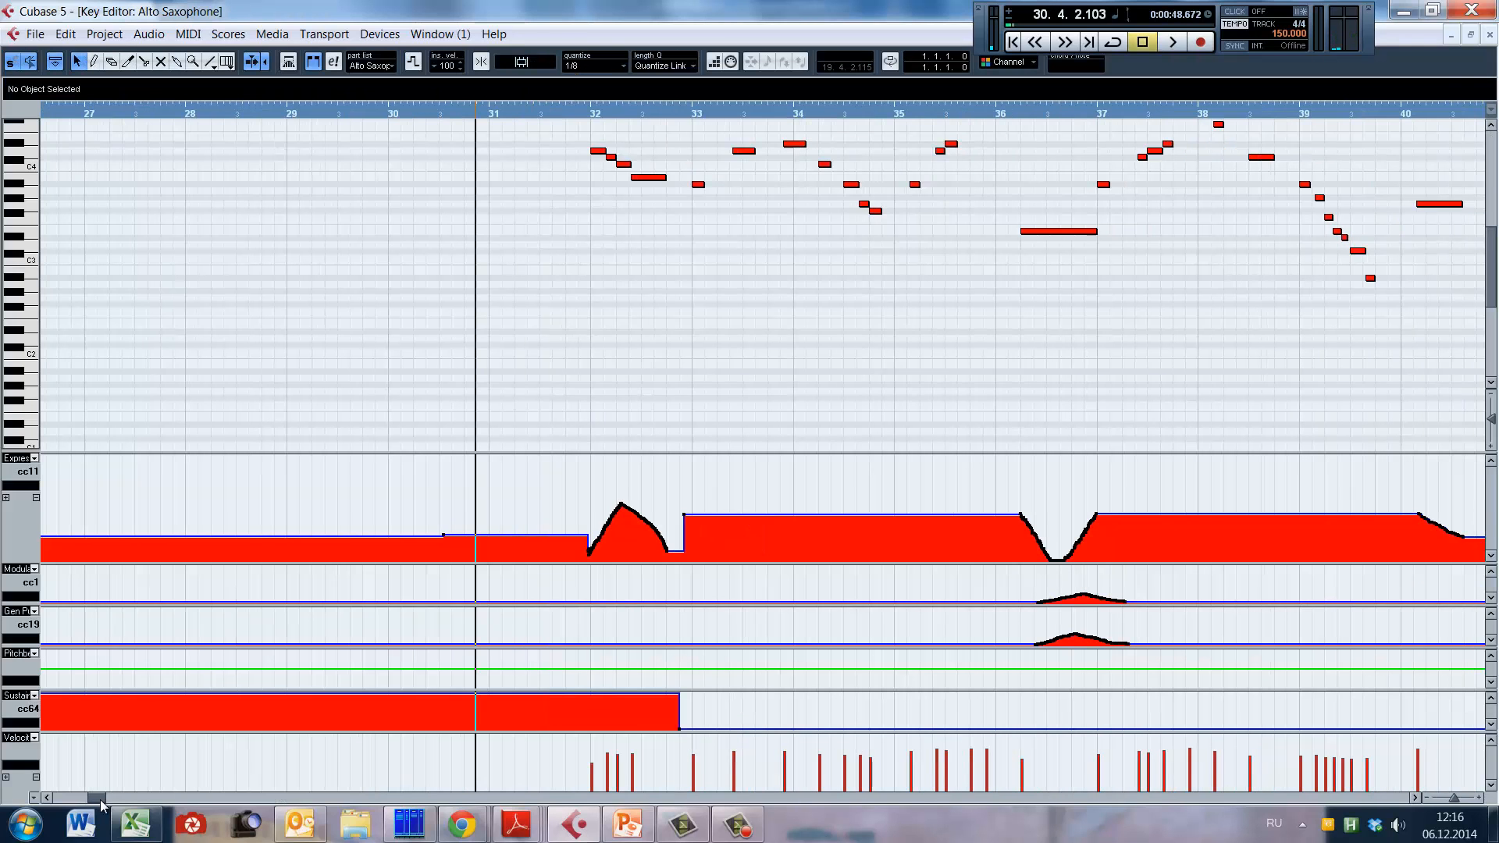
scroll(680, 363, "up", 2)
left_click(562, 293)
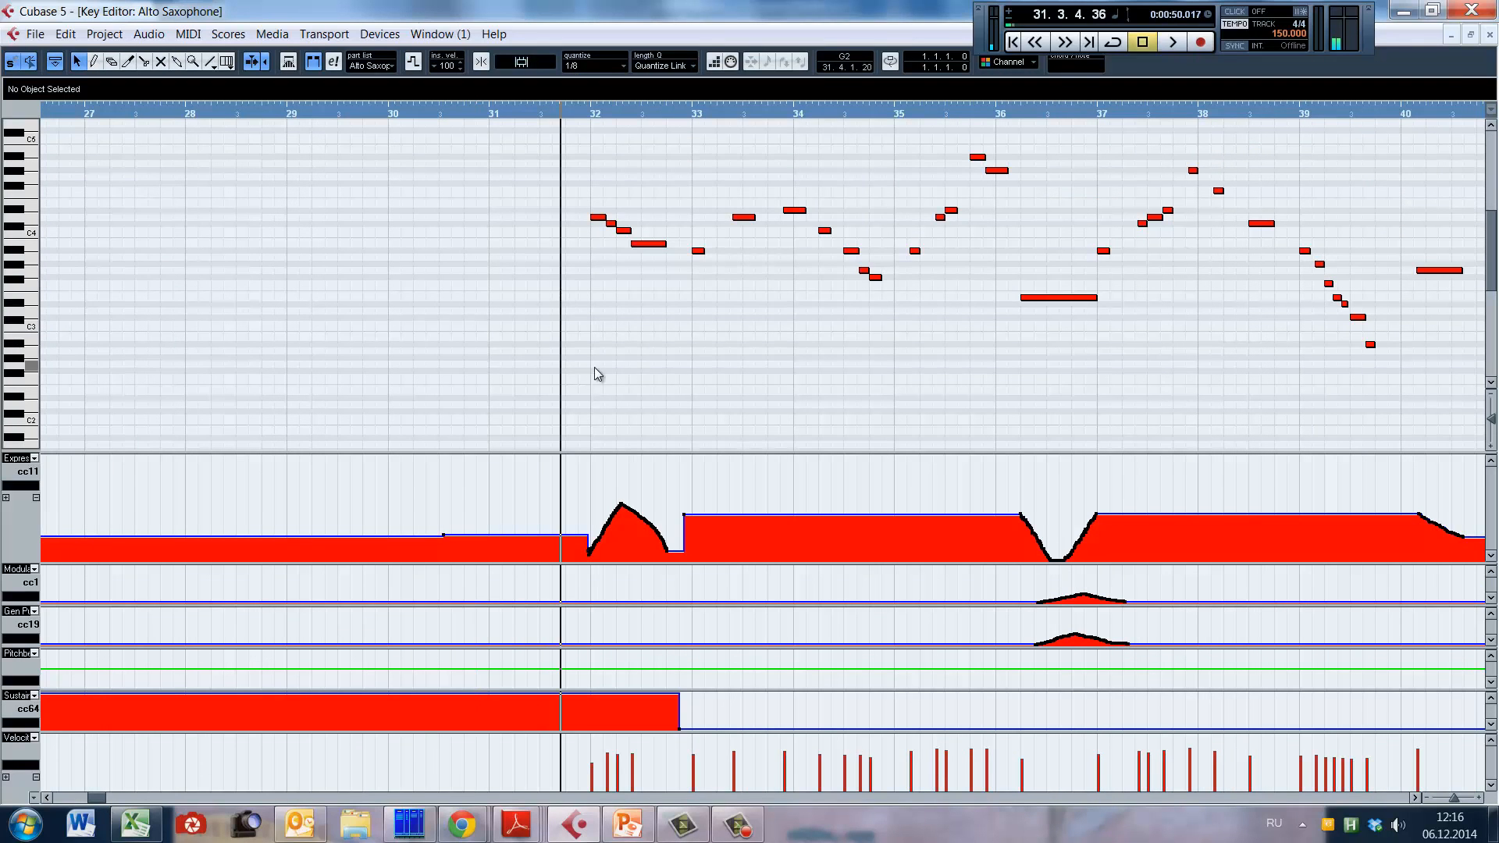
key("space")
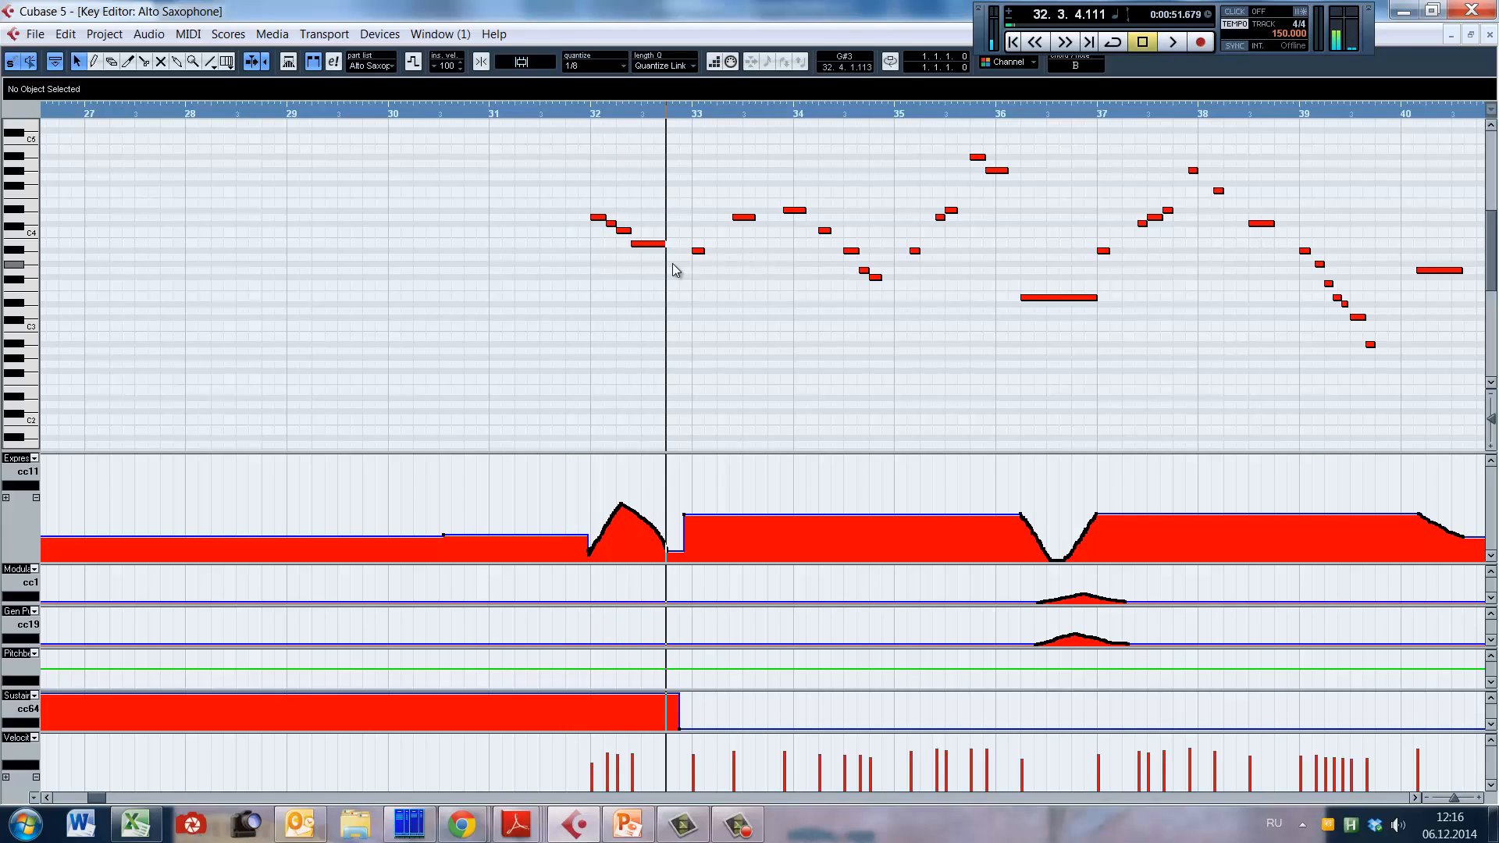
key("space")
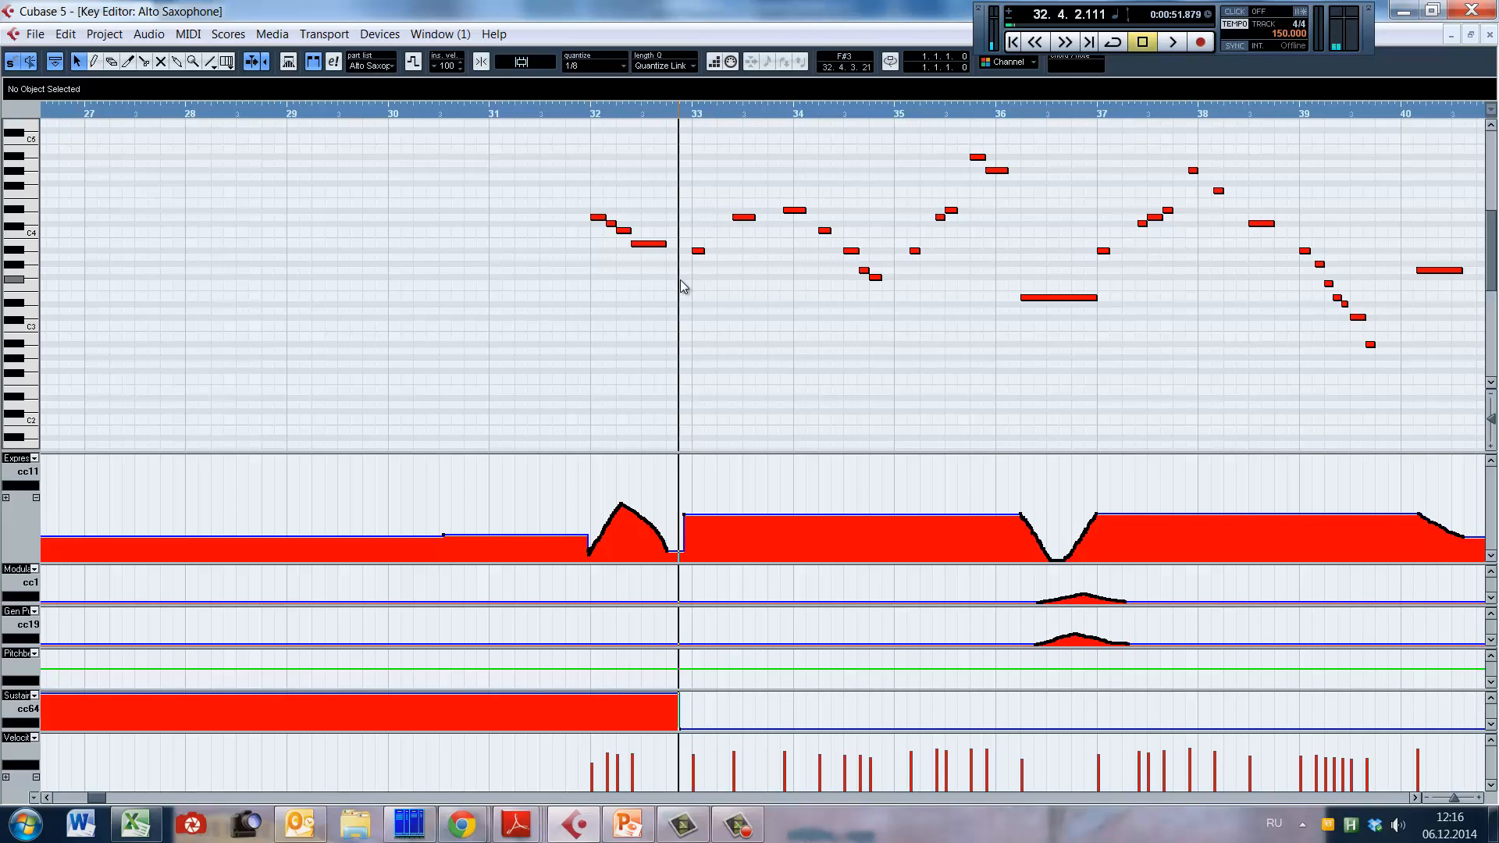
Step: Play the alto sax line from the end of bar 32, just before the sustain controller drops, into bar 37
key("s")
left_click_drag(680, 280, 676, 289)
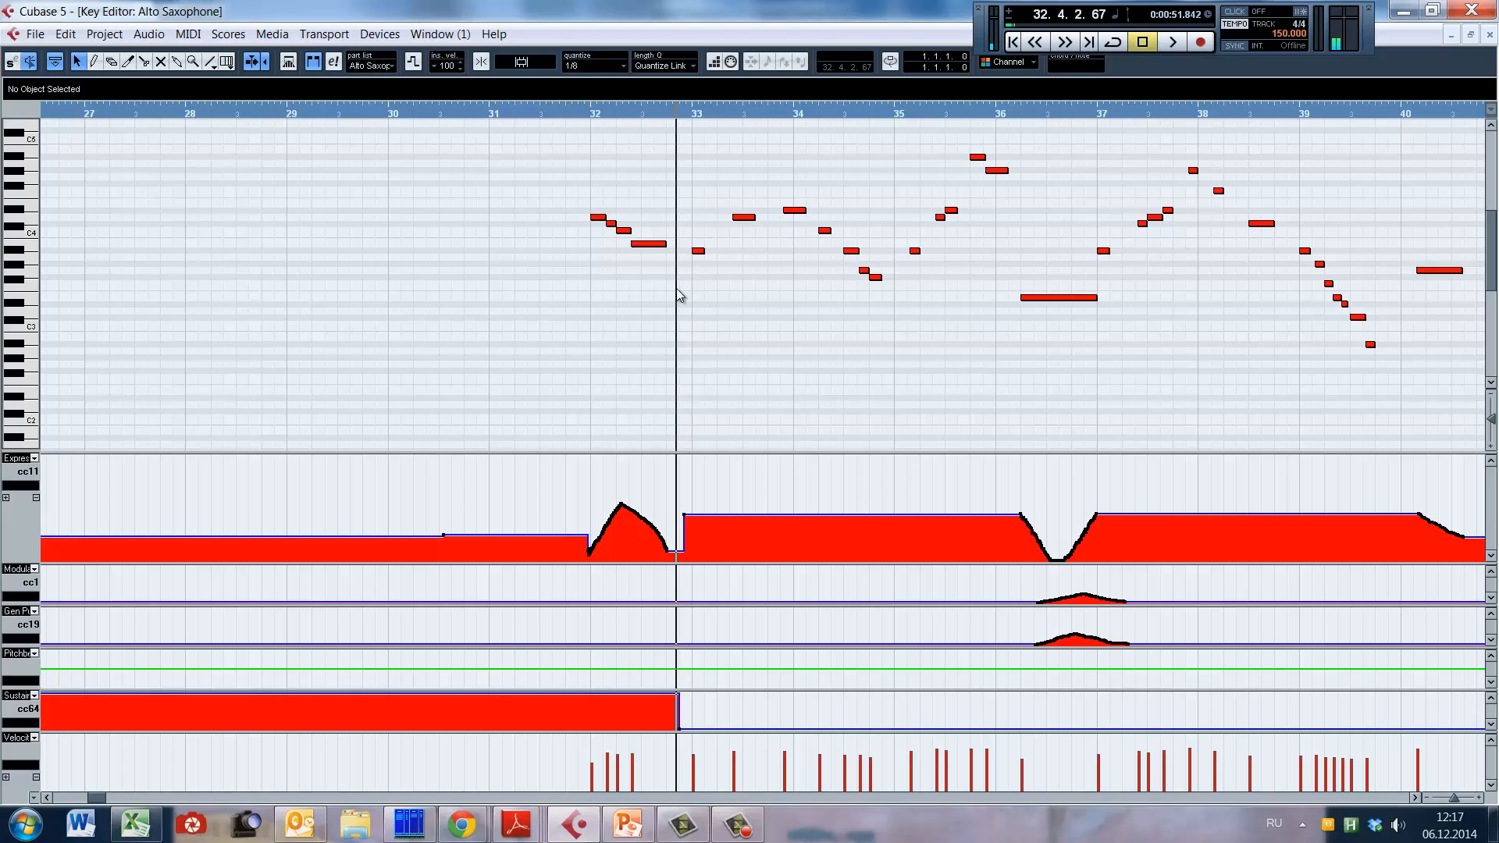
key("space")
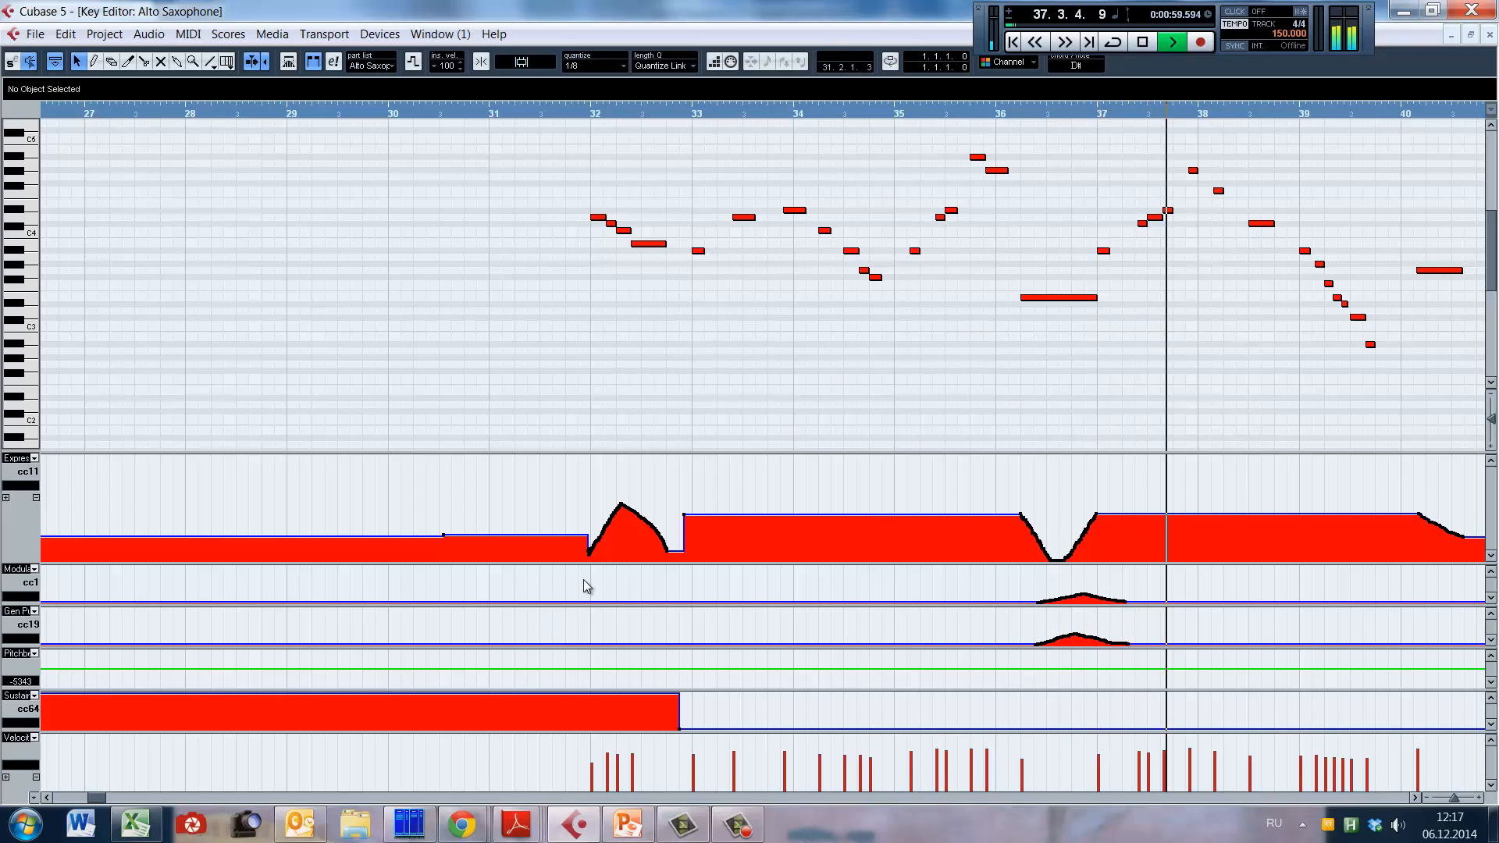
key("space")
Step: Select the long low note in bar 36 and play it with its lead-in from the second half of bar 35
left_click(1014, 340)
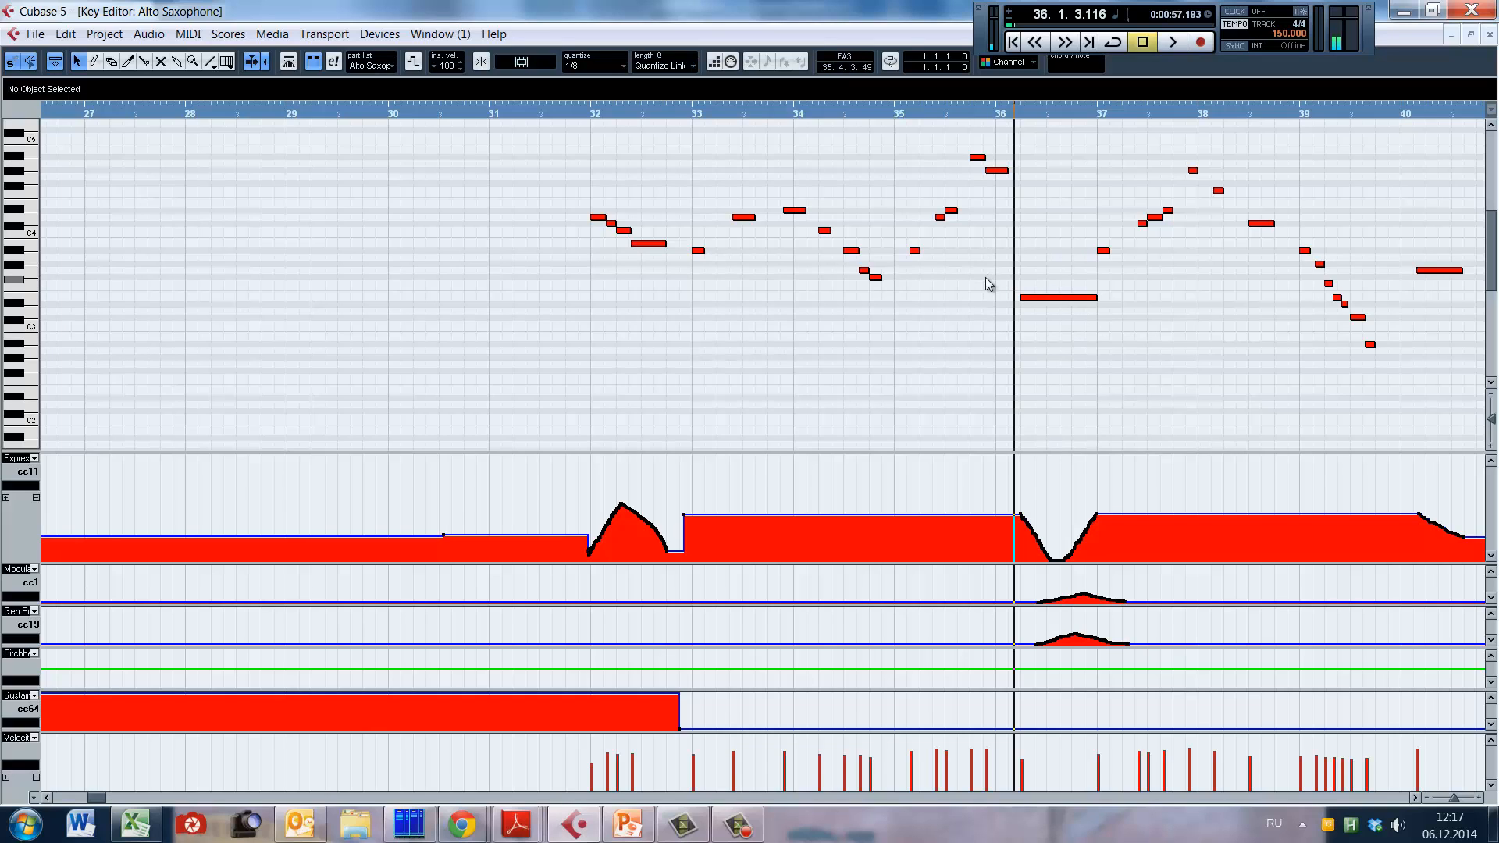
left_click_drag(1016, 276, 1116, 328)
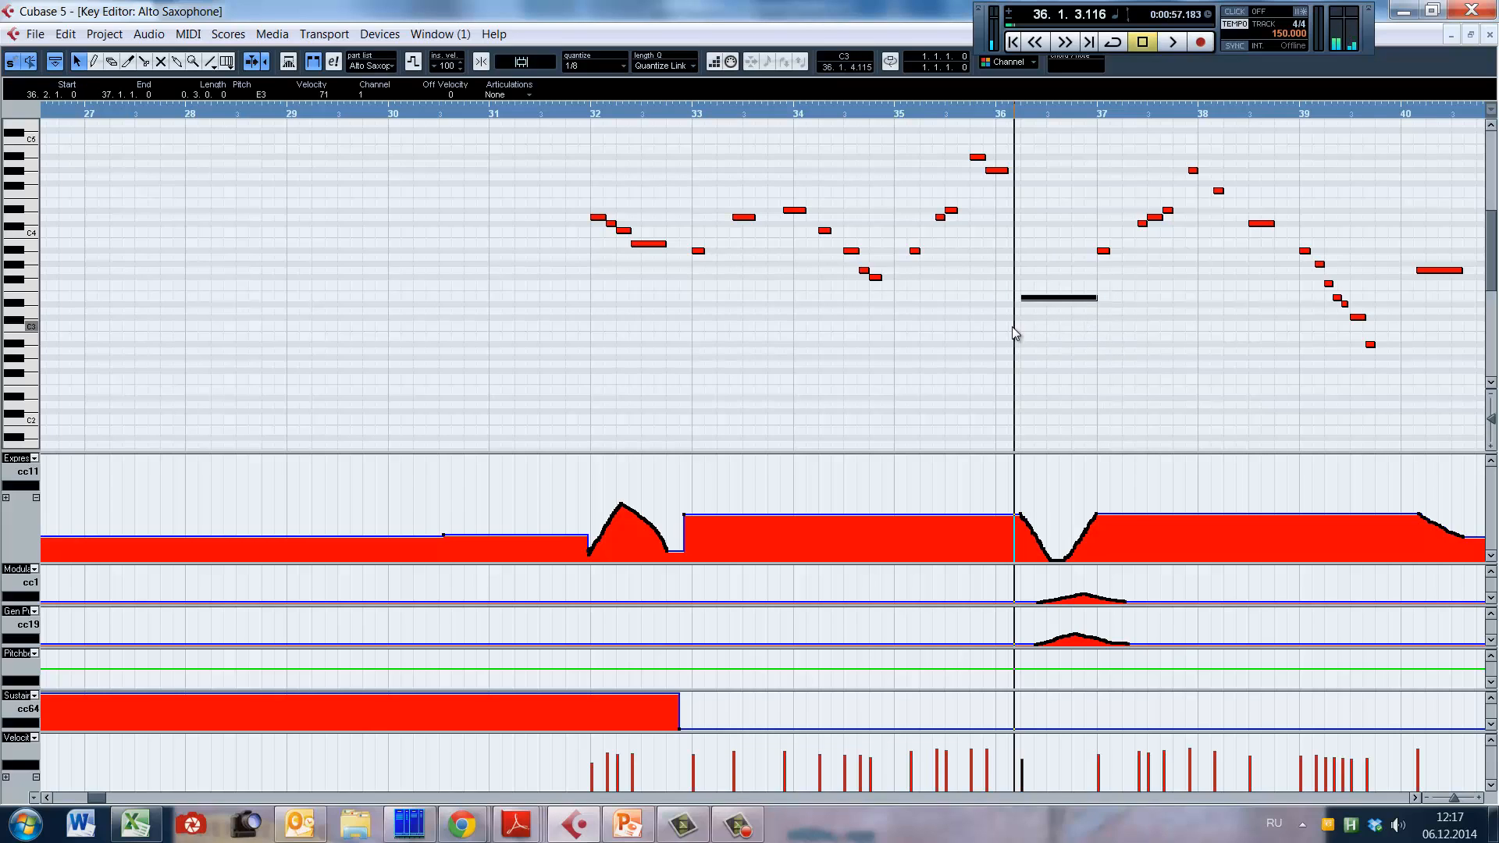
key("space")
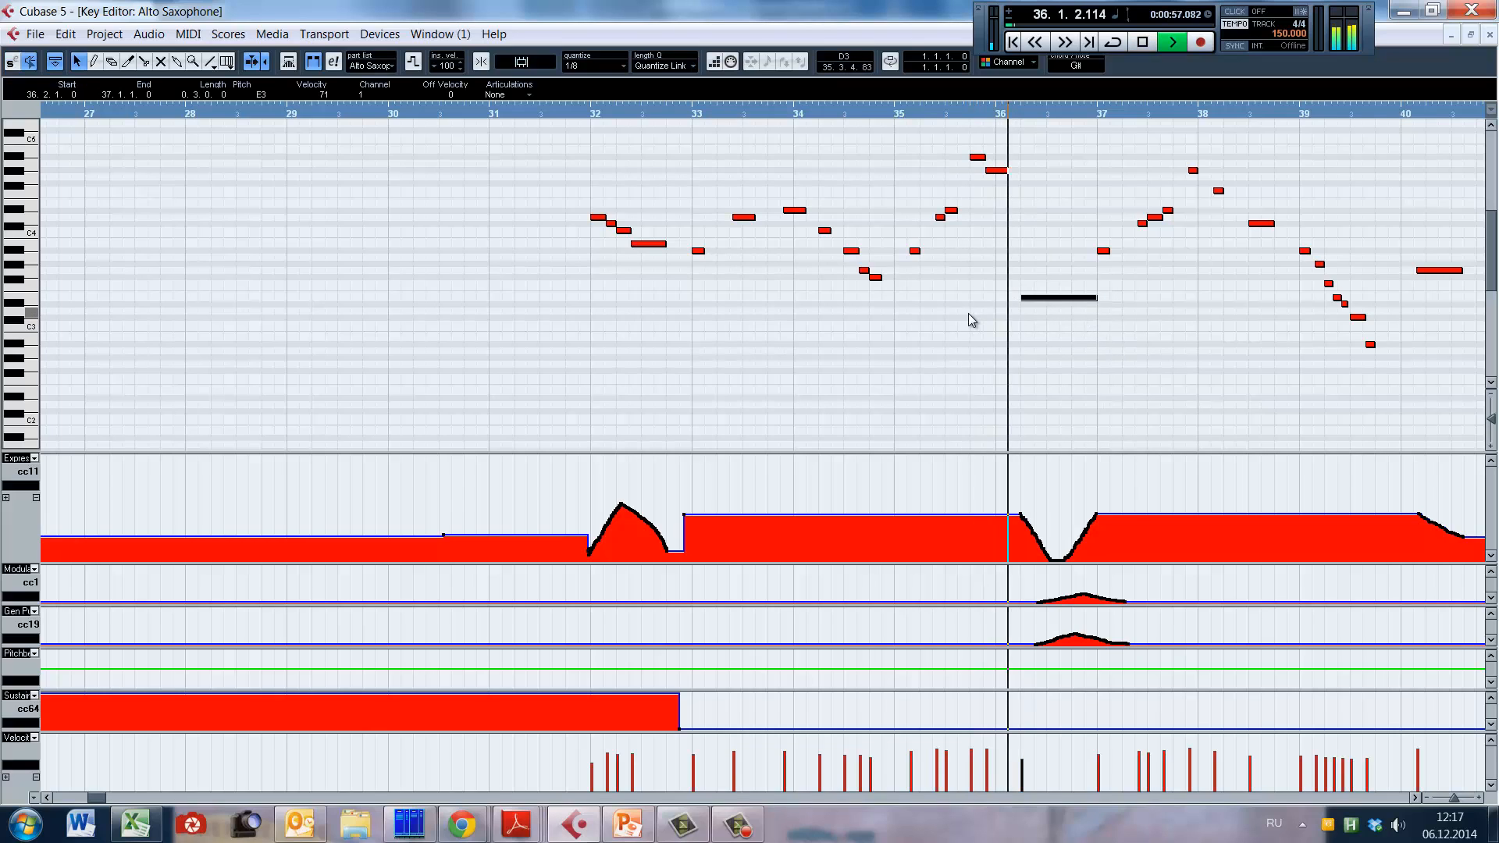
left_click(969, 314, "alt+shift")
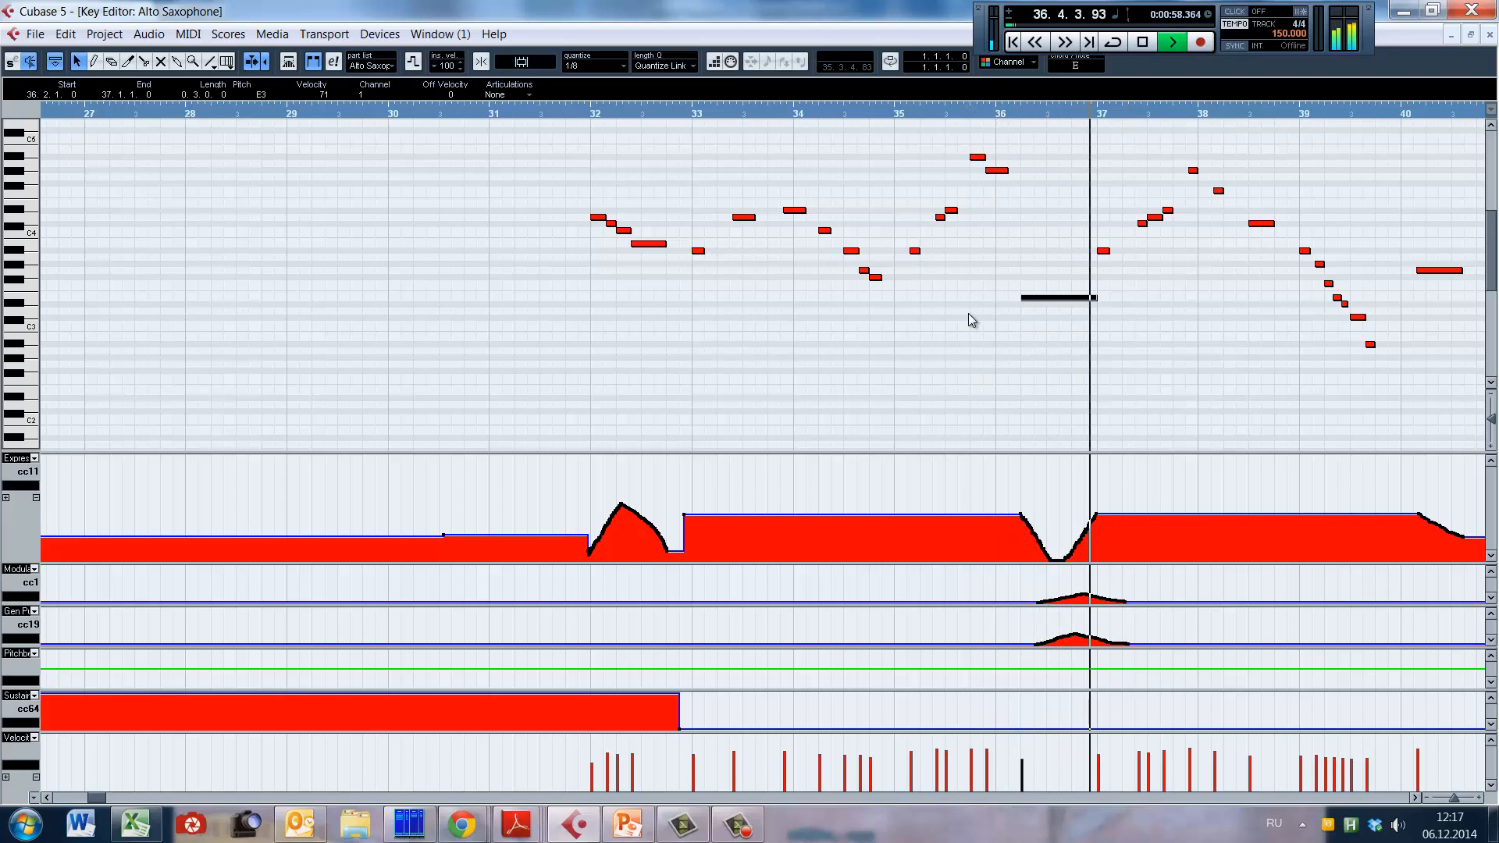
key("space")
Step: Play the alto sax line from late bar 38 to late bar 43
left_click(1014, 114)
left_click_drag(1021, 343, 433, 345)
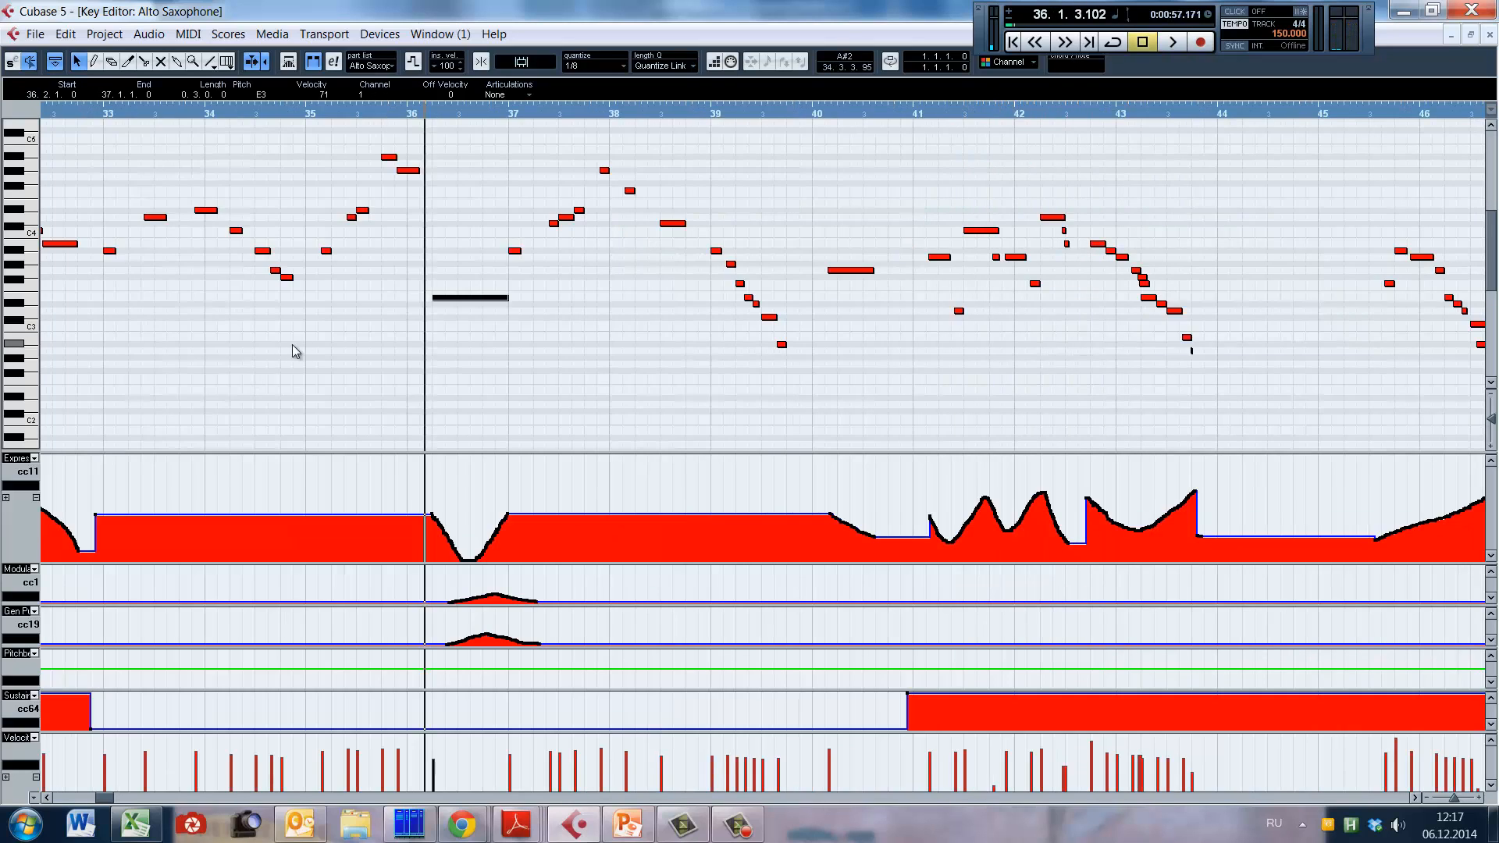
left_click(701, 297, "alt+shift")
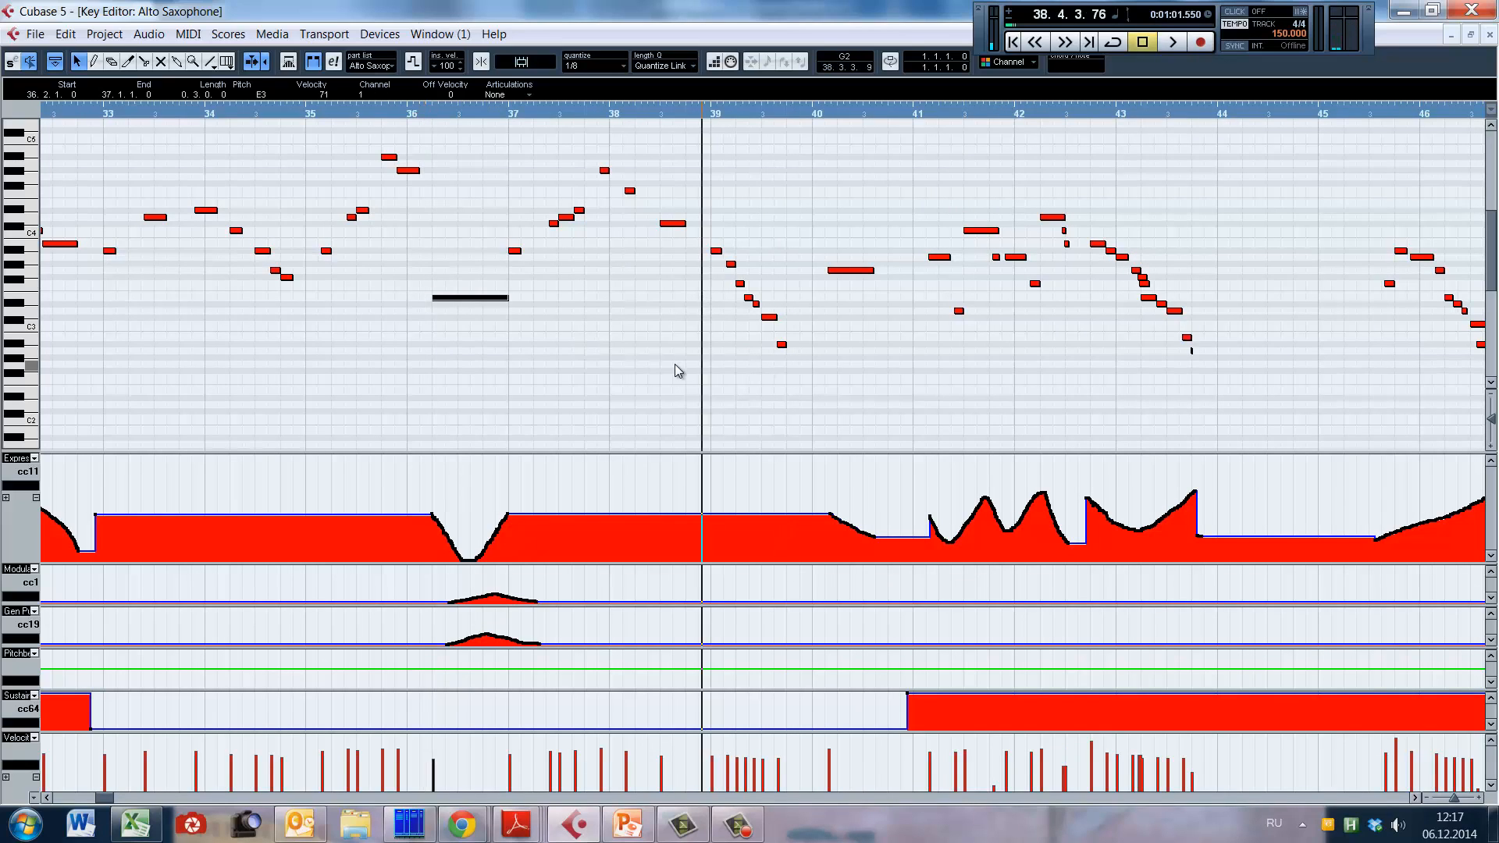
key("space")
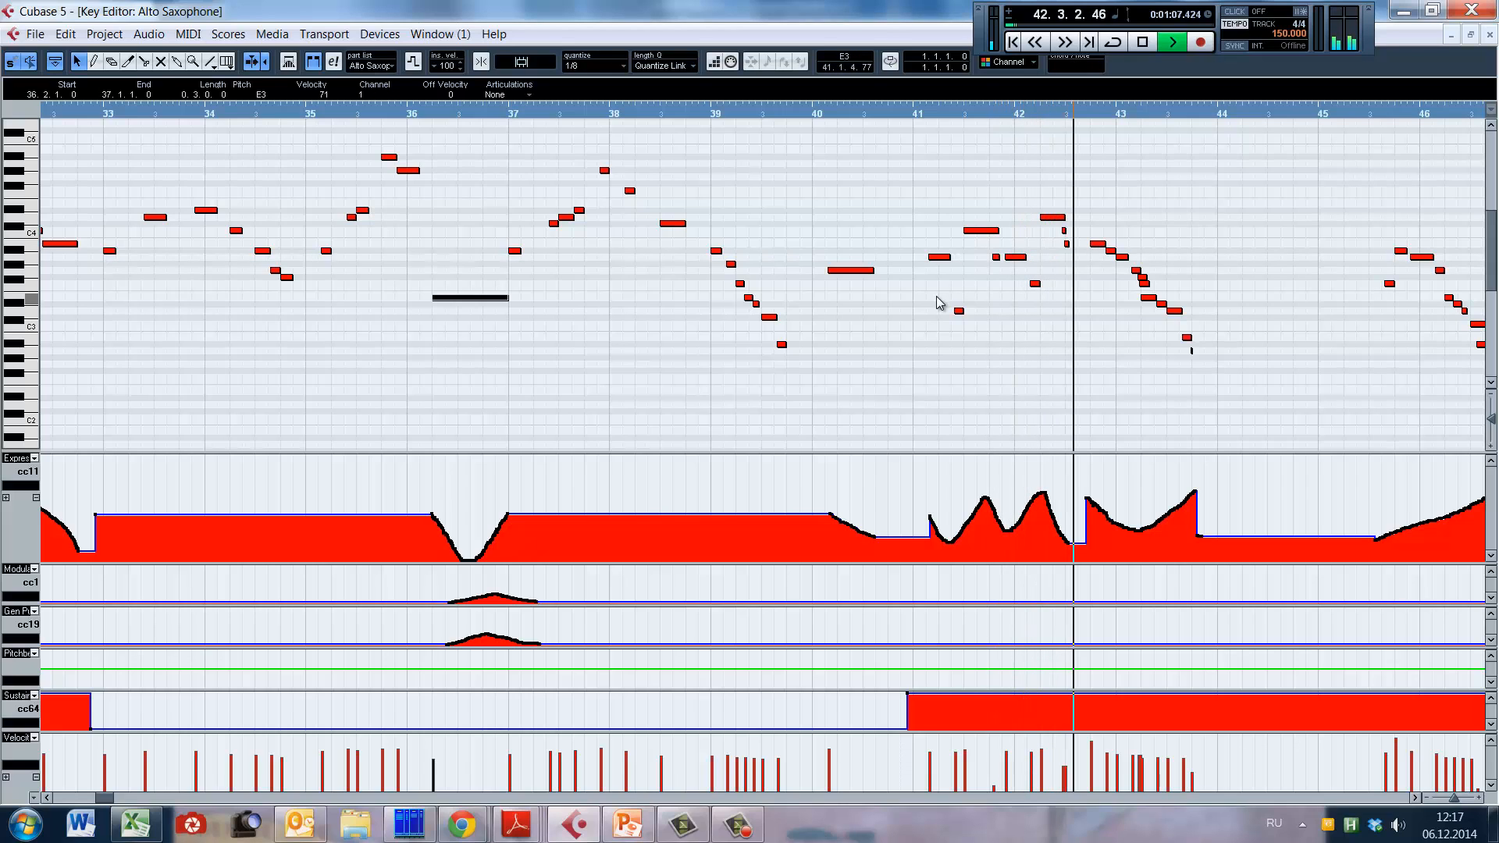
key("space")
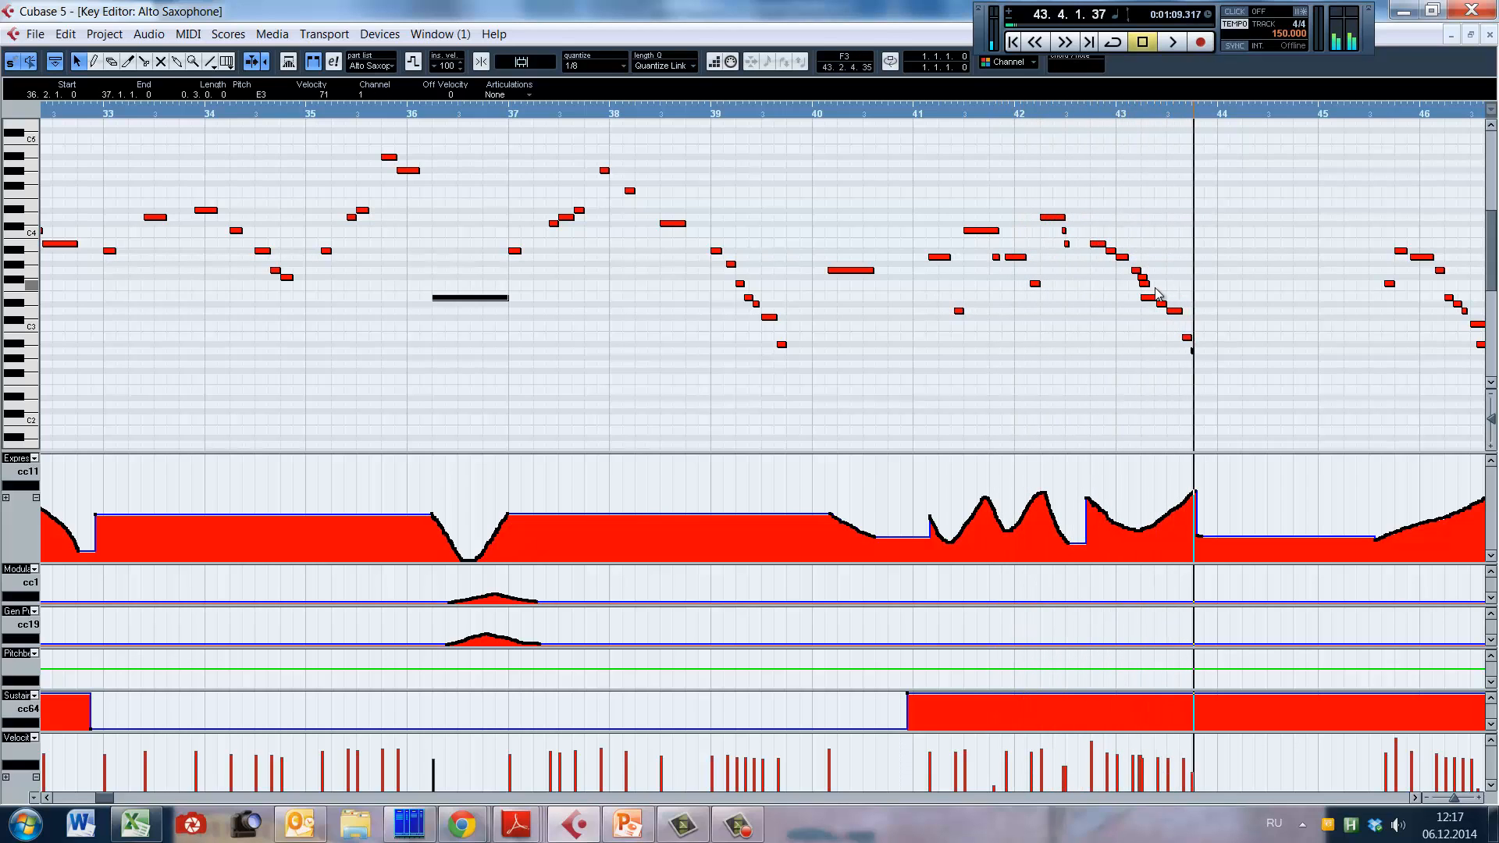
Step: Replay the end of the phrase in bars 42 and 43 at a closer zoom
left_click(1061, 268)
key("h")
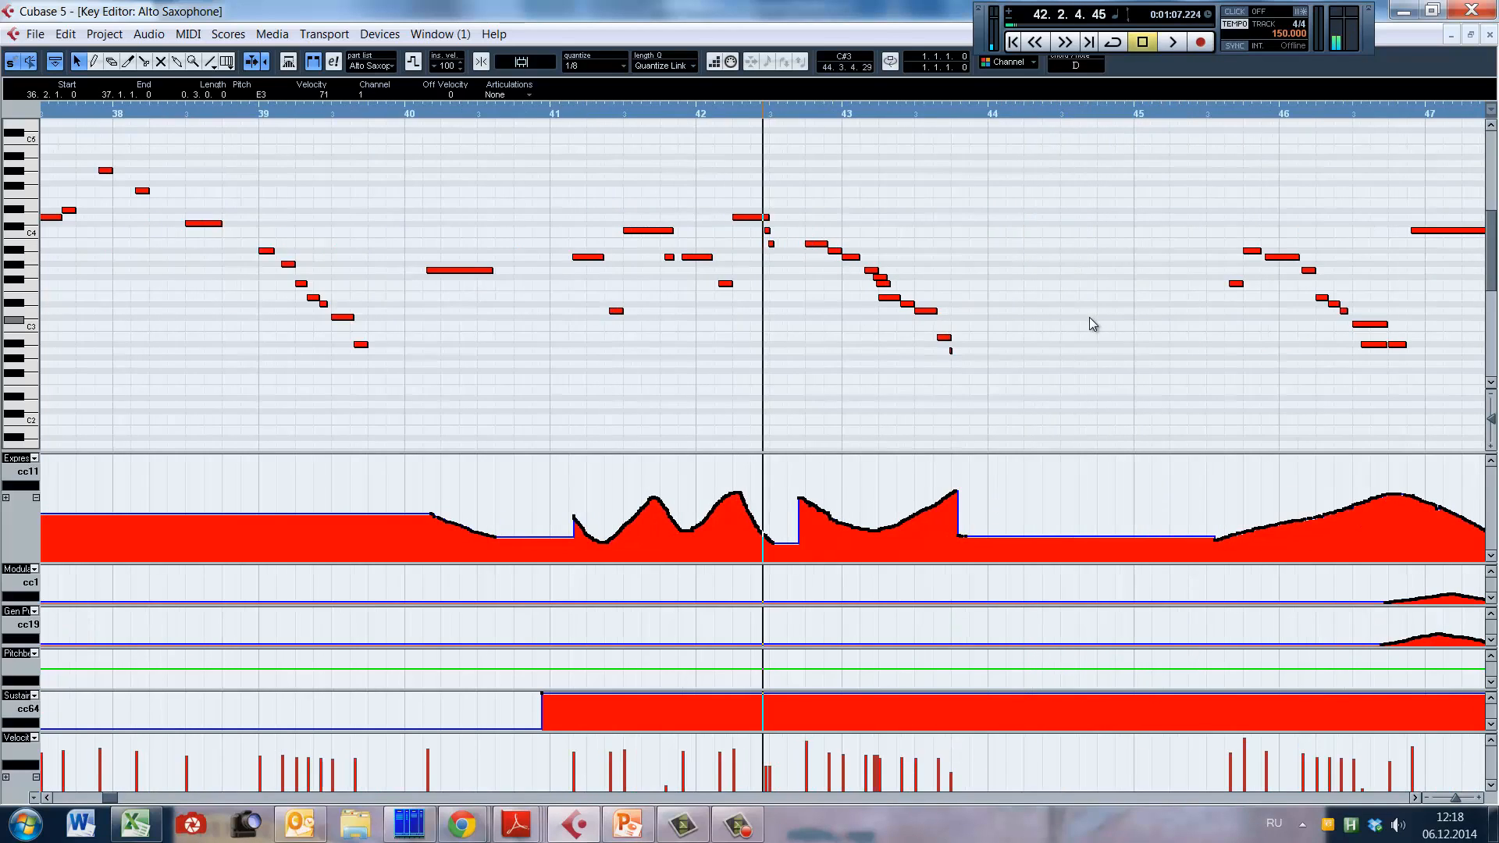
left_click(711, 242)
key("space")
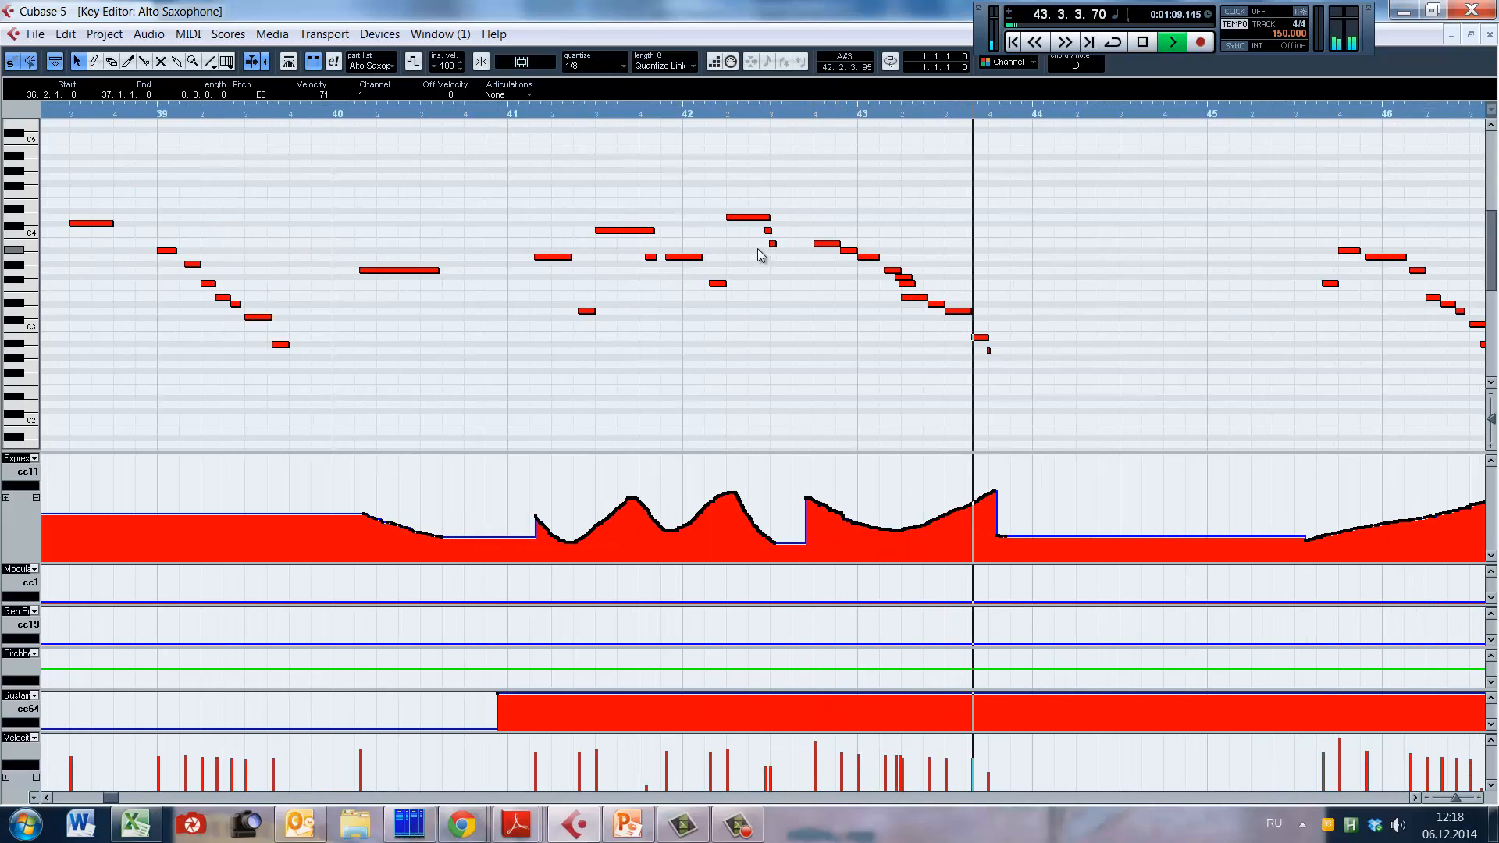
key("space")
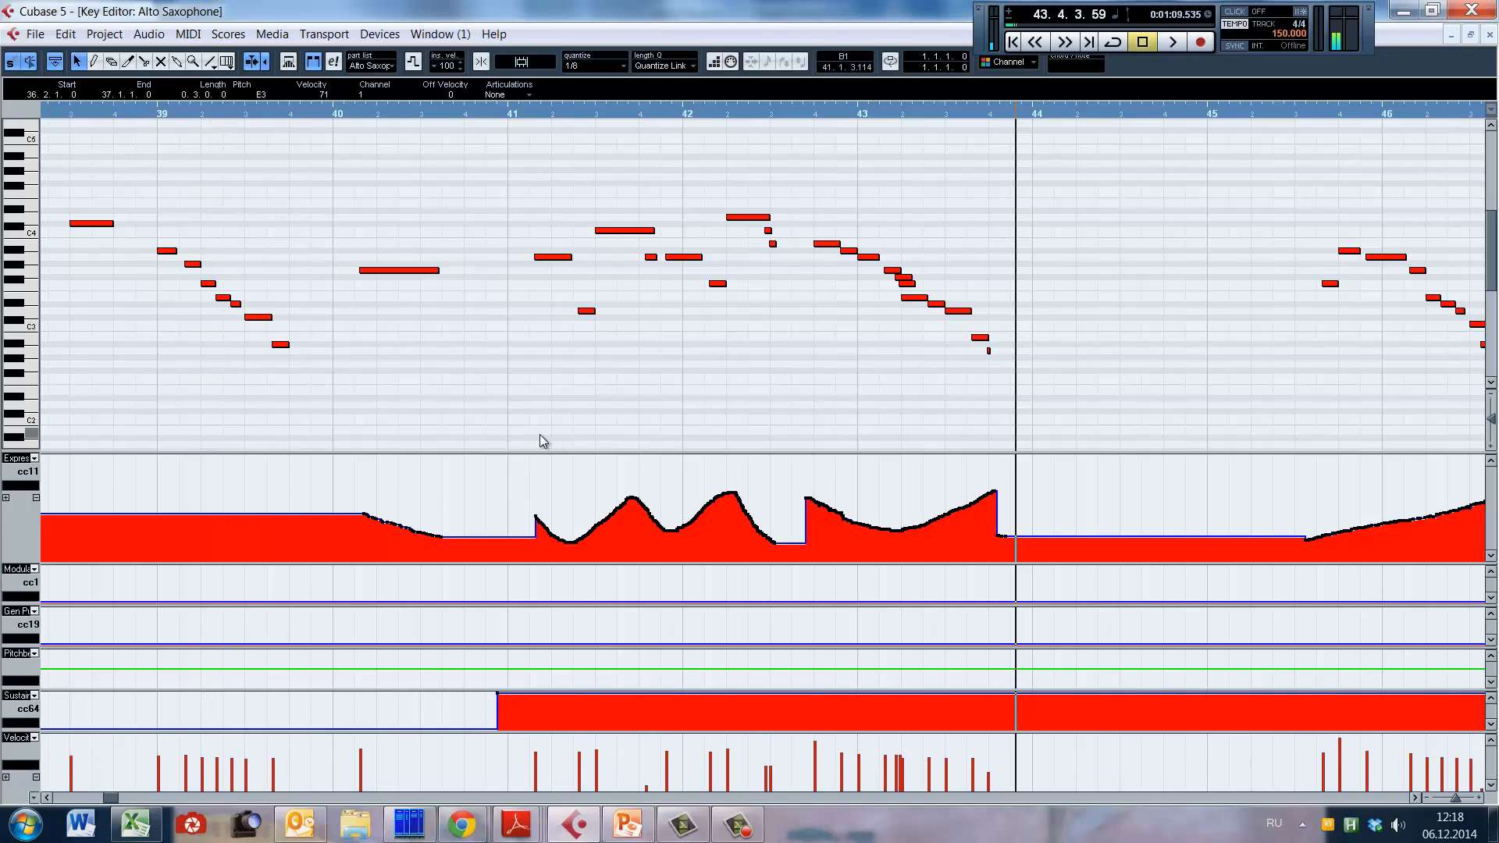
Step: Place the playhead early in bar 41, and compare the phrase there with the opening alto sax phrase starting in bar 2
left_click(524, 362)
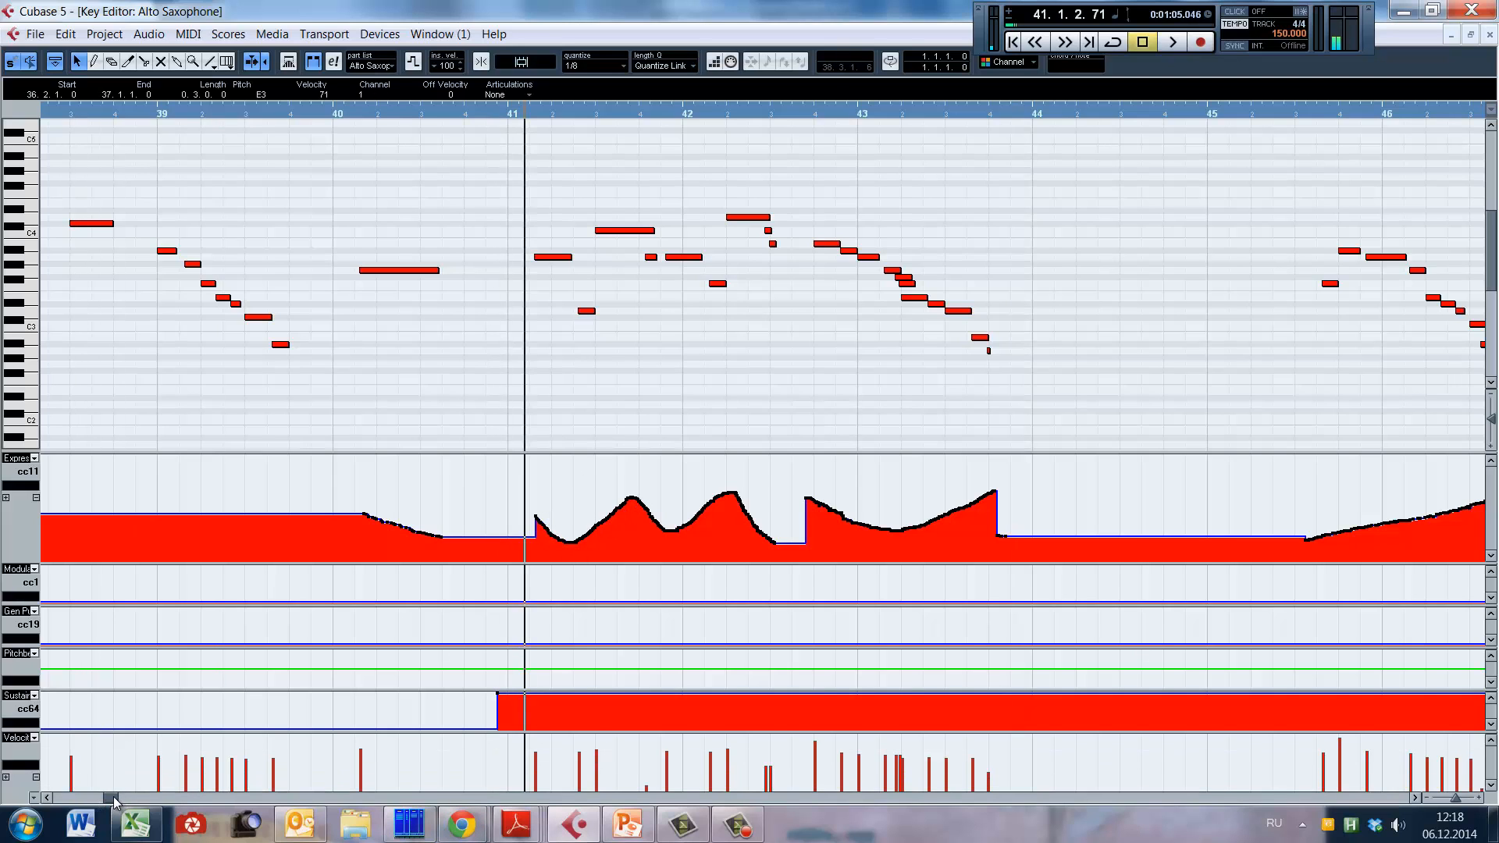
left_click_drag(113, 800, 58, 798)
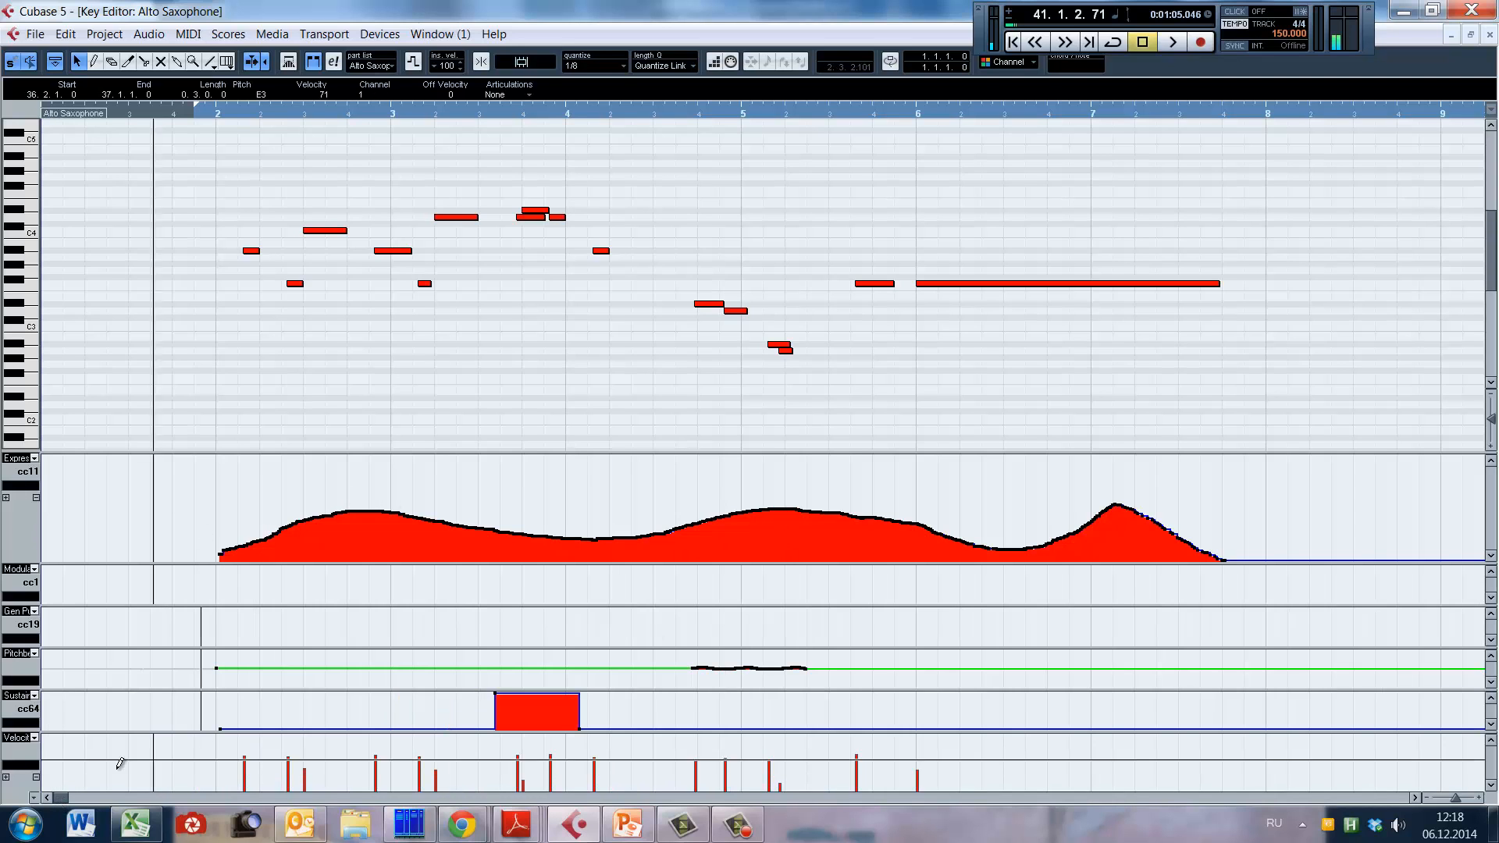
left_click_drag(60, 799, 111, 799)
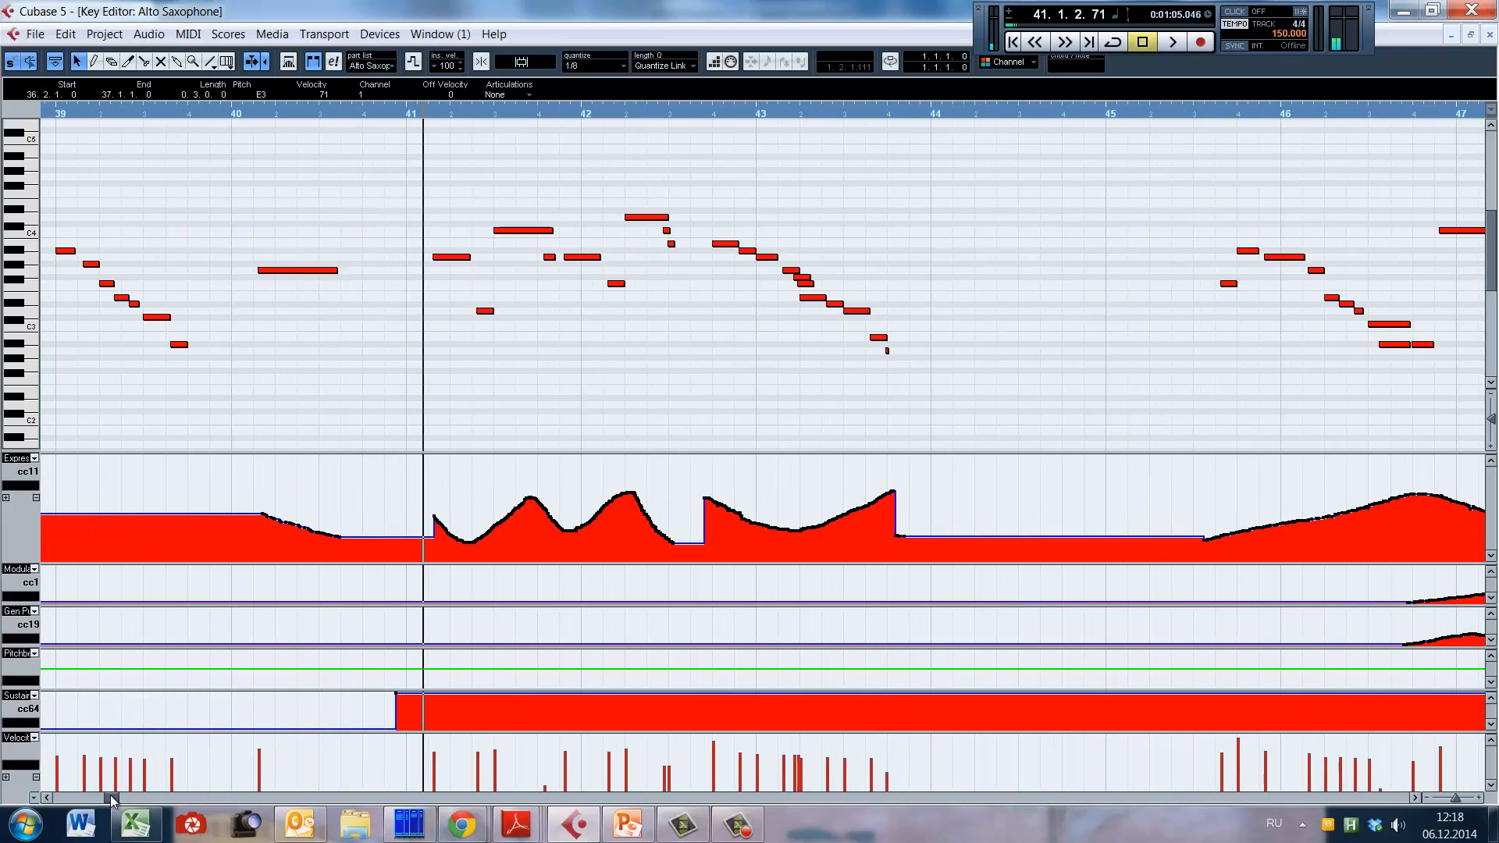
Step: Replay the alto sax phrase from the start of bar 41 to late bar 43, and examine bar 43's overlapping notes up close
left_click(409, 354)
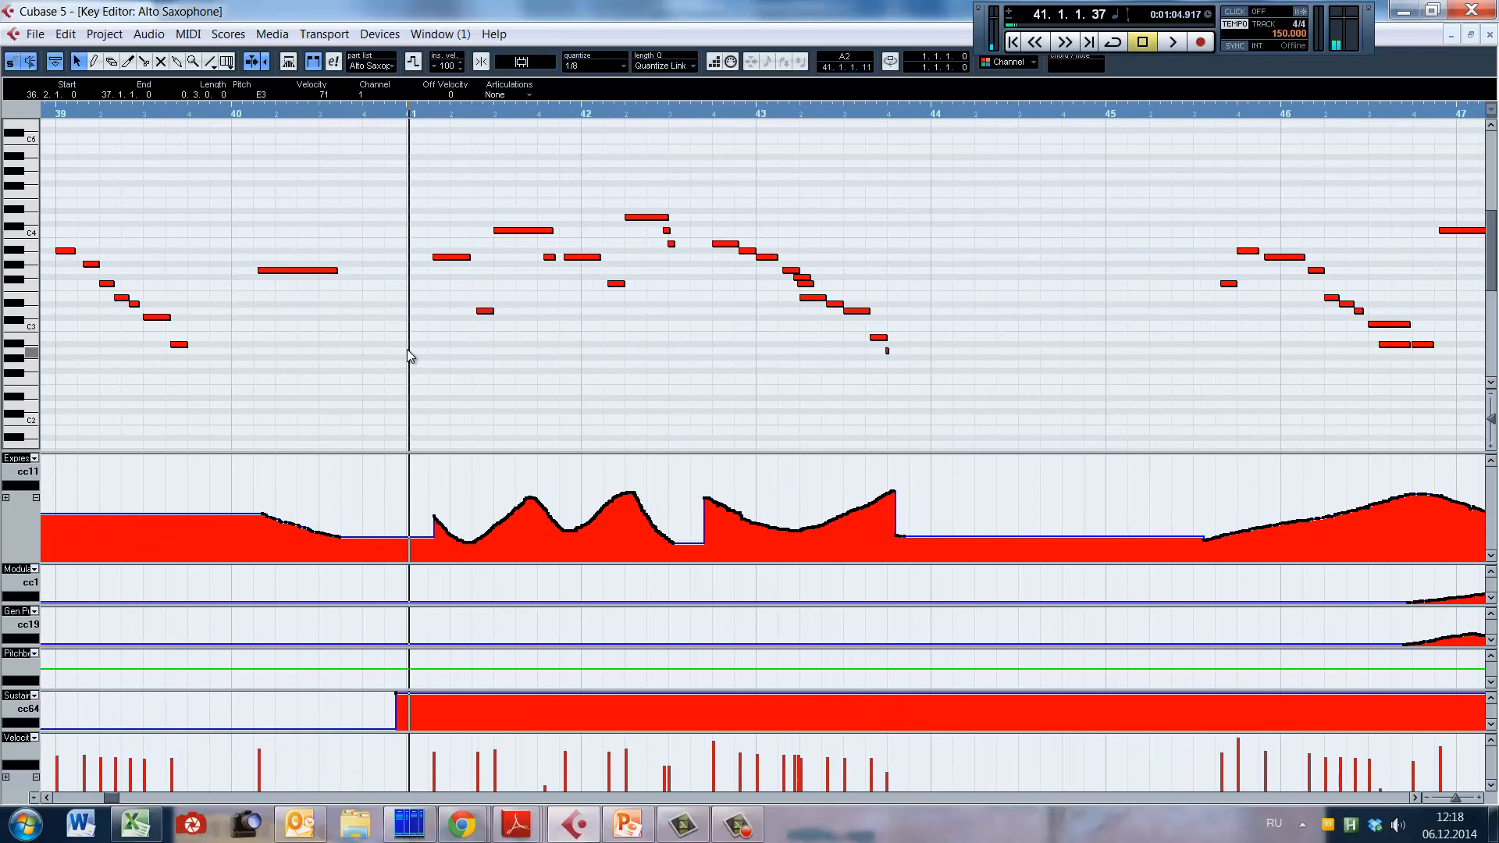
left_click(408, 344)
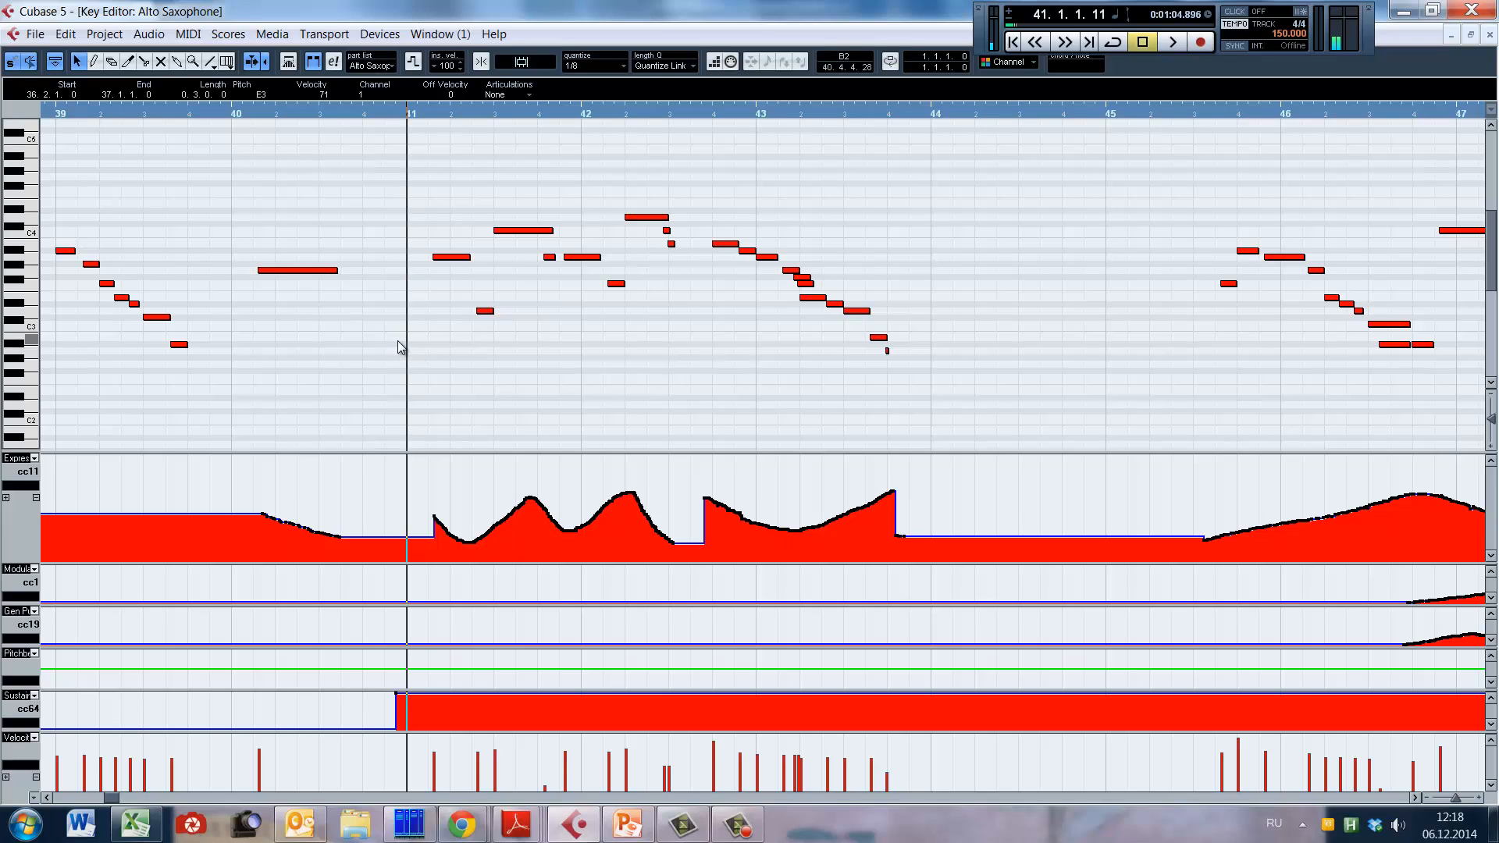
key("F2")
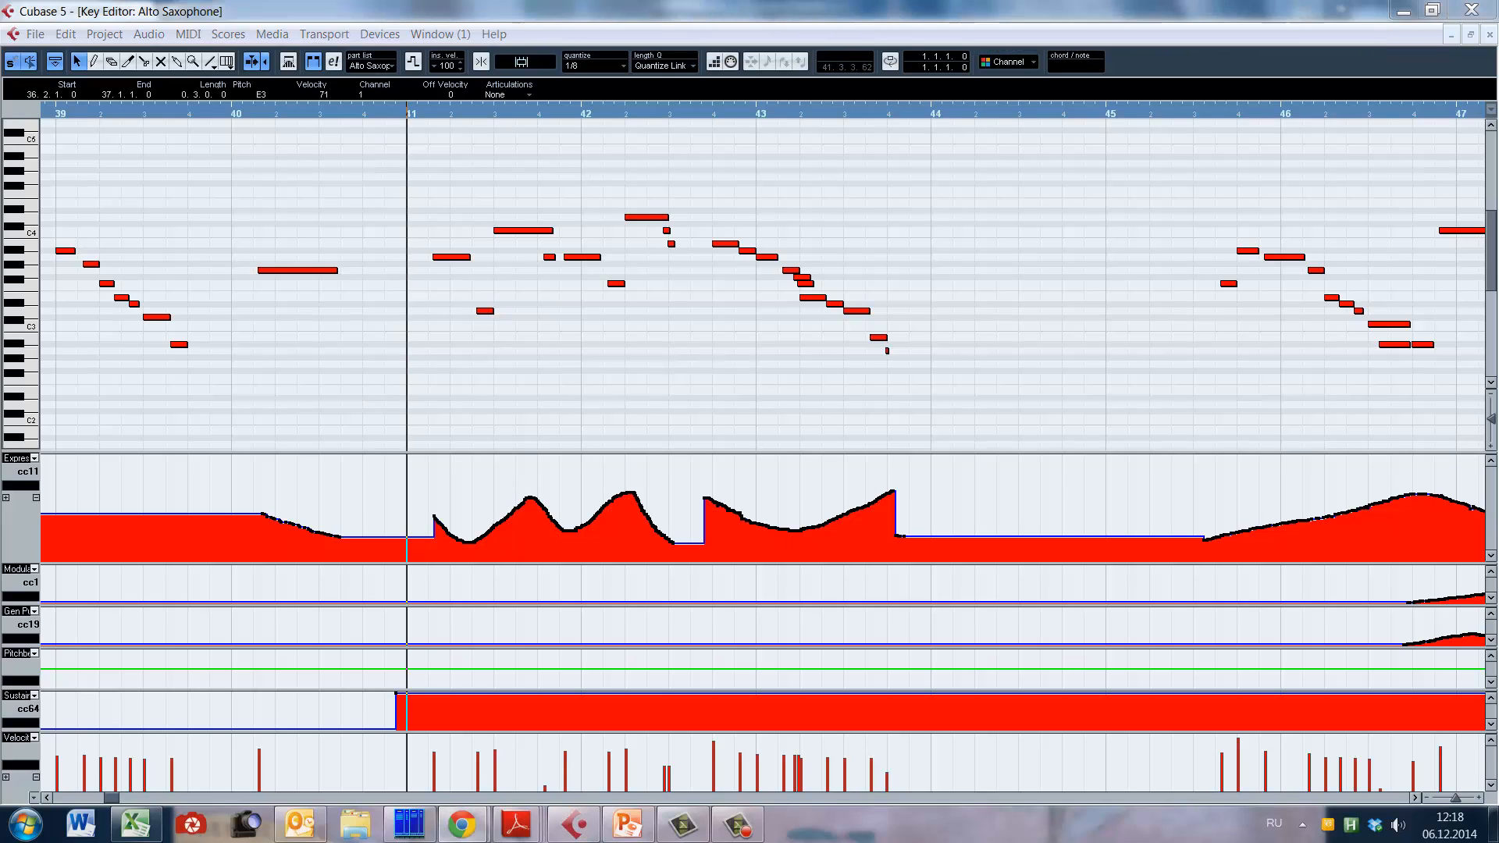
key("F2")
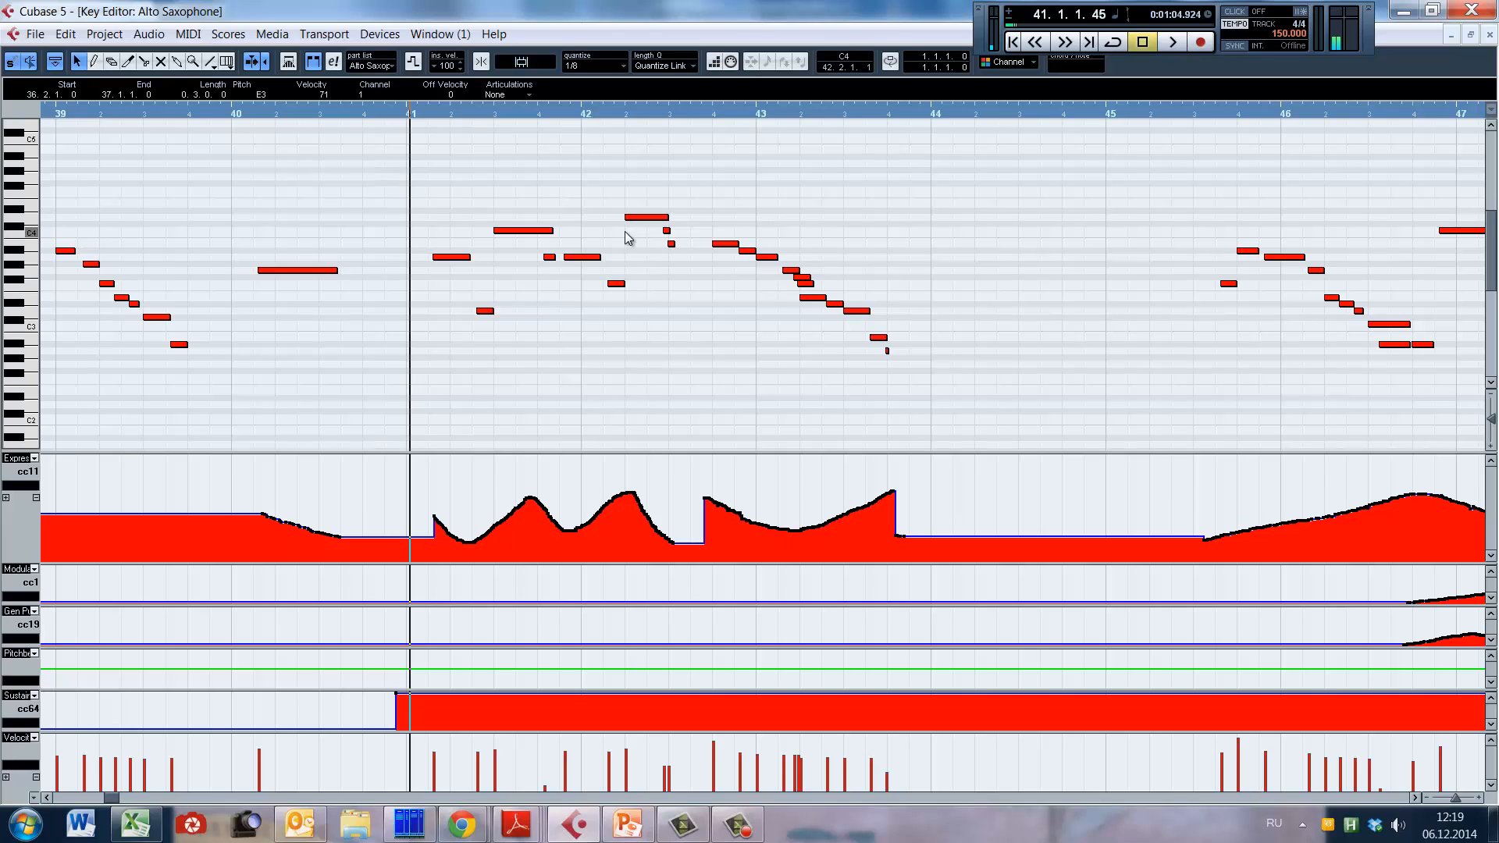
key("space")
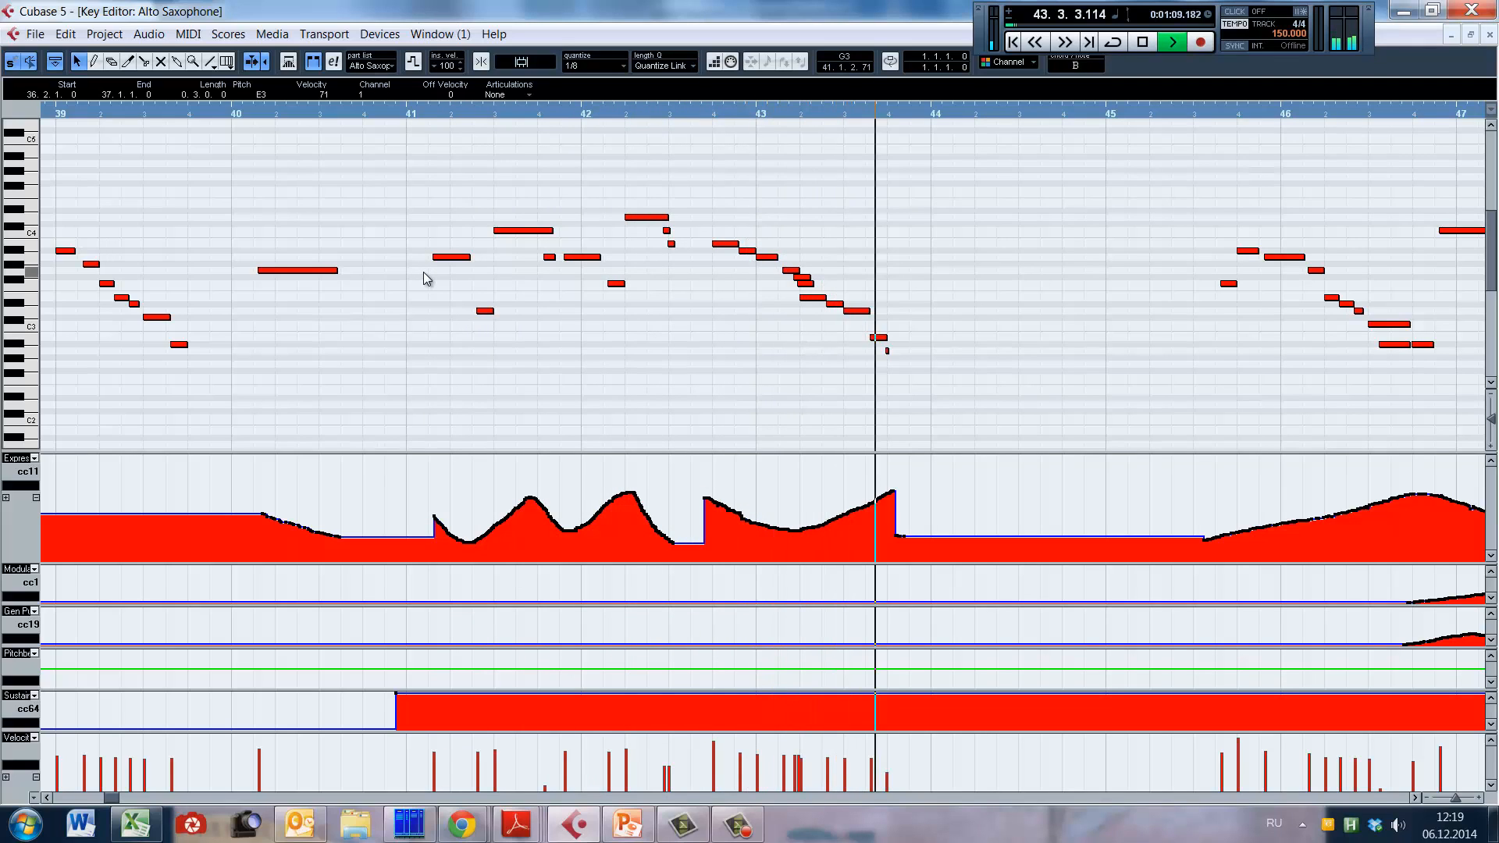
key("space")
key("h")
key("h")
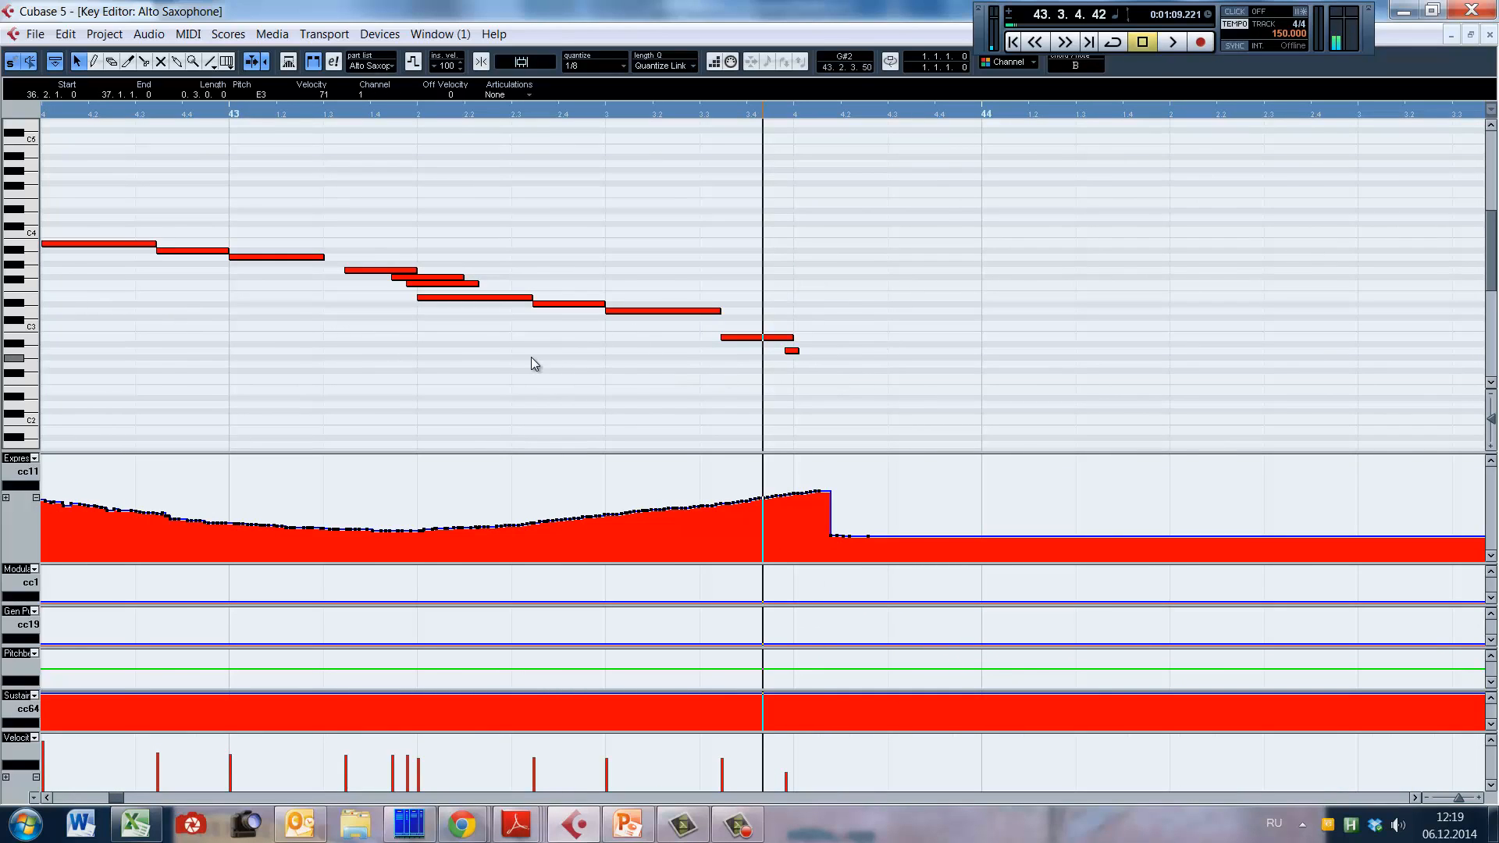
Step: Play the alto sax line from late bar 43 to early bar 49, pausing in bar 45 to examine the next phrase
key("g")
key("g")
key("g")
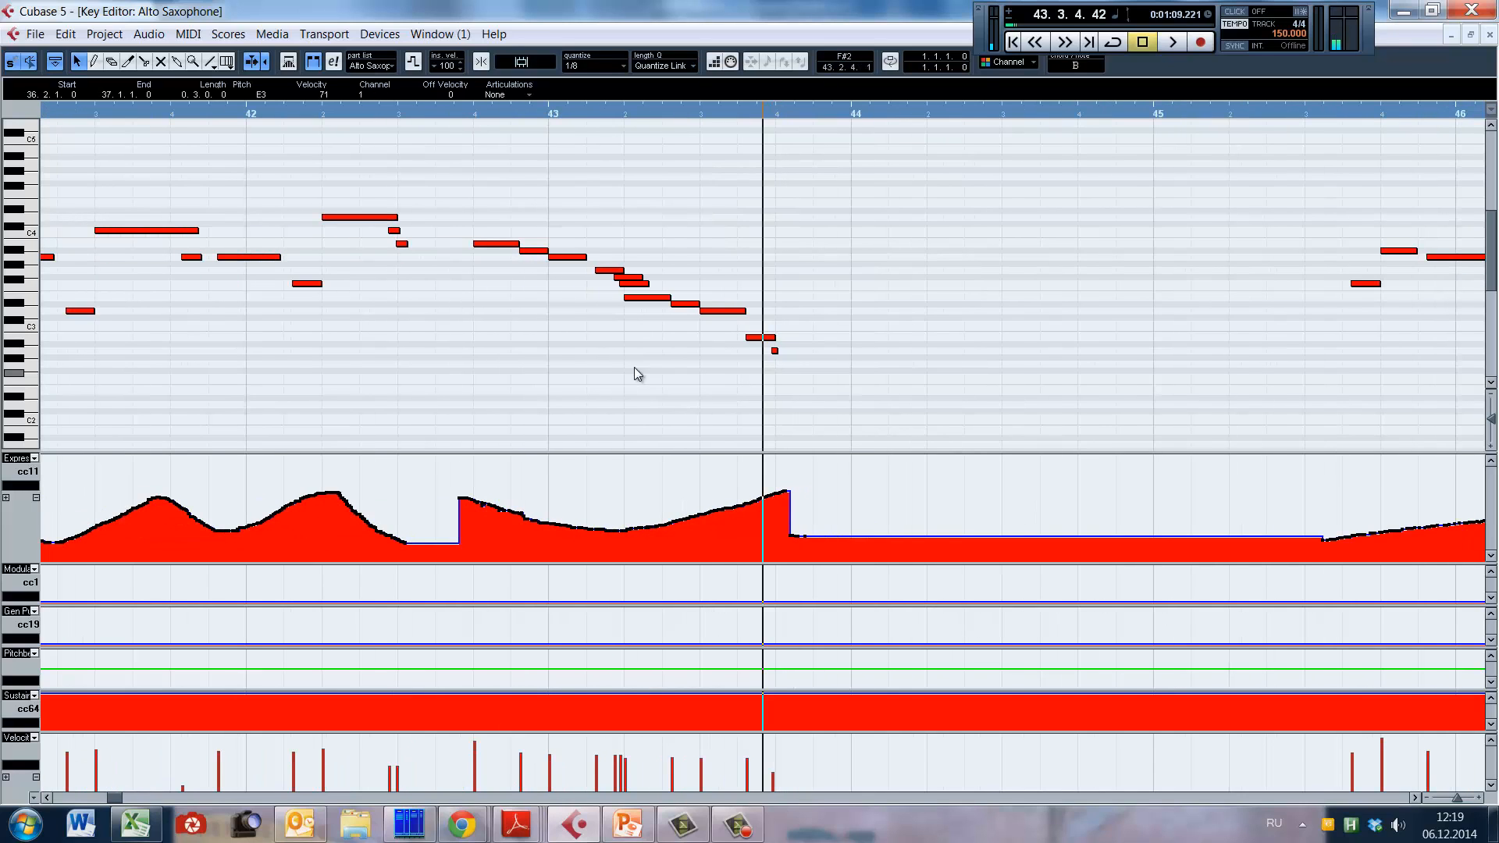
key("space")
key("space")
key("g")
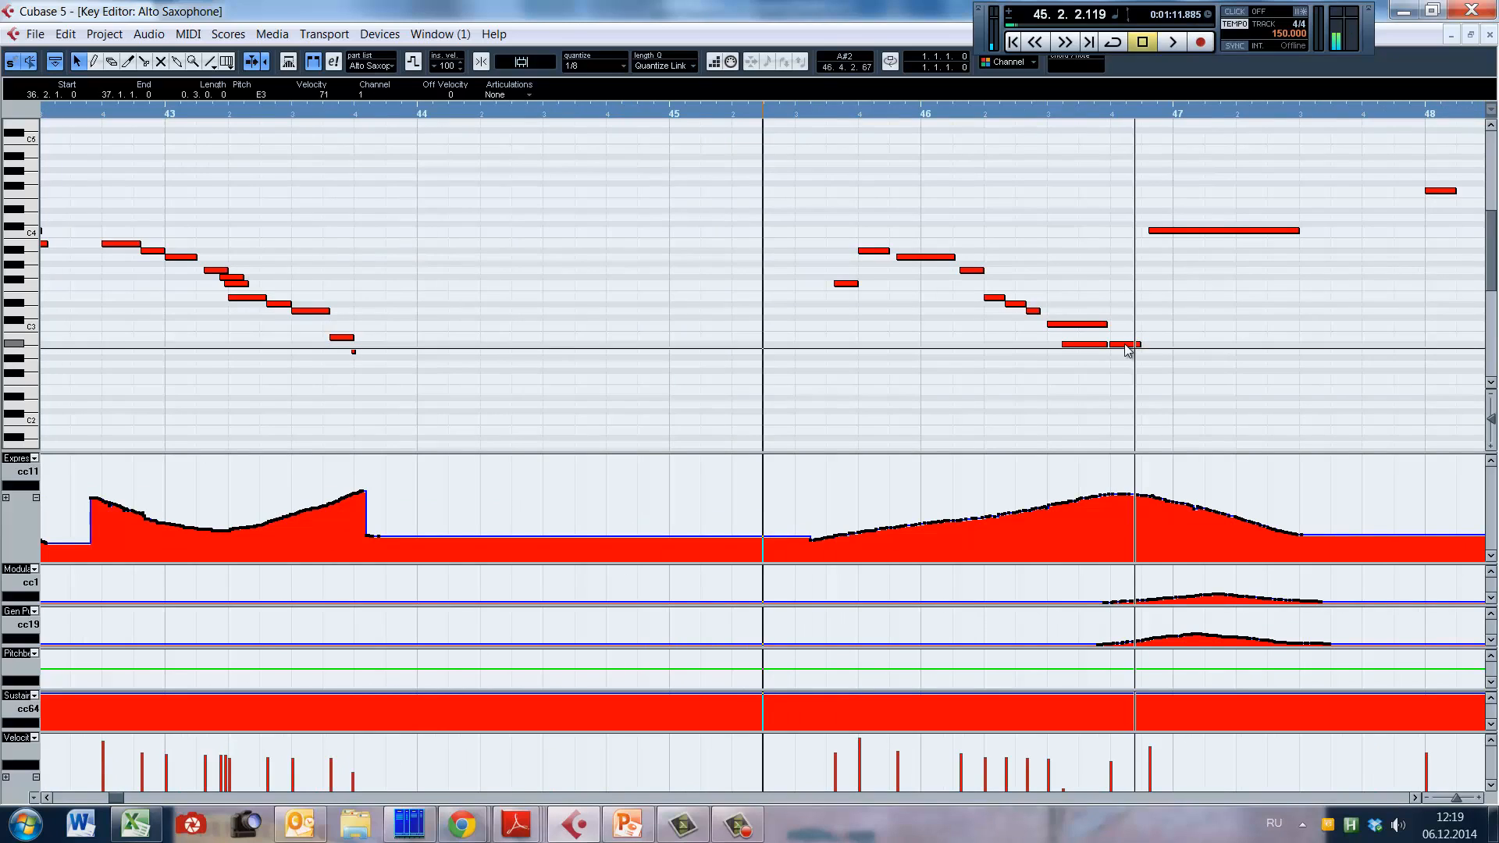
key("space")
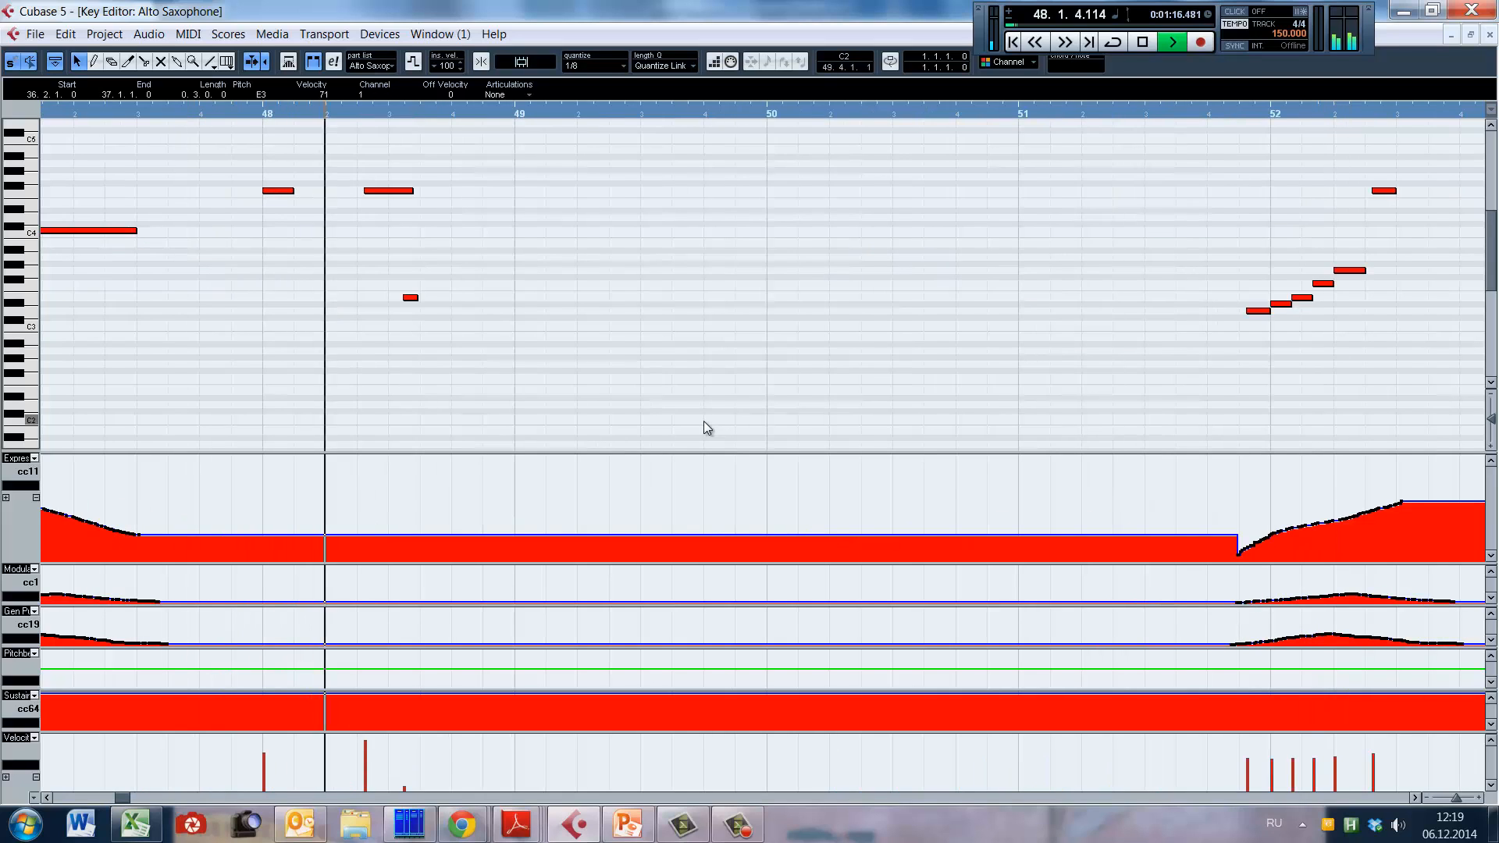
key("space")
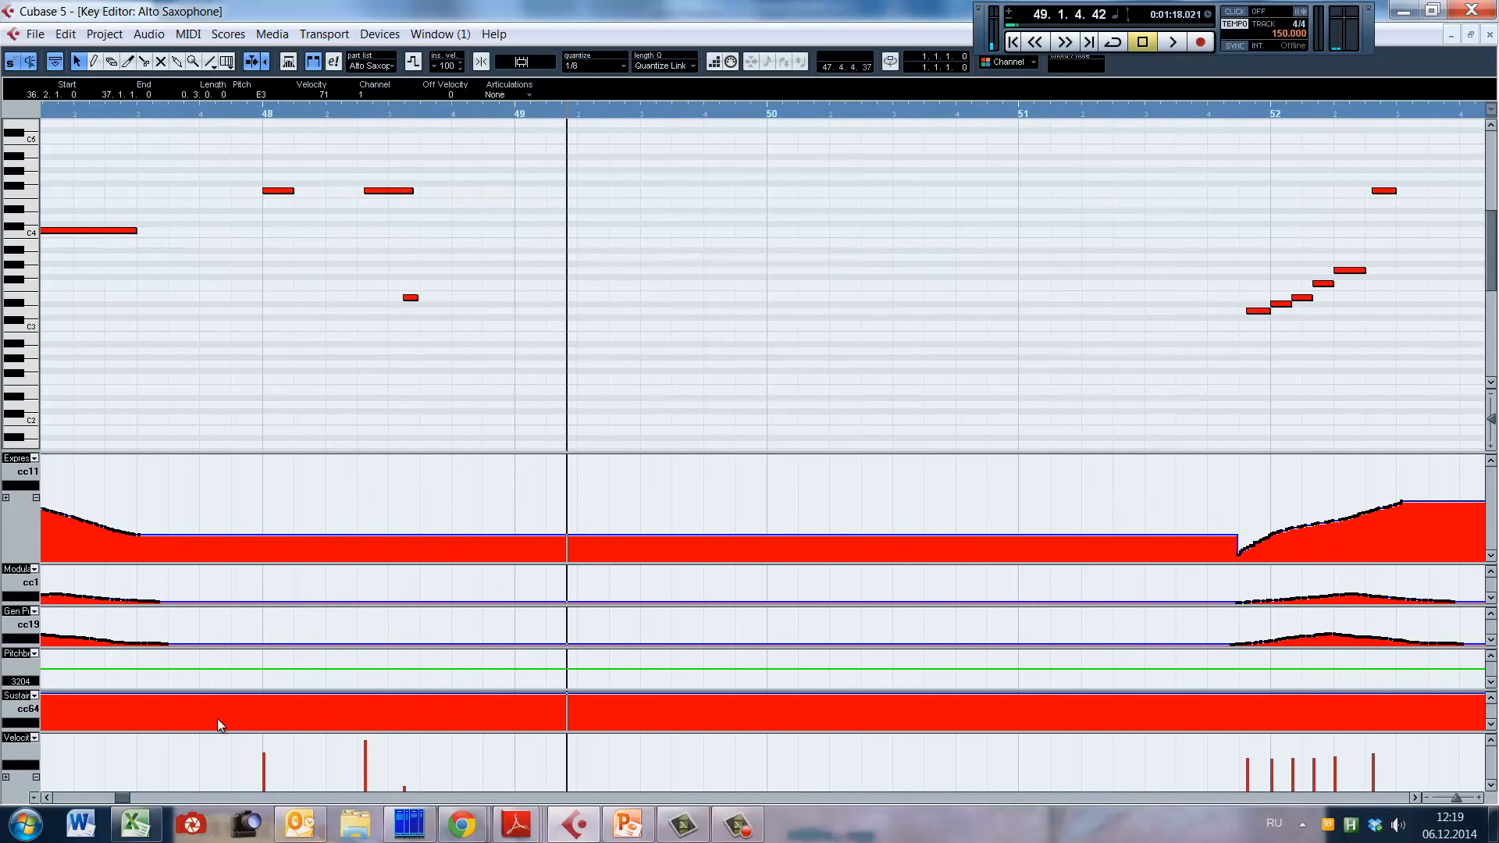
Step: Examine the modulation and CC19 curves over bars 52 to 54, and play the alto sax line from late bar 51 to bar 56
left_click_drag(123, 797, 126, 797)
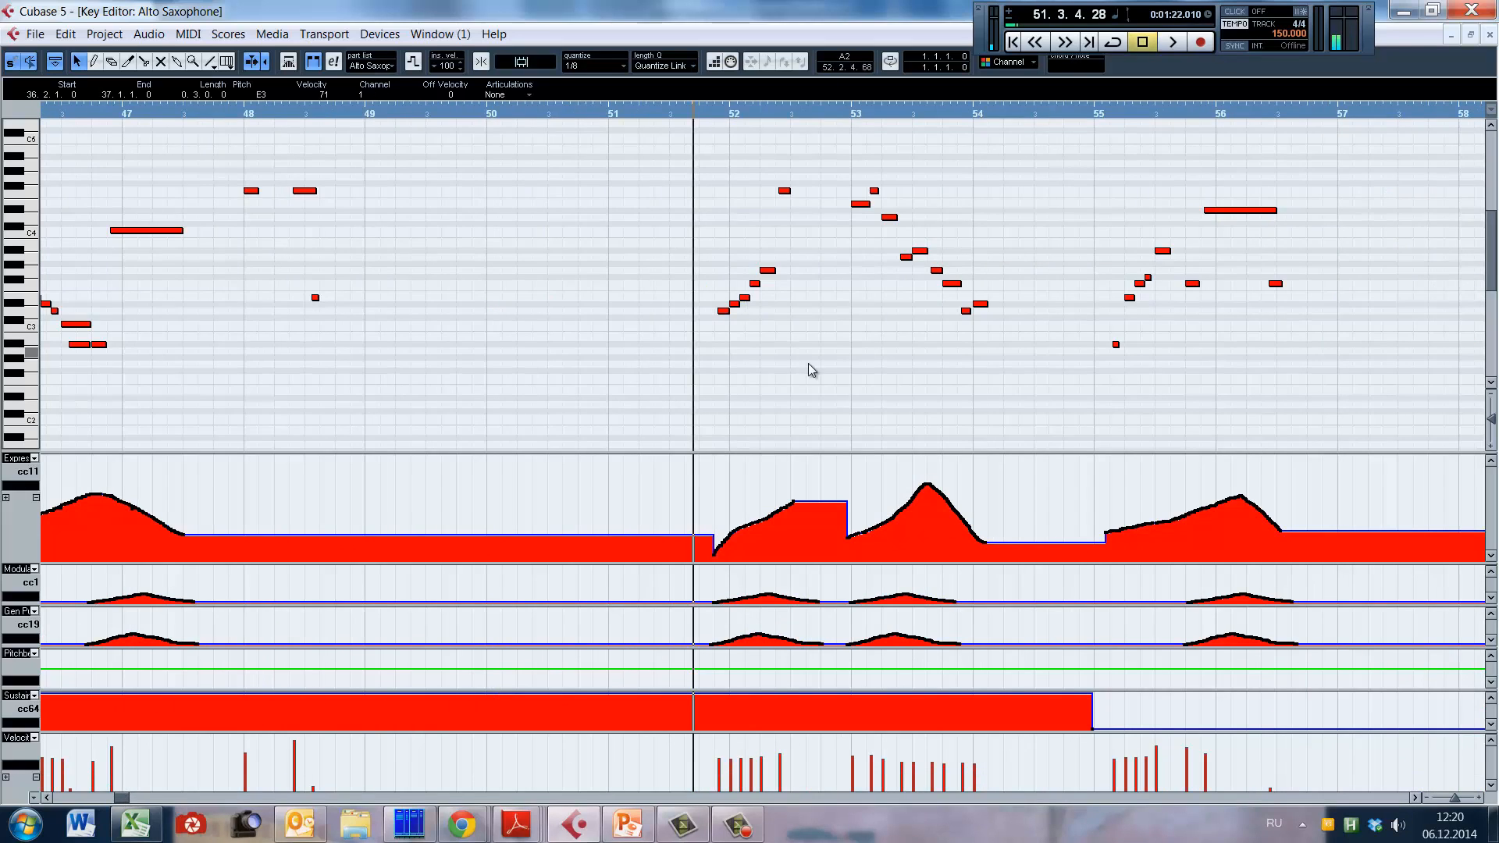
left_click_drag(712, 583, 982, 639)
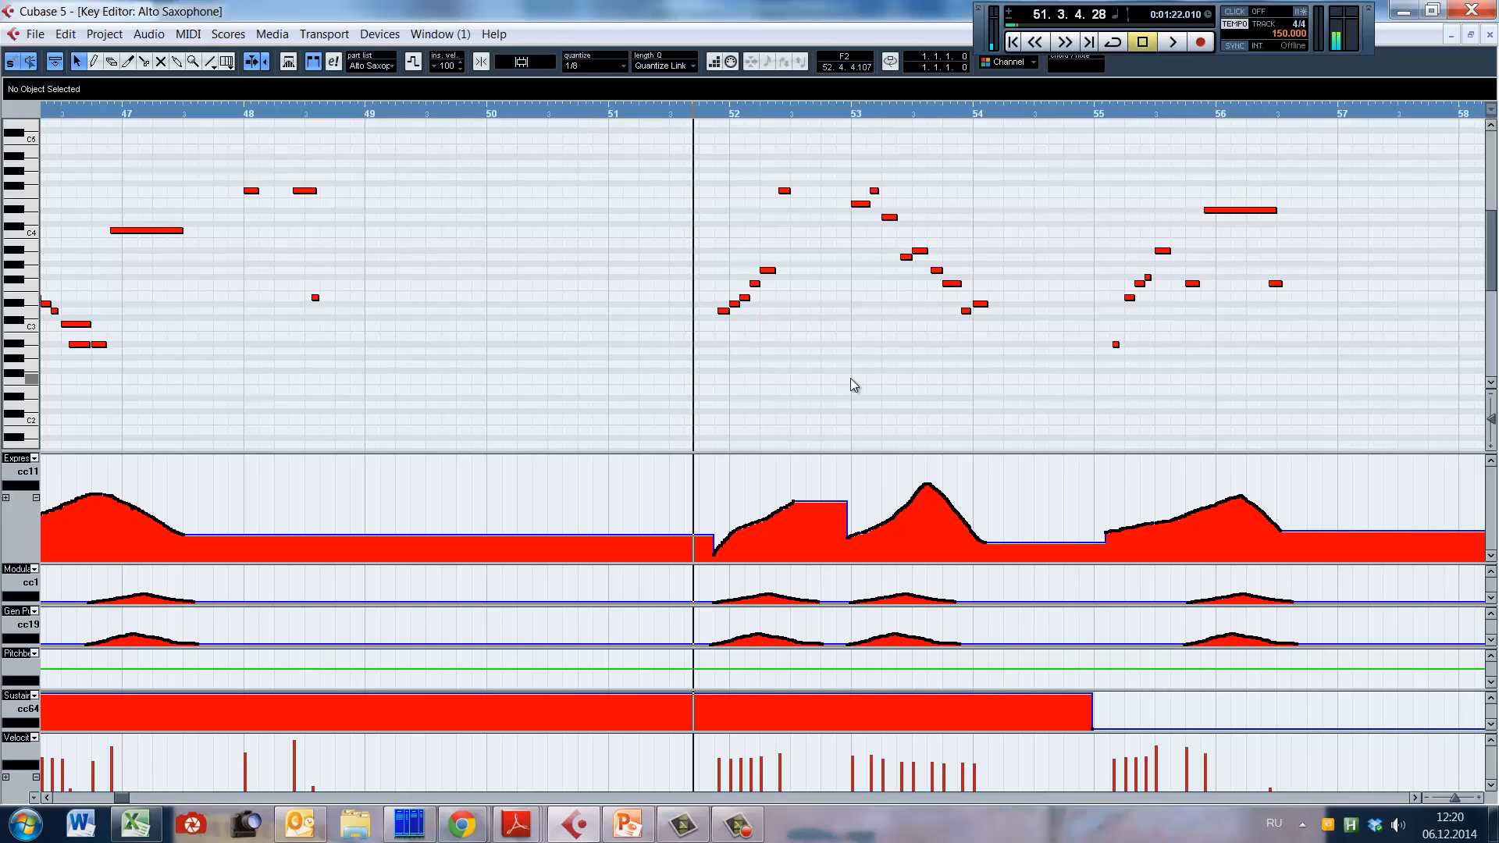
key("space")
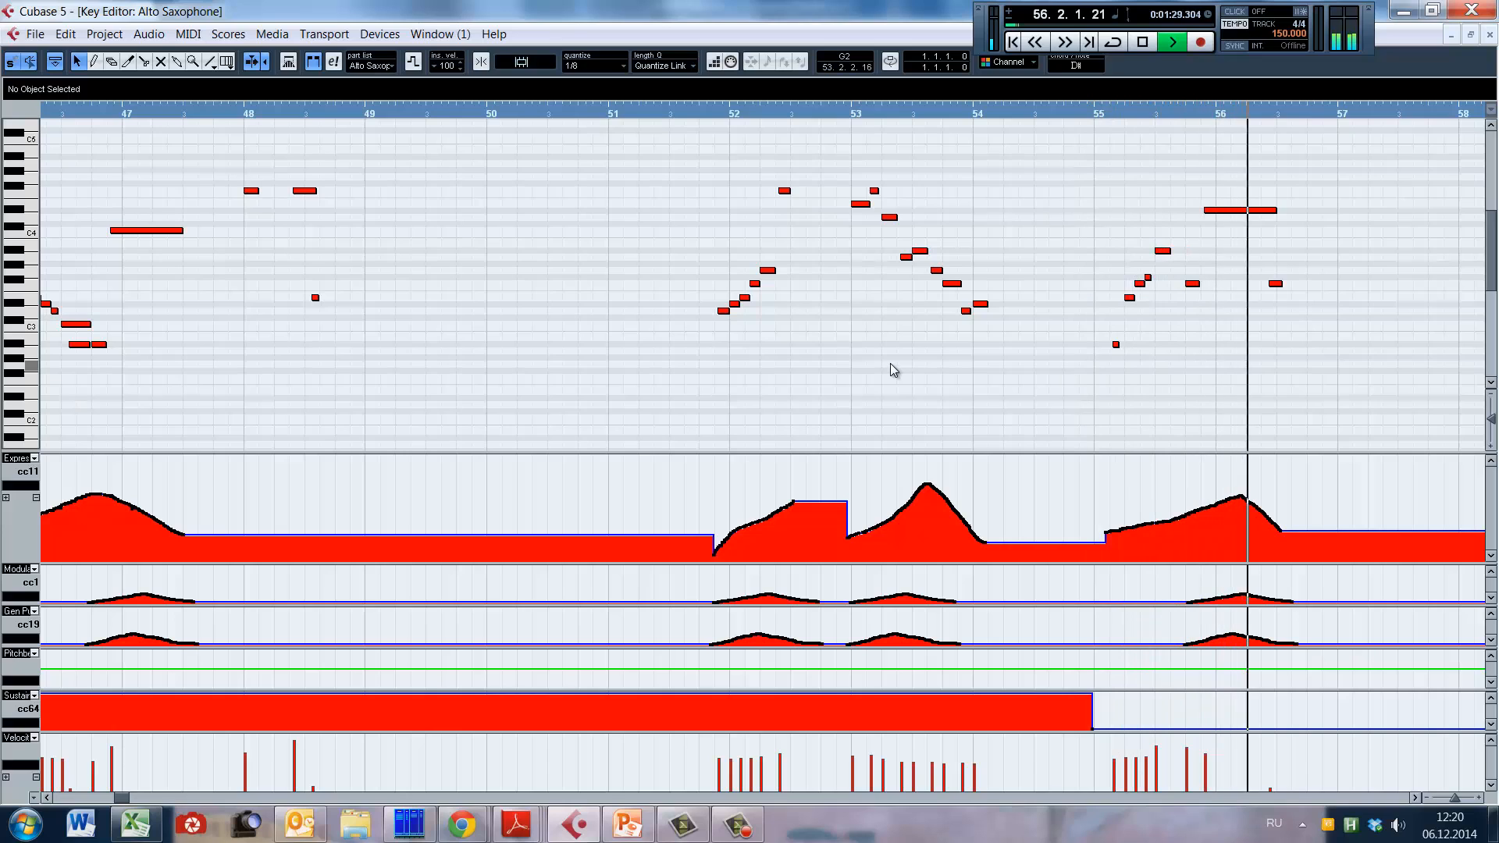
key("space")
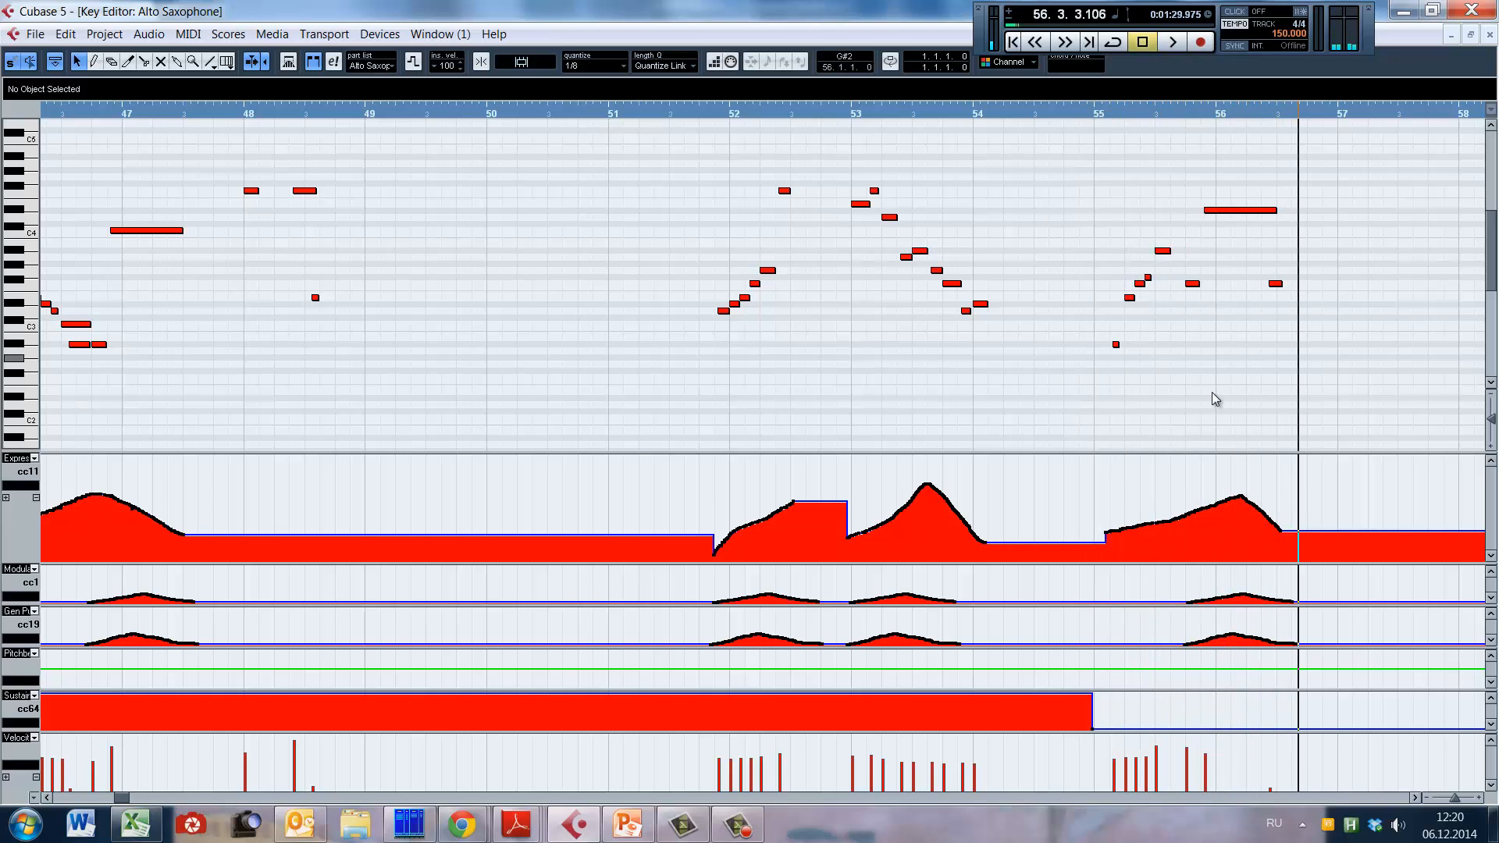
Step: Play the ending of the alto sax part from late bar 95 into bar 97
left_click(1206, 352)
left_click_drag(121, 798, 178, 801)
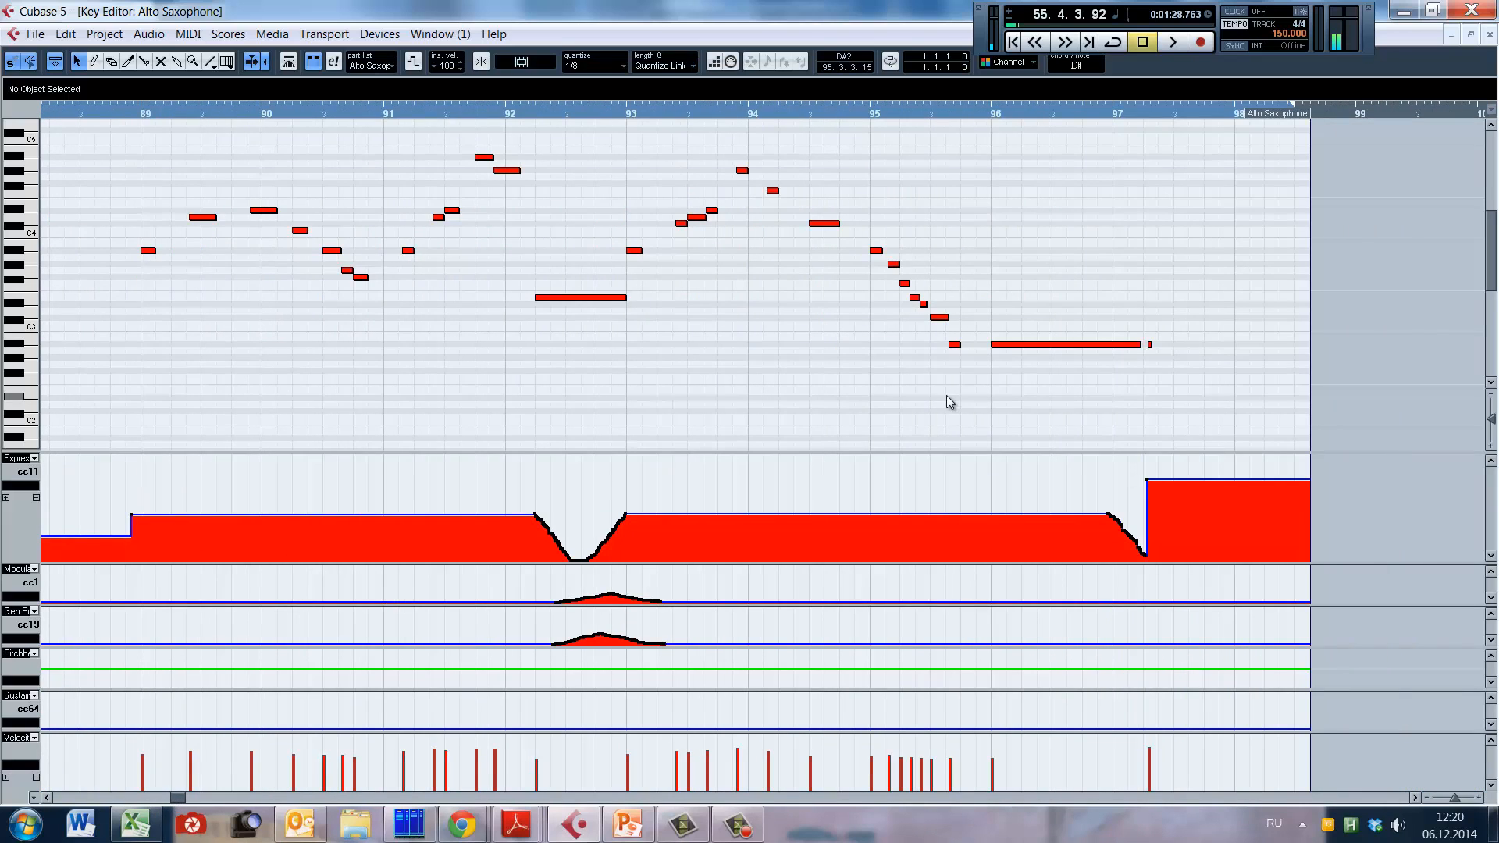
left_click(1144, 360)
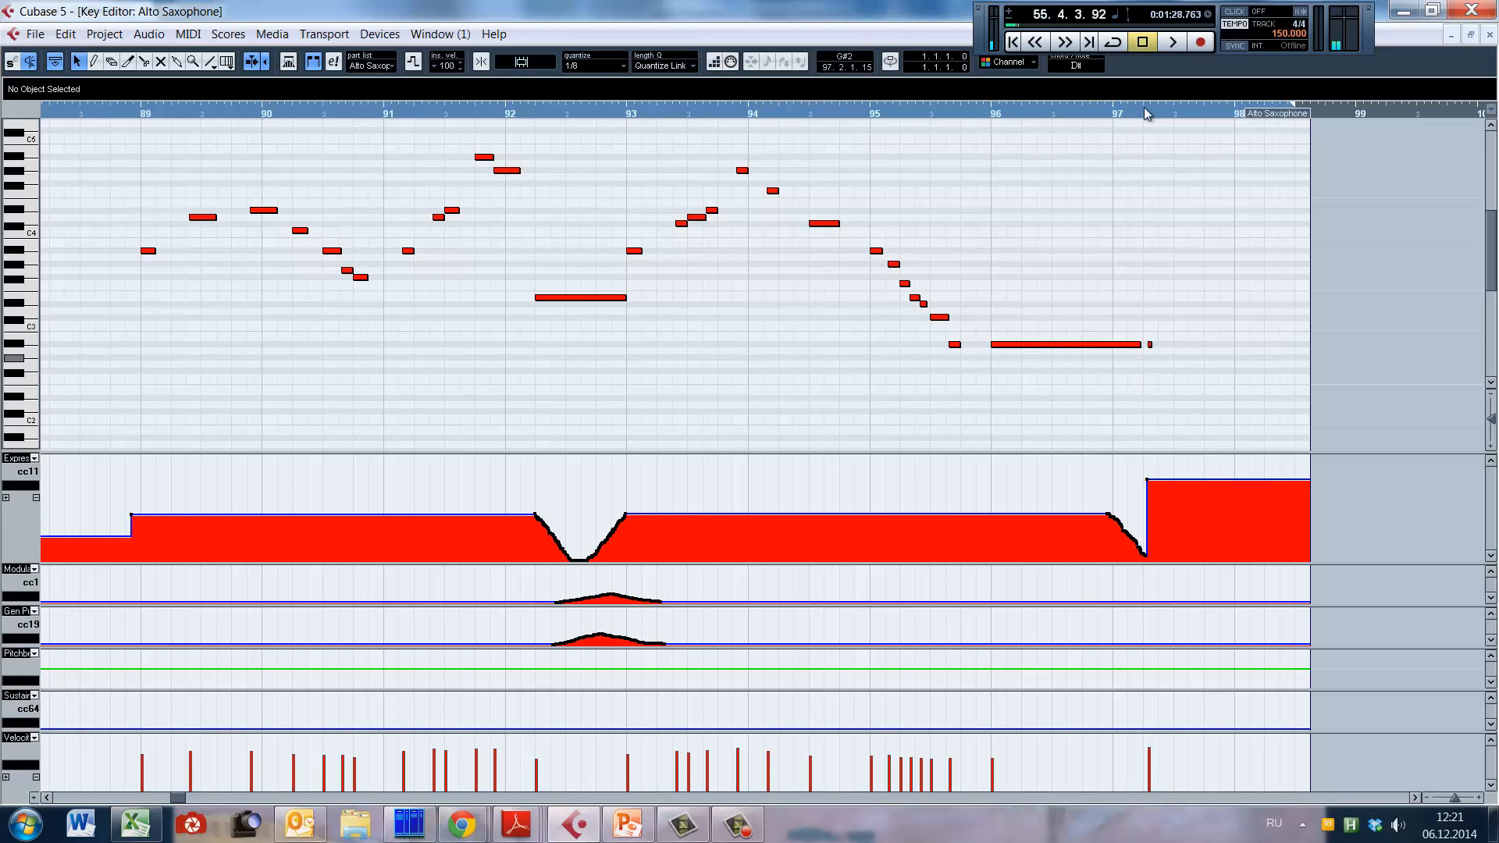
left_click(973, 393)
key("space")
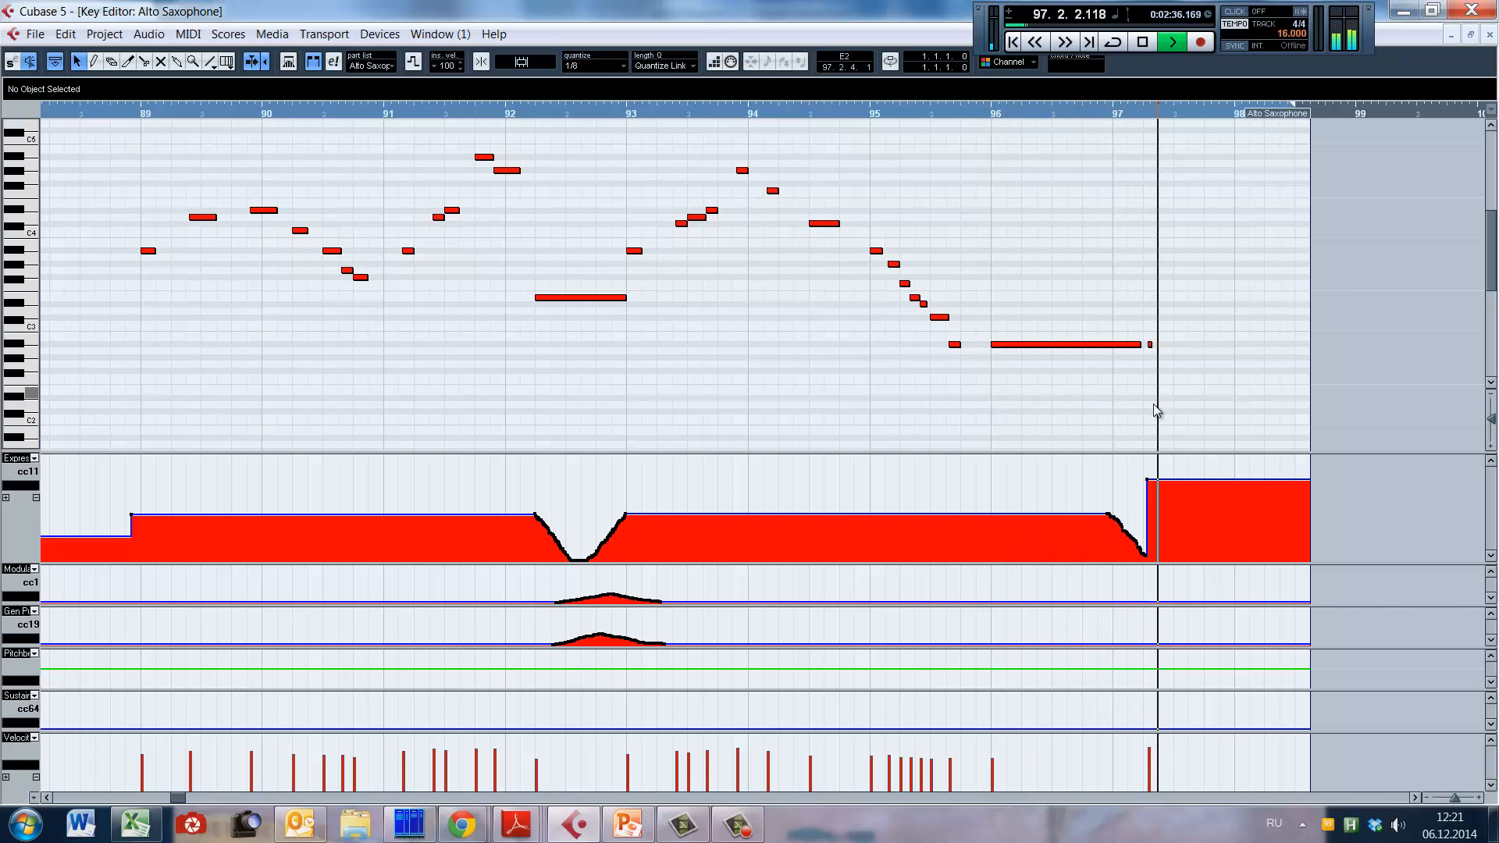
key("space")
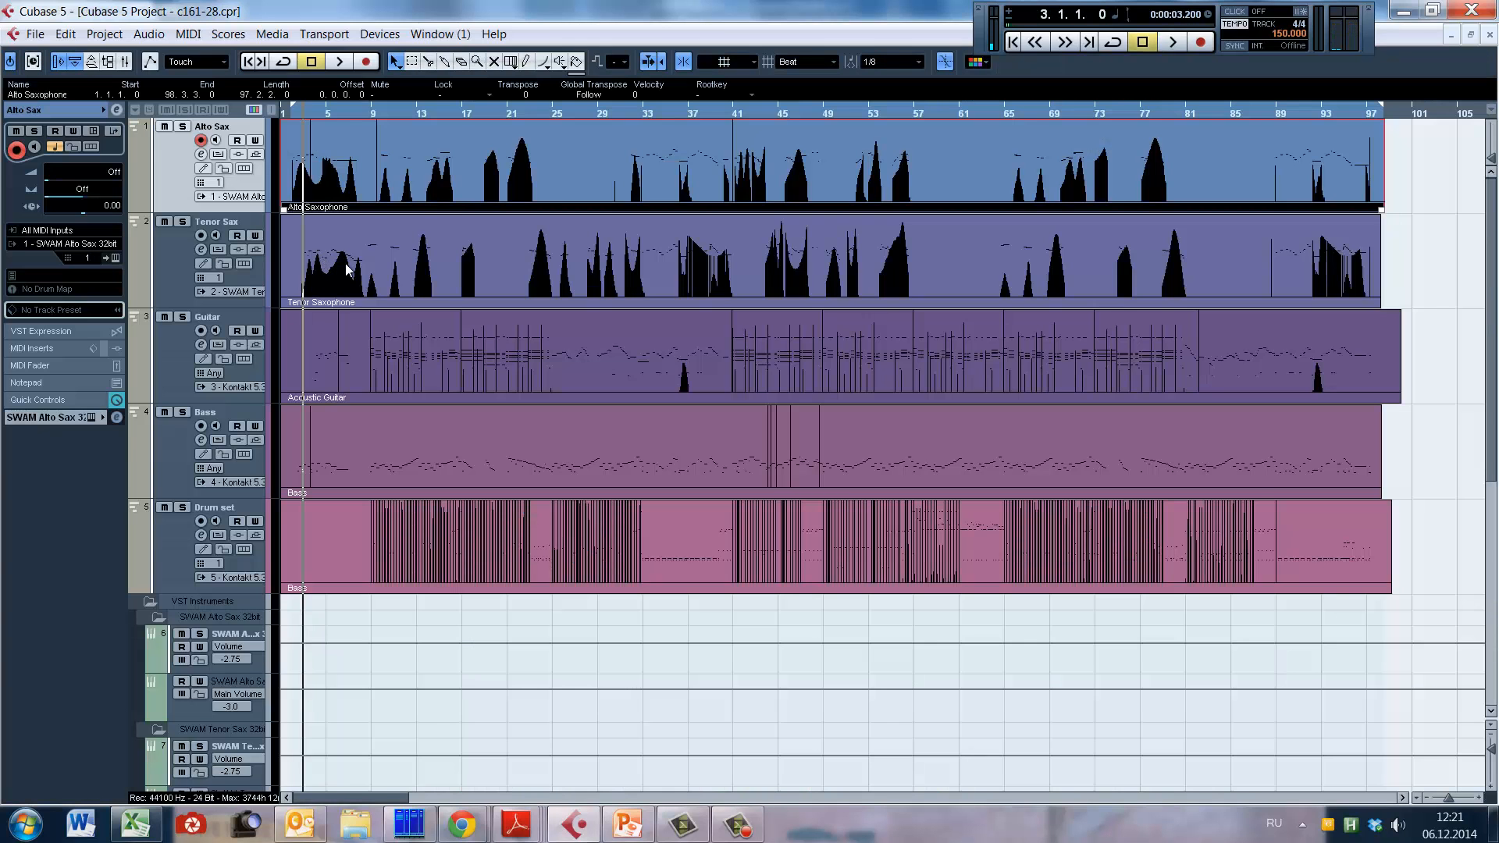
Step: Open the Tenor Saxophone part in the Key Editor with its opening phrase from bar 3 fully in view
double_click(348, 269)
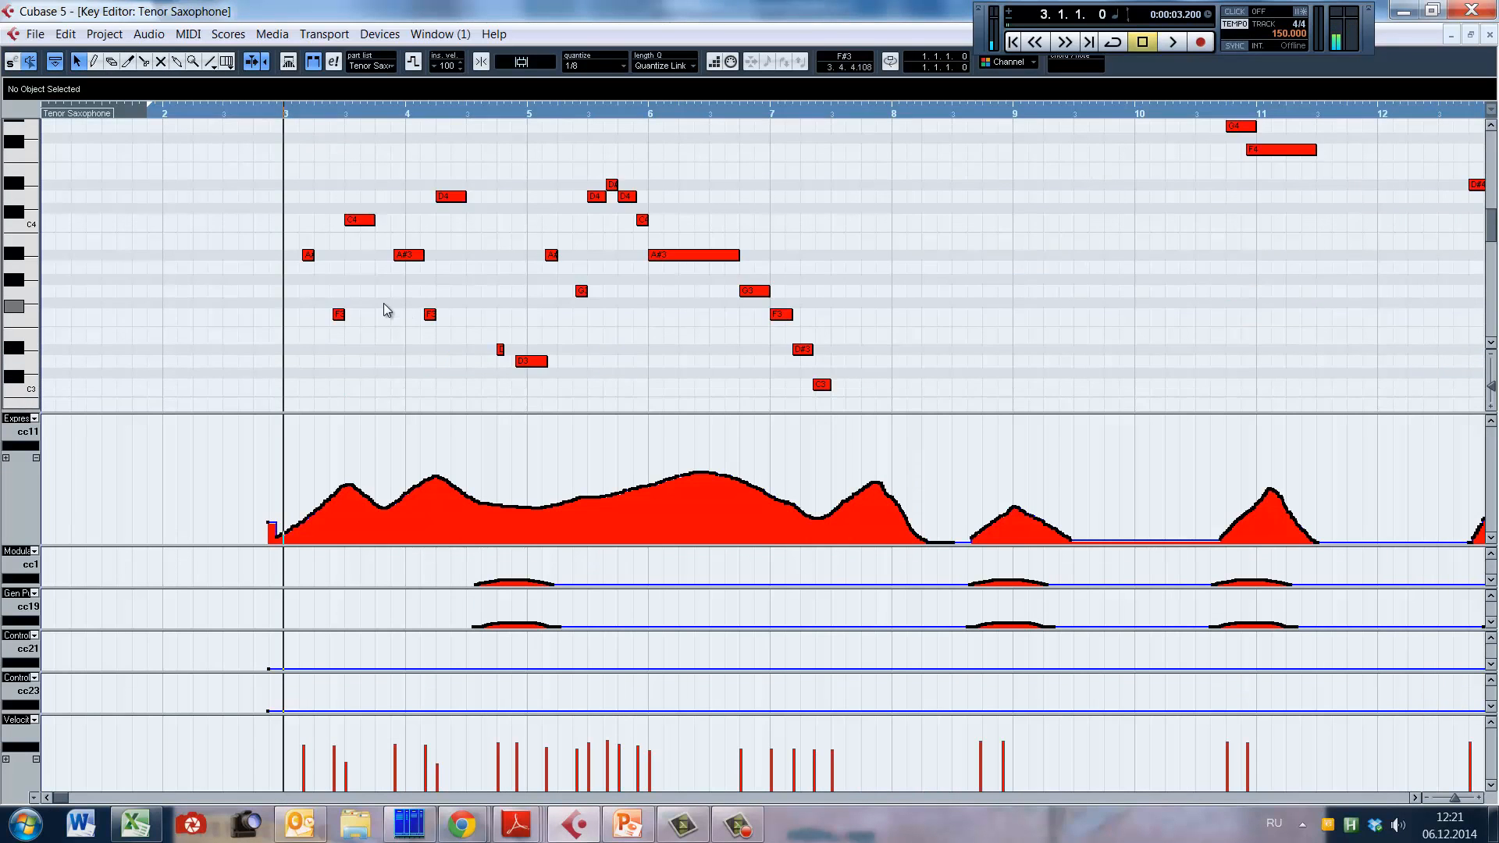
key("alt+Up")
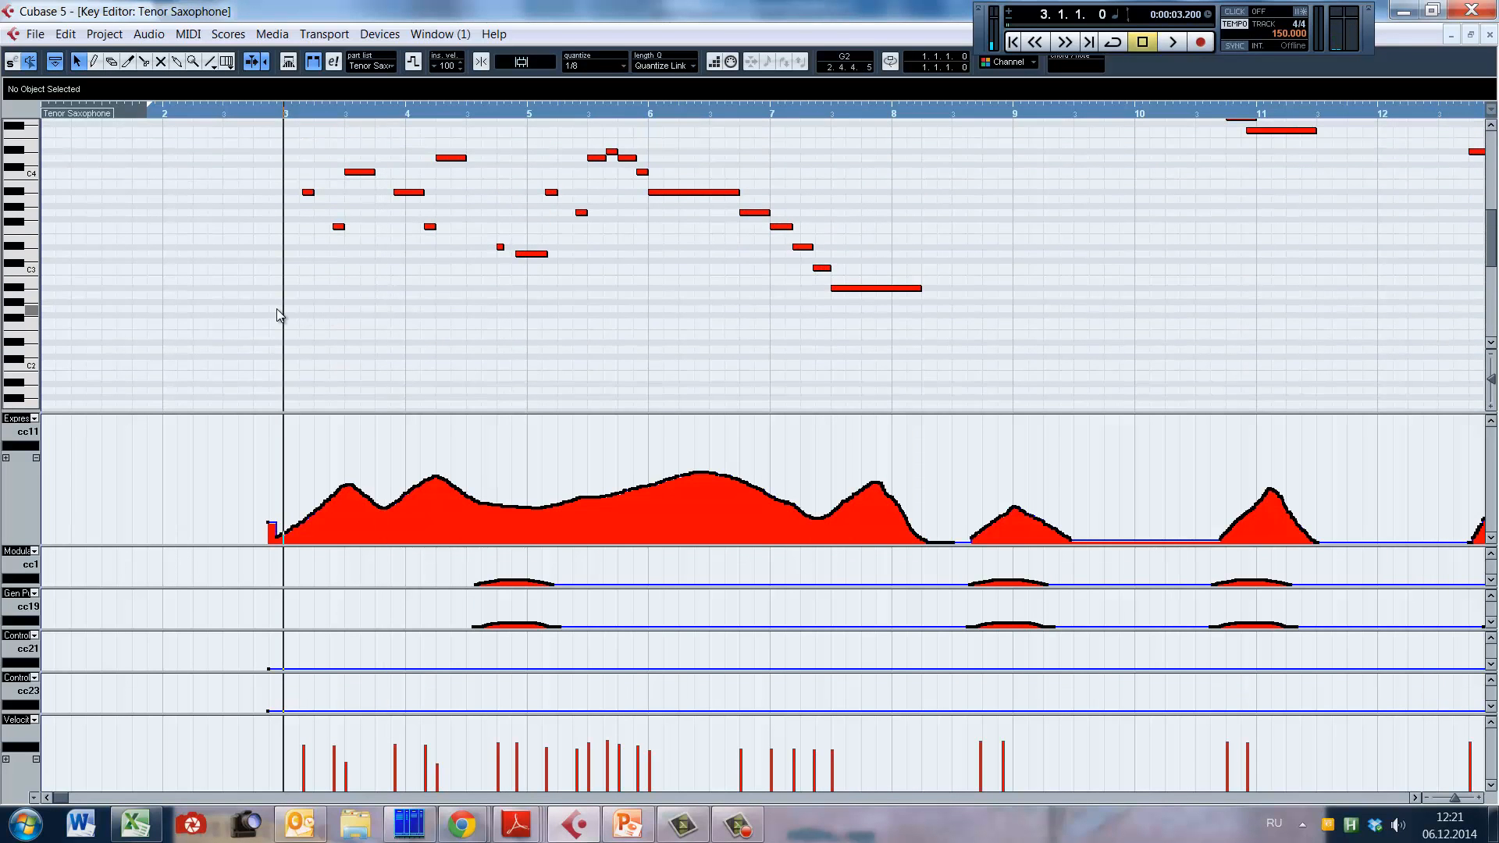
key("space")
scroll(541, 346, "up", 3)
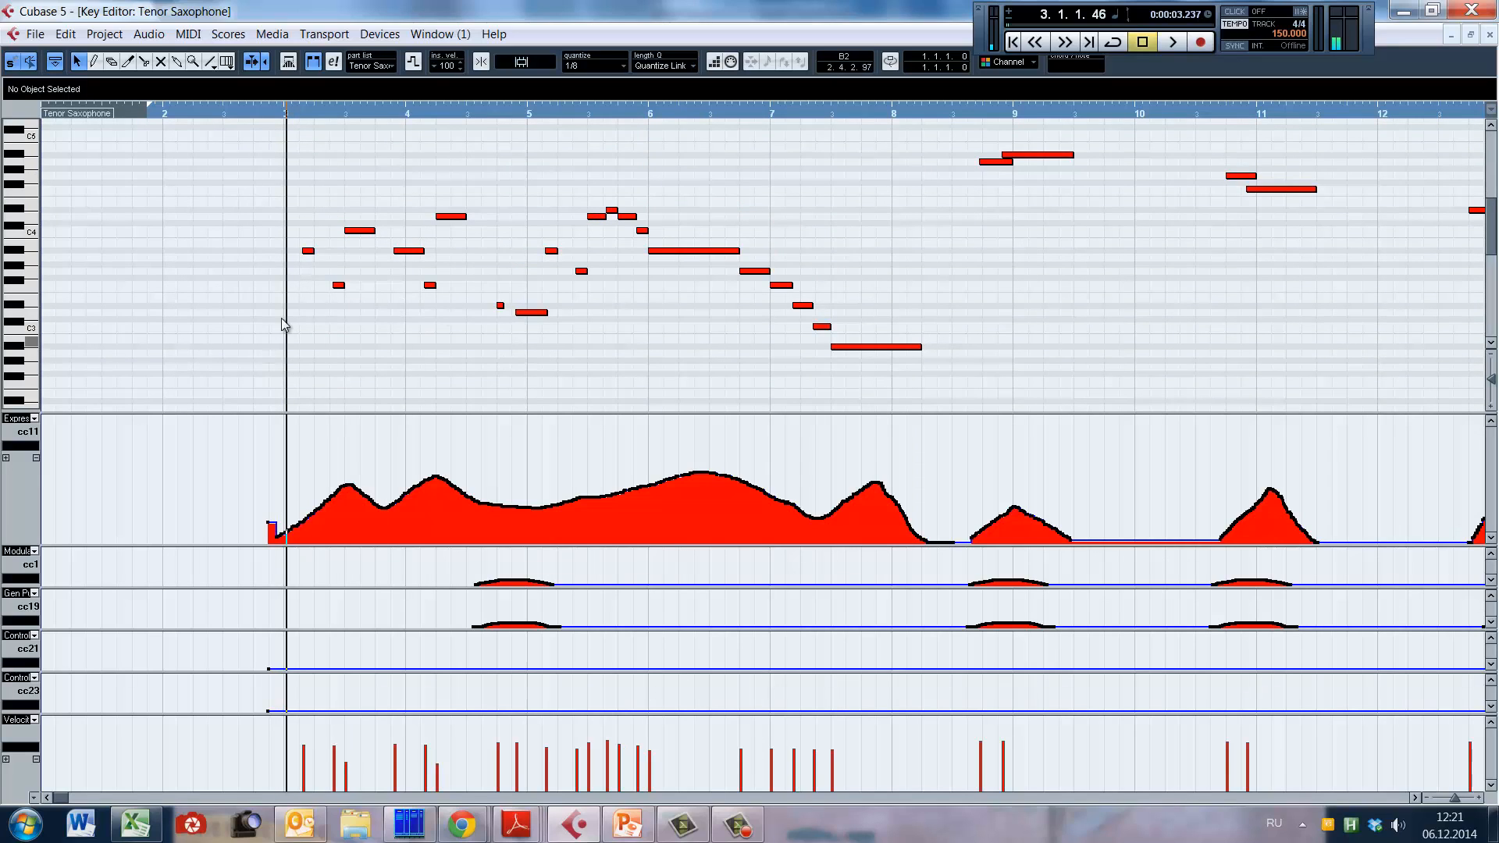
Step: Play the opening tenor sax phrase from early bar 2 to bar 8
left_click(180, 307)
key("space")
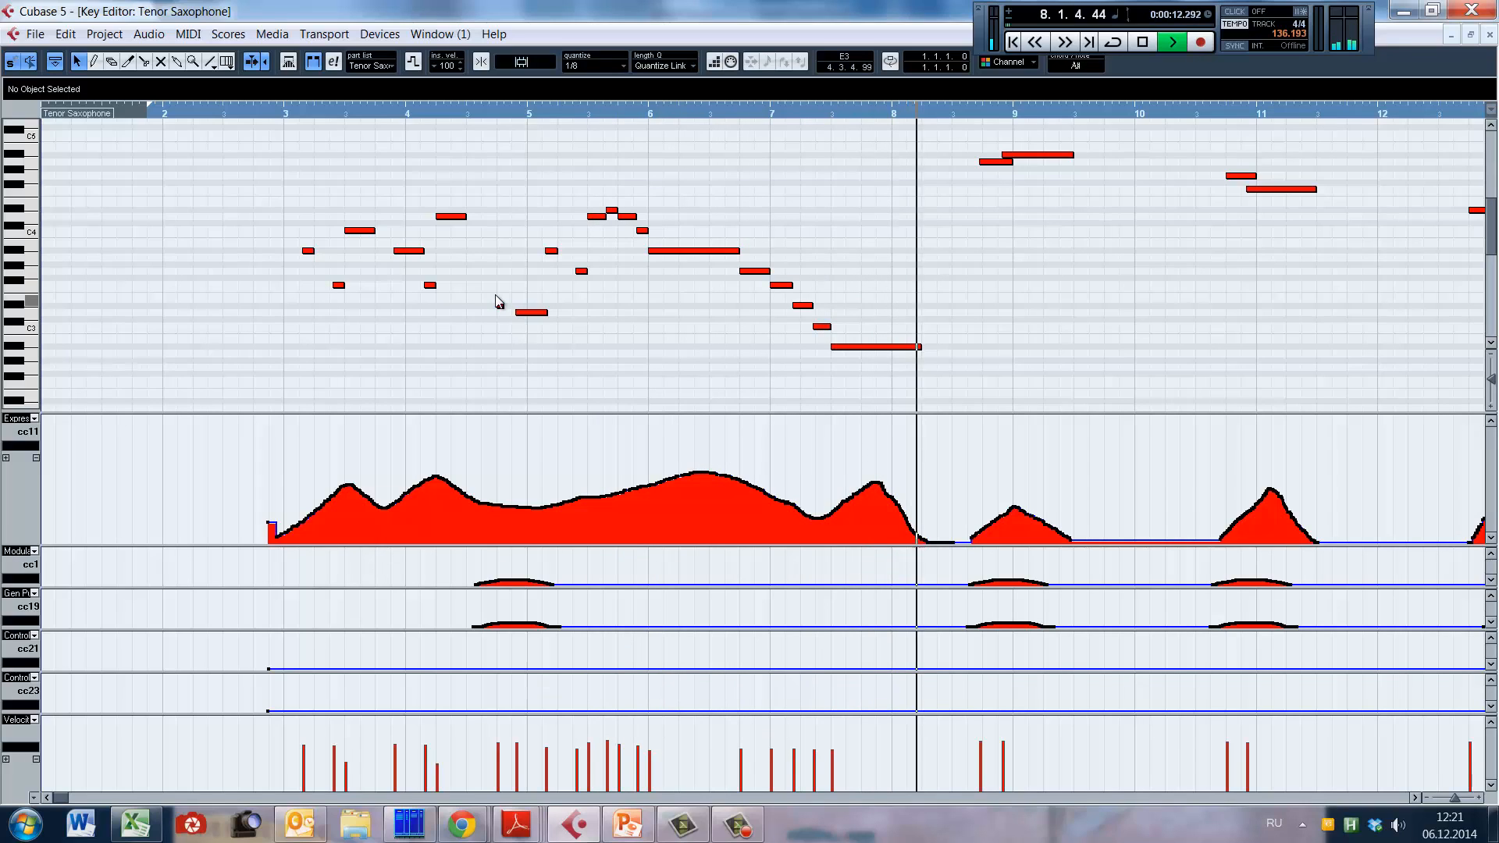
key("space")
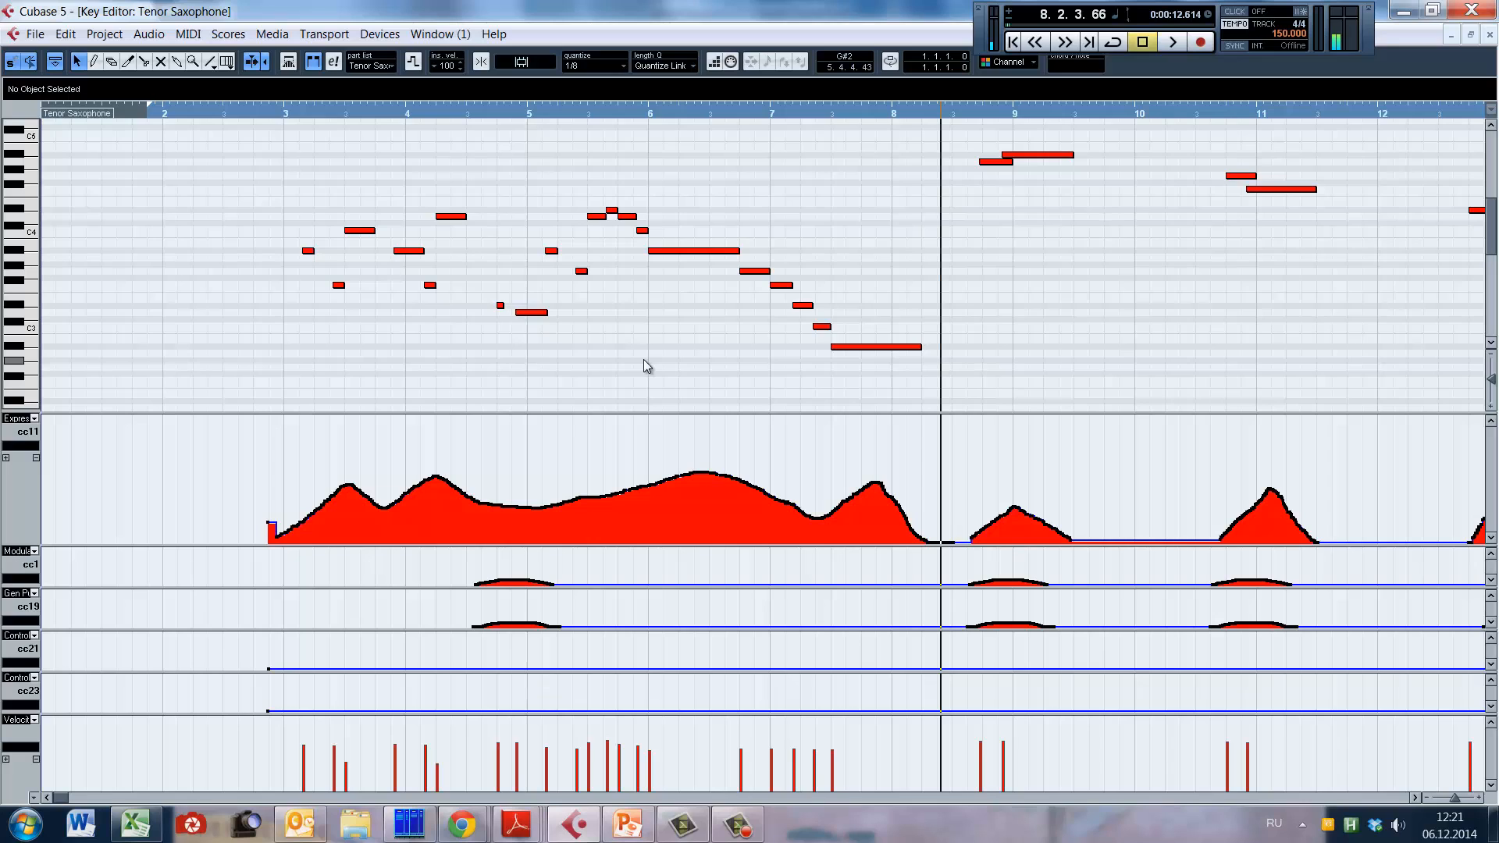
Step: Play the tenor sax notes from late bar 8 to bar 14, following their expression and modulation curves
scroll(967, 281, "up", 3)
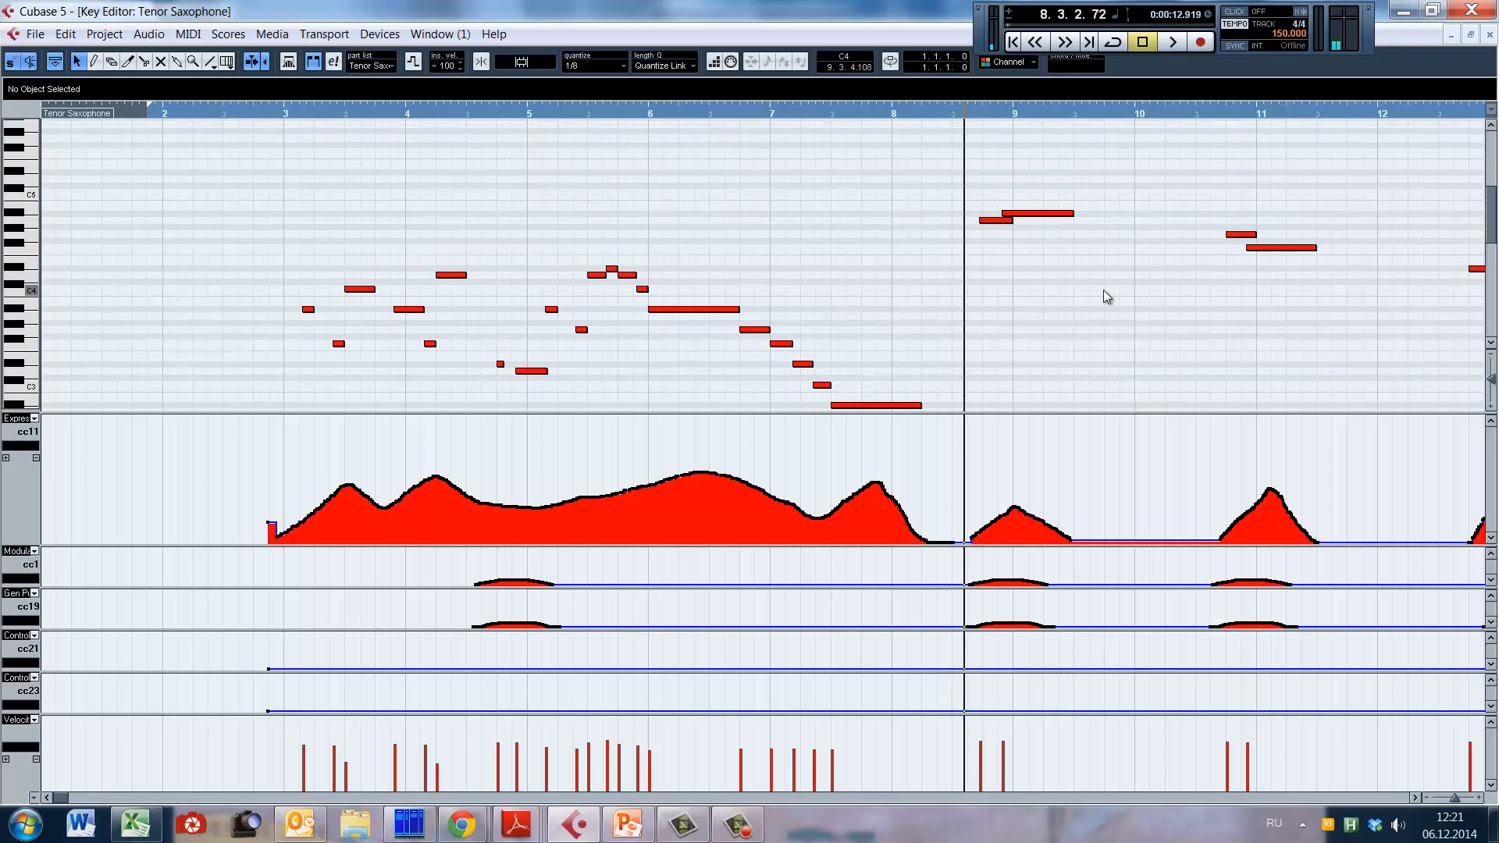
scroll(928, 249, "down", 3)
key("space")
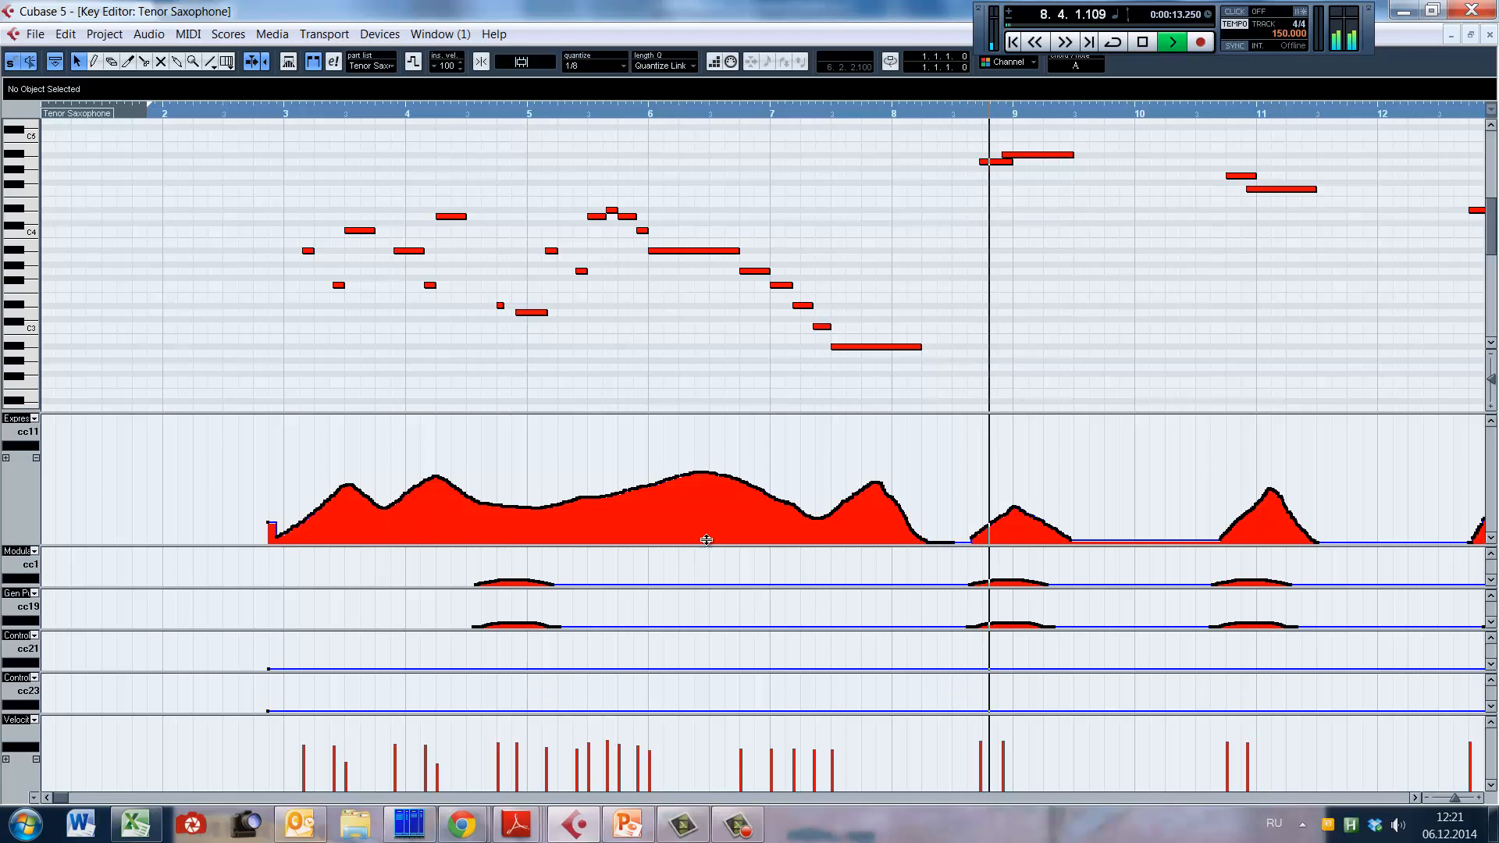
left_click_drag(60, 798, 66, 799)
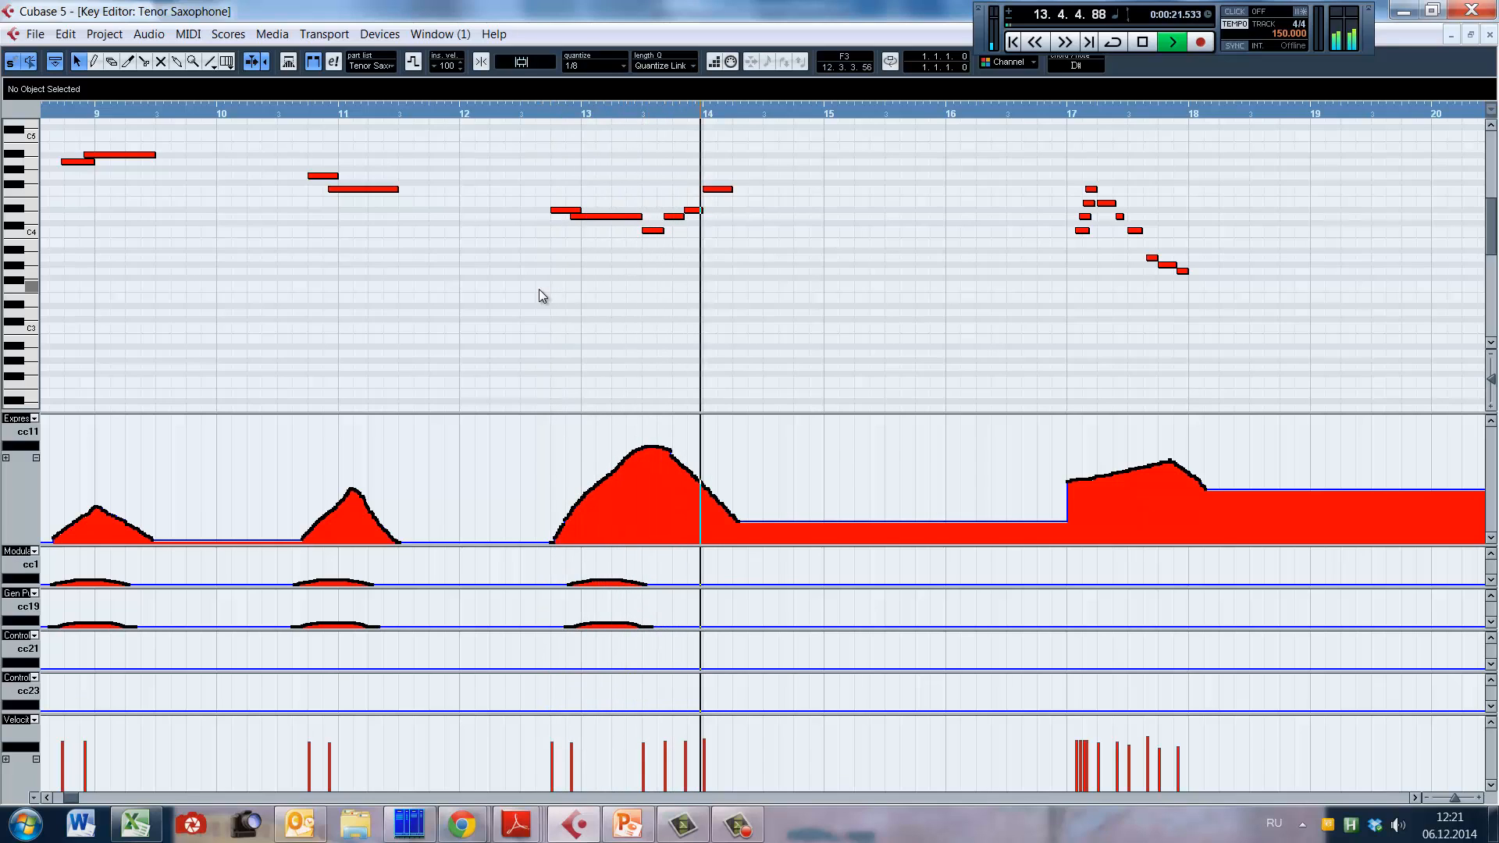
key("space")
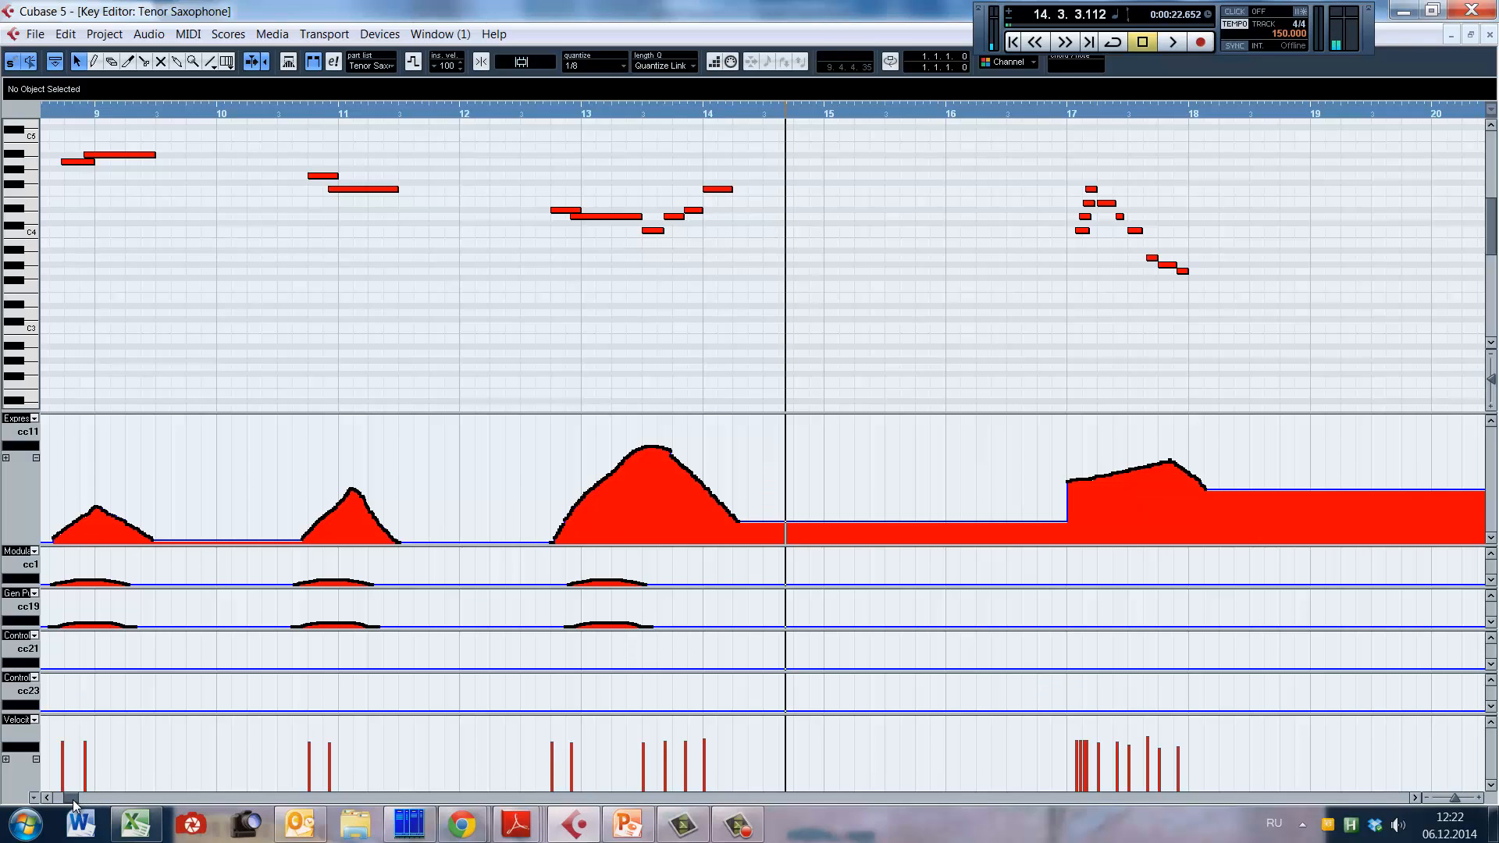
Step: Play the short tenor sax run in bar 17, starting from late bar 16 and stopping early in bar 18
left_click_drag(72, 800, 83, 775)
left_click(69, 307)
key("space")
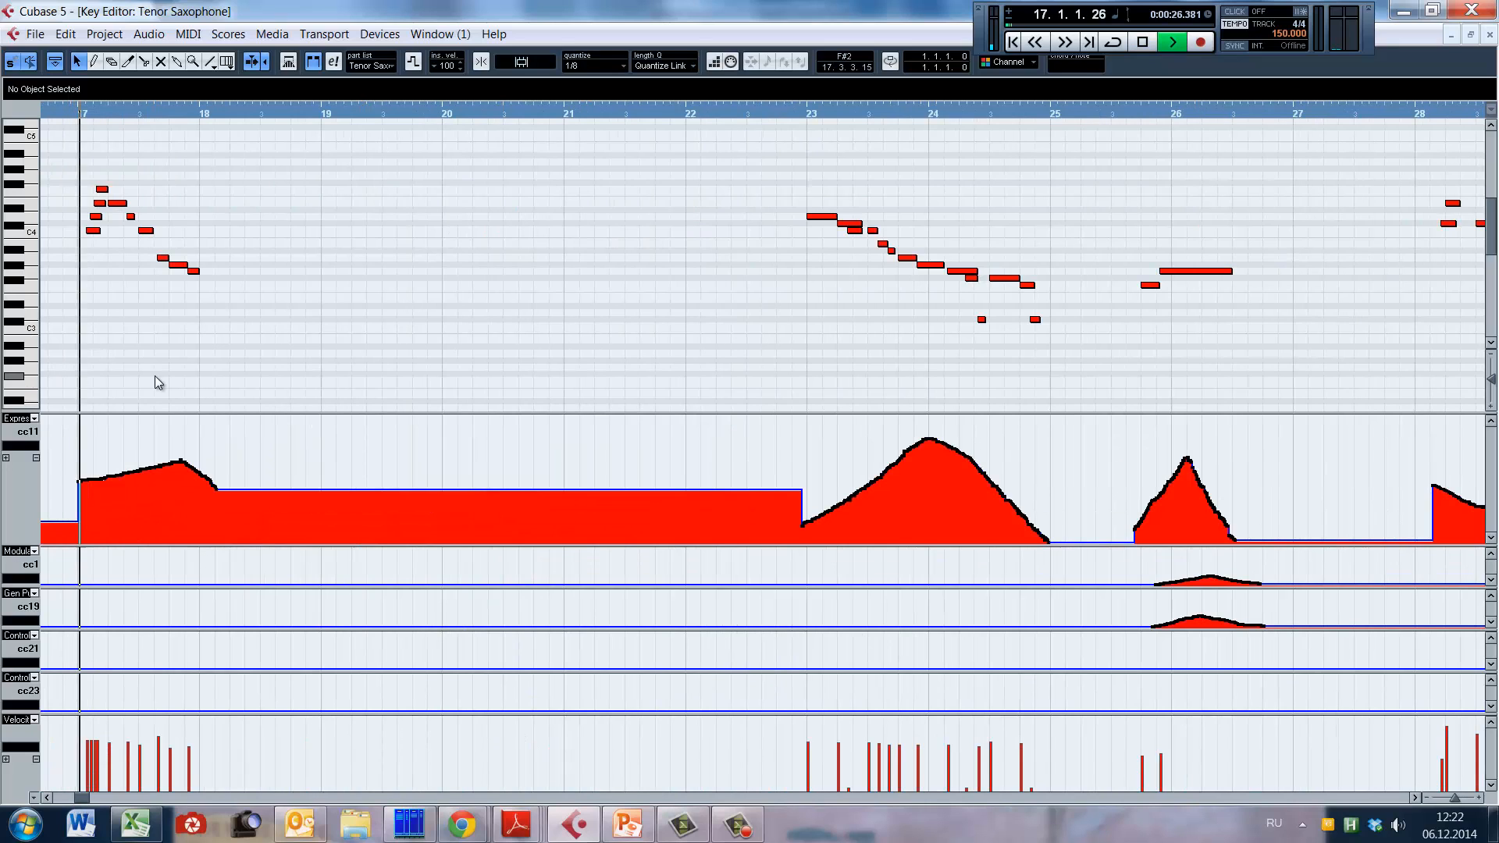
key("space")
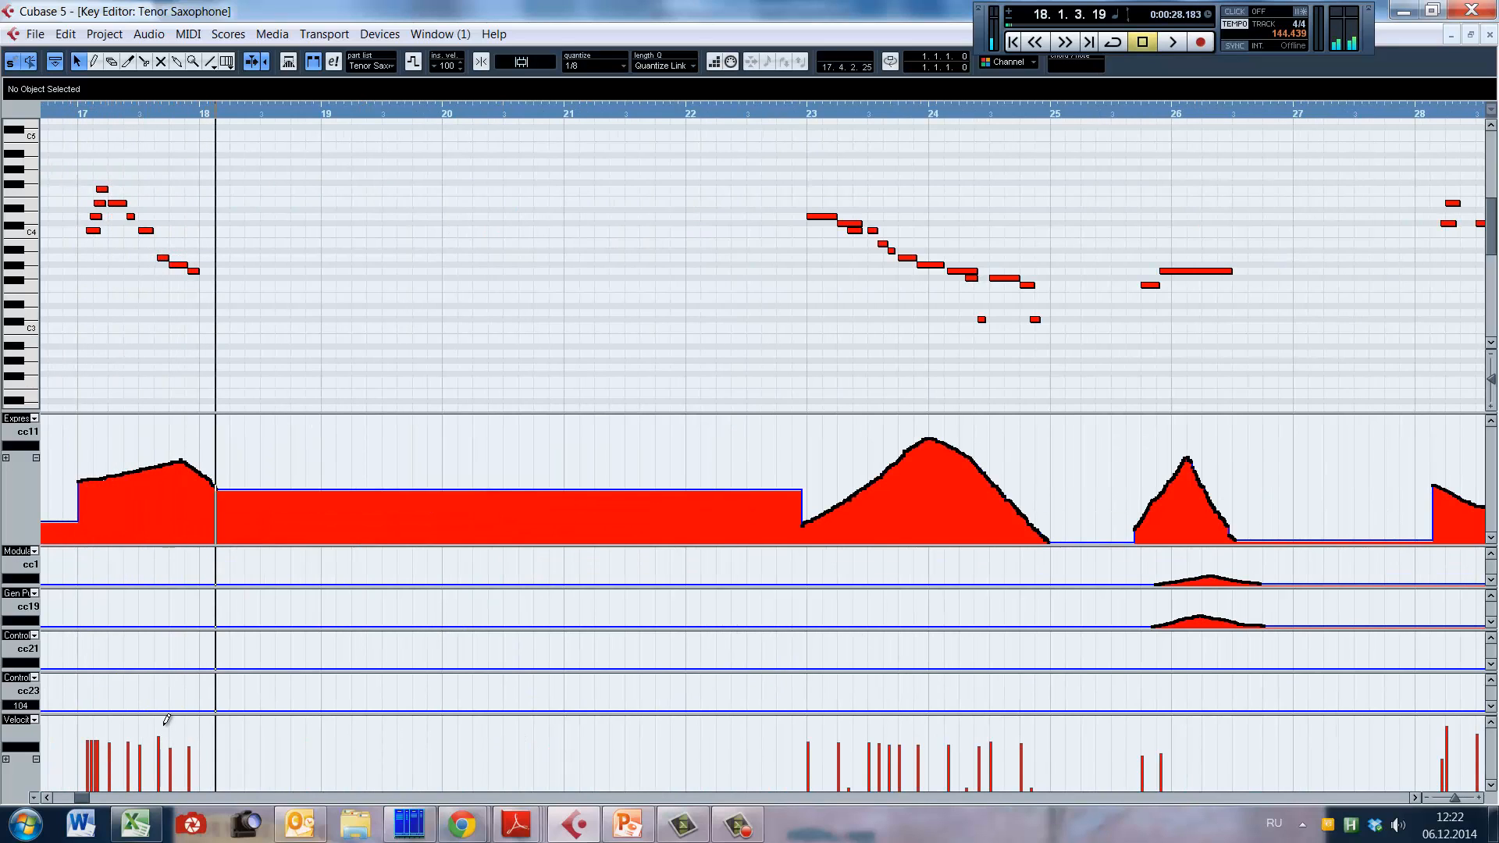
Step: Examine the descending tenor sax phrase in bars 23 and 24 up close, and play it from late bar 22 to bar 25
left_click(47, 798)
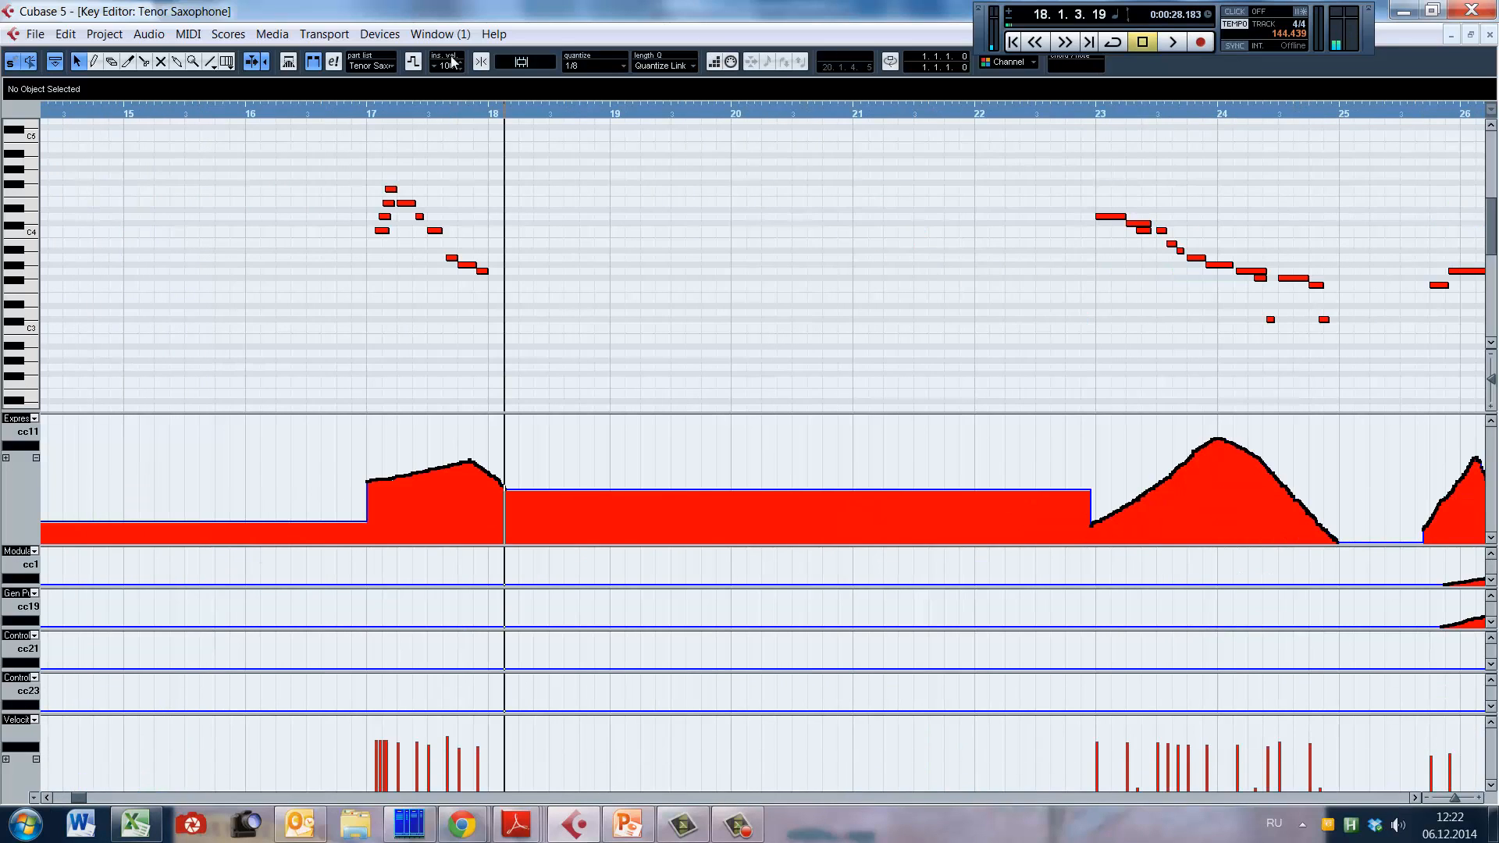
left_click(1056, 315)
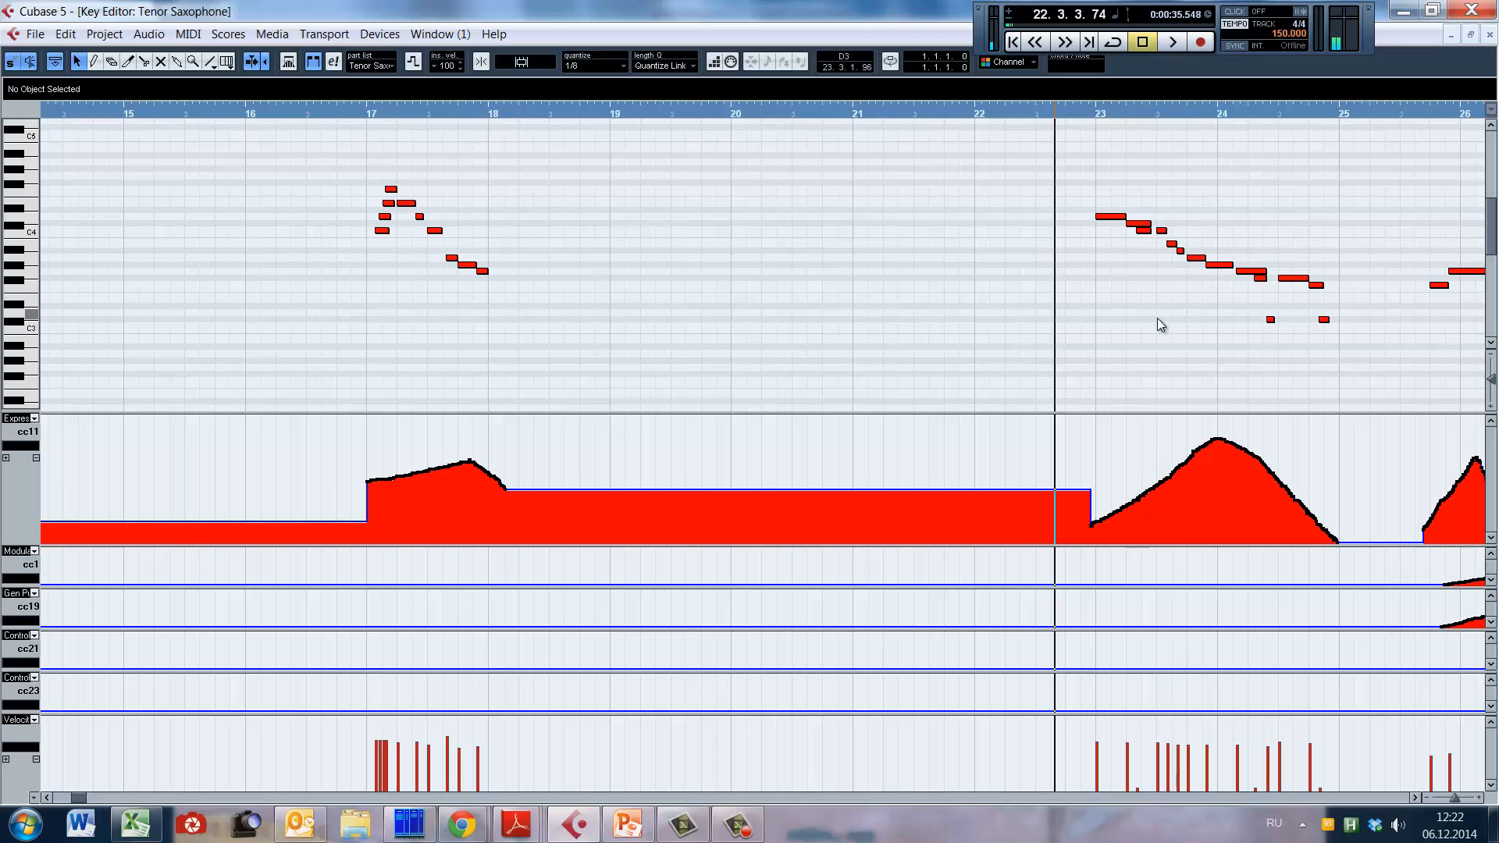
key("h")
key("h")
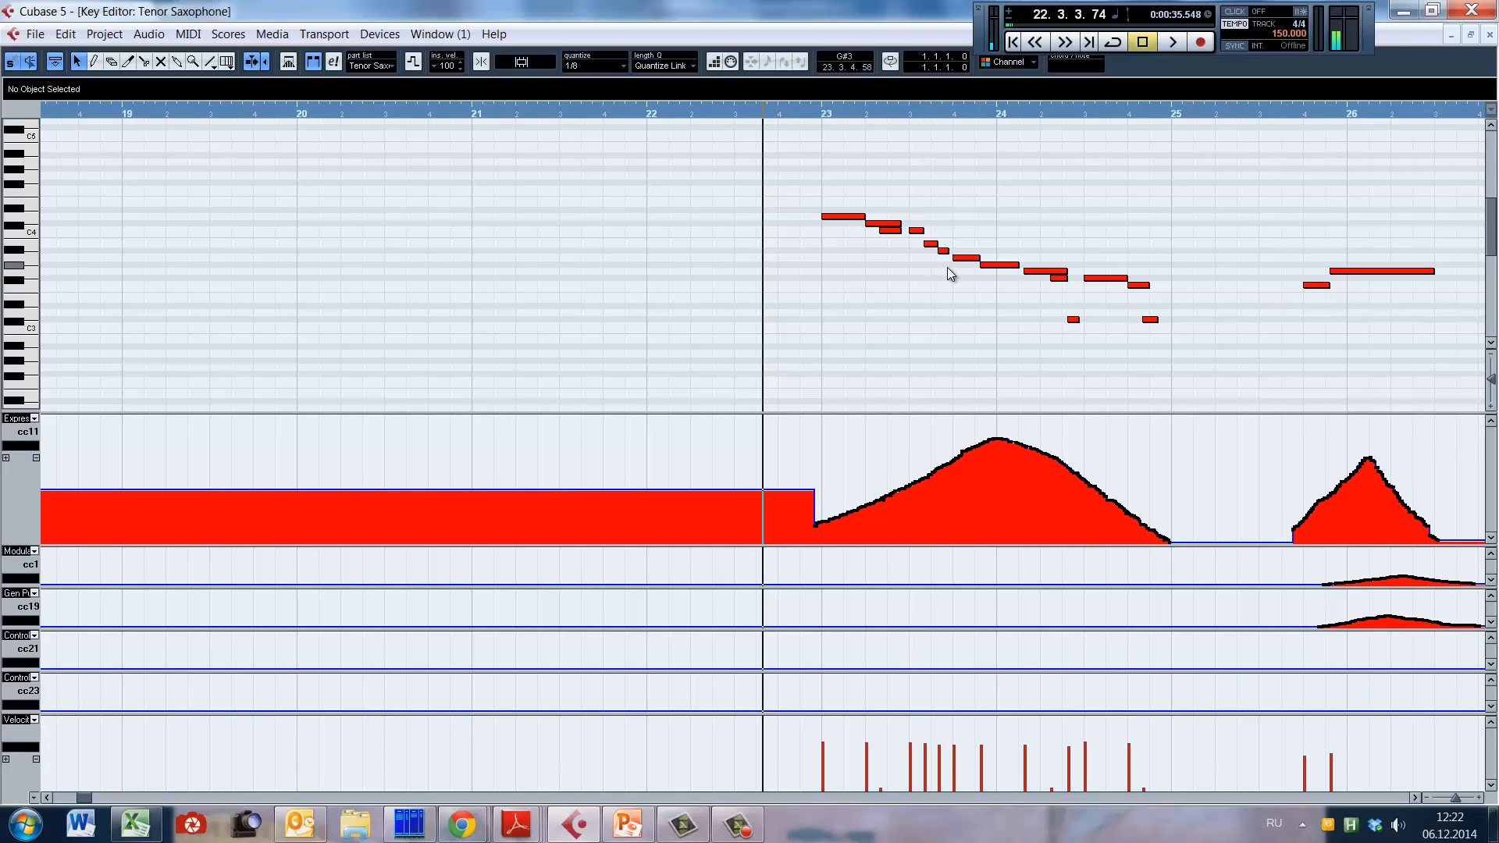
left_click(791, 297)
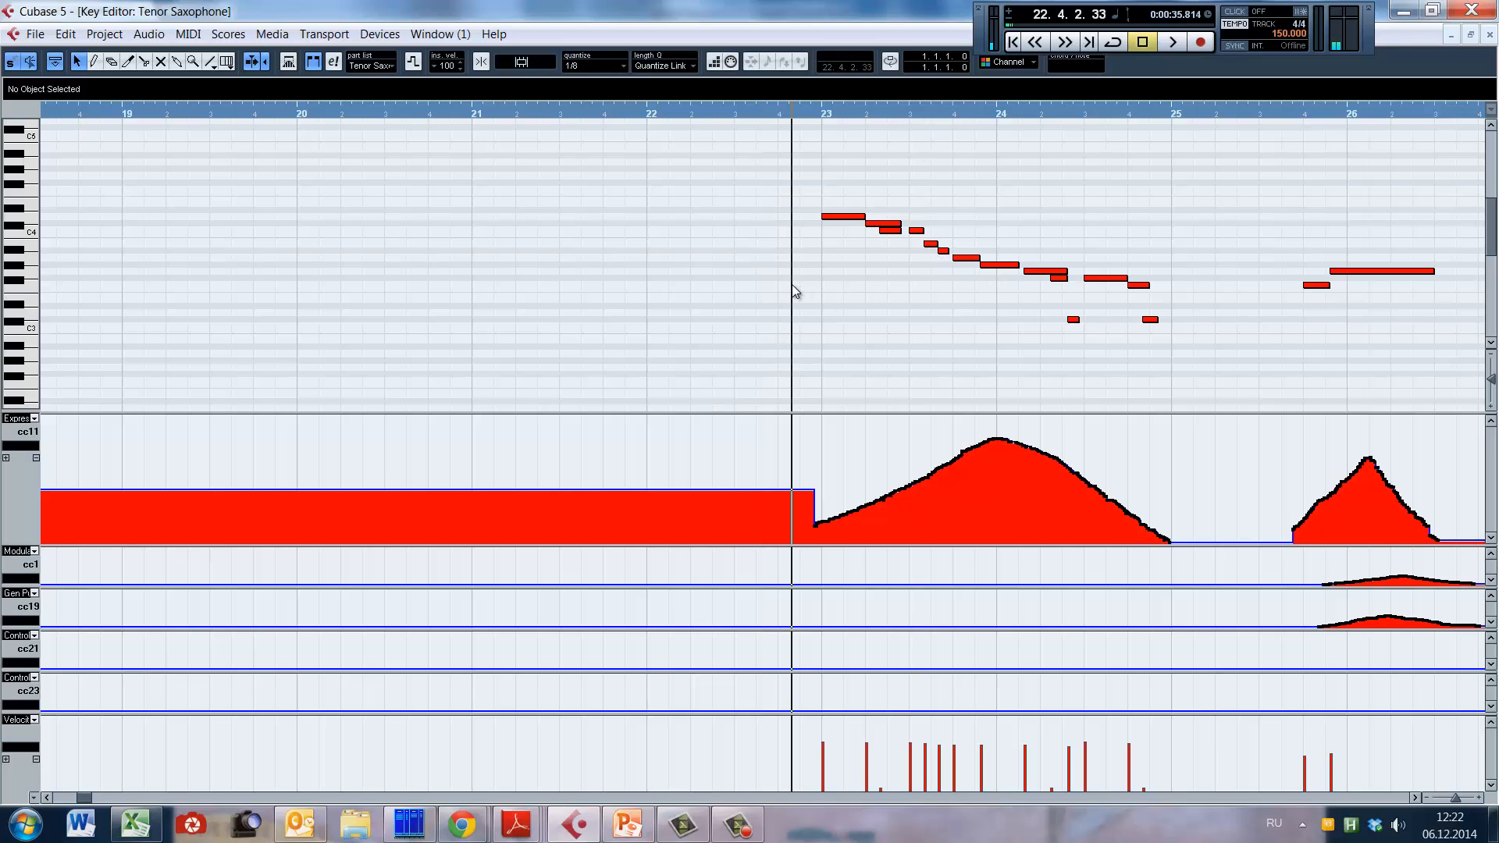
key("space")
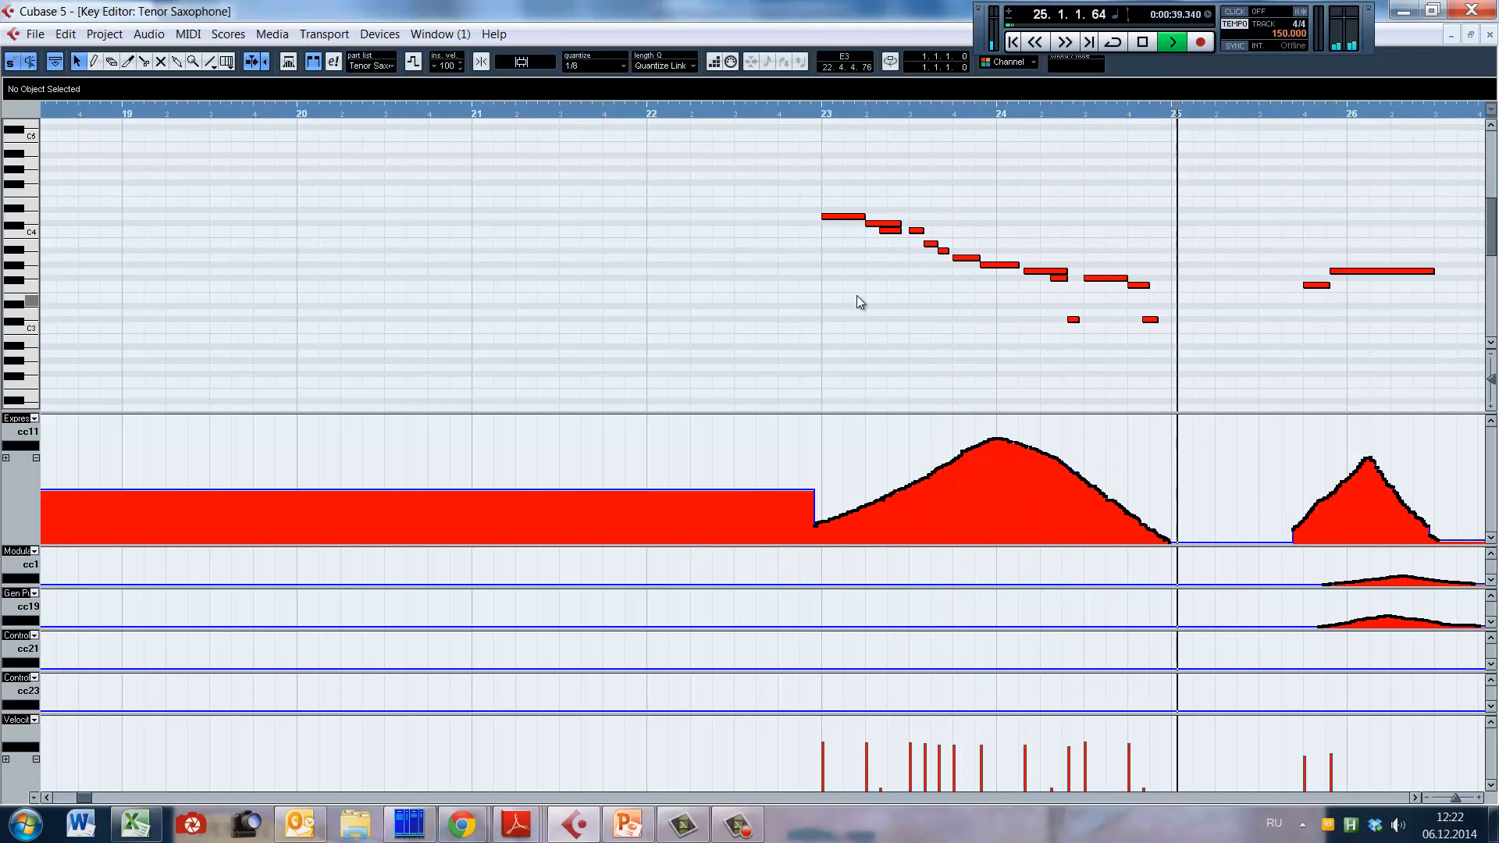
key("space")
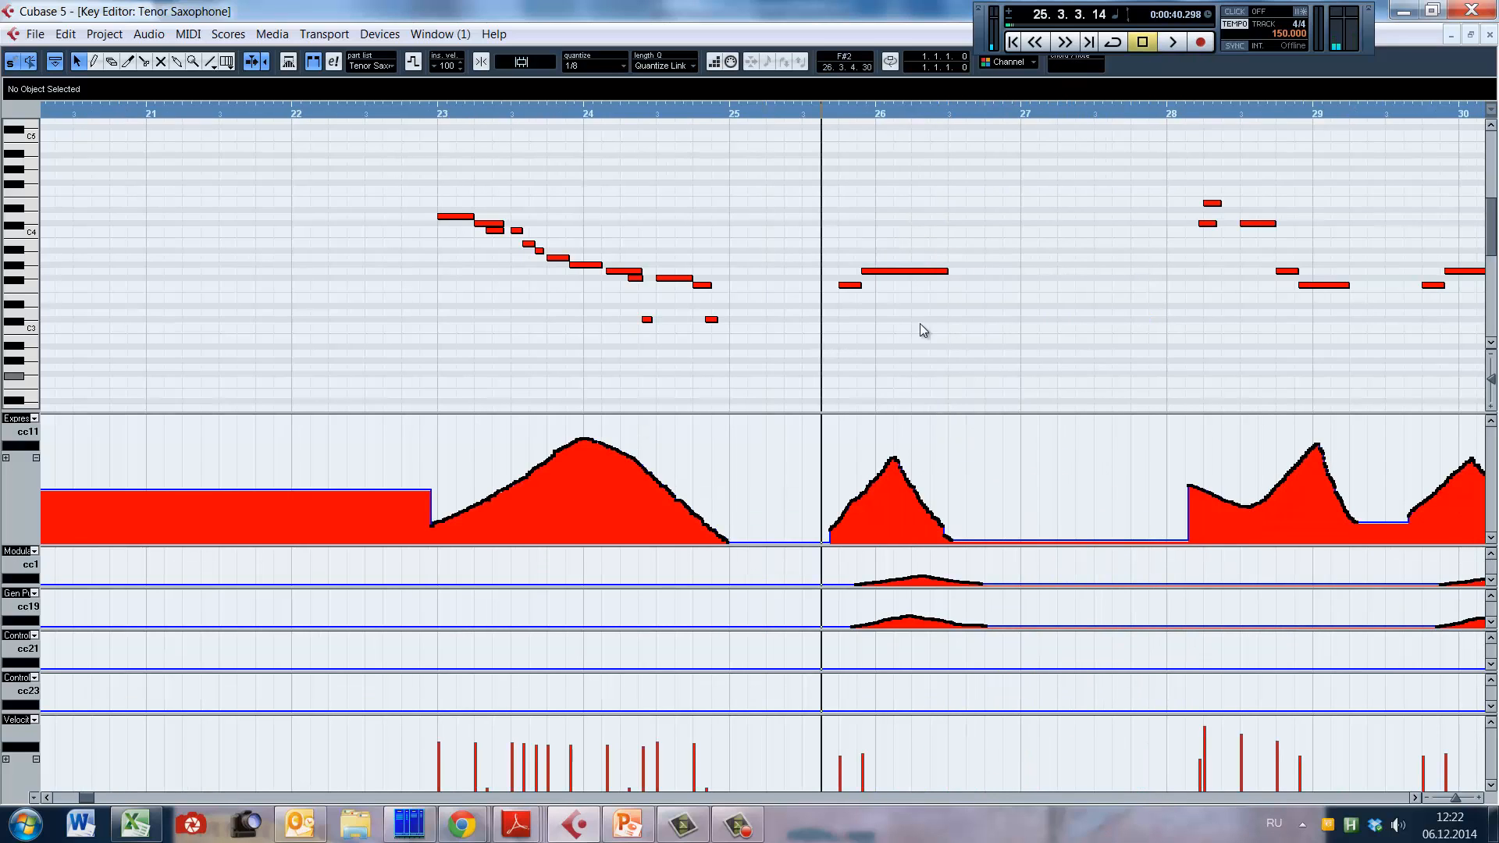
Step: Play the tenor sax line from bar 25 to the start of bar 41, reactivating Auto-Scroll so the view follows playback
key("space")
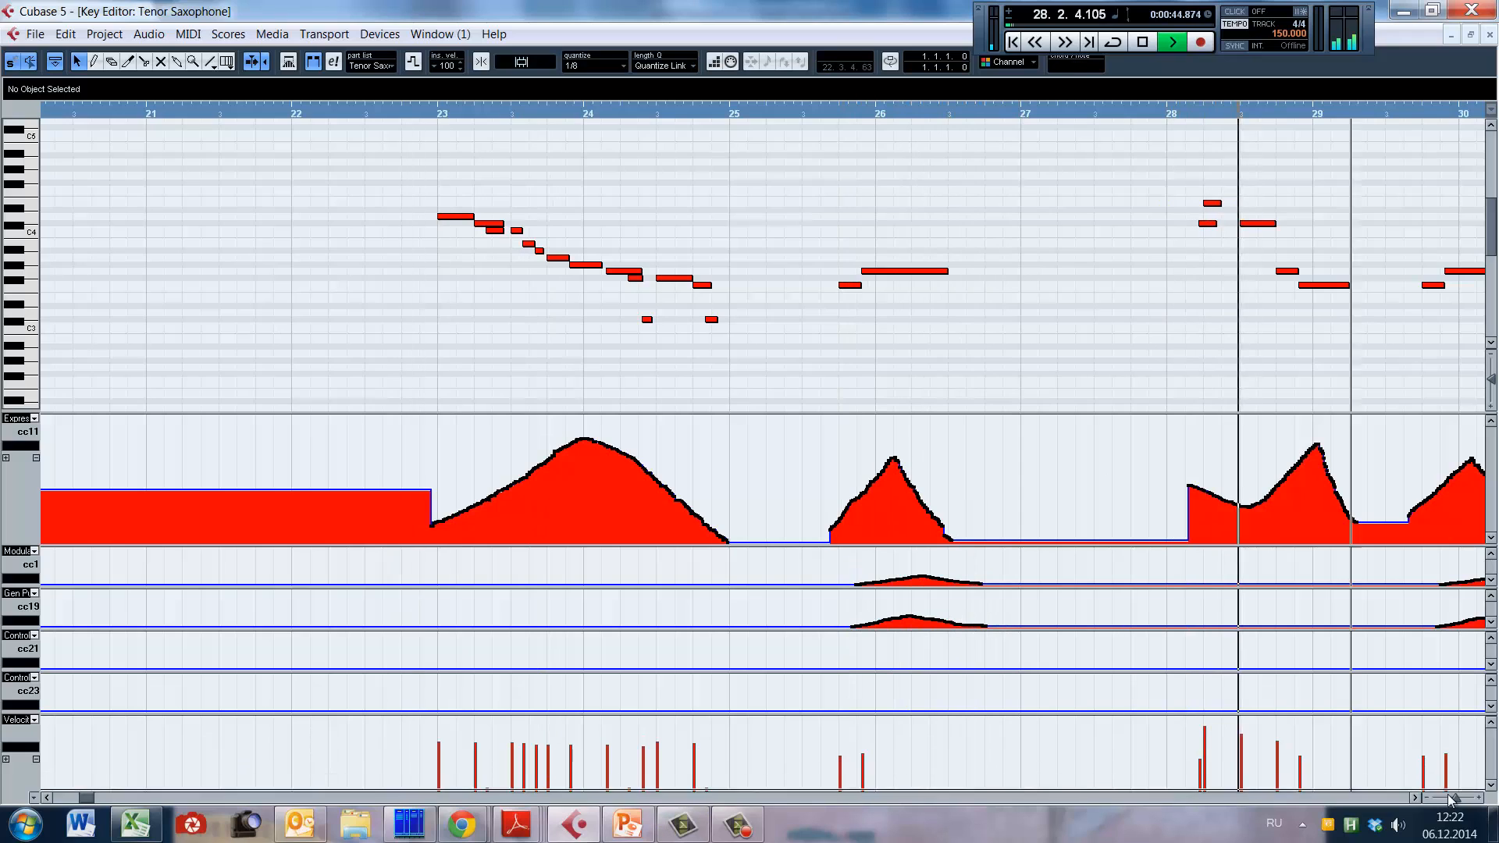
left_click_drag(87, 798, 103, 798)
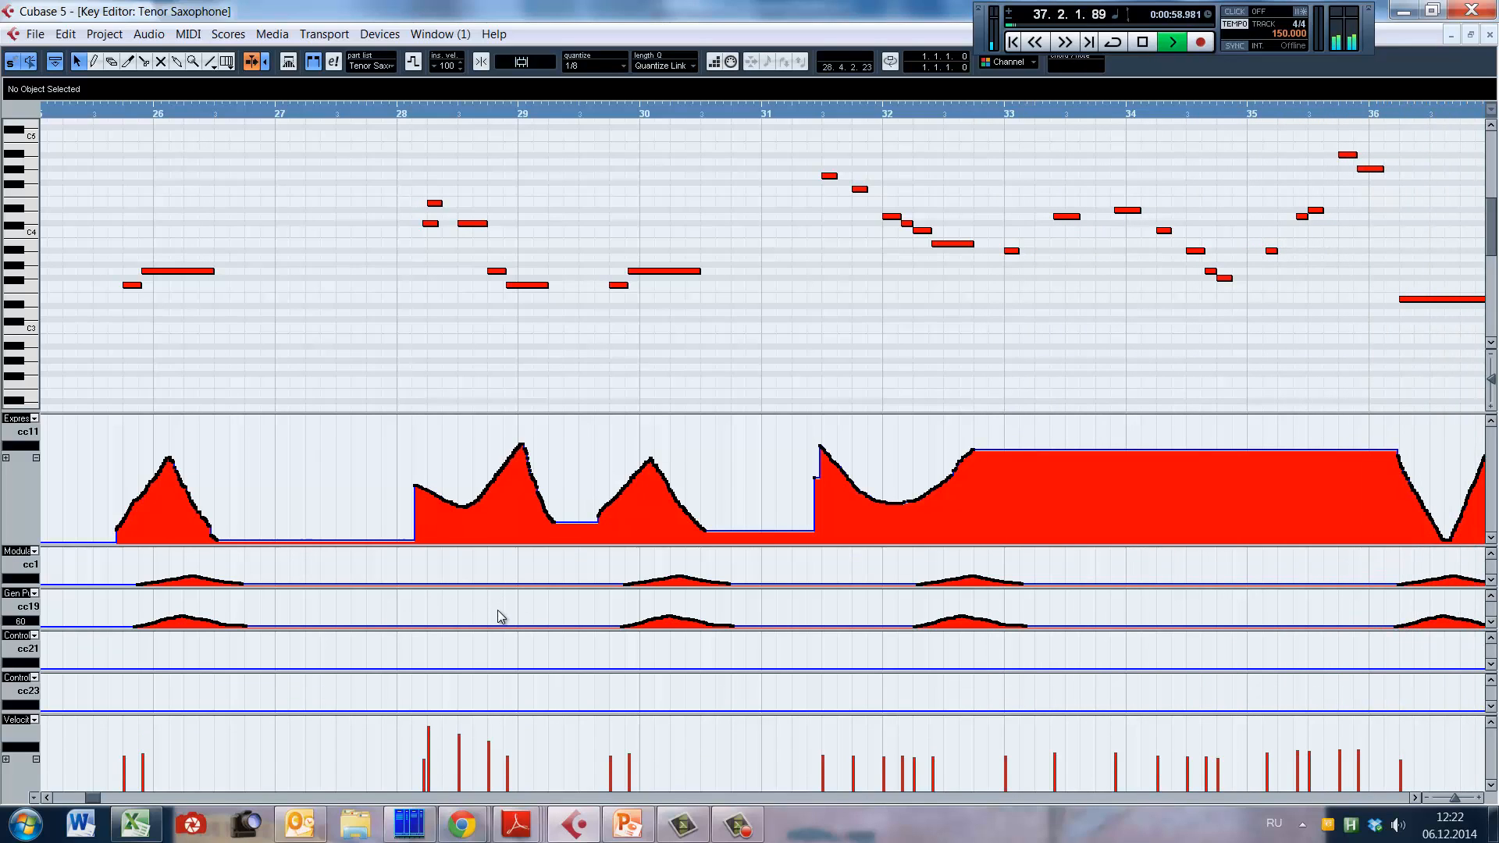
left_click(251, 62)
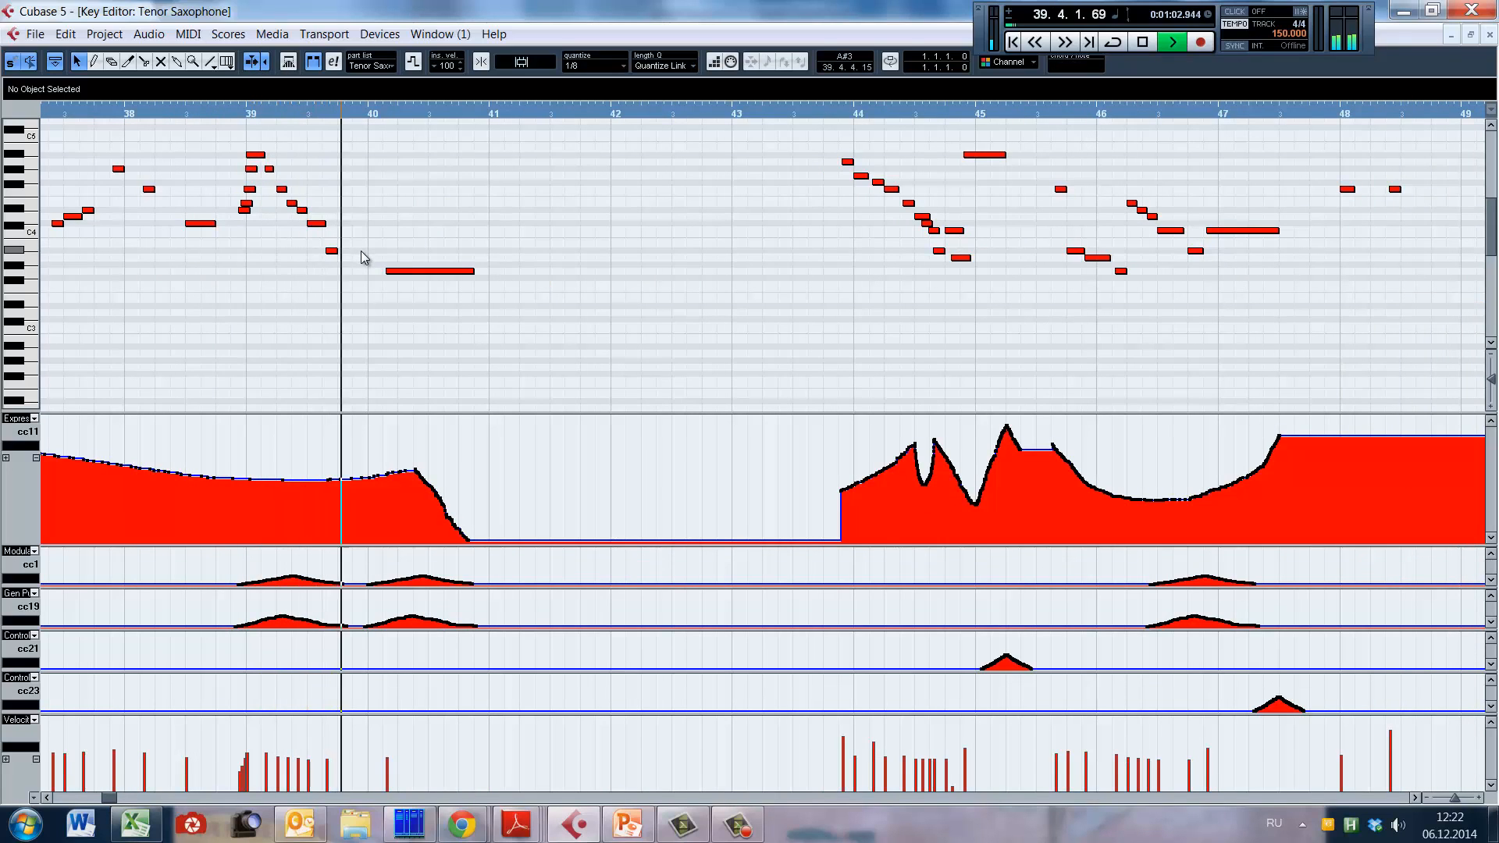
key("space")
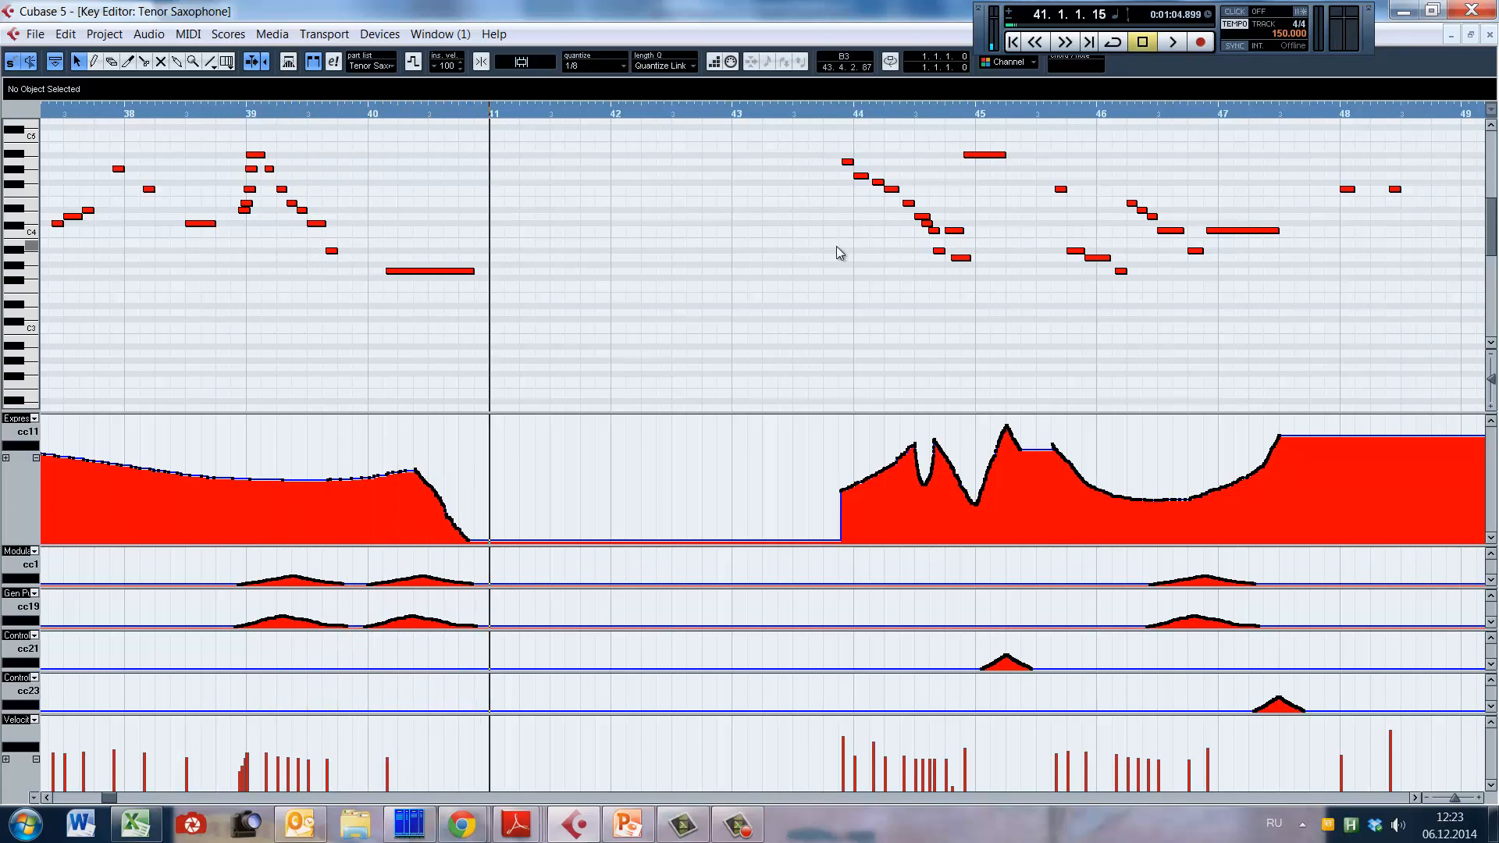
Step: Play the descending tenor sax run in bar 44, starting from late bar 43 and stopping in bar 45
scroll(846, 313, "up", 3)
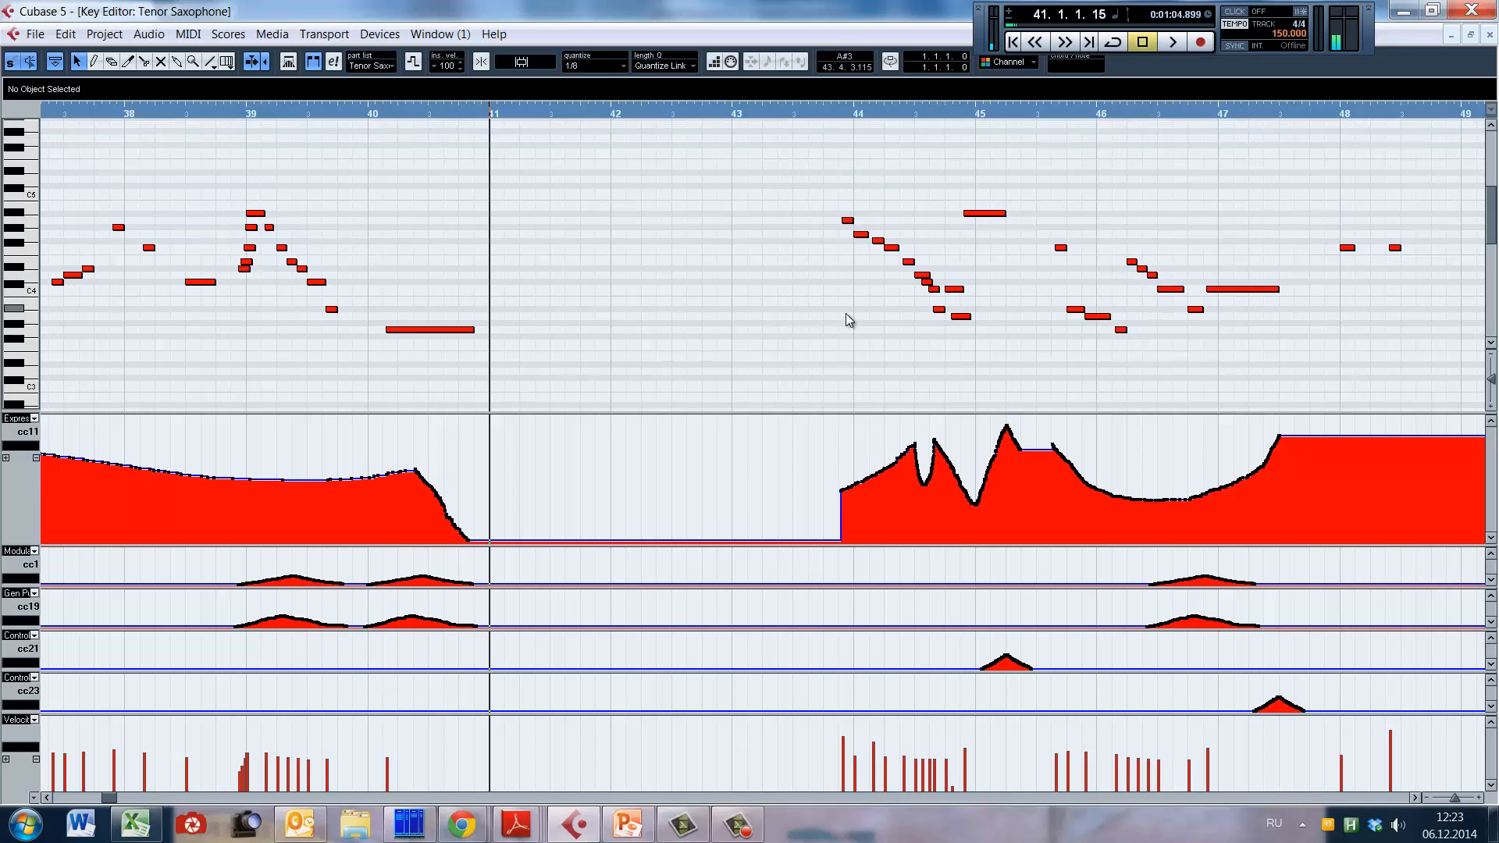
left_click(825, 320)
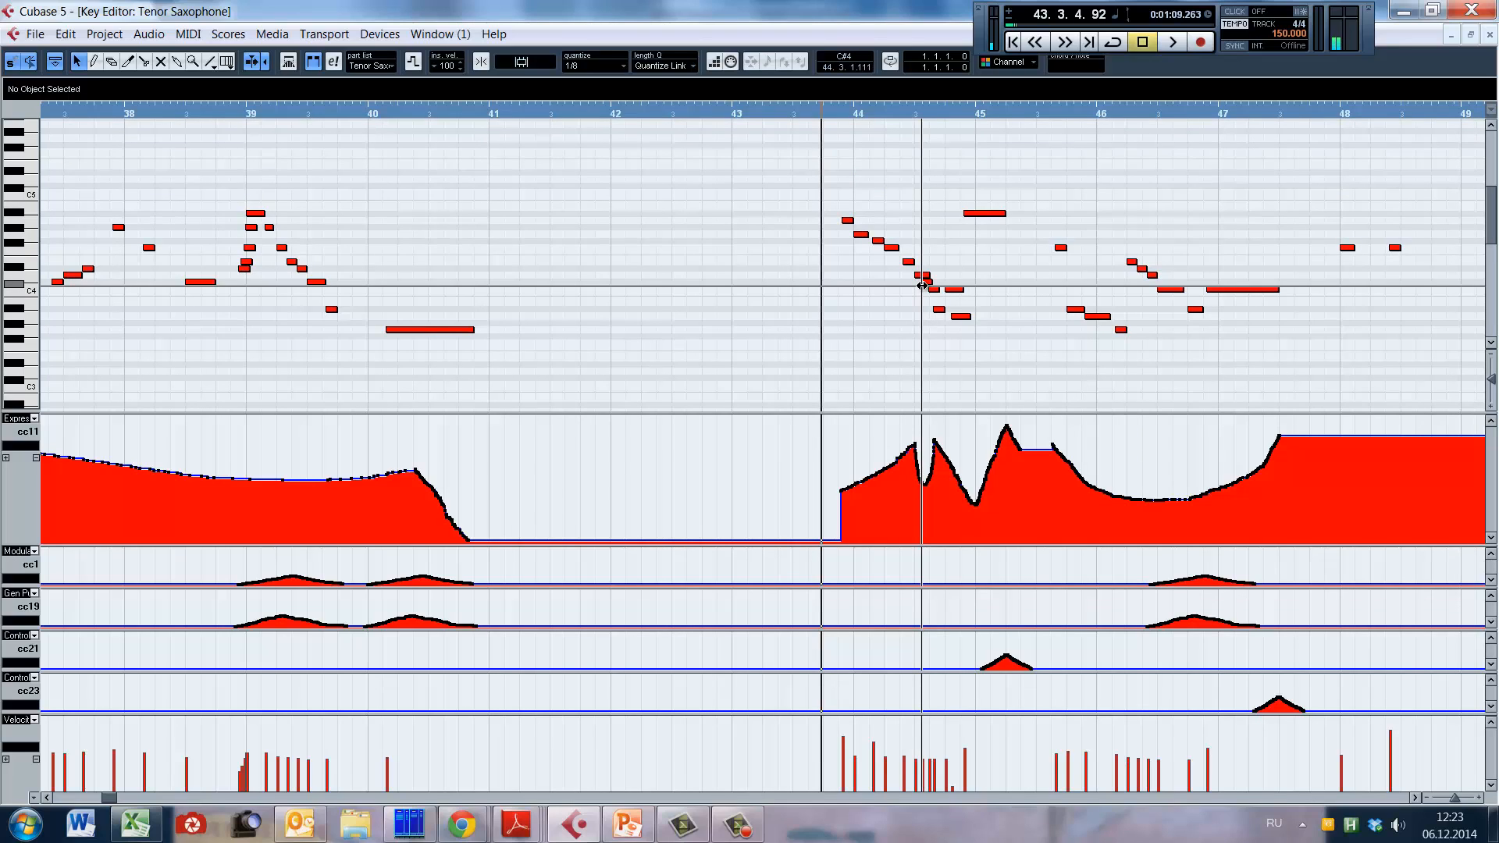
key("space")
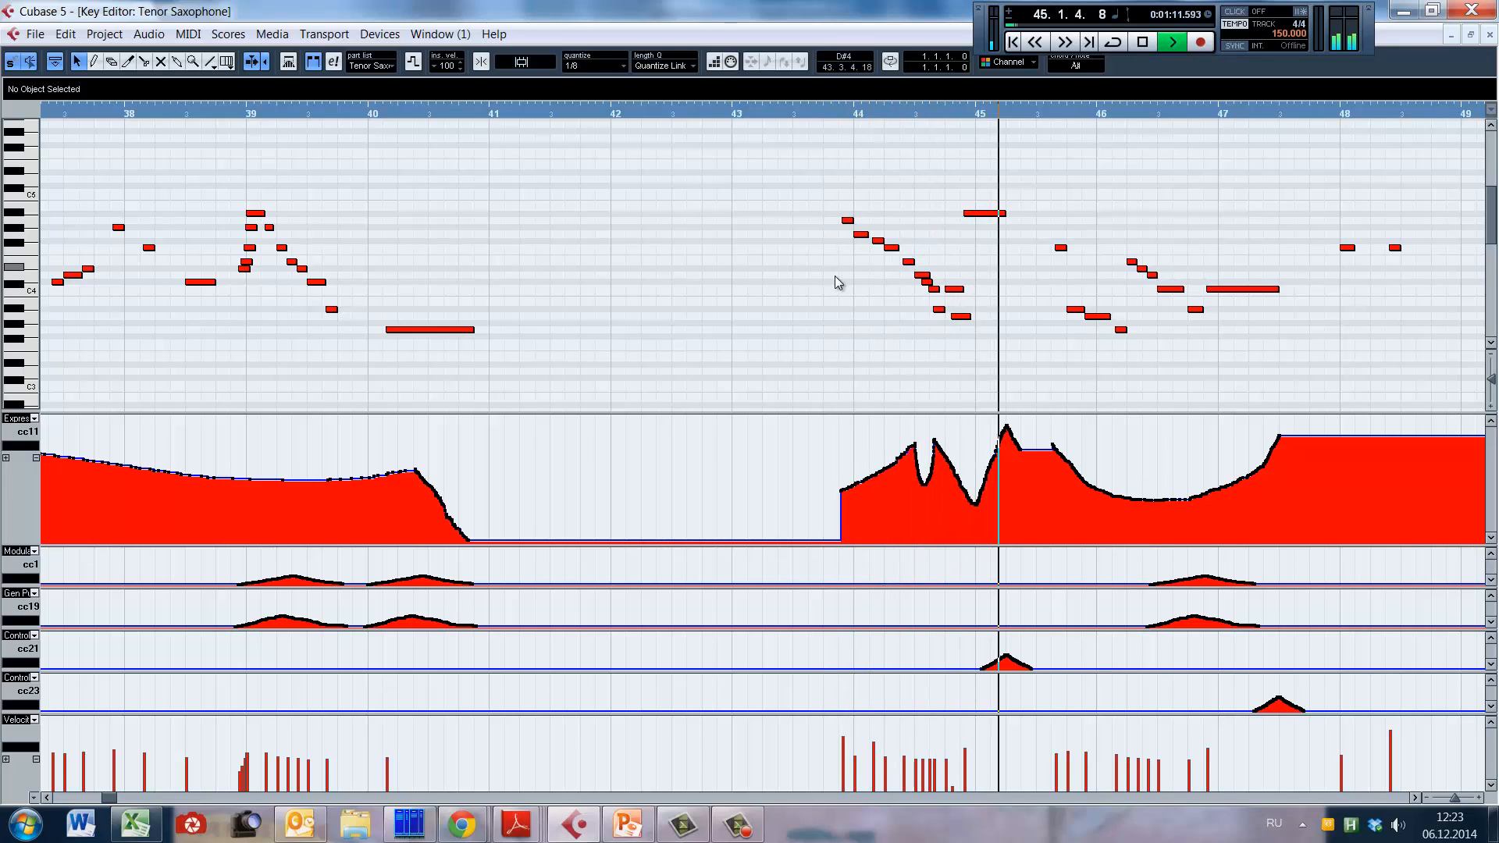
key("space")
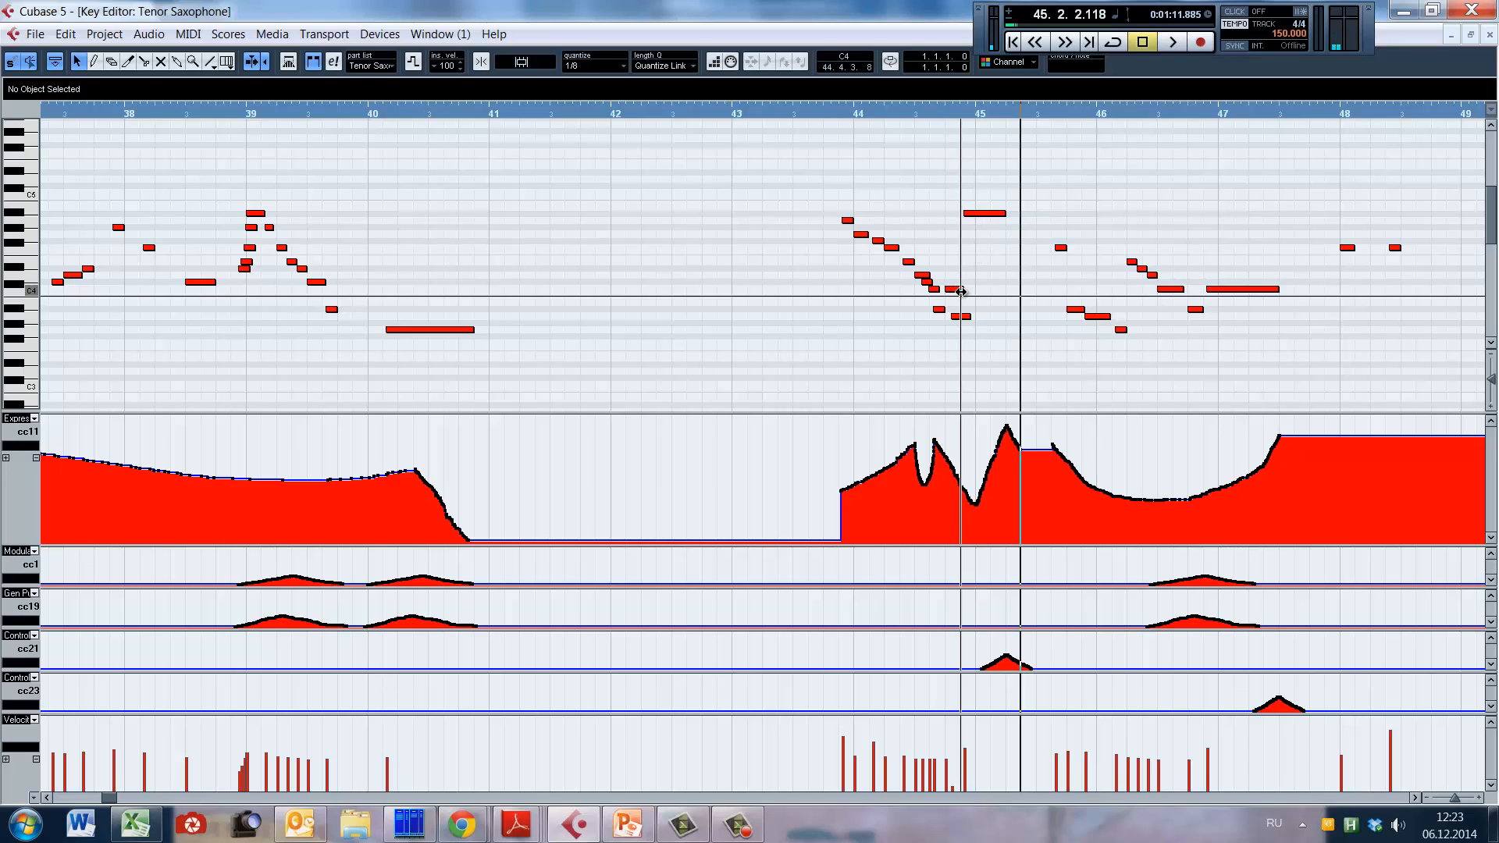
Step: Select the short C4 note late in bar 44 and replay the run from late bar 43 into bar 45
left_click(961, 292)
left_click(834, 291)
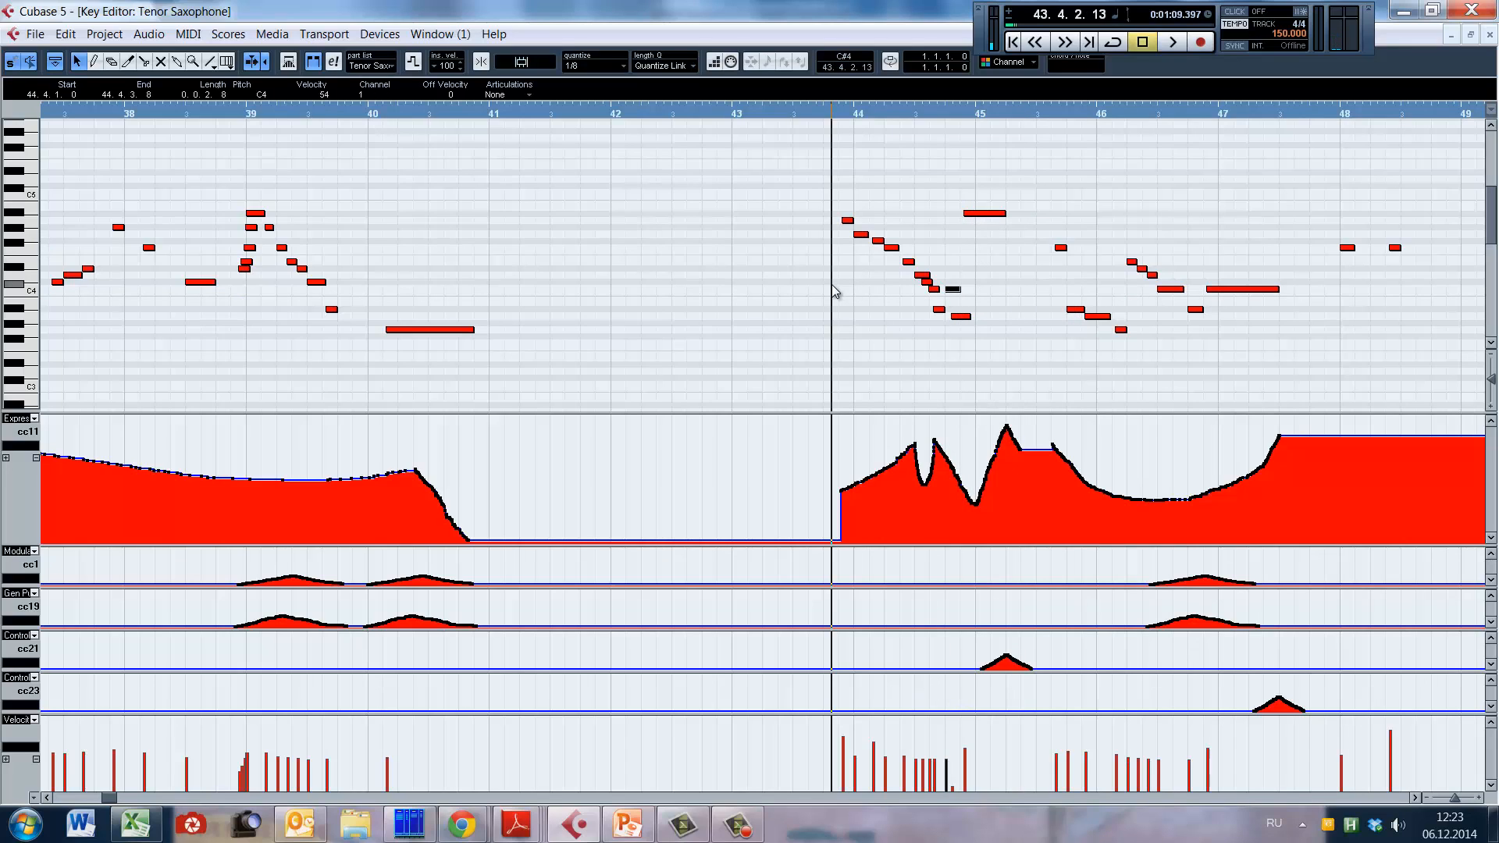
key("space")
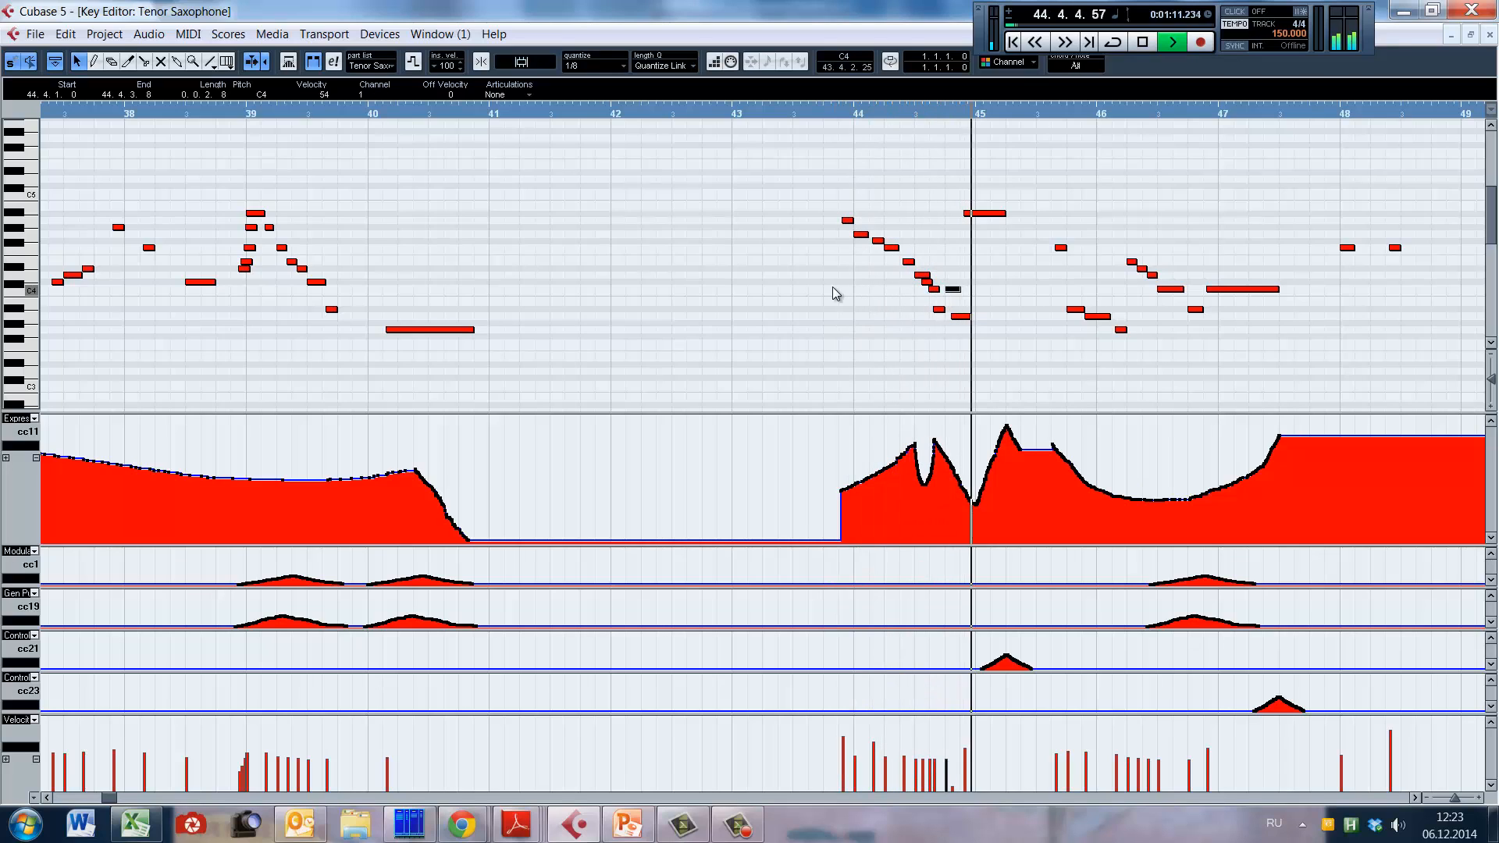
key("space")
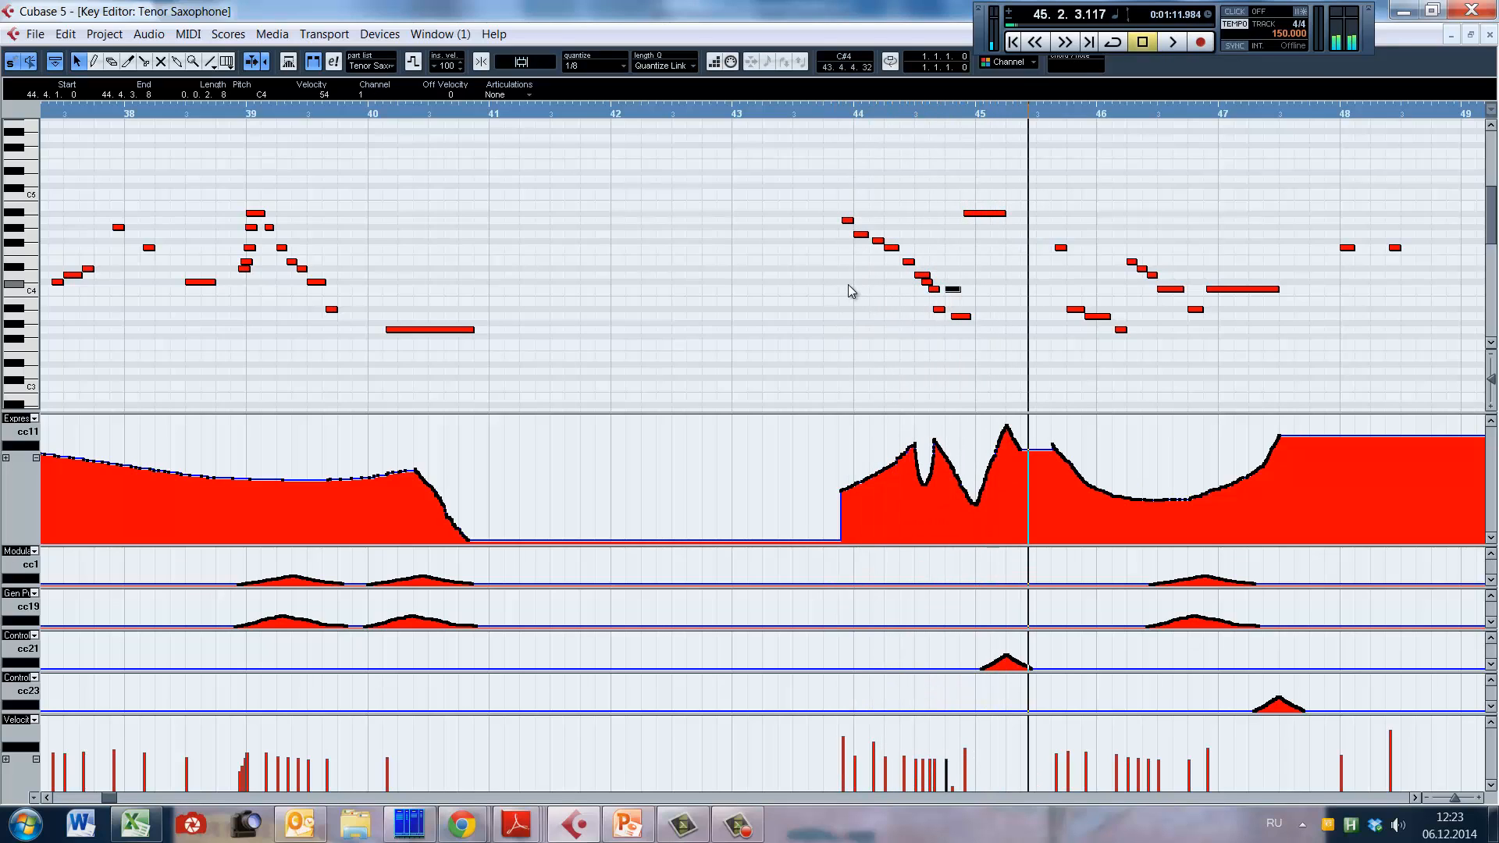
Step: Select the short A#3 note in bar 44 and play the phrase from late bar 43 to the start of bar 47
left_click(939, 310)
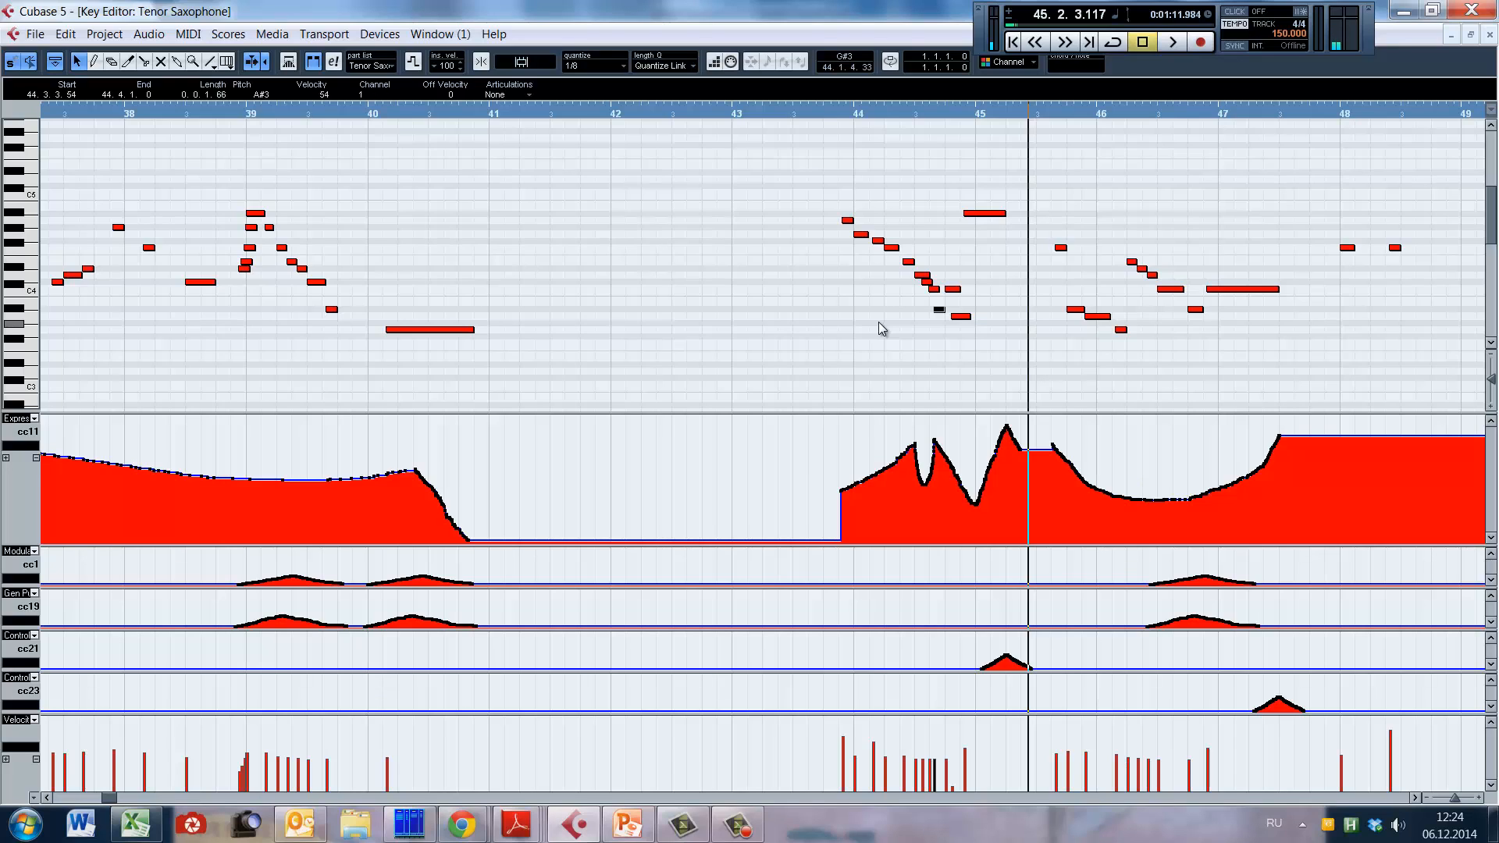
left_click(823, 110)
key("space")
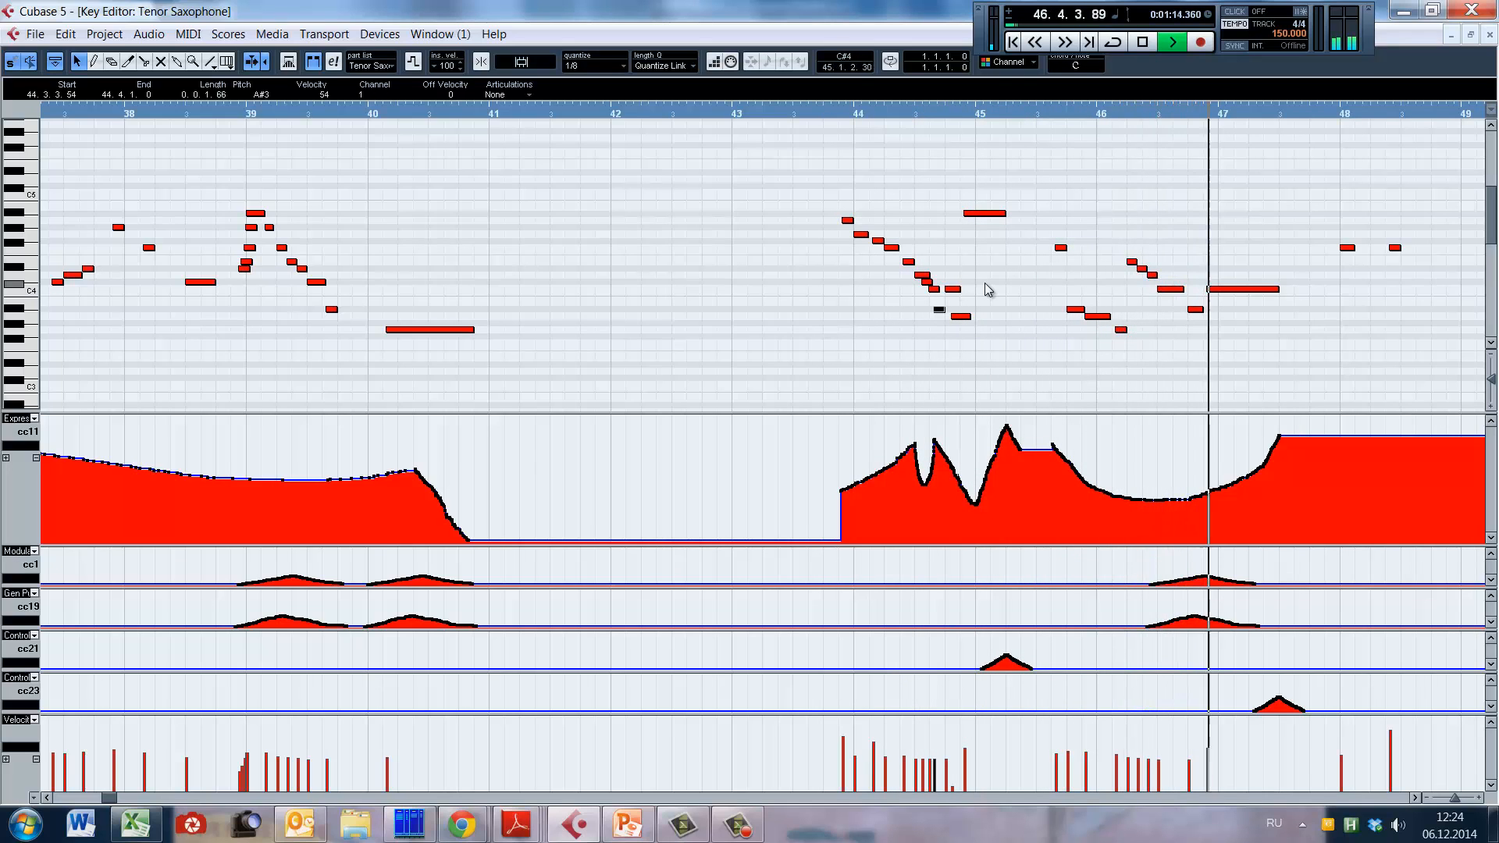
key("space")
Step: Play the tenor sax line from bar 45 through the long note in bar 47, following the cc23 curve
scroll(974, 278, "left", 1)
scroll(965, 283, "right", 6)
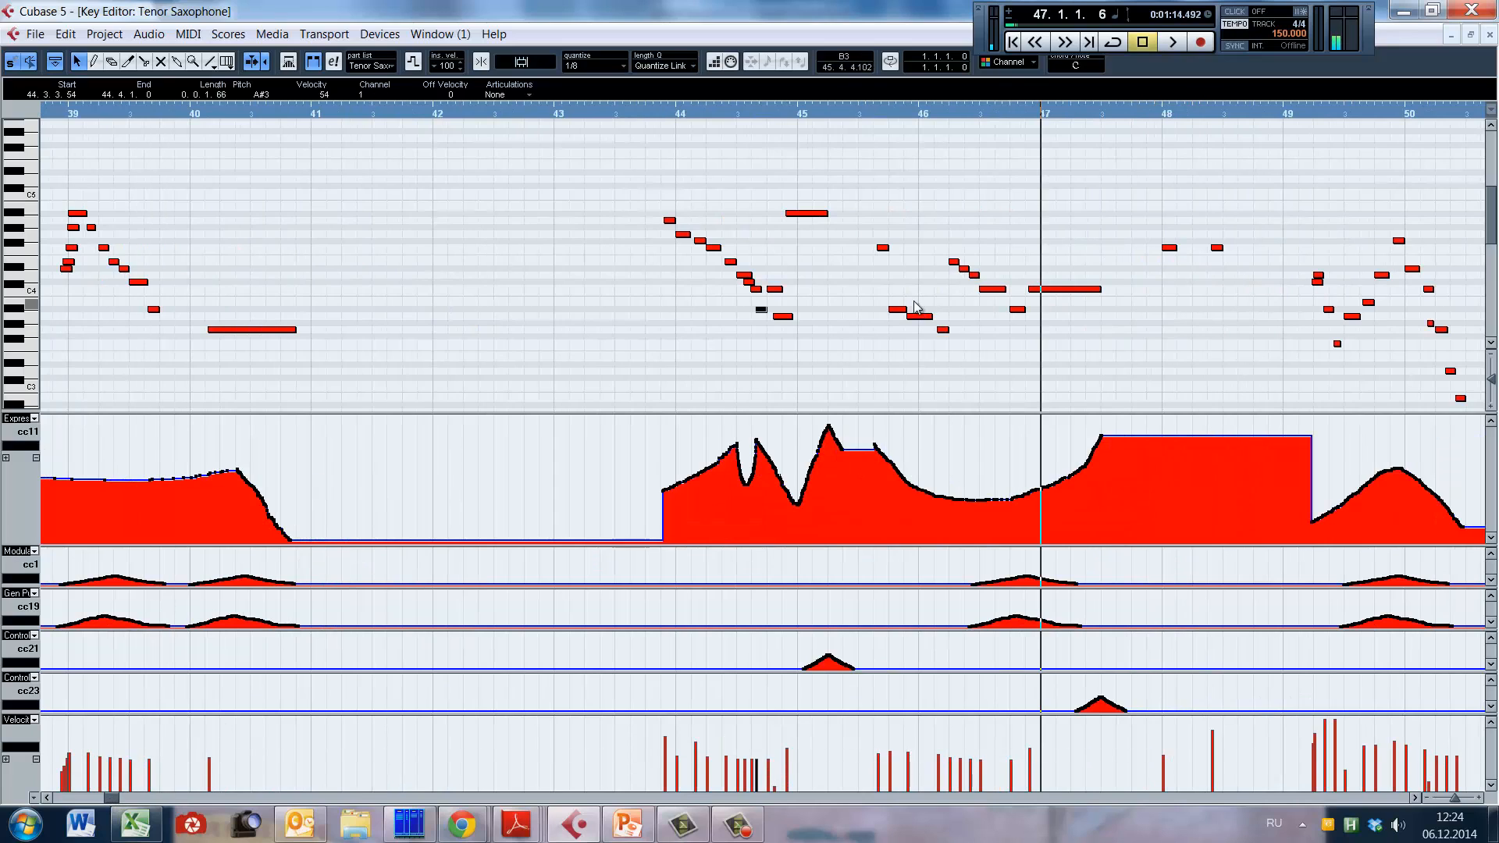
left_click(838, 111)
key("space")
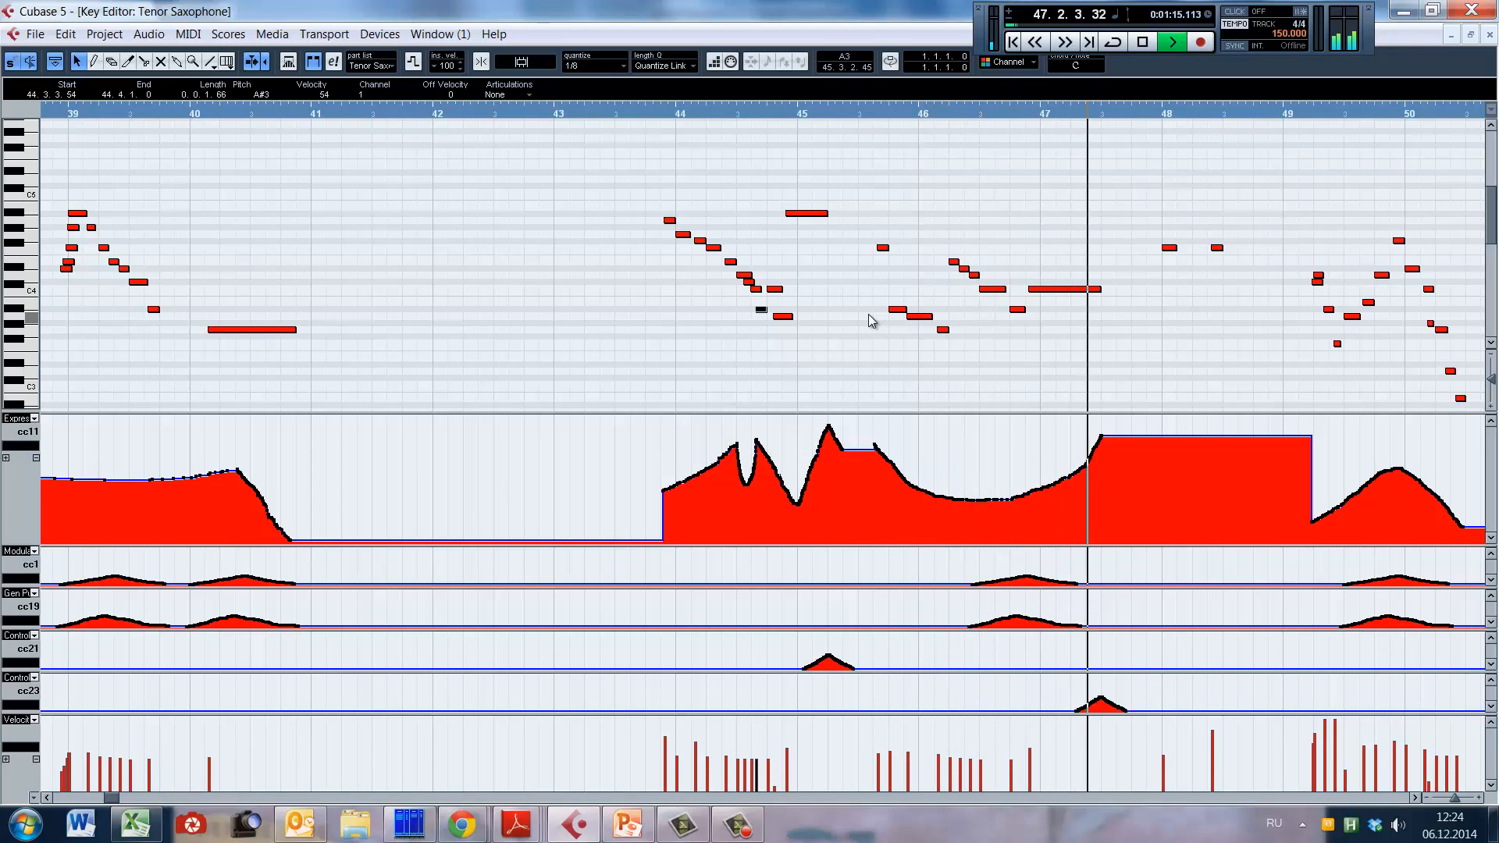
key("space")
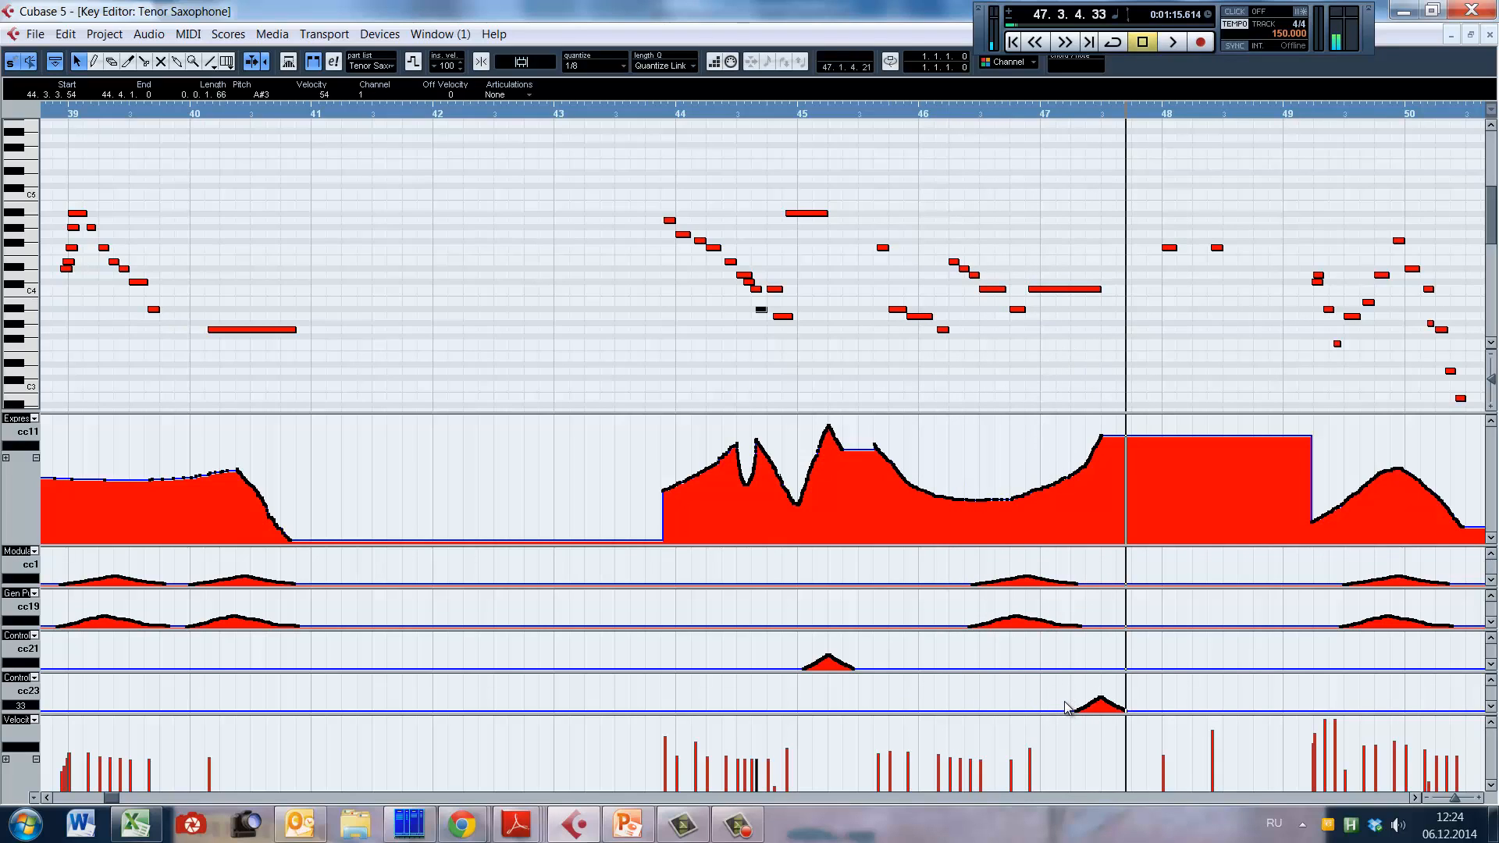
Step: Select the cc21 controller curve in bar 45, followed by the cc23 curve in bar 47
left_click(769, 381)
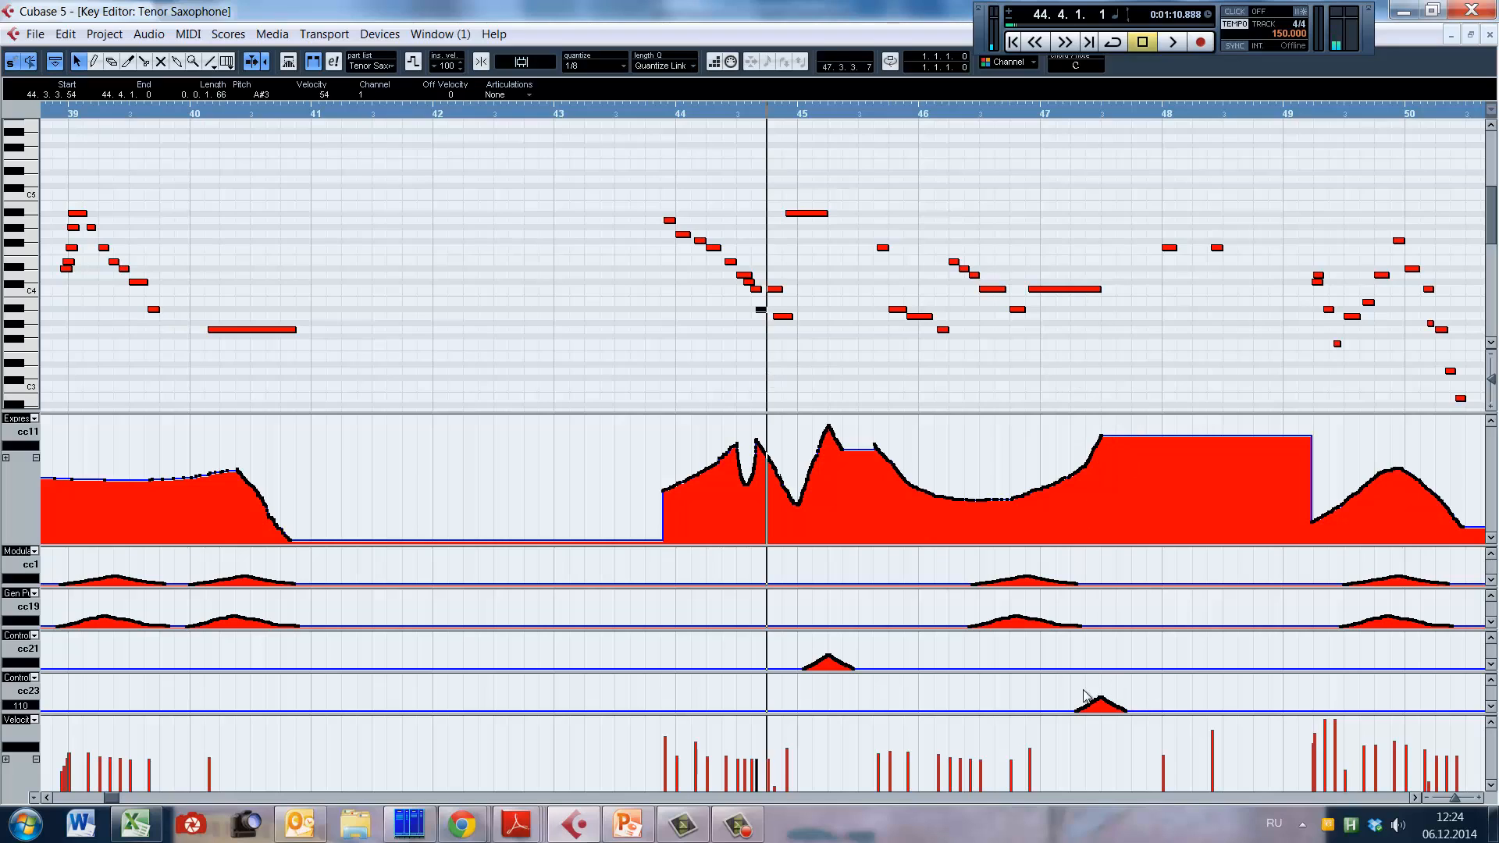
left_click_drag(788, 638, 880, 685)
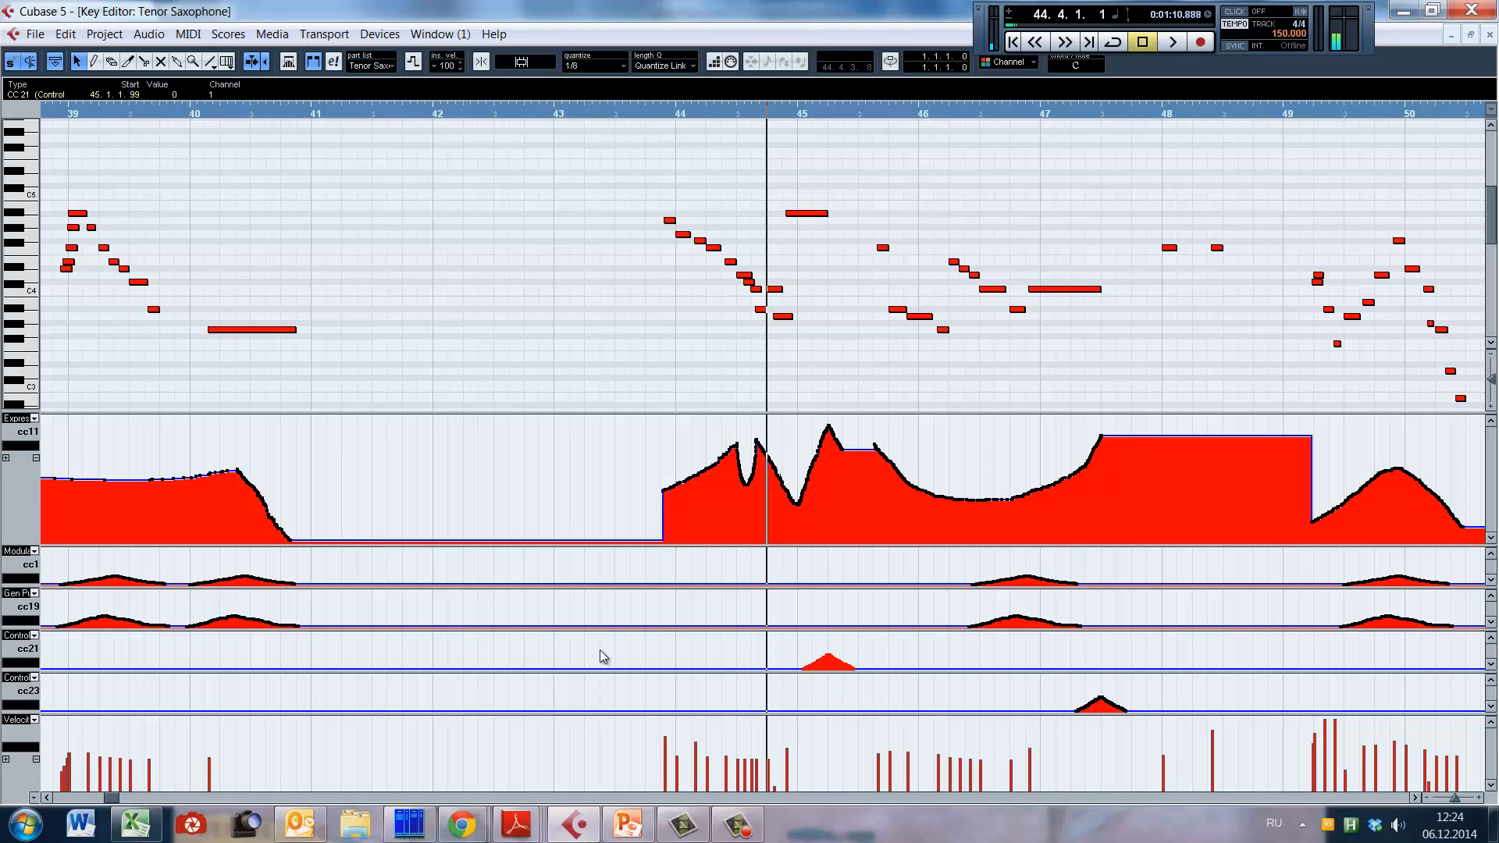
left_click_drag(1076, 689, 1127, 714)
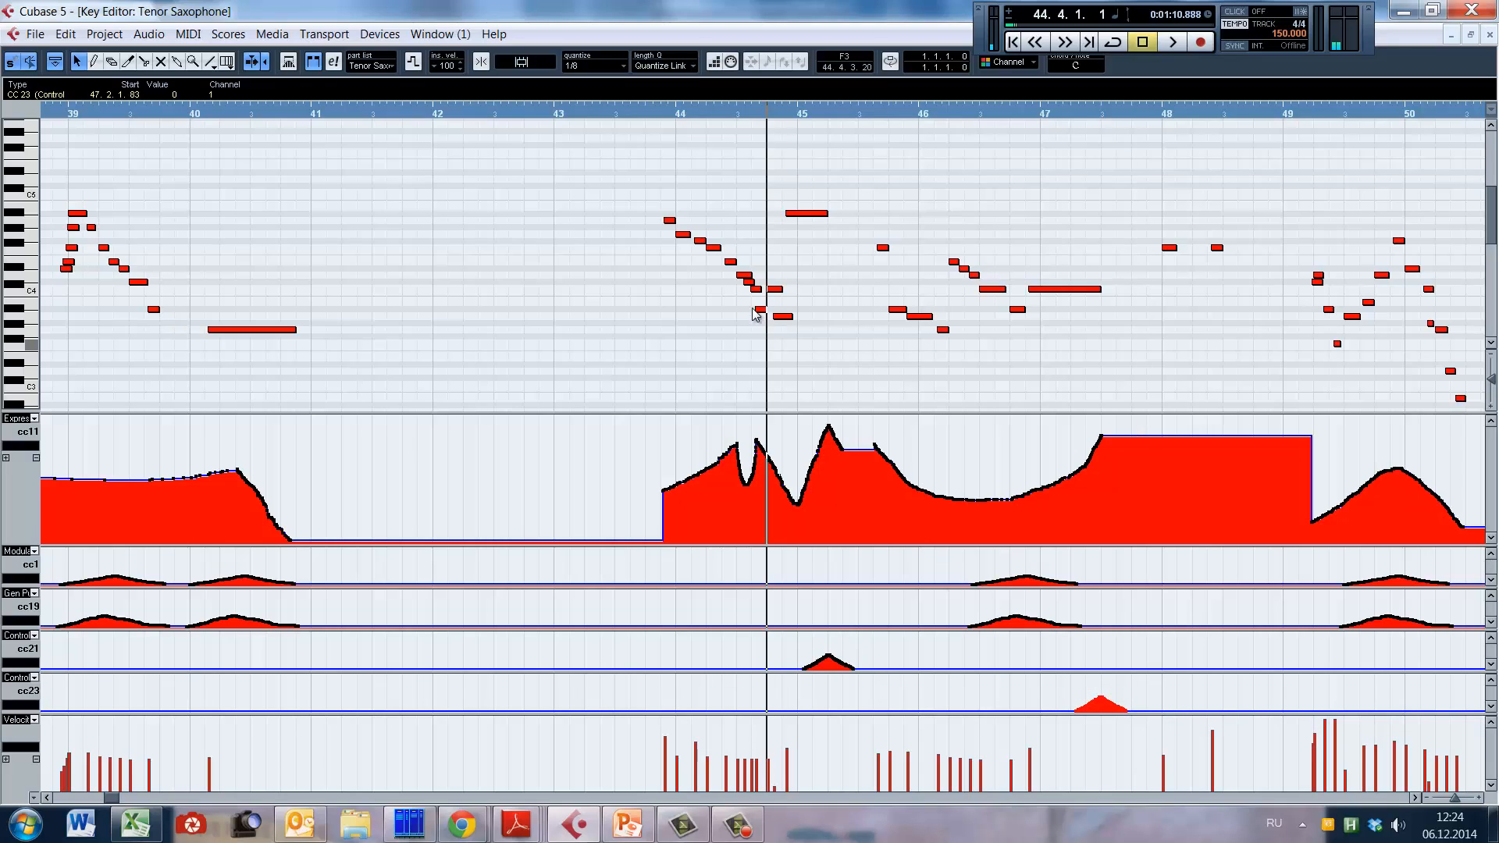
Step: Play the whole tenor sax phrase from late bar 43 to late bar 48
left_click(650, 336)
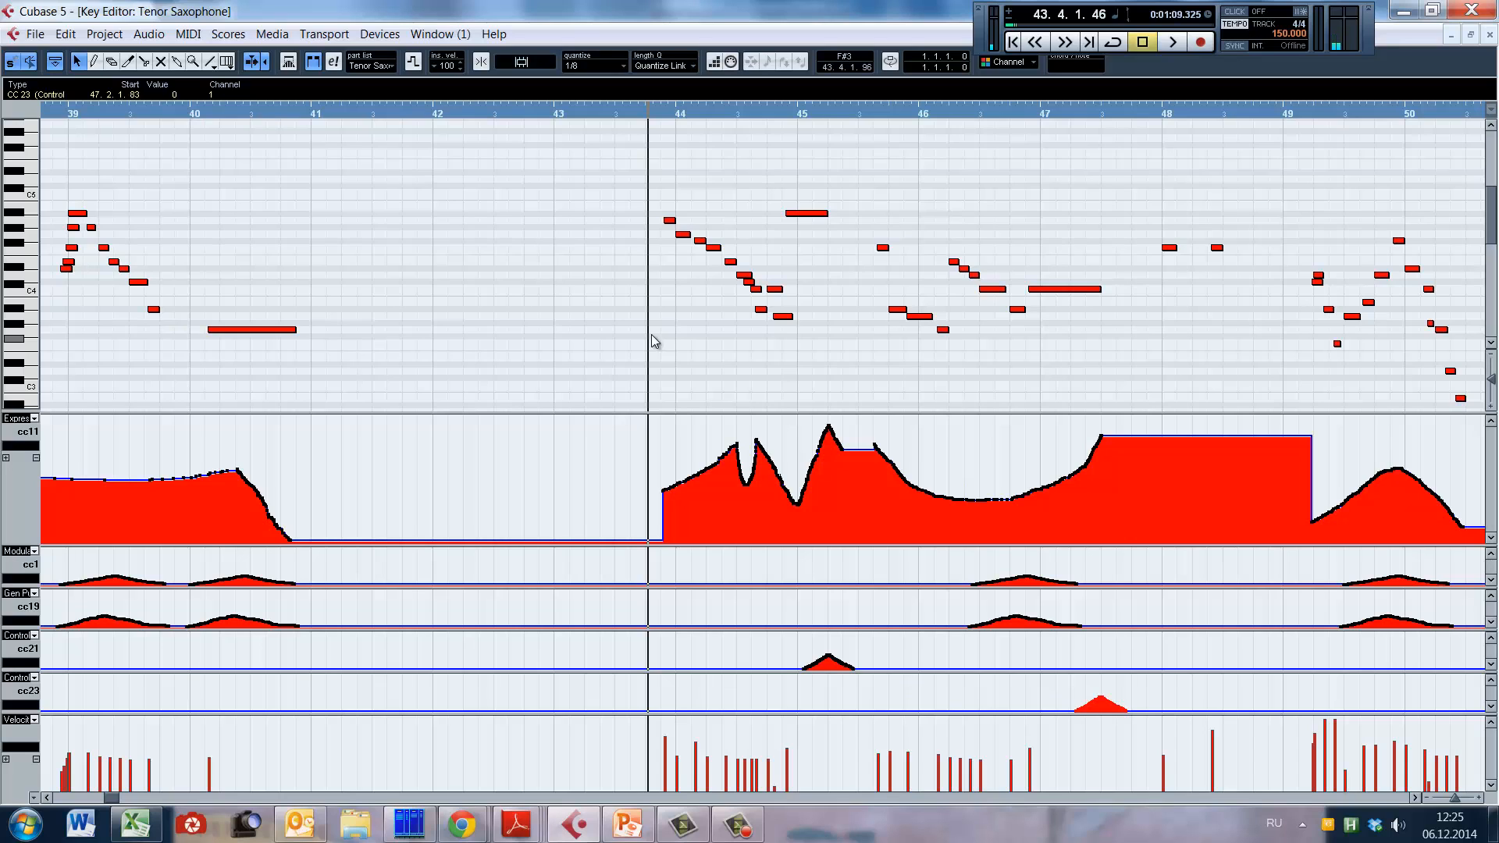
key("space")
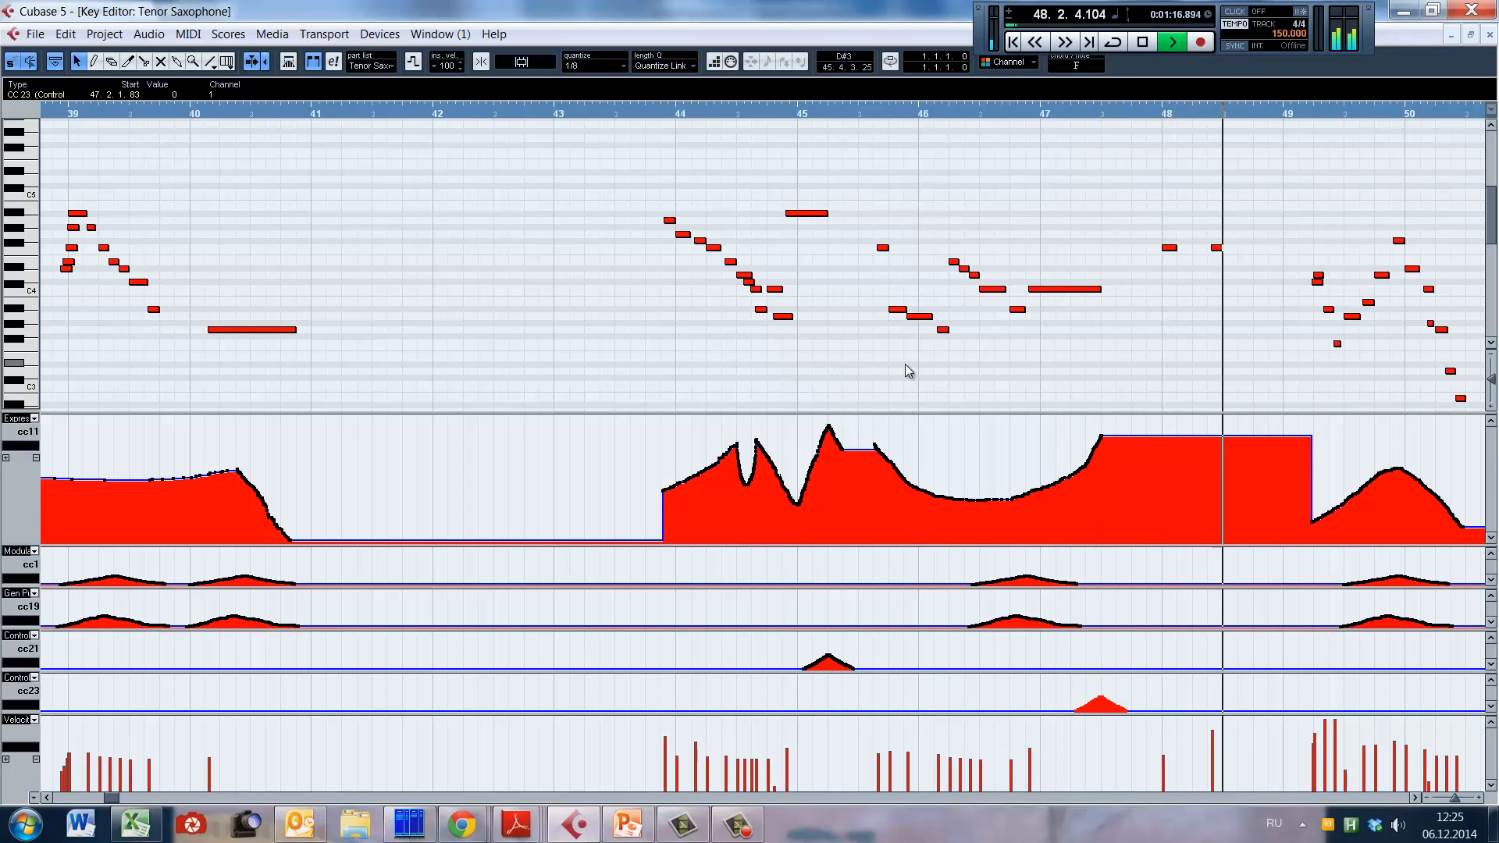
key("space")
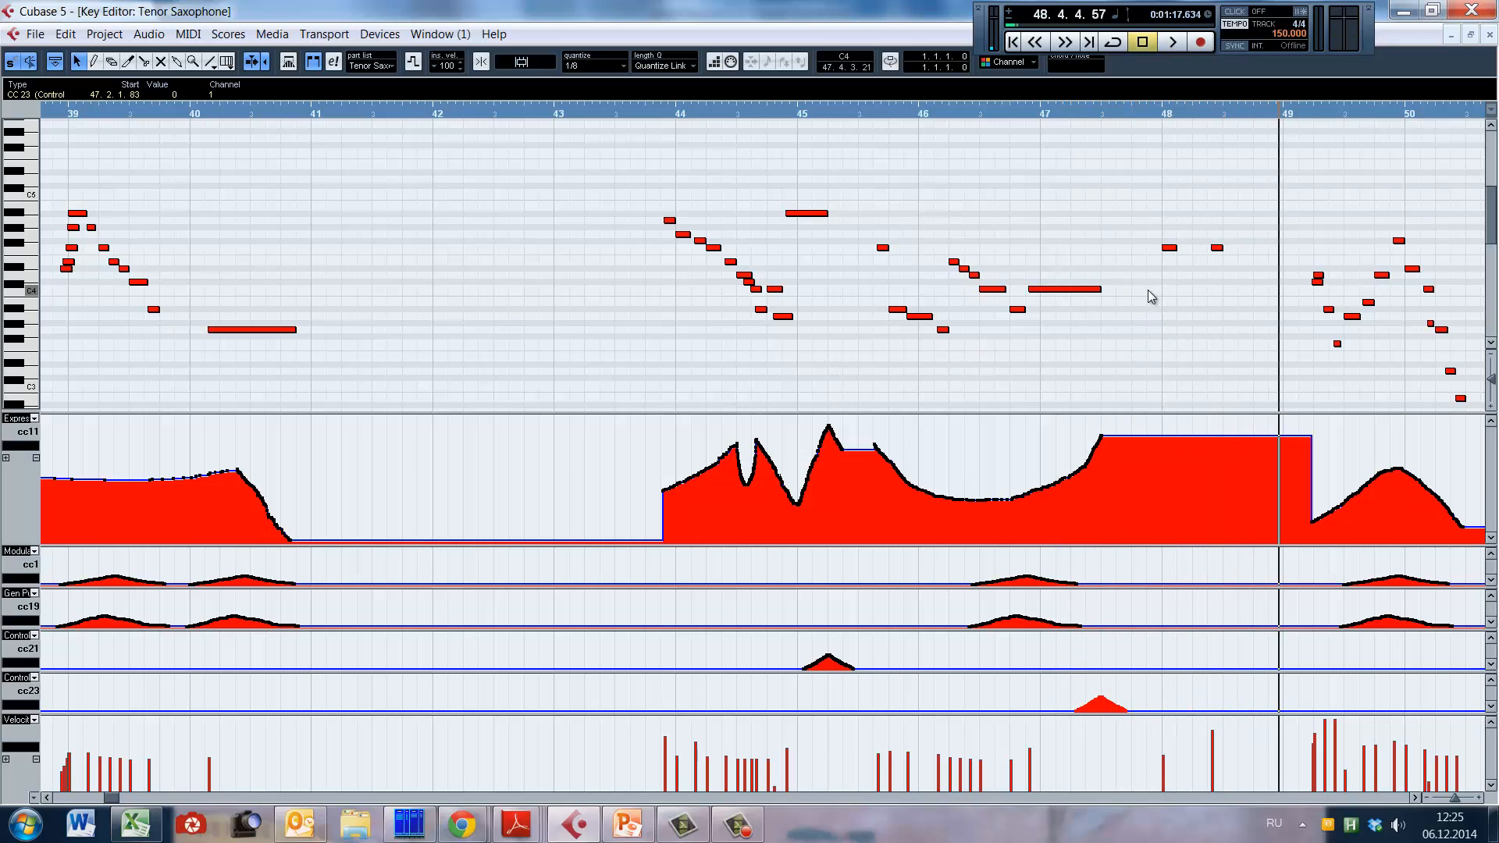
Step: Play the tenor sax phrase in bars 49 and 50, first only its opening notes, then through to late bar 50
left_click(1157, 116)
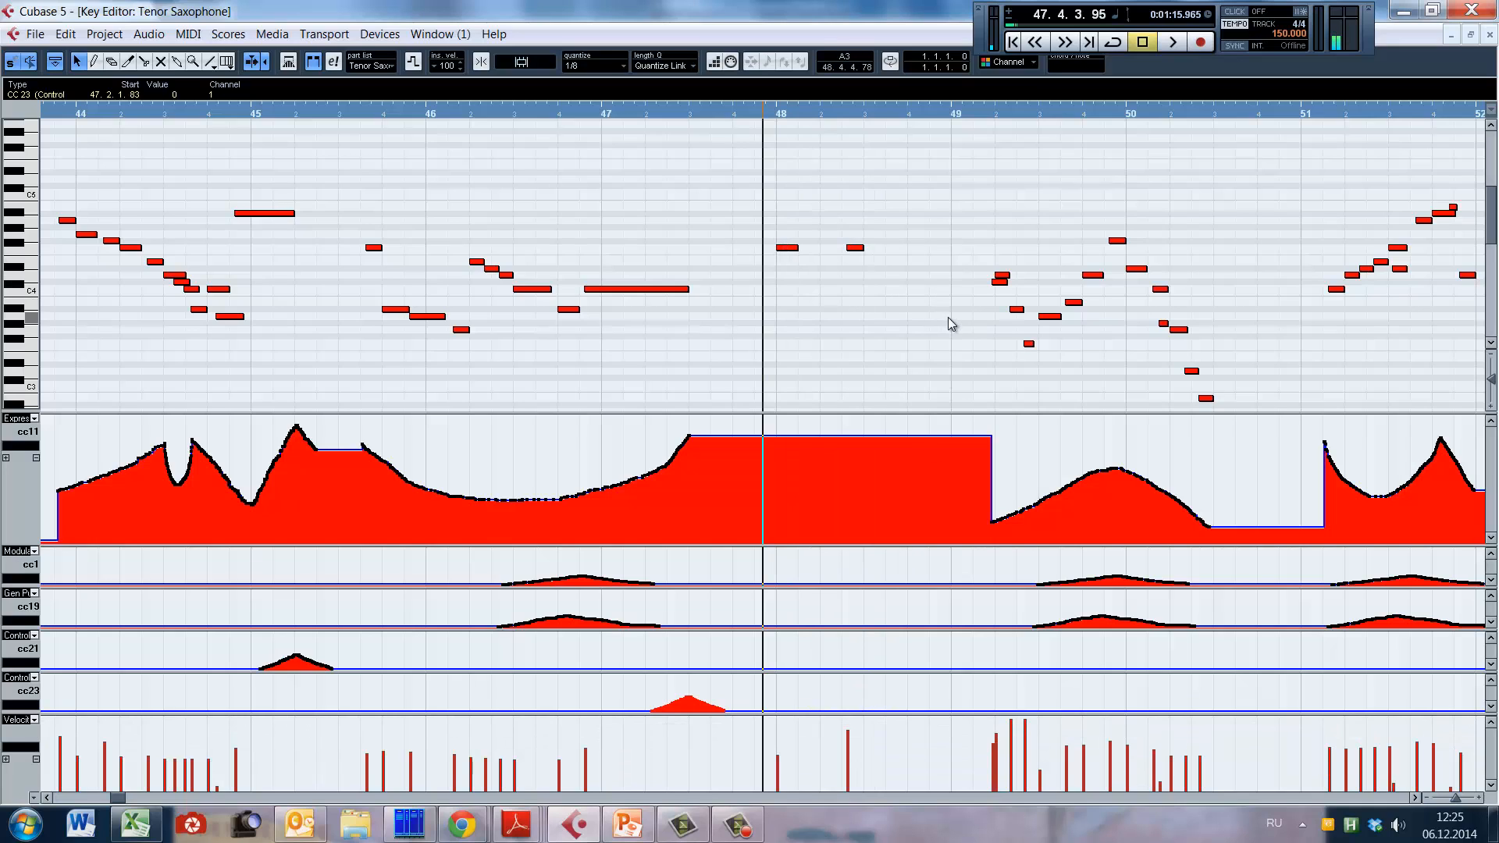
scroll(948, 317, "down", 2)
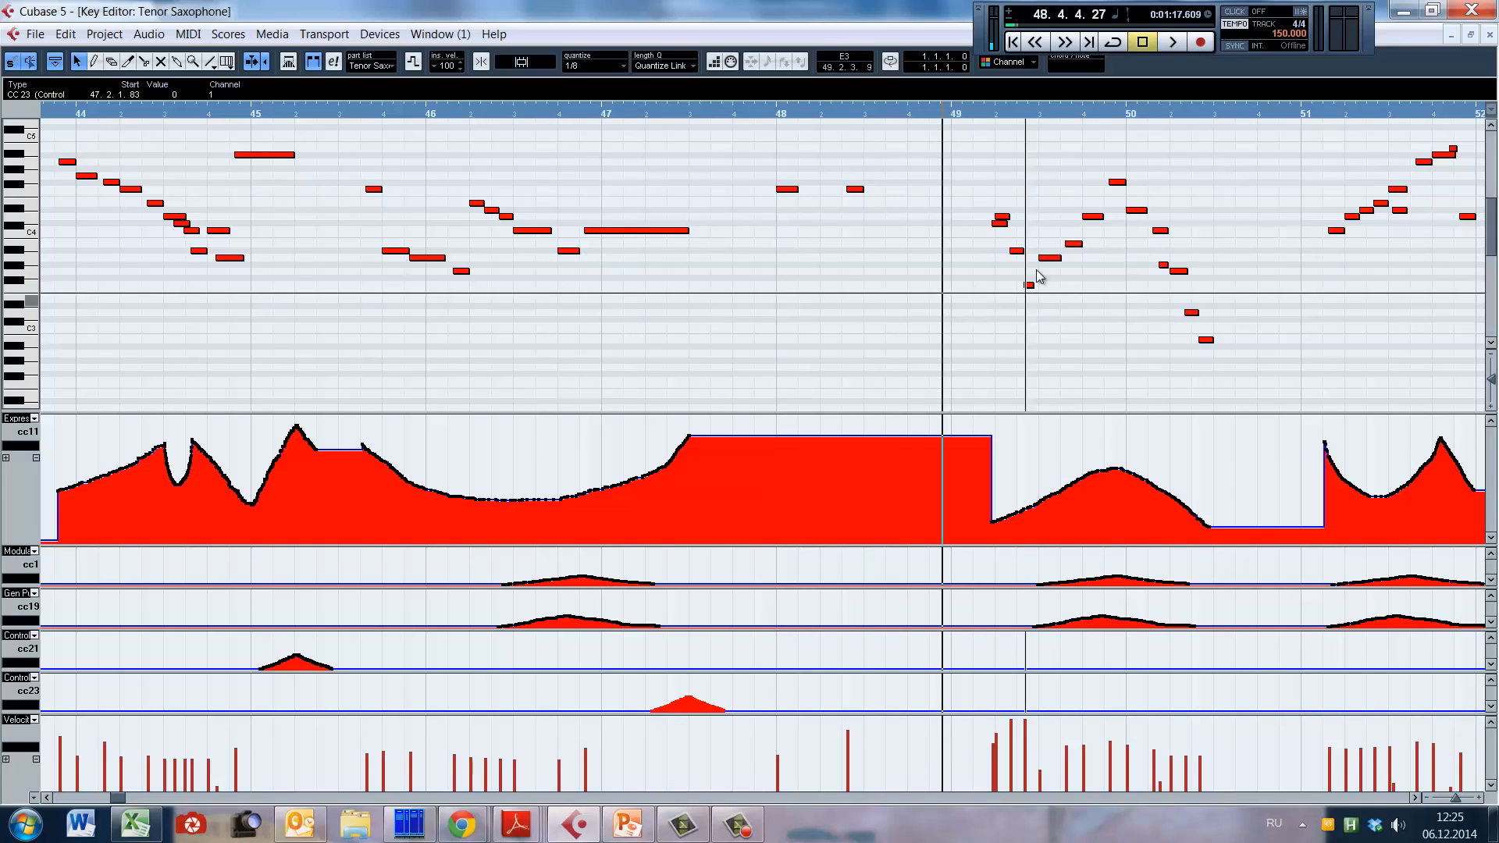
key("space")
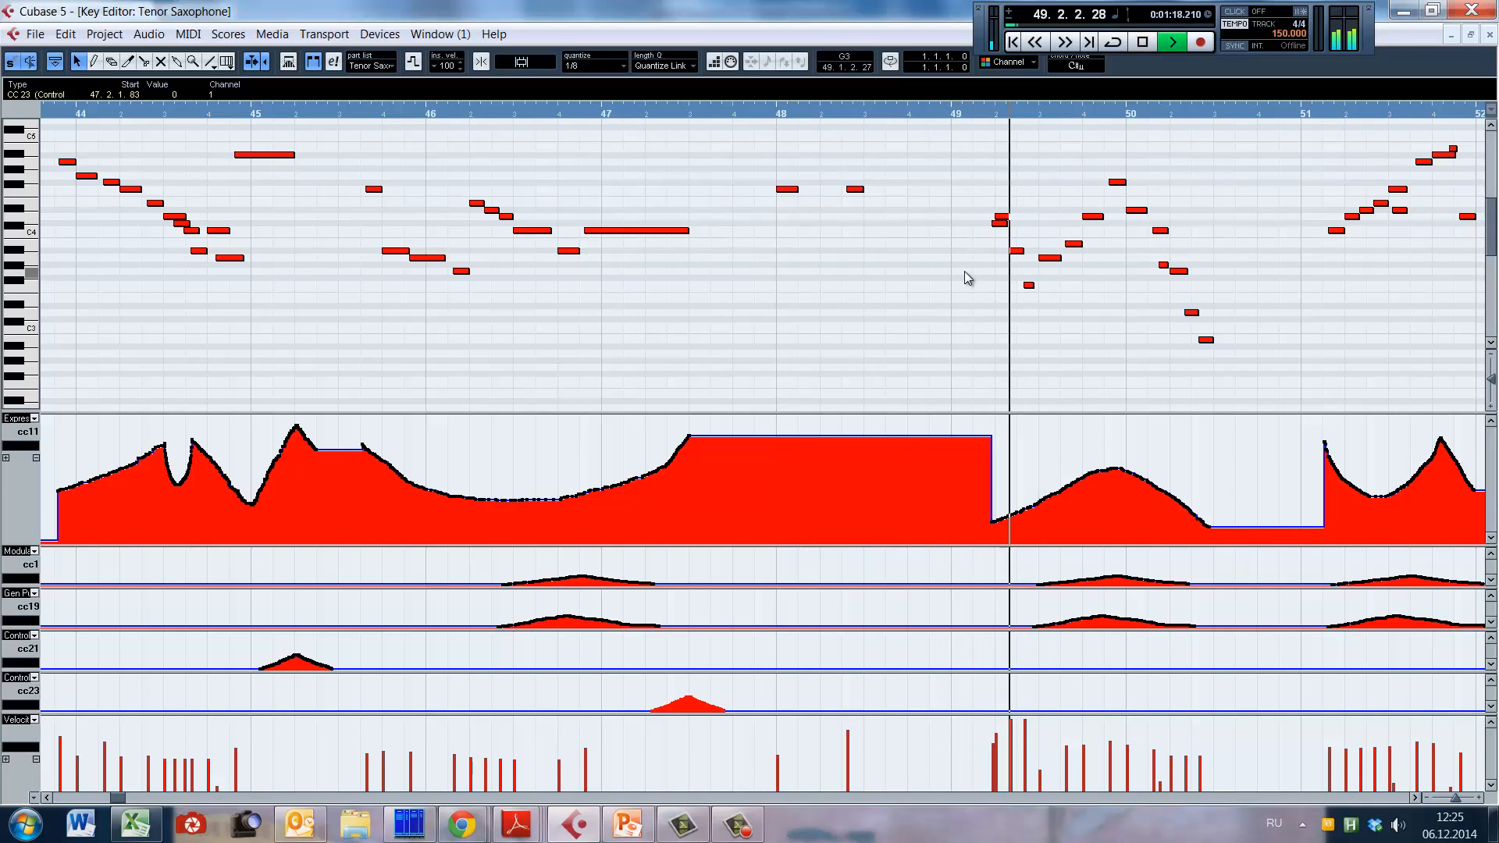
key("space")
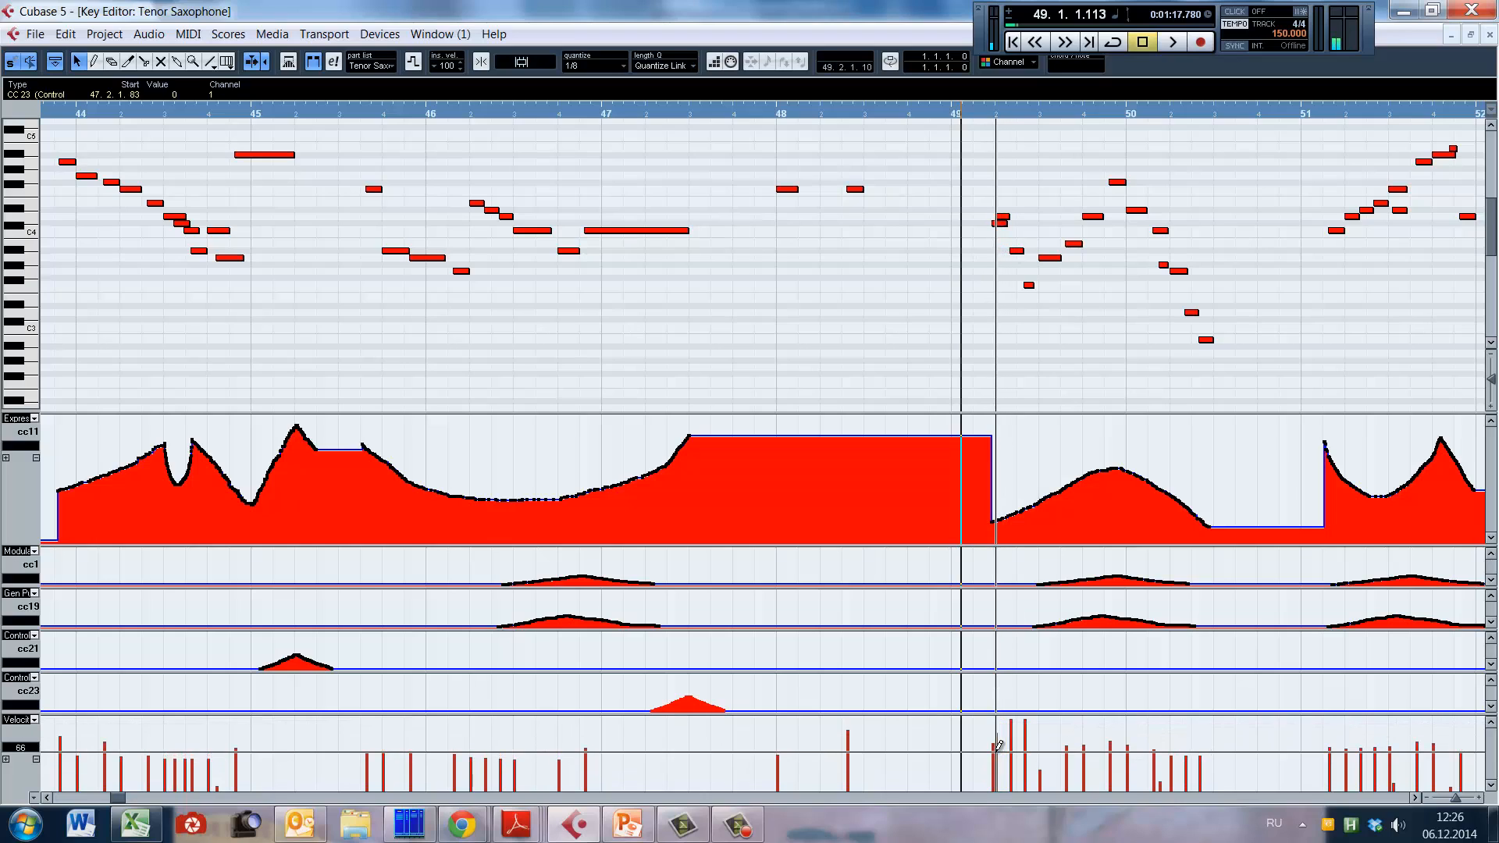
key("space")
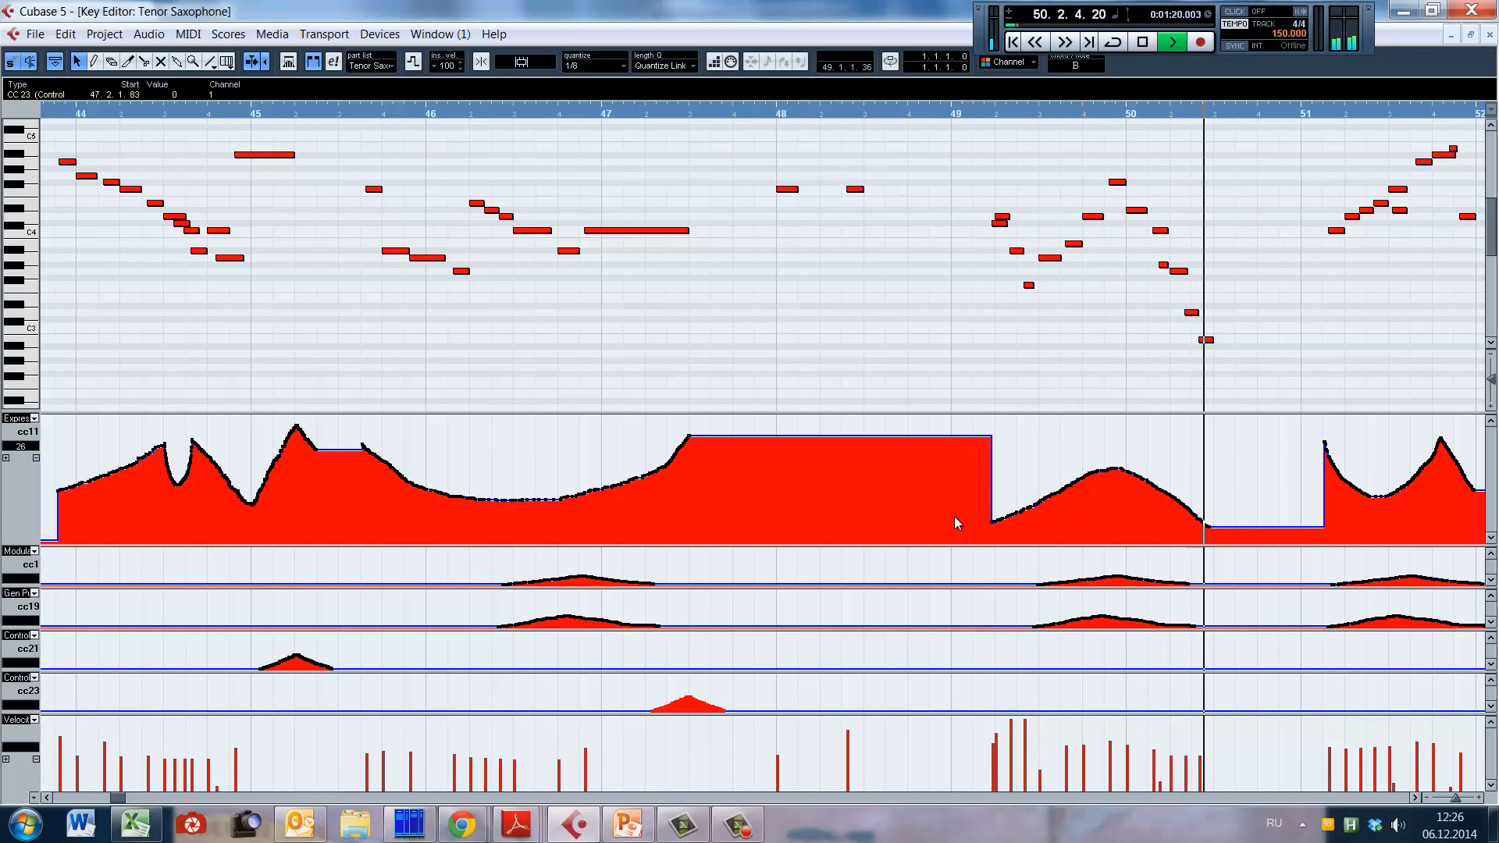
key("space")
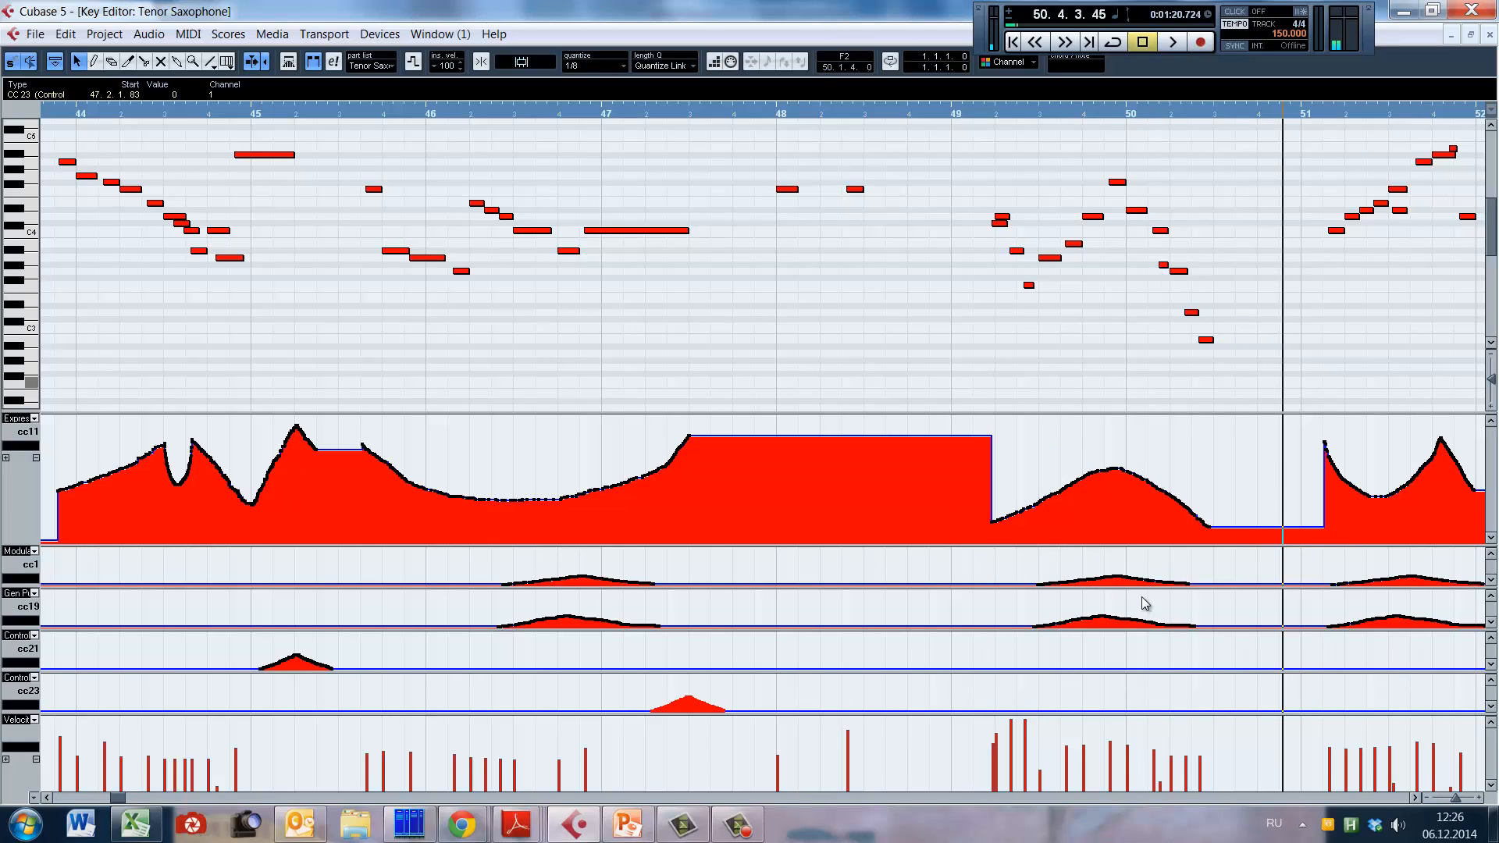
Step: Play the rising run in bar 51, then replay from bar 51 to the start of bar 57
key("space")
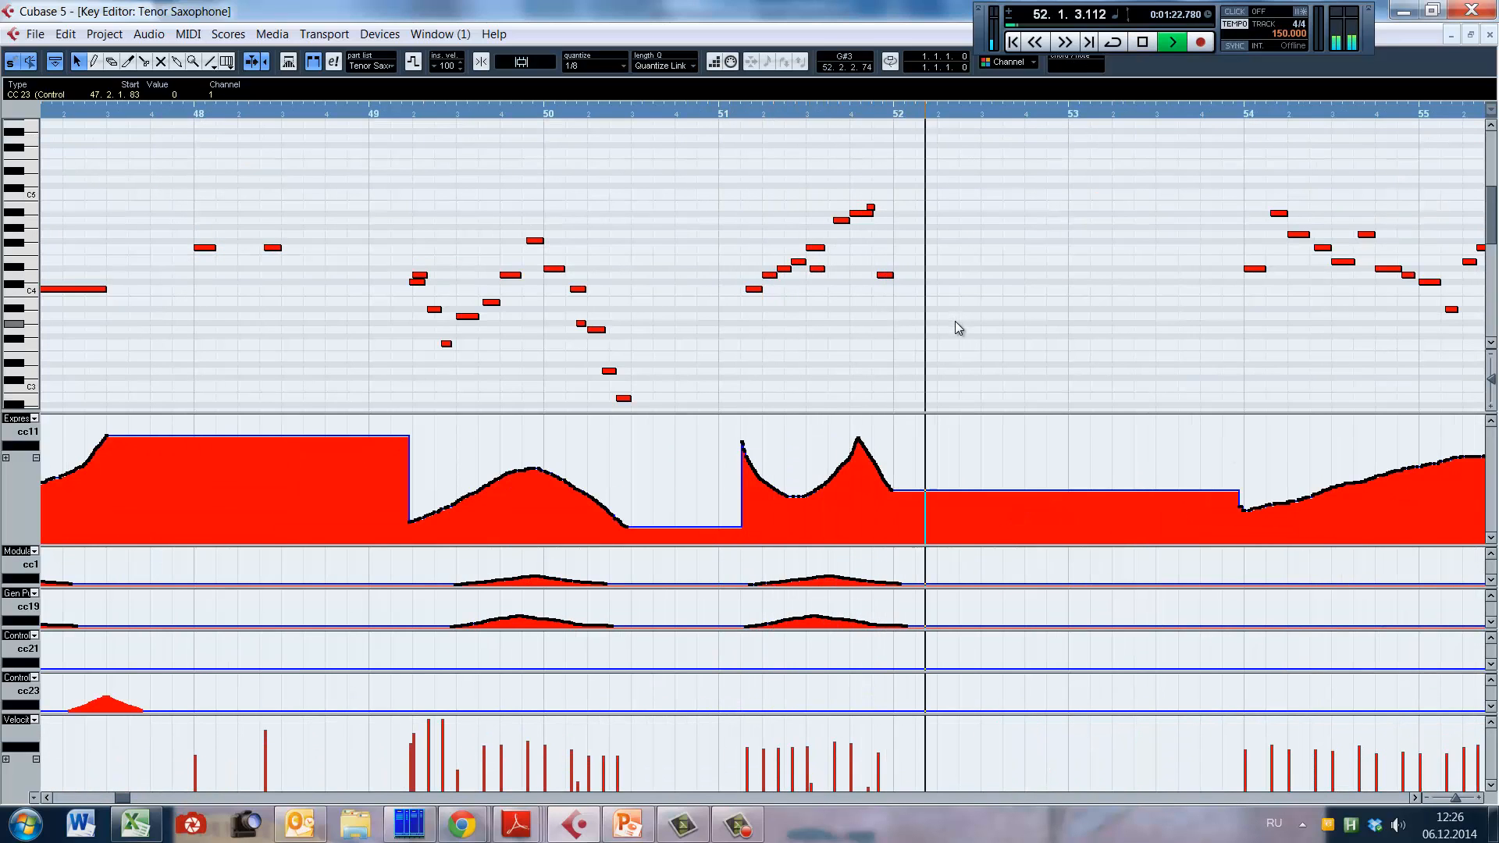
key("space")
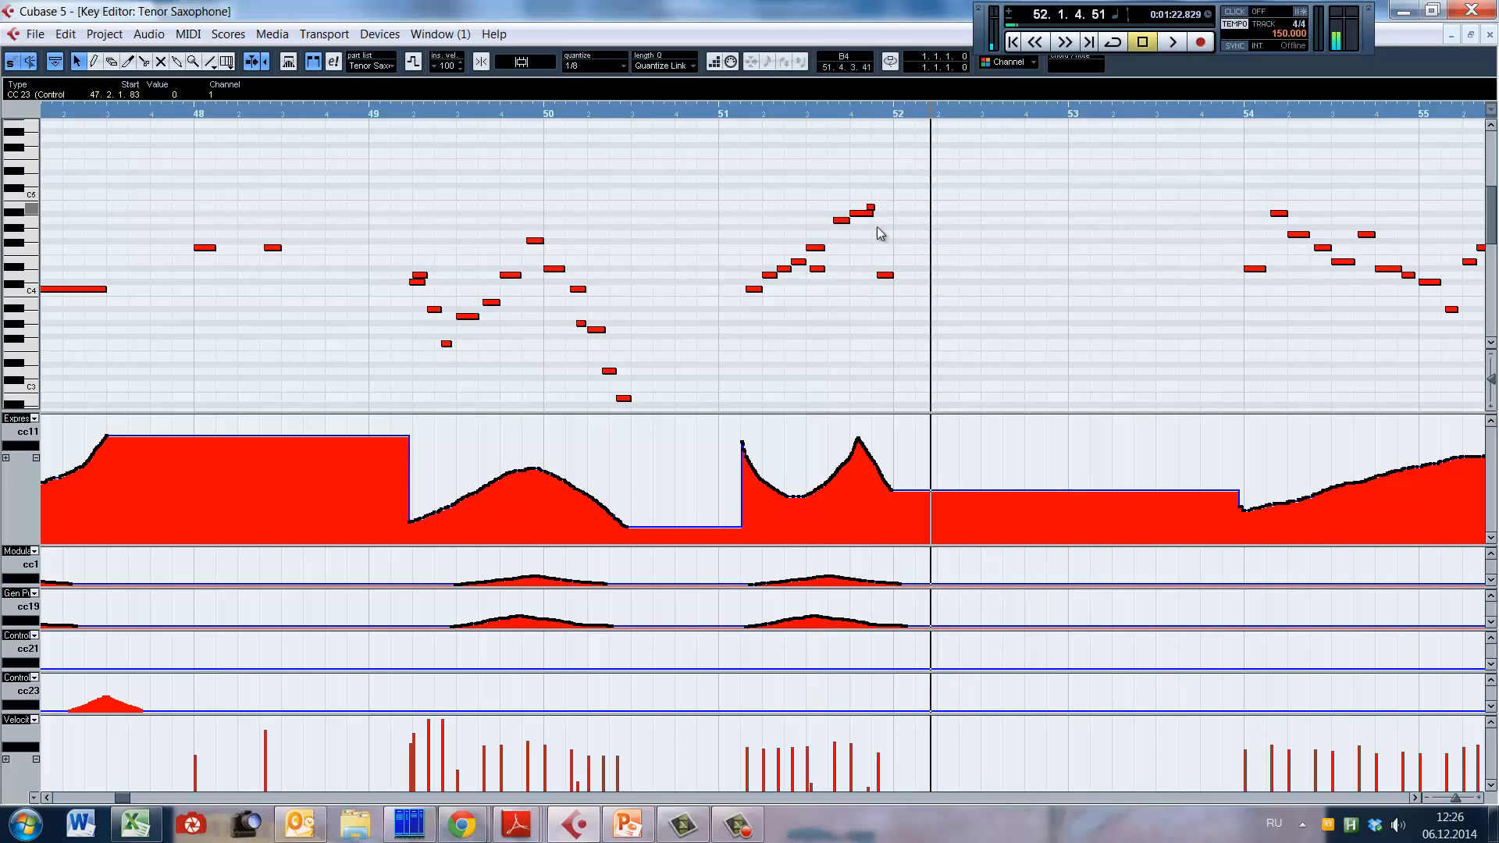
left_click(732, 320)
key("space")
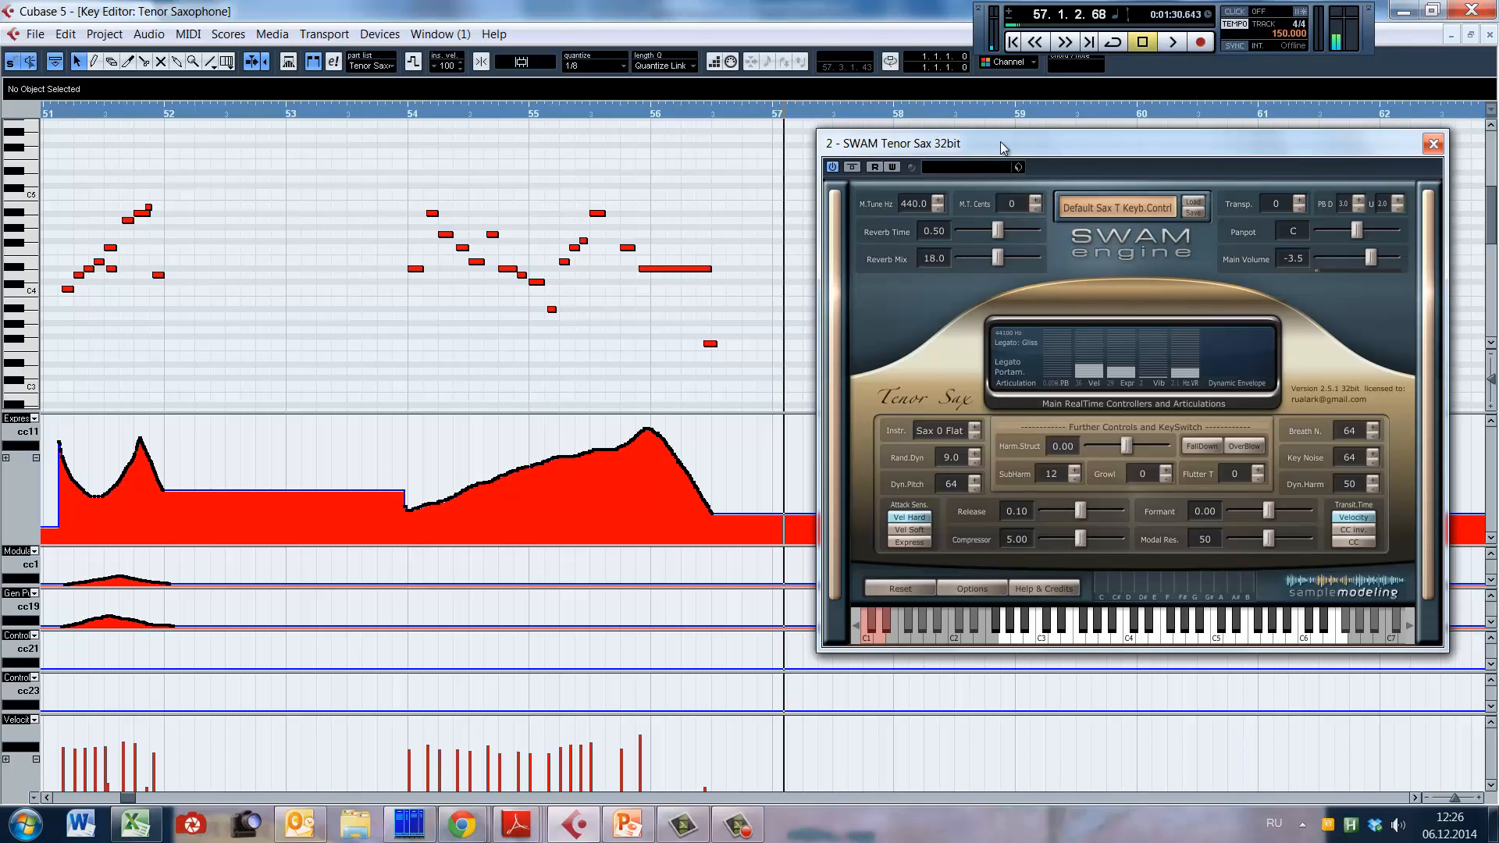
Step: Reposition the SWAM Tenor Sax instrument window, review its MIDI CC mapping options, and return to its main view
left_click_drag(1000, 144, 1020, 183)
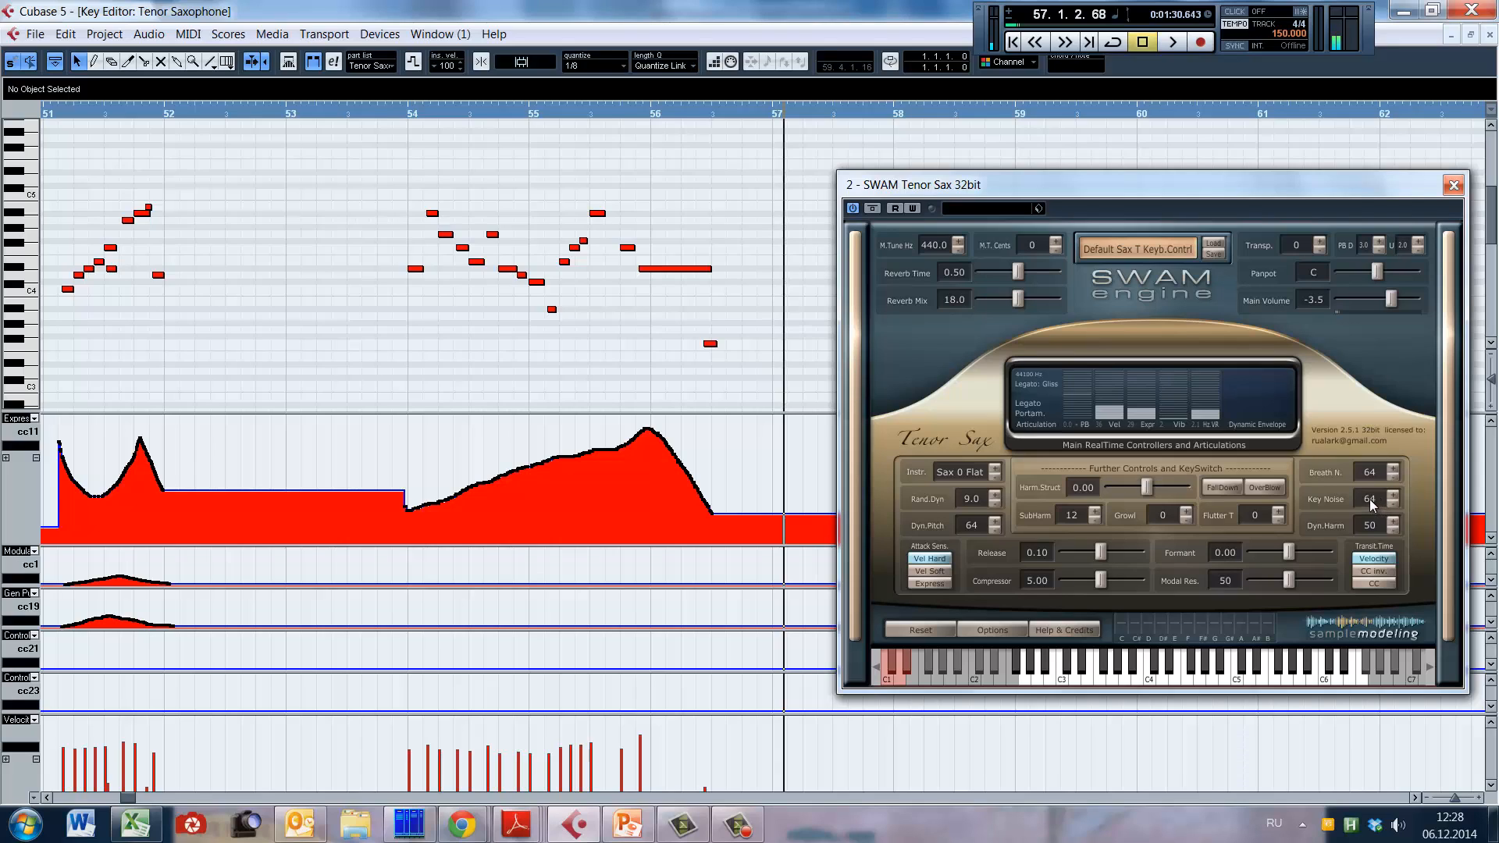
left_click(1005, 629)
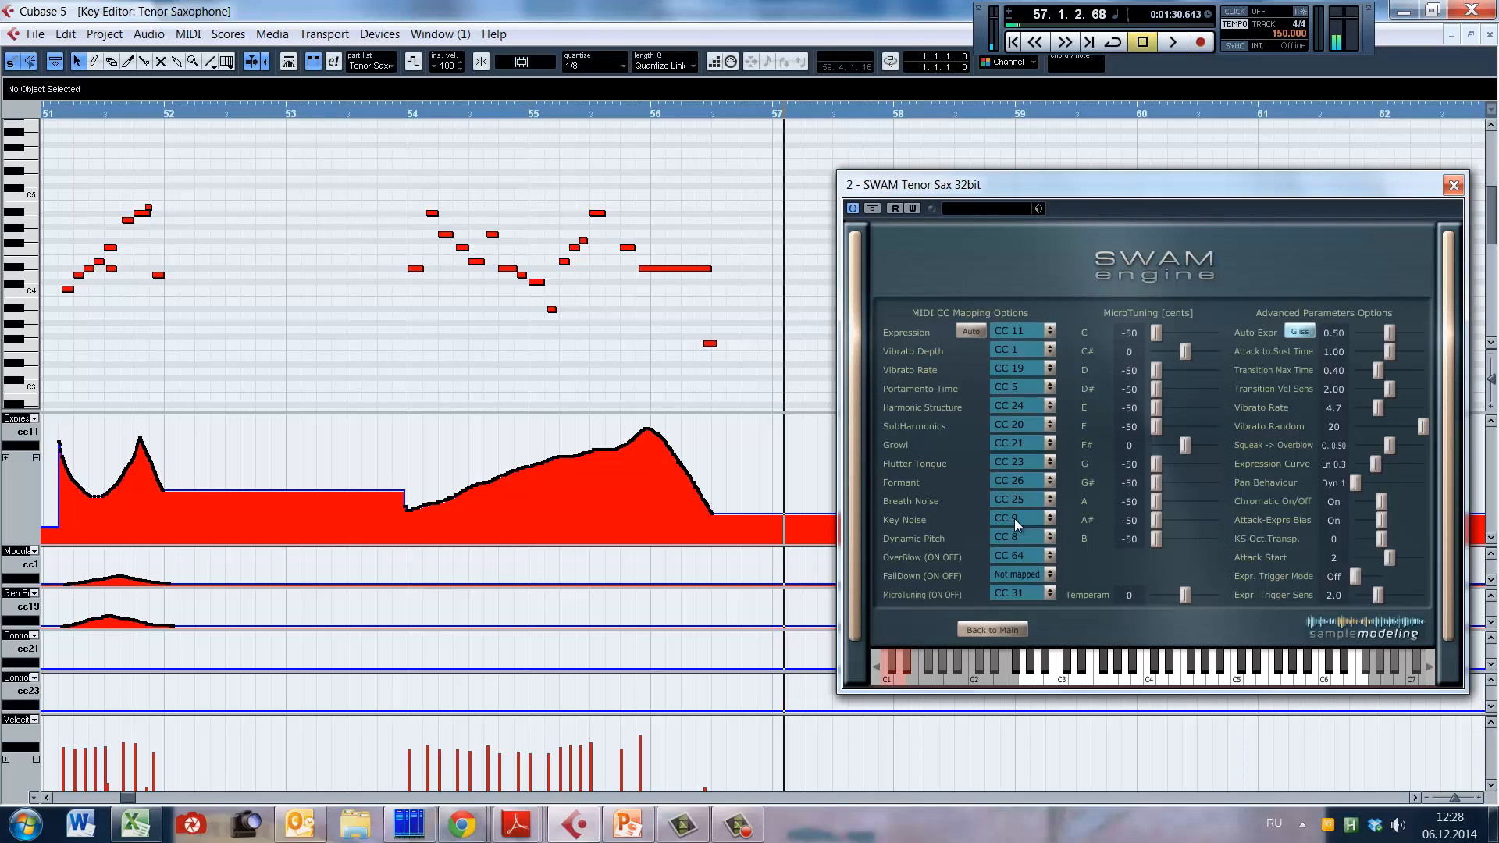
left_click(1006, 630)
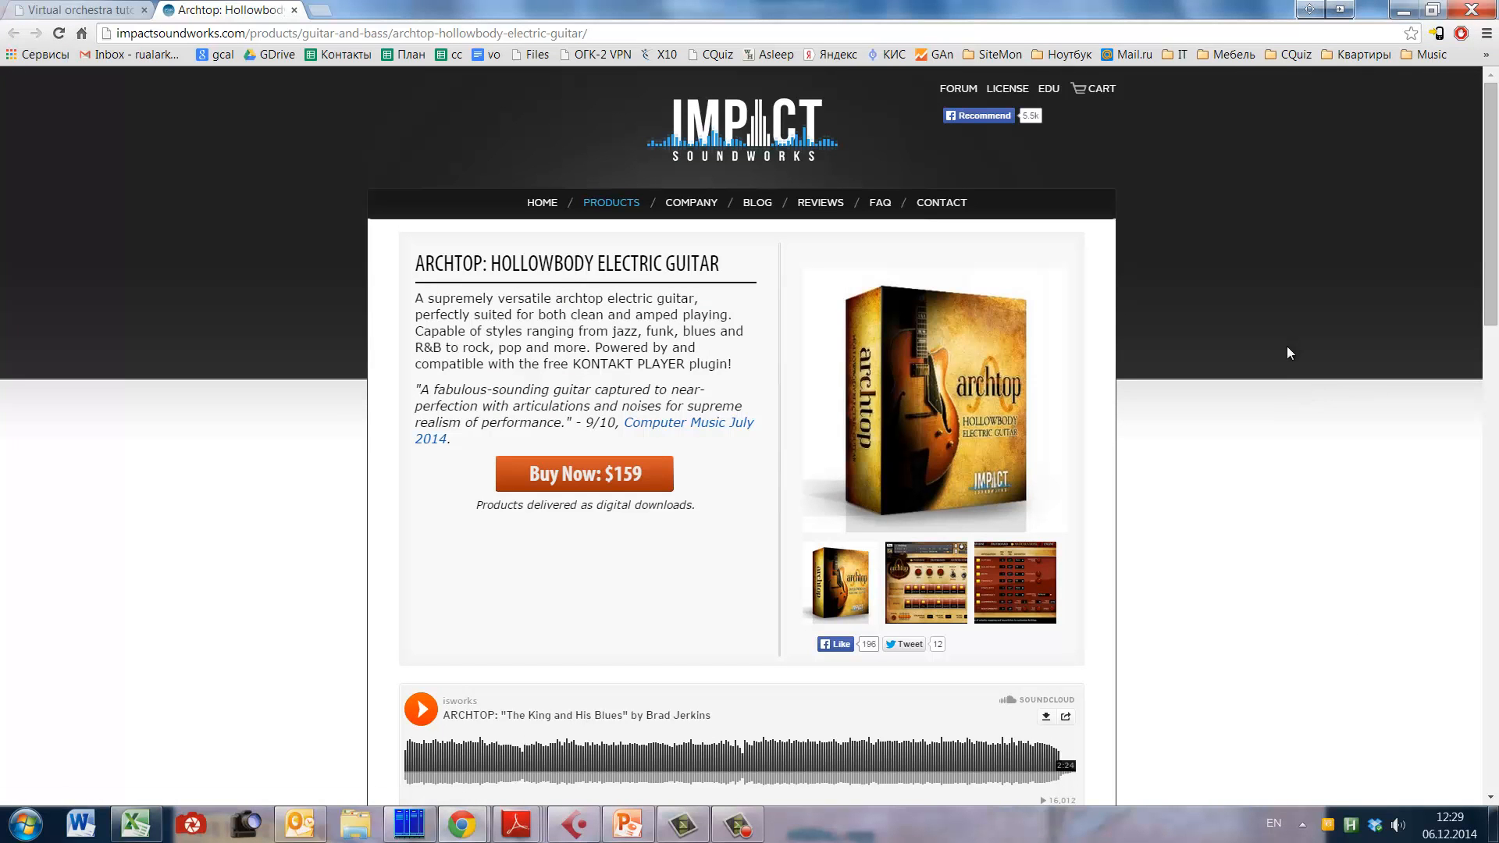
Step: Browse the Impact Soundworks product categories in the browser, including Tuned Percussion, Untuned Percussion and World, and look over the Archtop guitar page
mouse_move(1491, 174)
left_mouse_down()
mouse_move(1492, 229)
mouse_move(1492, 162)
left_mouse_up()
mouse_move(621, 197)
mouse_move(617, 340)
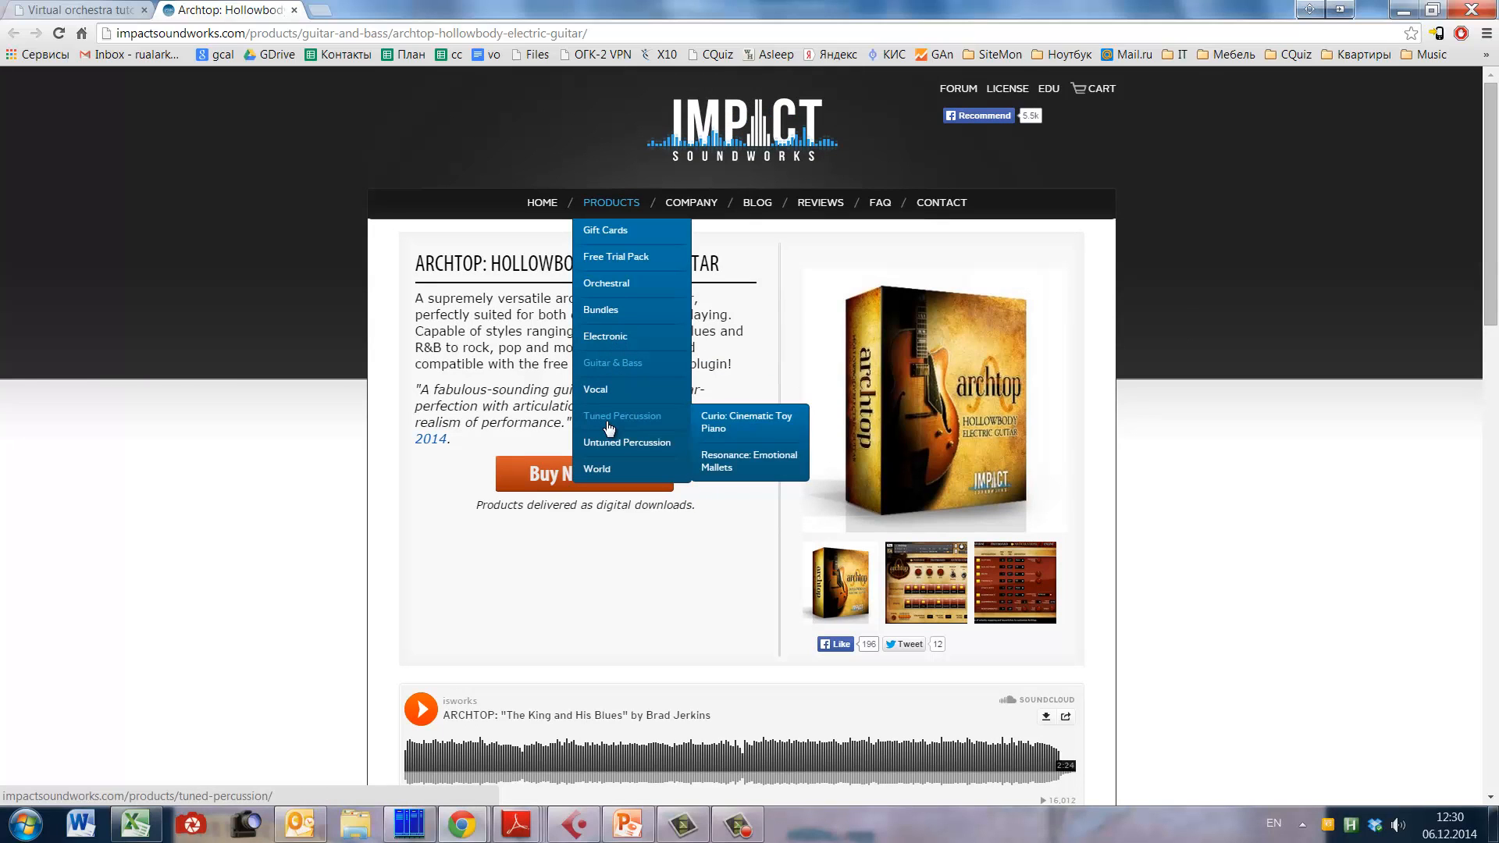
mouse_move(626, 290)
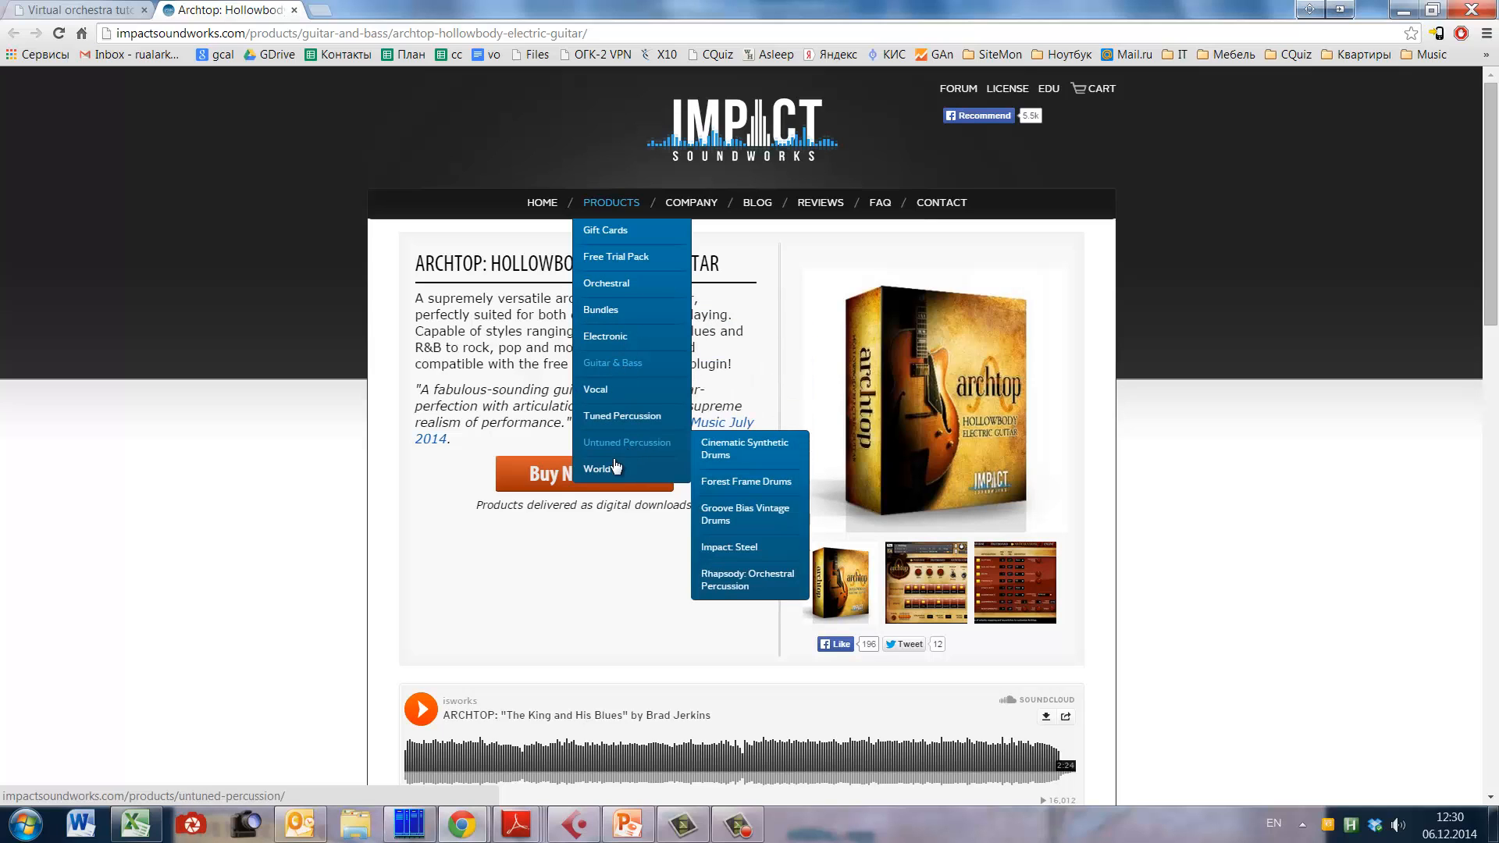
mouse_move(594, 478)
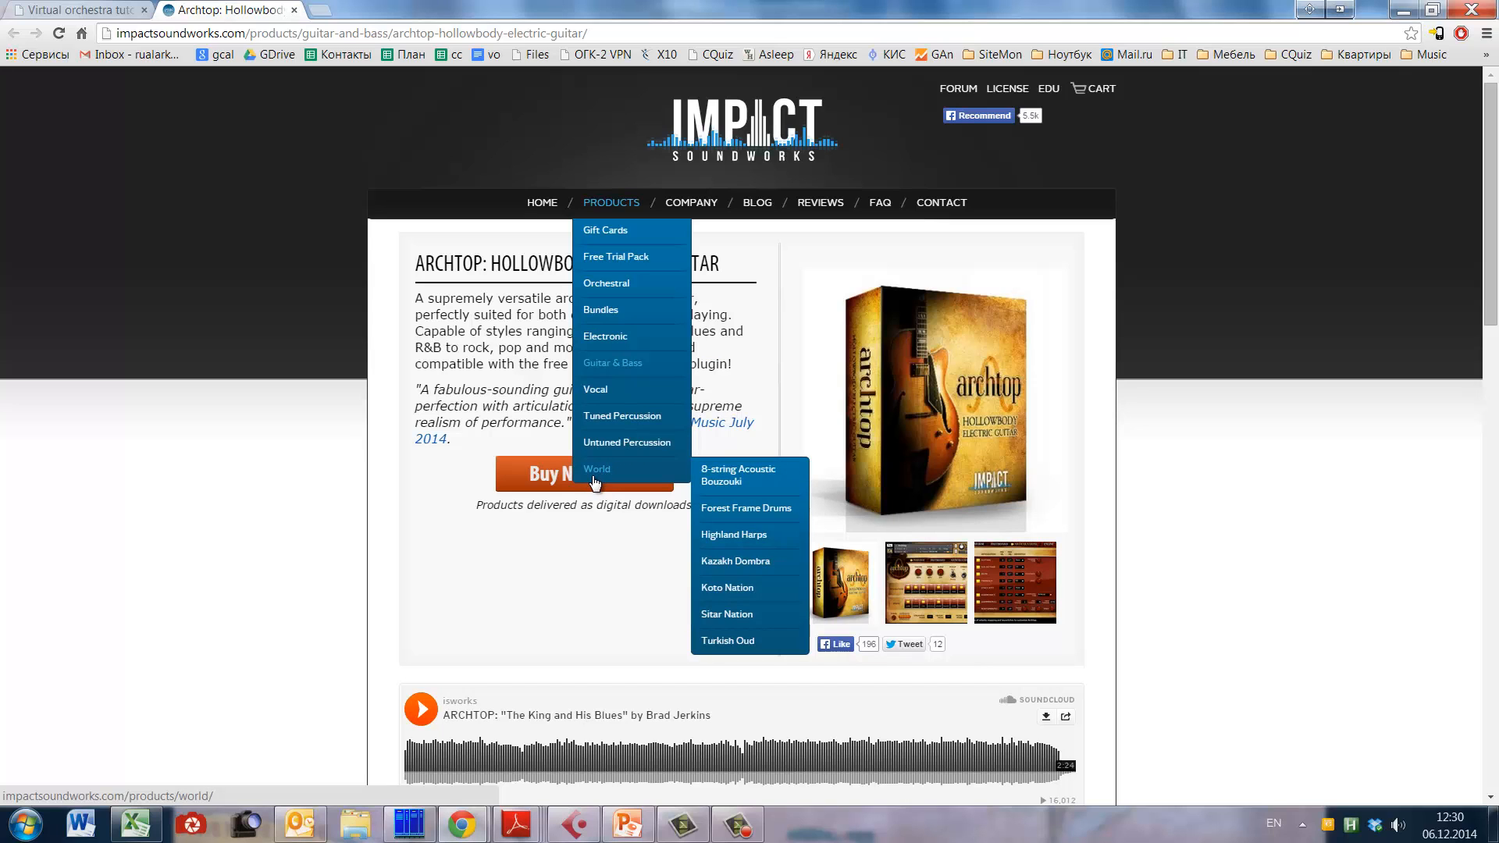
scroll(403, 406, "down", 2)
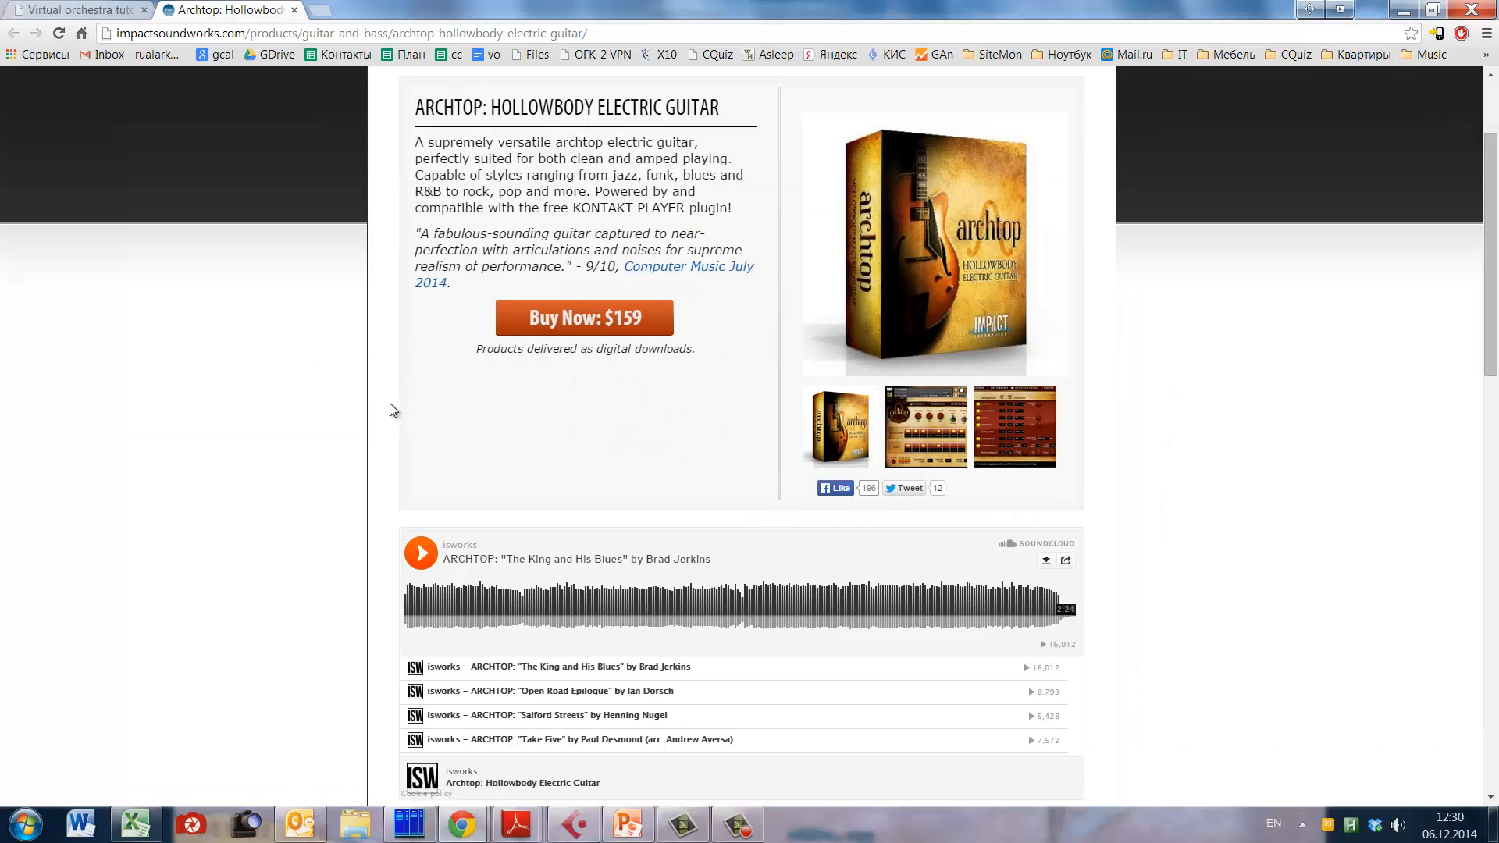
scroll(348, 418, "up", 2)
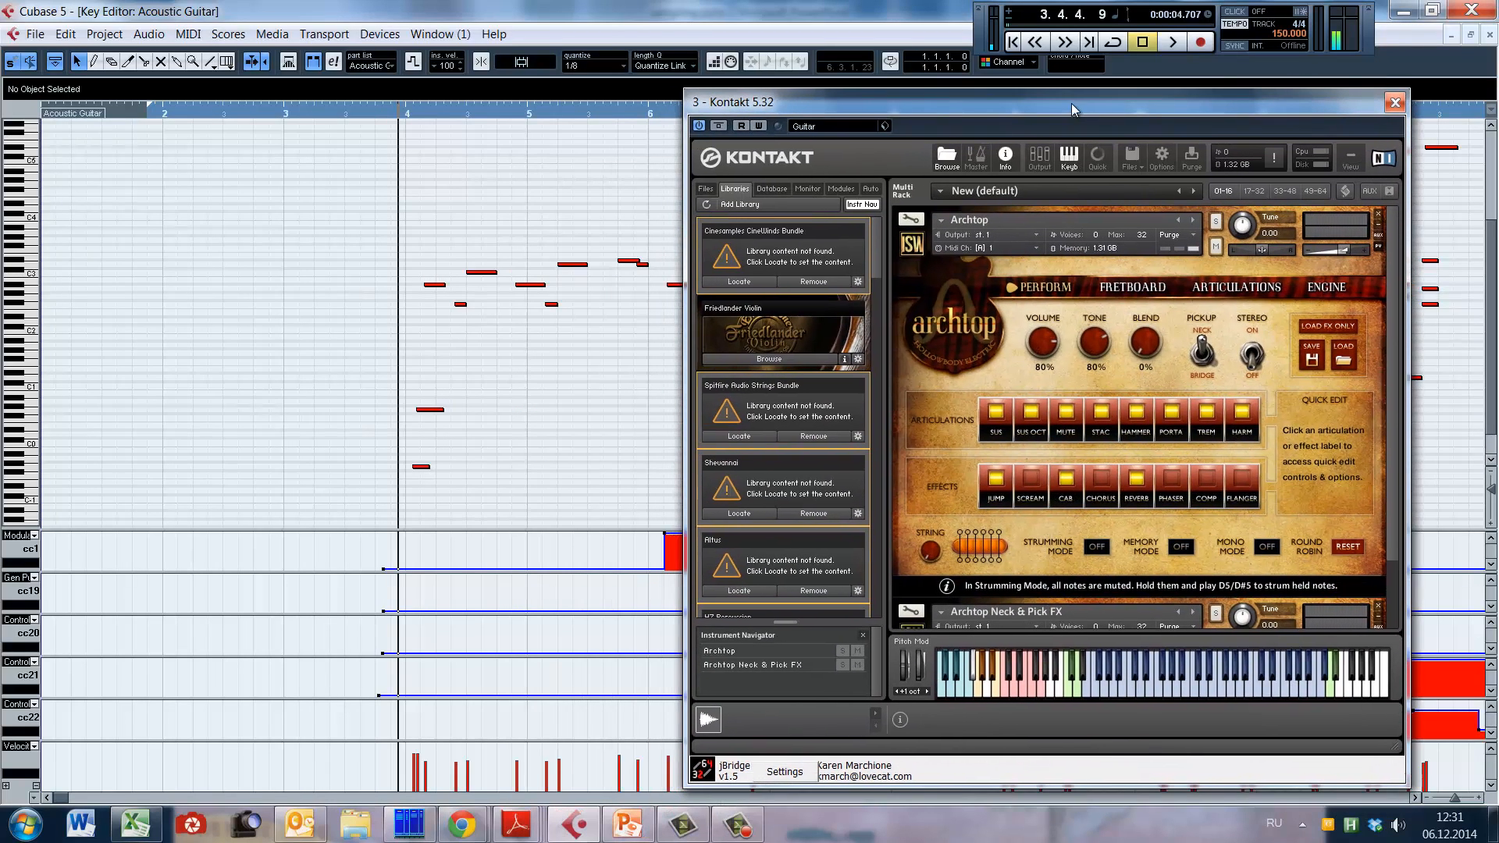
Step: List the Archtop library's instruments in Kontakt and select the Archtop Neck & Pick FX instrument in the rack
left_click_drag(1394, 268, 1405, 237)
left_click_drag(878, 237, 870, 322)
left_click(776, 360)
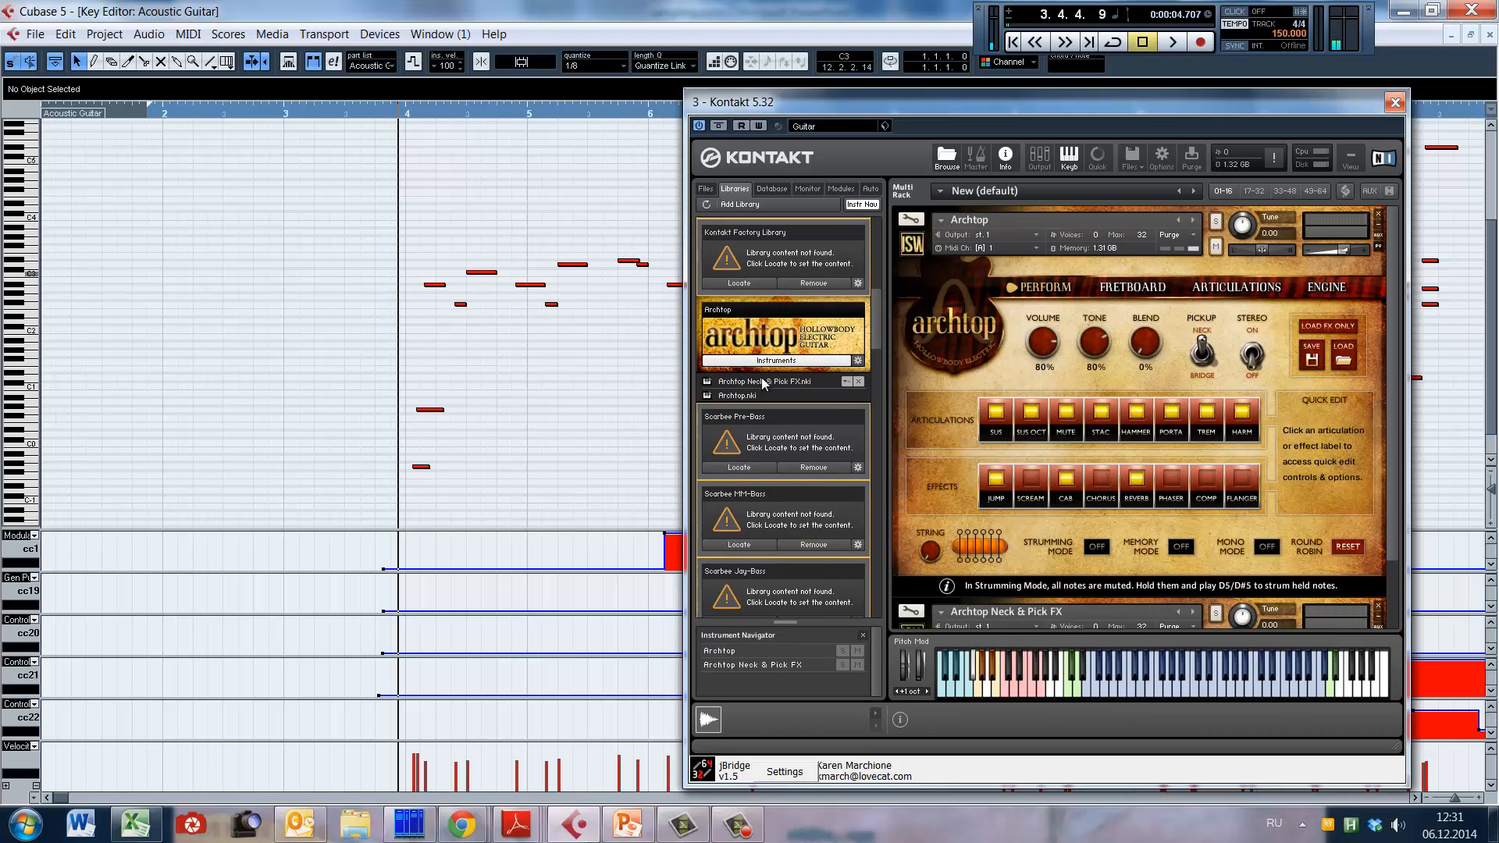
left_click(764, 383)
left_click_drag(1390, 363, 1391, 463)
left_click(1116, 524)
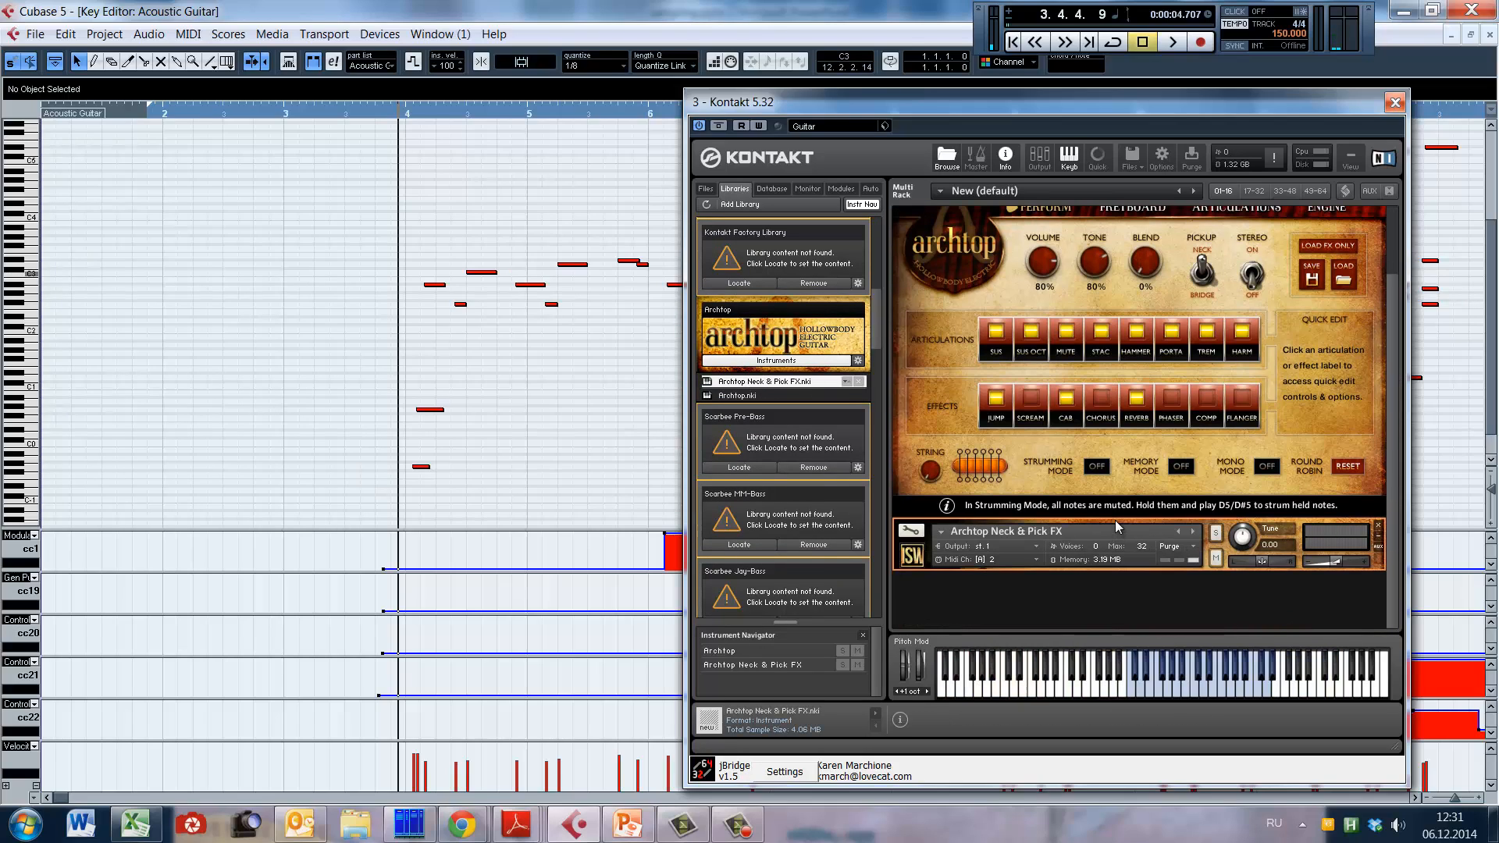
Step: Audition the Archtop Neck & Pick FX sounds one by one across the blue keys, and return to the main Archtop instrument
left_click(1129, 689)
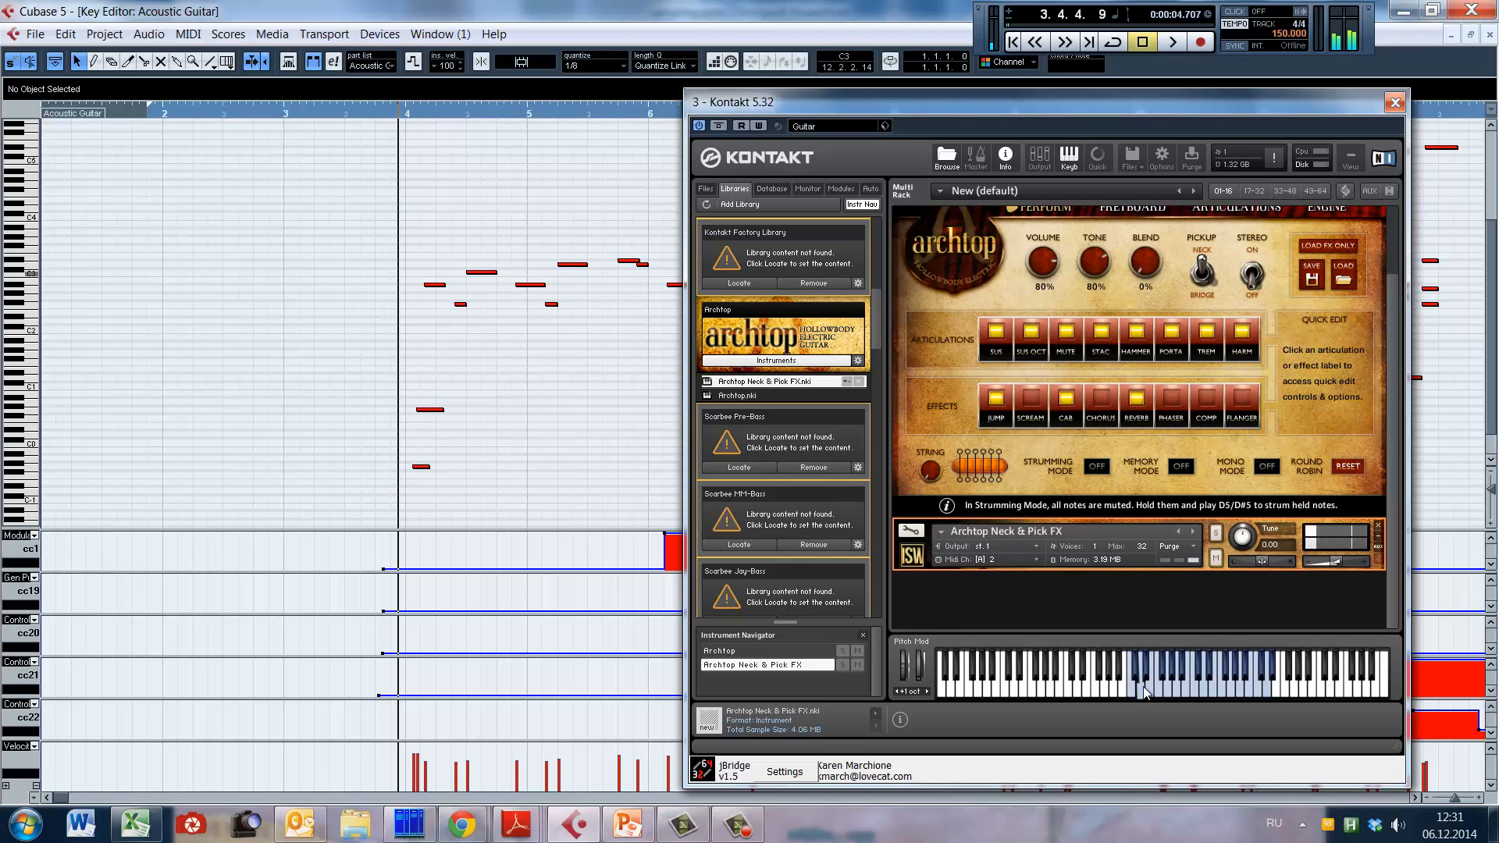
left_click(1143, 687)
left_click(1152, 691)
left_click(1152, 691)
left_click(1178, 690)
left_click(1219, 690)
left_click(1241, 691)
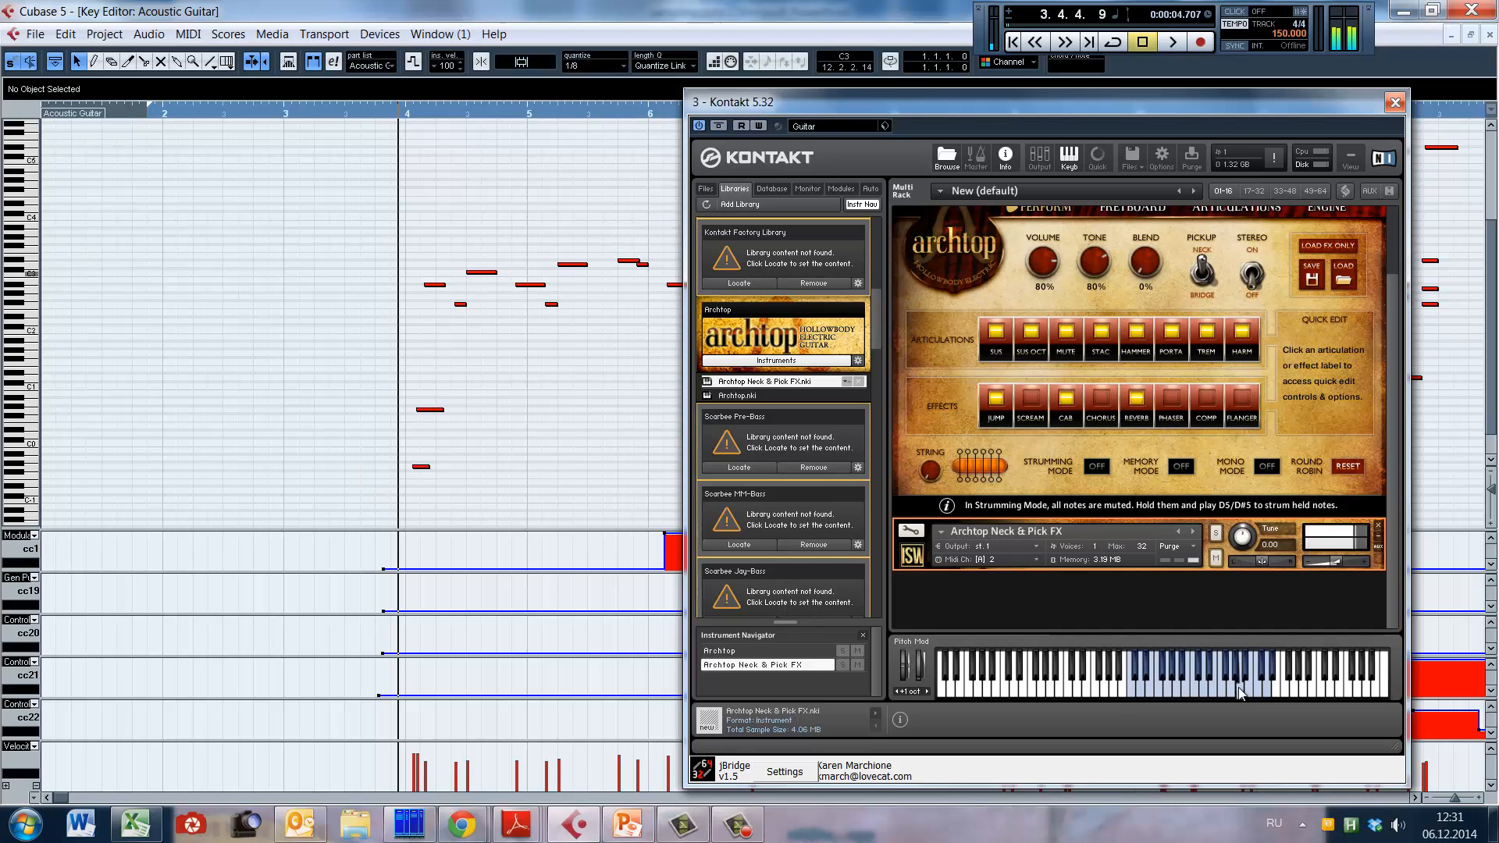
left_click(1259, 690)
left_click_drag(1396, 350, 1400, 279)
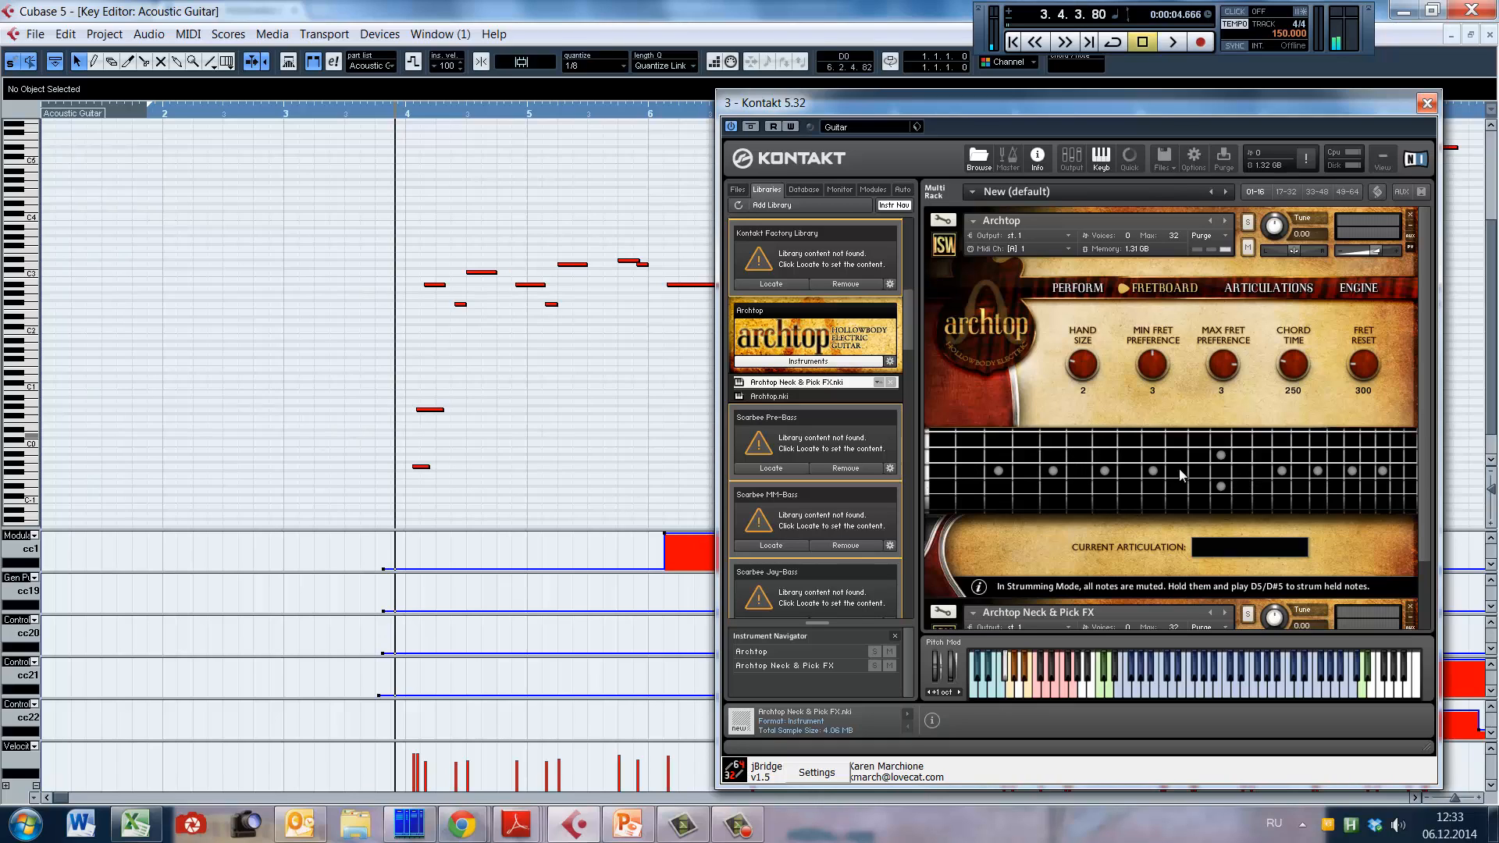
Step: Play the guitar phrase from late bar 3 to bar 7 and review the Harmonic Type options among the Archtop articulations
key("space")
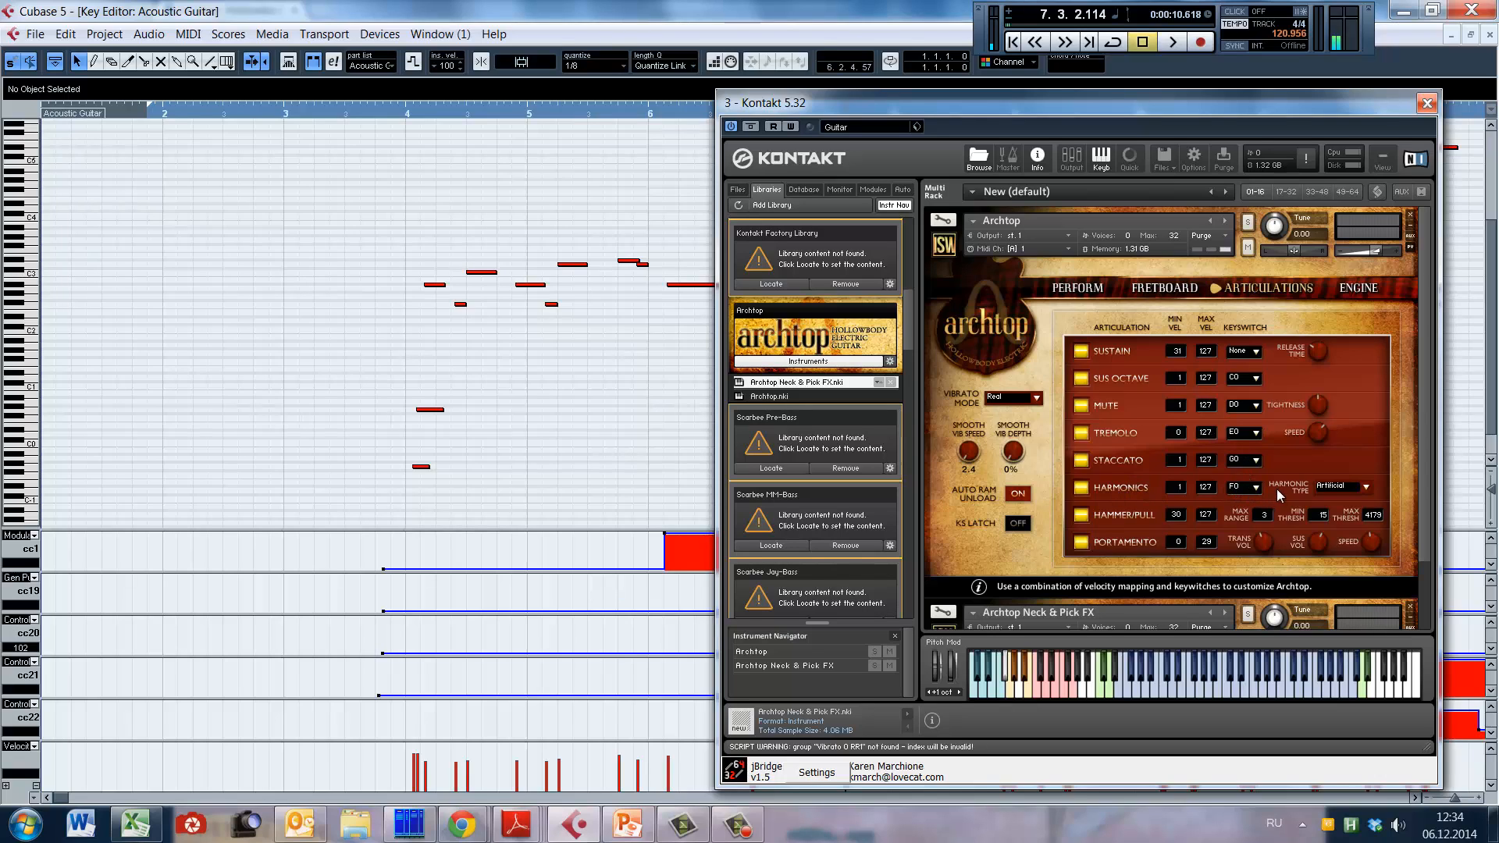
left_click(1365, 488)
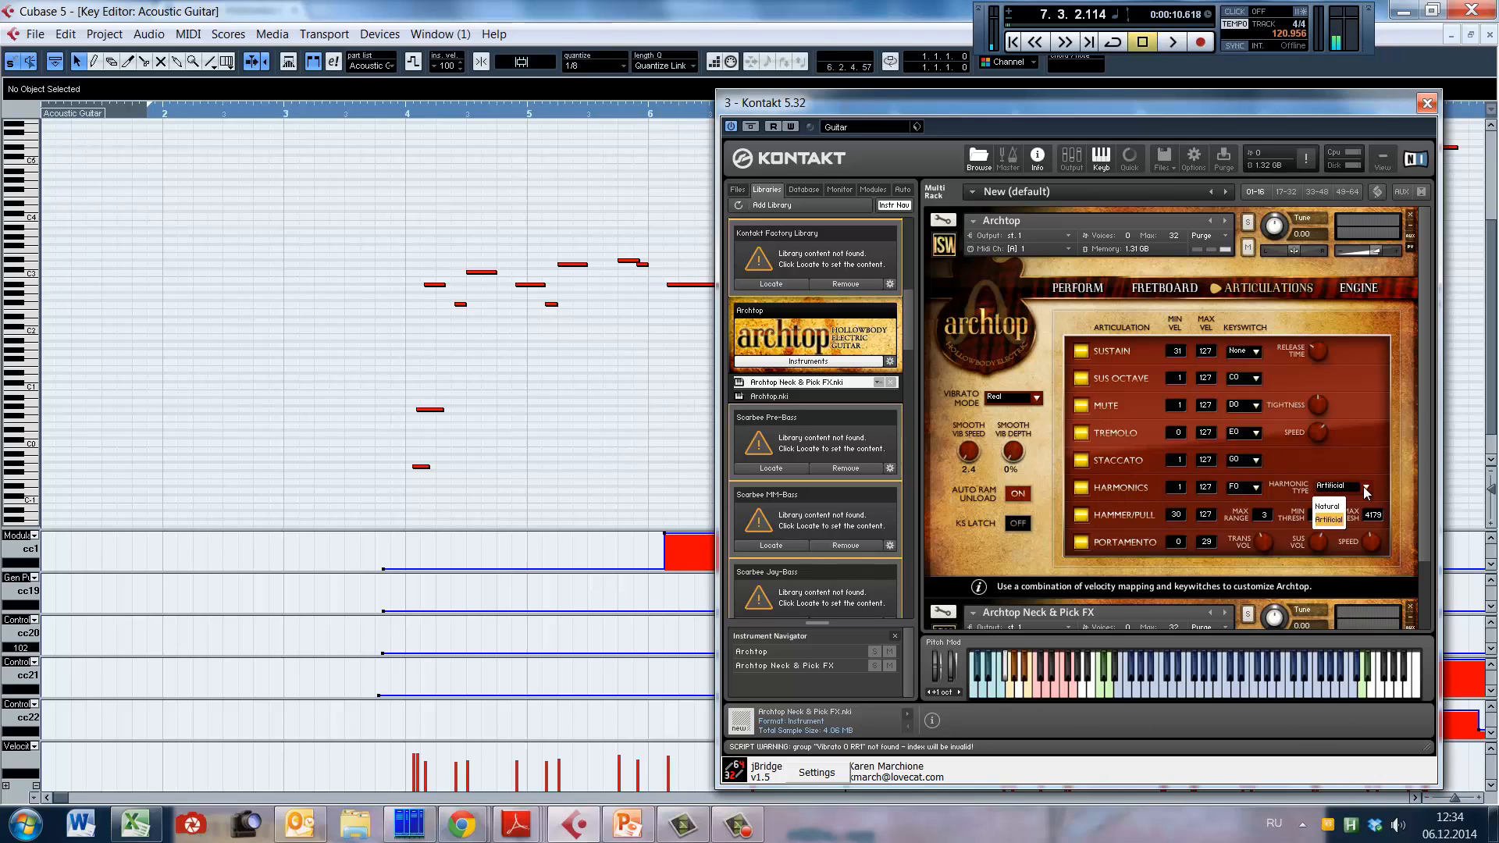
left_click(1365, 488)
left_click(1364, 487)
left_click(1365, 488)
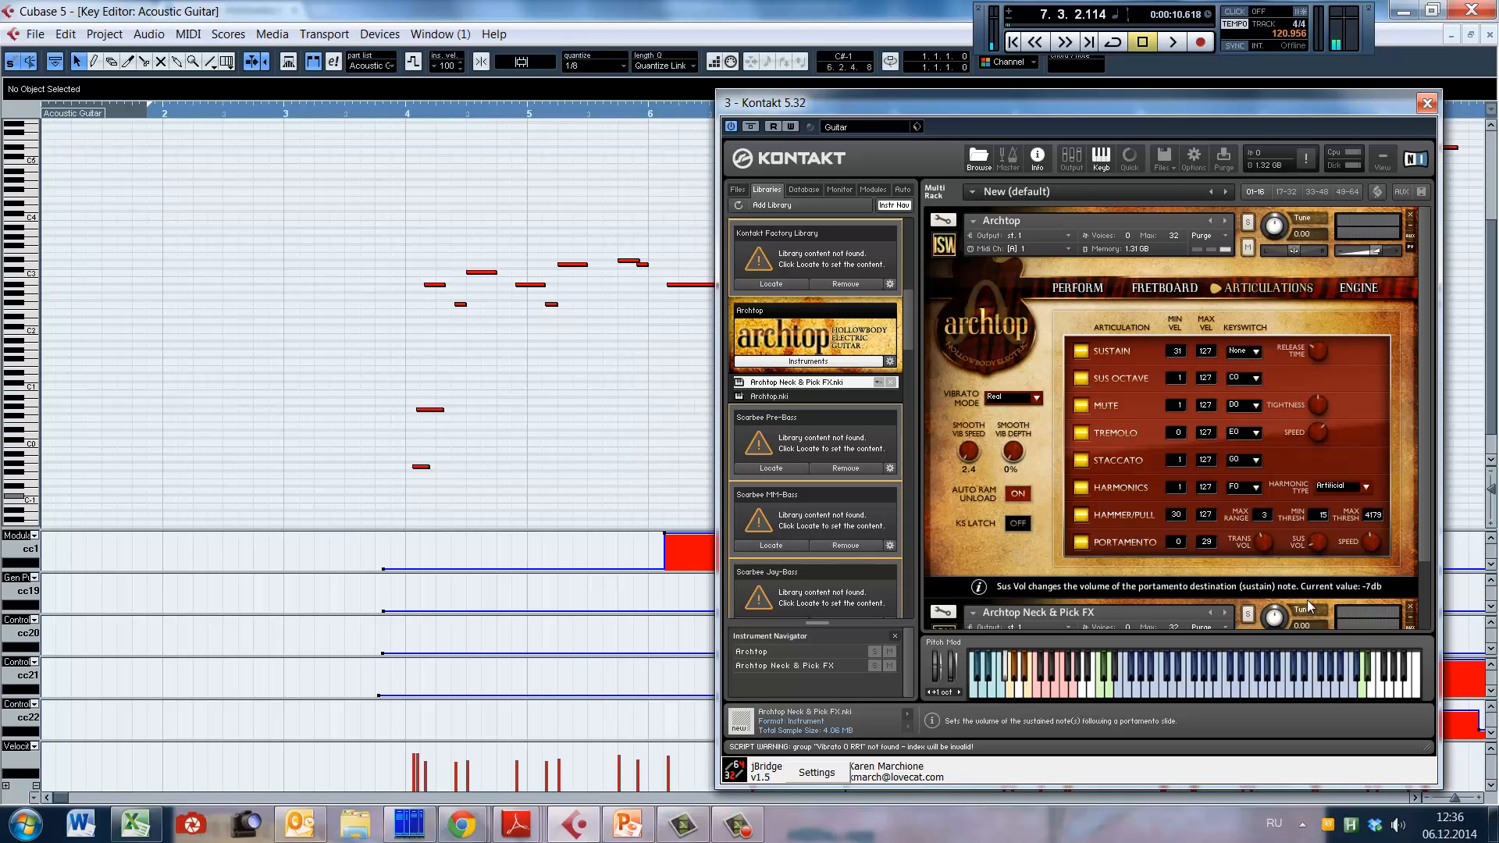
Step: Set the portamento Sus Vol to 3 dB and play the slide from the start of bar 6 into bar 7
mouse_move(1311, 634)
left_mouse_down()
mouse_move(1311, 536)
mouse_move(1327, 628)
left_mouse_up()
left_click_drag(1327, 625, 1319, 537)
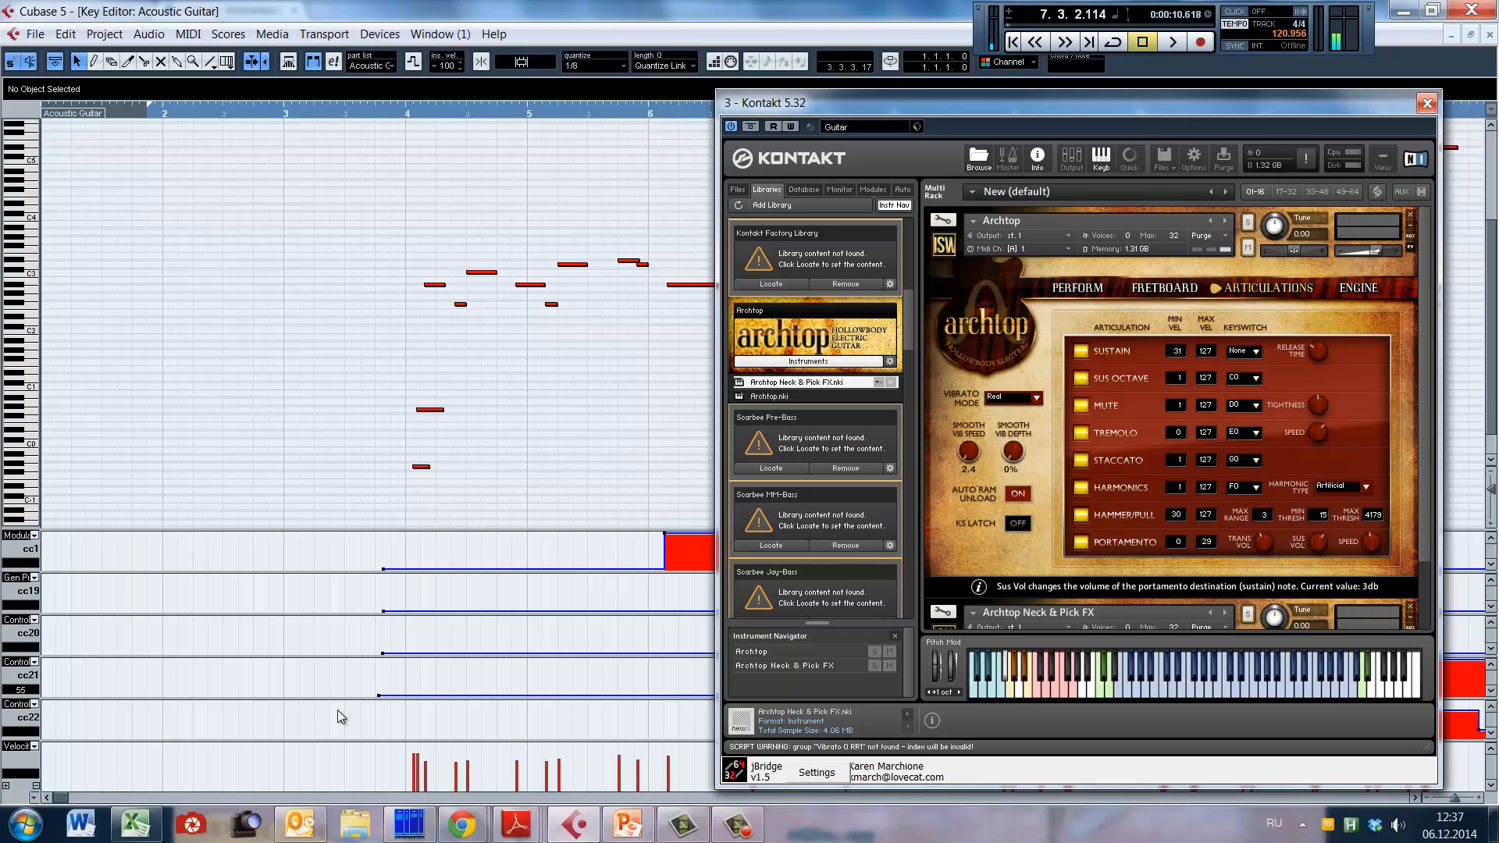
left_click(659, 370, "alt+shift")
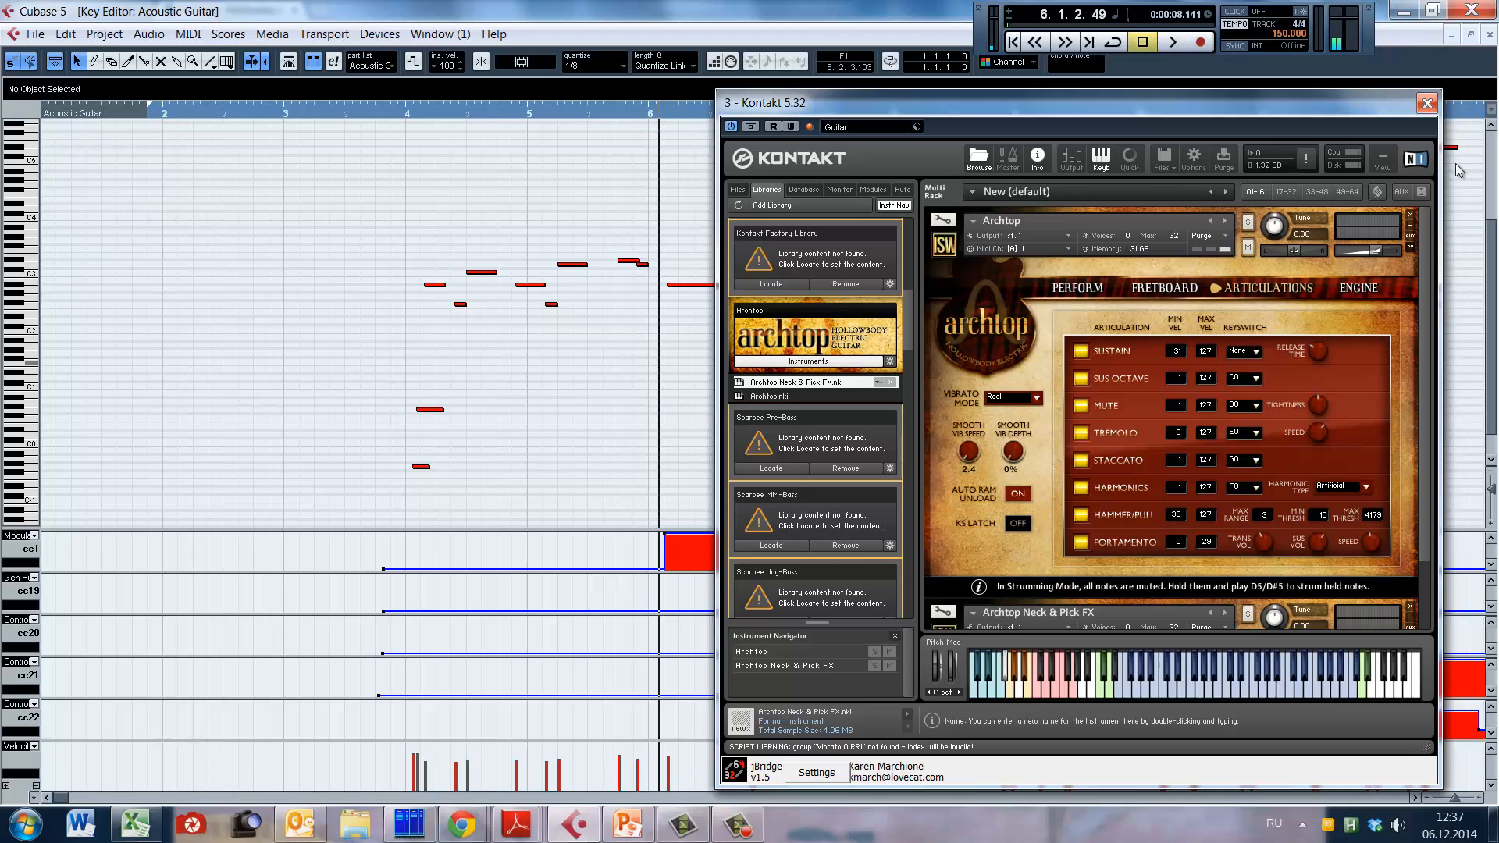
left_click(1427, 103)
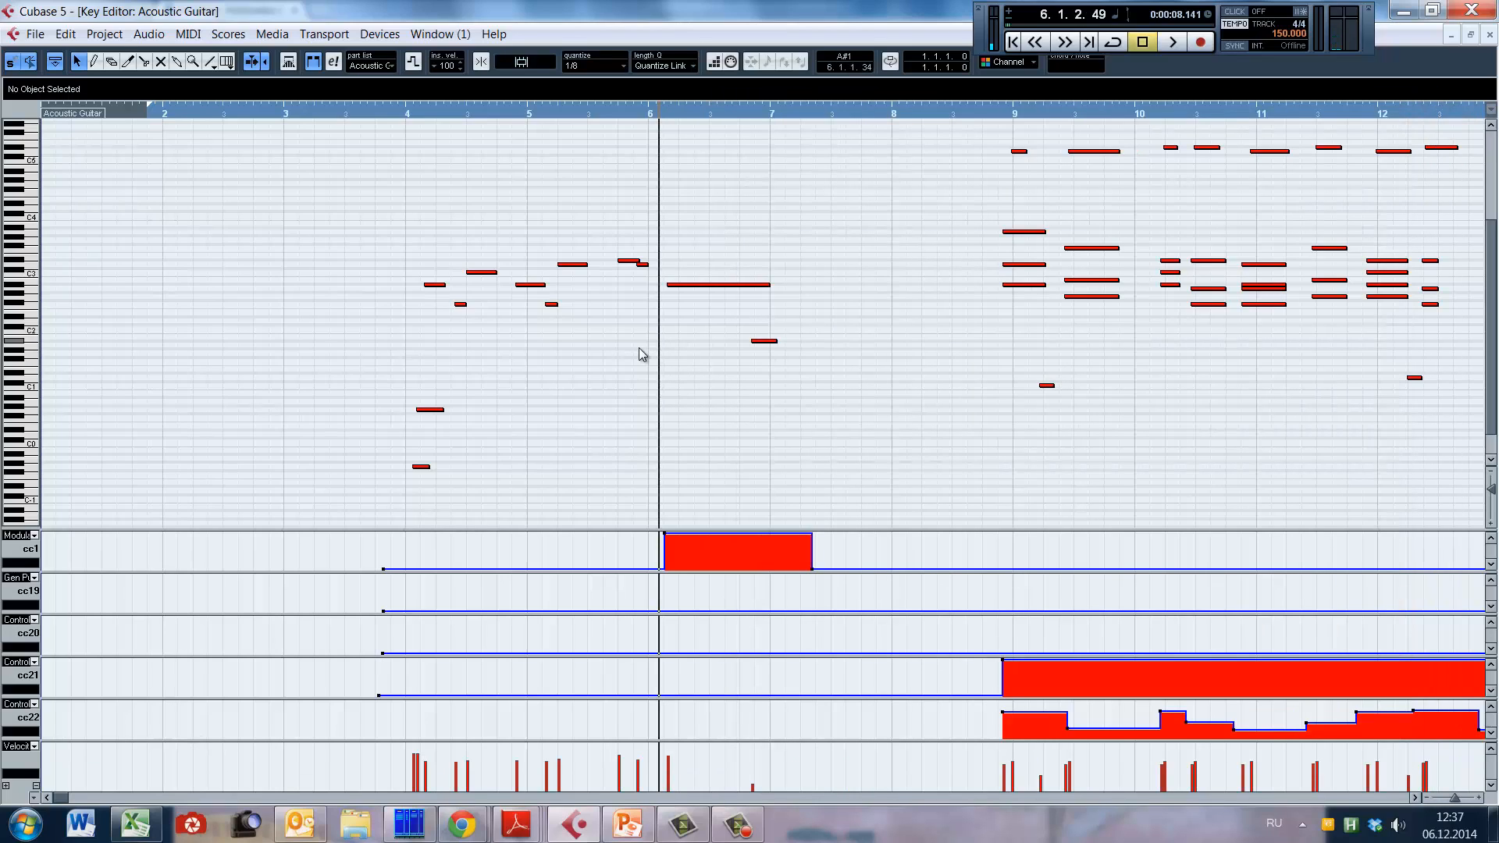
key("space")
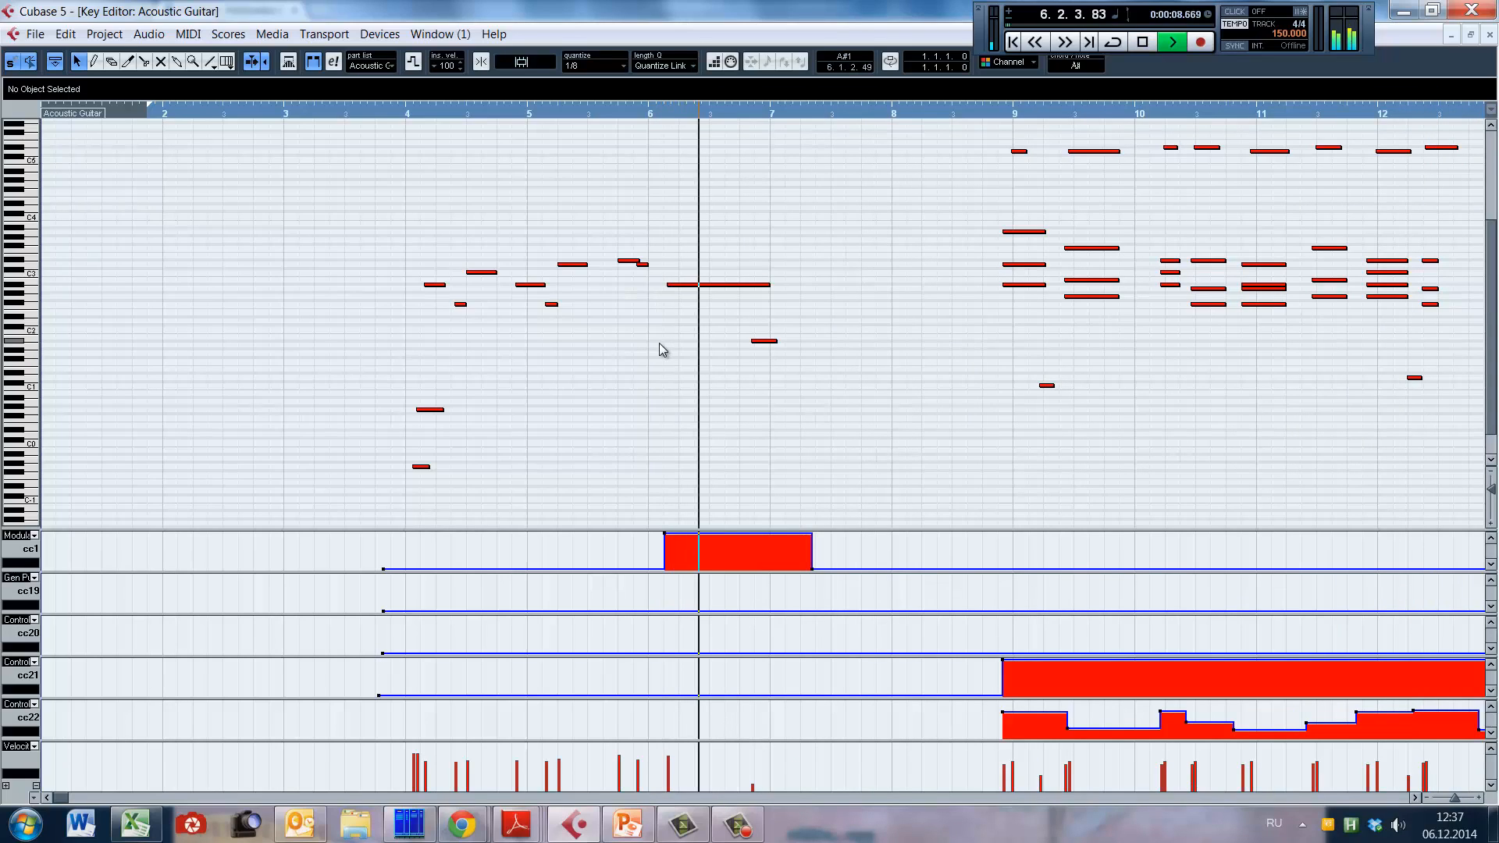
key("space")
Step: Lengthen the A#1 slide note to end at 8.1.3.37 and replay it from the start of bar 6
left_click(775, 341)
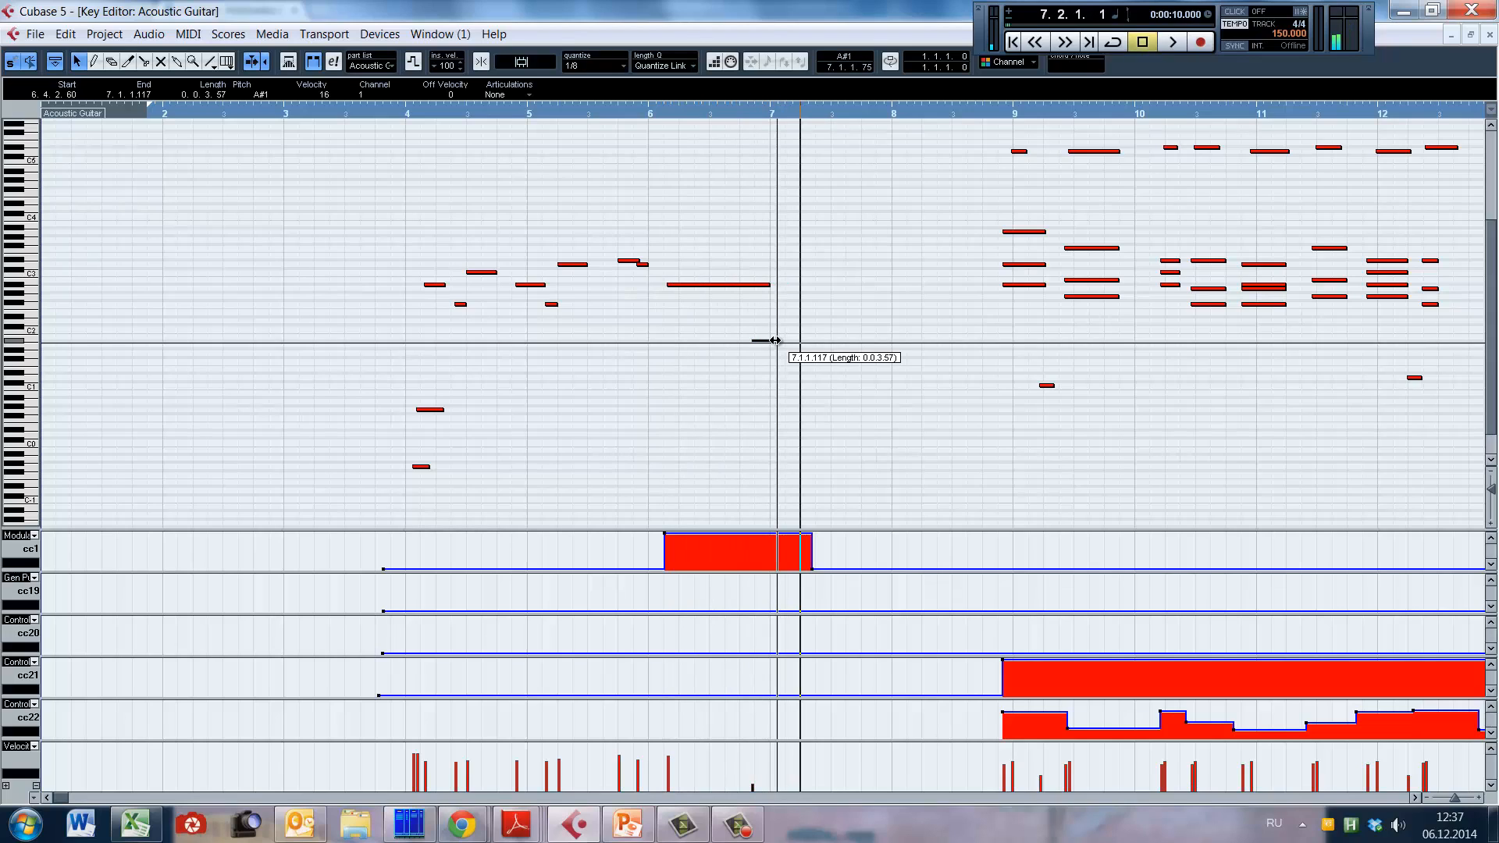
left_click_drag(776, 340, 910, 340)
key("KP_0")
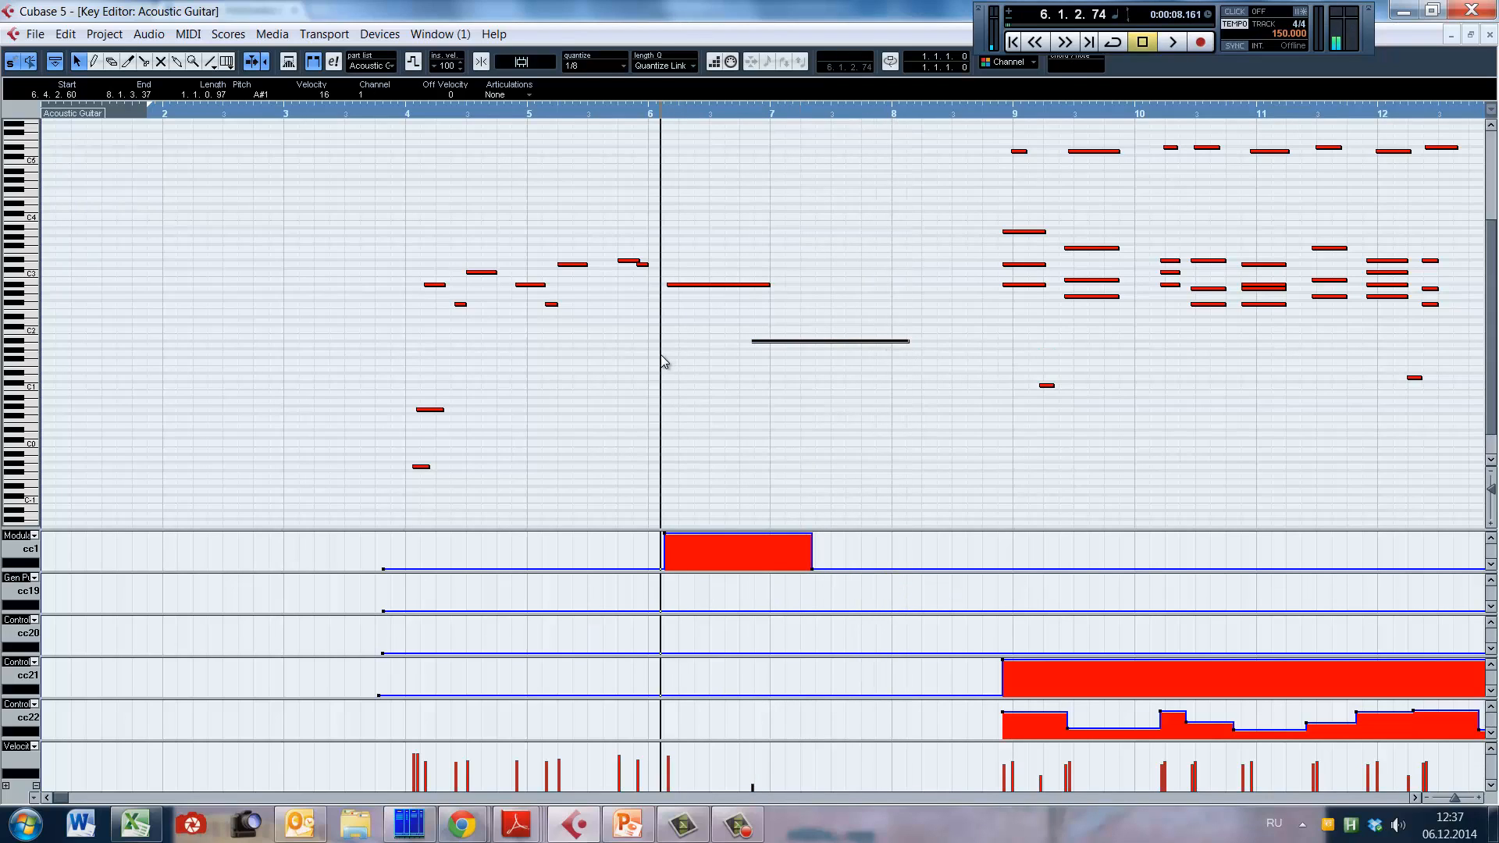
key("space")
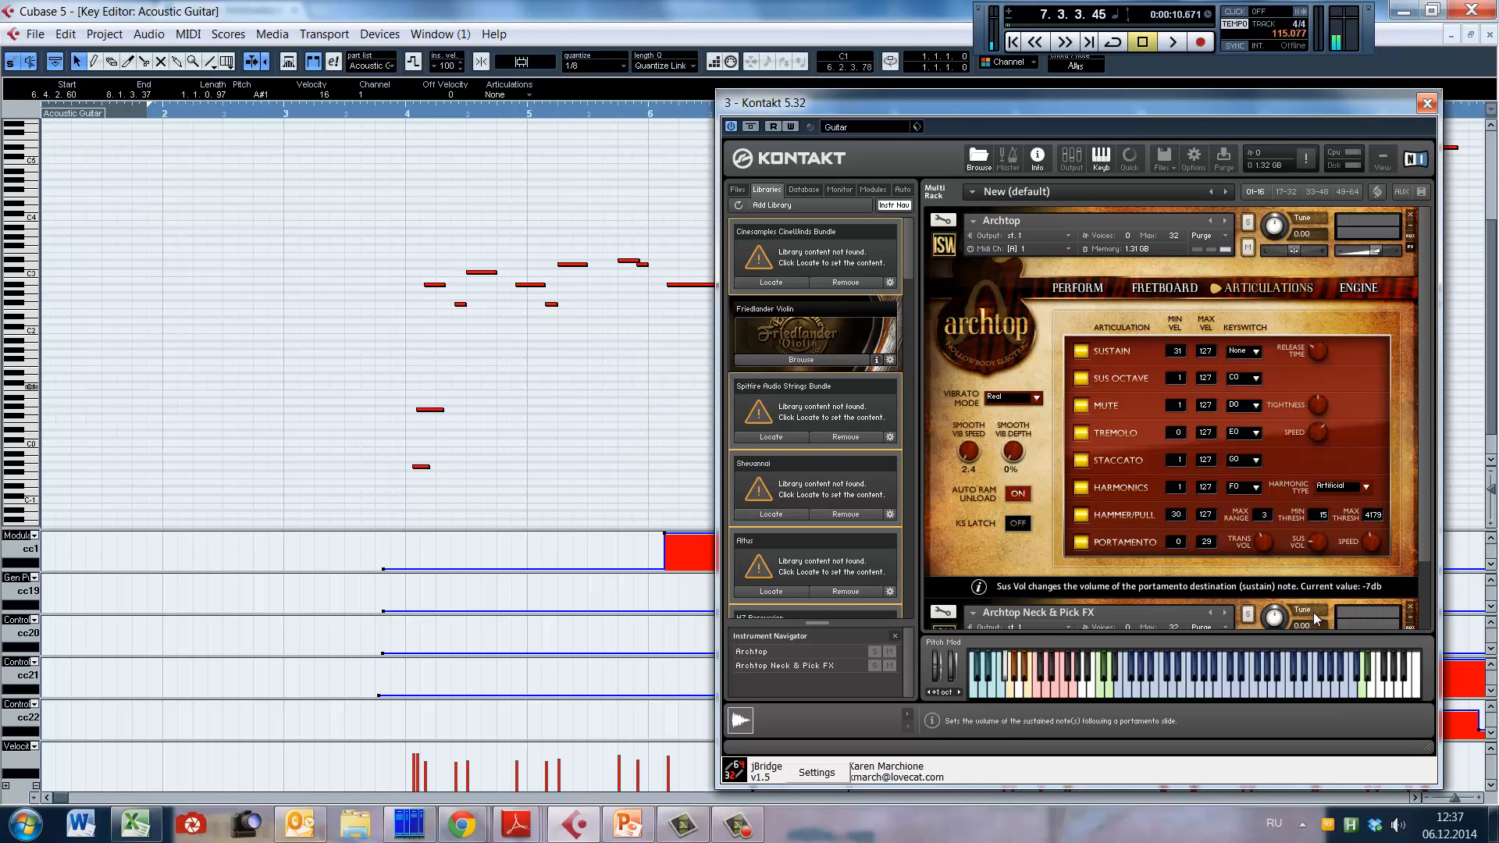
Step: Move the Kontakt window clear of the notes and replay the lengthened slide from bar 6 to late bar 7
left_click_drag(1108, 107, 756, 380)
left_click(653, 366)
key("space")
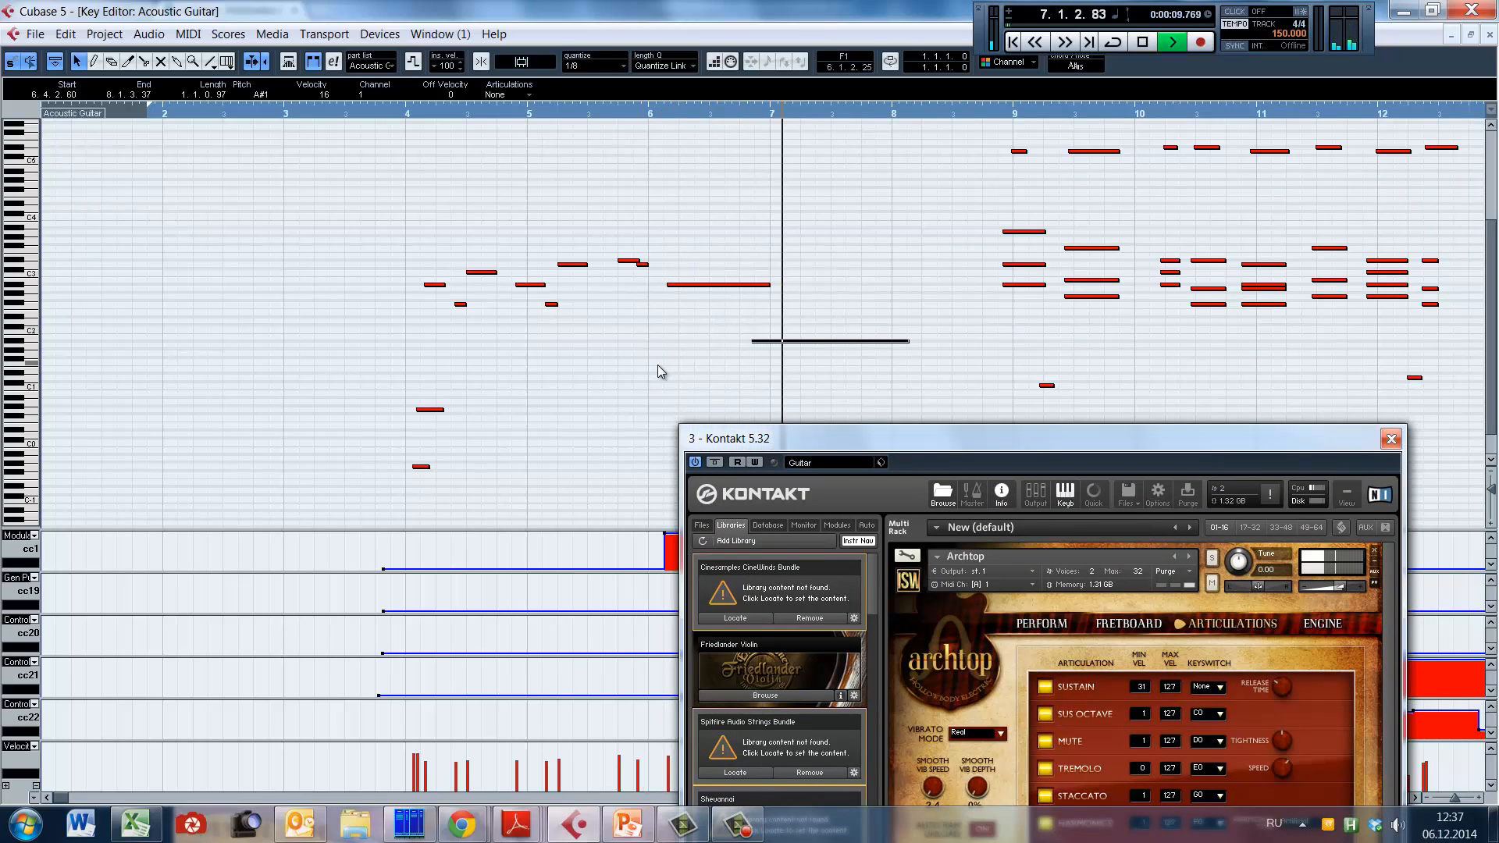
left_click_drag(1176, 432, 1013, 171)
key("space")
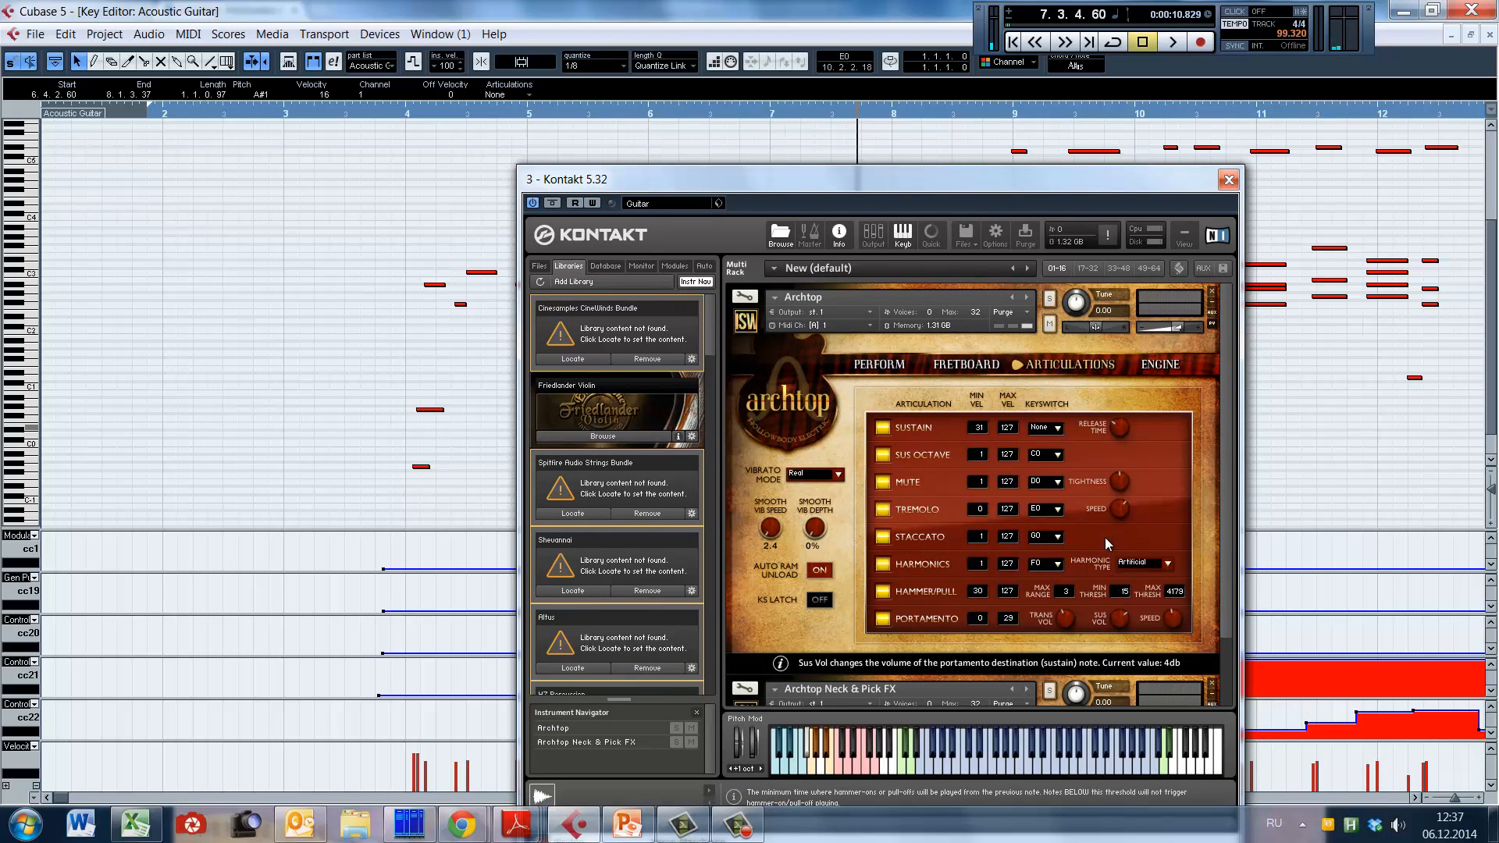
Step: Close the Kontakt window and undo the lengthening of the A#1 note
left_click(1226, 181)
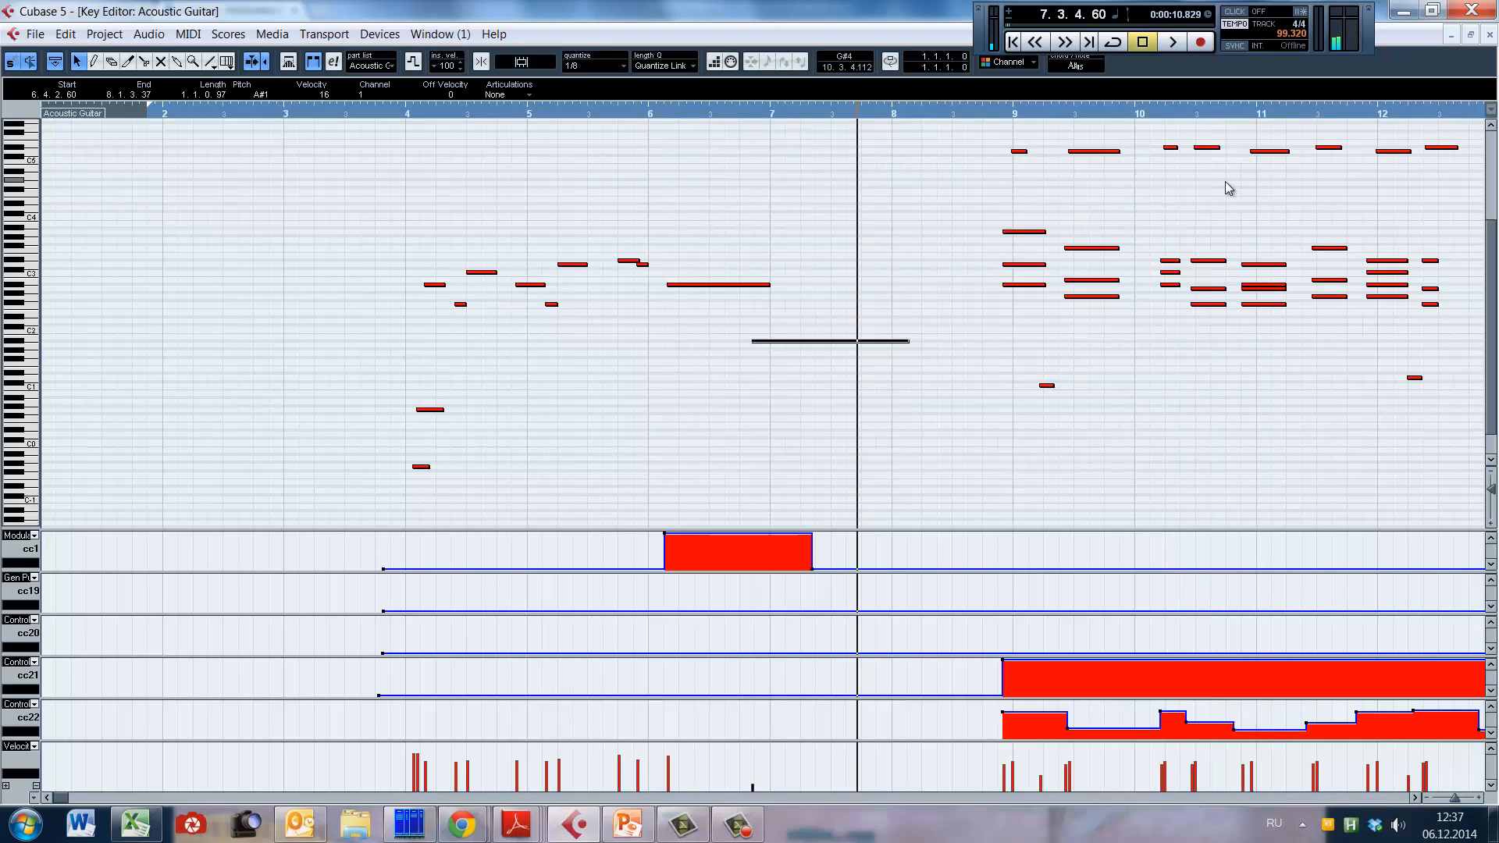
key("ctrl+z")
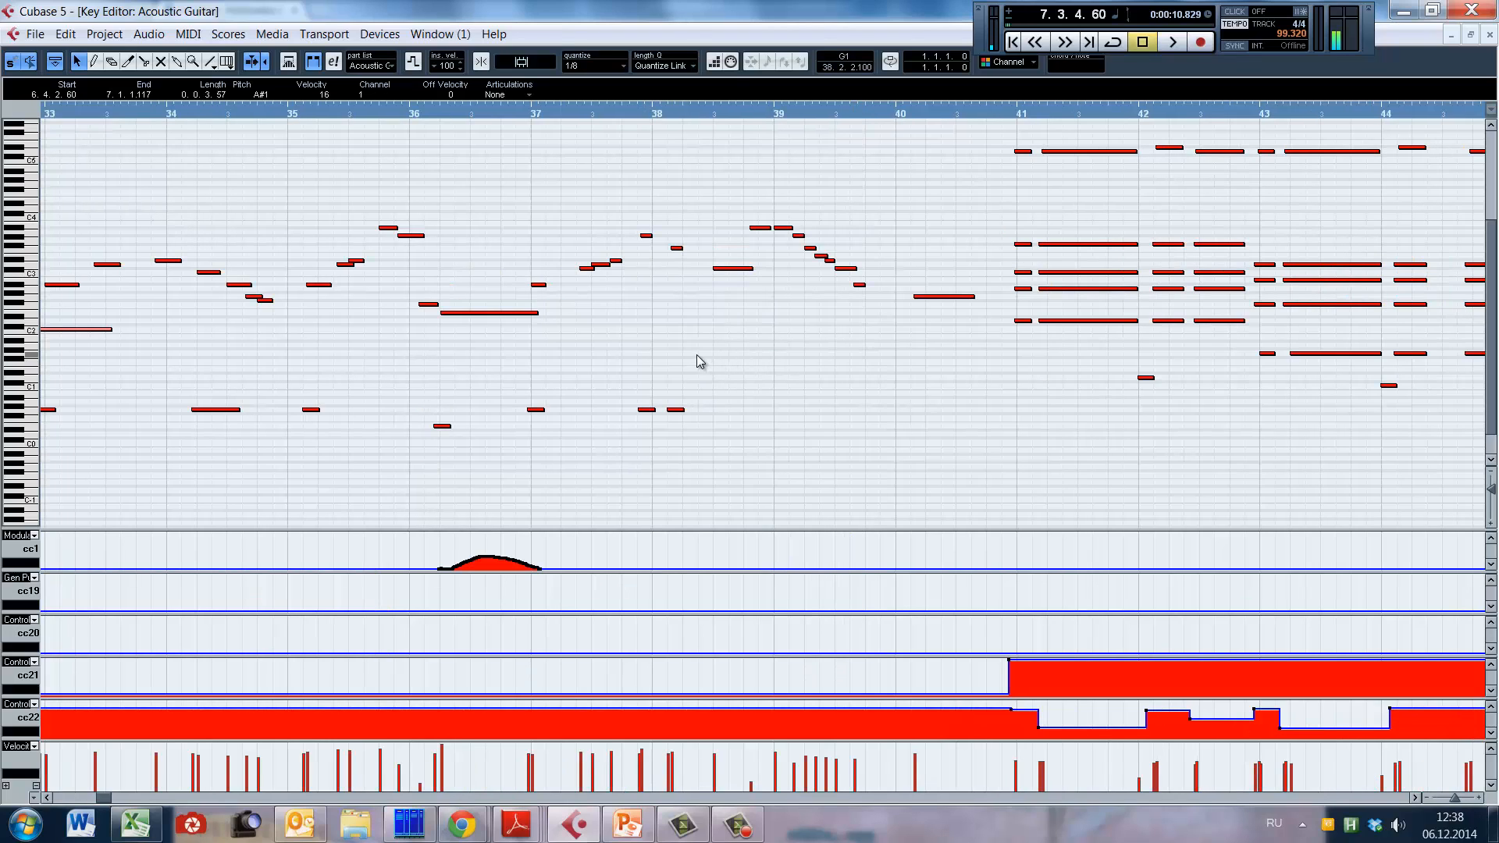
Step: Inspect the repeated high notes around bar 39 and play the descending guitar run from bar 38 to bar 40
left_click(698, 356)
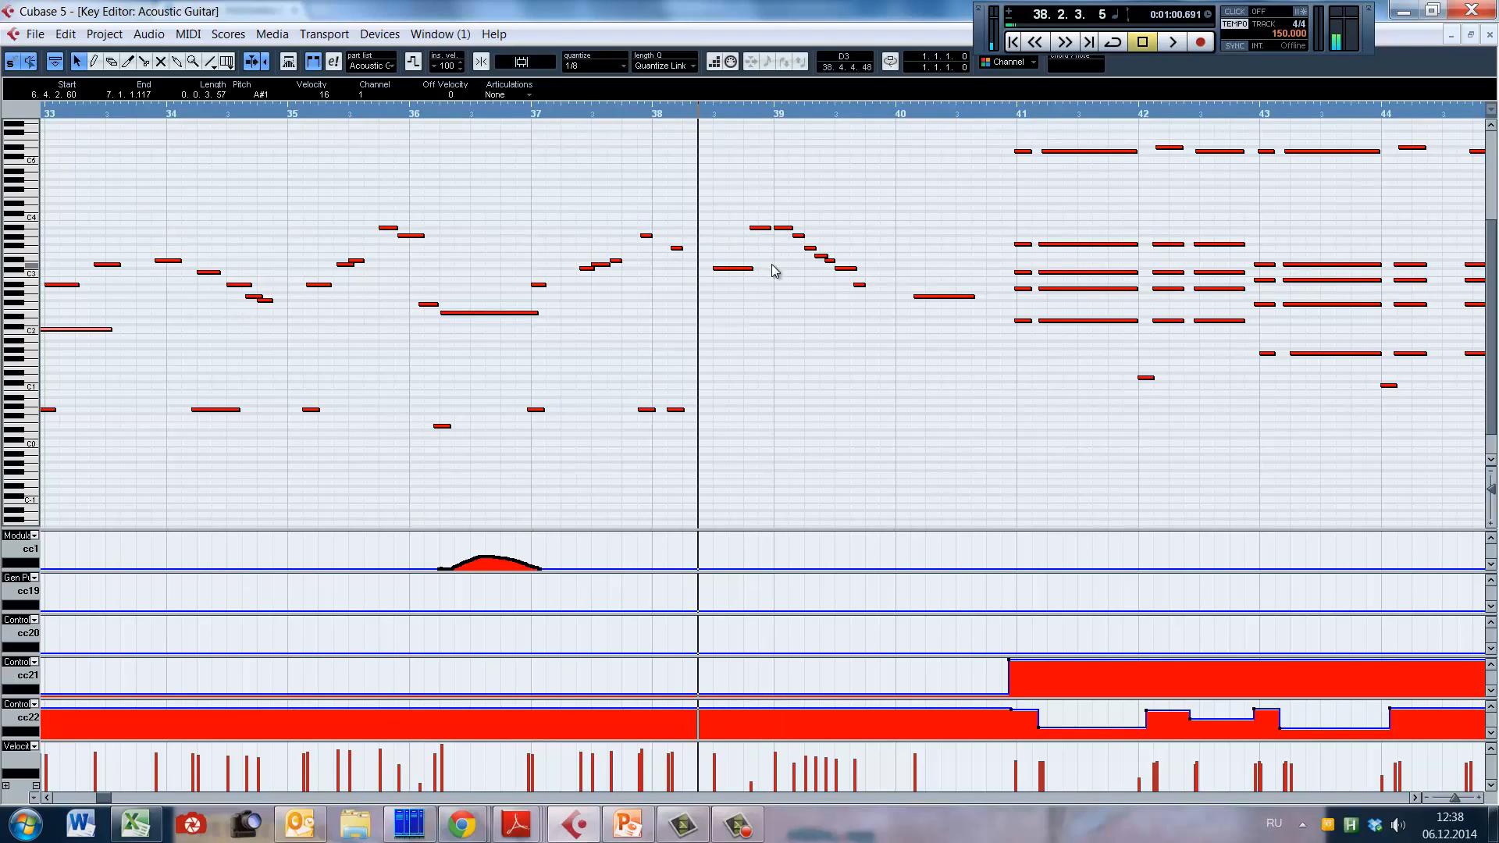
left_click(774, 210)
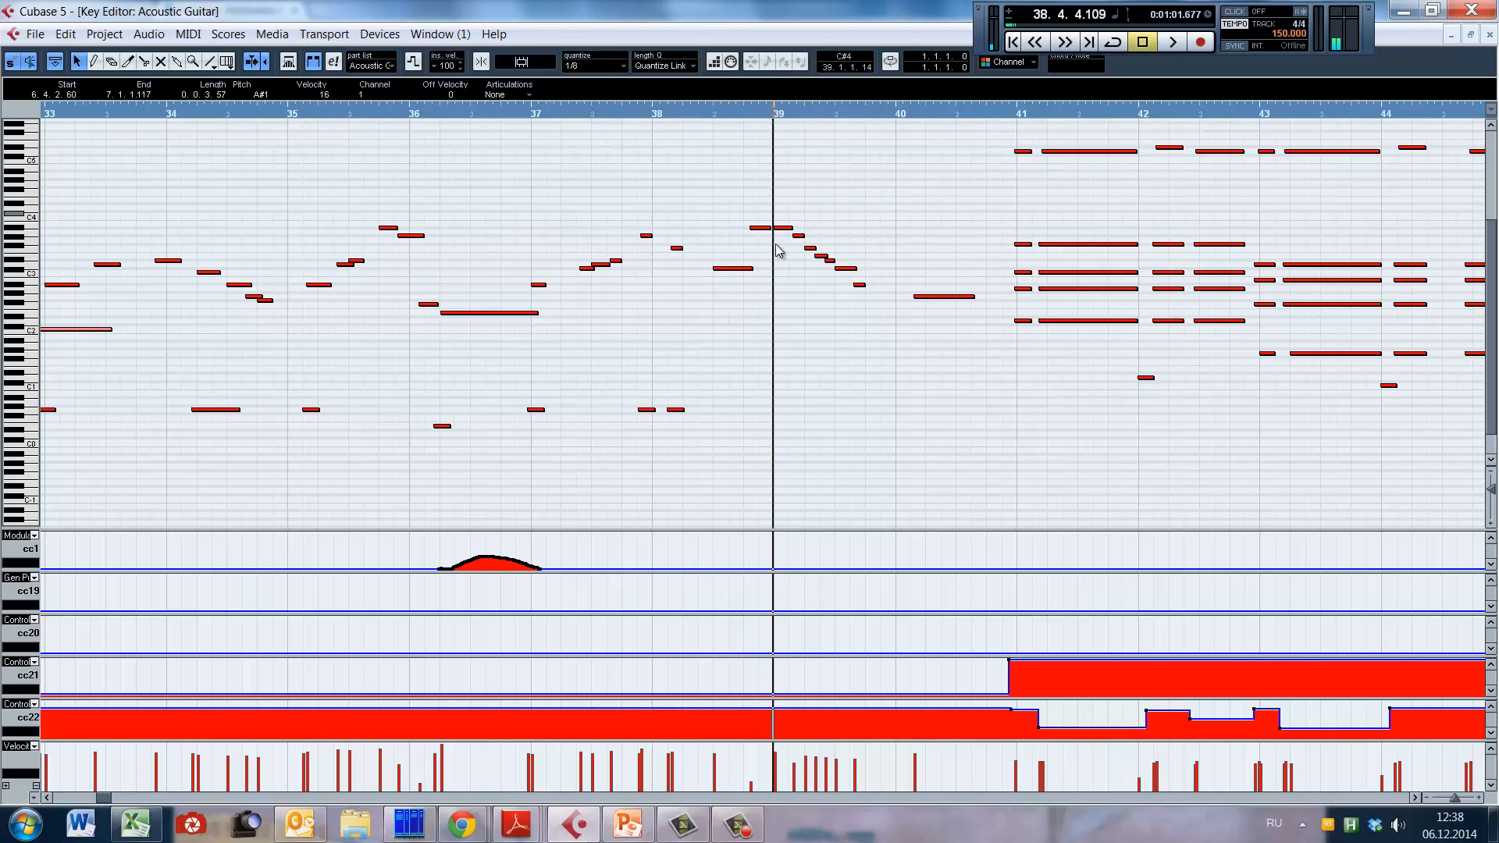
left_click(707, 313)
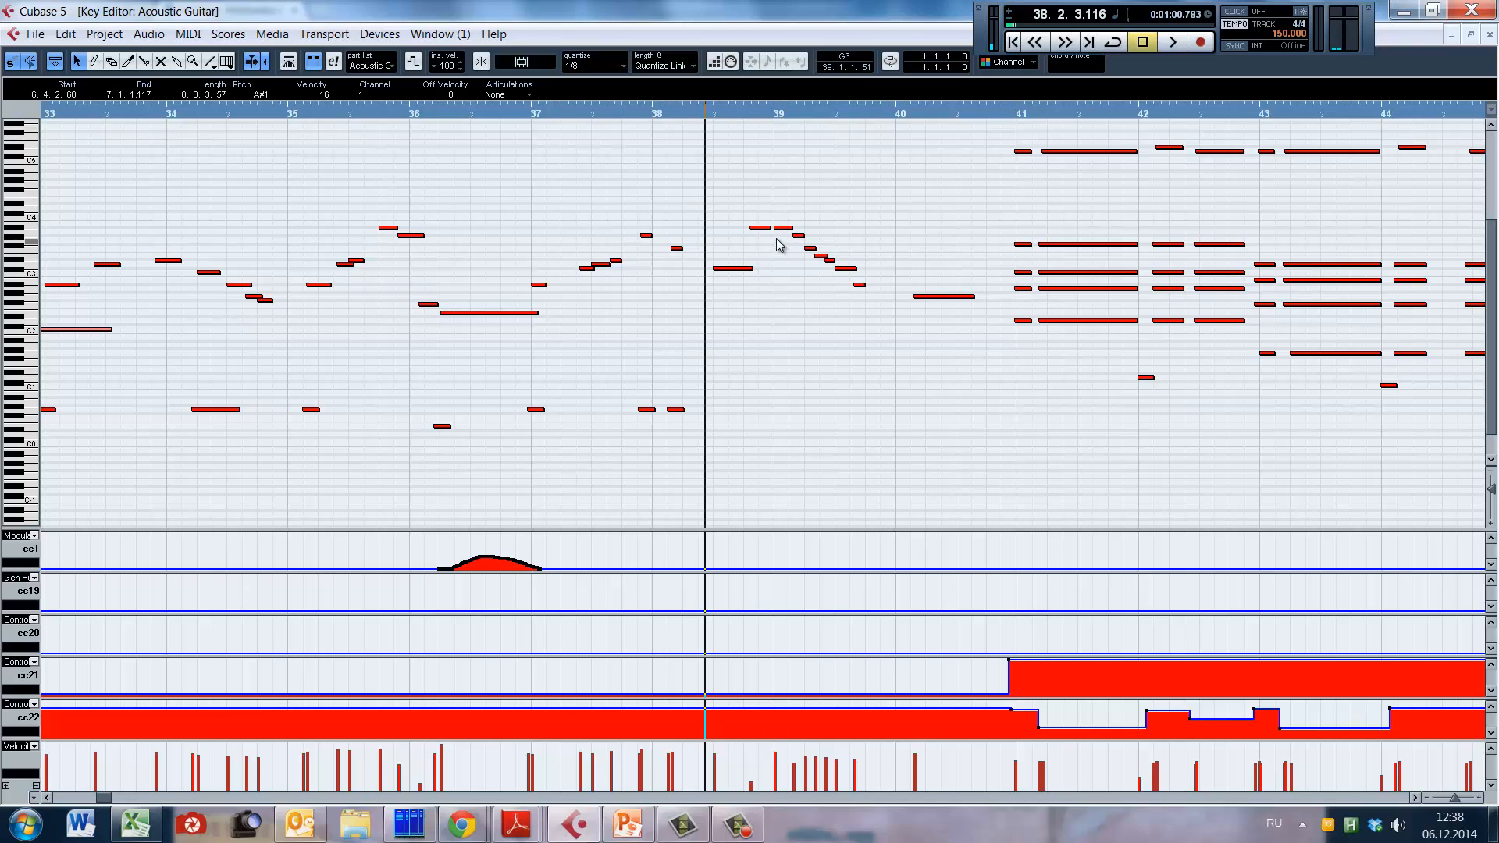
left_click_drag(754, 204, 763, 245)
left_click(781, 323)
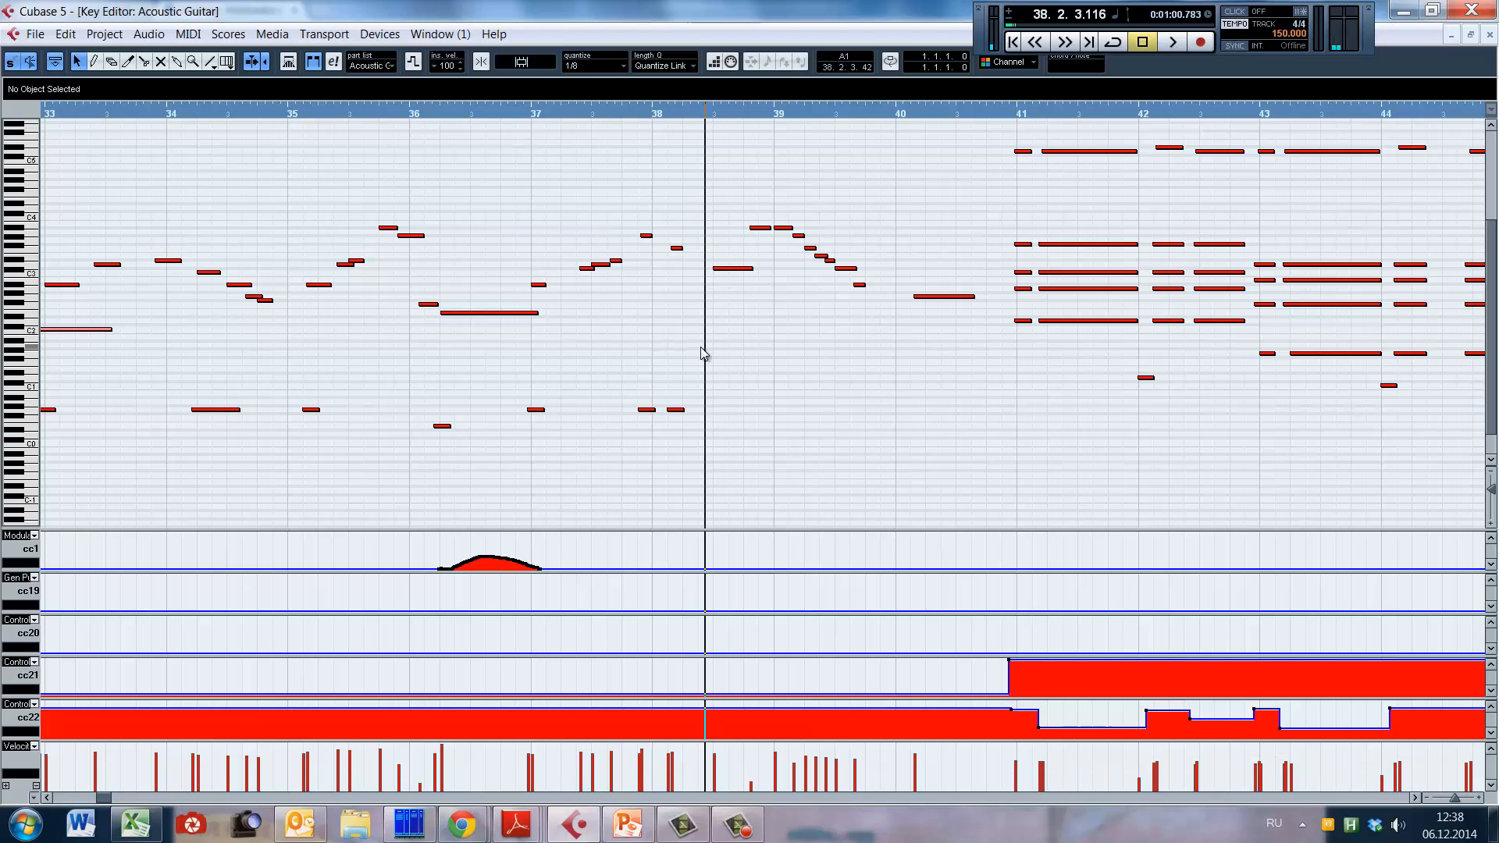
key("space")
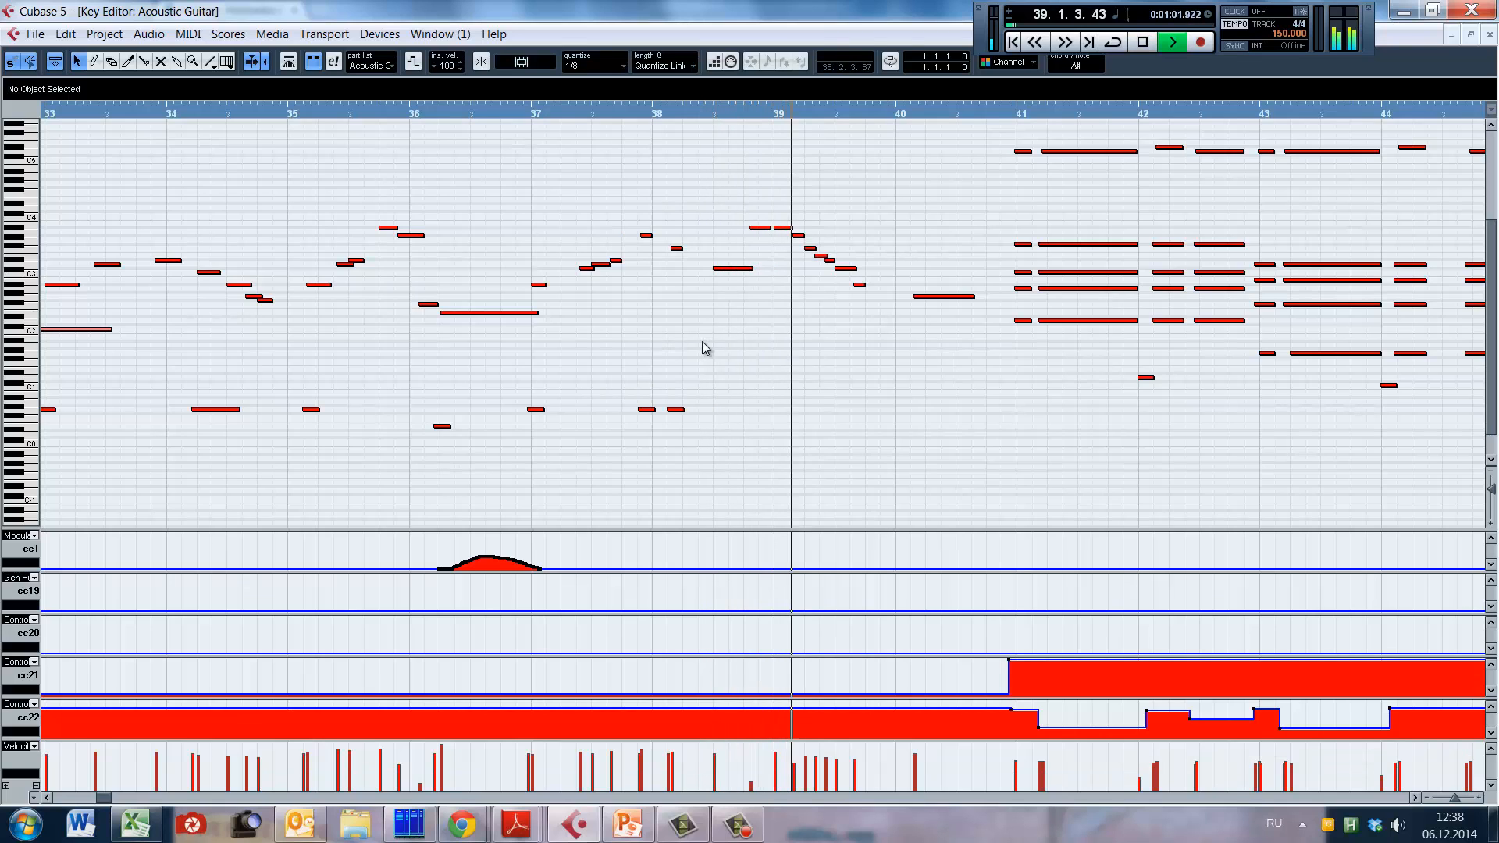
key("space")
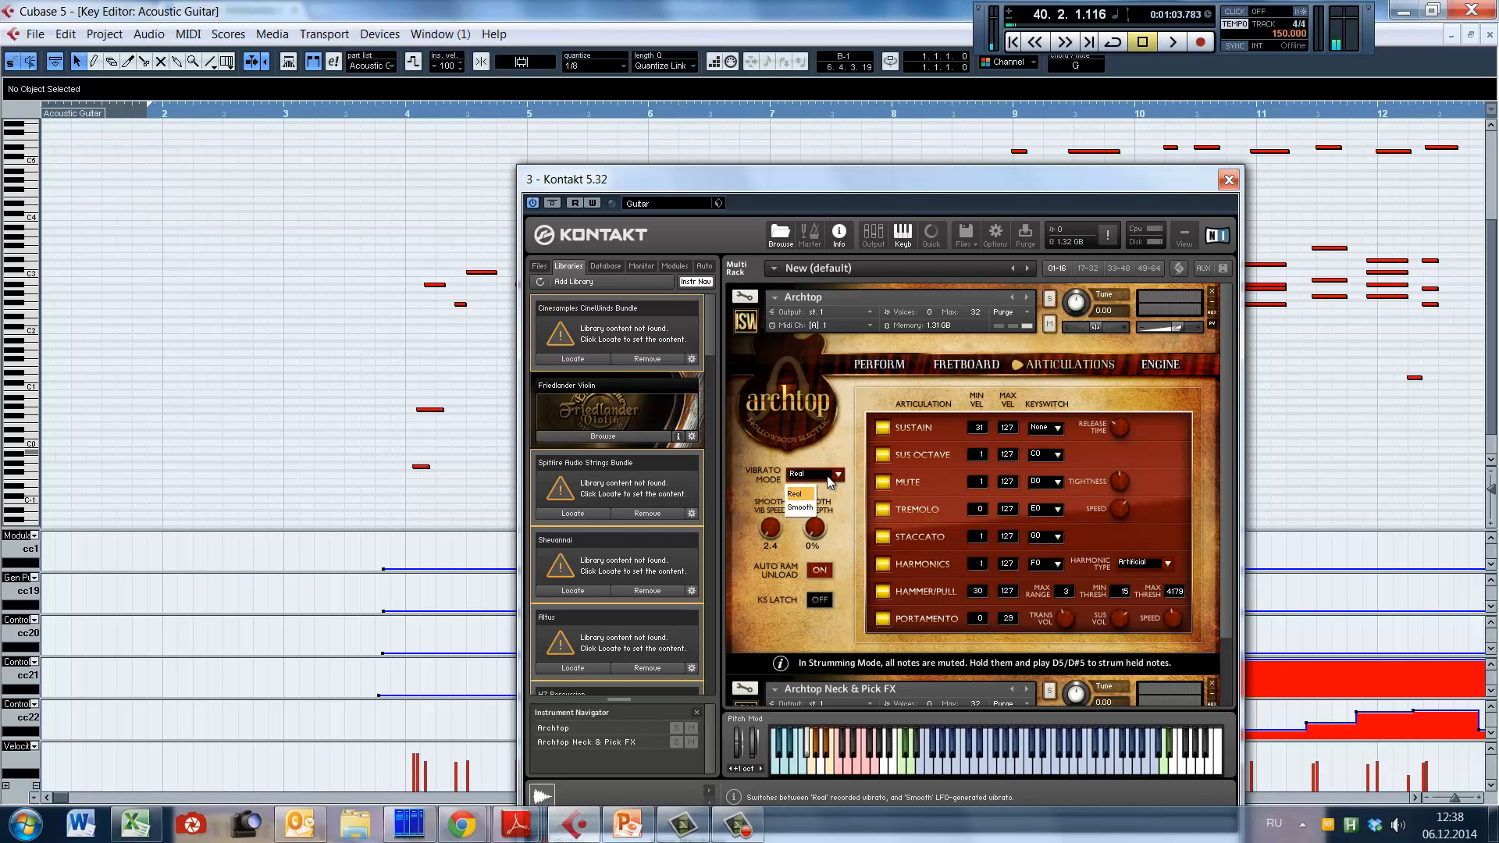
Step: Review Archtop's Real and Smooth vibrato modes, keep Real, and move the Kontakt window away from the CC1 lane
left_click(829, 476)
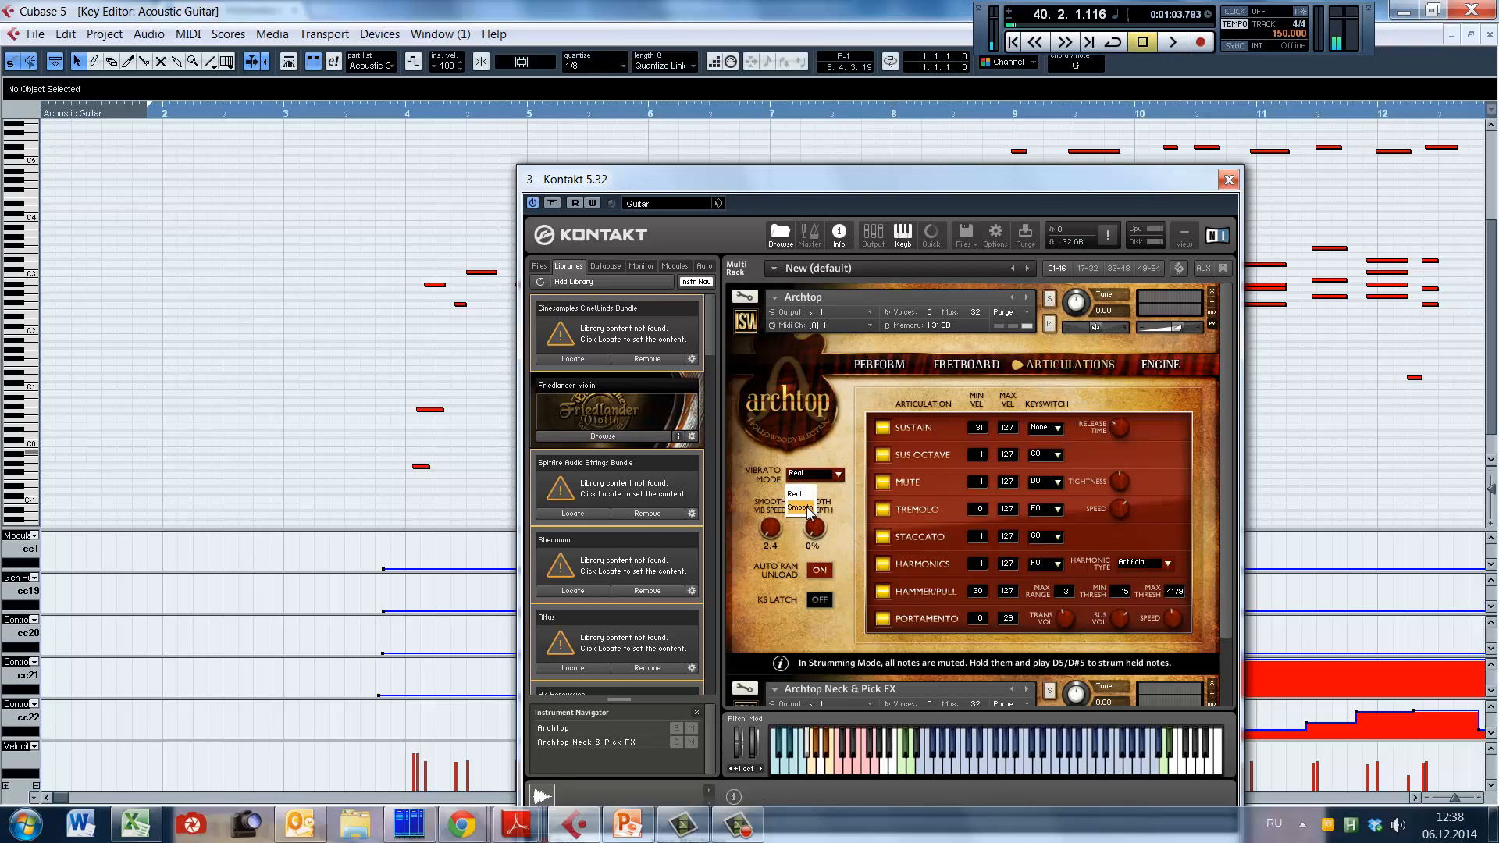
left_click(750, 461)
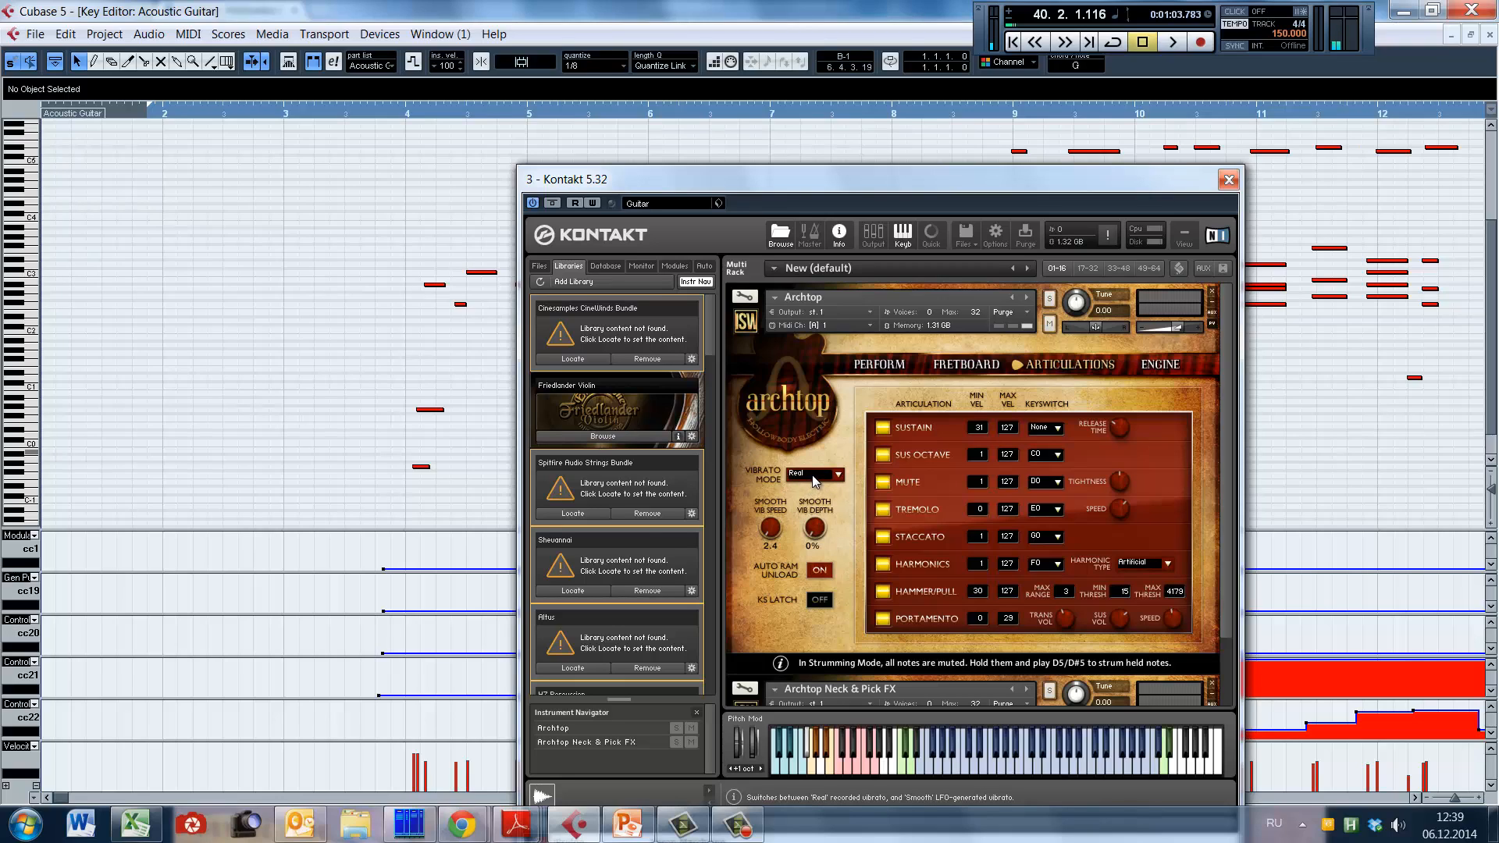
left_click(816, 478)
left_click(815, 480)
left_click_drag(987, 194, 1213, 663)
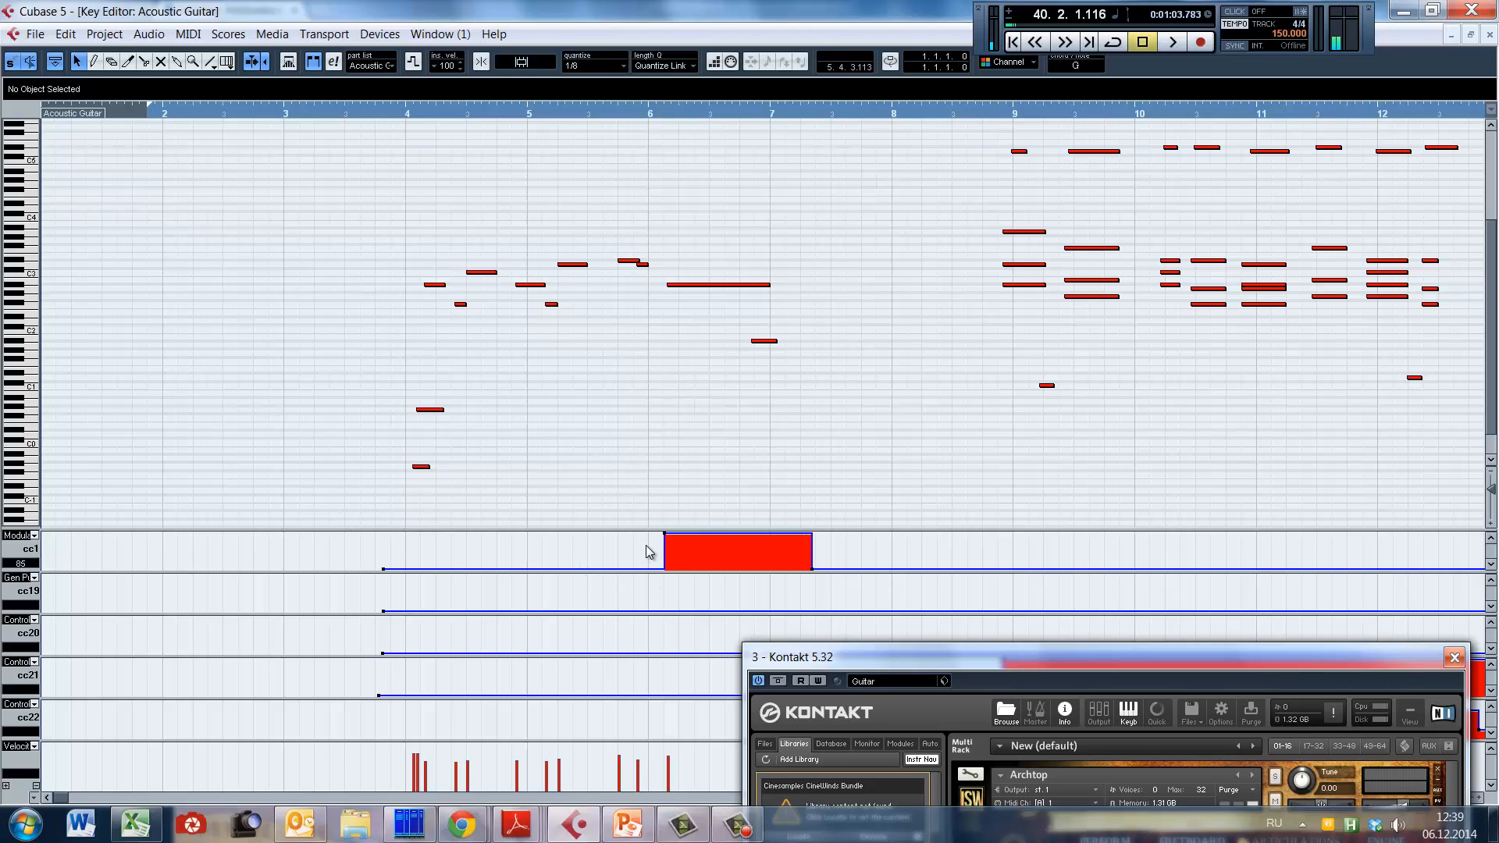
Step: Inspect the CC1 modulation block's start and end points, and play the vibrato note from late bar 5 into bar 7
left_click_drag(642, 545, 703, 520)
left_click_drag(796, 556, 834, 584)
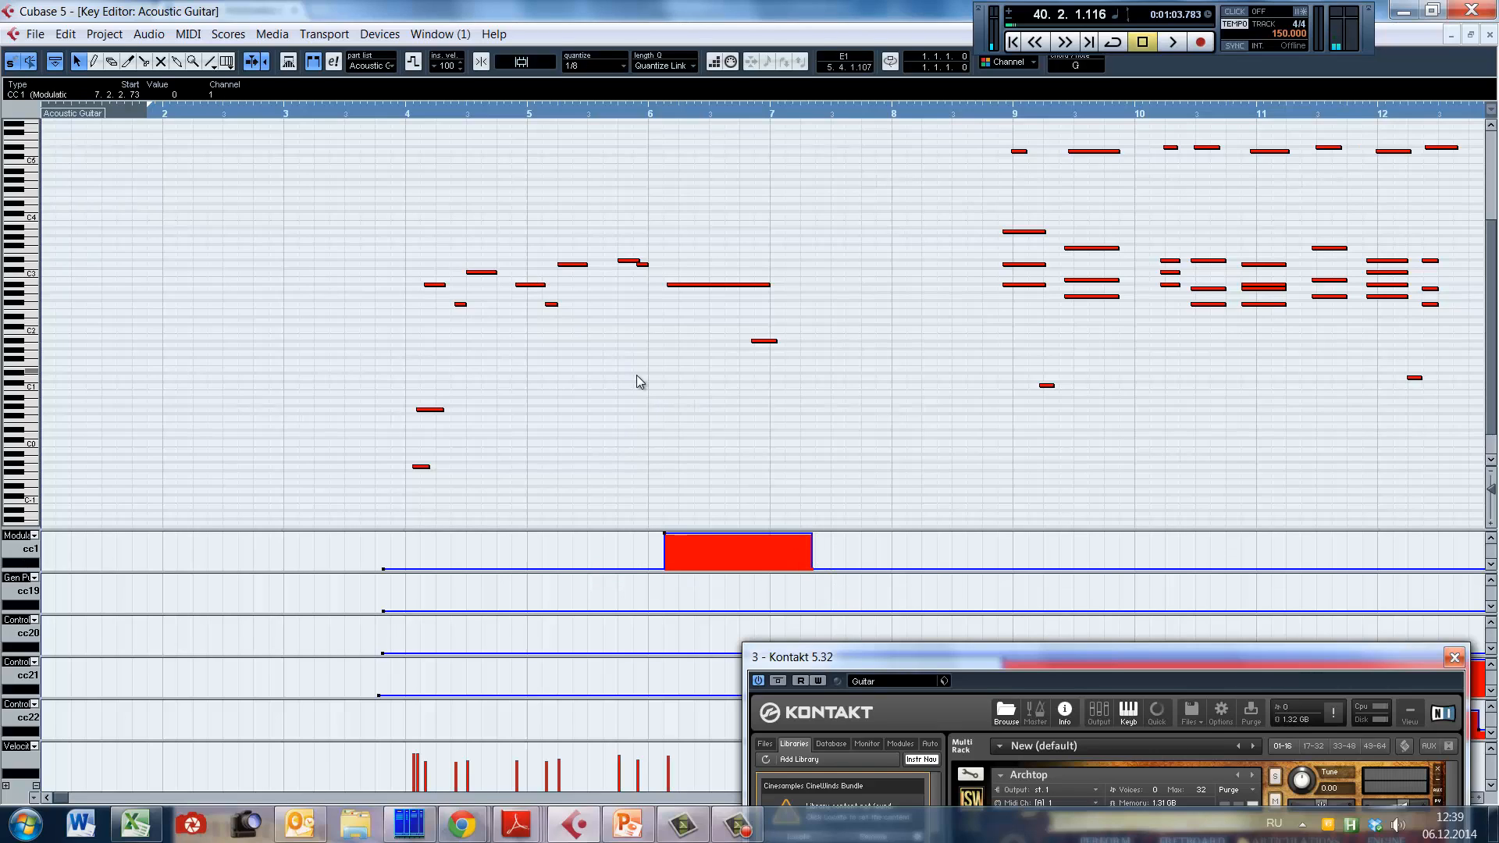
left_click(660, 317)
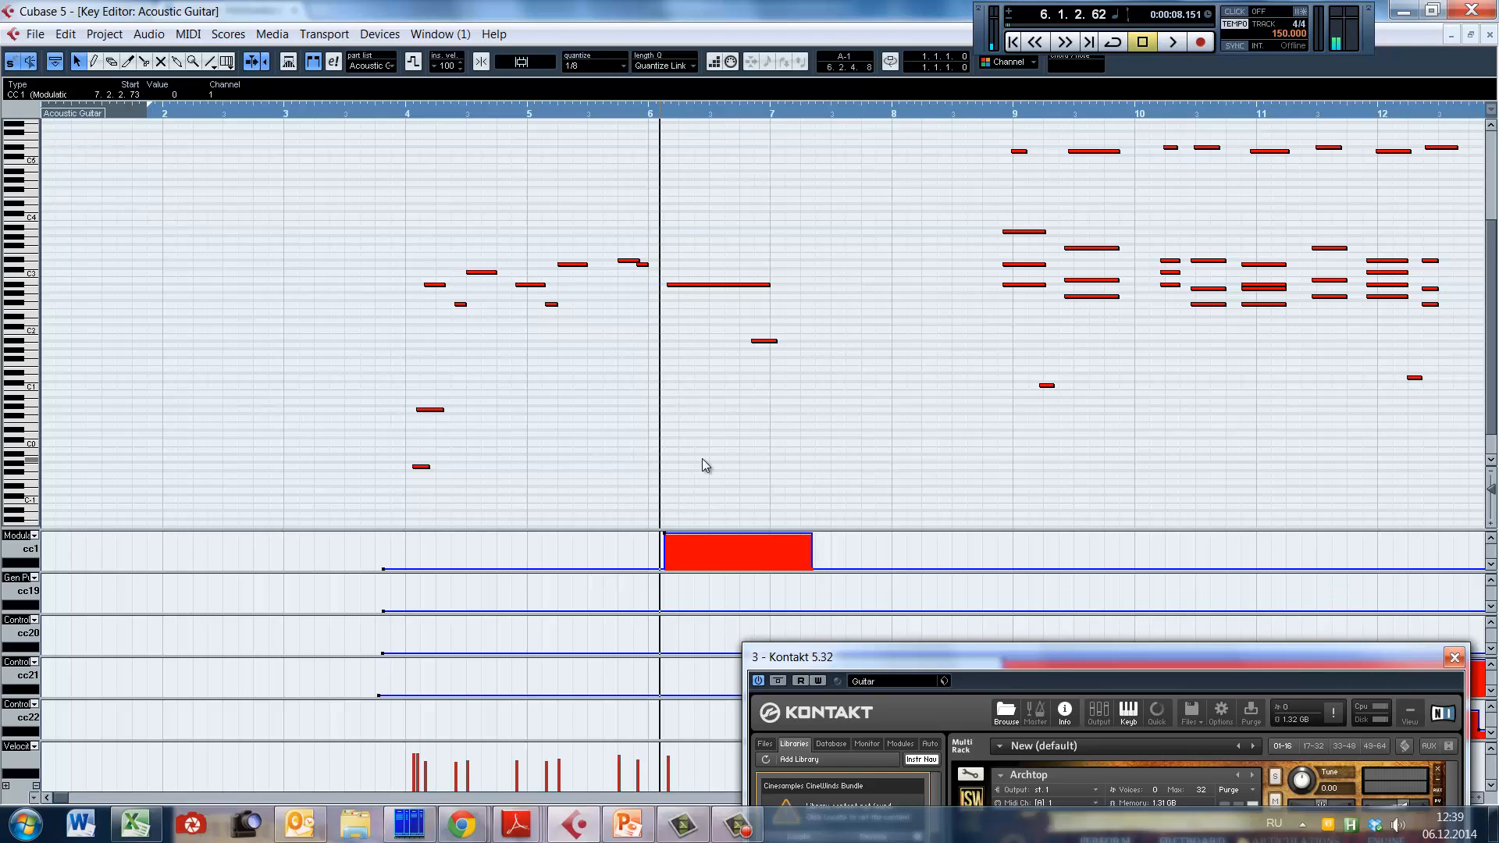
left_click(610, 384)
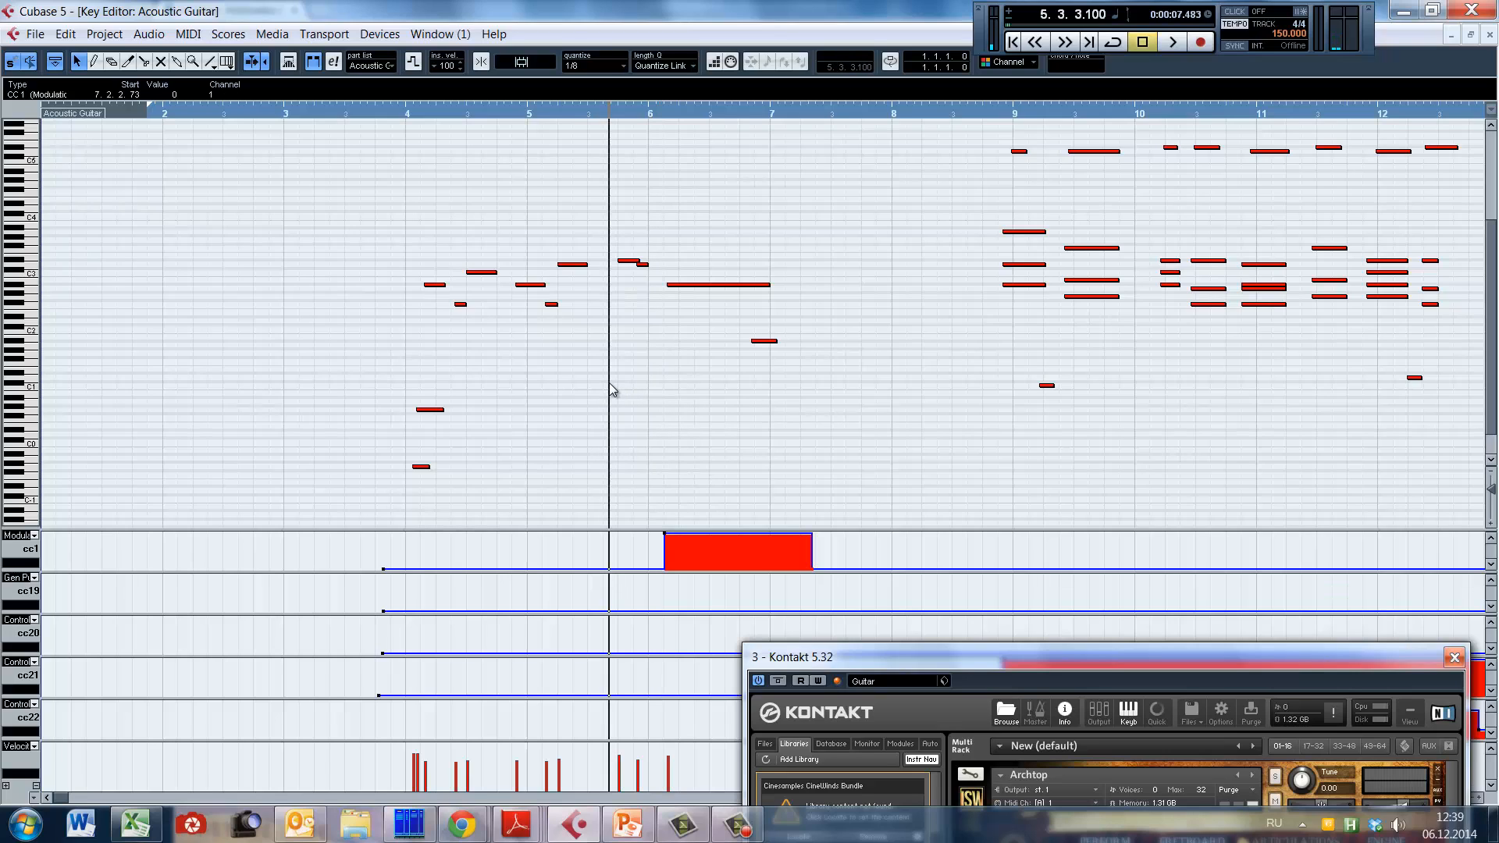
key("space")
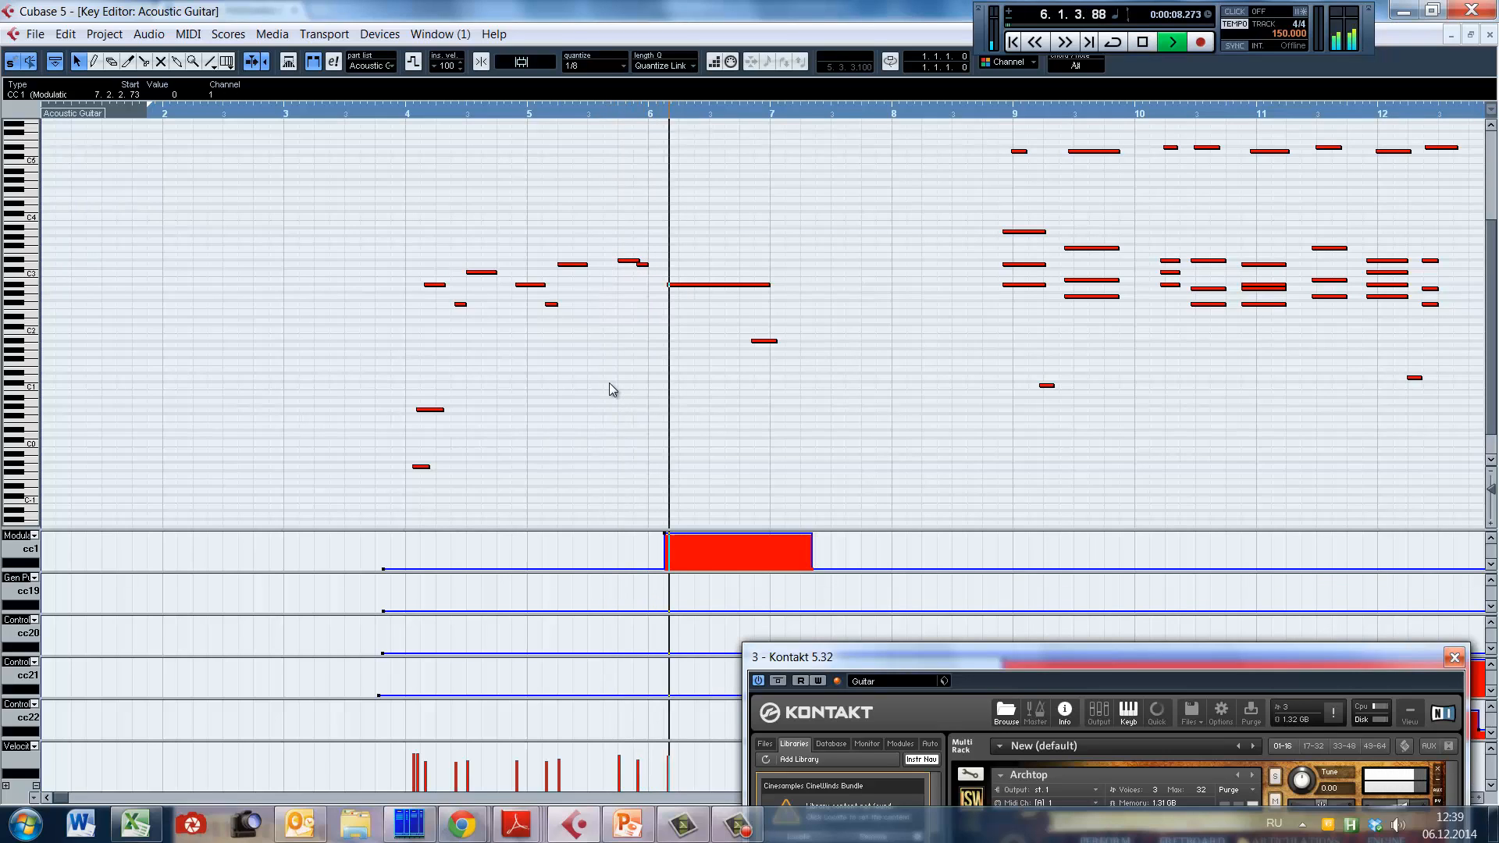
key("space")
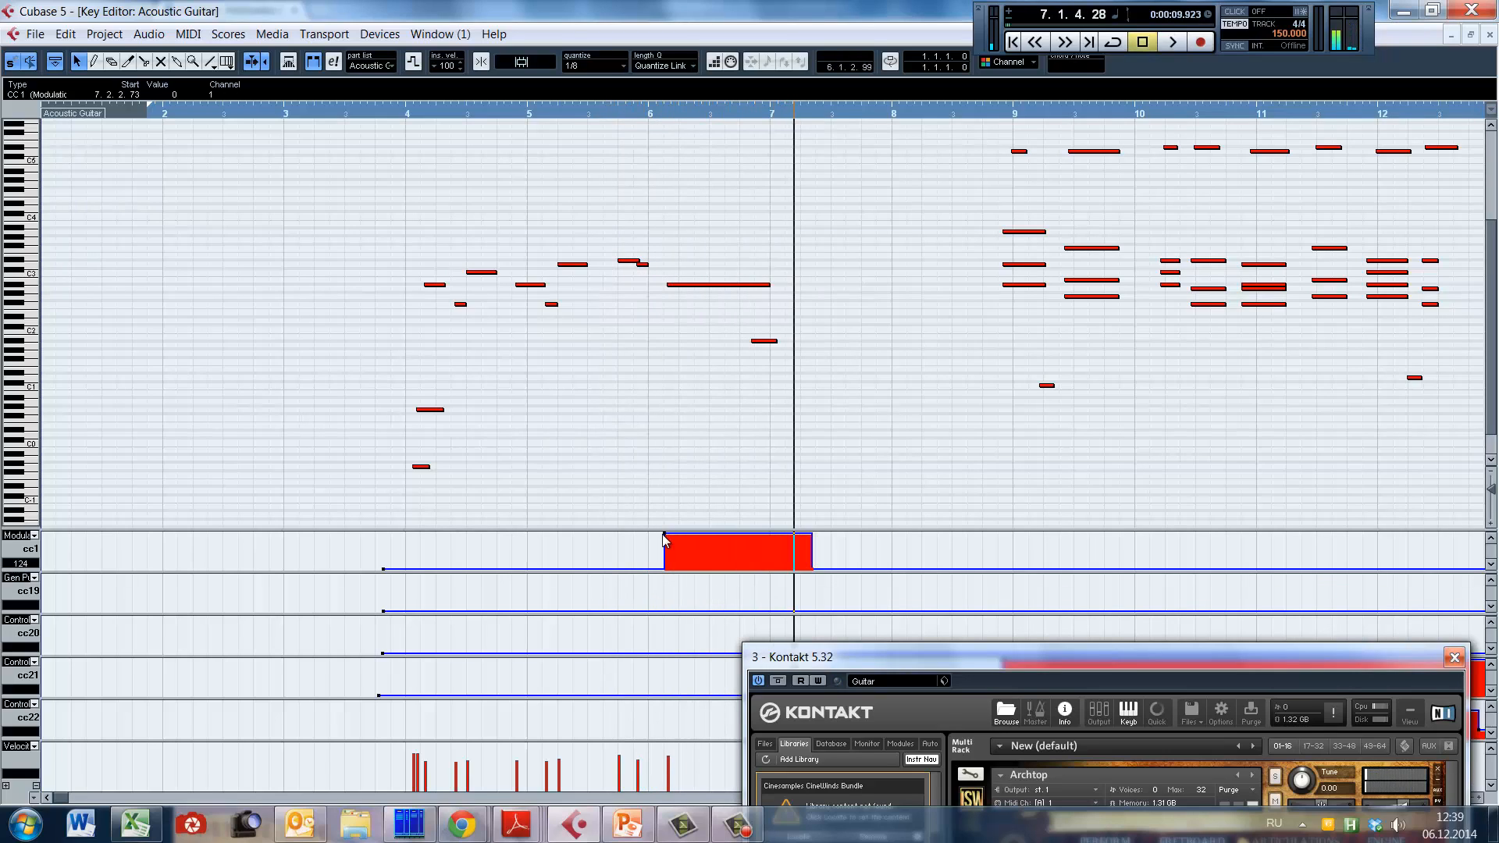
Step: Lower the CC1 modulation block starting in bar 6 to 69 and replay the phrase from late bar 5
left_click_drag(663, 534, 662, 551)
left_click(601, 338)
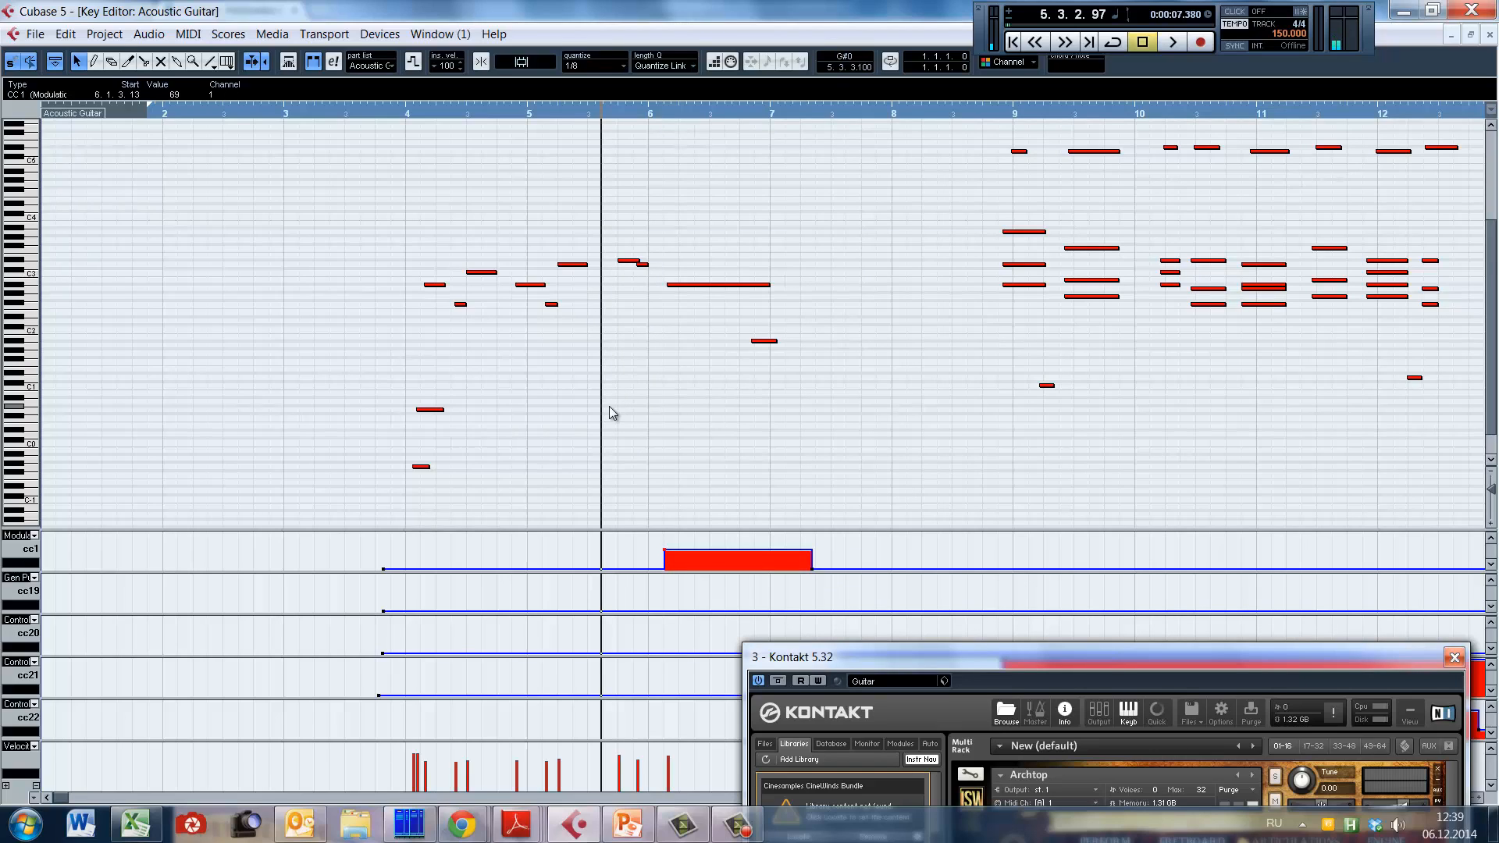
key("space")
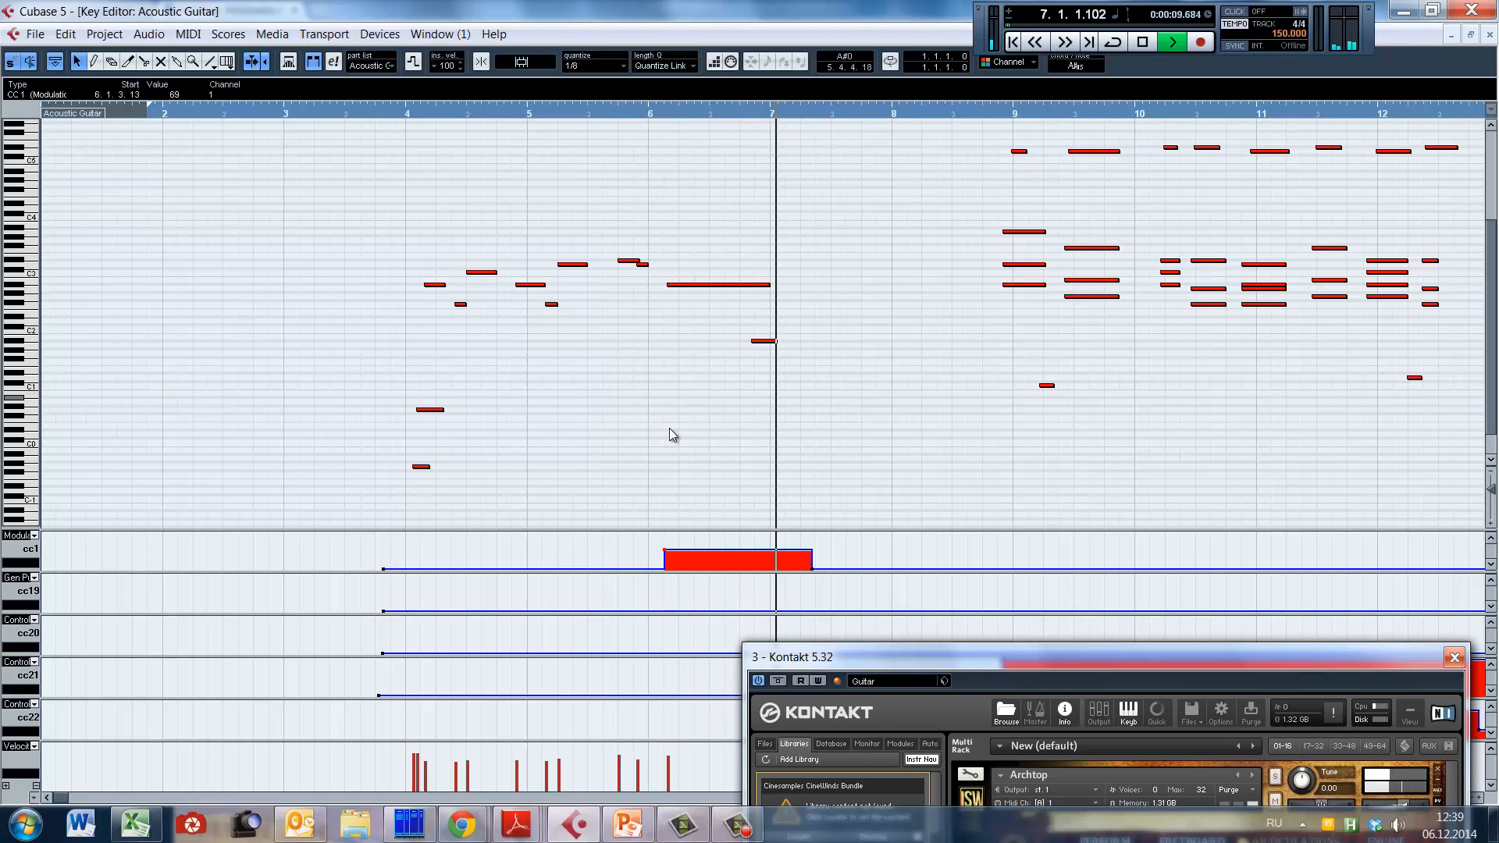
Step: Stop playback, restore the CC1 modulation block starting in bar 6 to 127, and return the playback position to late bar 5
key("space")
left_click(686, 366)
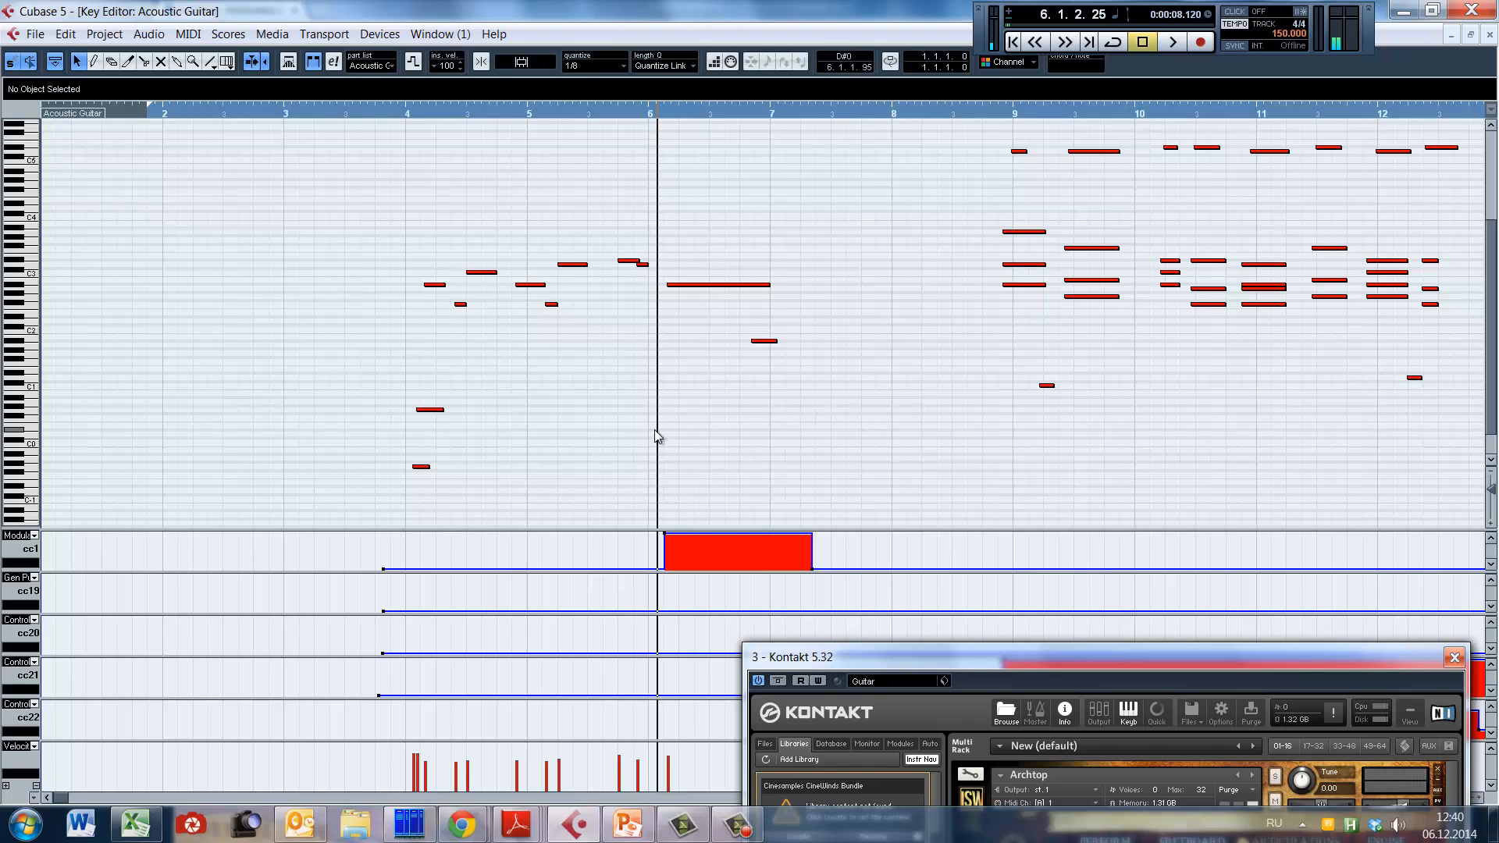
left_click(608, 409)
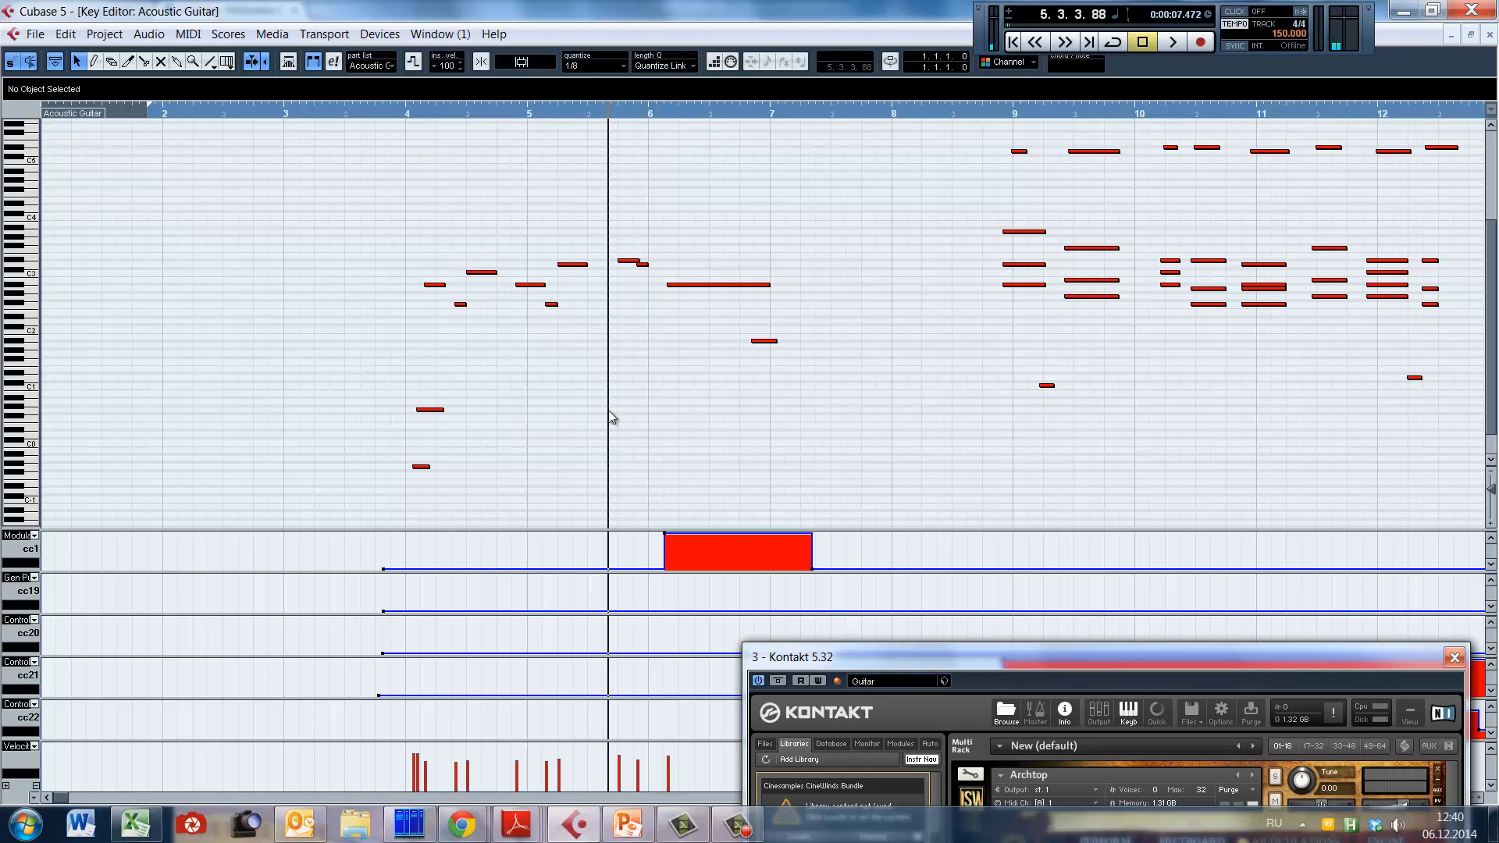
Step: Bring Archtop's articulation settings into view and check the MIDI CC assignments of Smooth Vib Speed and Smooth Vib Depth
scroll(595, 440, "right", 2)
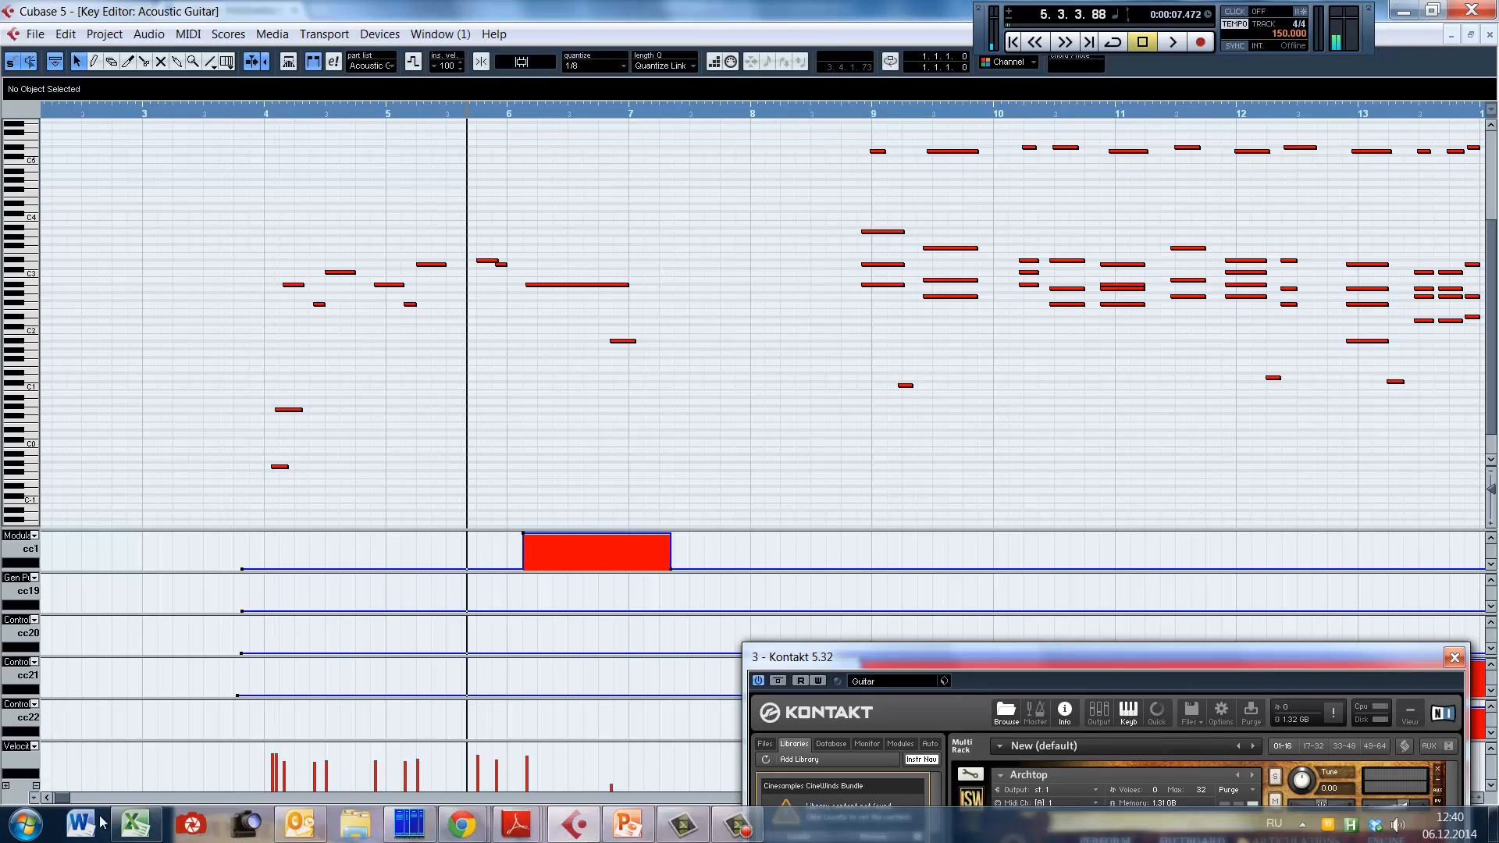
key("g")
key("g")
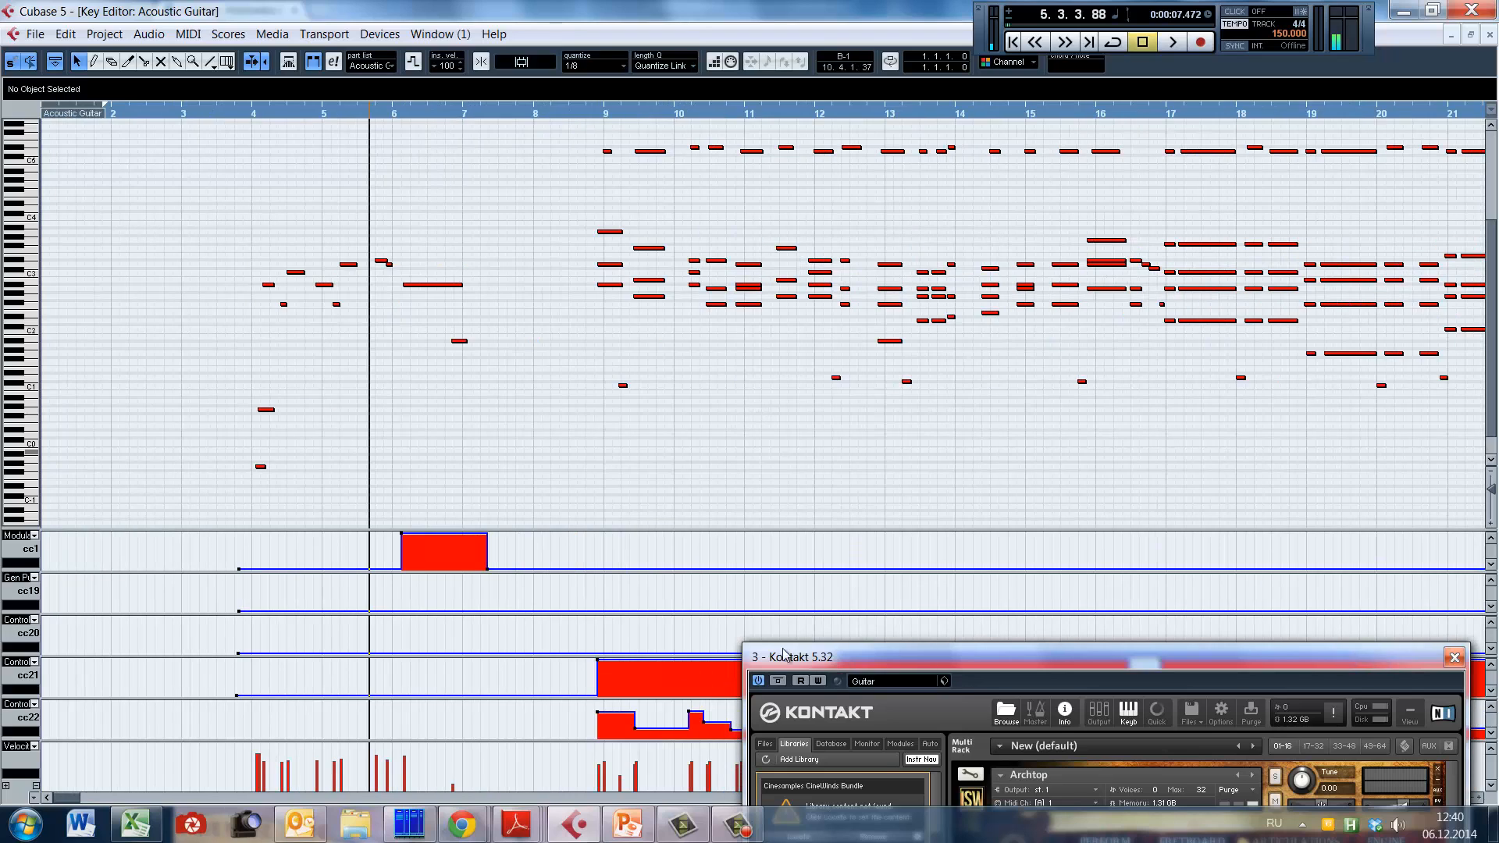
left_click_drag(903, 659, 849, 90)
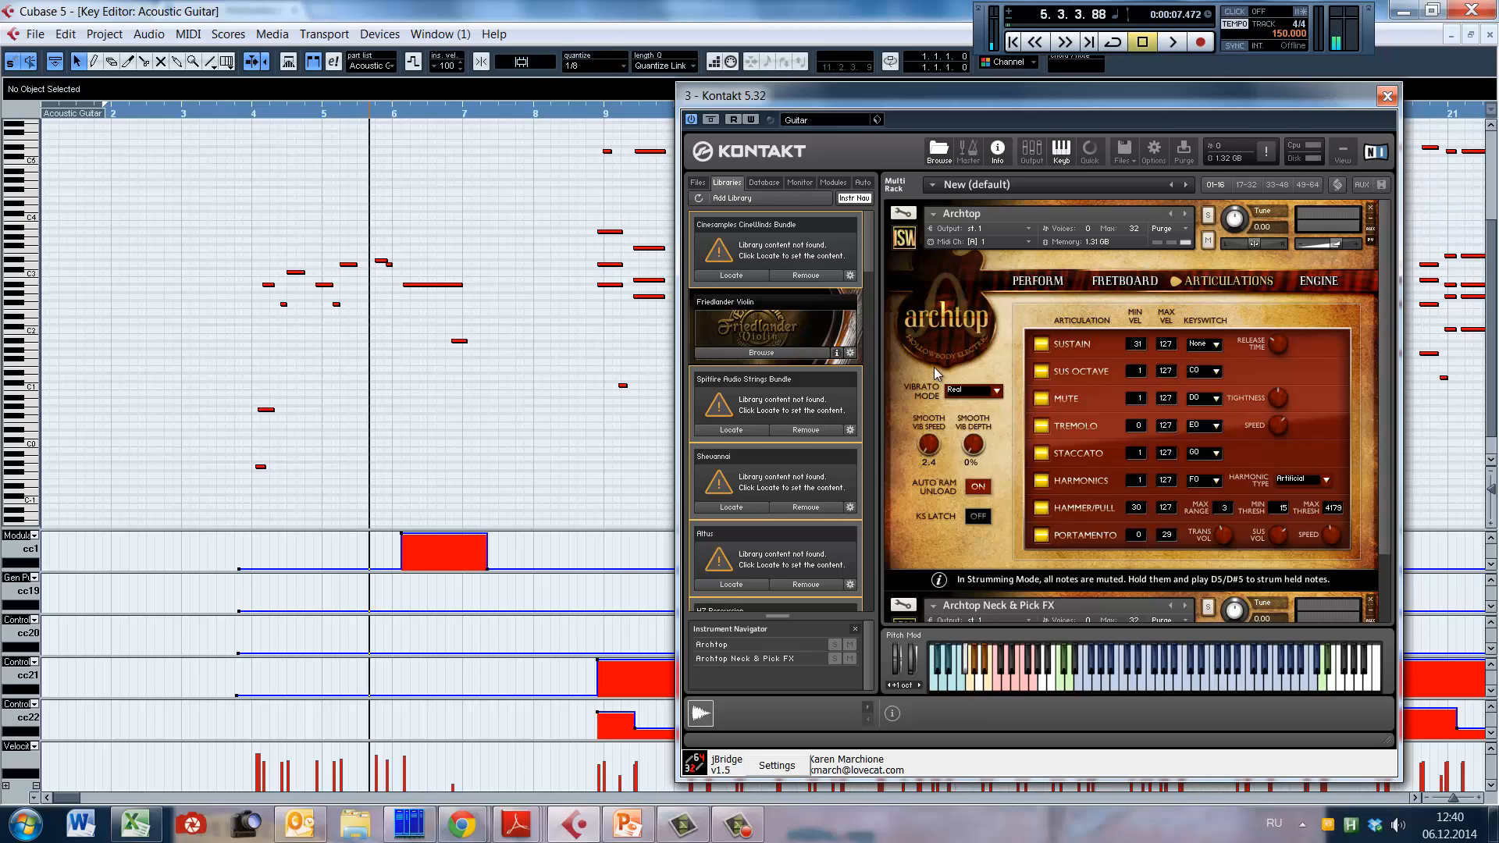
right_click(930, 449)
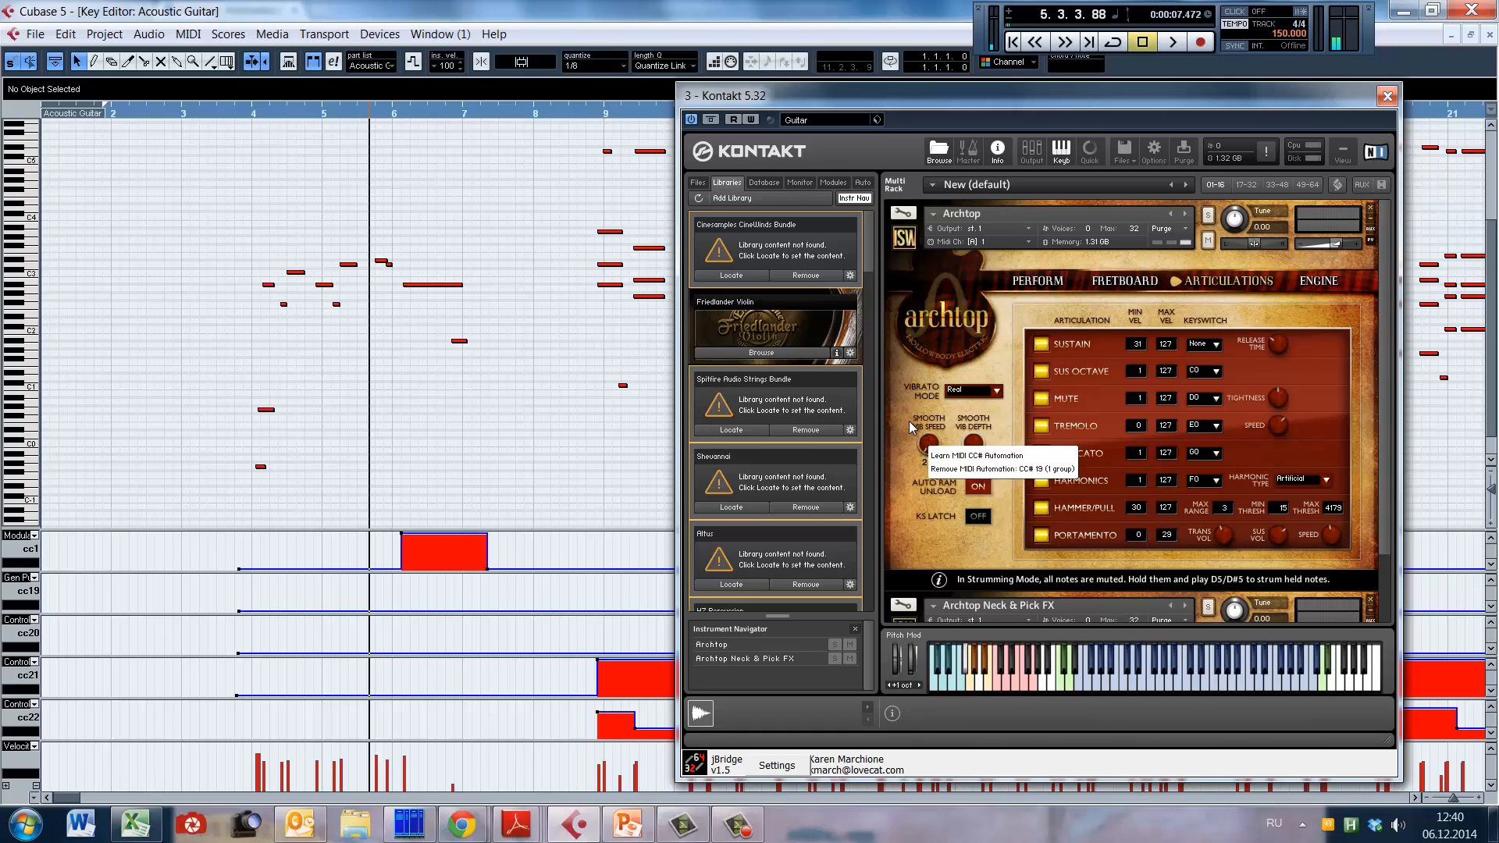
left_click(942, 432)
right_click(973, 443)
left_click(1009, 426)
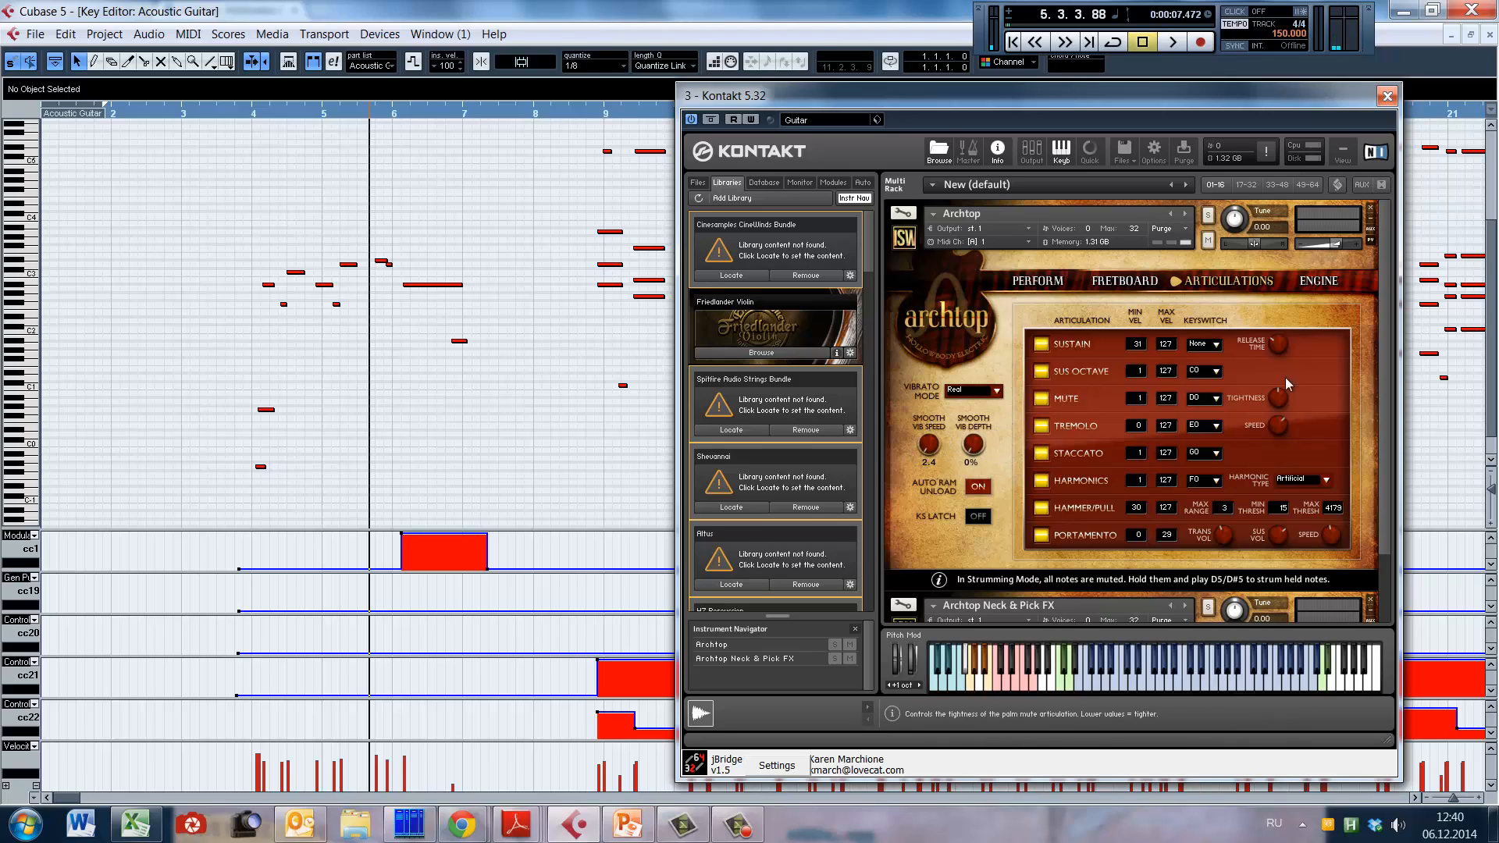
Step: Review Archtop's Engine settings, including velocity curve and release noise, and close the Kontakt window
left_click(1319, 280)
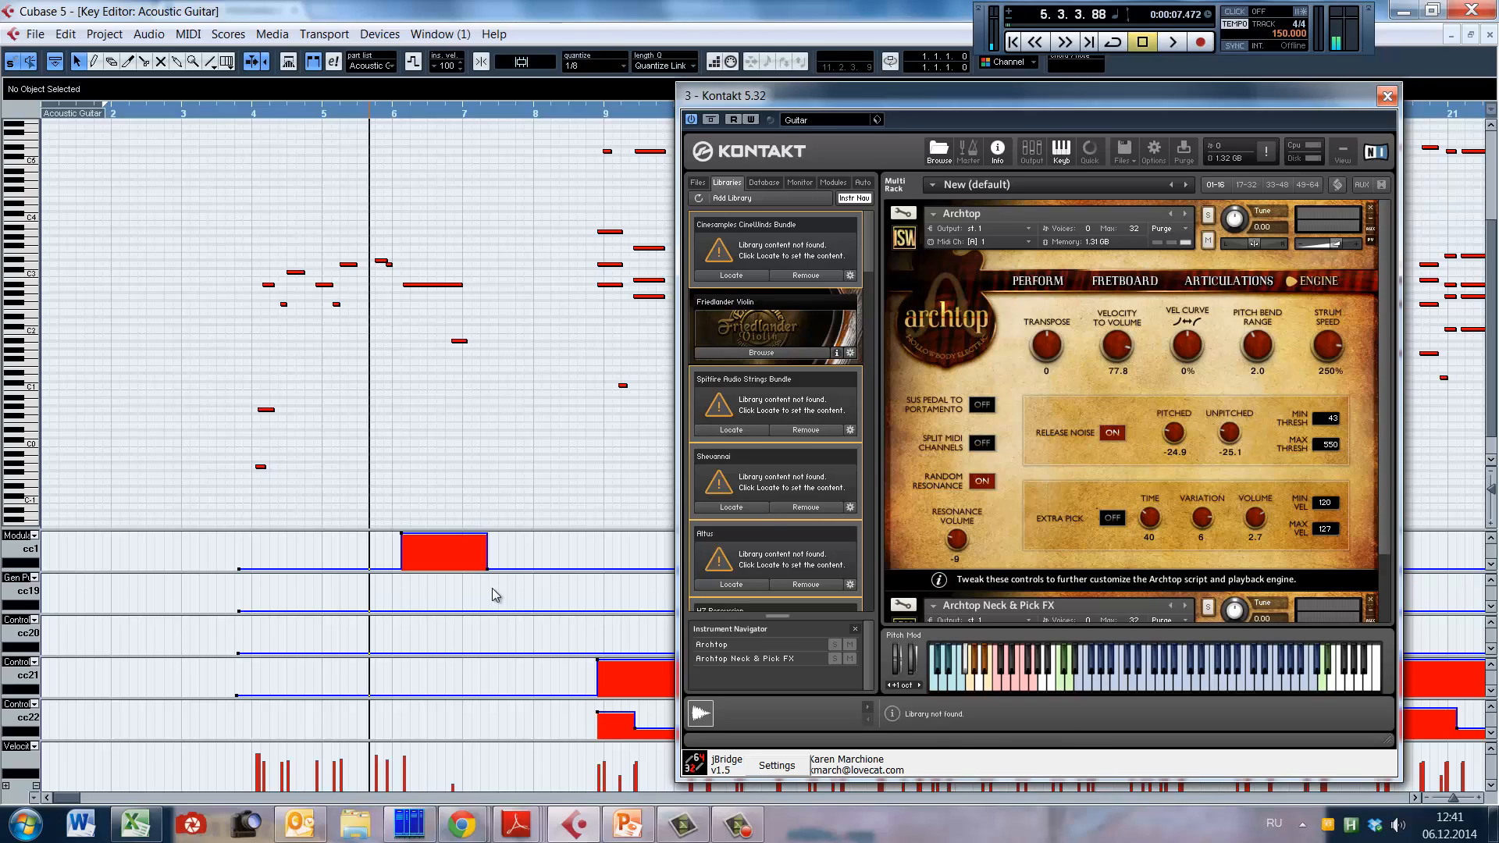
left_click(398, 342)
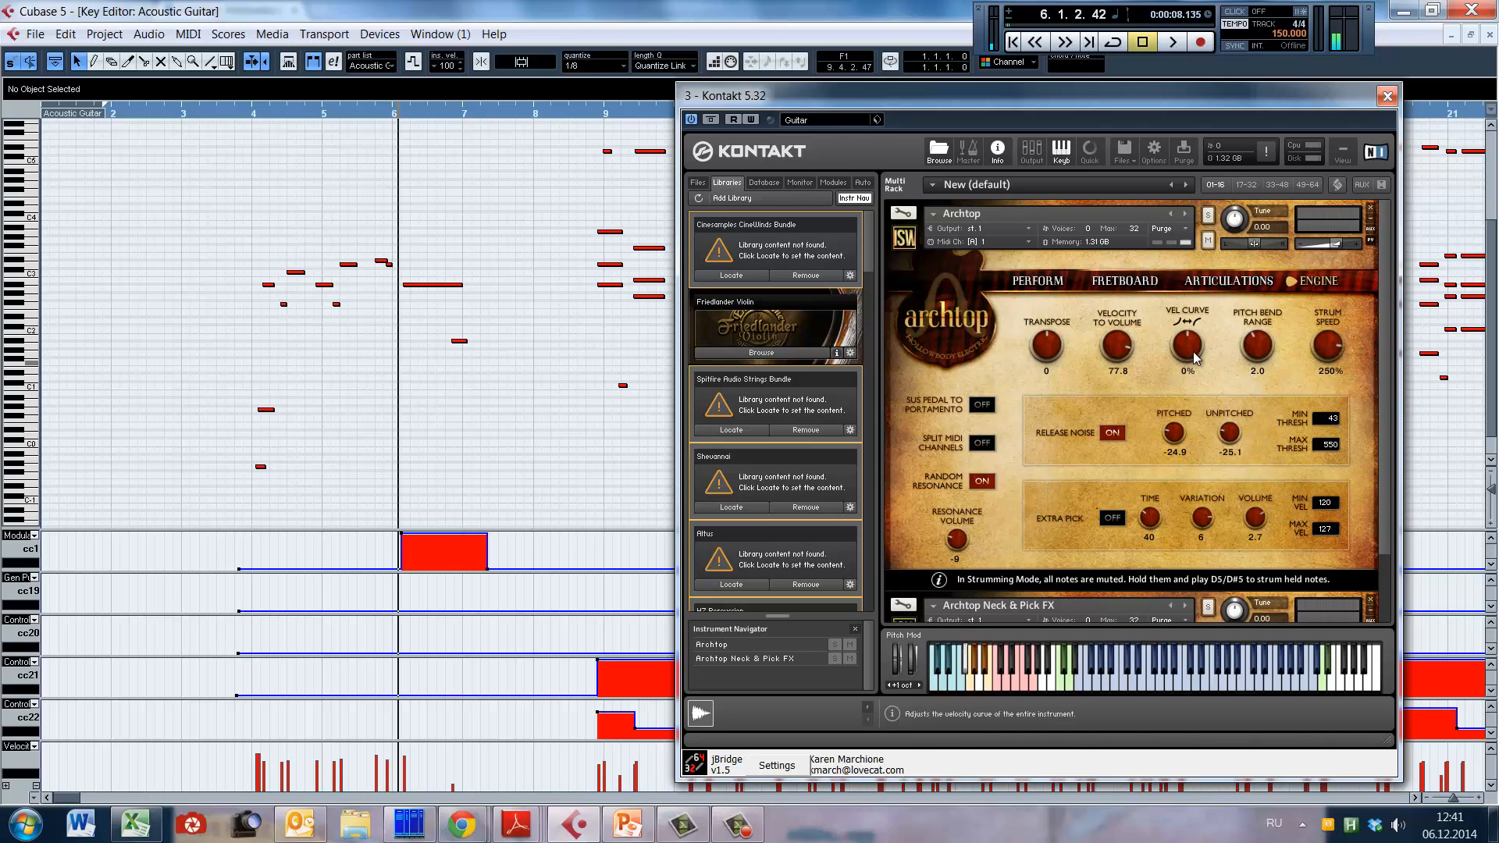
left_click_drag(1176, 97, 1173, 101)
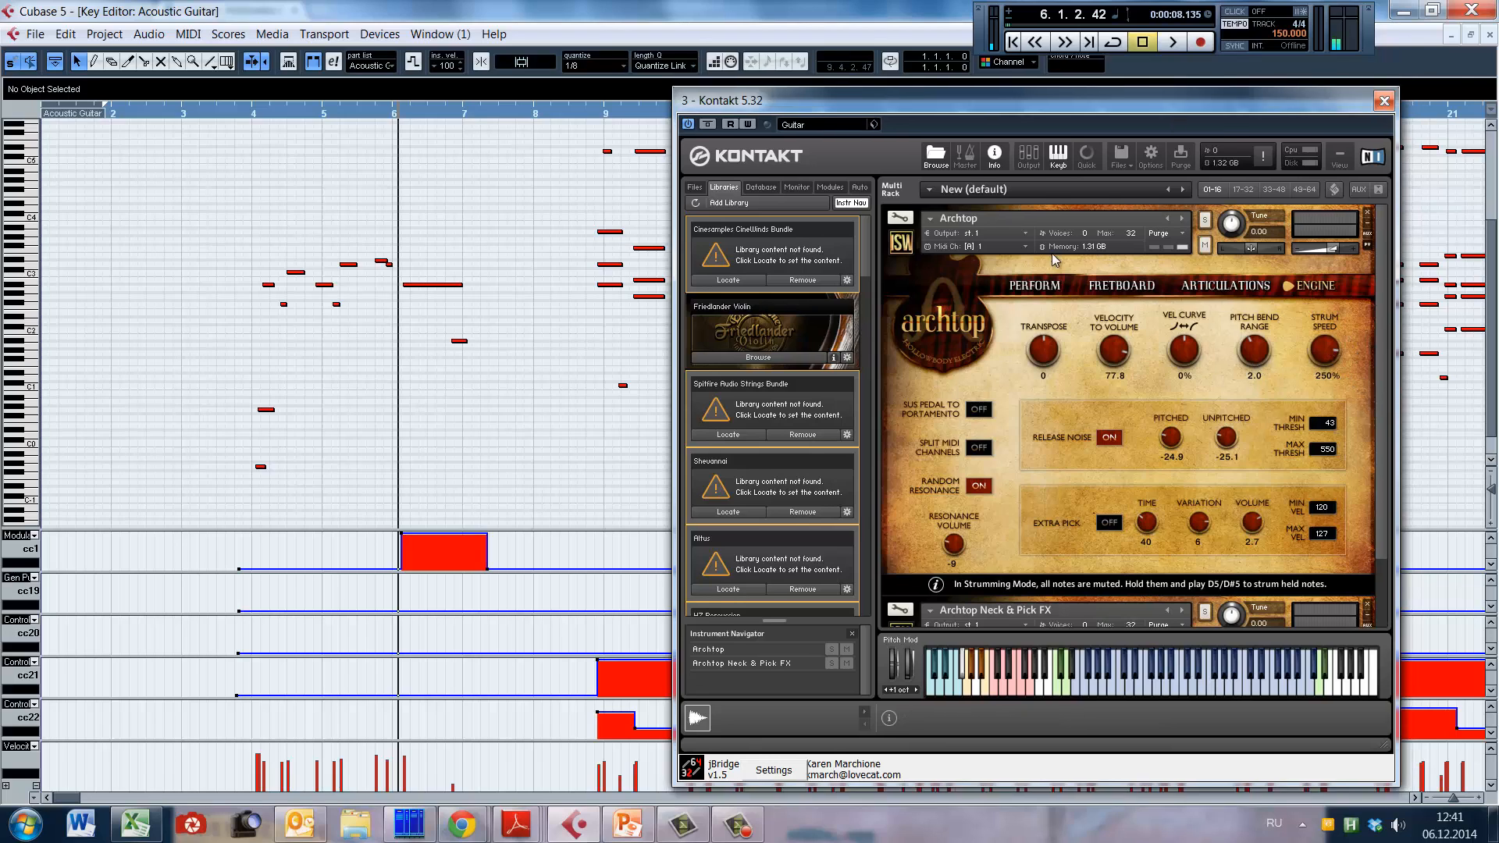
left_click_drag(1052, 253, 1034, 375)
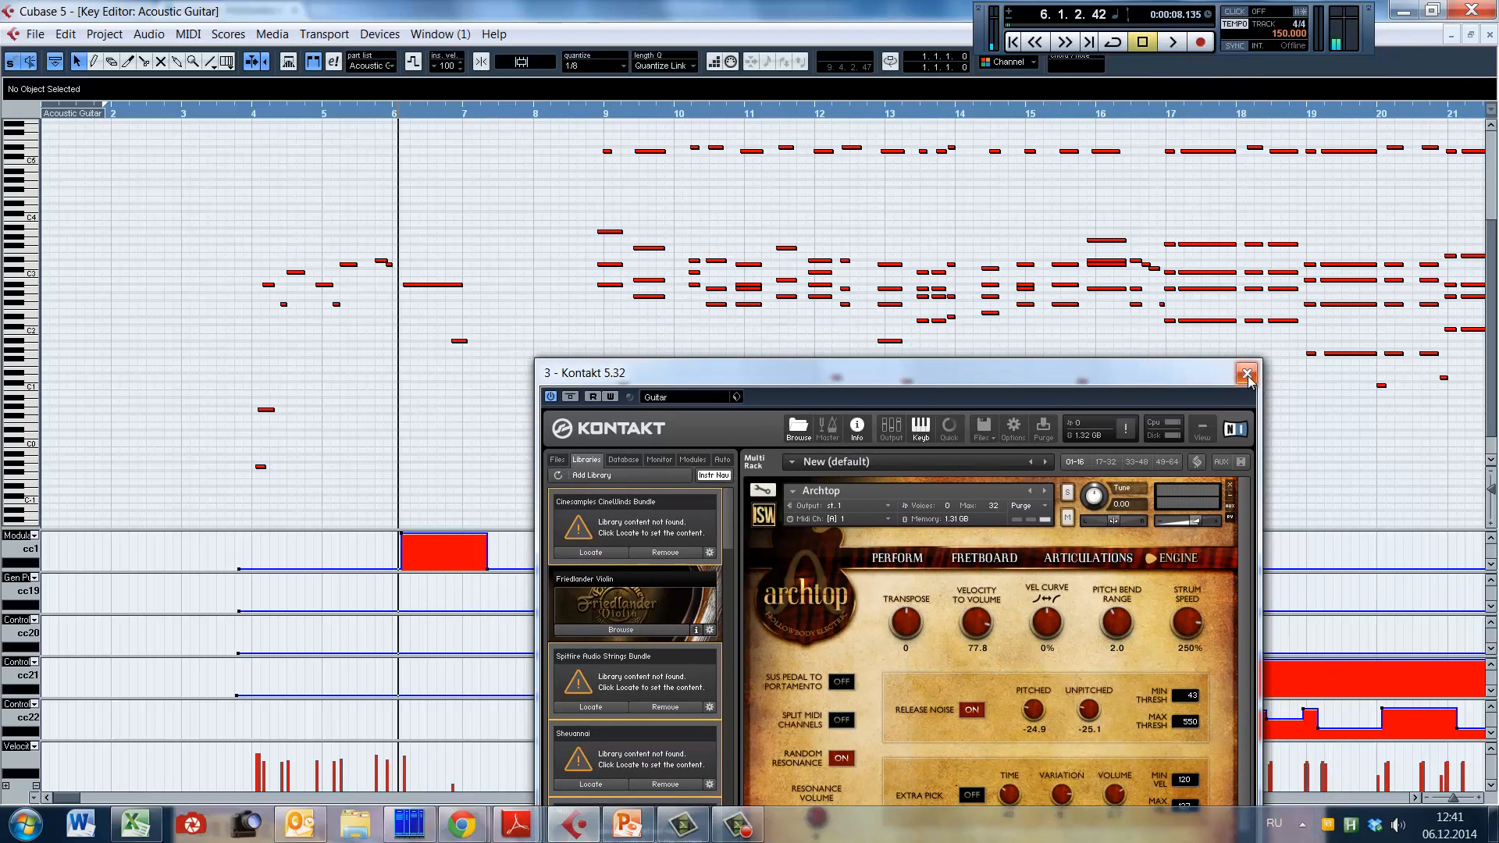
left_click_drag(1125, 371, 1224, 316)
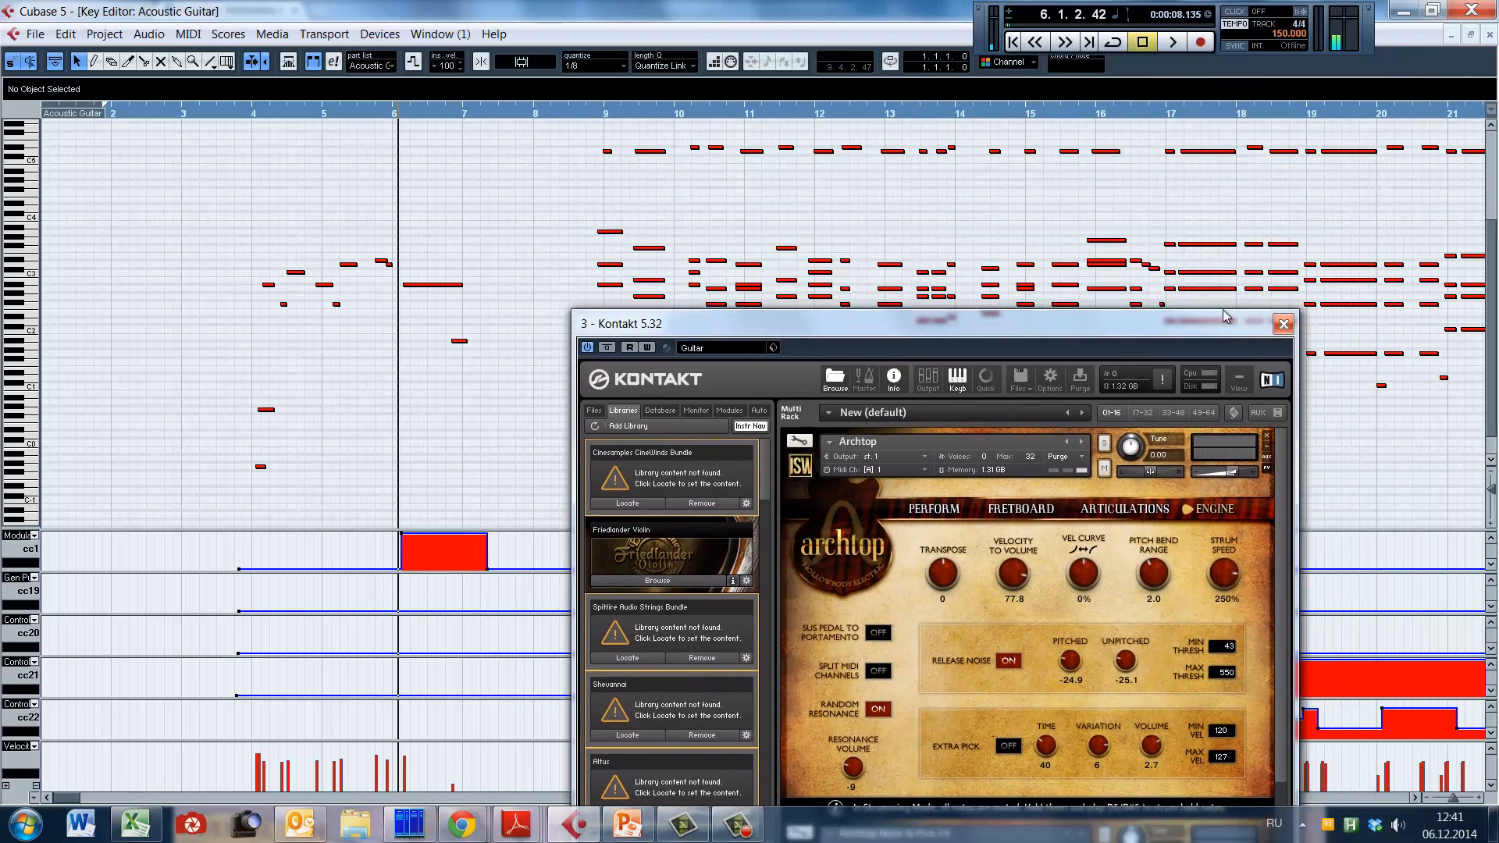
left_click(1284, 324)
Step: Select the three-note chord starting just before bar 9 and place the playback position in the second half of bar 8
scroll(748, 421, "up", 2)
left_click(590, 396)
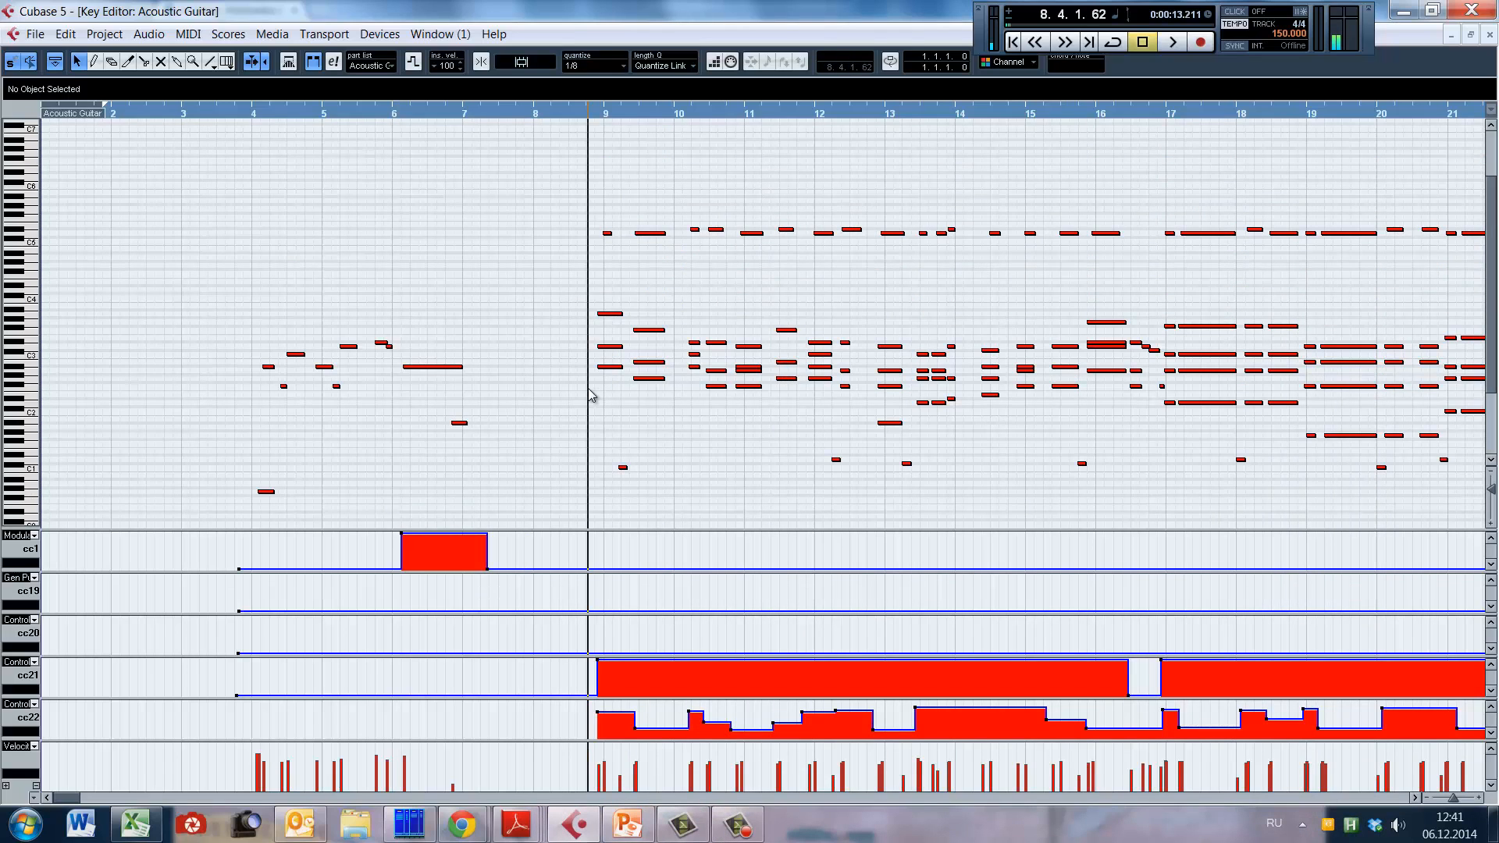
scroll(625, 426, "up", 3)
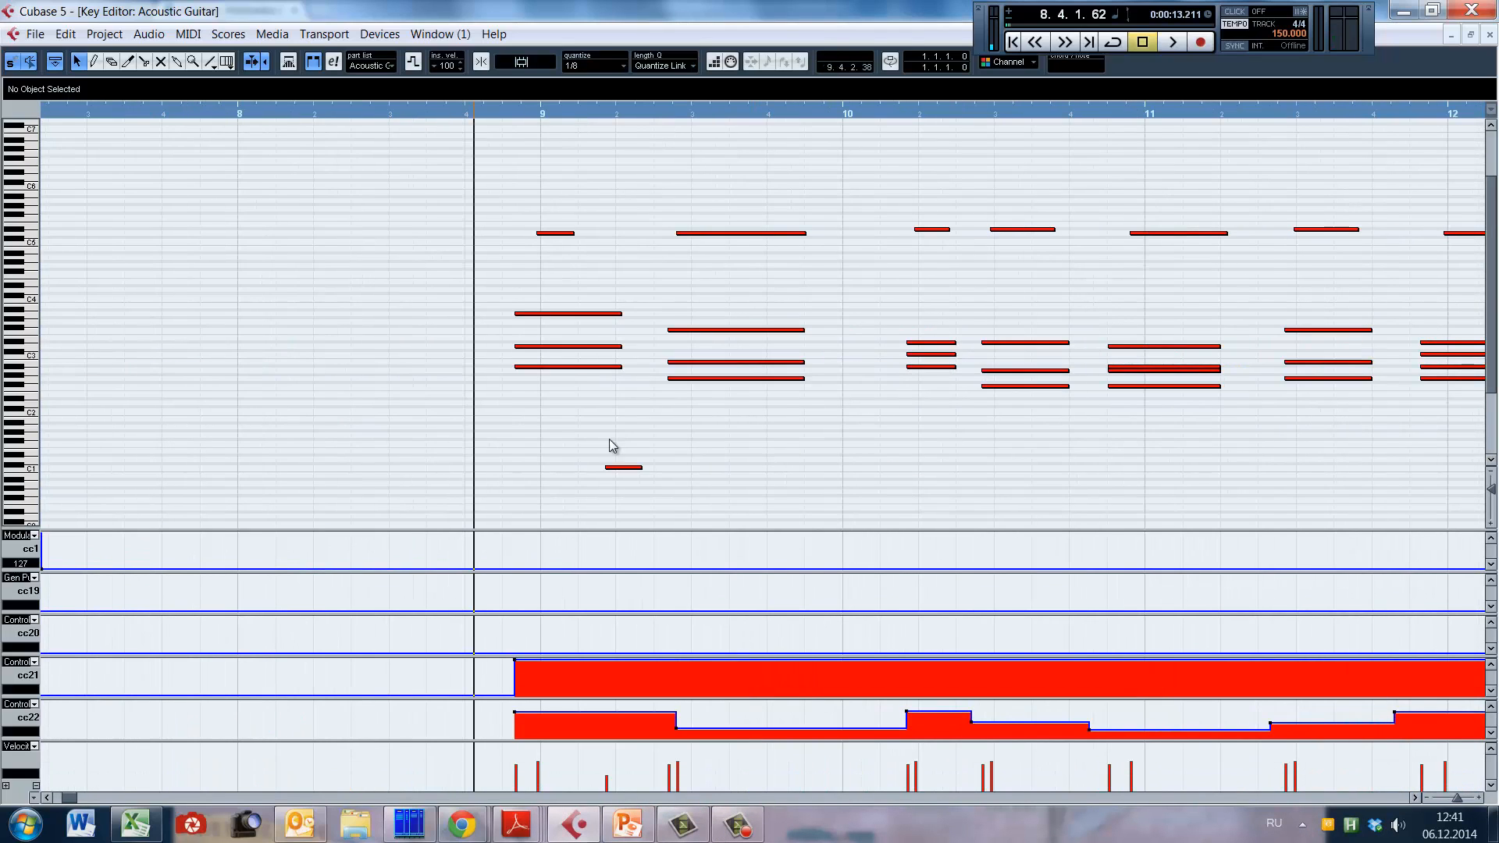
left_click_drag(480, 283, 554, 431)
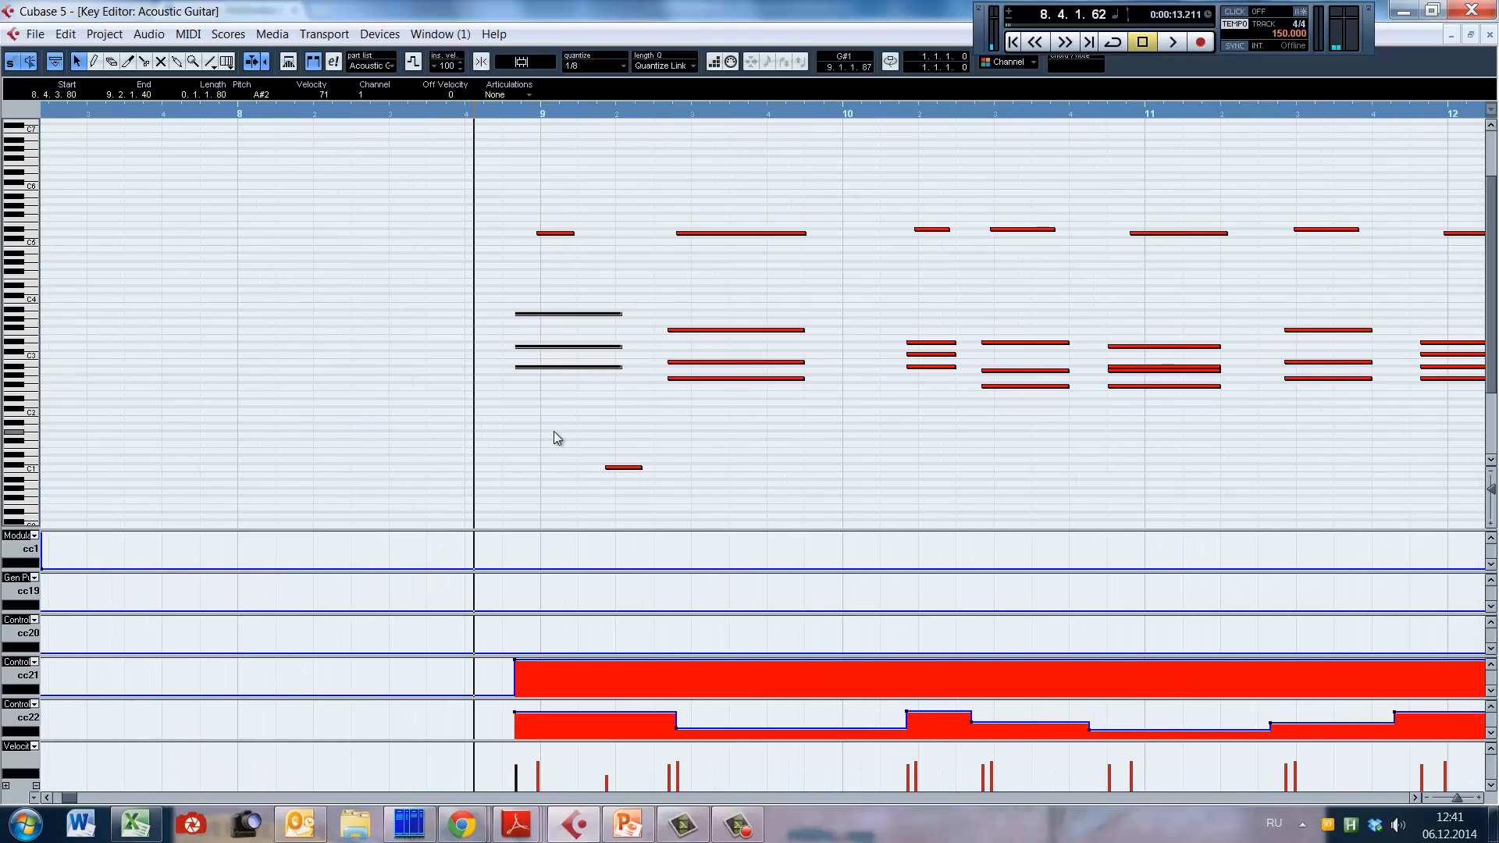
left_click(421, 114)
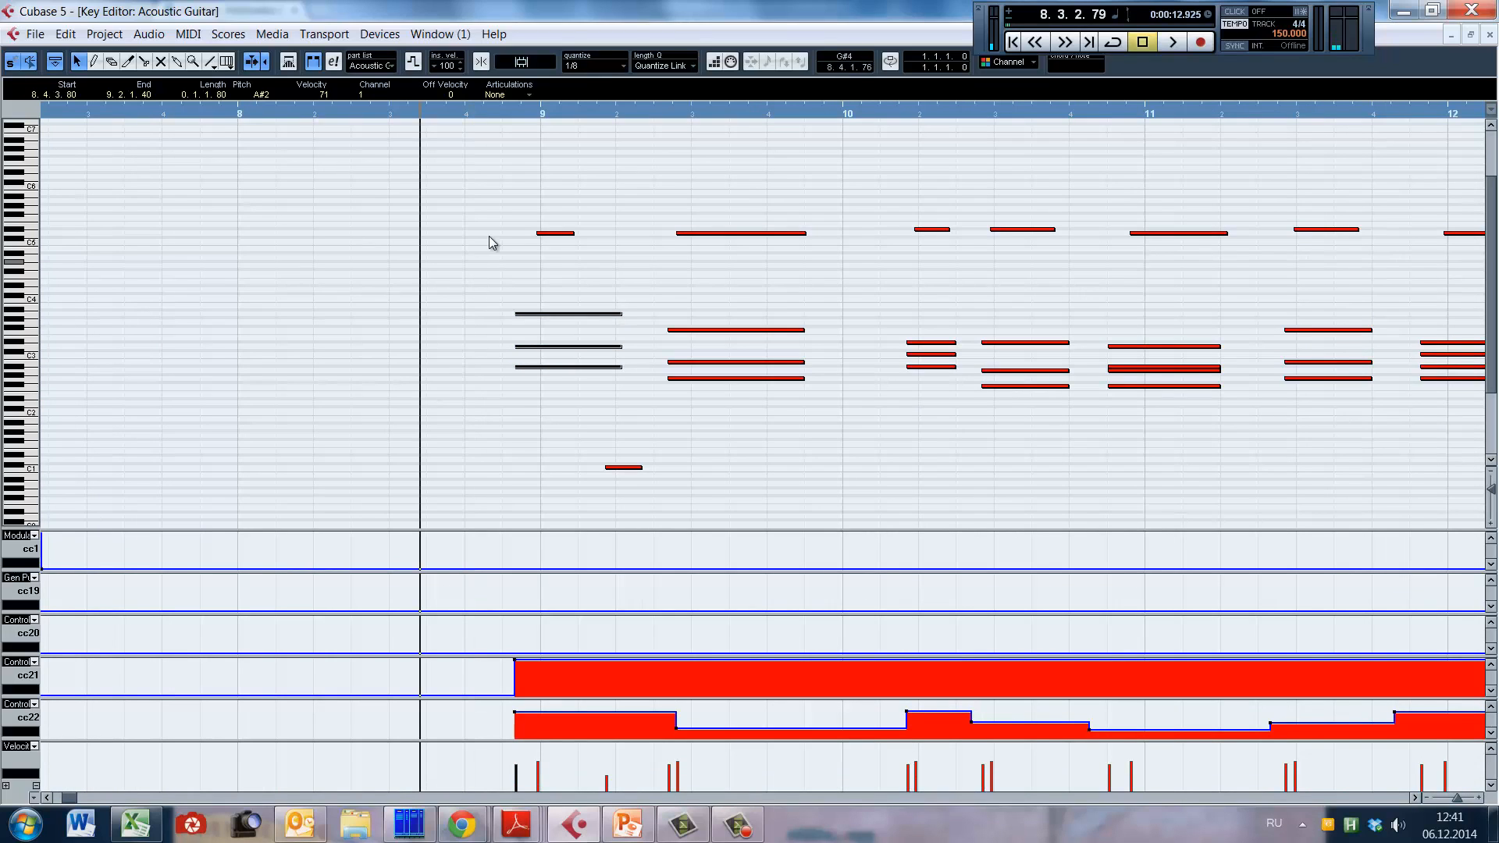
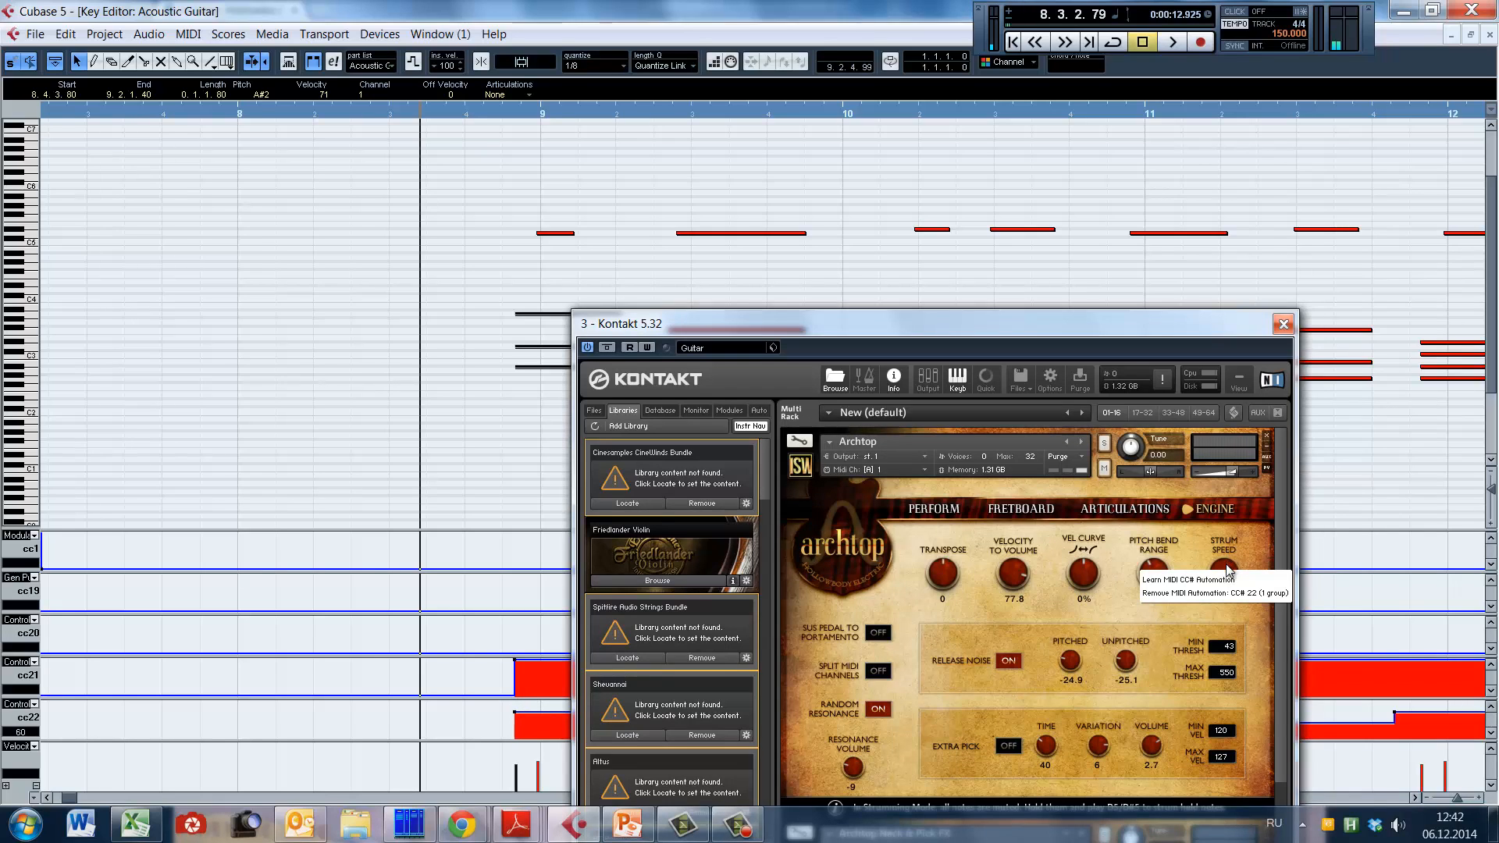
Step: Close the Kontakt window and play the guitar part from the second half of bar 8 into bar 9
left_click(1283, 323)
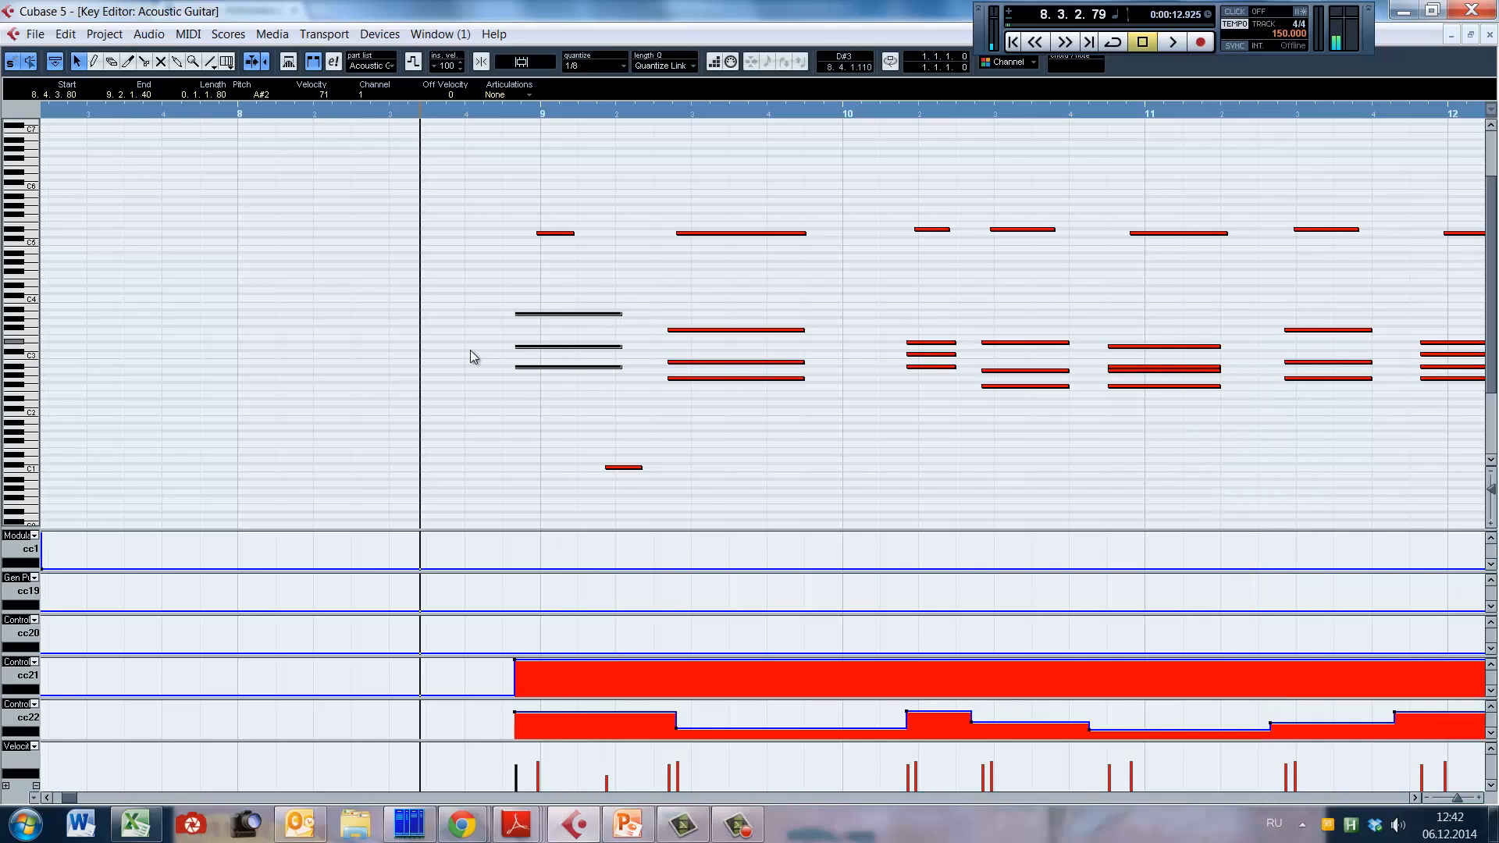
key("space")
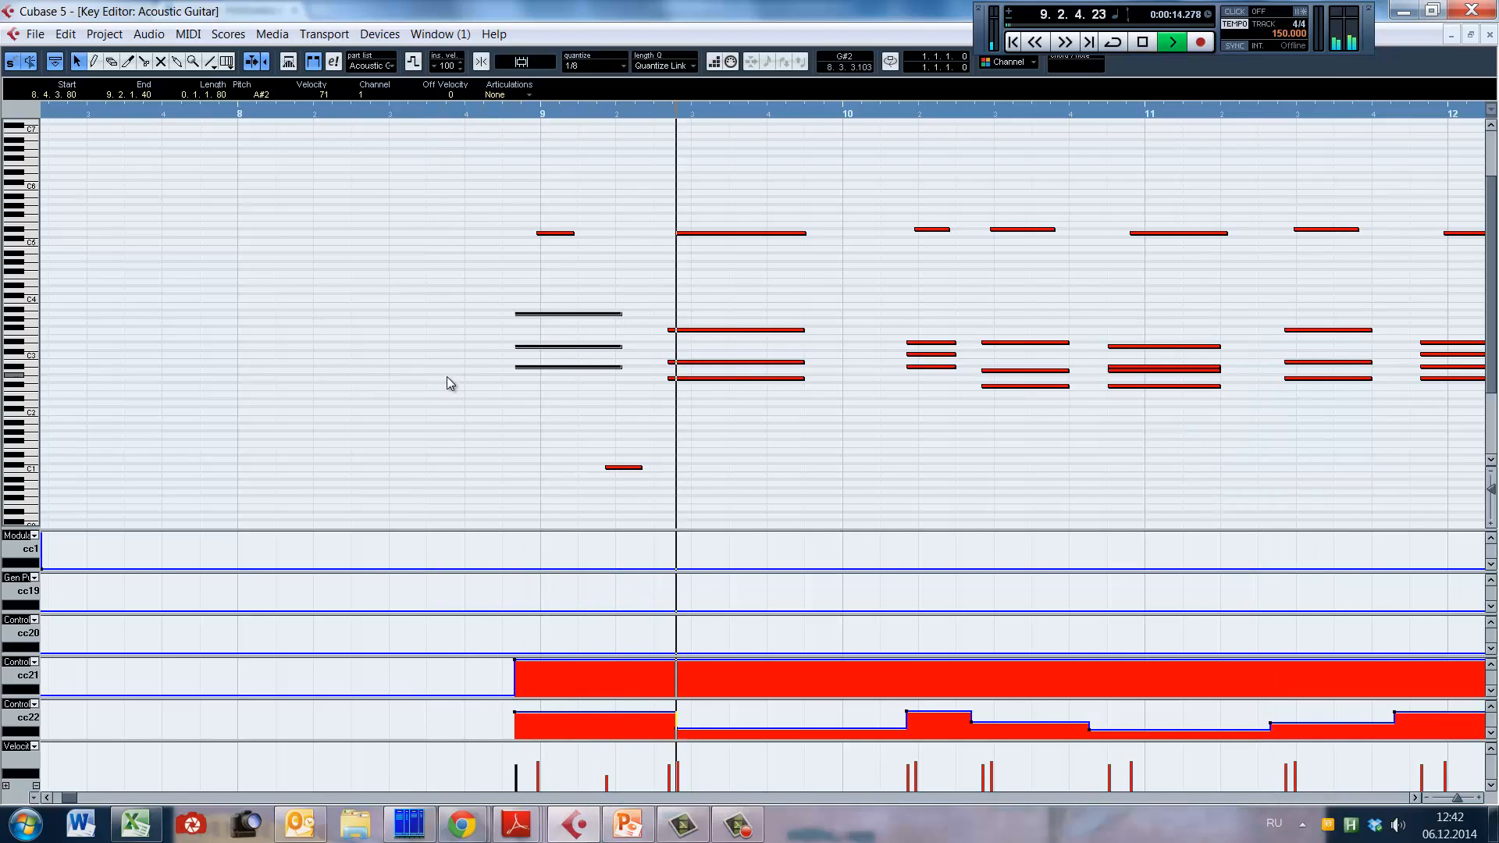
key("space")
key("space")
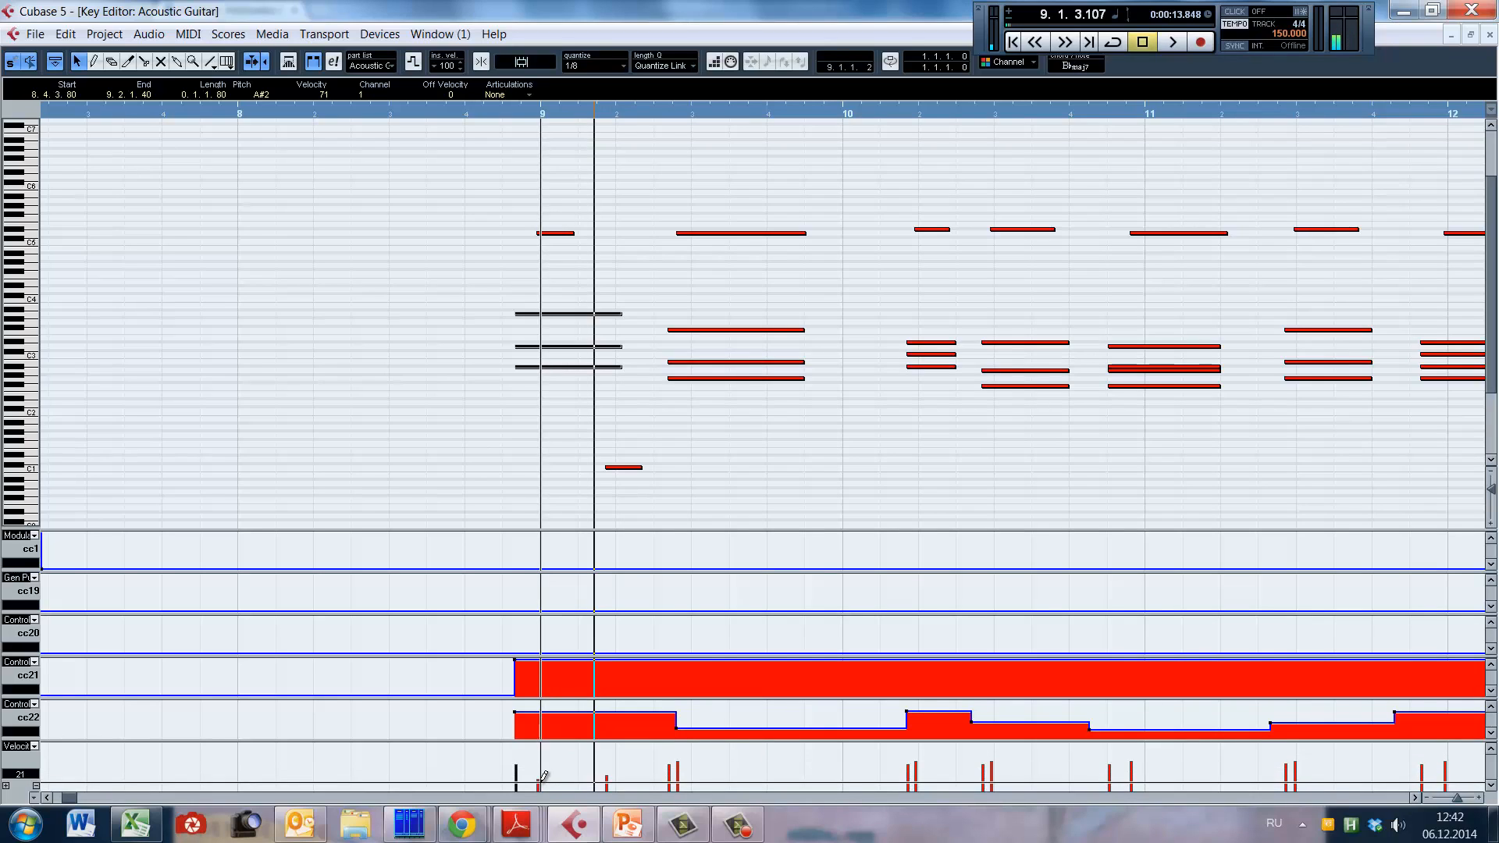
key("ctrl+z")
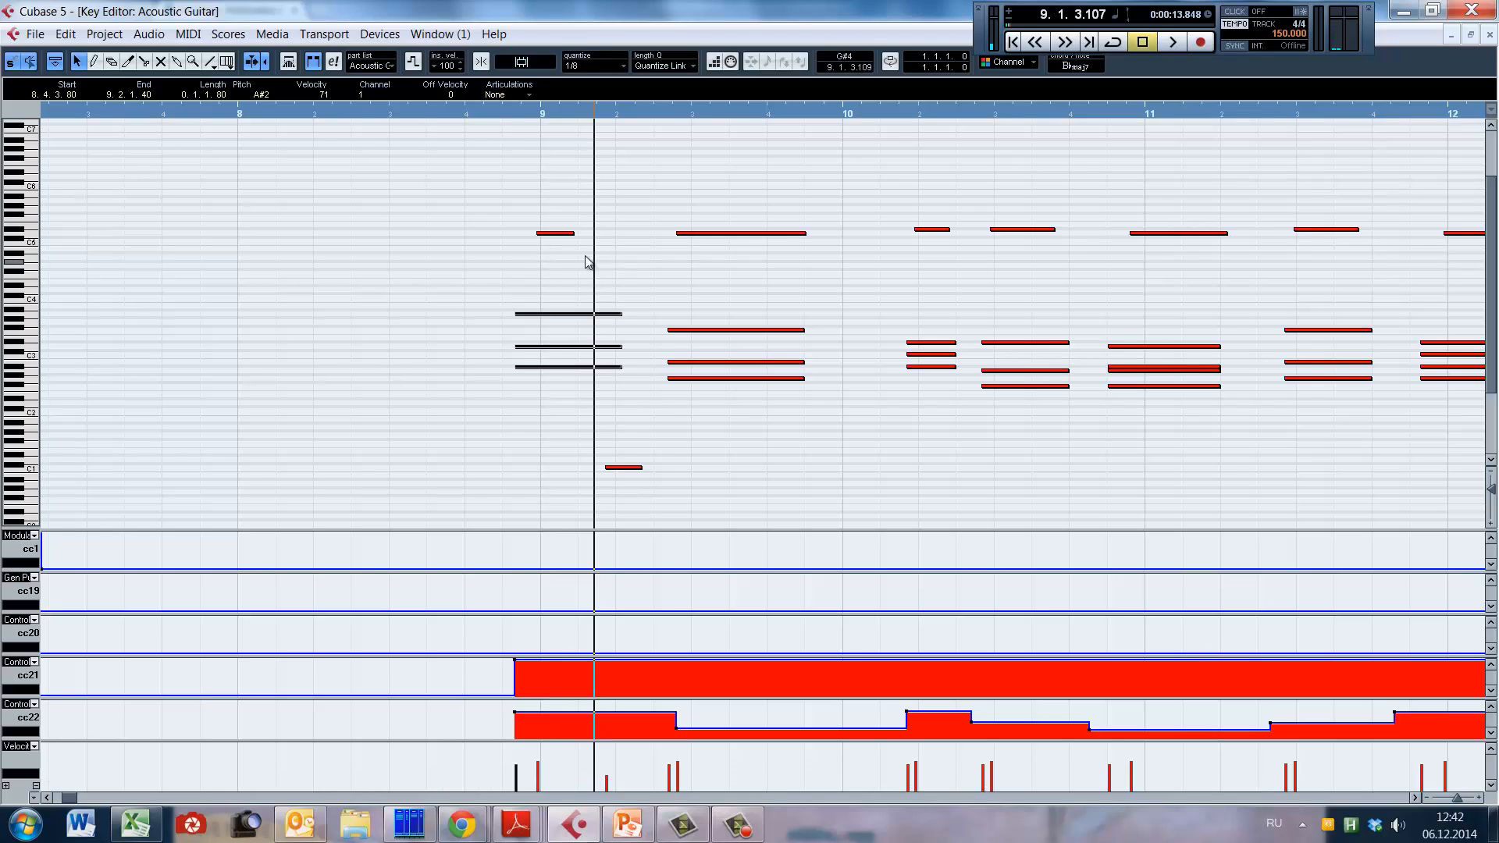
Step: Select the D5 note at the start of bar 9 and place the playback position at its end
left_click_drag(518, 207, 589, 260)
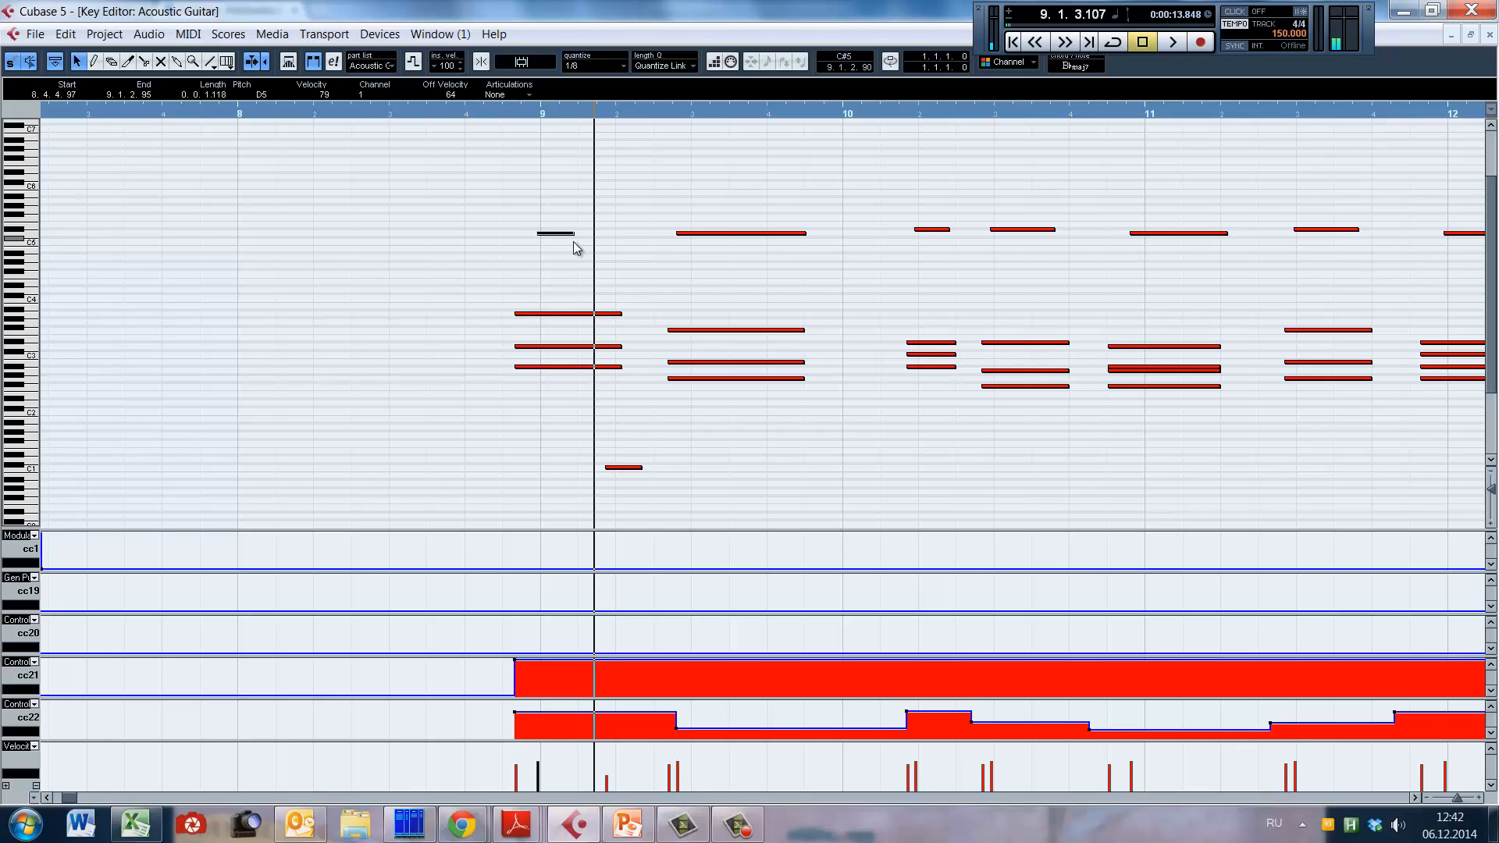
left_click(572, 198, "alt+shift")
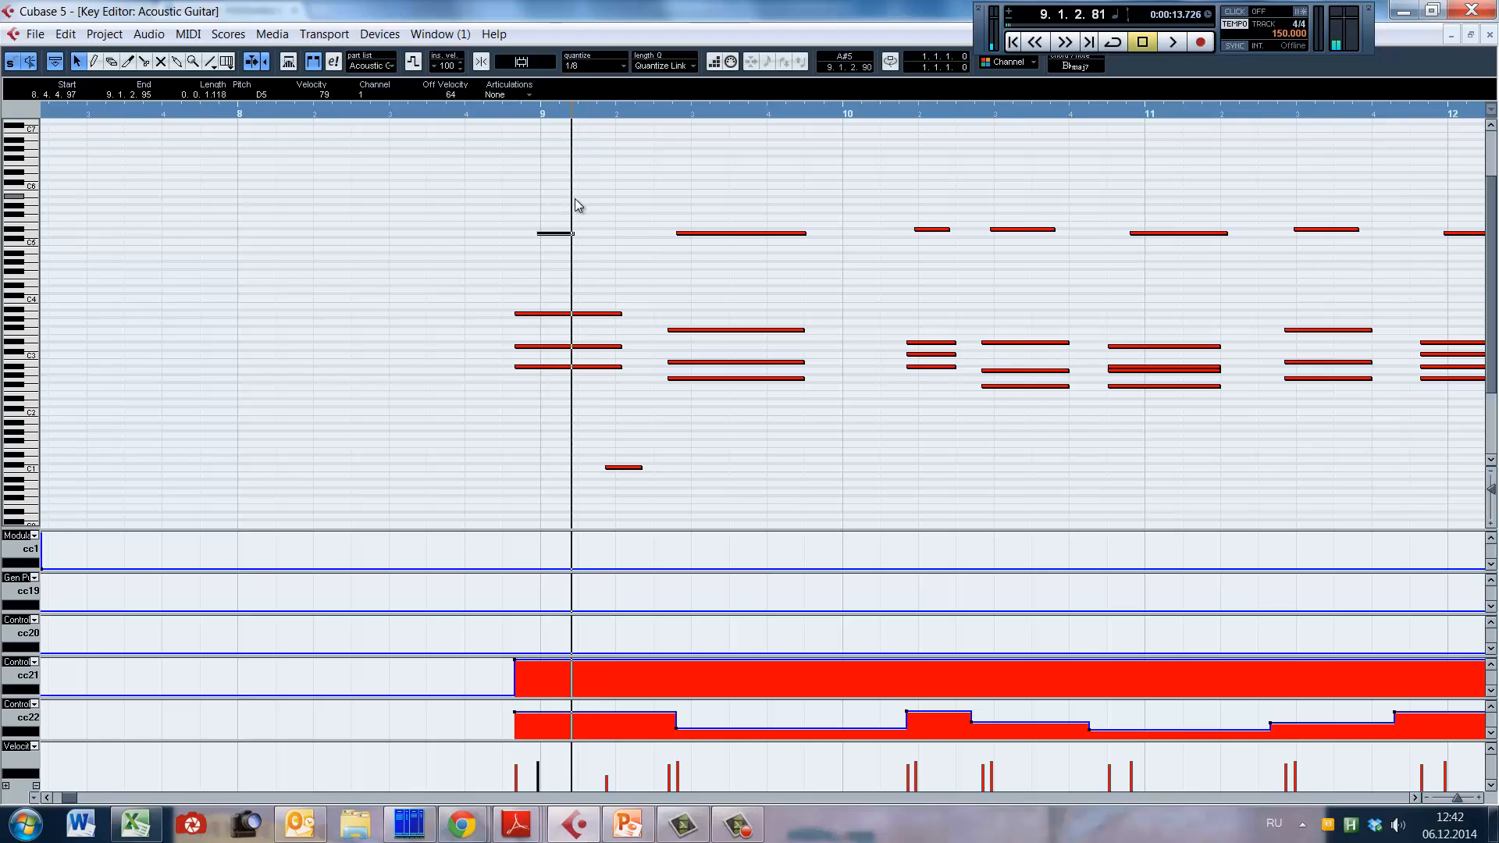
left_click(576, 200, "alt+shift")
left_click(574, 200, "alt+shift")
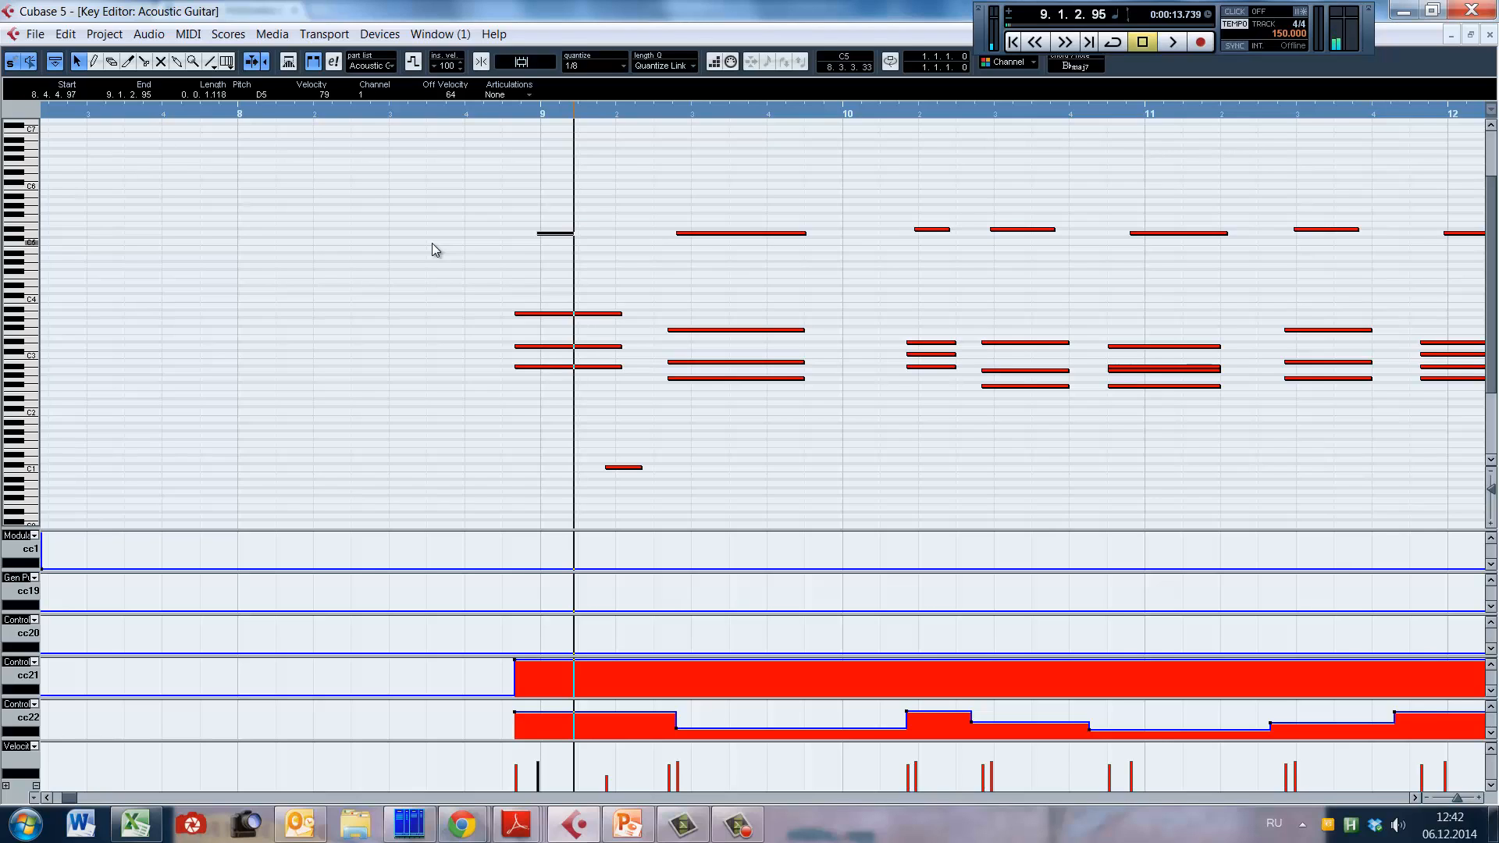
Step: Select the low C1 note in bar 9 and play the guitar part on to late bar 11
left_click(625, 468)
key("space")
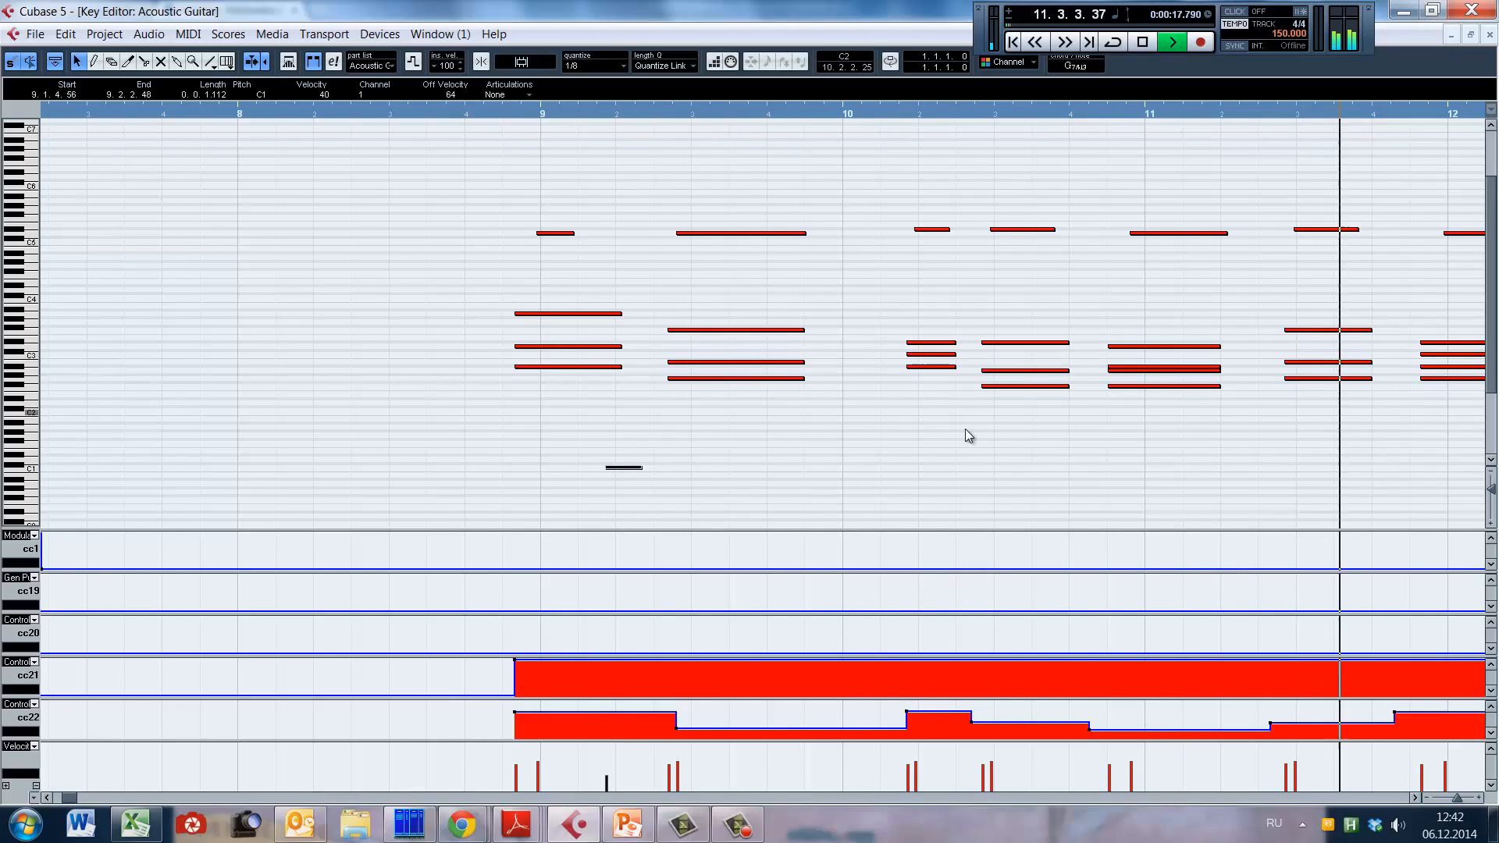
key("space")
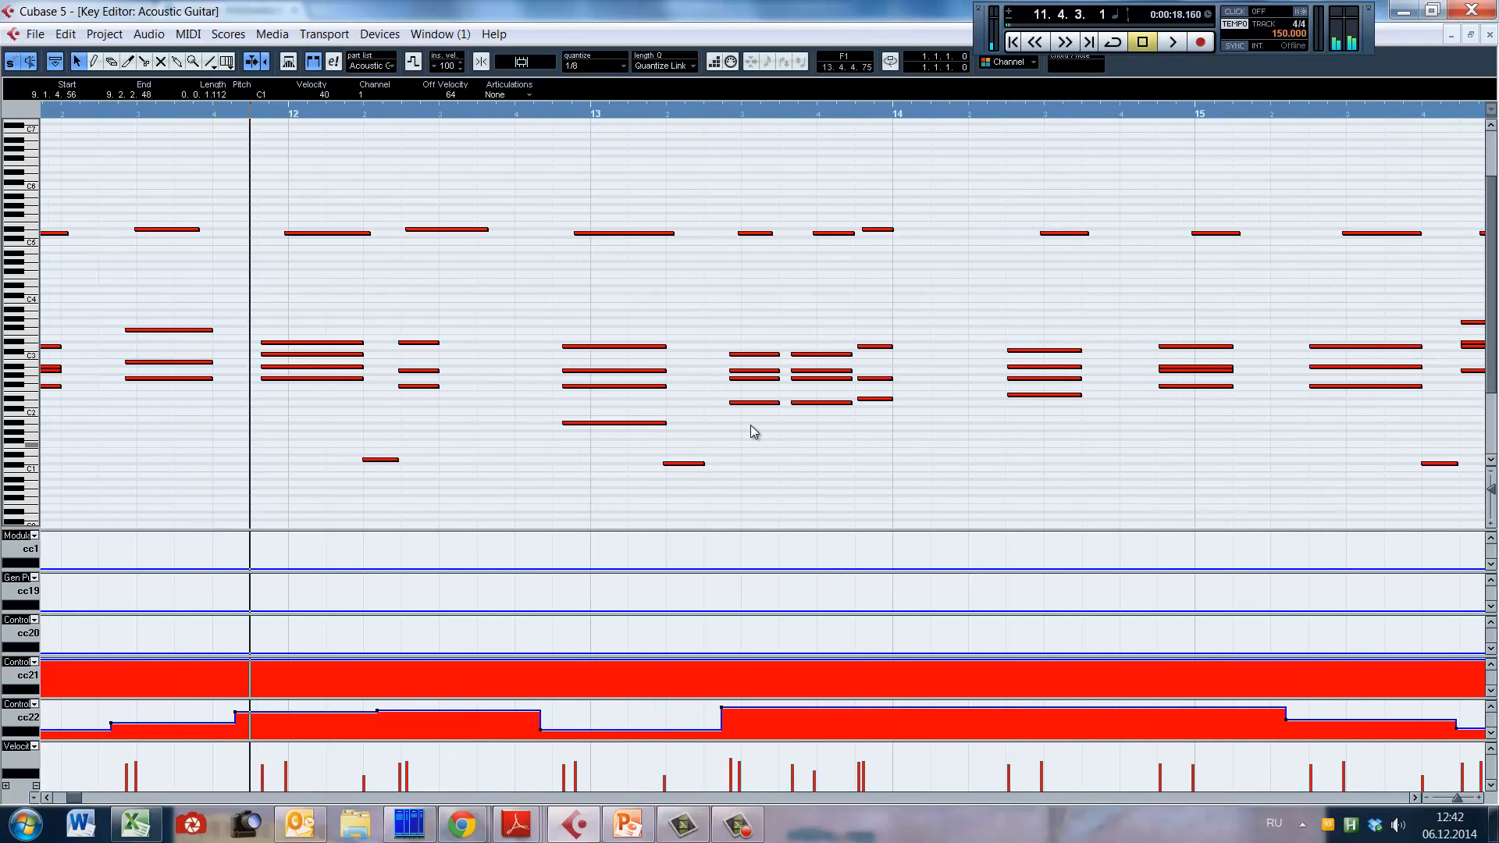
Step: Place the playback position before the first chord in late bar 8, and at the second chord's melody note in bar 9
left_click(47, 798)
left_click(46, 798)
left_click(47, 798)
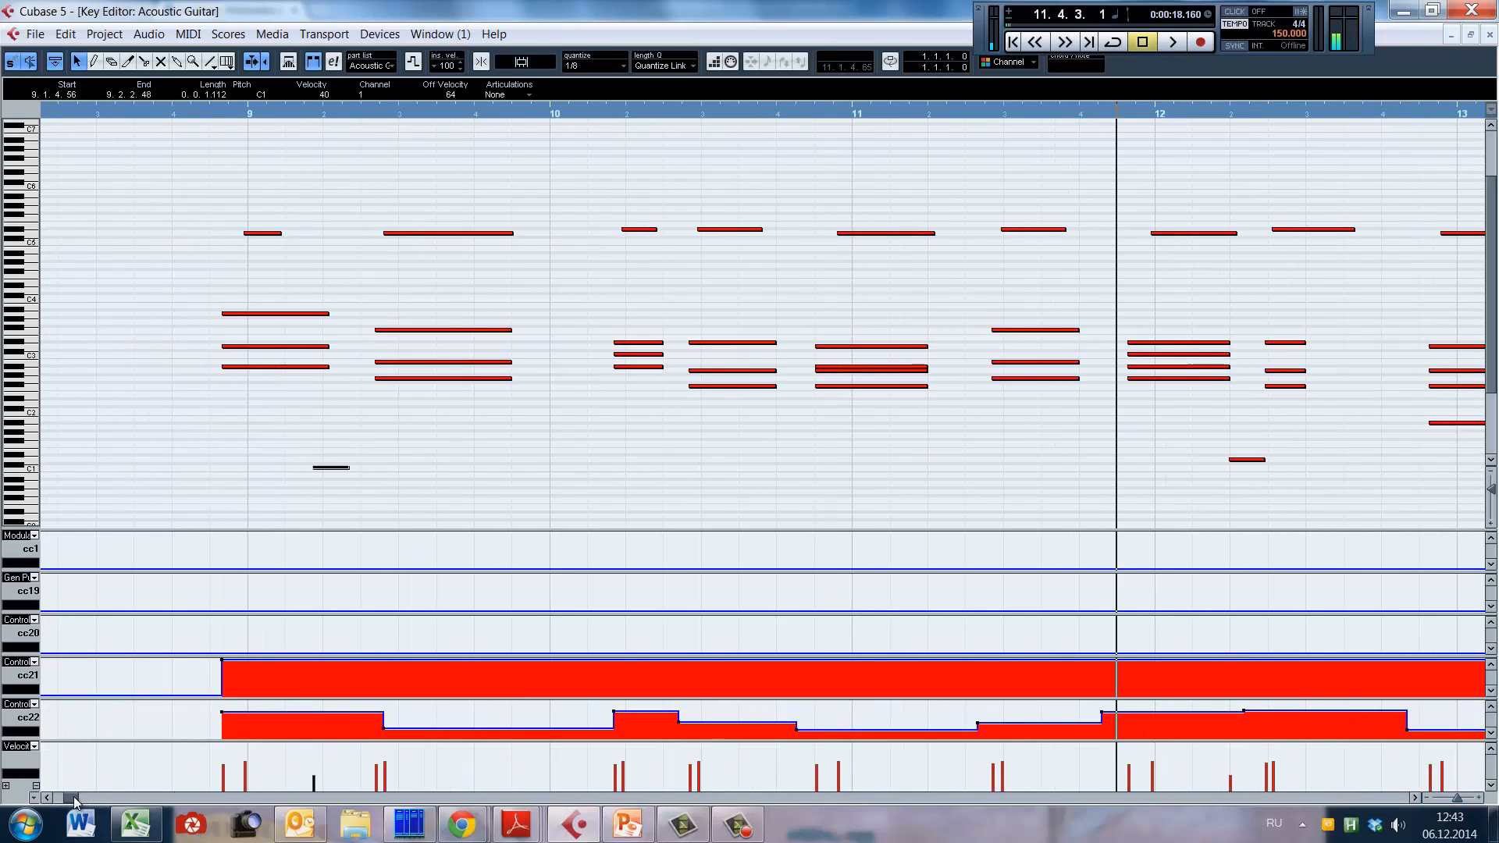
left_click_drag(74, 799, 72, 799)
left_click(451, 354)
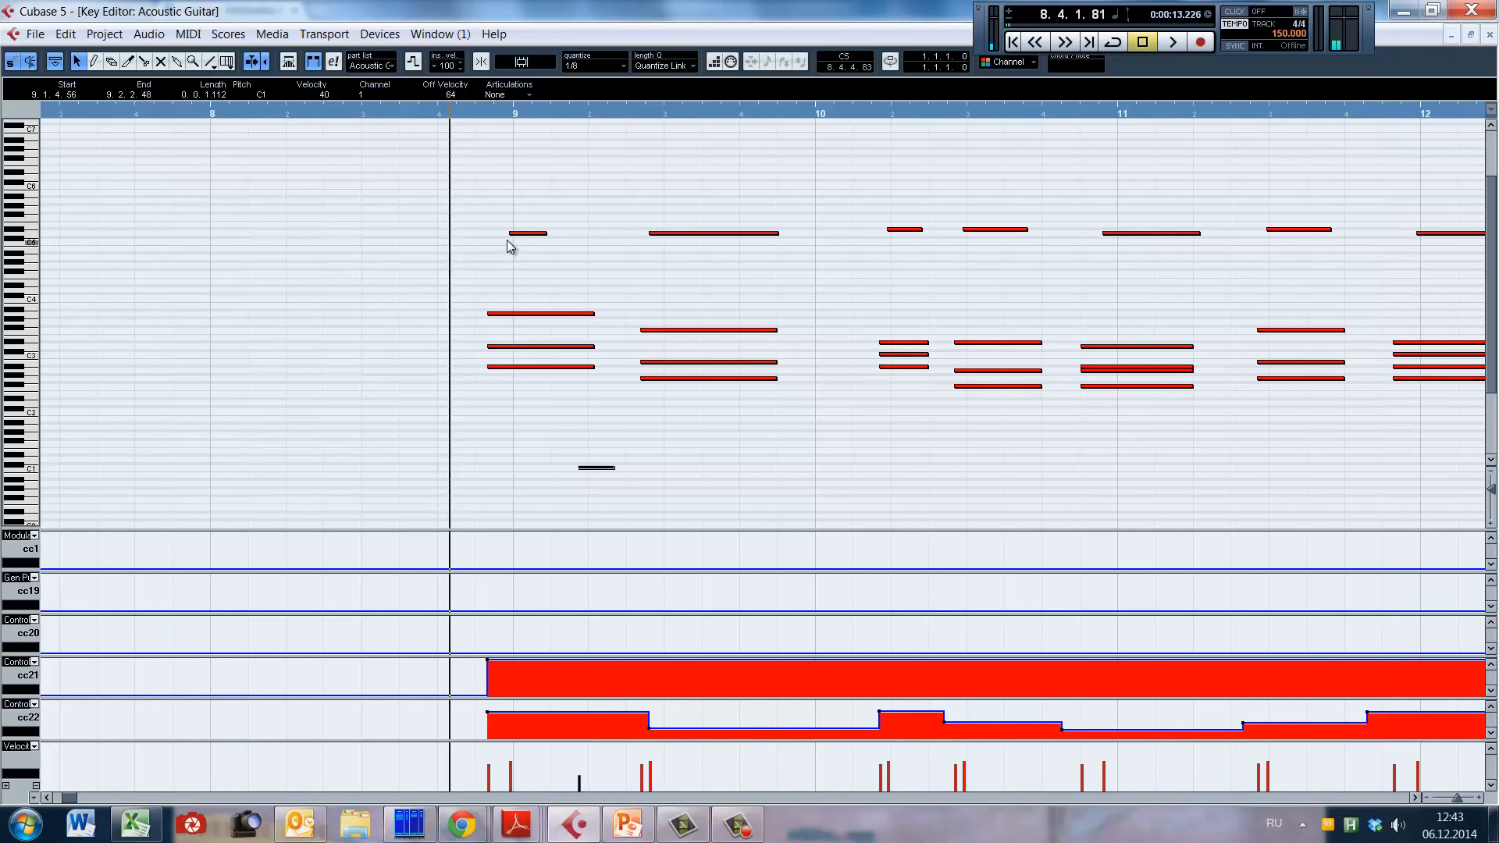
left_click(652, 253)
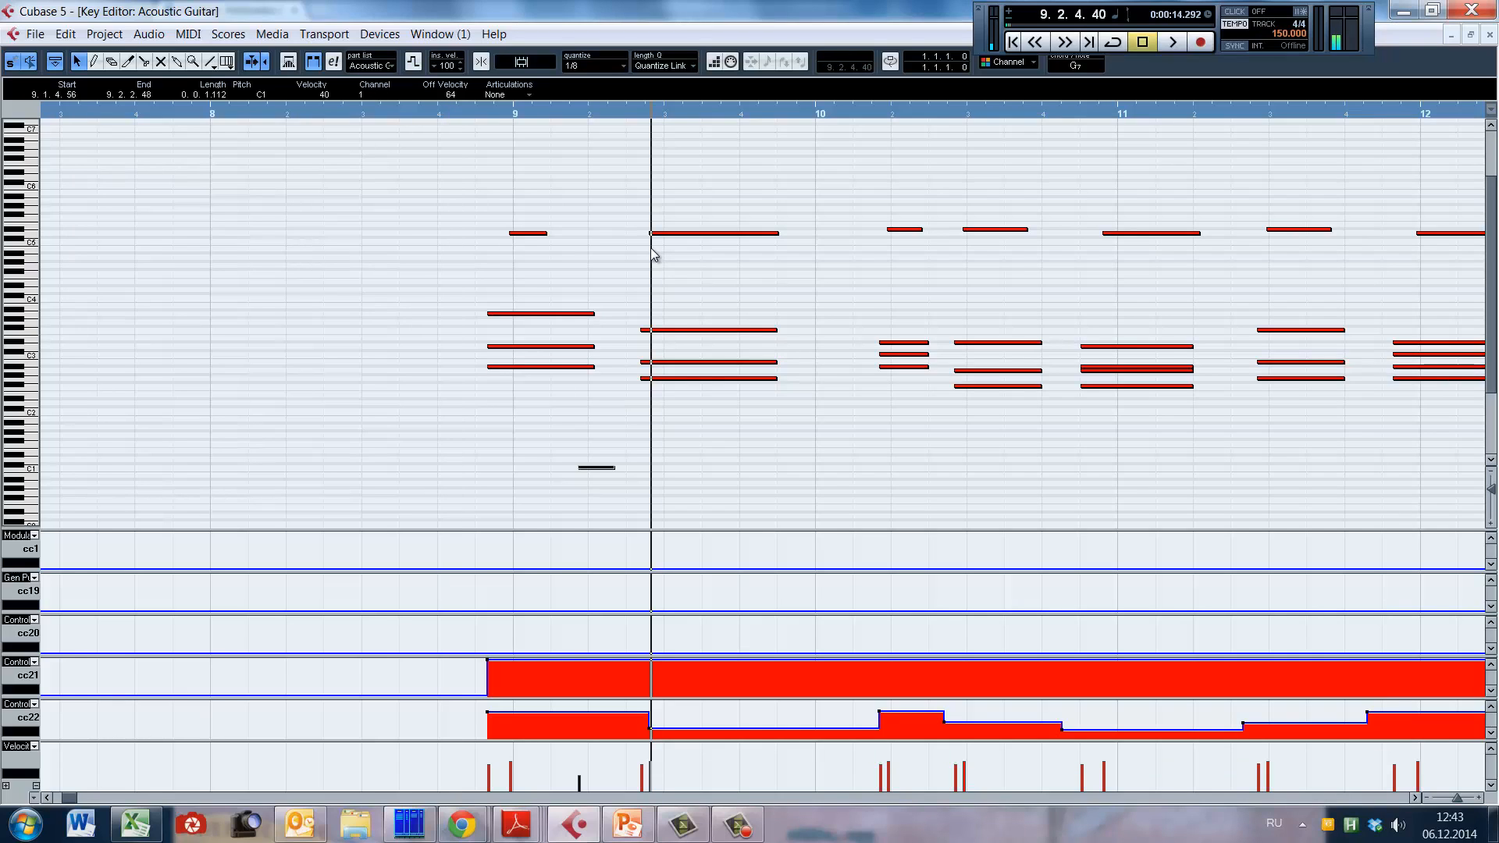
Step: Place the playback position at the melody note just before bar 11 and check the CC22 level beneath its chord
left_click(1104, 114)
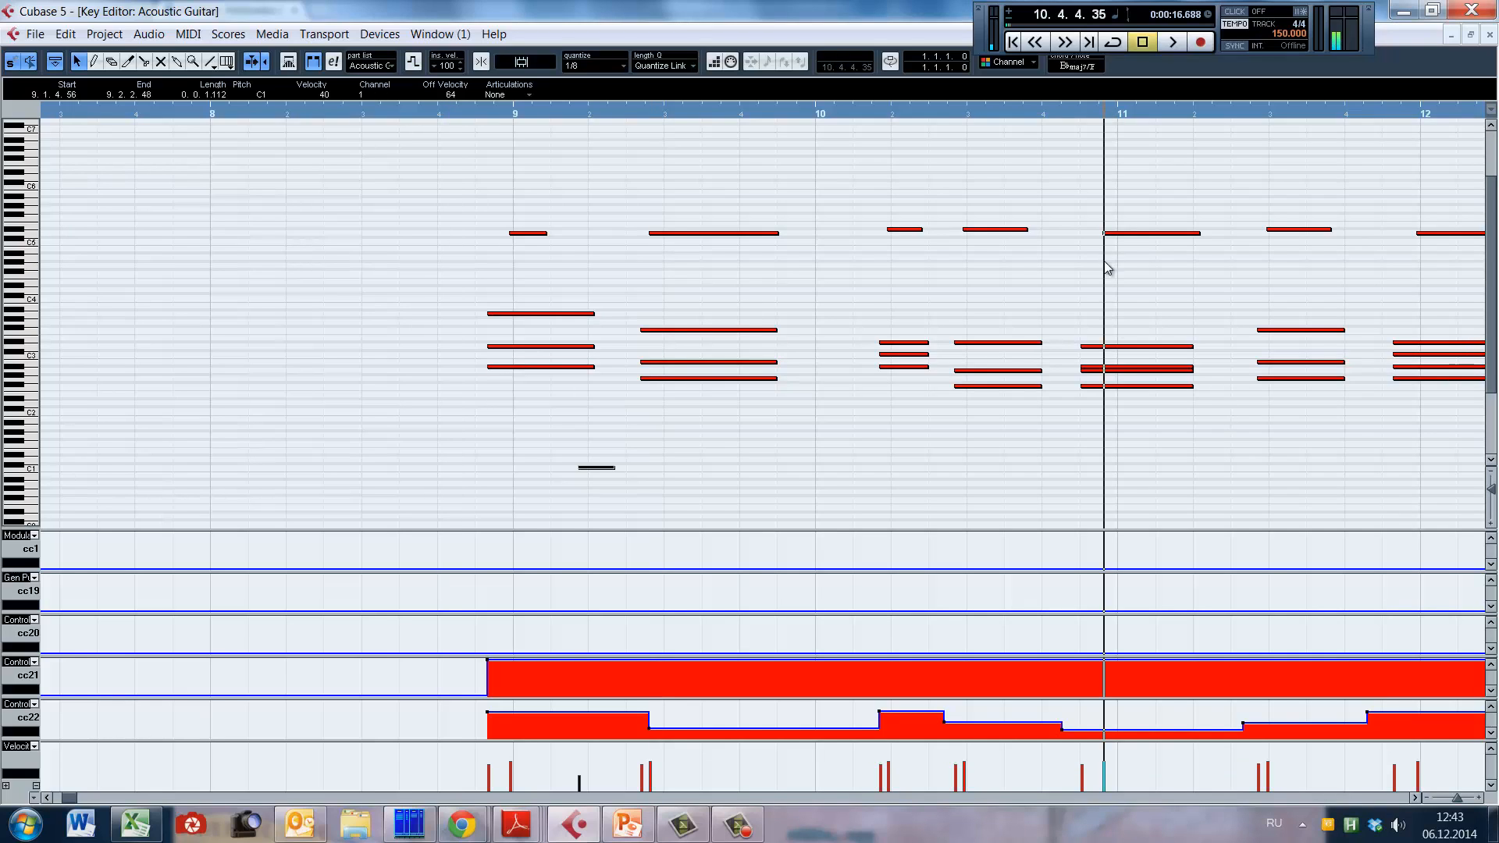
right_click(1101, 719)
left_click(1097, 720)
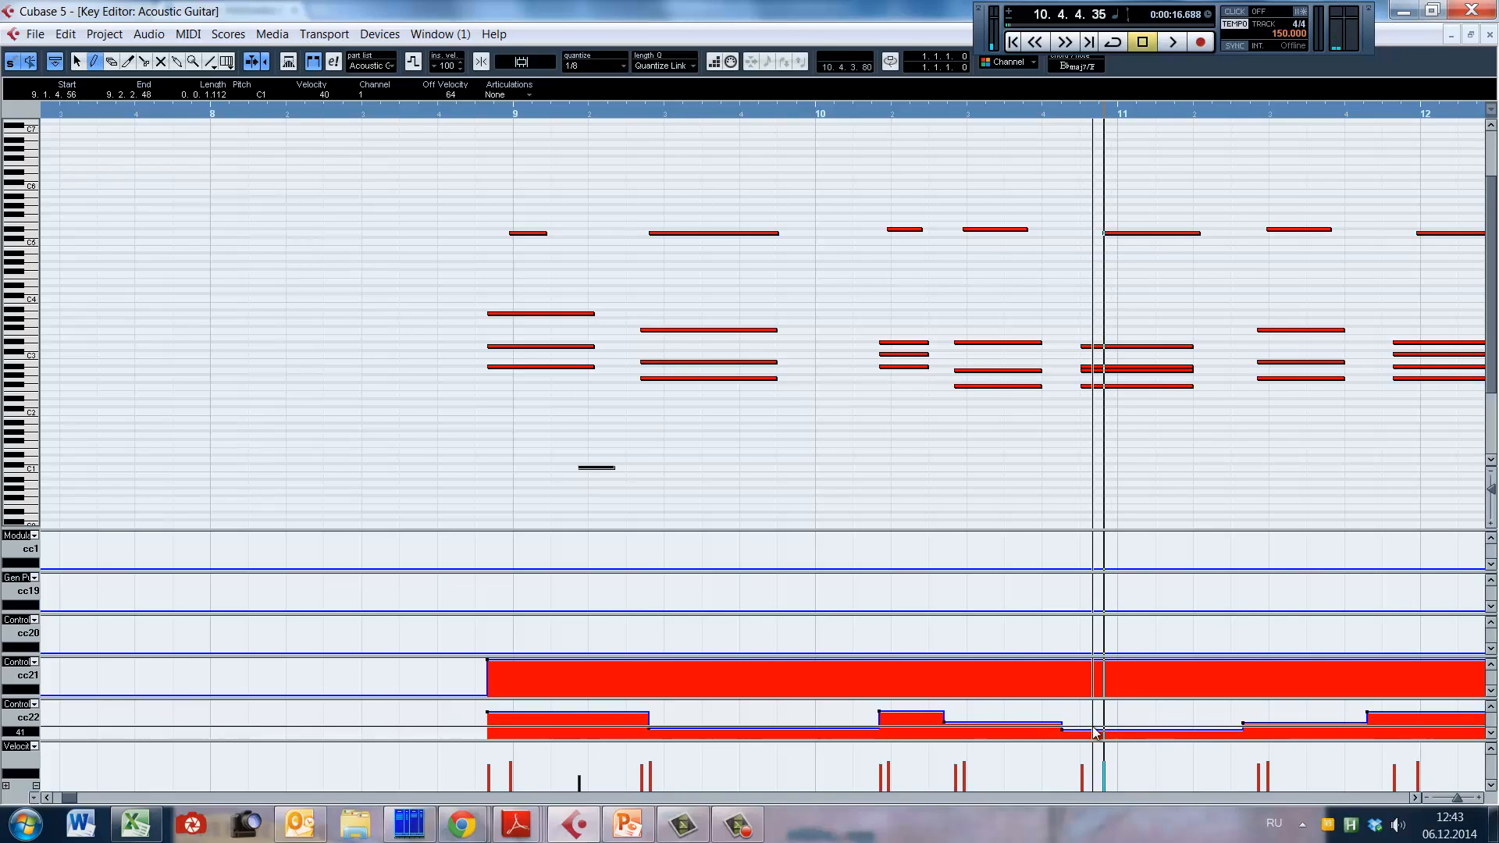
right_click(1098, 730)
left_click(1092, 727)
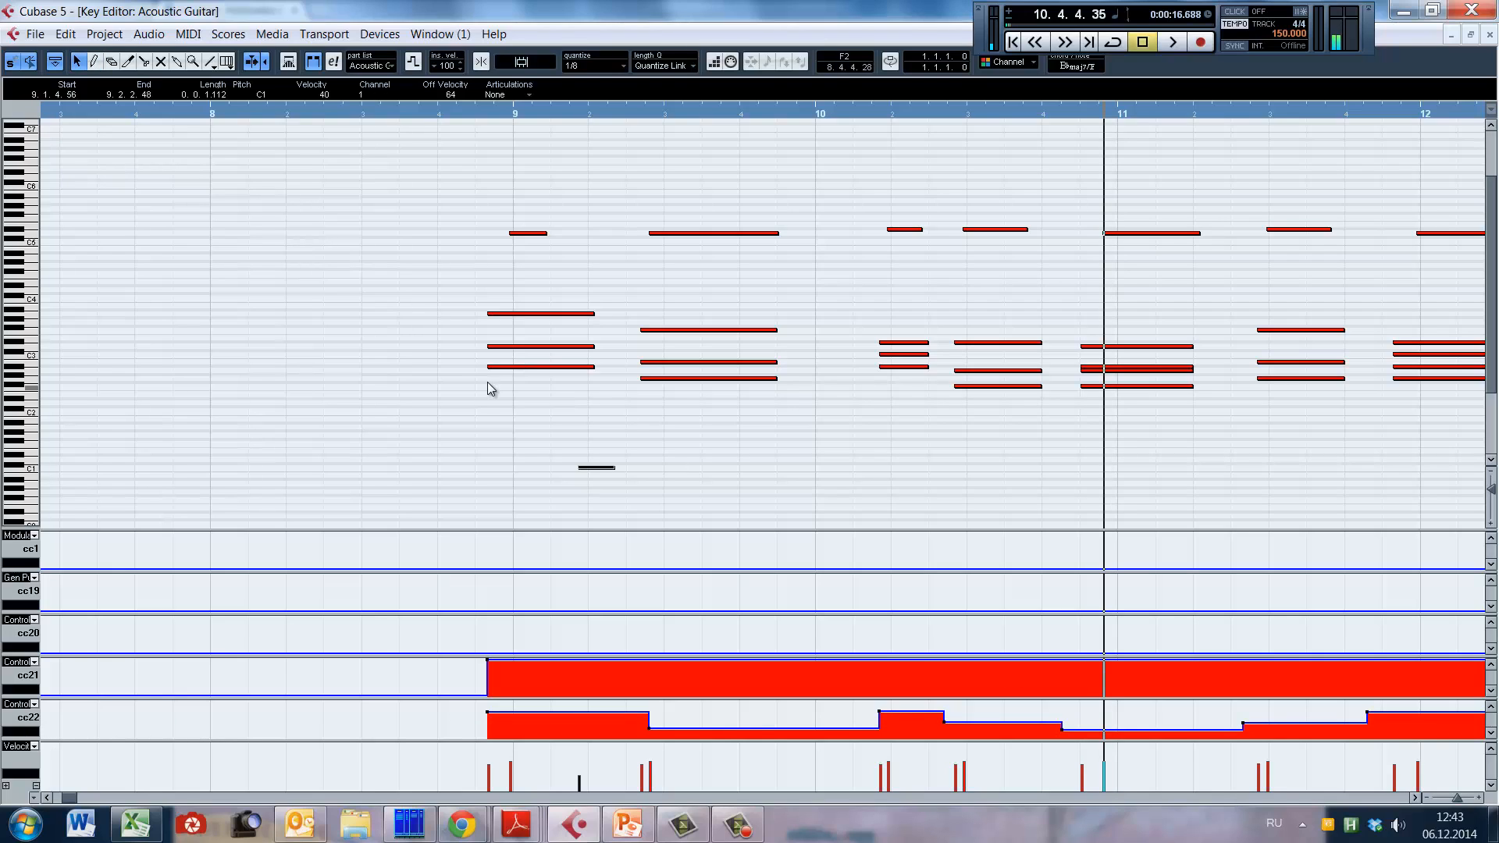
Step: Compare the first two chords' timing with the beat by placing the playback position in late bar 8, at bar 9, and at 9.3
left_click(451, 364)
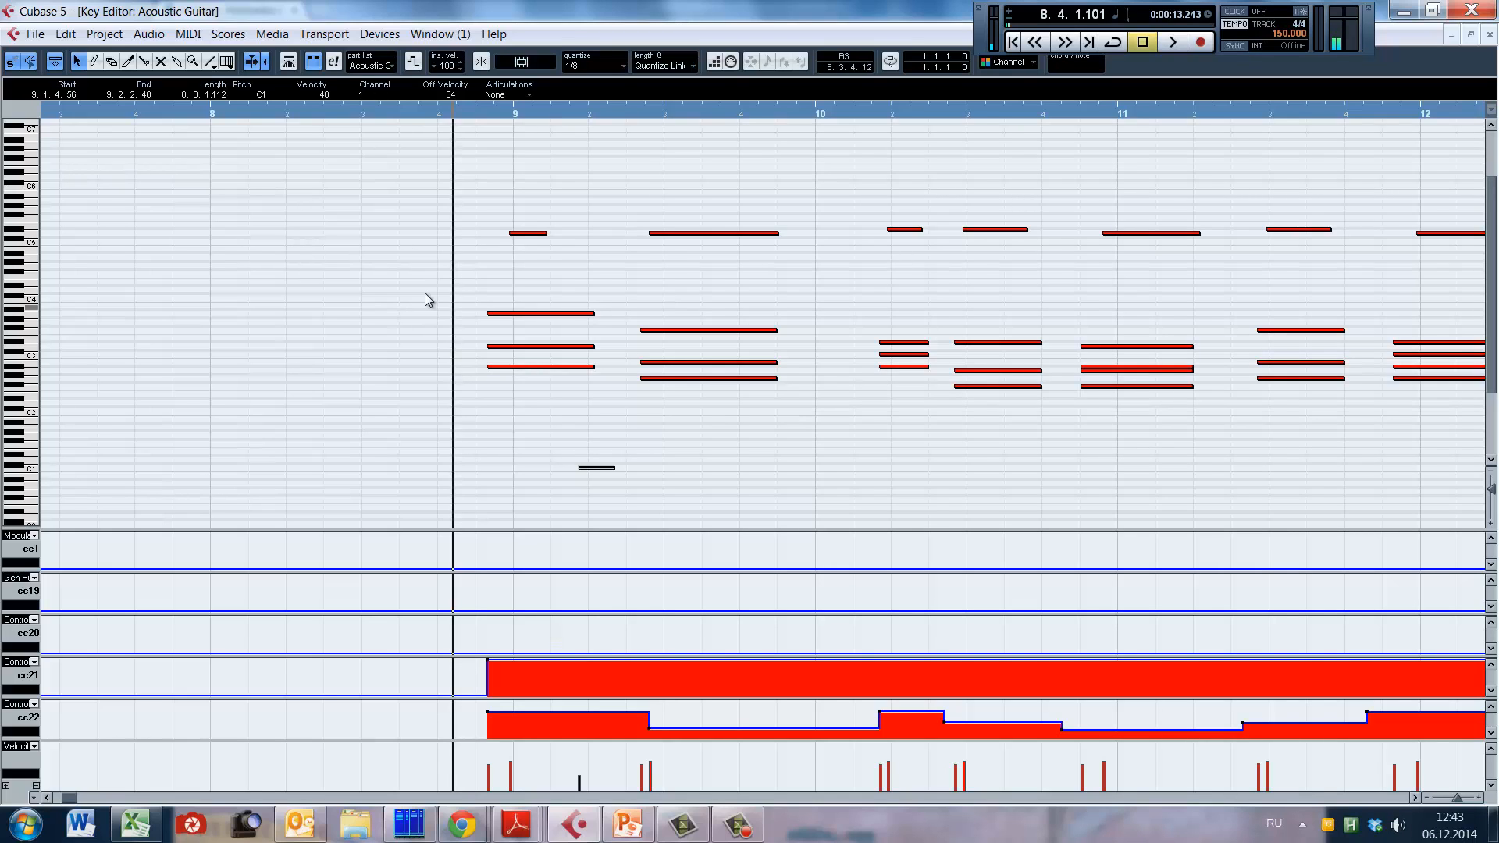
key("h")
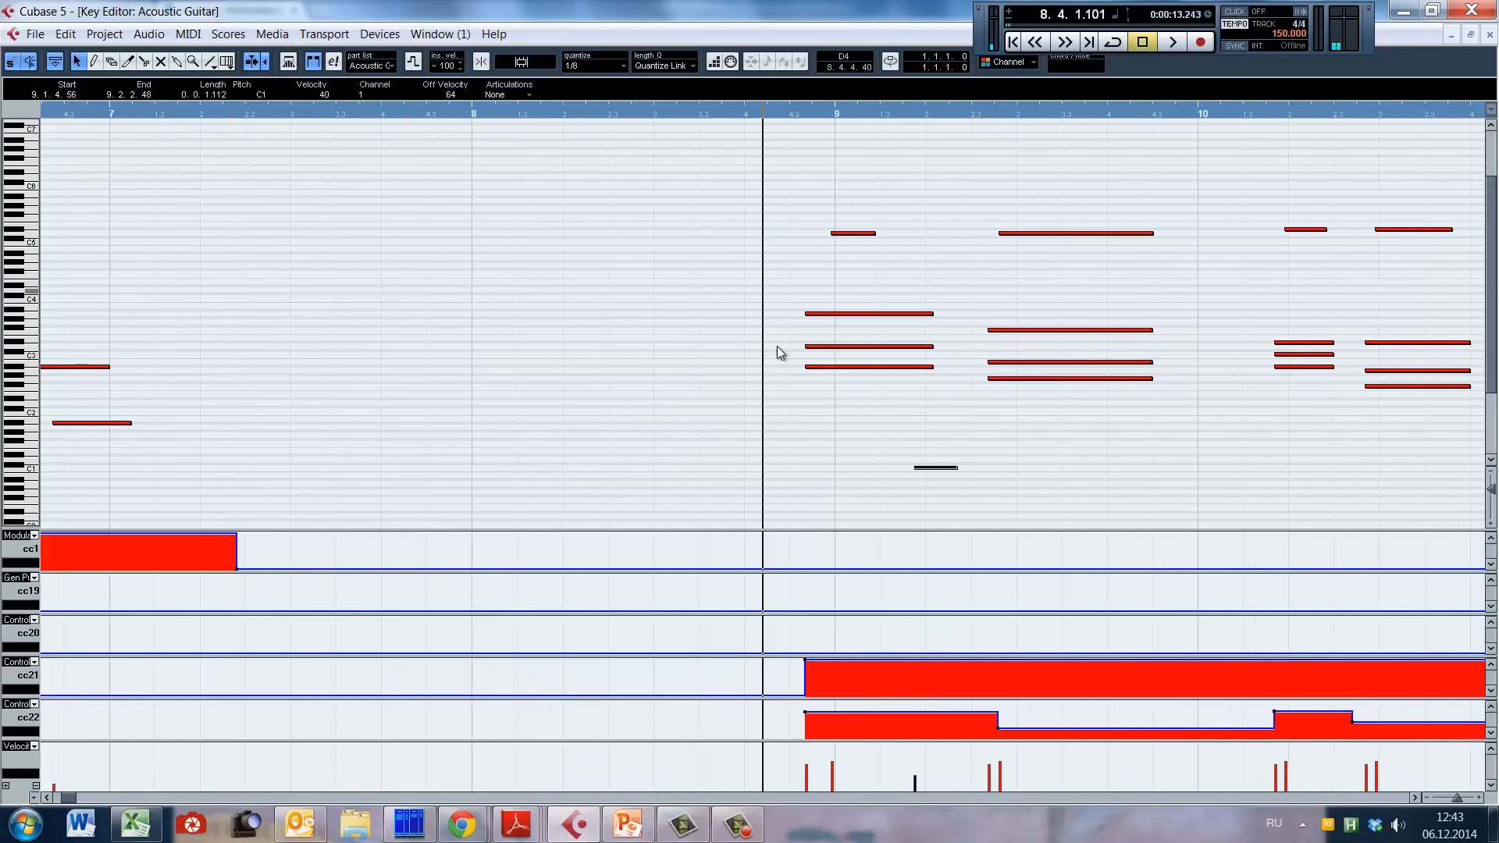
scroll(779, 351, "right", 2)
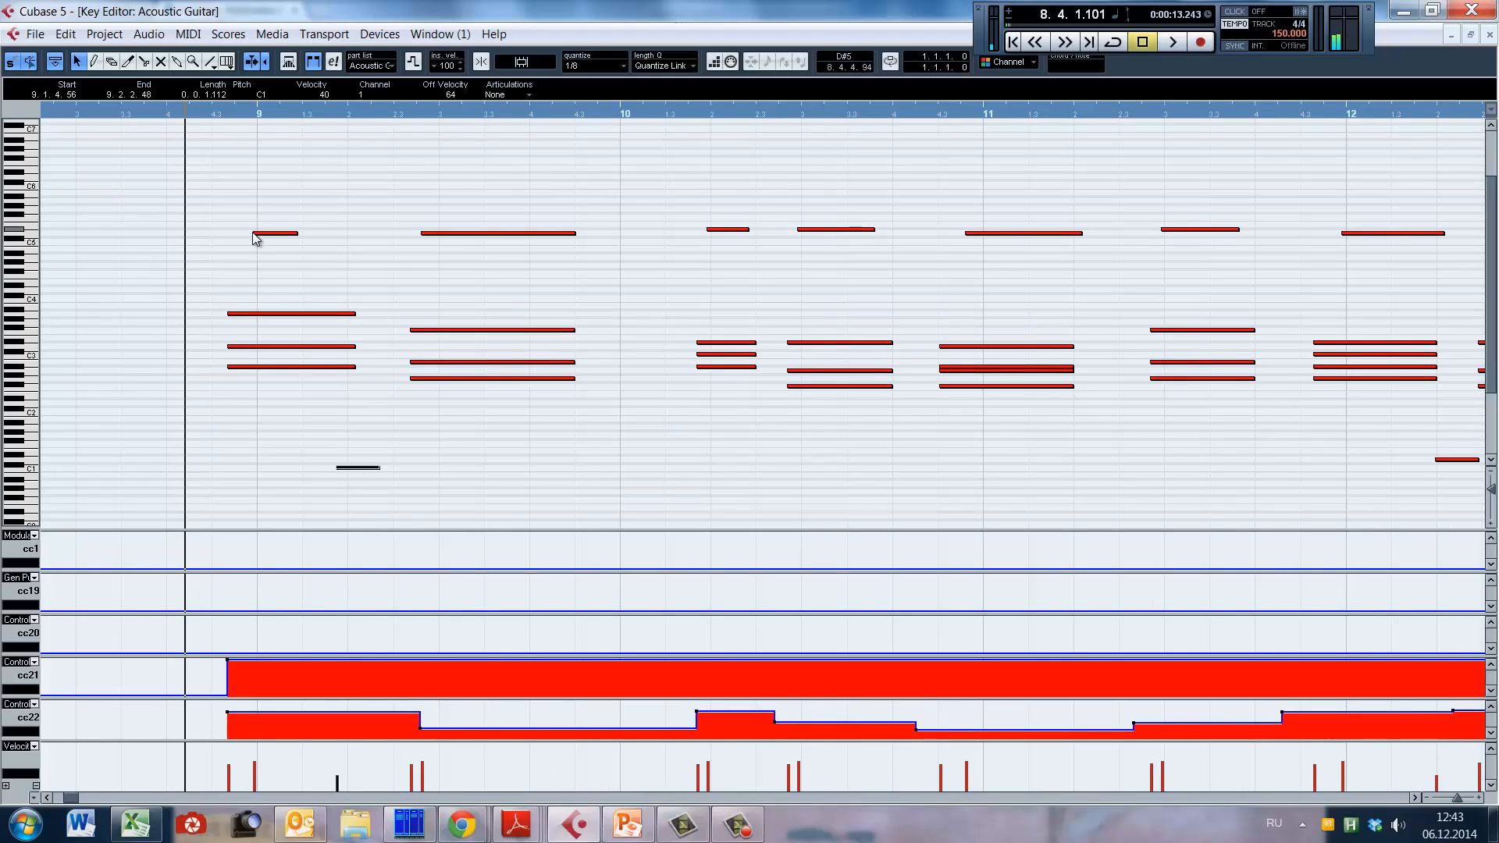
left_click(257, 171, "alt+shift")
left_click(439, 181, "alt+shift")
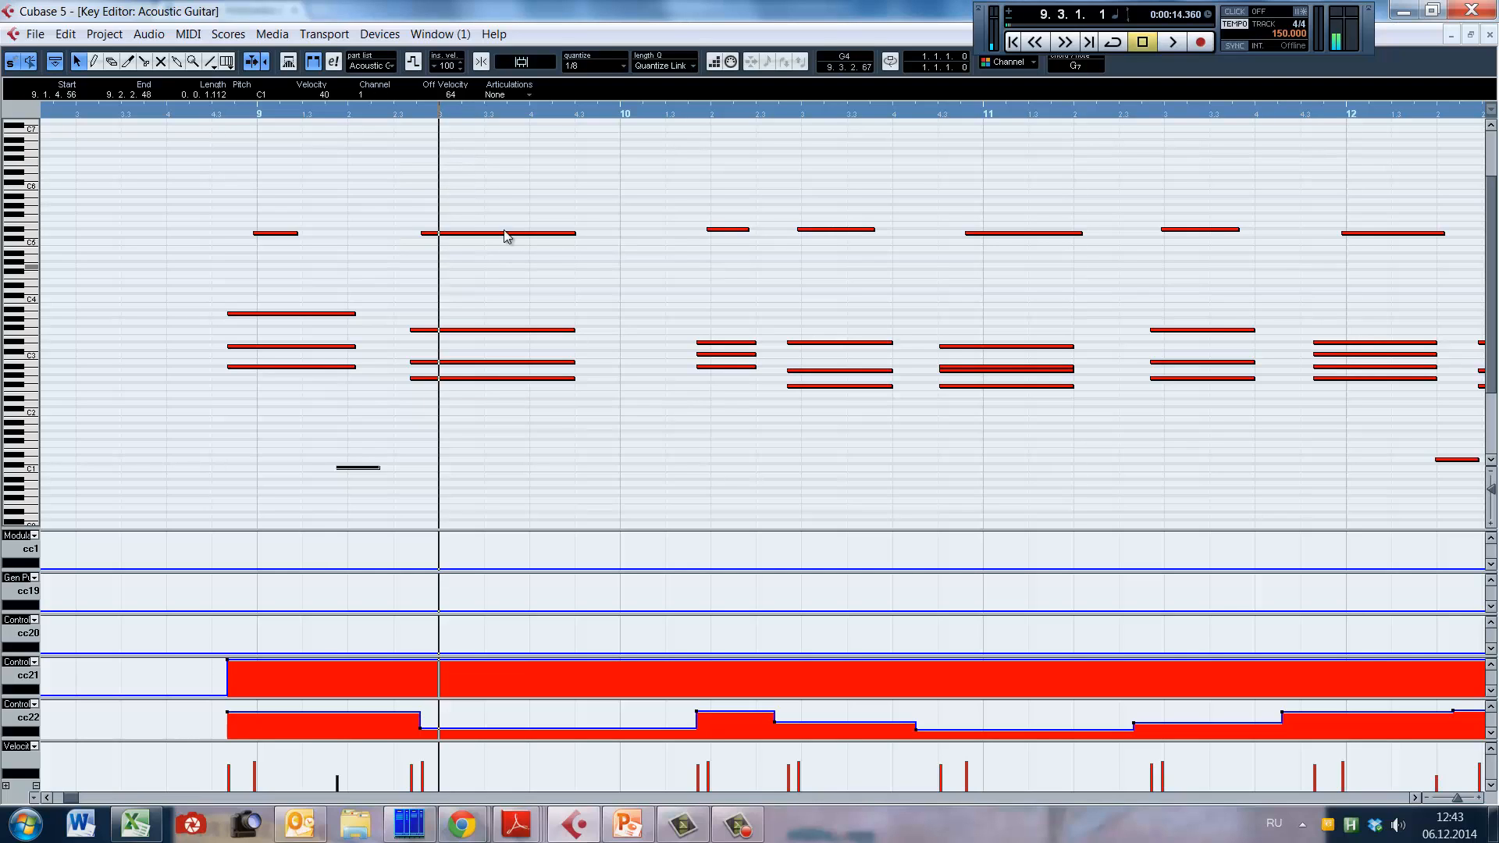
Step: Play the guitar chords from the last part of bar 8 into bar 11 and stop playback
left_click(158, 250, "alt+shift")
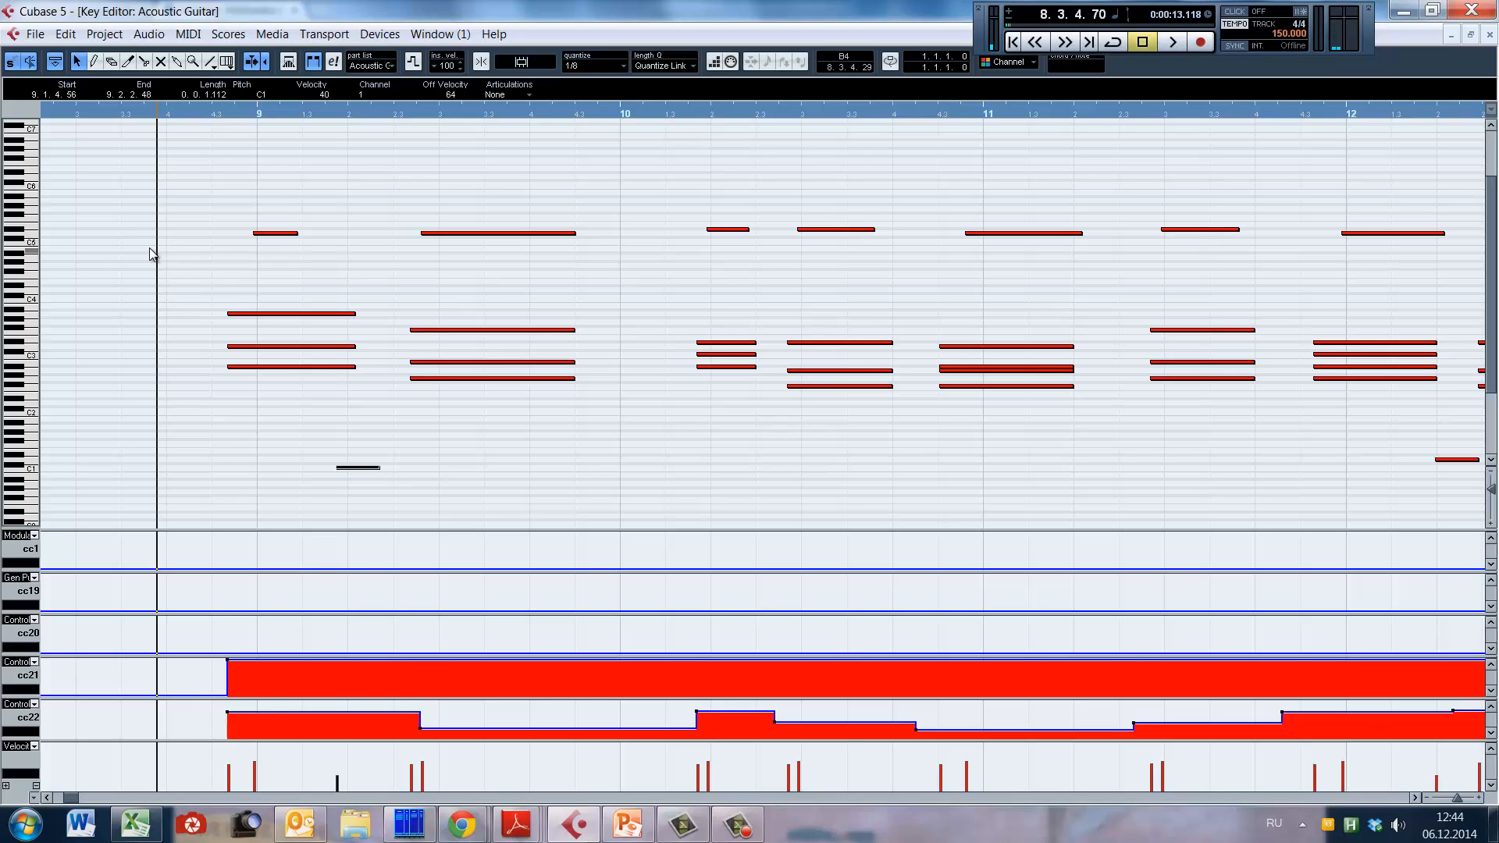
key("space")
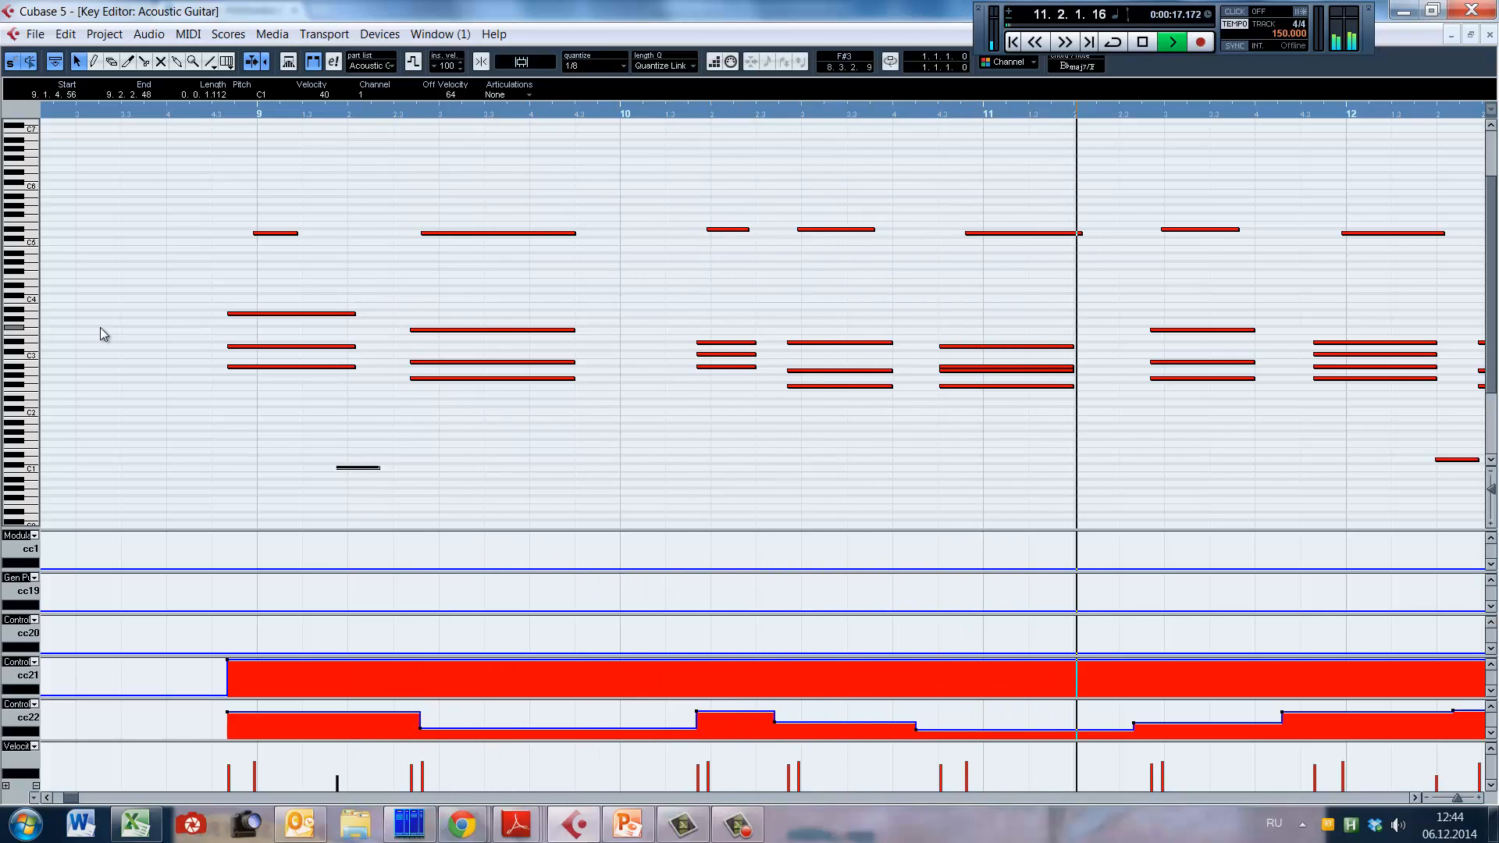
key("space")
Step: Place the playback position just before the second chord of bar 9 and check where its top note starts
left_click(399, 249)
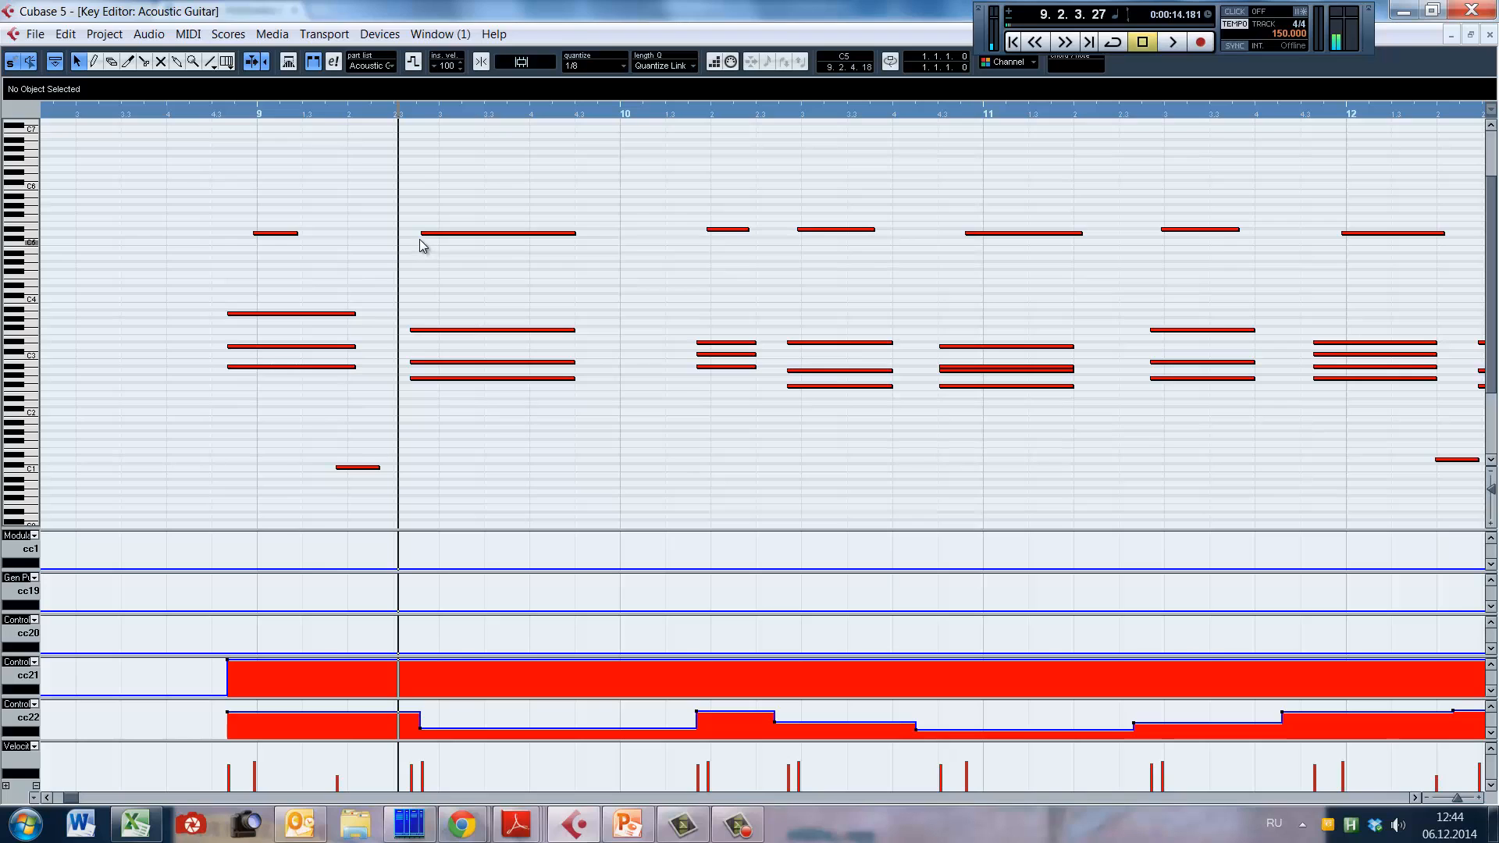
left_click_drag(421, 235, 423, 235)
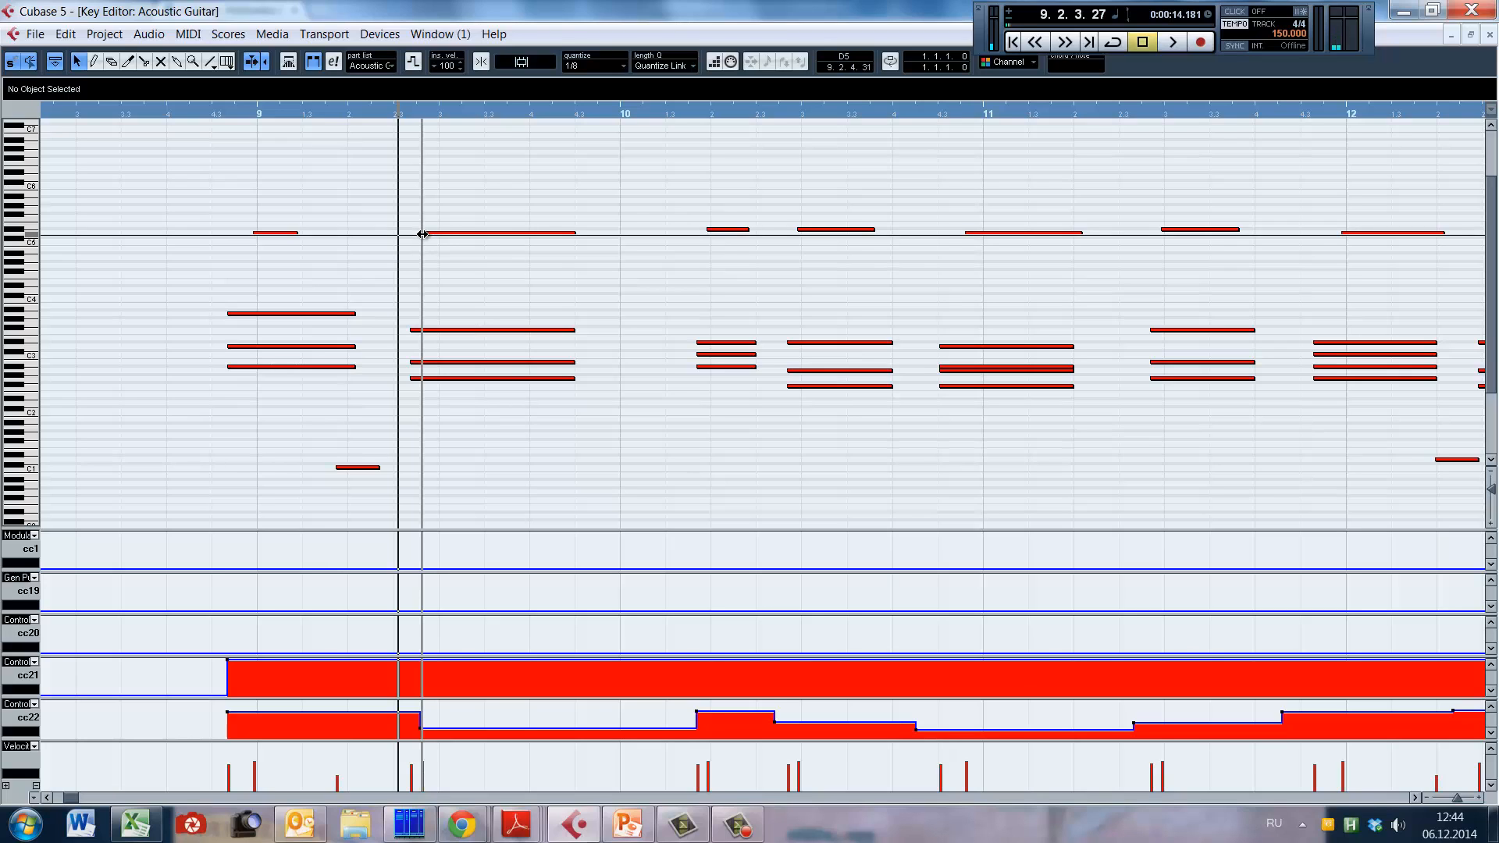
key("g")
key("g")
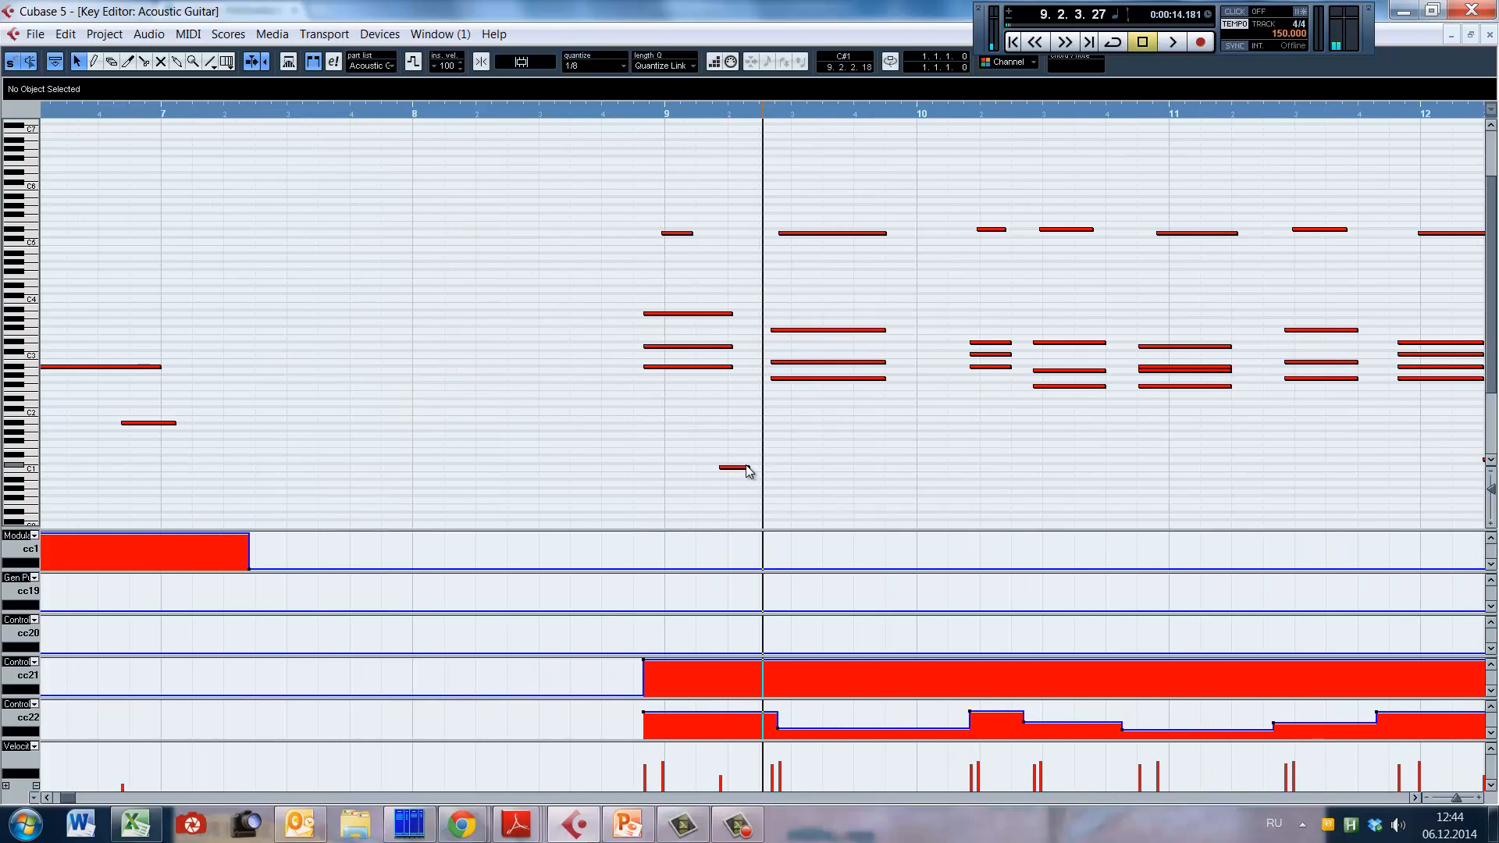
Step: Return the playback position to late bar 8 and frame bars 8 to 16 in the Key Editor
left_click_drag(68, 799, 69, 798)
left_click(230, 400)
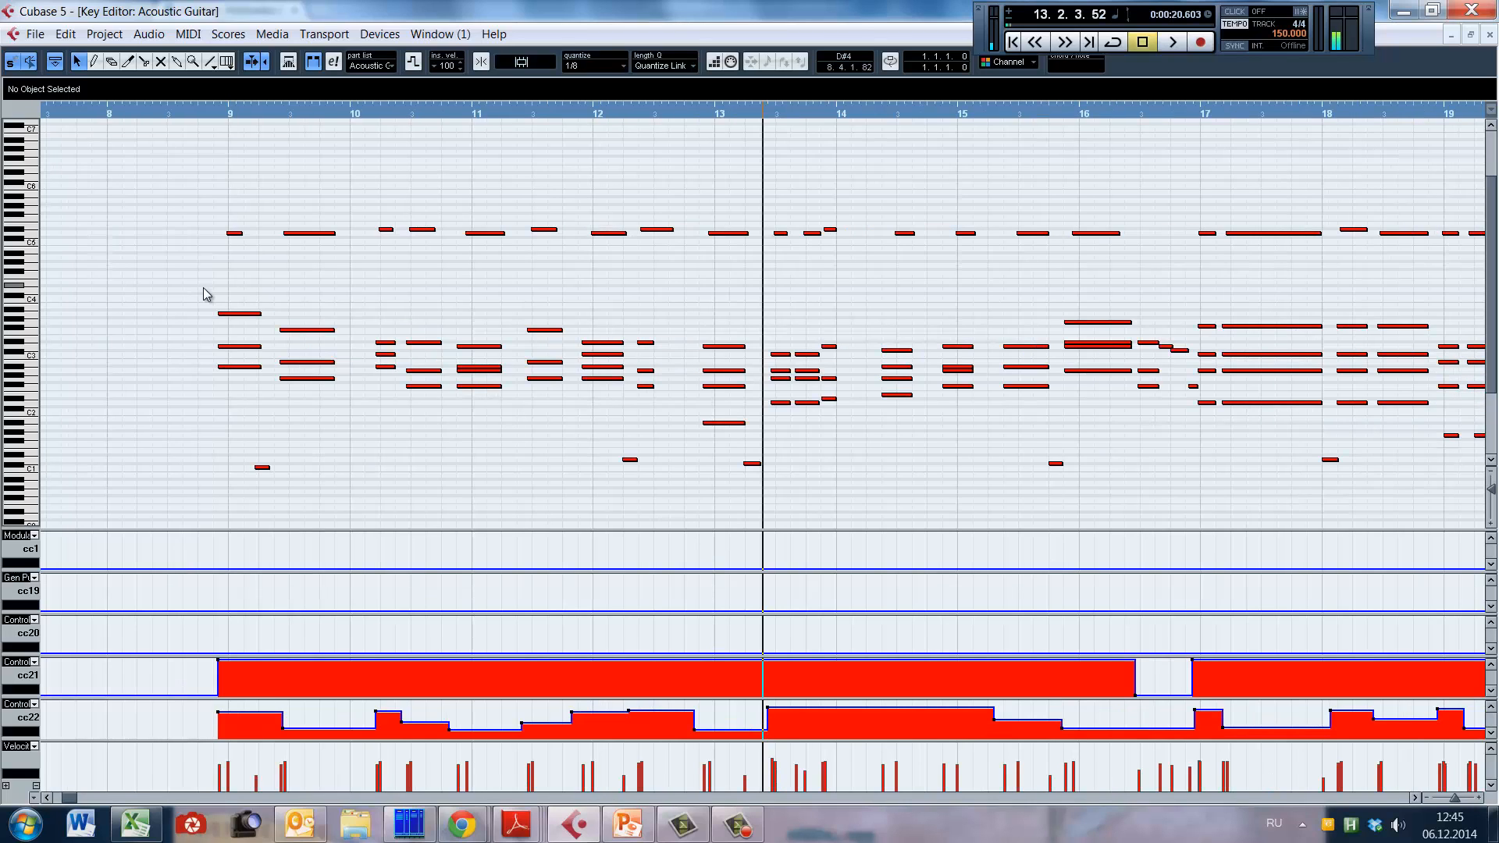
left_click(205, 293)
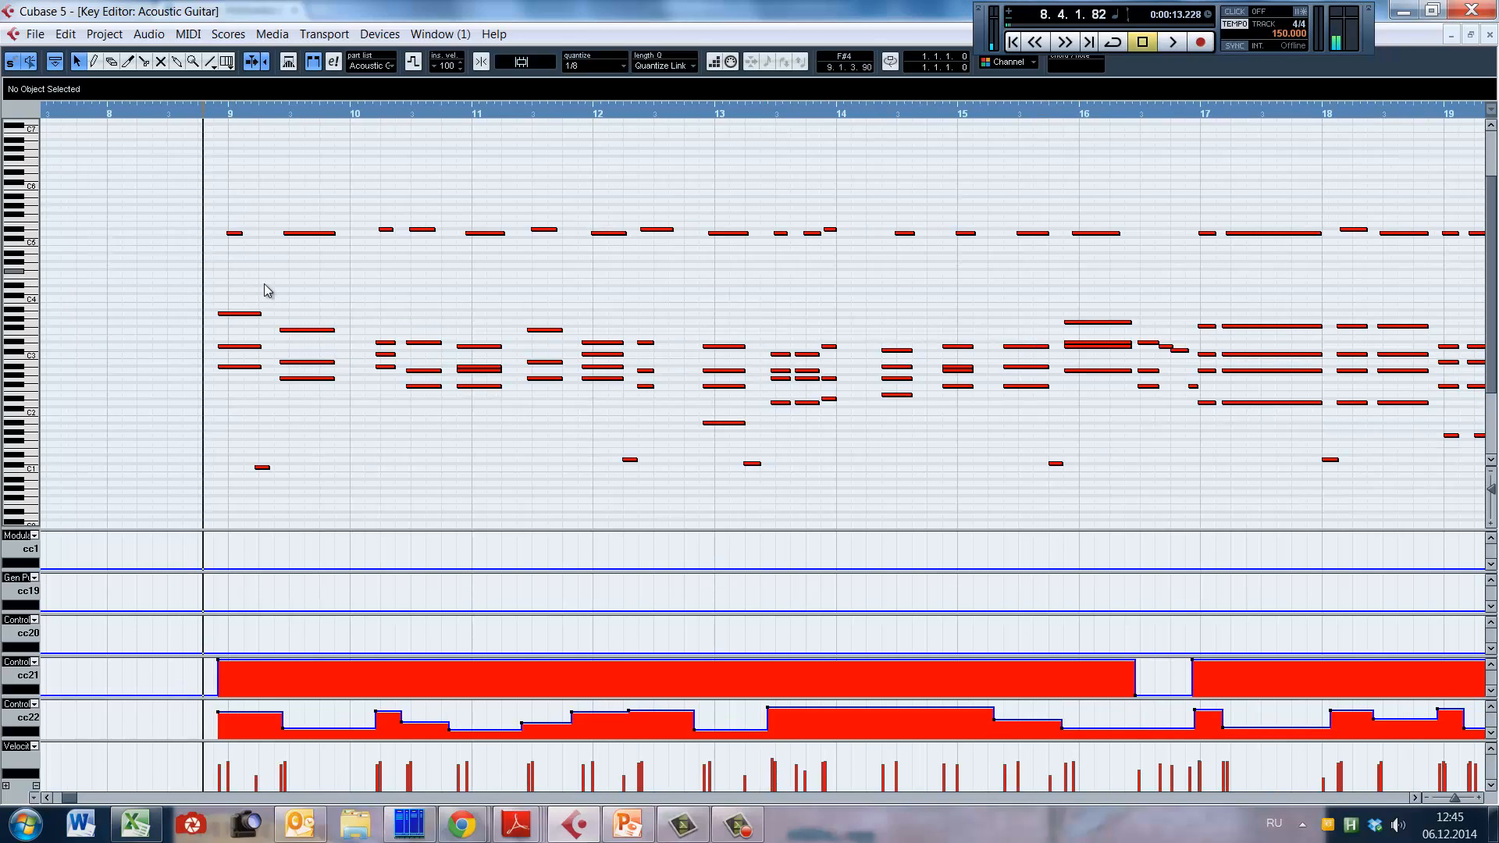
key("h")
key("h")
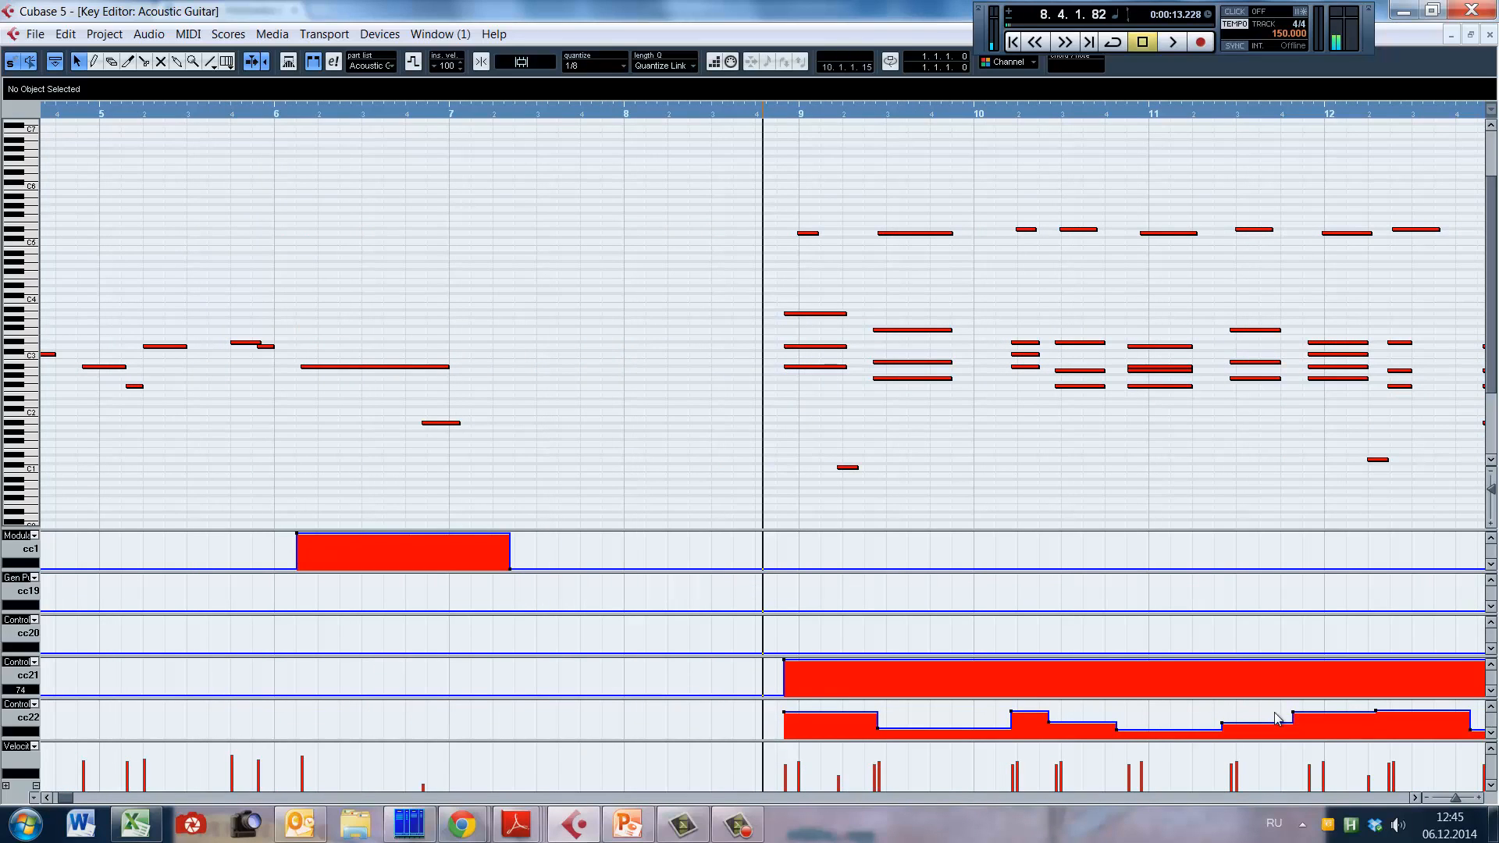
left_click(1414, 798)
left_click(1413, 798)
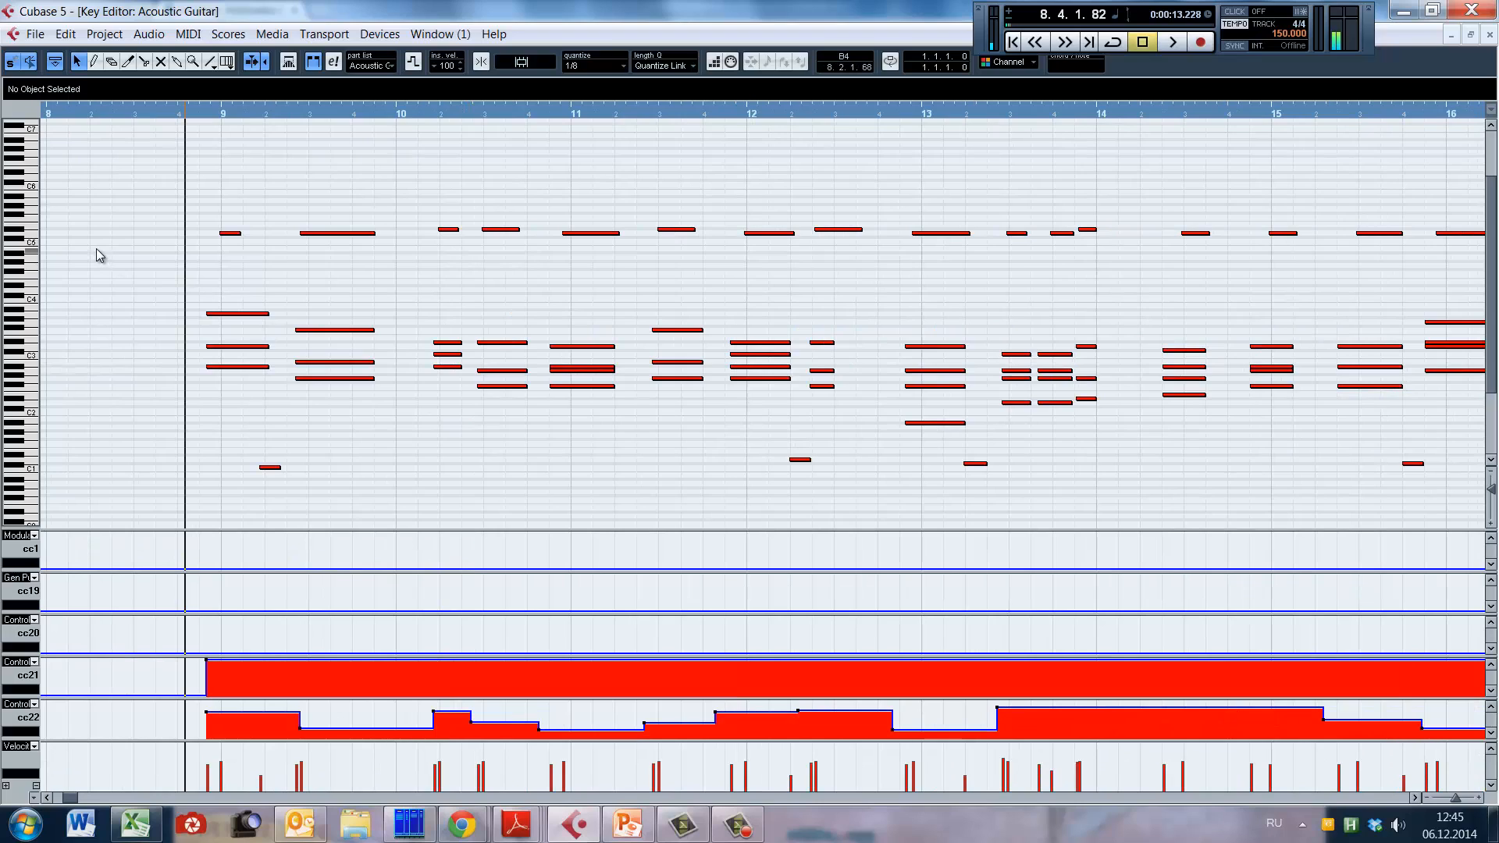
Step: Place the playback position before the short chord group in bar 13 and toggle the Transport panel, leaving it shown
key("ctrl+shift+d")
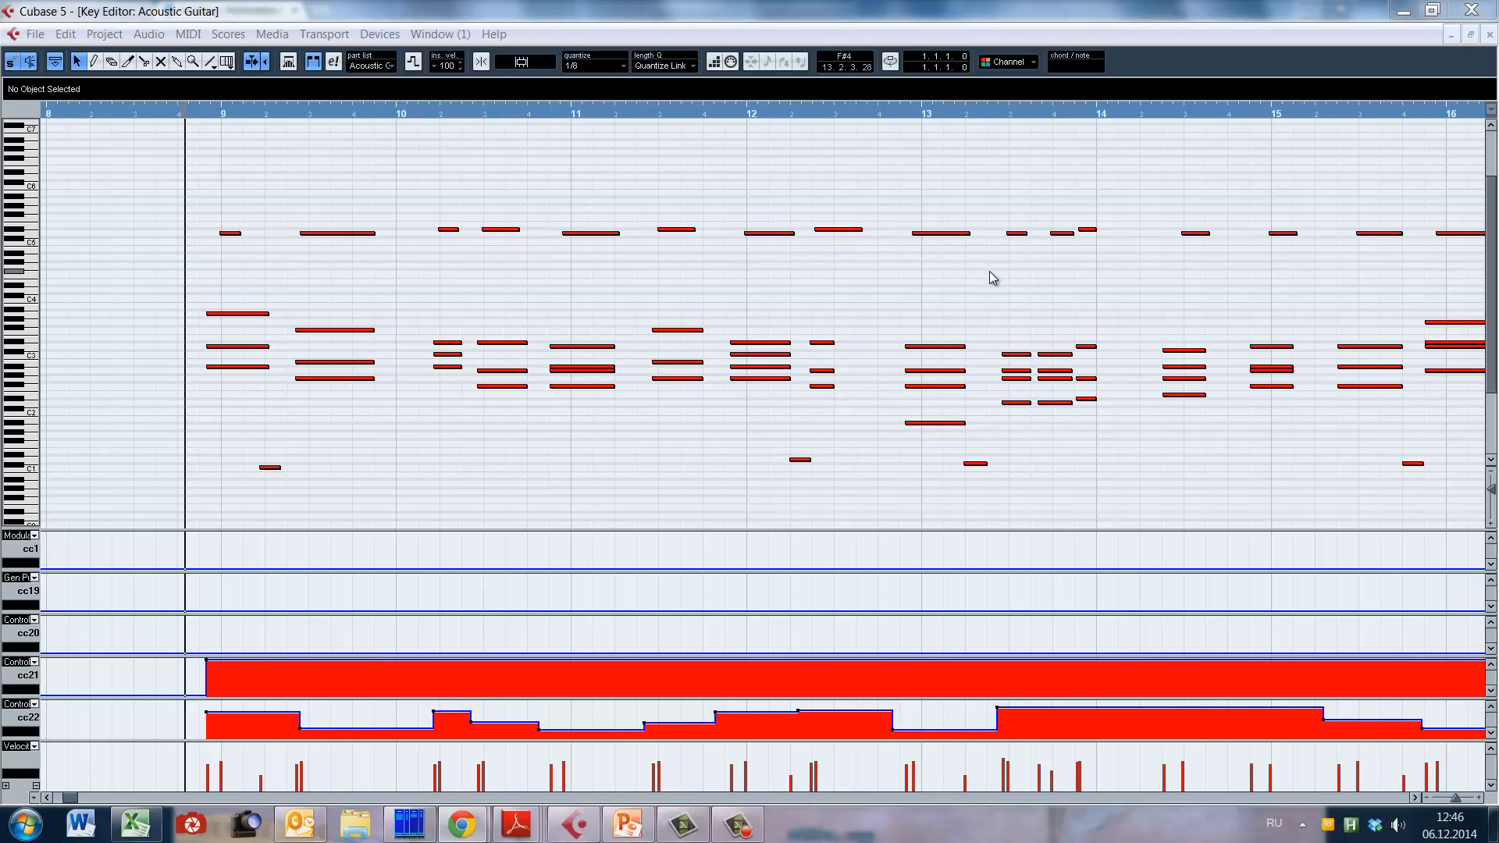
key("F2")
left_click(993, 277)
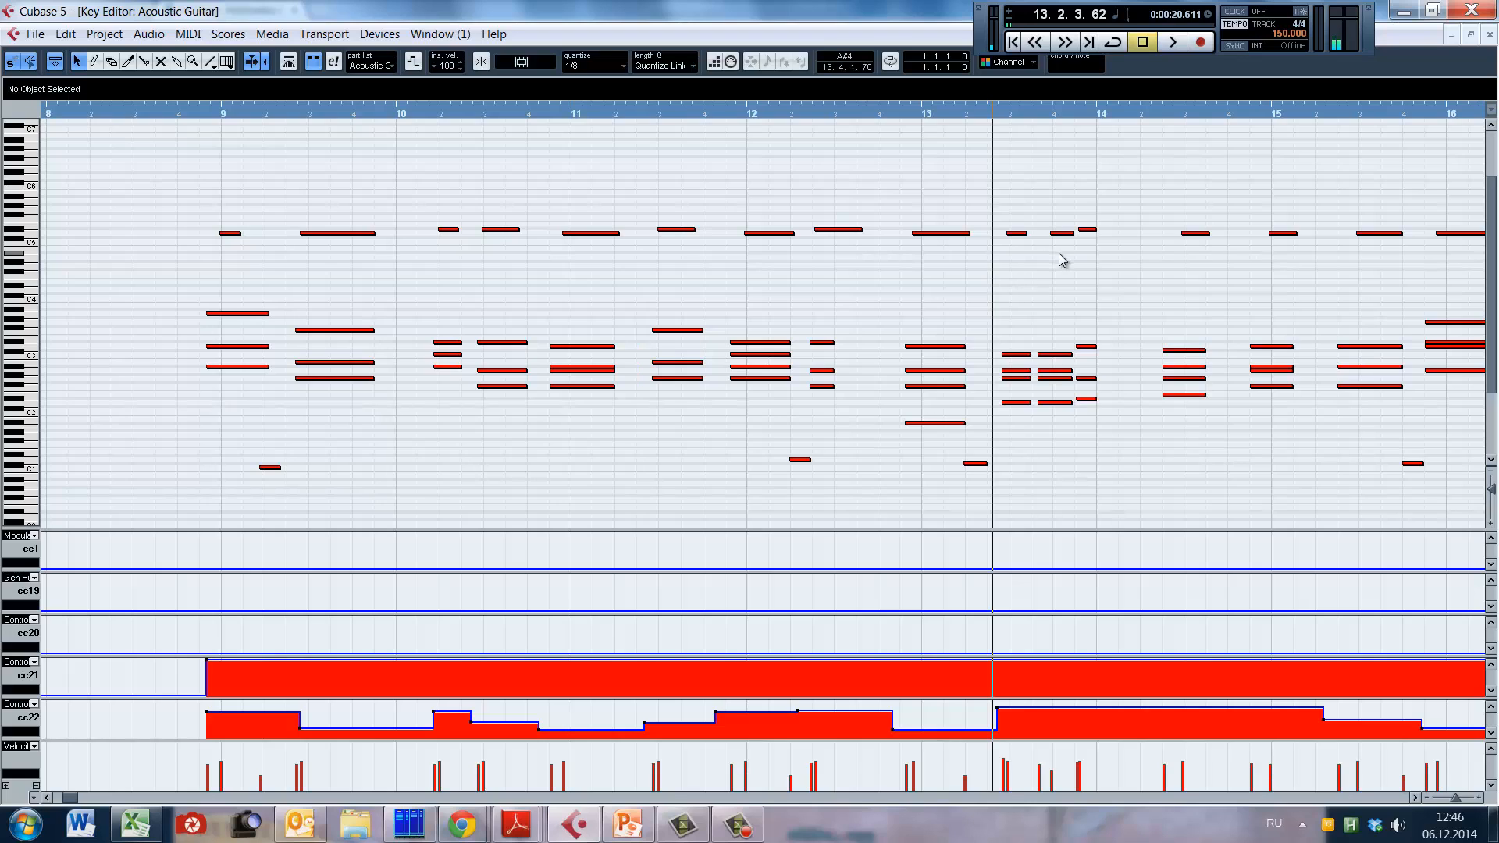
key("F2")
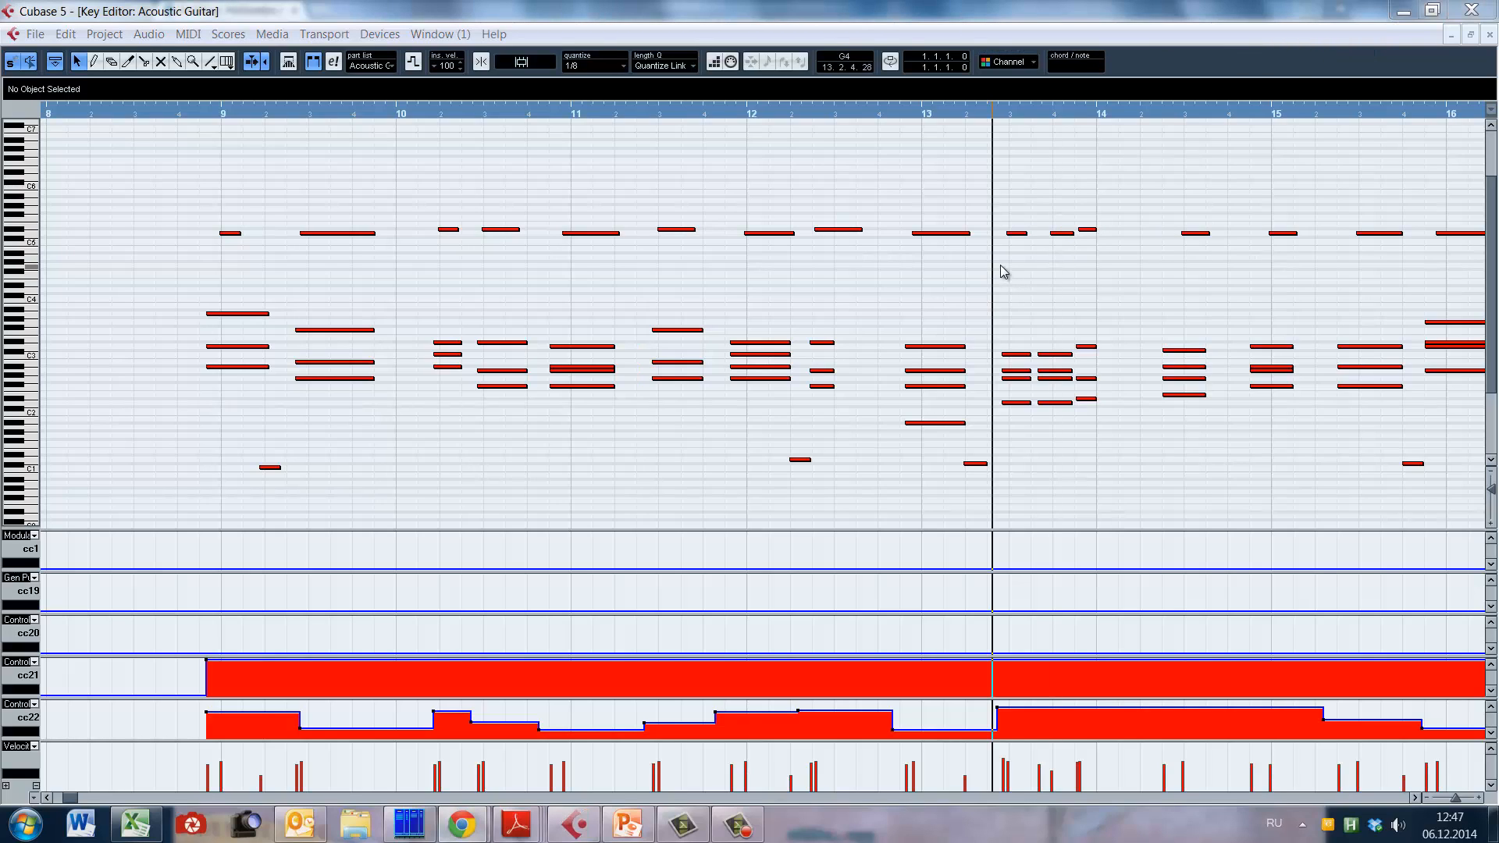
key("F2")
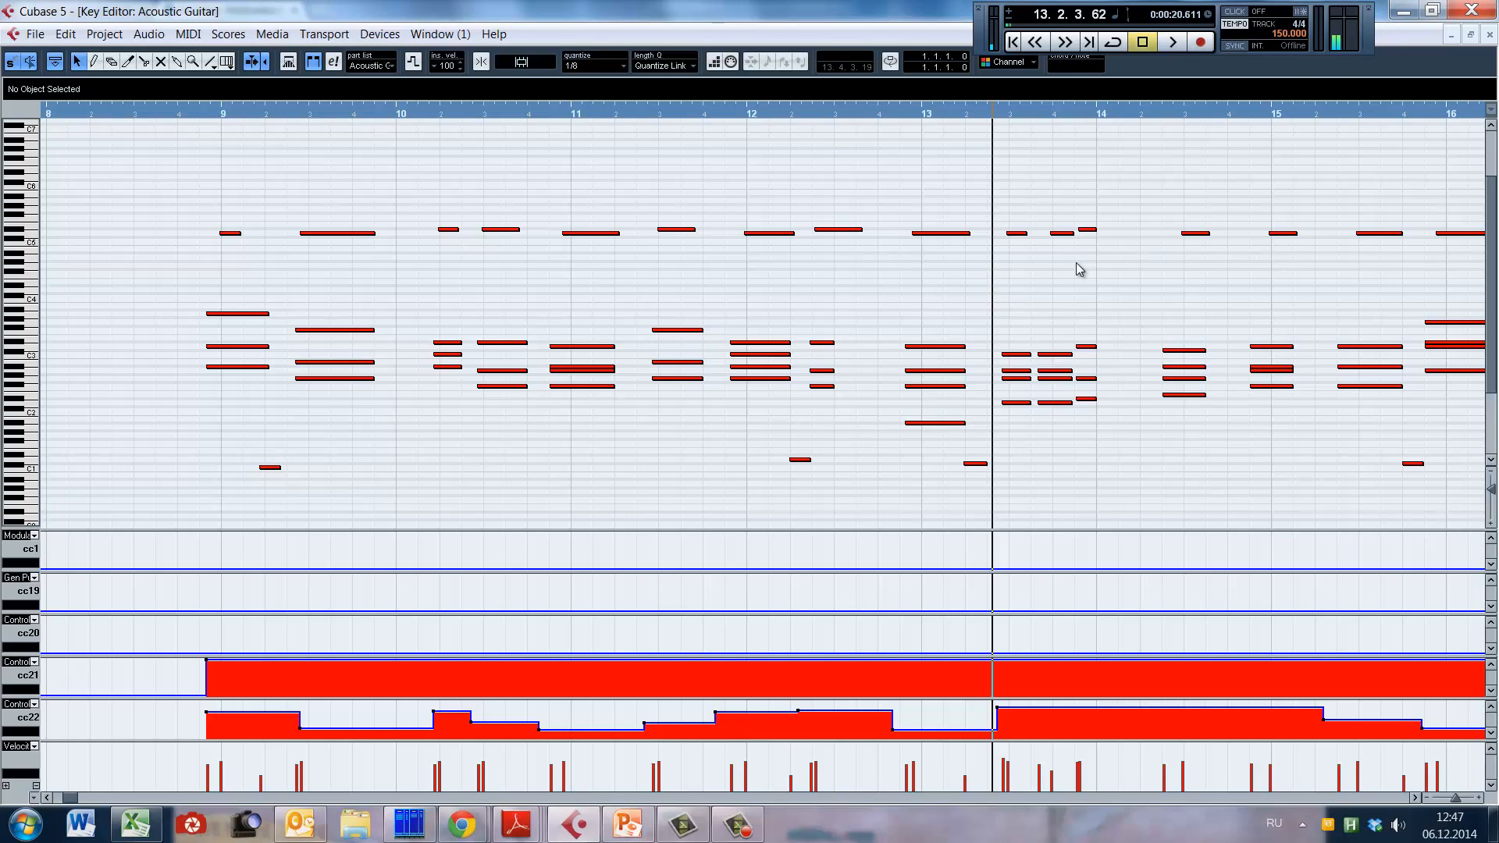
Step: Play the last short chord of bar 13, stop playback, and return the playback position to late bar 8
left_click(1076, 262)
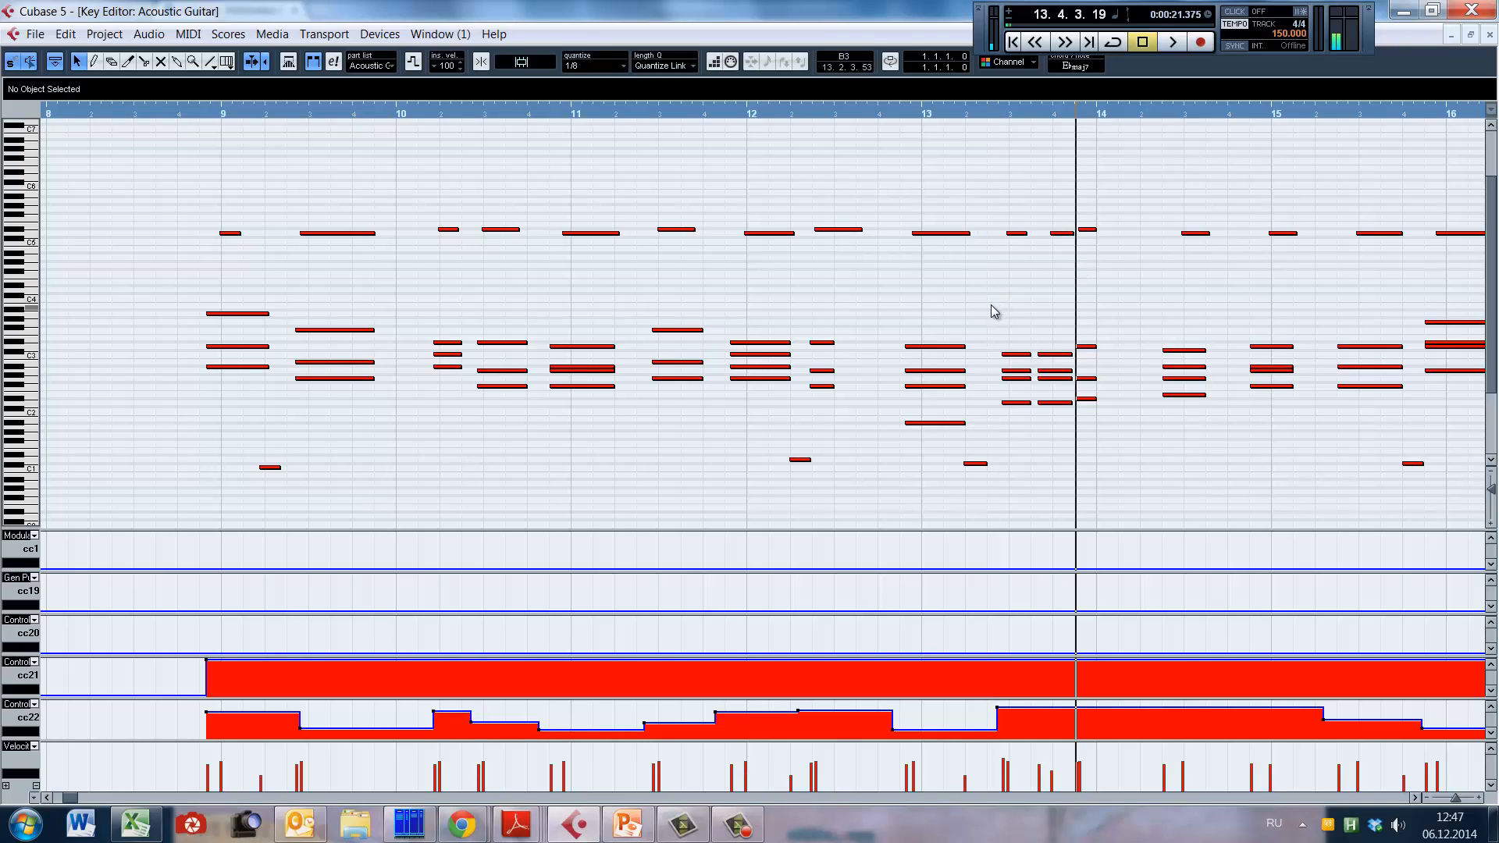
key("space")
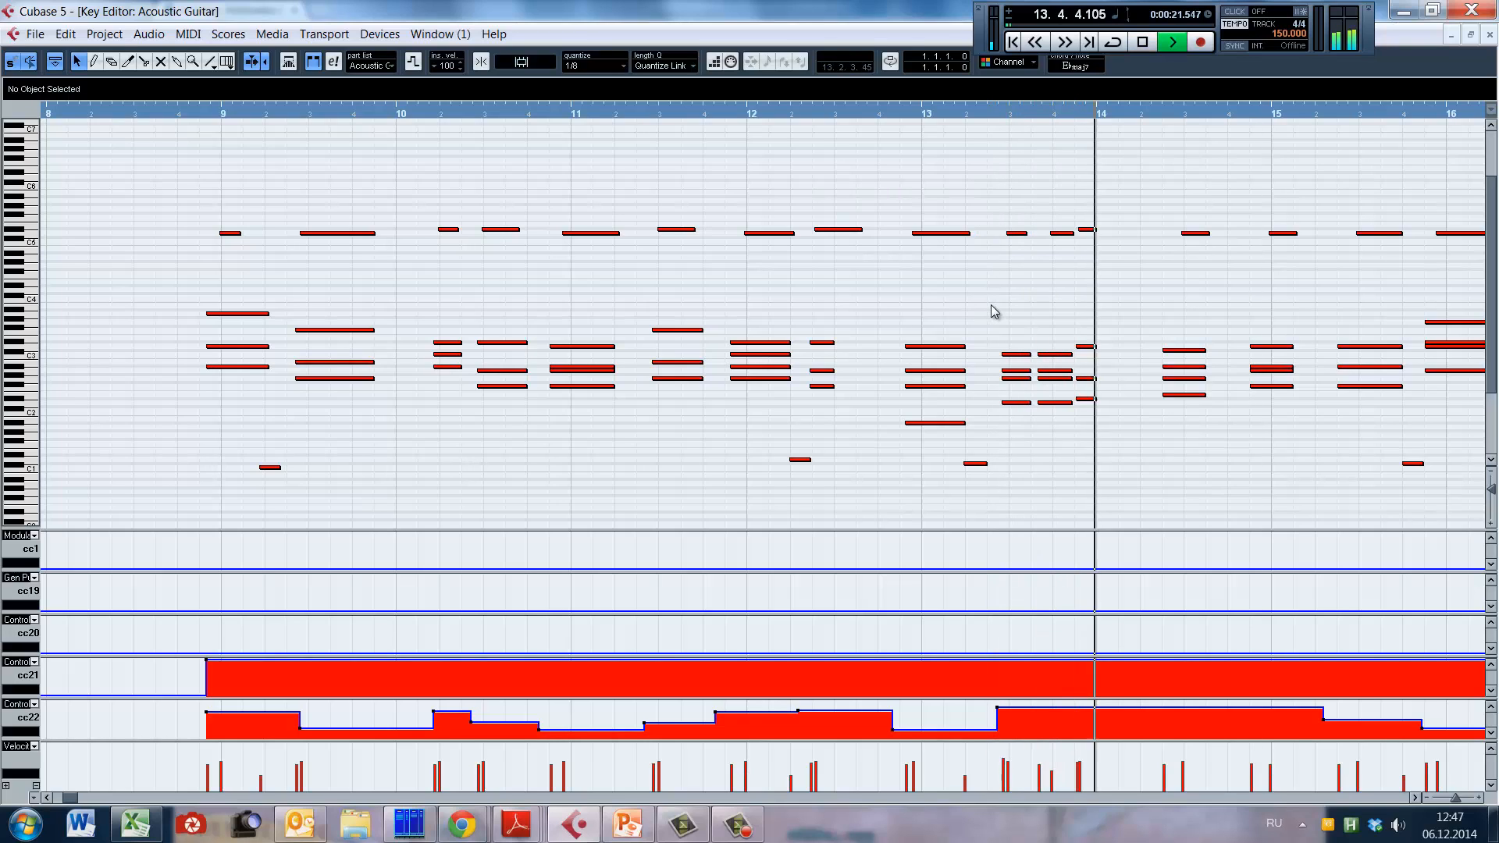
key("space")
left_click(184, 279)
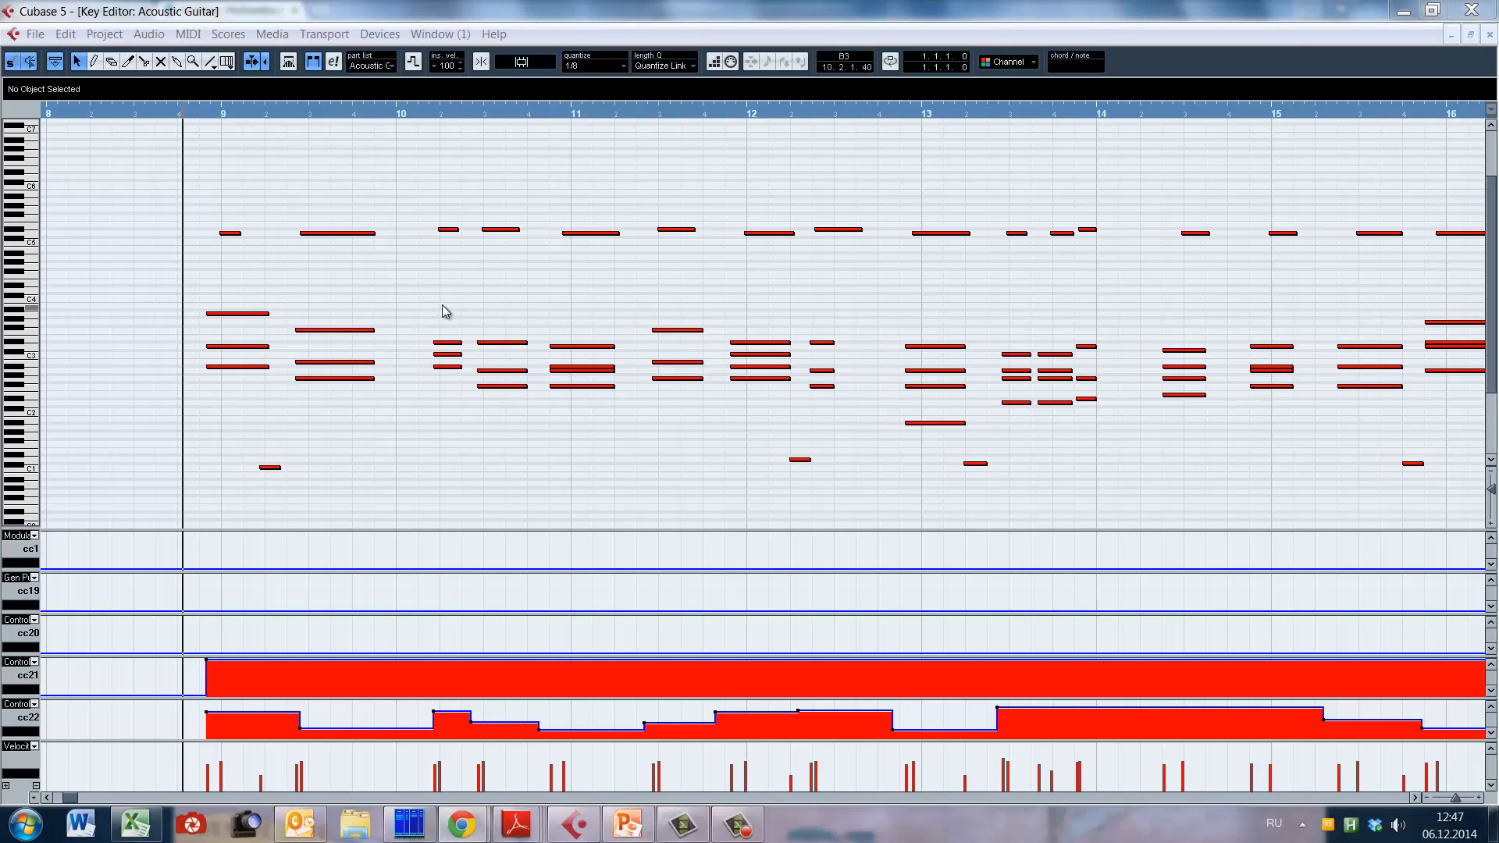
Step: Play the guitar part from the start of bar 10 into bar 12, stop, and place the playback position just before the first bar 11 chord
left_click(400, 309)
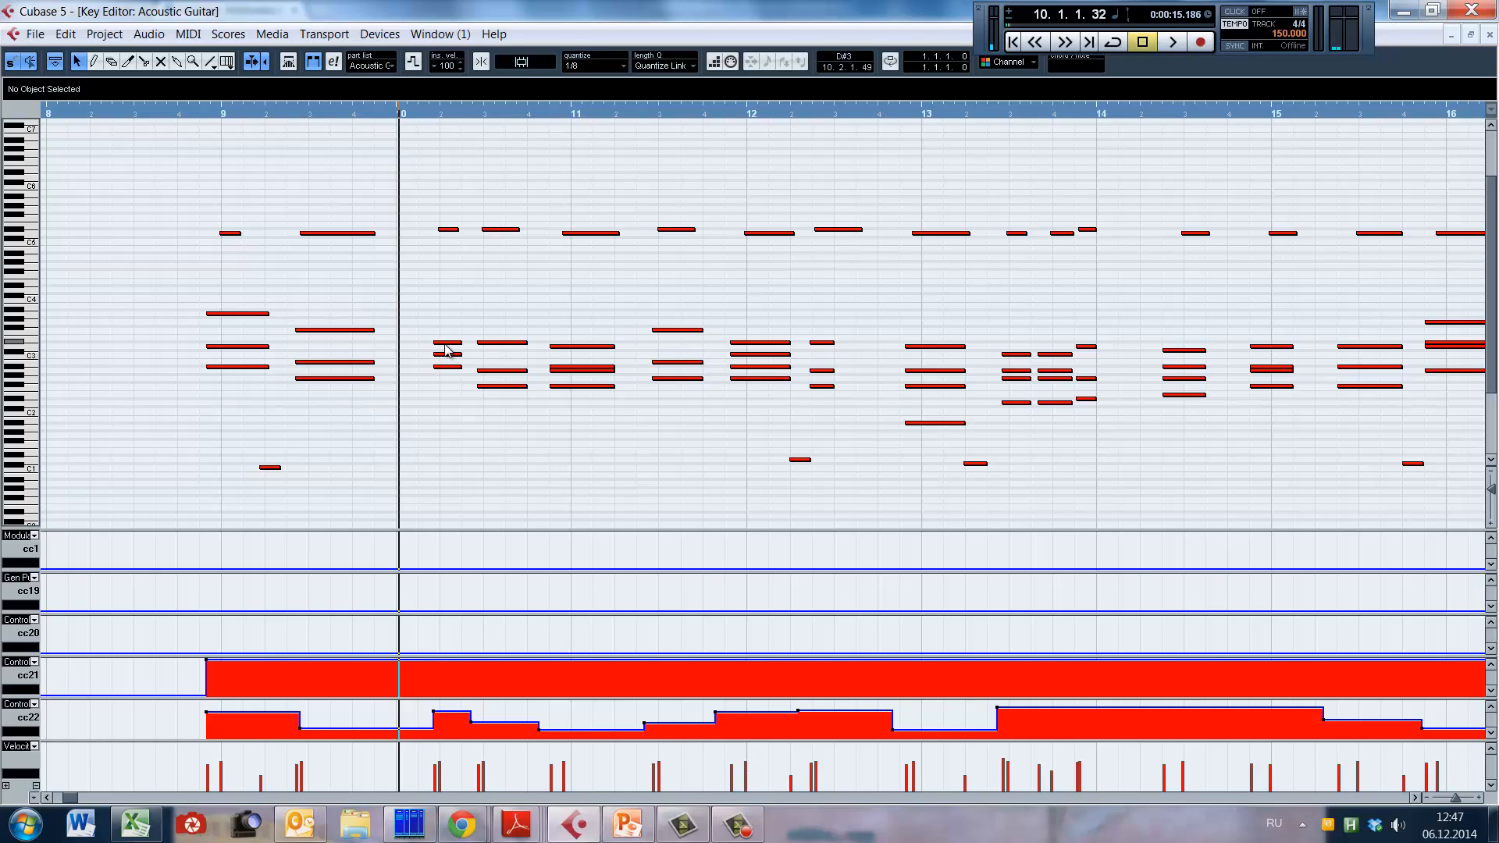
key("space")
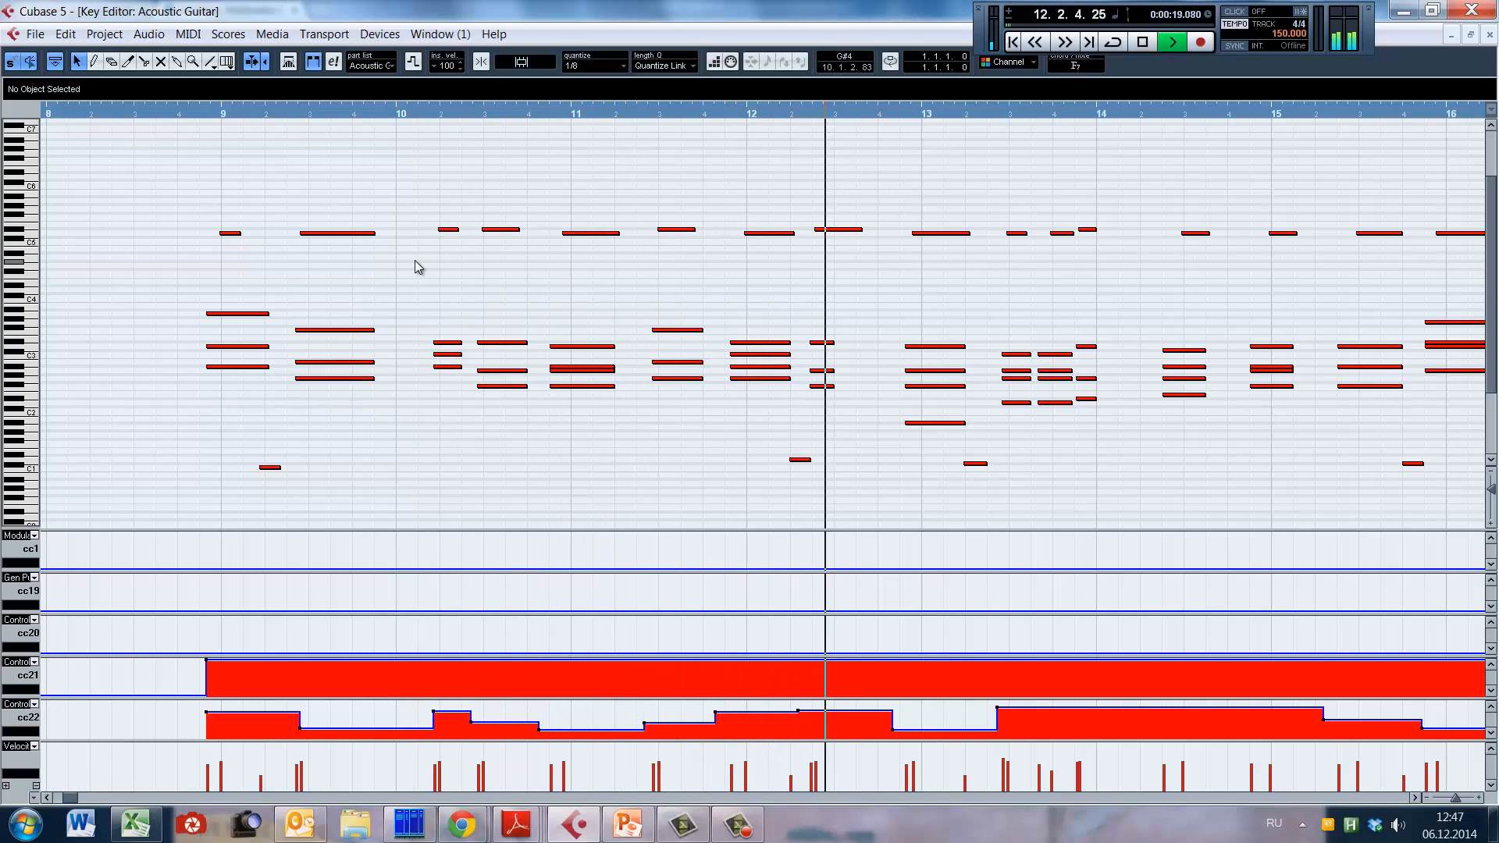
key("space")
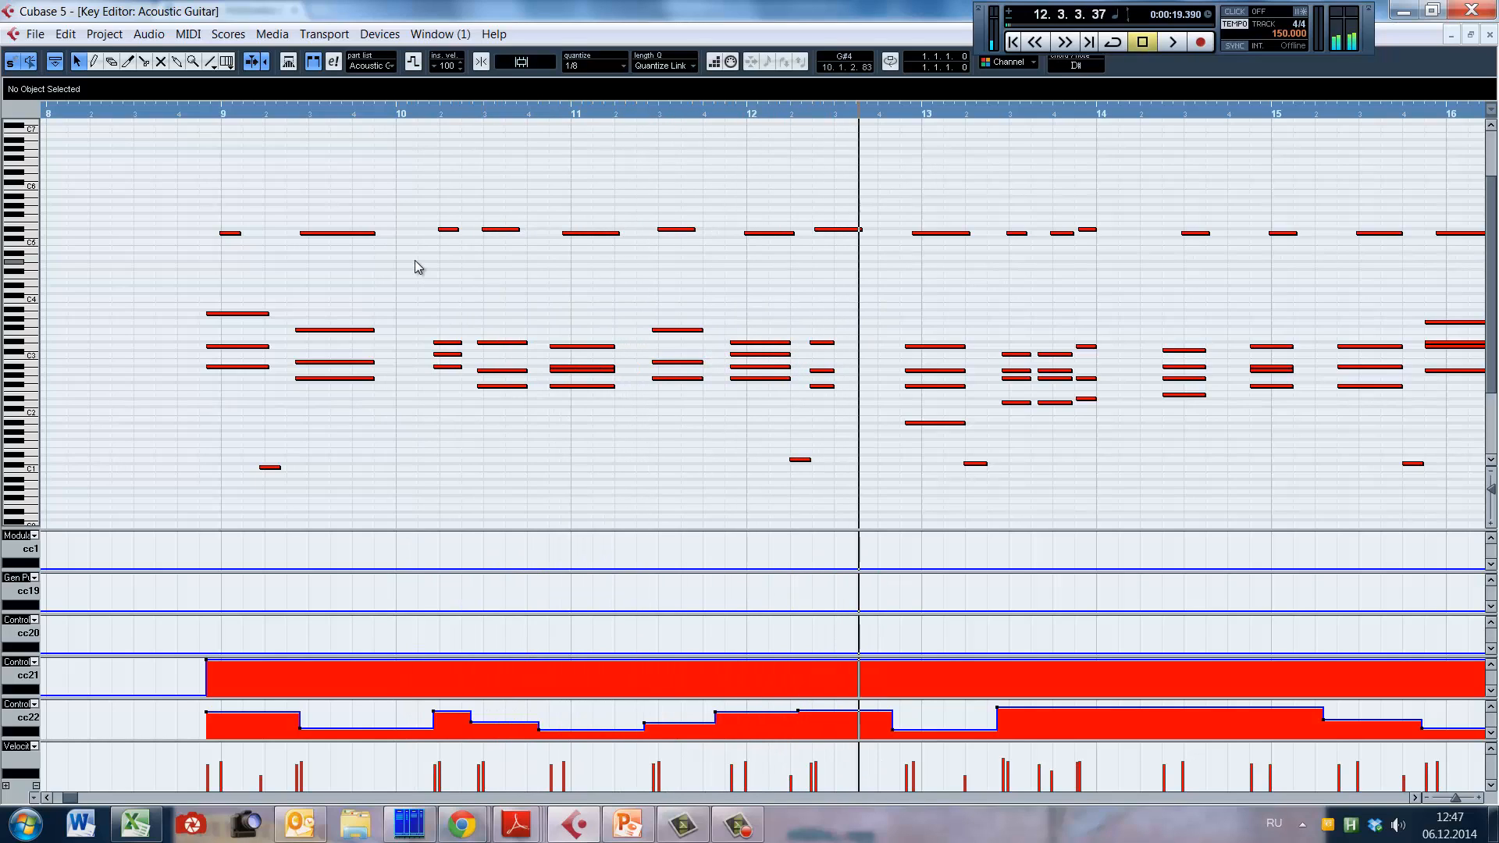
left_click(555, 234)
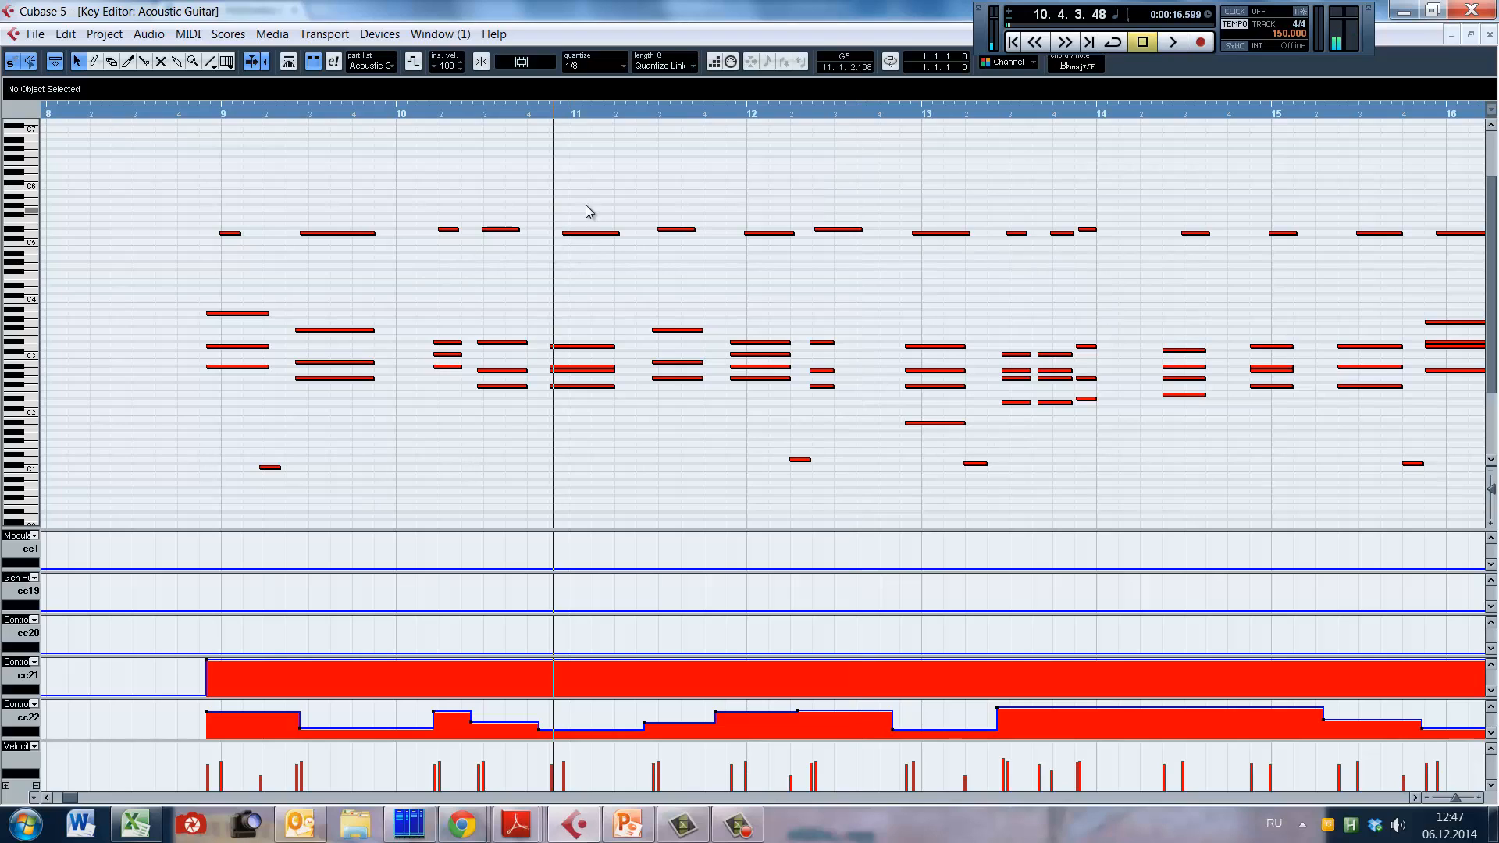
Step: Select the two bar 11 chords with their high notes, then select the two bar 10 chords with theirs
left_click_drag(555, 177, 706, 431)
left_click(388, 248)
left_click_drag(387, 186, 538, 449)
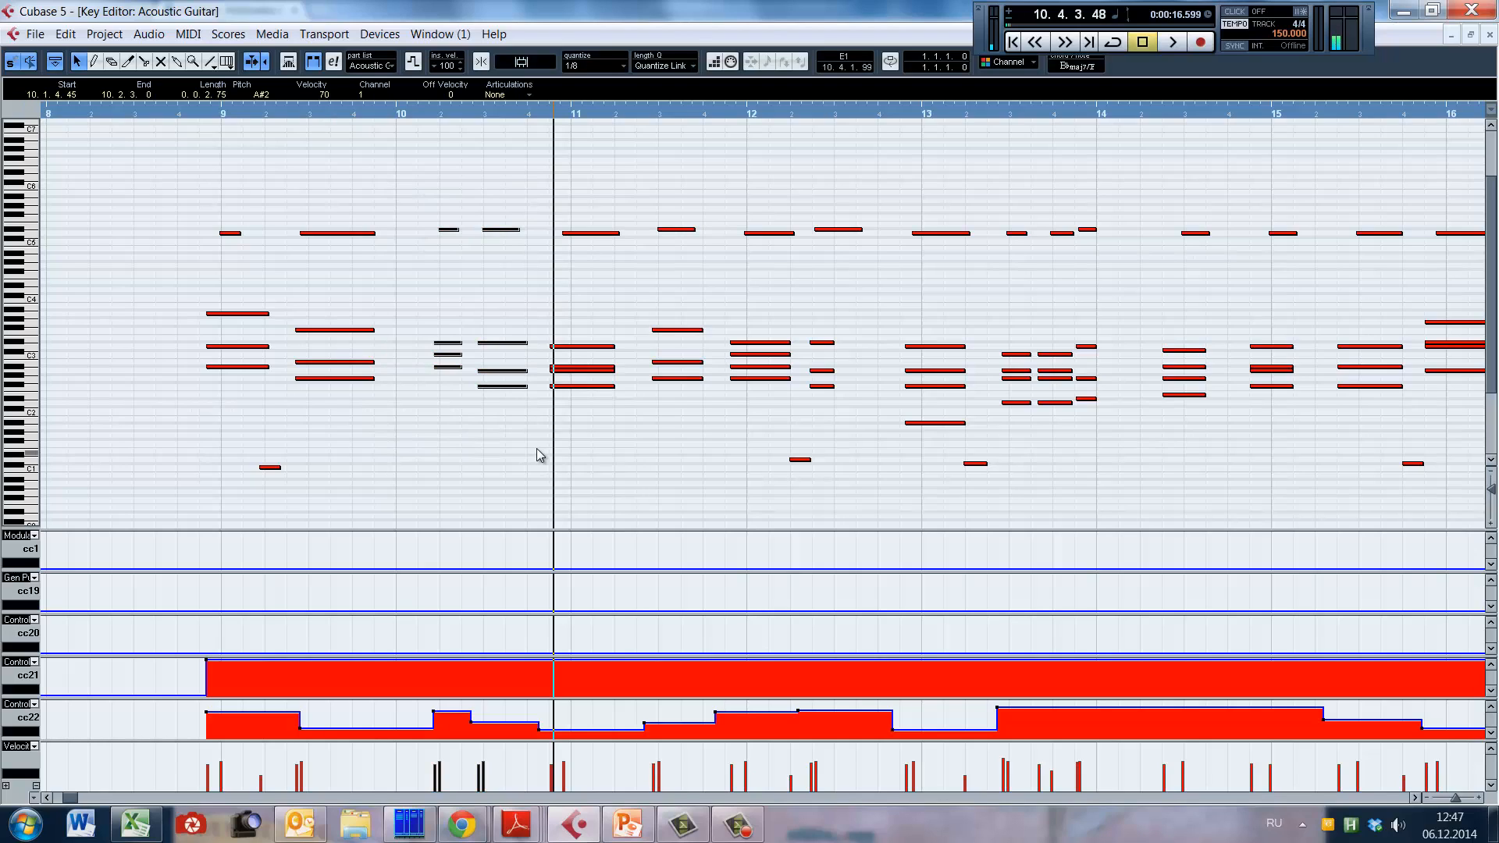
Step: Return the playback position to late bar 8 and frame bars 7 to 18 in the Key Editor
left_click(181, 405, "alt+shift")
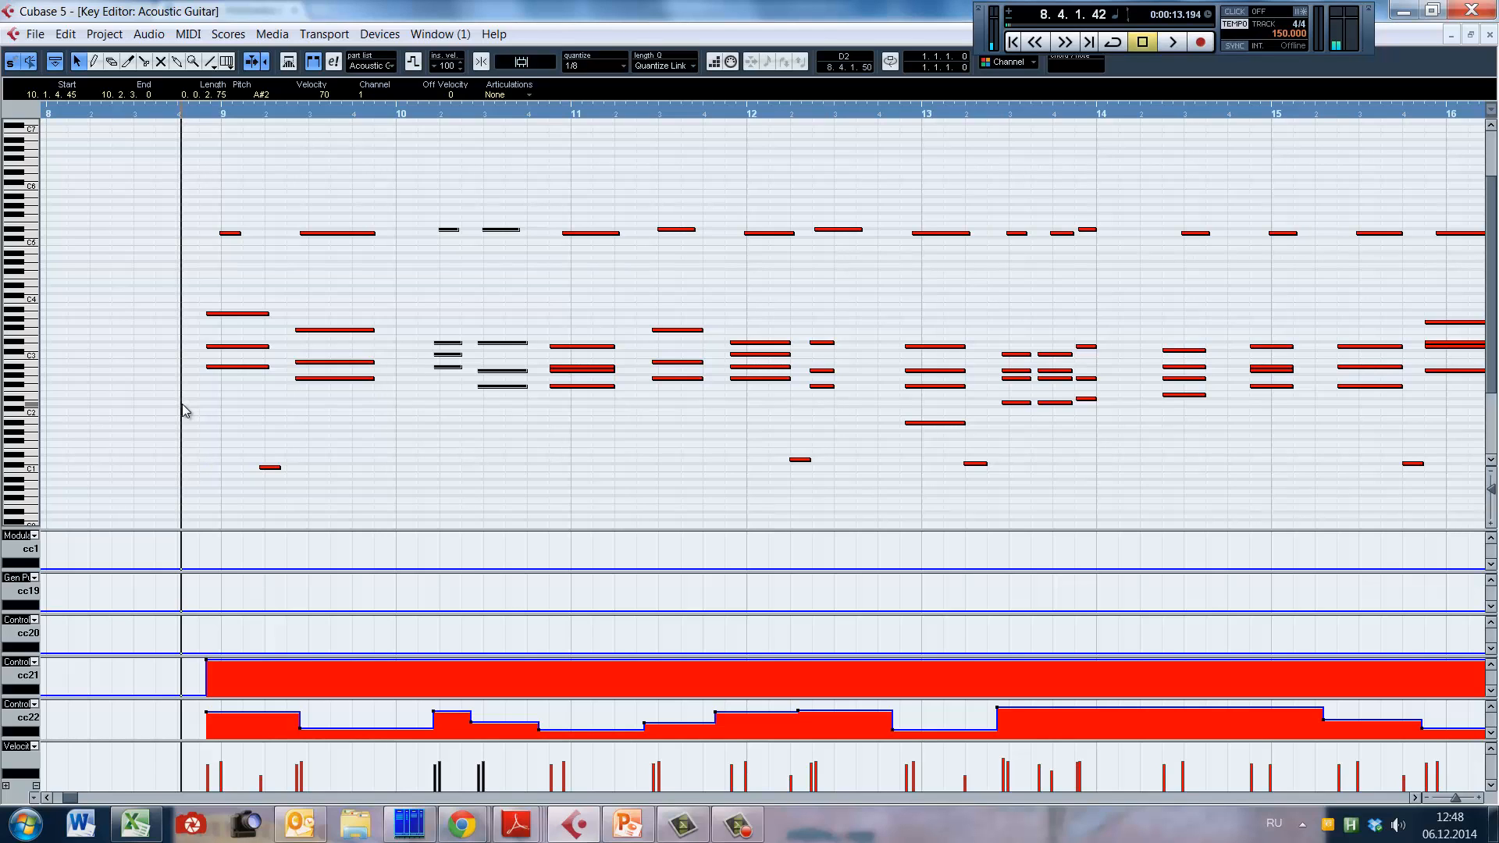
key("g")
key("g")
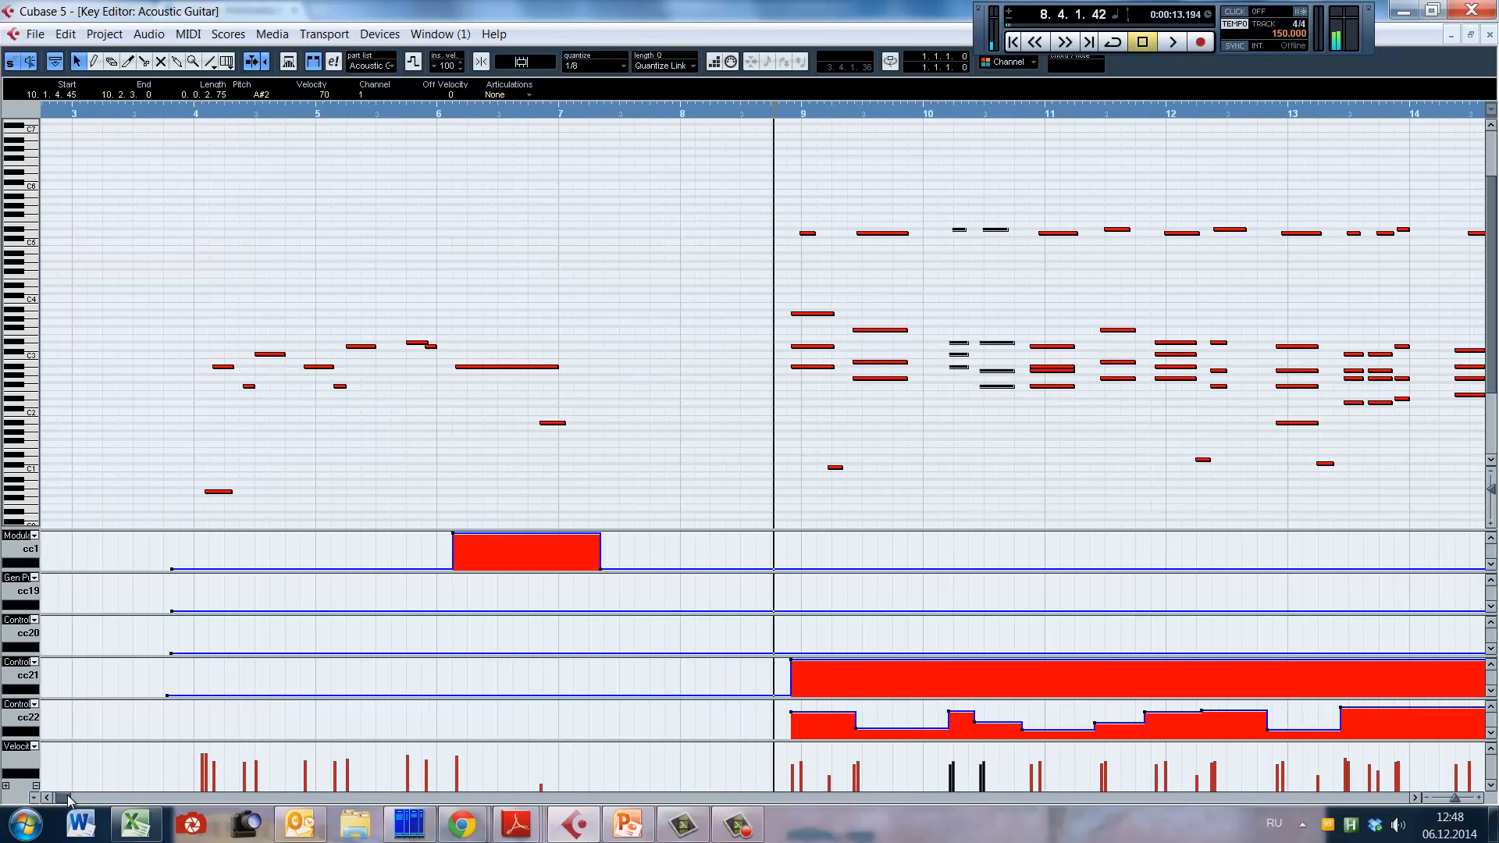
left_click_drag(63, 798, 68, 798)
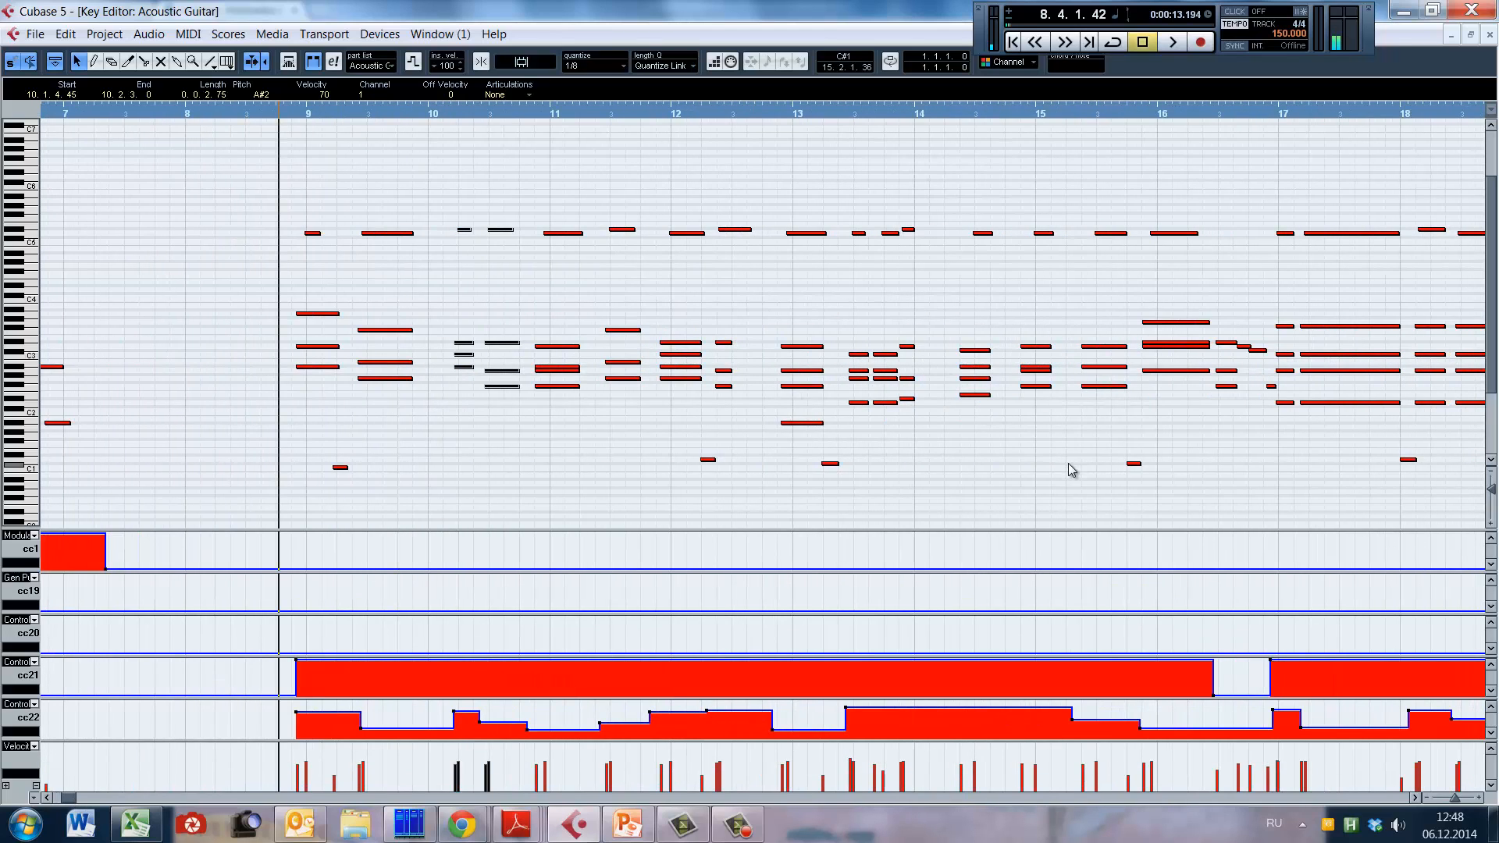
Step: Place the playback position just before the short chord in the middle of bar 16 and play that passage
left_click(1001, 436)
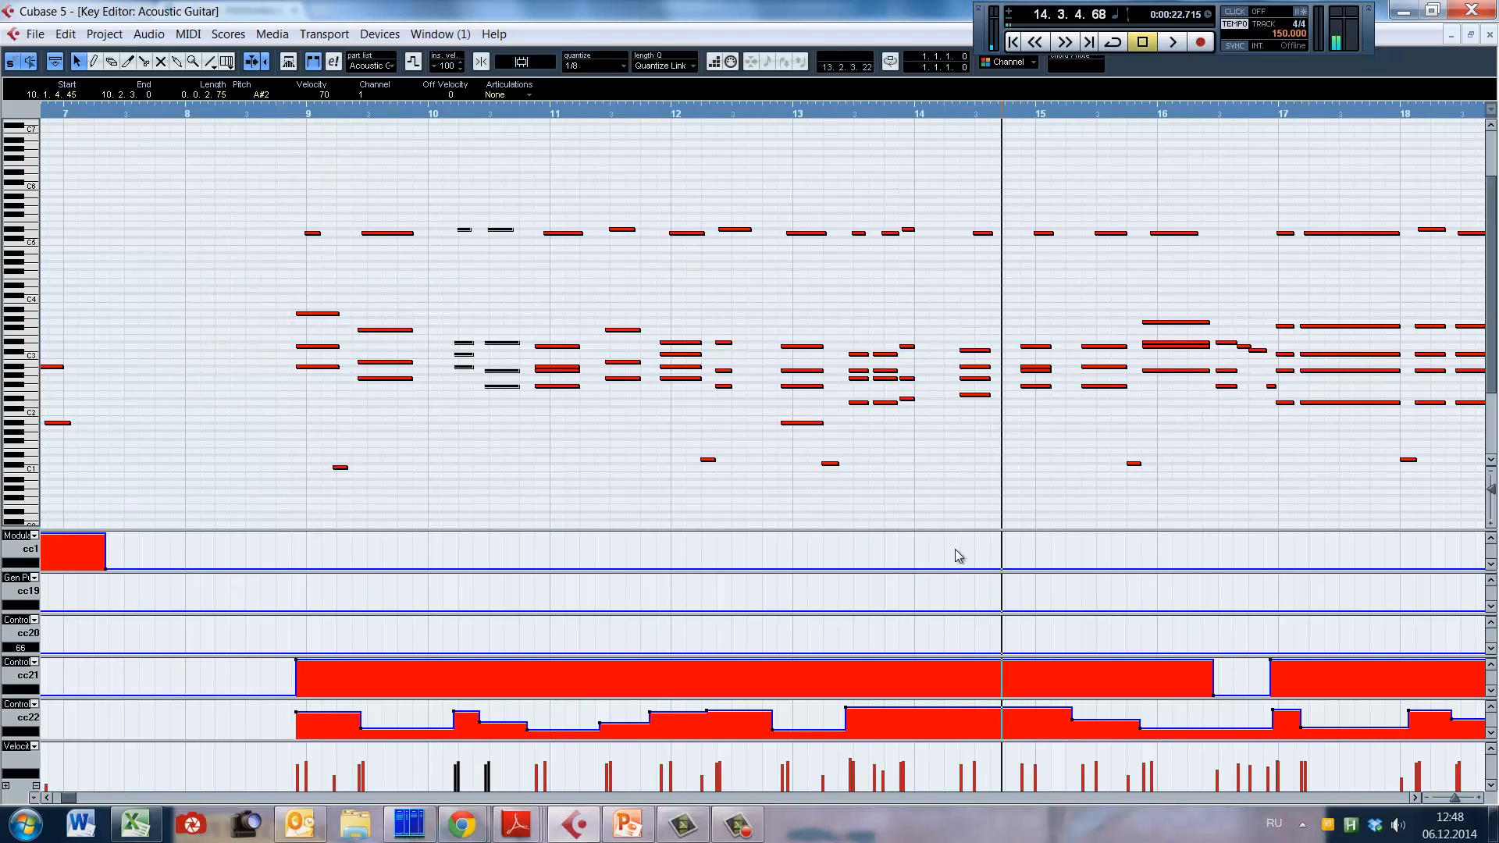
key("h")
left_click(1131, 321)
key("space")
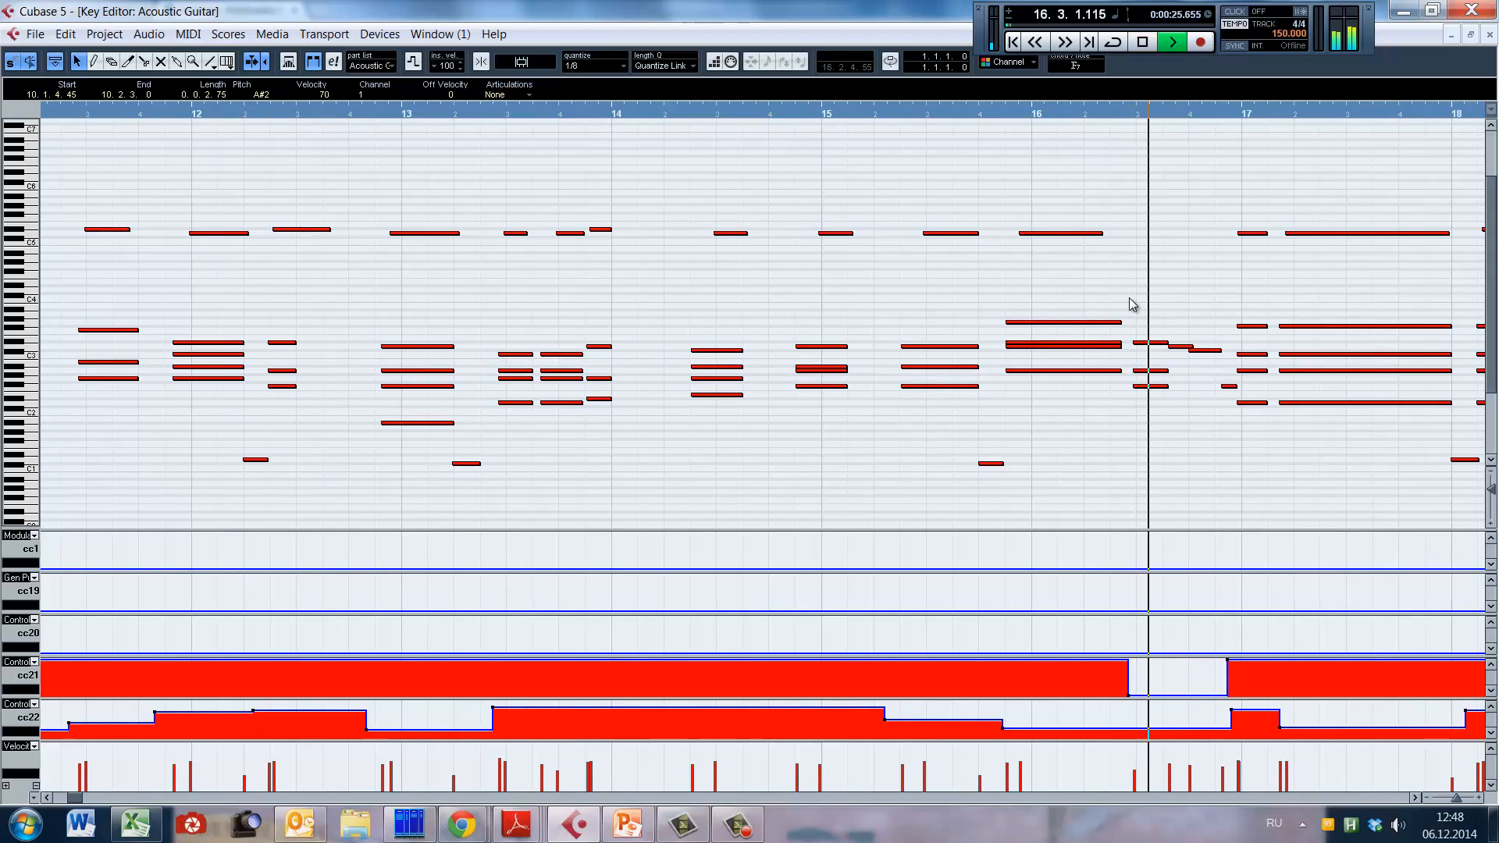
Step: Move the playback position to early bar 15, then to the point in bar 16 where the CC21 curve drops
left_click(876, 317)
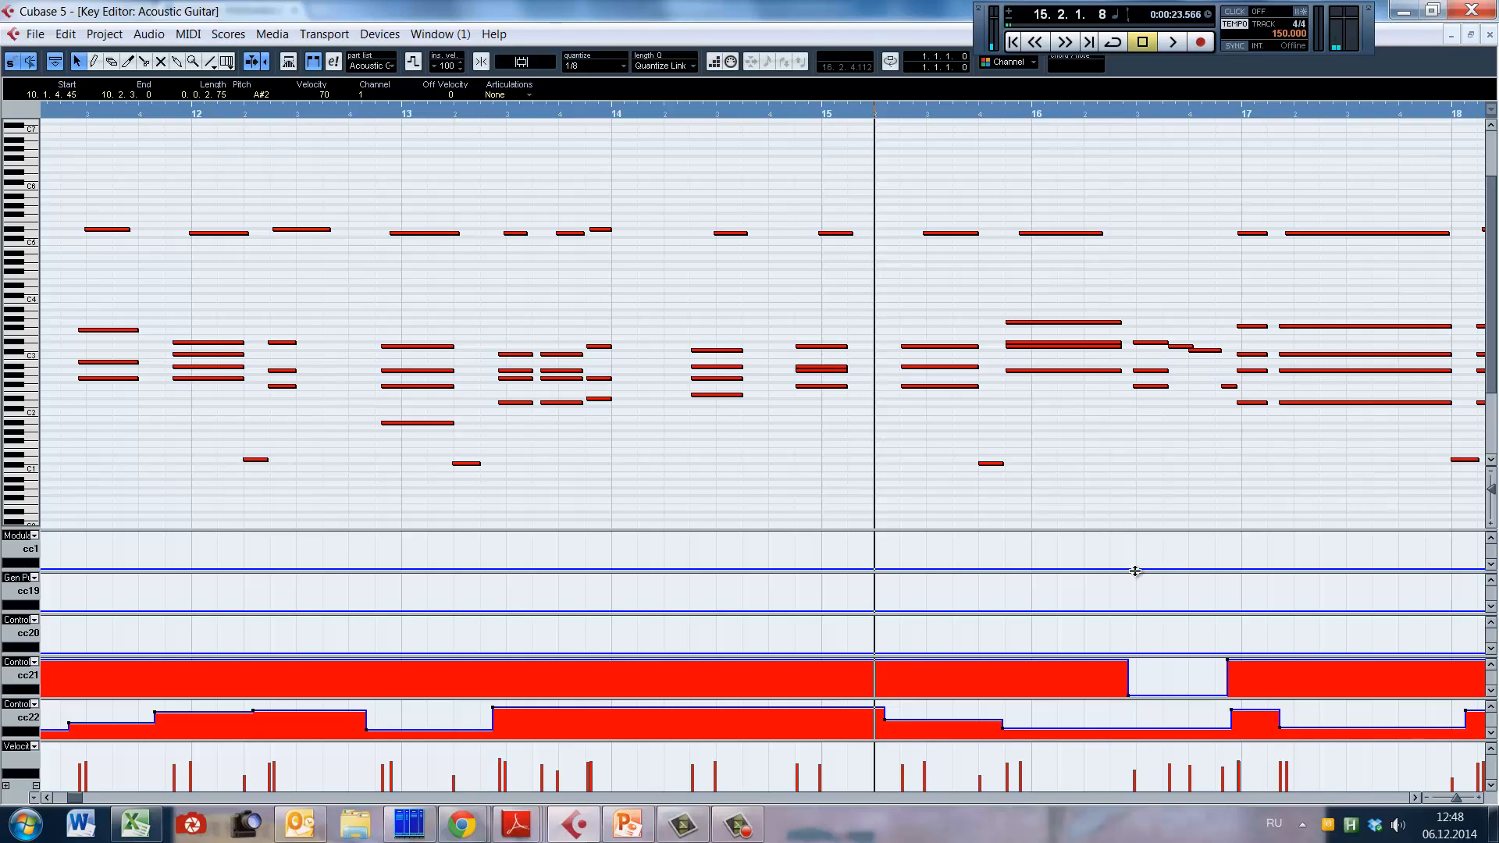
left_click(1169, 400)
left_click(1130, 432)
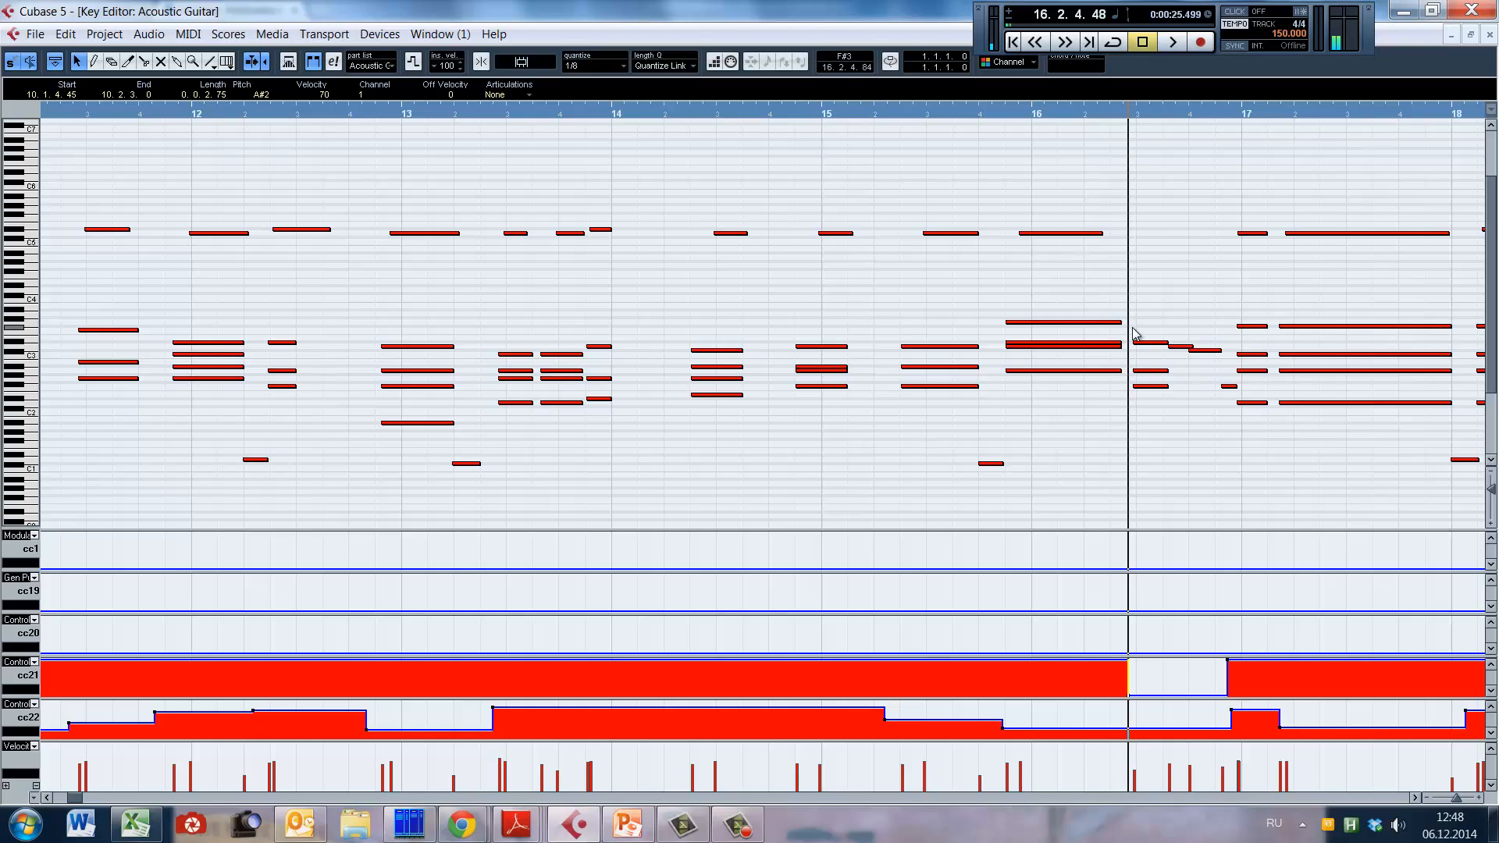
Step: Play the guitar part from early bar 15 through to bar 21 and stop playback
left_click(888, 410)
key("space")
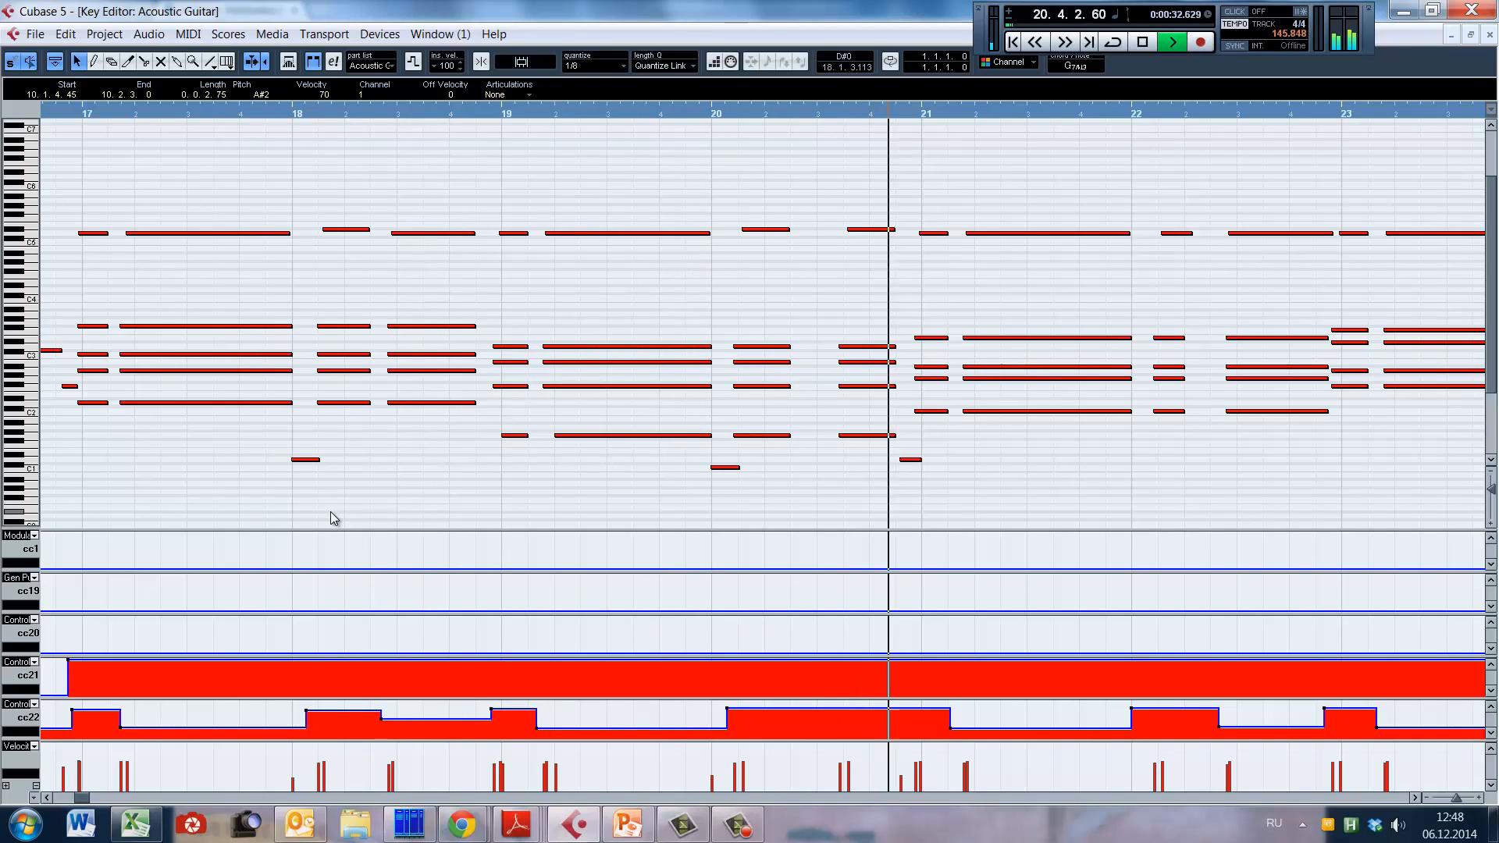
key("space")
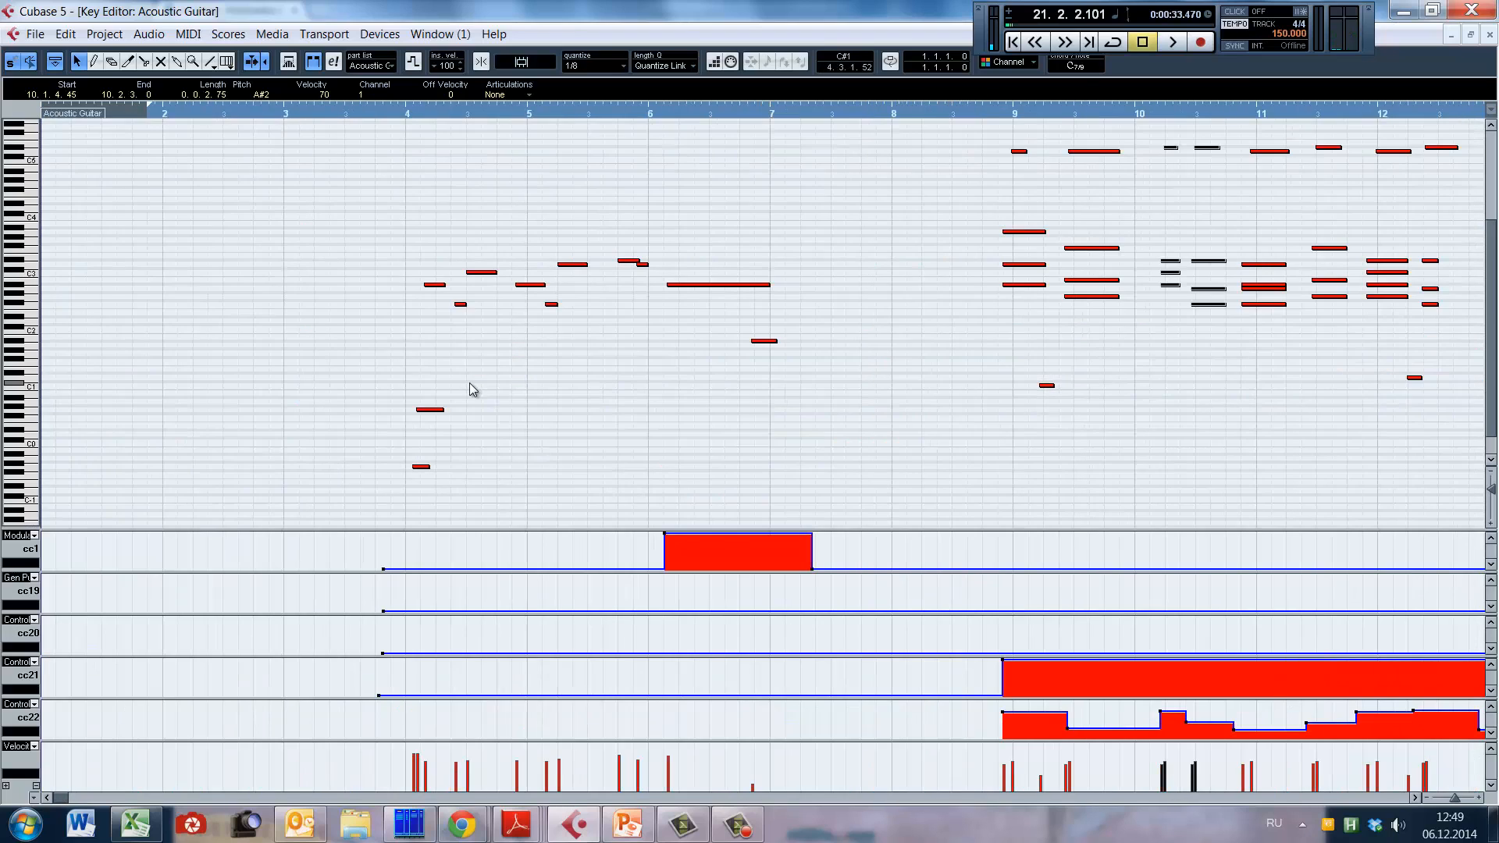
Step: Place the playback position just before bar 4, select its two low keyswitch notes in turn, and check the upper one against Kontakt's Archtop articulations
left_click(401, 312)
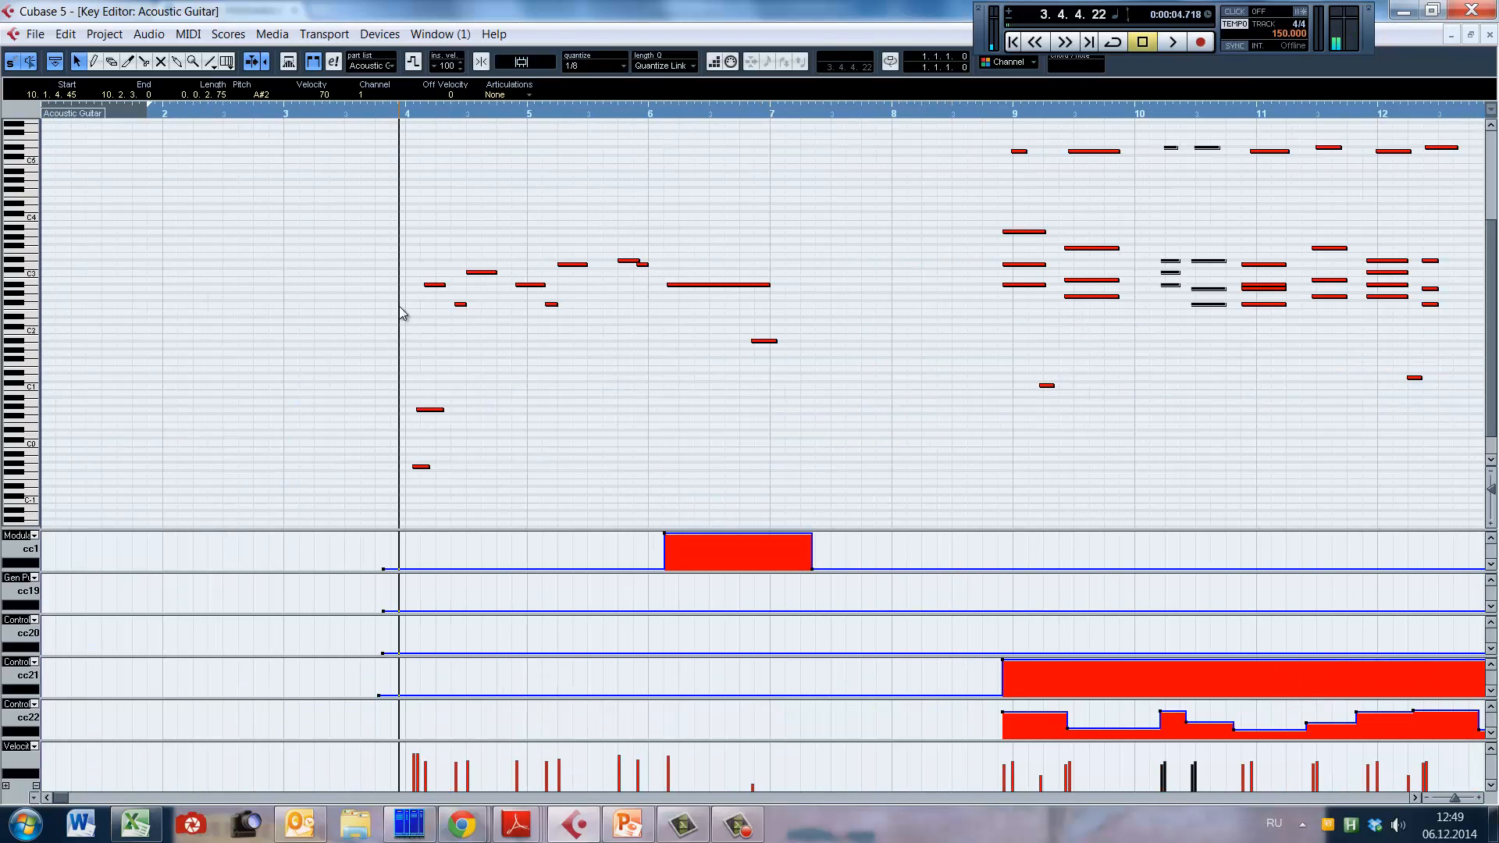
left_click_drag(388, 442, 458, 492)
left_click_drag(364, 382, 460, 427)
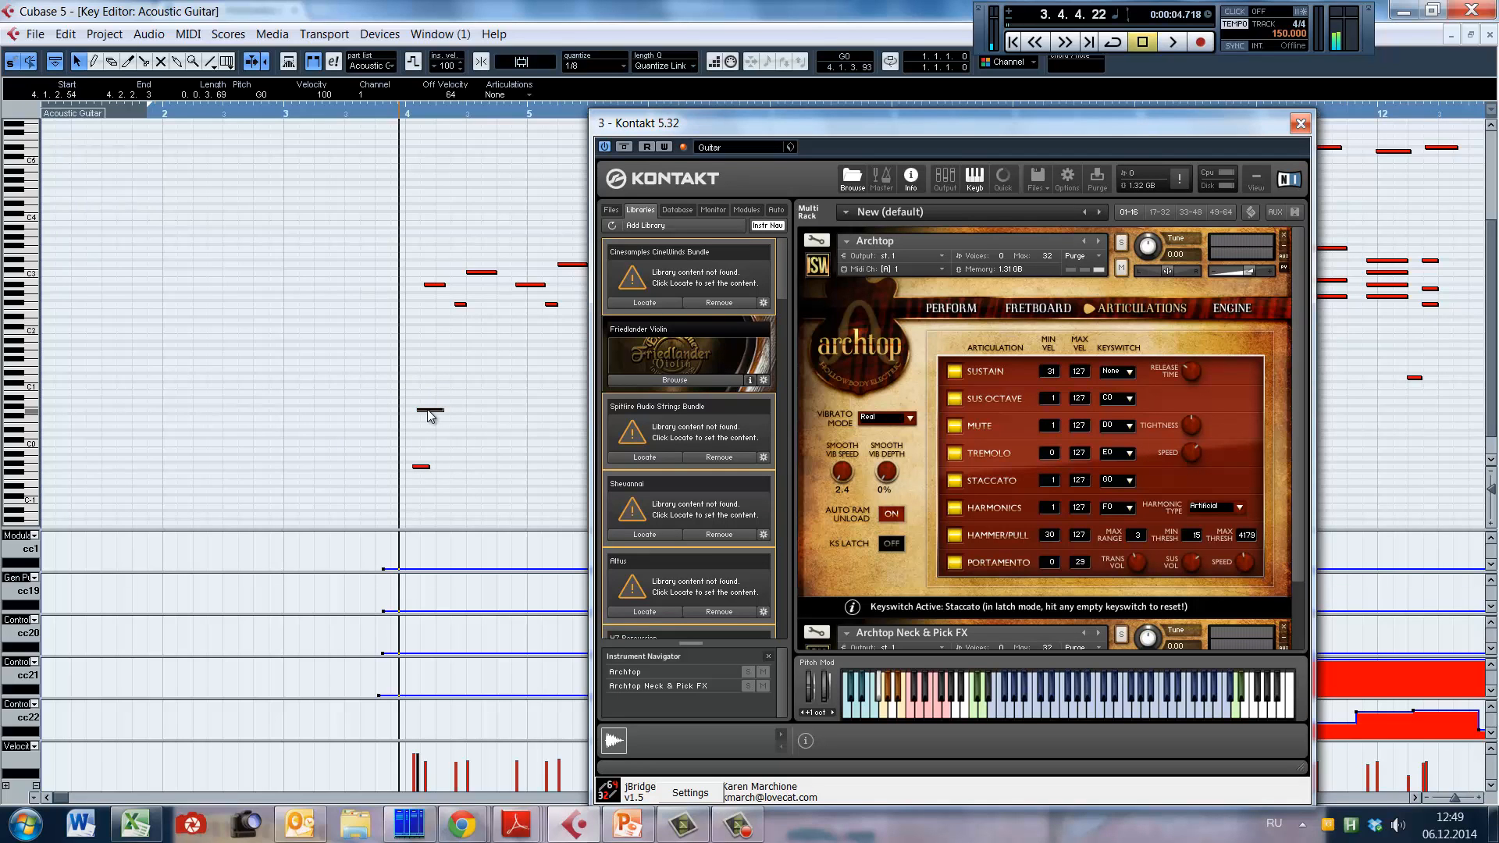
left_click(428, 410)
Step: Trigger Archtop's Harmonics, Tremolo, Palm Mute and Staccato keyswitches in turn on Kontakt's virtual keyboard
left_click(938, 710)
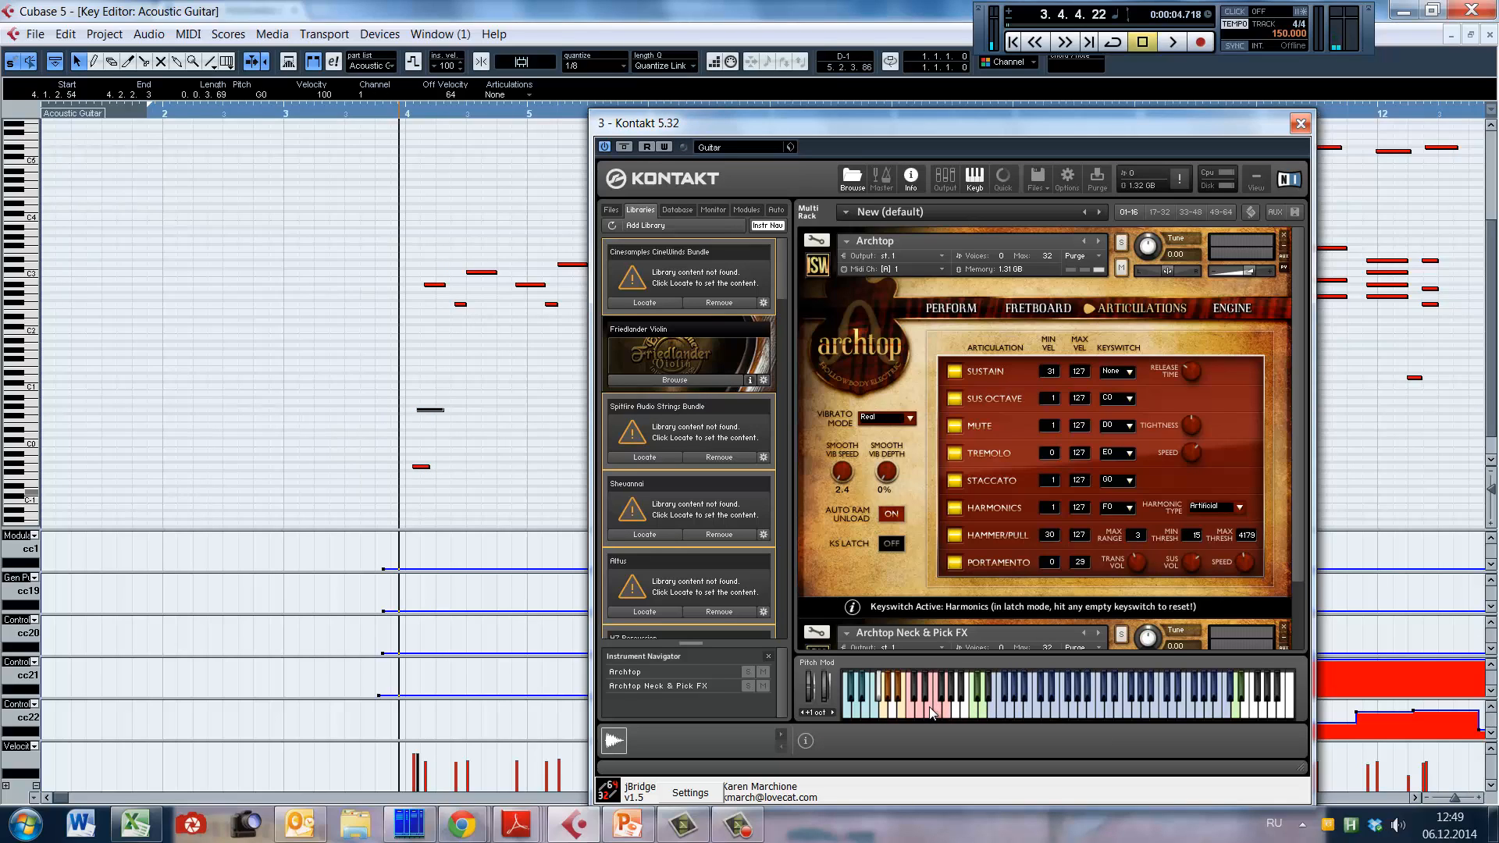
left_click(930, 706)
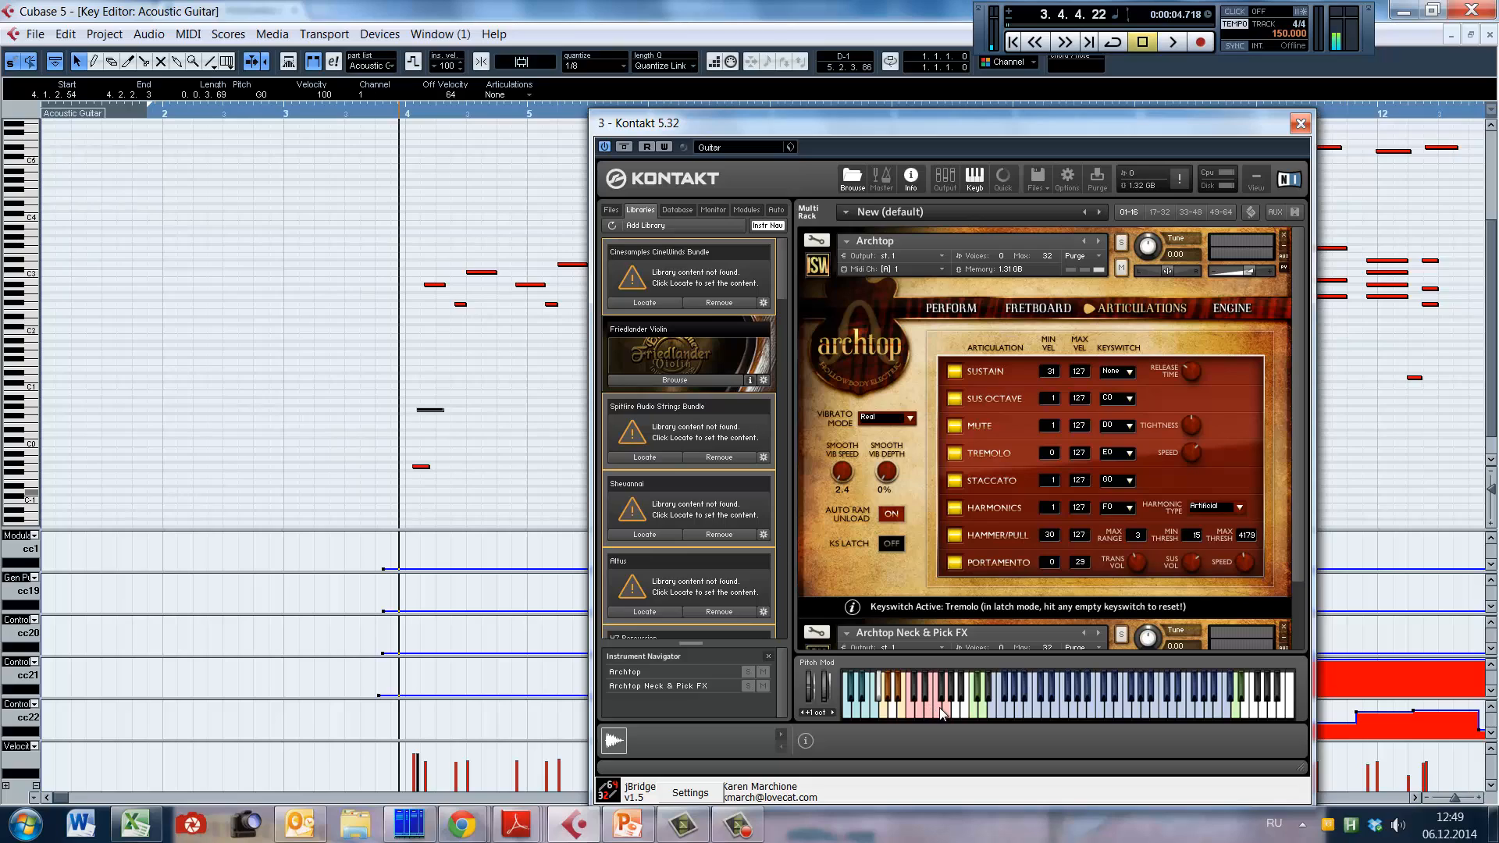
left_click(941, 708)
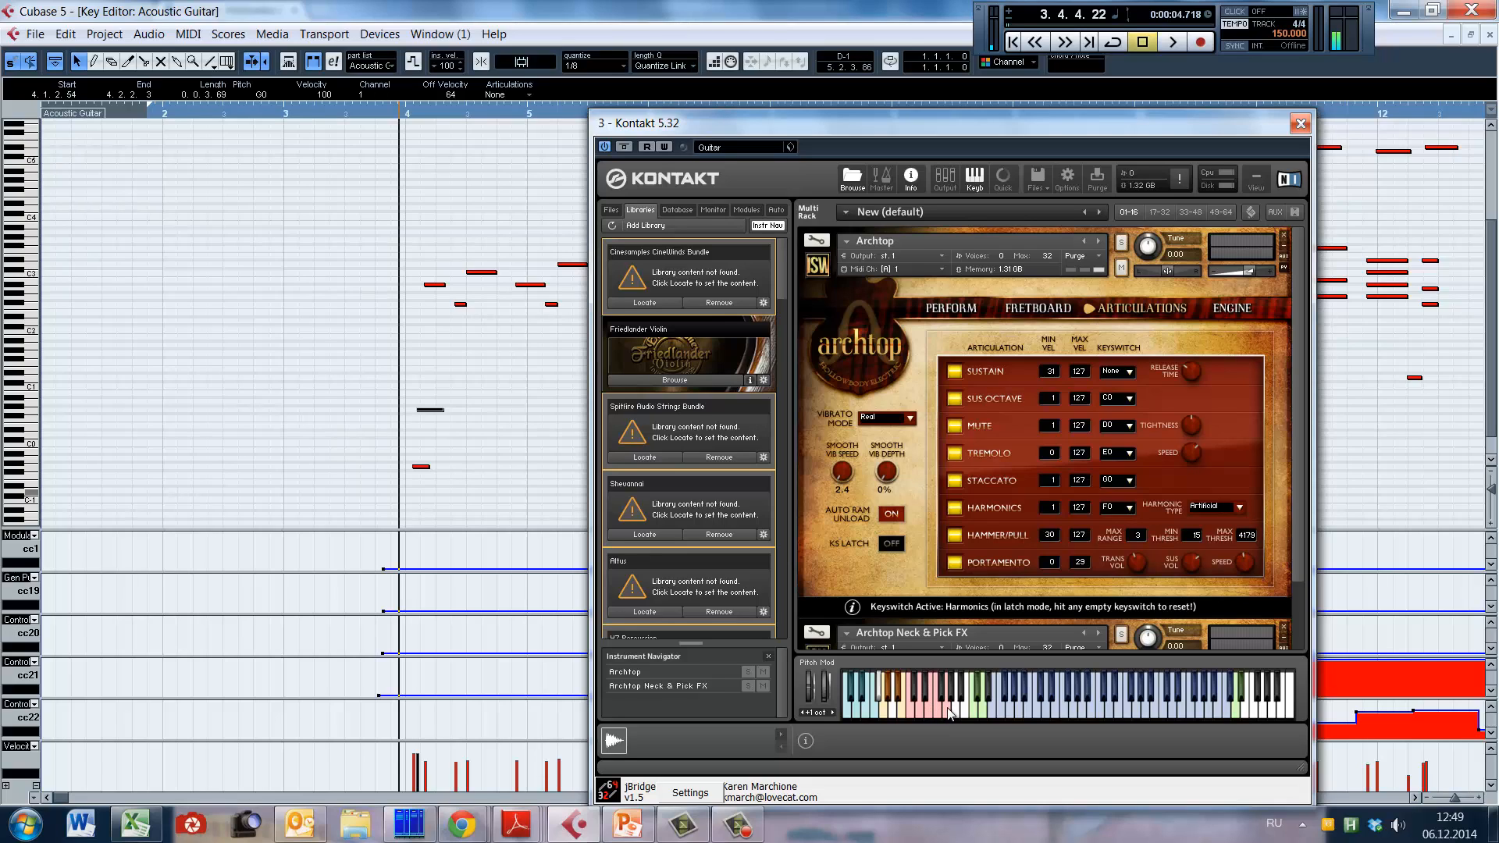
left_click(950, 713)
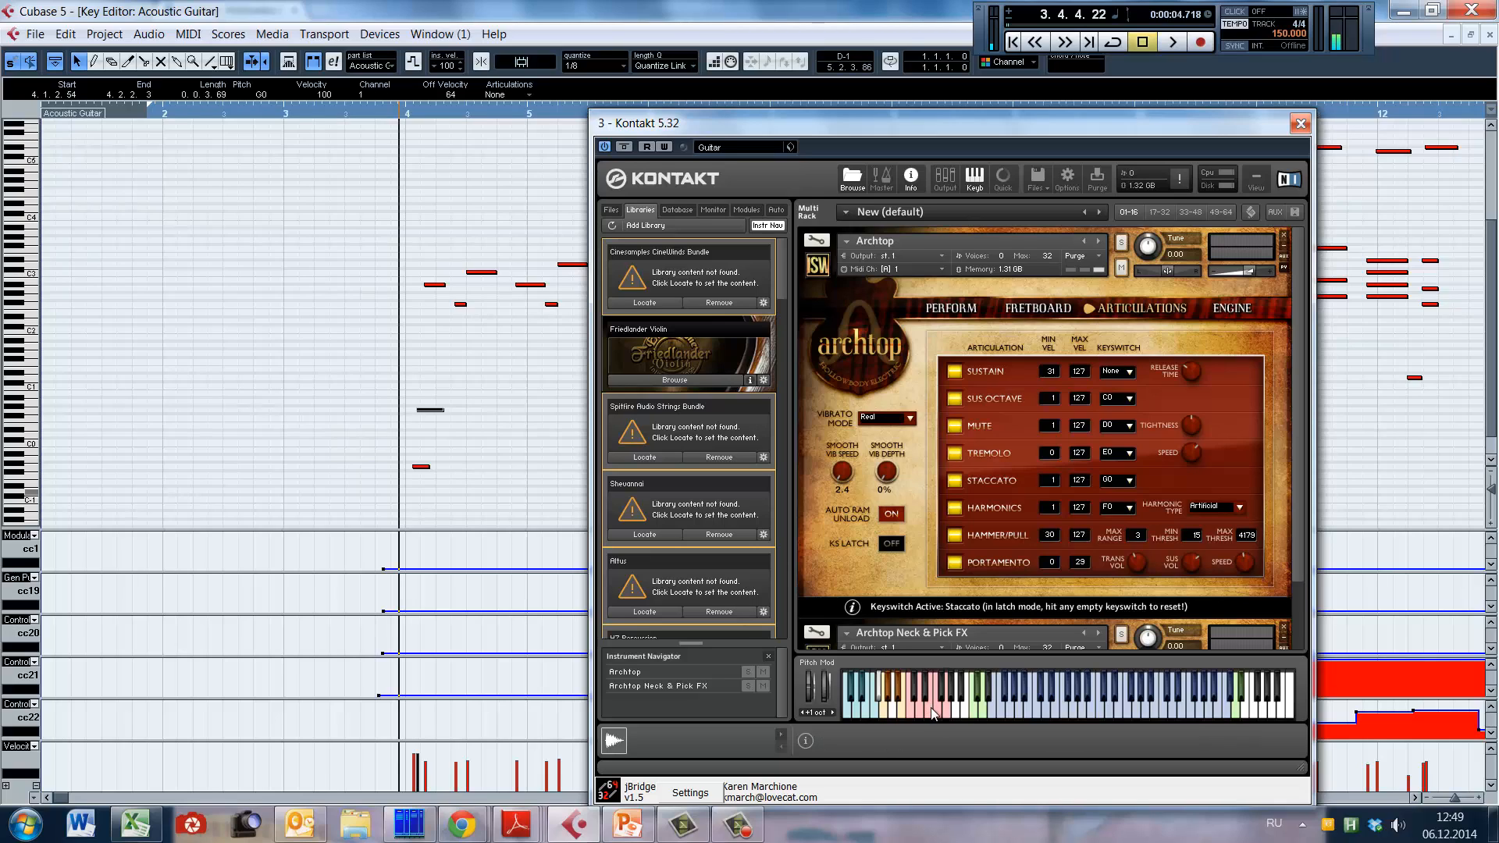
left_click(933, 712)
left_click(914, 710)
left_click(918, 709)
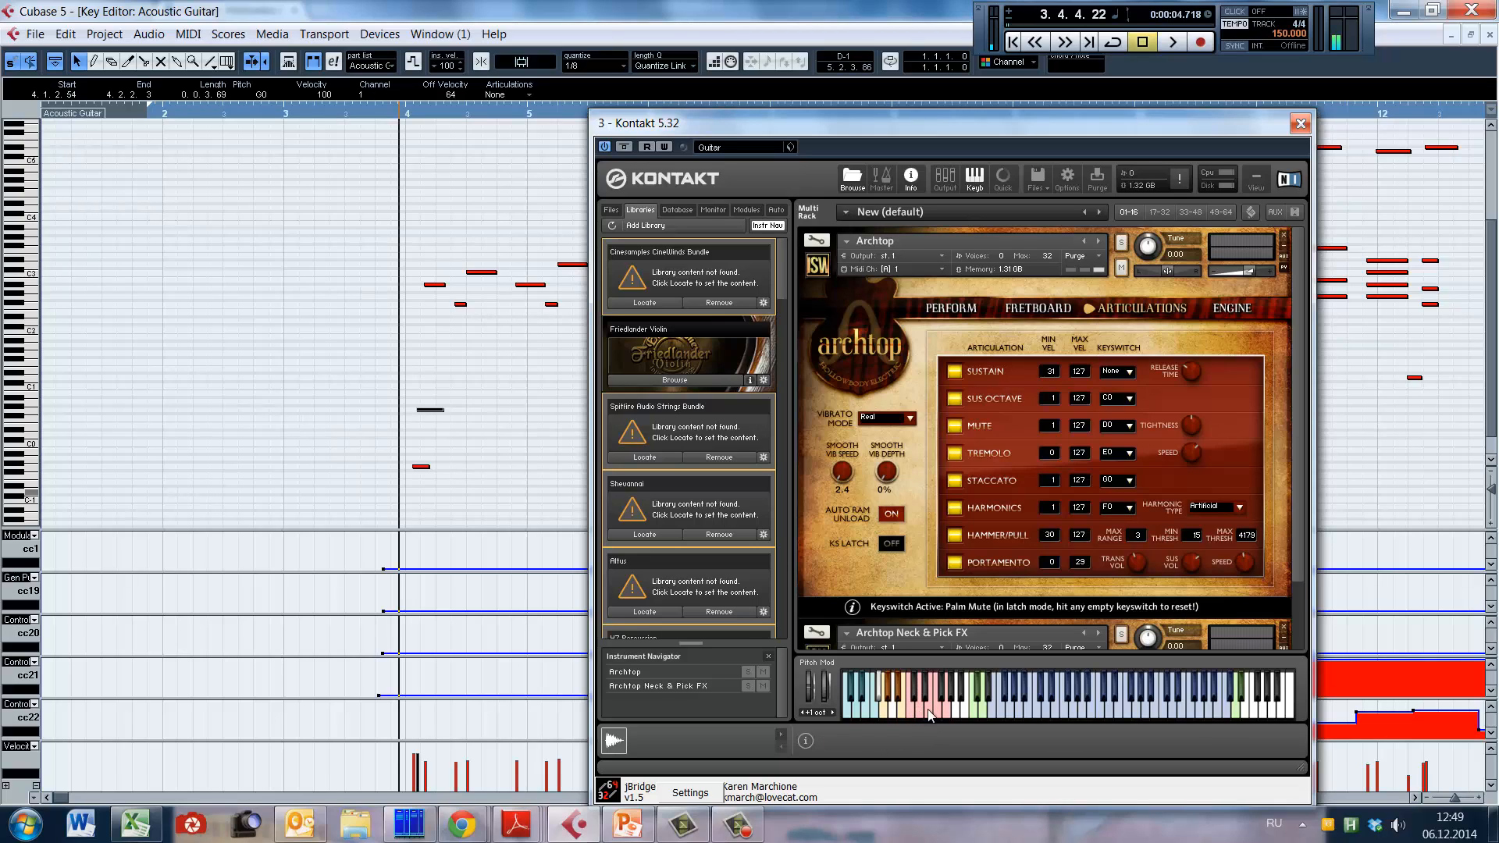
left_click(929, 710)
left_click(940, 711)
left_click(950, 692)
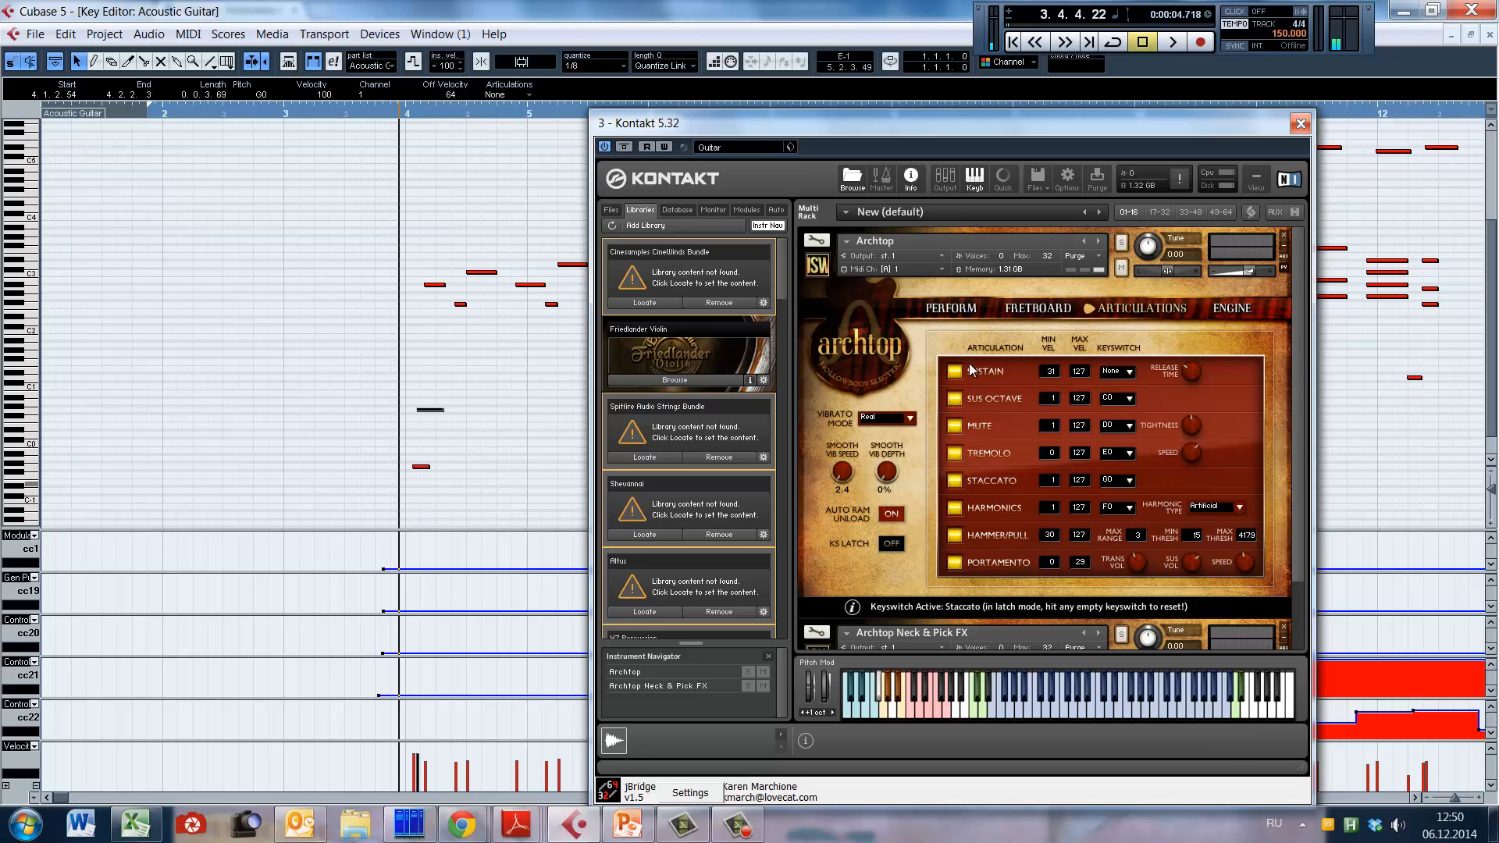
Step: Move the Kontakt window clear of the notes and check the keyswitch choices for Archtop's Sustain articulation, leaving it at None
left_click_drag(990, 131, 1130, 153)
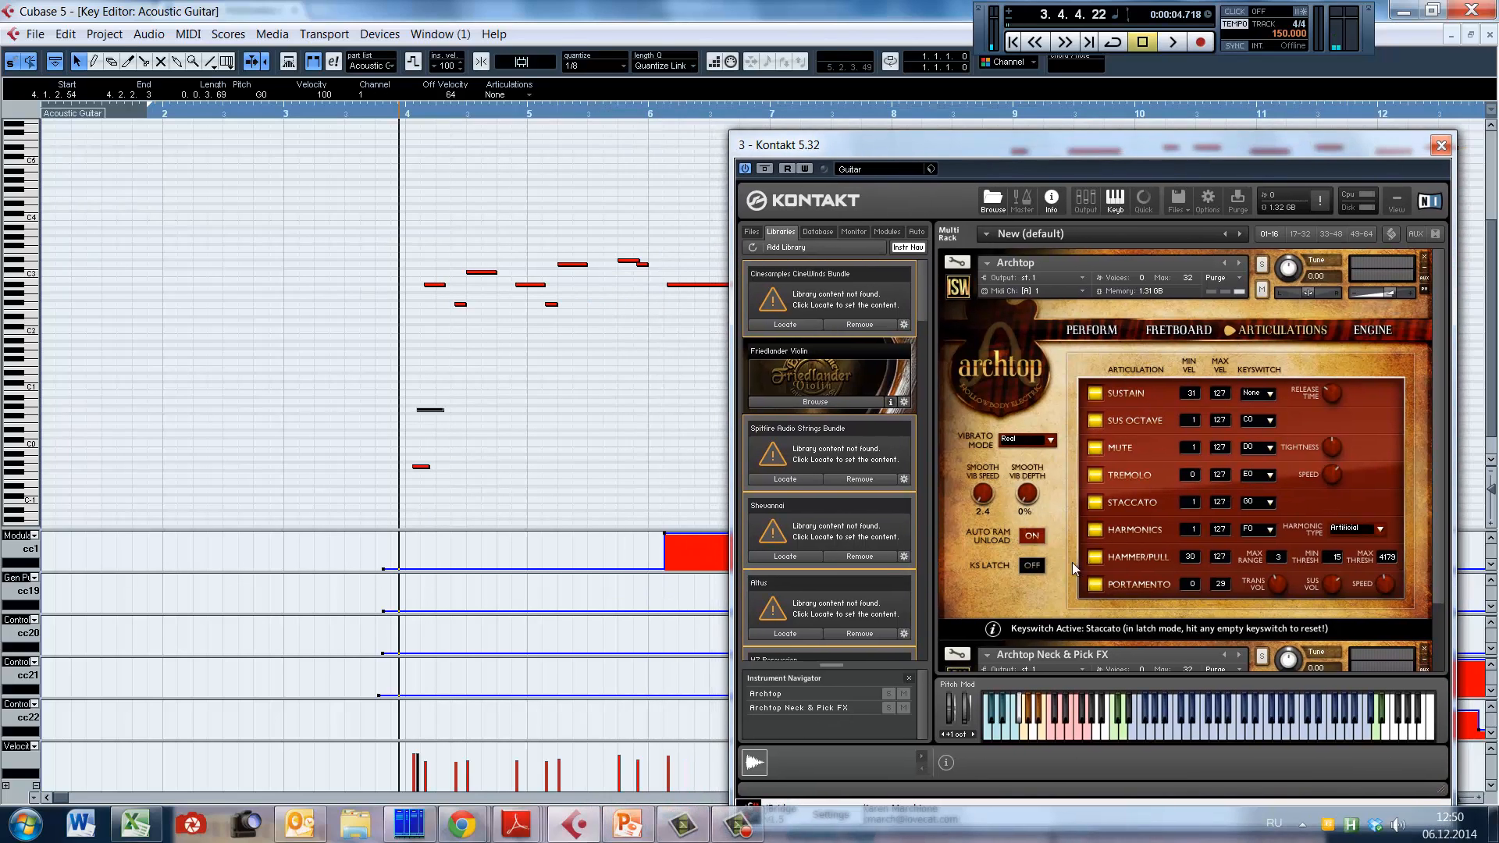
left_click_drag(922, 156, 996, 408)
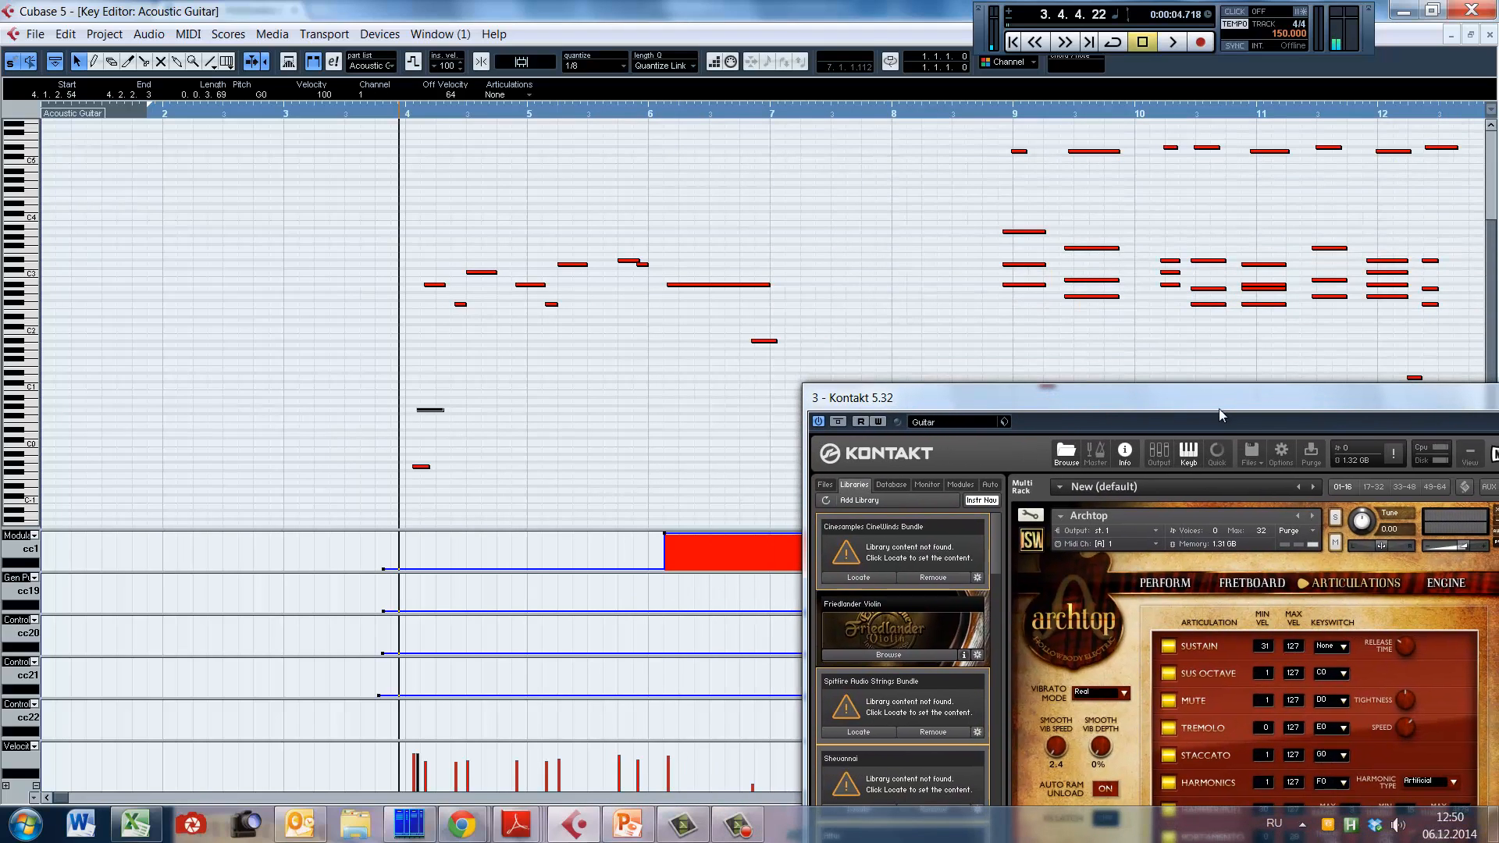
left_click(1342, 645)
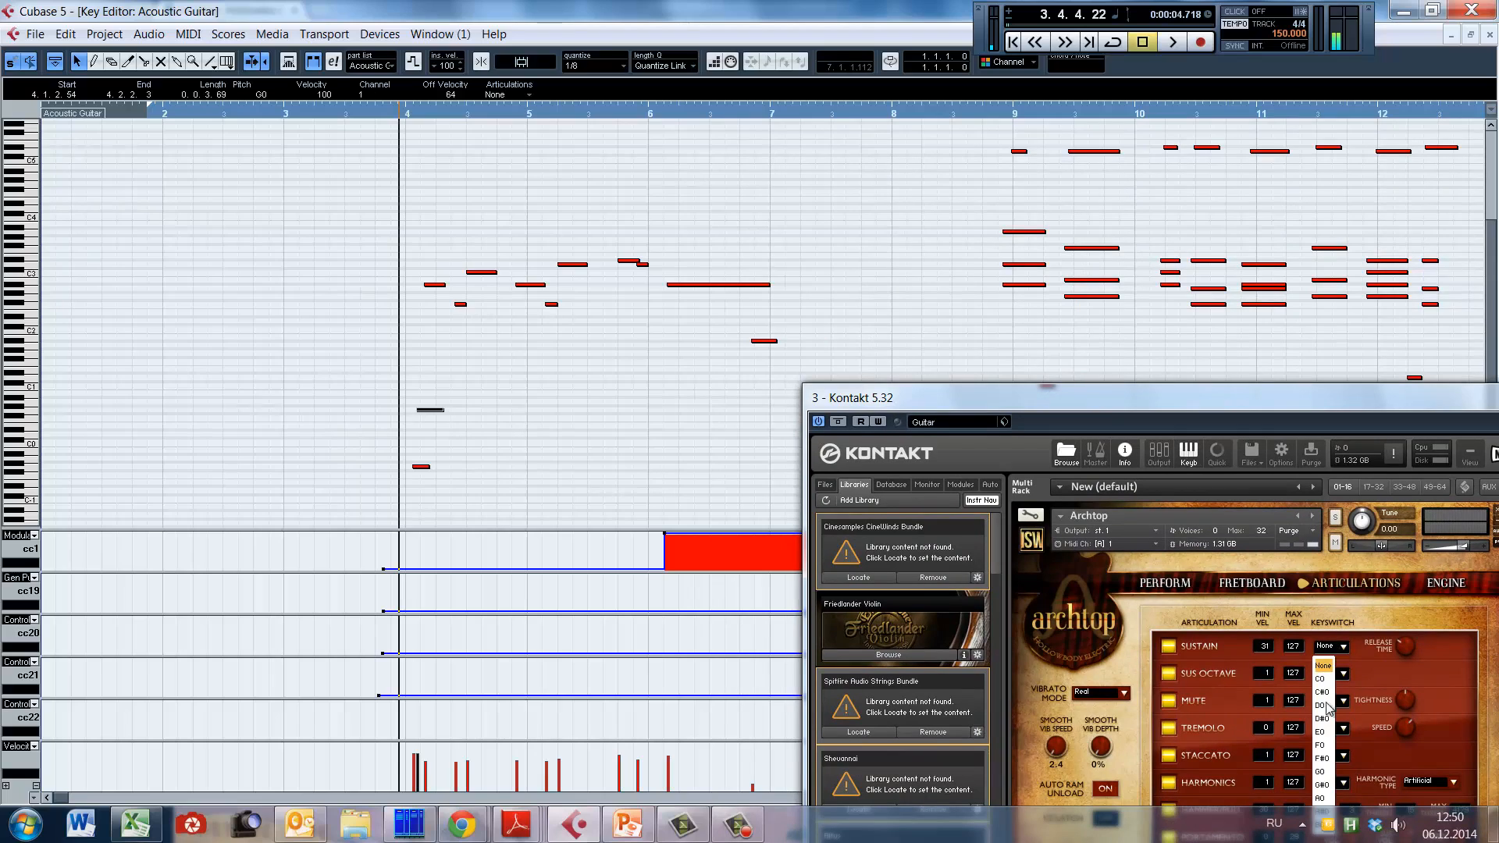
left_click(1323, 747)
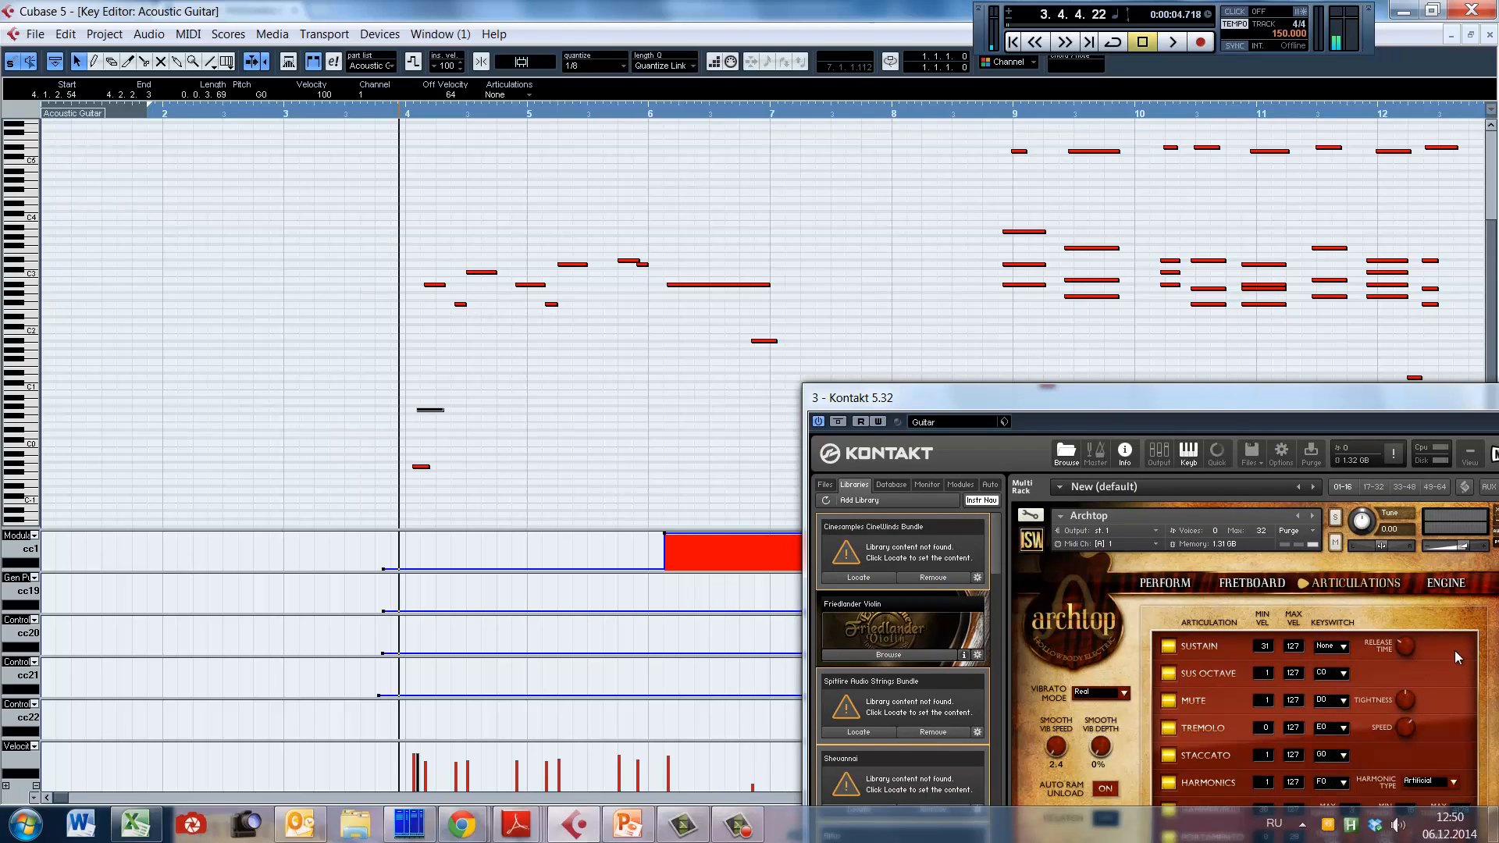
Step: Place the playback position in late bar 3, frame bars 2 to 7 in the Key Editor, and close the Kontakt window
left_click(381, 322)
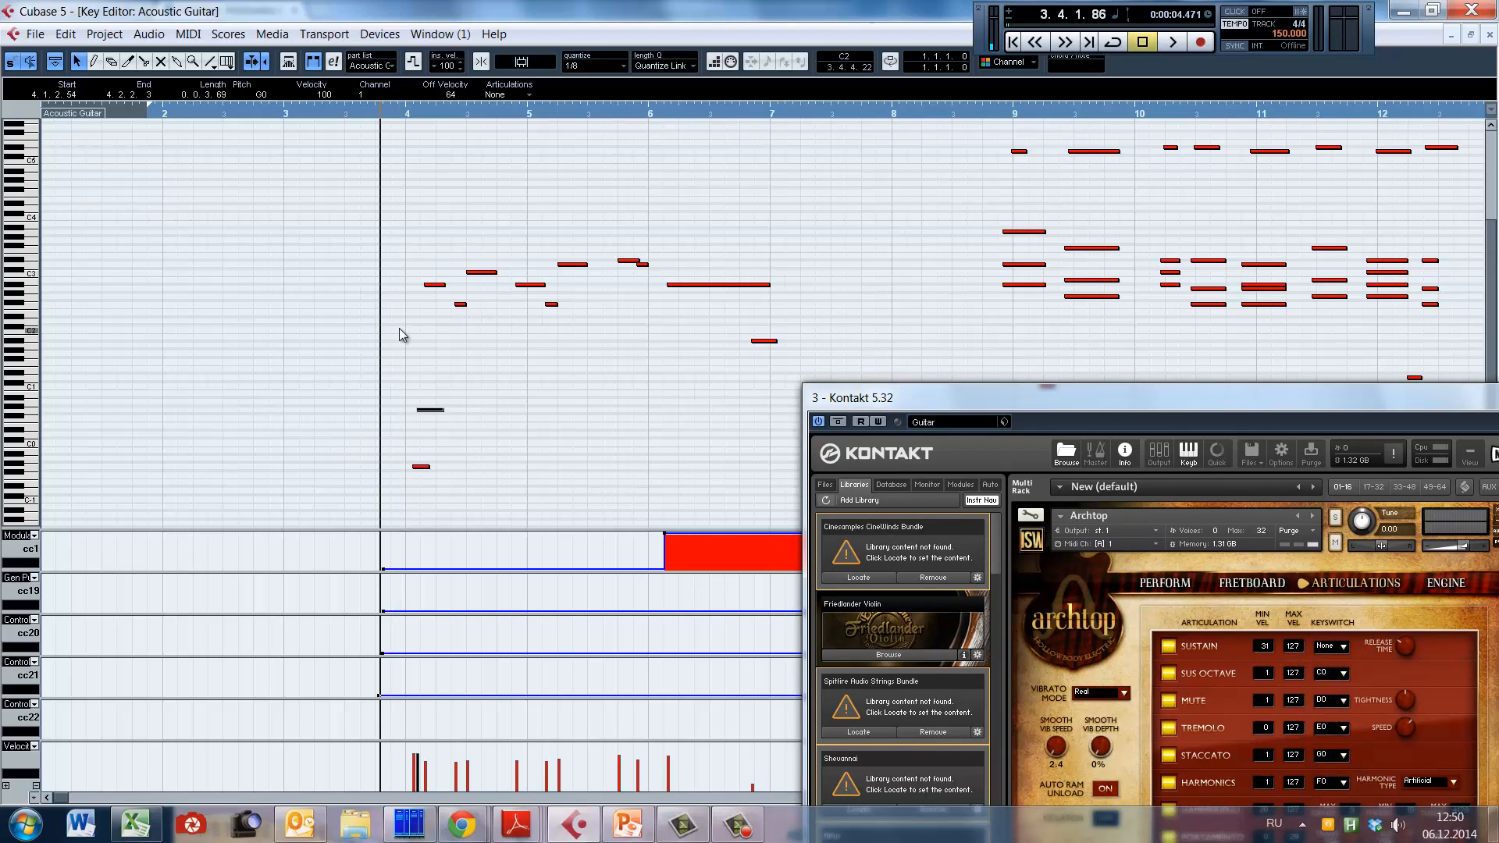
key("h")
key("h")
key("h")
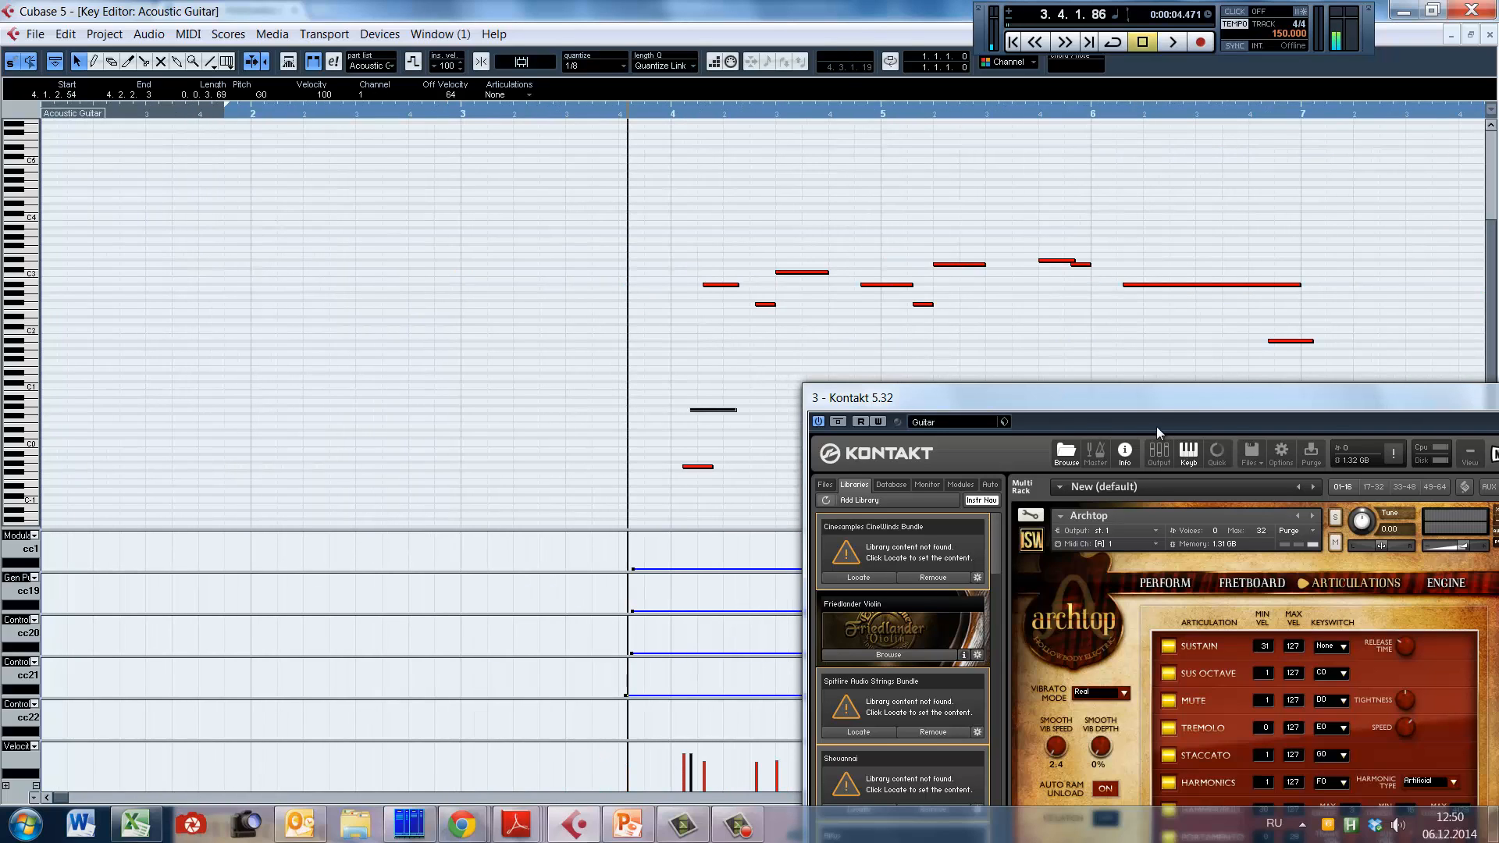
left_click_drag(1173, 402, 796, 425)
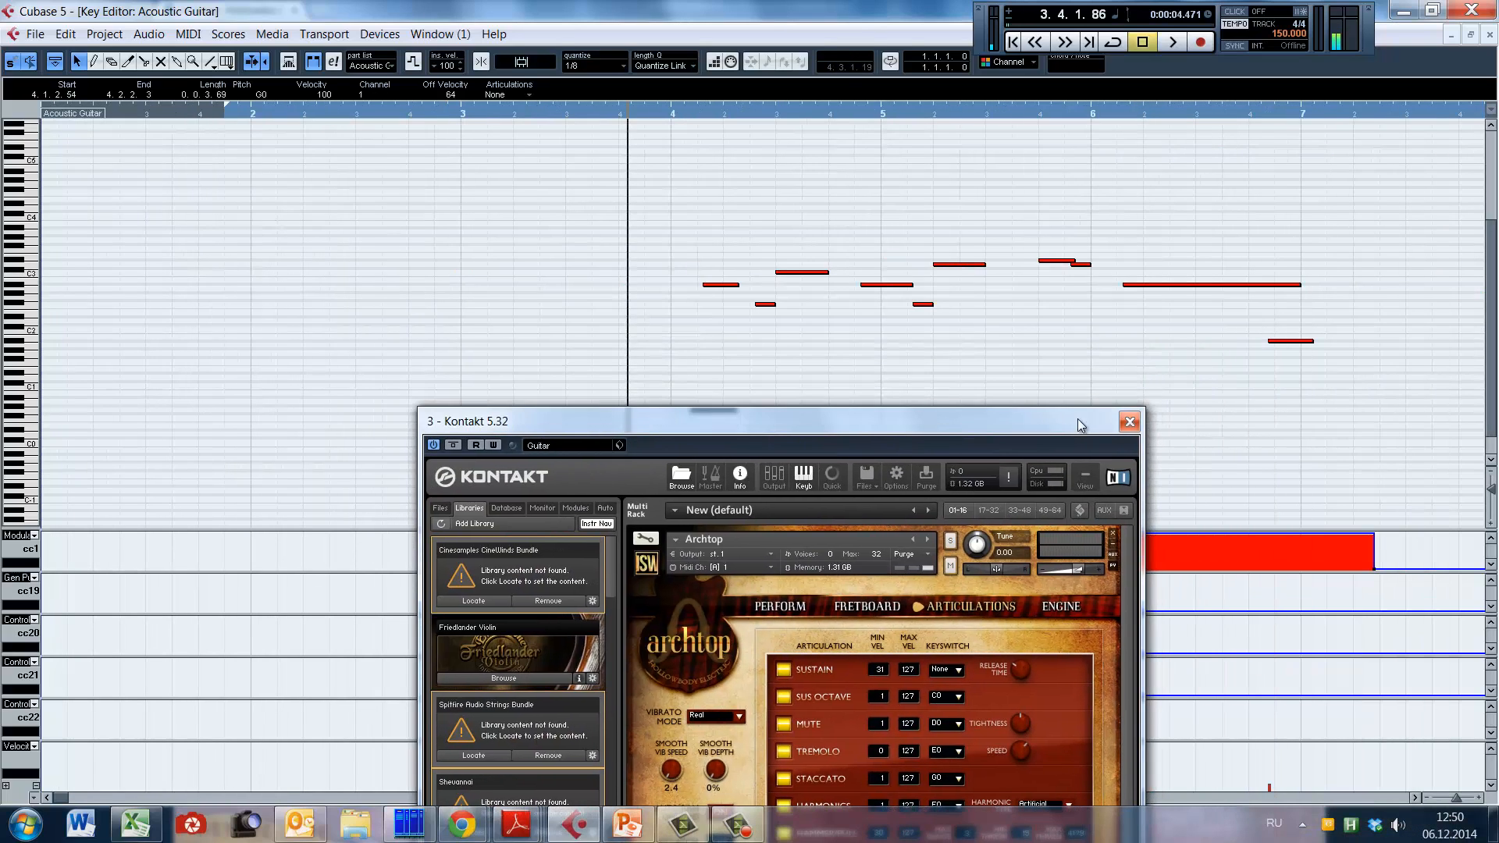
left_click(1133, 424)
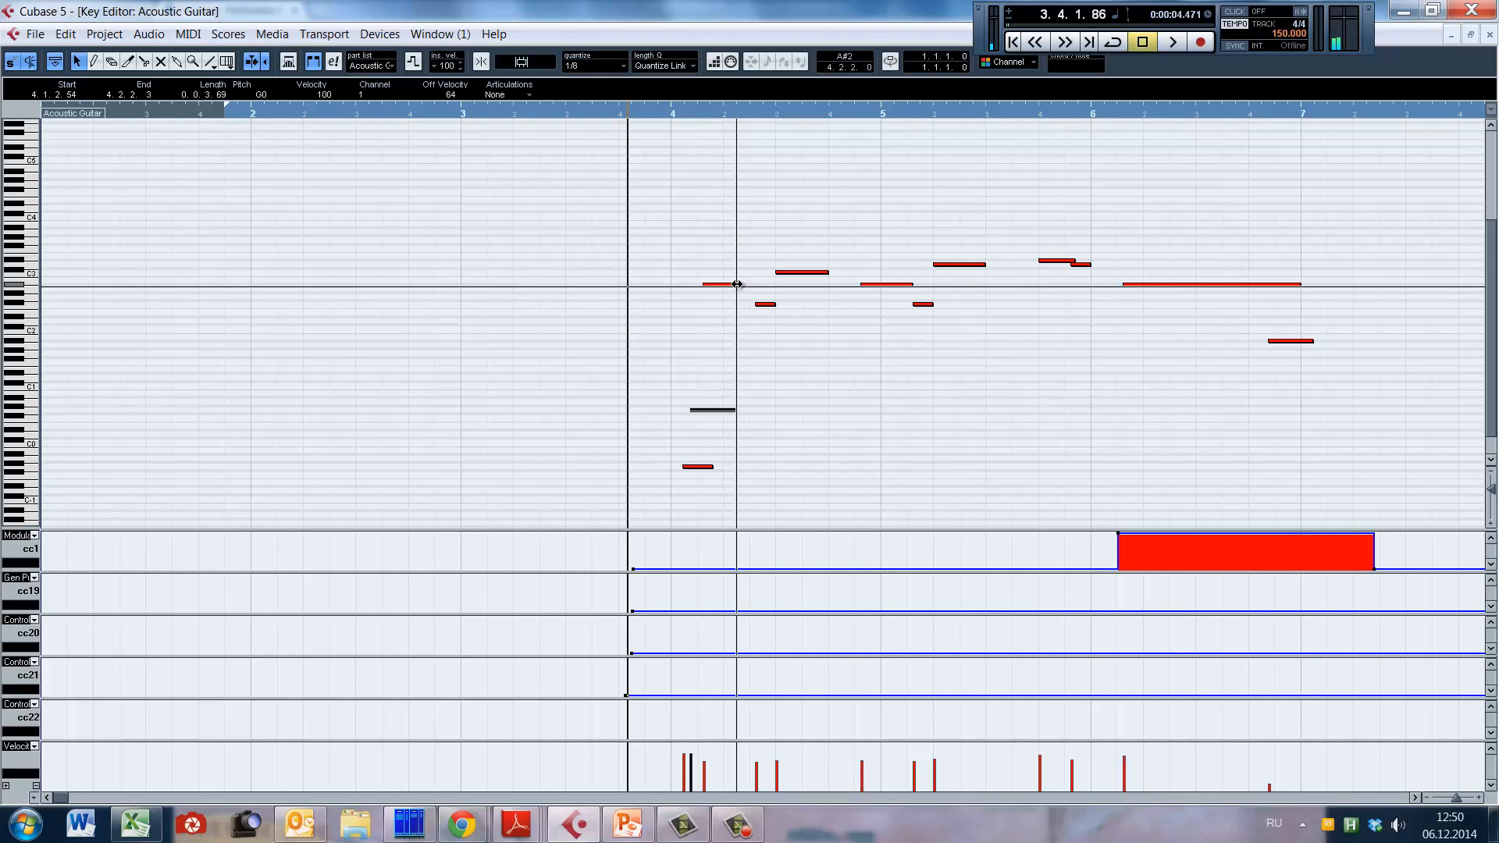
Step: Select the first A#2 note in bar 4, play it from just before the bar, and stop playback
left_click_drag(738, 284, 741, 284)
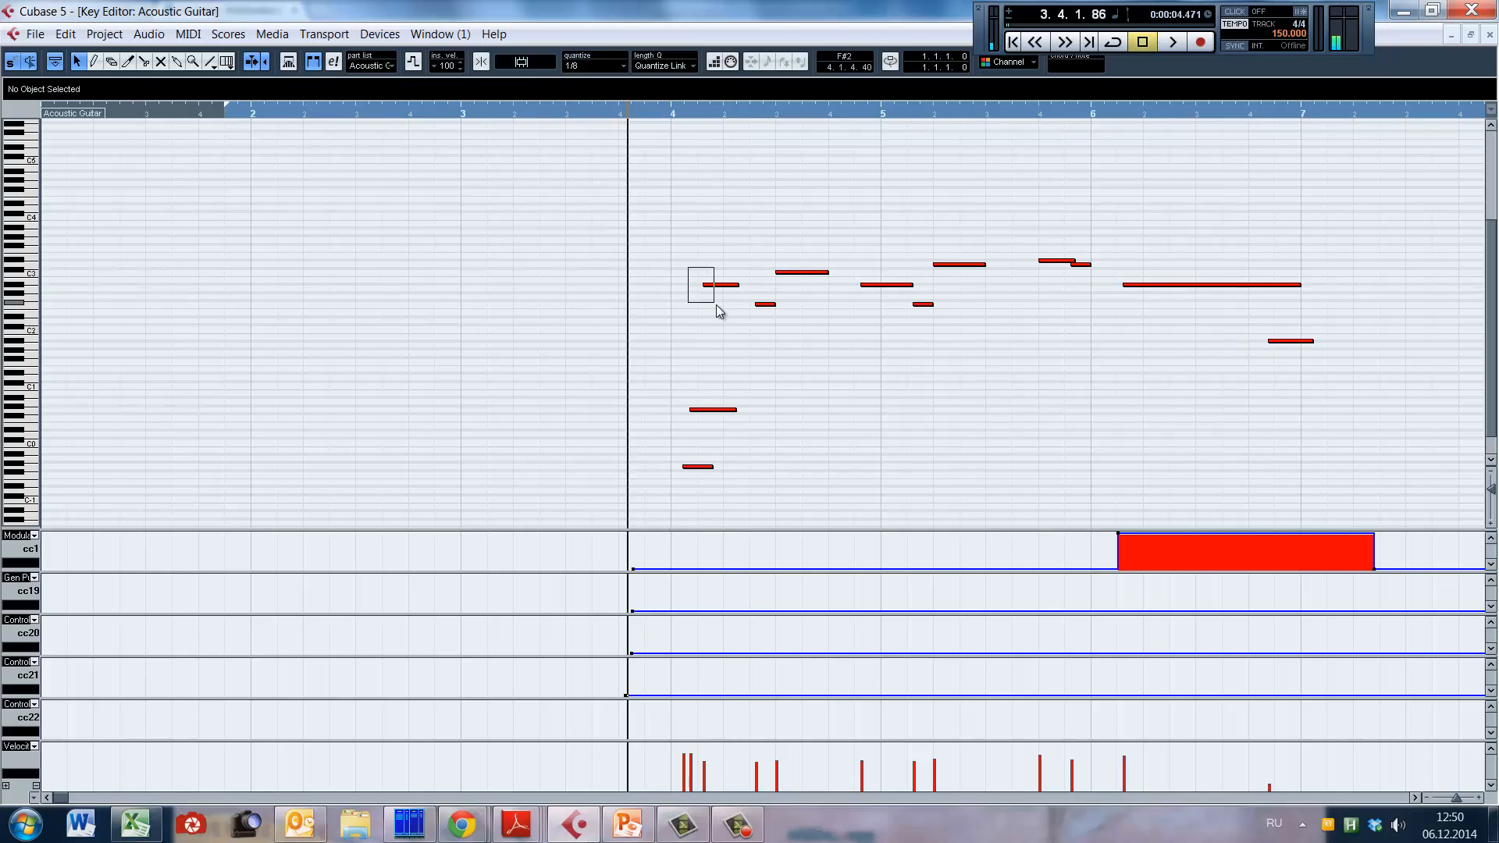
left_click(648, 362)
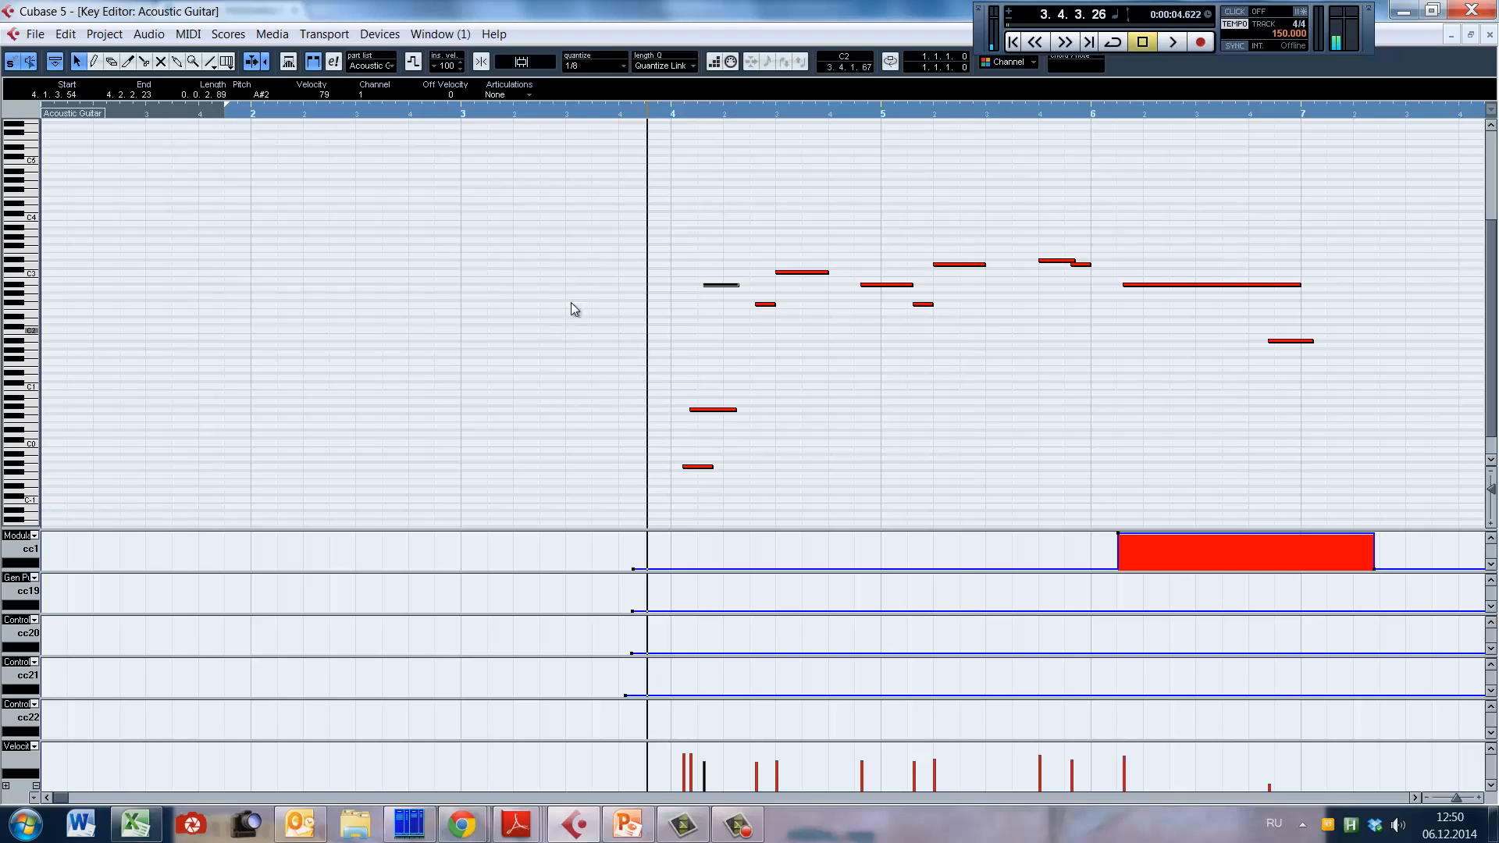
key("space")
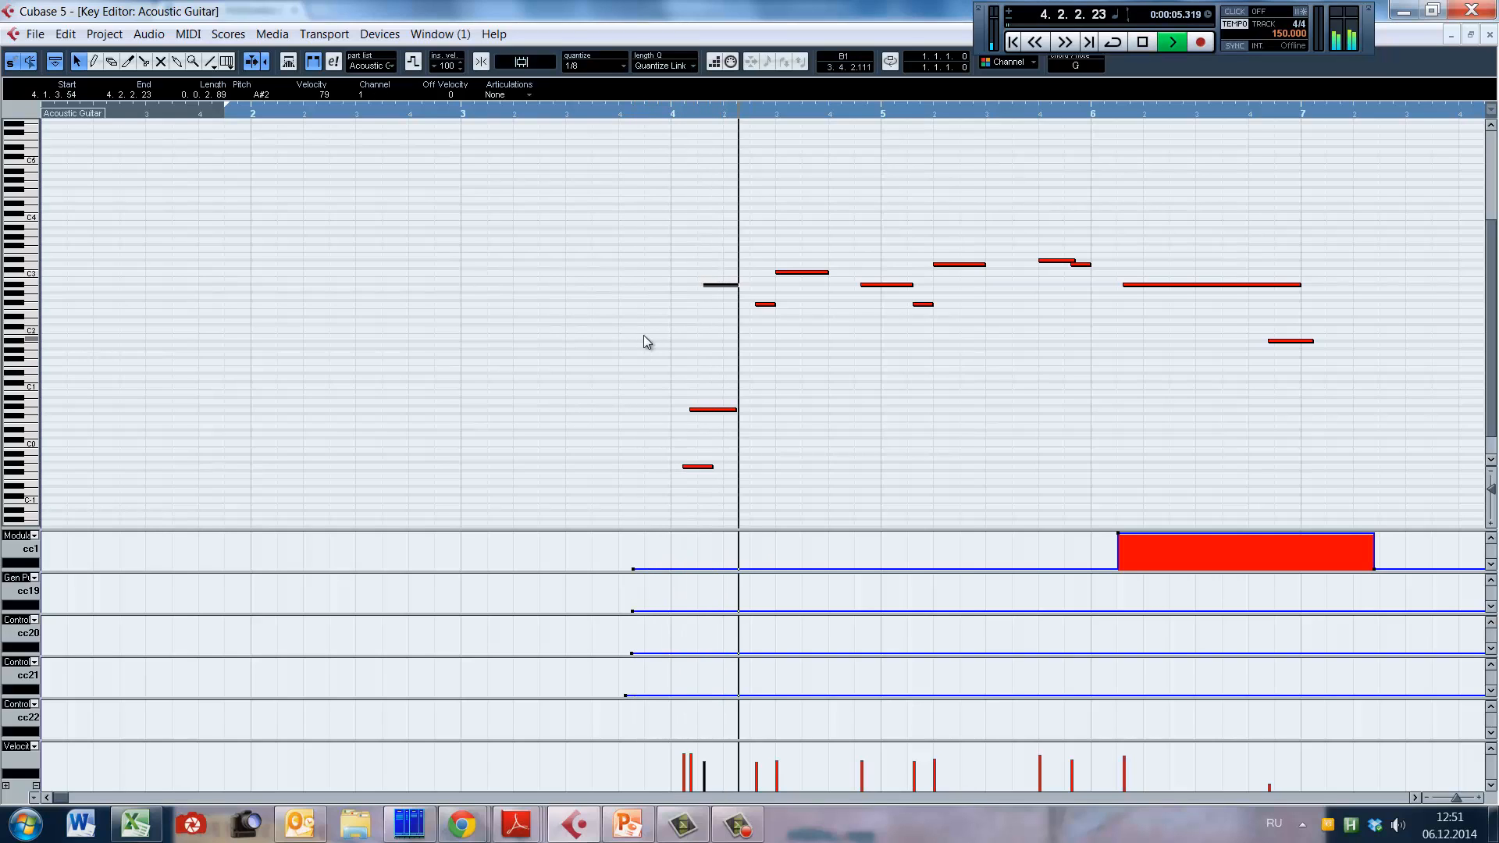
key("space")
Step: Try shortening the first A#2 note in bar 4 to length 0.0.0.71, play the phrase, and undo the change
left_click_drag(737, 286, 708, 286)
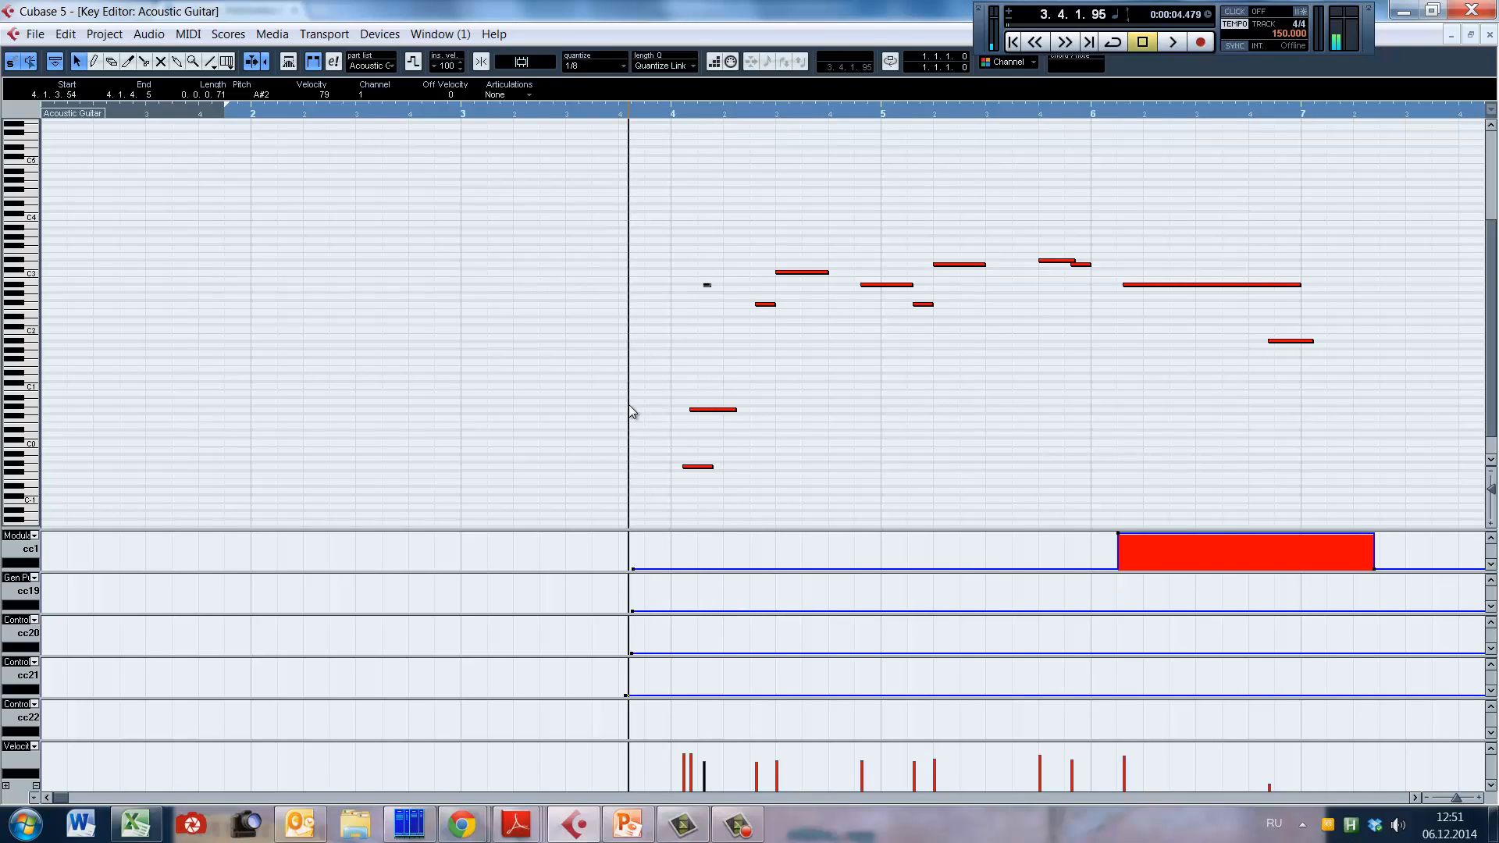
key("space")
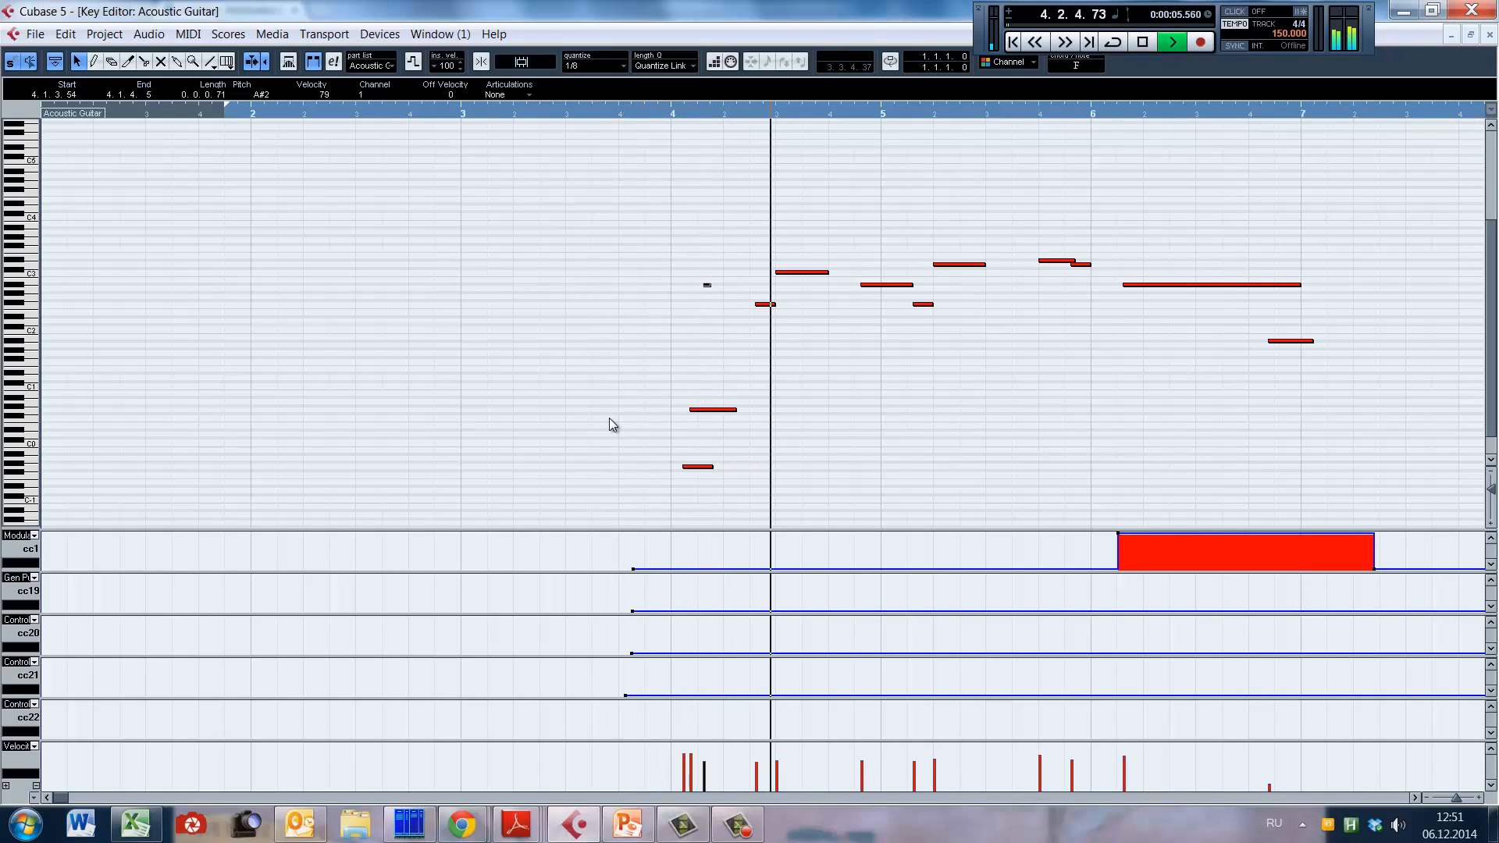
key("space")
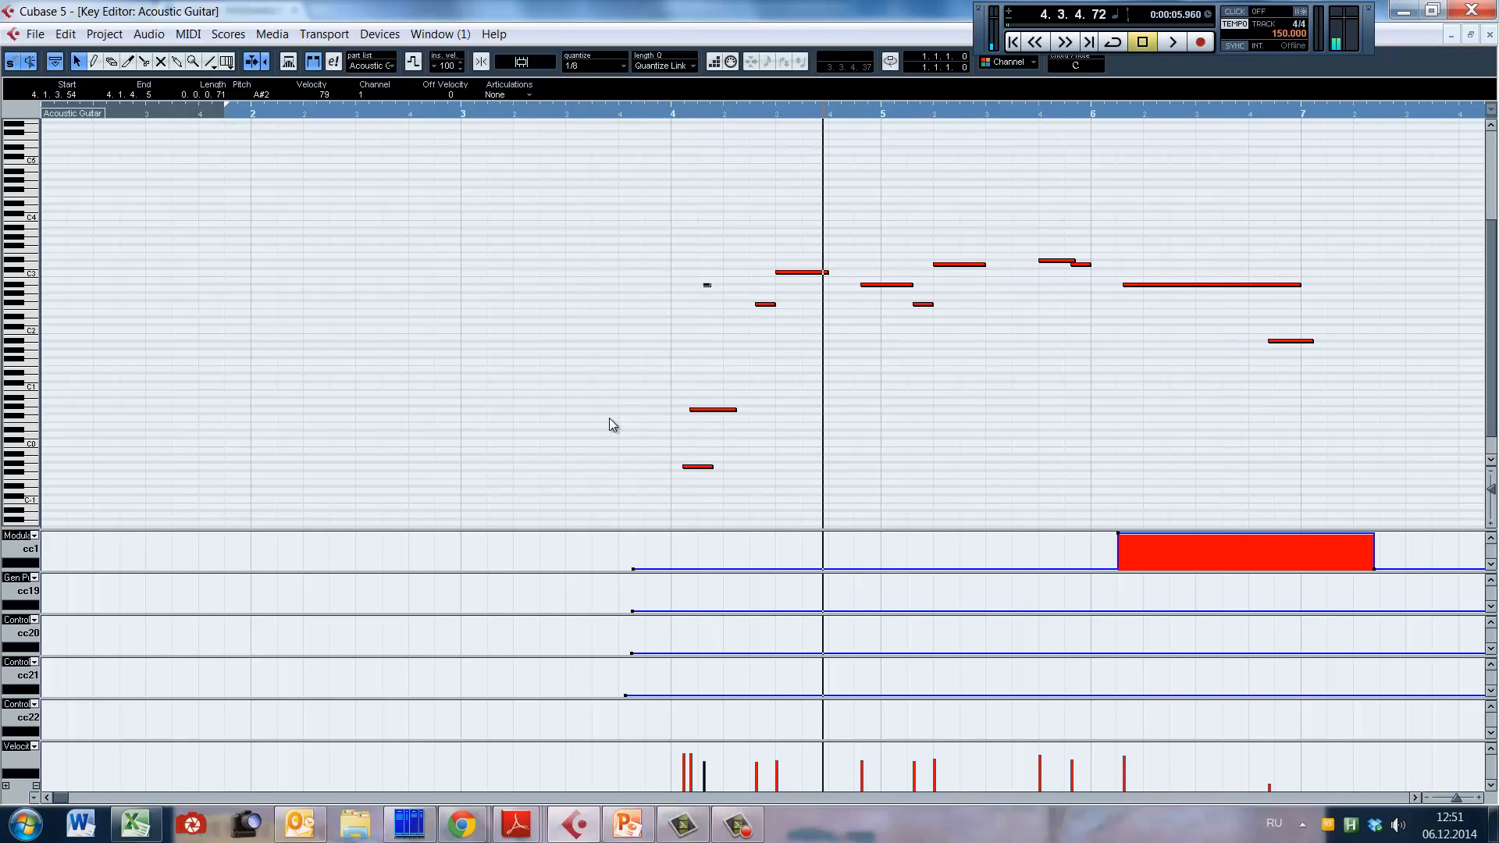
key("ctrl+z")
Step: Play the phrase from 4.2.2.107 into bar 6, replay the sustained bar 6 note from 6.1.2 into bar 7, and stop playback
scroll(855, 347, "up", 3)
left_click(751, 388)
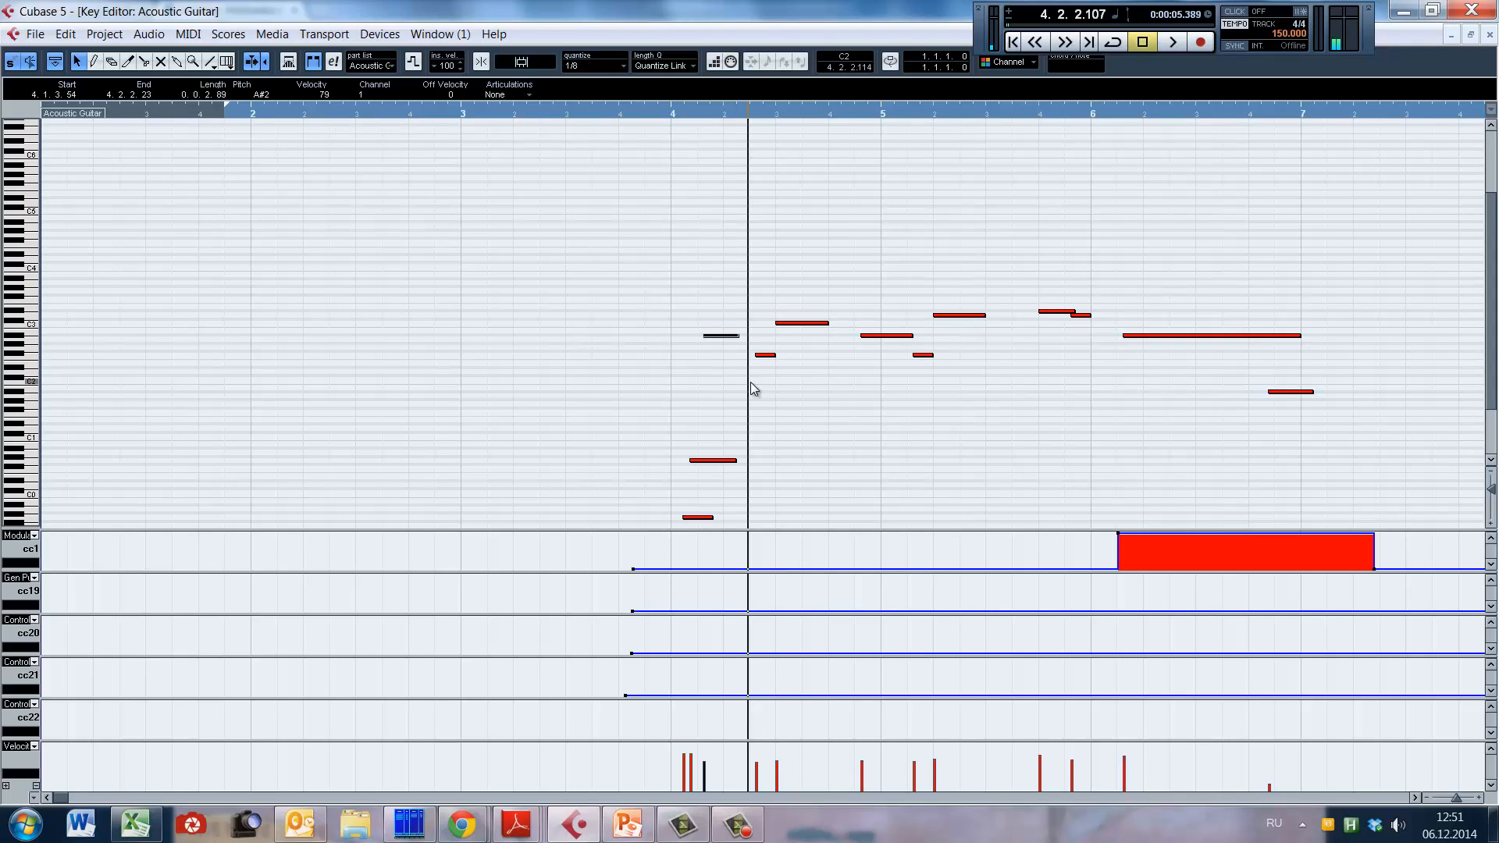
key("space")
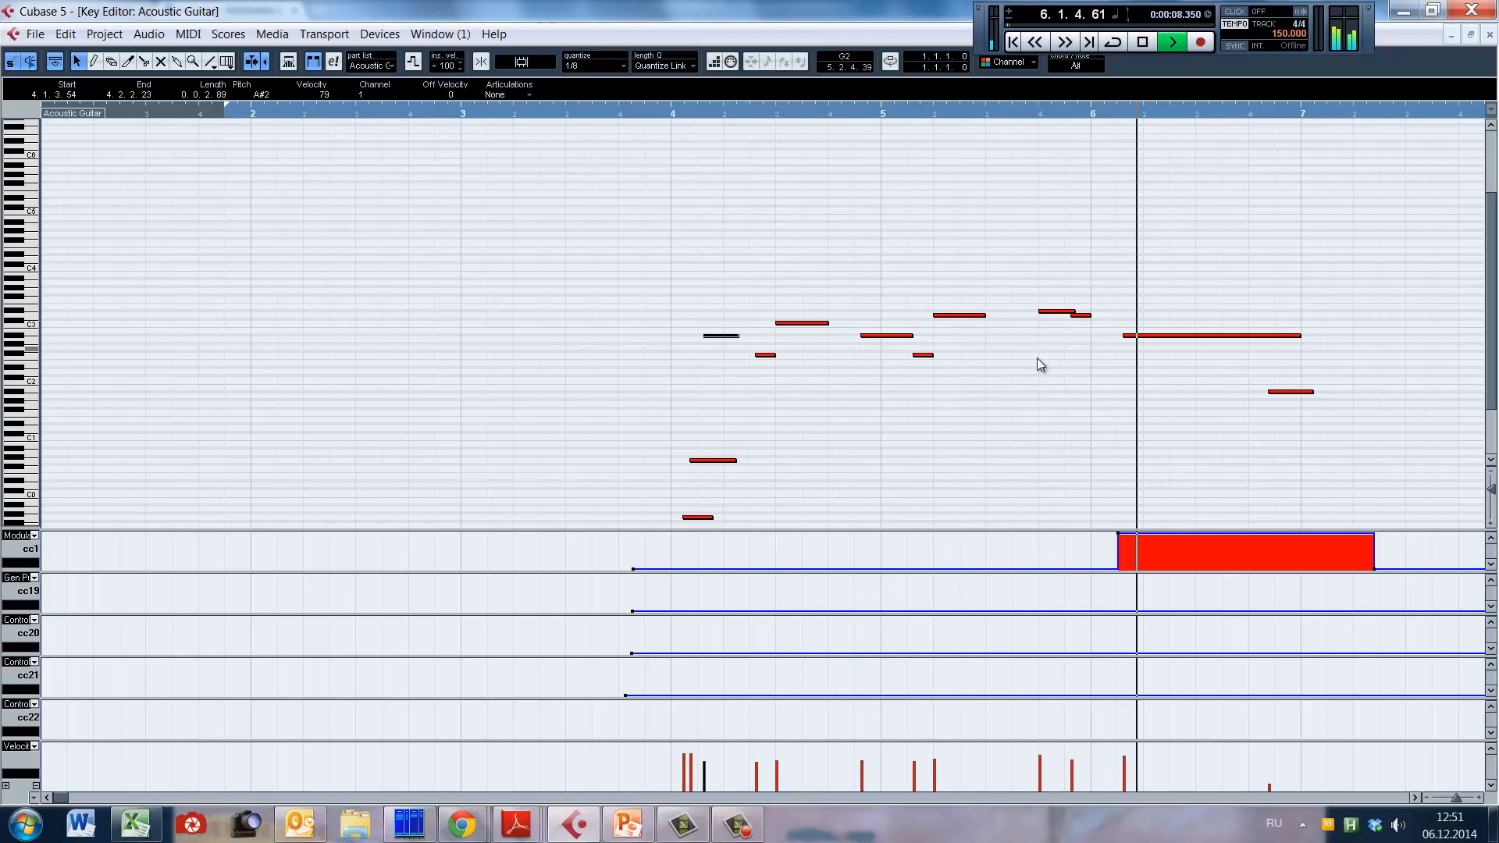
key("space")
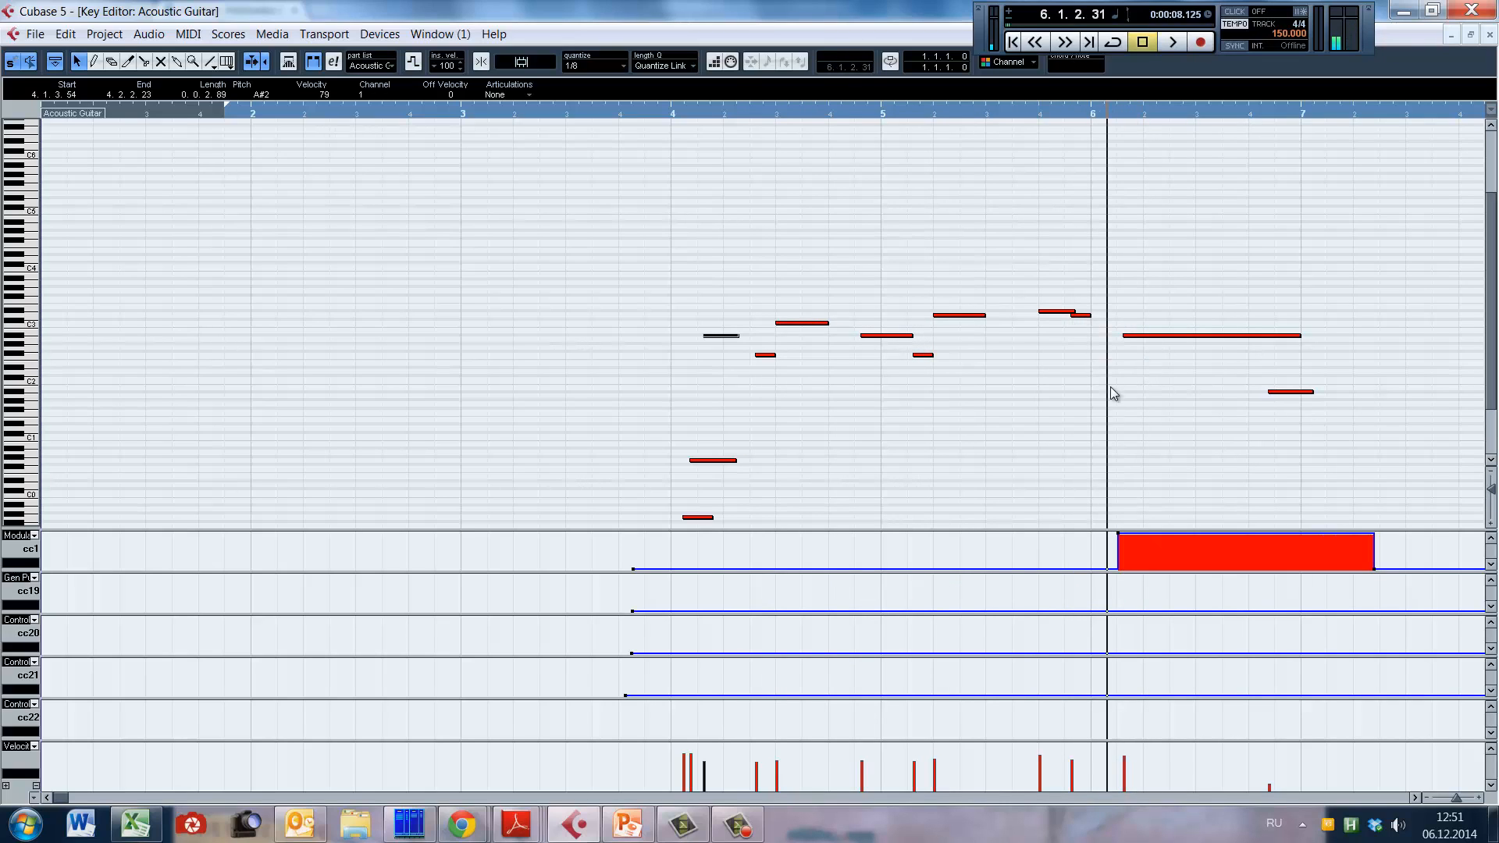
key("space")
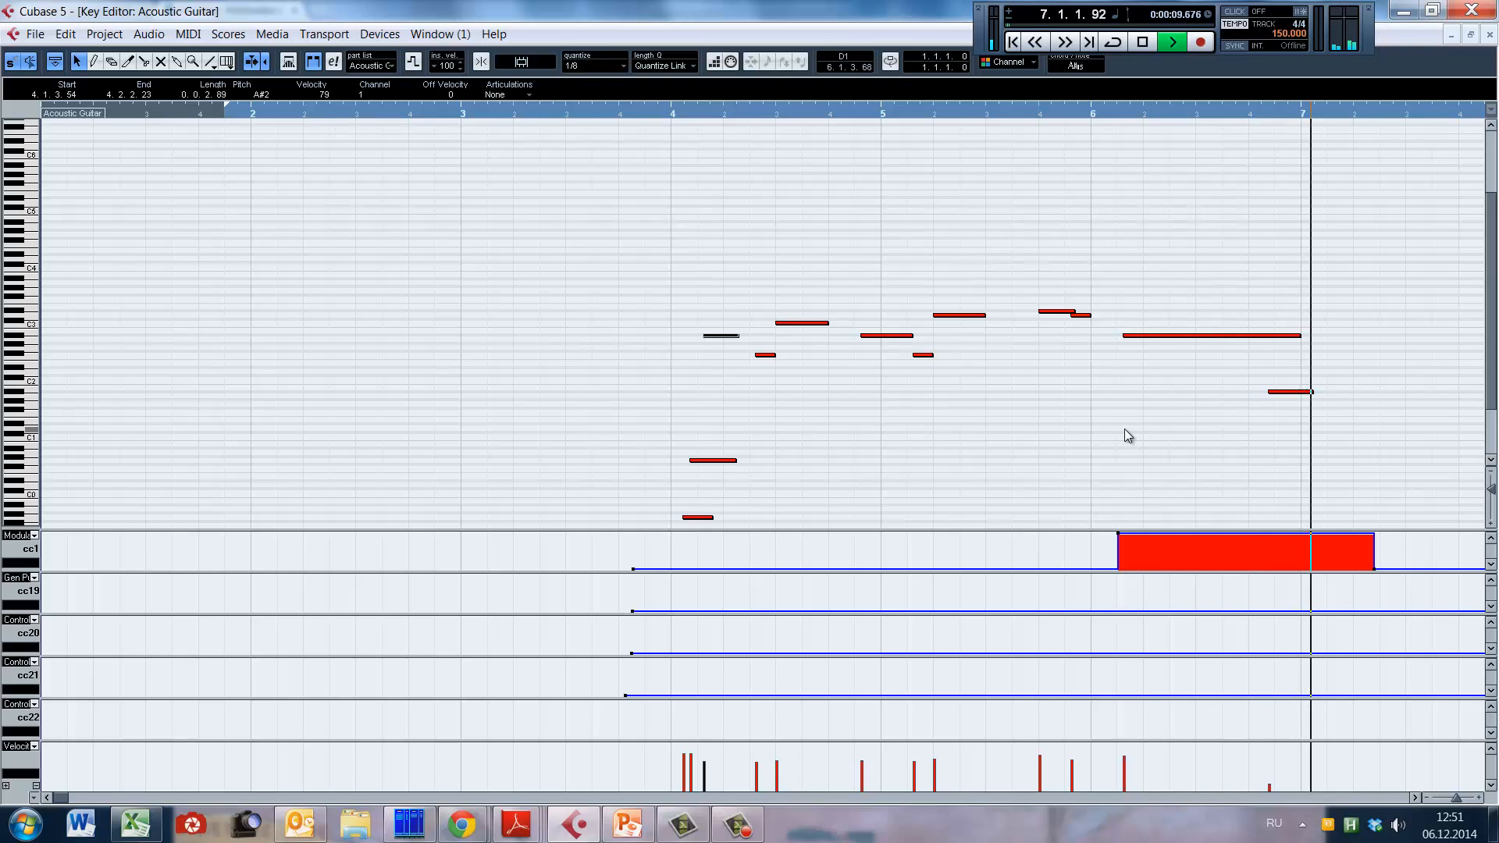
key("g")
key("g")
key("space")
Step: Frame bars 22 to 28 in the Key Editor and play the single-note melody from about bar 25
key("g")
key("g")
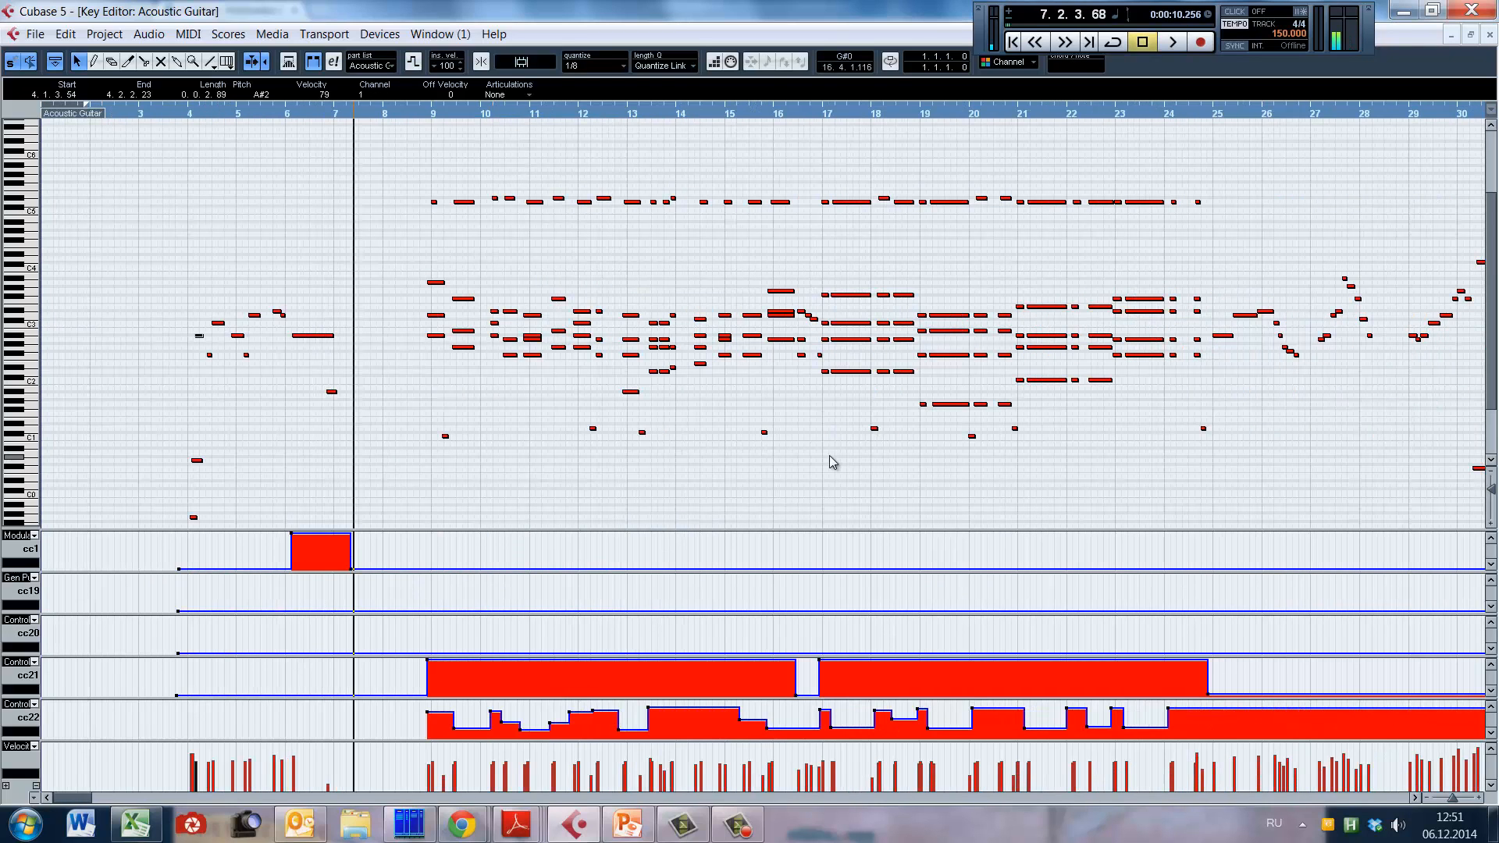
left_click(1212, 401)
key("h")
key("h")
key("h")
key("space")
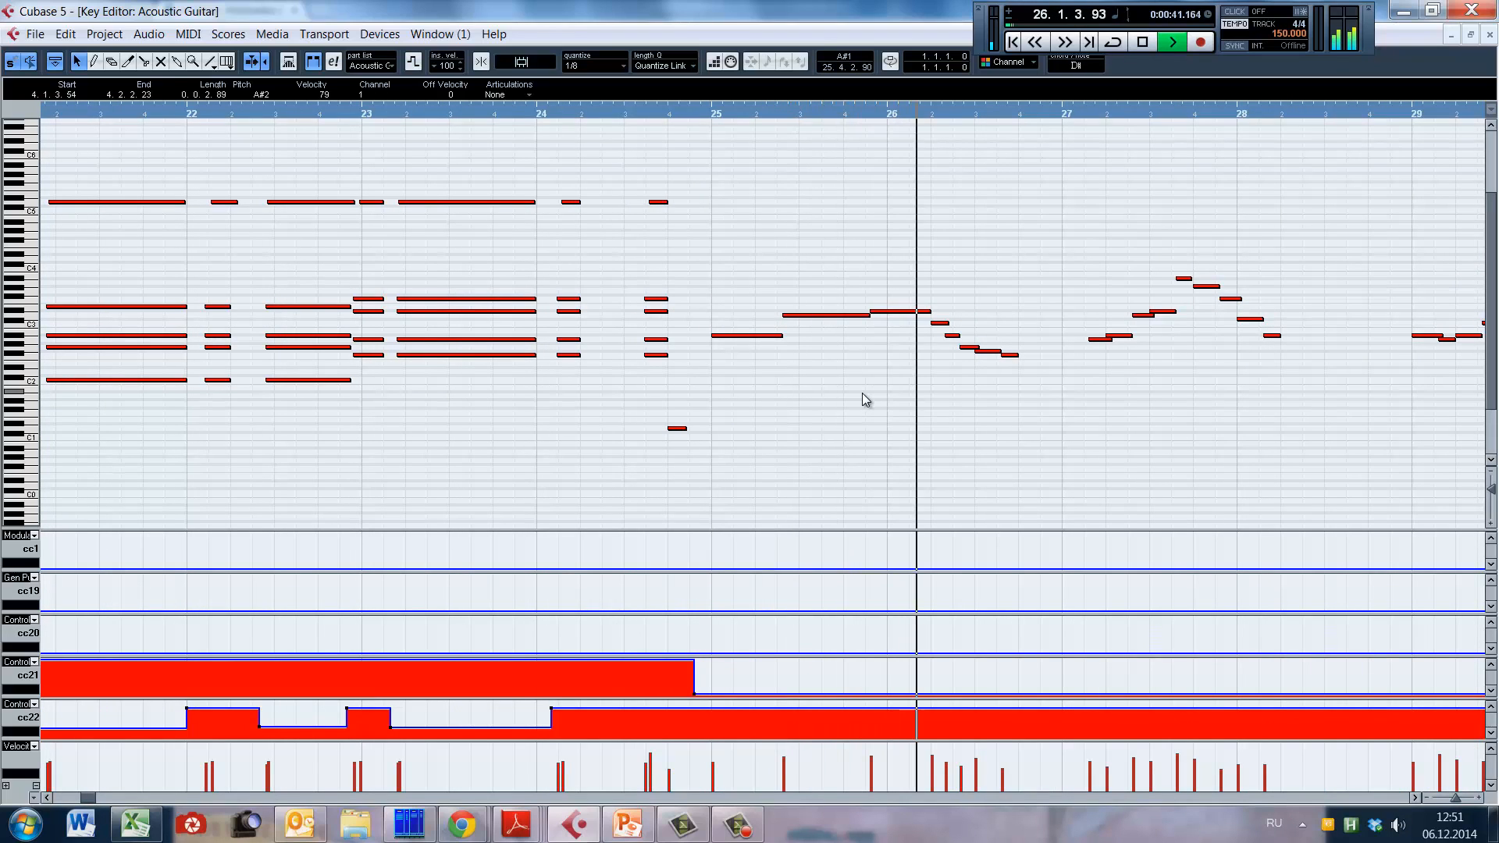
Step: Open Kontakt beside the notes, show Archtop's Fretboard page to follow the current articulation during the bar 26 phrase, and stop playback
key("F11")
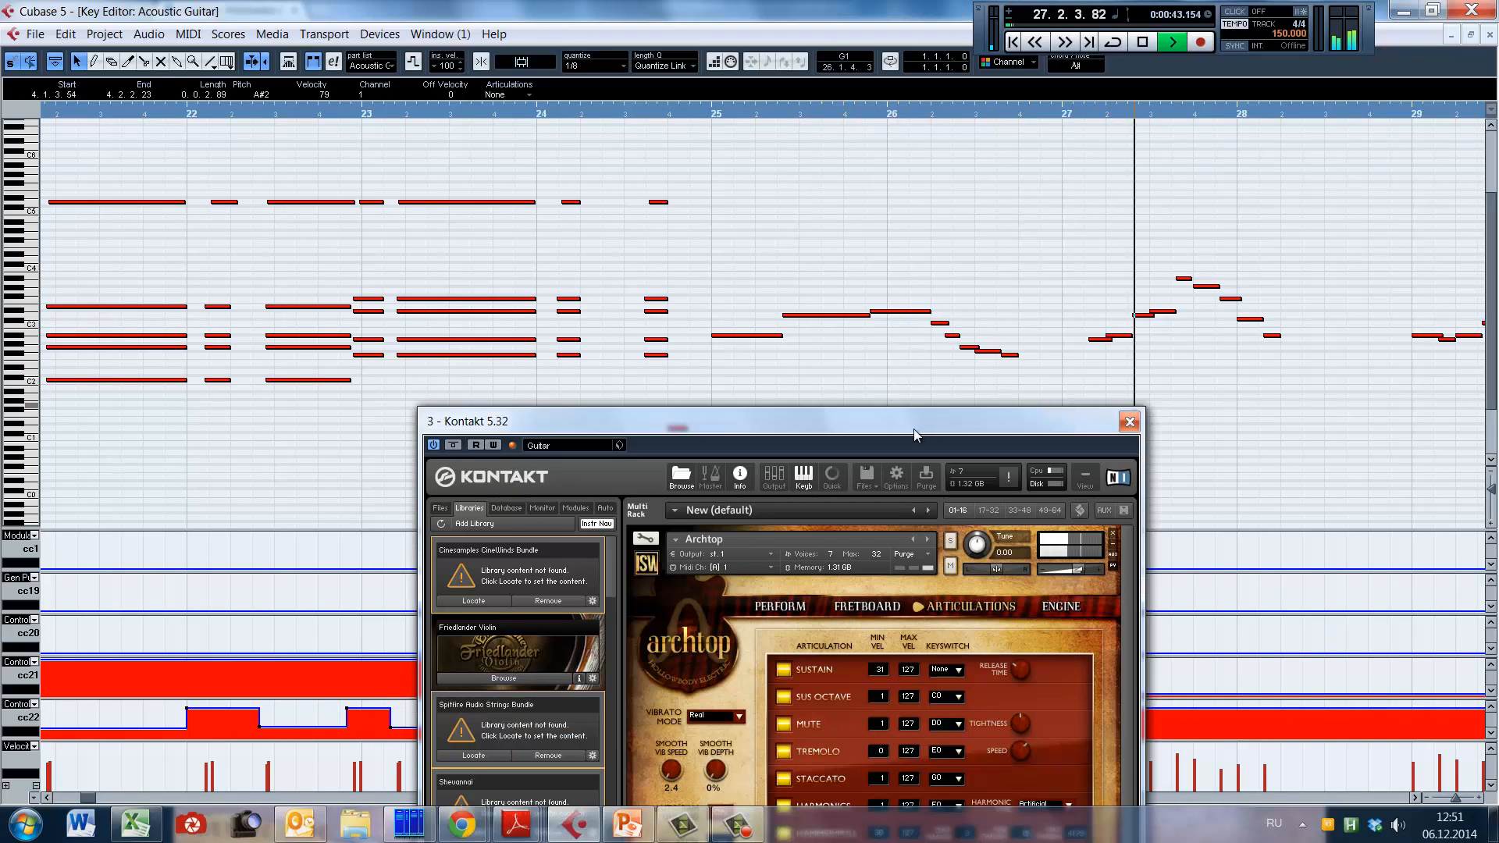
left_click_drag(880, 421, 1228, 177)
left_click(453, 360)
key("g")
left_click(401, 112)
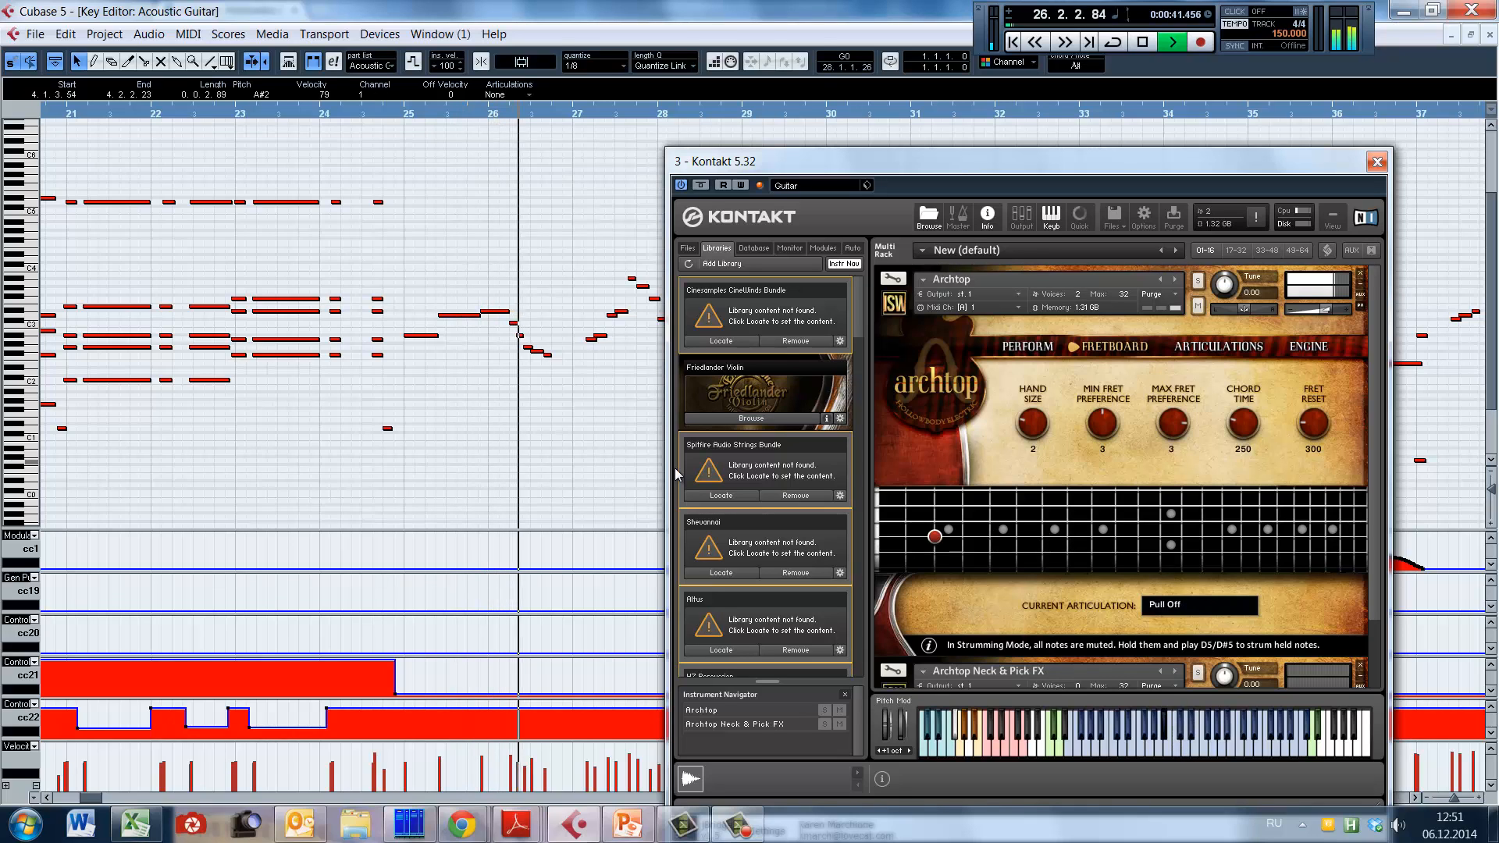
key("space")
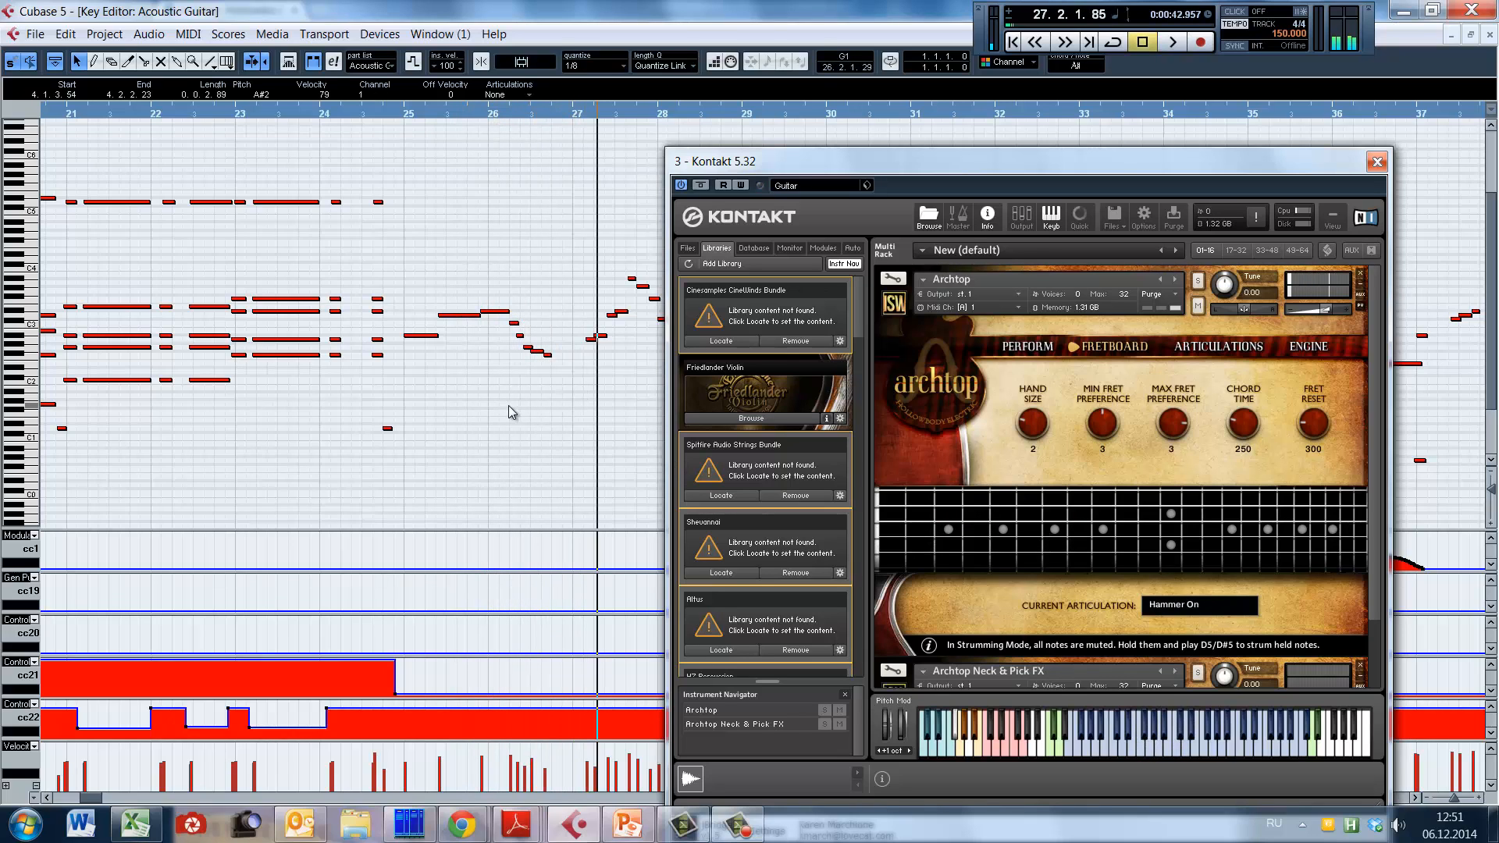
Step: Frame bars 24 to 28, move the Kontakt window clear of the notes, and play the descending run from 26.1.3.20 to beat 3
left_click(501, 409)
key("h")
key("h")
left_click_drag(950, 167, 1119, 480)
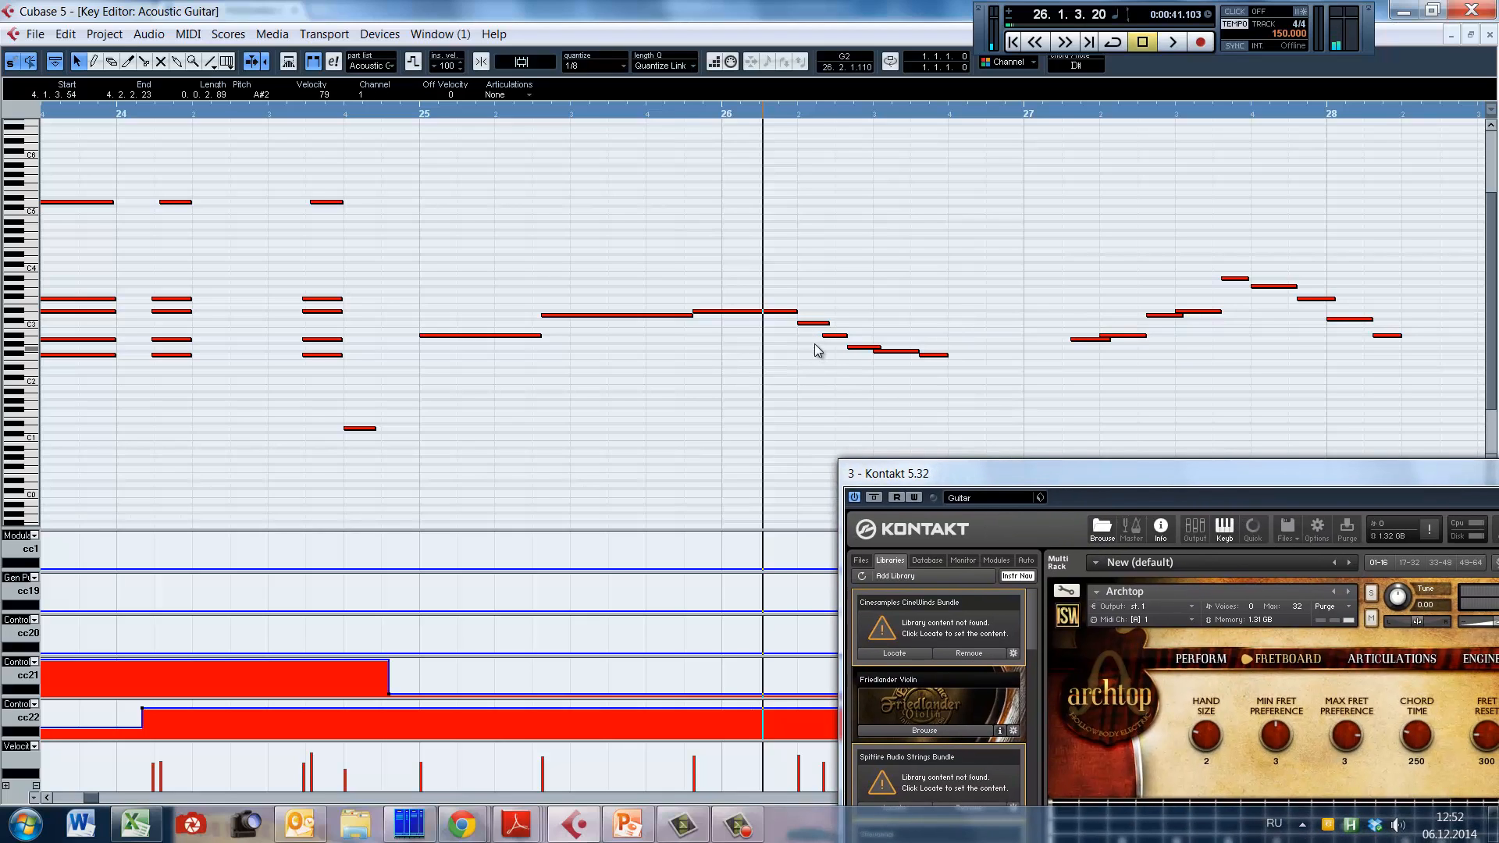
key("space")
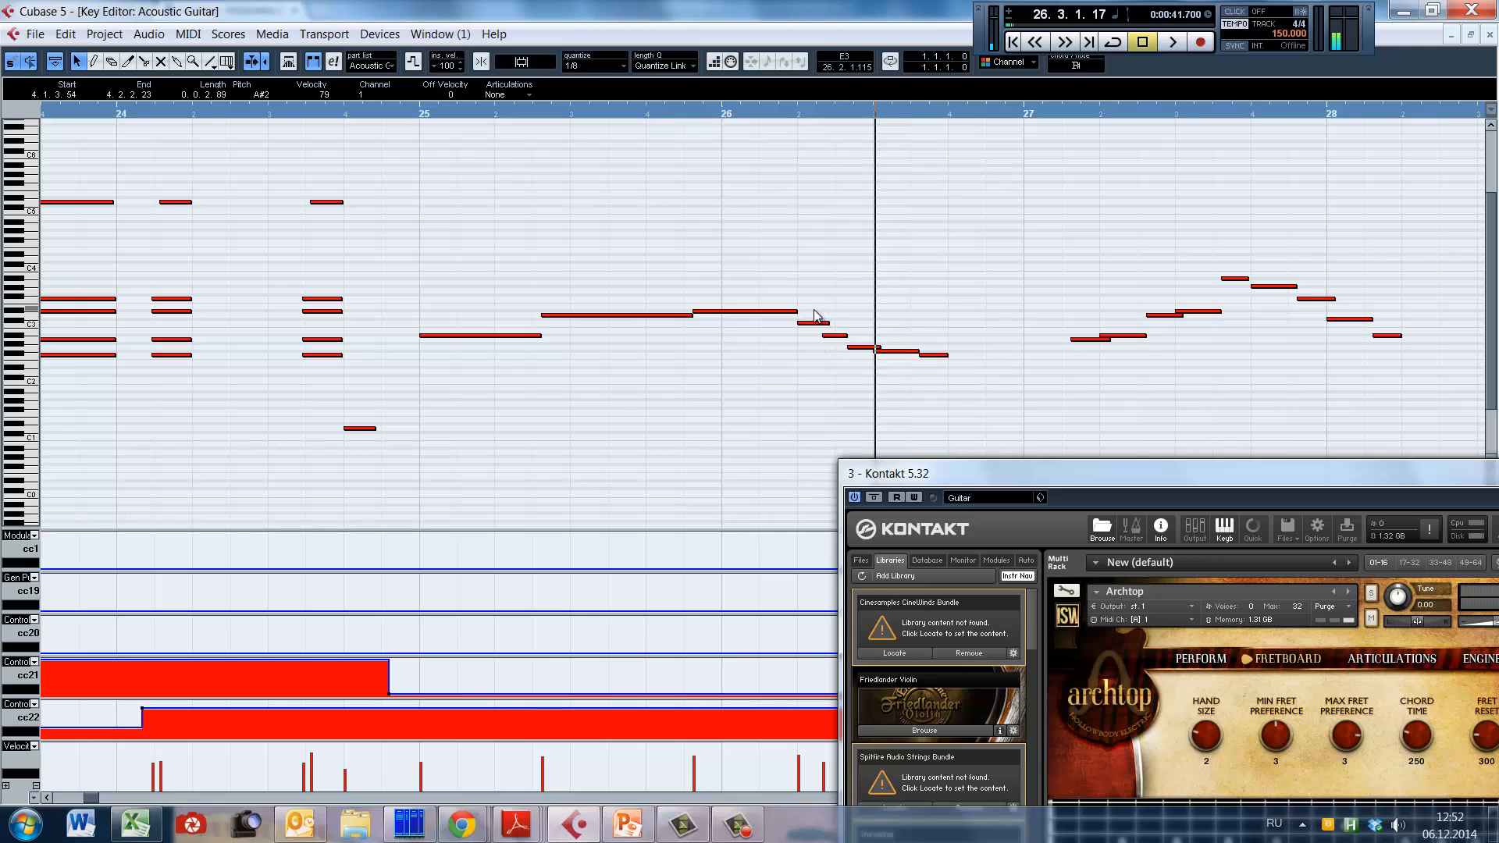
Step: Select the C3 and A#2 pair and the G2 and F#2 pair in bar 26 to compare their spacing and overlap, and clear the selection
left_click_drag(814, 311, 846, 370)
left_click(847, 318, "alt+shift")
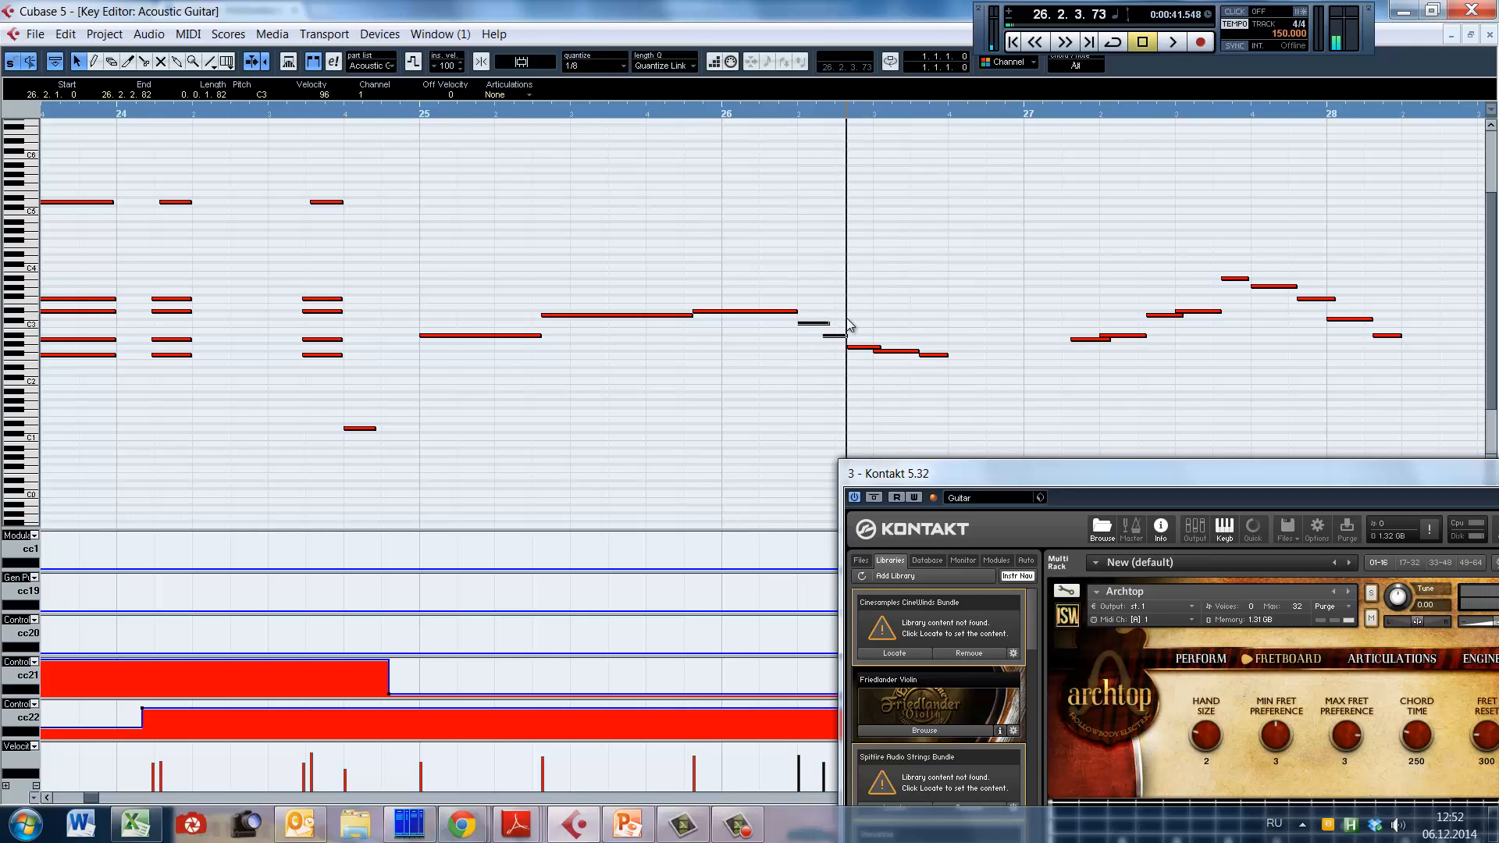
left_click(878, 283)
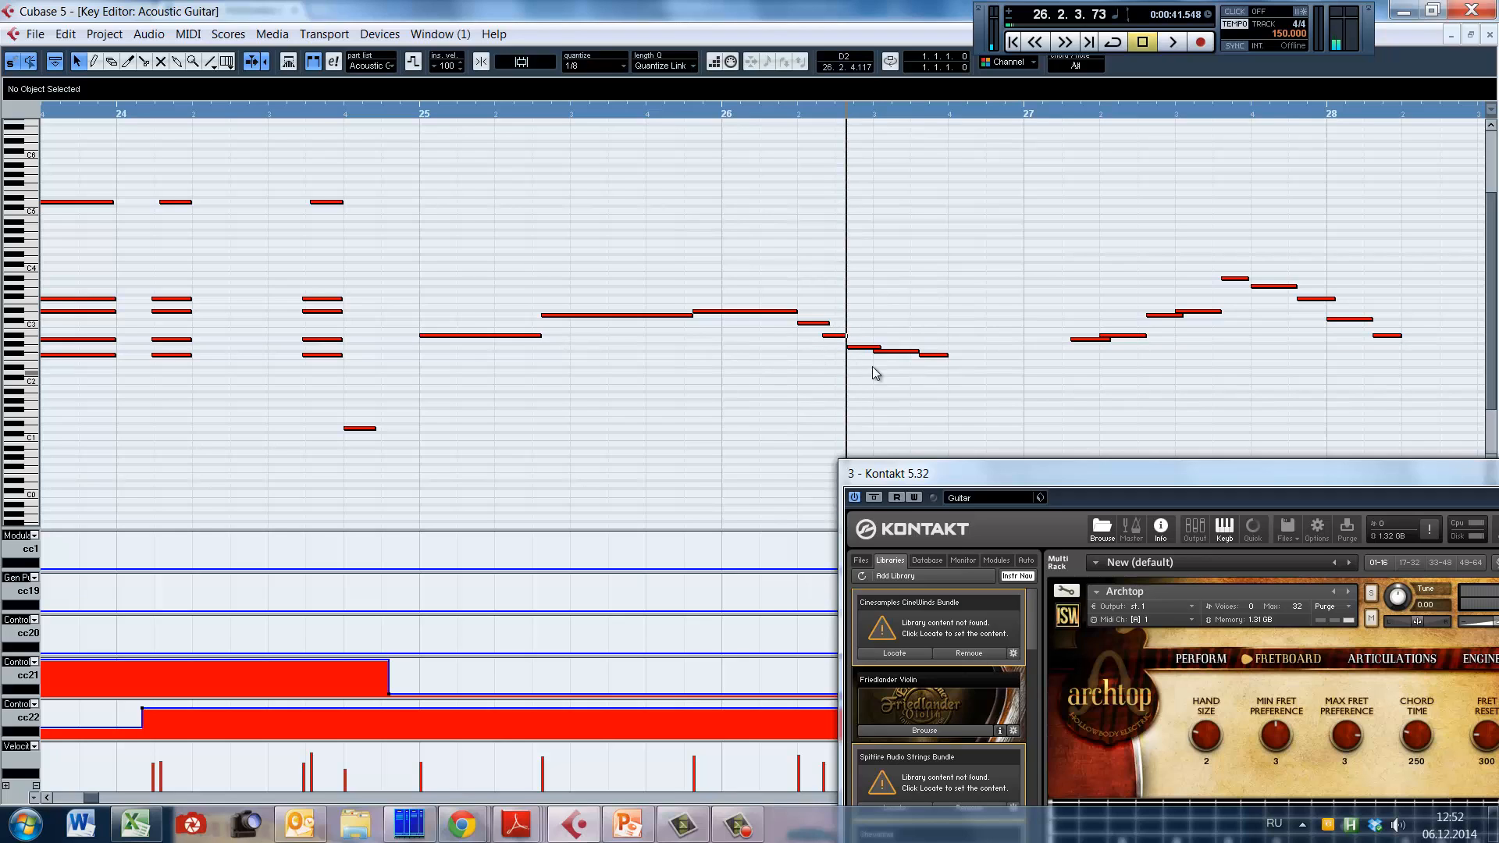
left_click_drag(864, 319, 888, 382)
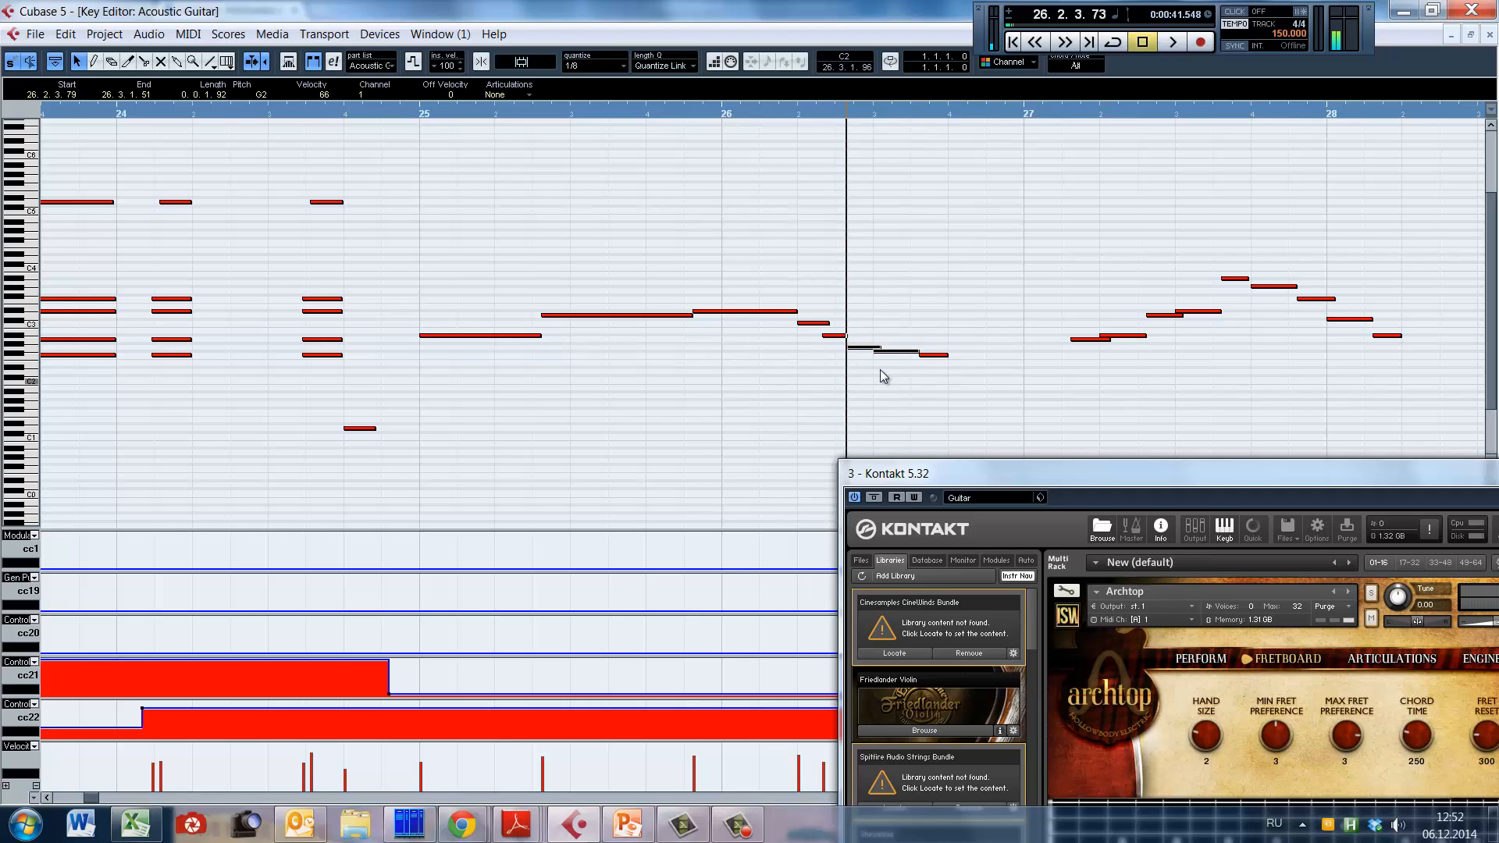
left_click_drag(810, 300, 833, 369)
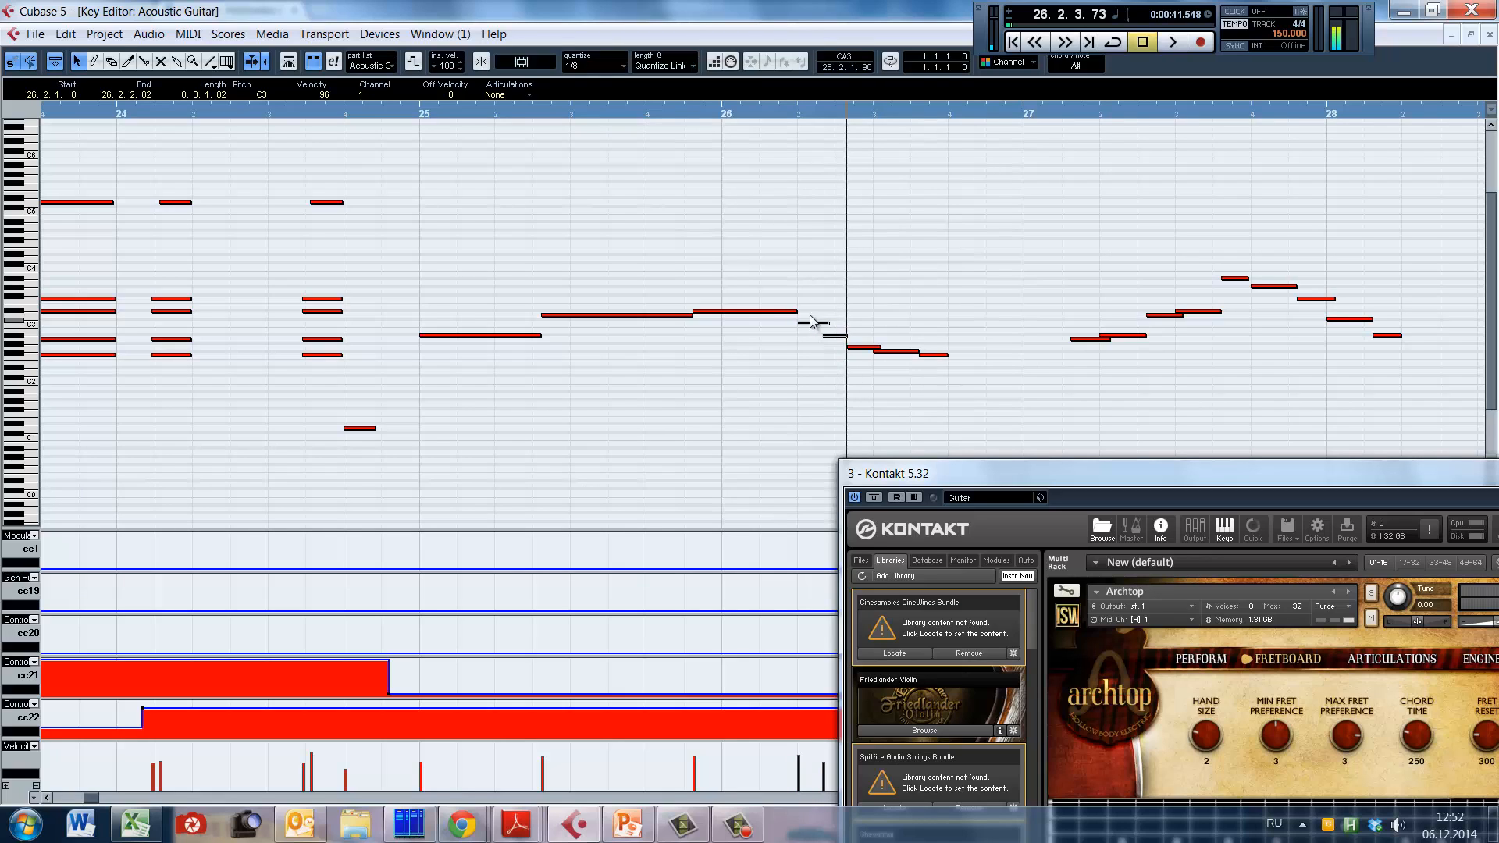
left_click_drag(805, 306, 835, 370)
left_click(796, 369)
Step: Try extending the F#2 note in bar 26 to length 0.0.3.9 over the following note, play from 26.1.2.113, and restore its former length
left_click(767, 375)
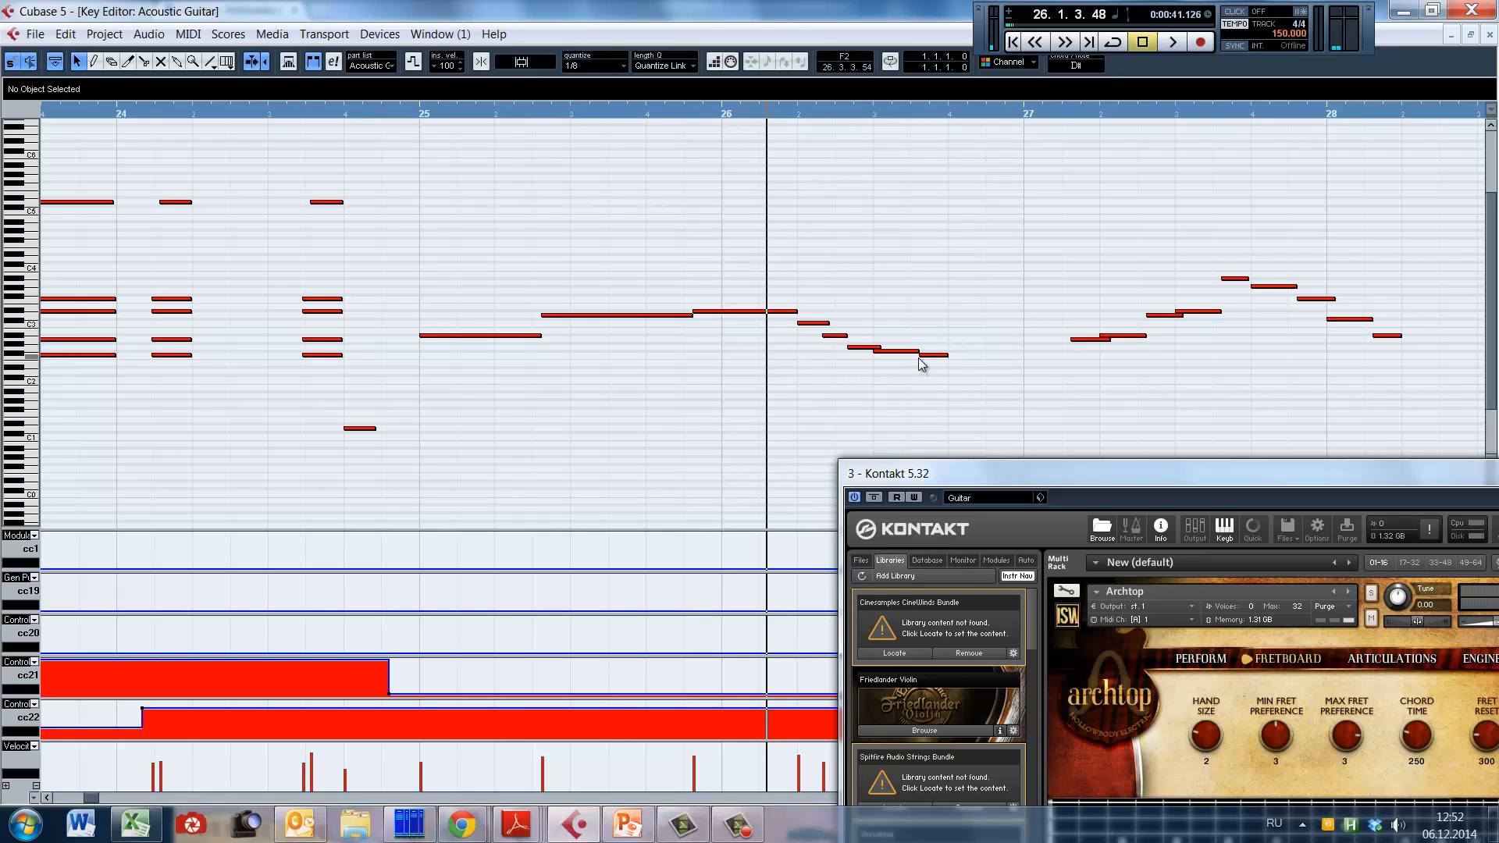
left_click_drag(917, 352, 930, 353)
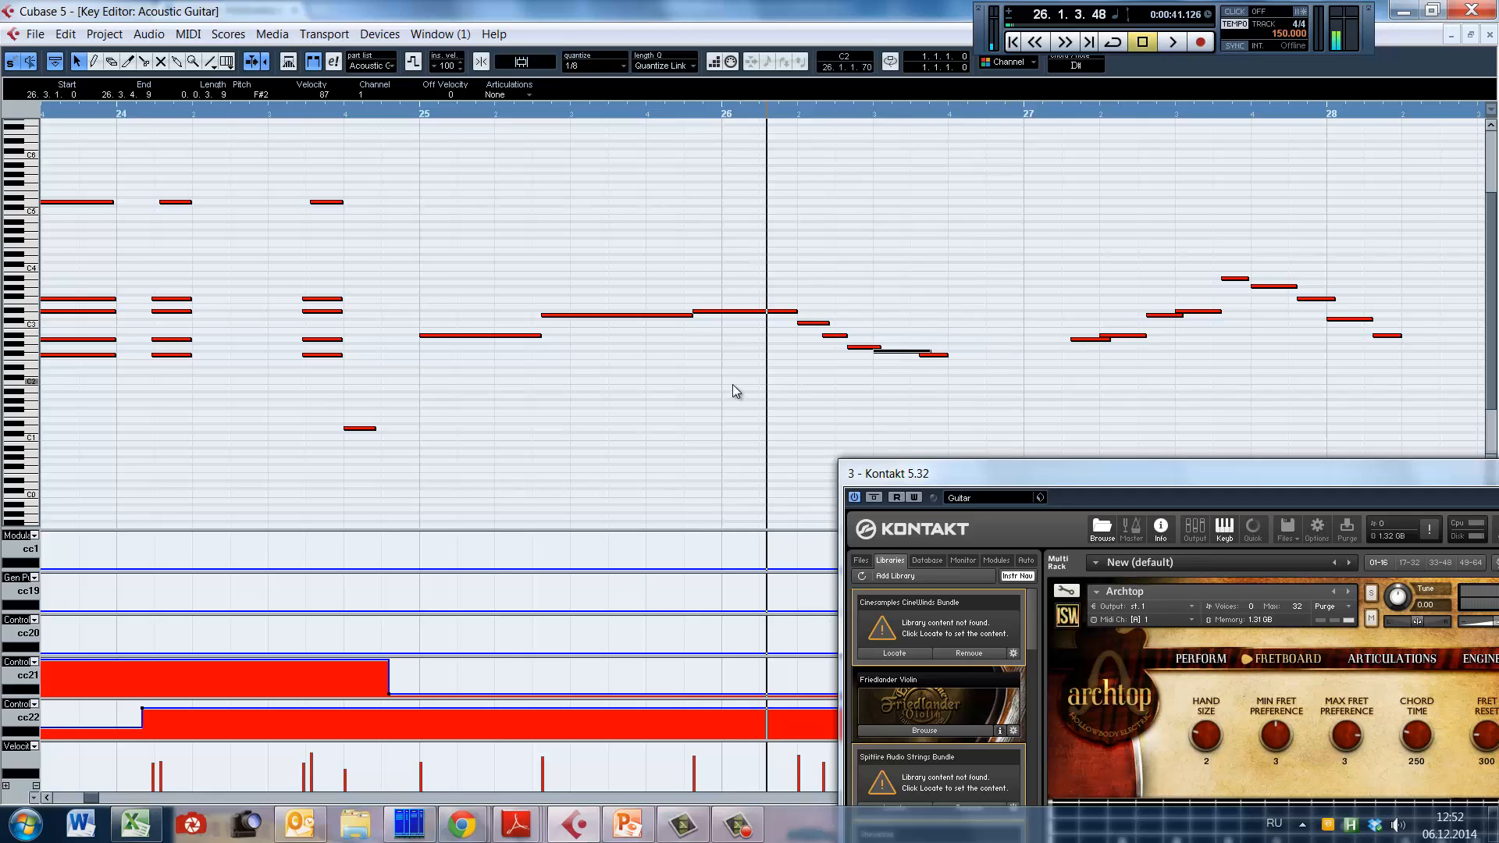
left_click(758, 402)
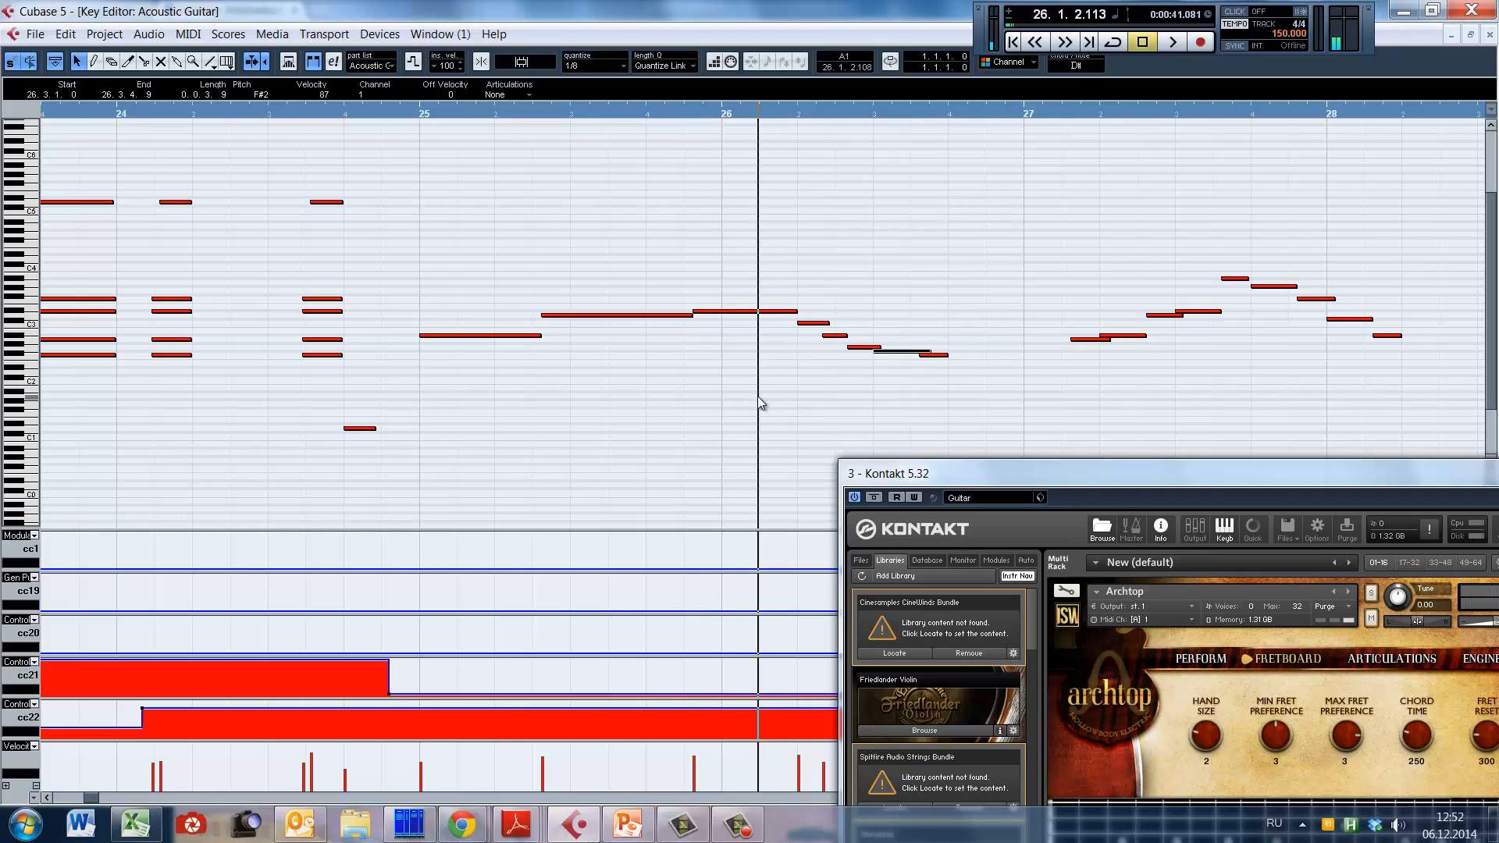
key("space")
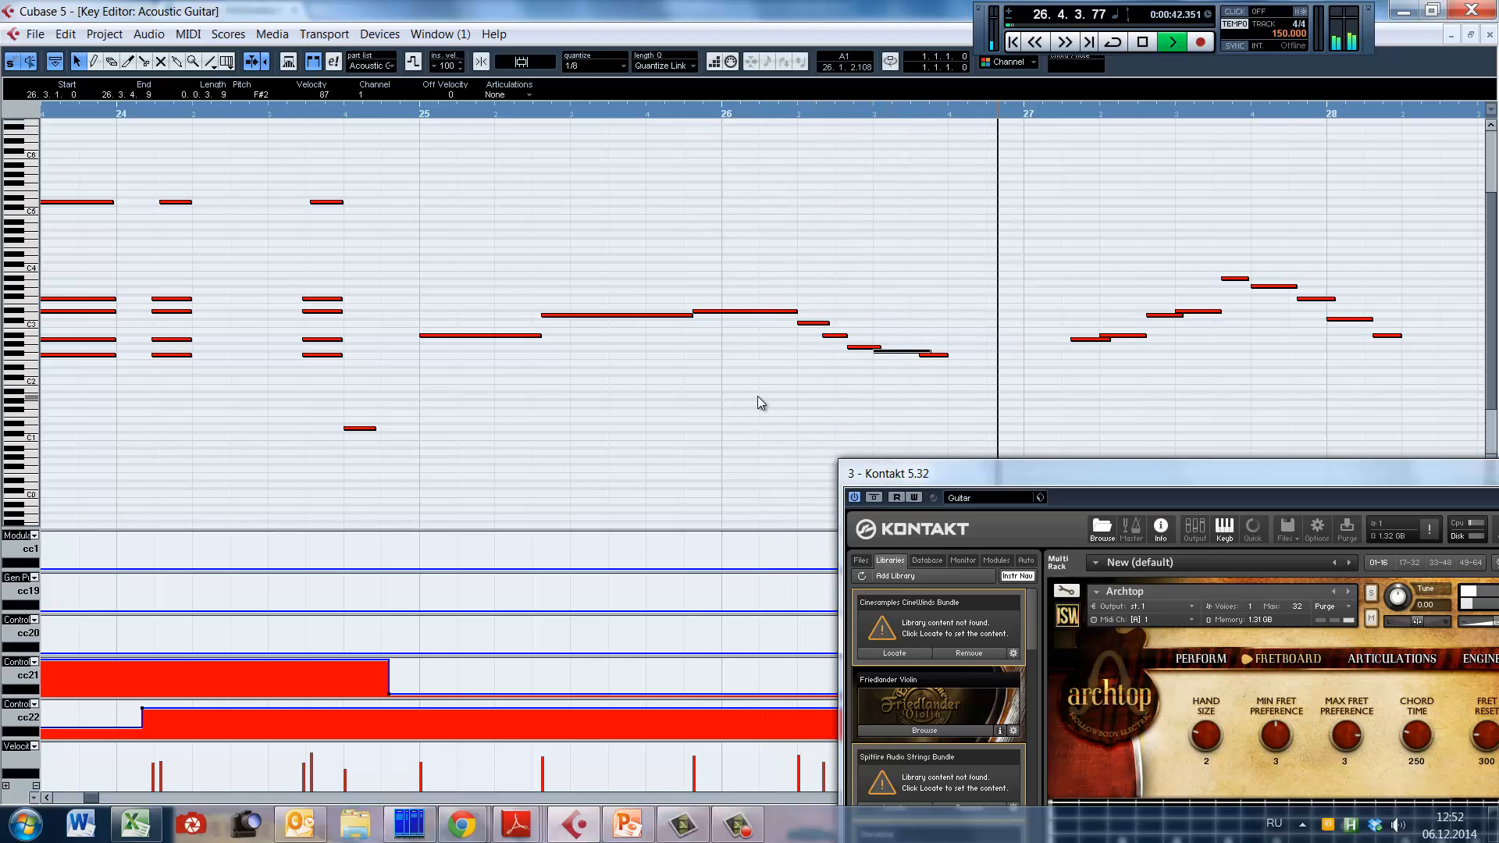
left_click(711, 392)
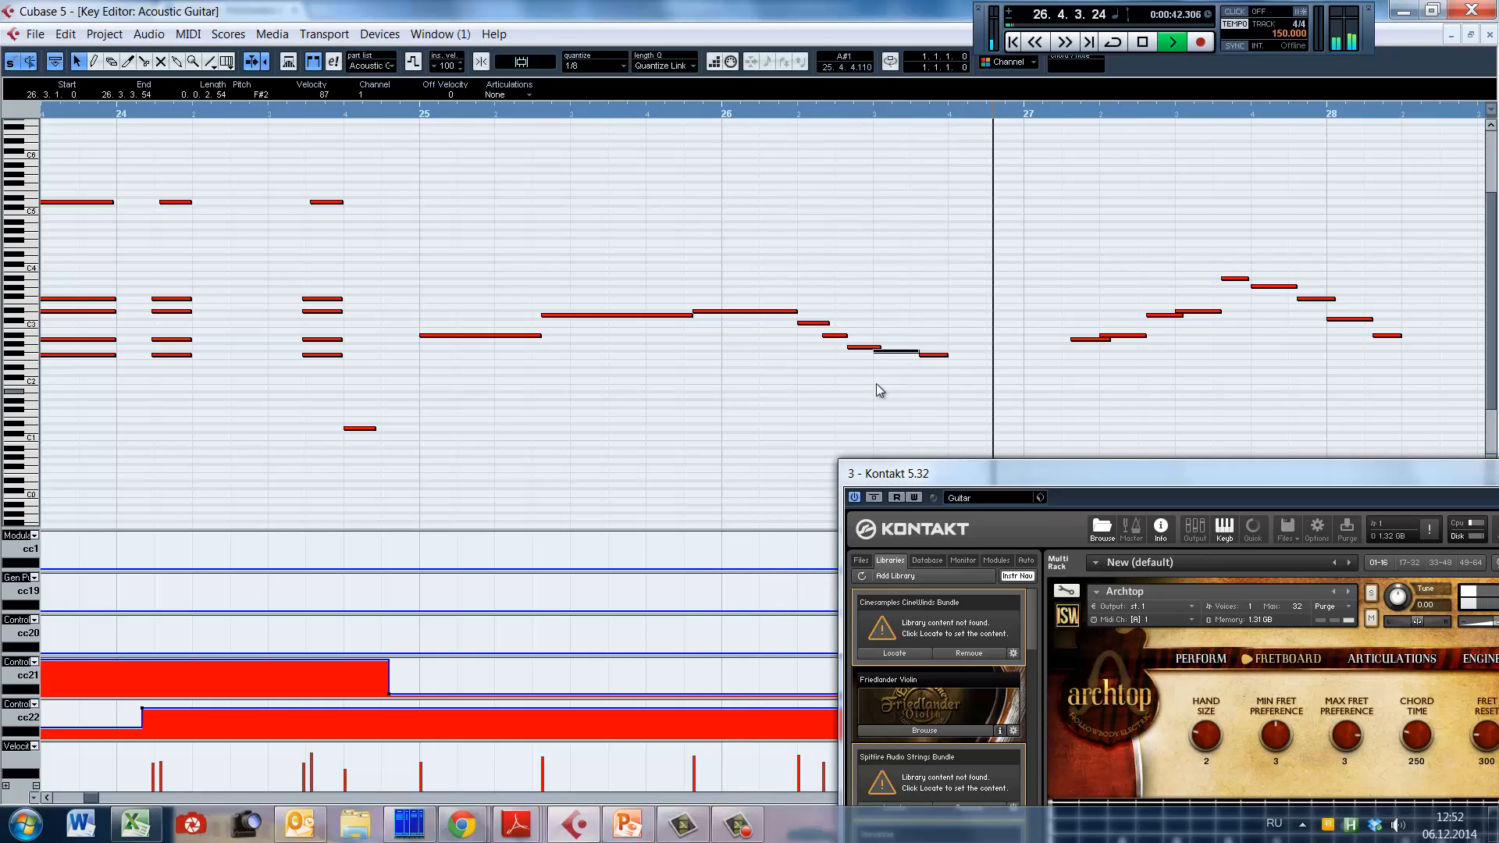
key("space")
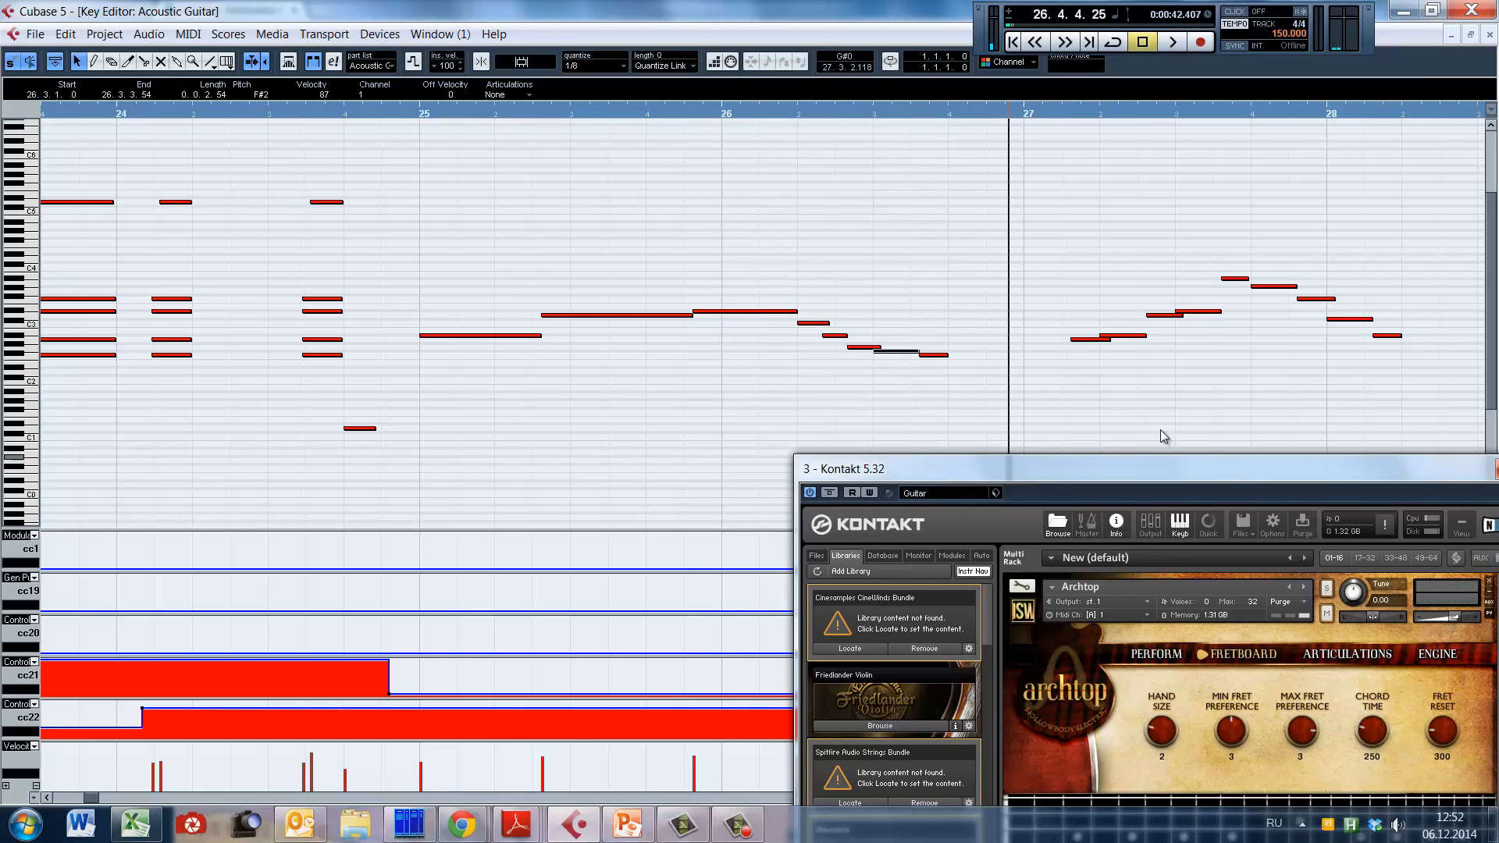
Step: Play the rising and falling run in bar 27 from just before its first note and stop early in bar 28
left_click(1057, 372)
key("space")
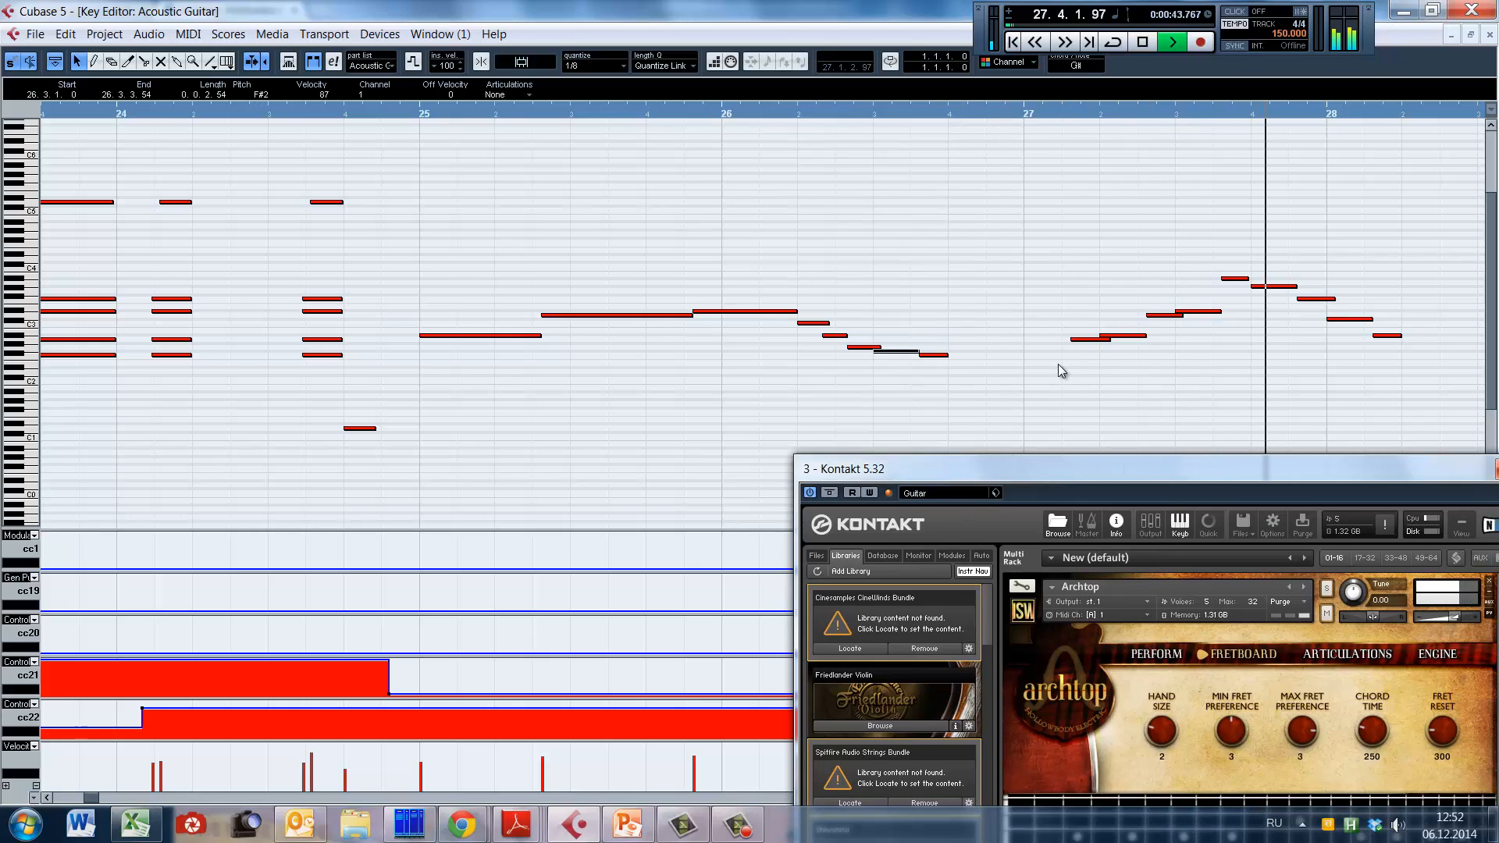
key("space")
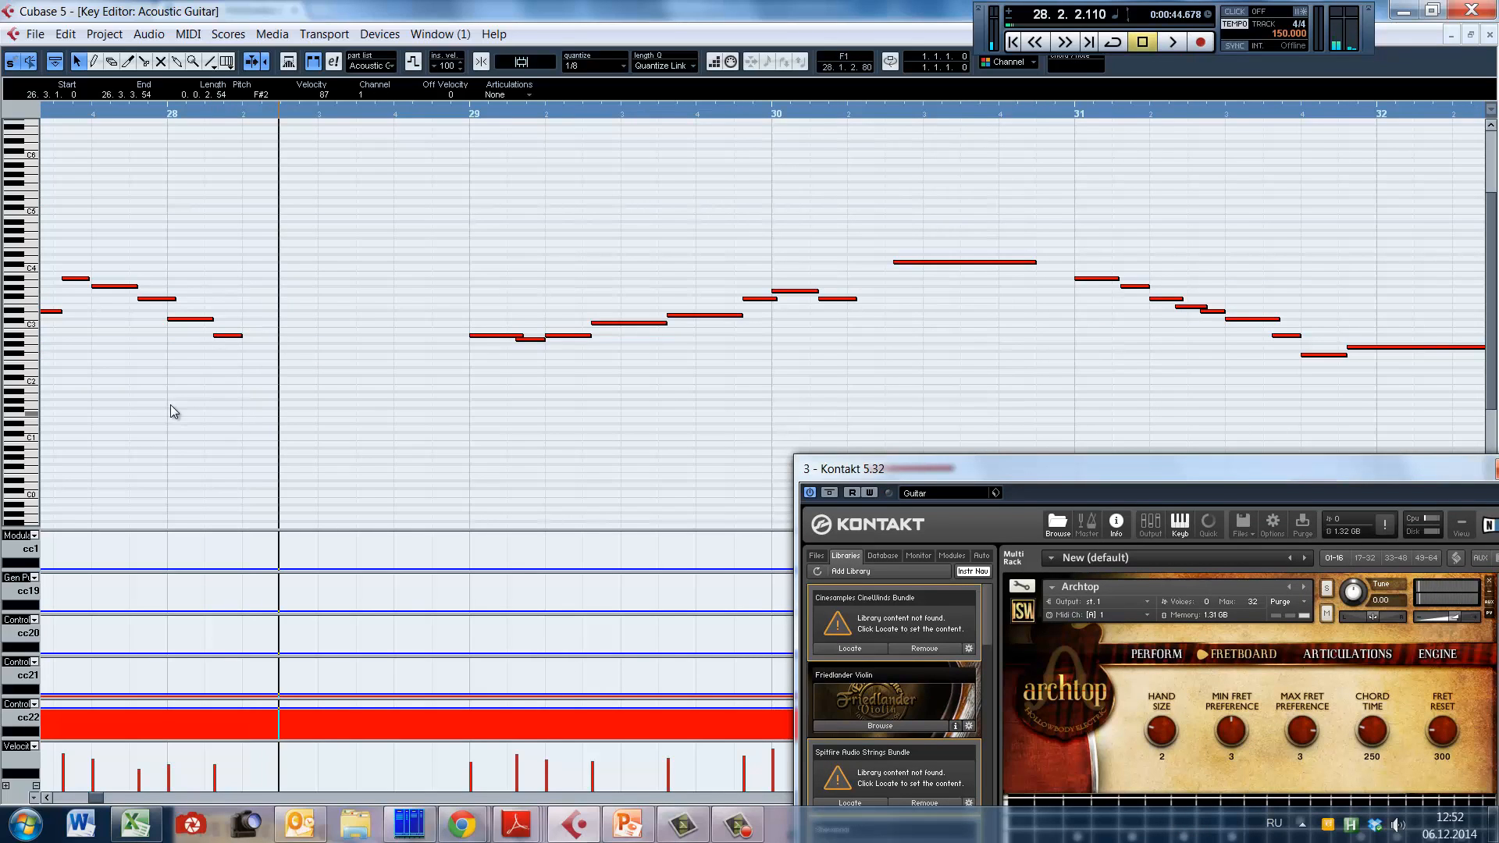
Step: Try extending the A#3 note in bar 27 to length 0.0.2.35 over the next note and play the run from 27.1.1.96
key("g")
left_click(434, 377)
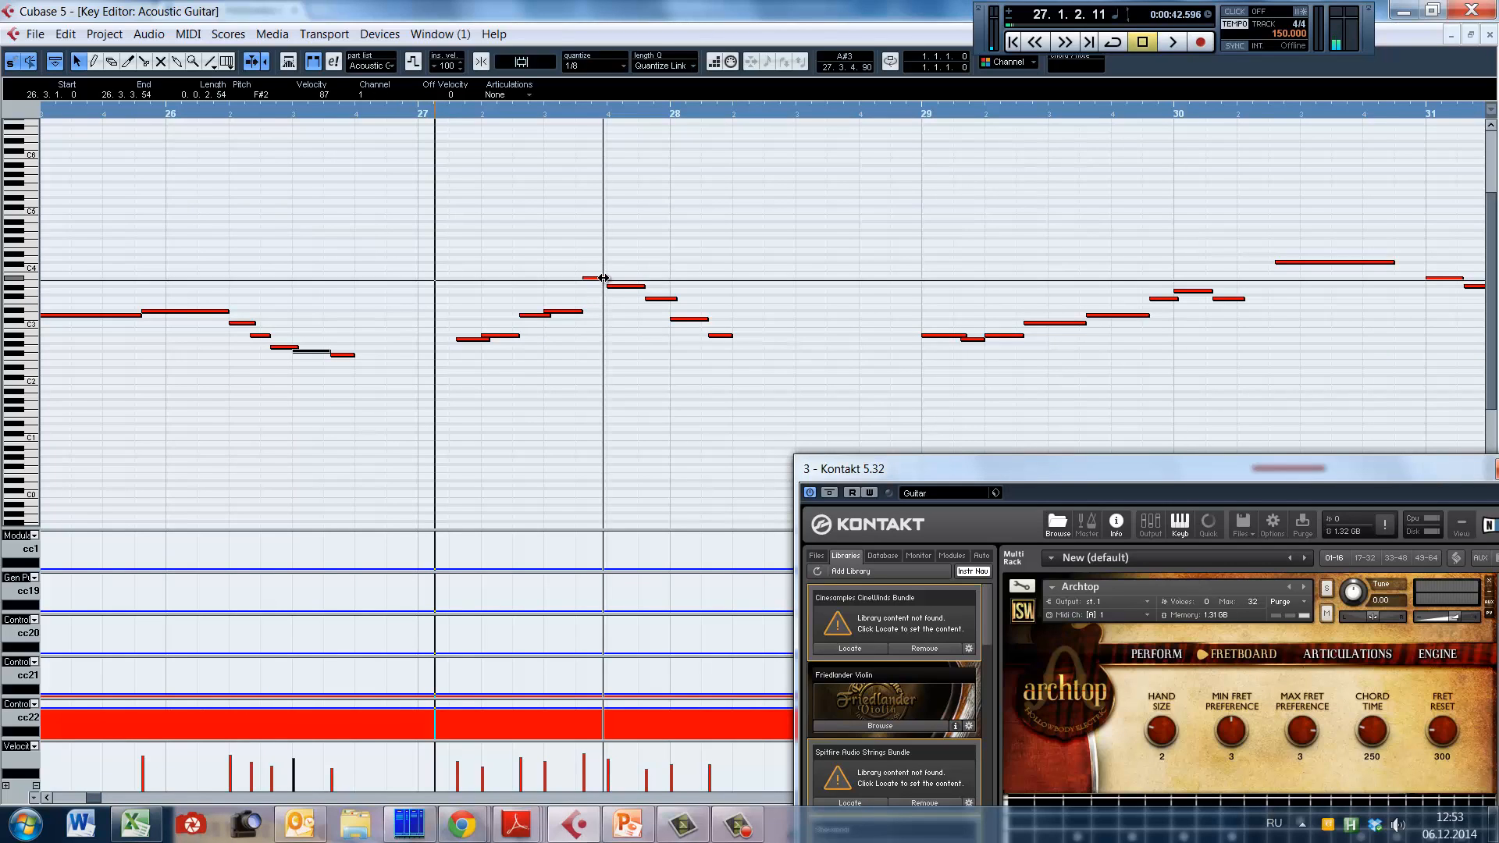
left_click_drag(604, 278, 618, 279)
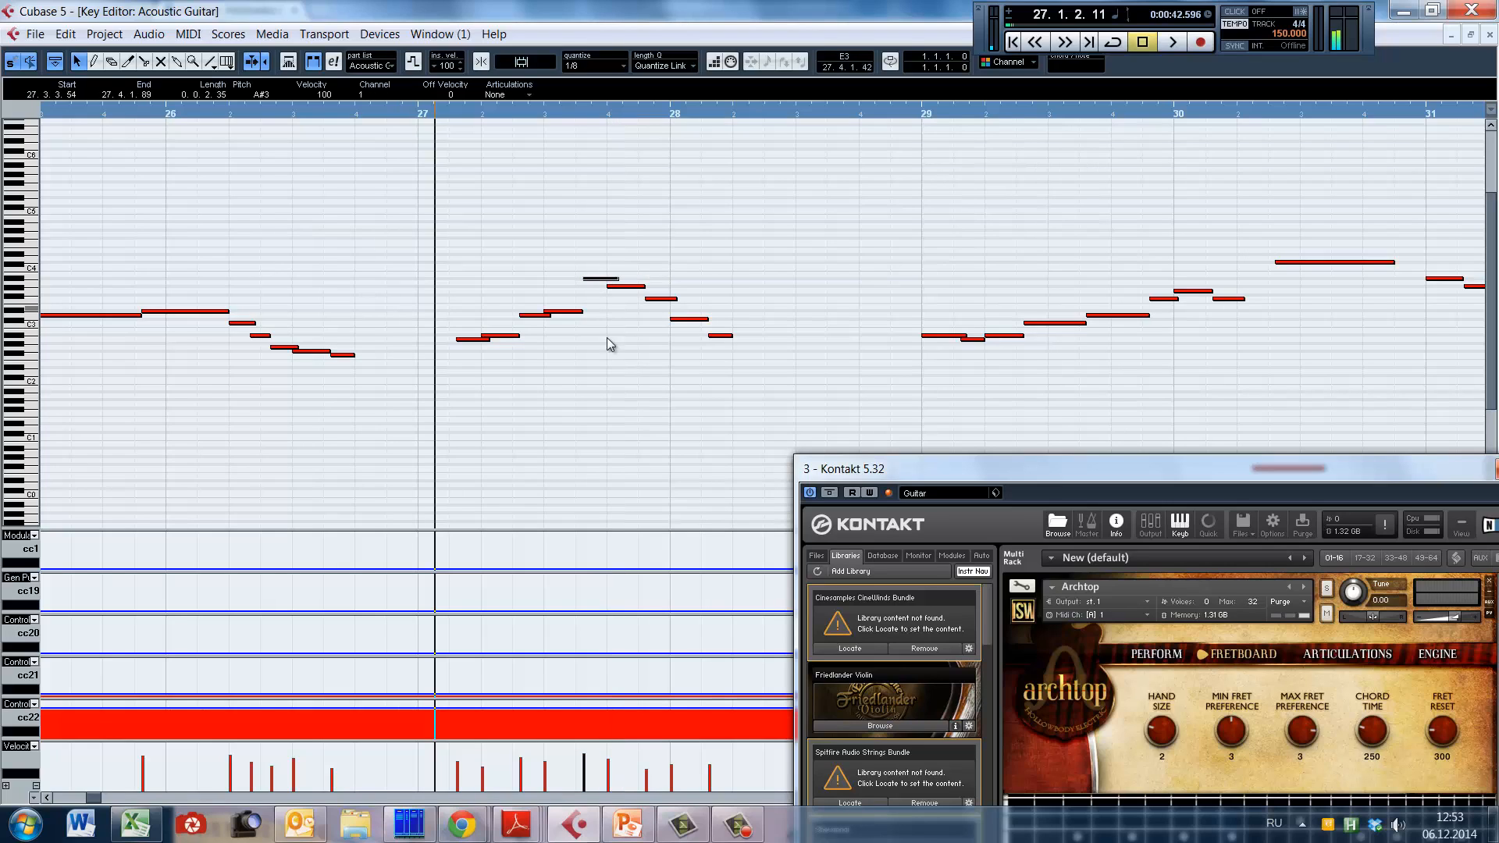
left_click(431, 388, "alt+shift")
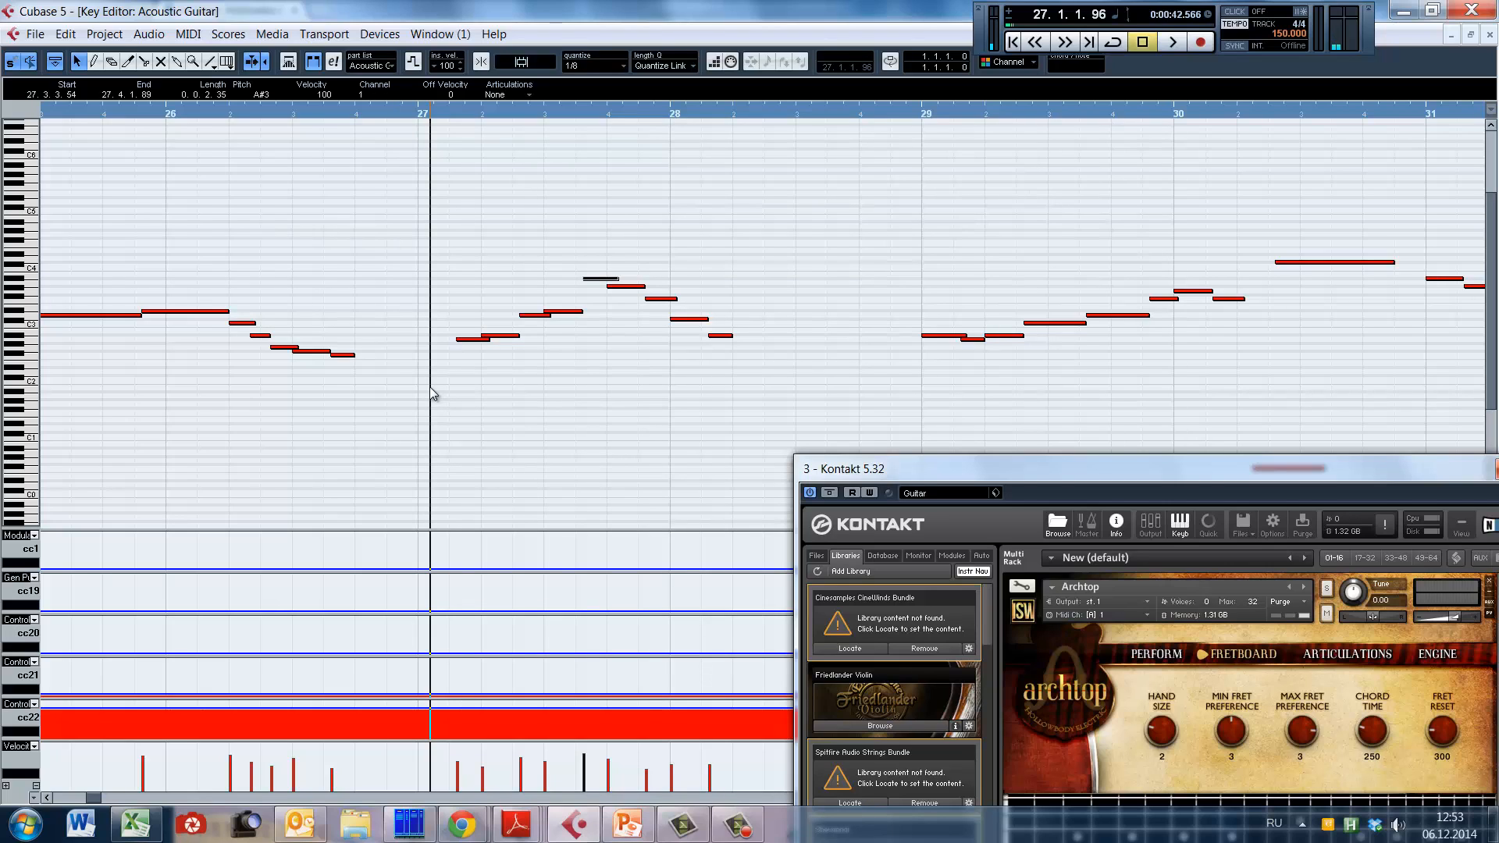
key("space")
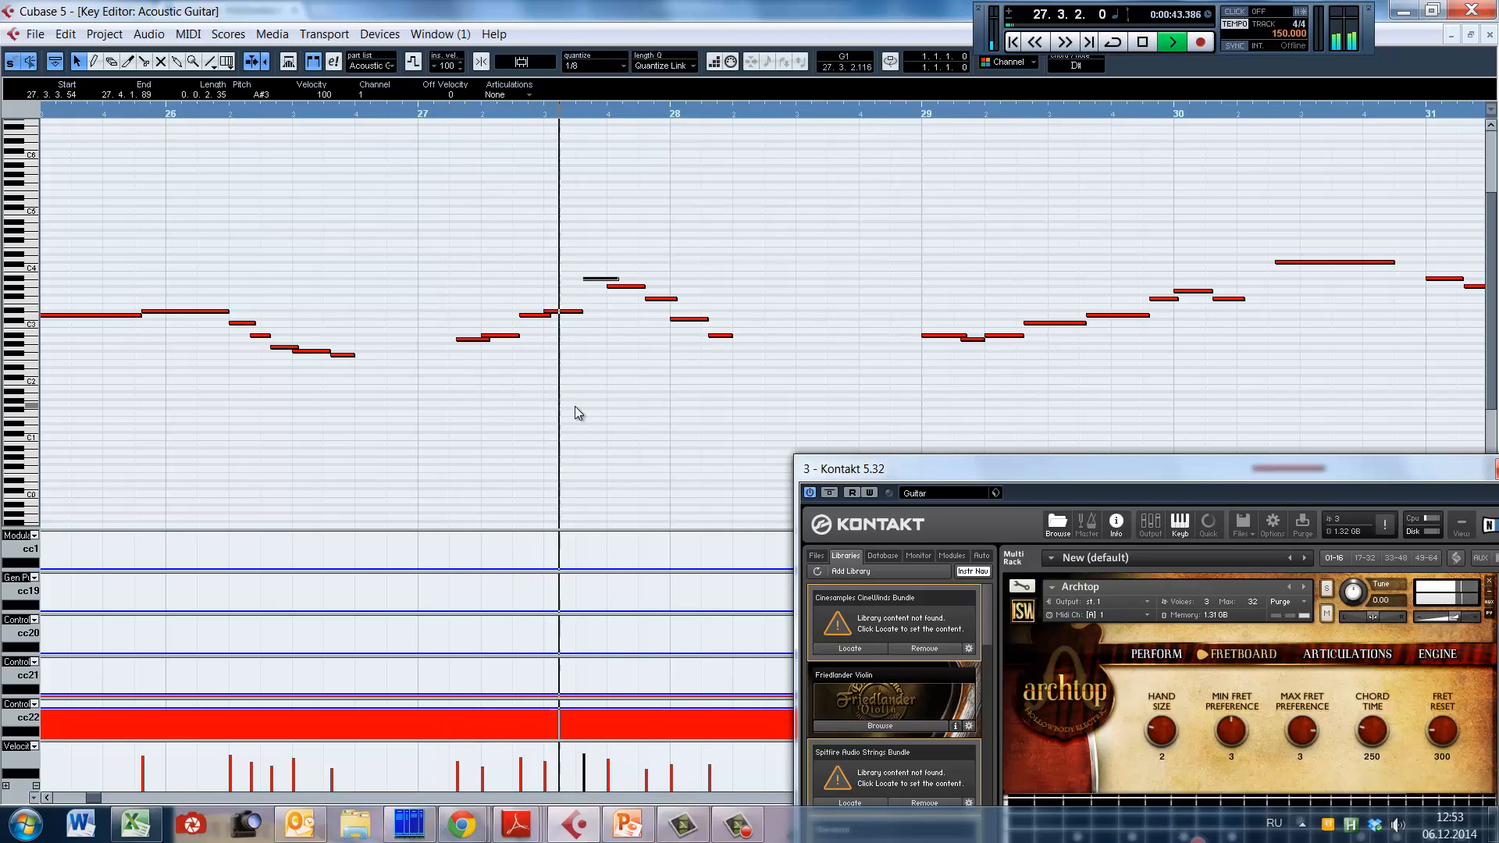
key("space")
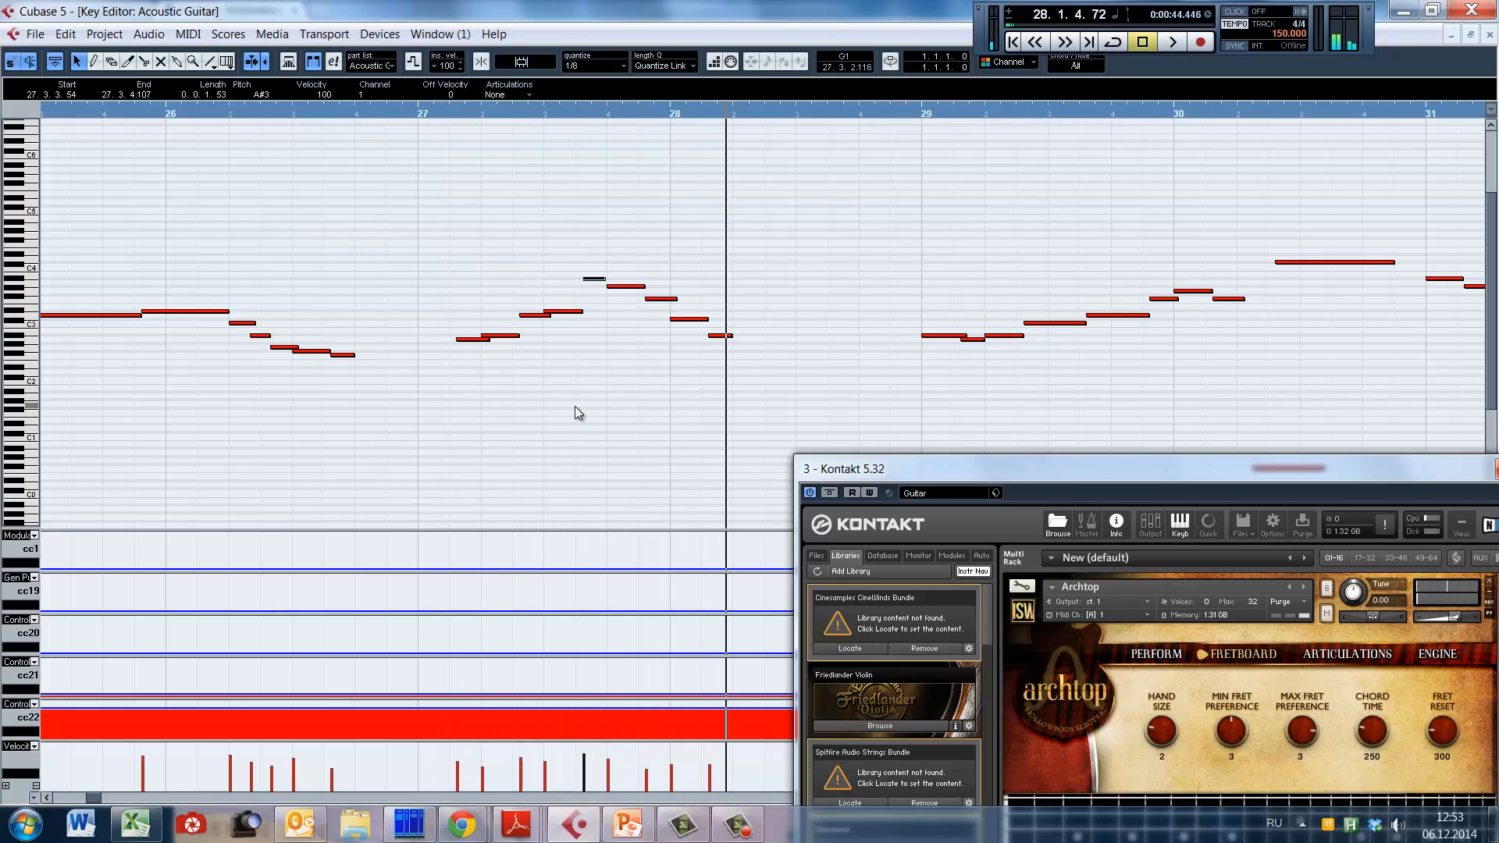
Step: Frame the bar 27 run closely, replay it from 27.1.1.111, and stop playback in bar 28
left_click(607, 327)
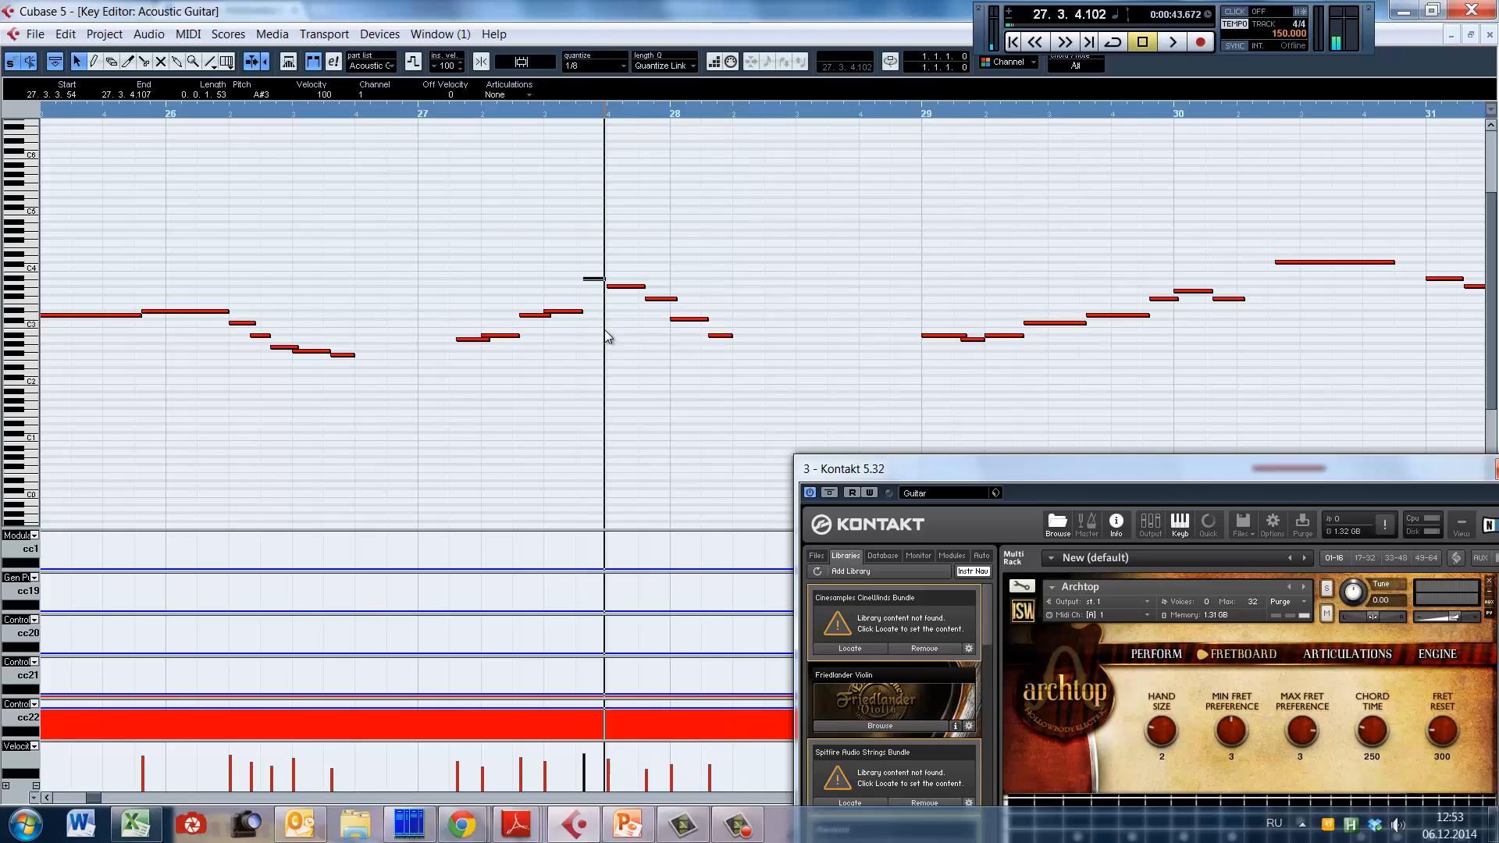
key("h")
key("h")
left_click(410, 400)
left_click(335, 417)
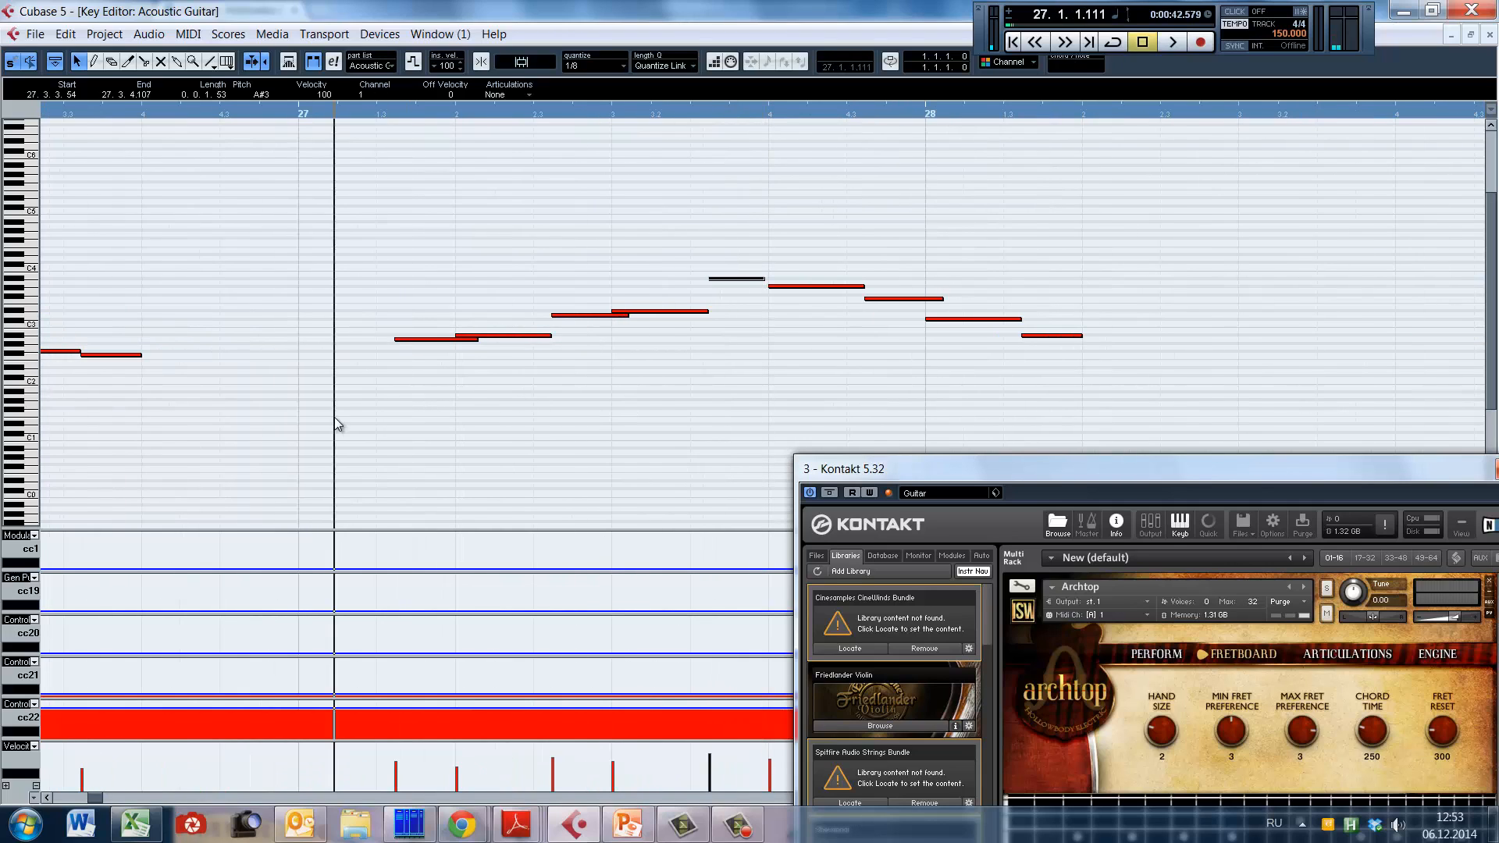
key("space")
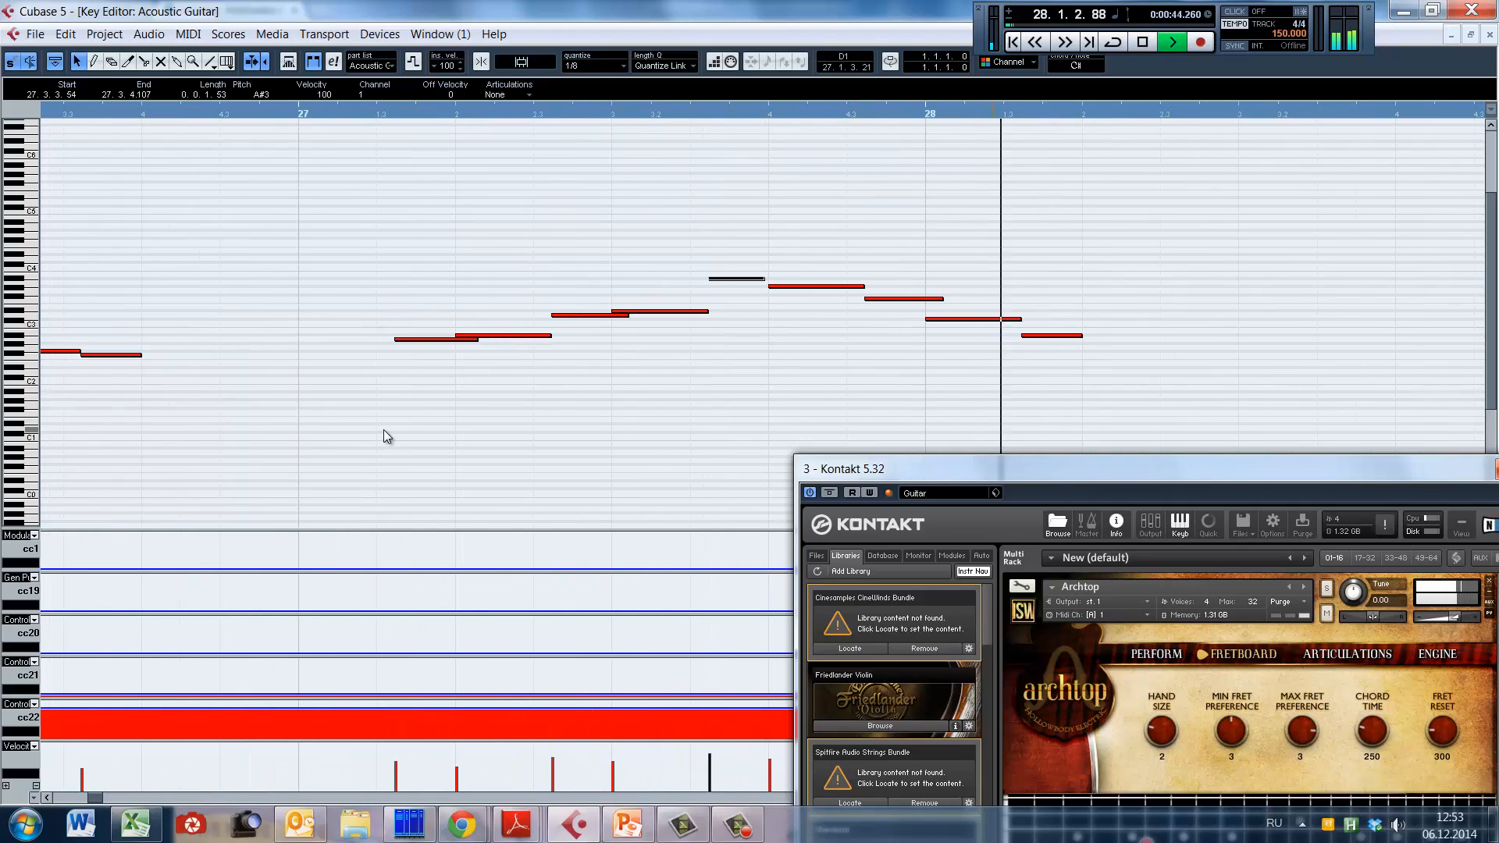
key("space")
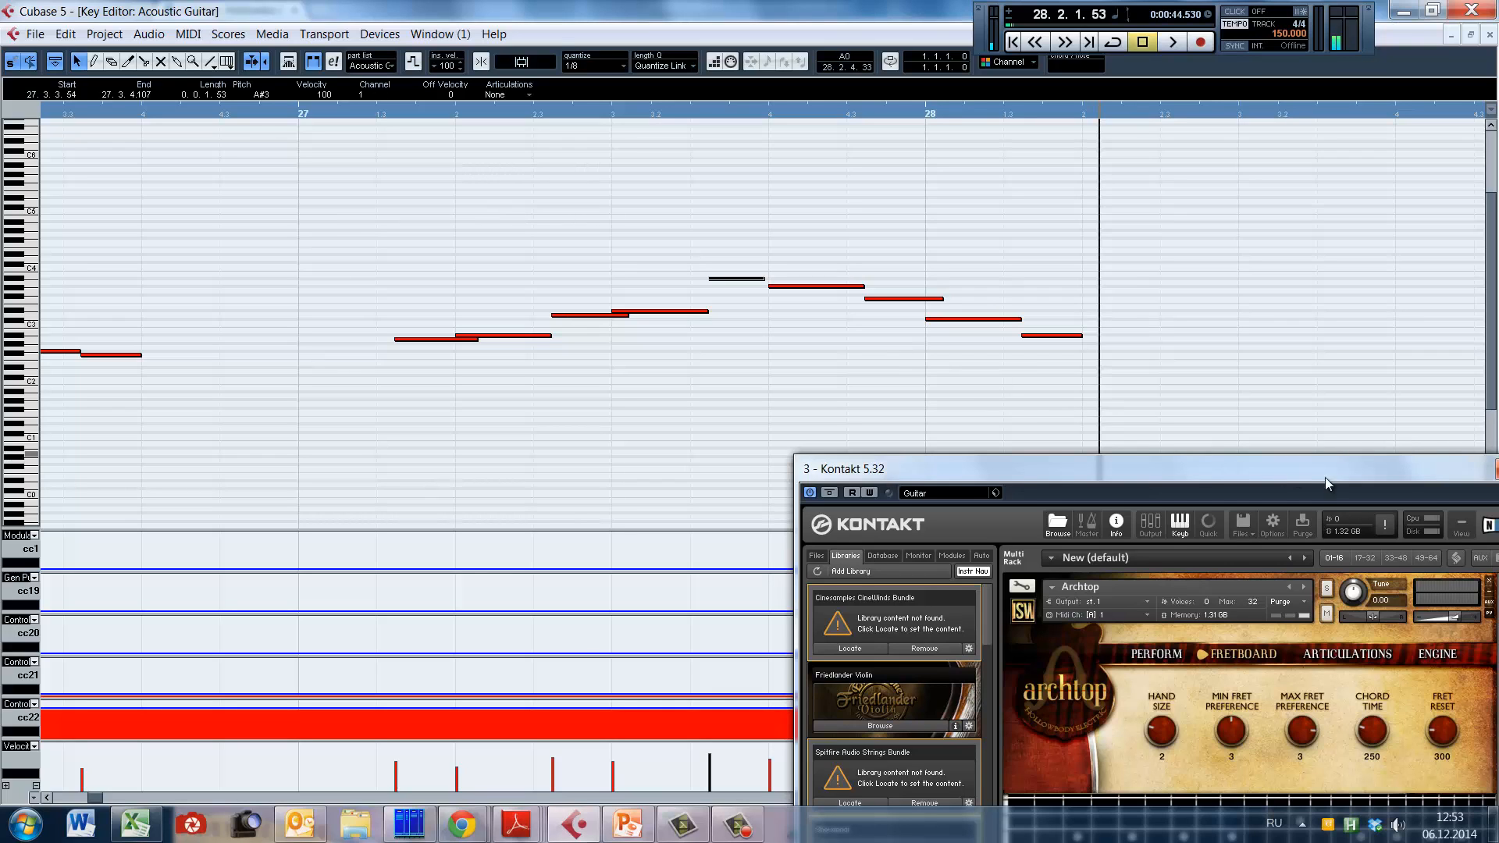
Step: Move the Kontakt window aside, play the guitar part through bar 30, and stop before bar 31
left_click_drag(1325, 477, 1068, 434)
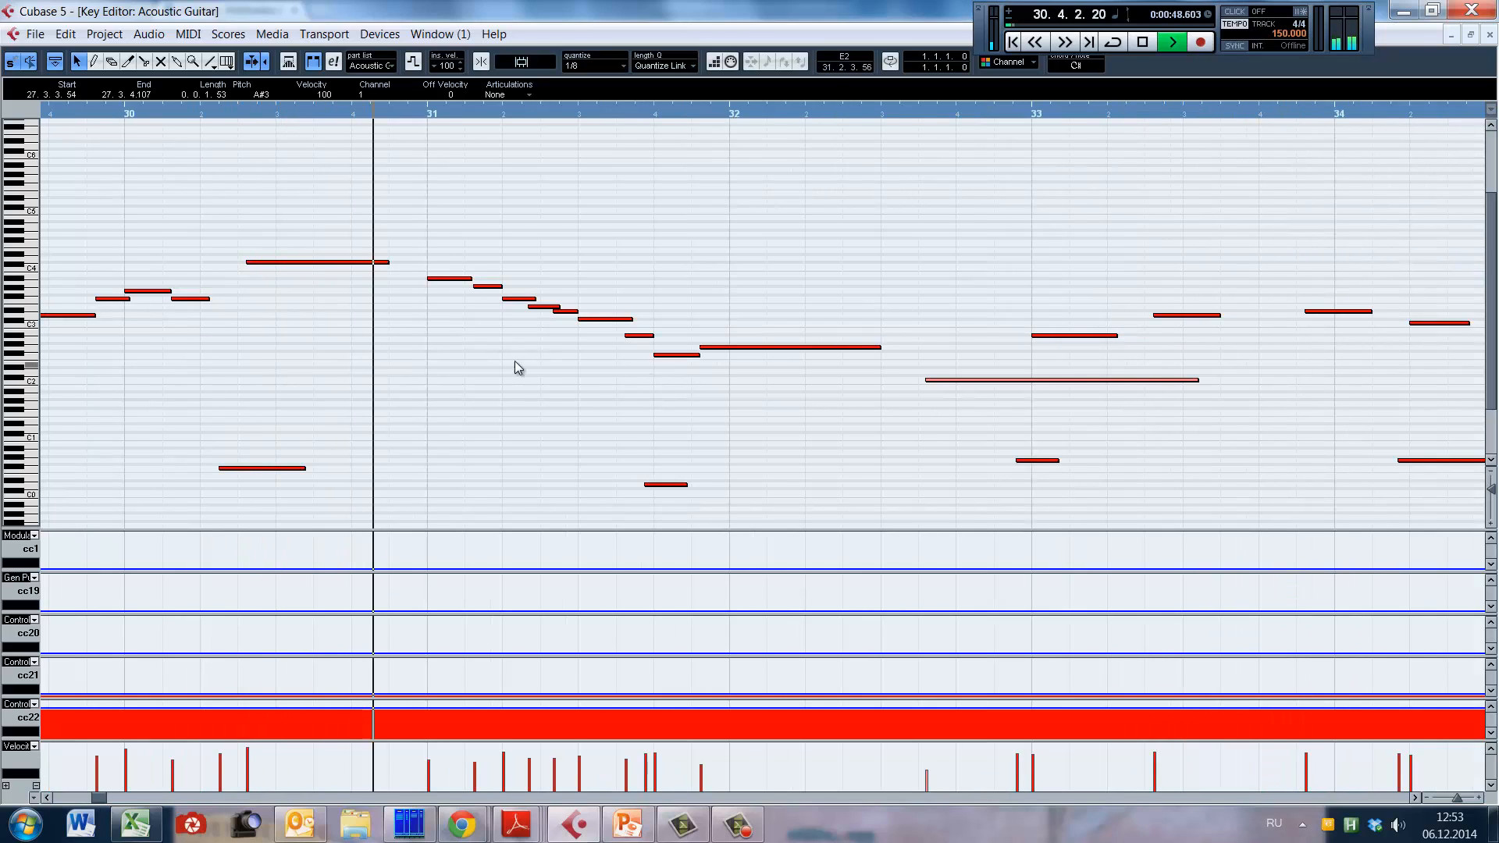
key("space")
key("g")
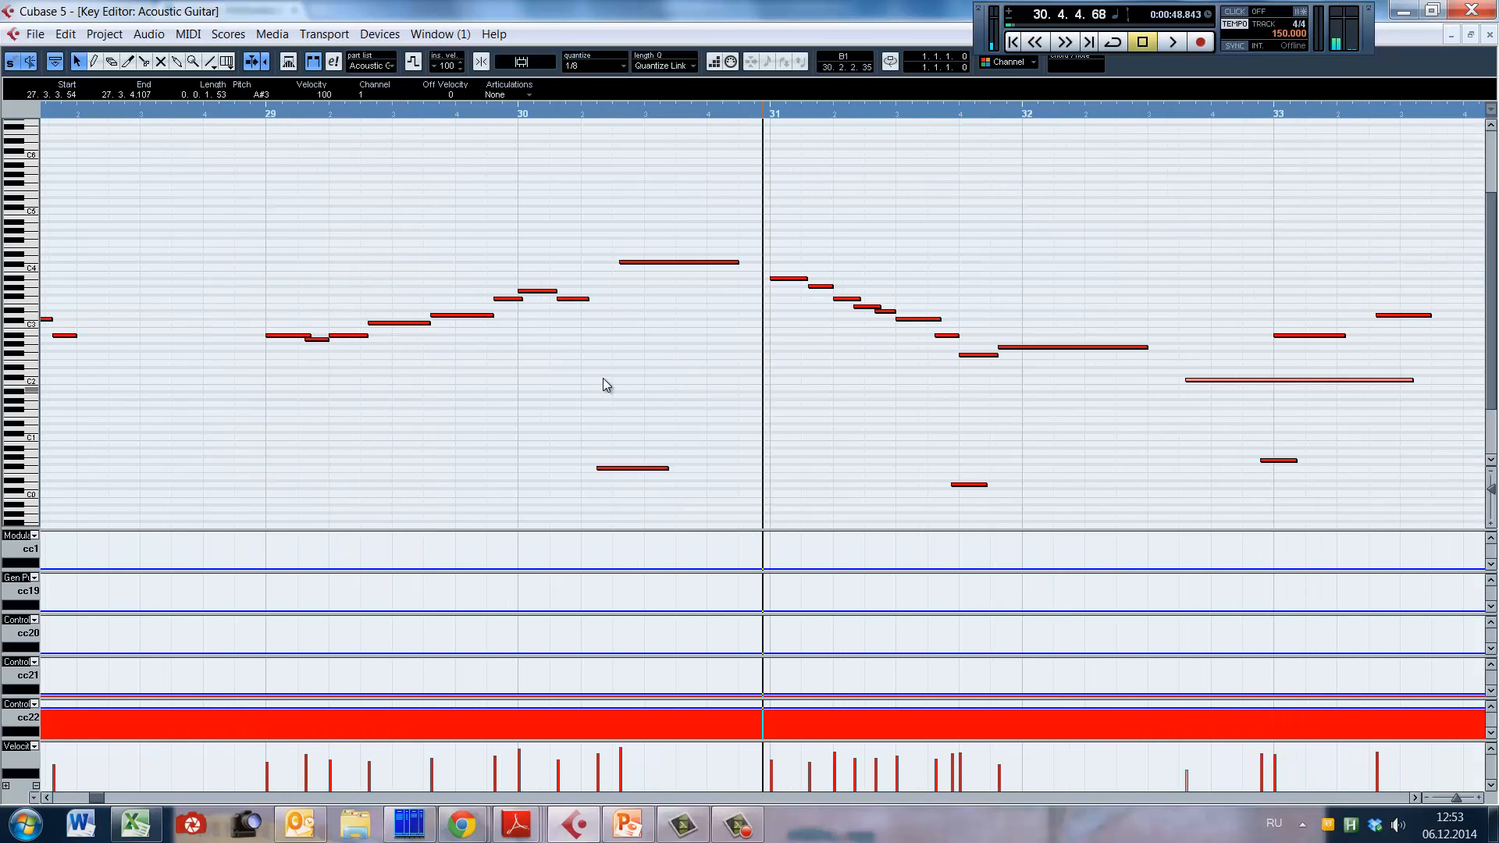
Step: Play the descending run from late bar 30, replay it from bar 31, and stop in bar 33
left_click_drag(577, 454, 712, 503)
left_click(719, 397)
key("space")
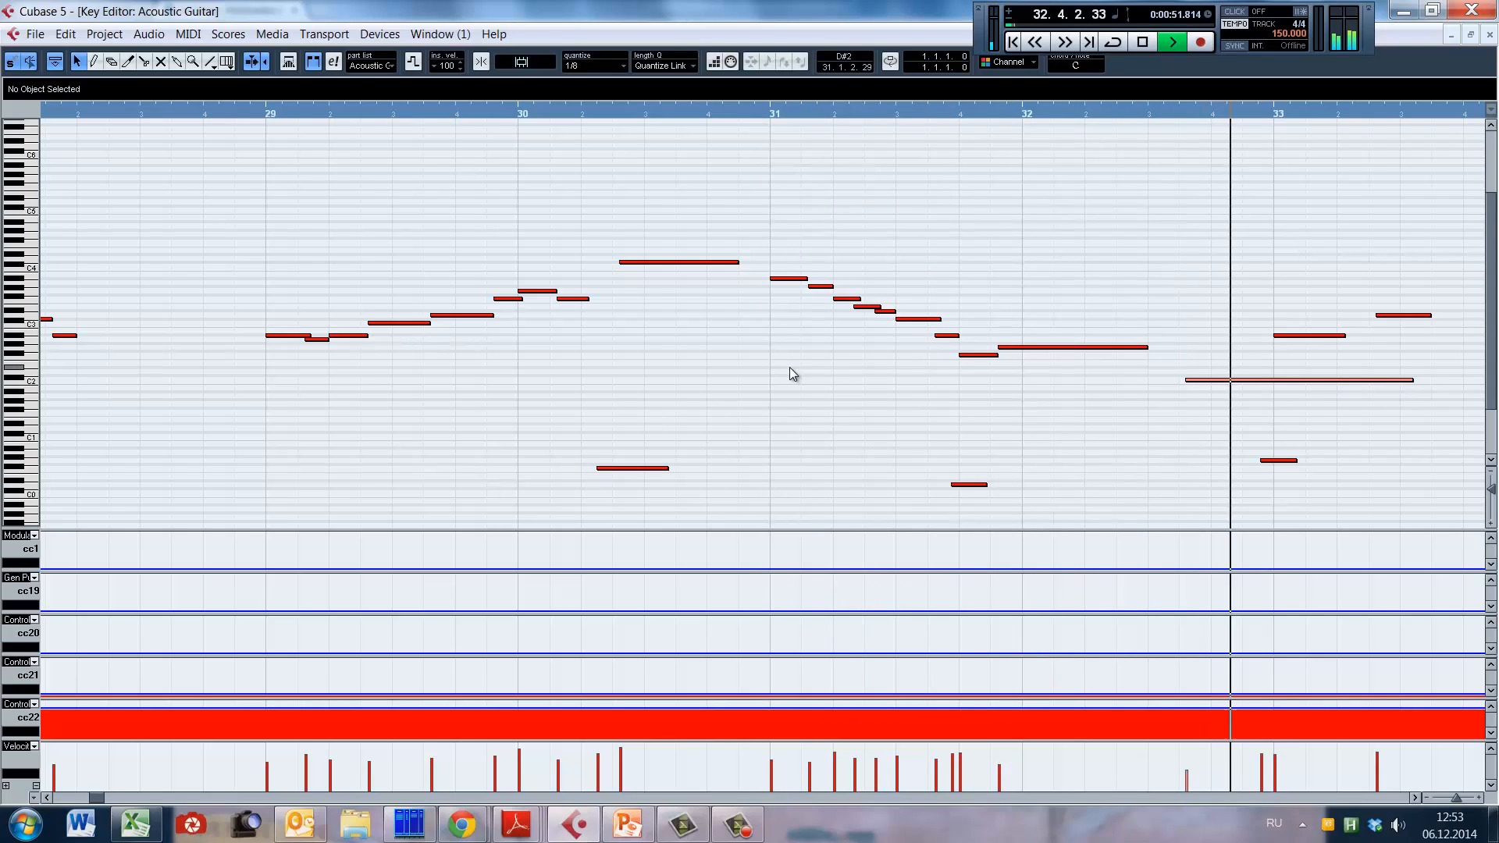
key("space")
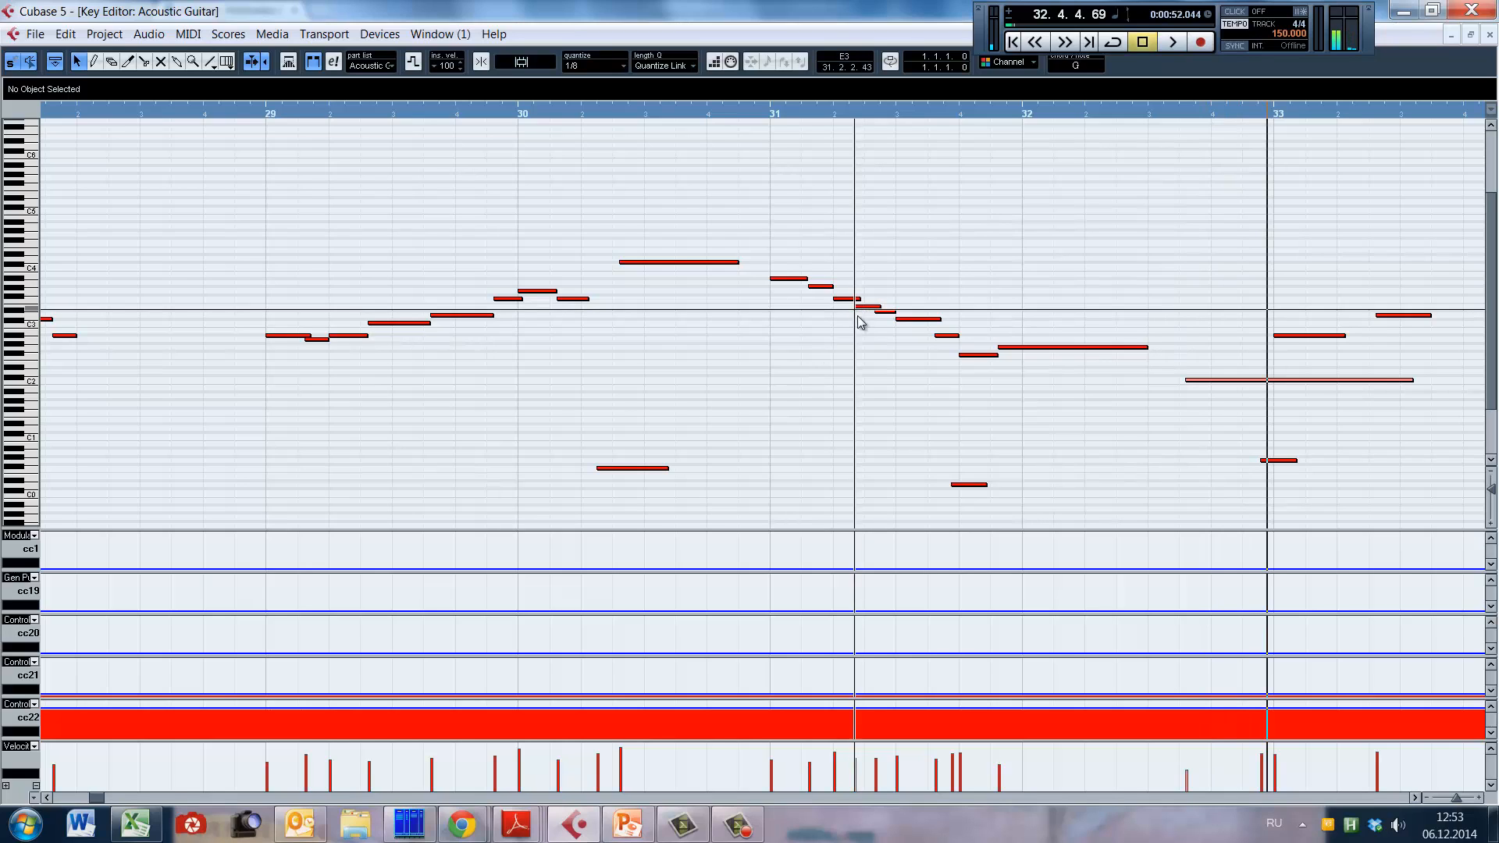
left_click(830, 364)
key("space")
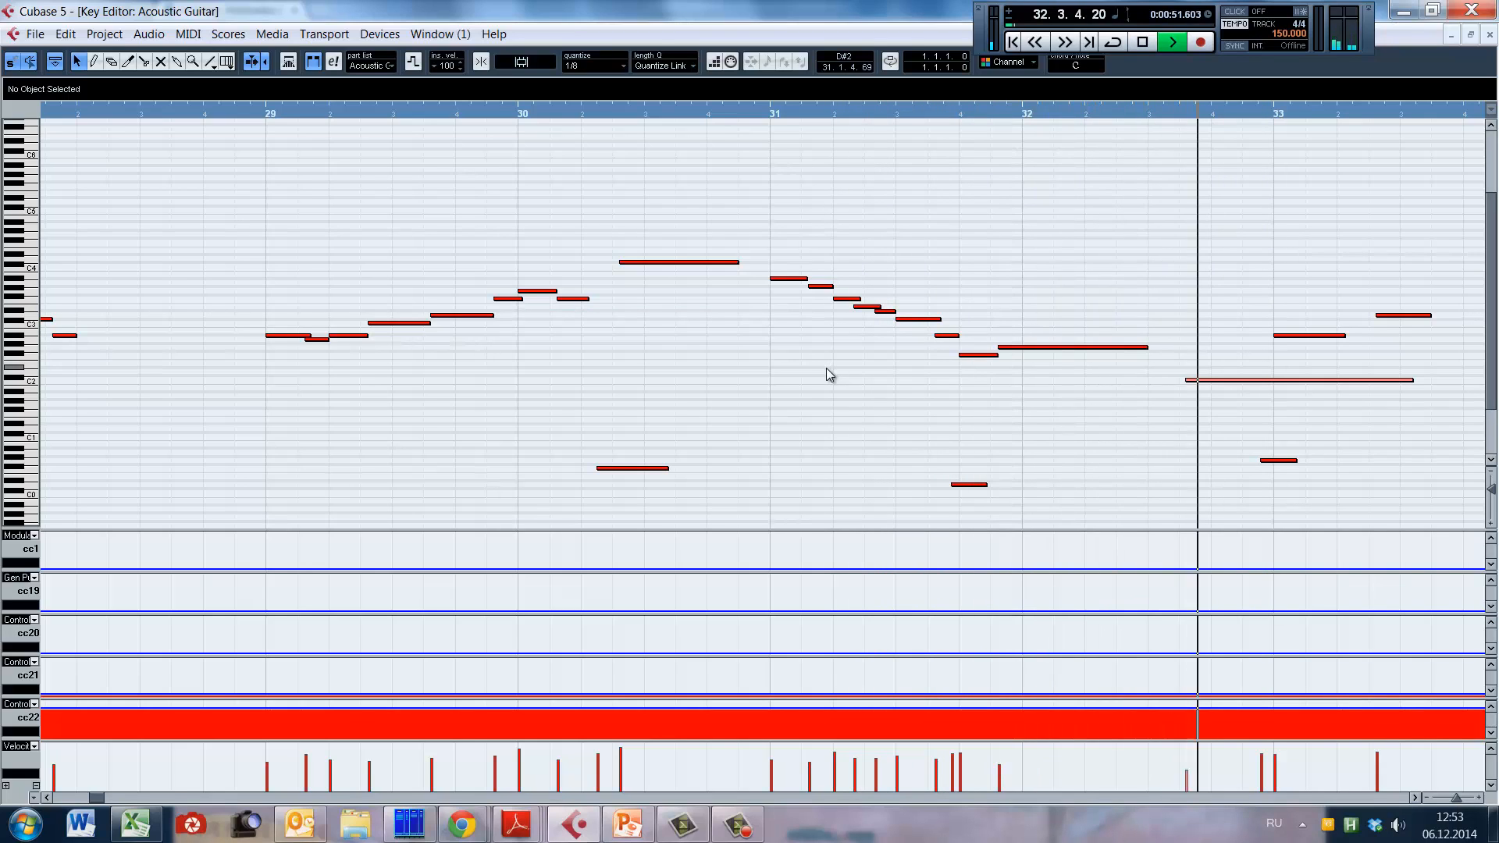
key("space")
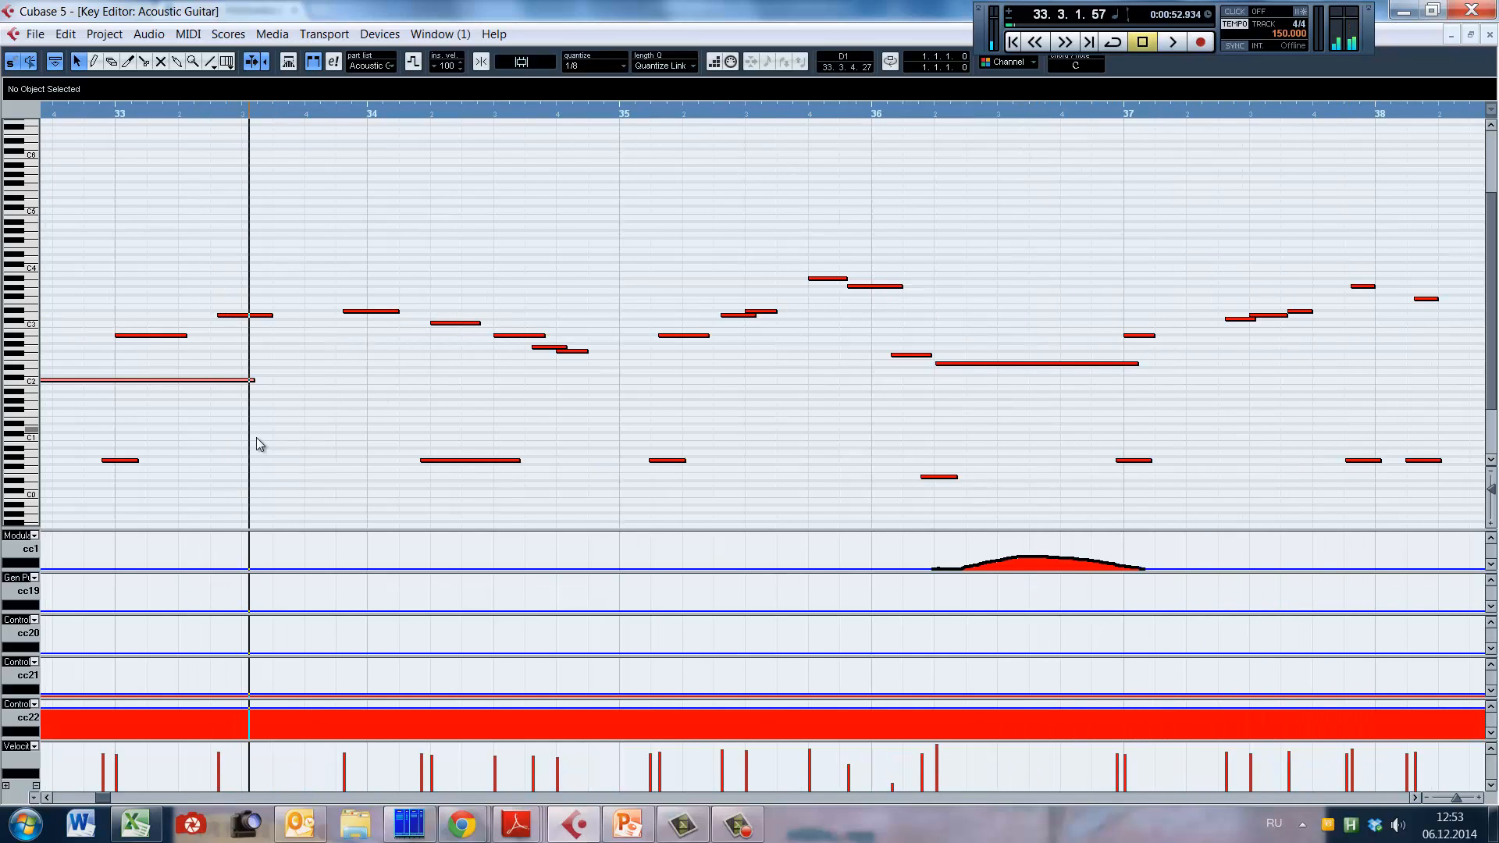
Step: Place the playback position at 32.3.2.68, just before the long C2 note, and frame that note closely
key("g")
key("g")
left_click(627, 416)
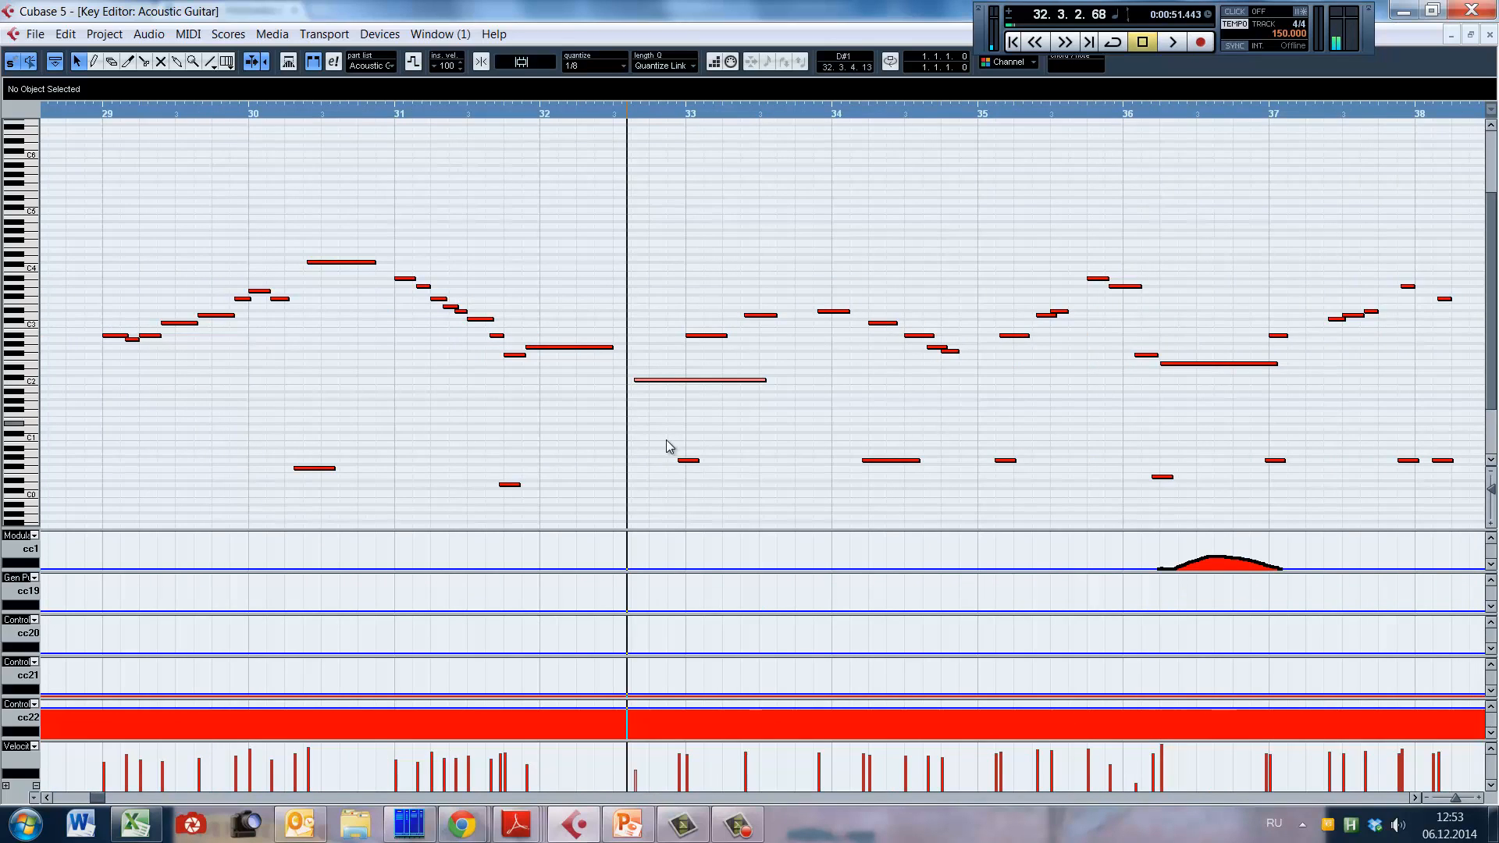
key("h")
key("h")
key("alt+h")
key("alt+h")
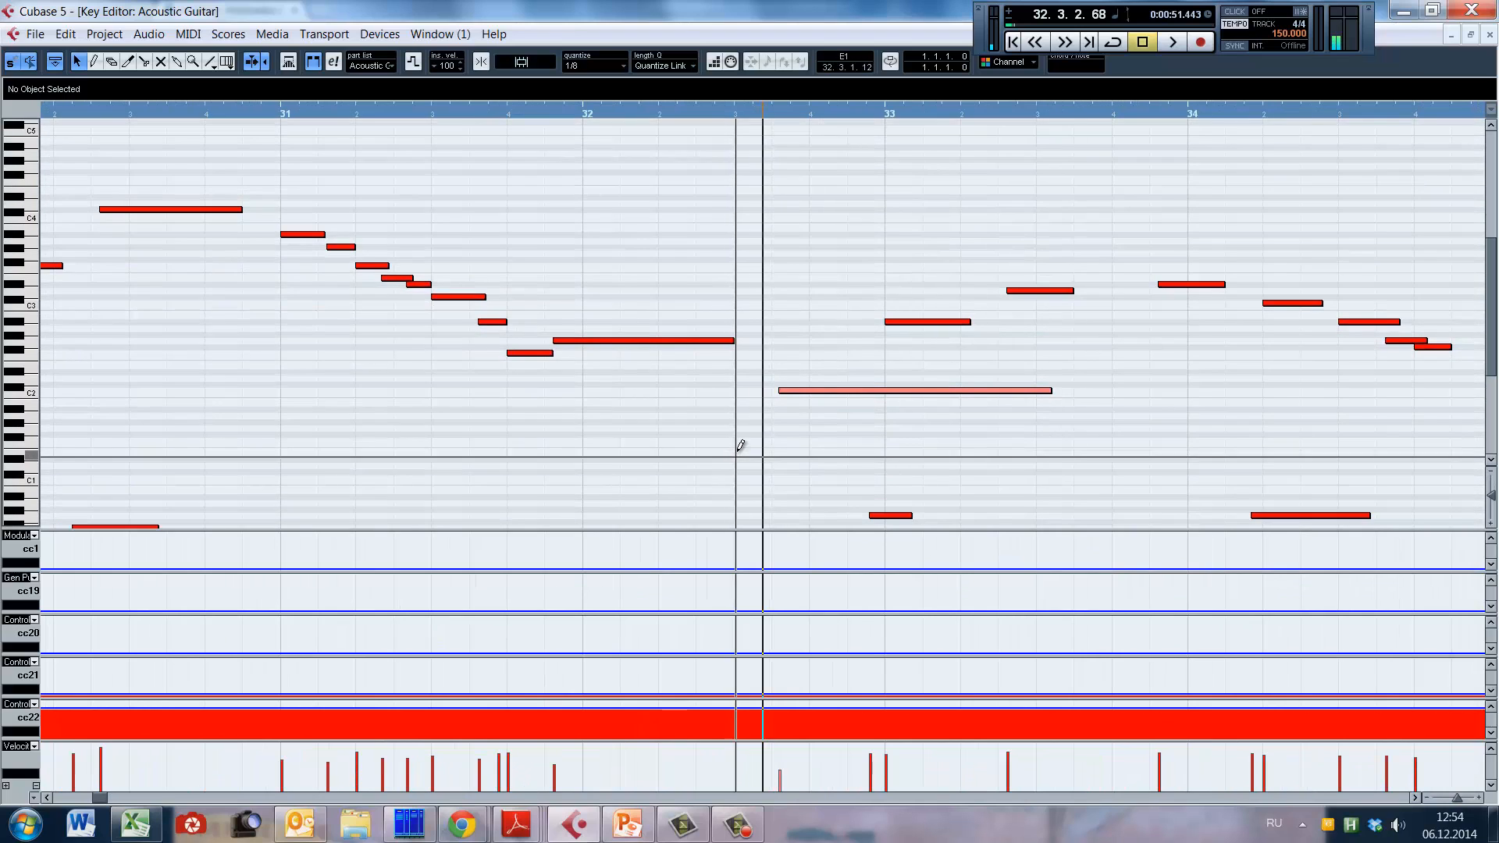
Step: Open the Kontakt instrument, select the Archtop Neck & Pick FX patch to view its settings, and close the window
key("e")
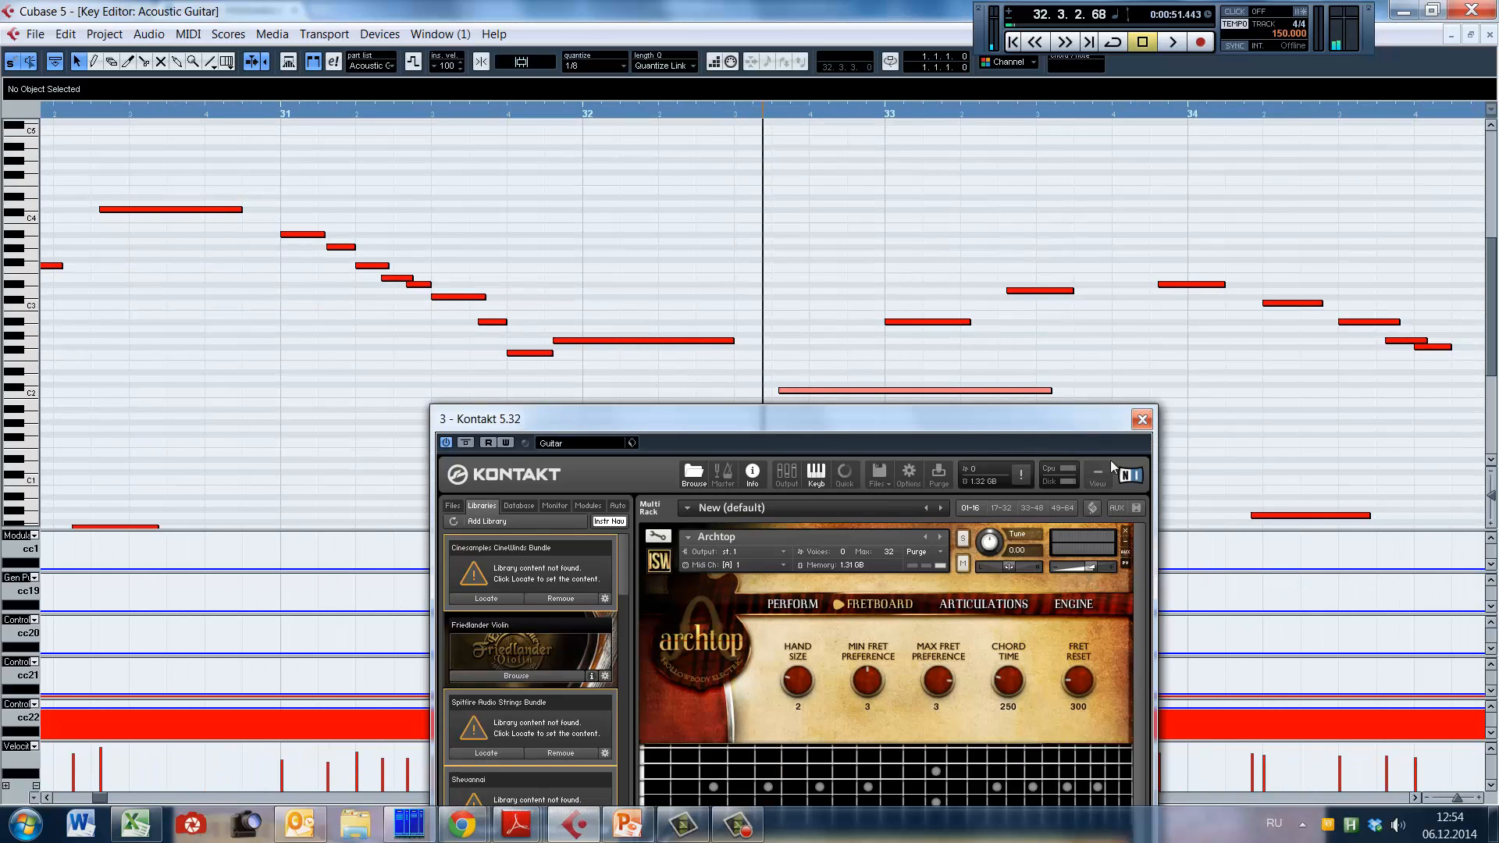
left_click_drag(1084, 404, 690, 109)
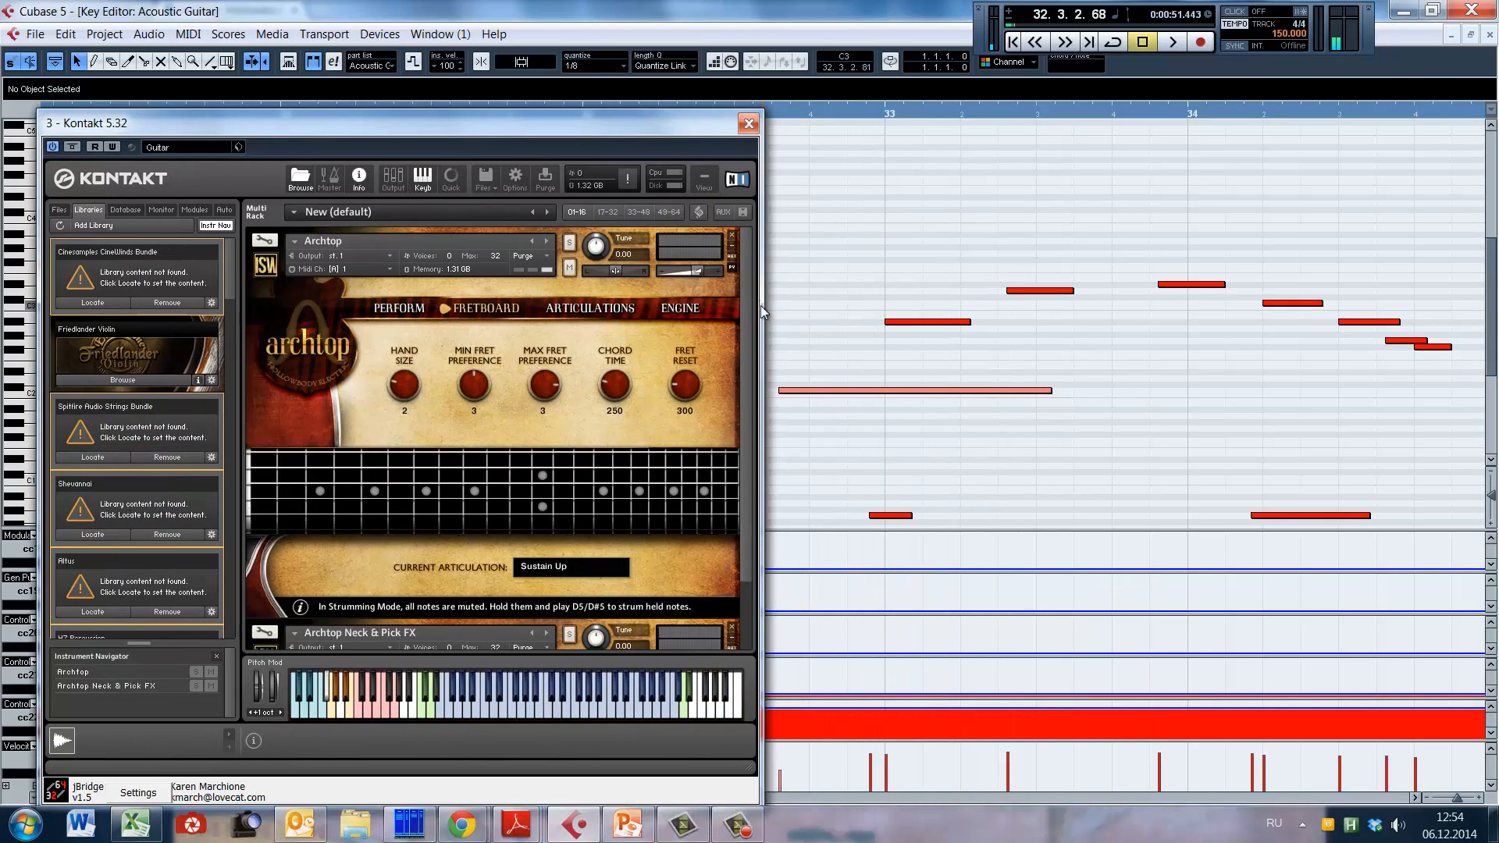
scroll(742, 328, "down", 2)
left_click(308, 561)
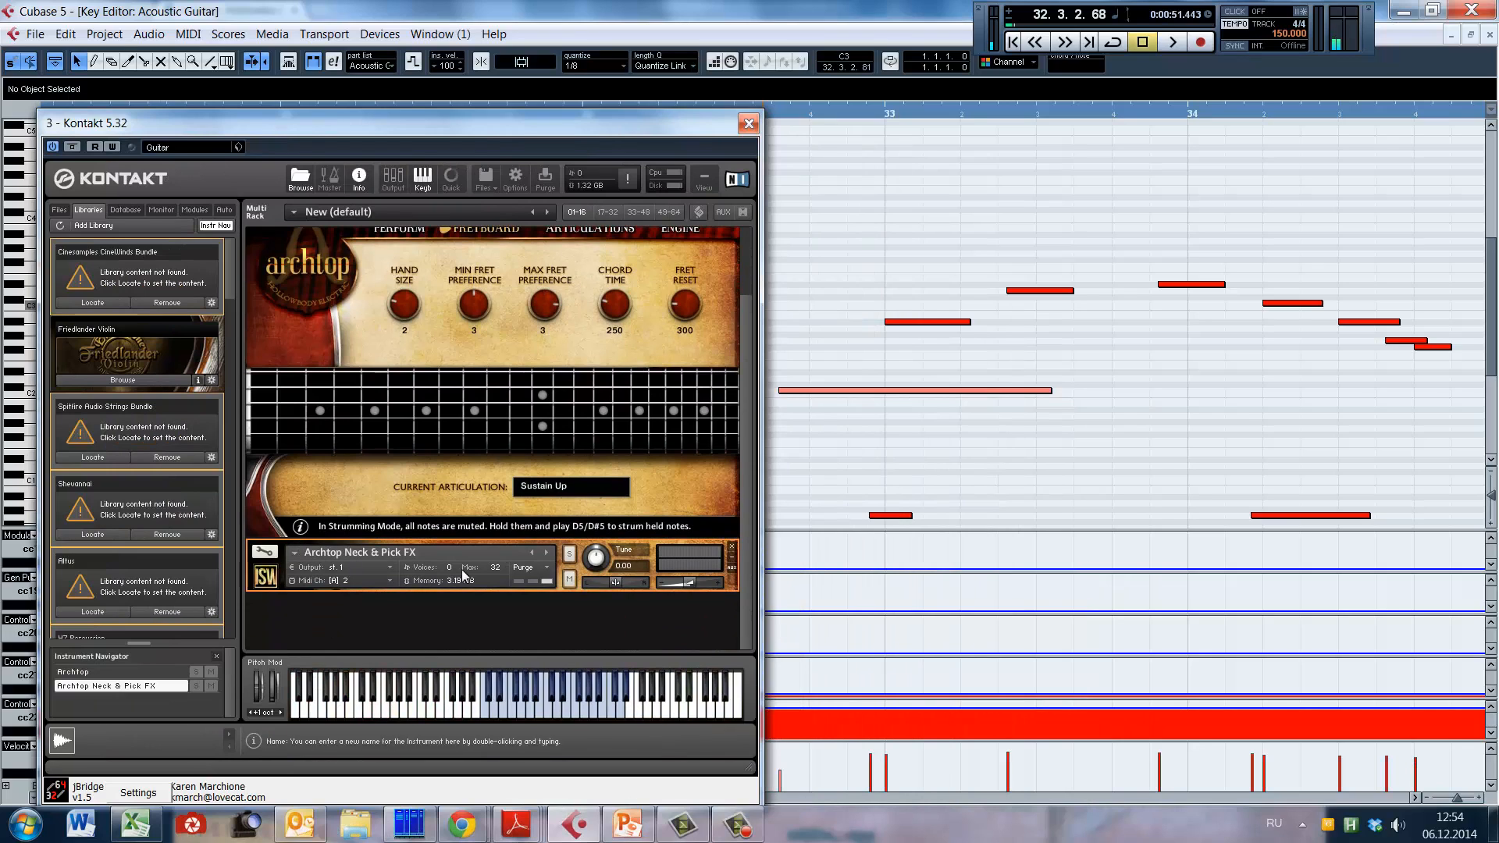
left_click(749, 123)
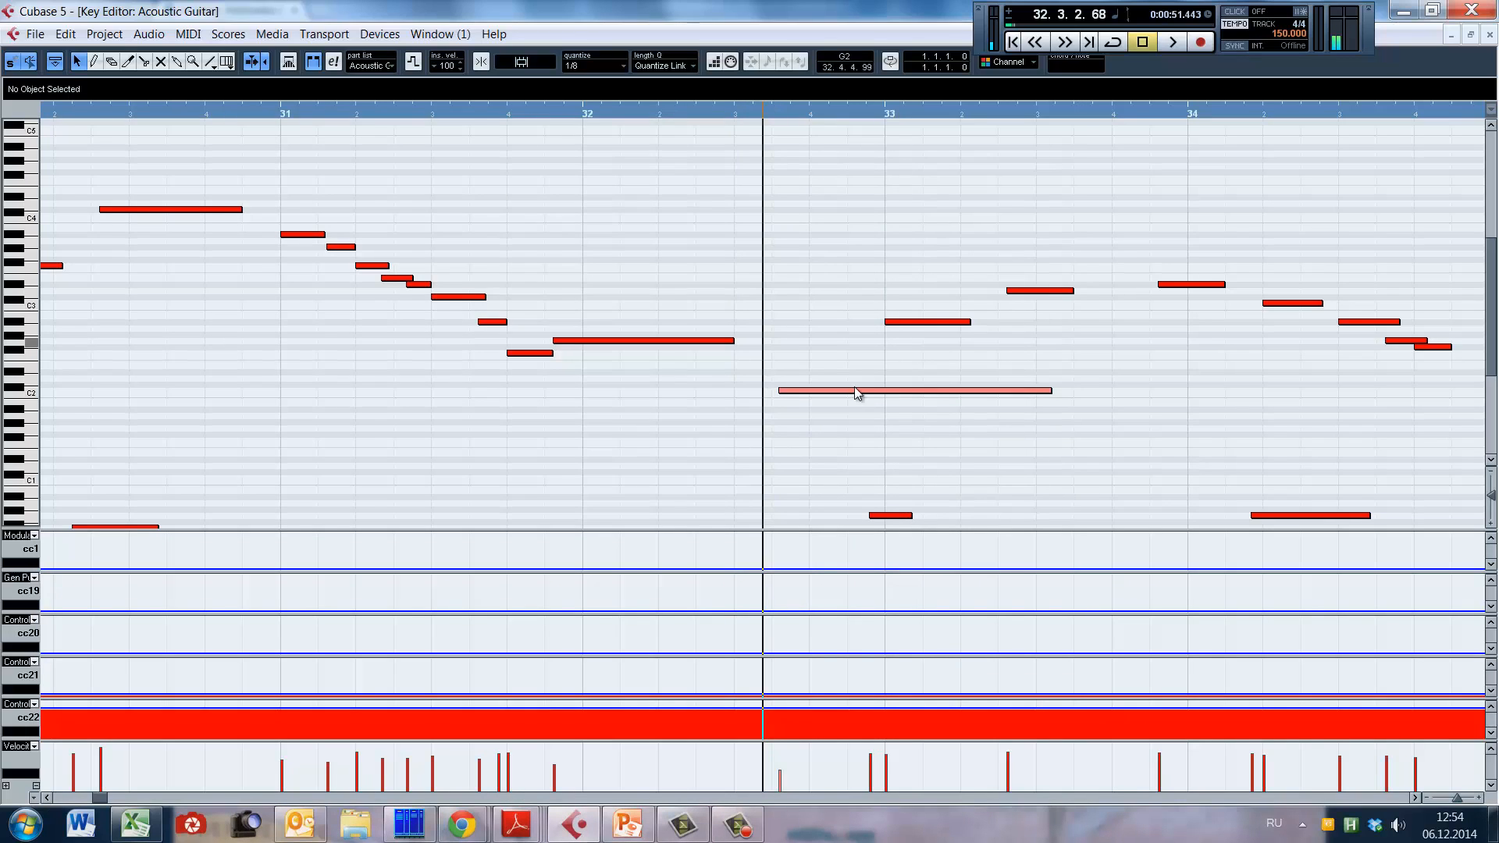
Step: Try shortening the C2 note in bar 32 to length 0.0.0.84 and play the passage up to bar 33
key("g")
left_click_drag(963, 391, 783, 390)
left_click(736, 414, "alt+shift")
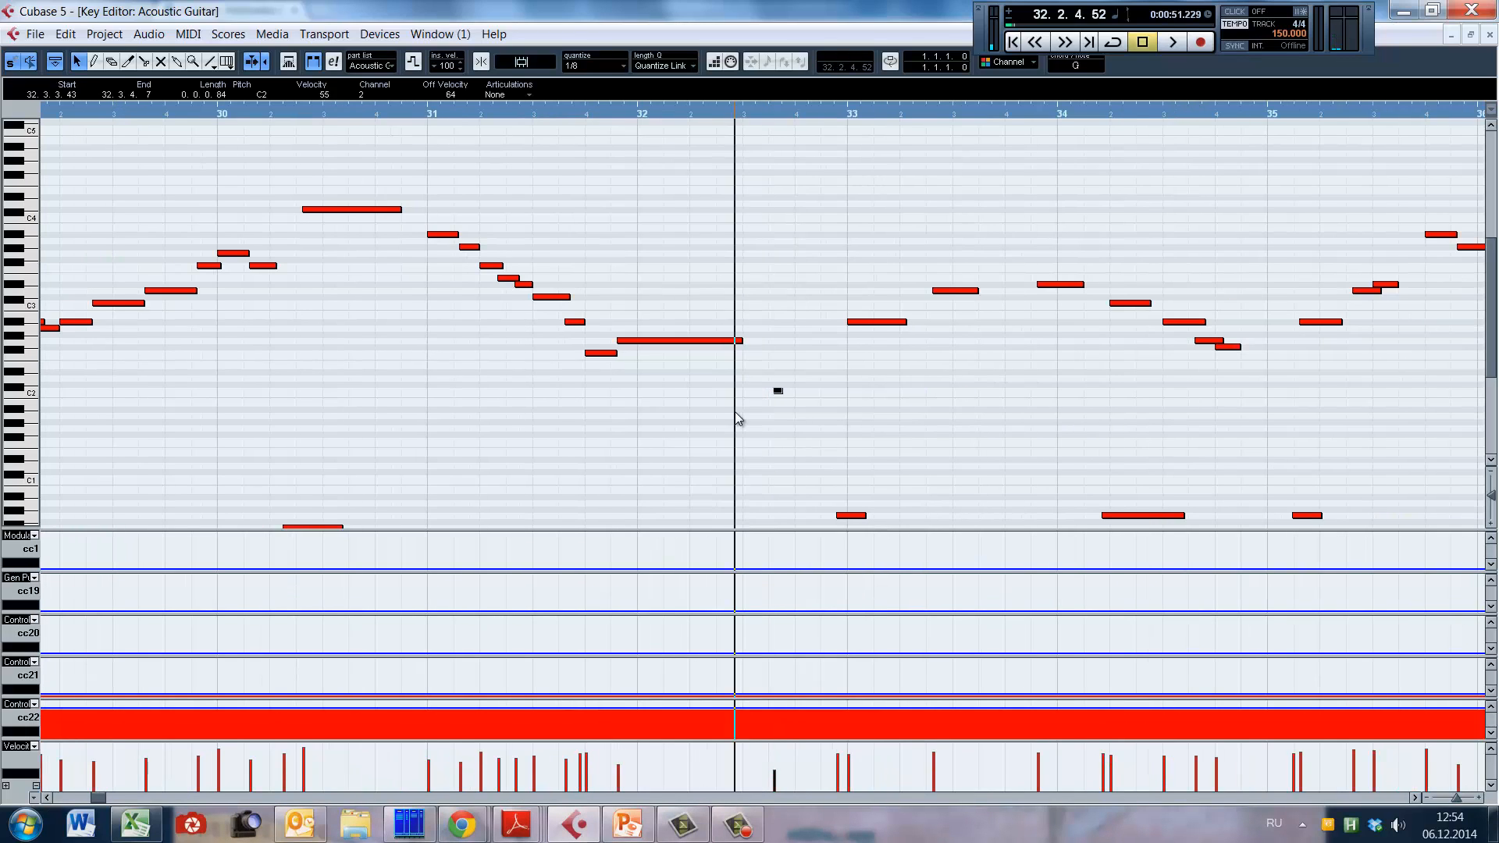
key("space")
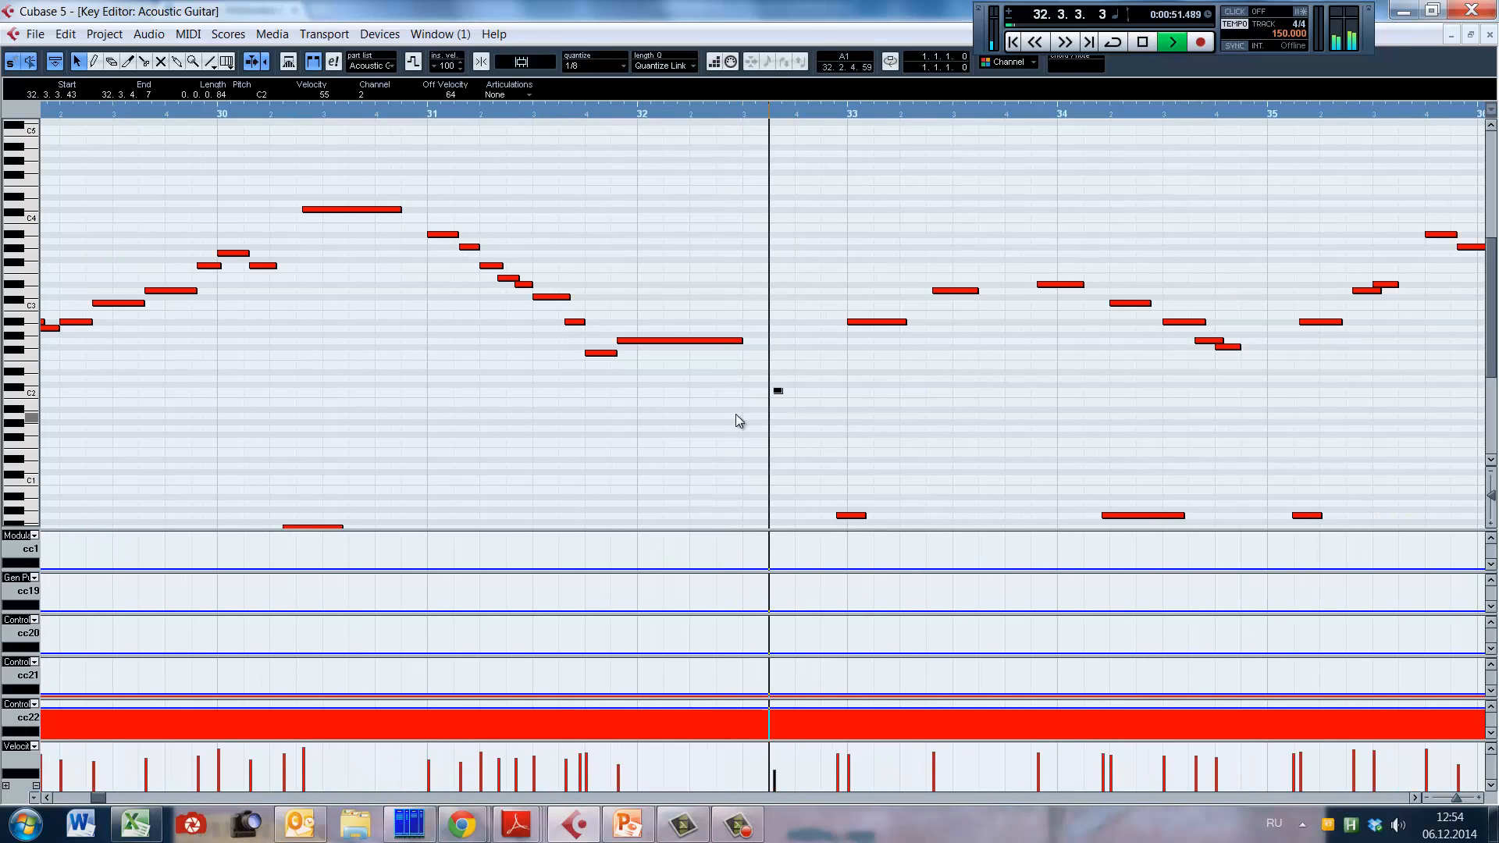
key("space")
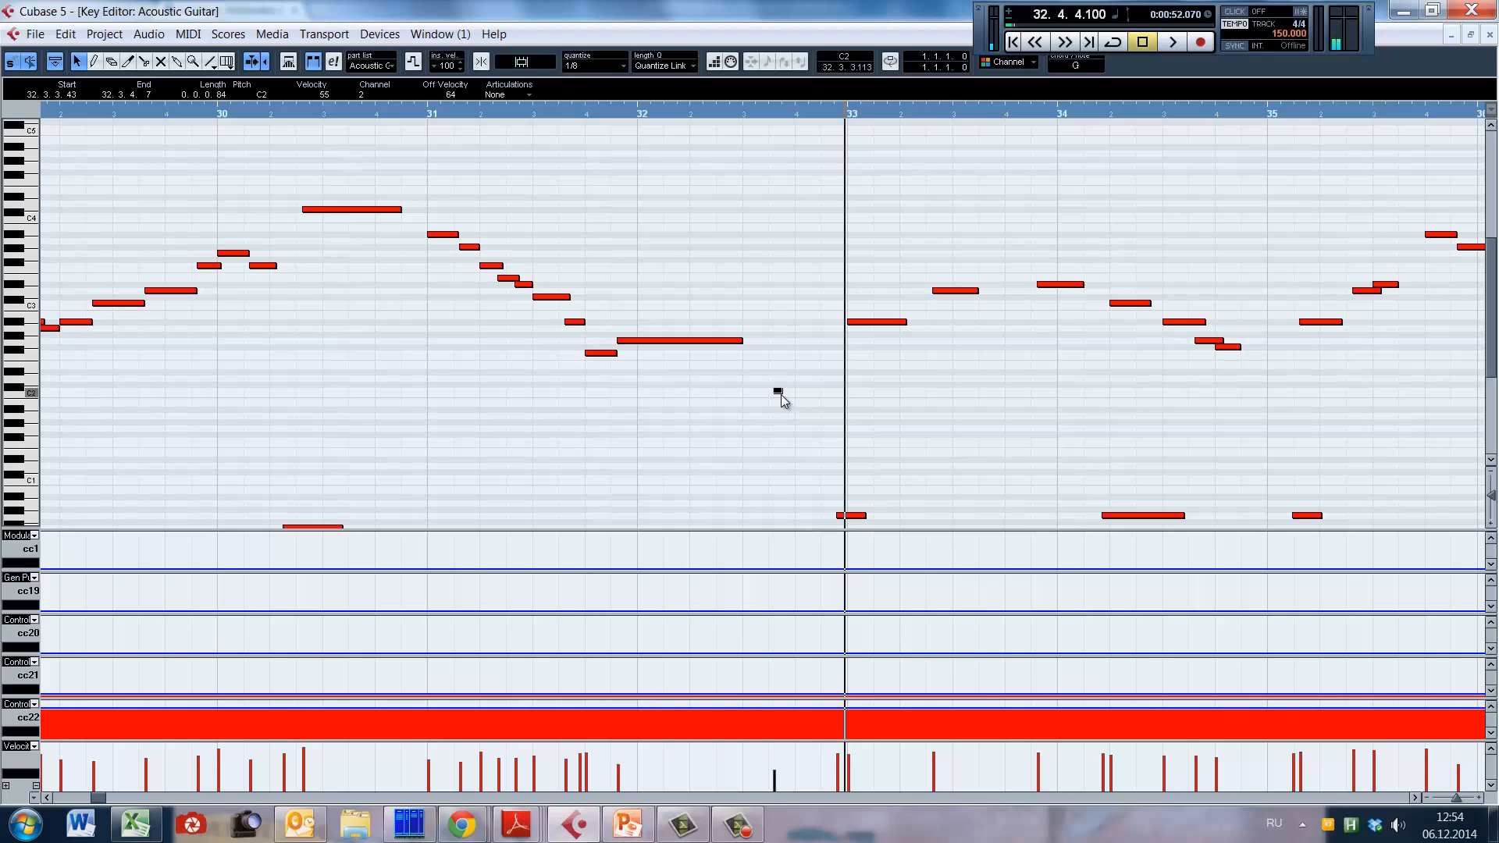
Step: Extend the C2 note in bar 32 to length 1.0.1.64 and play the passage into bar 35
left_click_drag(781, 393, 781, 393)
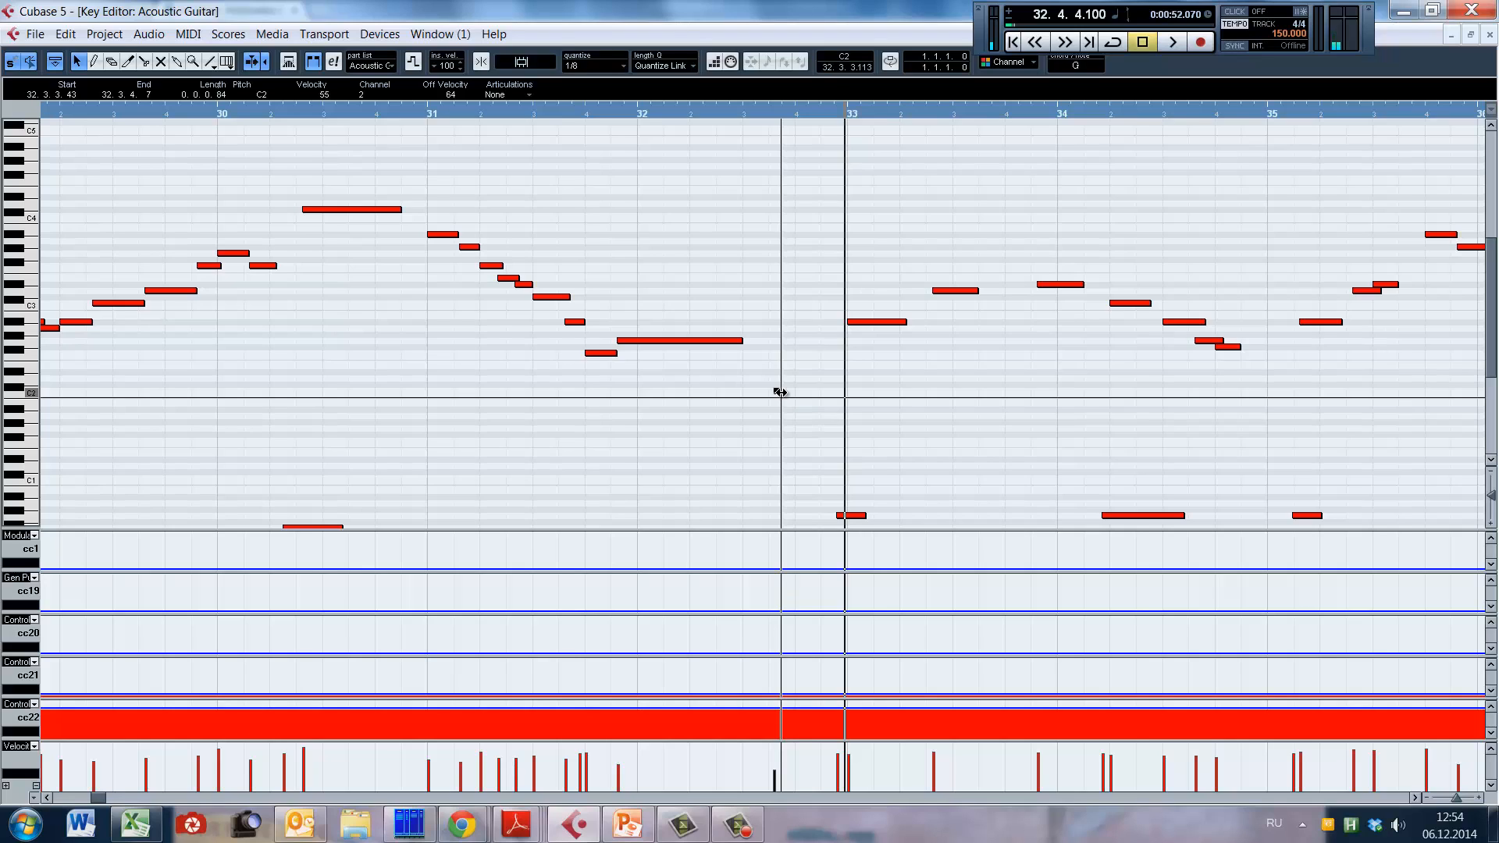
left_click_drag(781, 393, 1004, 392)
key("space")
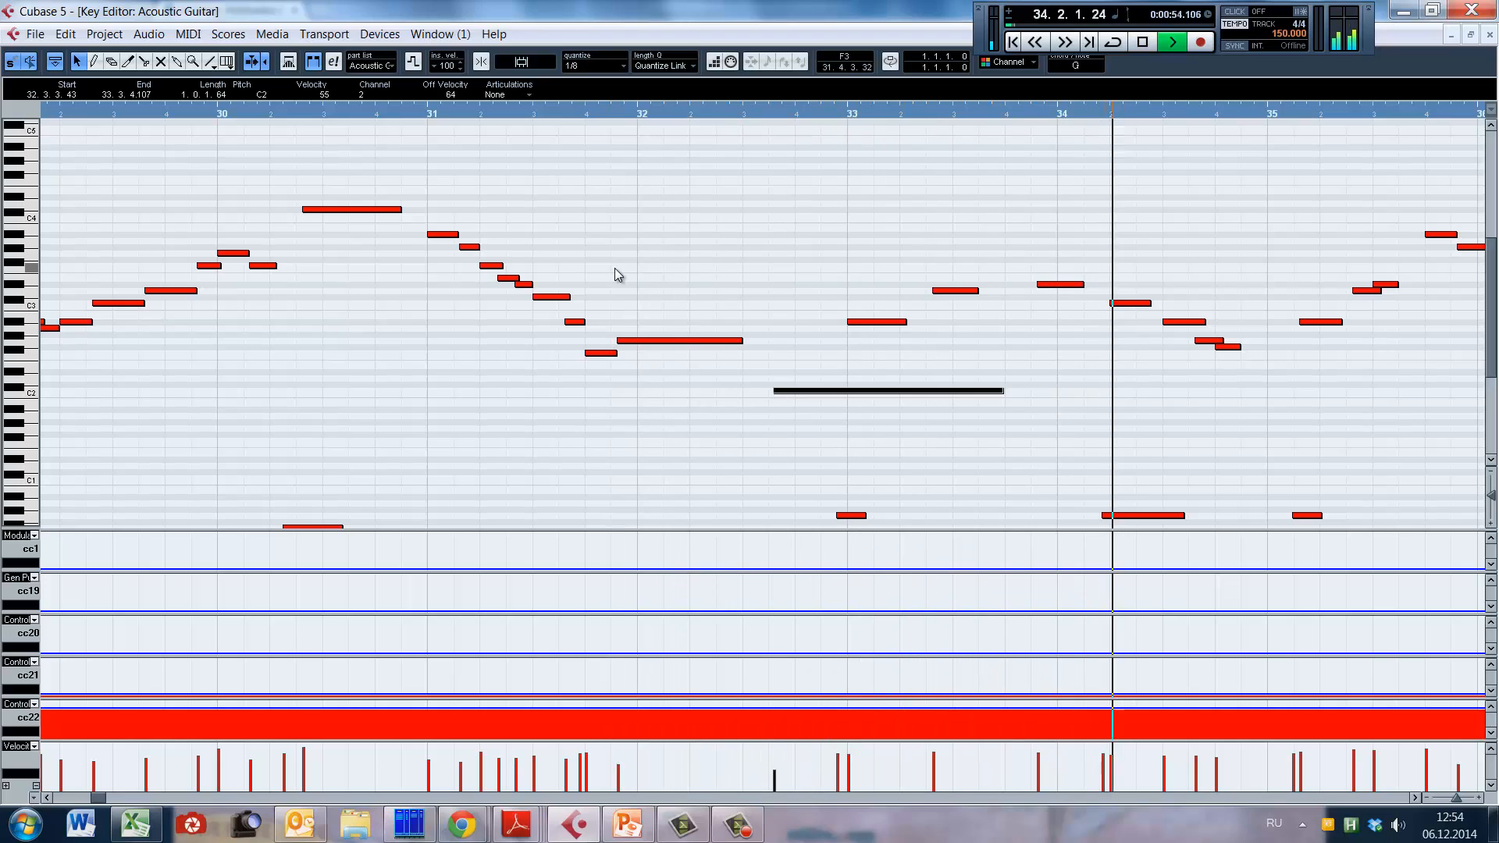
key("space")
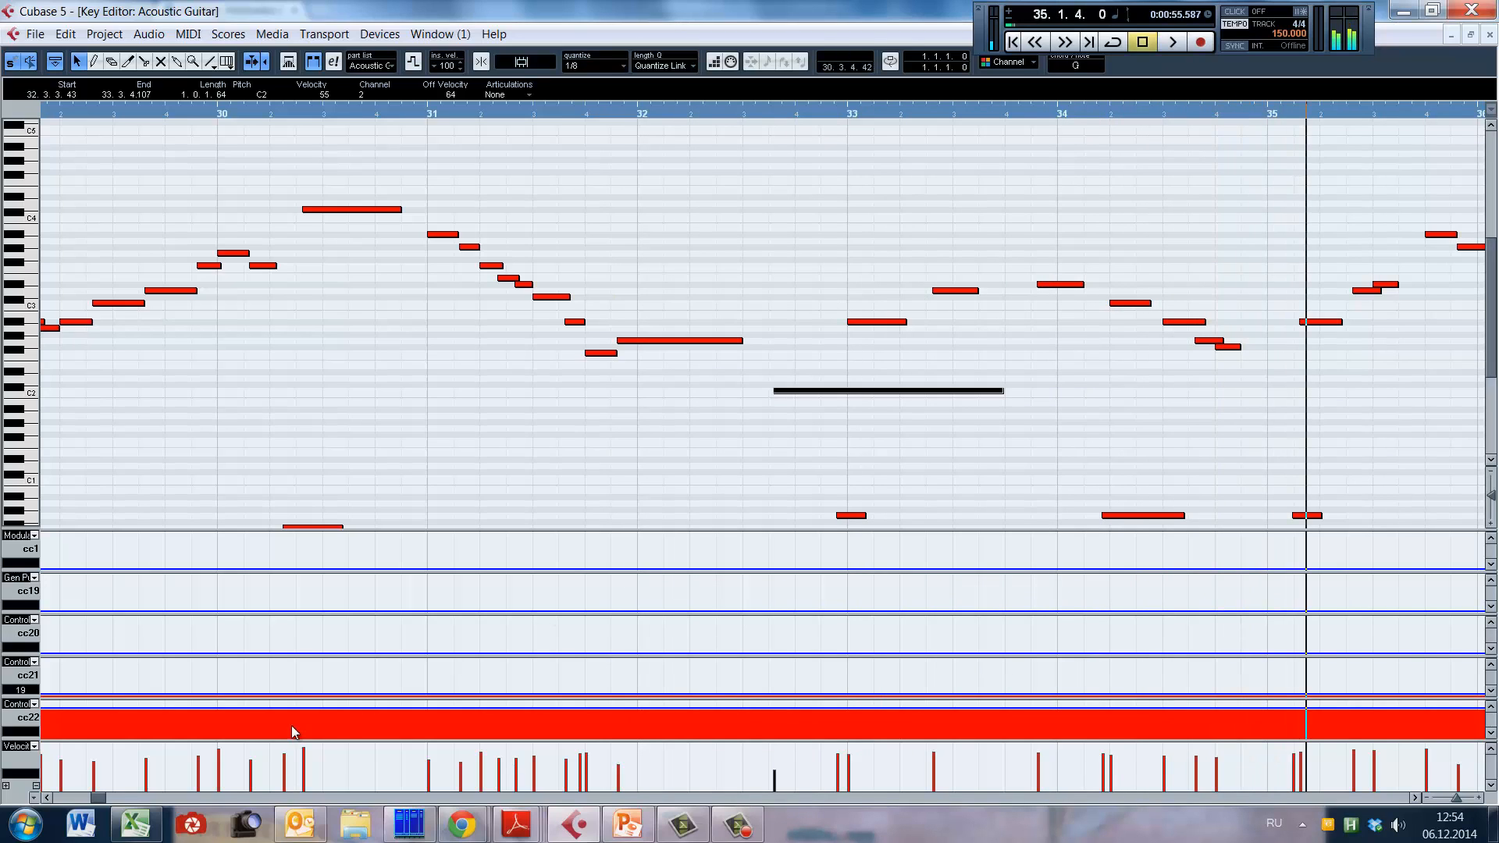
Step: Play the phrase from 34.4.4.67 into bar 37 and return to the start of the long note in bar 36
key("g")
left_click(738, 416, "alt+shift")
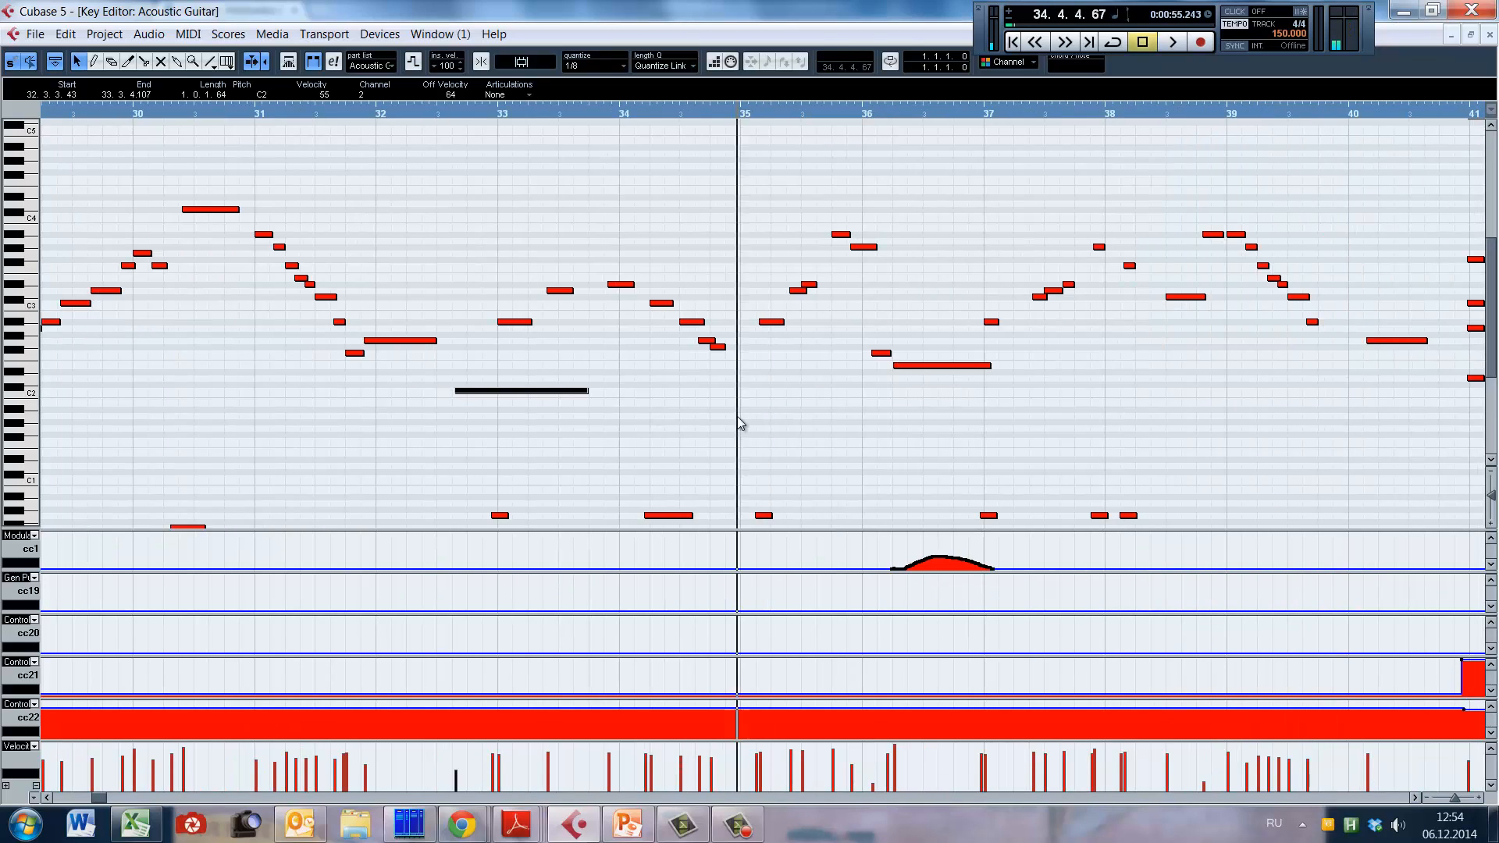
key("space")
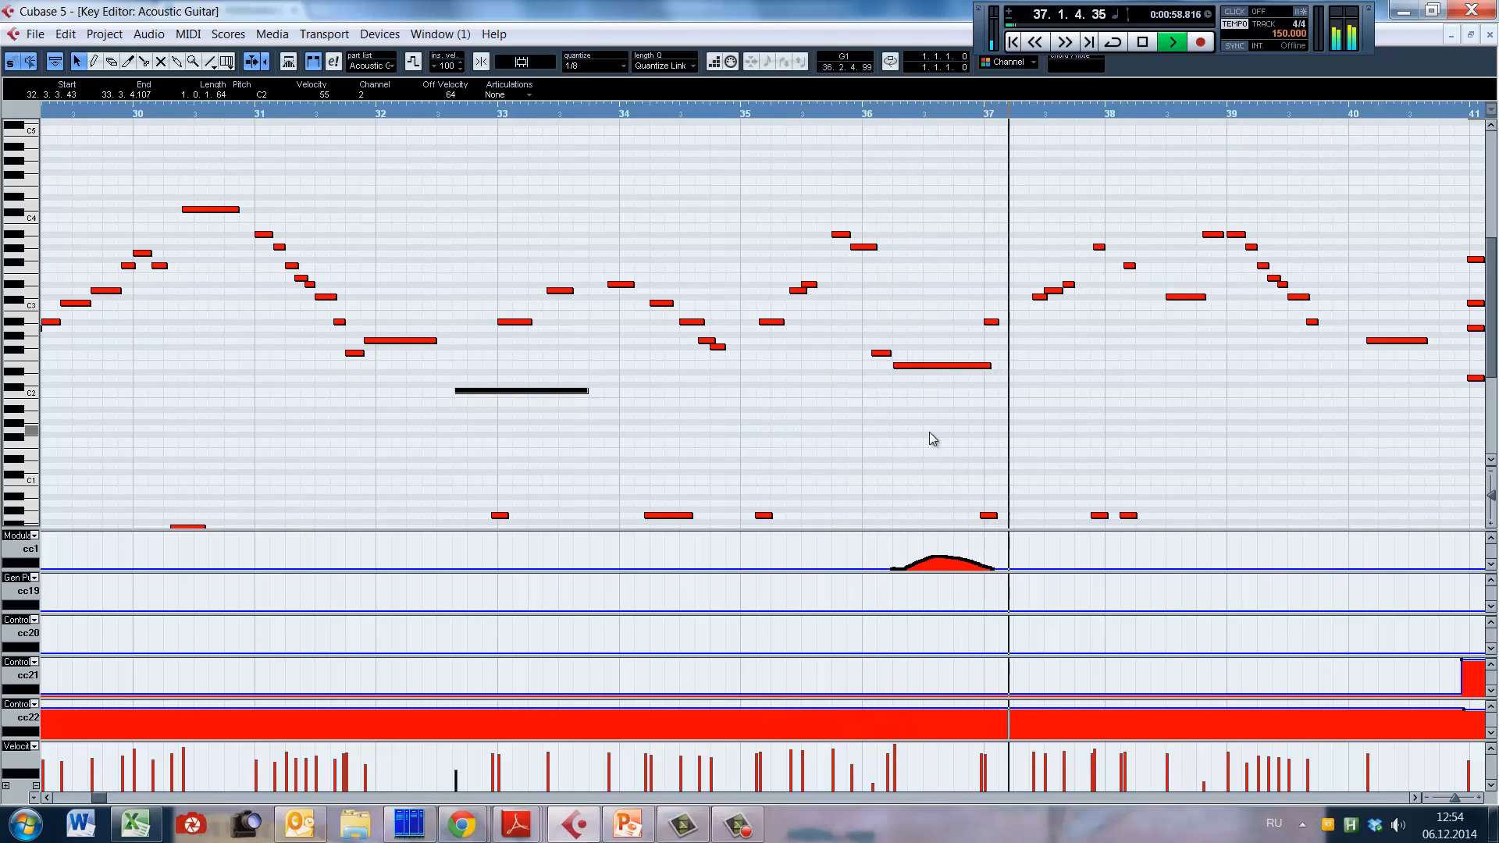
left_click(895, 429, "alt+shift")
key("space")
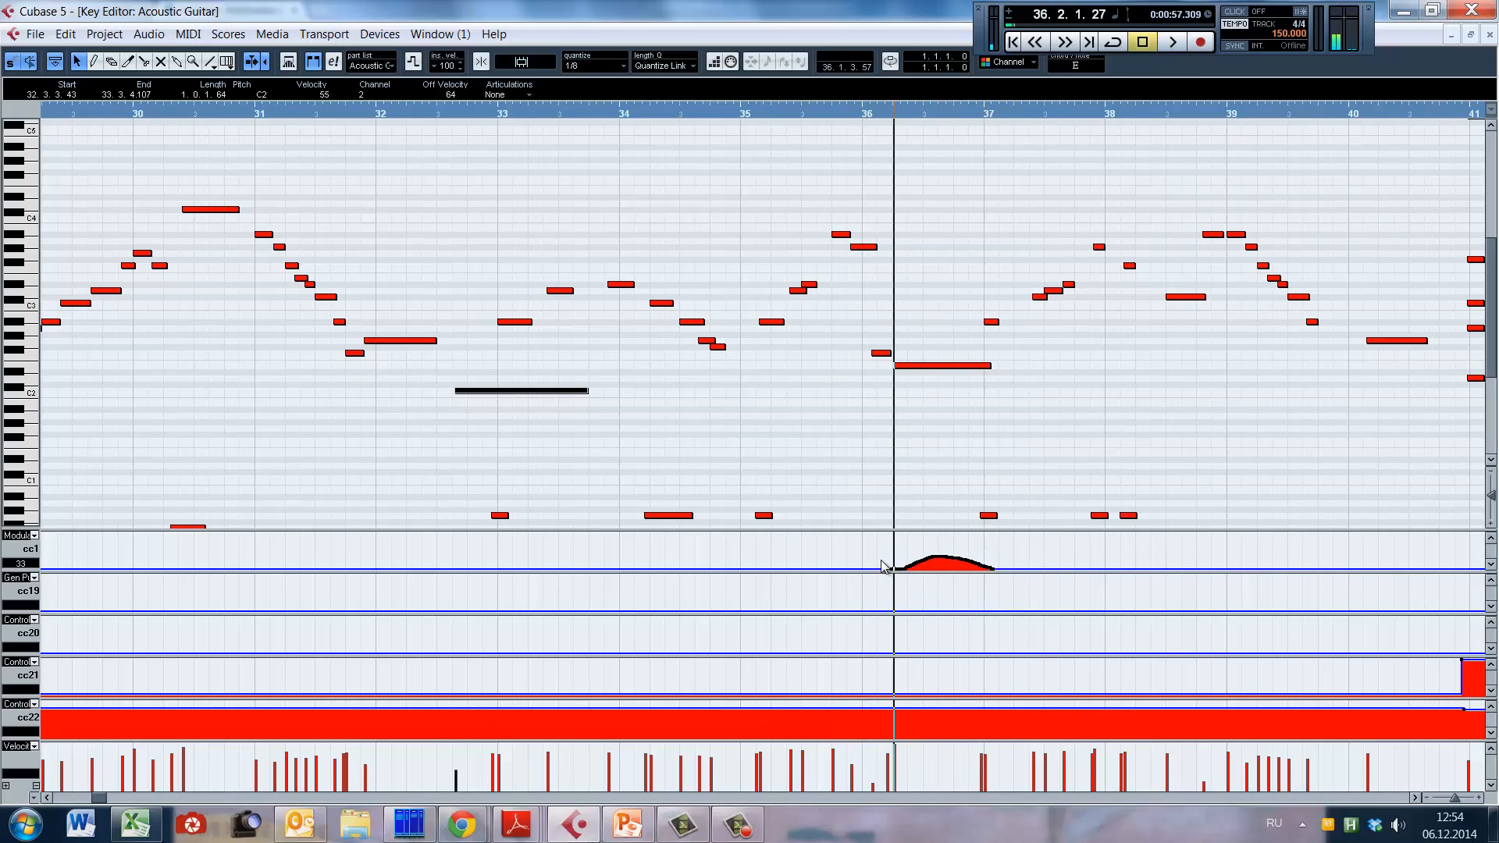
Step: Replay the long bar 36 note with its cc1 curve from early bar 36 and from mid bar 35
left_click(874, 442, "alt+shift")
key("space")
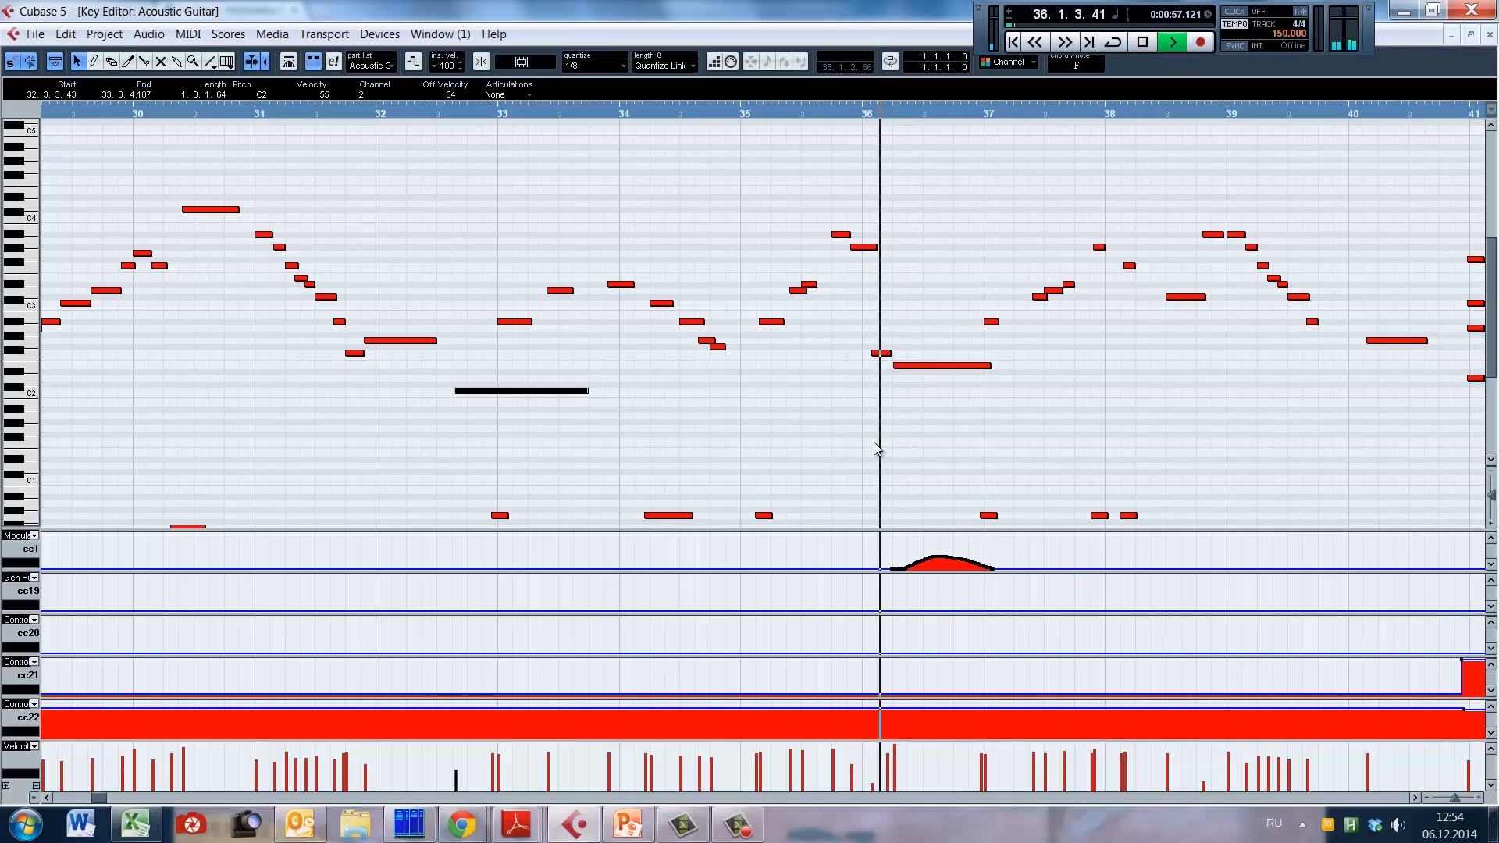
key("space")
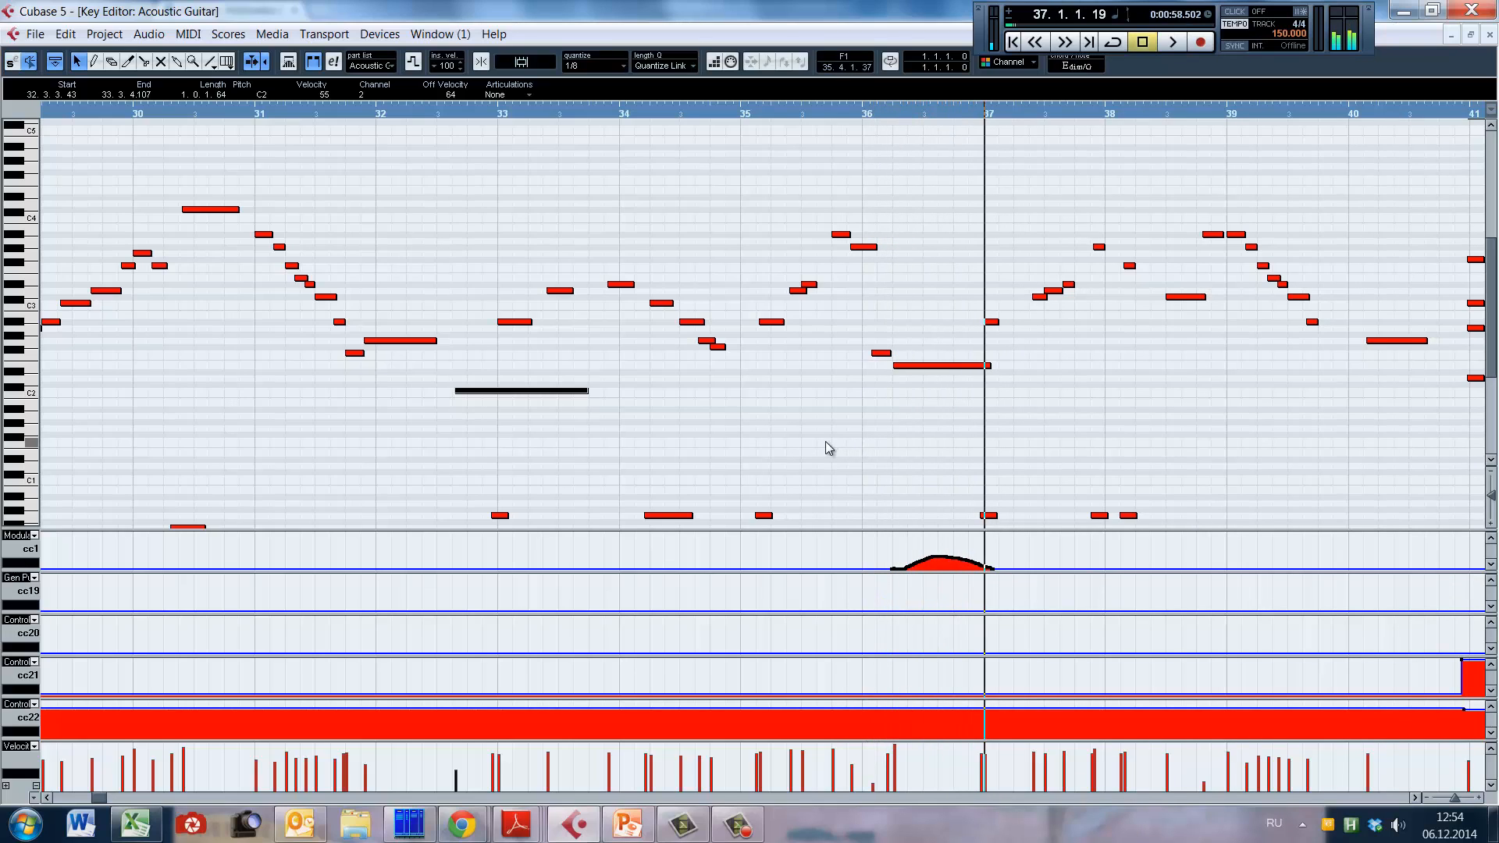
left_click(827, 442, "alt+shift")
key("space")
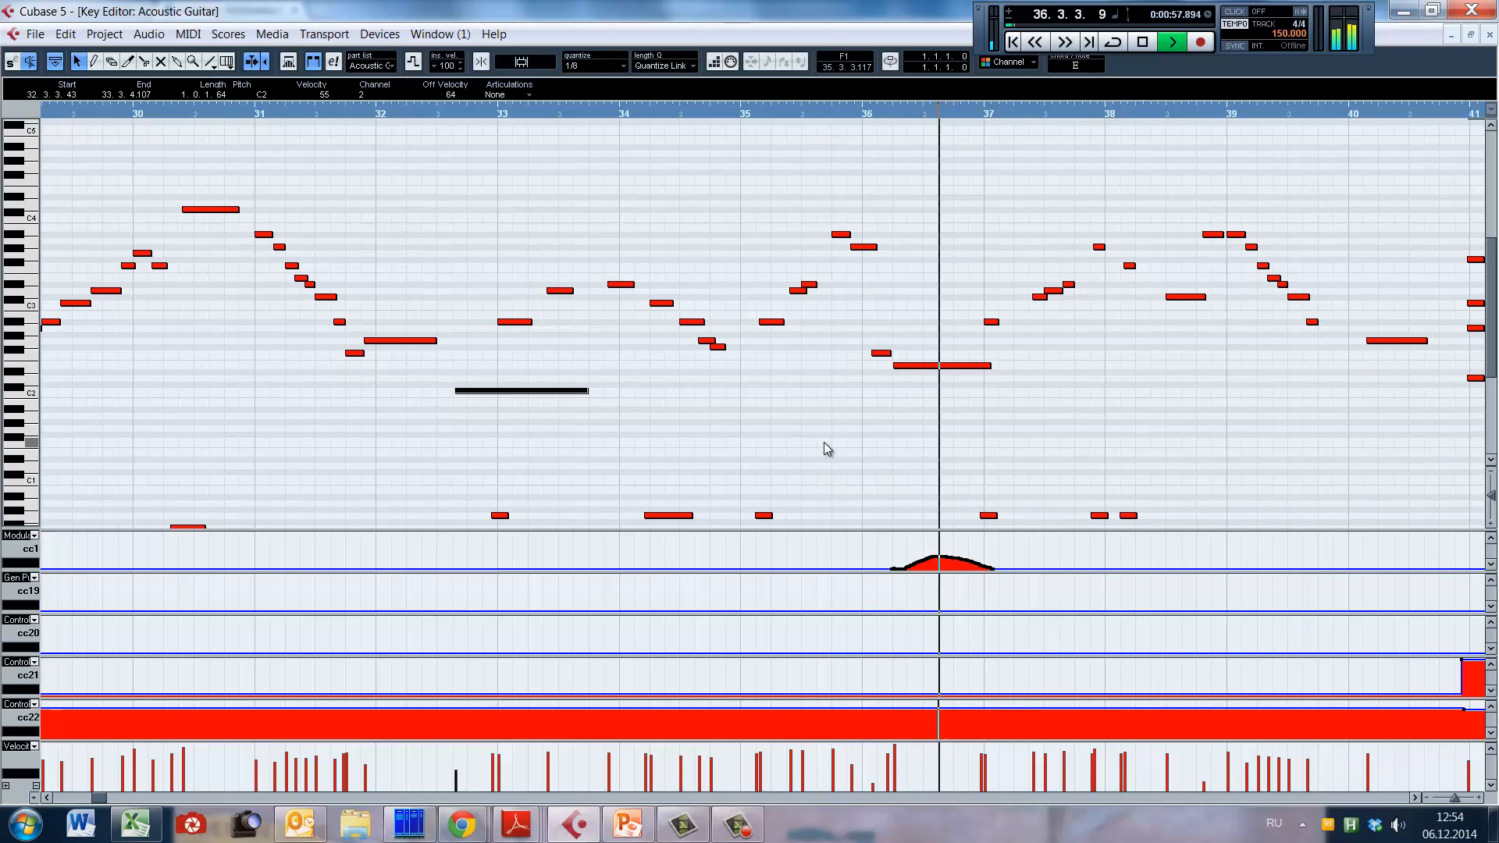
left_click(815, 423)
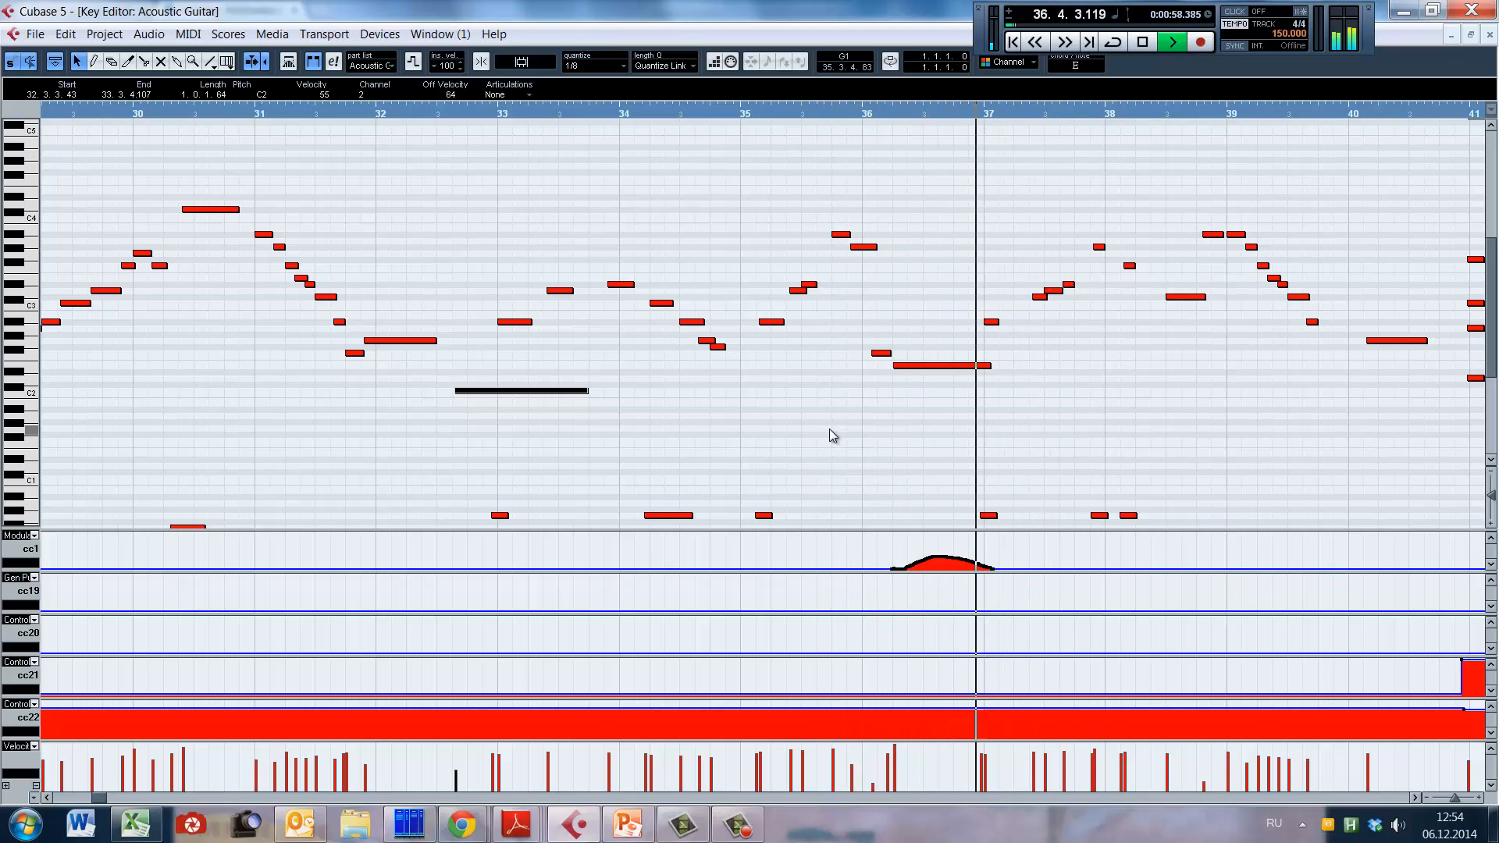
key("space")
Step: Redraw the cc1 curve over the long bar 36 note with a higher peak and replay it from bar 35
right_click(945, 480)
left_click(962, 481)
left_click_drag(911, 564, 984, 555)
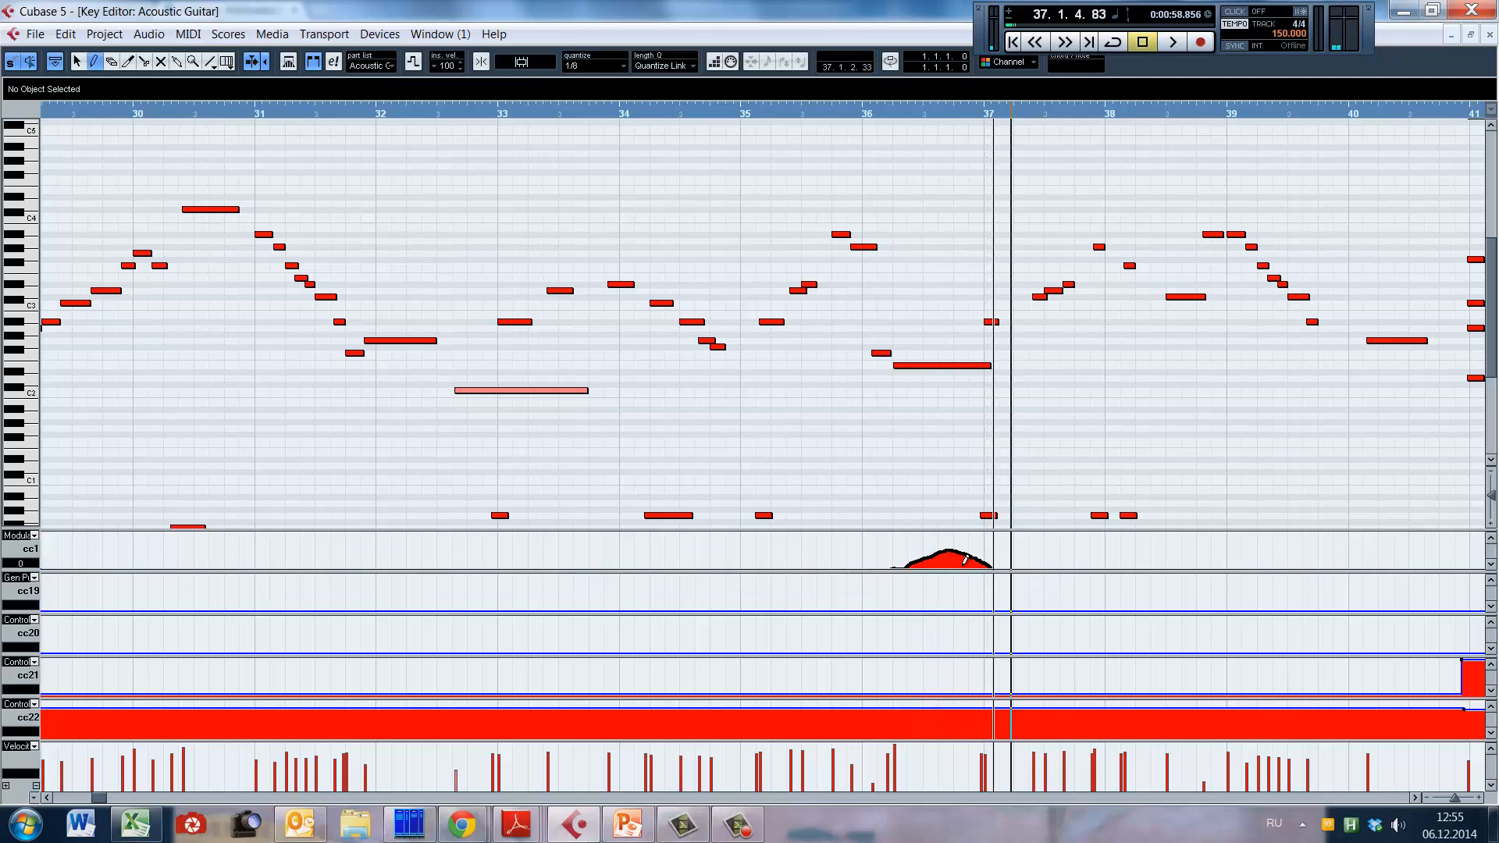
left_click(812, 445)
key("space")
key("1")
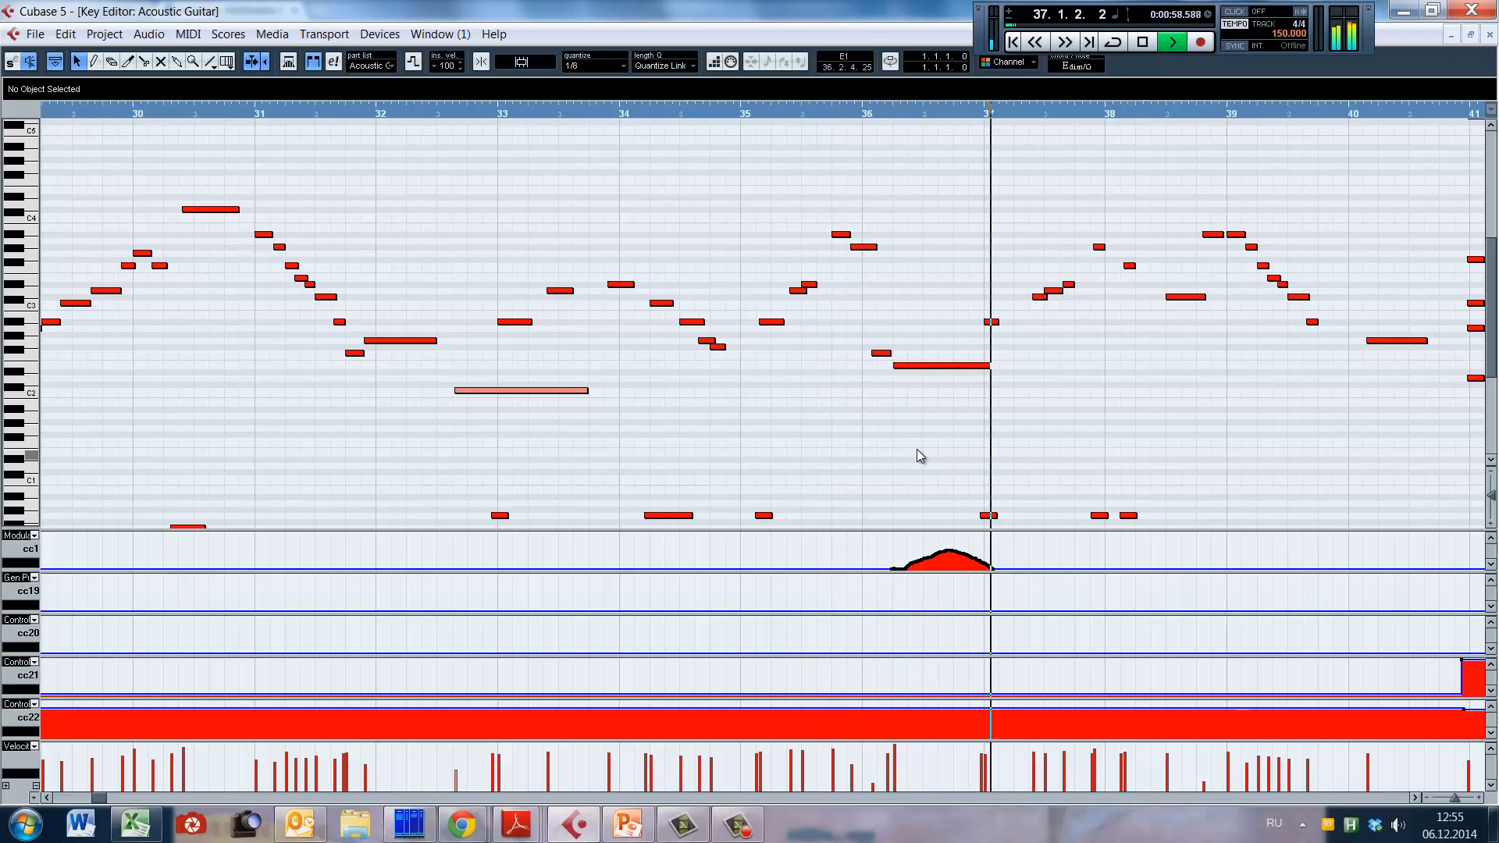
left_click(790, 425)
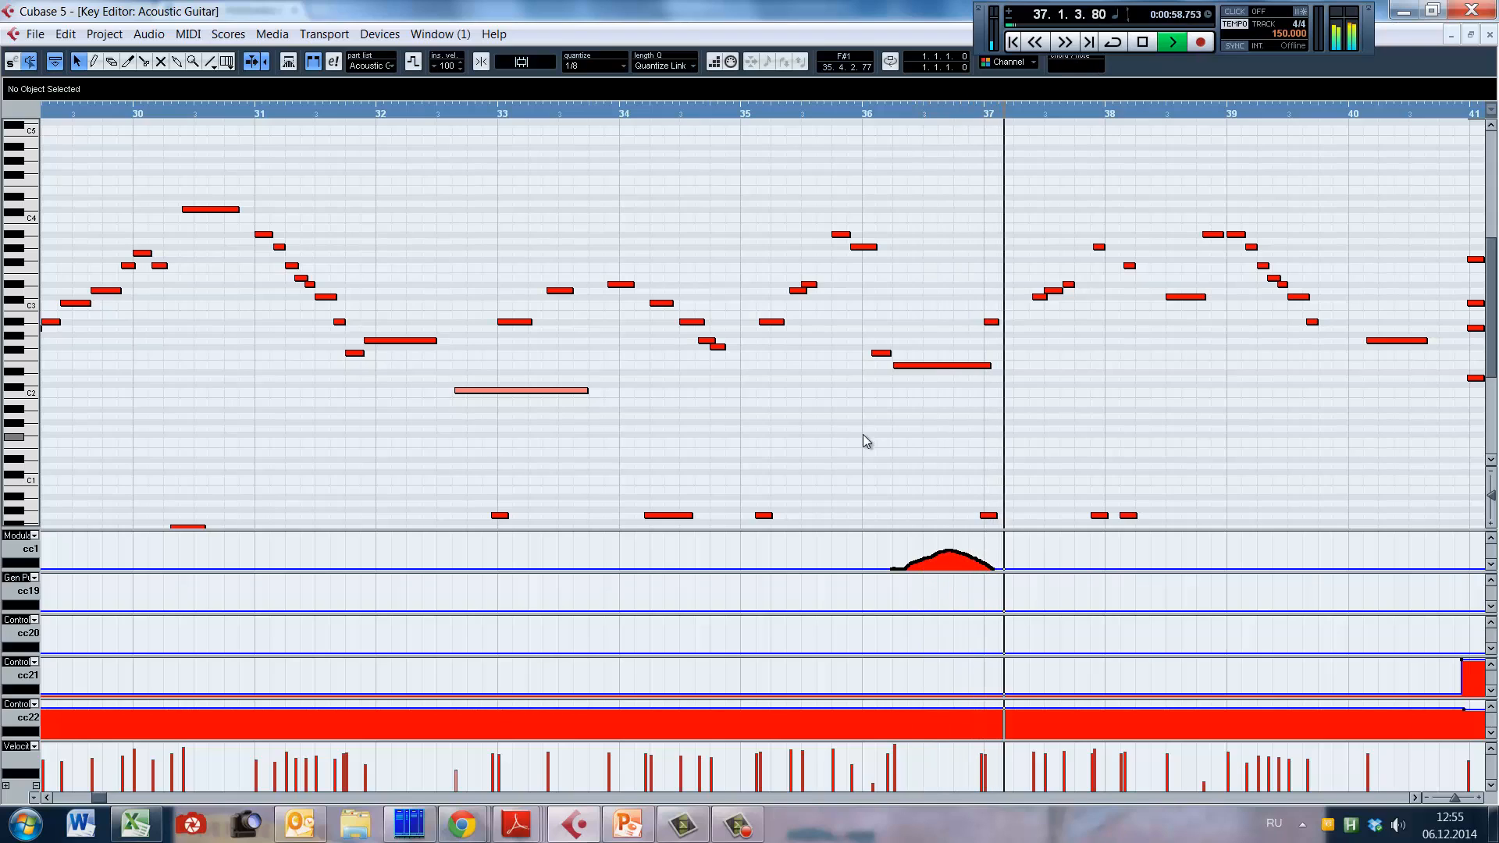
key("space")
Step: Try drawing an even higher cc1 curve over the long bar 36 note, play it, and undo the redraw
right_click(920, 541)
left_click(934, 541)
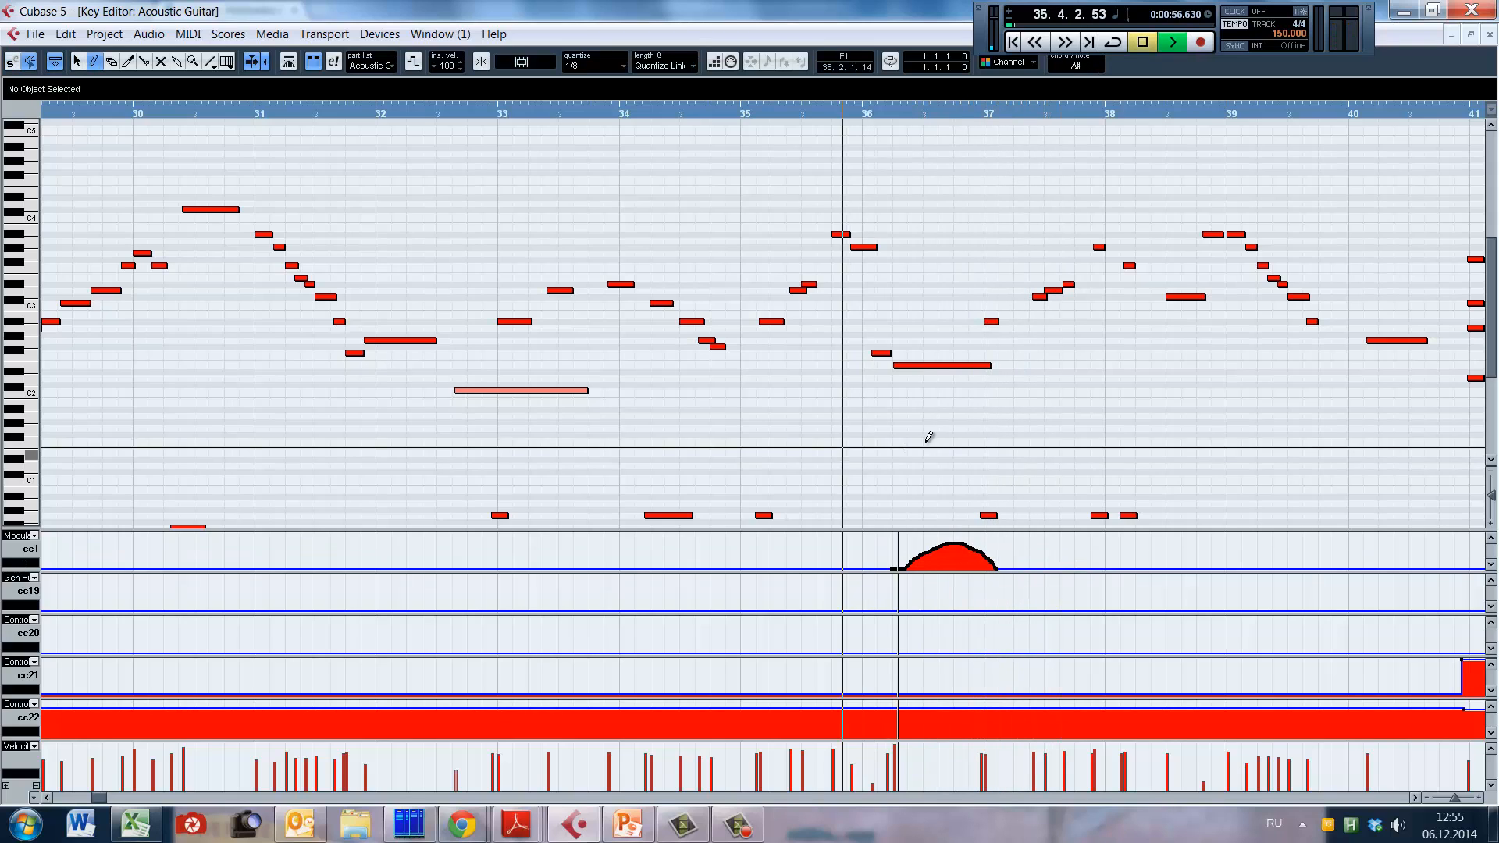
key("1")
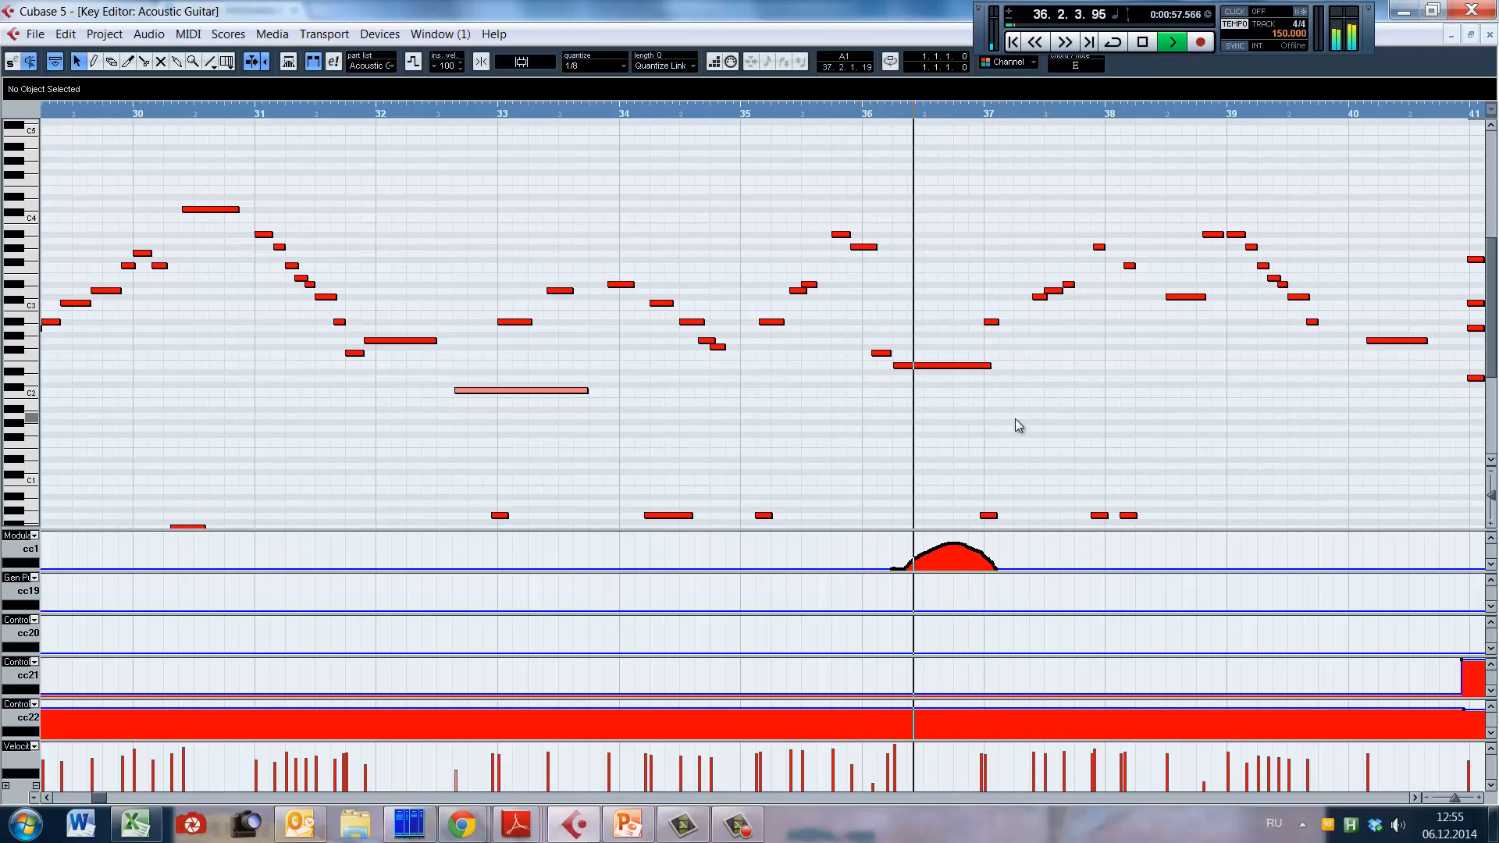
left_click(836, 400)
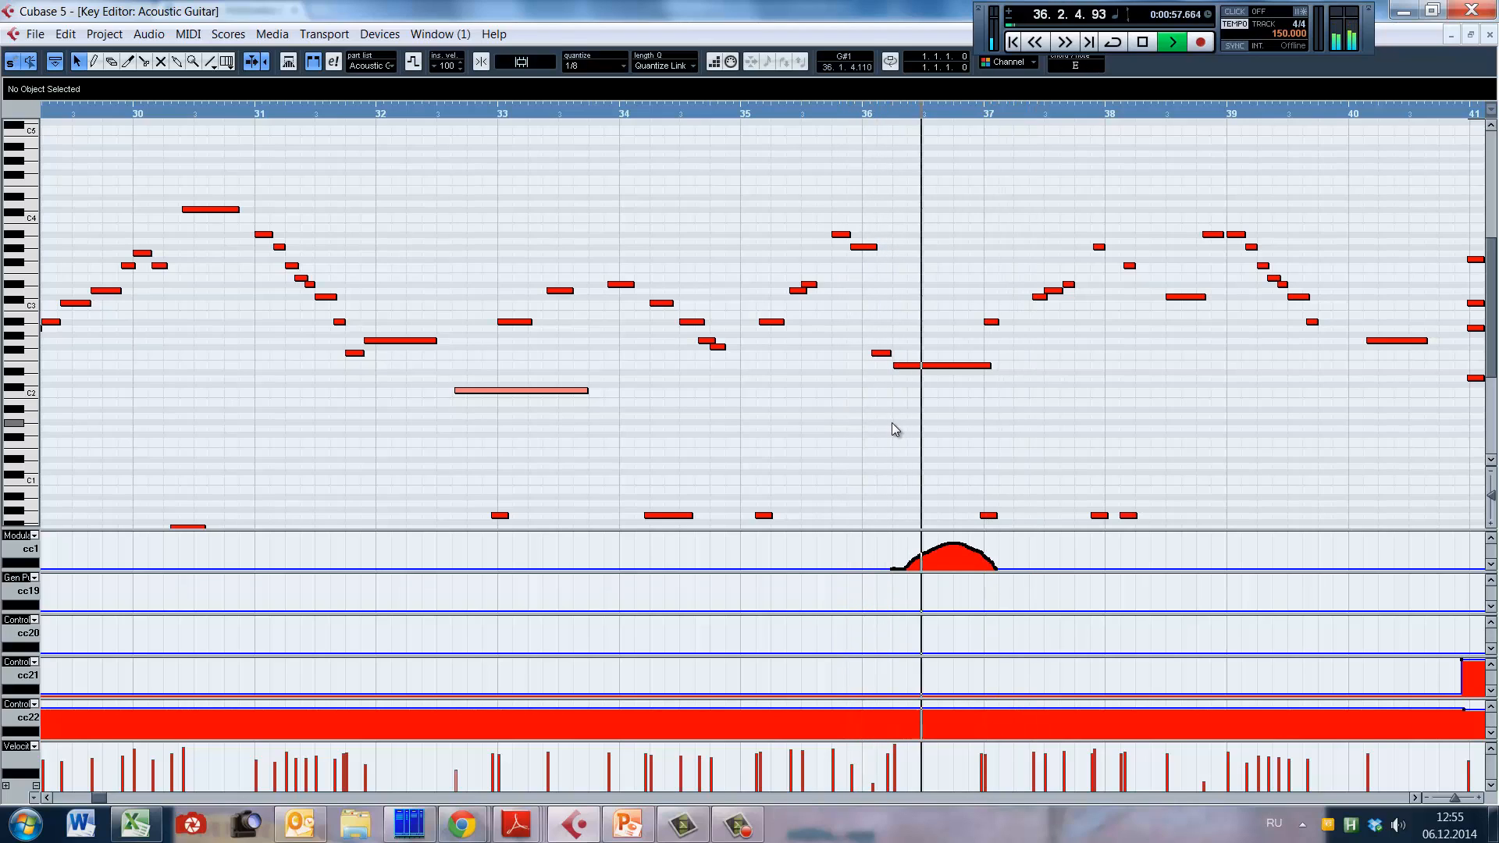
key("space")
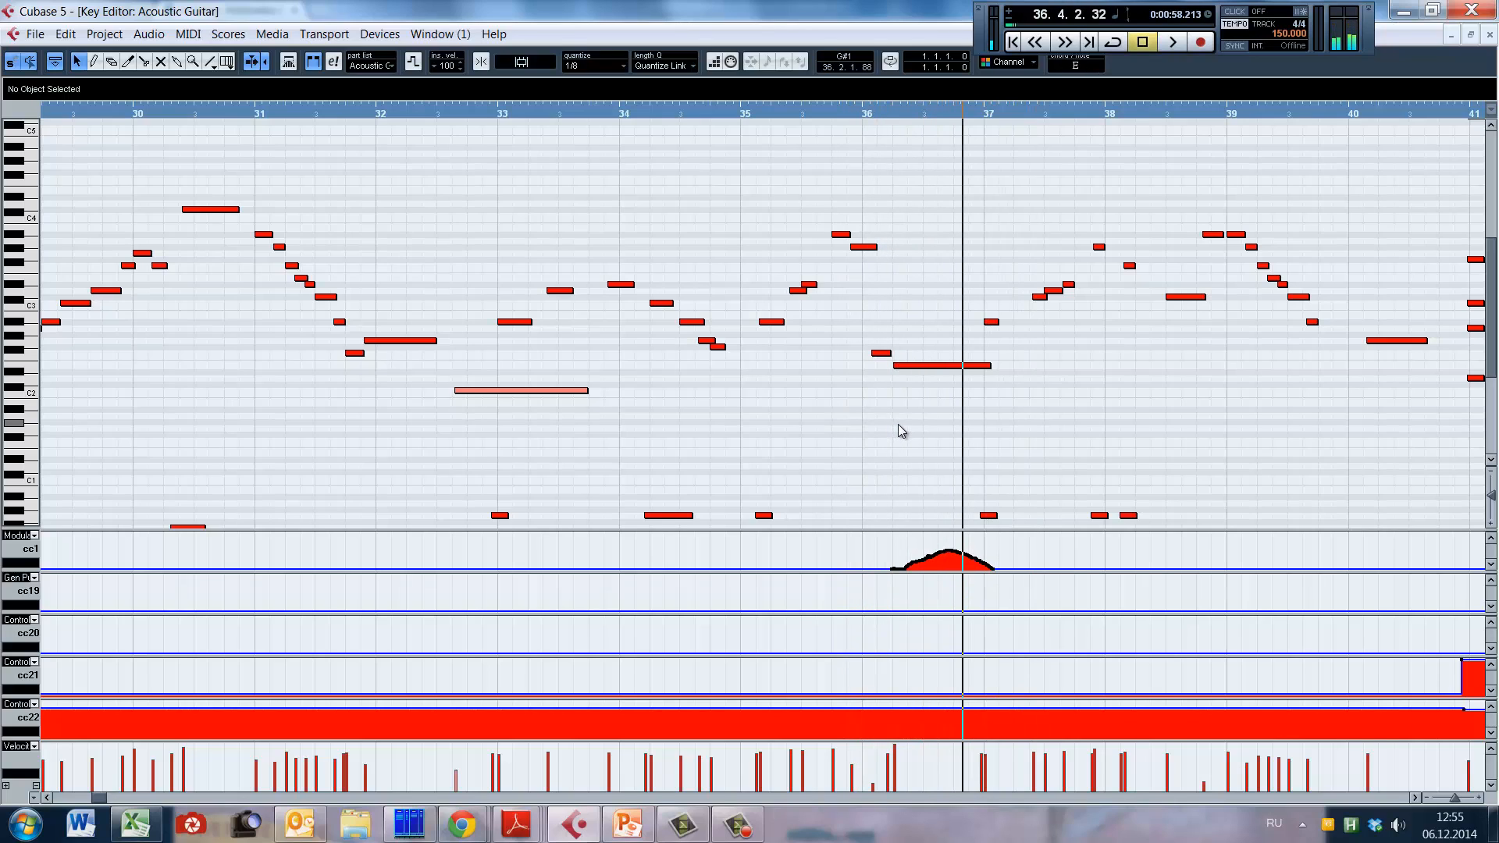
Step: Play the guitar part from the end of bar 35 into the chords of bar 41
left_click(850, 402)
key("space")
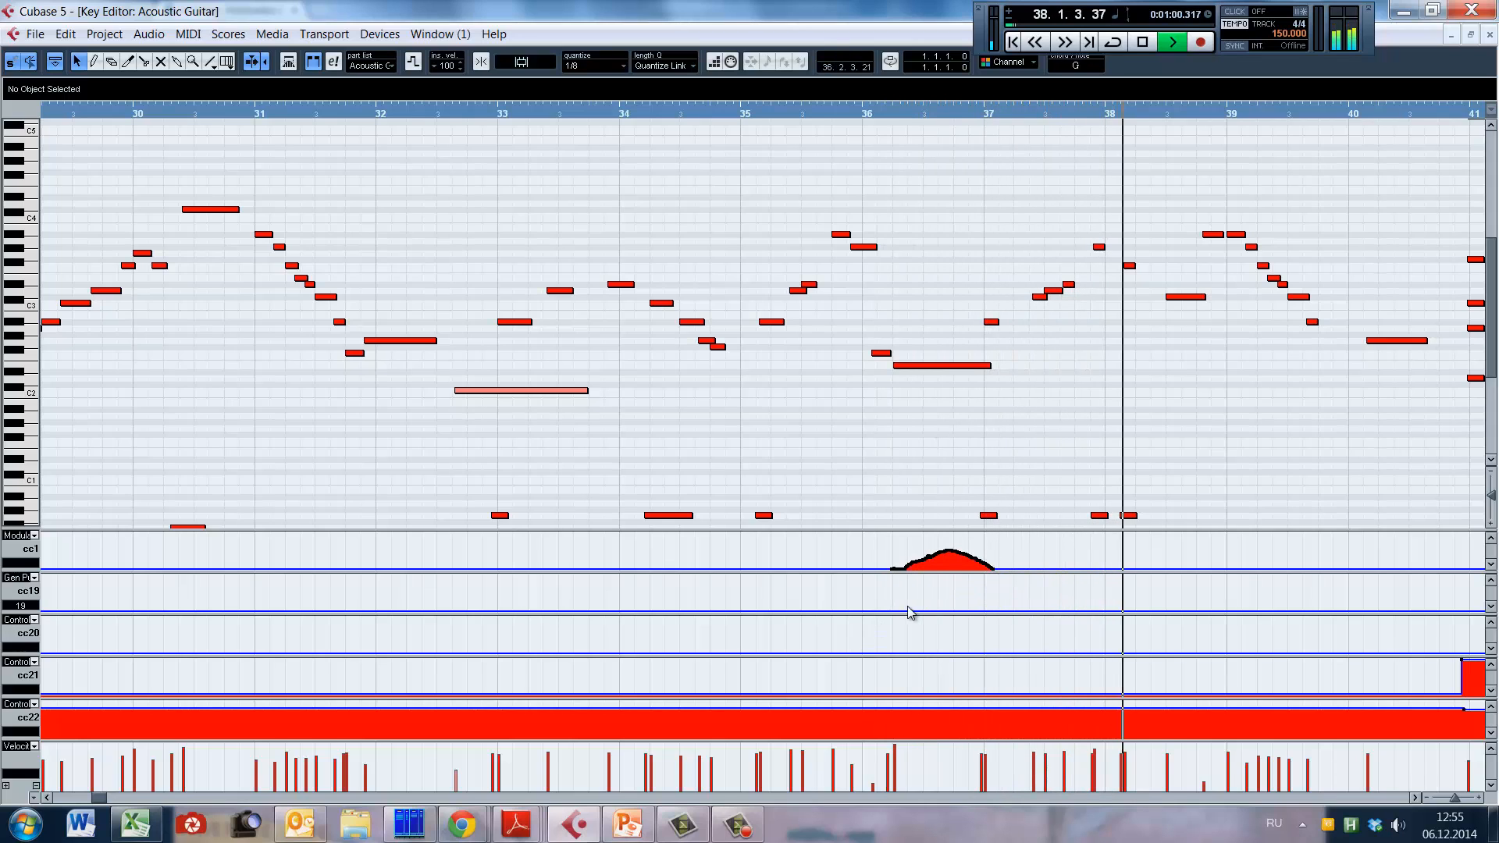
left_click_drag(97, 796, 101, 797)
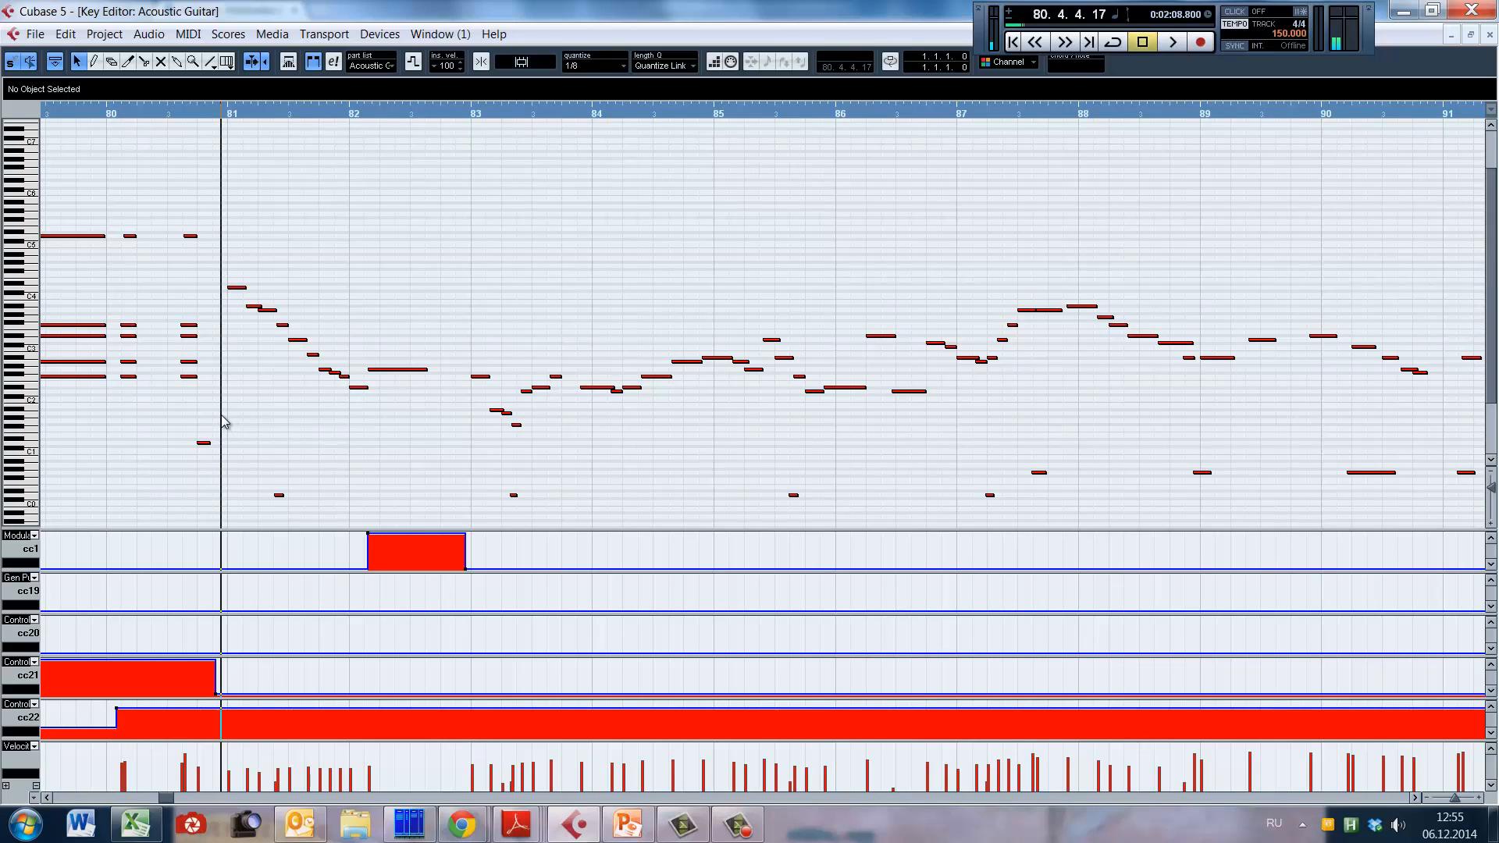
Step: Play the guitar section from around bar 82 with the Archtop fretboard shown, and move the Kontakt window clear of the notes
key("space")
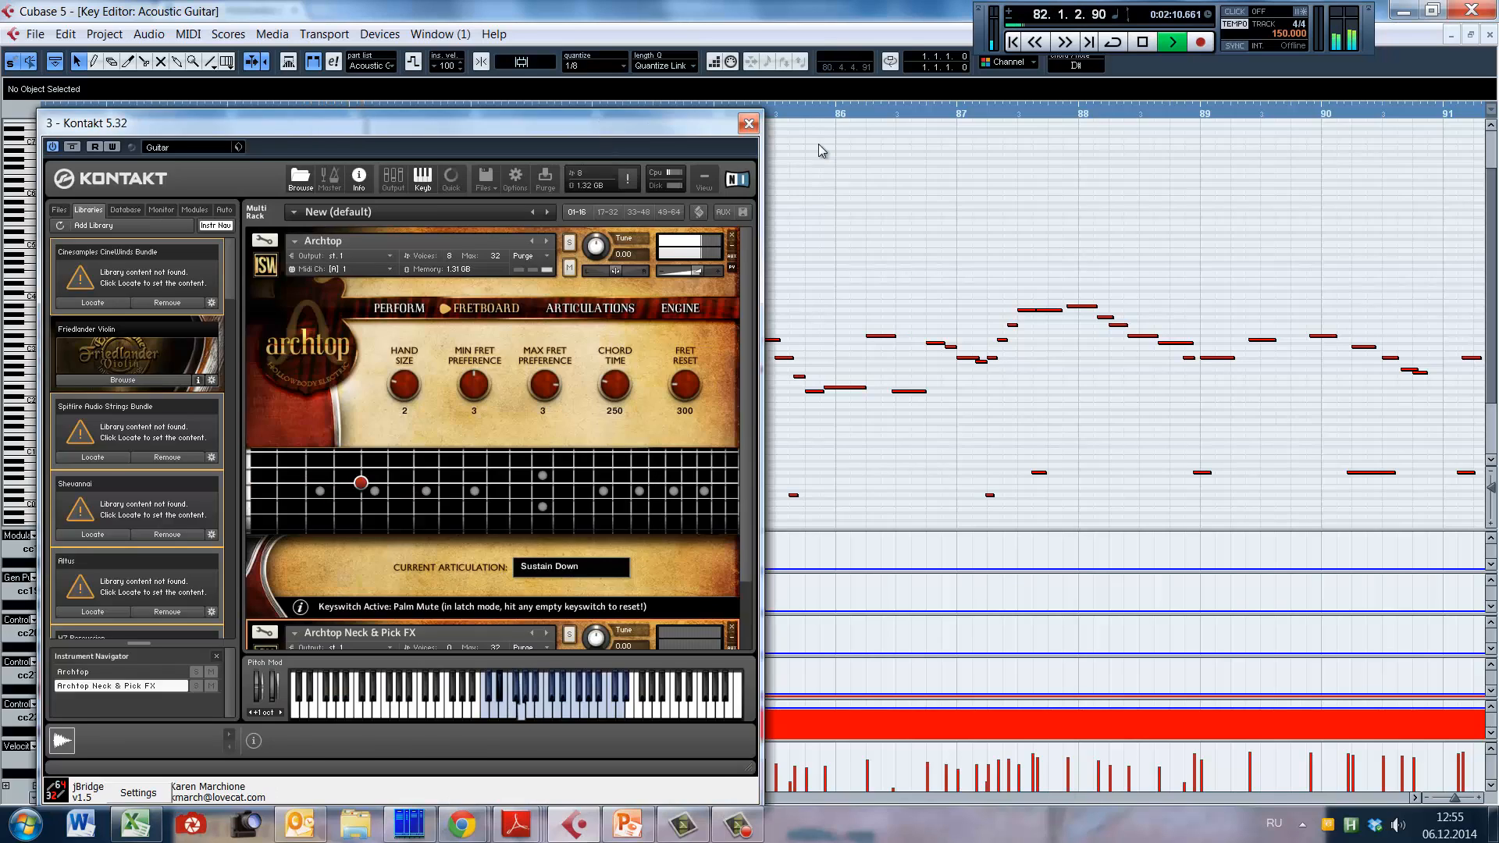
left_click_drag(606, 123, 561, 85)
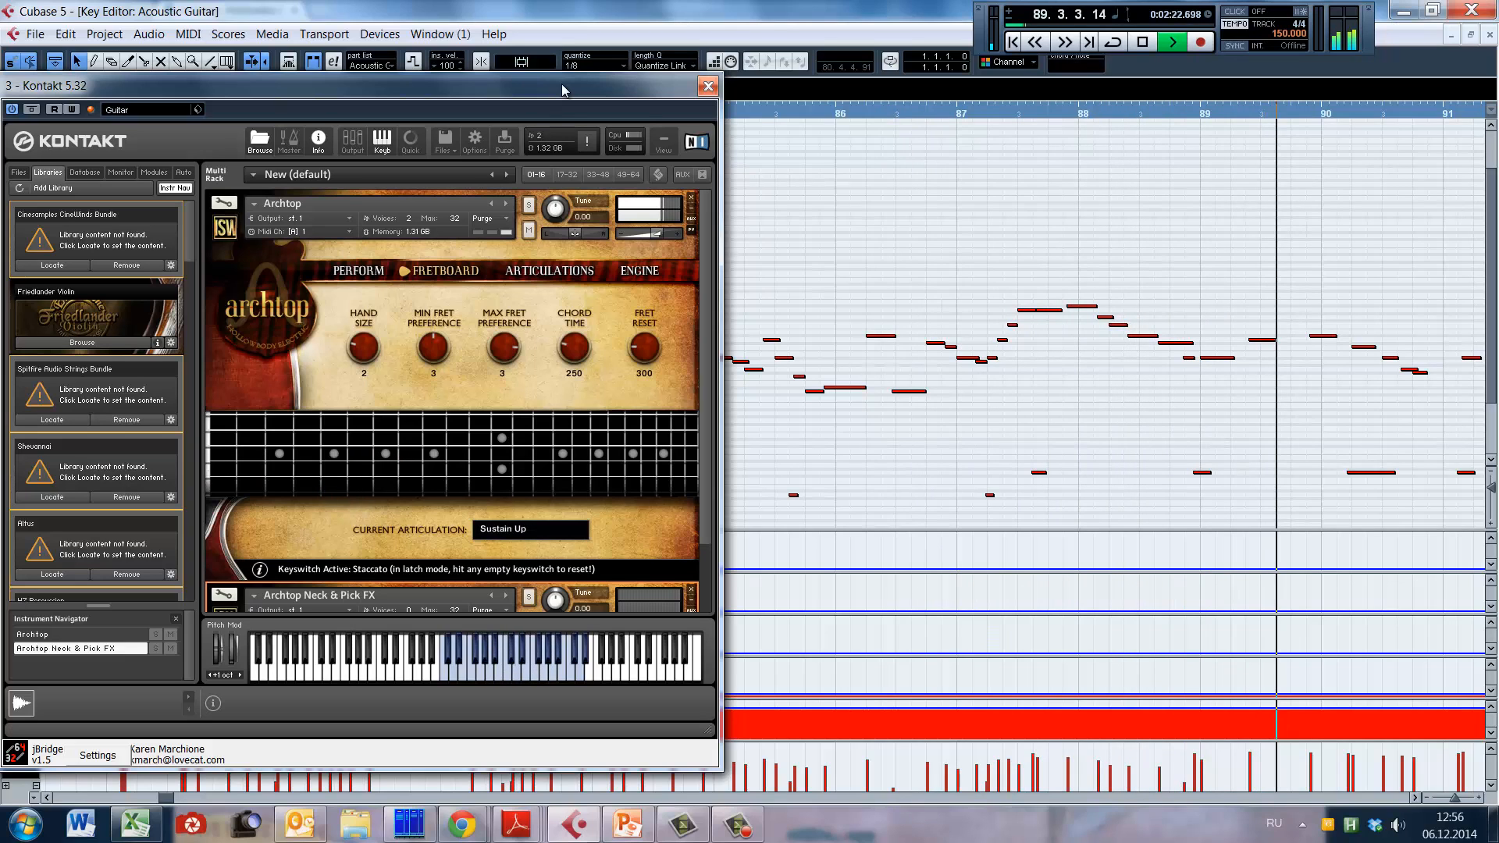
Step: Play the guitar part through to bar 97, moving the Kontakt window clear of the notes being played
left_click_drag(560, 82, 1326, 109)
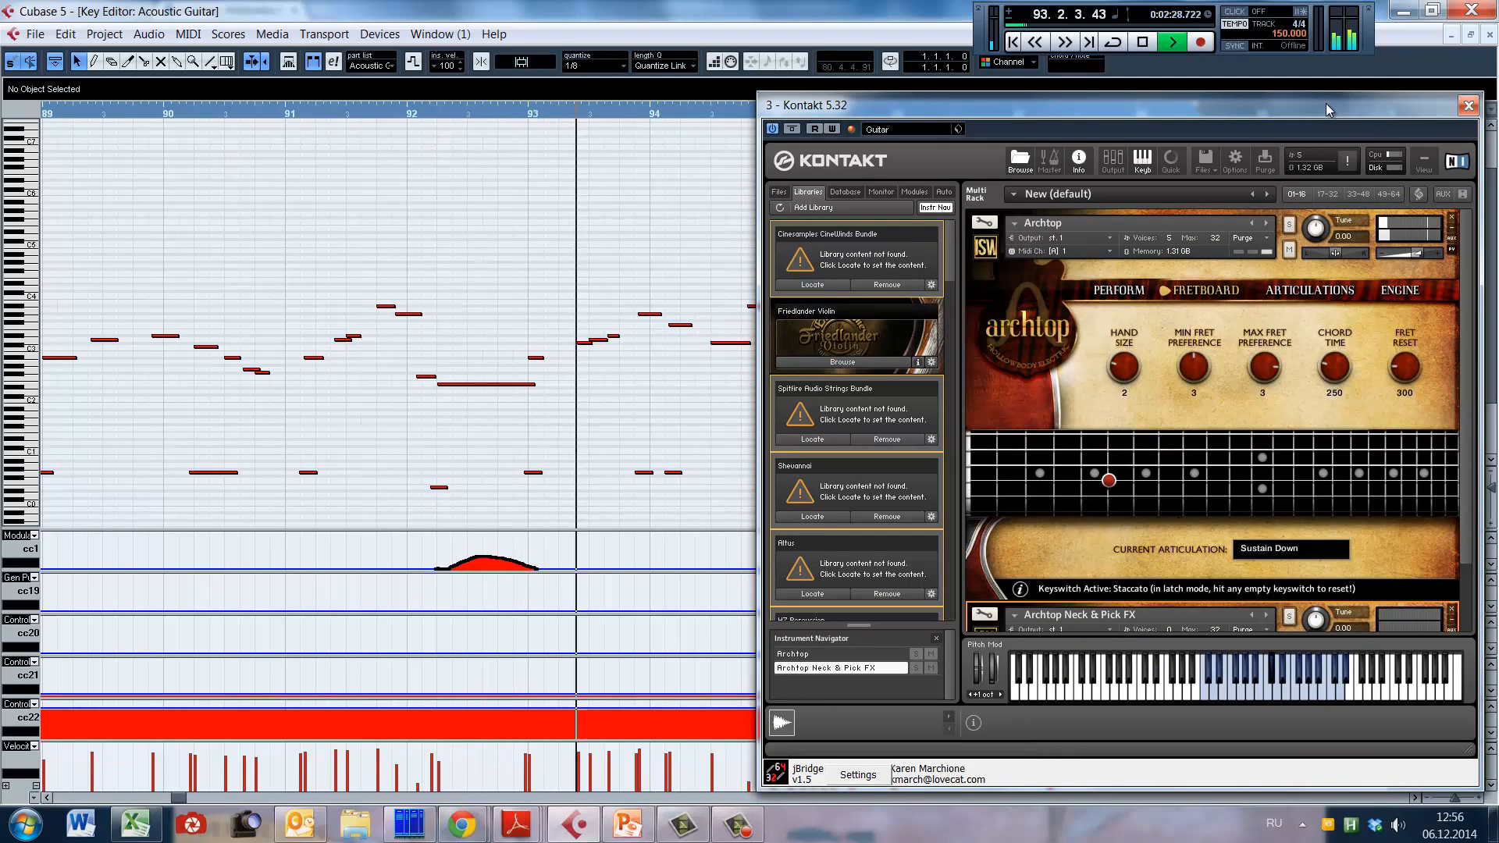
left_click_drag(1326, 103, 514, 84)
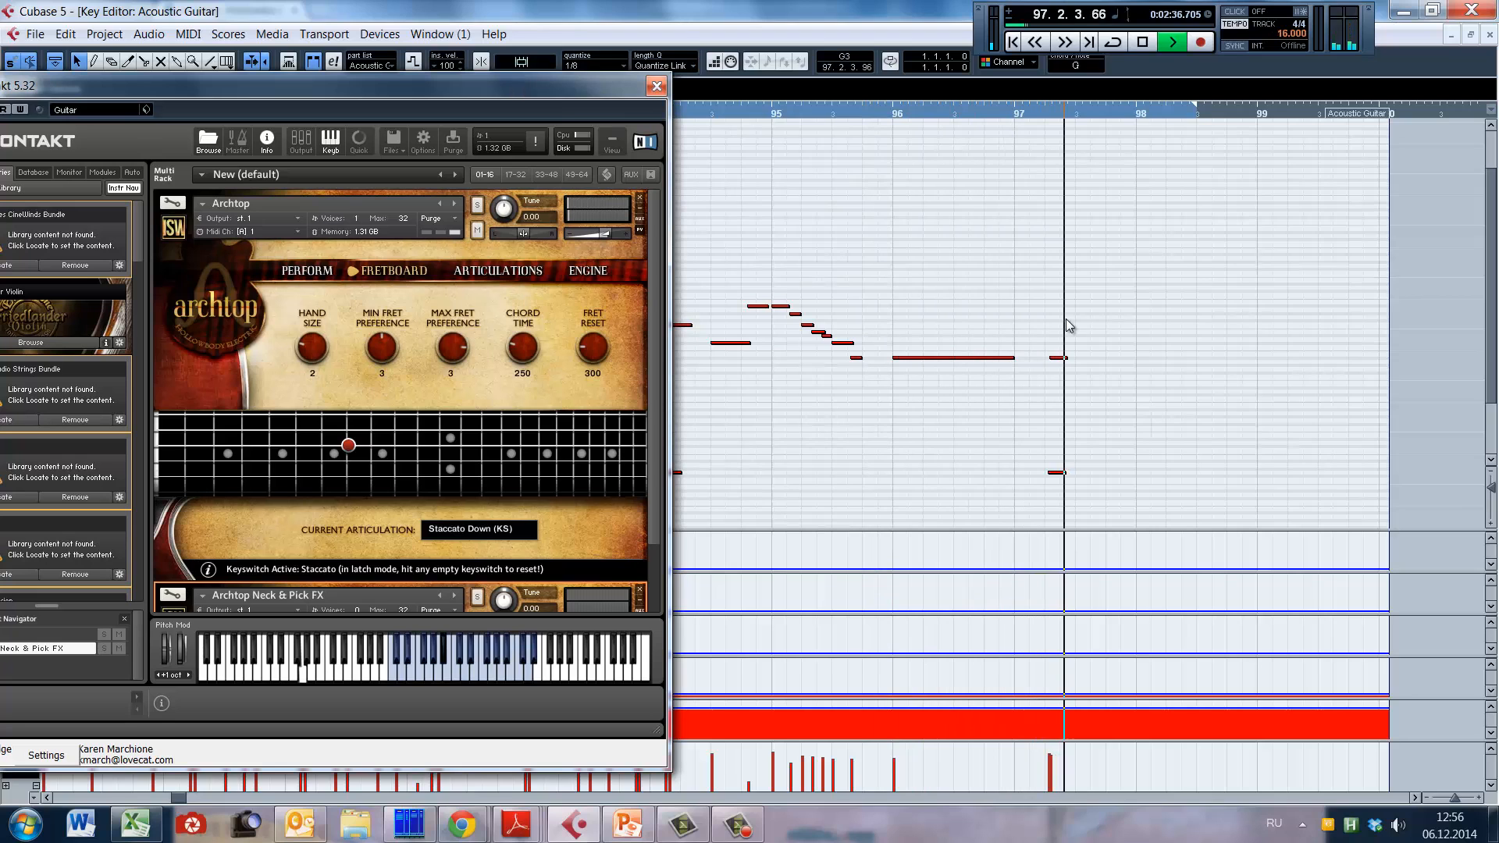
key("space")
left_click_drag(496, 97, 1300, 99)
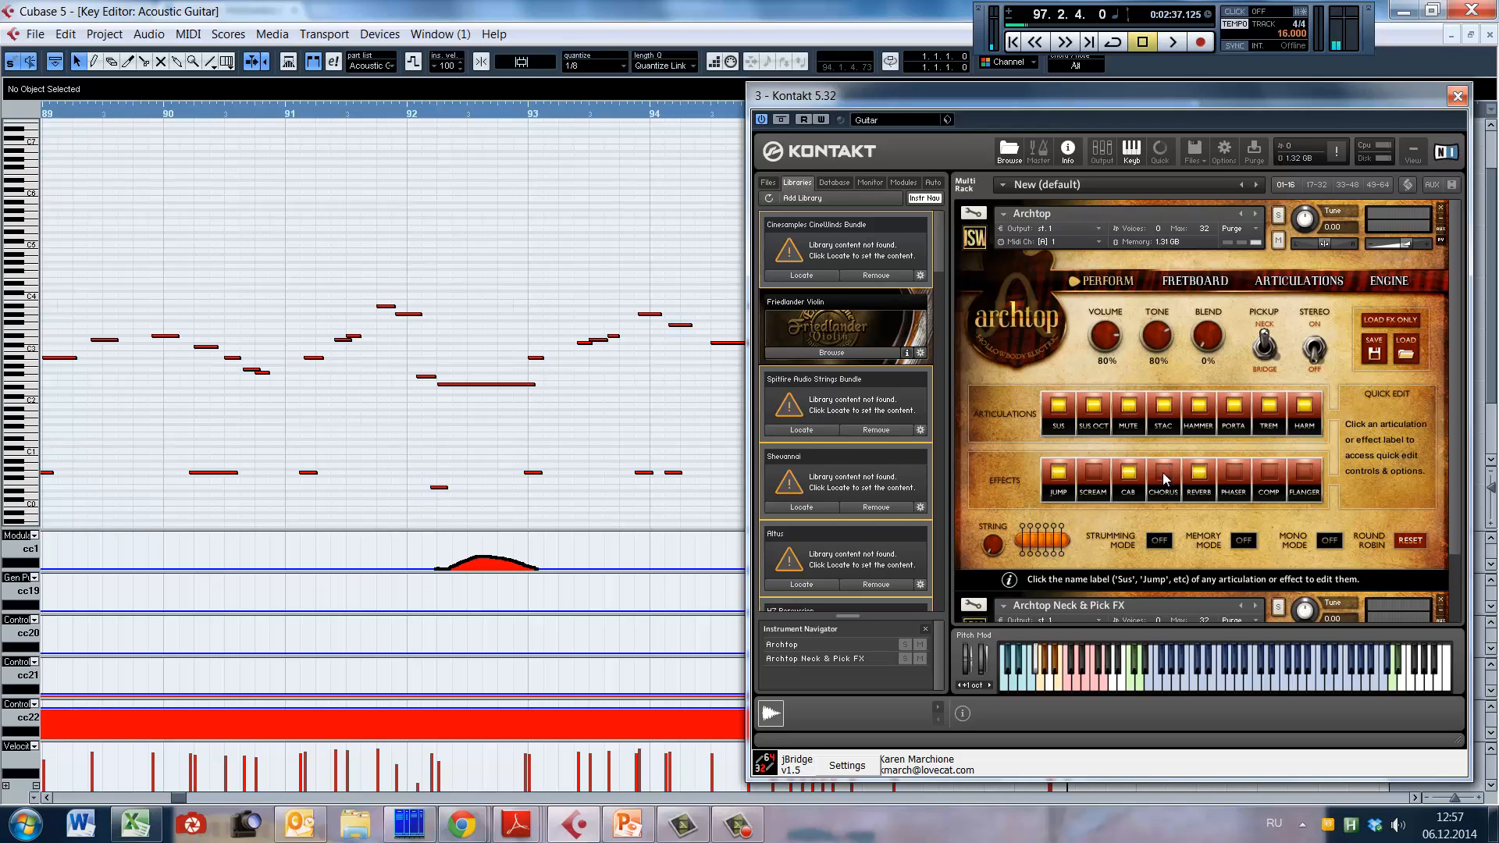
Step: Inspect the Archtop string selector, Jump effect and Stac label on the Perform page, view the Articulations page, and return to Perform
mouse_move(993, 550)
left_mouse_down()
mouse_move(989, 451)
mouse_move(991, 556)
left_mouse_up()
right_click(994, 547)
left_click(997, 535)
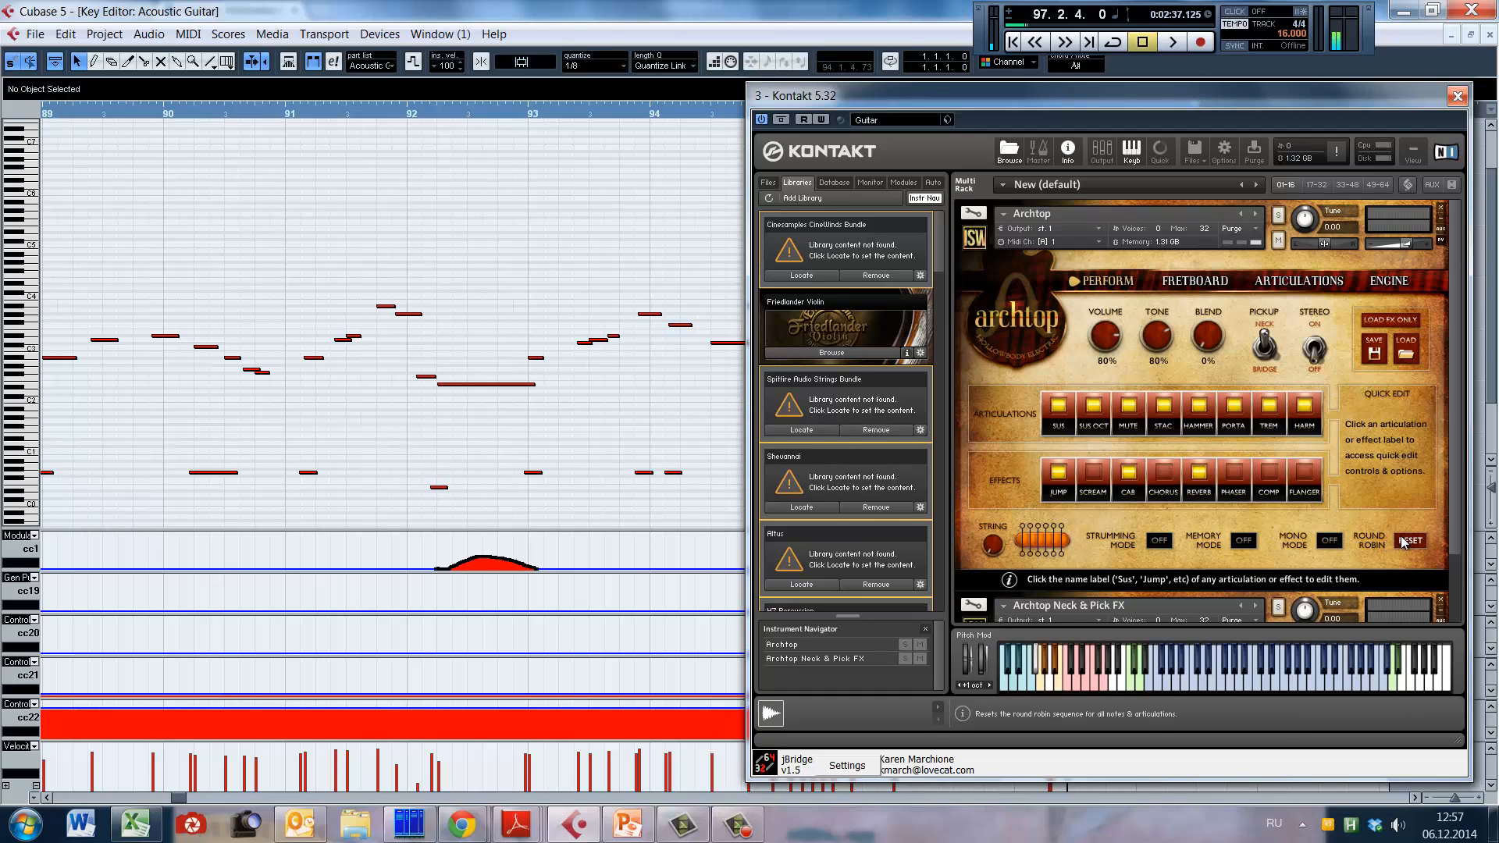
left_click(1065, 493)
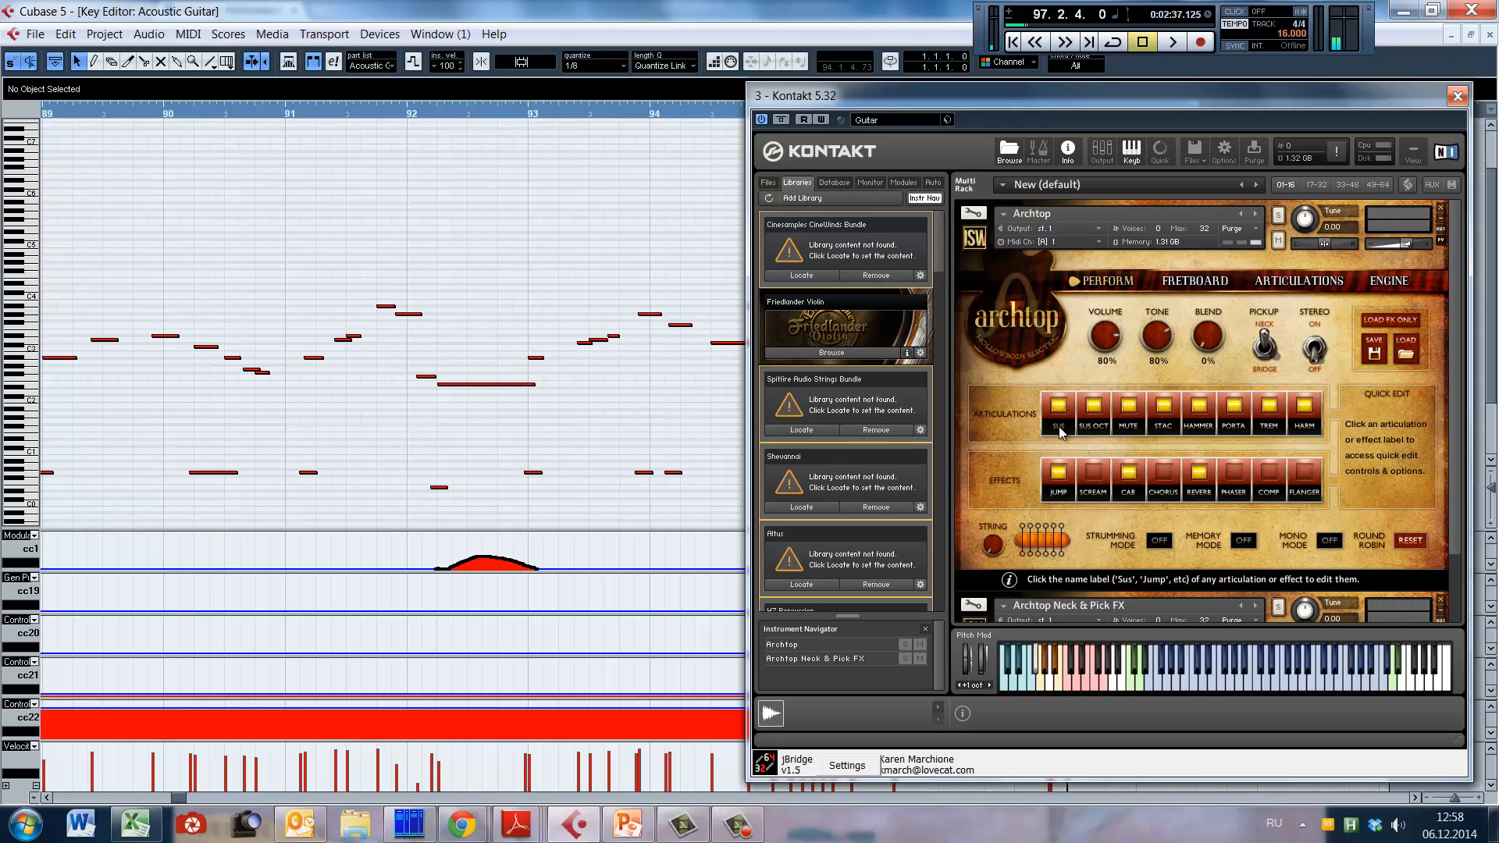
left_click(1163, 426)
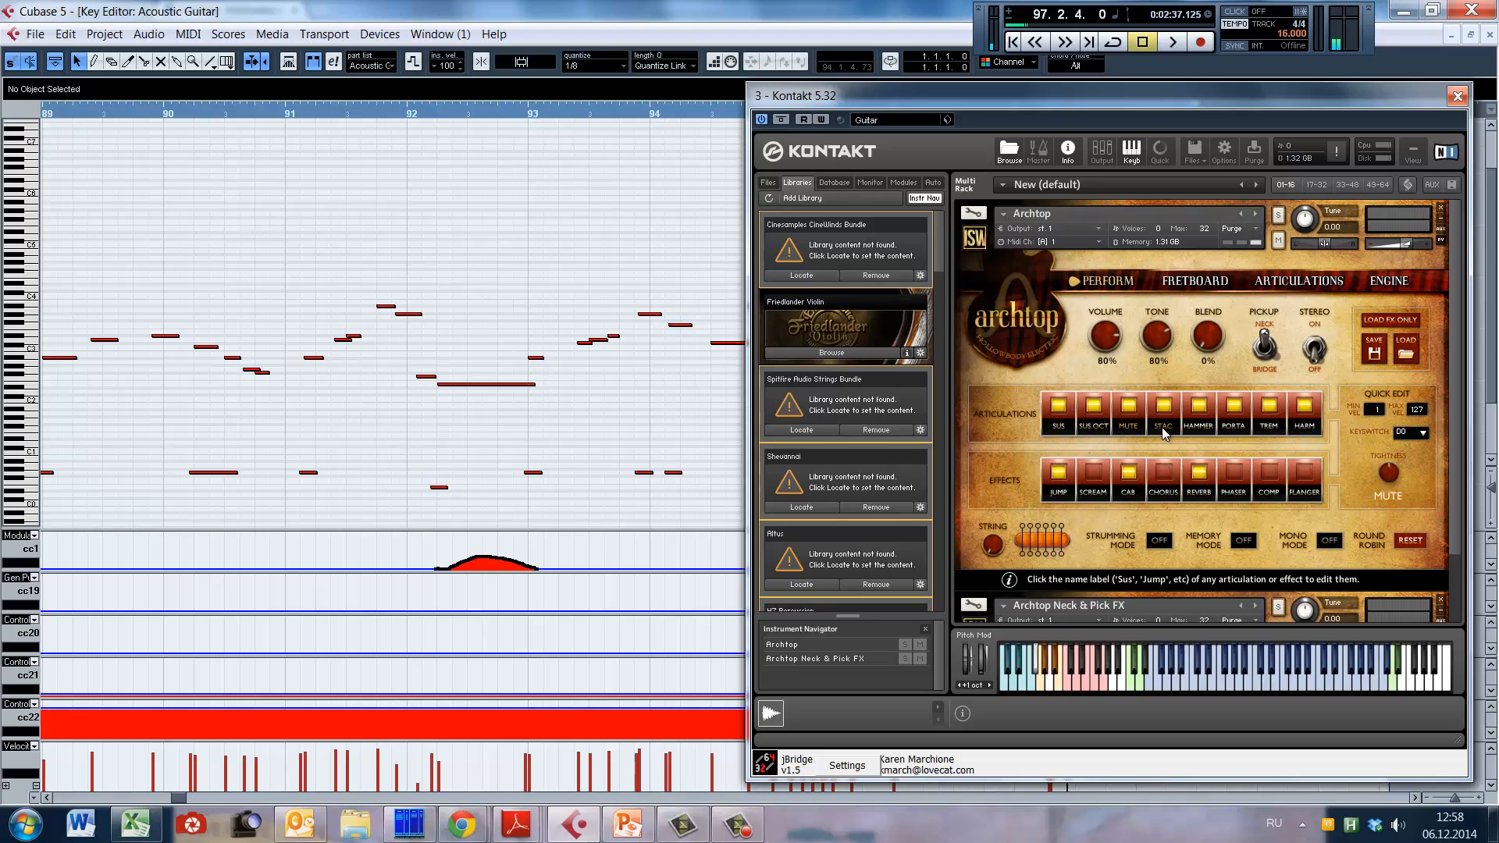
left_click(1295, 283)
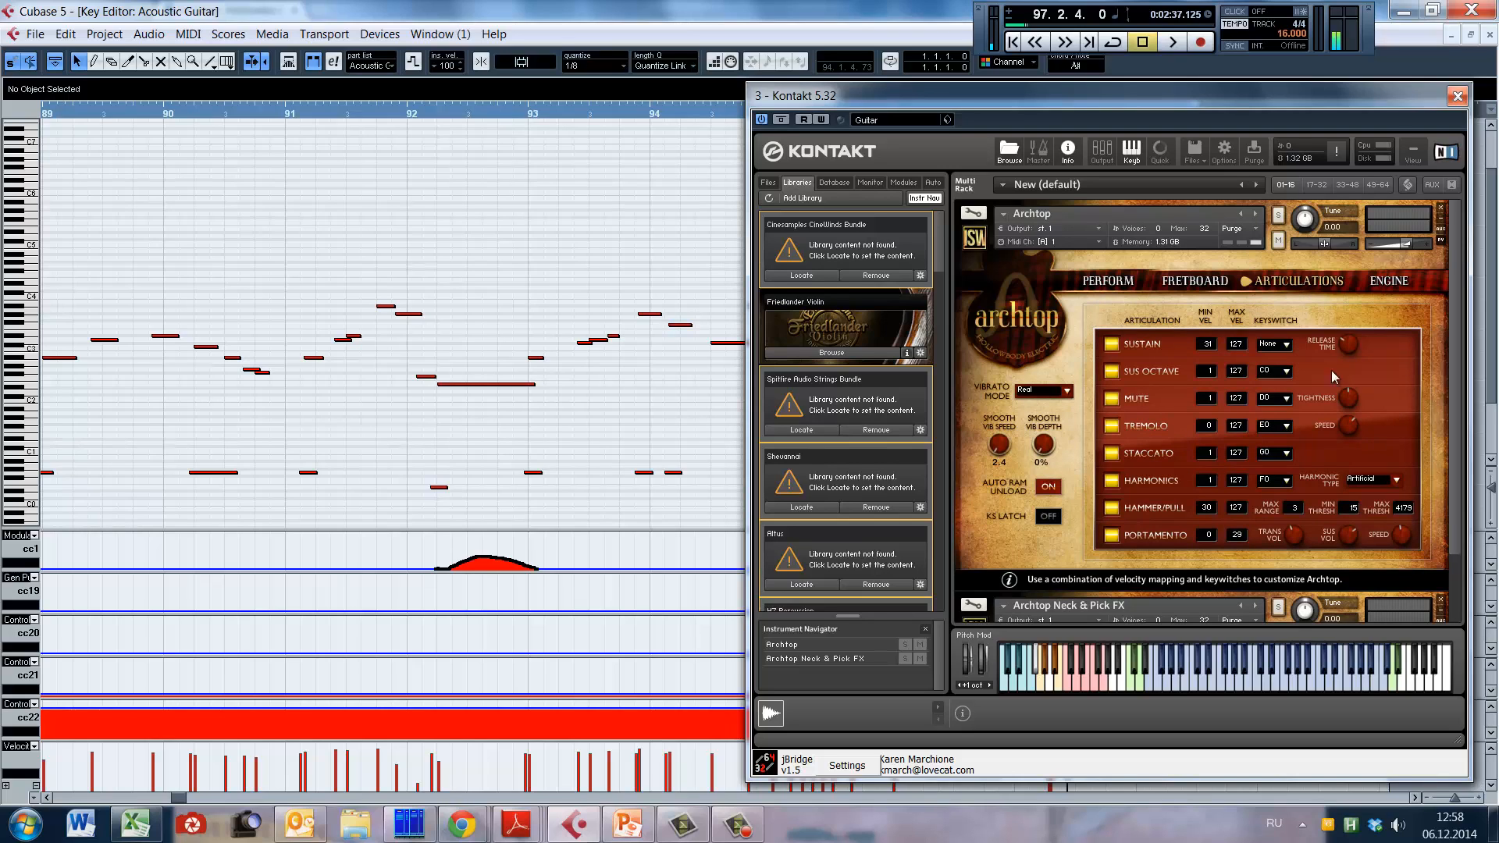
left_click(1101, 281)
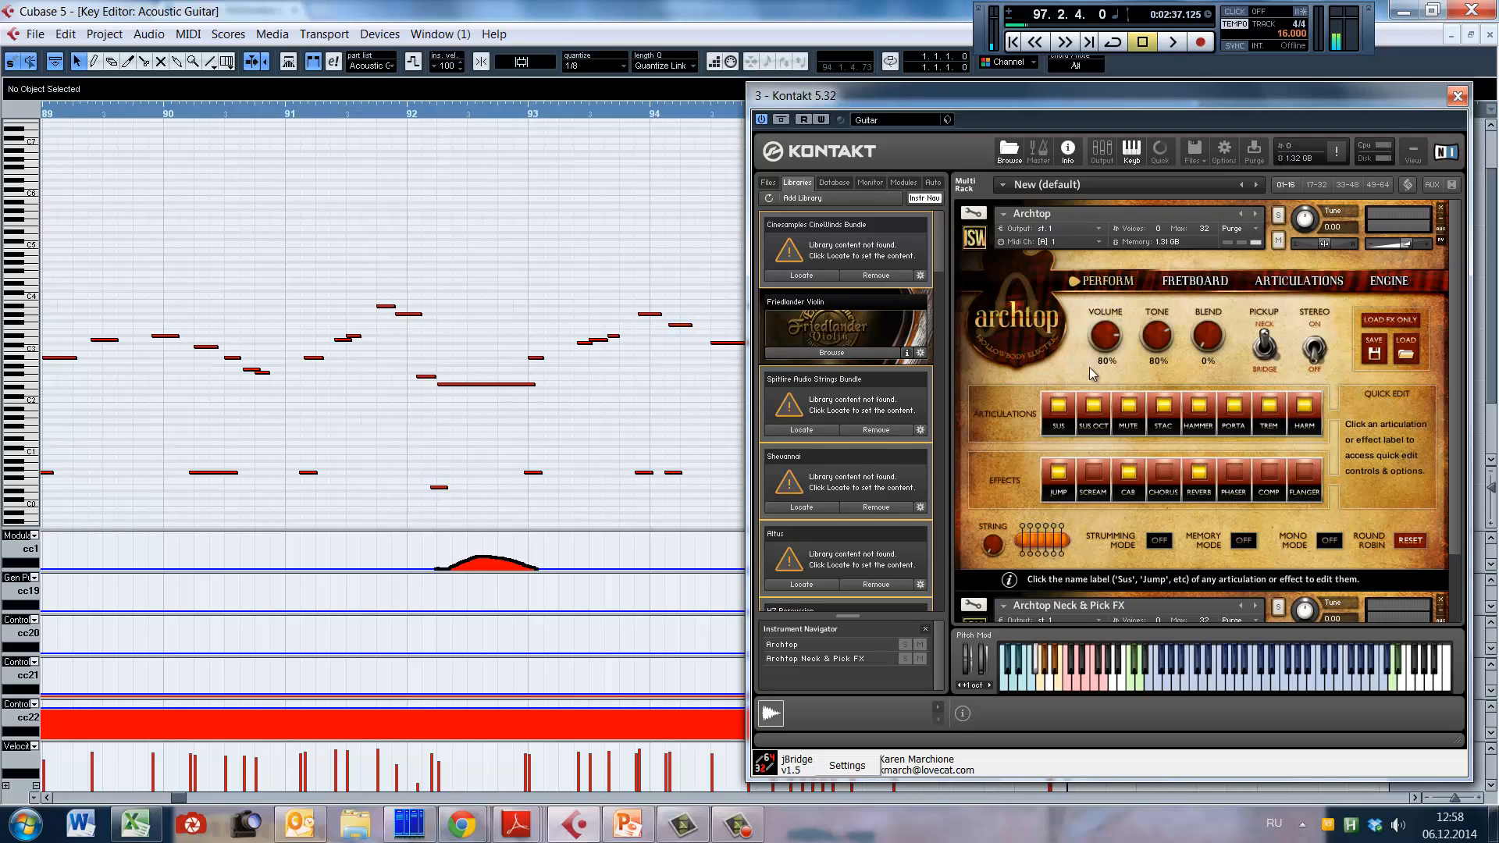
Step: Go through the quick-edit controls of the Sus, Sus Oct, Mute, Stac, Hammer and Porta articulations and try the Stereo switch
left_click(1061, 429)
left_click(1088, 429)
left_click(1120, 427)
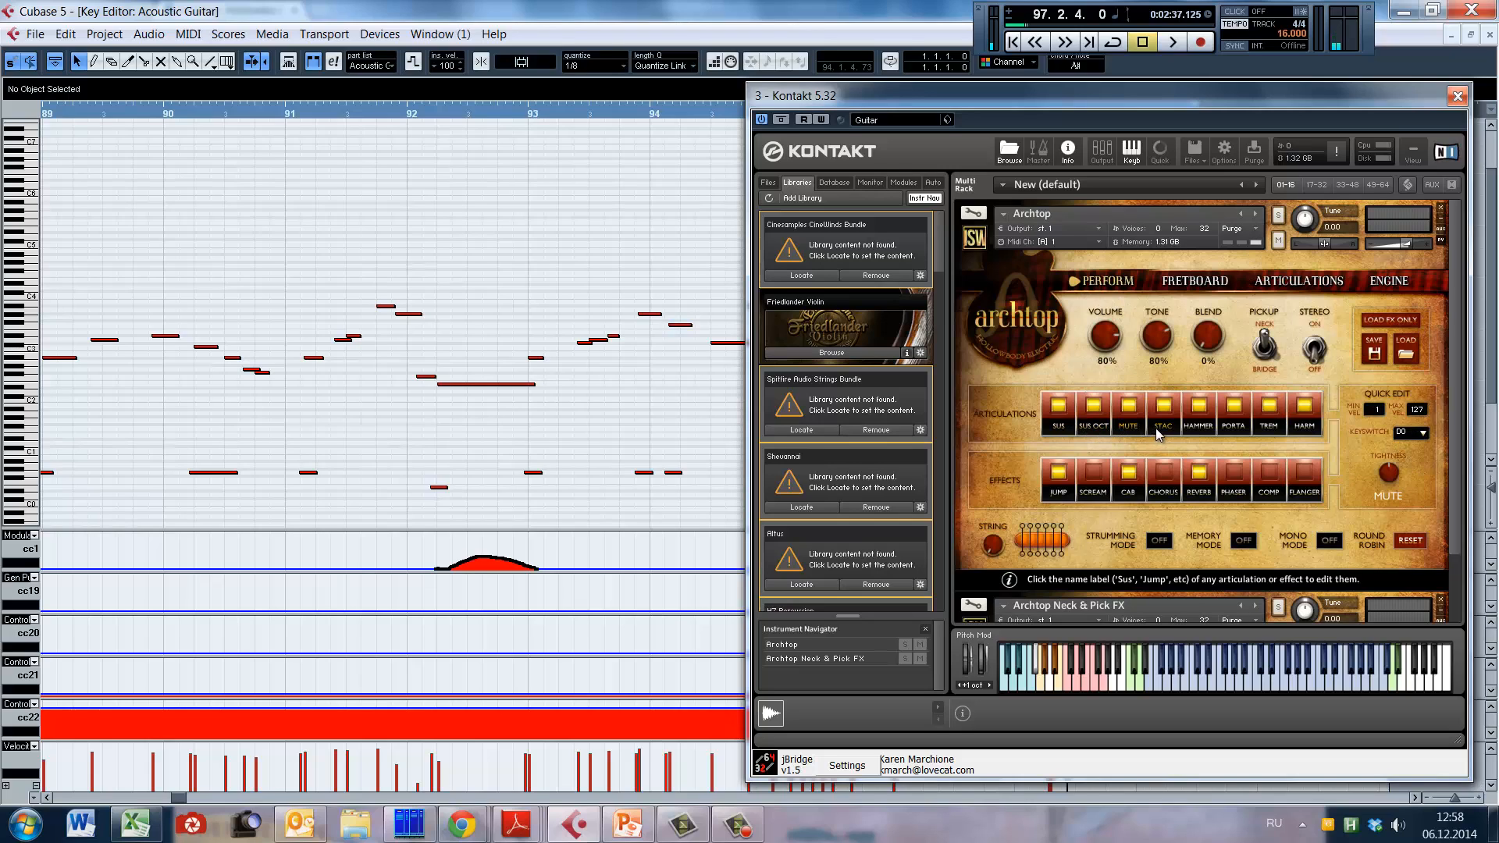
left_click(1155, 428)
left_click(1200, 429)
left_click(1235, 430)
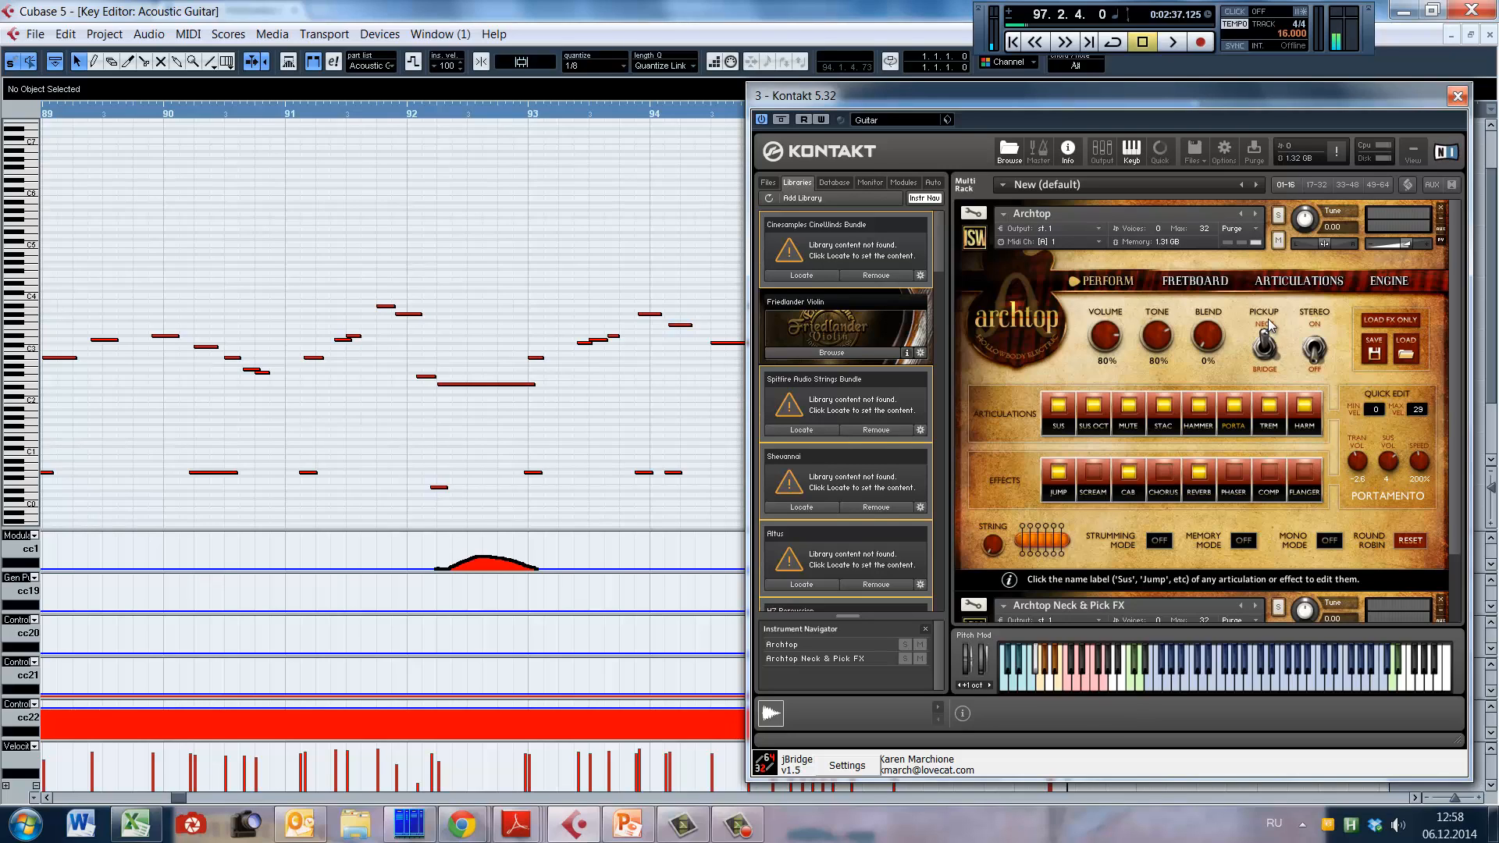
left_click(1324, 355)
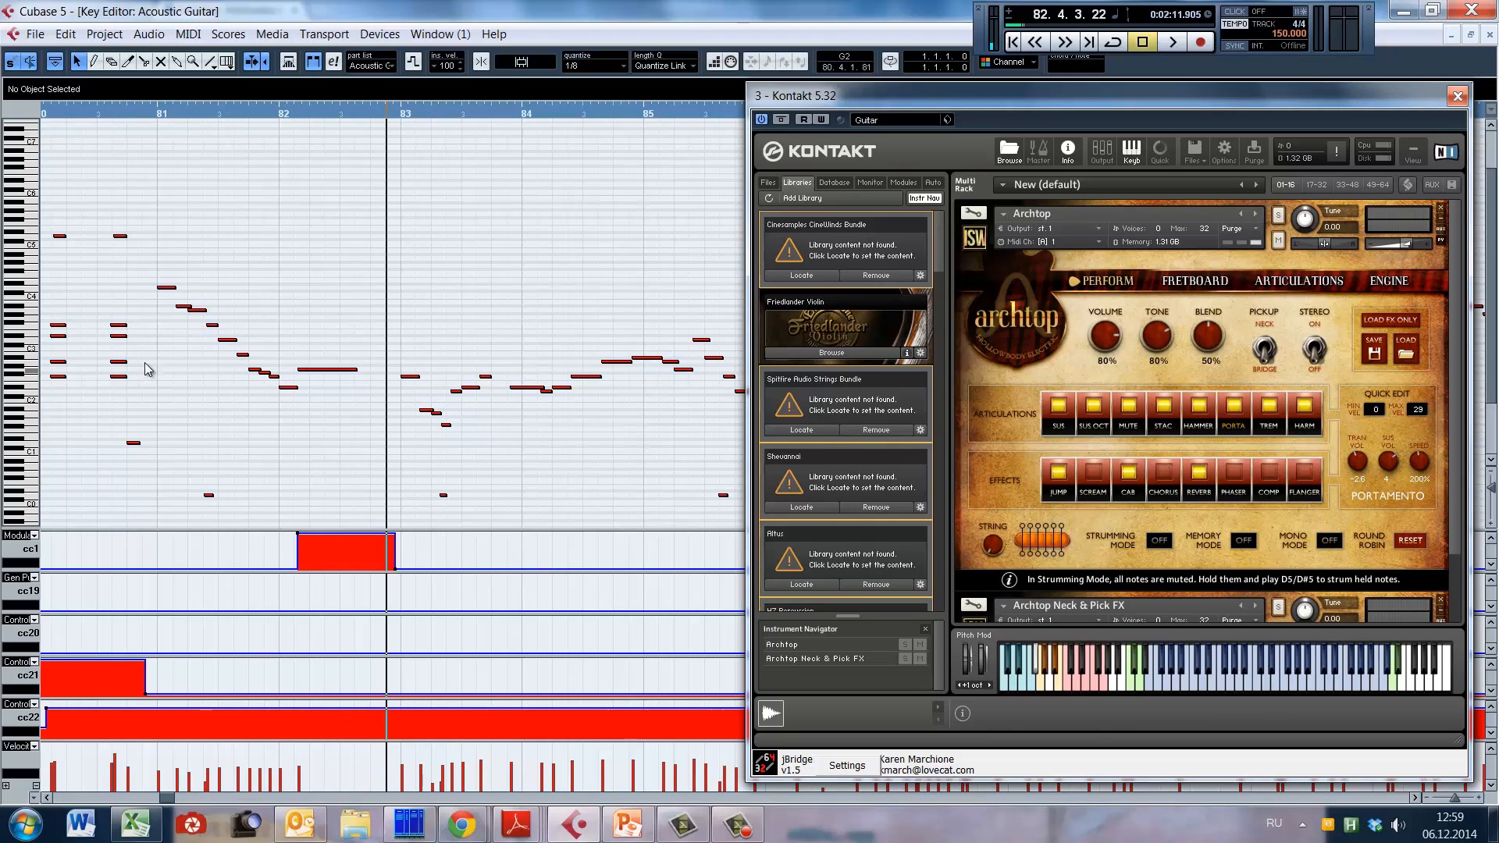
Step: Play the guitar solo from about bar 81 while comparing Archtop Tone settings of 40% and 80%, ending on 80%
left_click(152, 362)
key("space")
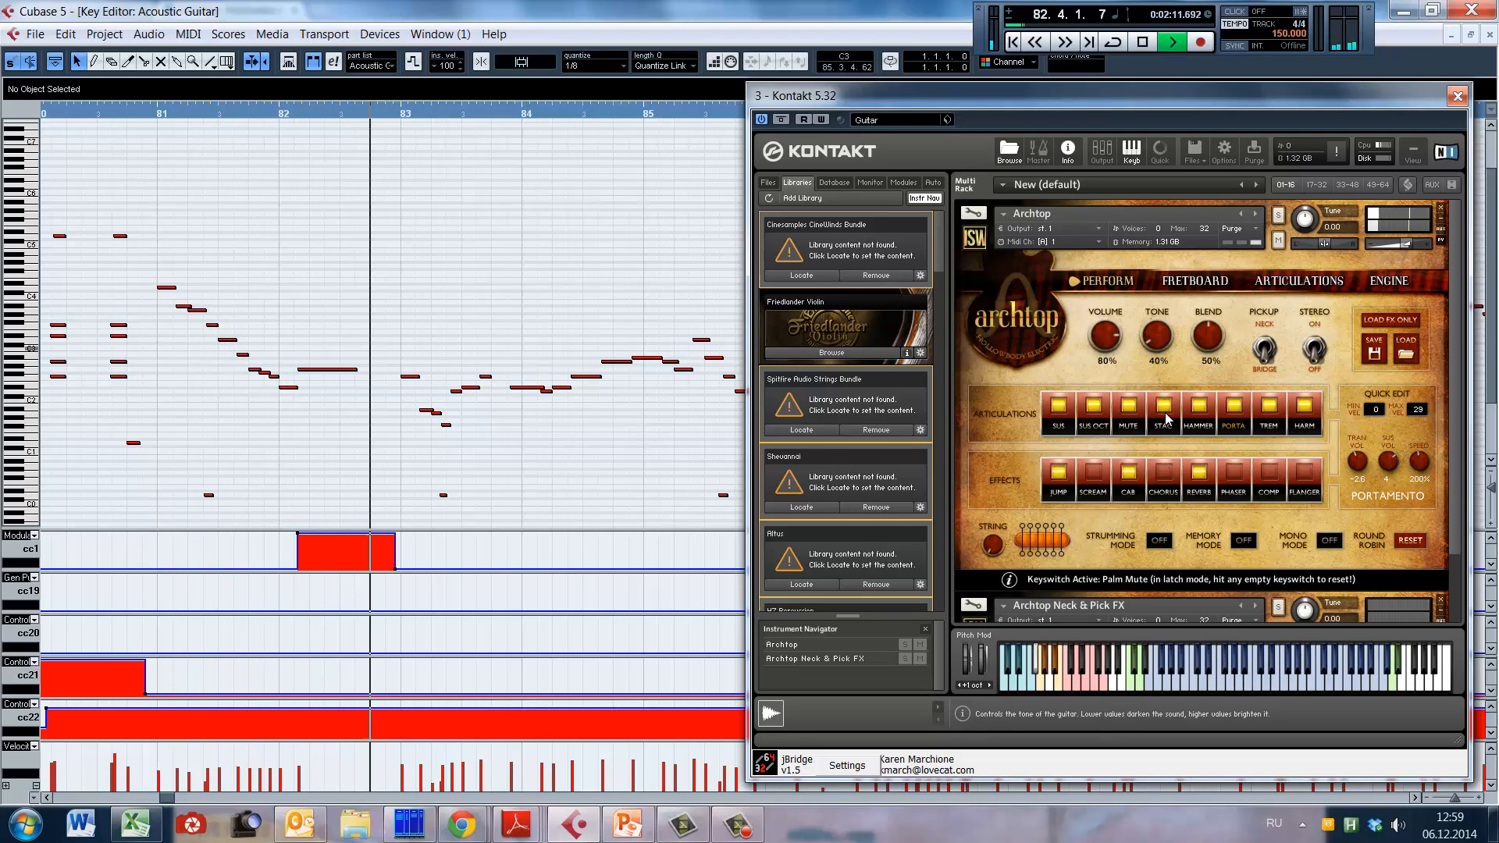
mouse_move(1159, 351)
left_mouse_down()
mouse_move(1169, 429)
mouse_move(1171, 316)
mouse_move(1185, 346)
left_mouse_up()
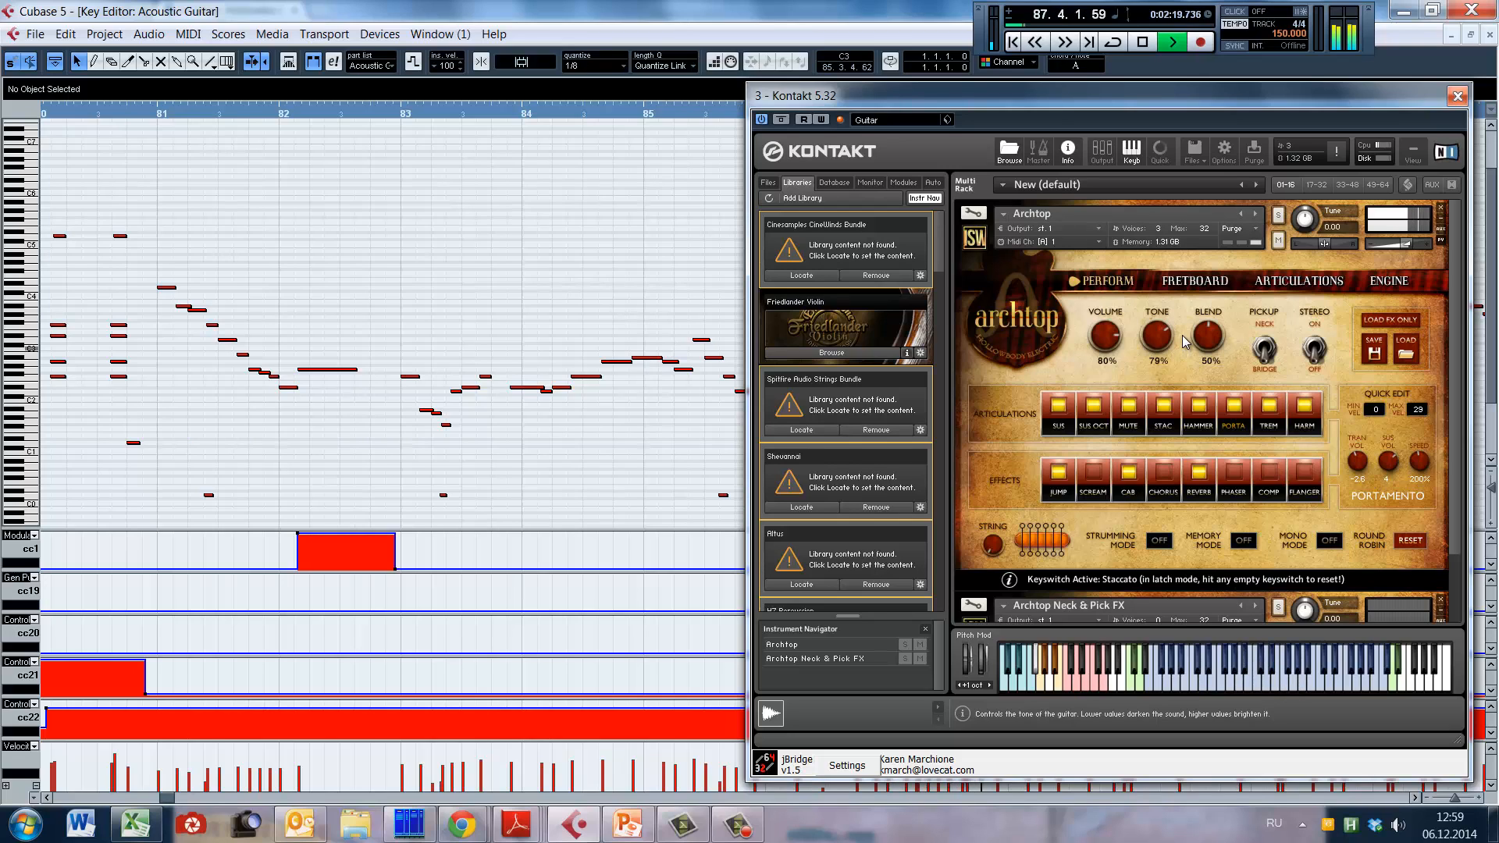
key("space")
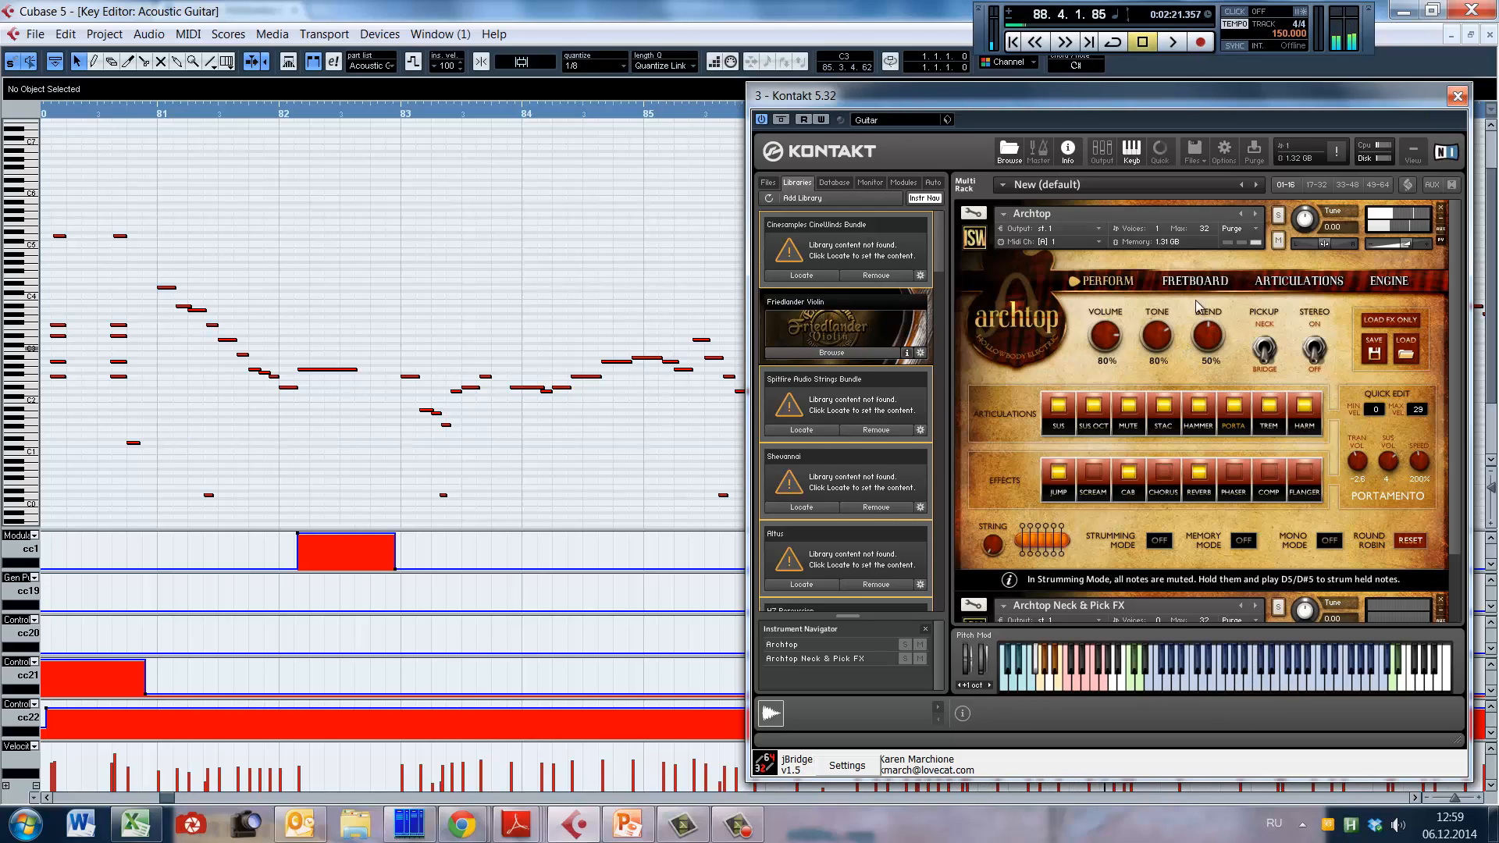
Step: On the Archtop Engine page, raise Resonance Volume to 18 while playing from bar 81, and return it to -9
left_click(1195, 282)
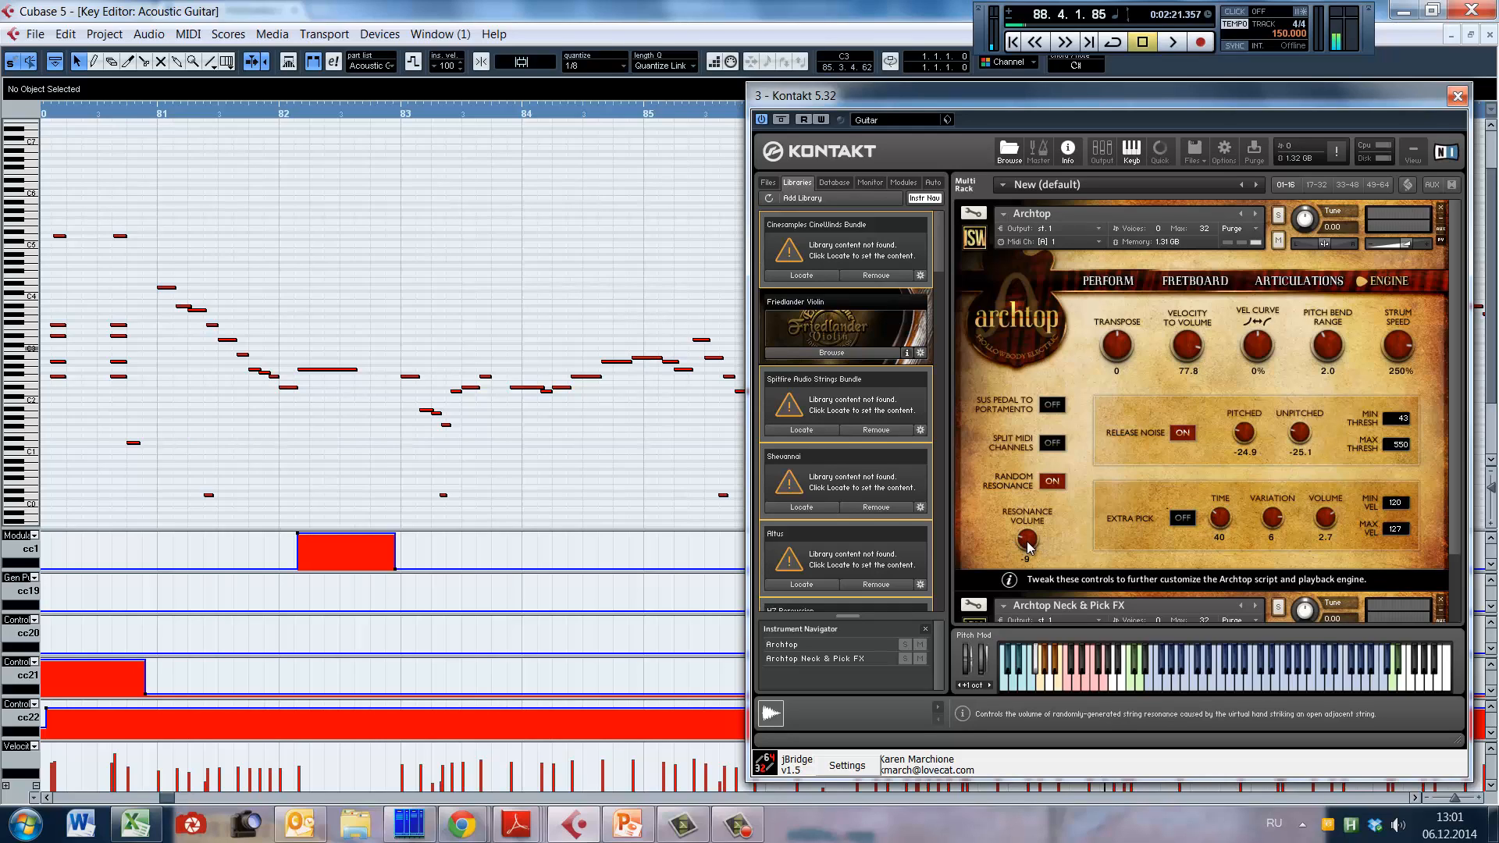
left_click(144, 328)
key("space")
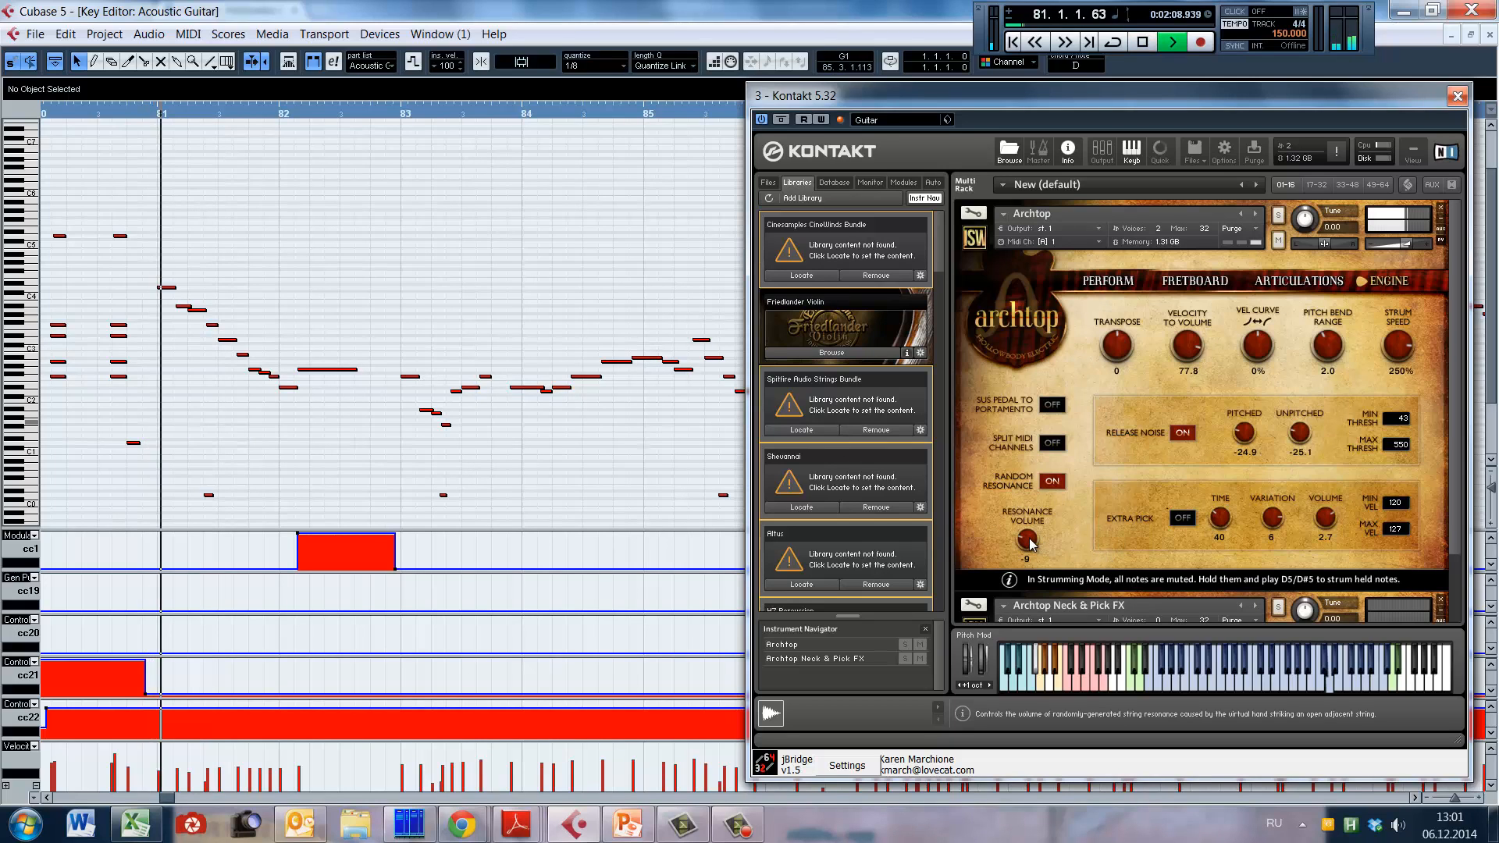
left_click_drag(1028, 506, 1027, 424)
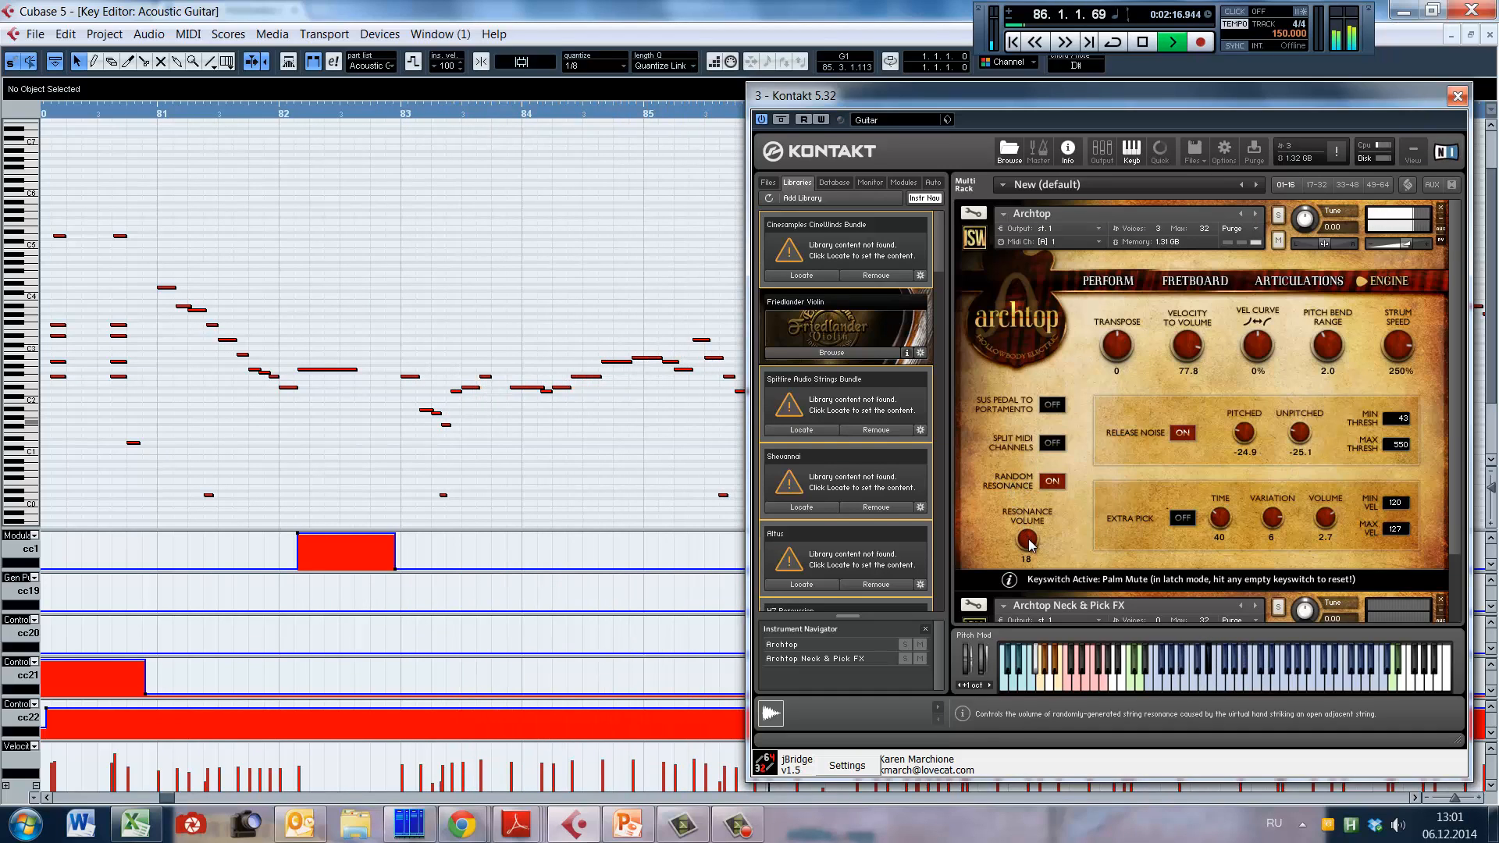
left_click_drag(1027, 539, 1041, 630)
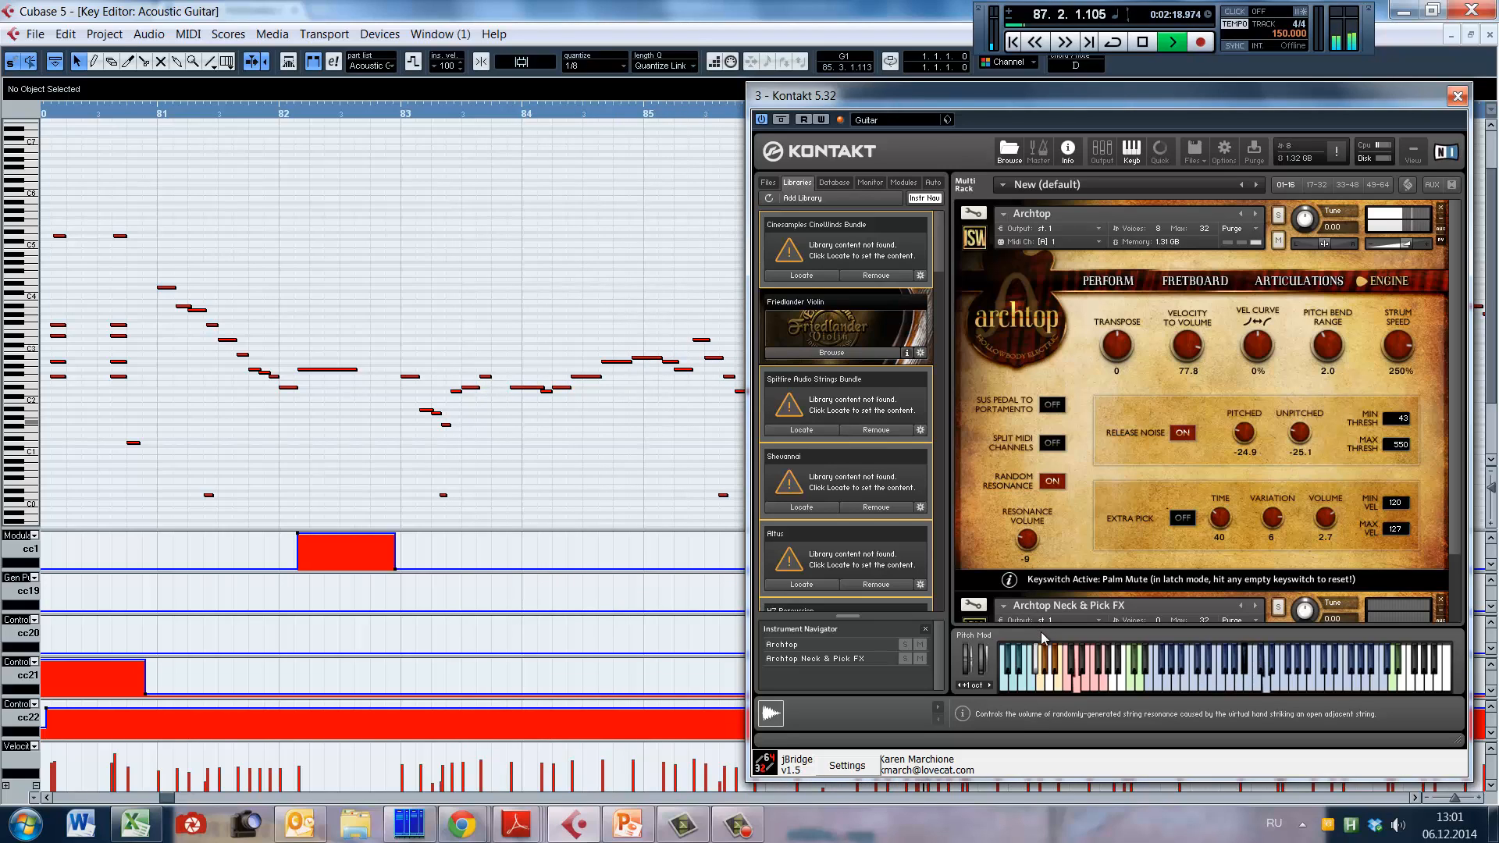
key("space")
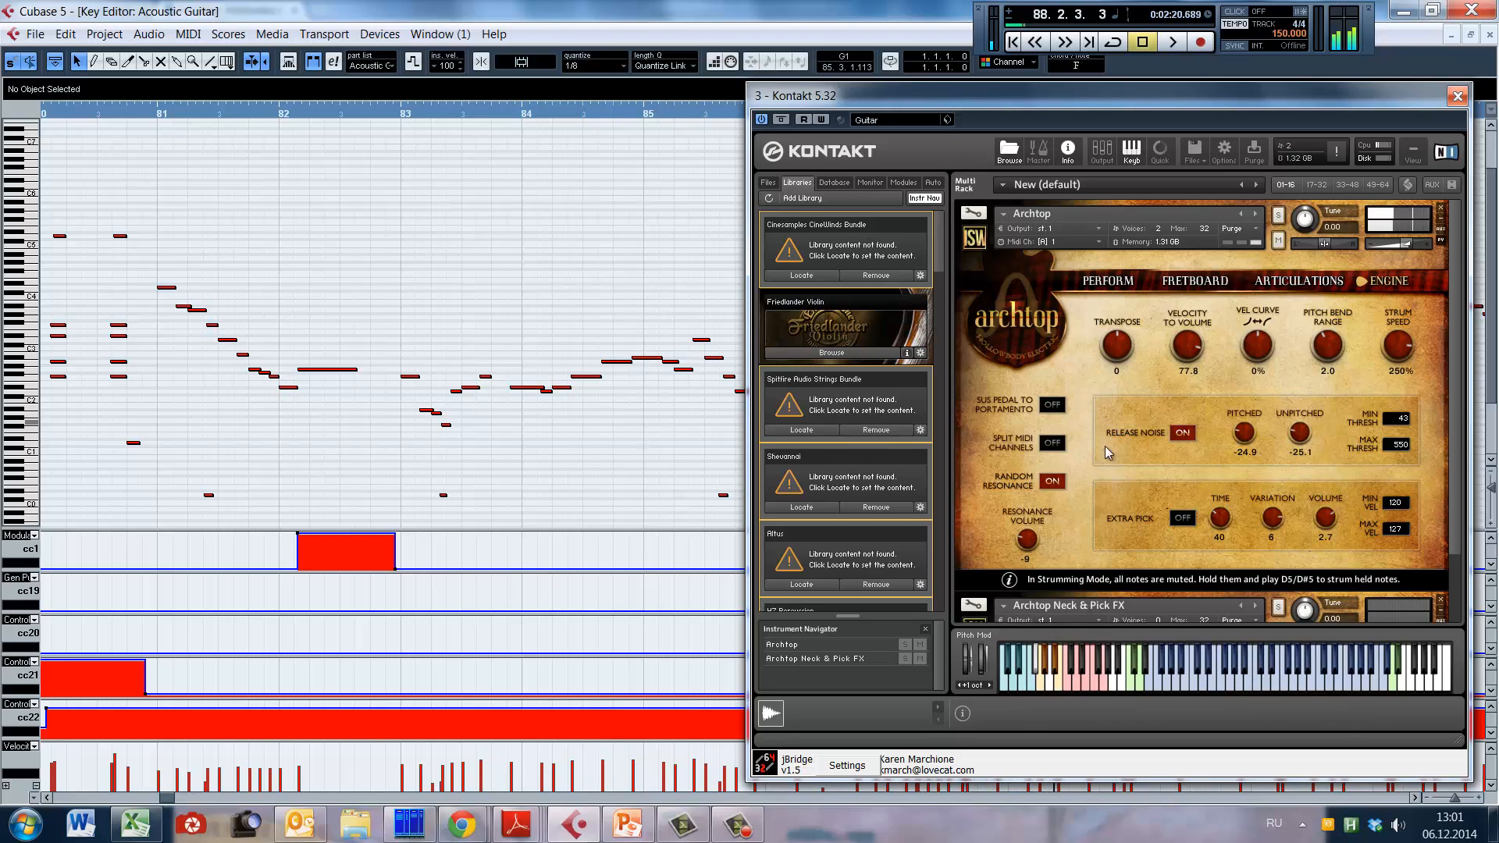
Step: Close the Kontakt window and the guitar's Key Editor, and display the notes of the Bass part
left_click(851, 441)
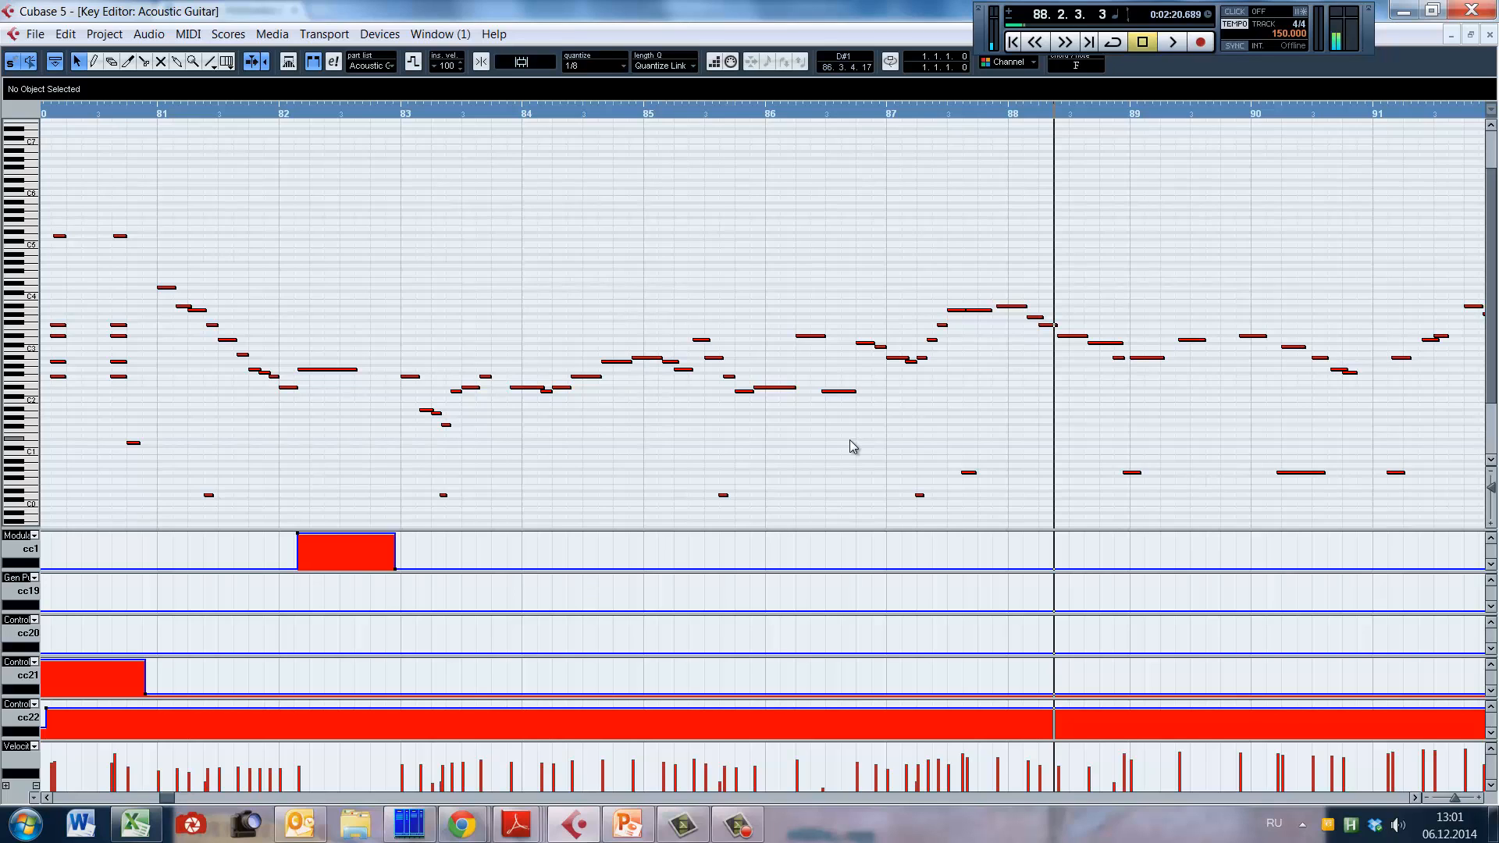
key("F11")
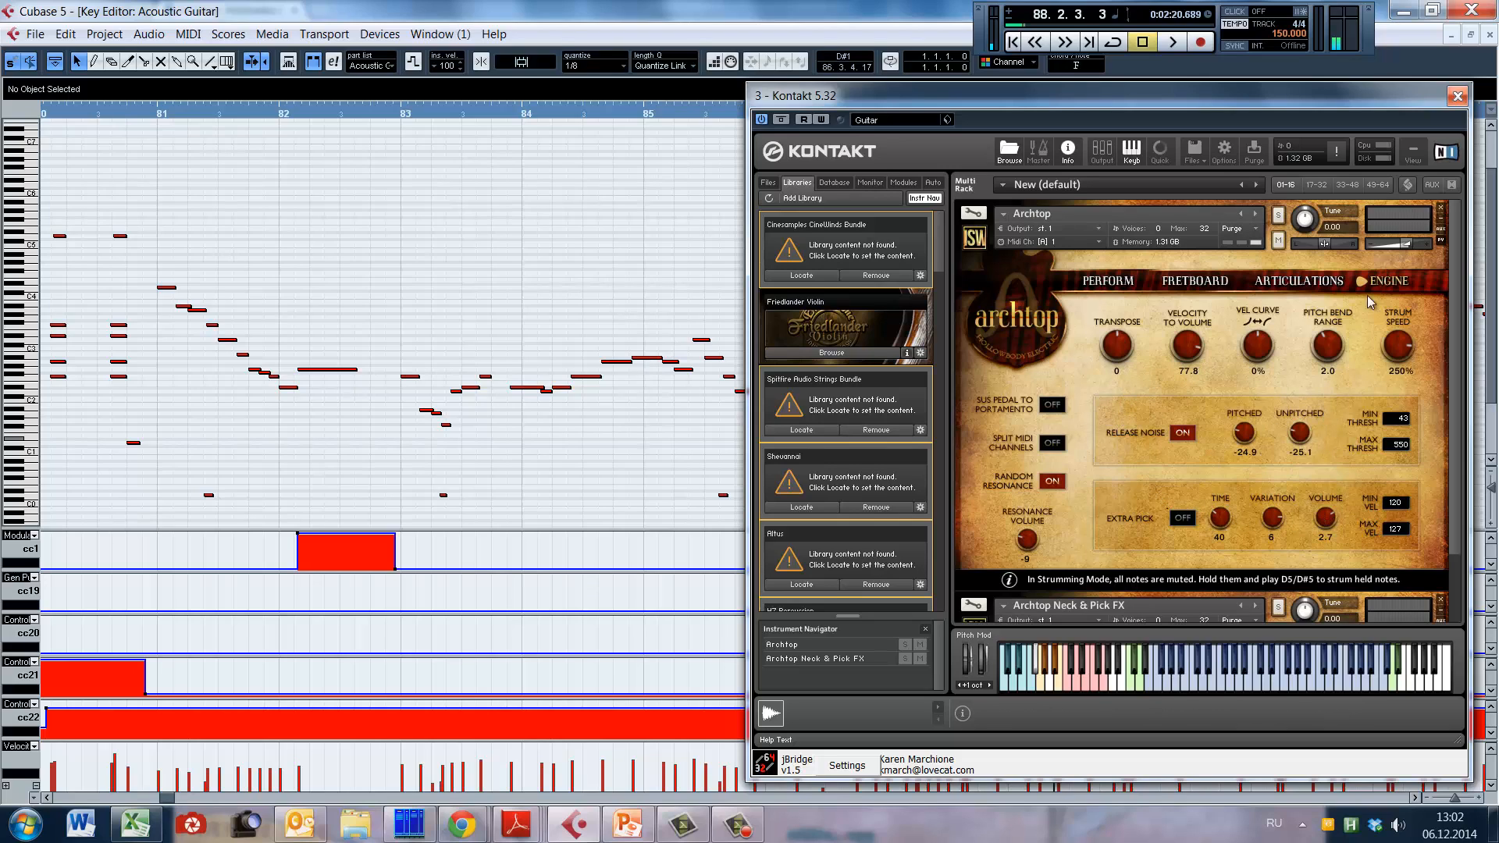
left_click(1458, 95)
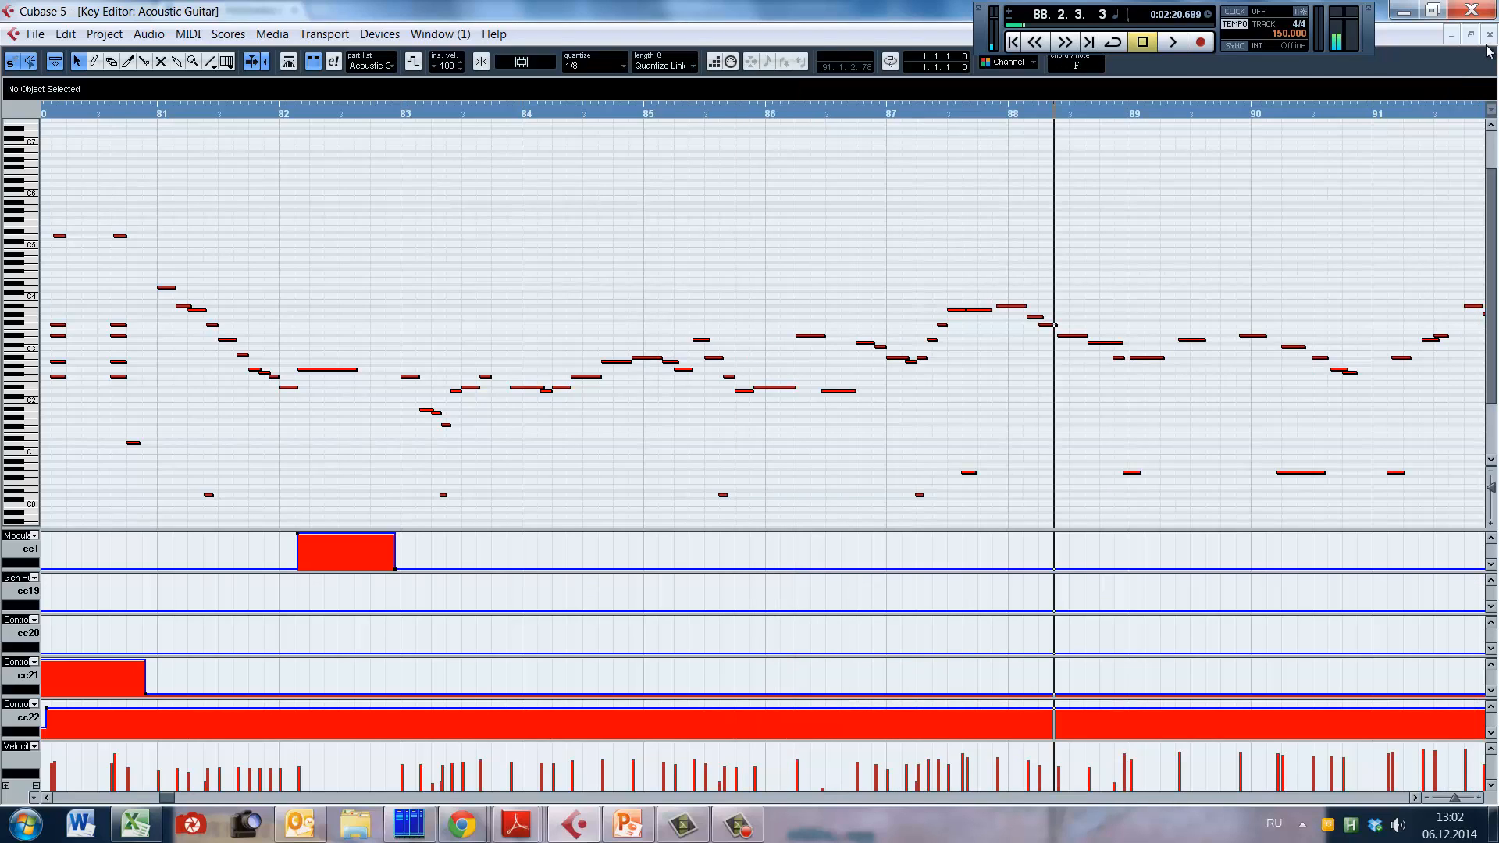
left_click(1489, 35)
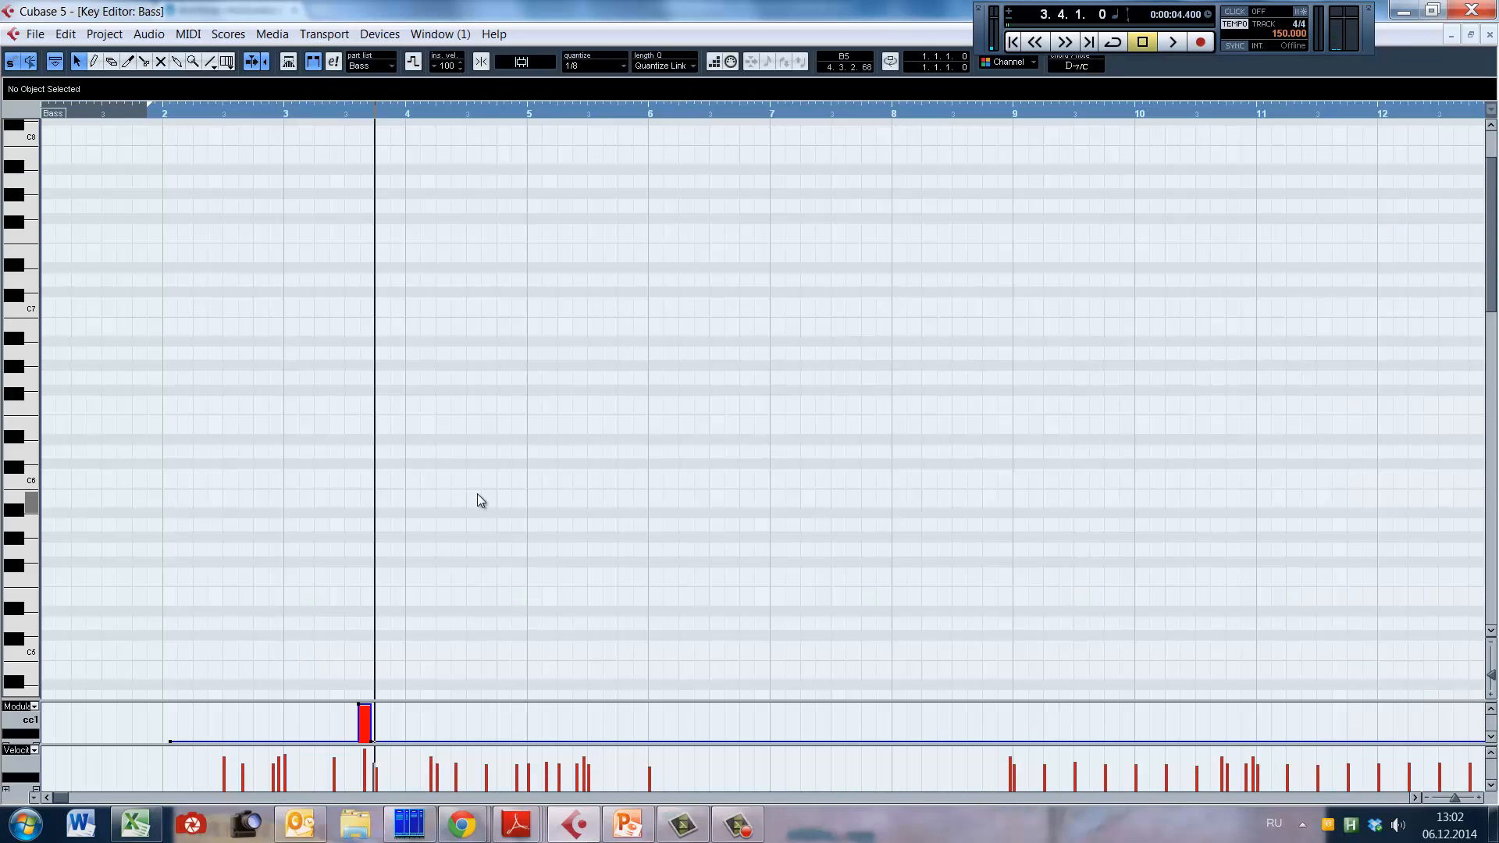
scroll(517, 489, "down", 10)
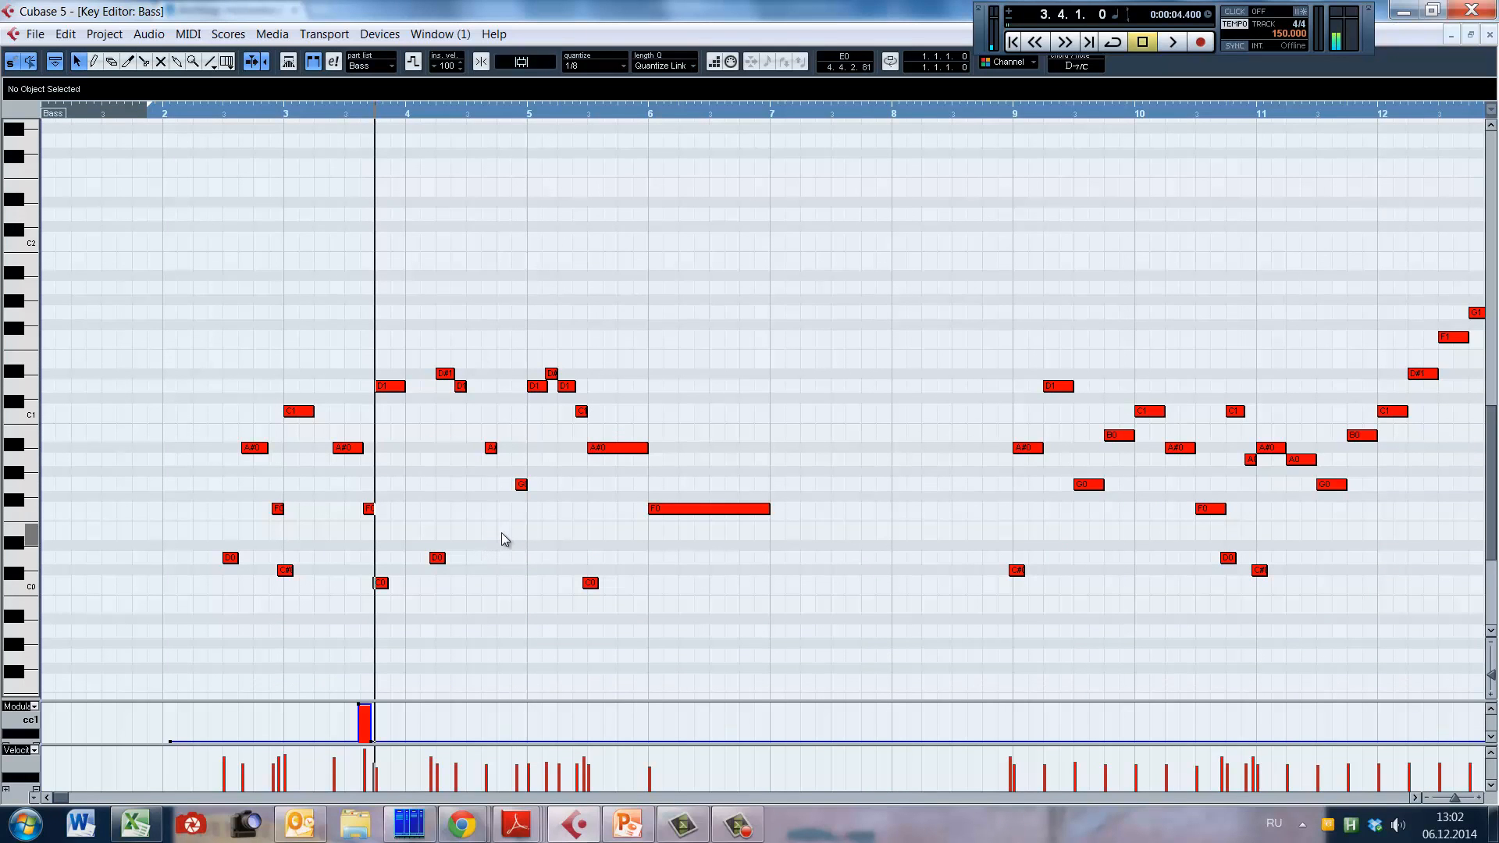
Step: Switch to Chrome and listen to the Straight Ahead! Bass demos "Dance of the Sugar Plum Fairy" and "JUST PAST THE BRIDGE"
left_click_drag(1116, 2, 1154, 87)
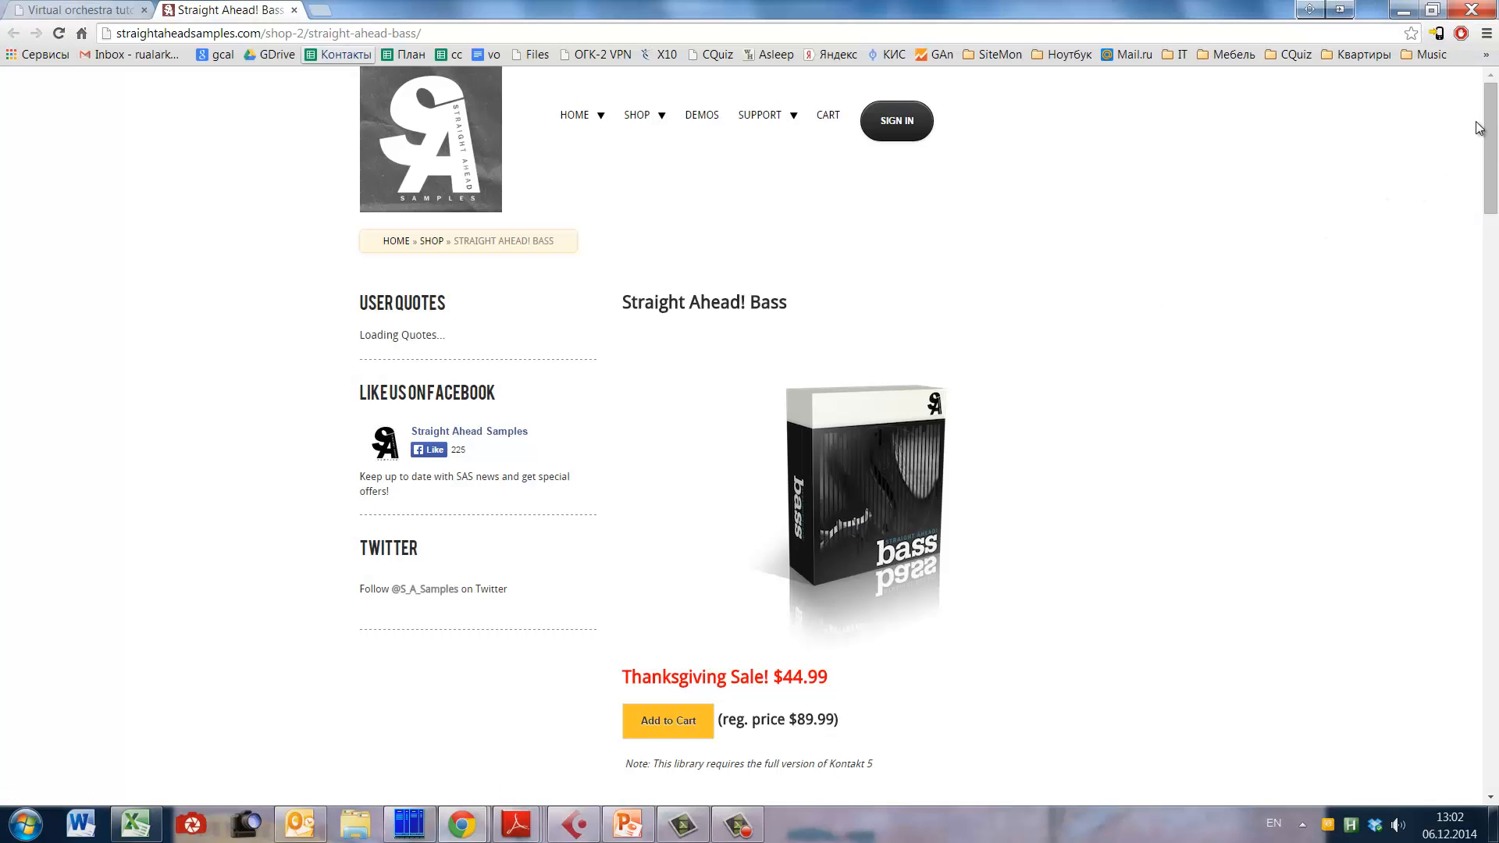
left_click_drag(1492, 115, 1478, 205)
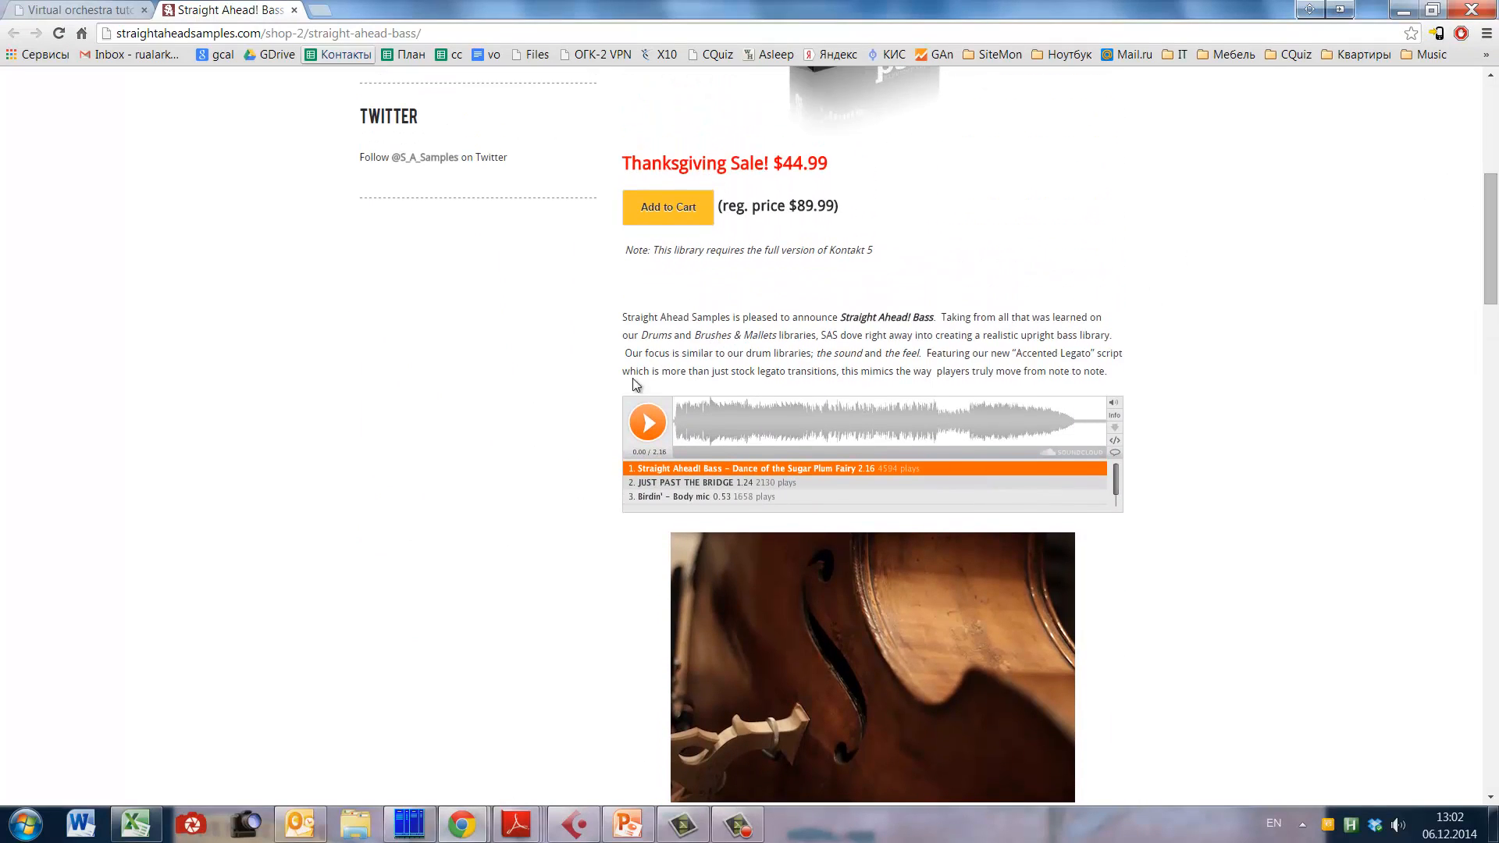
left_click(647, 421)
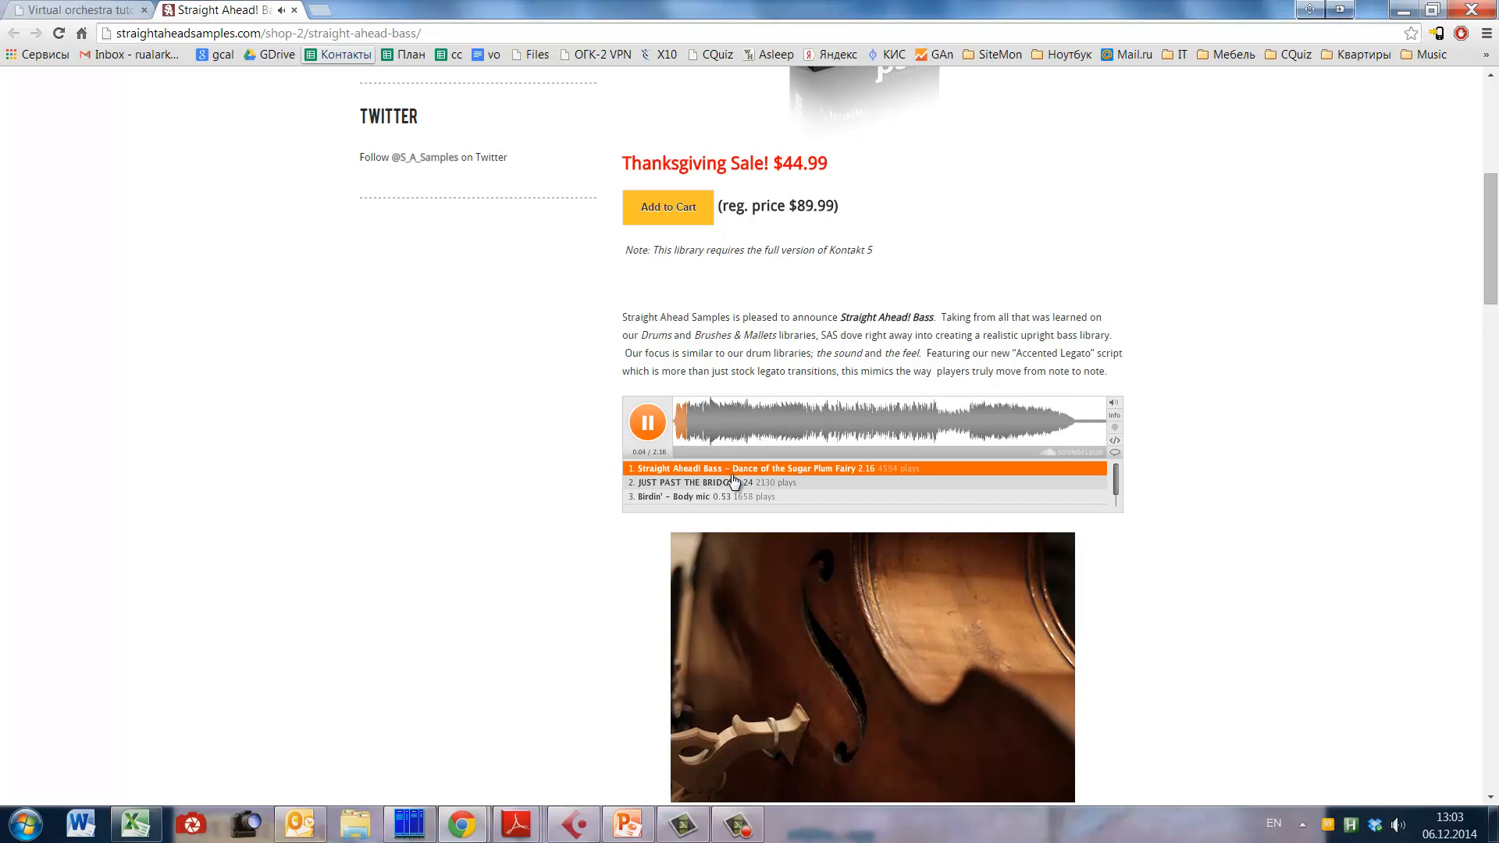
left_click(646, 431)
left_click(646, 433)
left_click(726, 484)
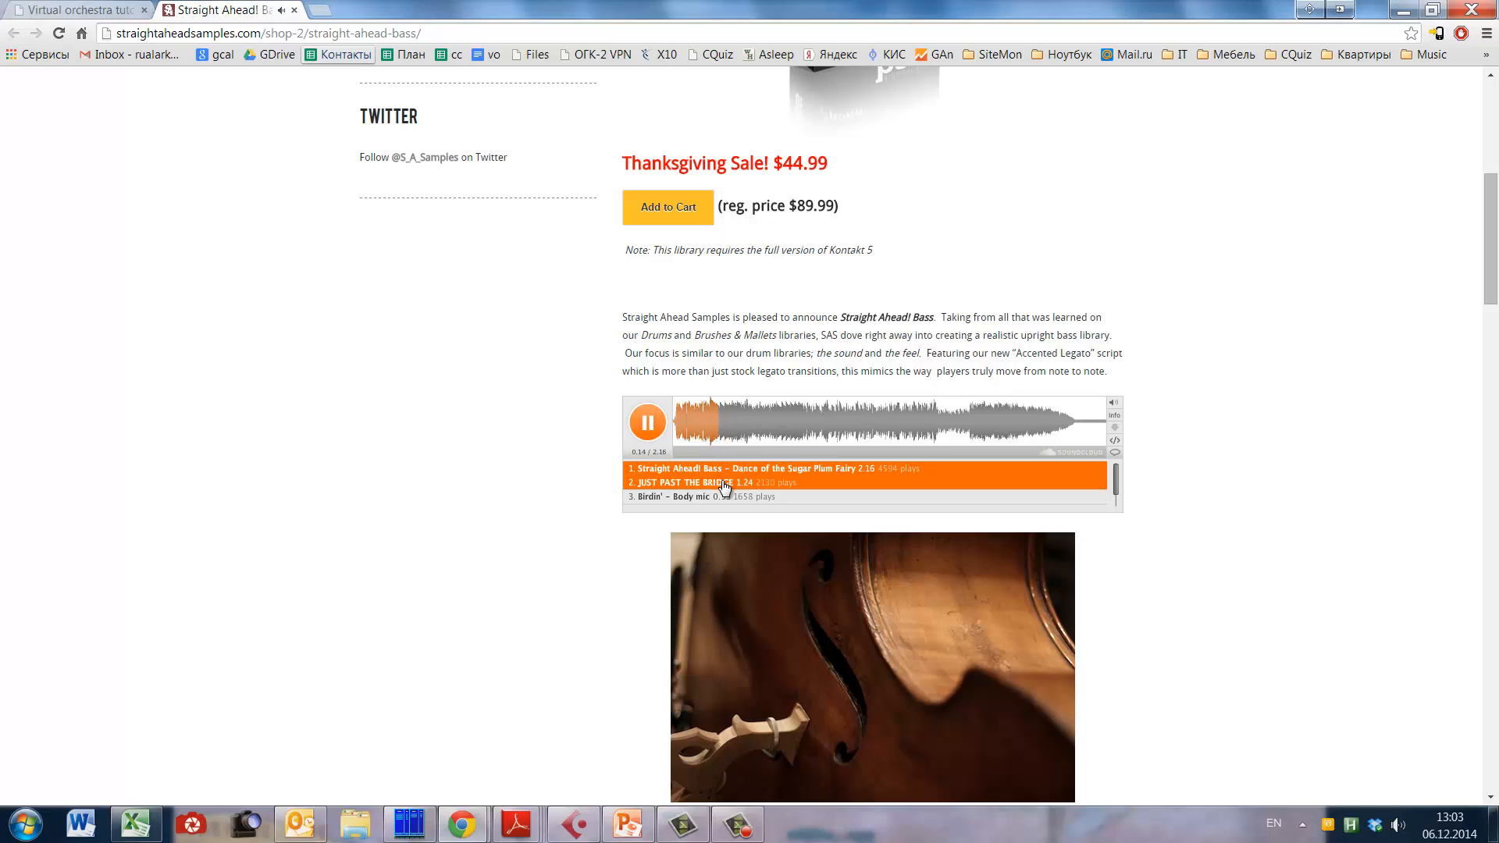
left_click(737, 432)
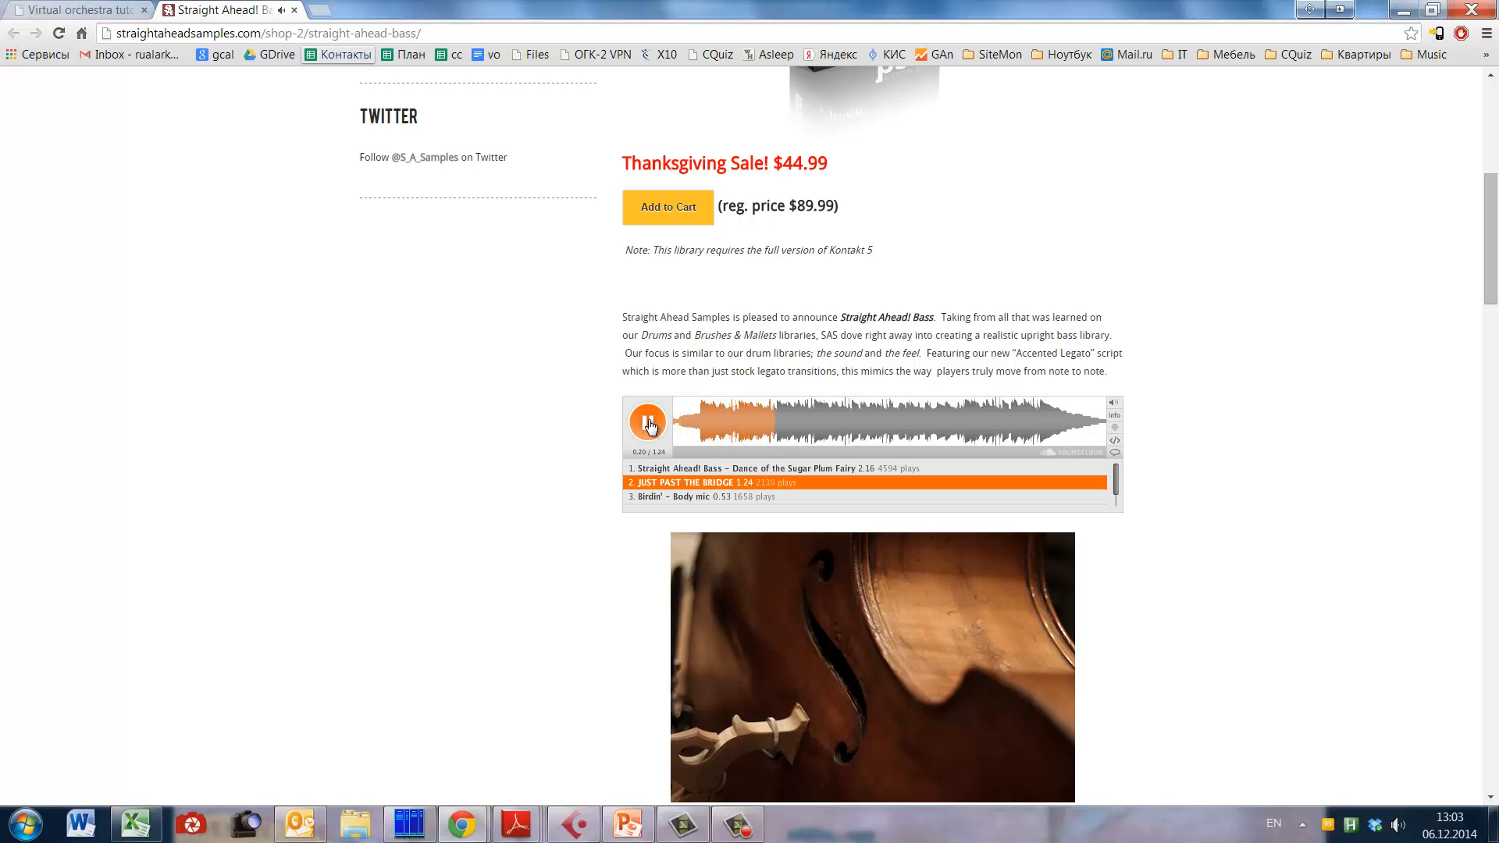
Step: Review the feature list on the Straight Ahead! Bass page and highlight the Arco entry
scroll(1160, 572, "up", 7)
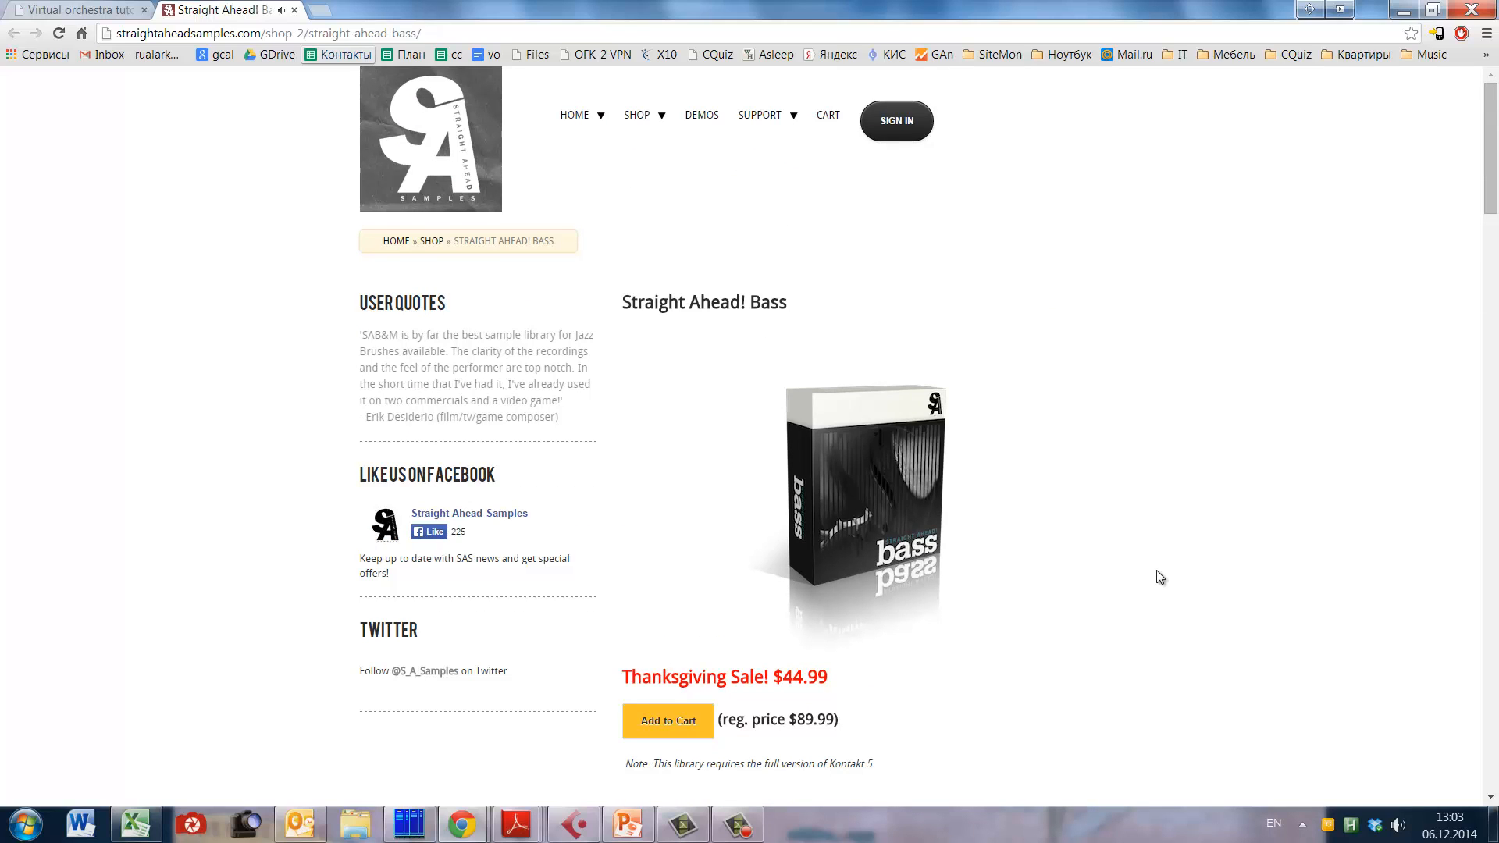
scroll(1134, 503, "down", 13)
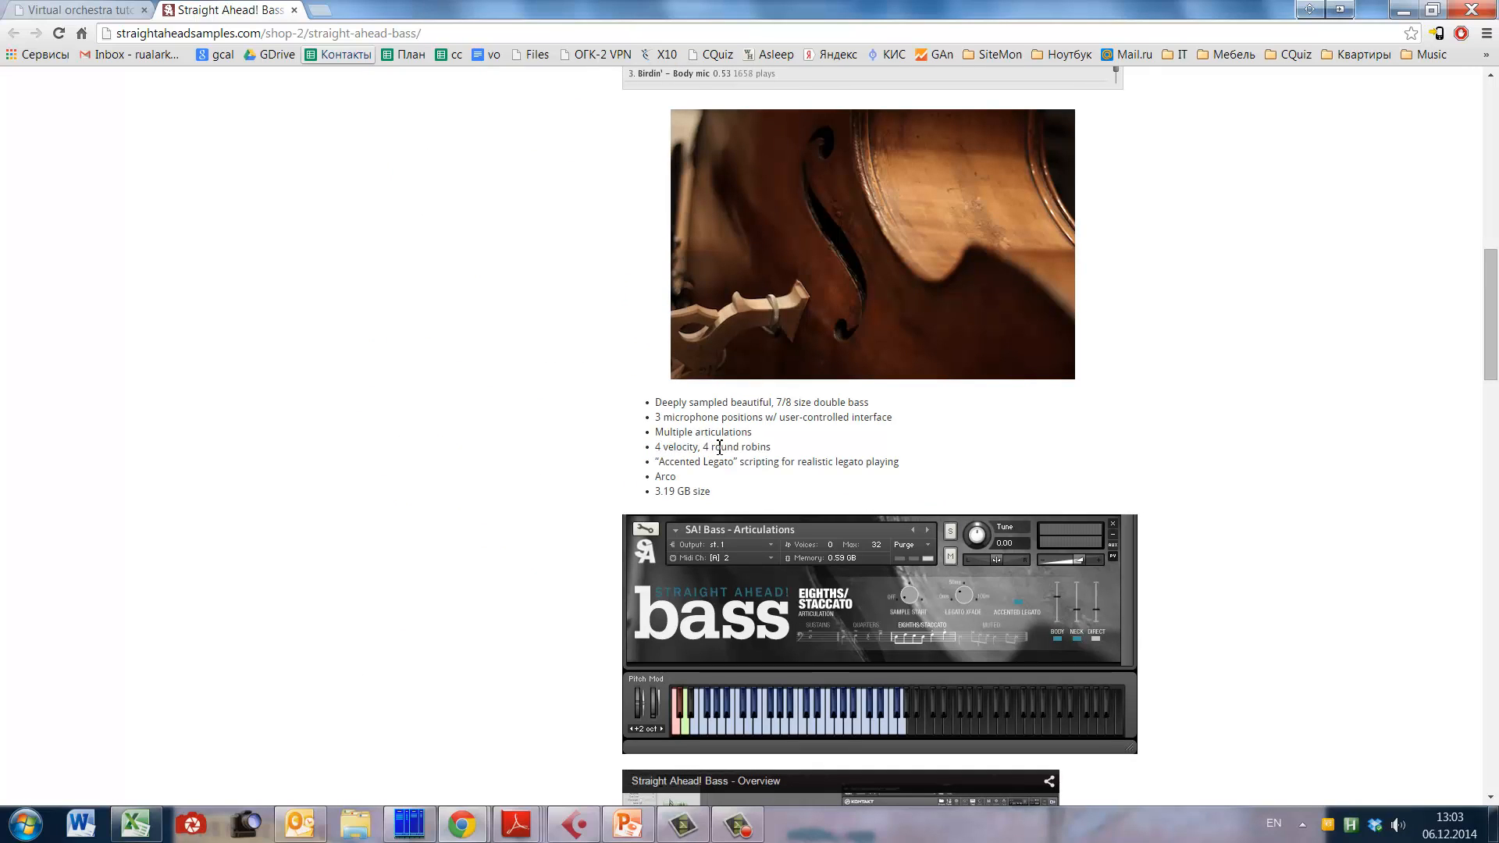
left_click_drag(677, 477, 656, 477)
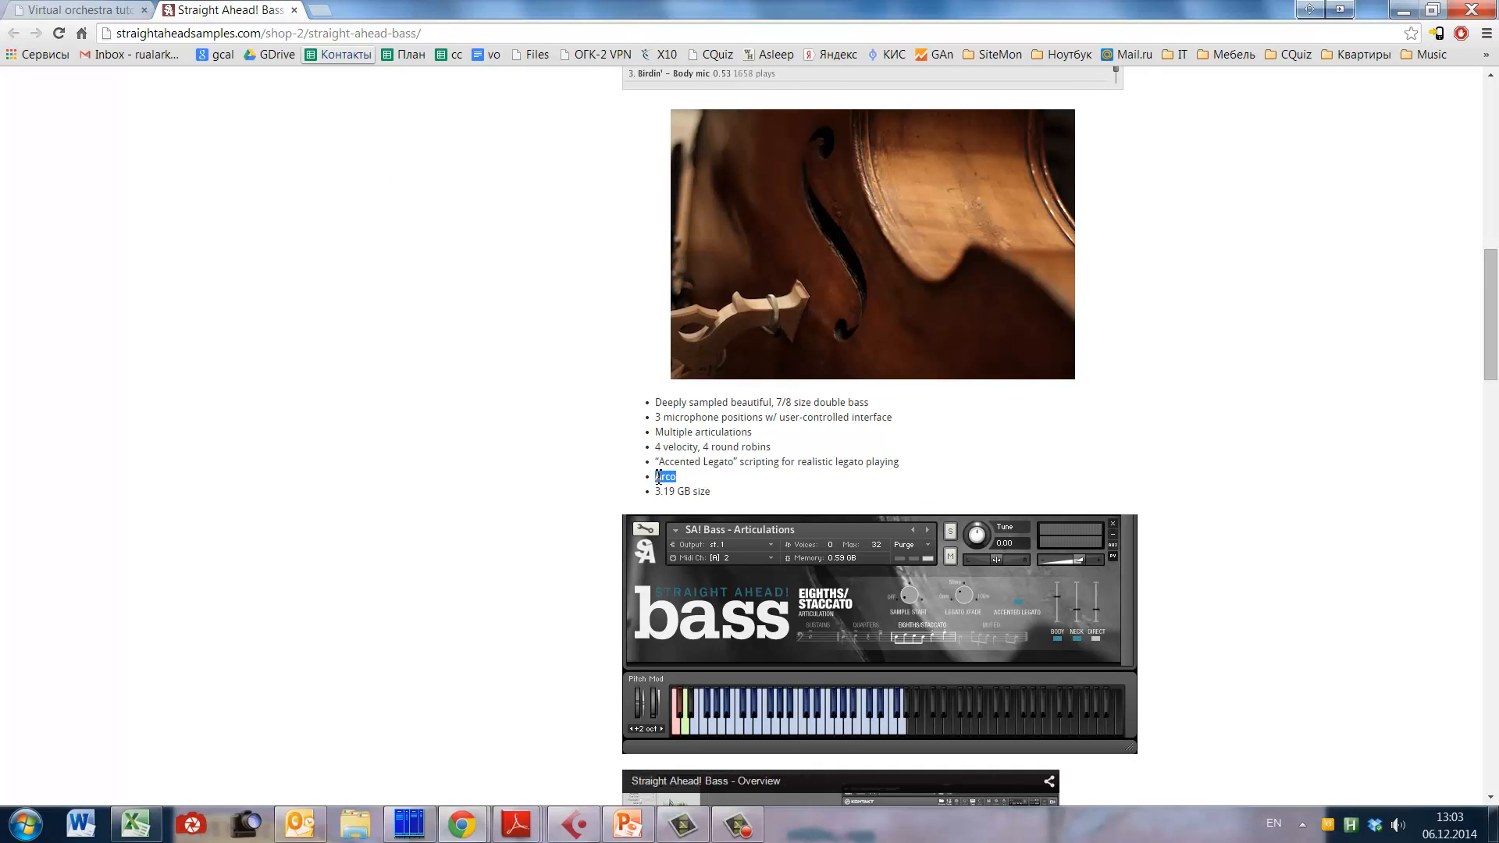
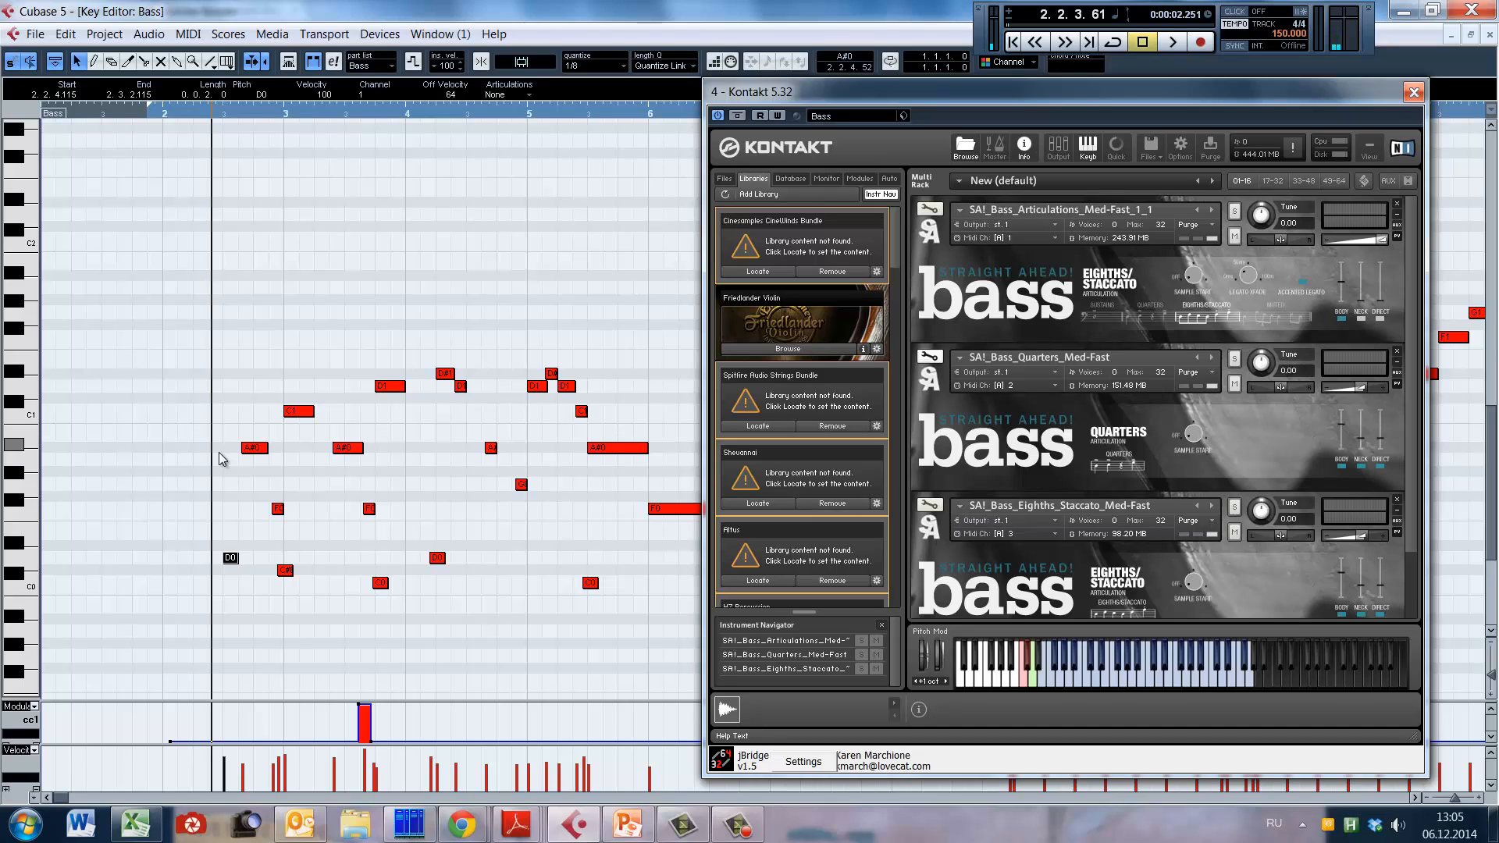
Step: Shorten the A#0 note in bar 2 to 0.0.0.95, playing the bass part from bar 2 before and after the change
key("space")
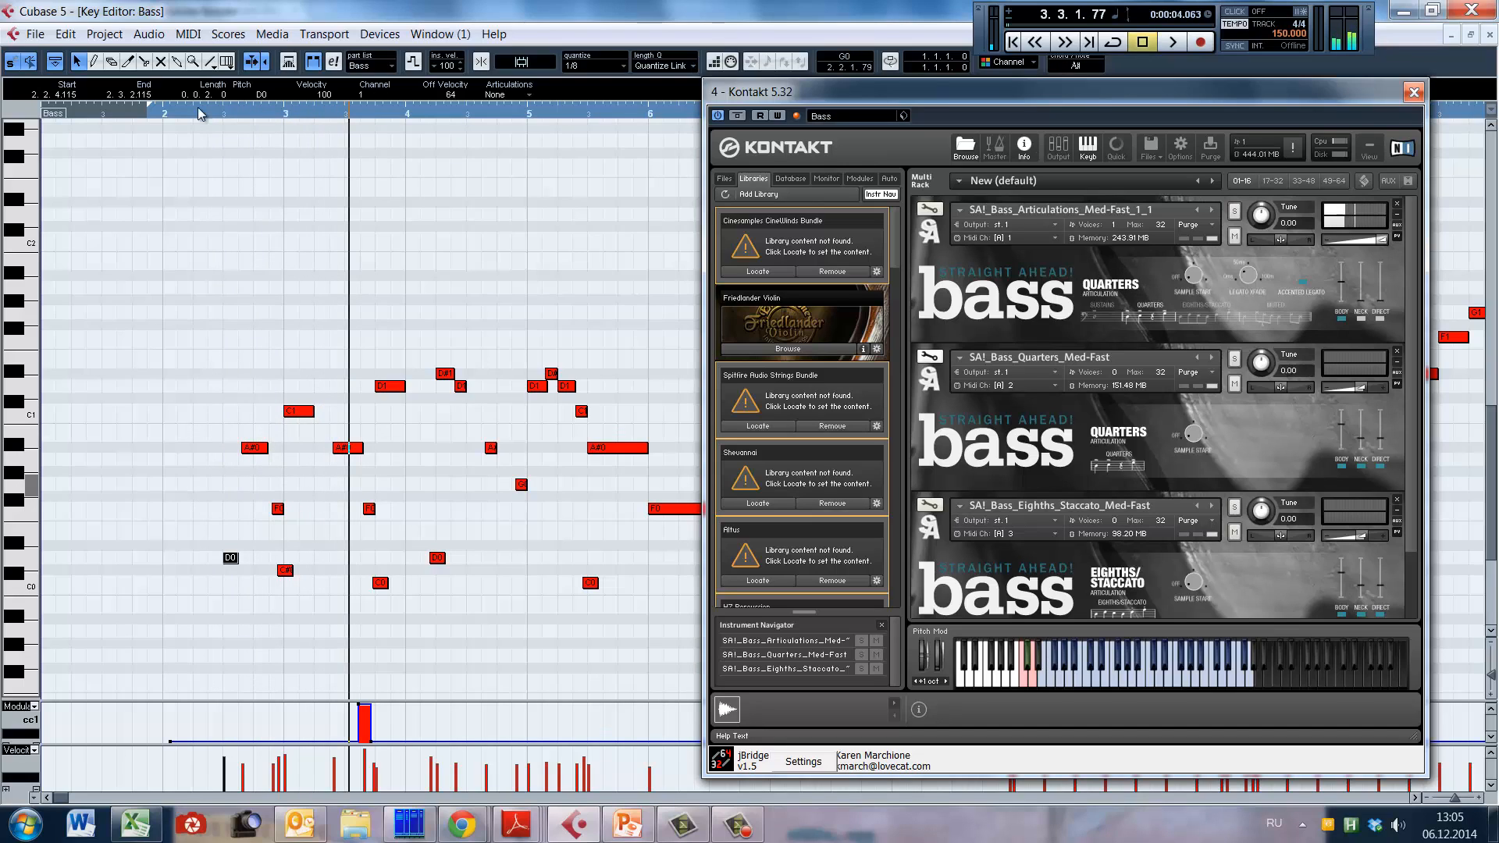
key("space")
left_click_drag(261, 450, 243, 447)
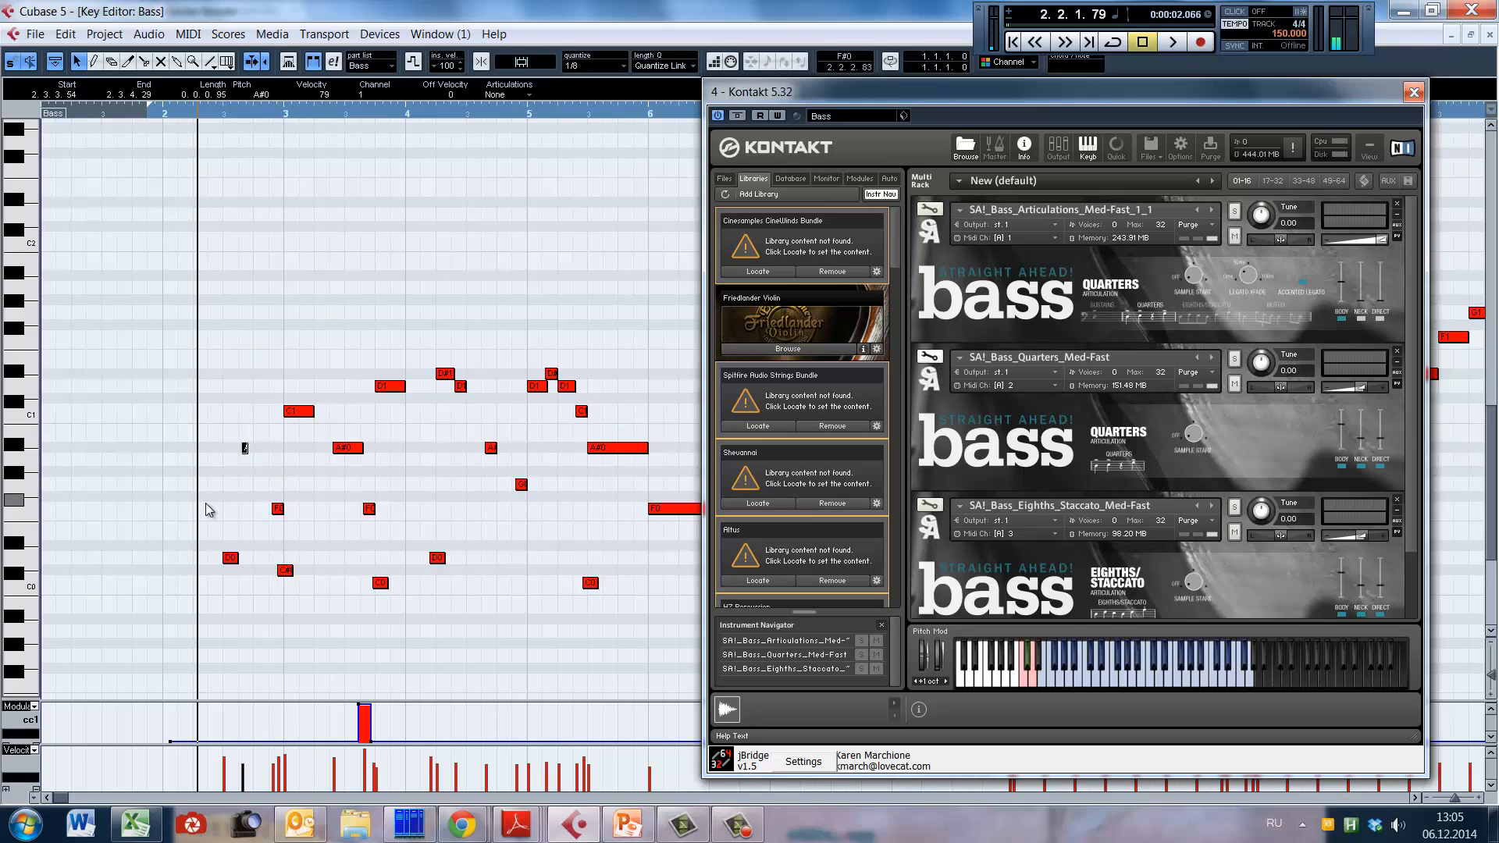
key("space")
key("space")
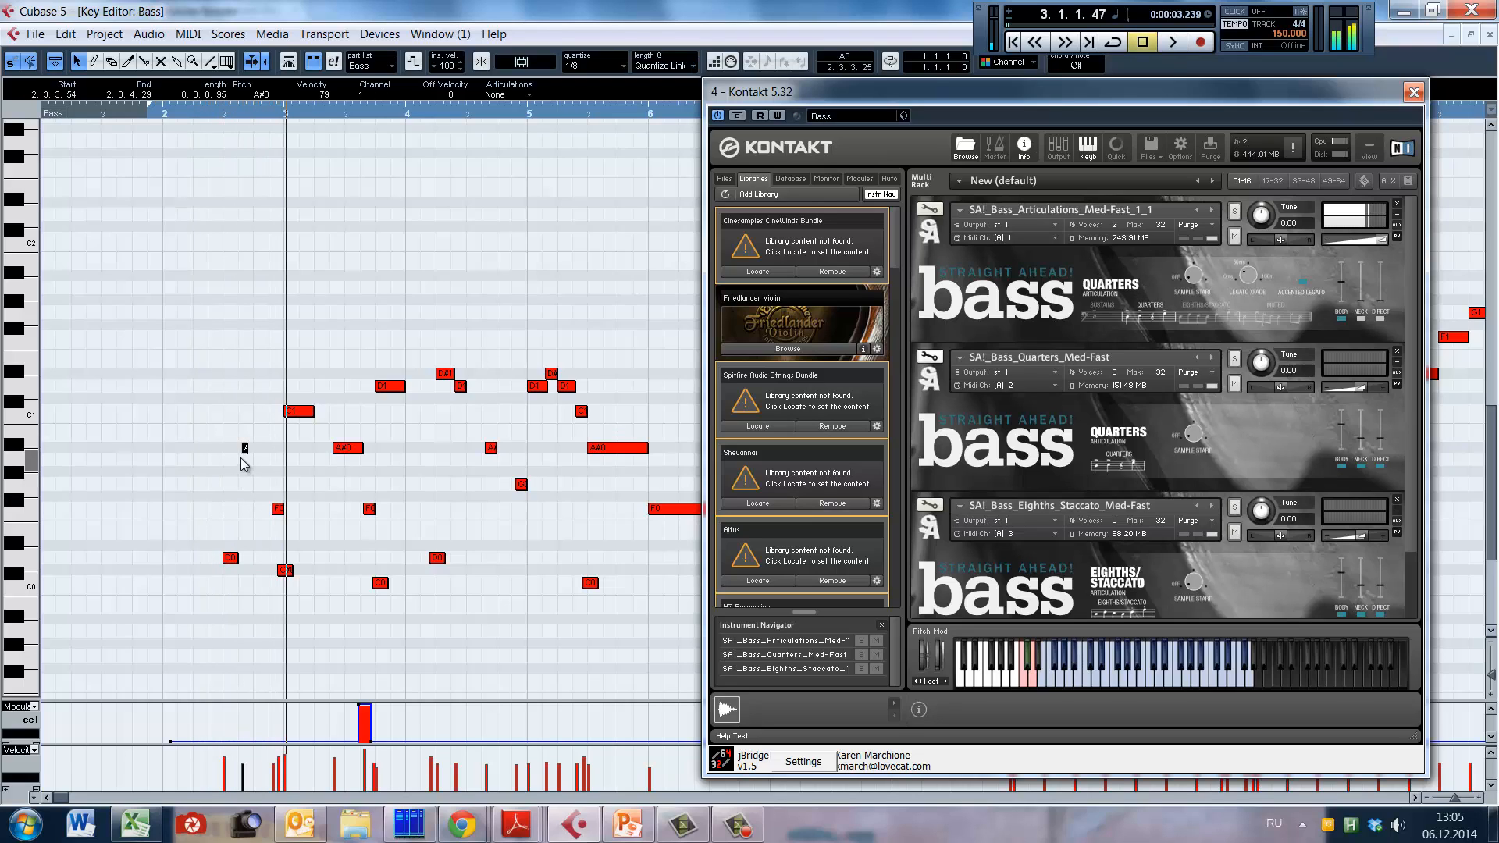
Step: Lengthen the A#0 note in bar 2 to 0.0.3.117 and play the bass part from bar 2 into bar 3
left_click_drag(244, 449, 272, 453)
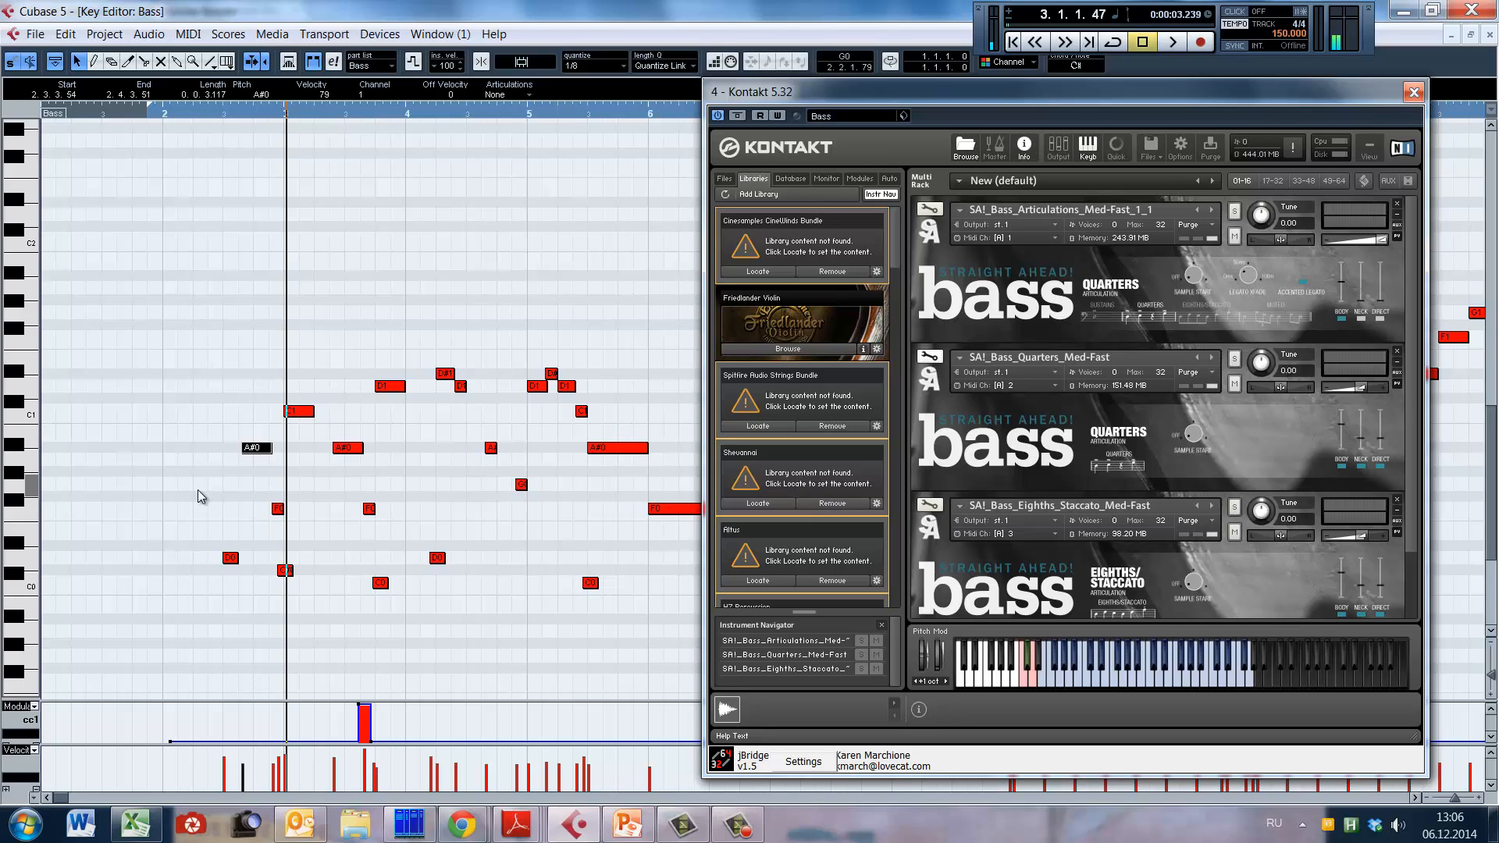
left_click(188, 113)
key("space")
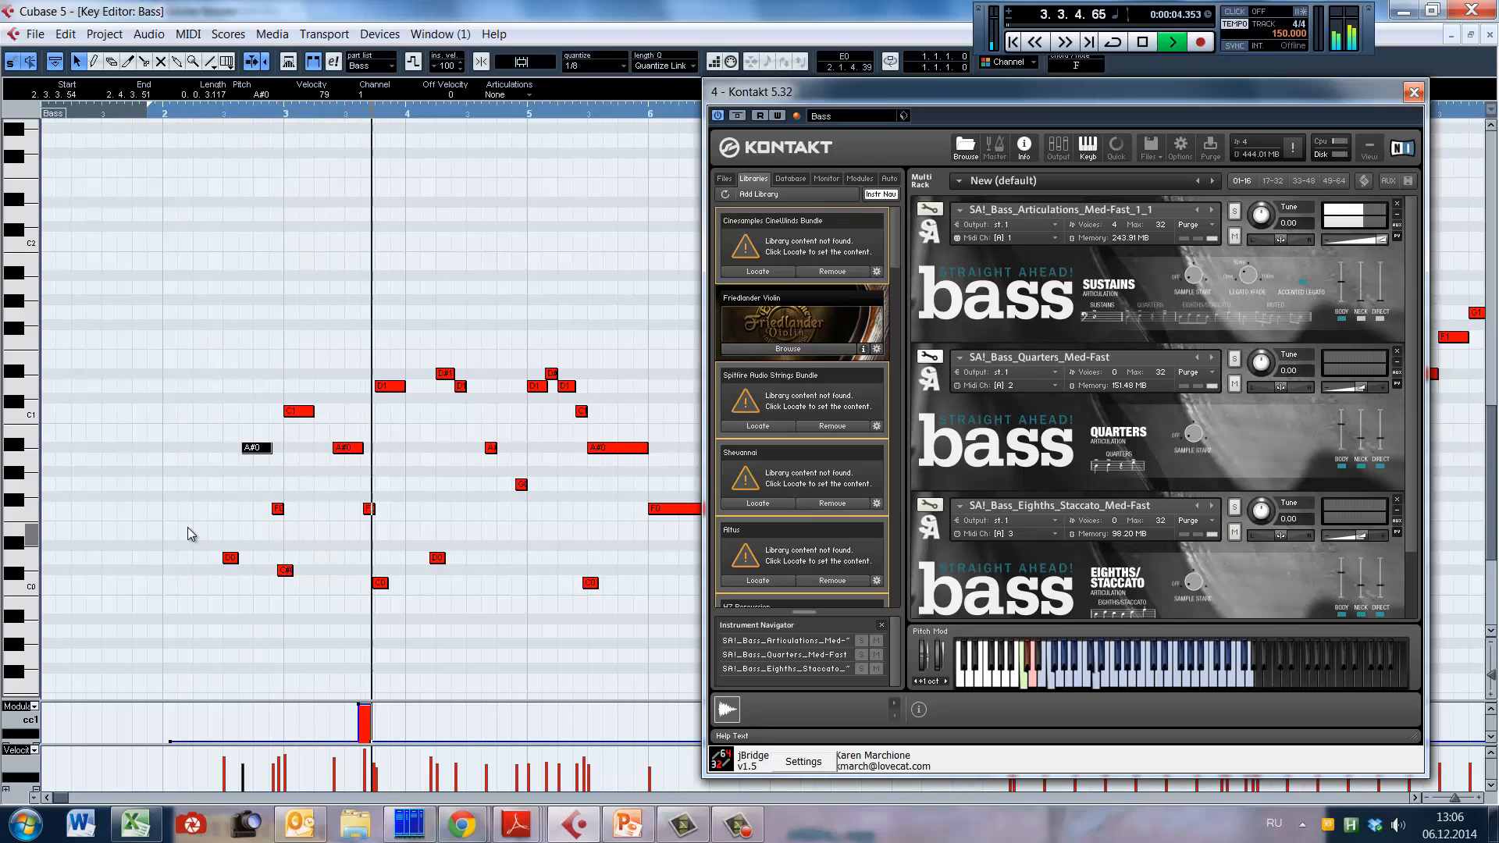
key("space")
key("space")
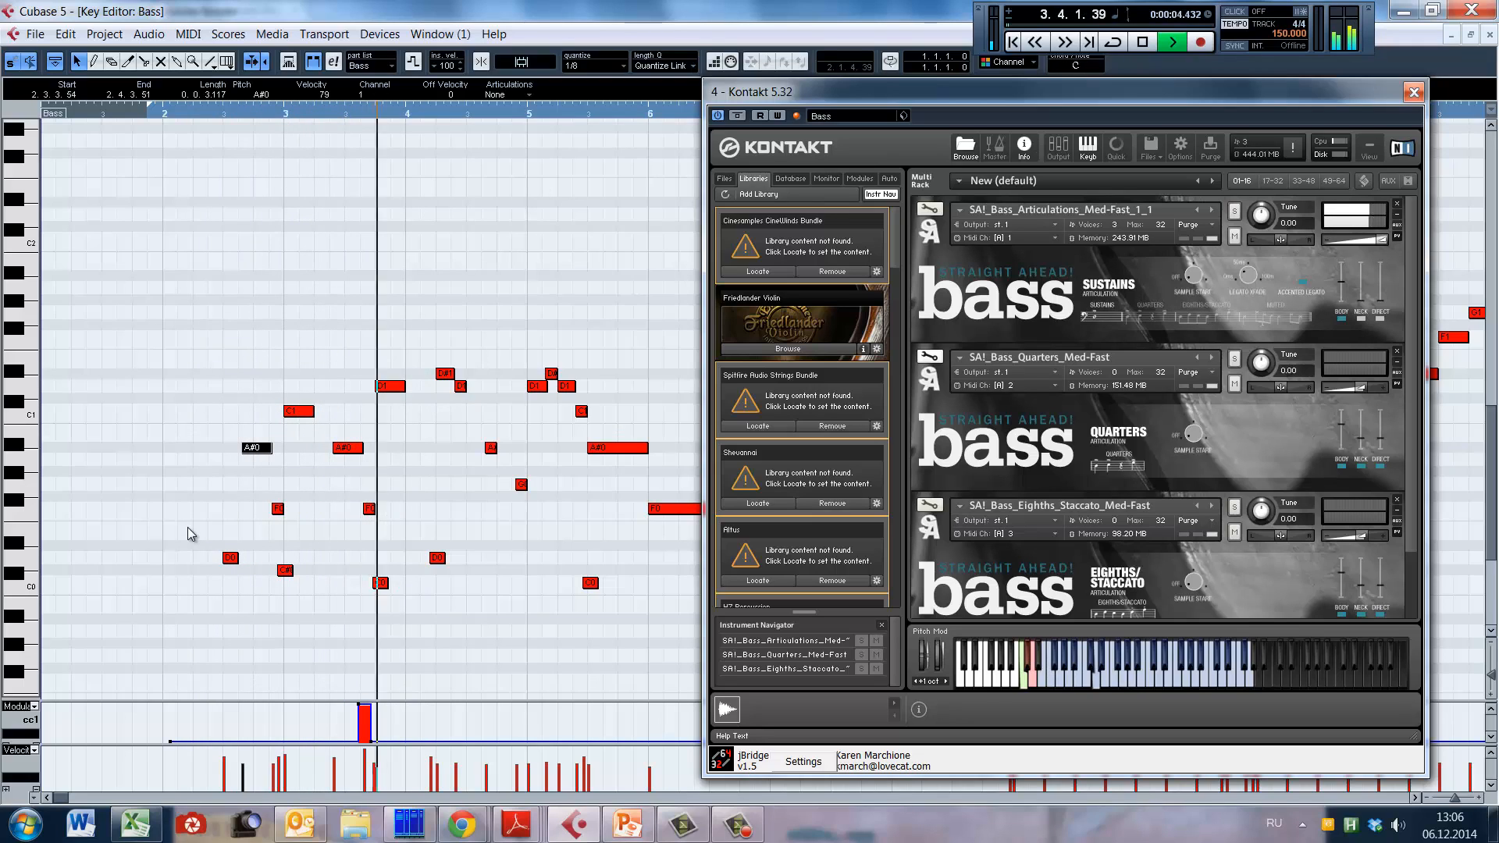
key("space")
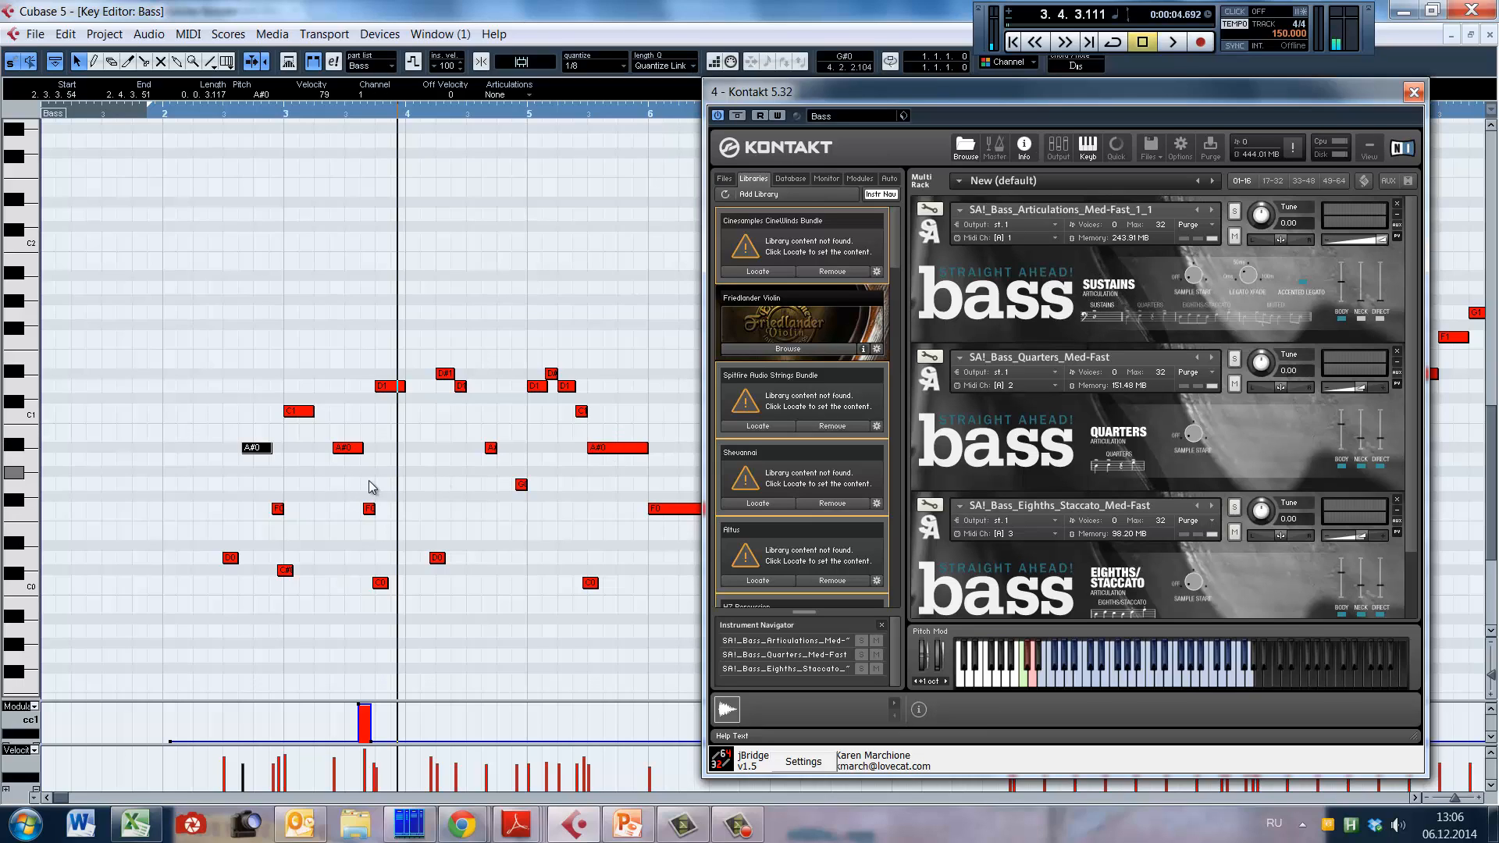
Step: Copy the C#0 keyswitch note to C0 at 3.2.2.81, just before bar 3's A#0 note, and play the passage from bar 2
left_click(193, 485)
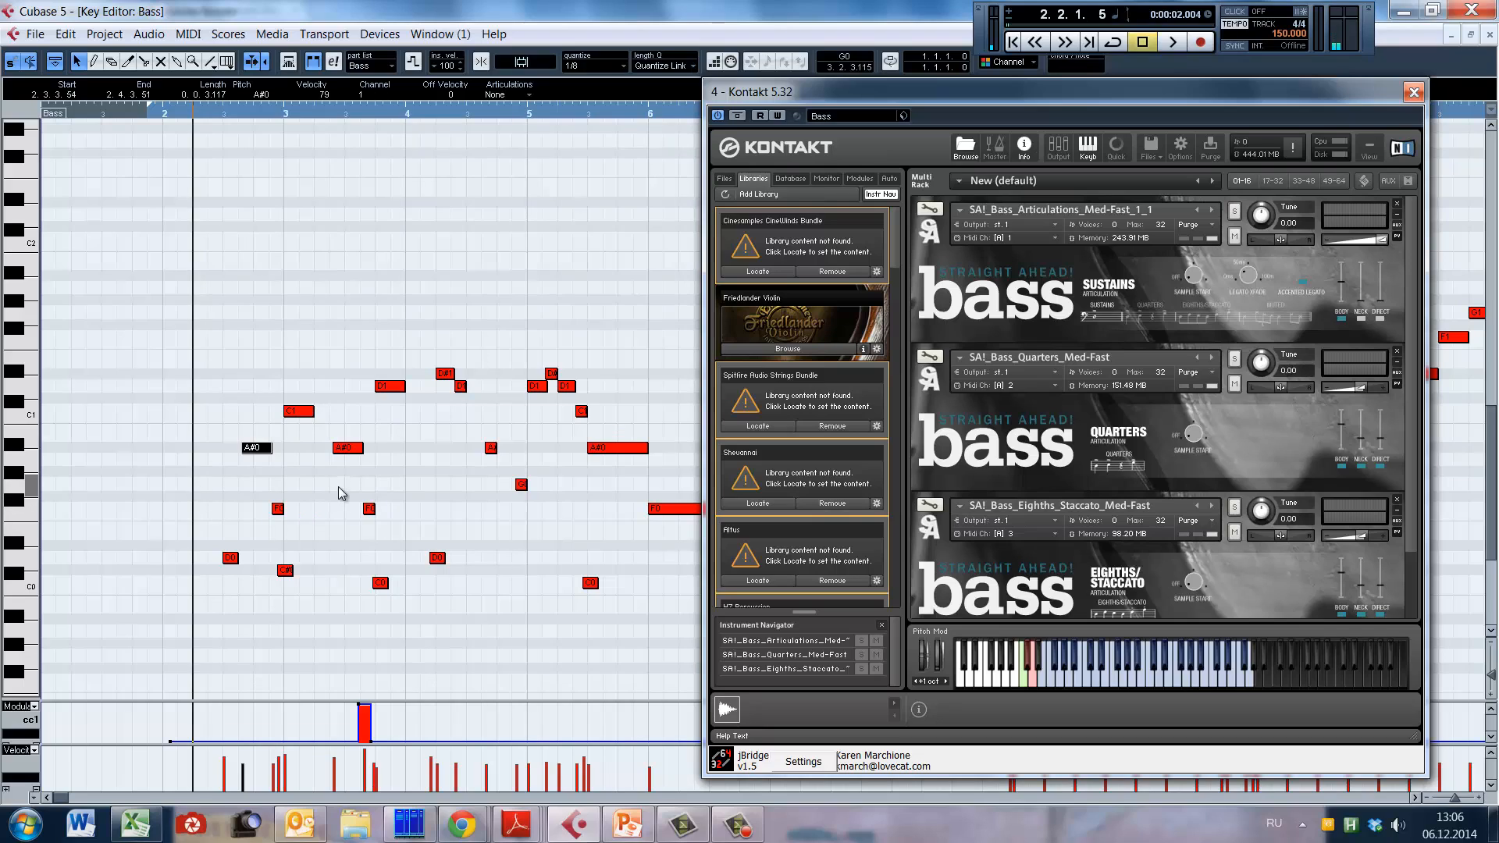
key("space")
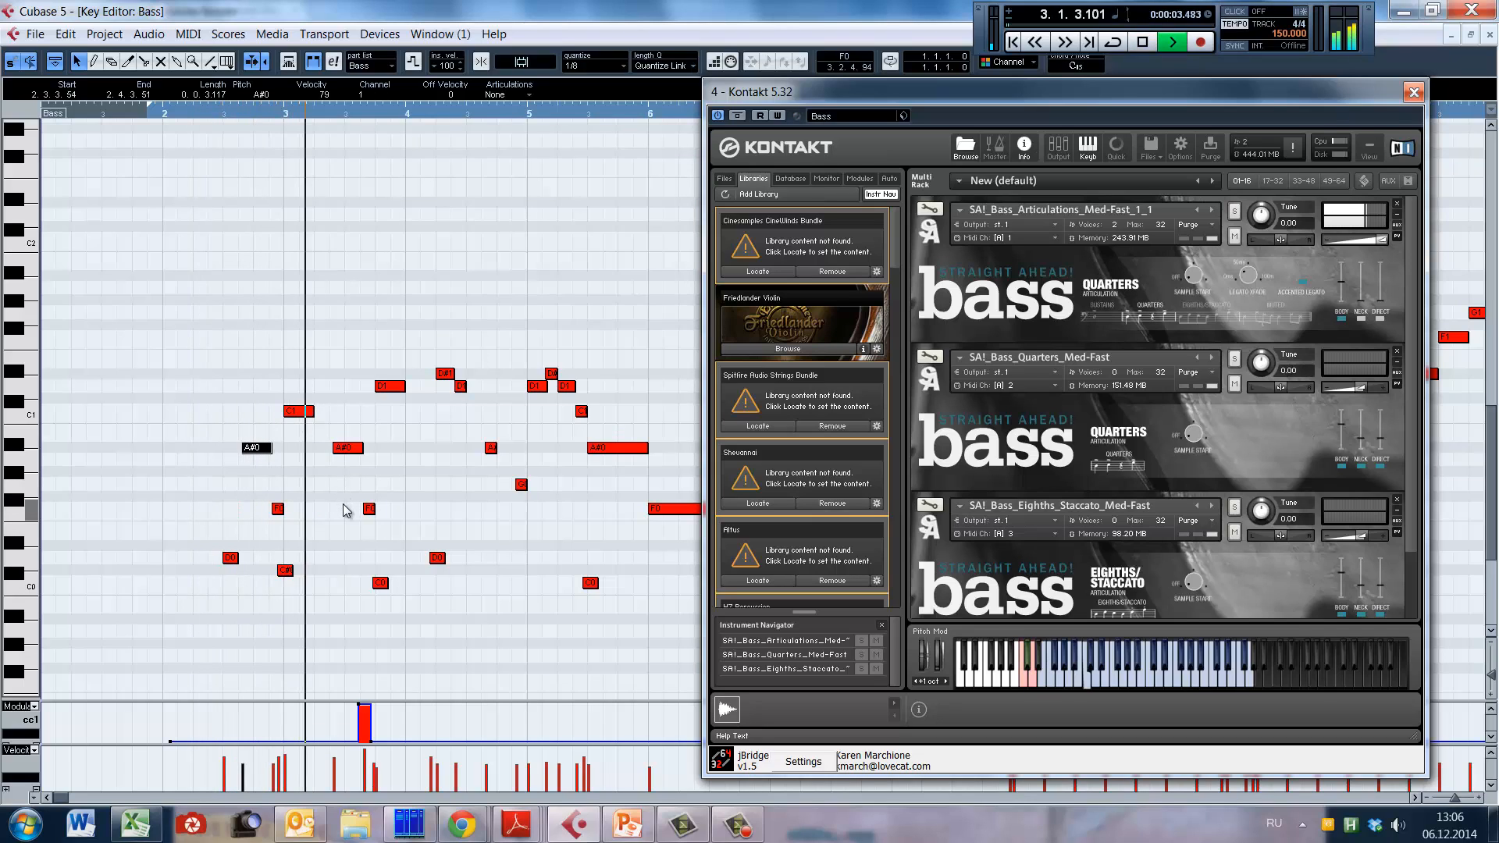
key("space")
left_click(343, 496)
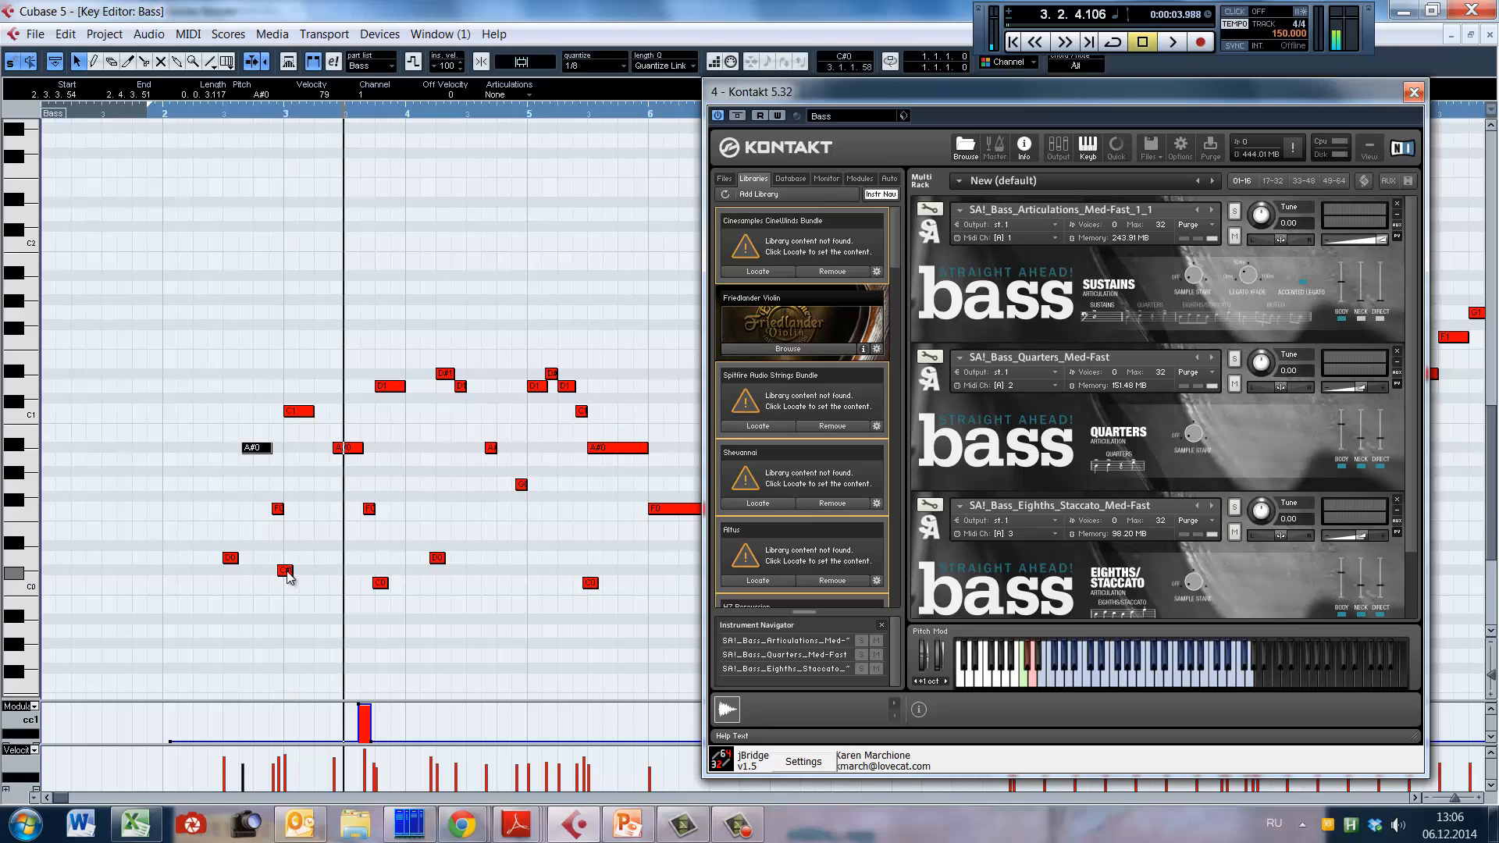
left_click(286, 571)
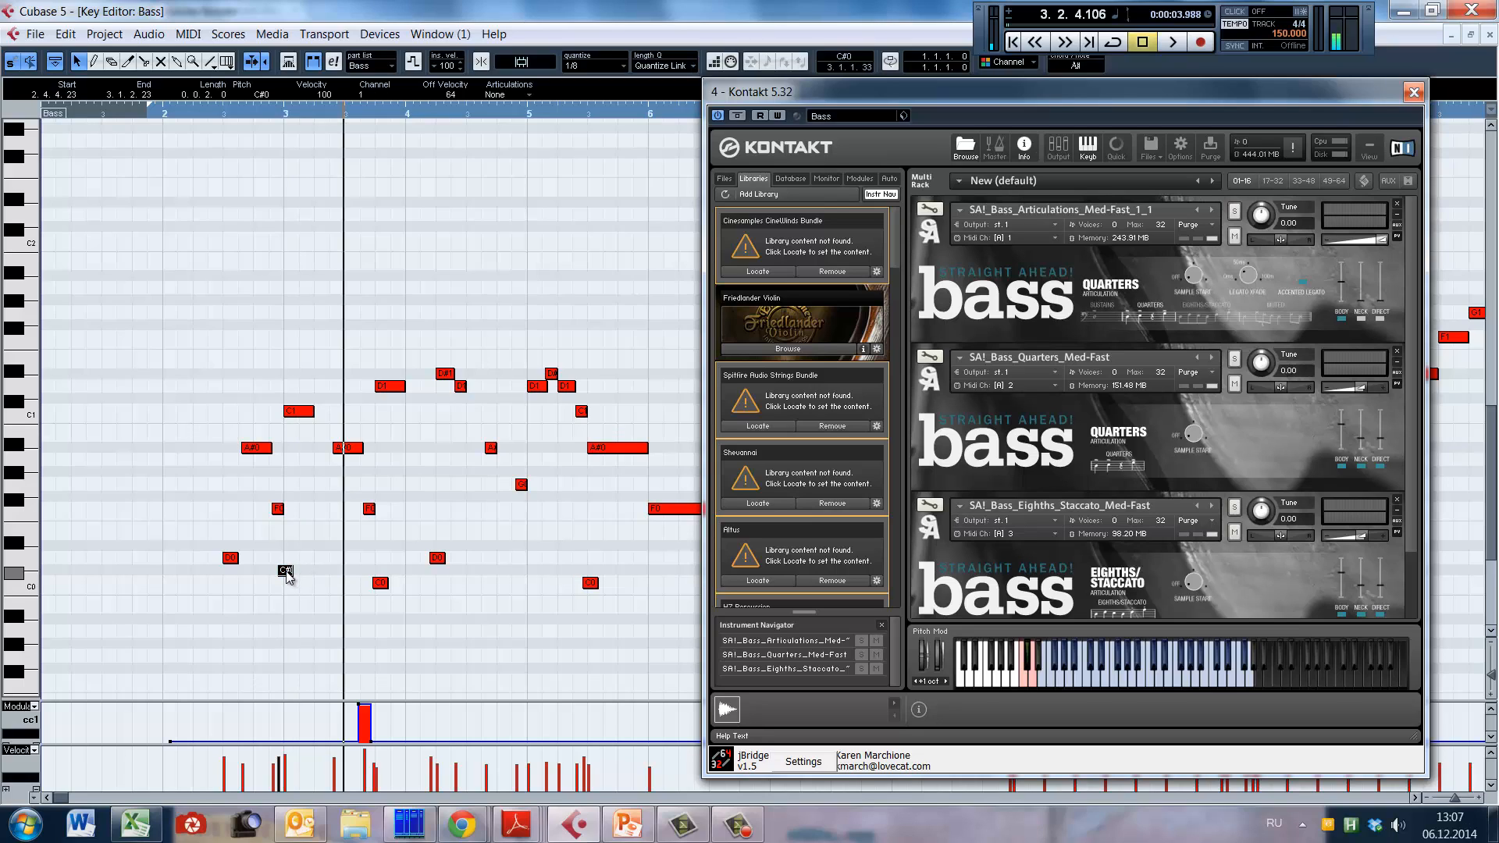
left_click_drag(286, 571, 338, 595)
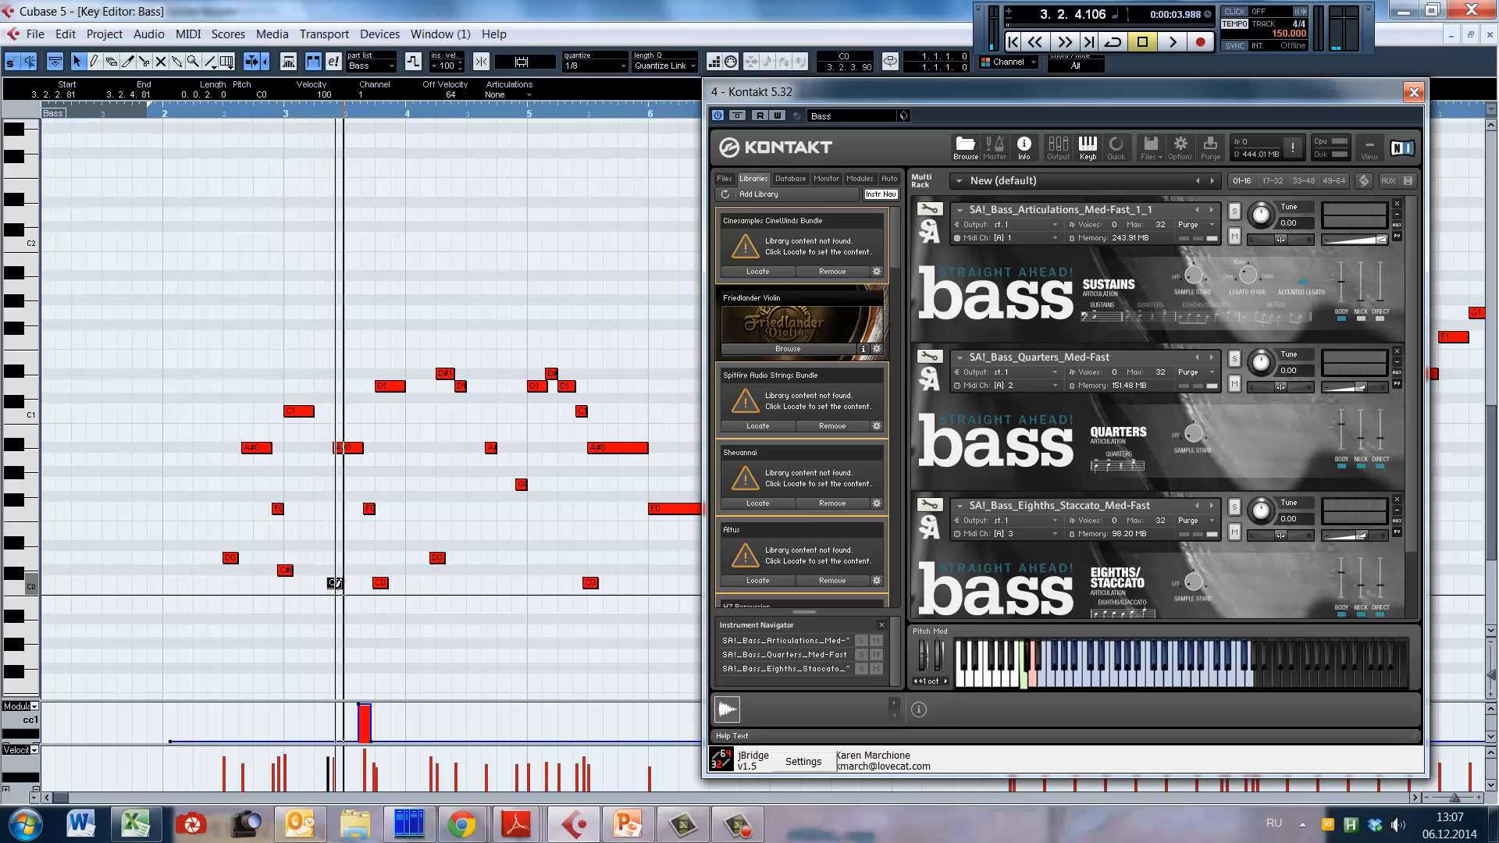
left_click(180, 493, "alt+shift")
key("space")
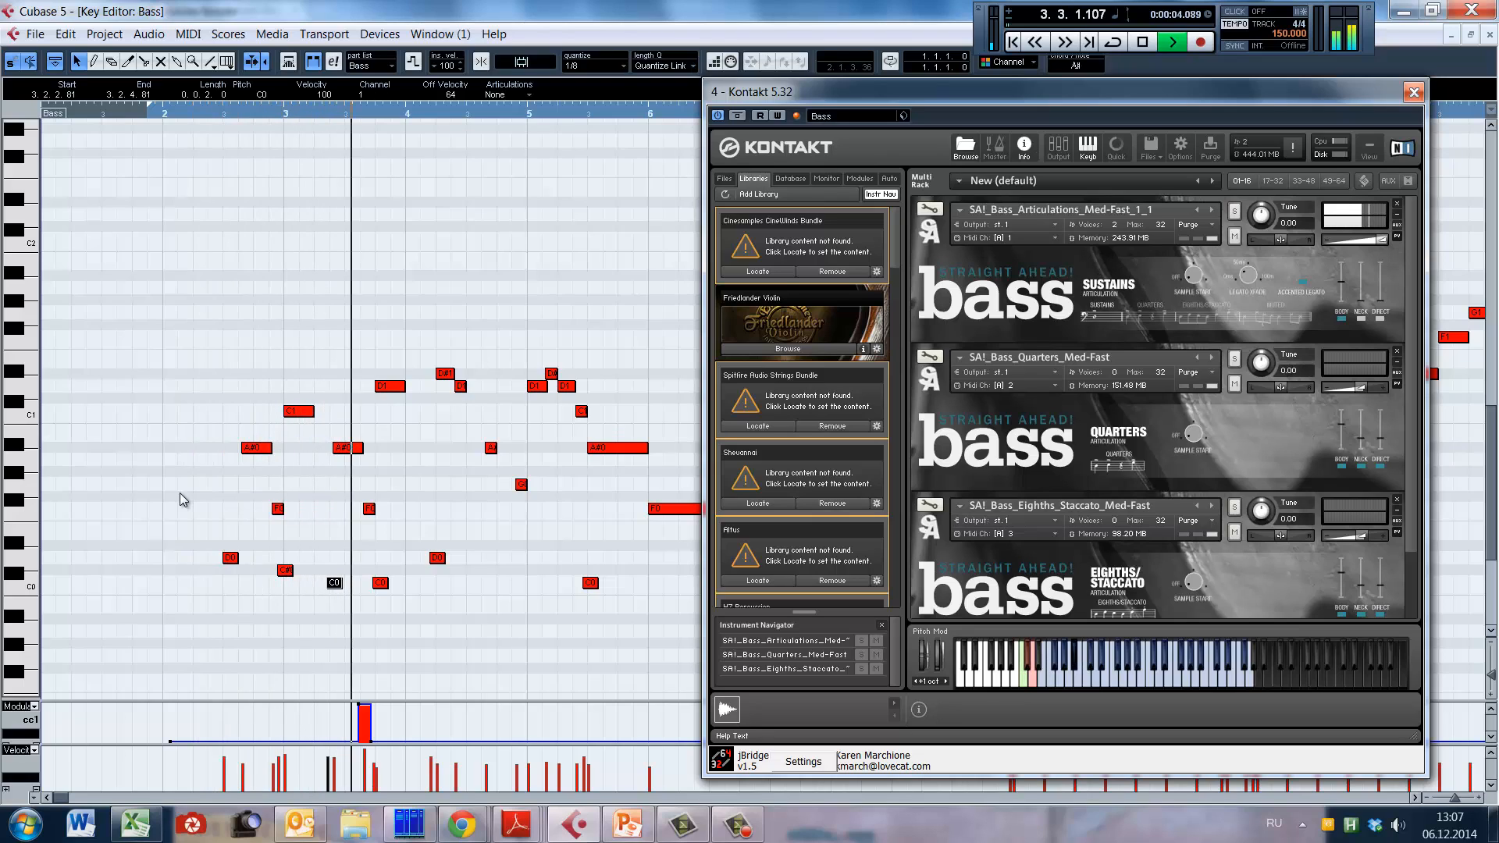
key("space")
Step: Lower the velocities of bar 3's A#0 and F0 notes, setting the A#0 to 71, and play the passage from bar 2
left_click_drag(318, 439, 386, 518)
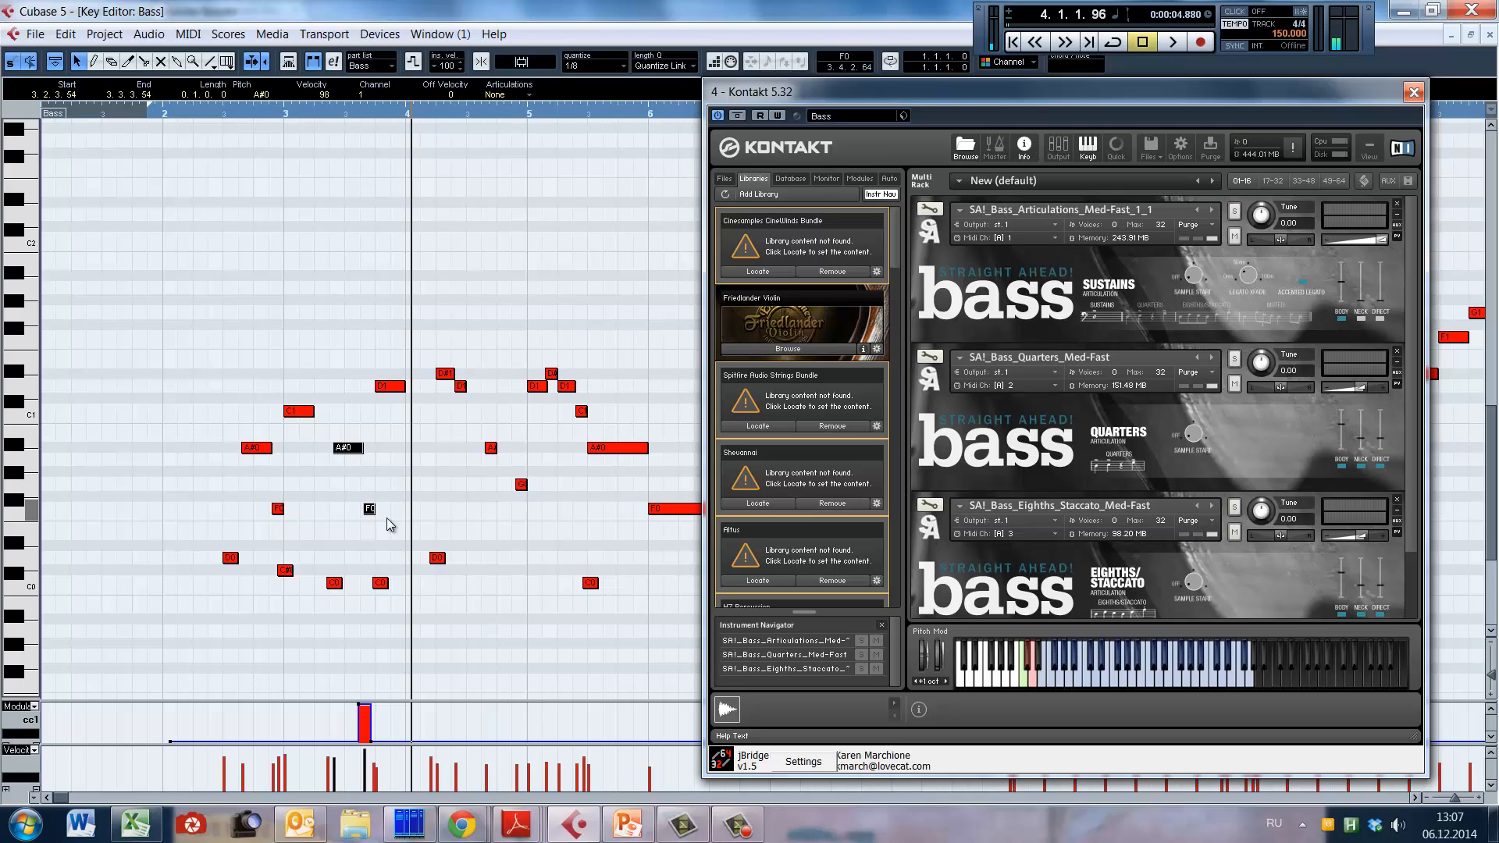
key("alt+Down")
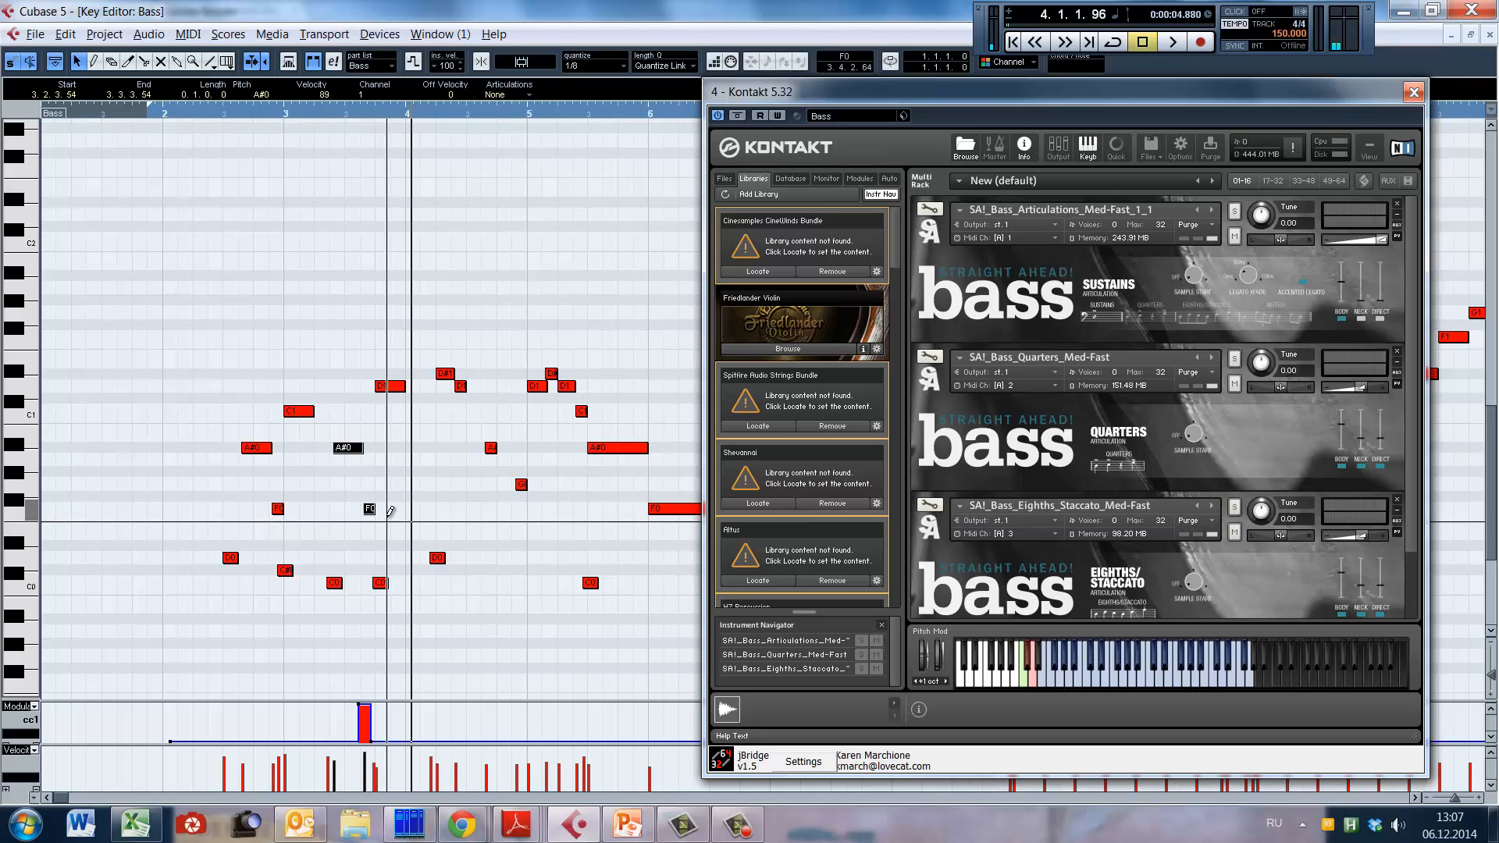
left_click(369, 762, "alt")
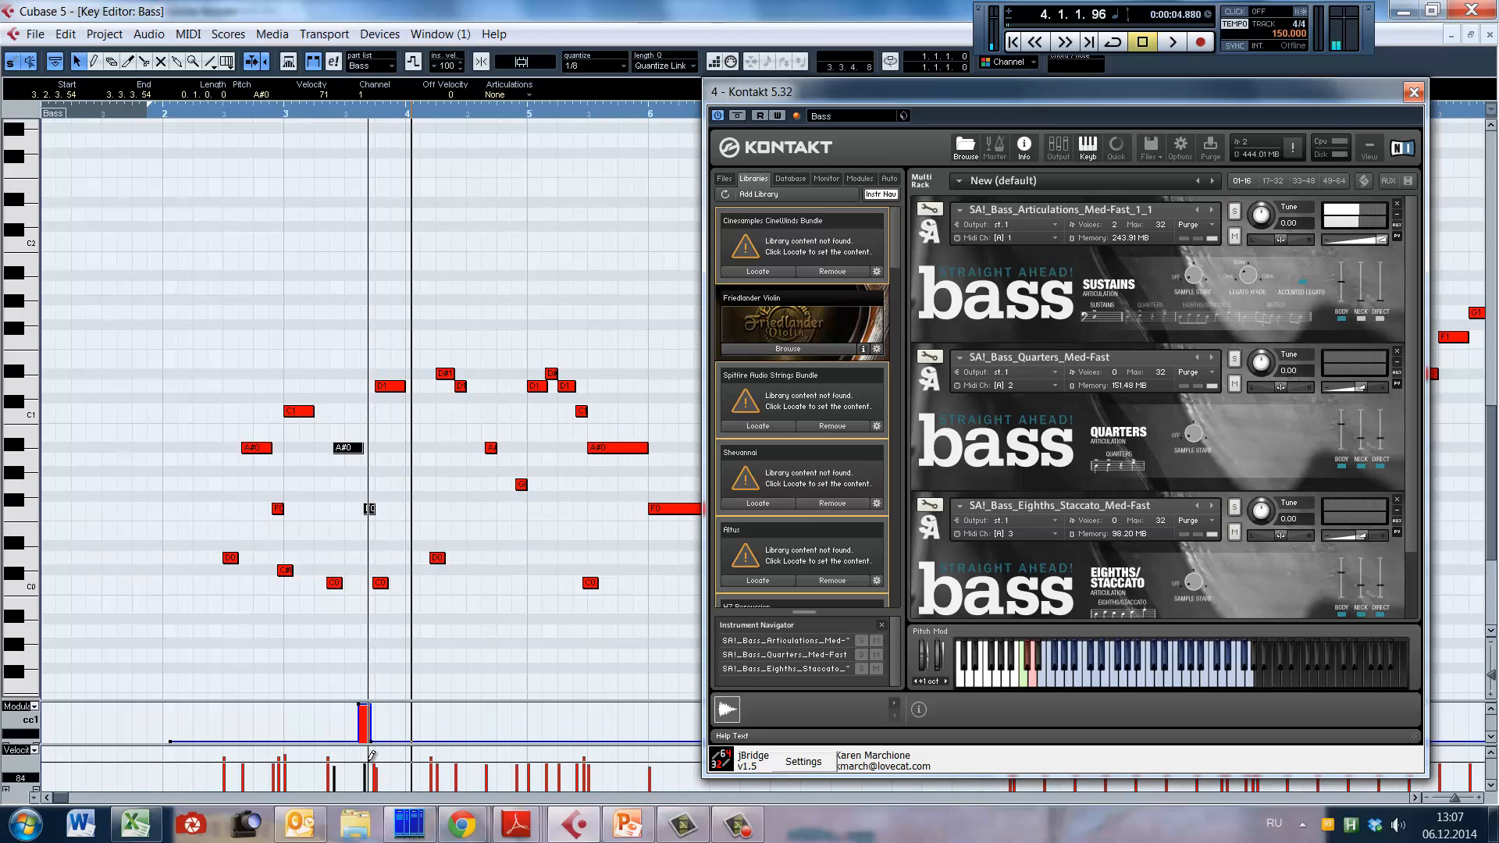
left_click(181, 521, "alt+shift")
key("space")
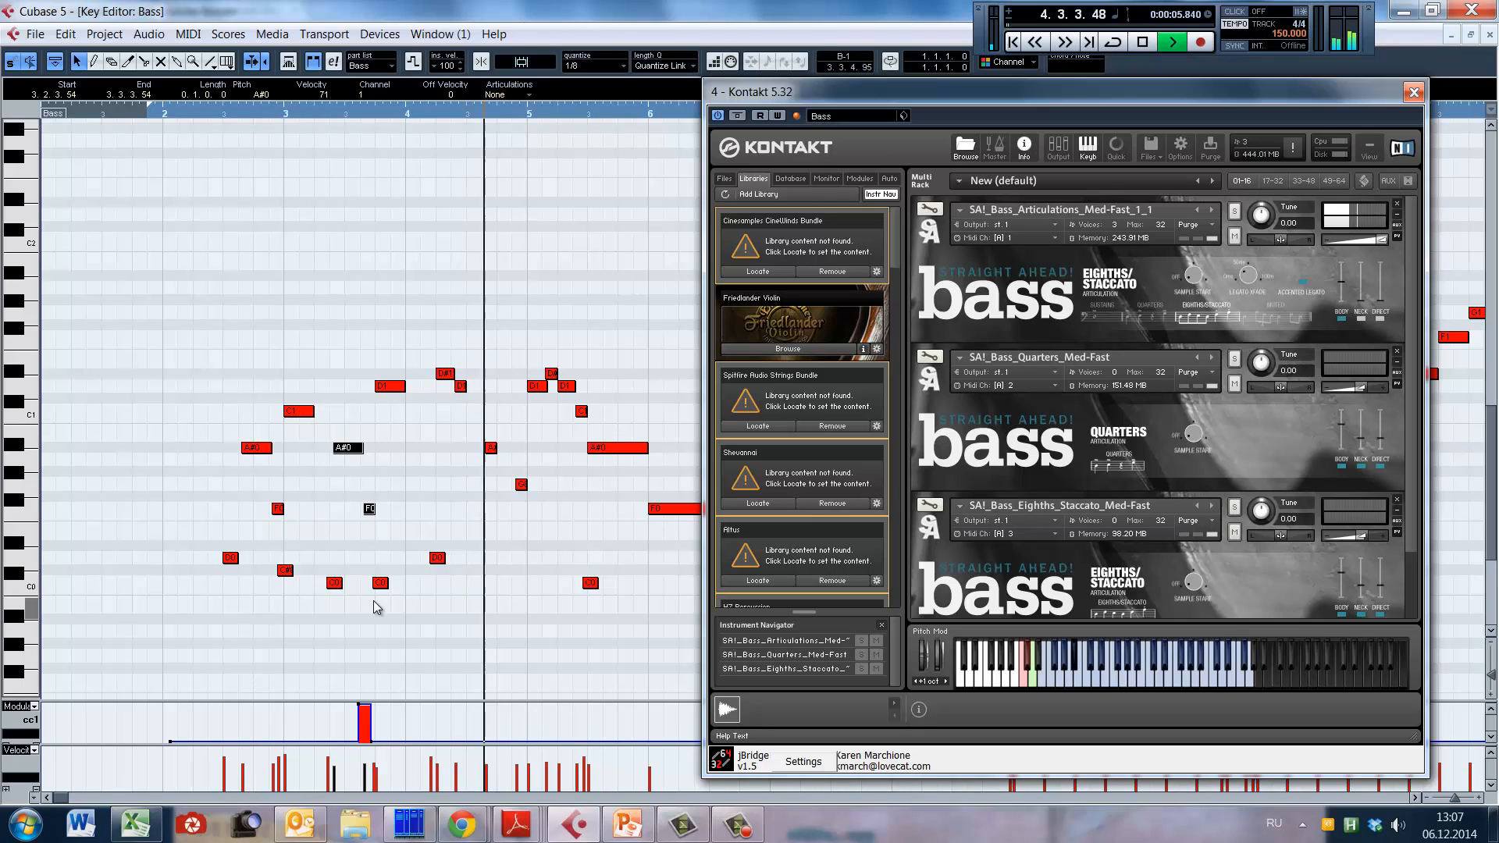
key("space")
left_click(383, 475)
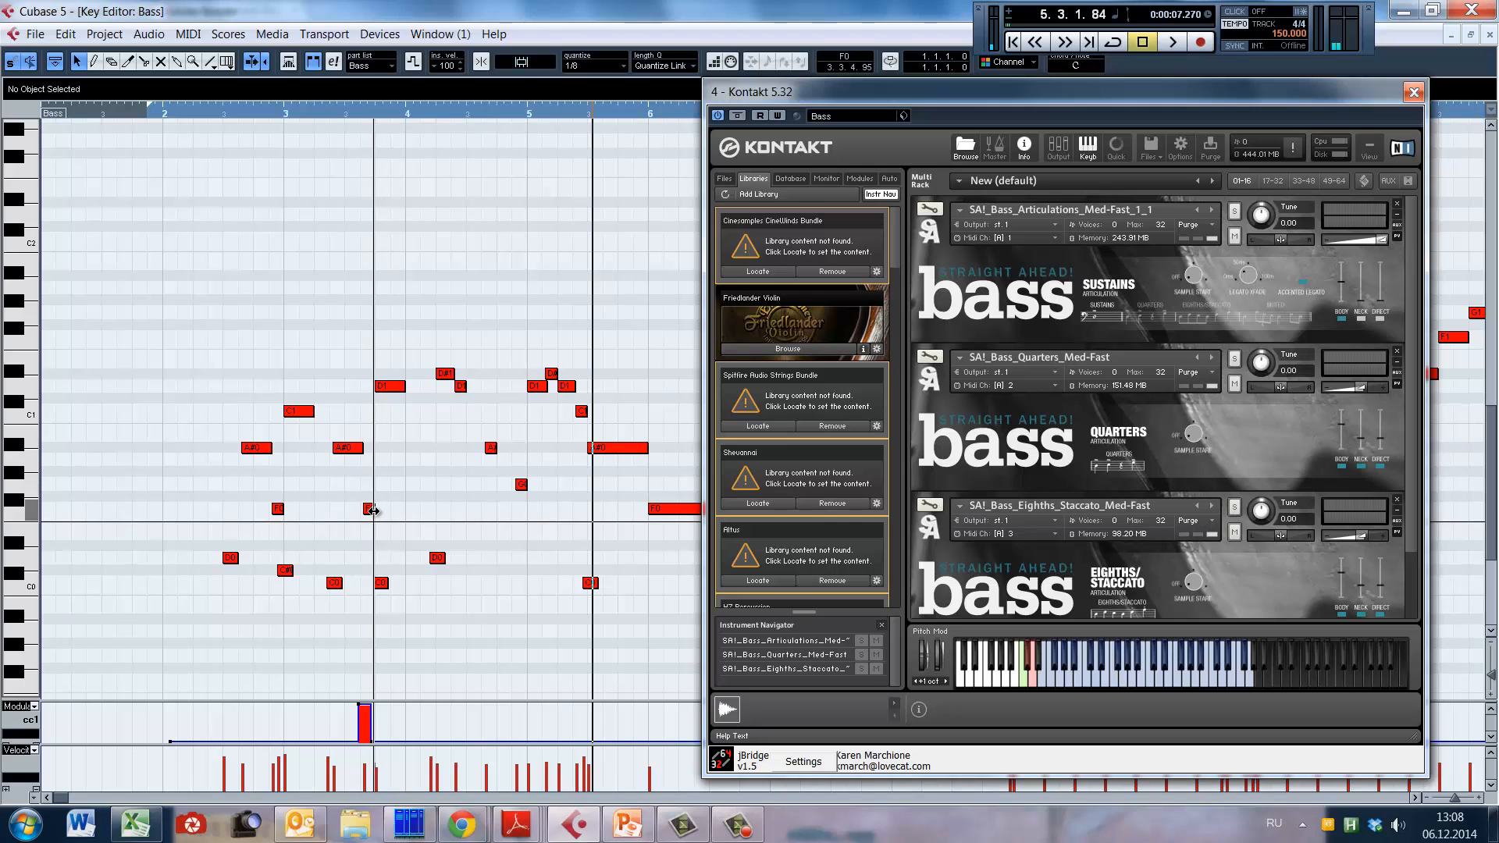
Step: Play the bass part from the start of bar 5 through the long held notes
left_click_drag(59, 798, 63, 799)
left_click(223, 498)
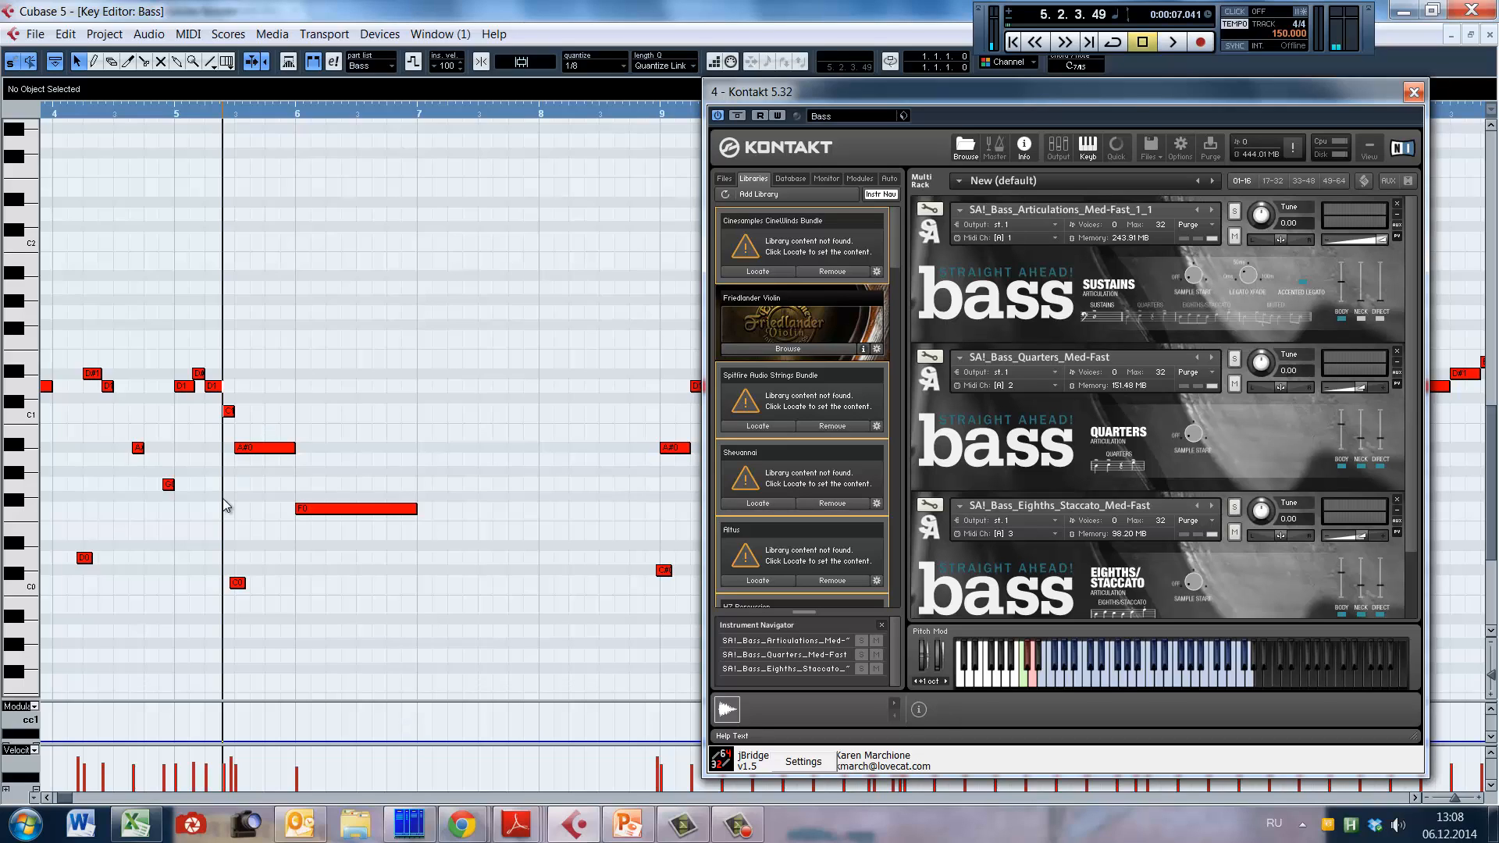
left_click(176, 511)
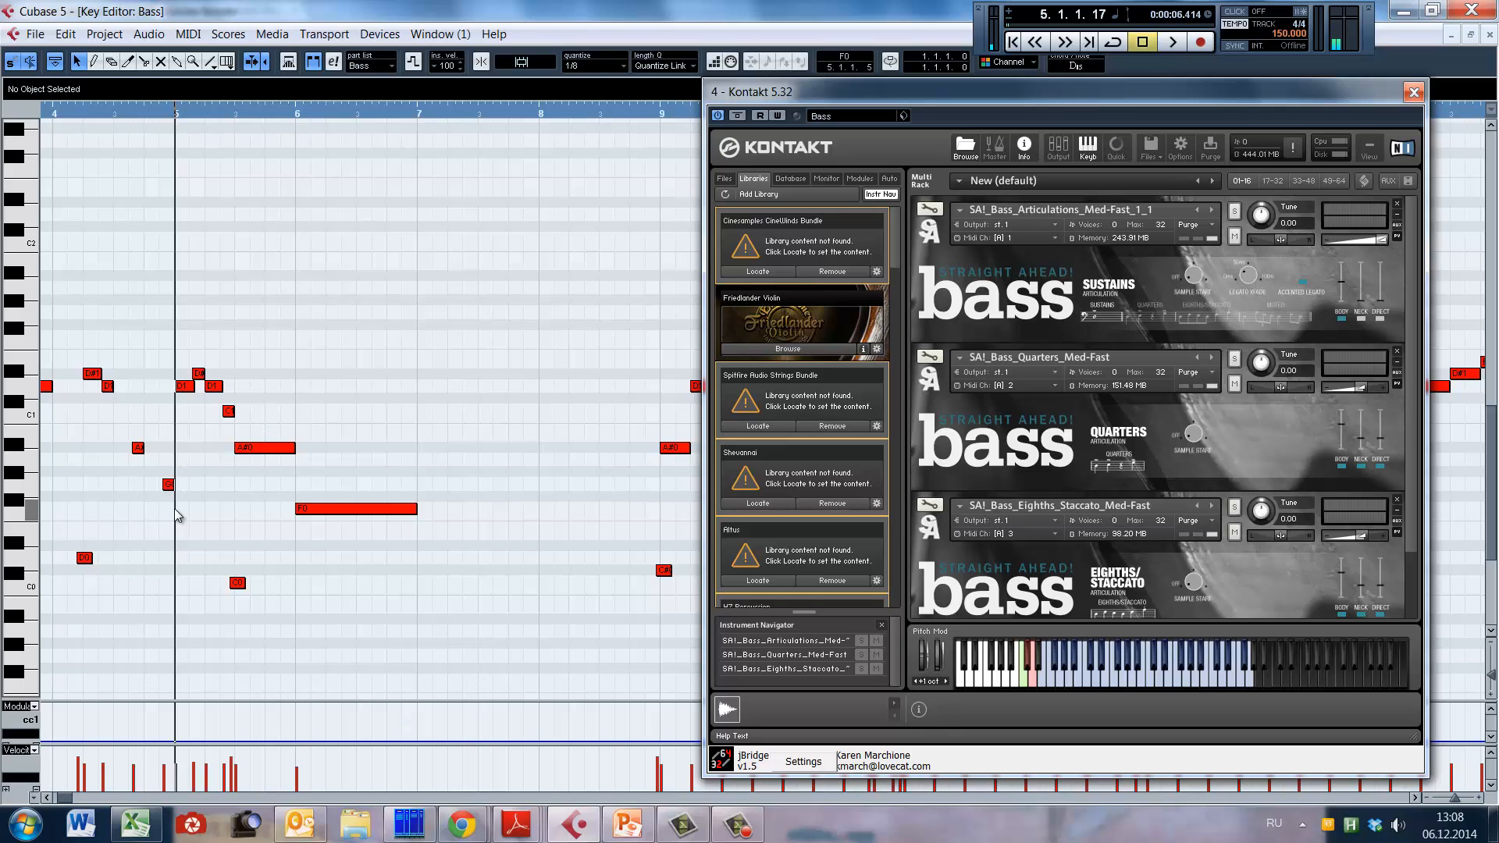
key("space")
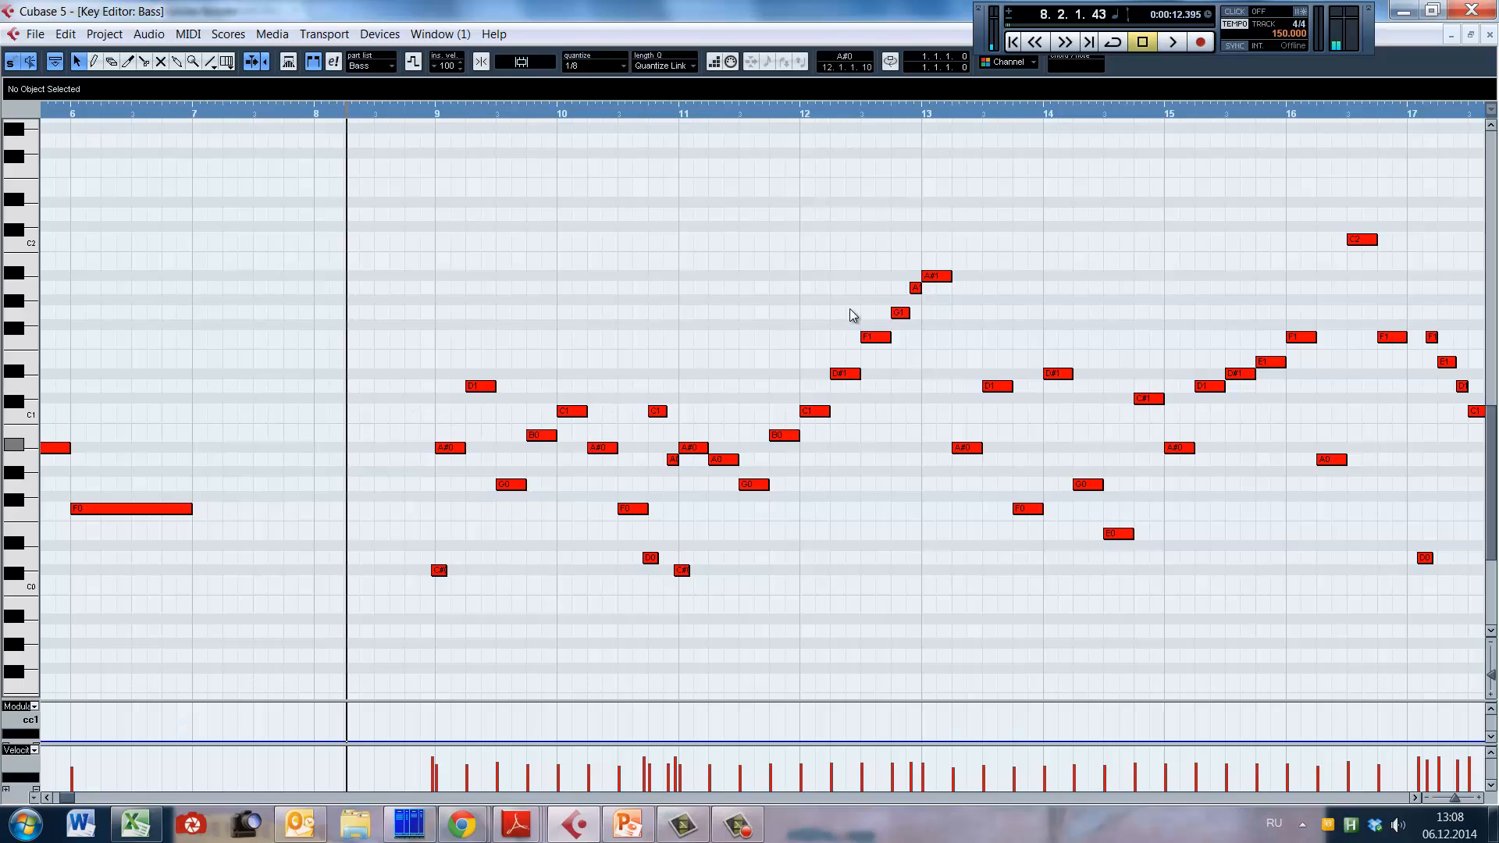
Step: Try shortening the five notes from A#0 in bar 9 to C1 in bar 10 to 0.0.1.80, and undo it after playback
left_click(386, 441)
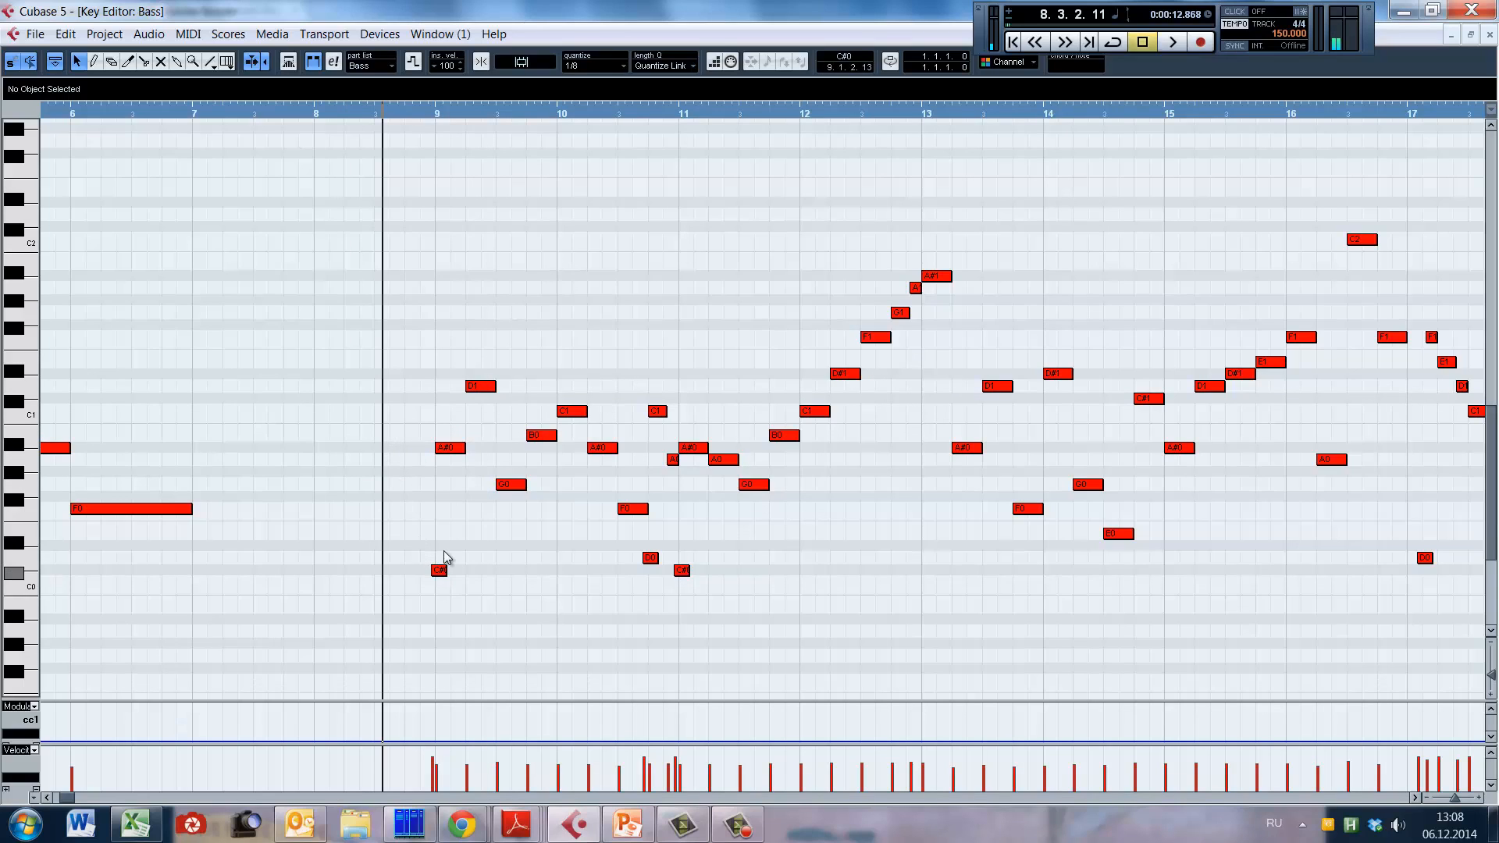
left_click_drag(420, 316, 570, 506)
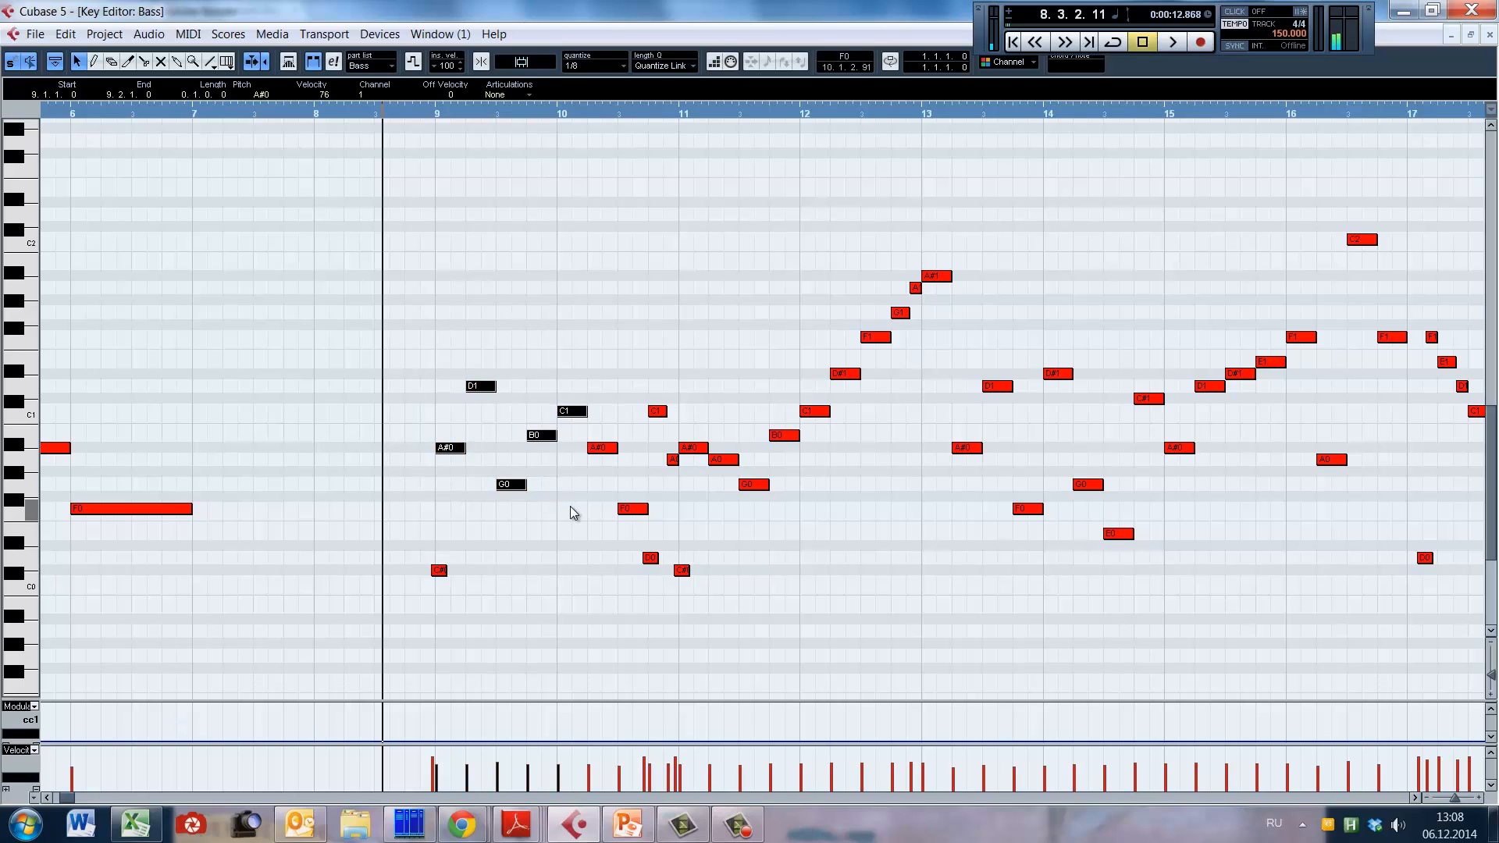
key("alt+Left")
key("alt+Left")
key("alt+Left")
key("alt+Left")
key("alt+Left")
key("alt+Left")
key("alt+Left")
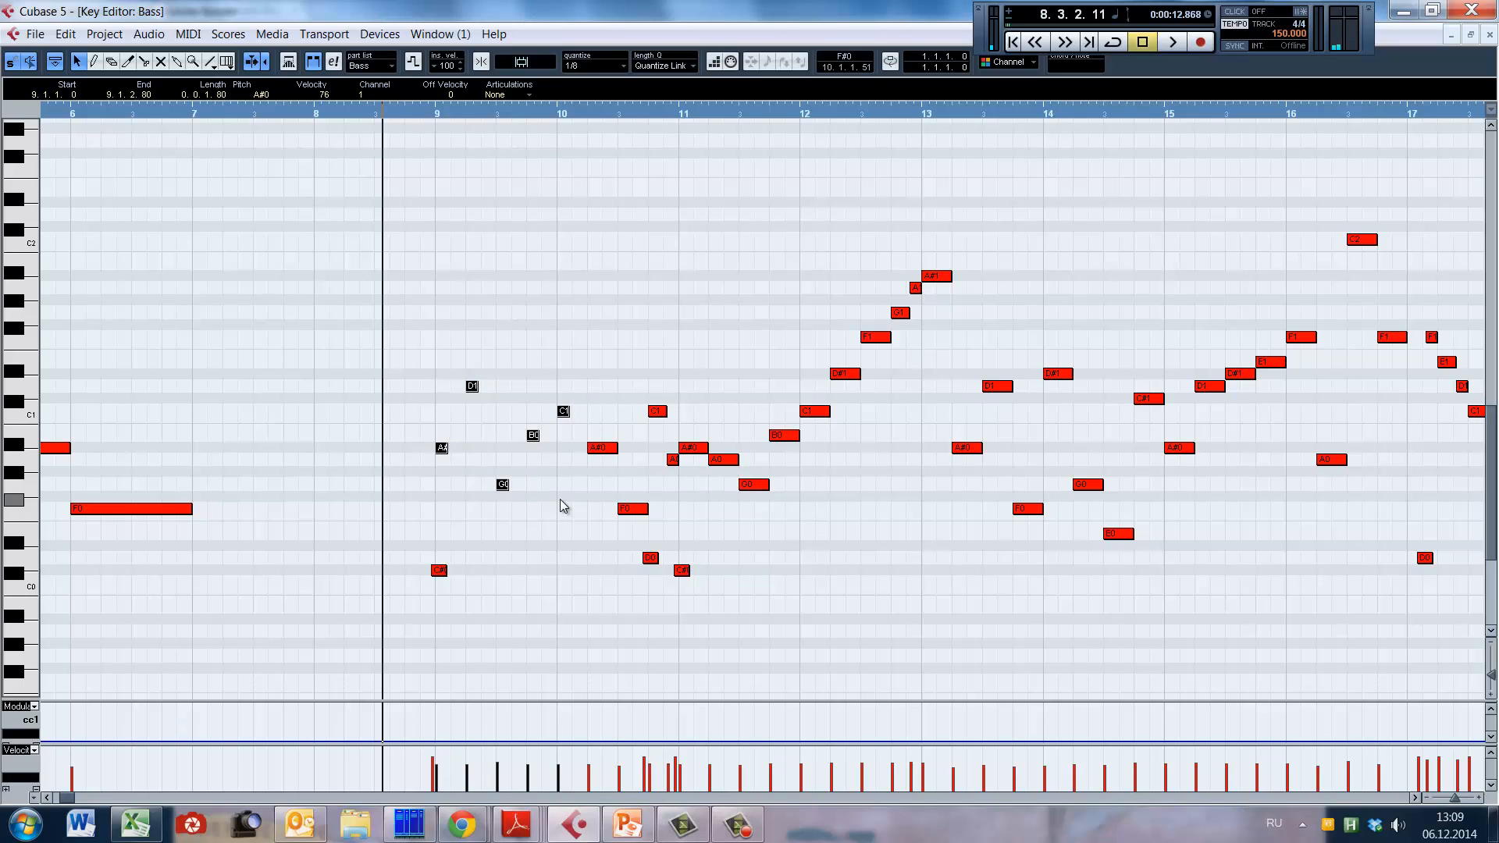
key("space")
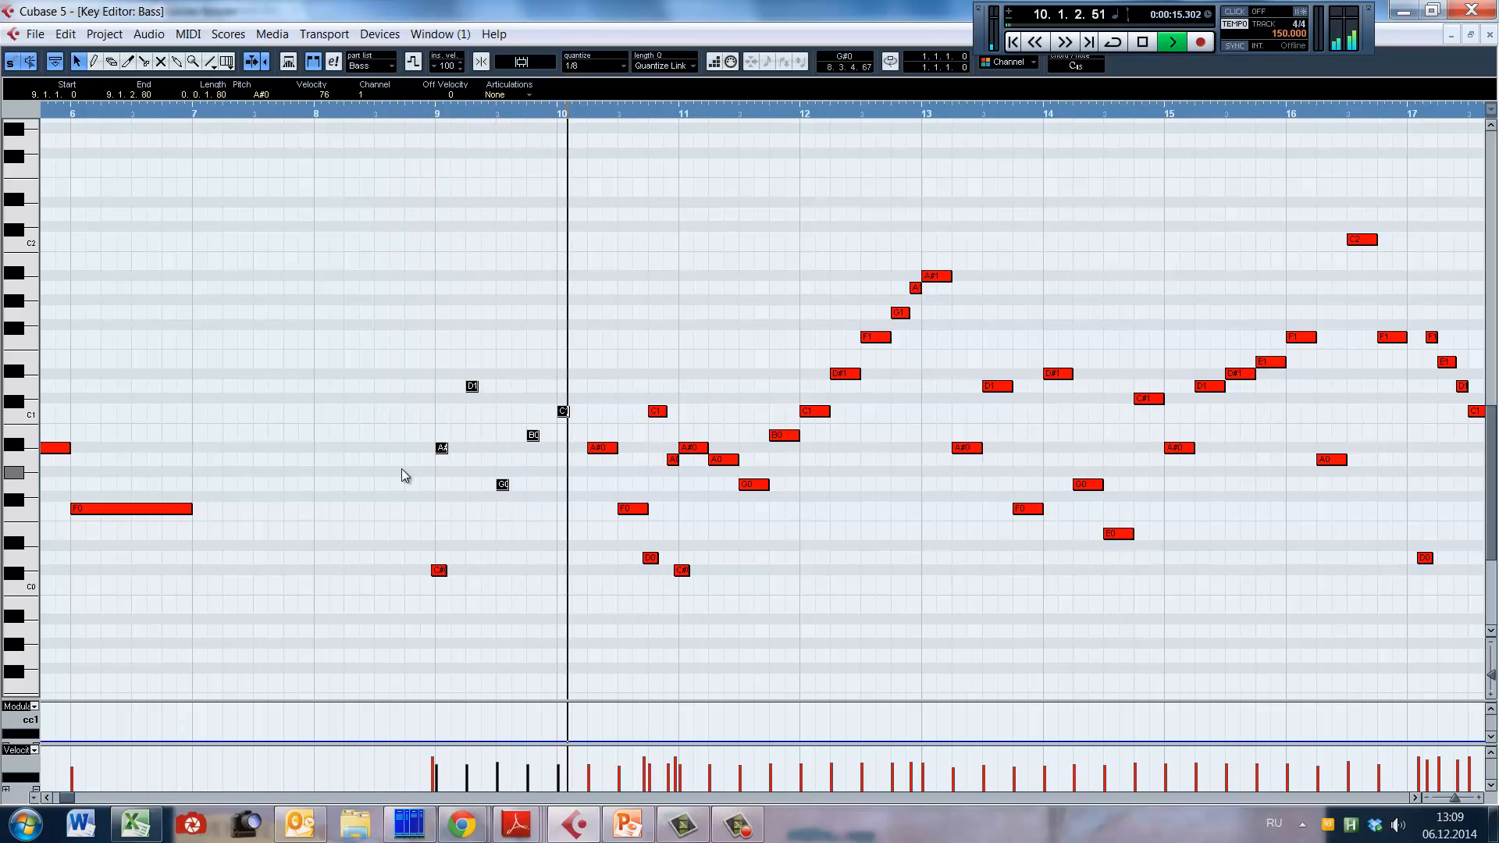
key("ctrl+z")
Step: Play the walking bass line from just before bar 9 several times to hear its notes at full length
left_click(406, 470, "alt+shift")
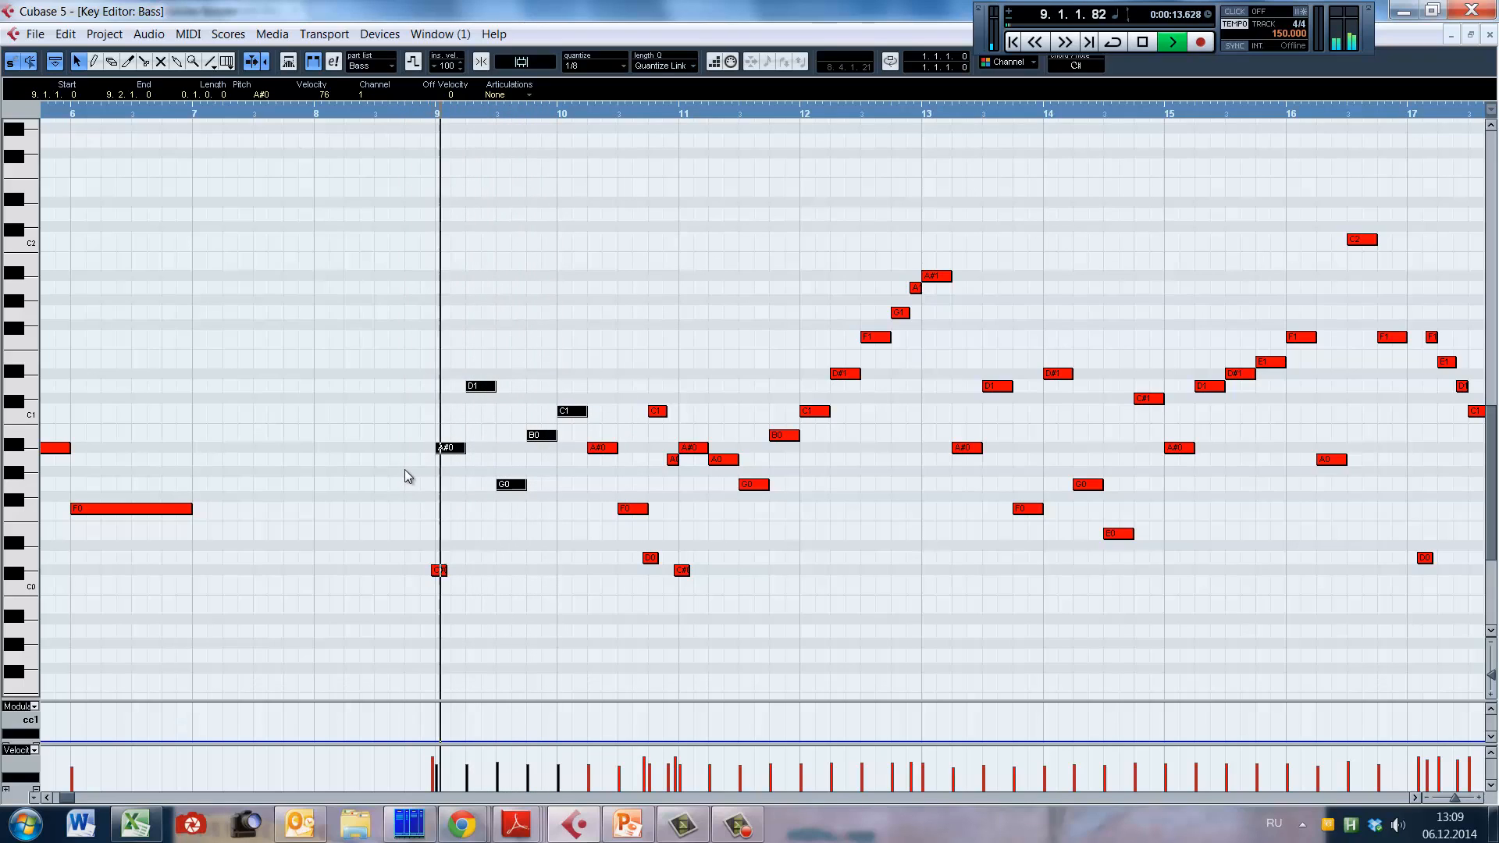
key("space")
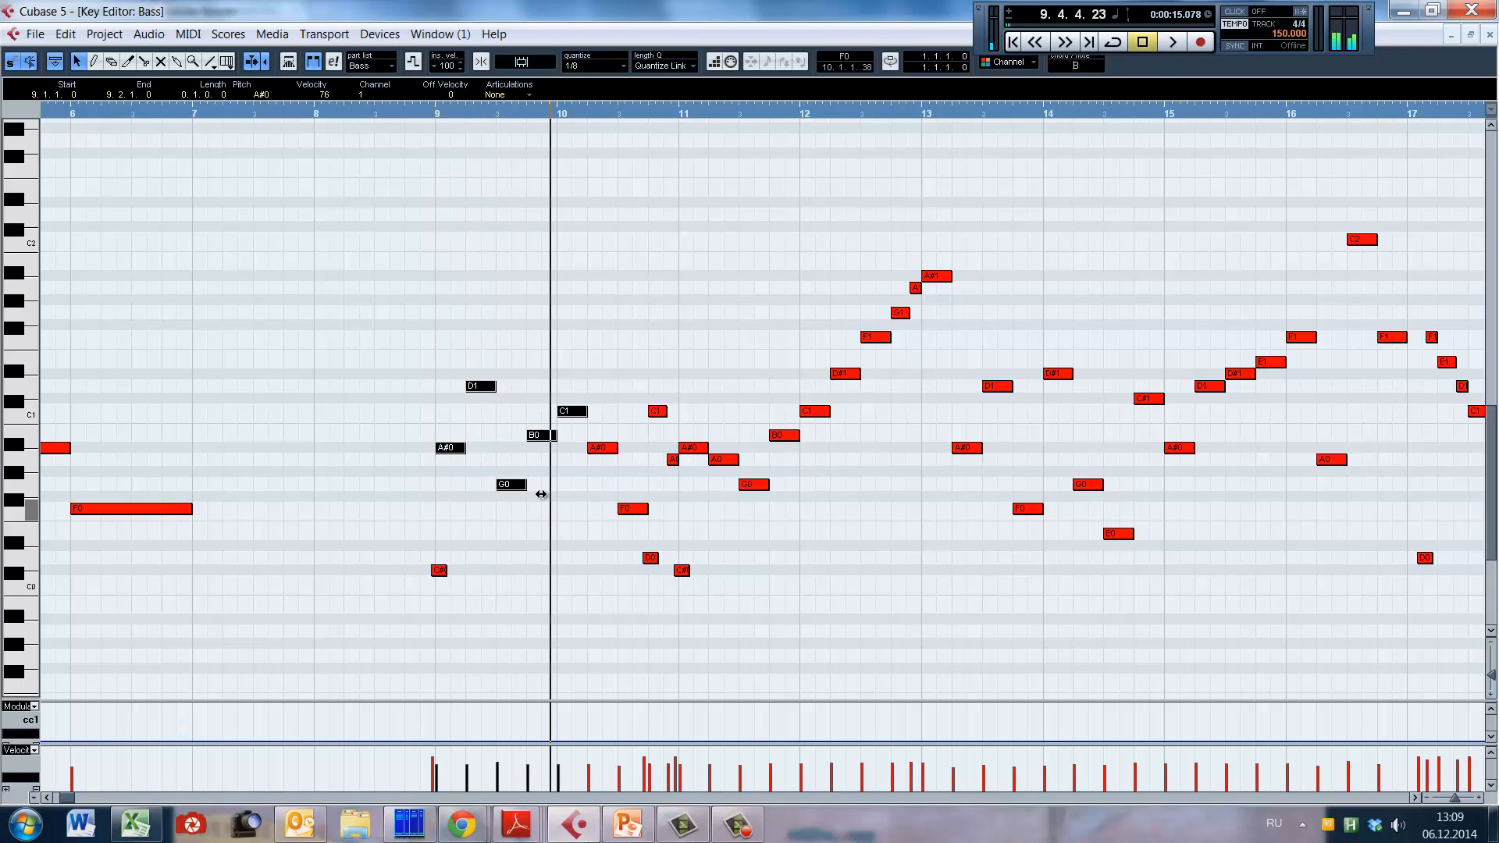
left_click(395, 495)
key("space")
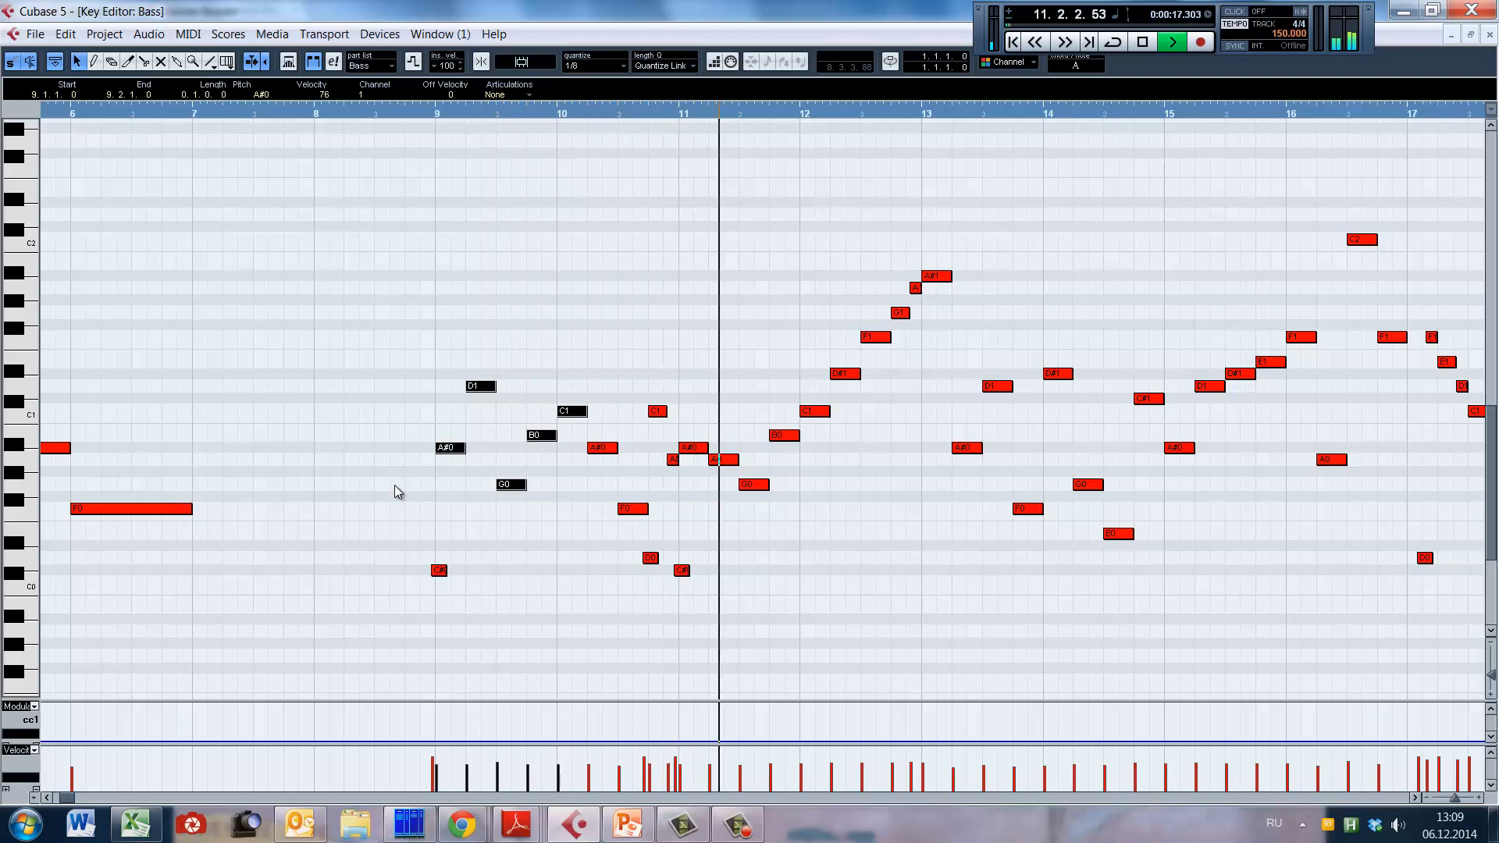
key("space")
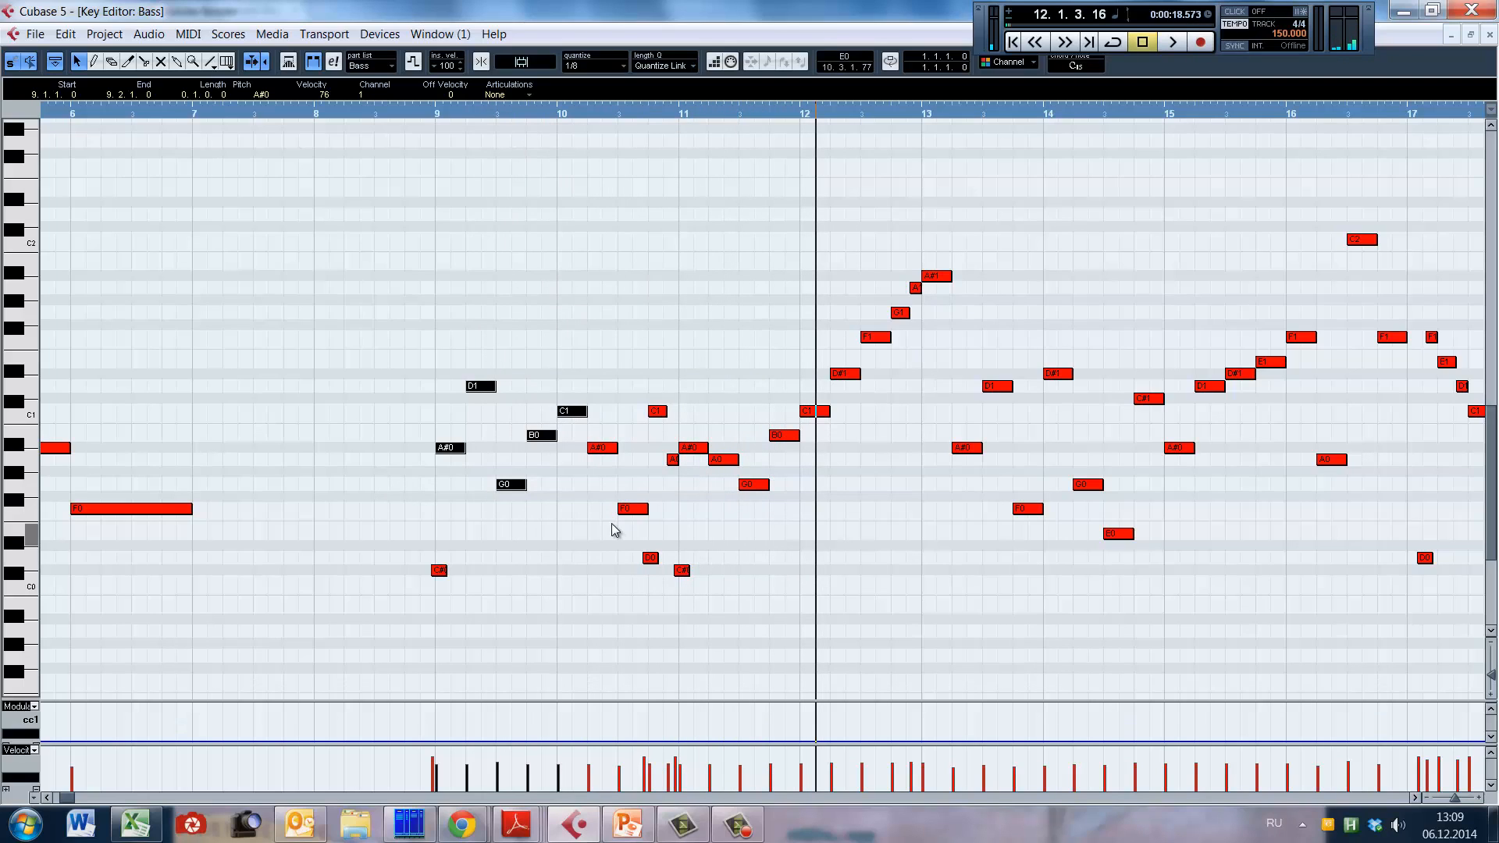
left_click(424, 492)
key("space")
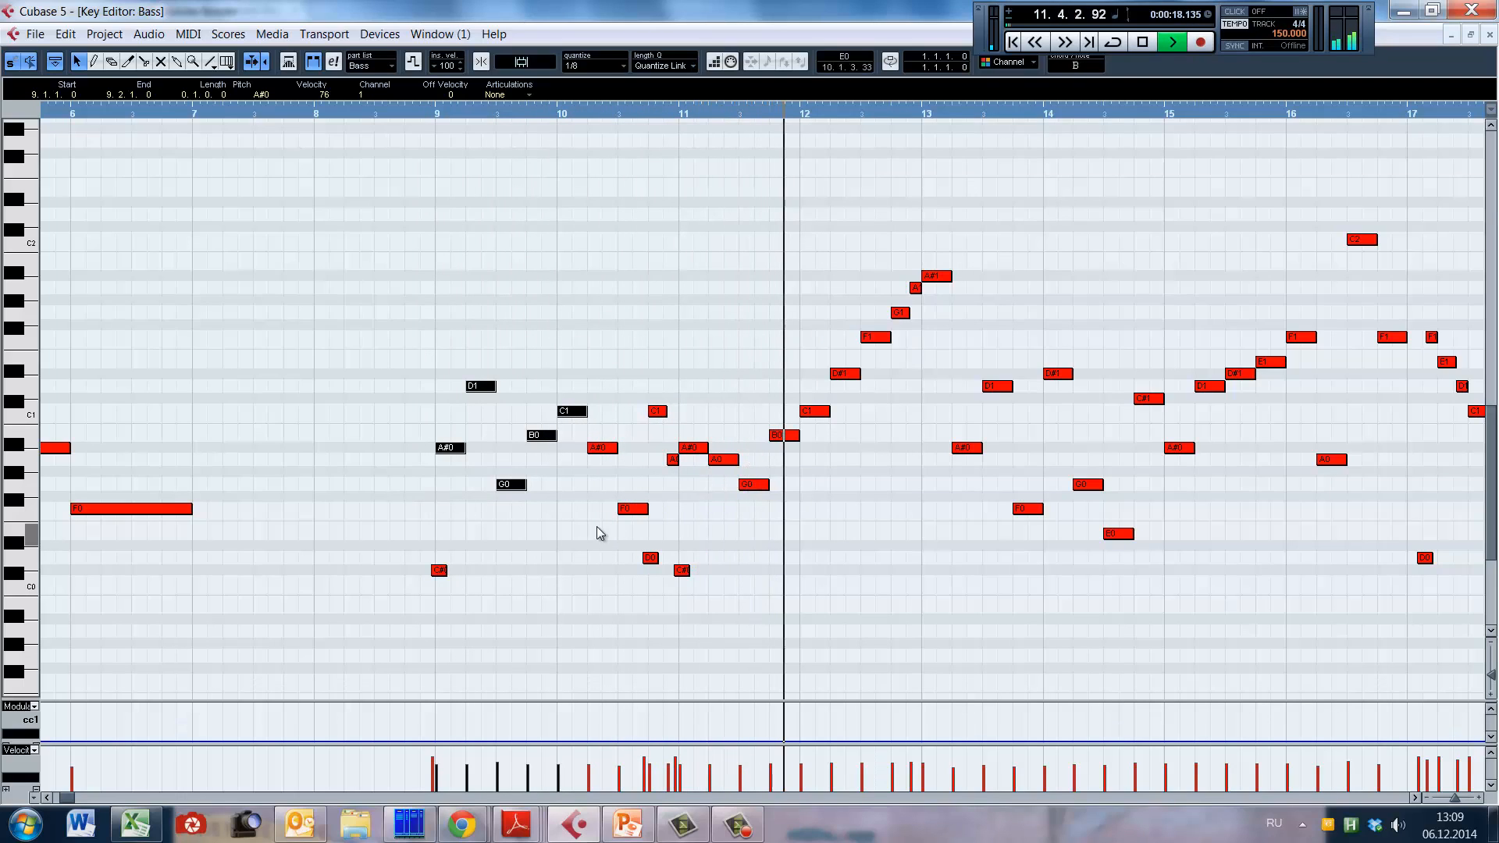
key("space")
Step: Place keyswitch copies in bar 11, C0 before the G0 note and C#0 at 11.3.4.9, and play the line from bar 9
left_click_drag(683, 575, 775, 575)
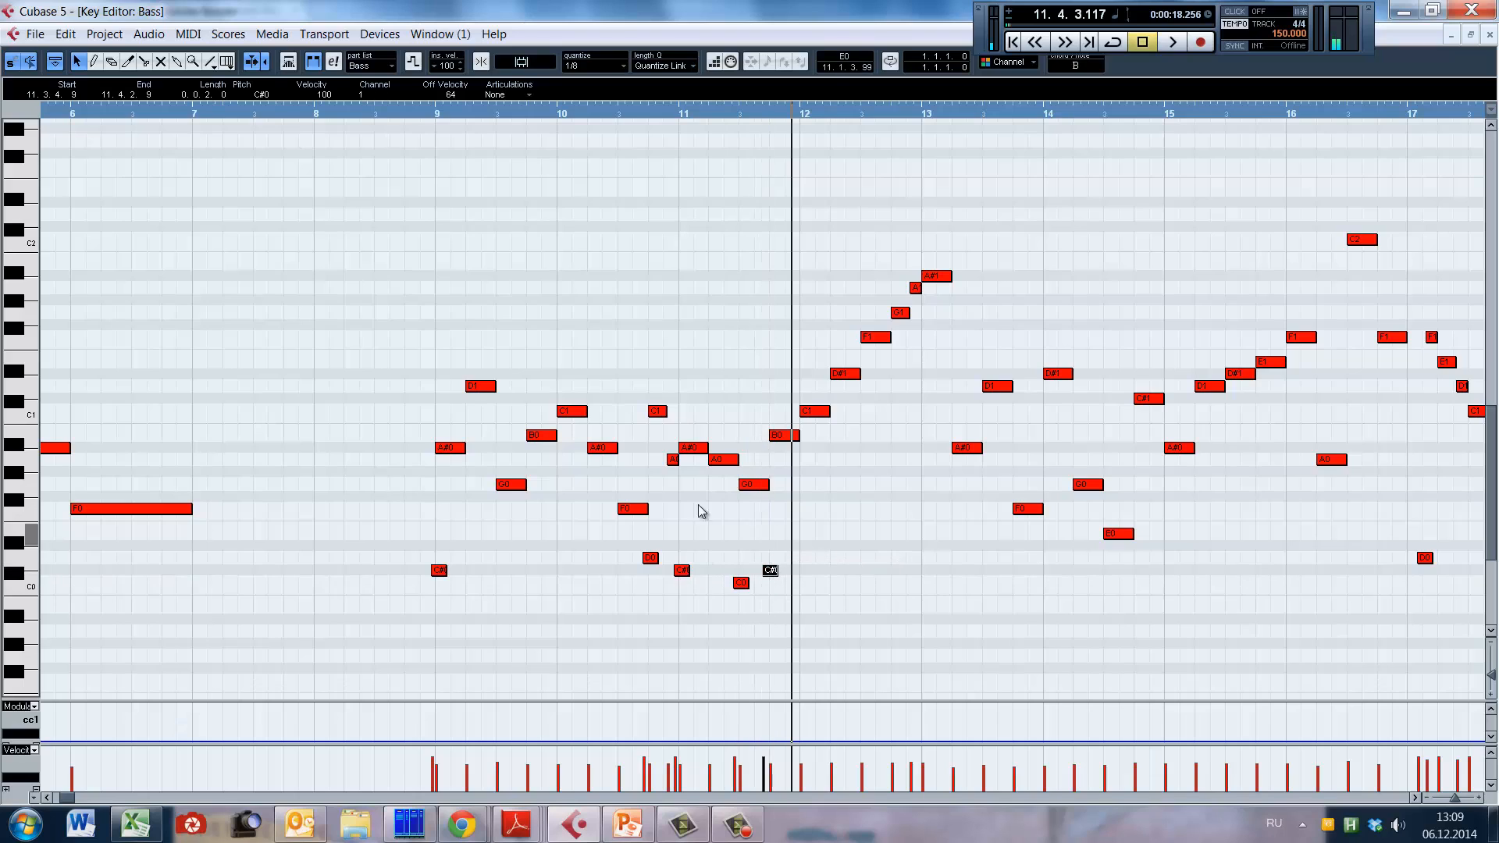
key("space")
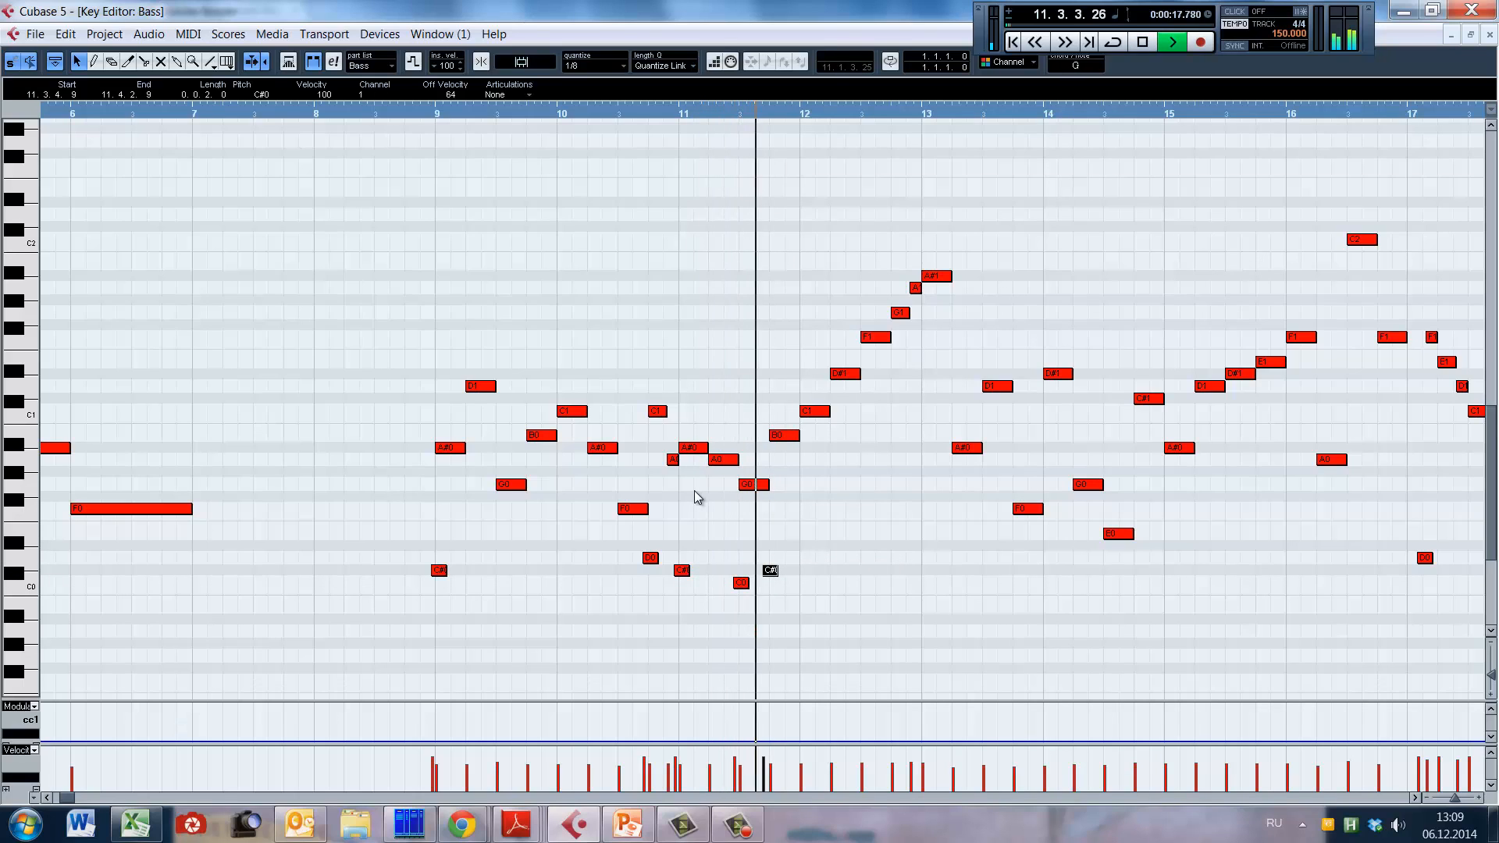
left_click(758, 486)
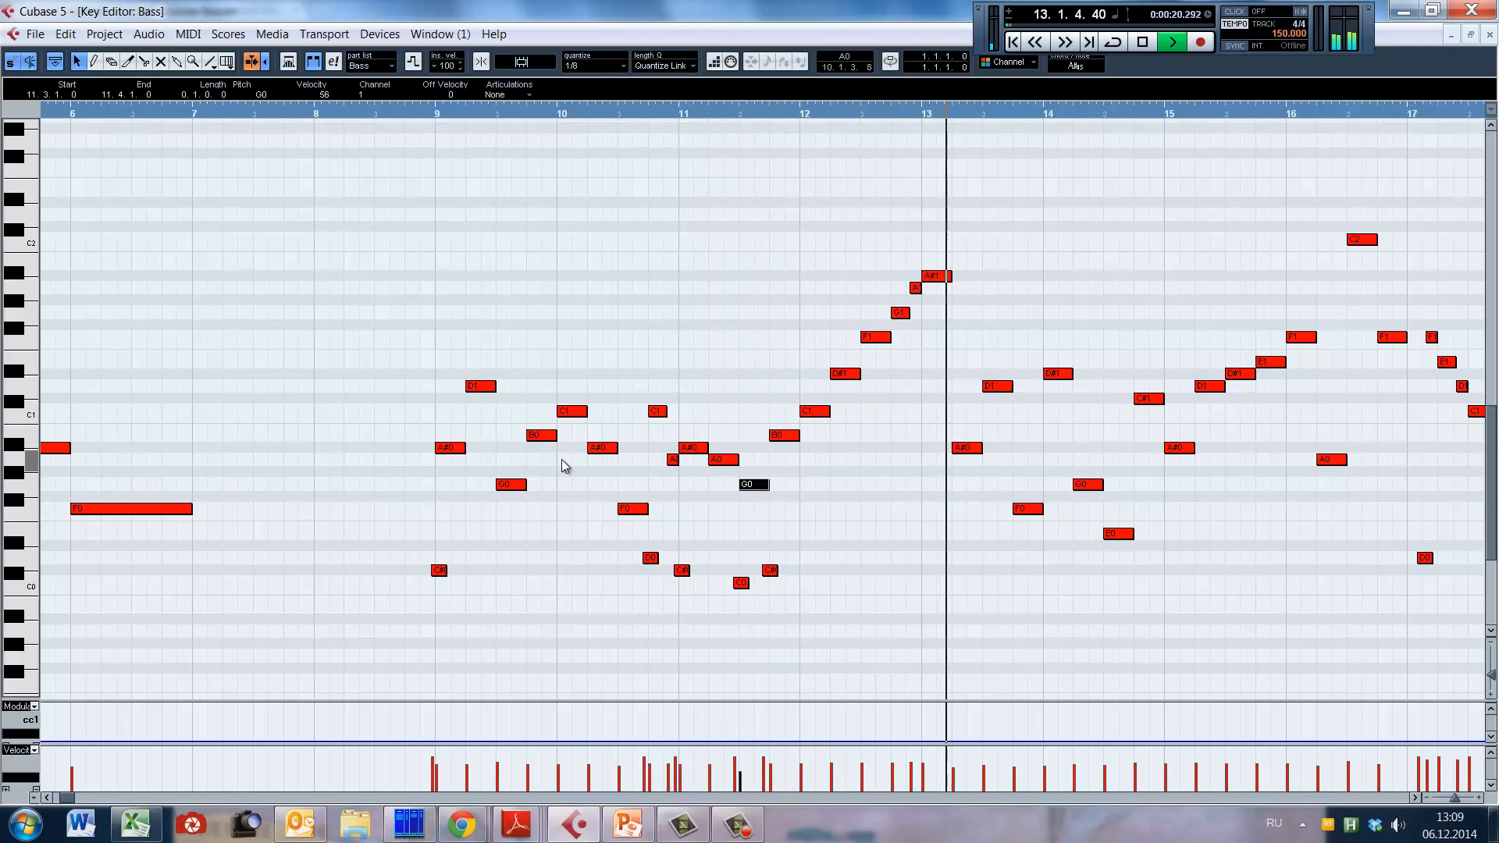
left_click(423, 114)
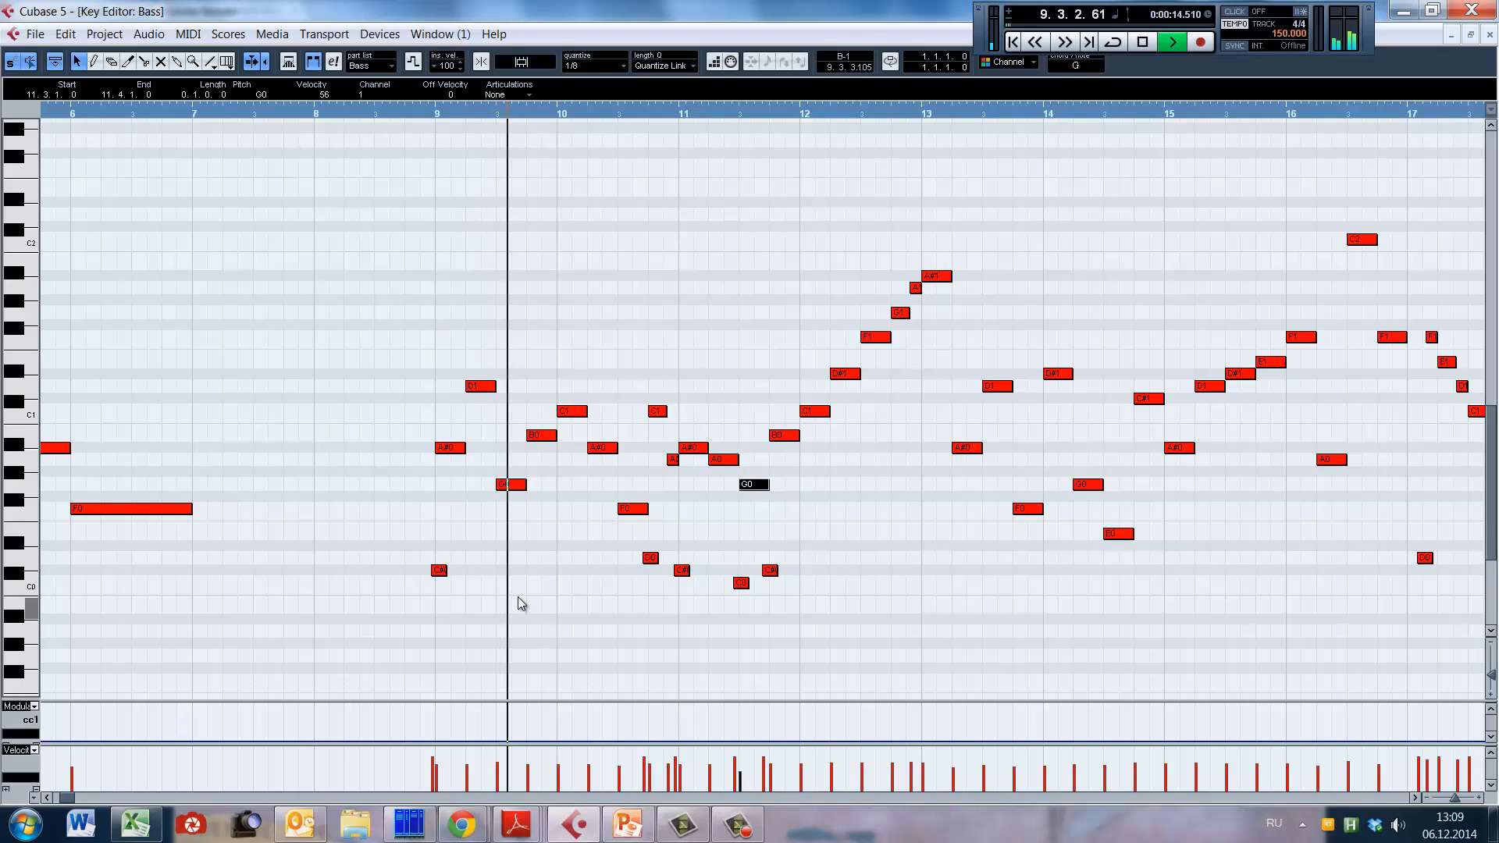
key("space")
left_click(746, 582)
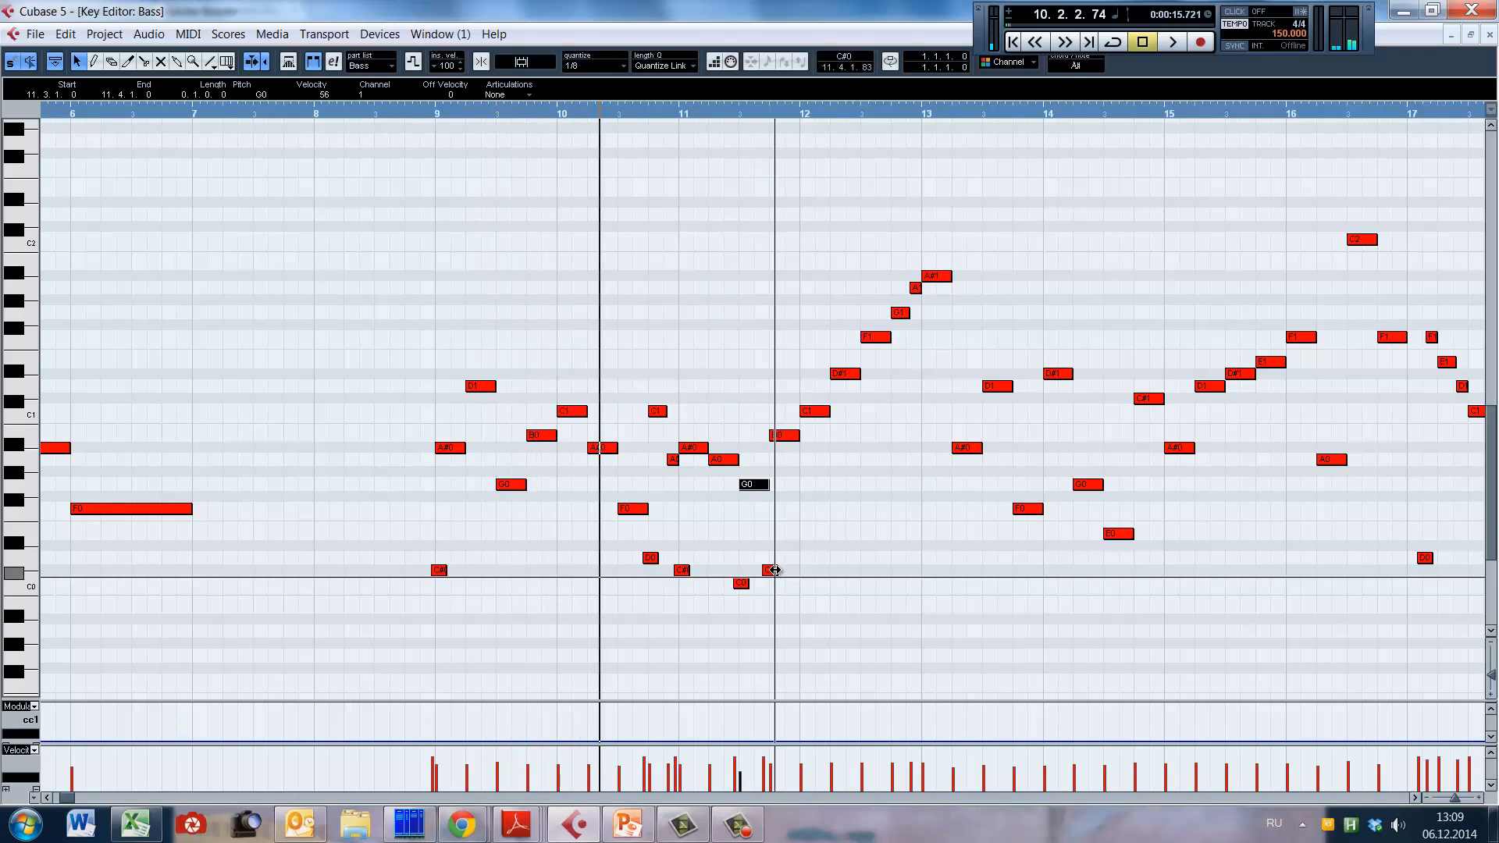
Step: Copy the C0 and C#0 keyswitches from bar 11 around bar 9's G0 note, C0 at 9.2.4.21, and set that note's velocity to 59
left_click_drag(732, 553, 787, 607)
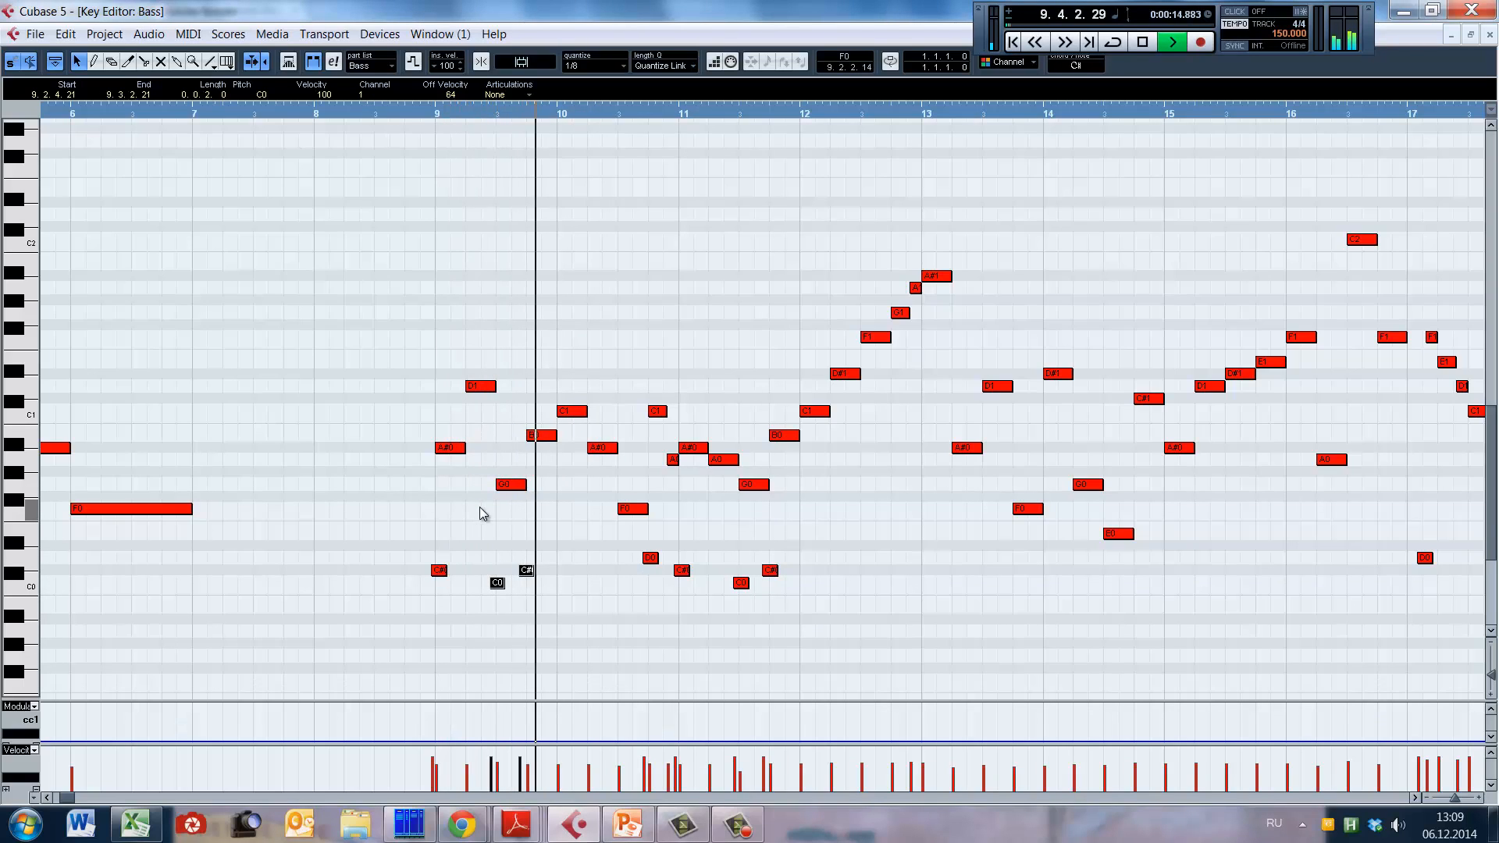
key("space")
left_click(512, 485)
left_click_drag(514, 504, 507, 503)
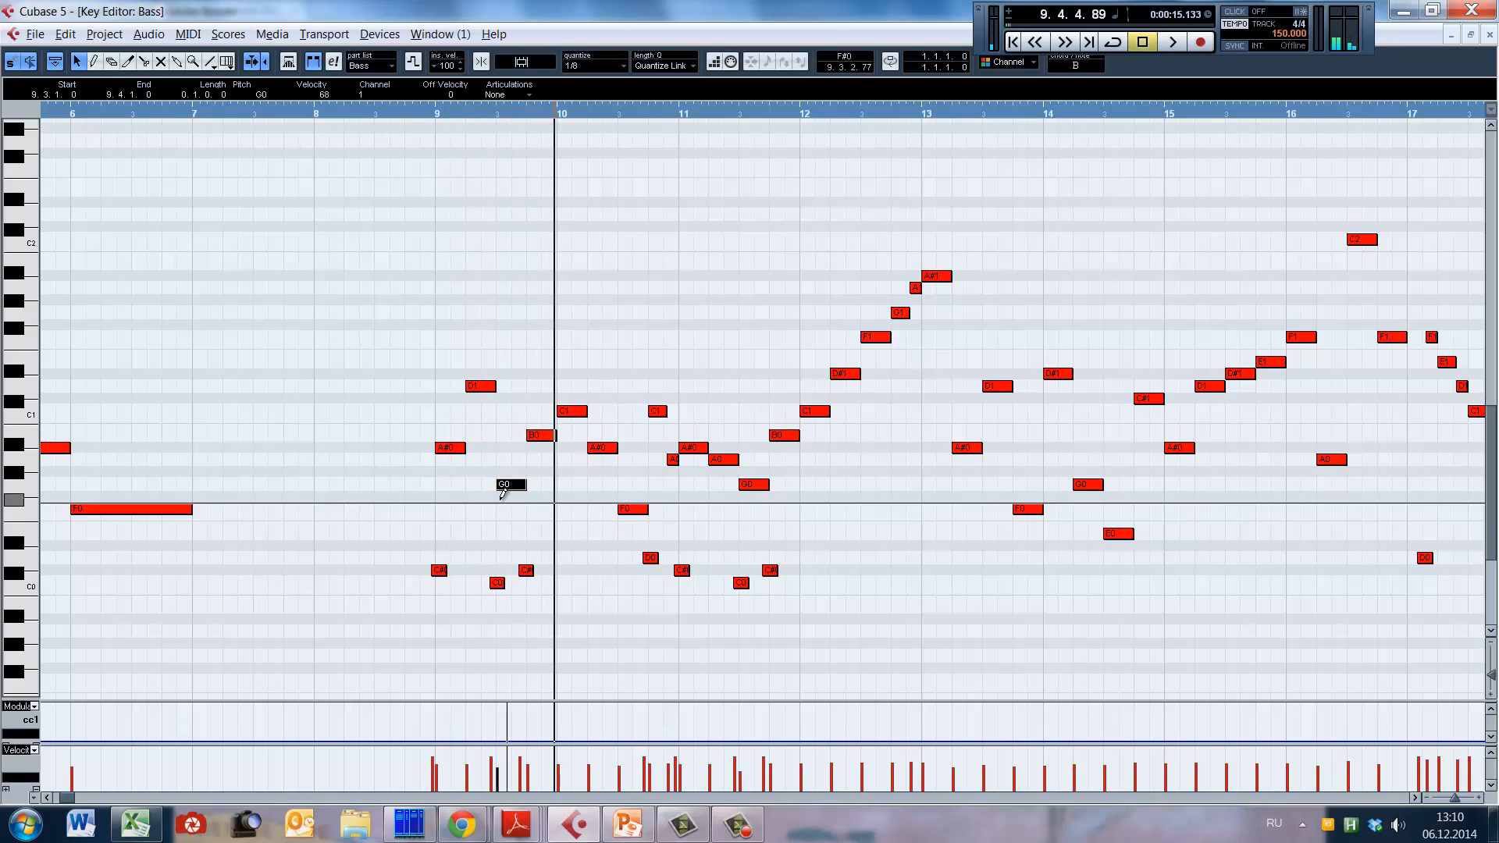
Step: Play the bass line from late bar 8 into bar 12, and replay the passage from the middle of bar 11
left_click(386, 490, "alt+shift")
key("space")
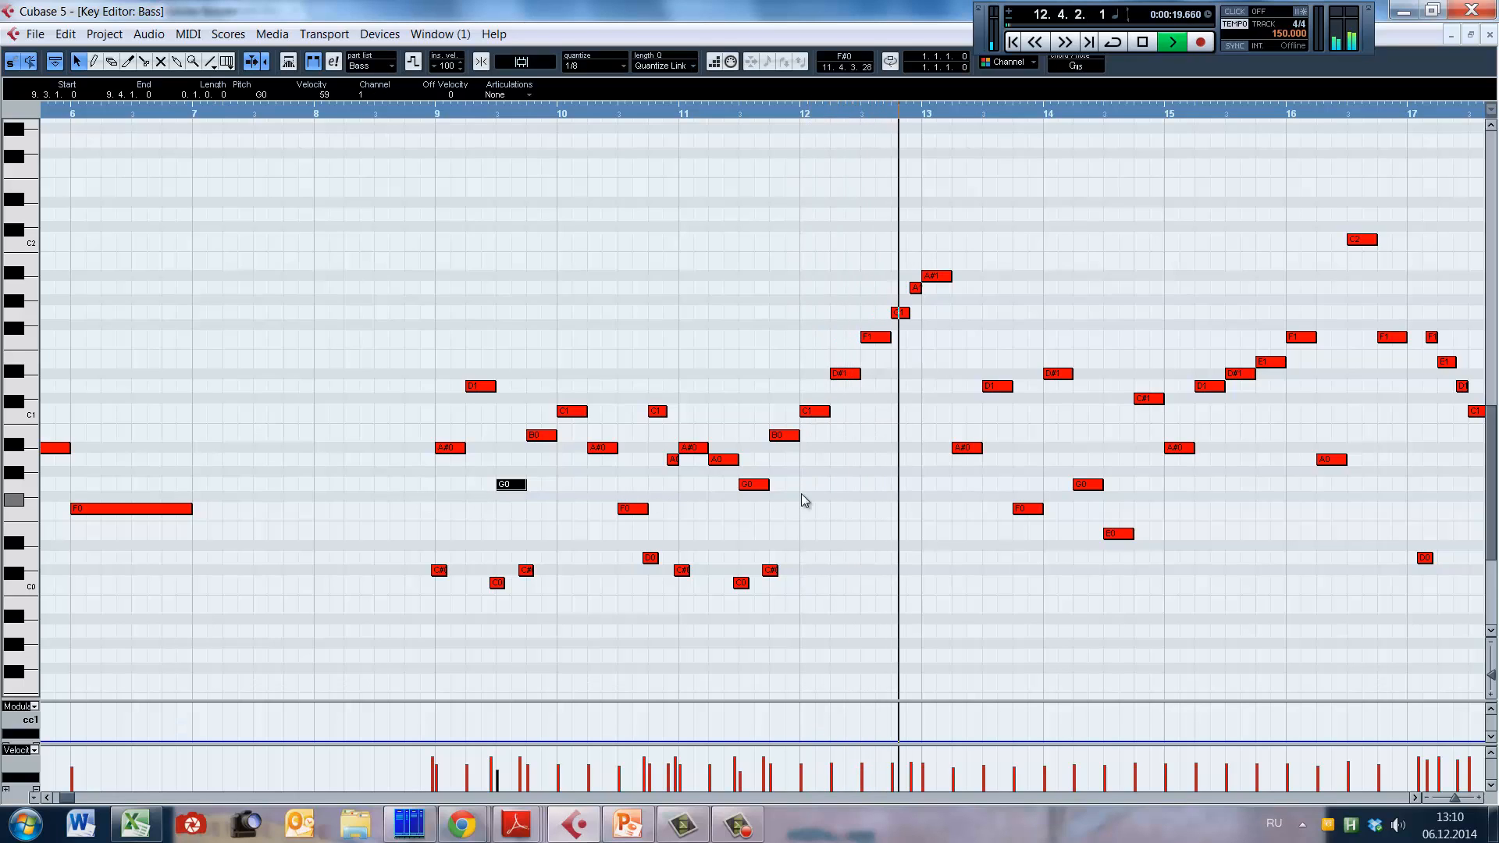
key("space")
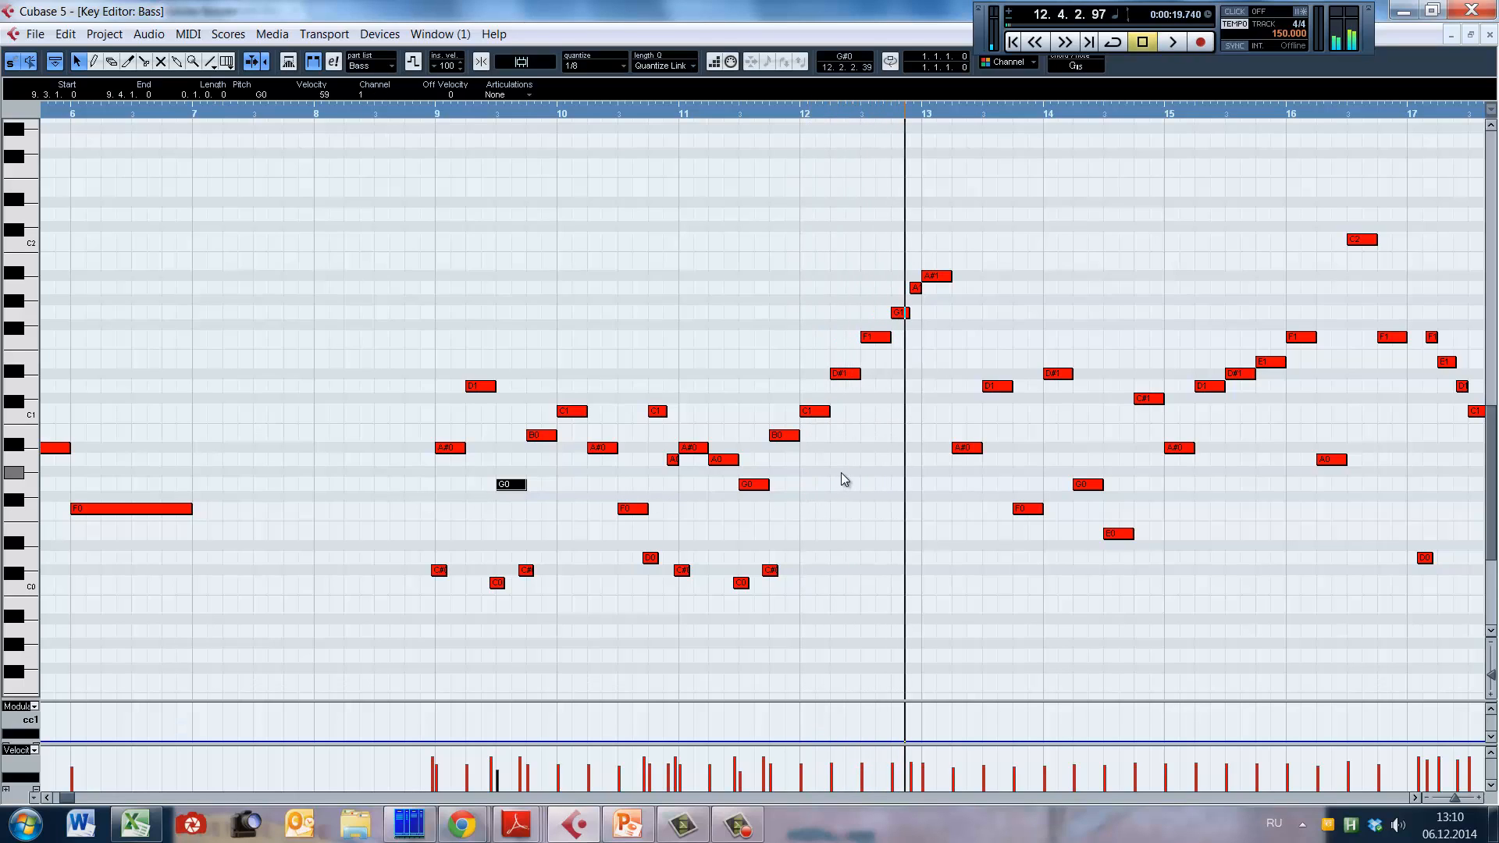
left_click(734, 438)
key("space")
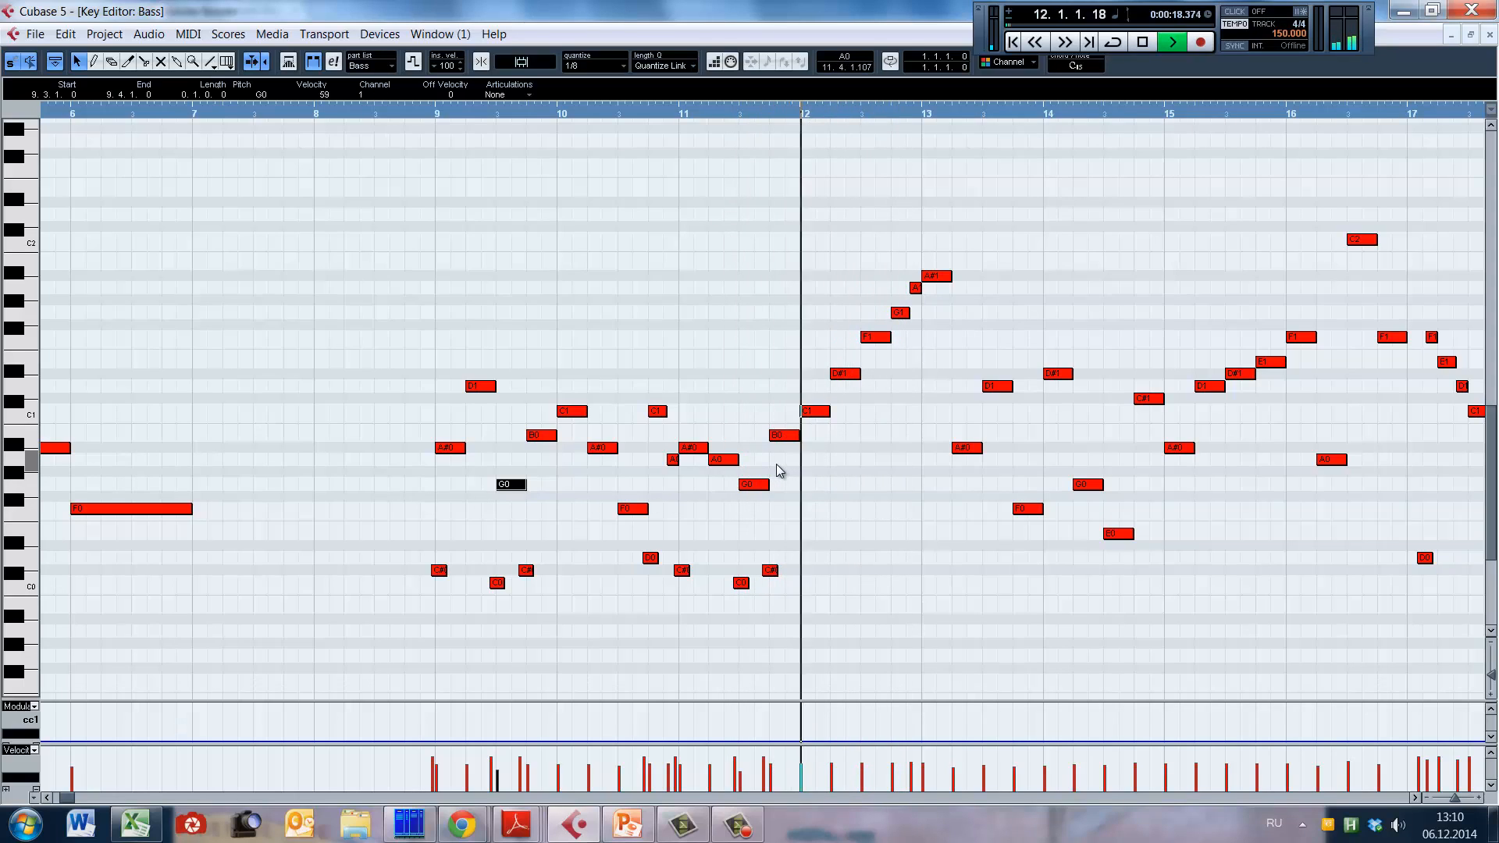
key("space")
Step: Play the walking line twice from just before bar 9 into bar 13, and move the playback position to bar 10
left_click(446, 432)
left_click(433, 421)
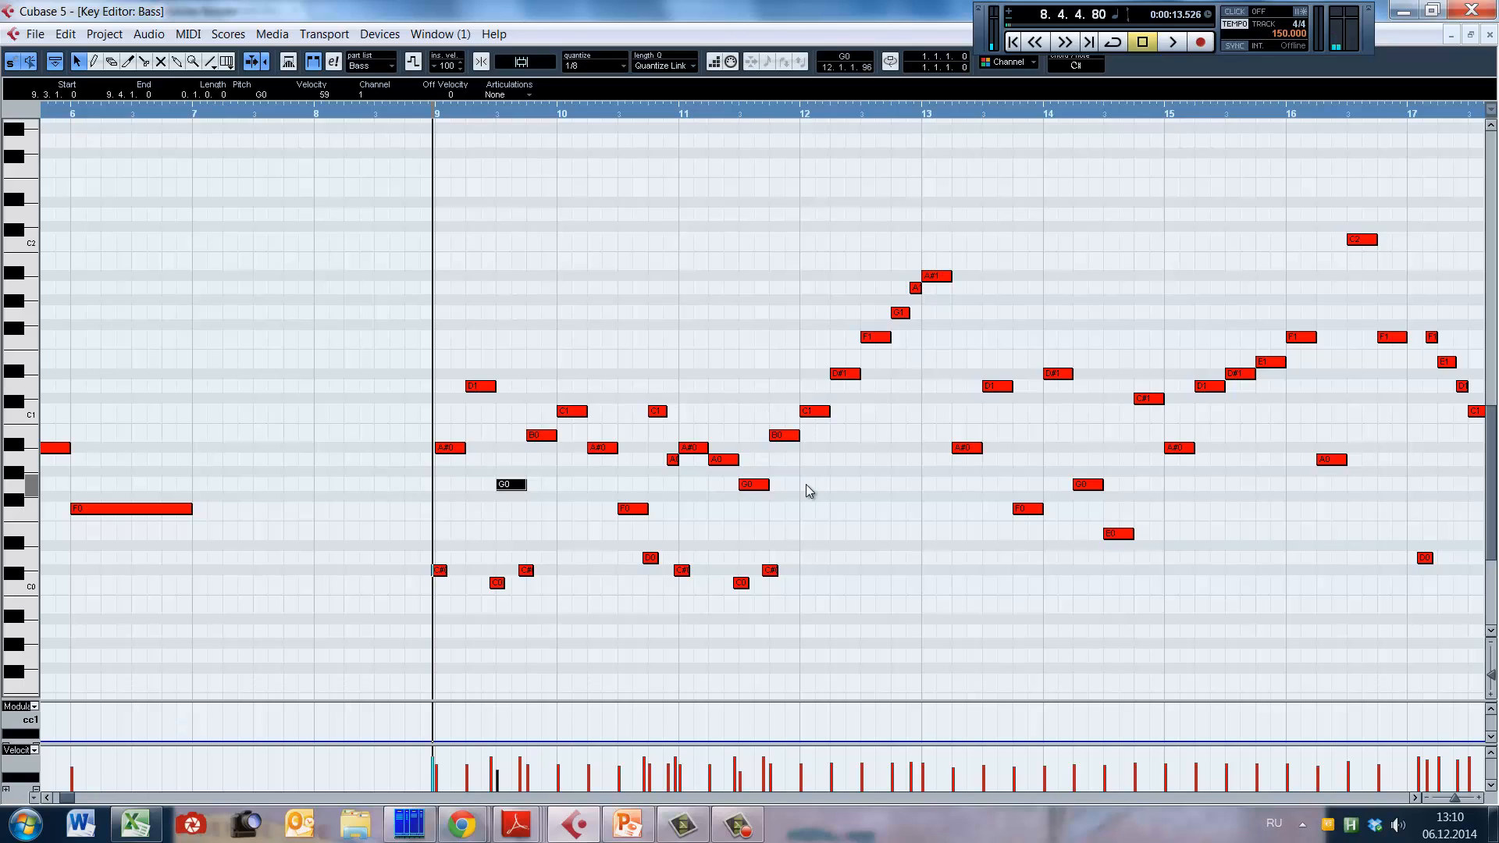
left_click(427, 462)
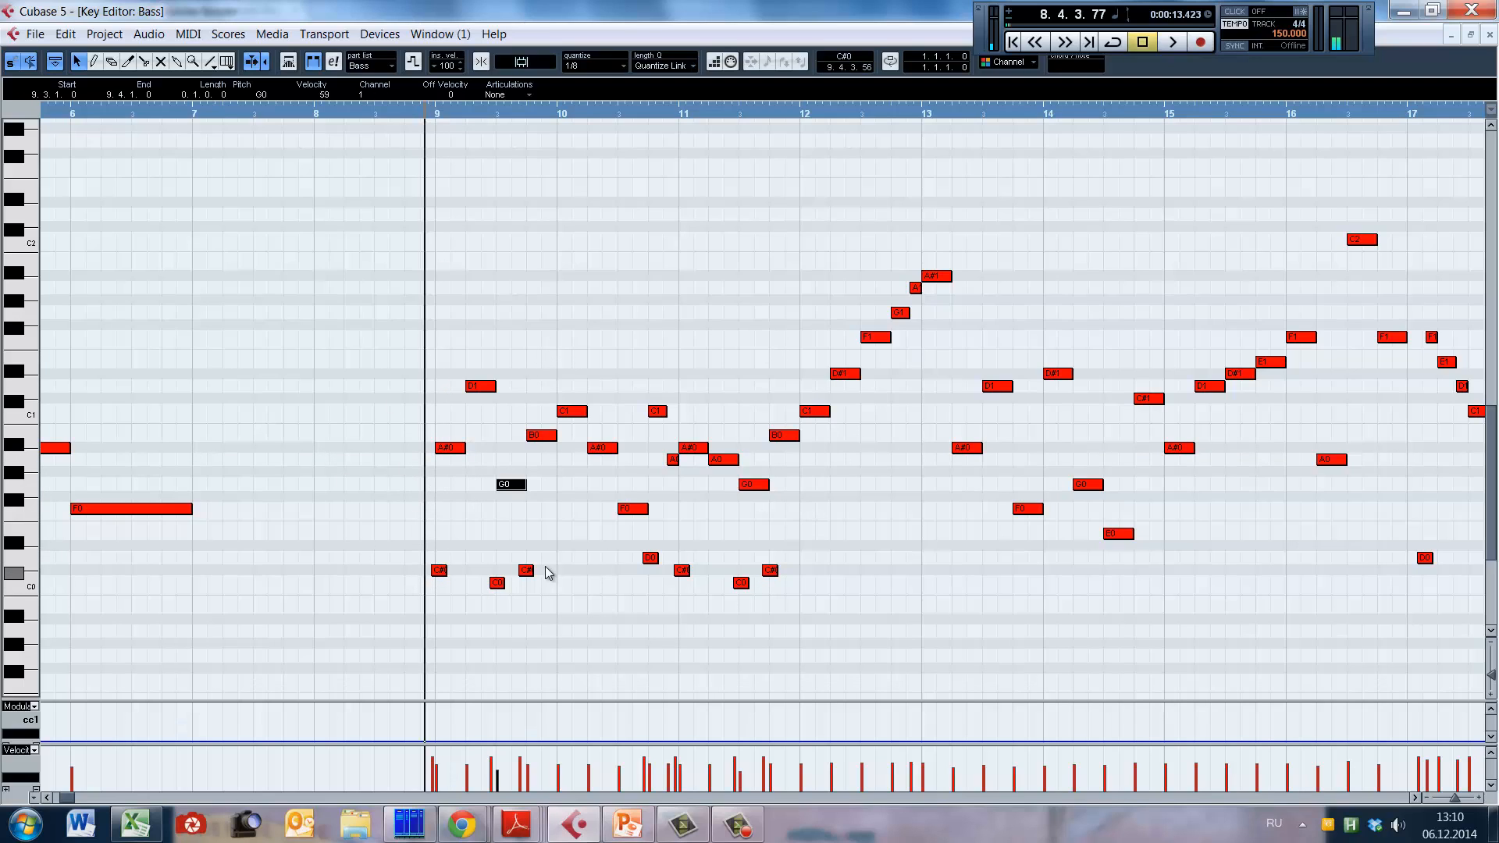
key("space")
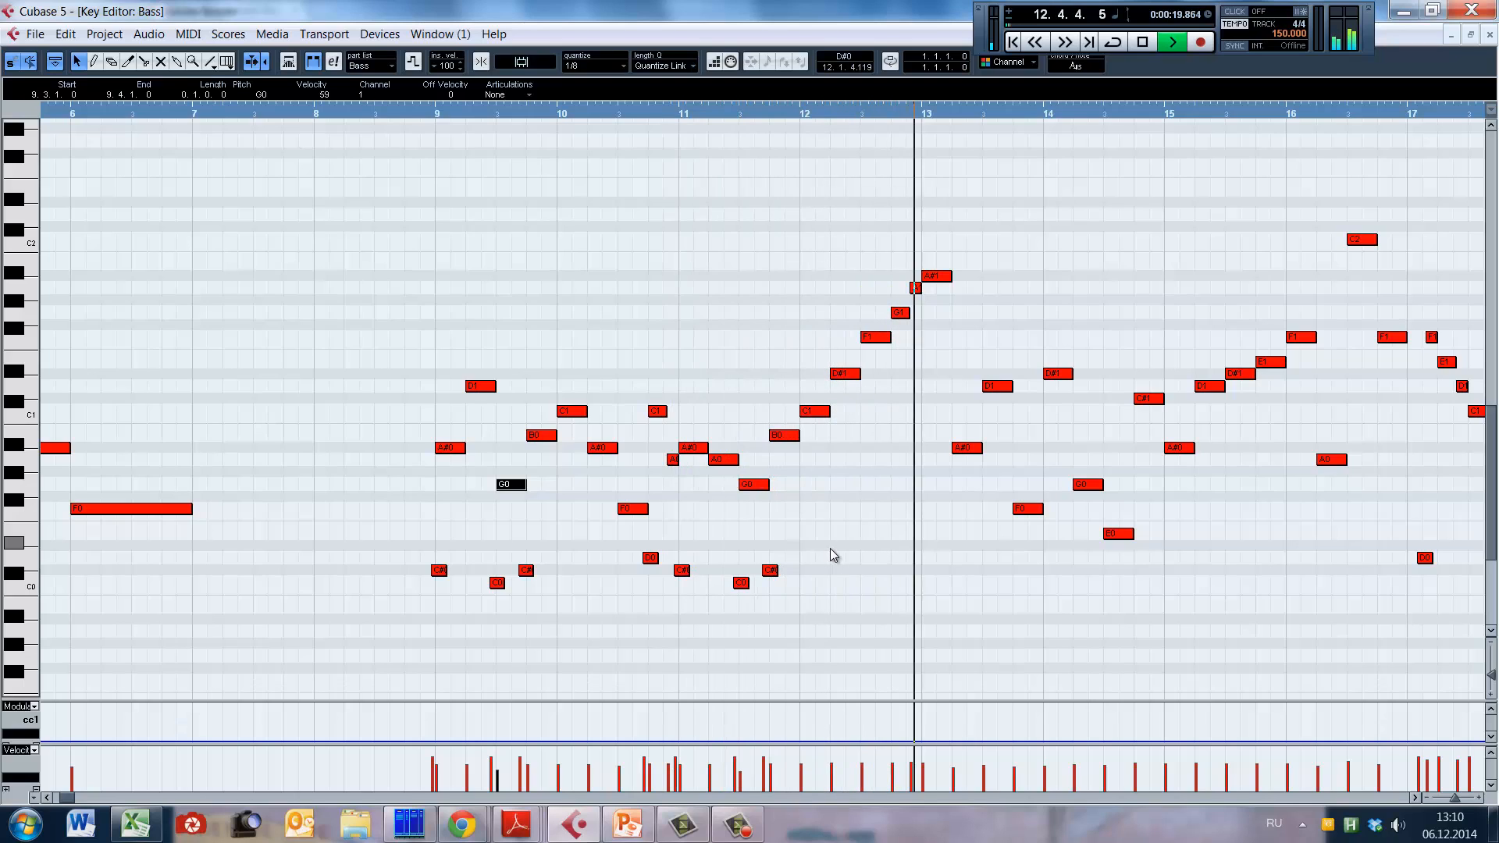
key("space")
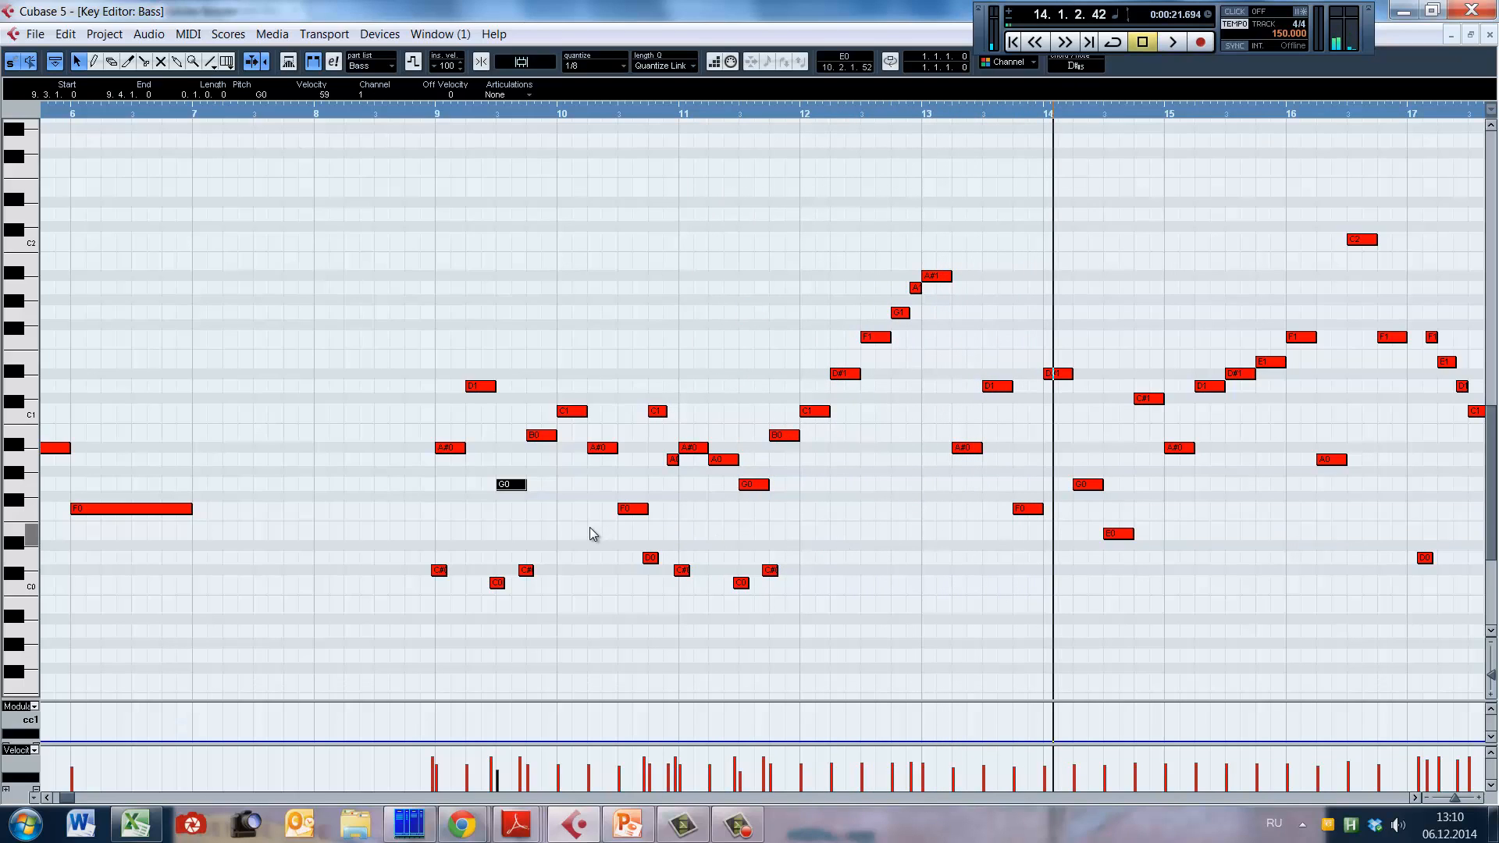
key("KP_Subtract")
key("space")
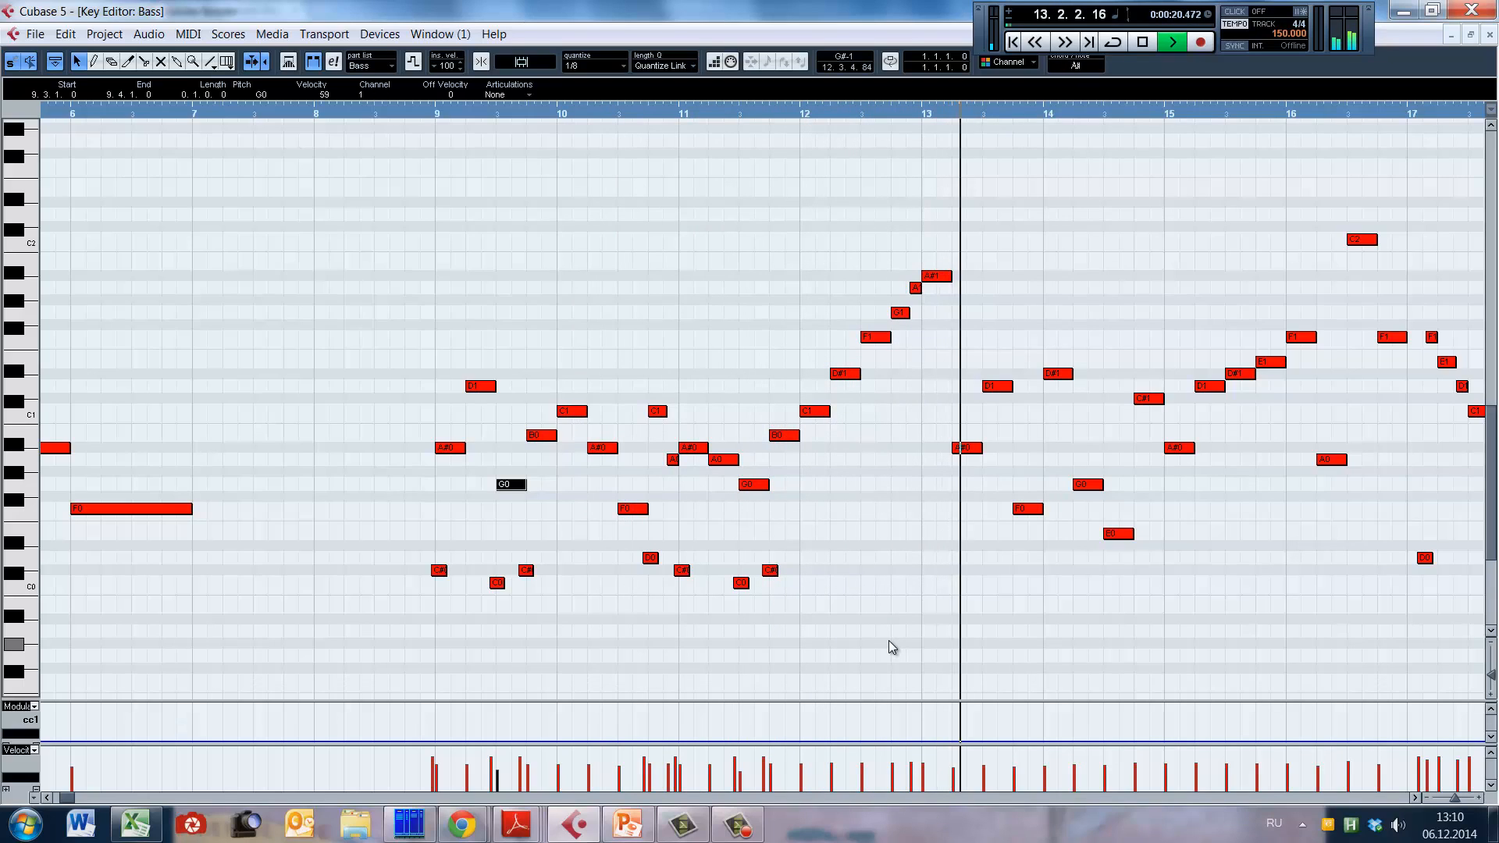
key("space")
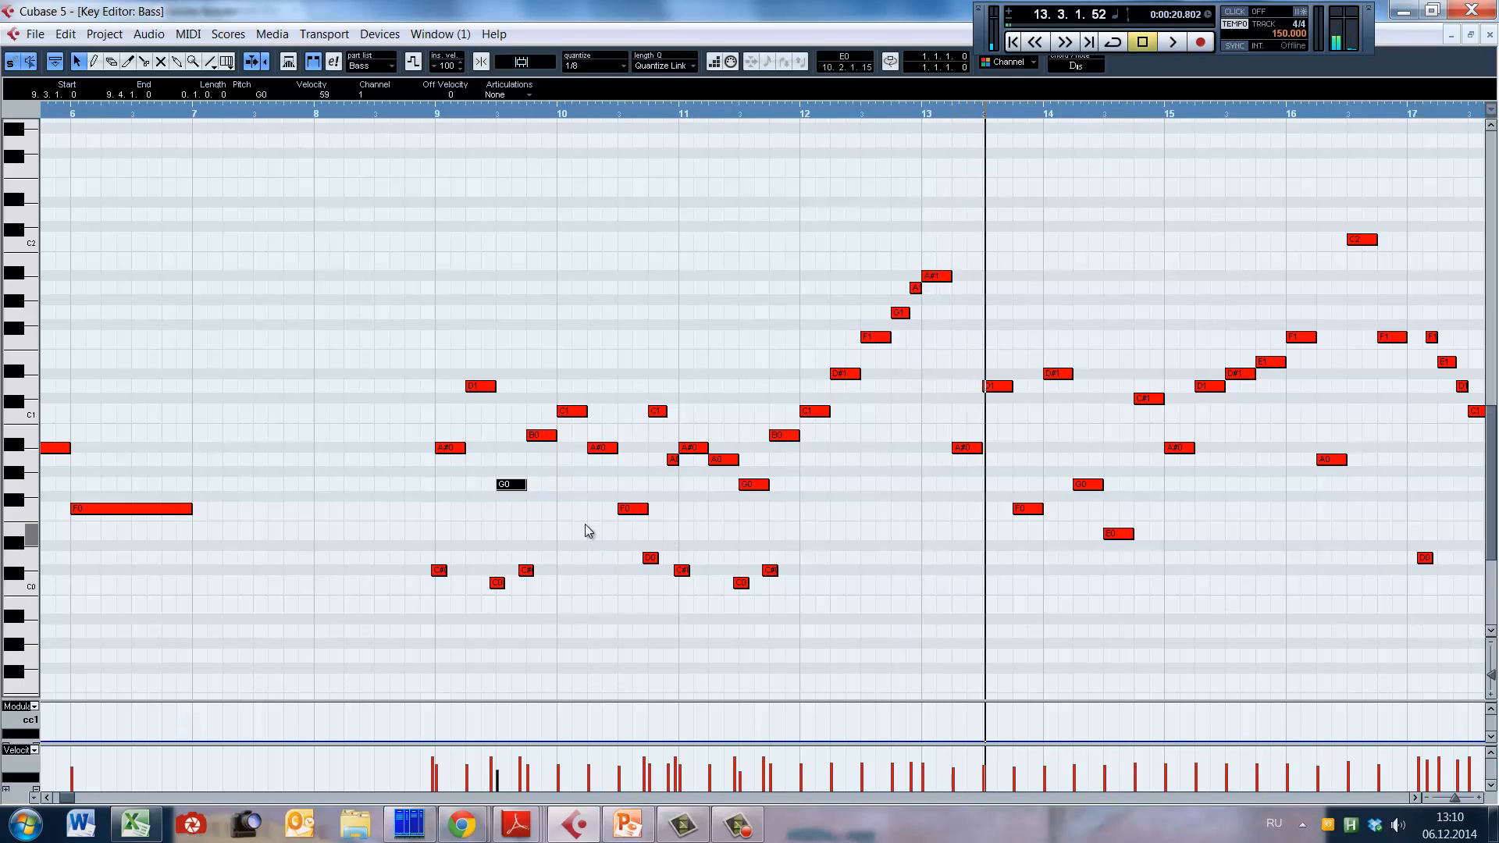
left_click(585, 547)
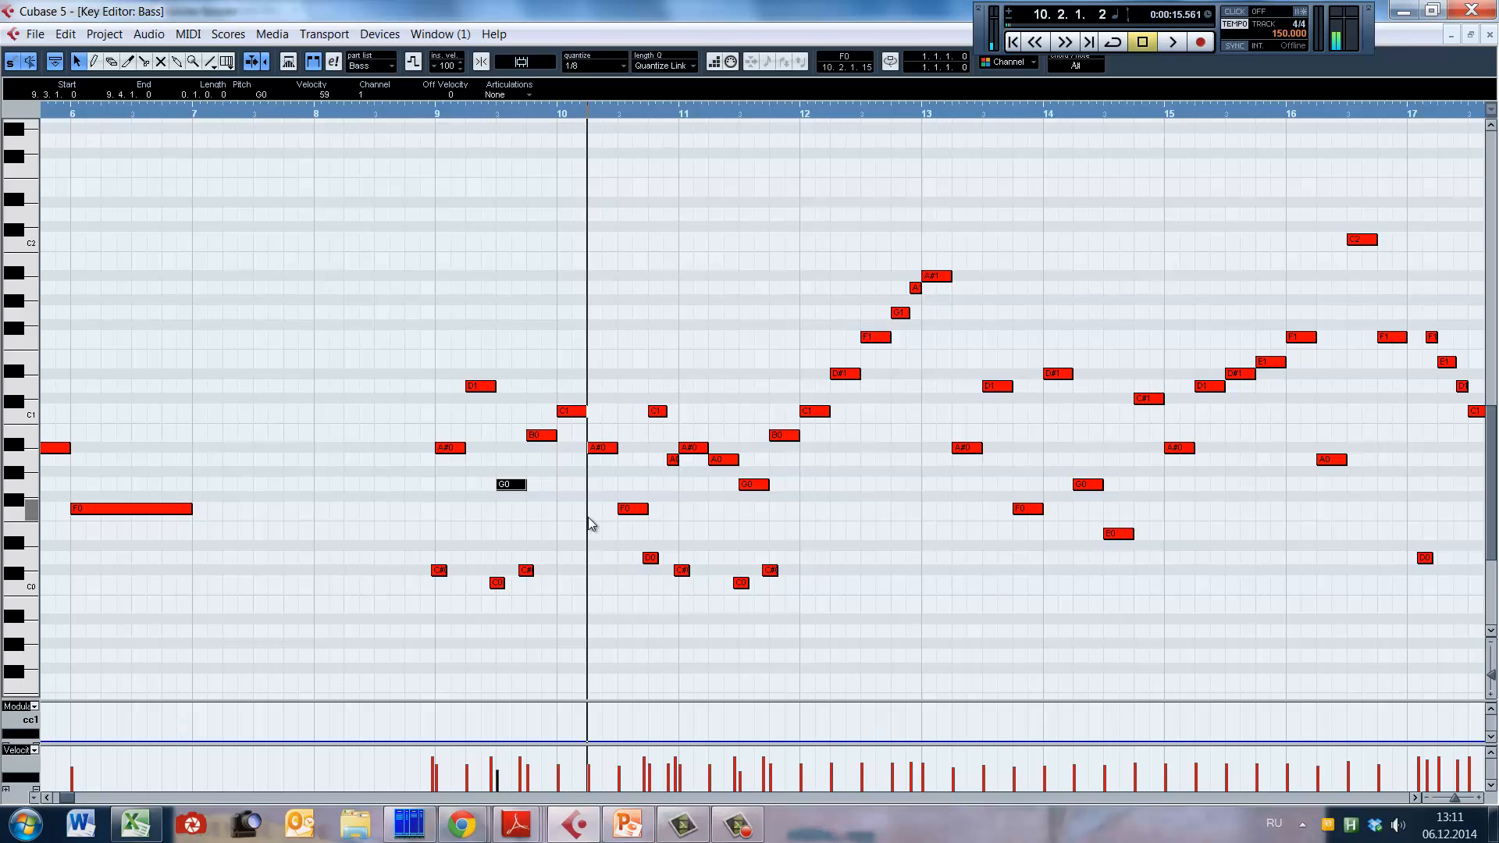
Step: Draw a D0 keyswitch at 13.3.4.51 and a C#0 keyswitch at 13.4.4.52, and play the passage from late bar 12
left_click(953, 638)
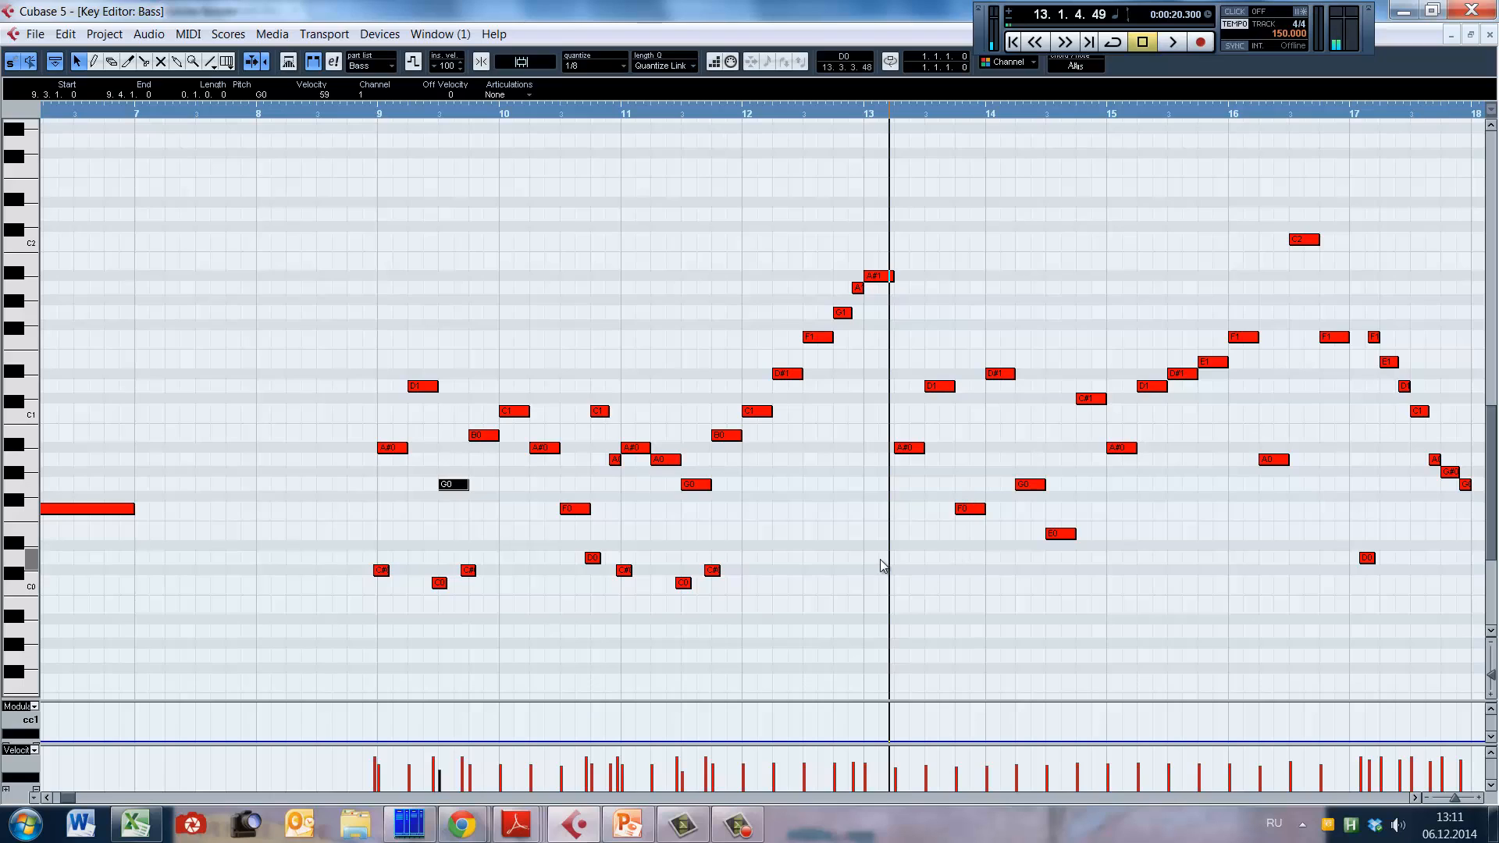
right_click(948, 565)
left_click(958, 566)
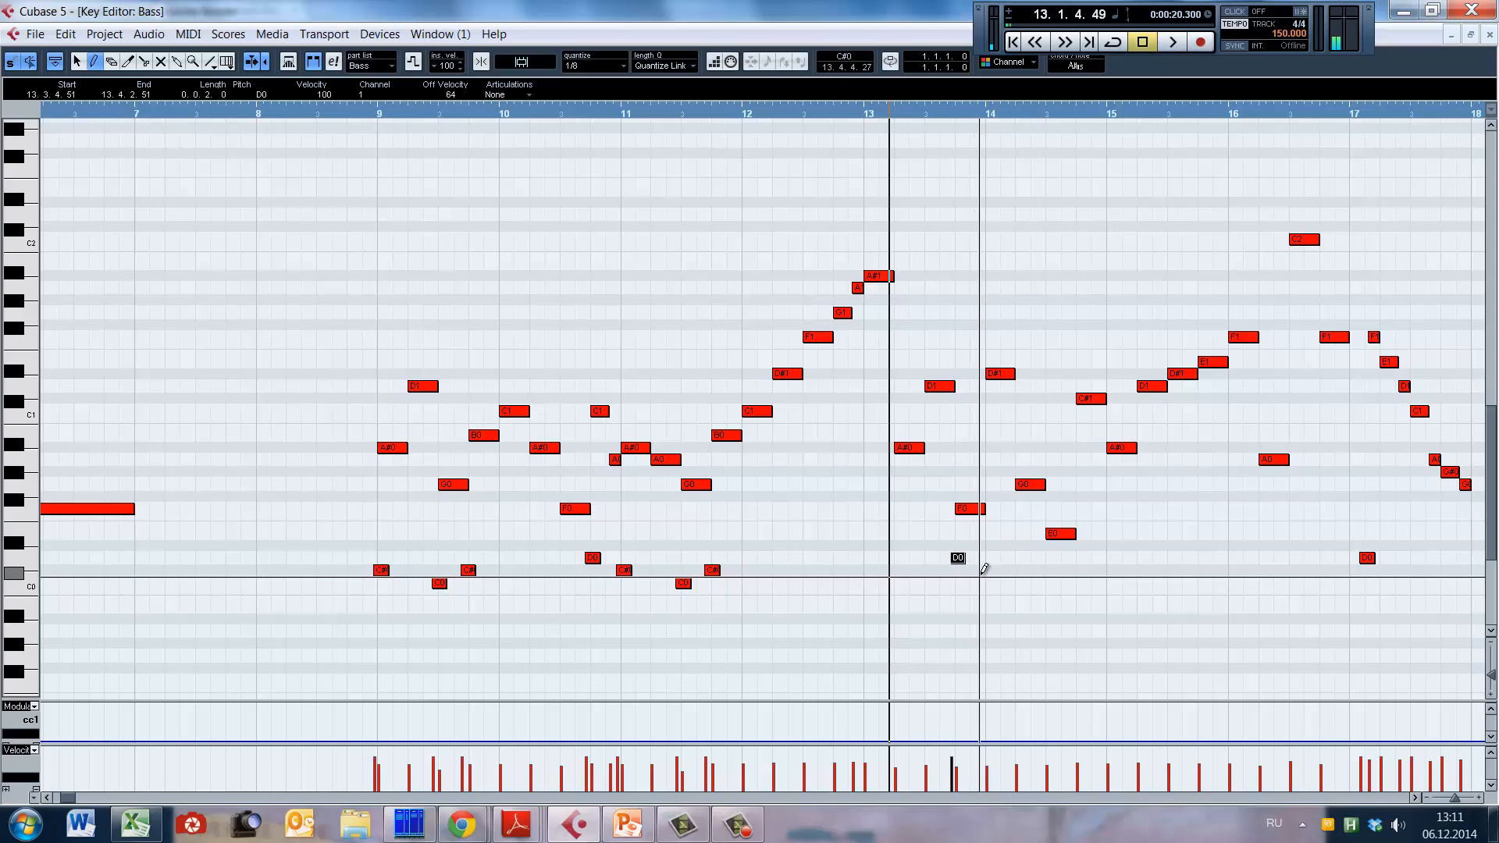
left_click(990, 570)
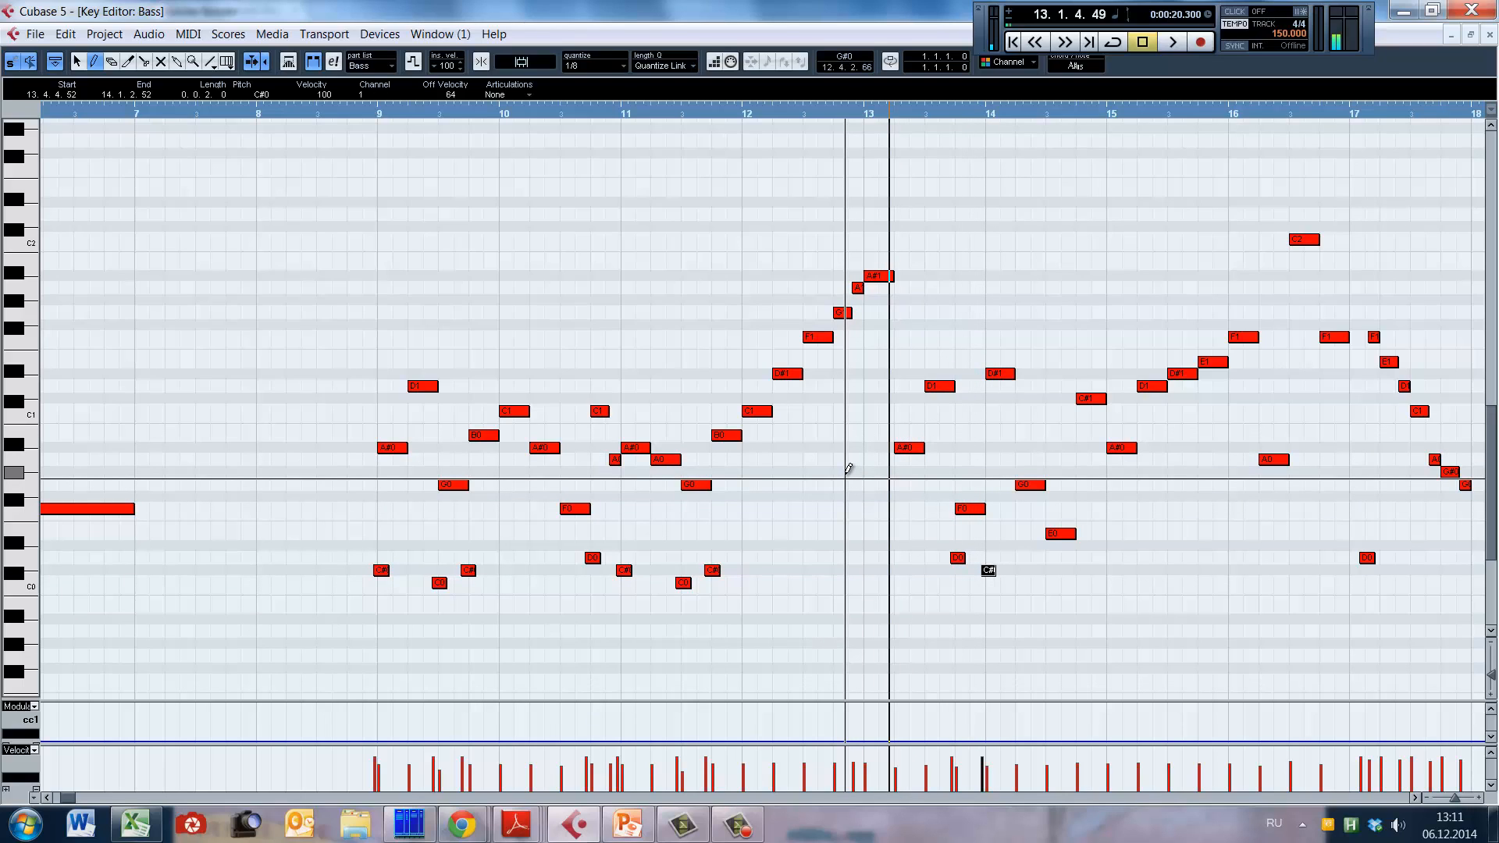
left_click(845, 114)
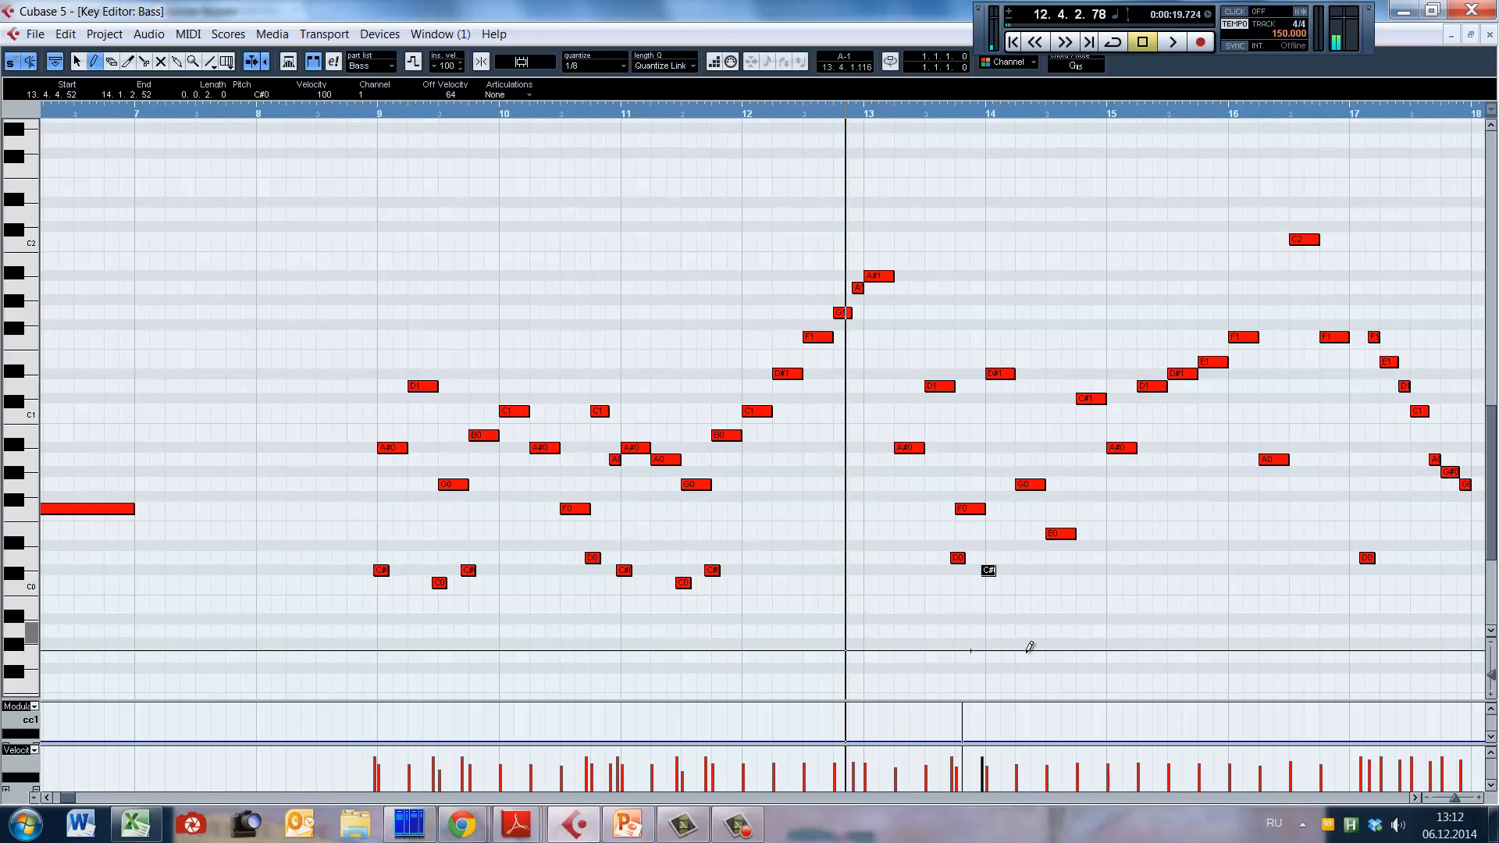
key("space")
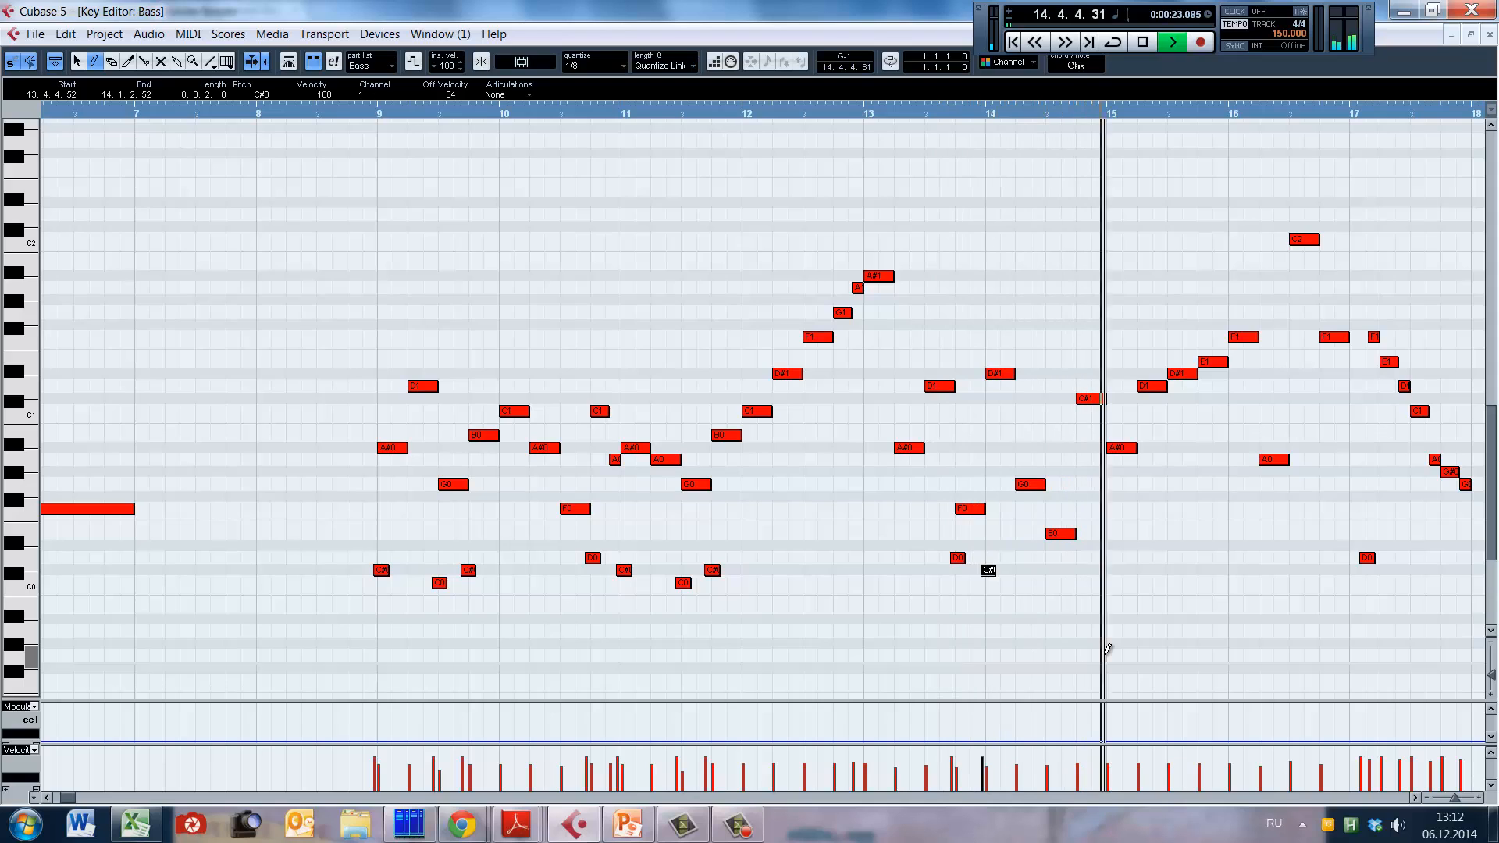
key("space")
Step: Select the new D0 and C#0 keyswitches in bar 13, copy the pair to 14.3.4.31, and listen to the passage
key("1")
left_click(958, 558, "shift")
left_click(820, 508, "alt+shift")
key("space")
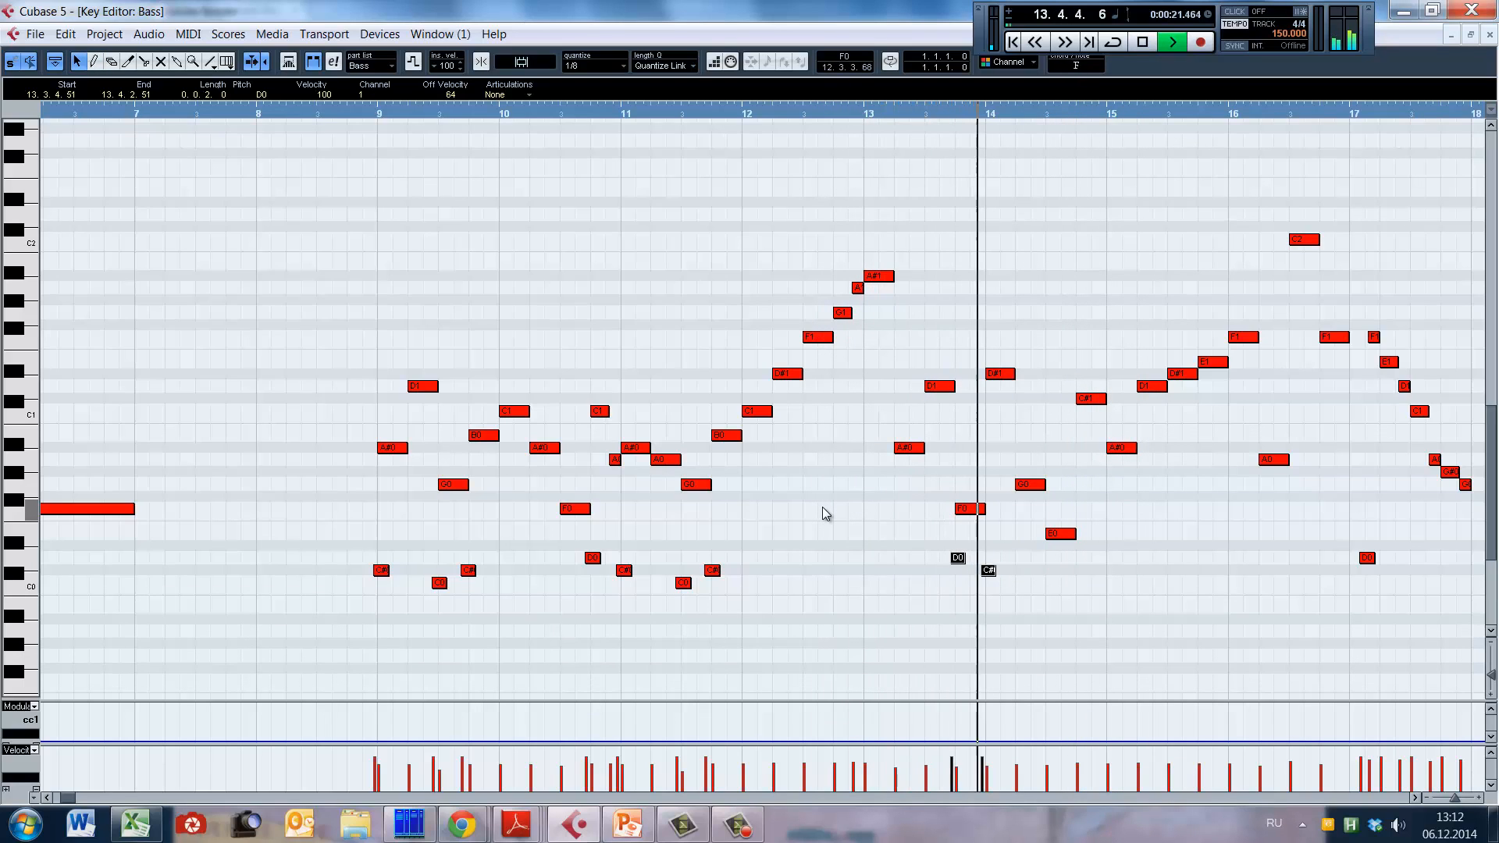
key("space")
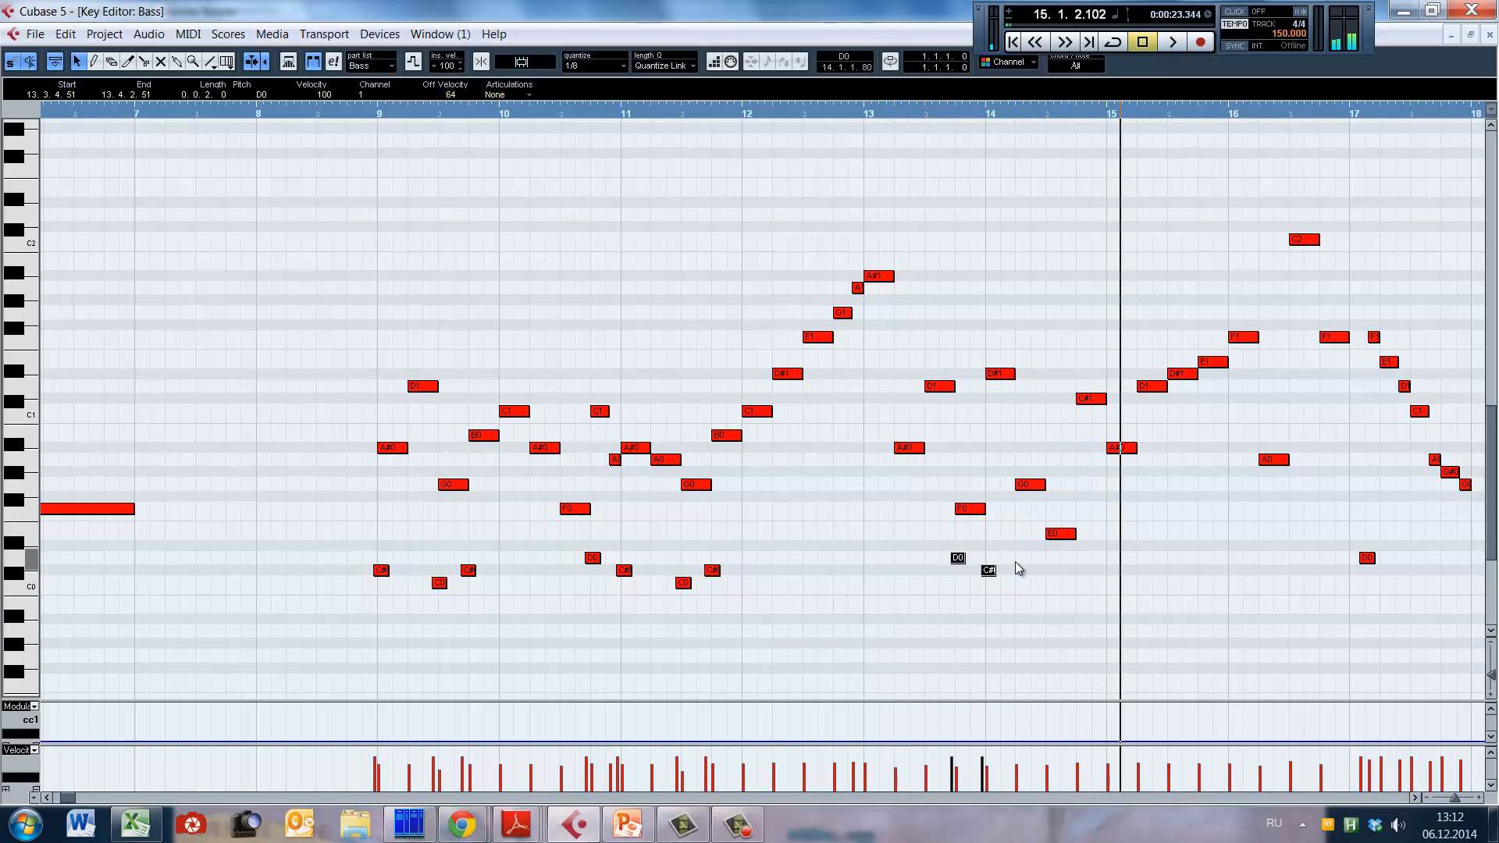
key("space")
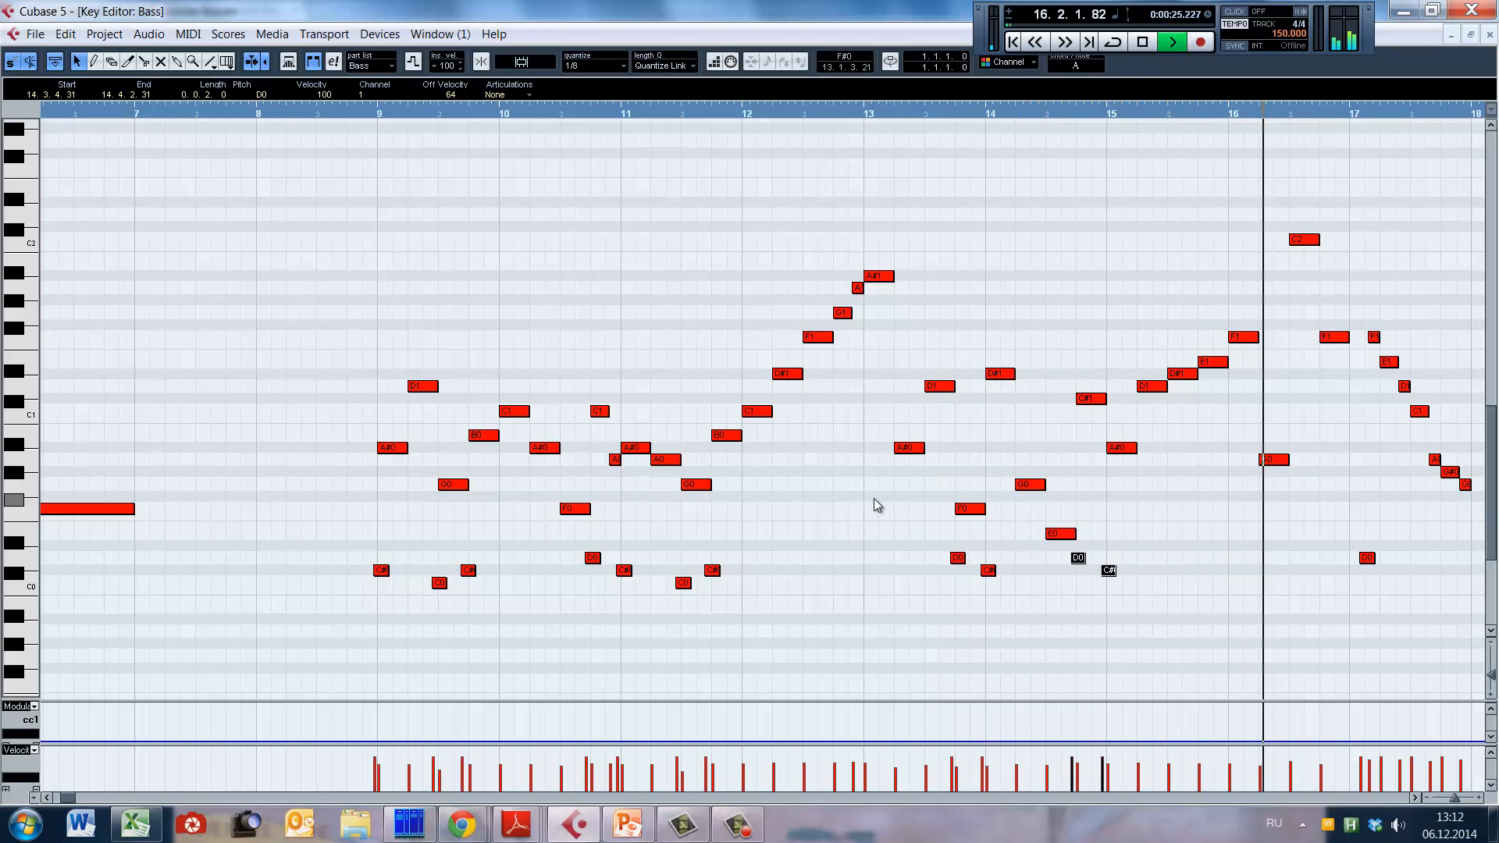
left_click(874, 498, "alt+shift")
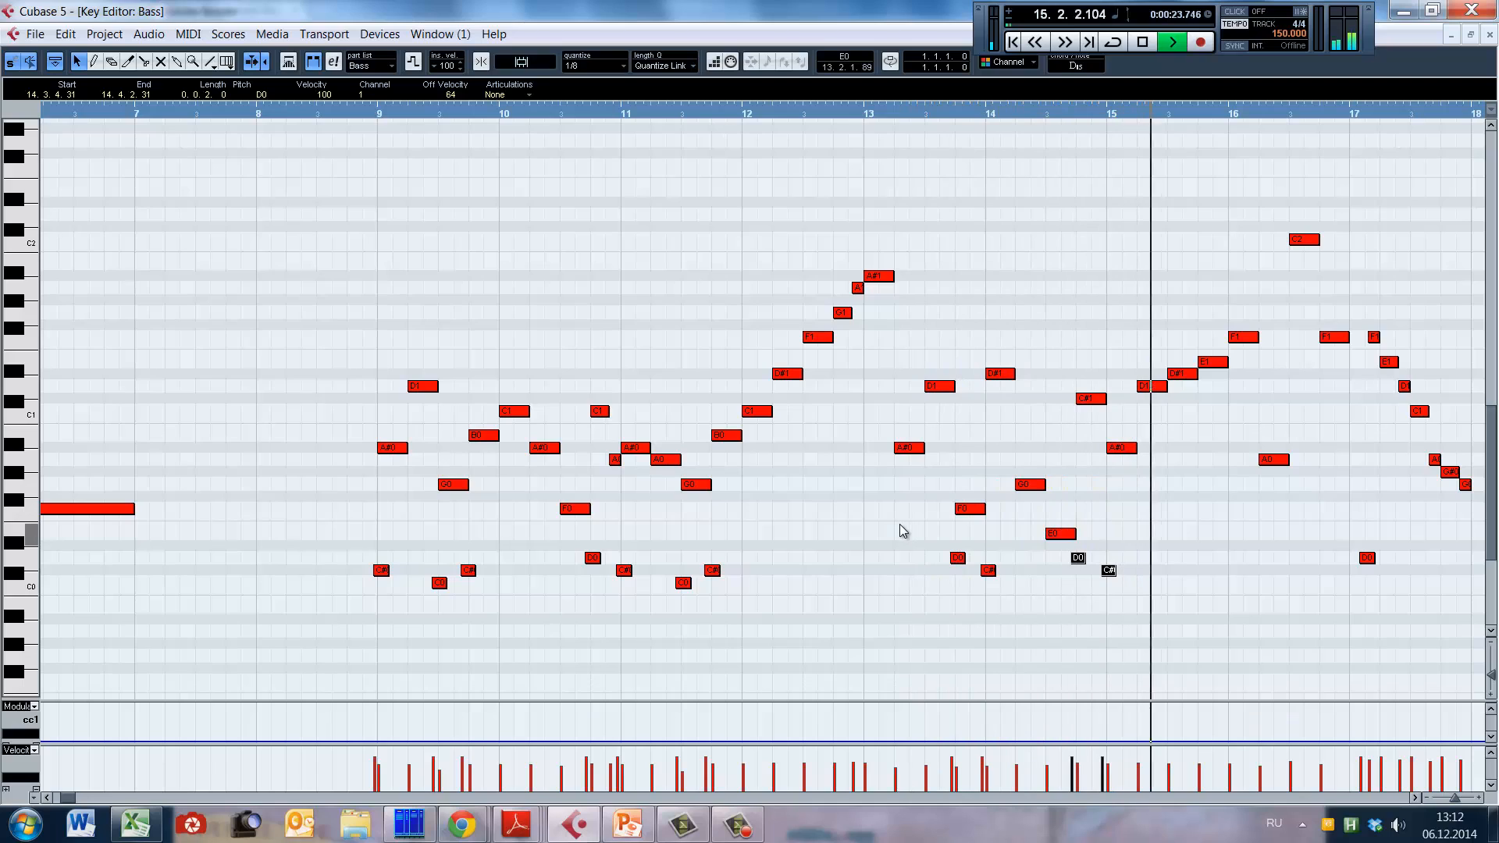
key("space")
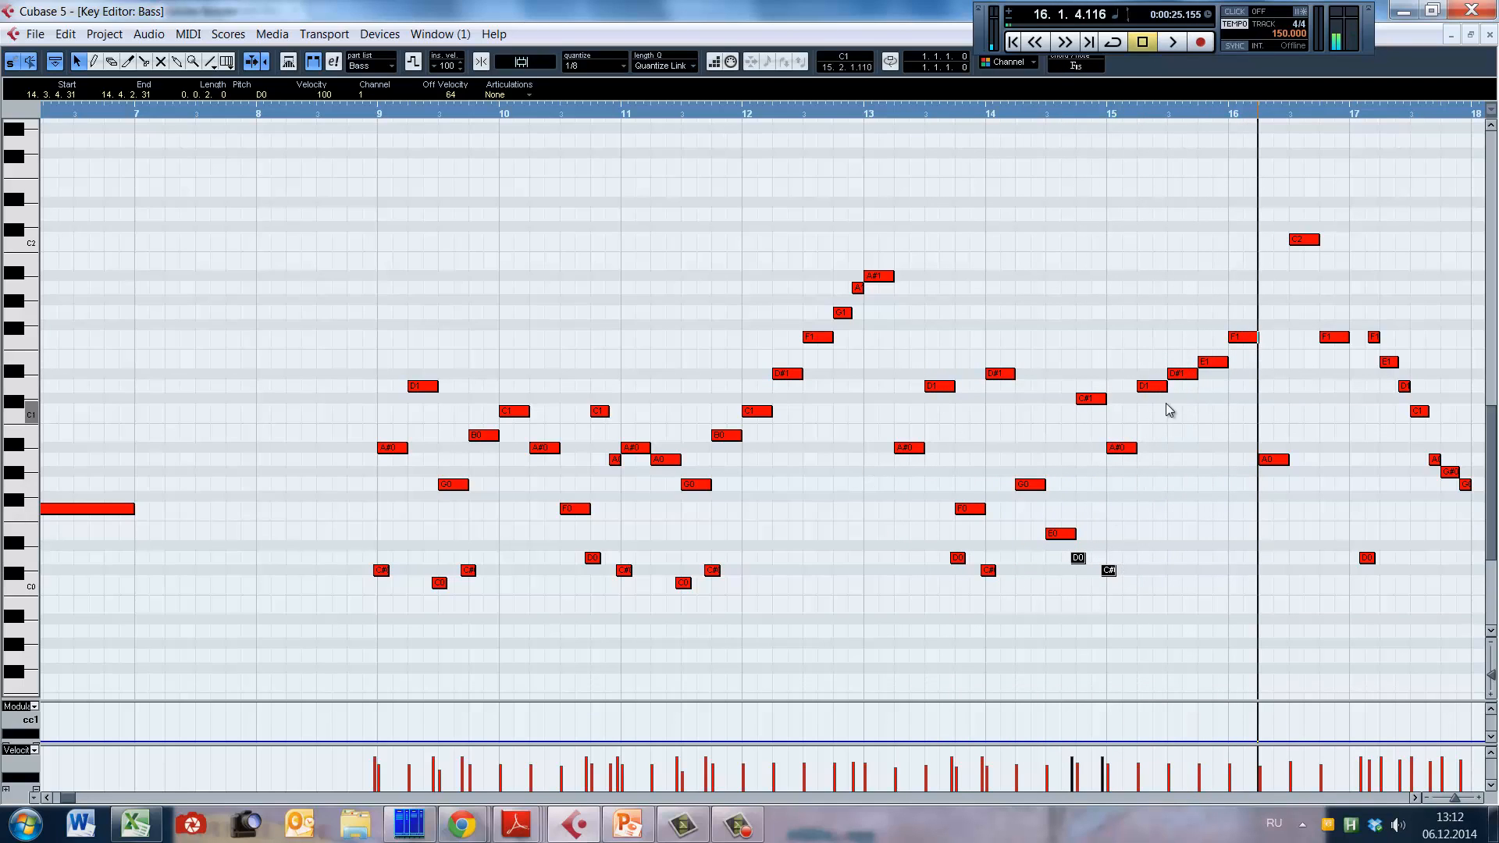
key("space")
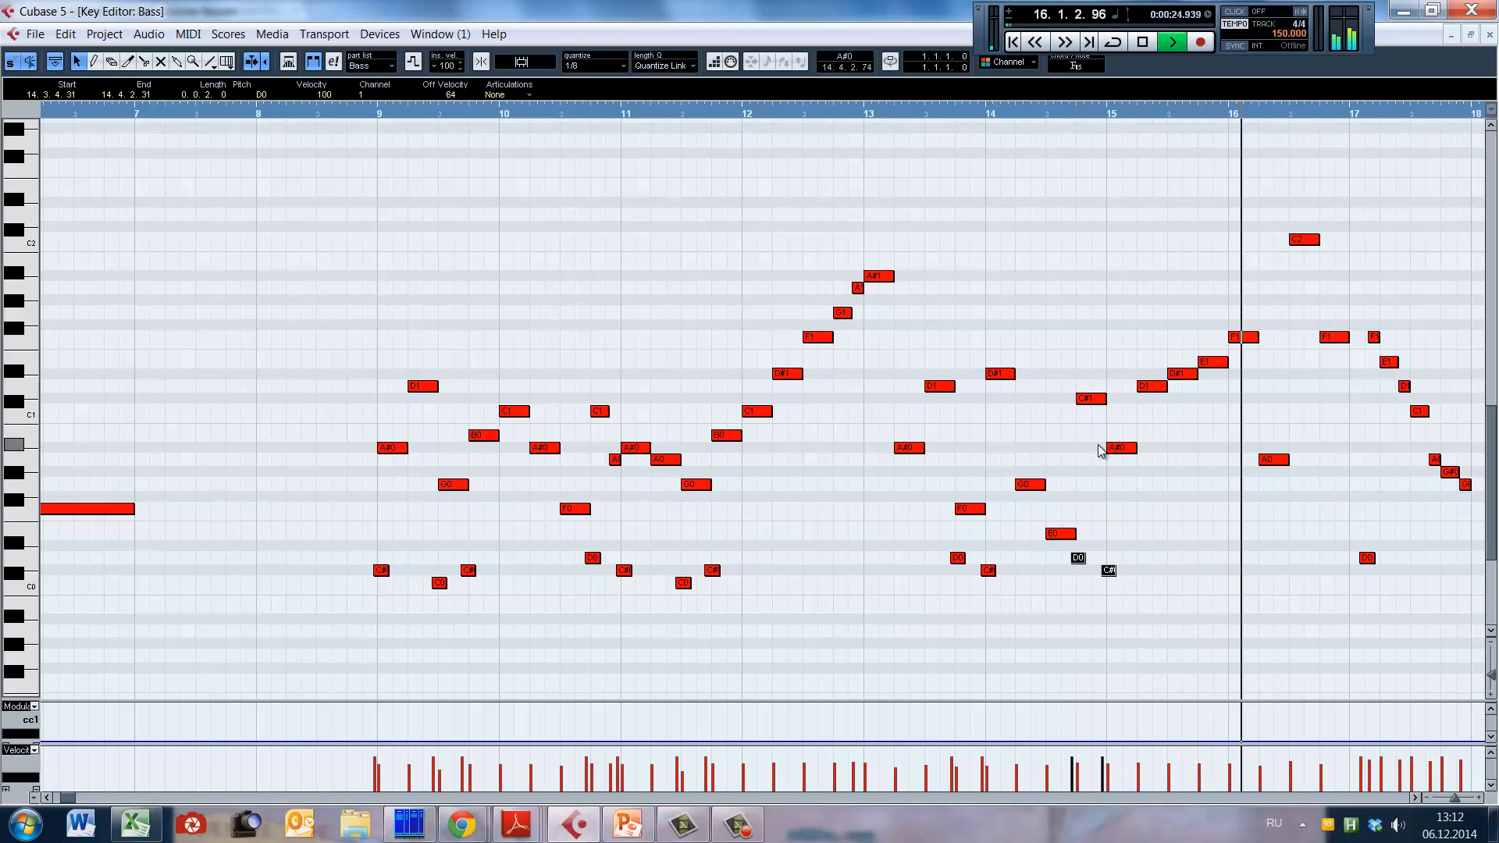
Step: Paste the D0 and C#0 keyswitch pair at 15.1.4.57 and play the line from late bar 11 into bar 16
key("space")
left_click(1134, 409, "alt+shift")
key("ctrl+v")
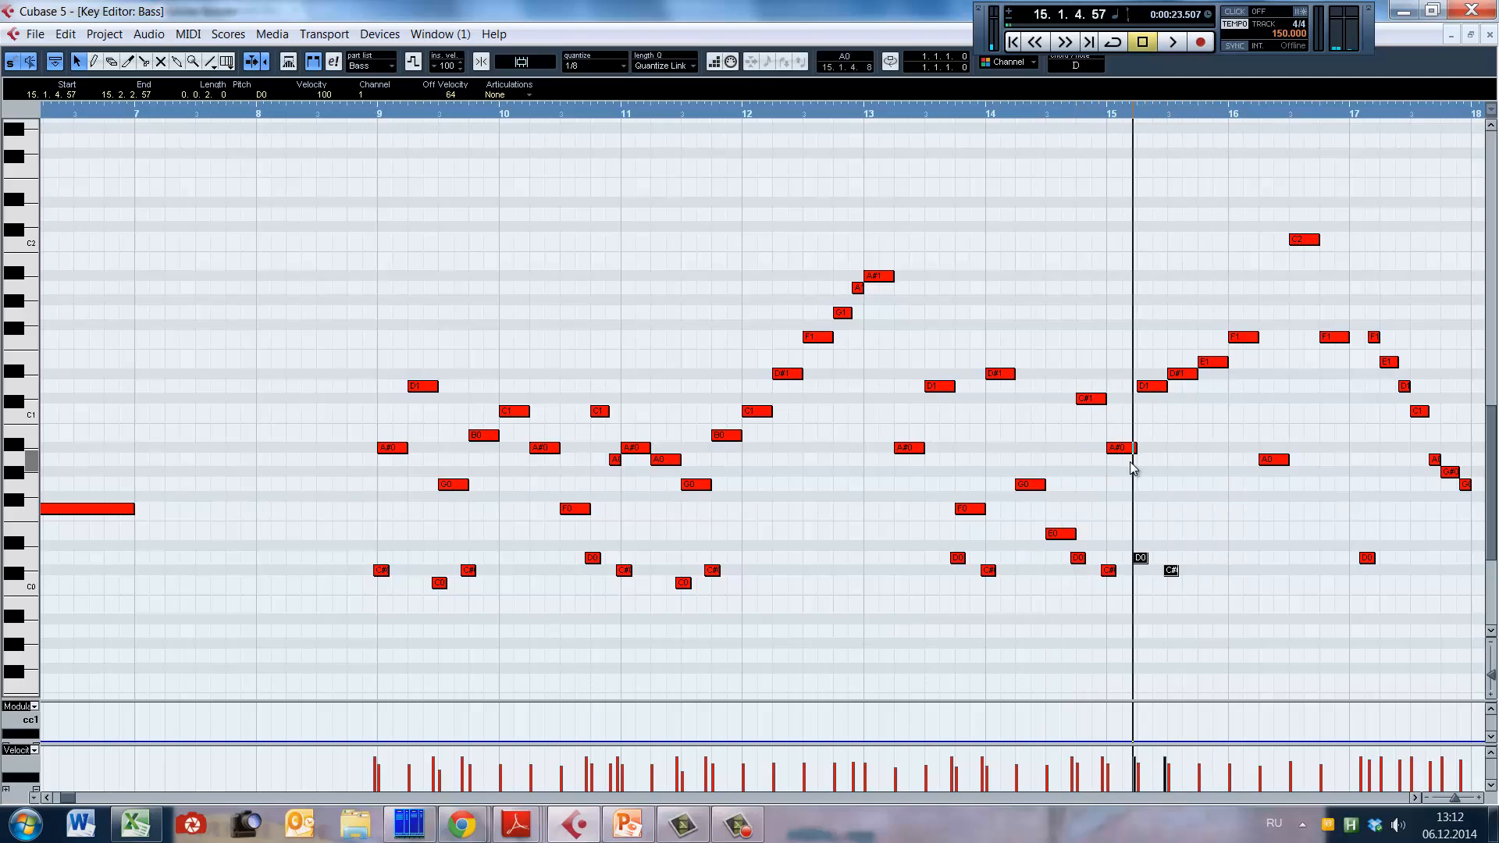
left_click(887, 461, "alt+shift")
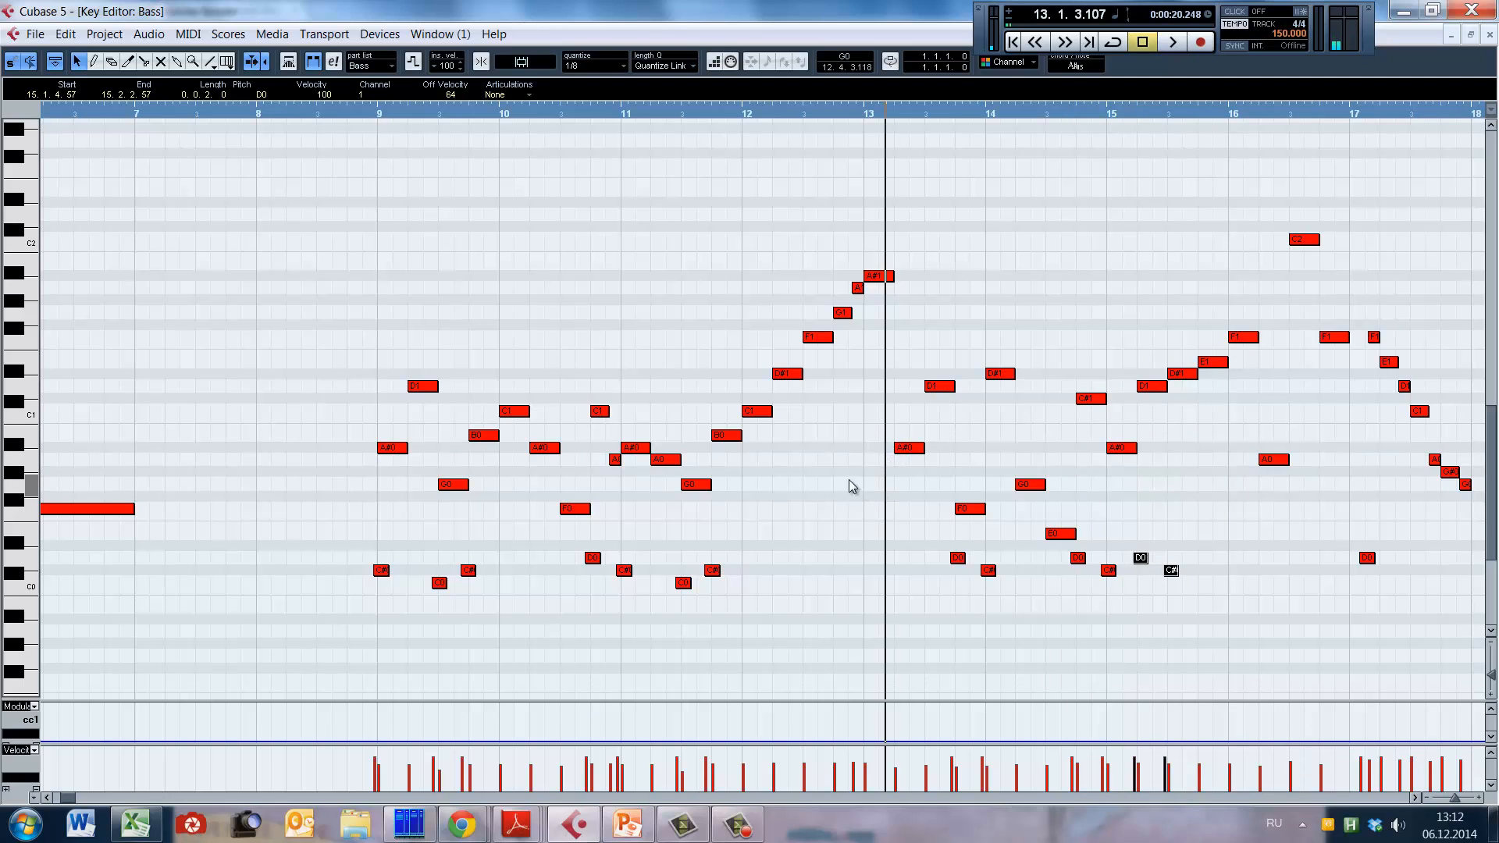
left_click(783, 476, "alt+shift")
left_click(716, 508, "alt+shift")
key("space")
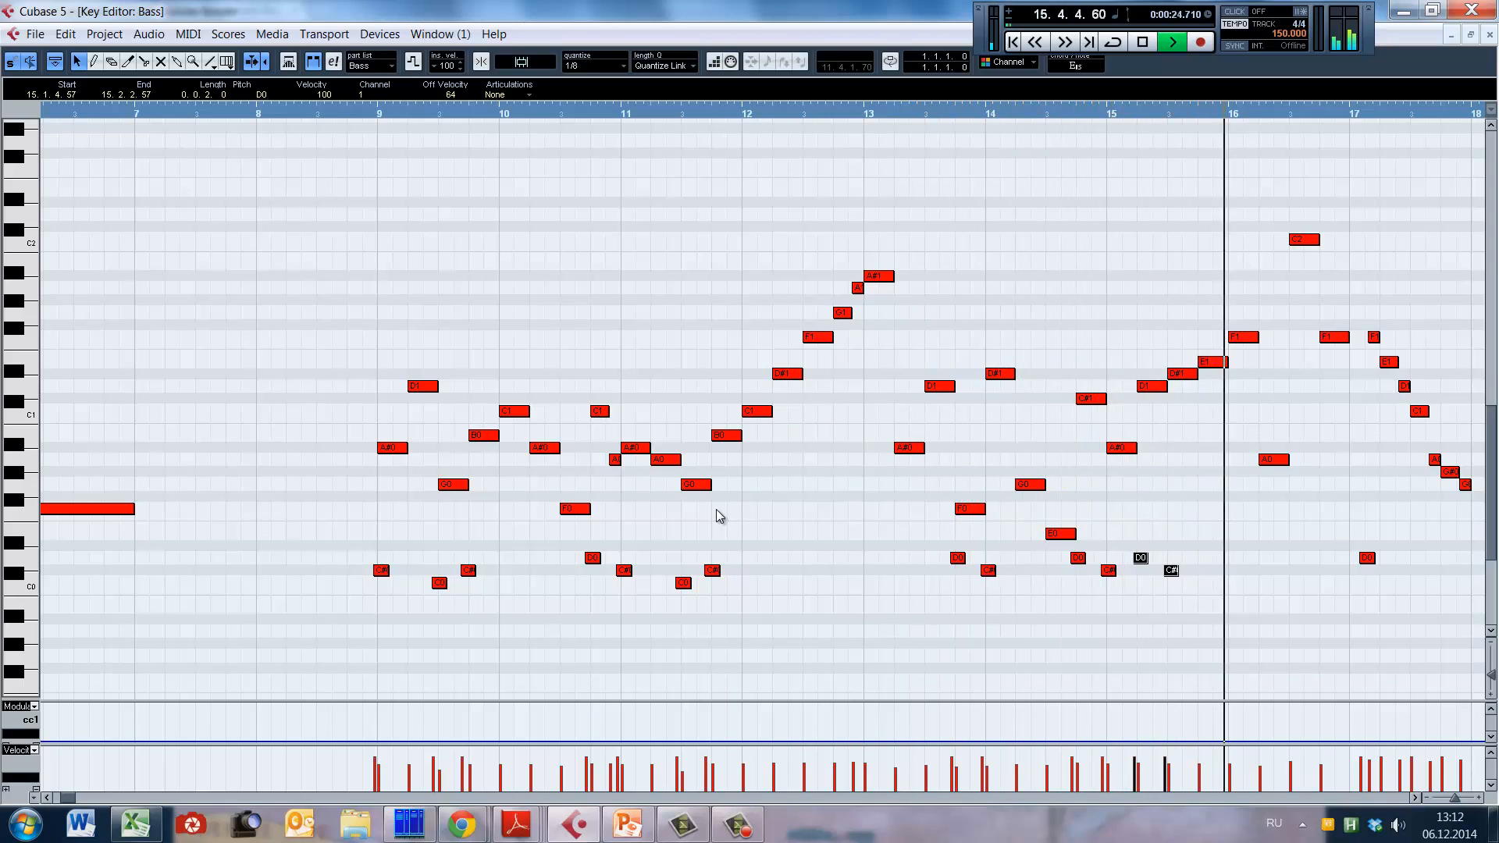
key("space")
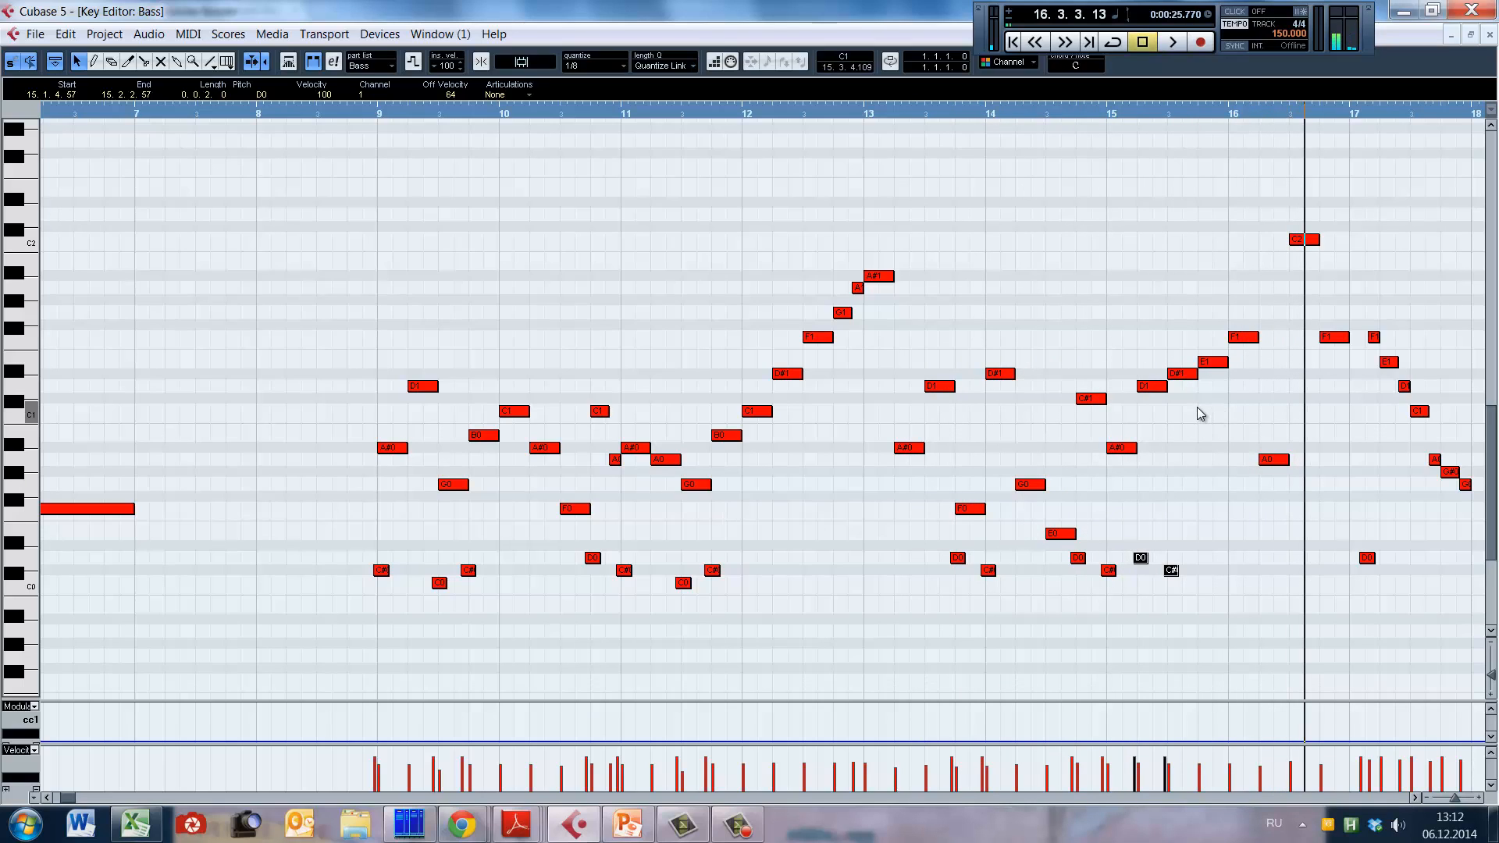
Step: Paste another D0 and C#0 keyswitch pair at 15.3.4.35 and play the line from bar 12 into bar 18
left_click(1193, 409, "alt+shift")
key("ctrl+v")
left_click(871, 461, "alt+shift")
key("space")
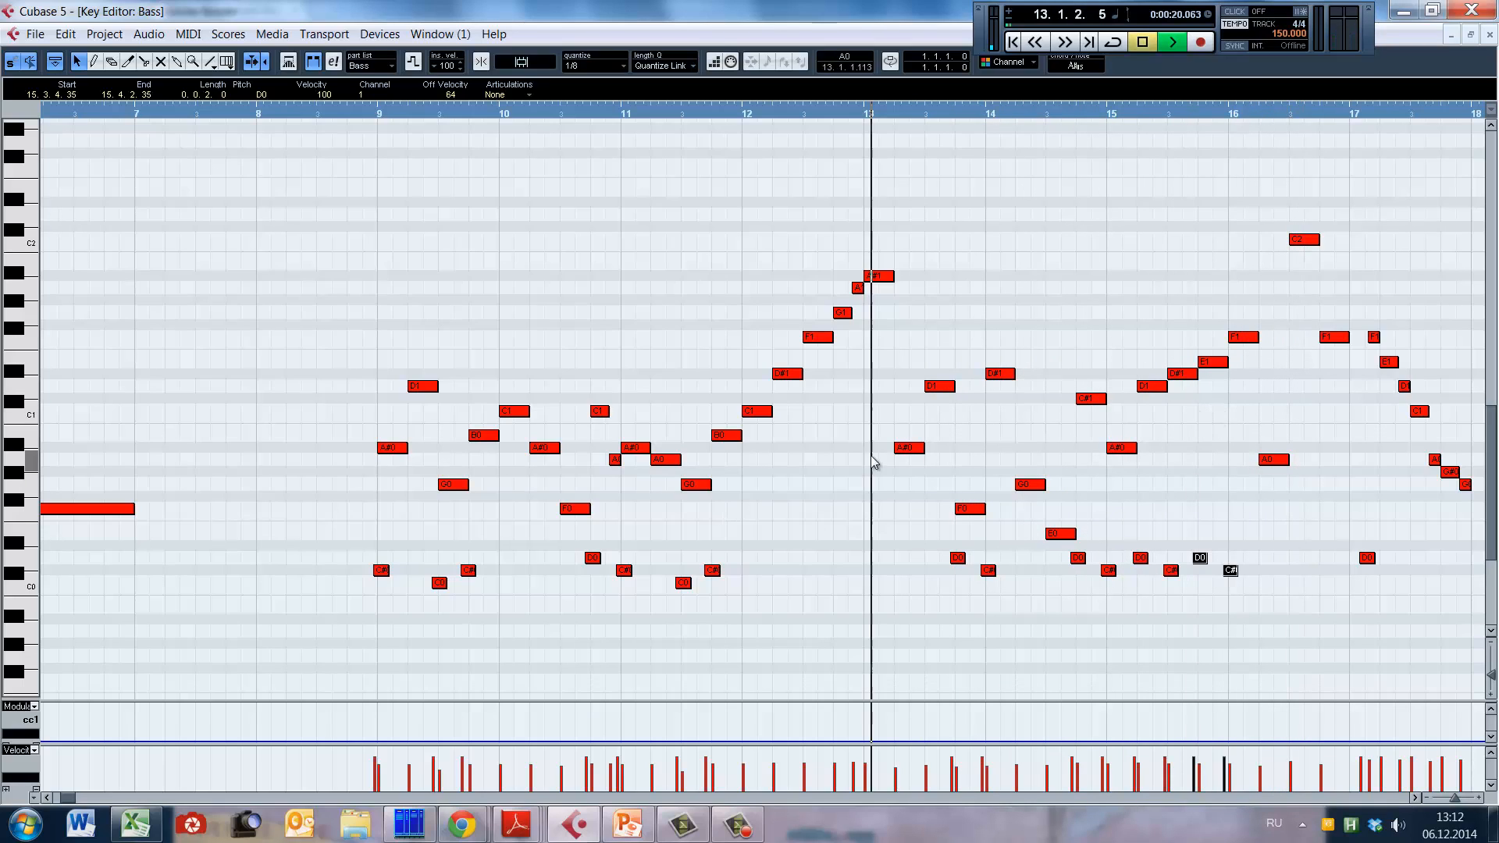
left_click(810, 109)
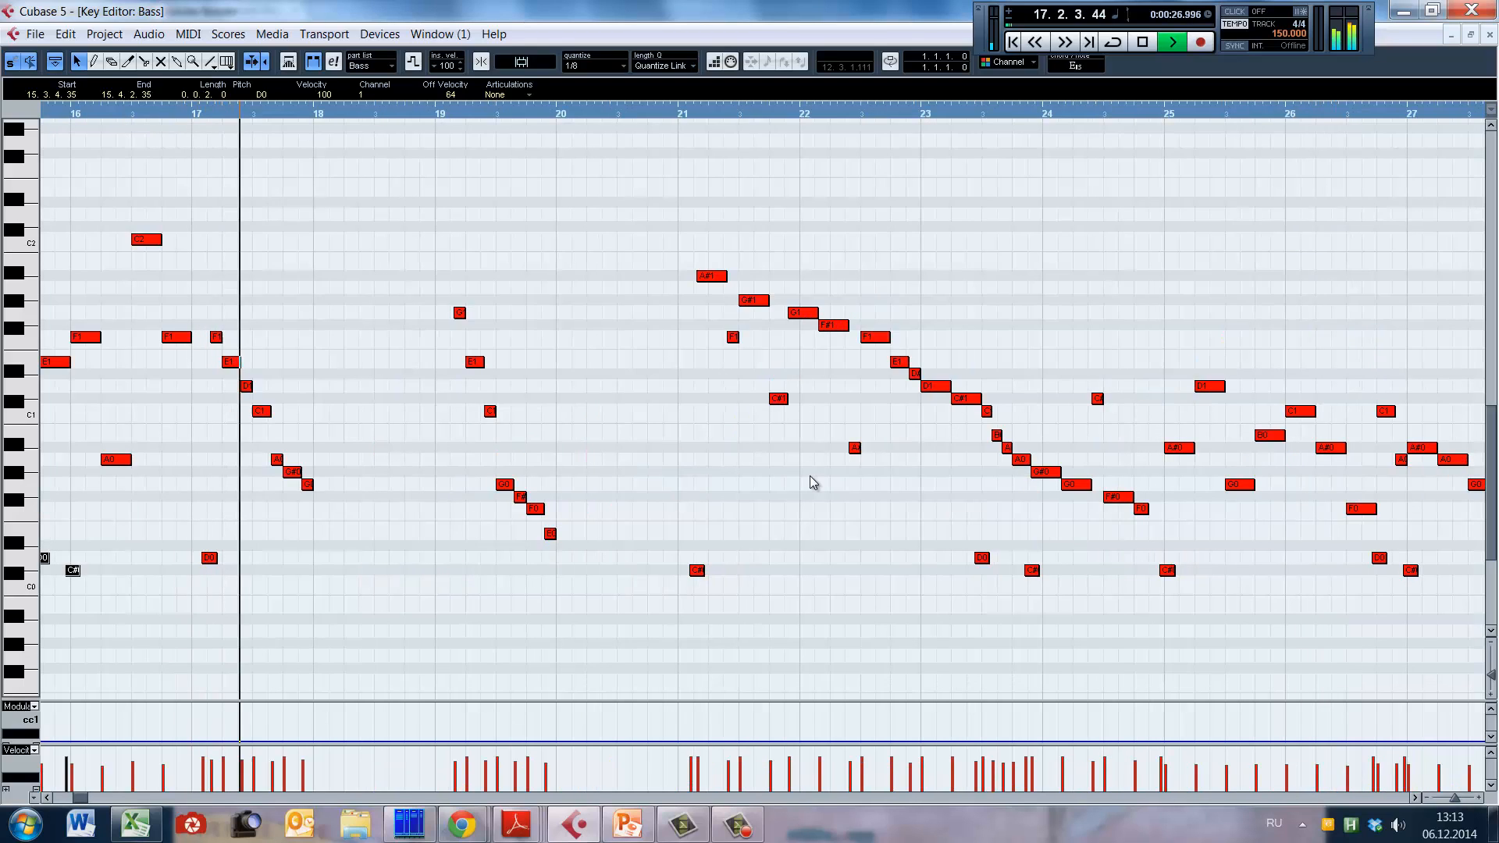
key("space")
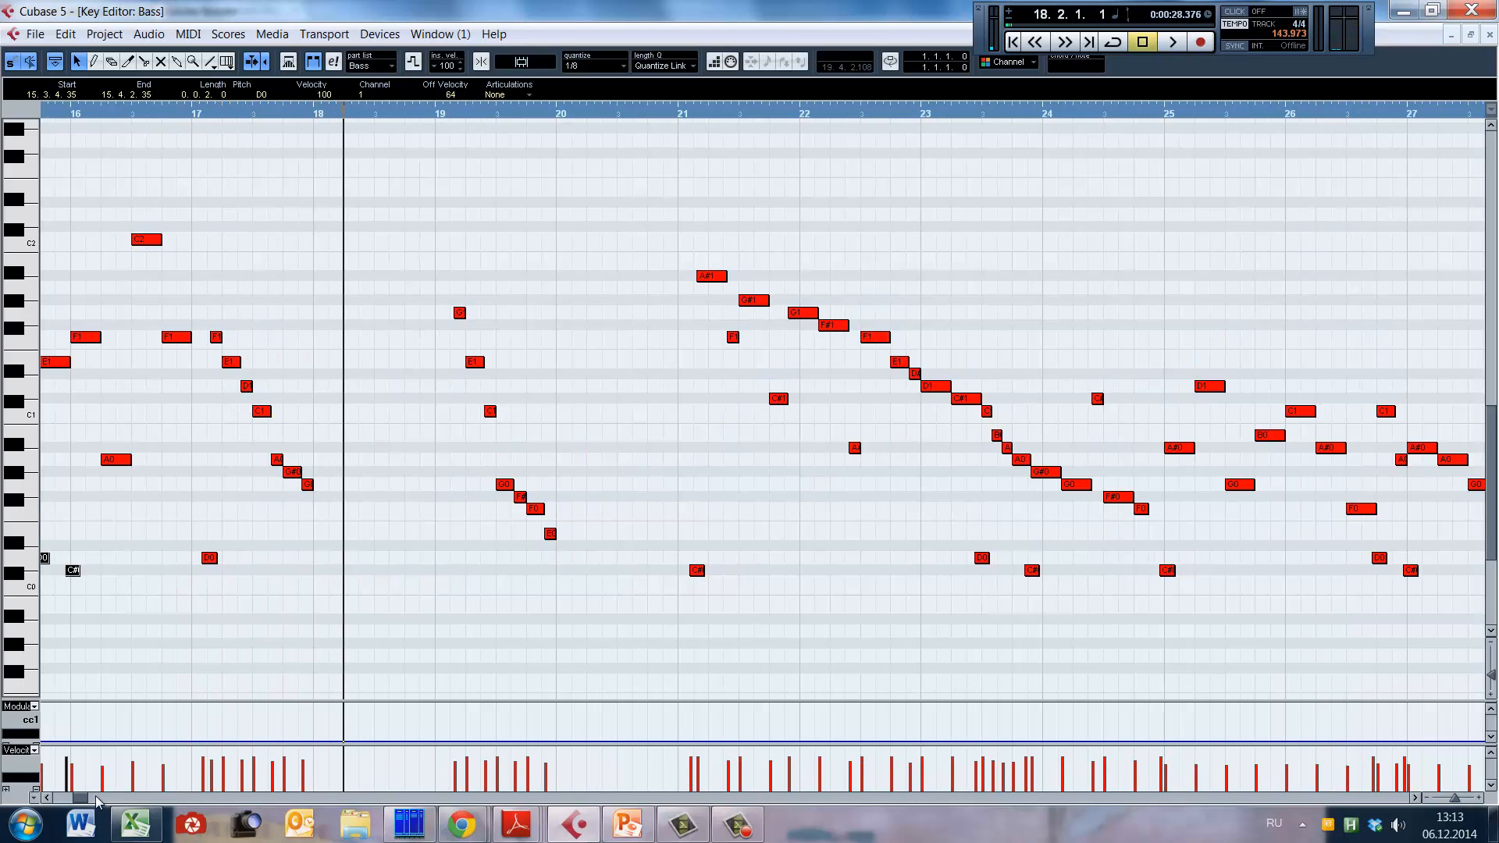
Step: Play the descending phrase leading through bar 17, restarting playback from several points in bars 15 and 16
left_click(47, 798)
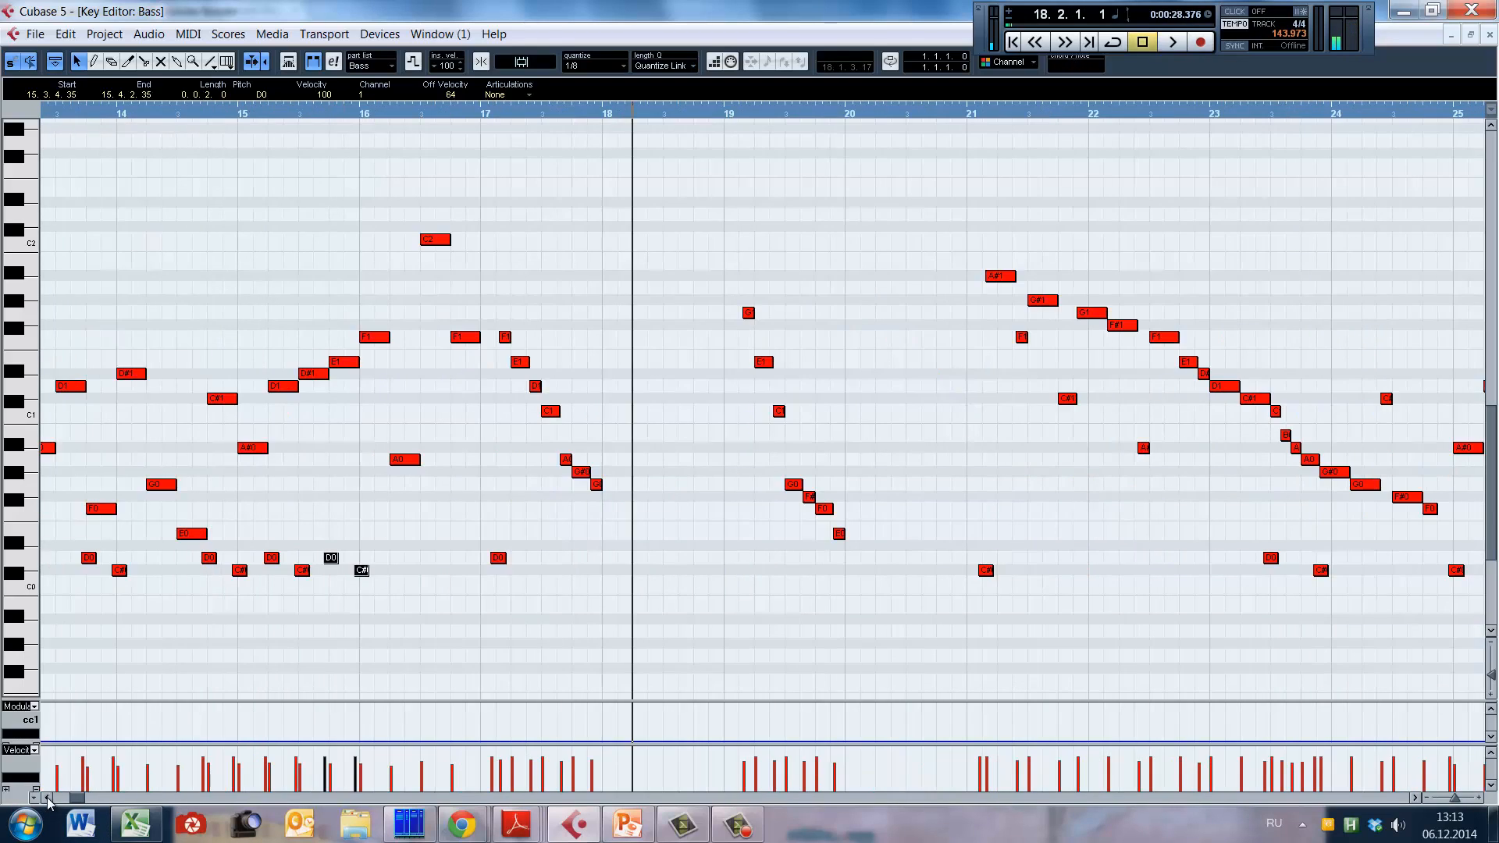
left_click(435, 498)
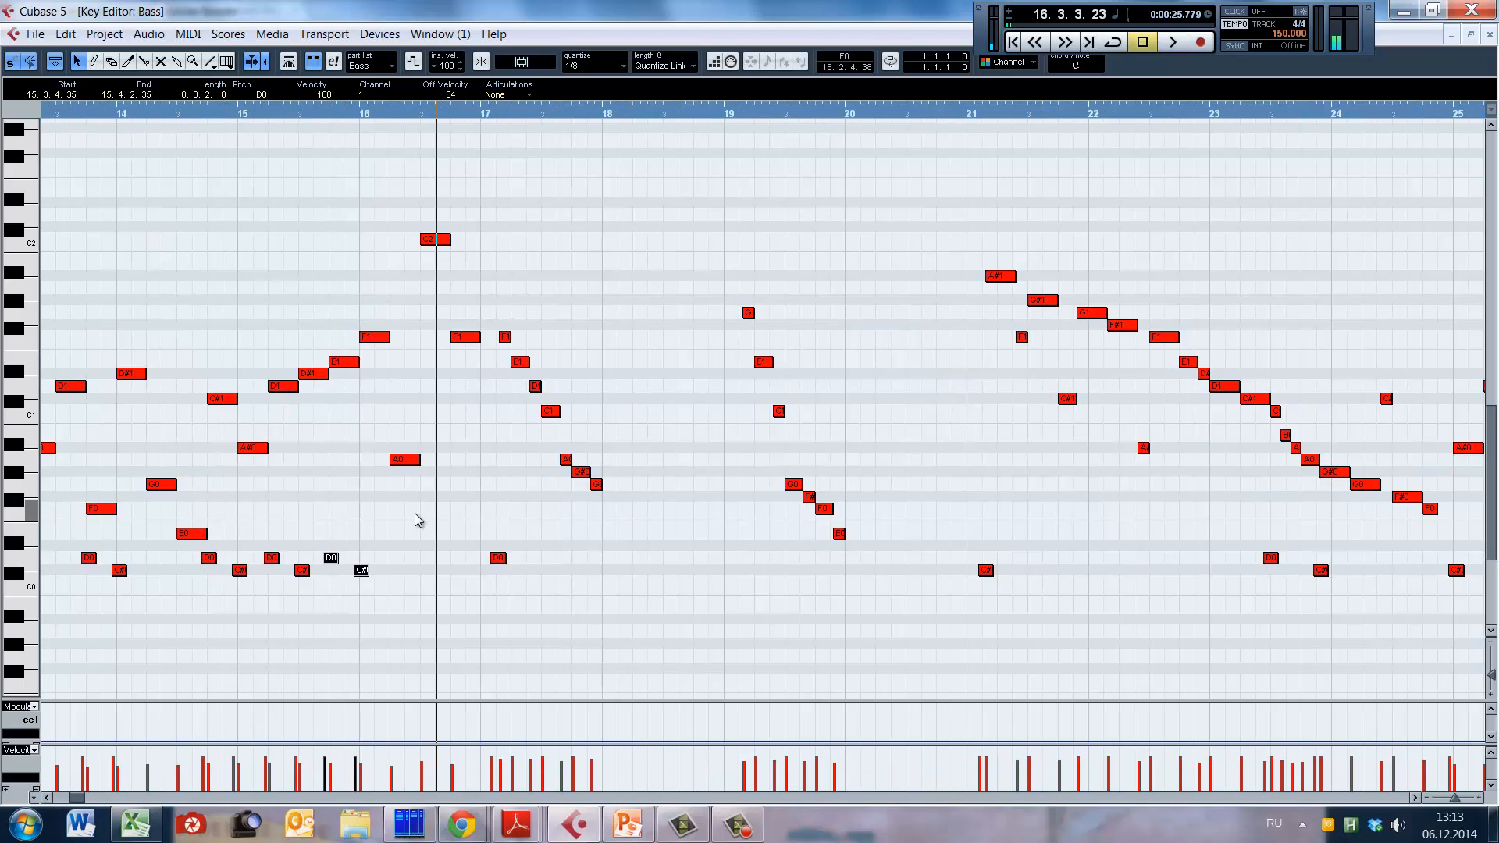
left_click(404, 532)
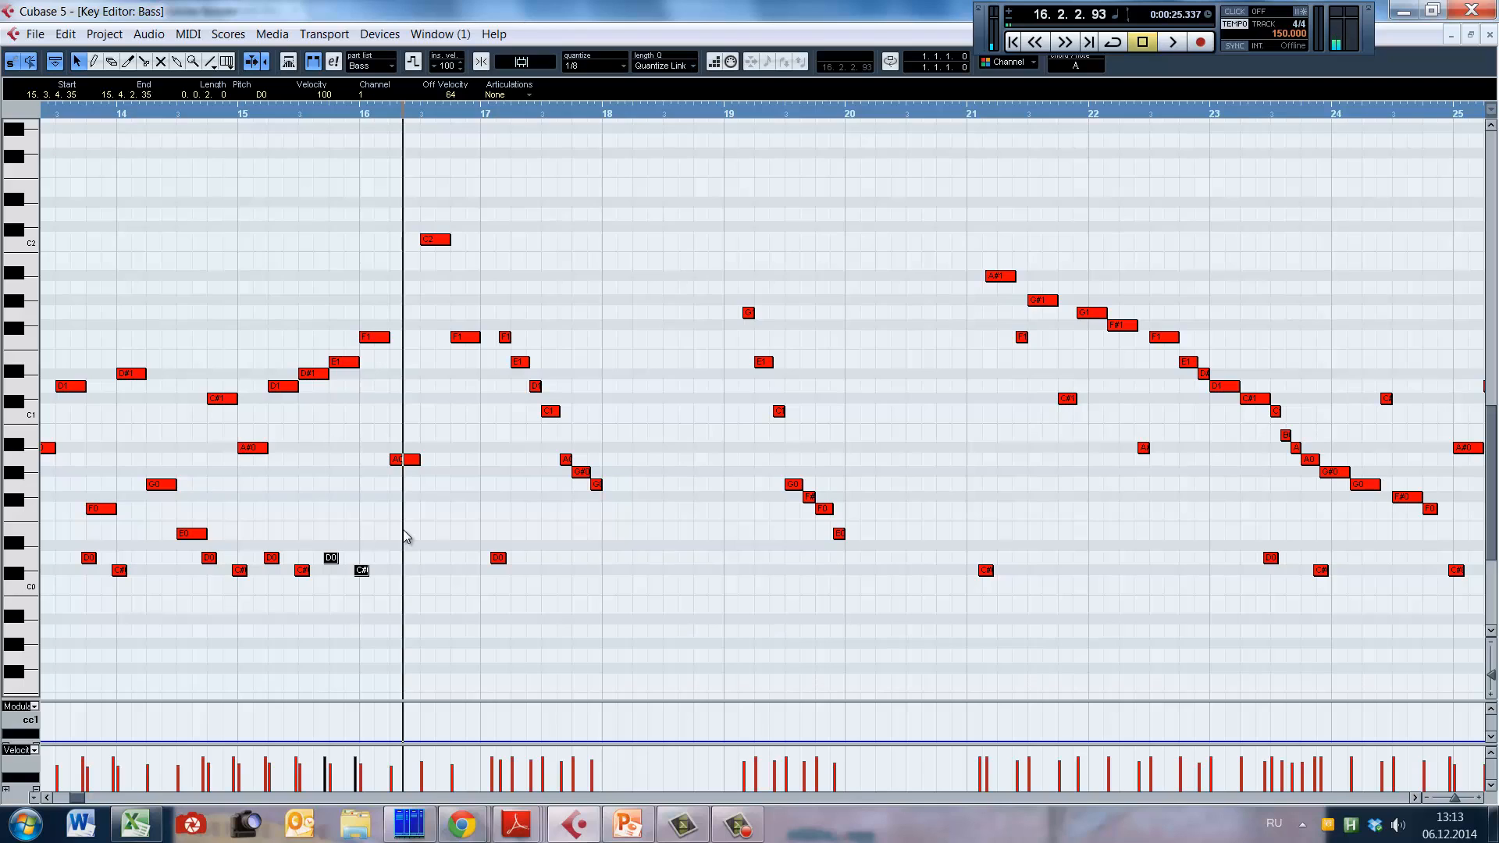
left_click(346, 508)
key("space")
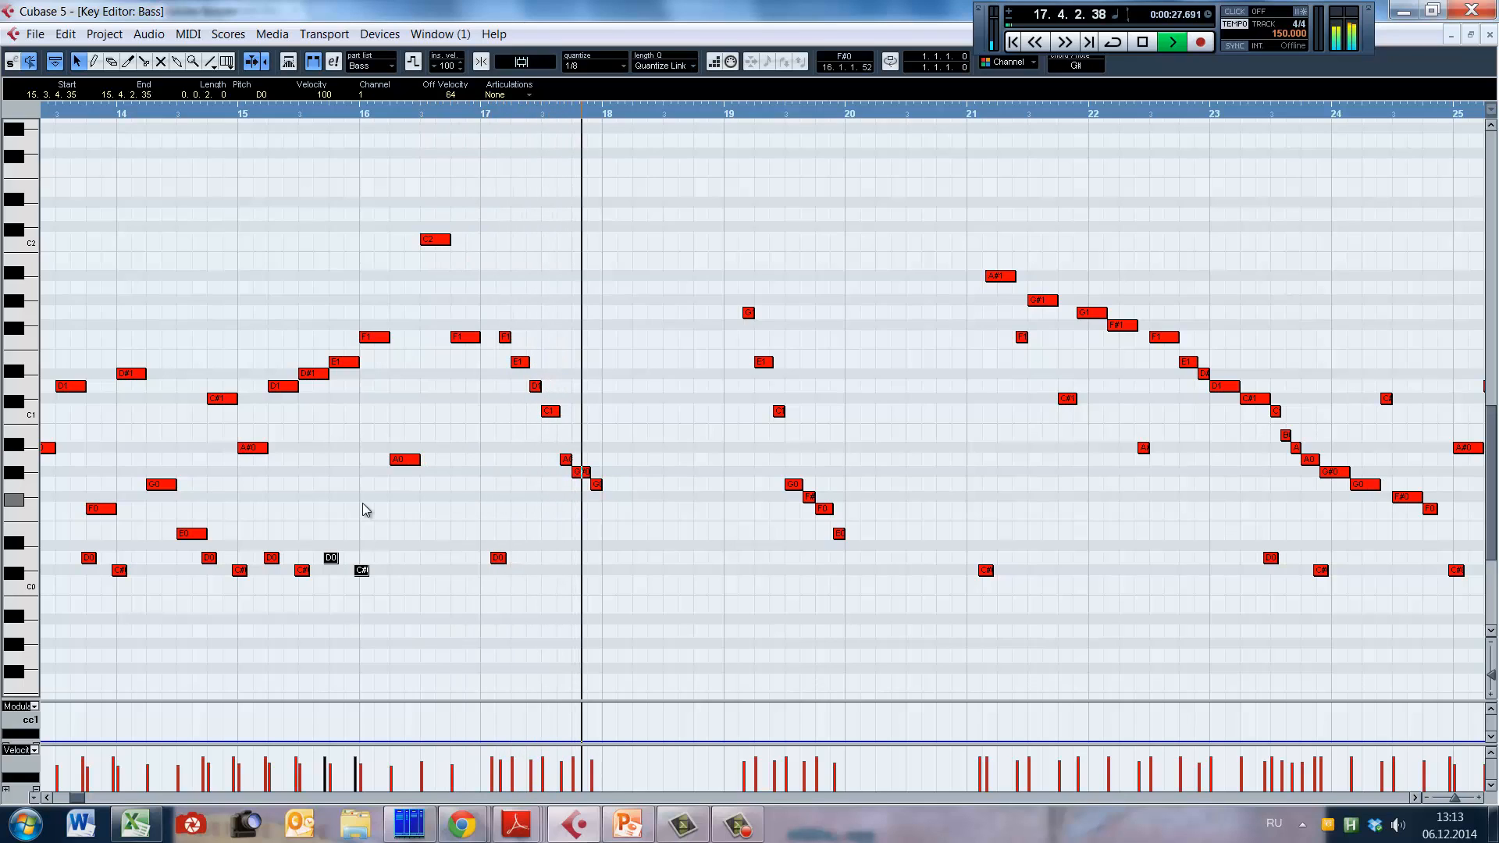
left_click(375, 478)
left_click(268, 479)
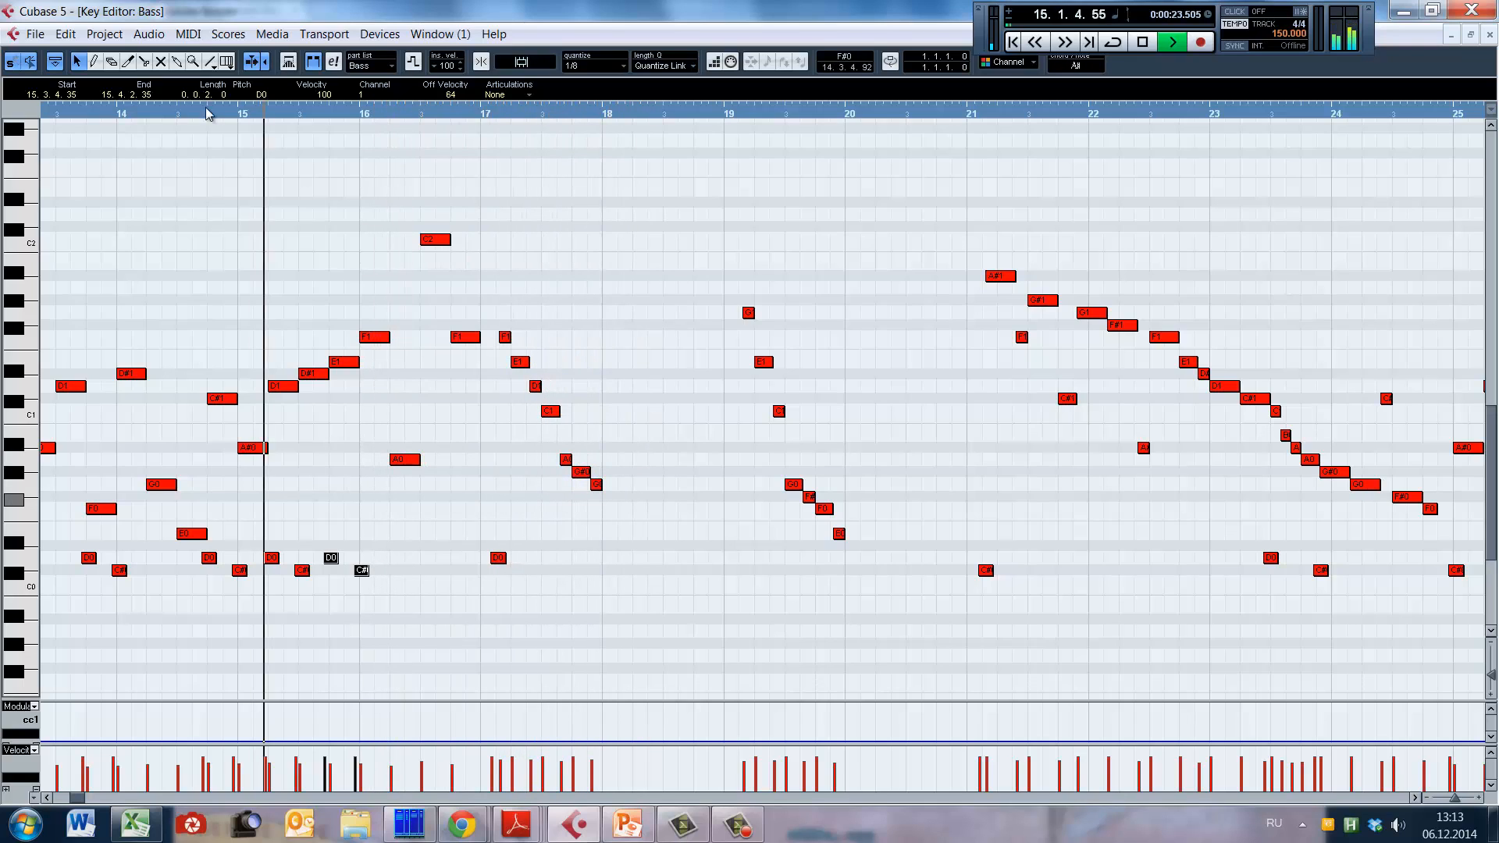
Step: Copy the D0 keyswitch in bar 17 to 17.3.2.114, place a C0 keyswitch before it, and play the passage into bar 18
left_click(207, 509)
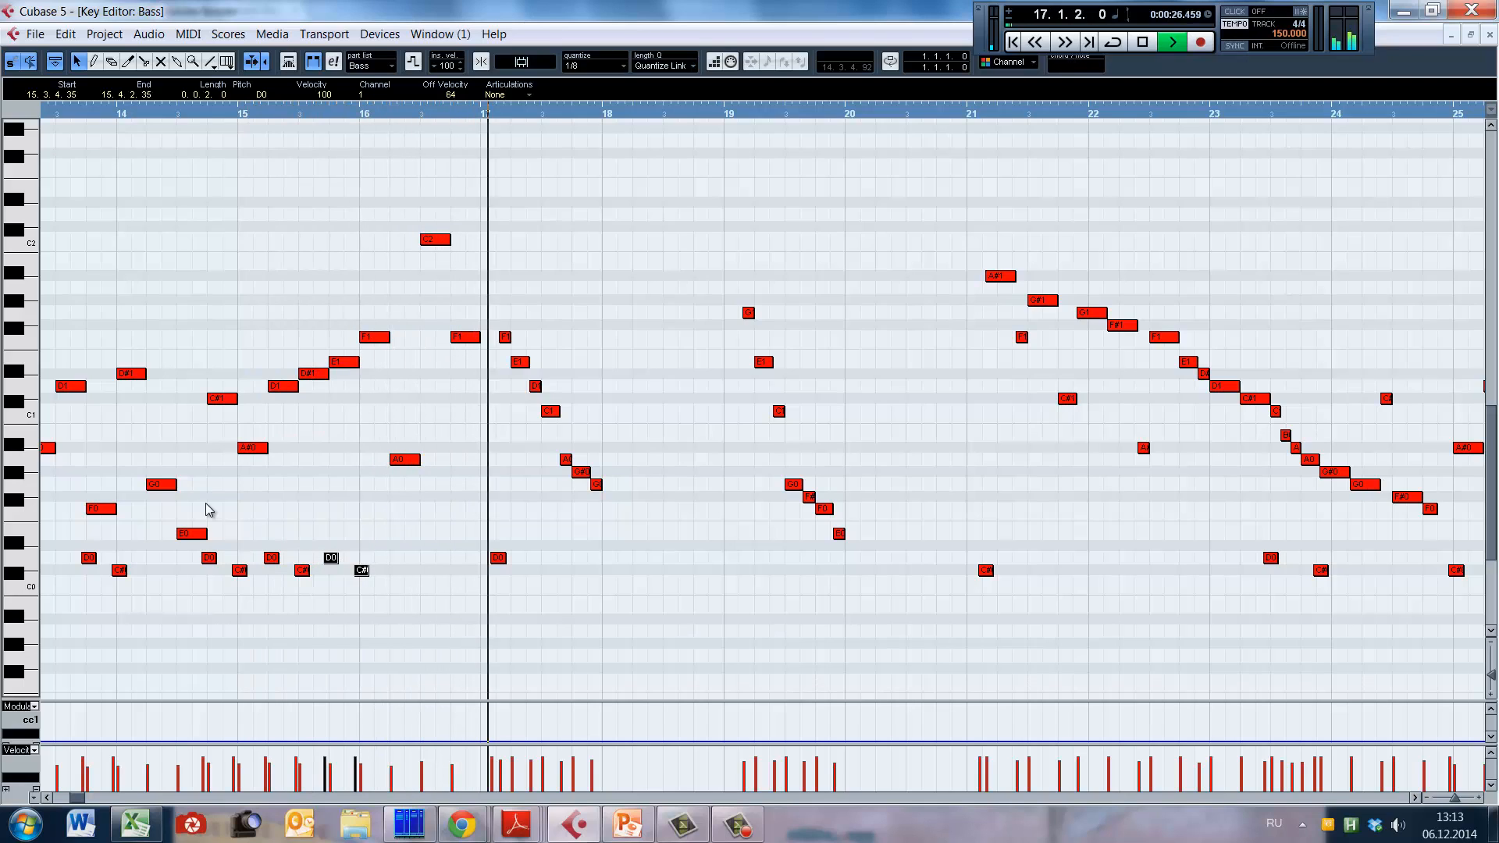
key("space")
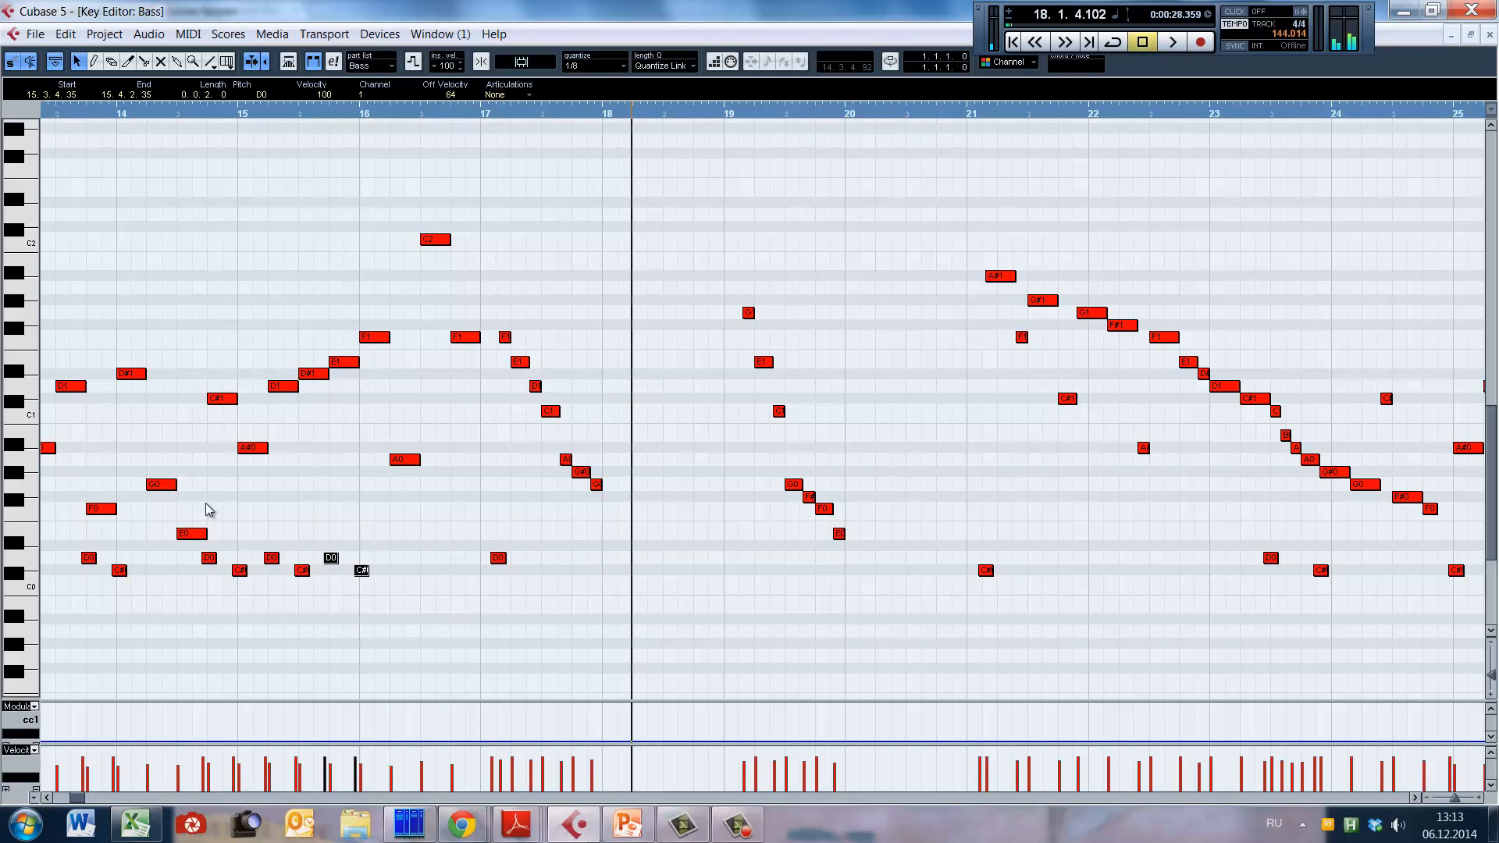
left_click_drag(500, 559, 566, 568)
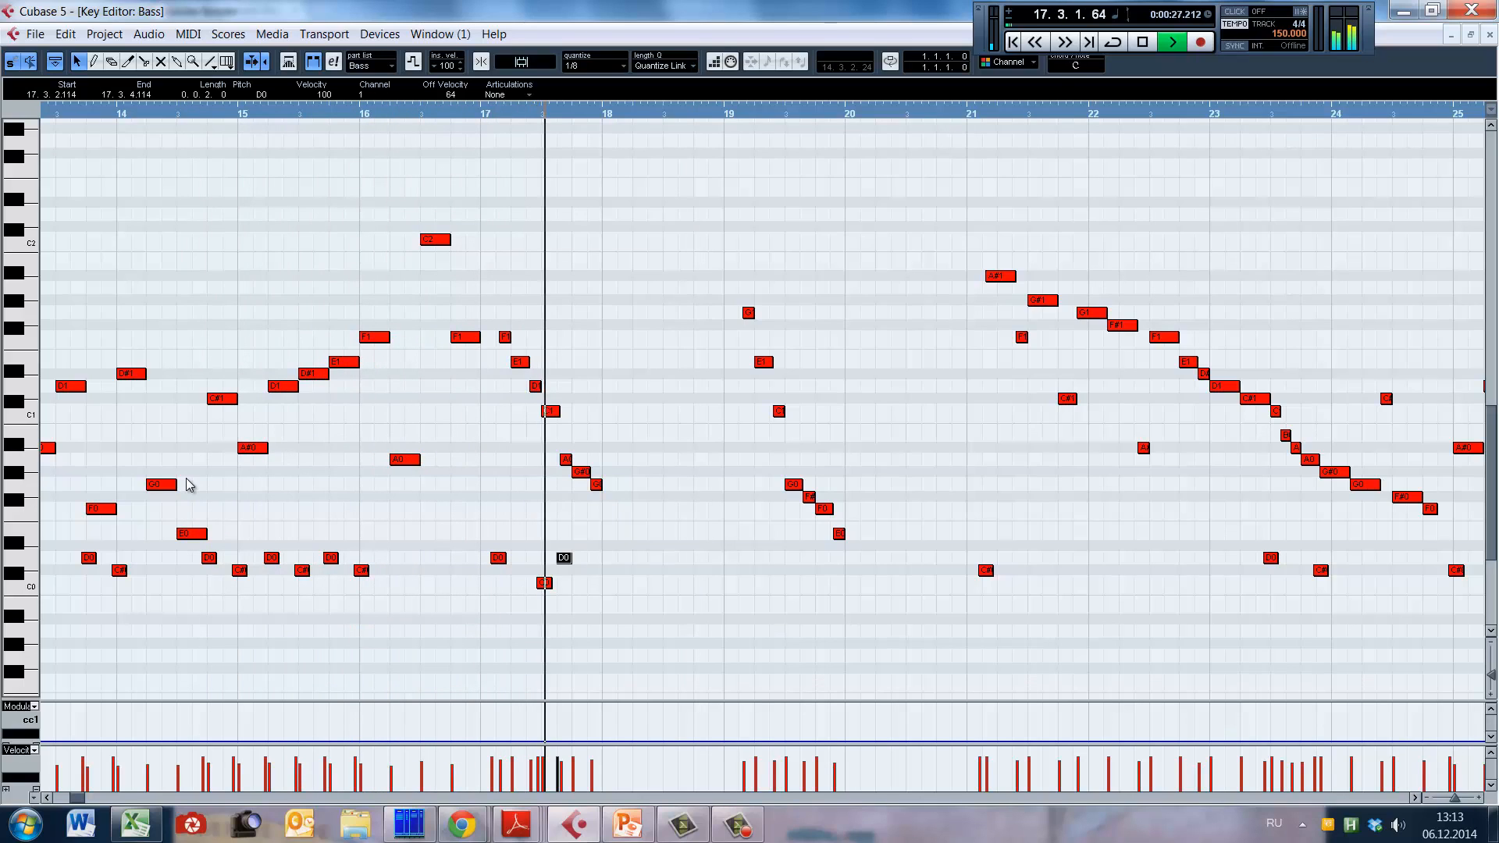
key("space")
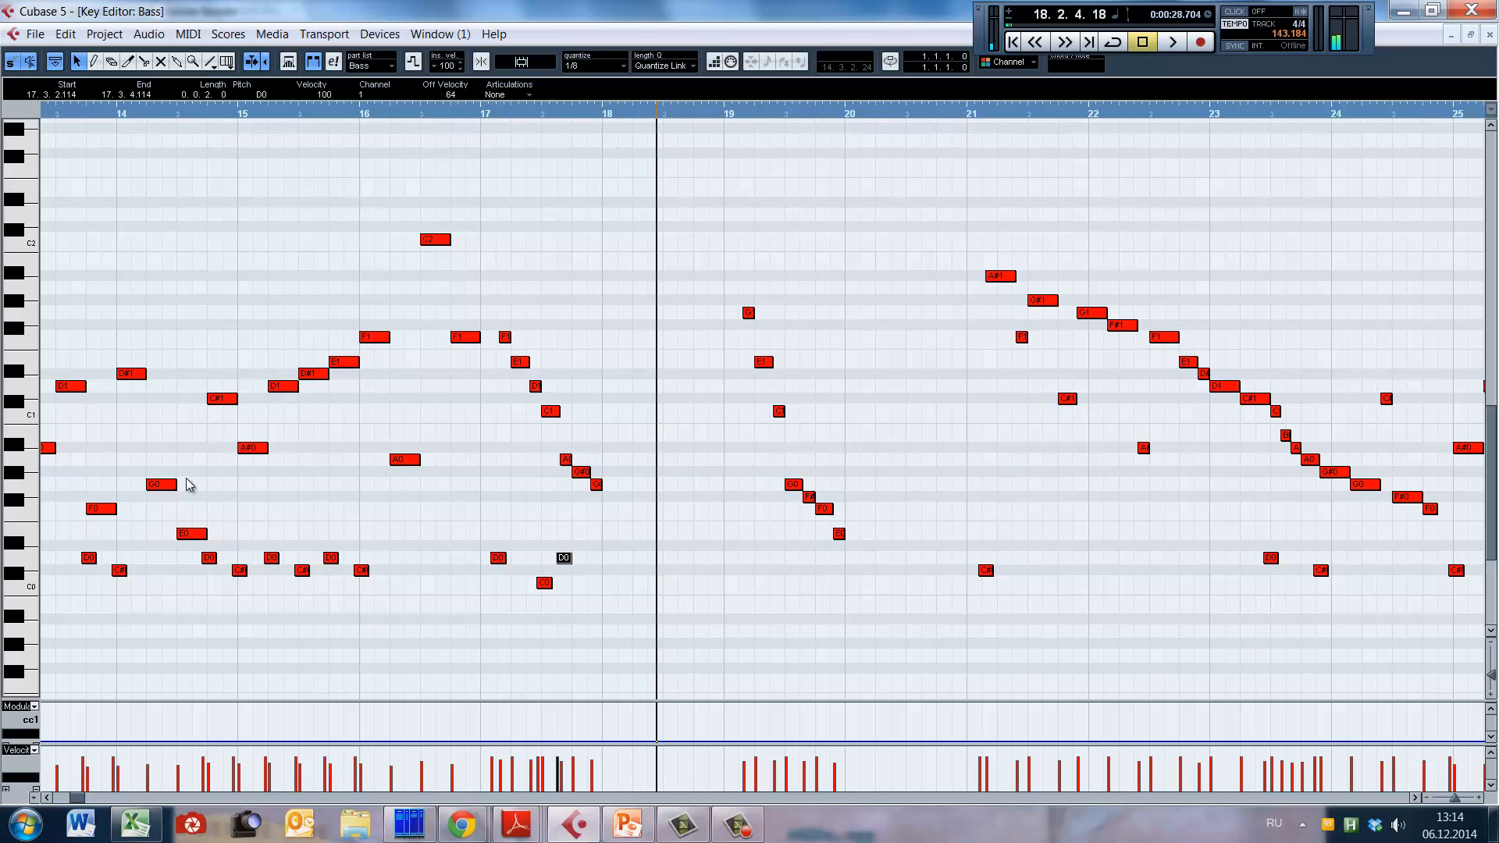
Step: Select the keyswitches from bar 13 through bar 17 and lower their velocities
left_click(419, 312)
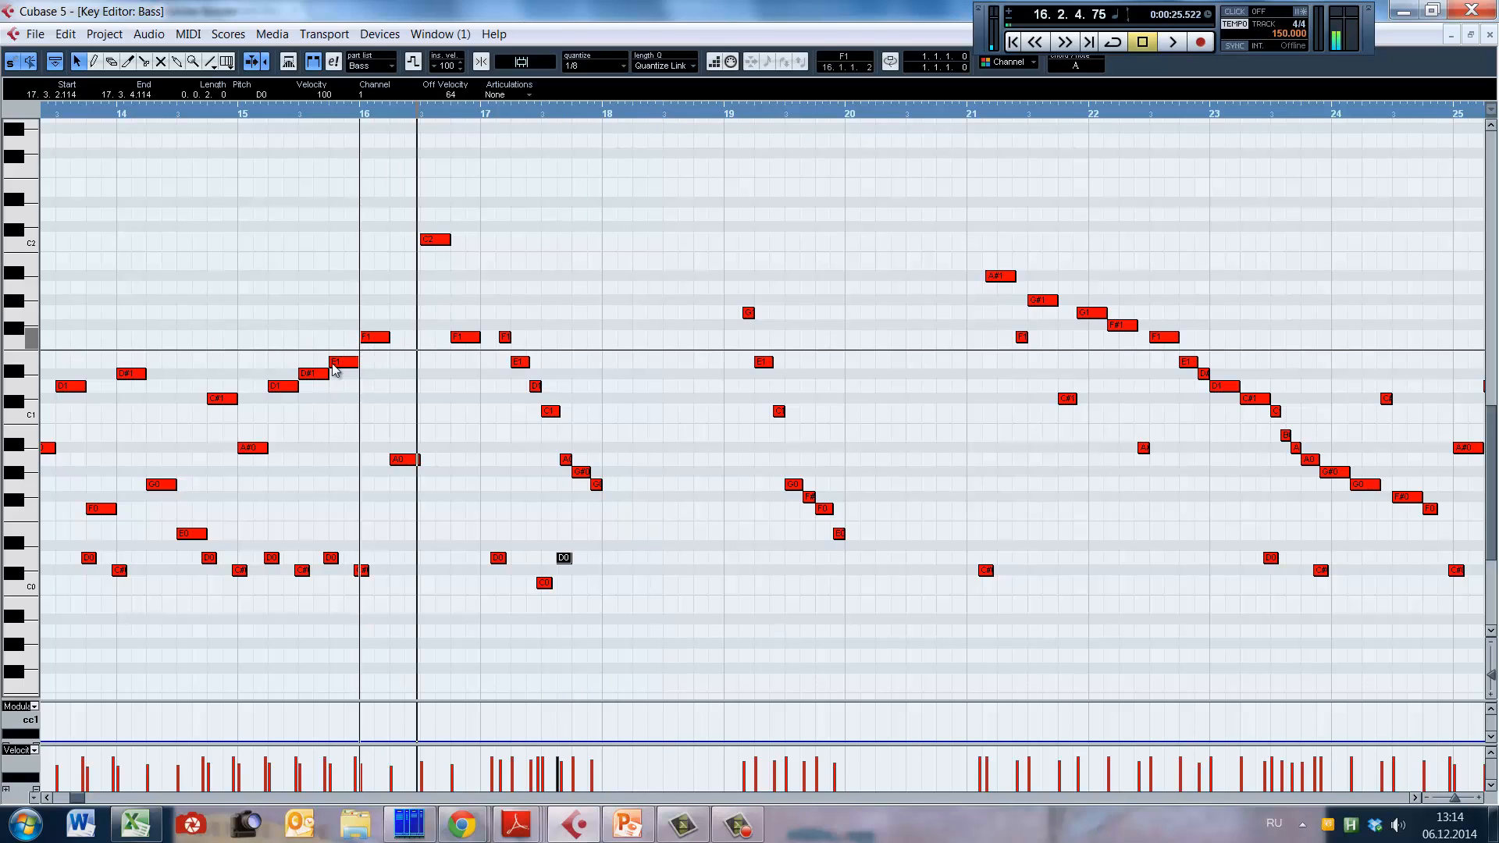
left_click(579, 435)
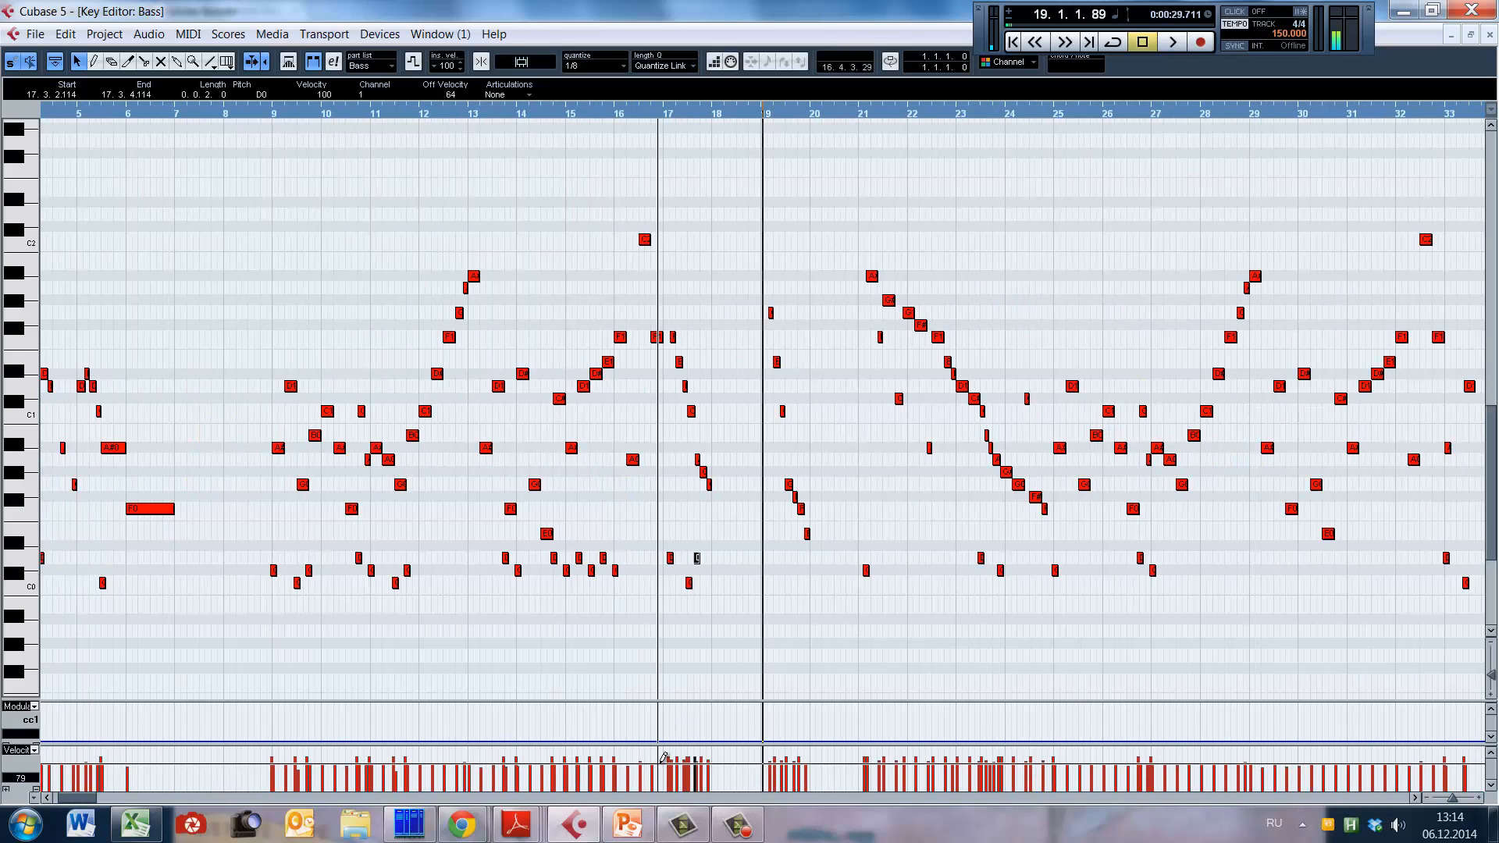
left_click(700, 264)
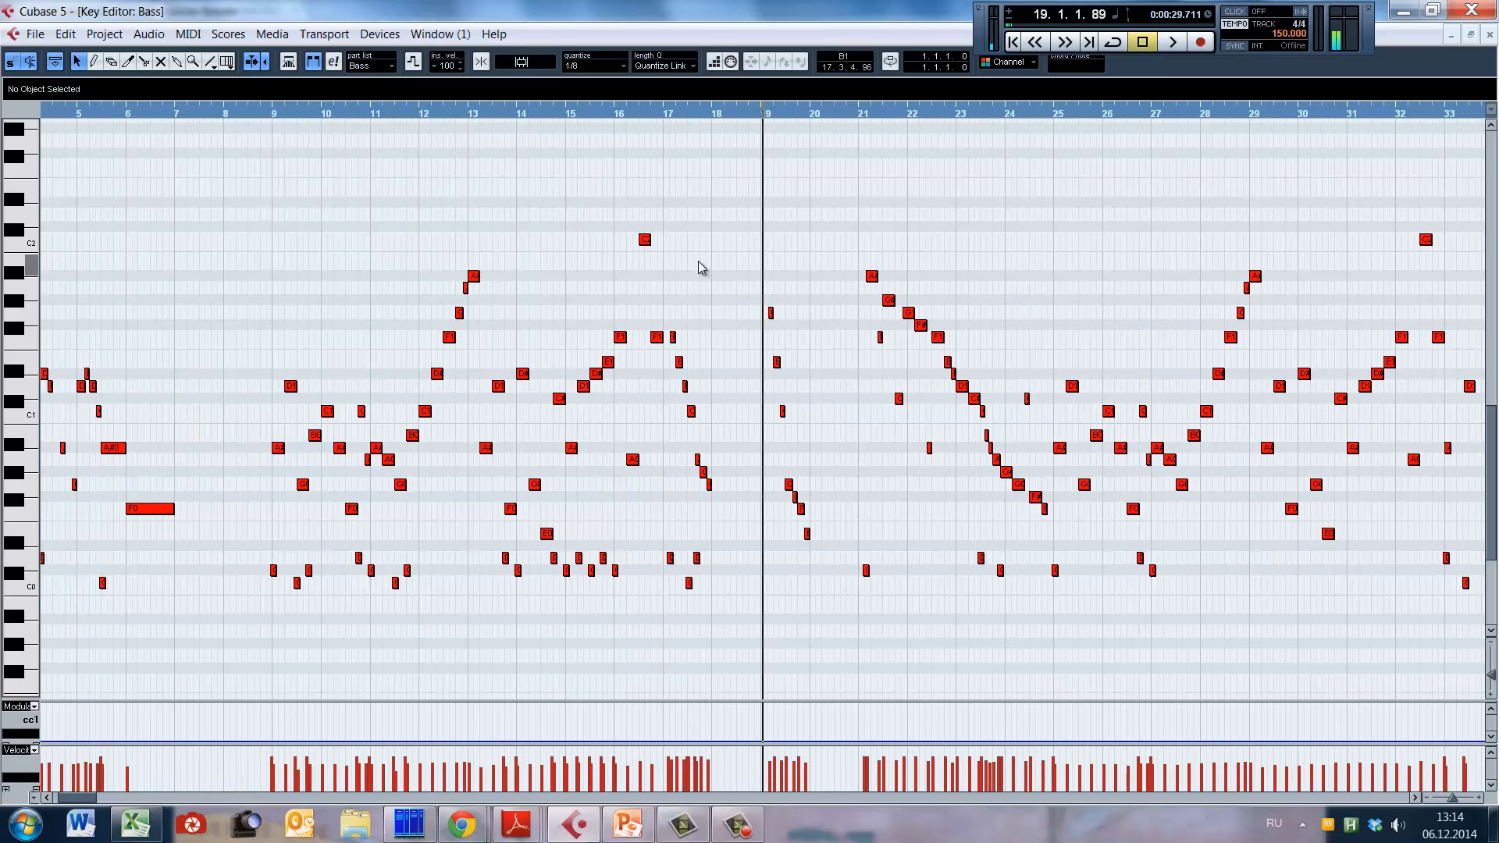
left_click_drag(673, 245, 1054, 561)
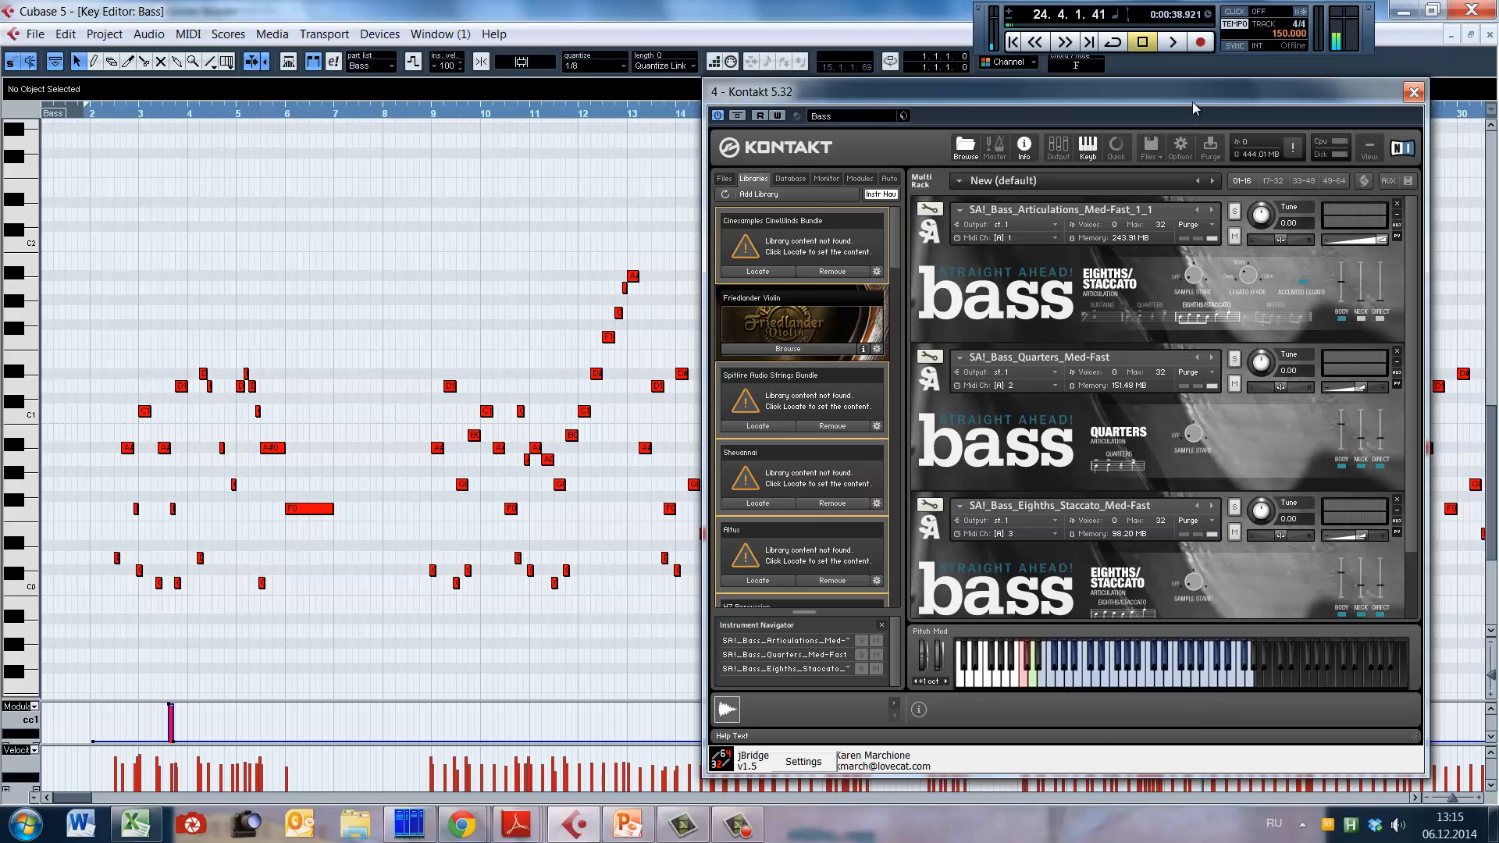
Step: Look through the Straight Ahead! bass patches in Kontakt's load dialog, highlighting Articulations_Med-Fast_1_1 and Articulations_Slow-Med, and close it without loading
left_click_drag(1190, 96, 910, 83)
left_click(909, 125)
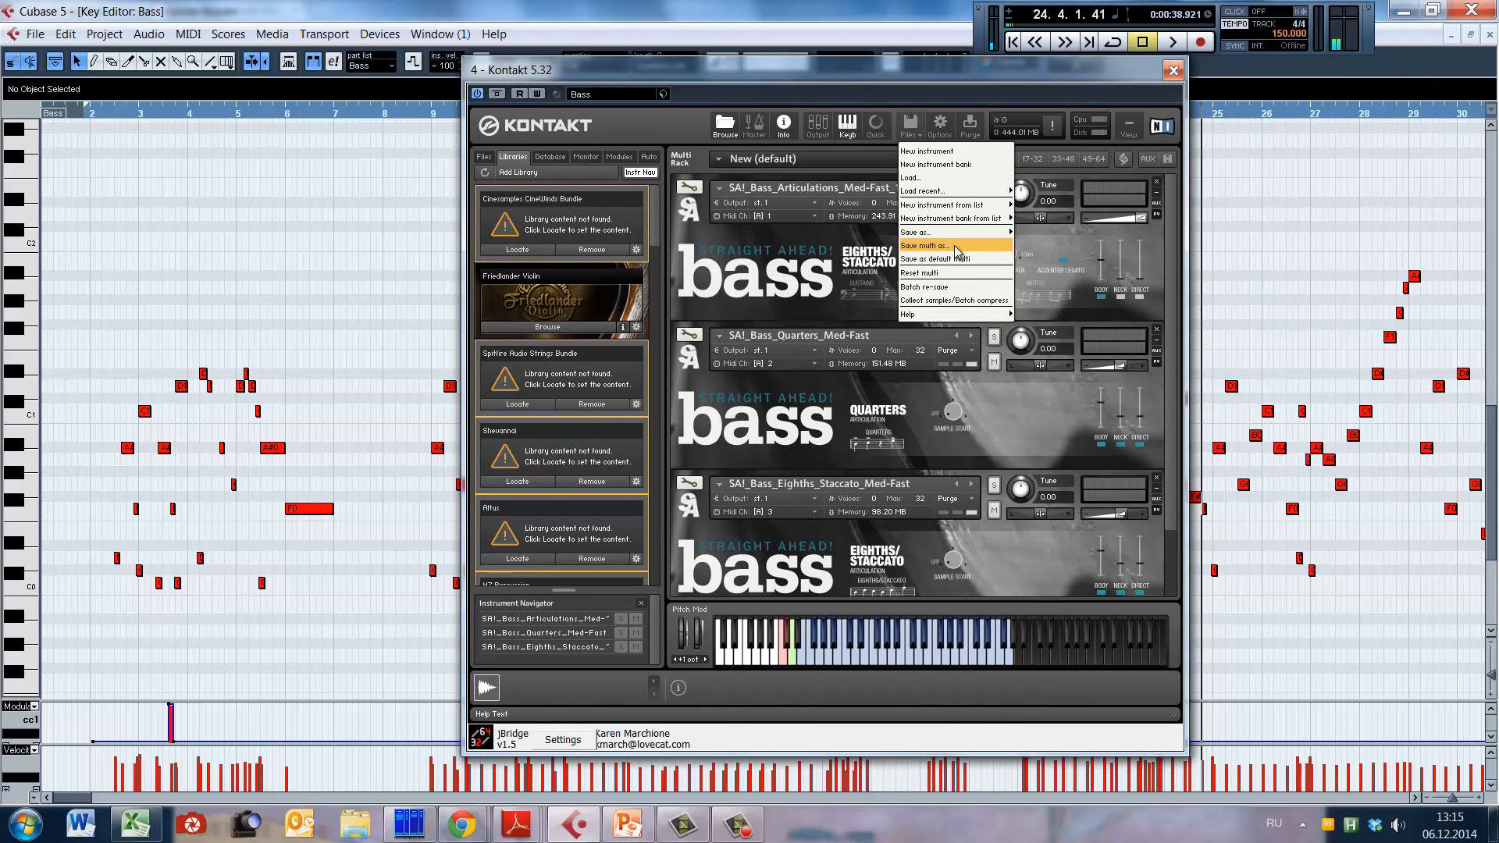
left_click(914, 177)
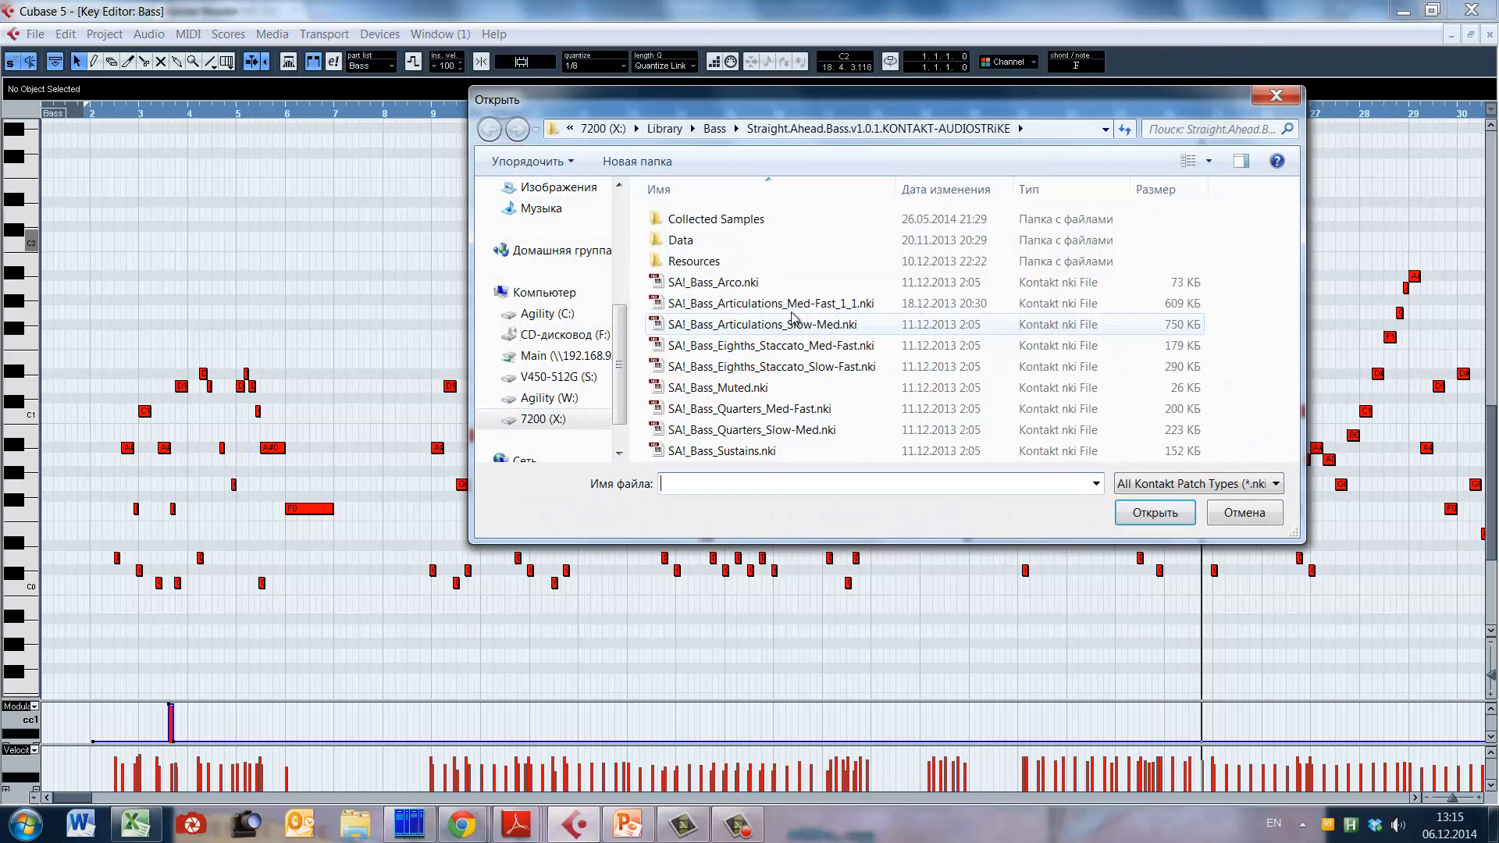
left_click(779, 309)
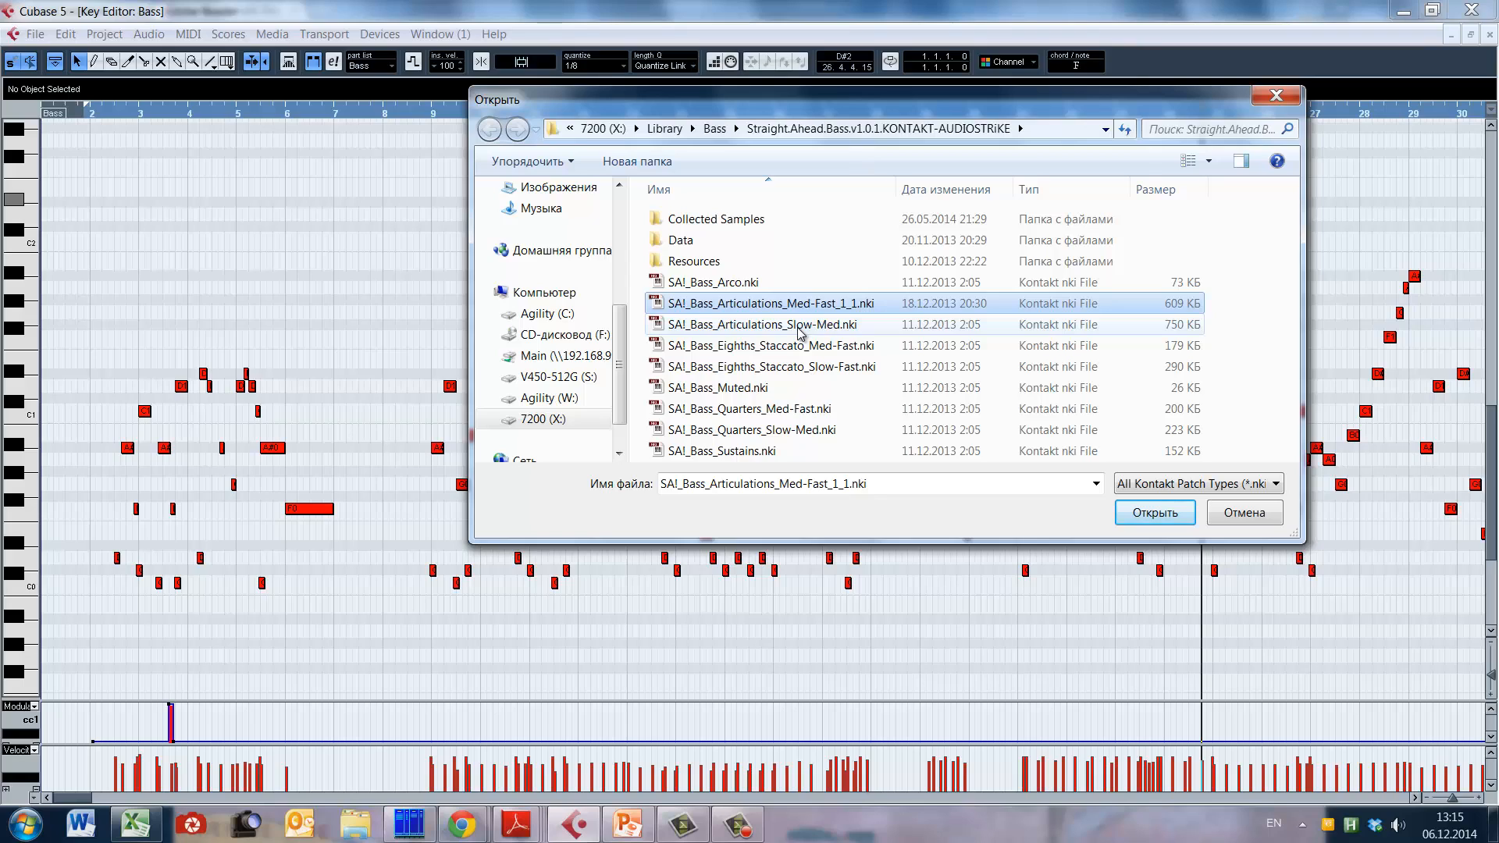
left_click(800, 325)
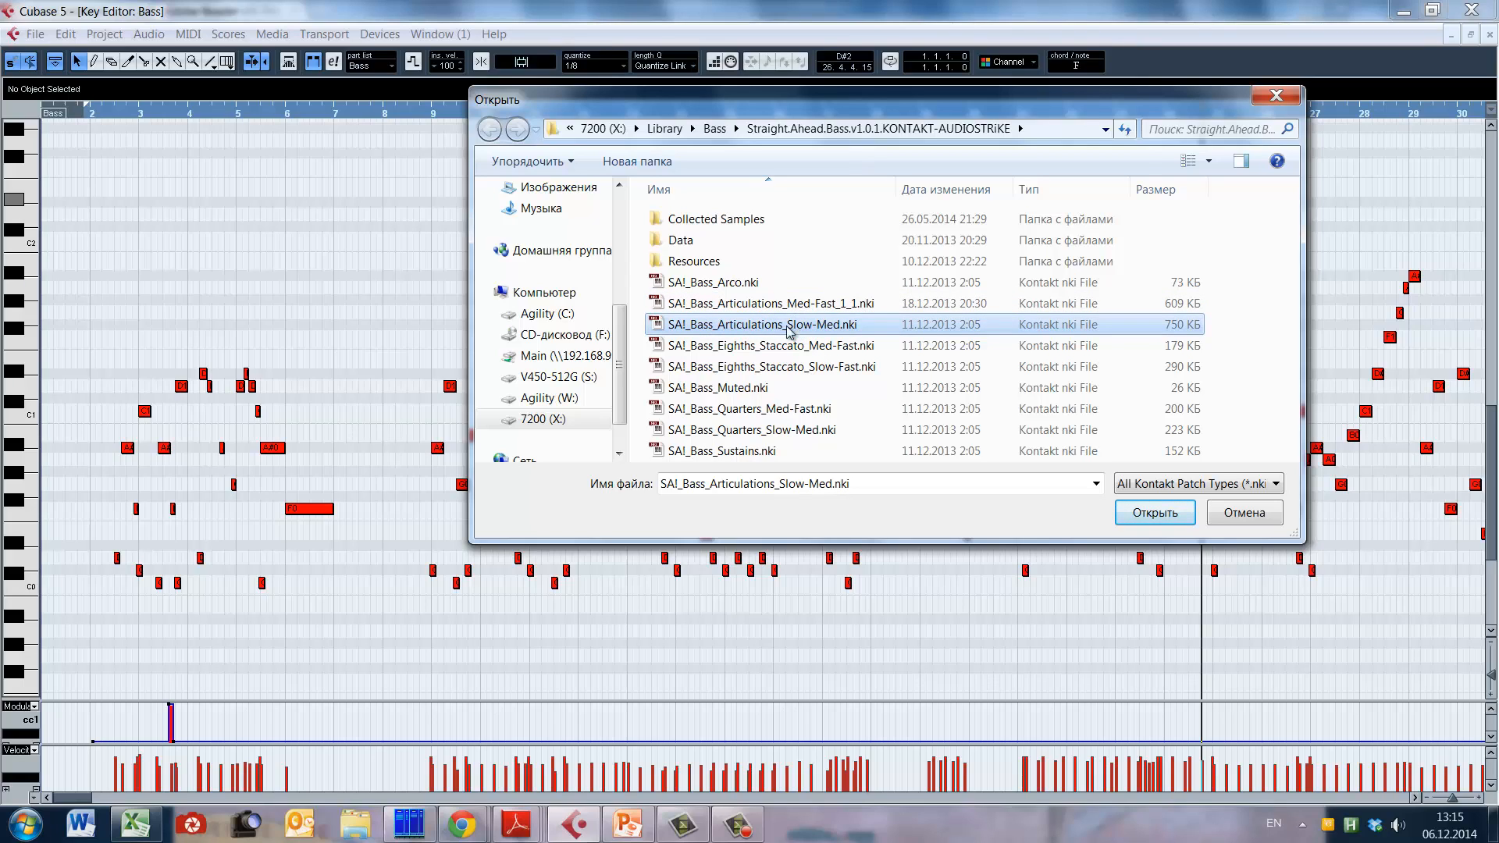
left_click(766, 306)
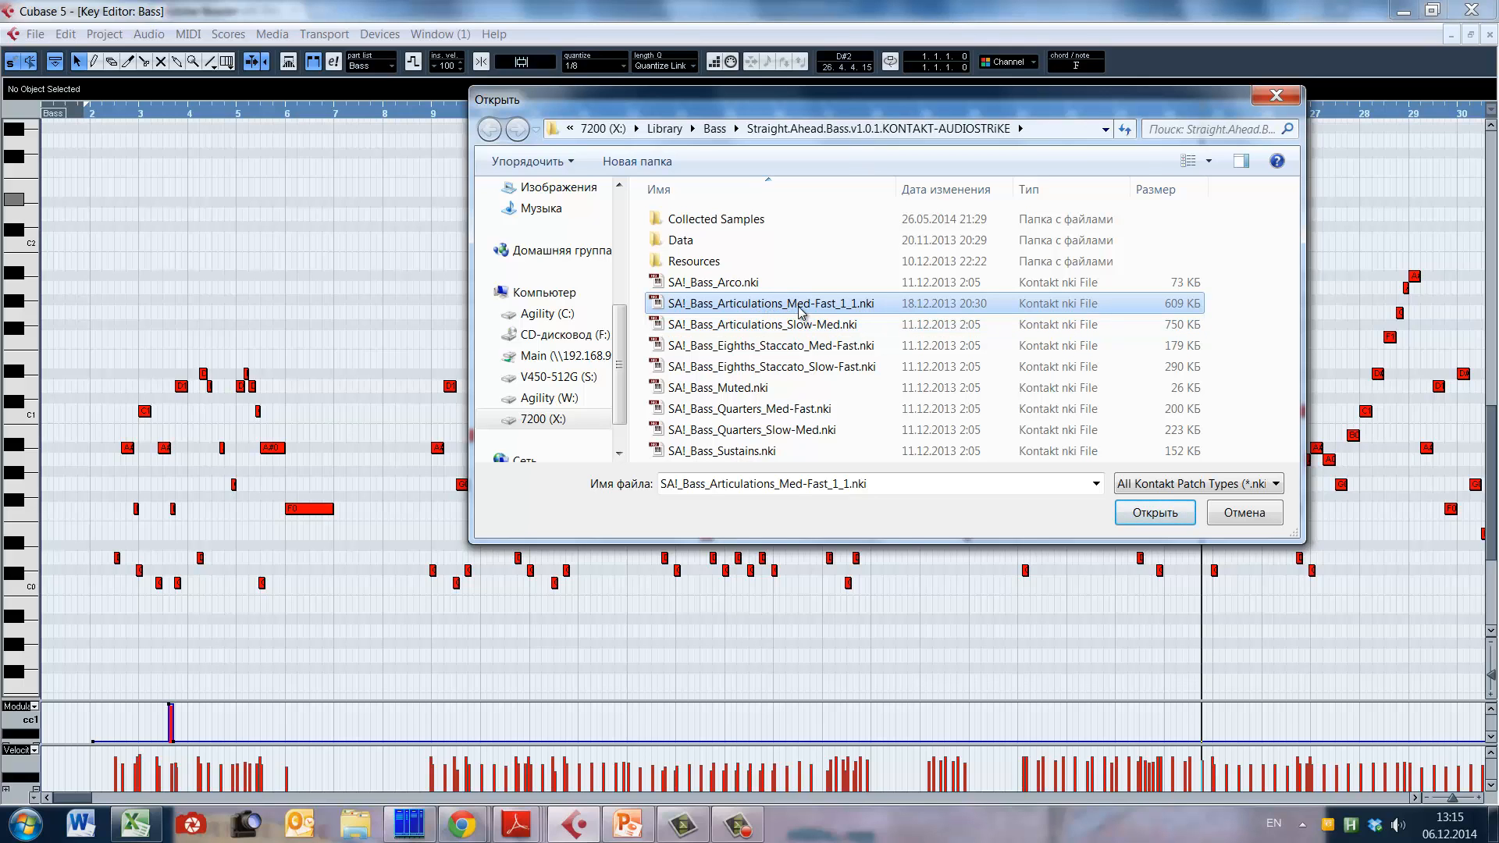
left_click(1276, 96)
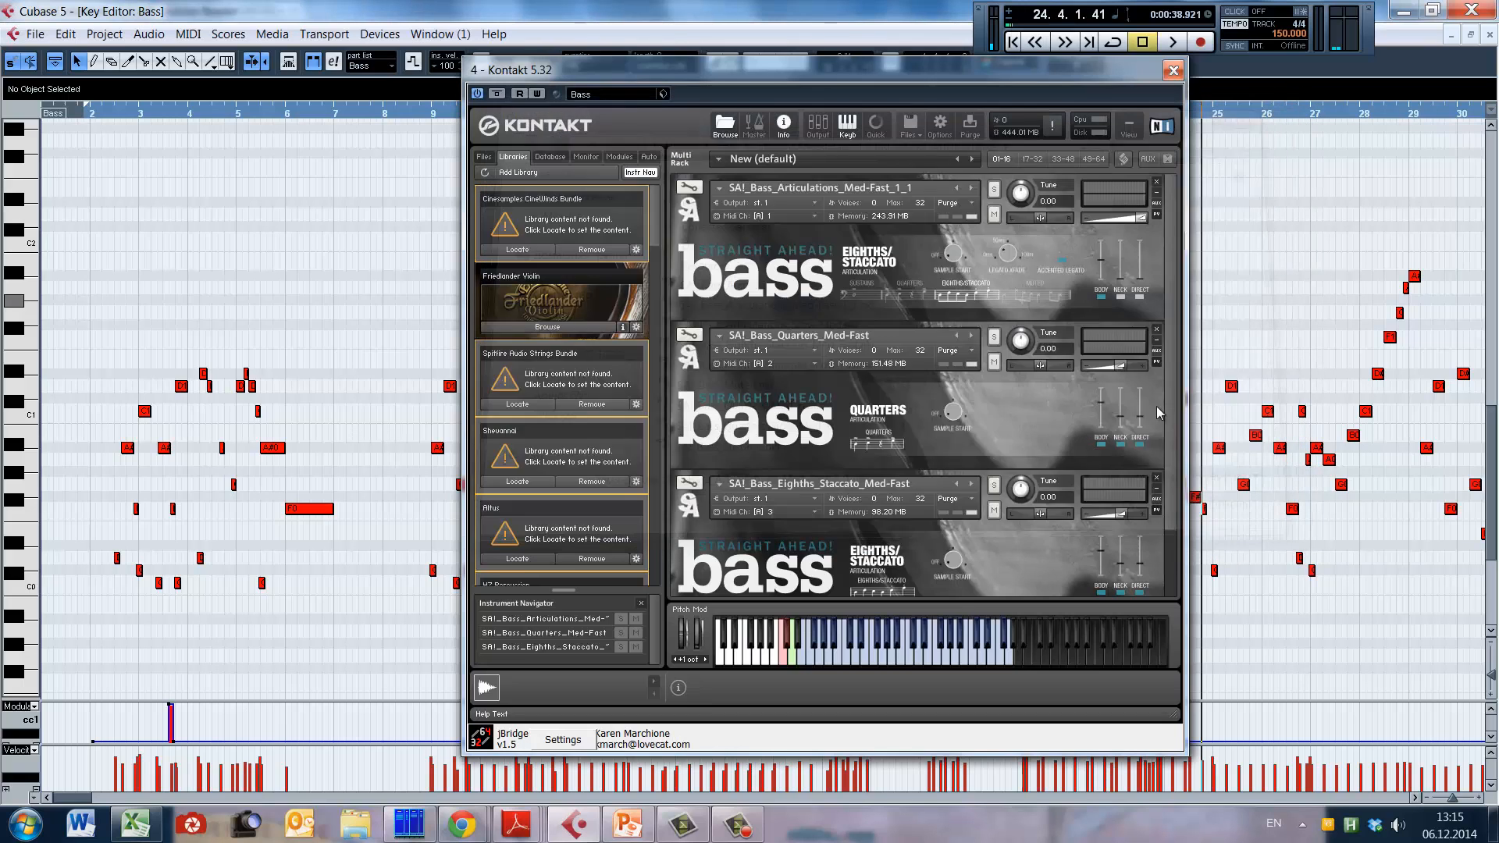
Step: Inspect the loaded Quarters_Med-Fast, Eighths_Staccato_Med-Fast and Articulations_Med-Fast_1_1 instruments in Kontakt, and close its window
left_click(775, 329)
left_click_drag(1172, 324, 1184, 293)
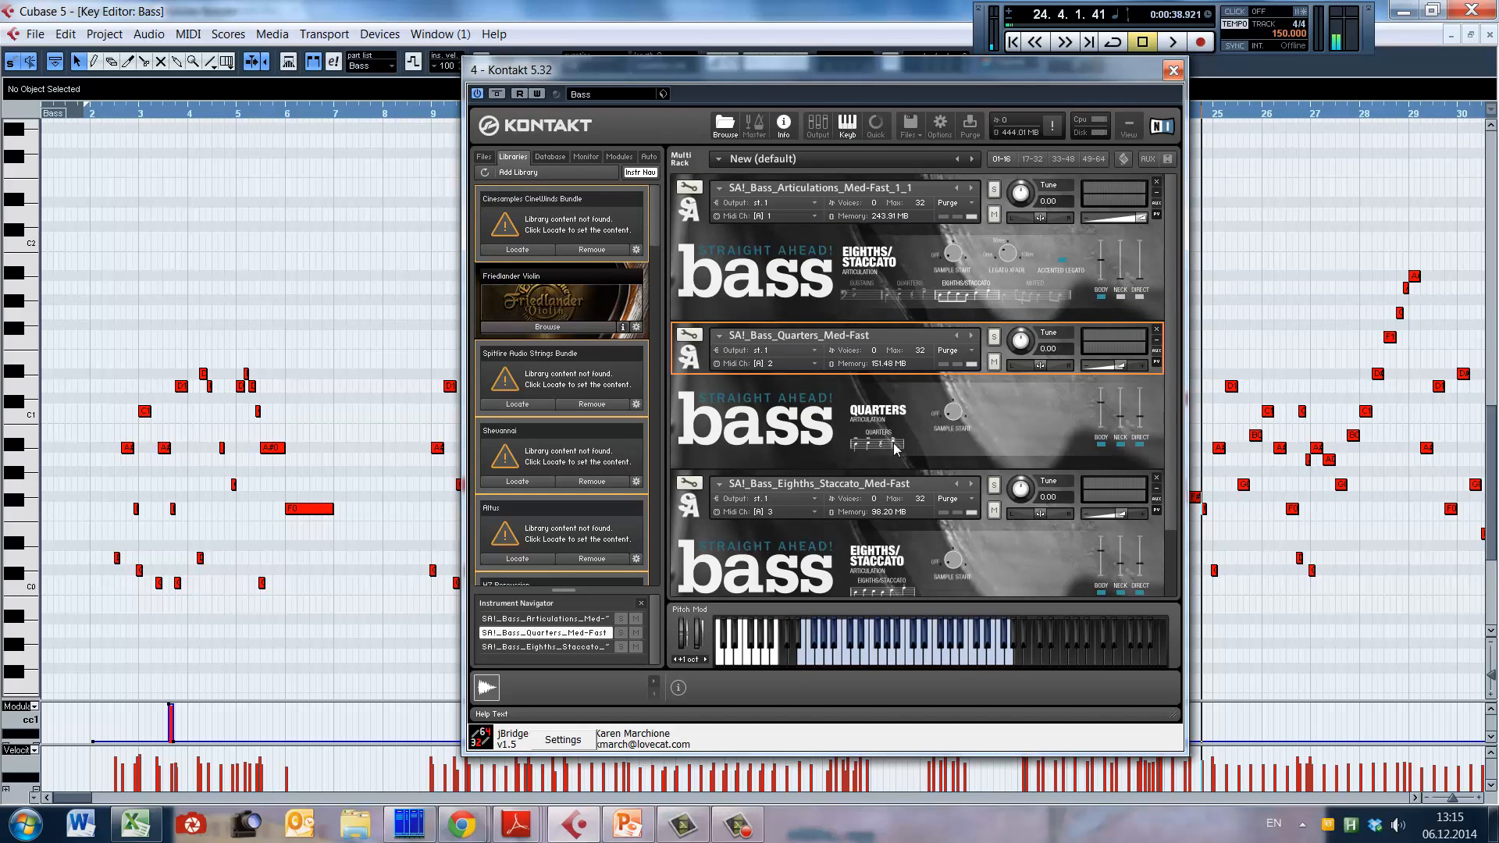
left_click(777, 478)
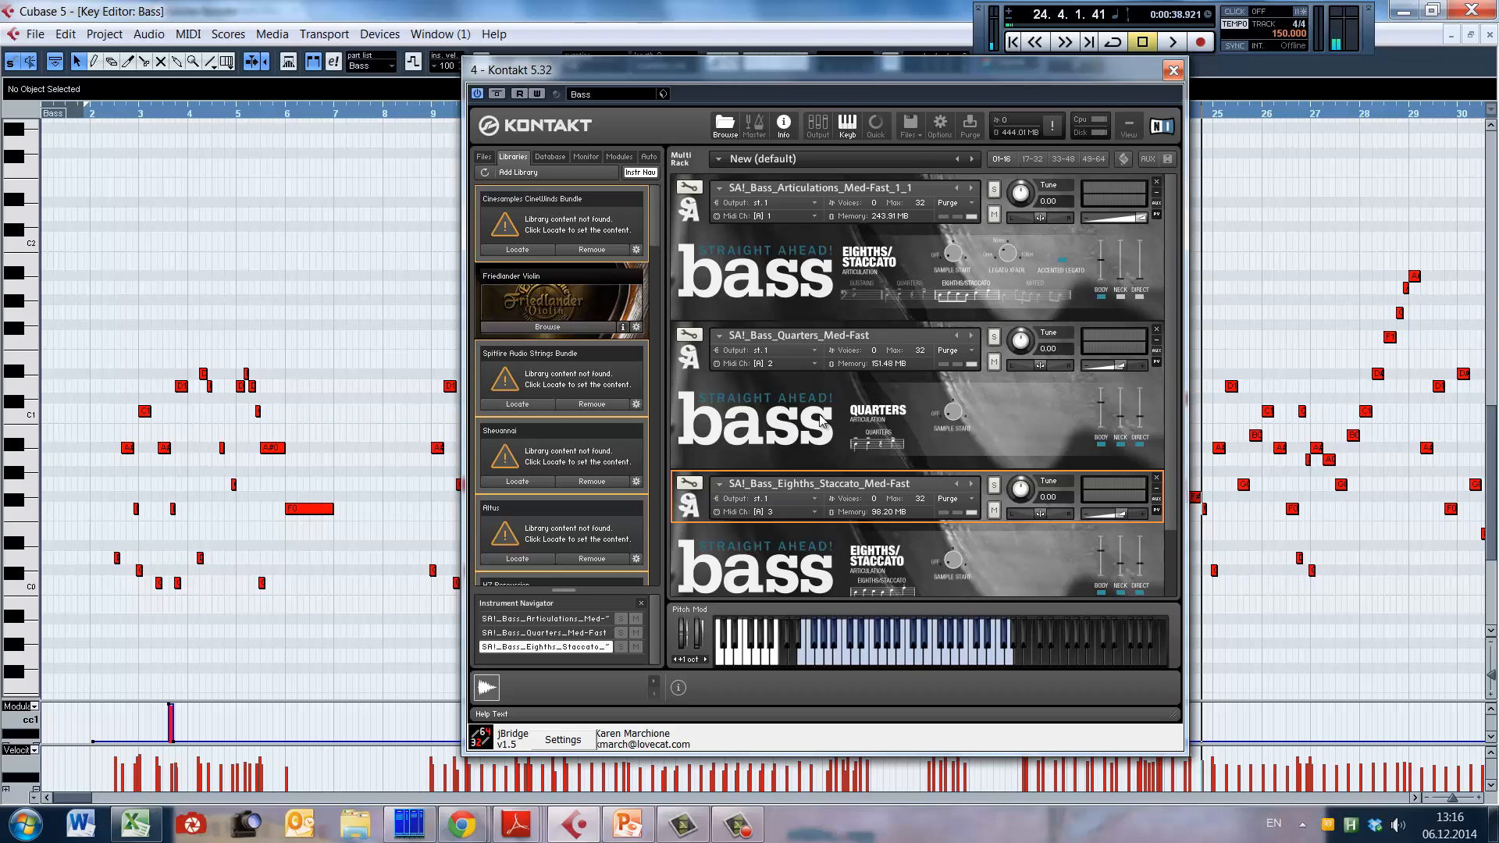
left_click(920, 334)
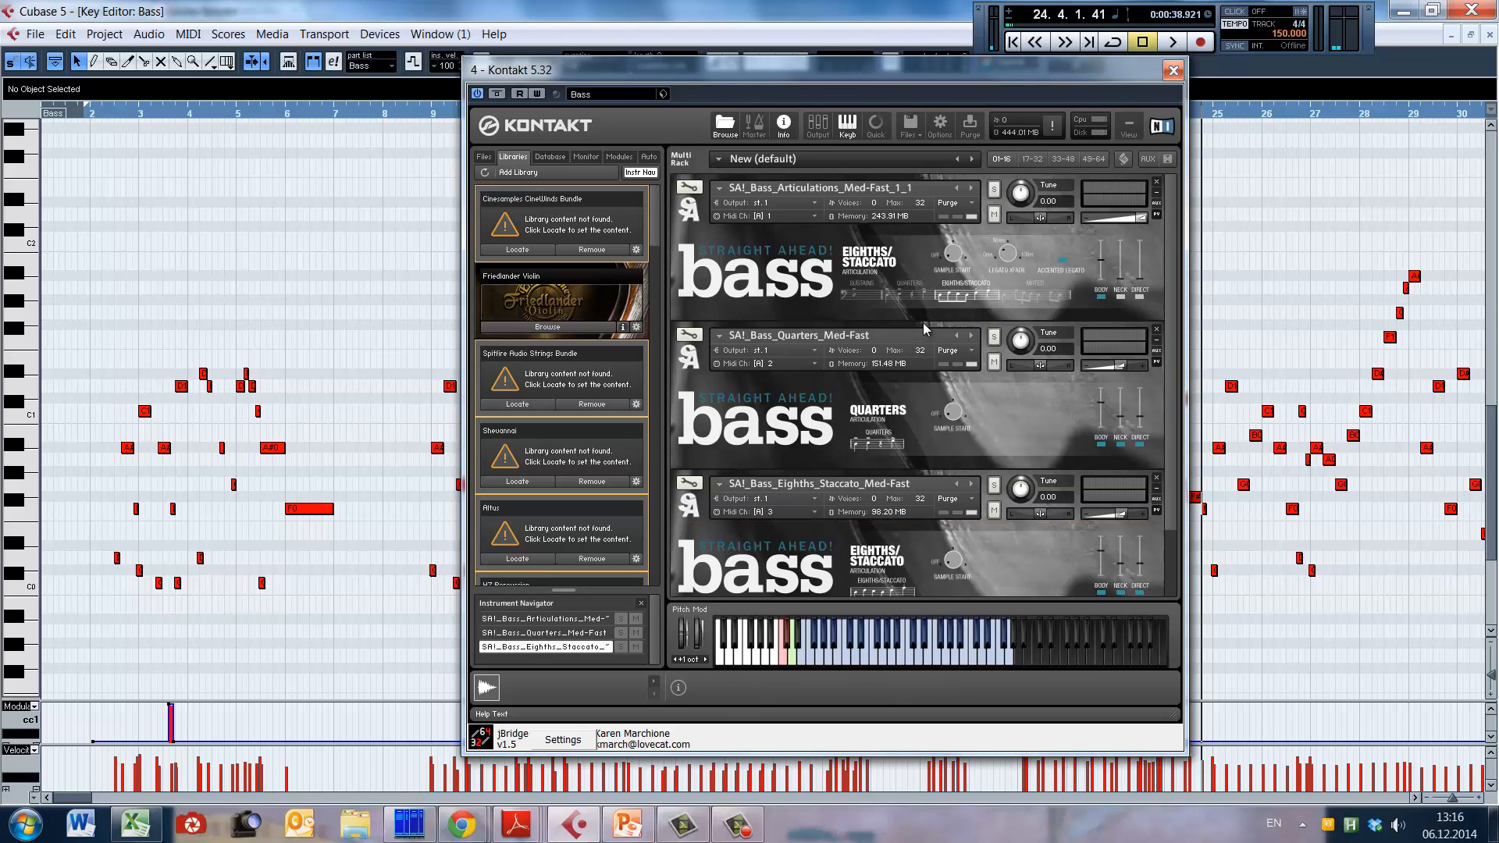
left_click(856, 182)
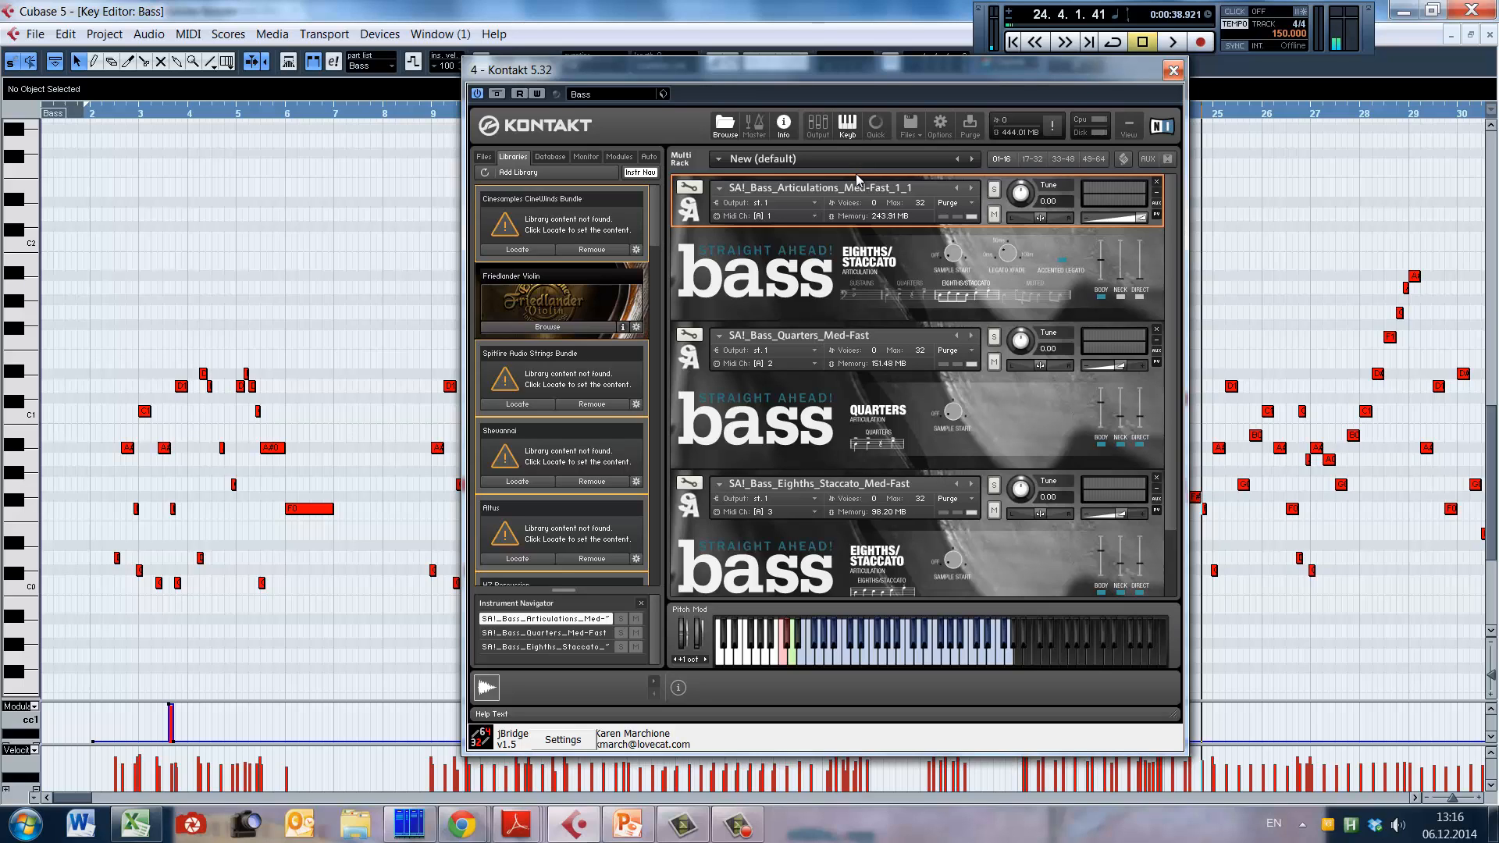
left_click(1174, 71)
Step: Play the bass line from bar 24, and replay it from bar 21 into bar 27
key("space")
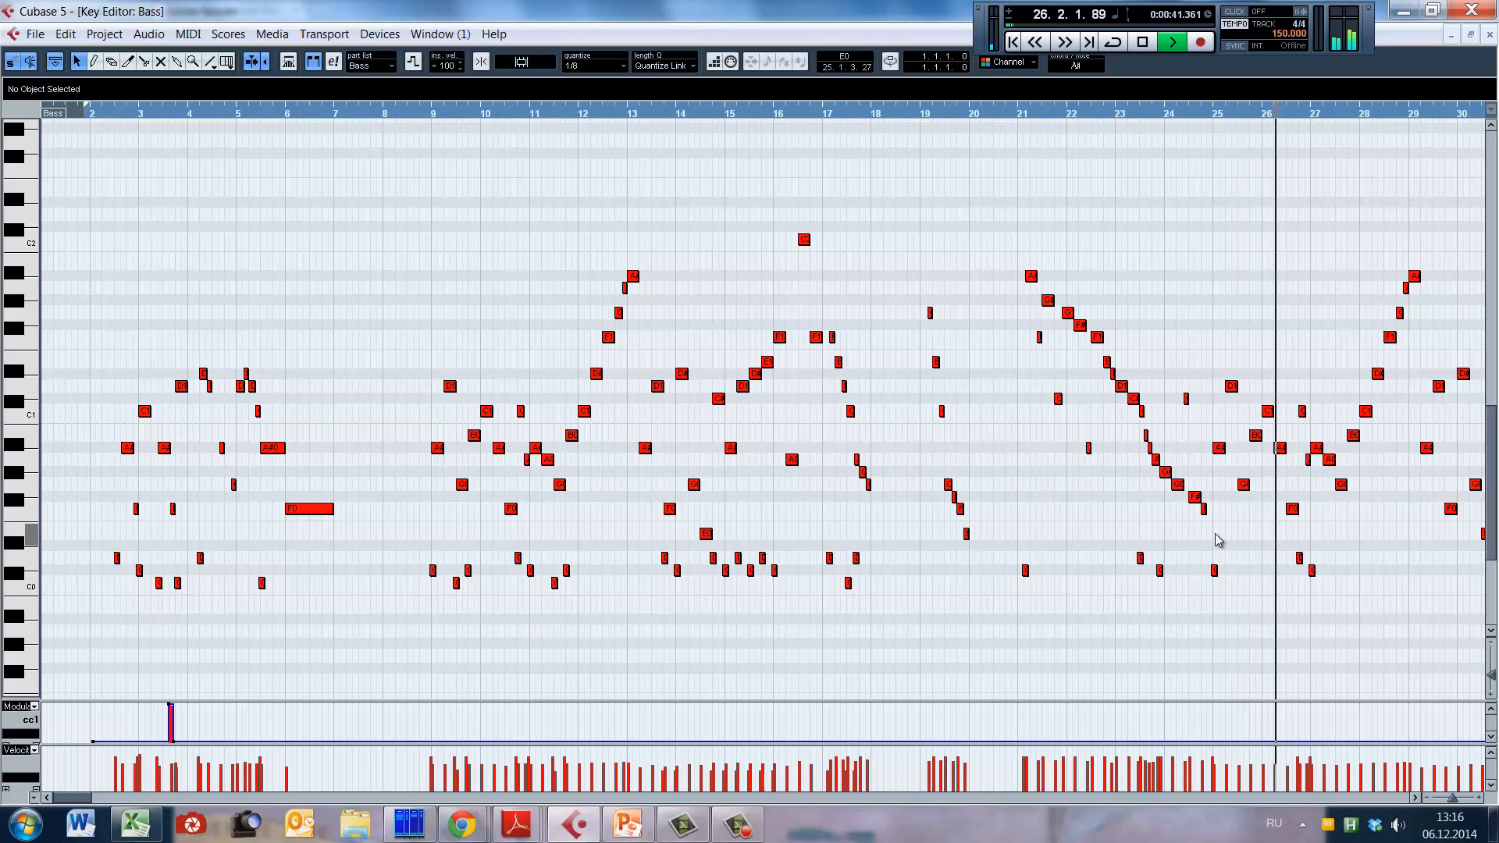
key("space")
left_click(1057, 518, "alt+shift")
left_click(1027, 528, "alt+shift")
key("space")
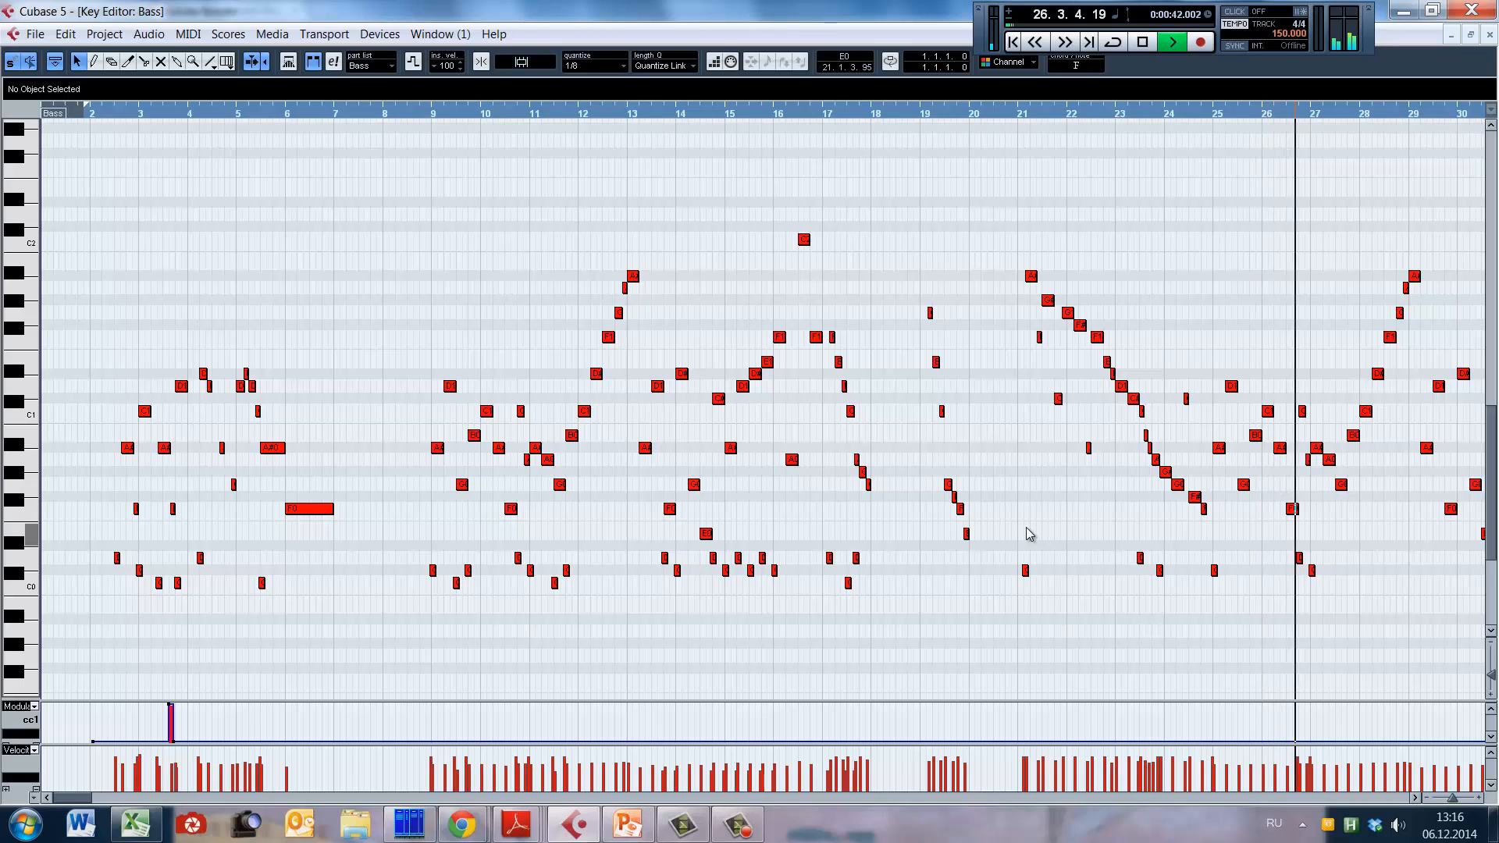
key("space")
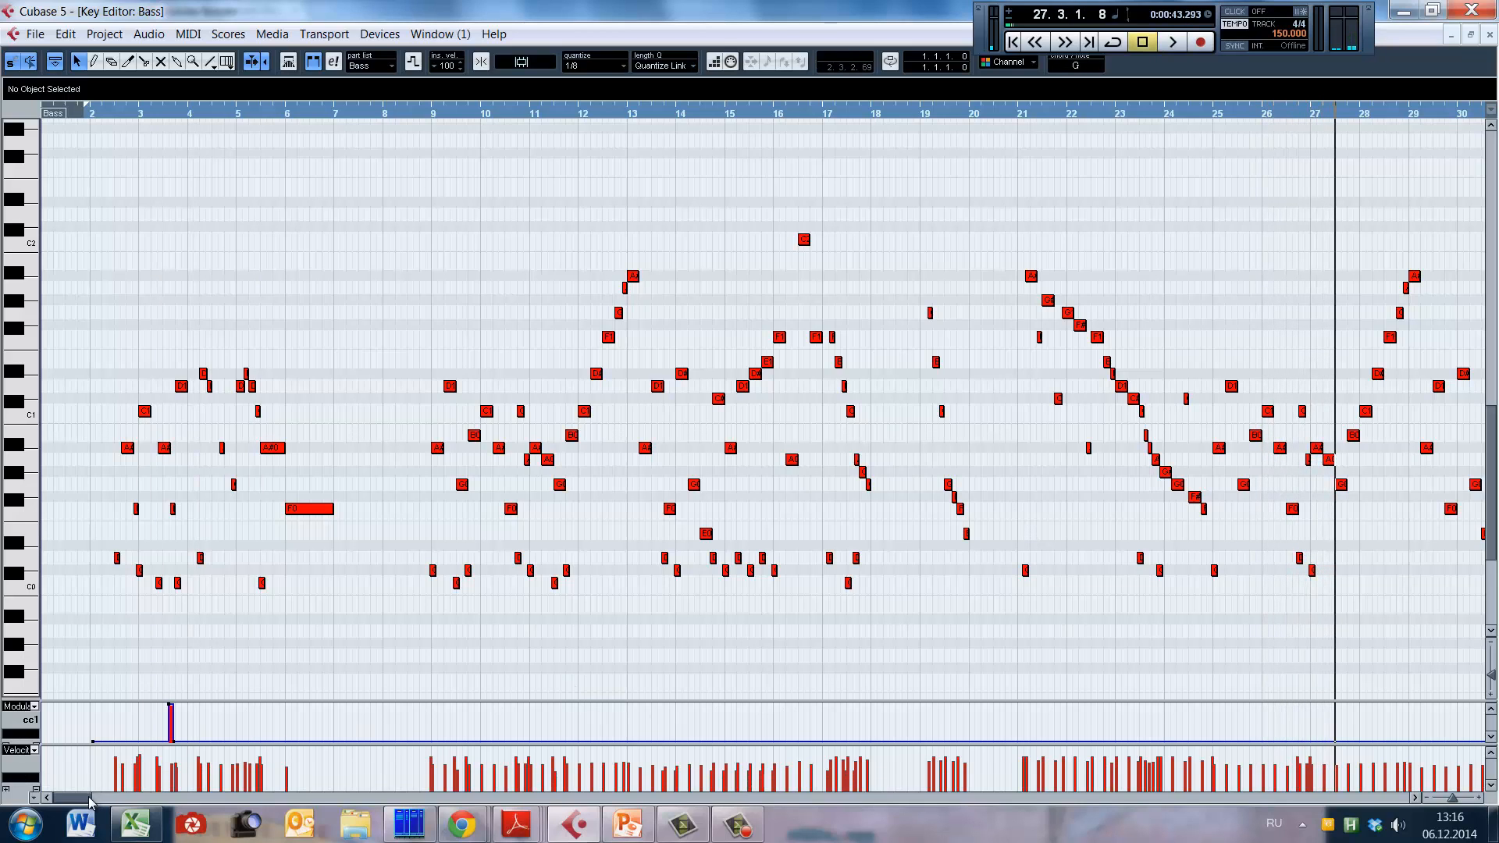
left_click_drag(86, 798, 93, 798)
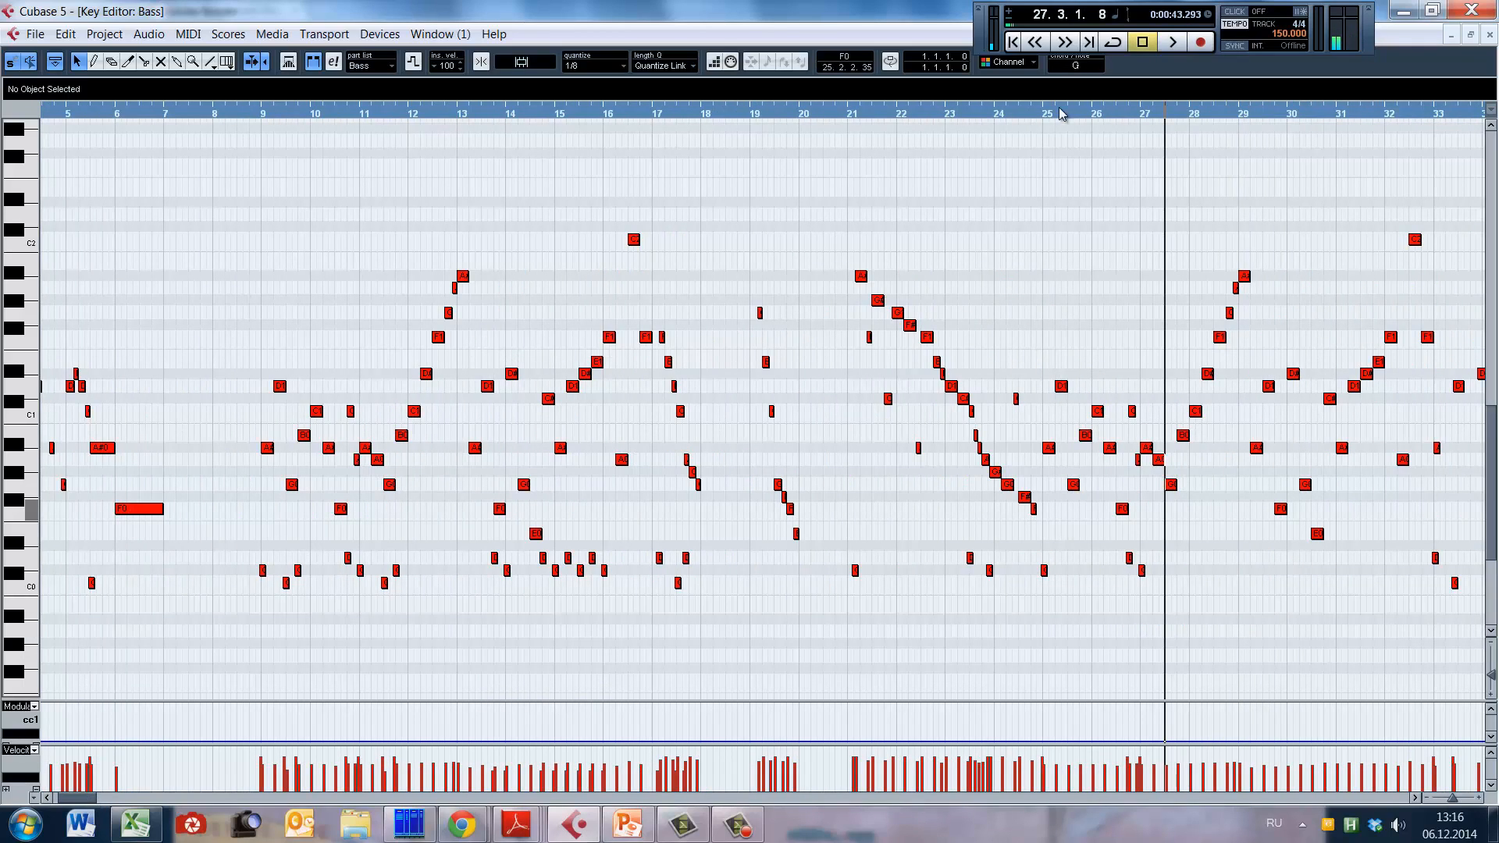
left_click(1060, 517)
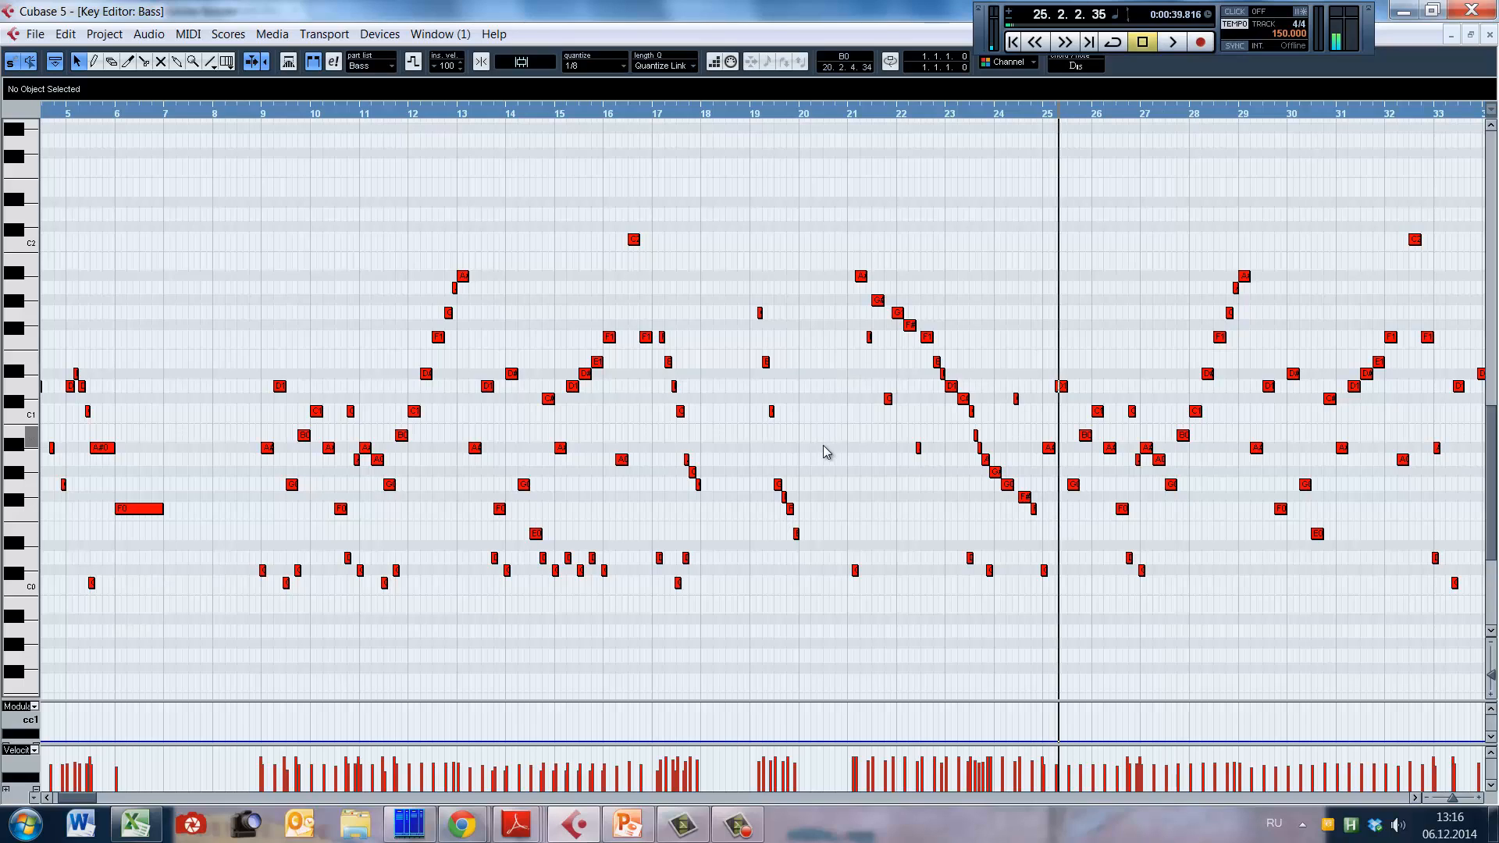
left_click(832, 469)
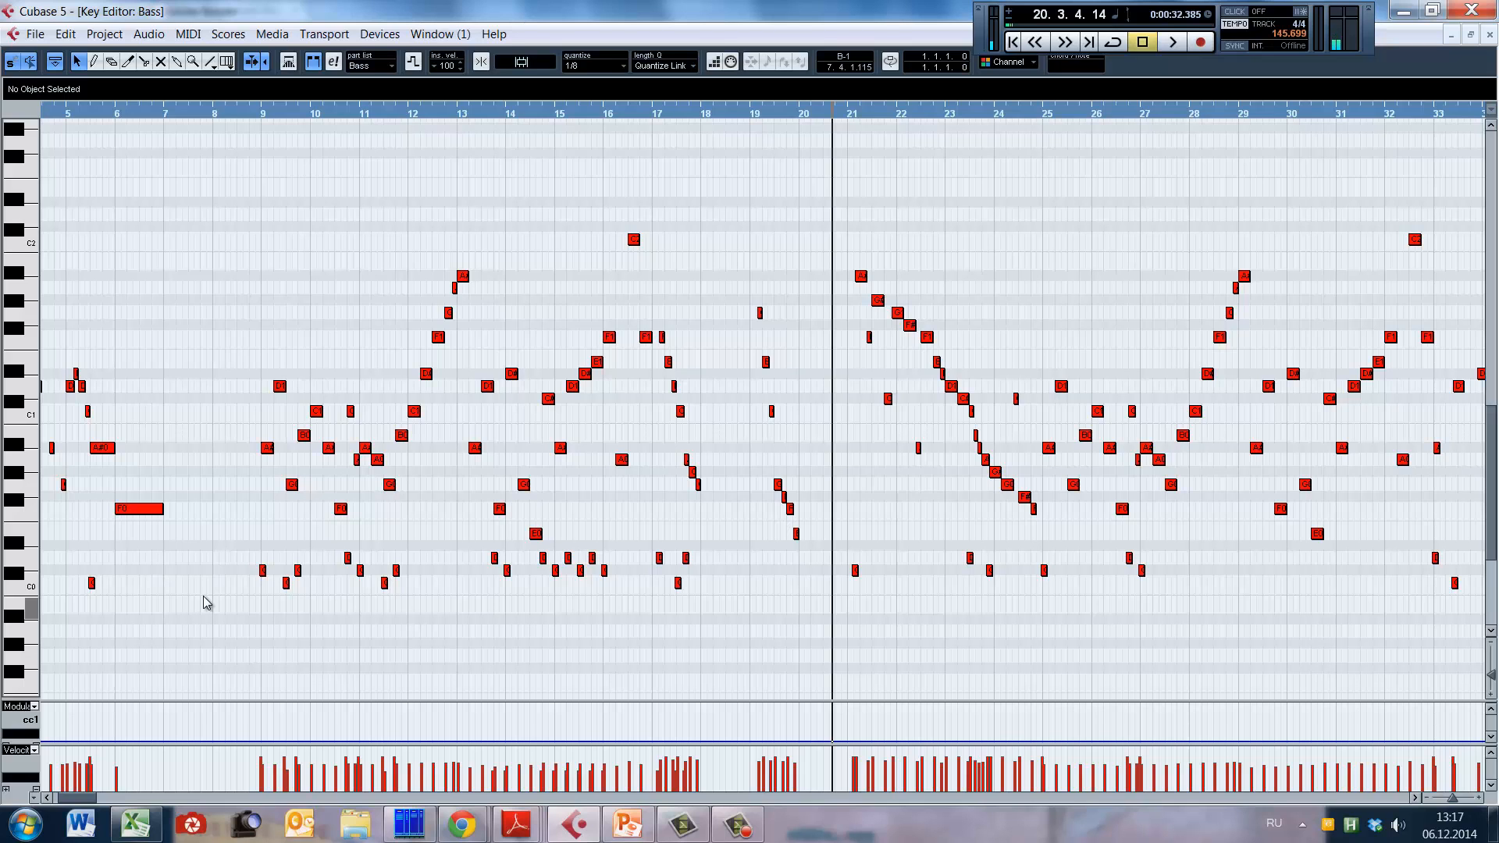
left_click_drag(84, 796, 80, 795)
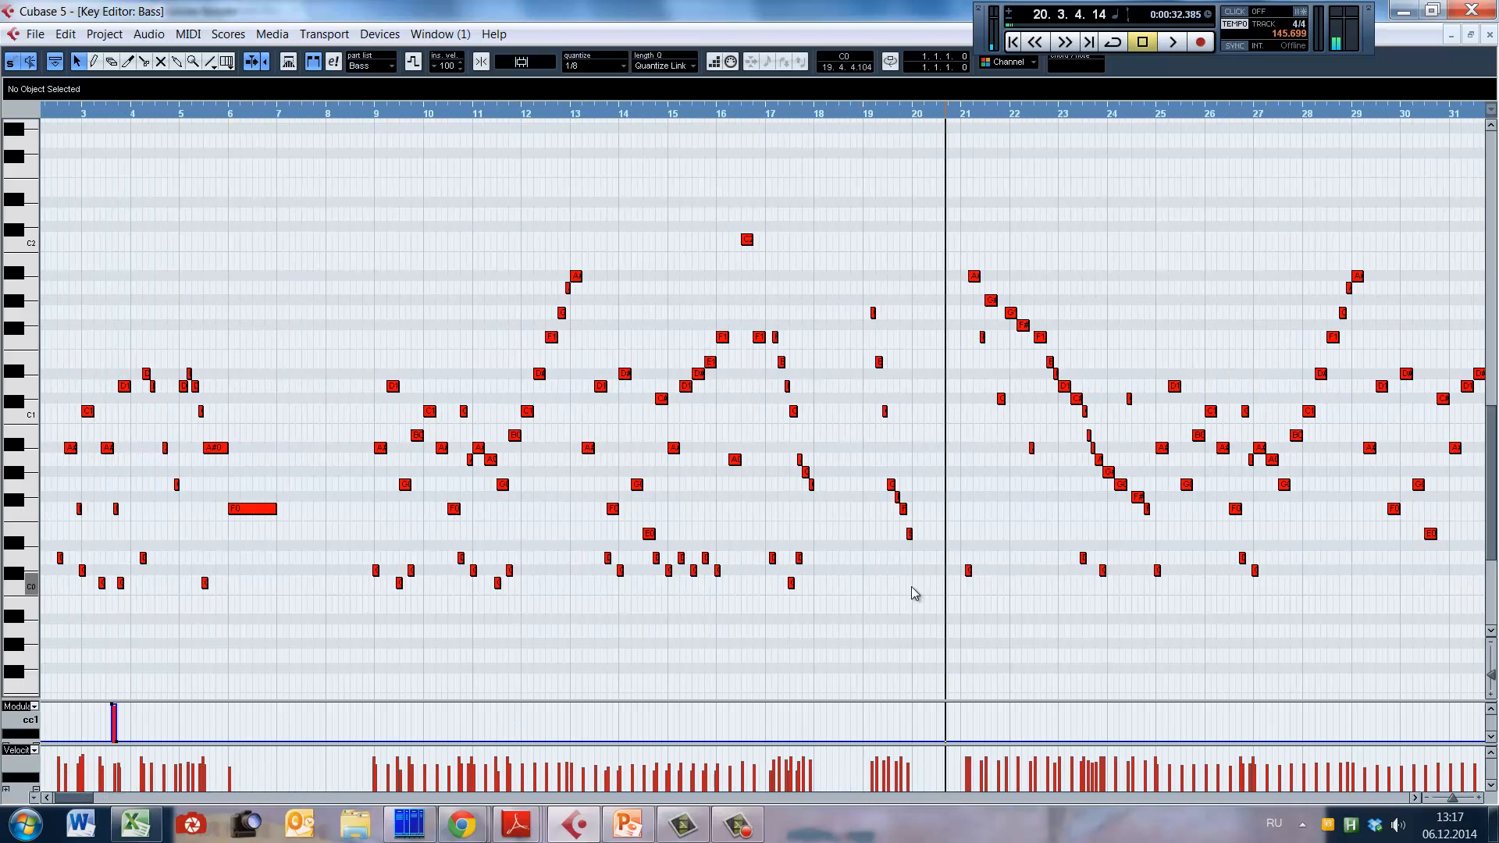
Step: Examine the descending phrase in bar 17 closely, moving the playback position through its successive notes and keyswitches
left_click(865, 512)
key("h")
key("h")
key("h")
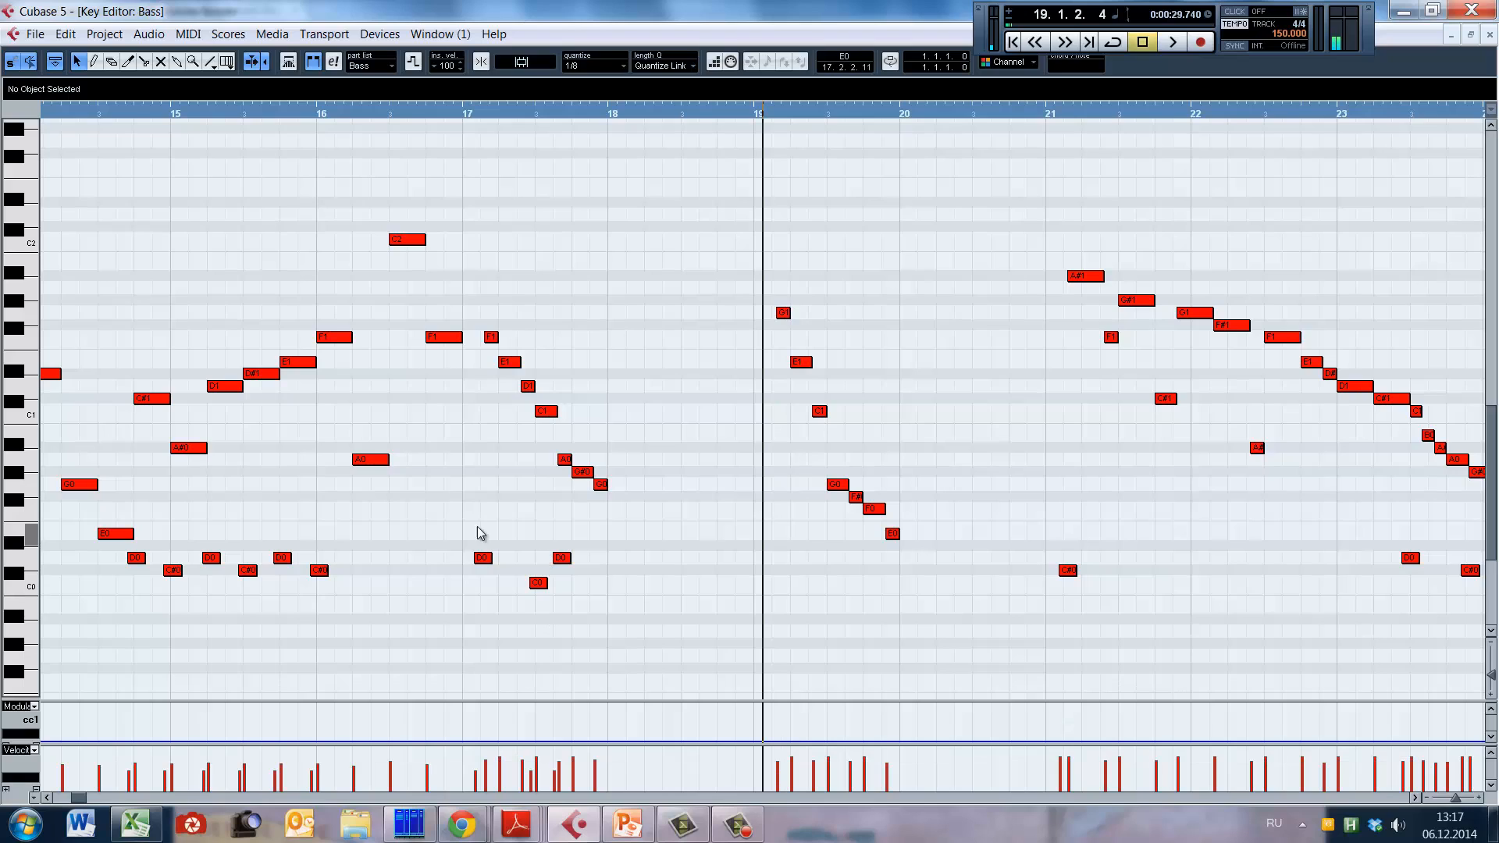
left_click(482, 390)
left_click(487, 395)
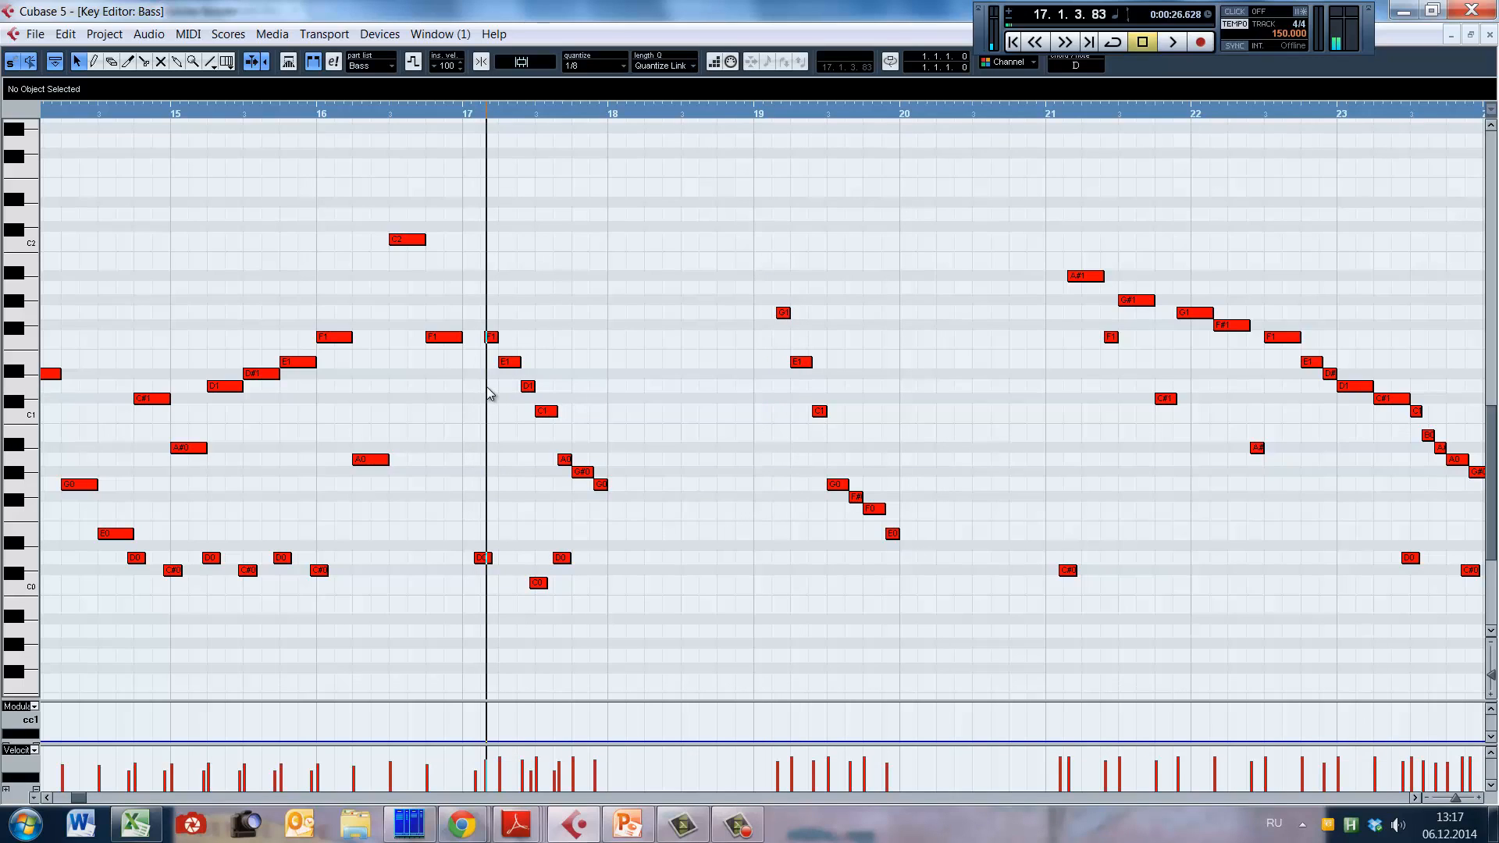
left_click(519, 479)
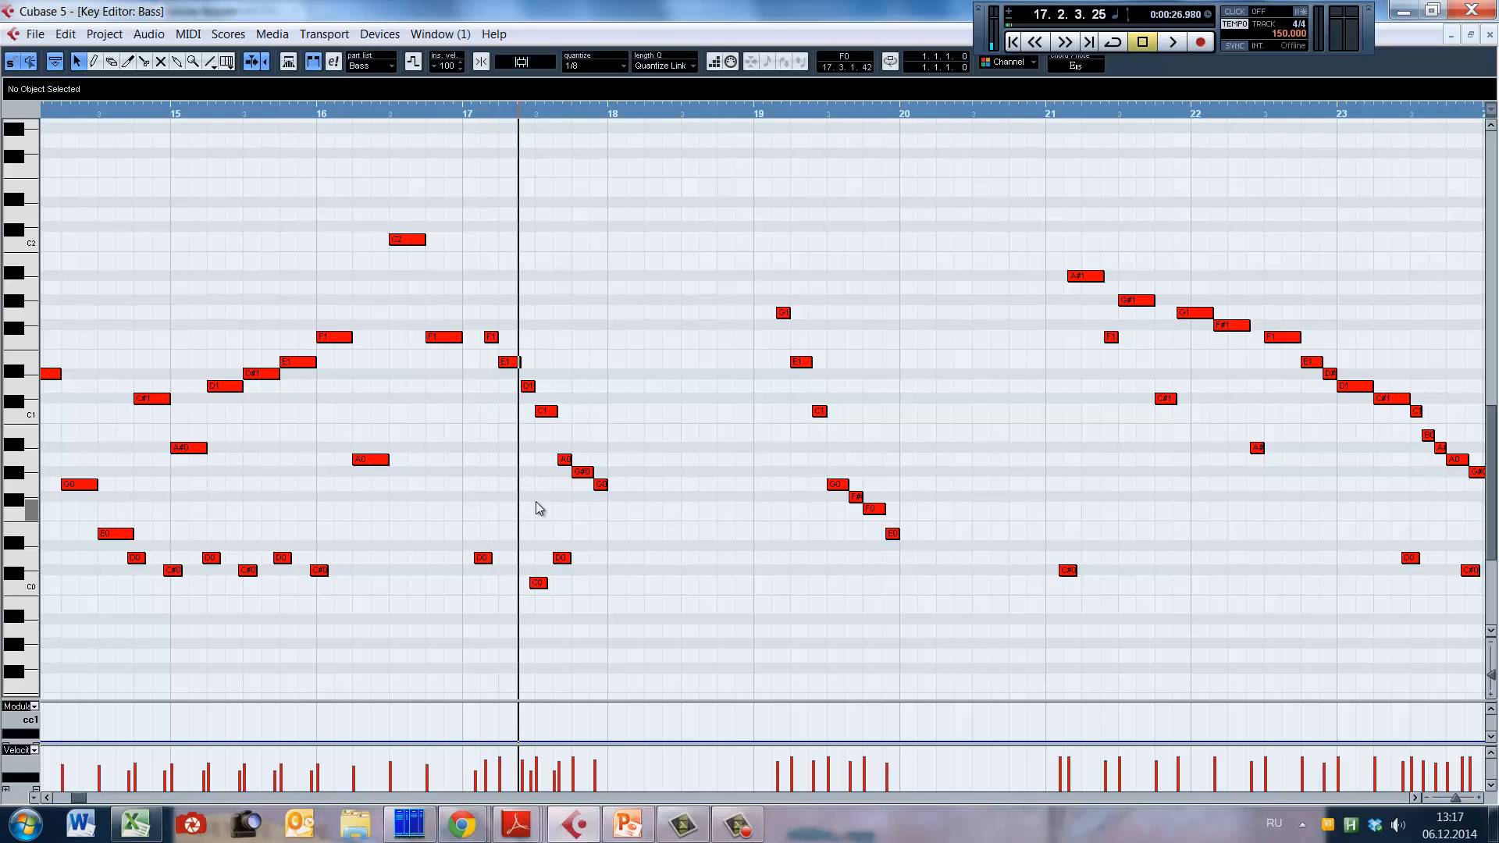
left_click(536, 506)
left_click(558, 500)
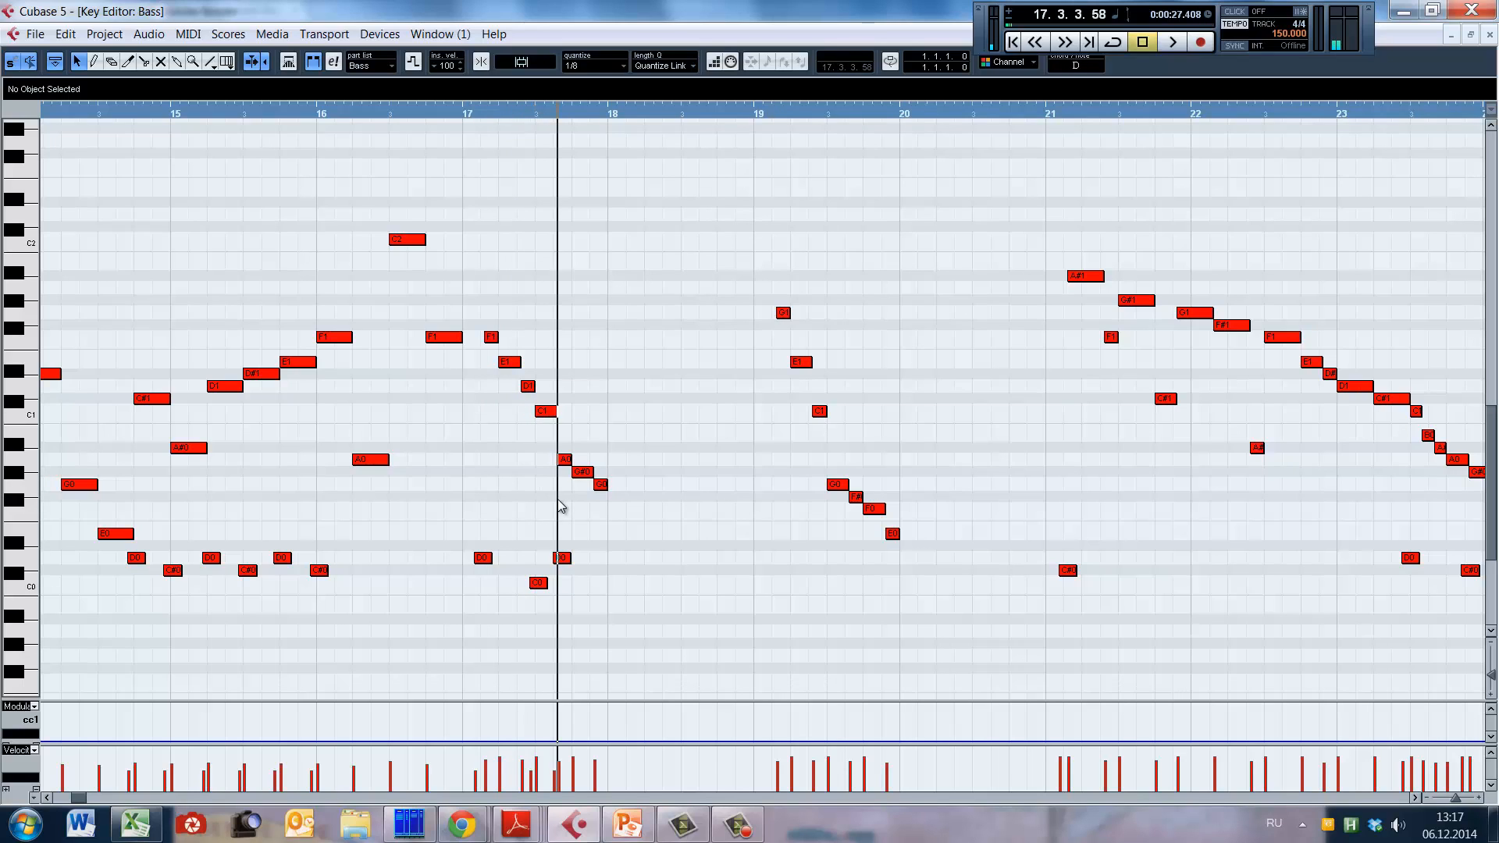
left_click(598, 518)
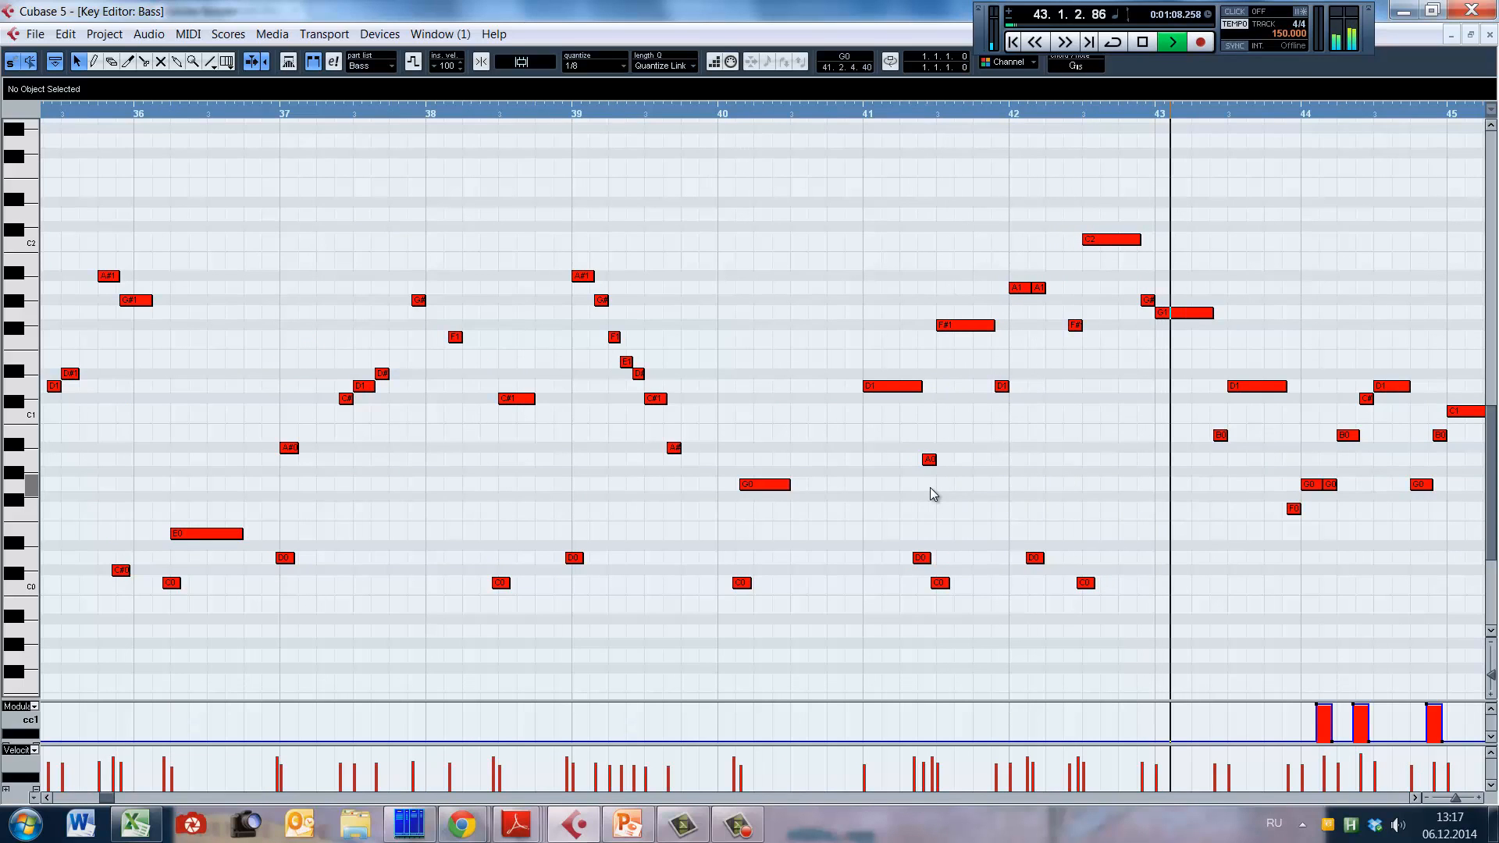
Step: Play the bass line through bars 43 to 50, reviewing its keyswitches and modulation events
key("space")
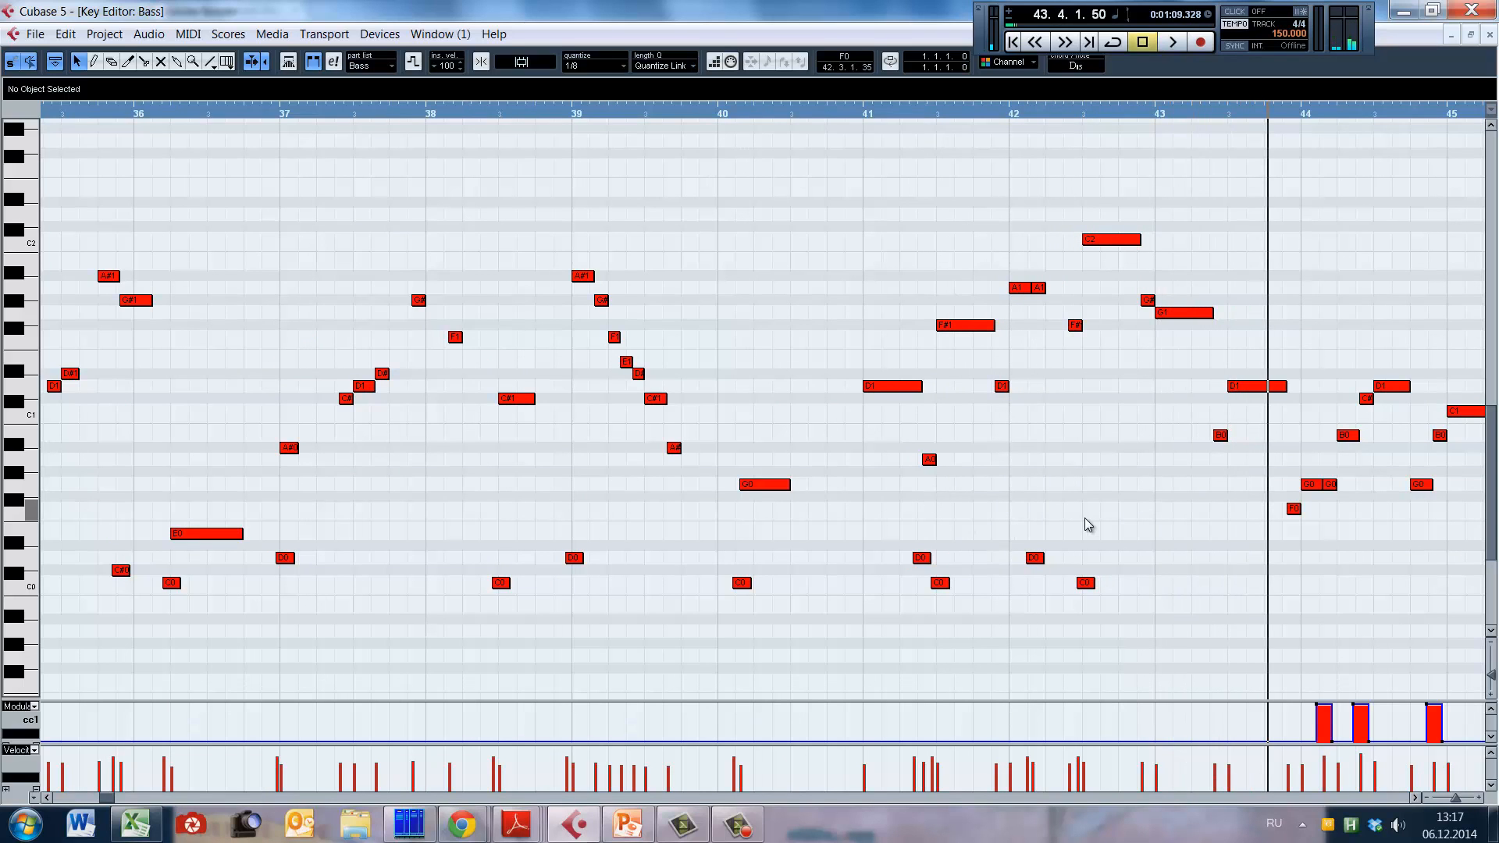
key("space")
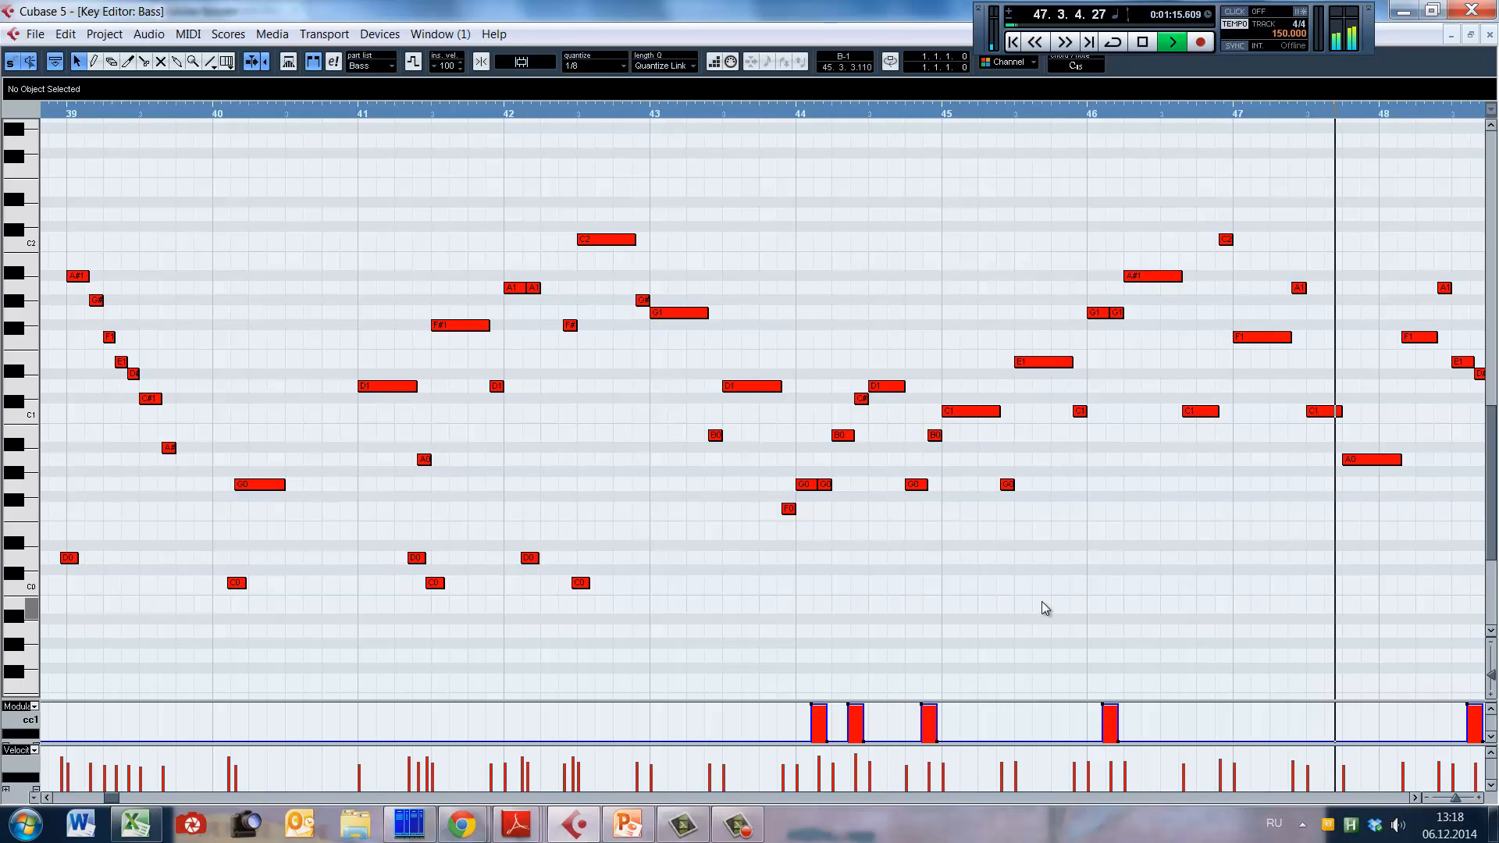
key("g")
key("g")
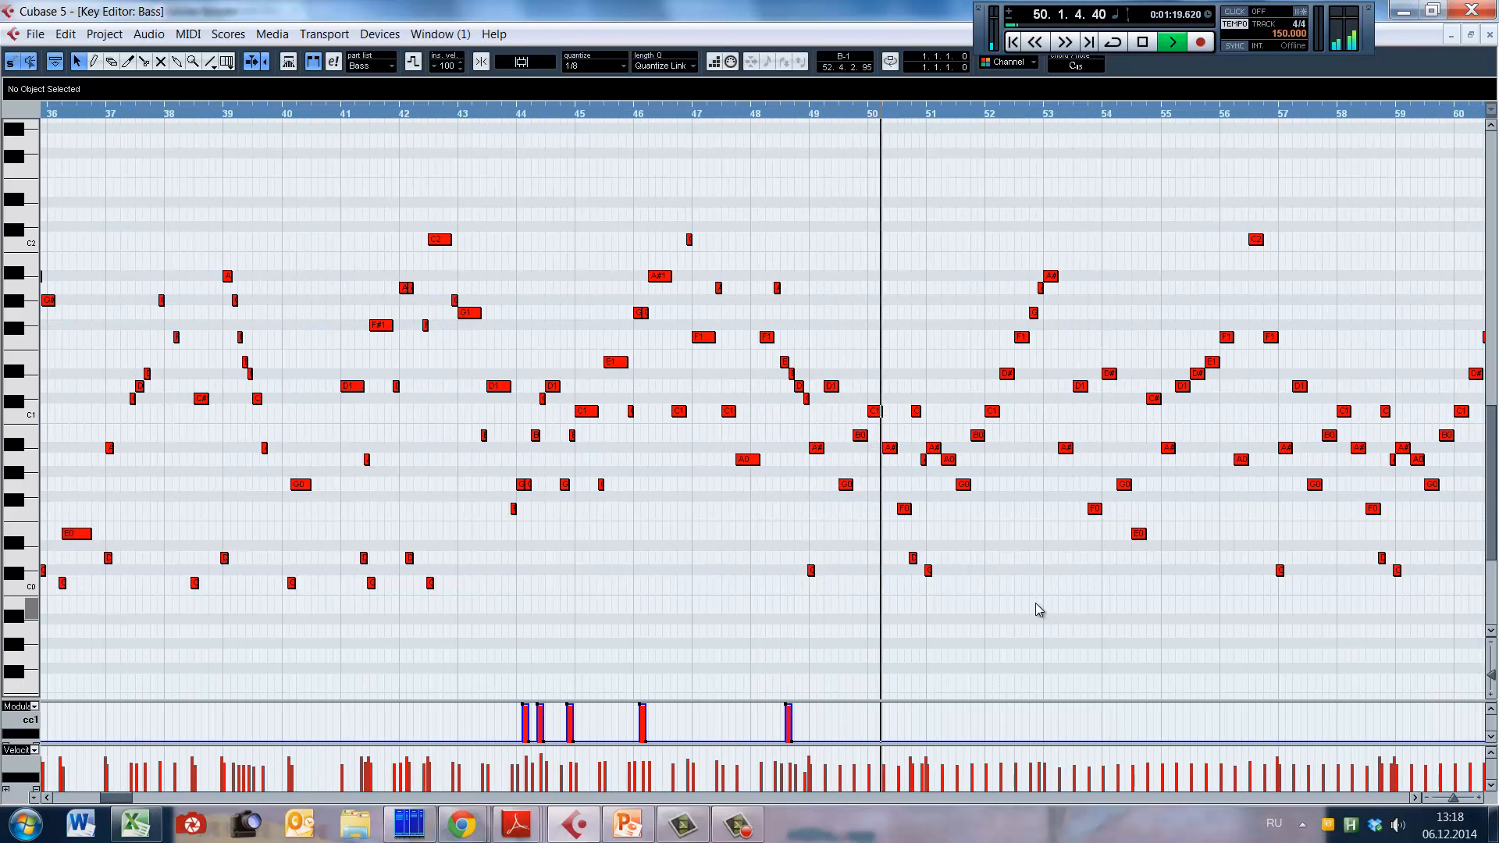
key("space")
Step: Review the end of the bass part up to bar 97, and close the Key Editor to return to the project window
left_click_drag(121, 799, 175, 803)
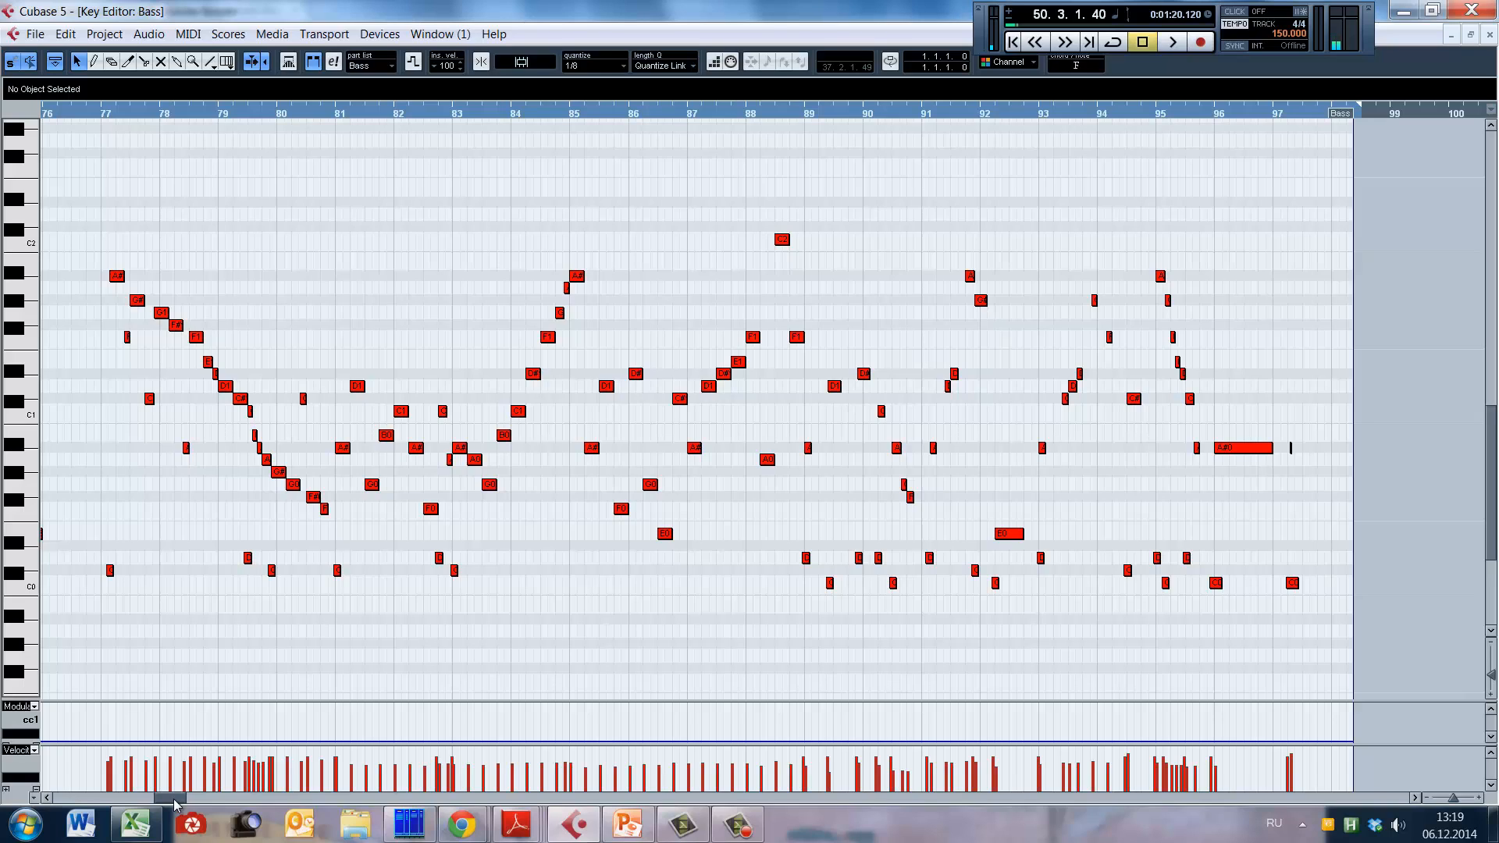
key("Escape")
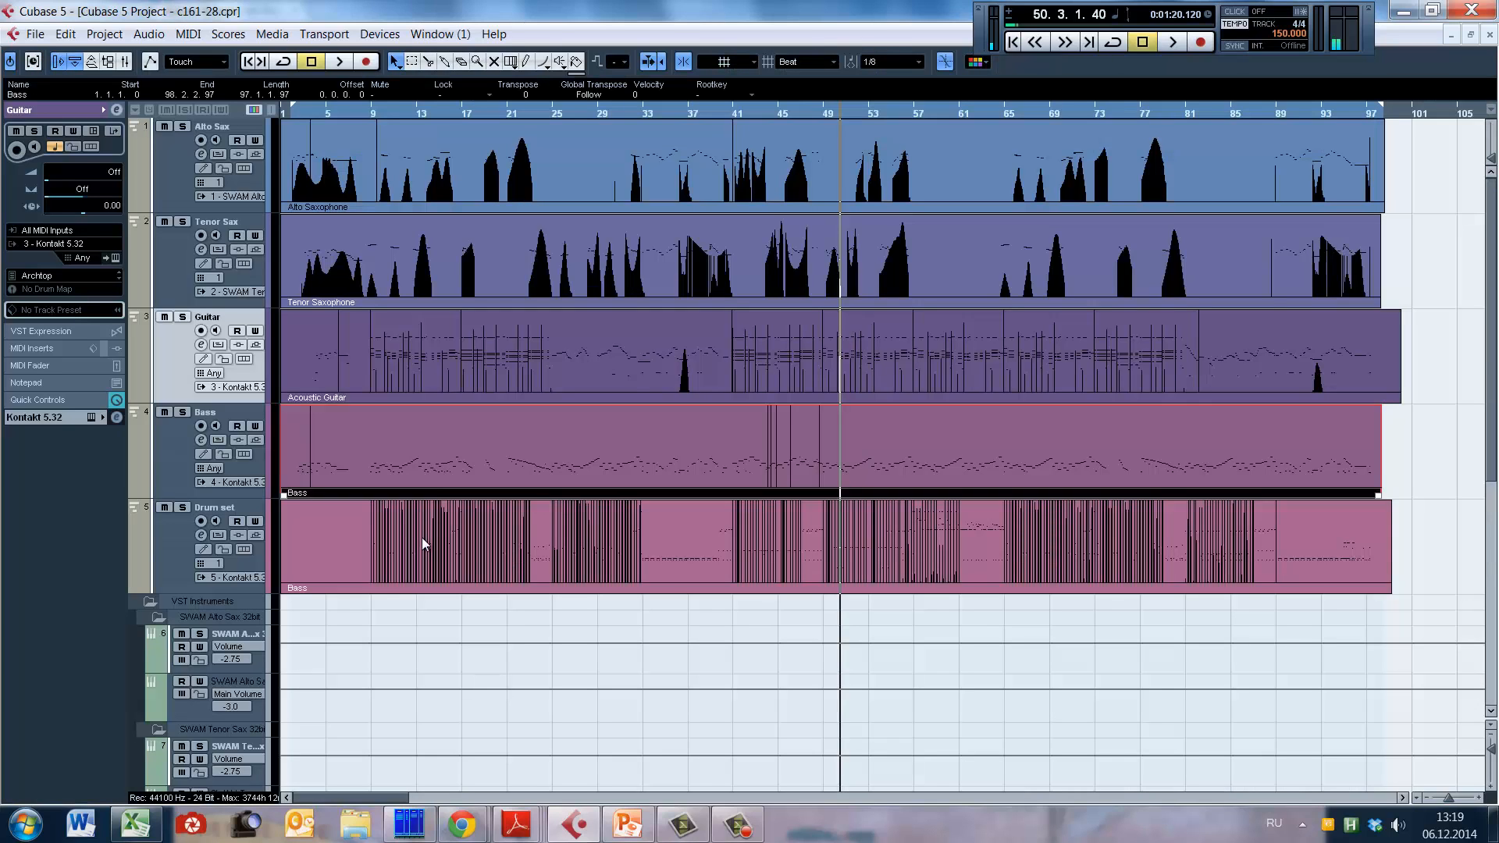
Step: Open the Drum set track's Kontakt instrument and bring the Ebony Kit and its instrument controls into view
double_click(440, 541)
scroll(637, 410, "down", 5)
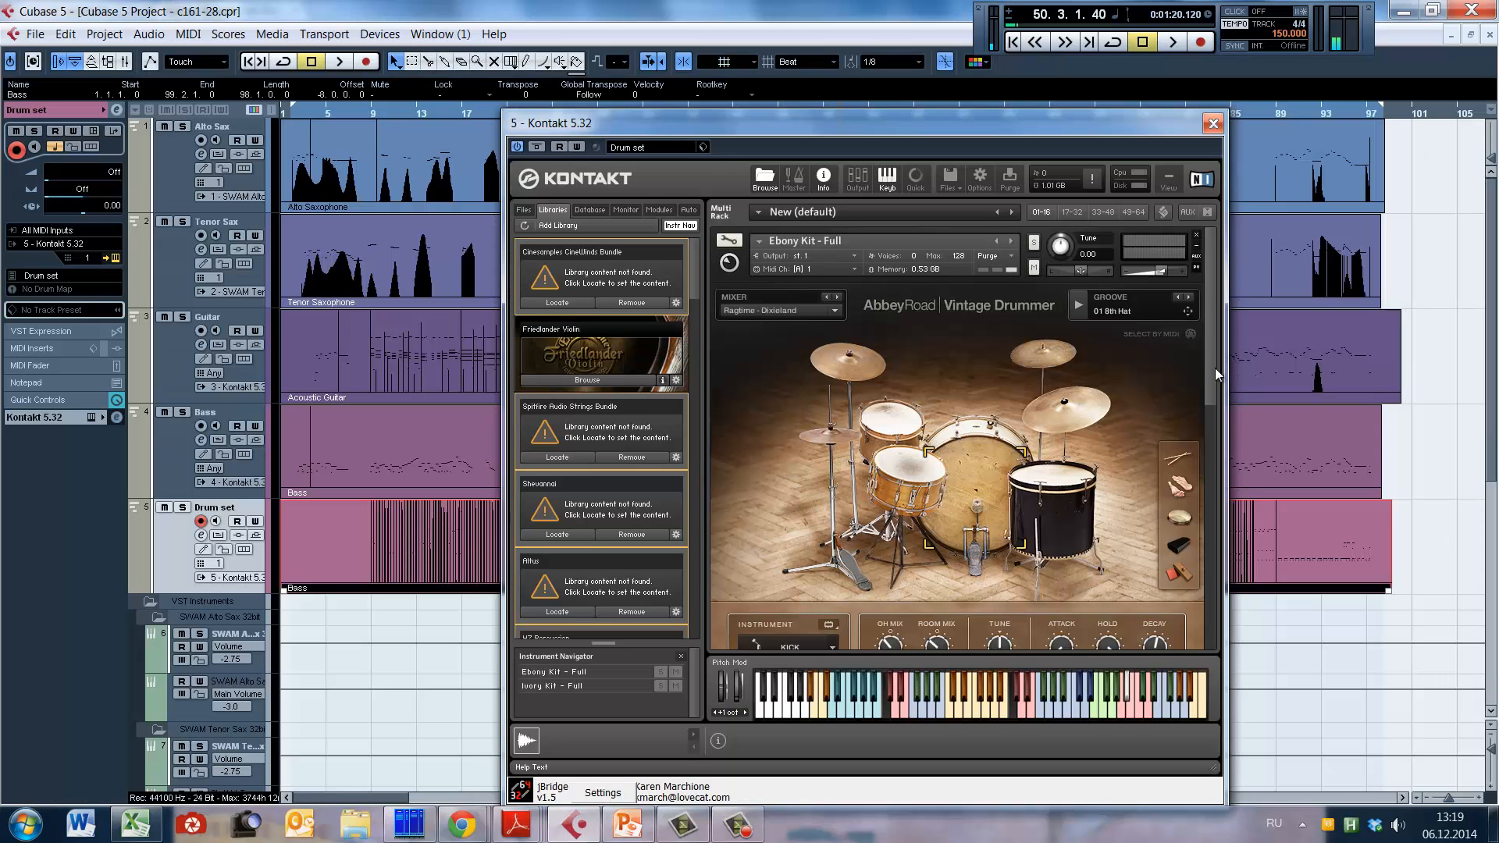
left_click_drag(1215, 368, 1216, 389)
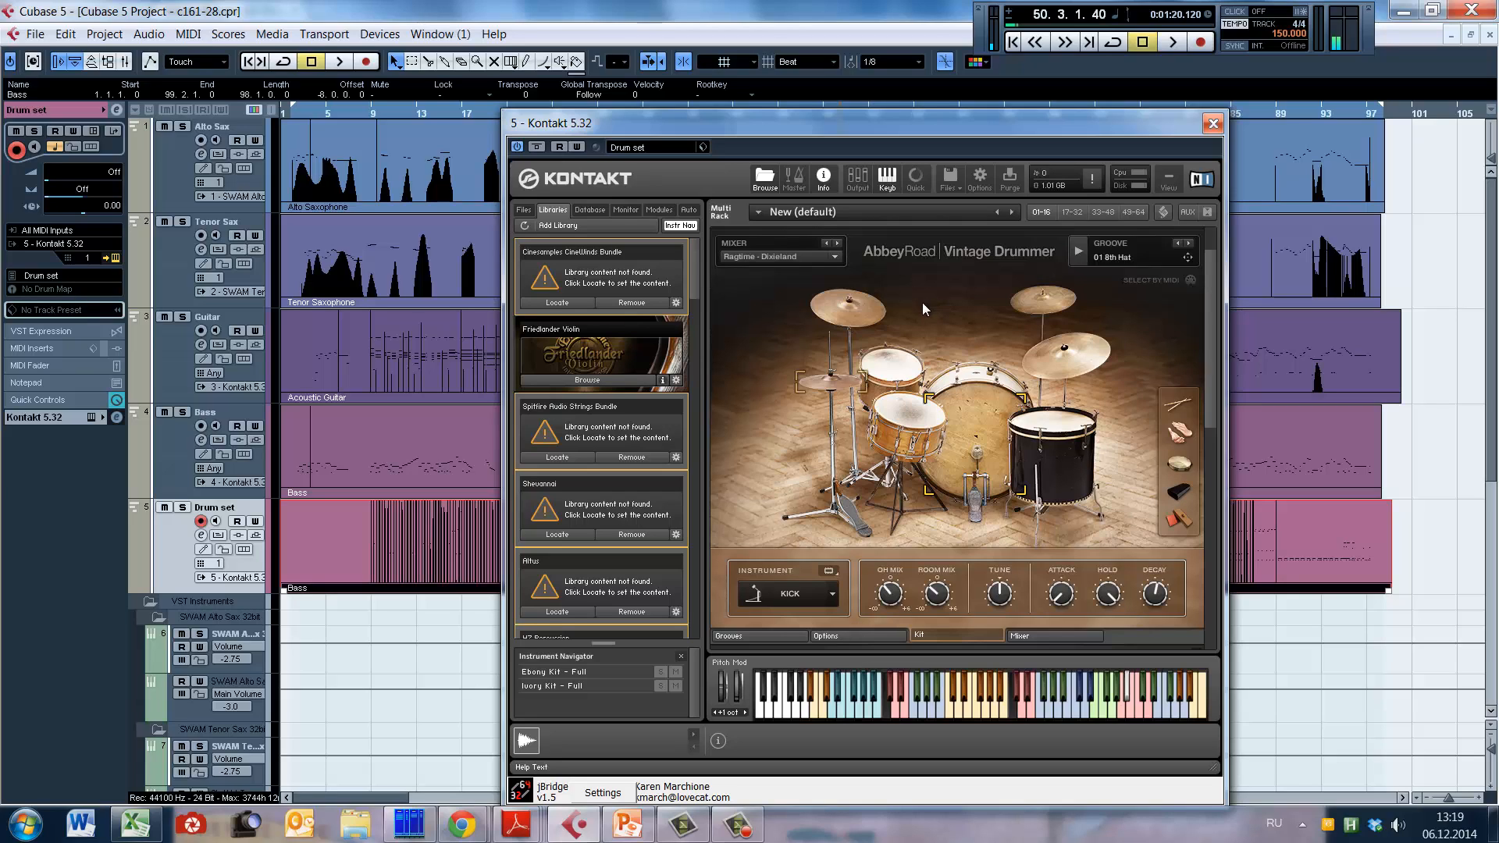
mouse_move(1208, 290)
left_mouse_down()
mouse_move(1212, 267)
mouse_move(1202, 297)
left_mouse_up()
Step: Audition the Ebony Kit's pieces one by one, including the snare, toms, kick and crash cymbals
left_click(900, 419)
left_click(897, 375)
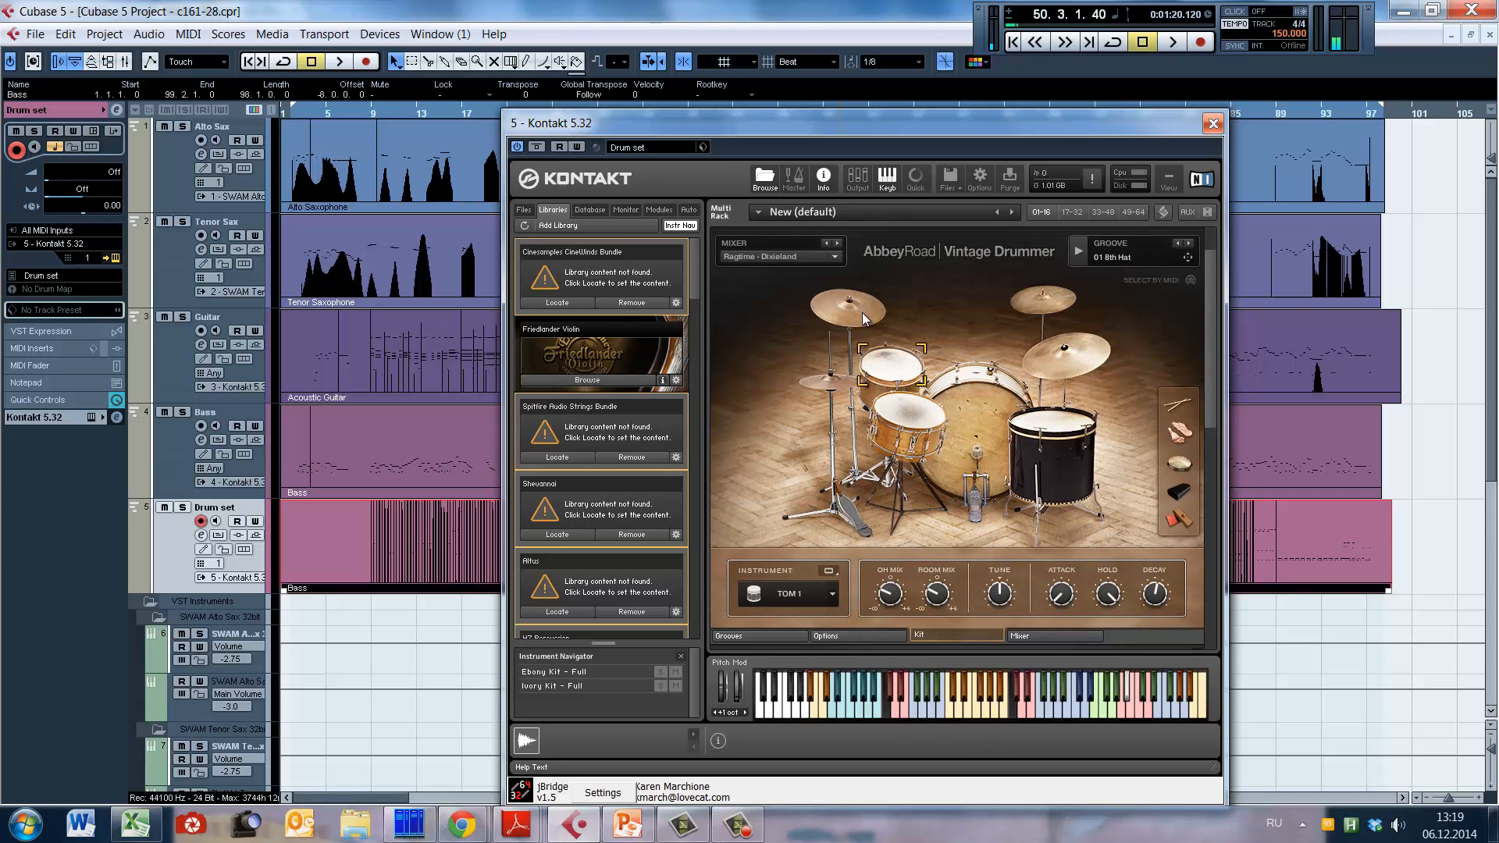
left_click(860, 309)
left_click(893, 365)
left_click(839, 381)
left_click(906, 419)
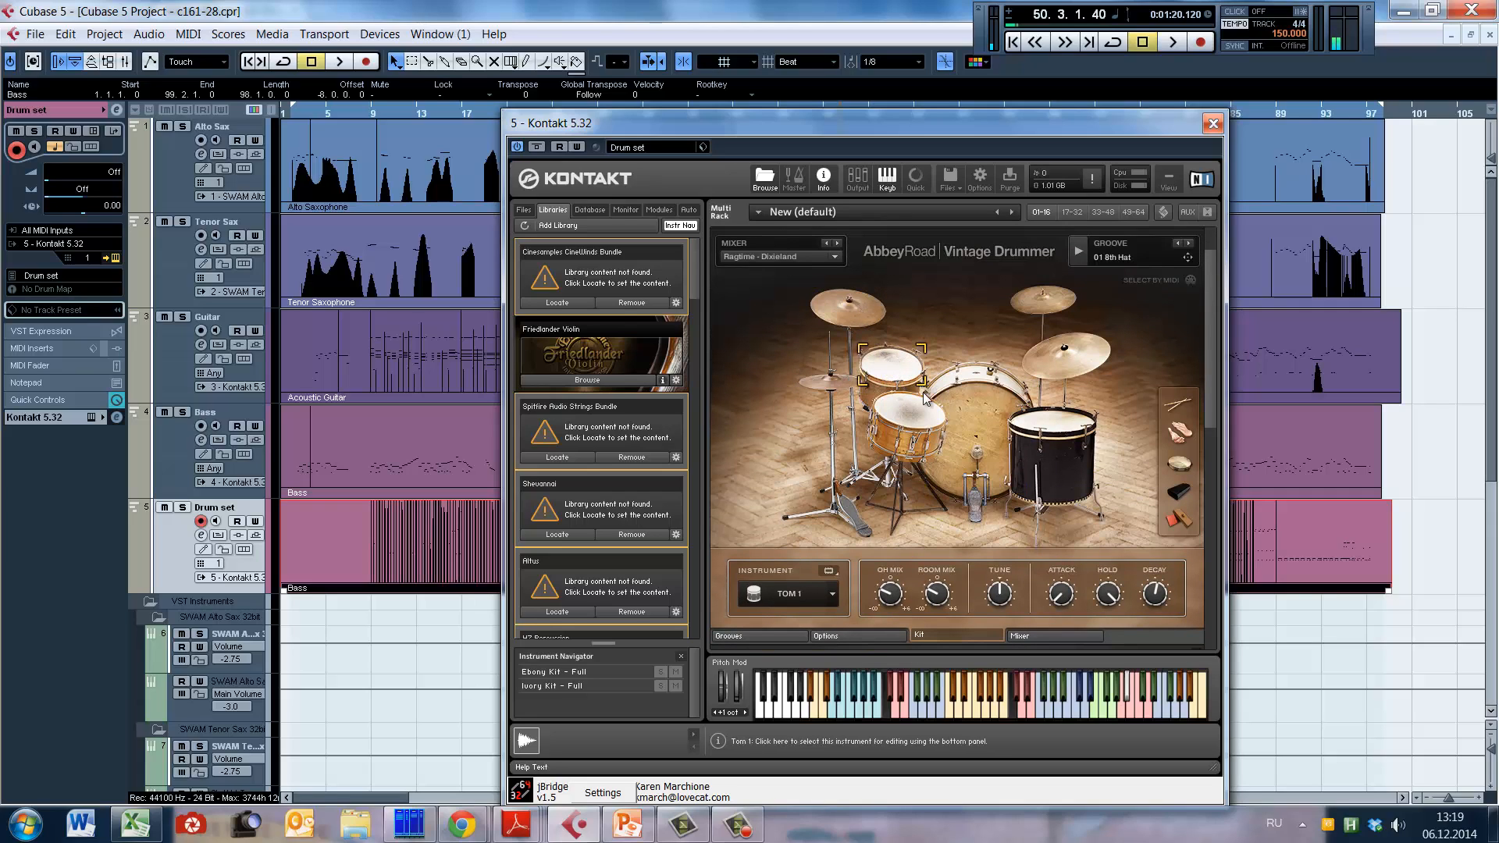
left_click(980, 436)
left_click(906, 422)
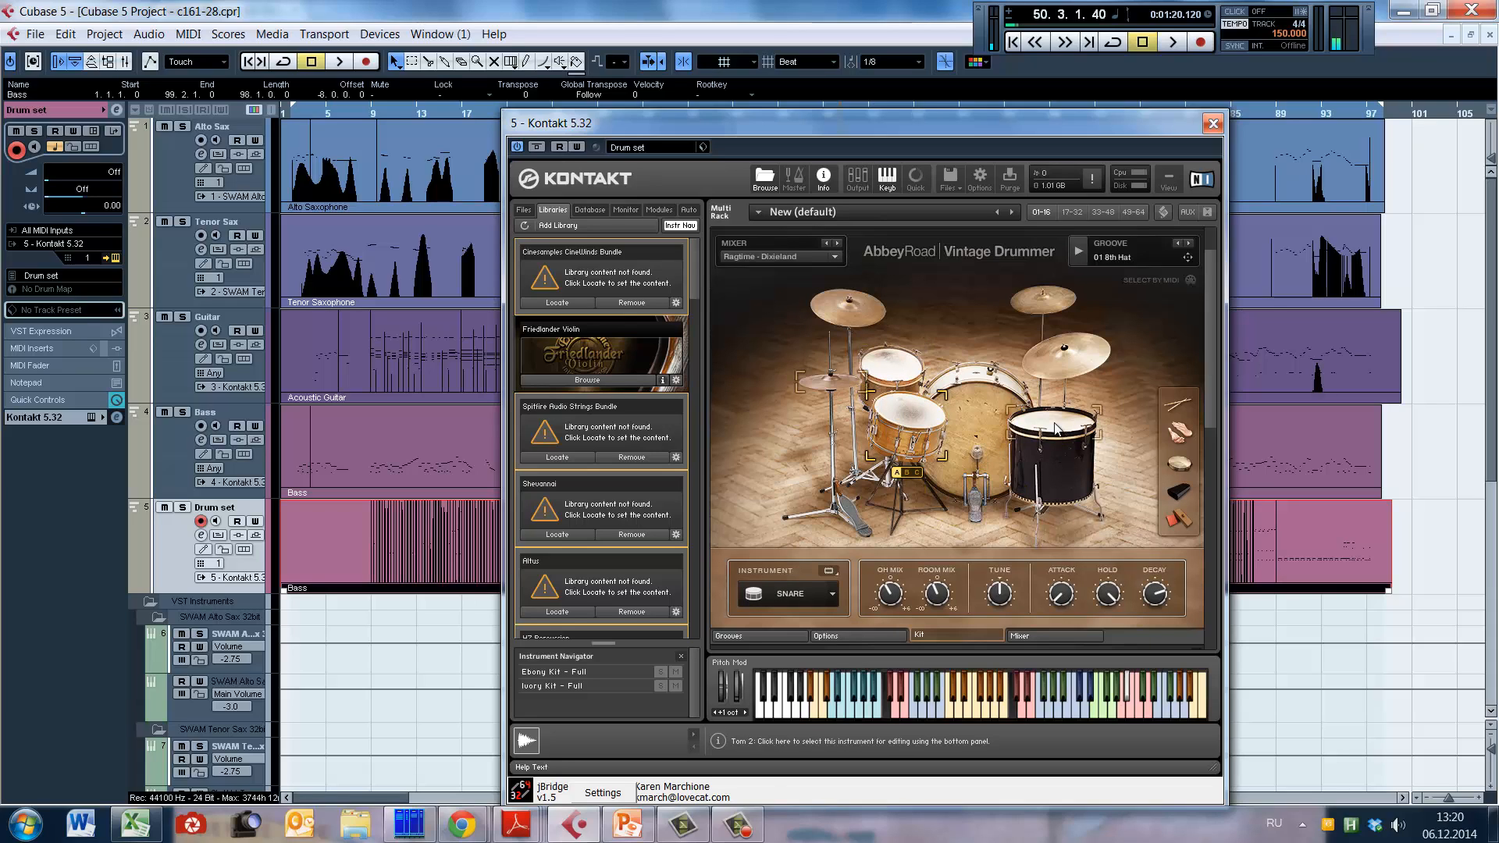
left_click(1058, 466)
left_click(1048, 302)
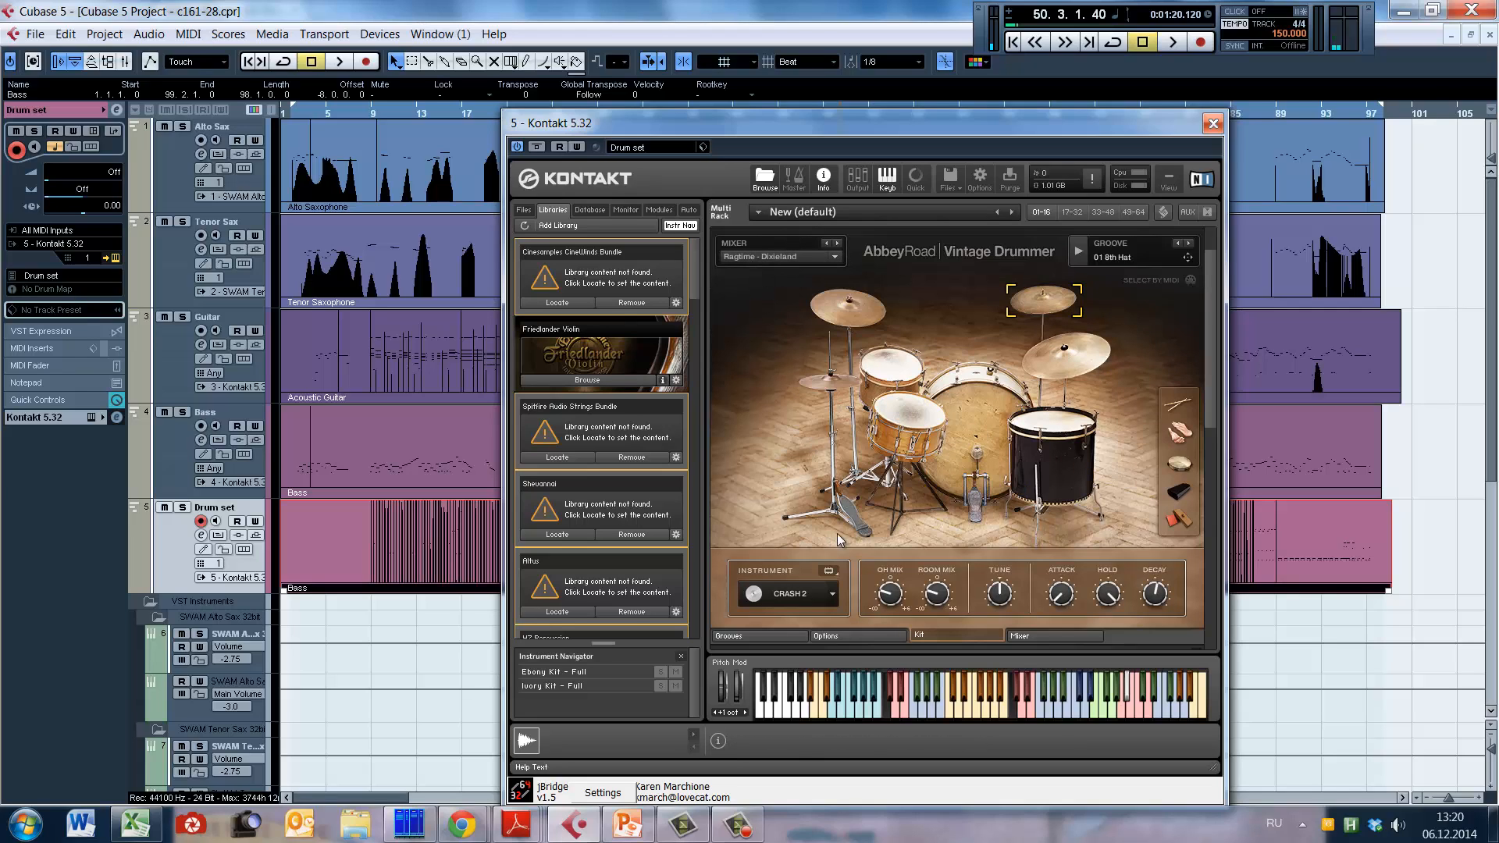
Step: Open the Ebony Kit's groove browser and view the New Orleans Jazz folder
left_click_drag(1211, 390, 1215, 406)
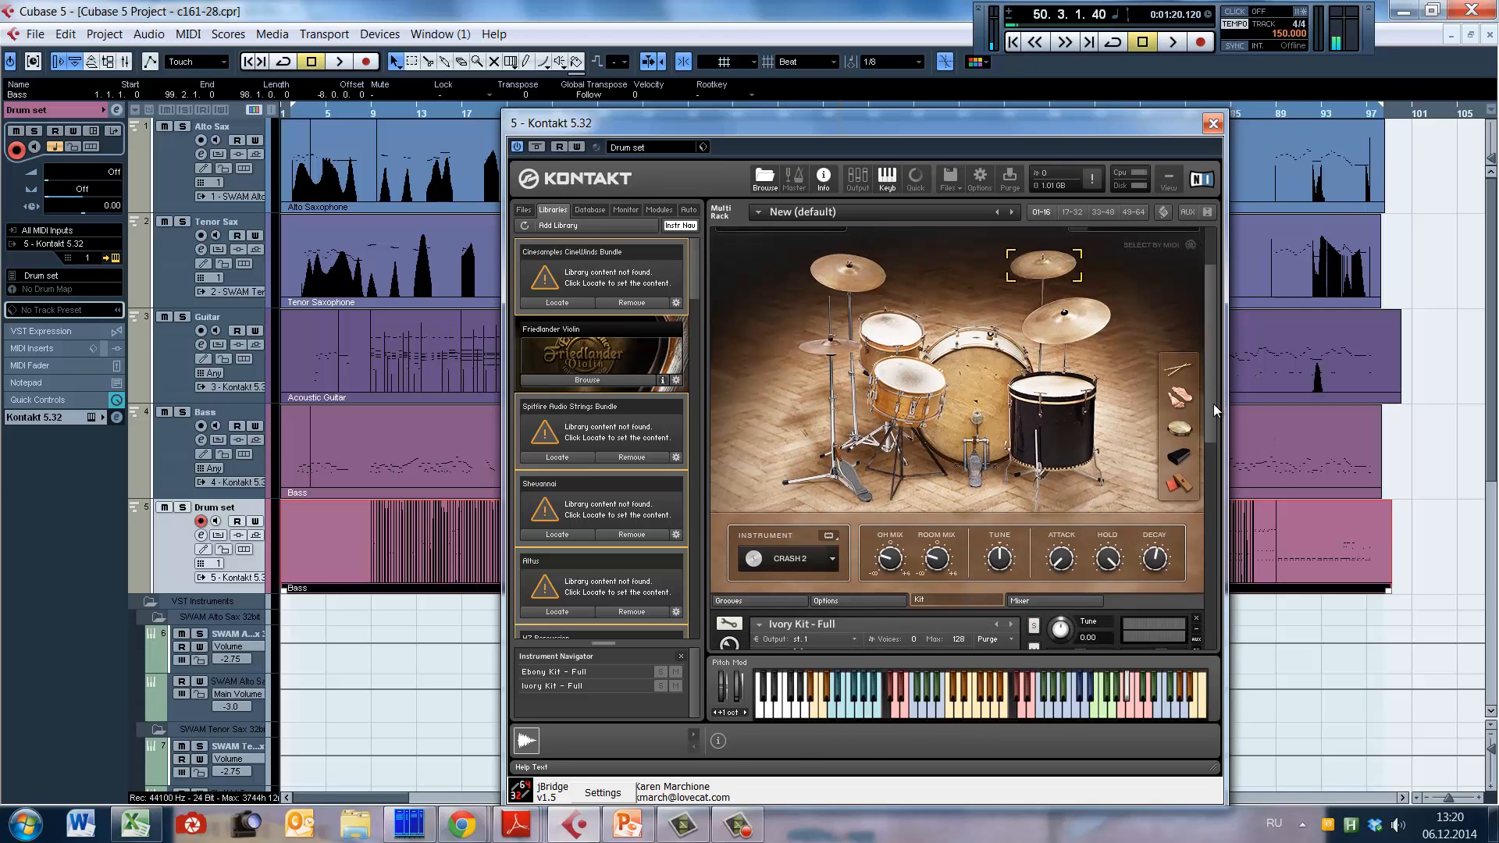
left_click(784, 595)
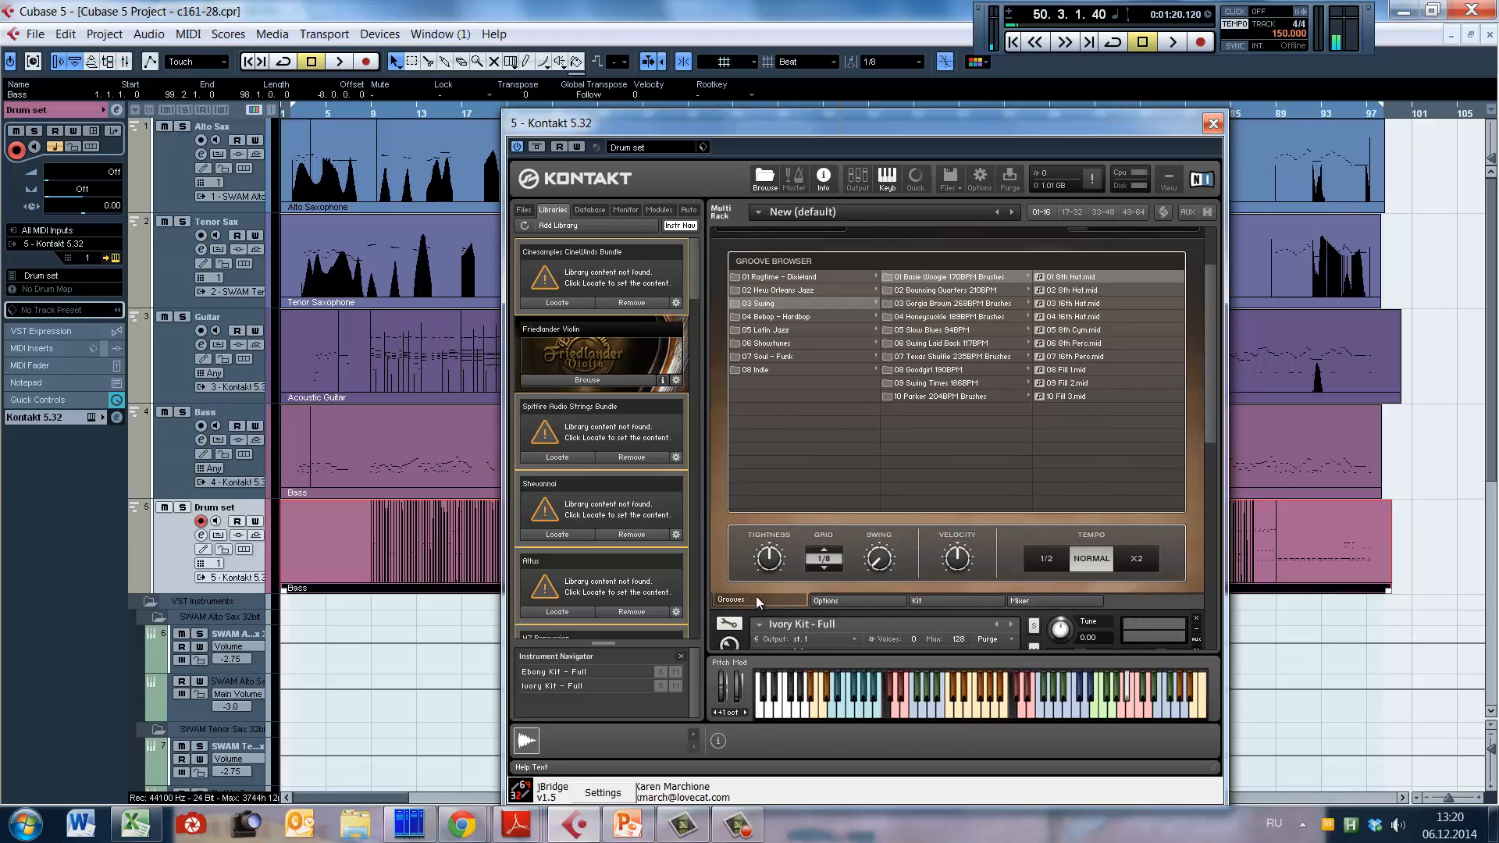
left_click(795, 294)
scroll(1212, 387, "up", 3)
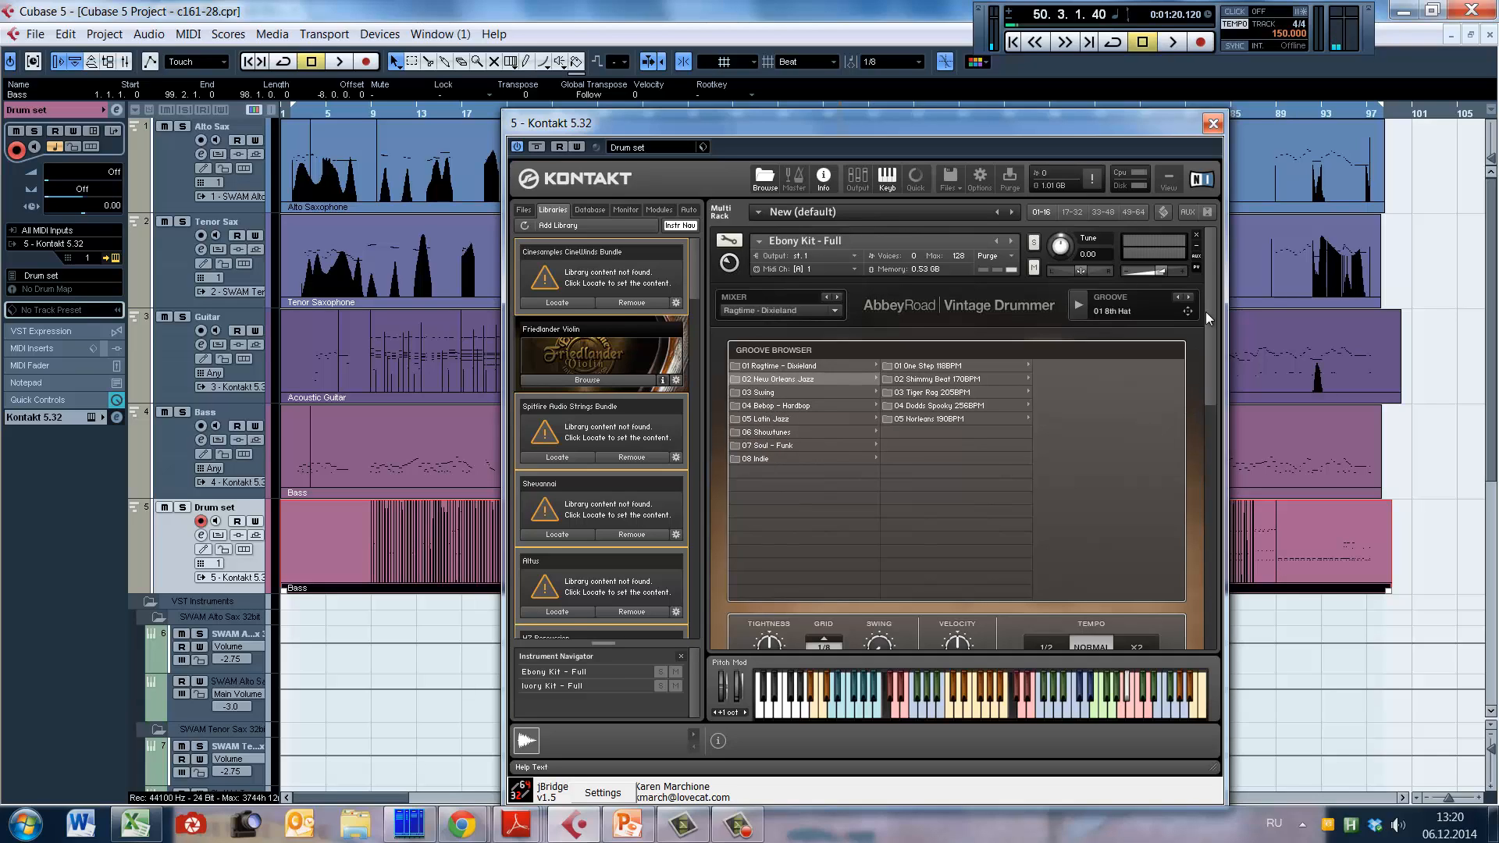
left_click_drag(1170, 124, 1110, 115)
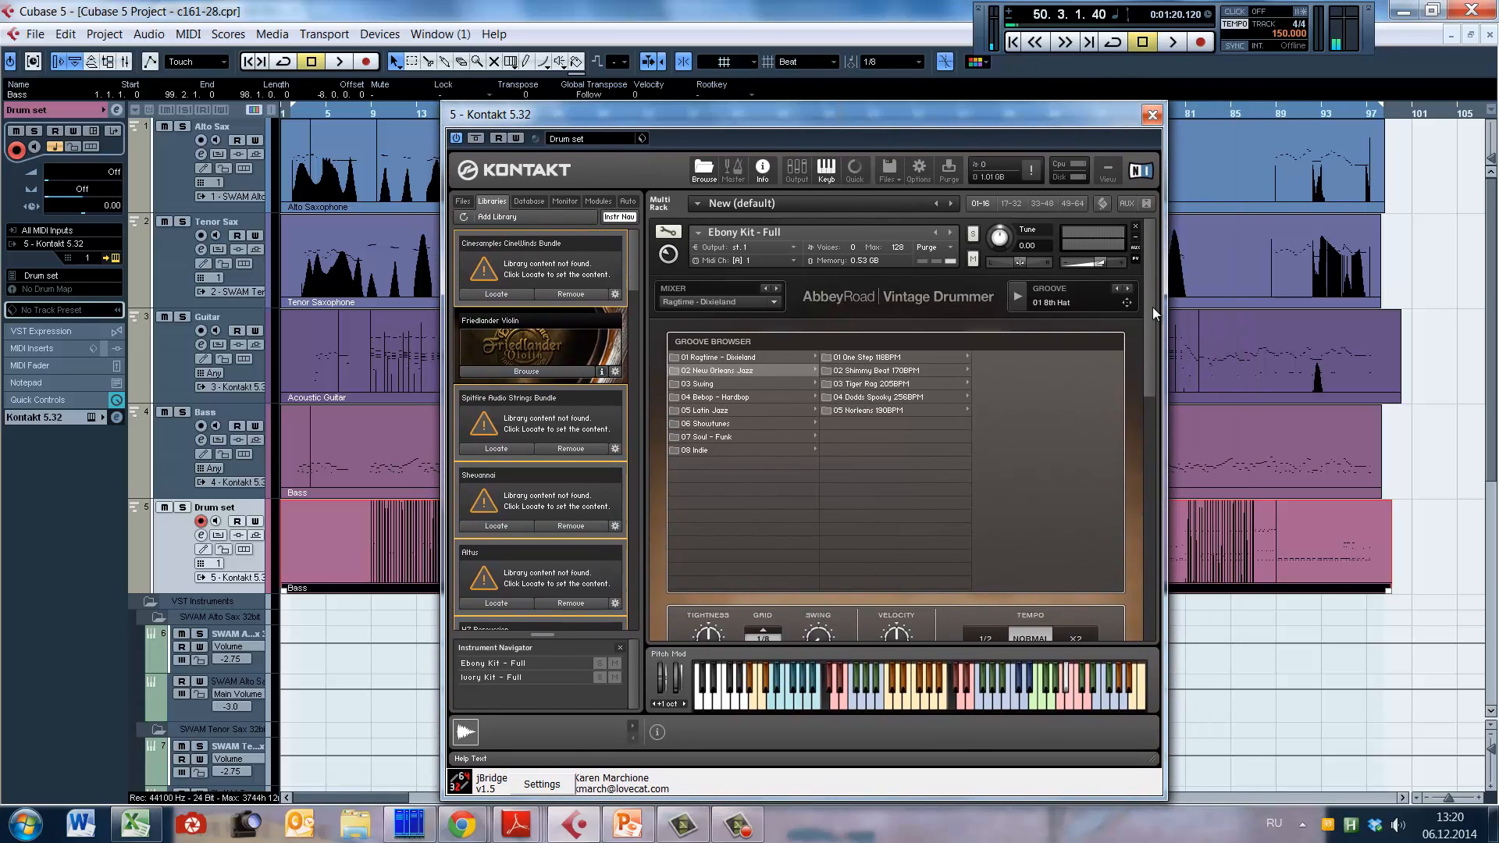
Step: Return to the kit view, compare the alternative snares B and C, and reselect snare A
left_click_drag(1154, 305, 1159, 275)
scroll(1082, 396, "down", 2)
left_click_drag(1159, 352, 1161, 367)
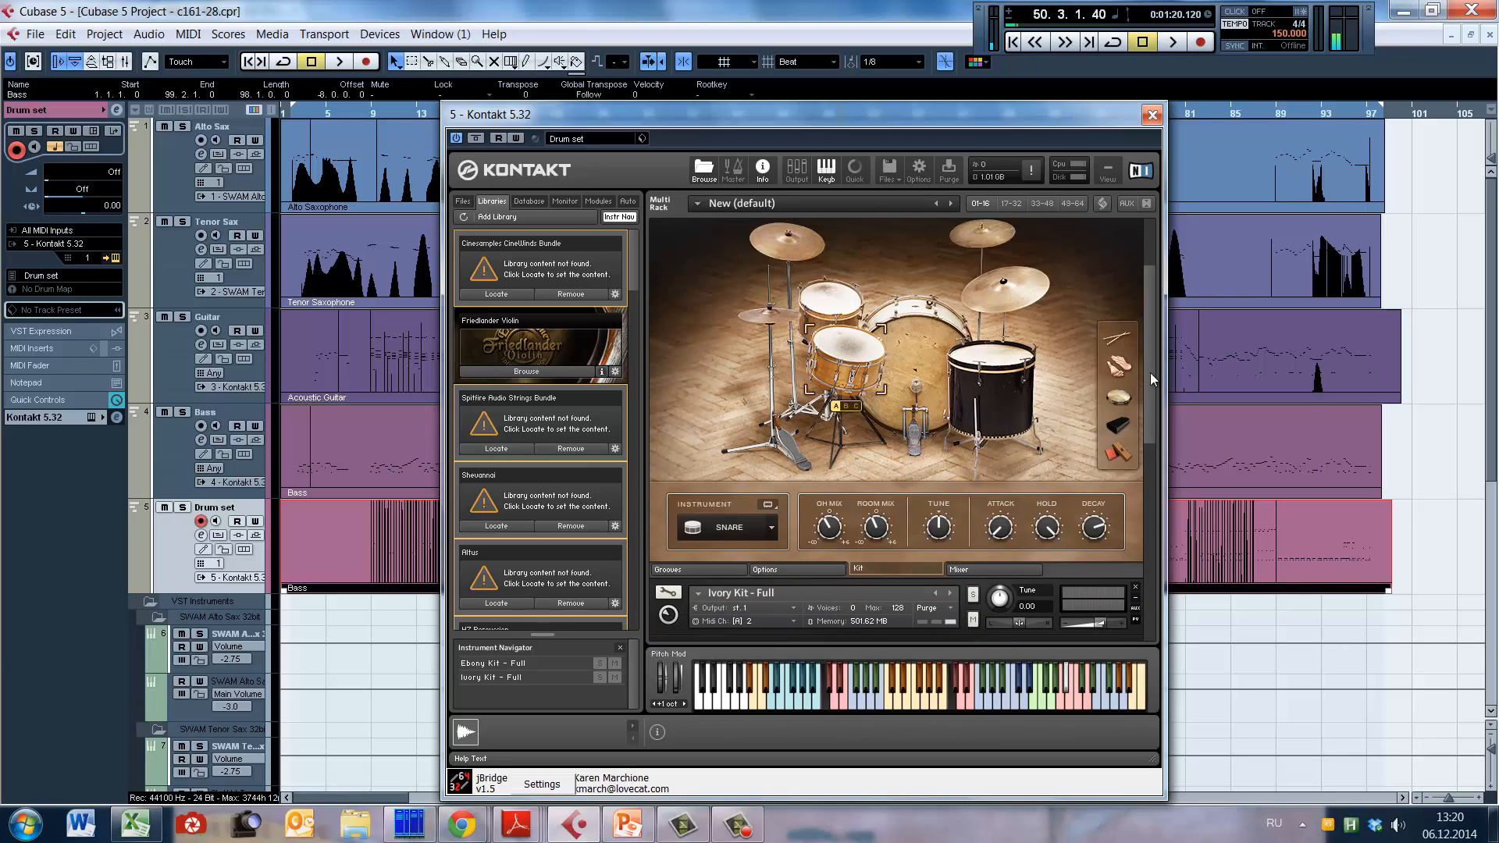
scroll(1150, 373, "up", 3)
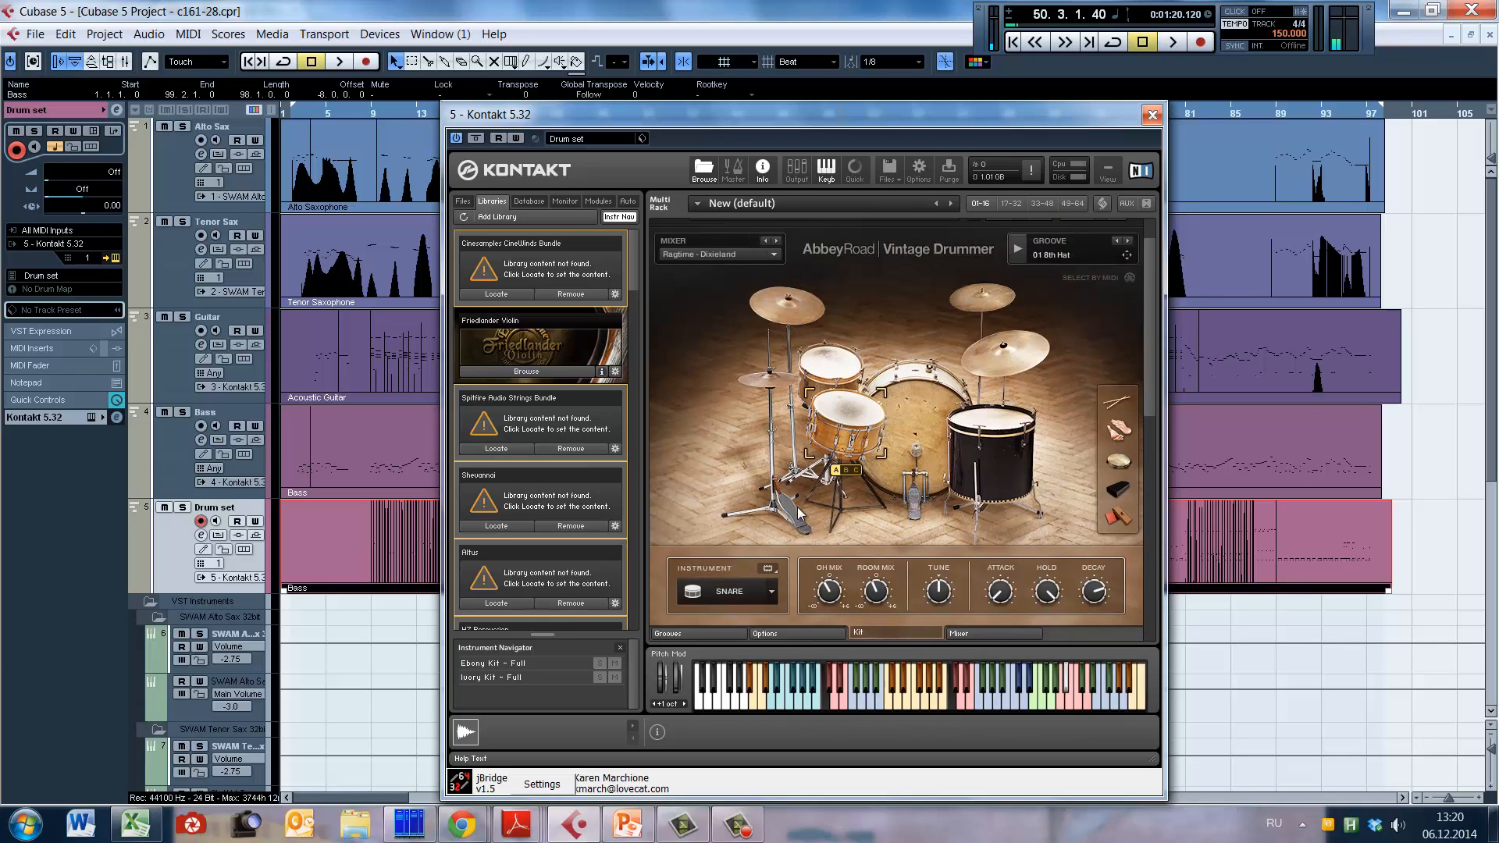
left_click(857, 471)
left_click(837, 471)
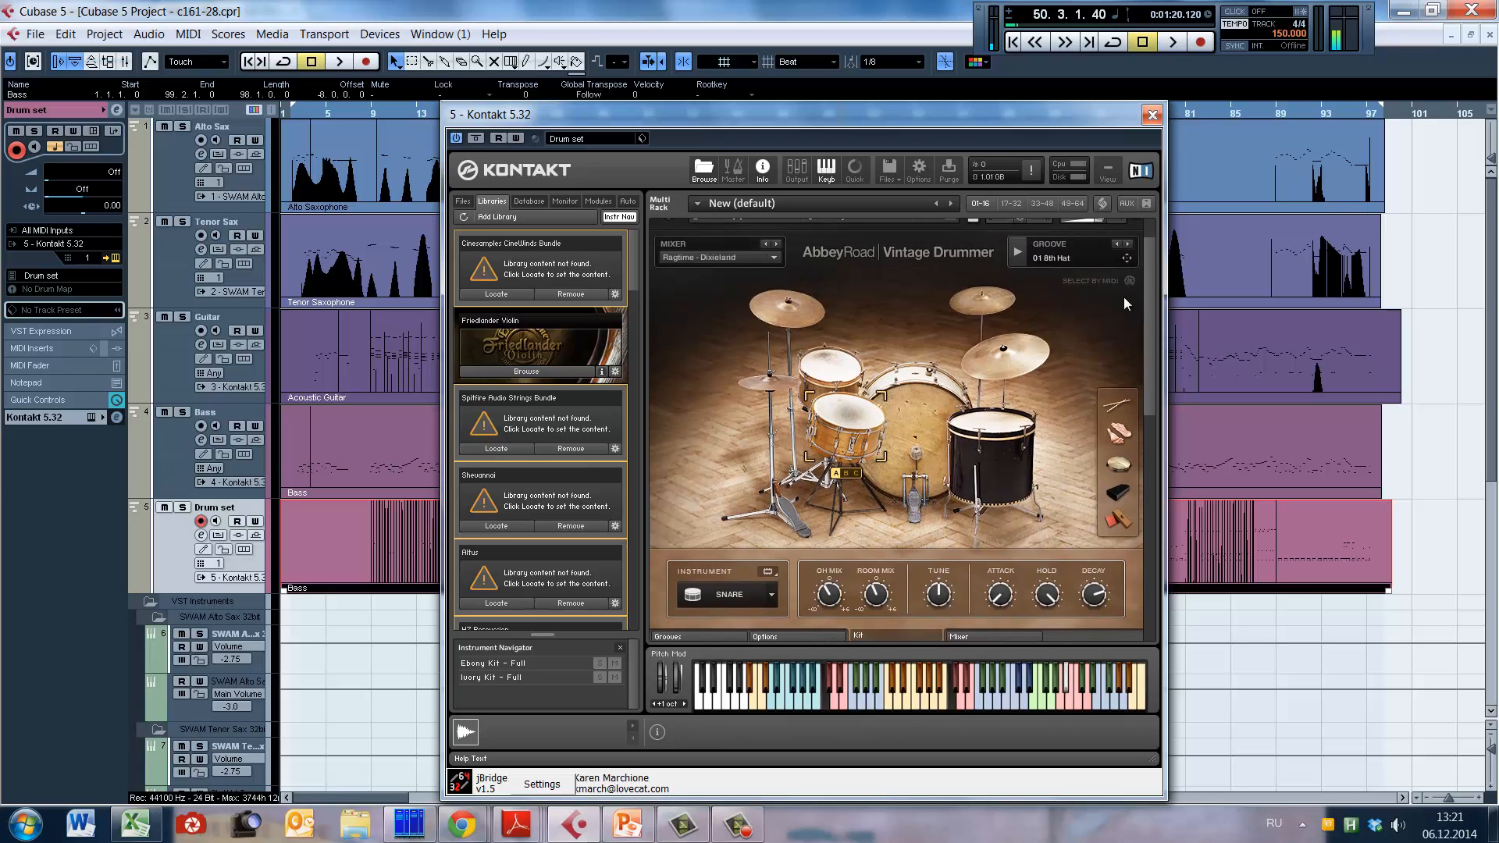
Step: Start groove playback and audition 01 8th Cym from the Ragtimes 222BPM folder under Ragtime - Dixieland
left_click(1017, 251)
left_click_drag(1144, 369, 1154, 326)
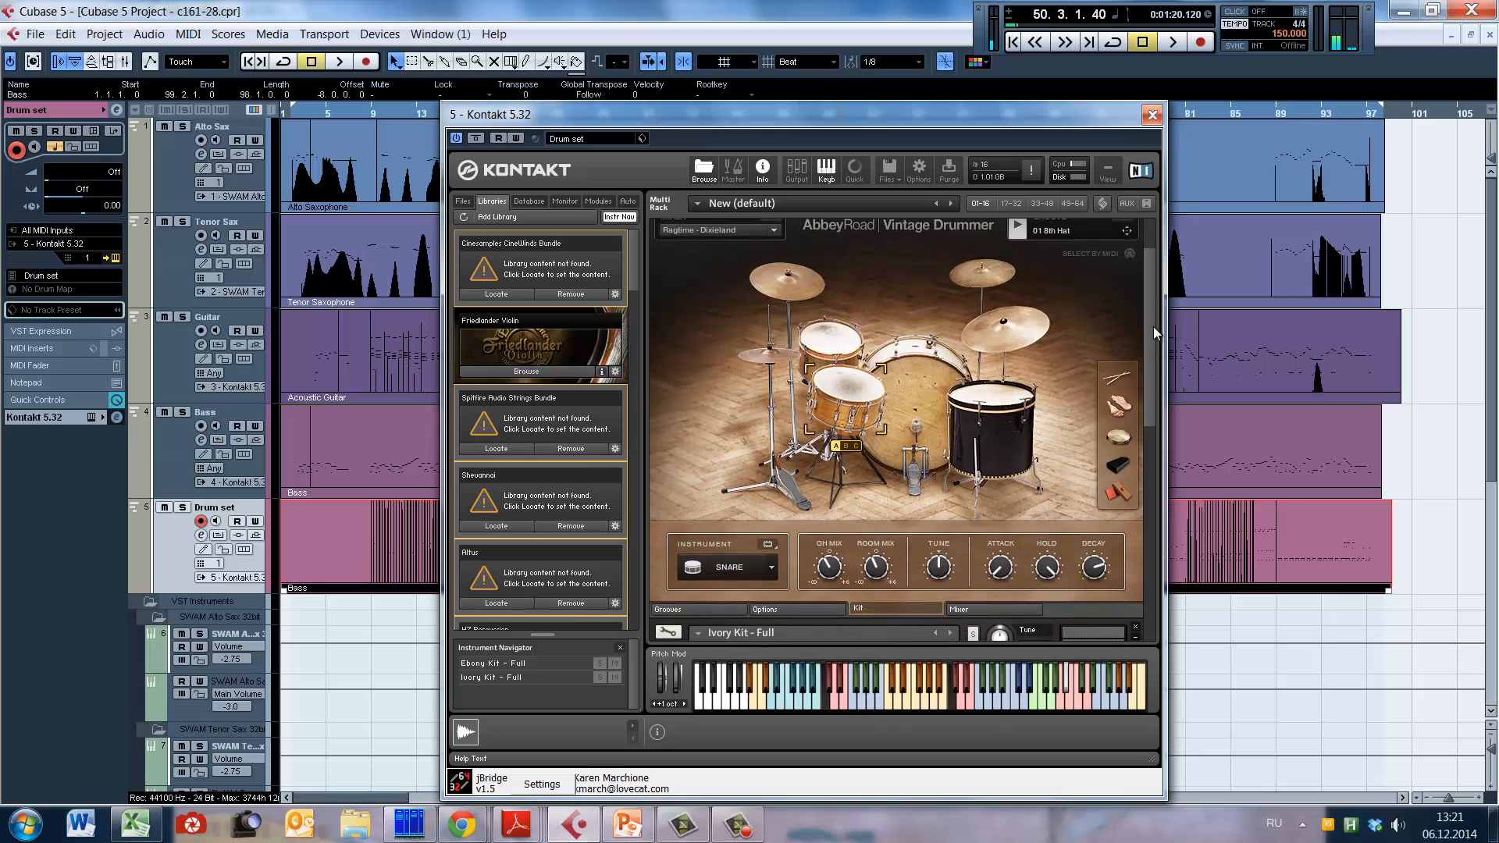
left_click(702, 609)
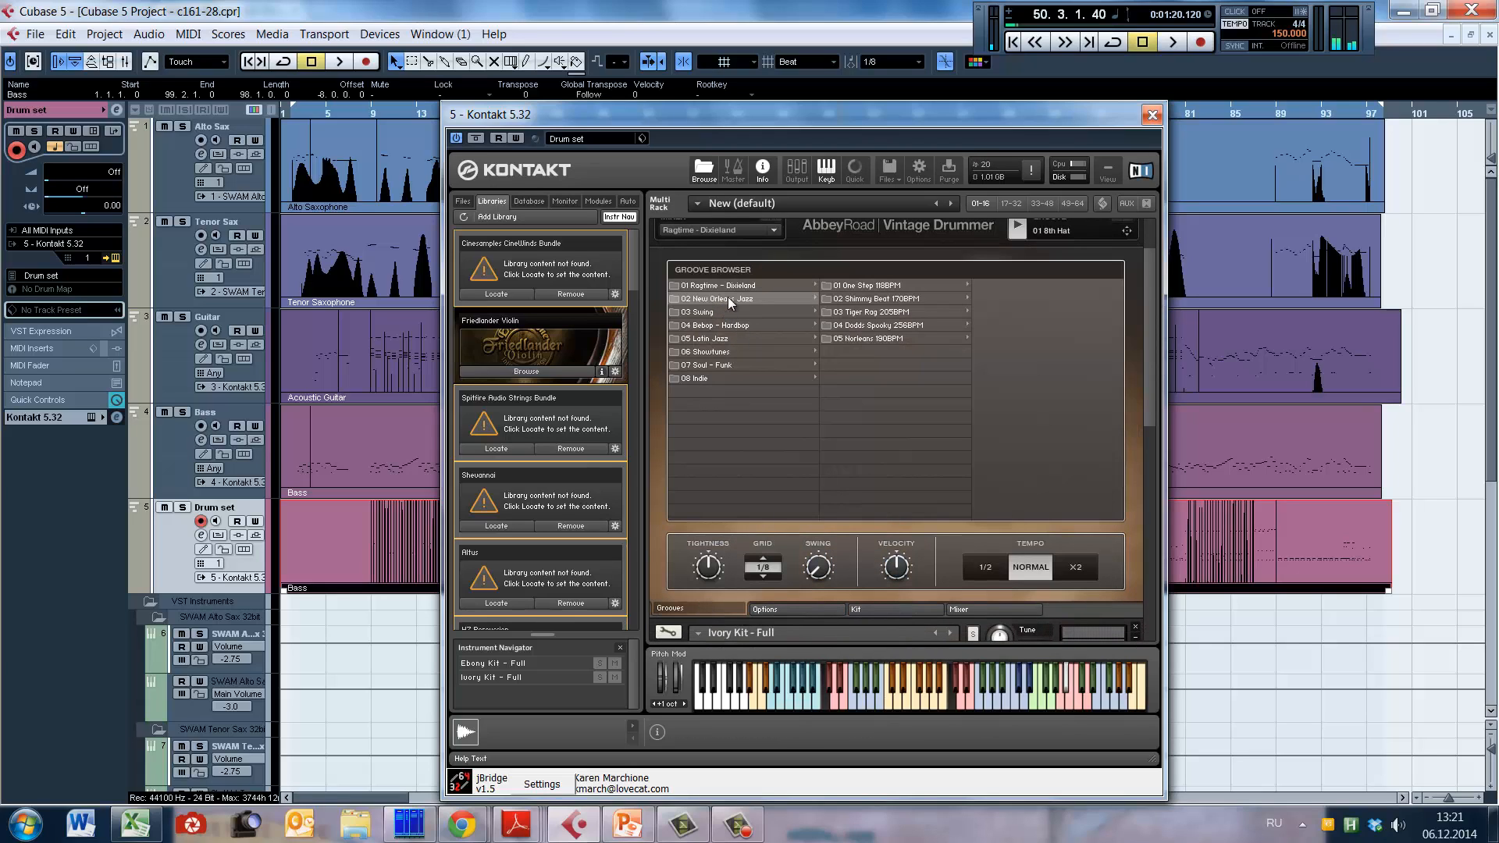
mouse_move(742, 286)
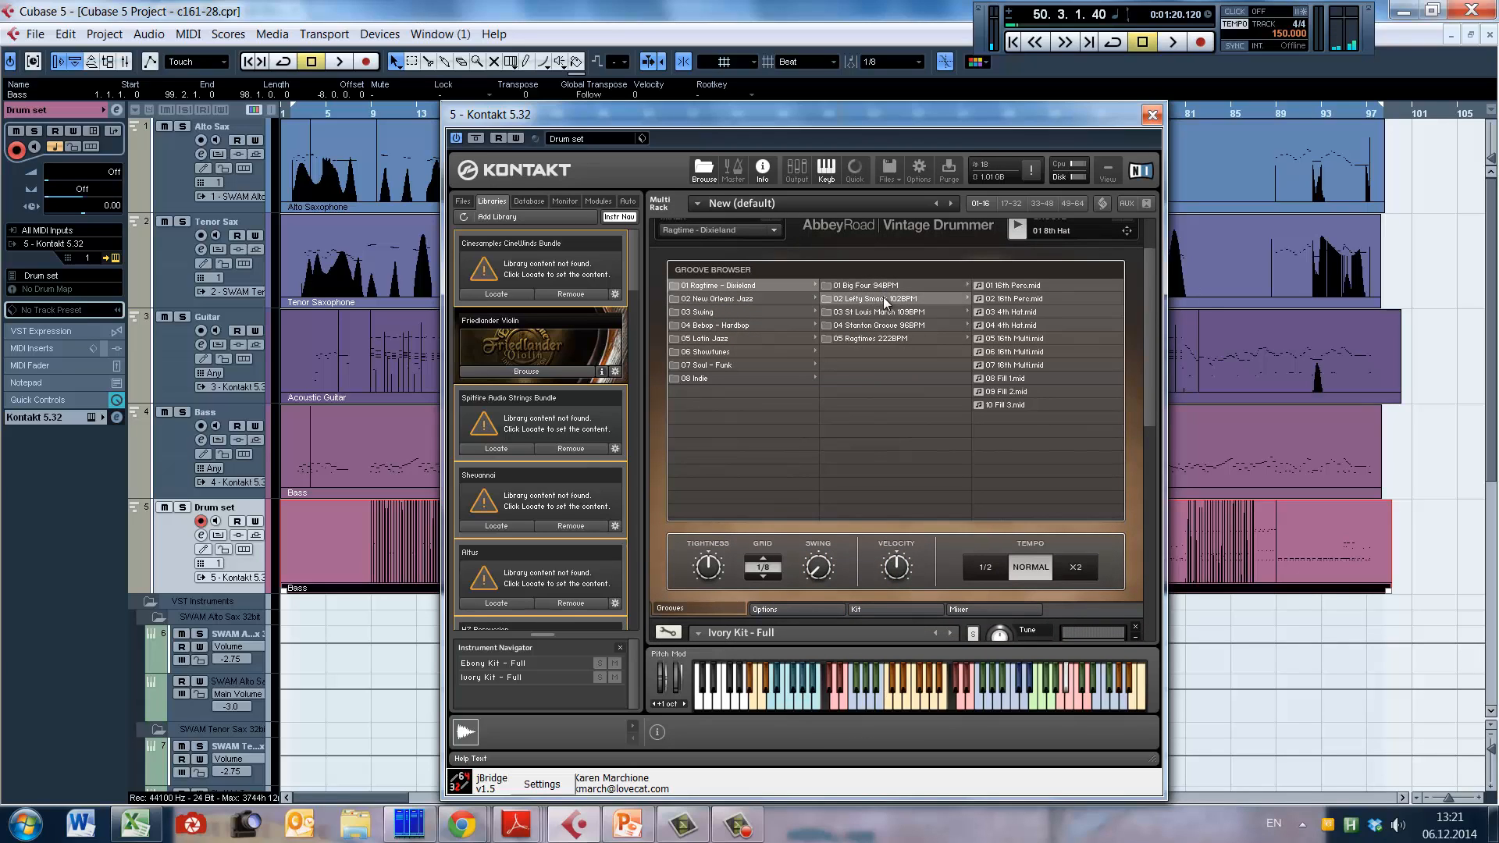
mouse_move(917, 346)
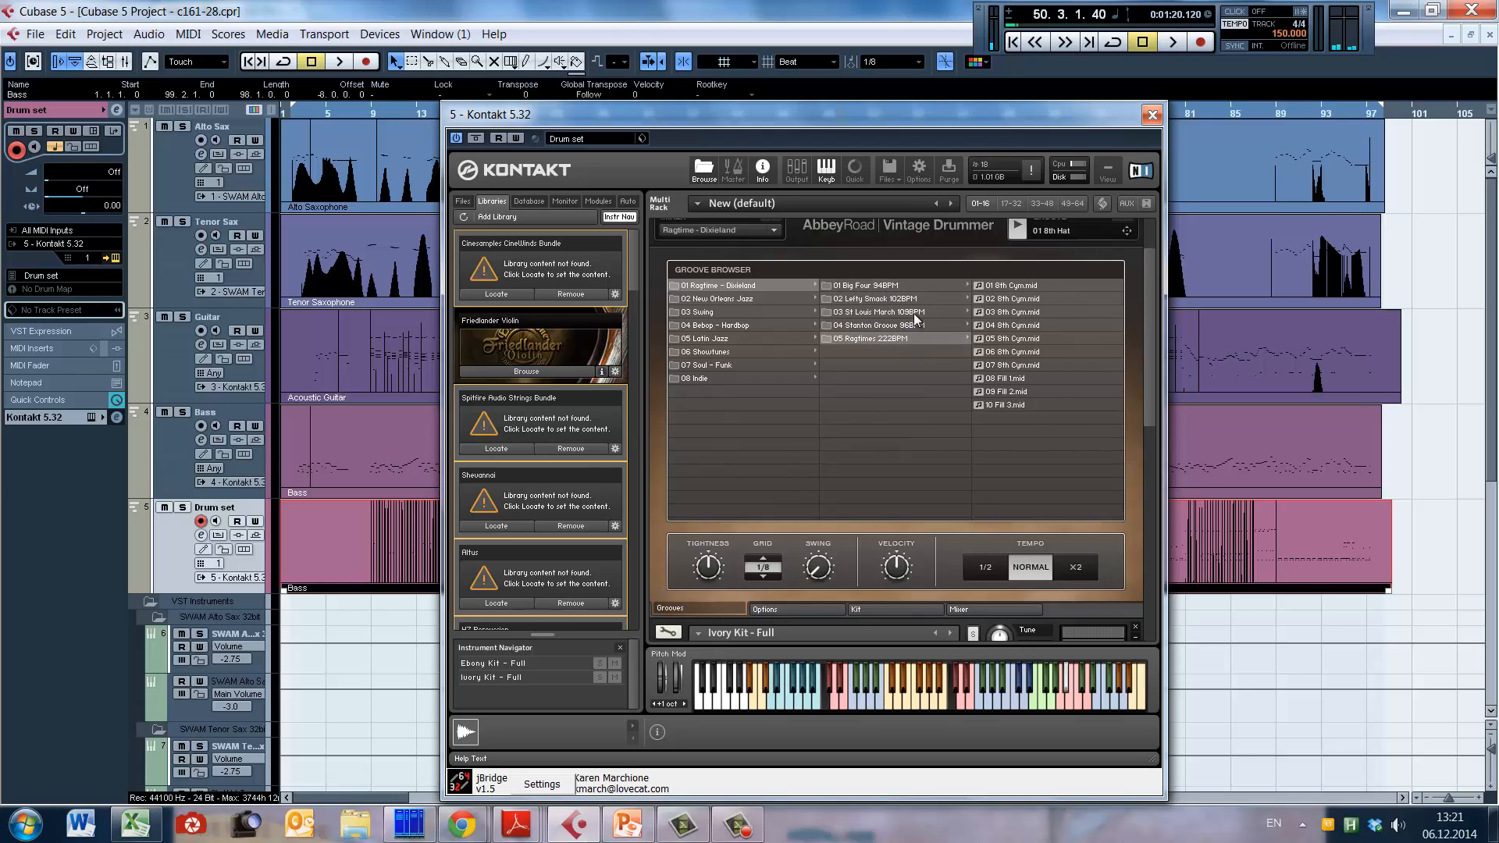
left_click(1013, 287)
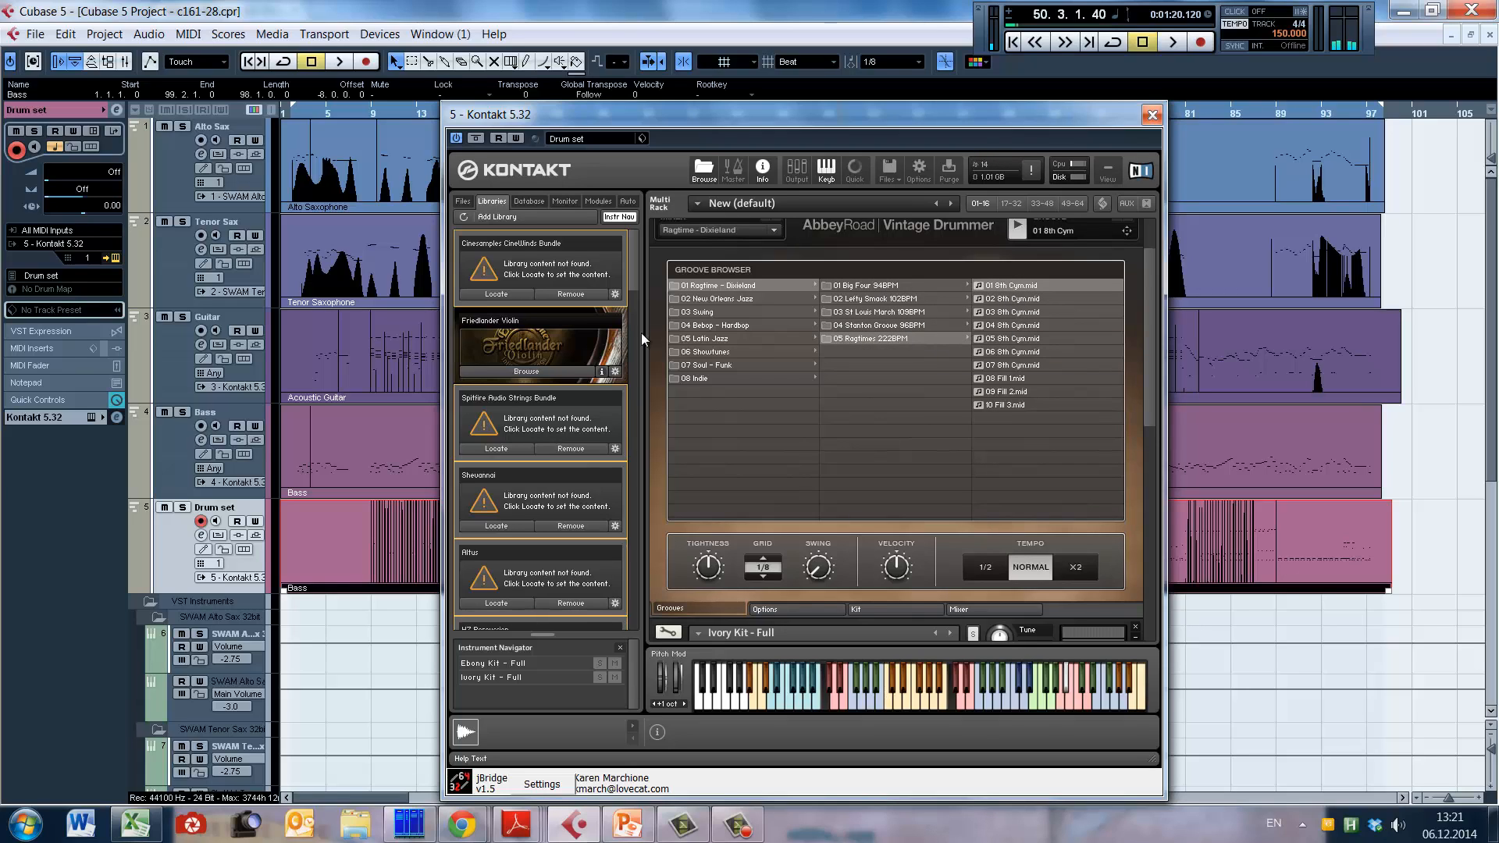
Step: Audition the 01 16th Hat groove from the One Step folder under New Orleans Jazz
mouse_move(734, 303)
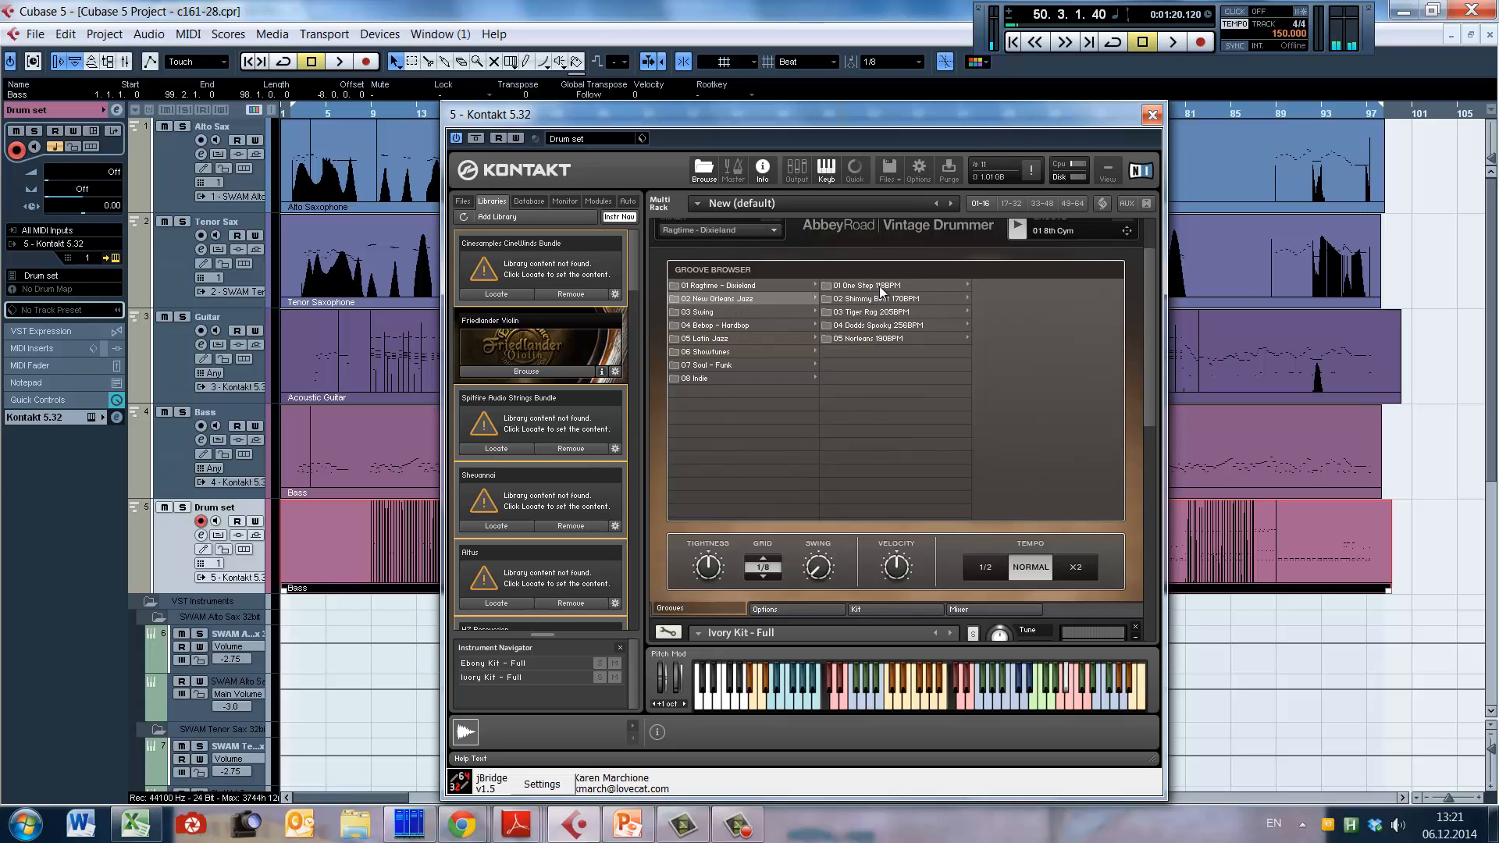
mouse_move(882, 290)
left_click(1039, 287)
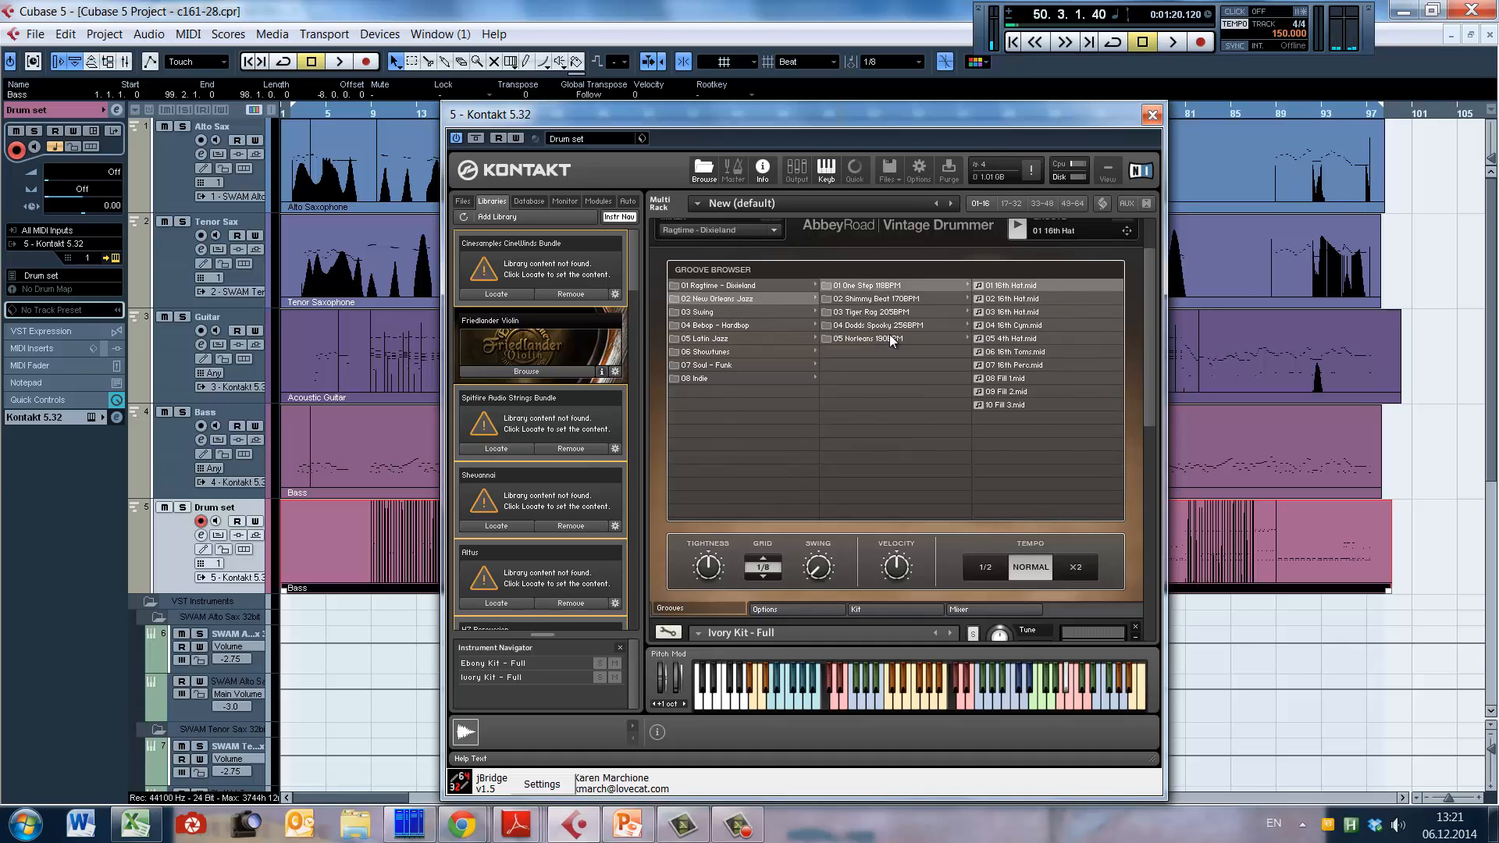
Step: Audition the 01 8th Hat, 03 16th Hat and 05 8th Cym grooves from the first Brushes folder under Swing
mouse_move(809, 319)
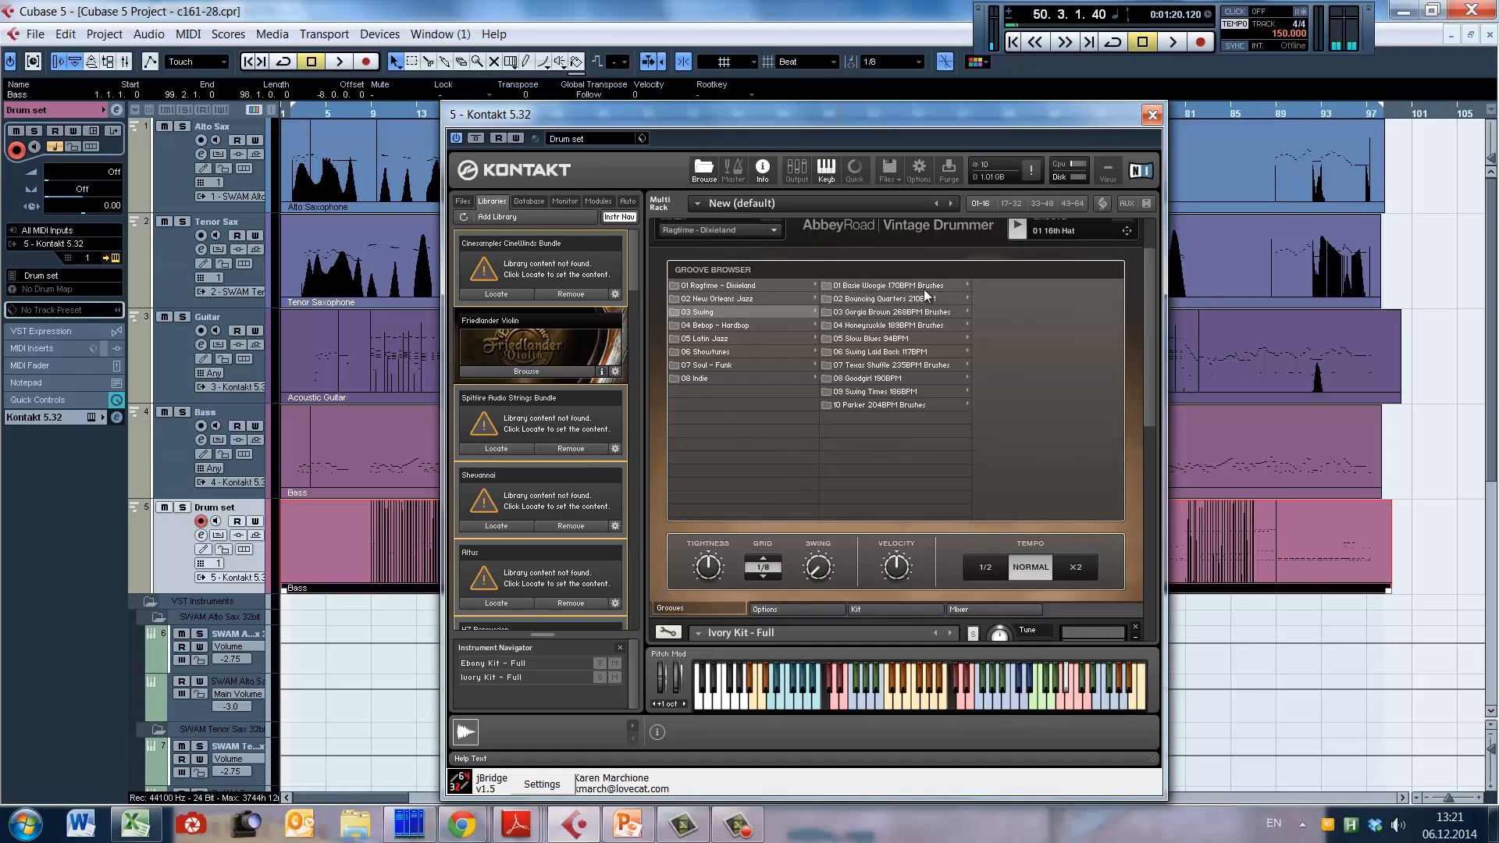
mouse_move(929, 289)
left_click(1005, 287)
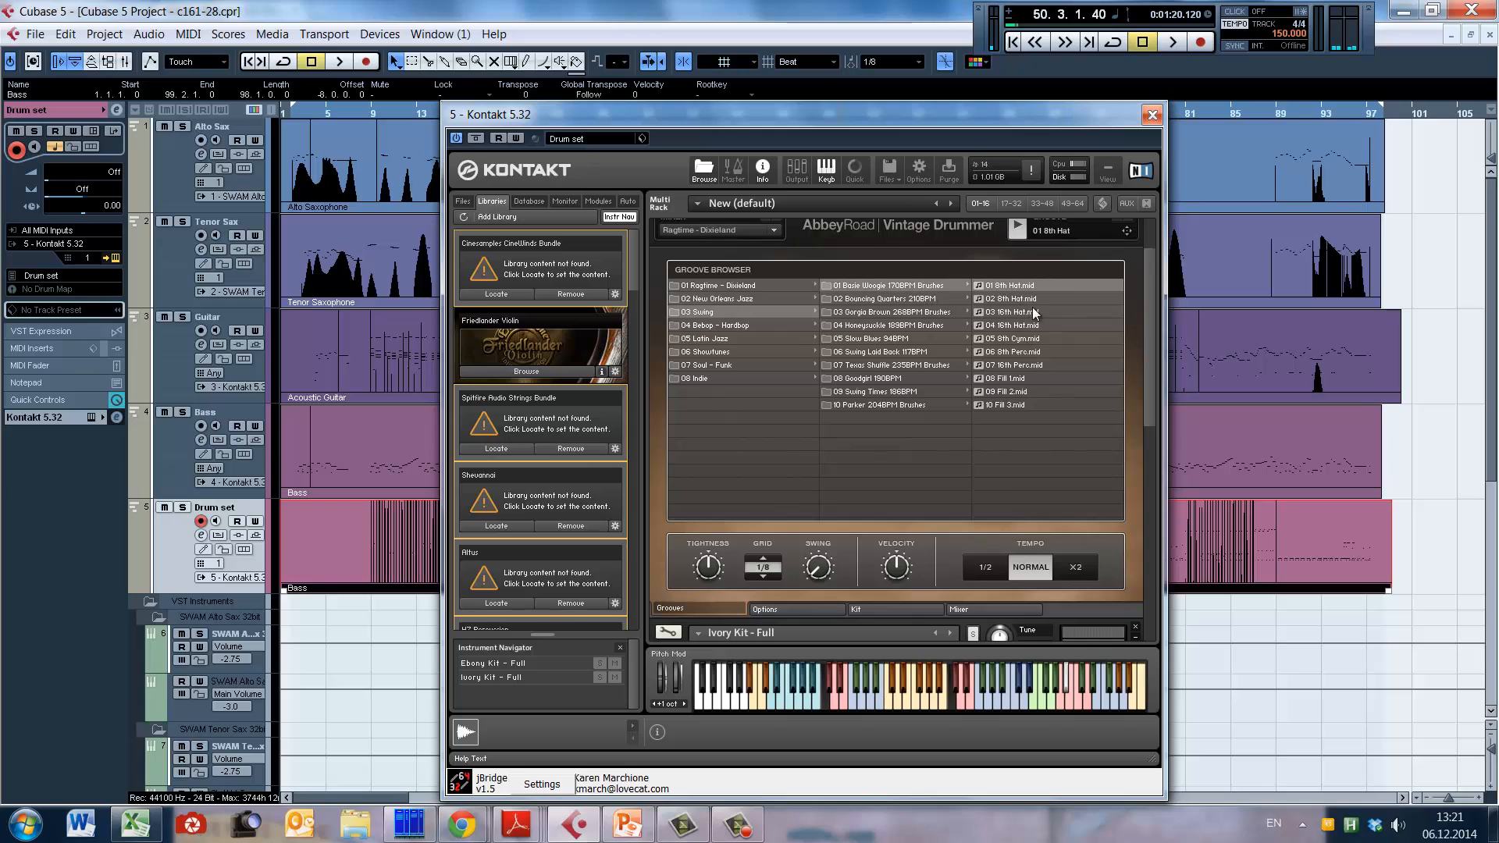
left_click(1035, 313)
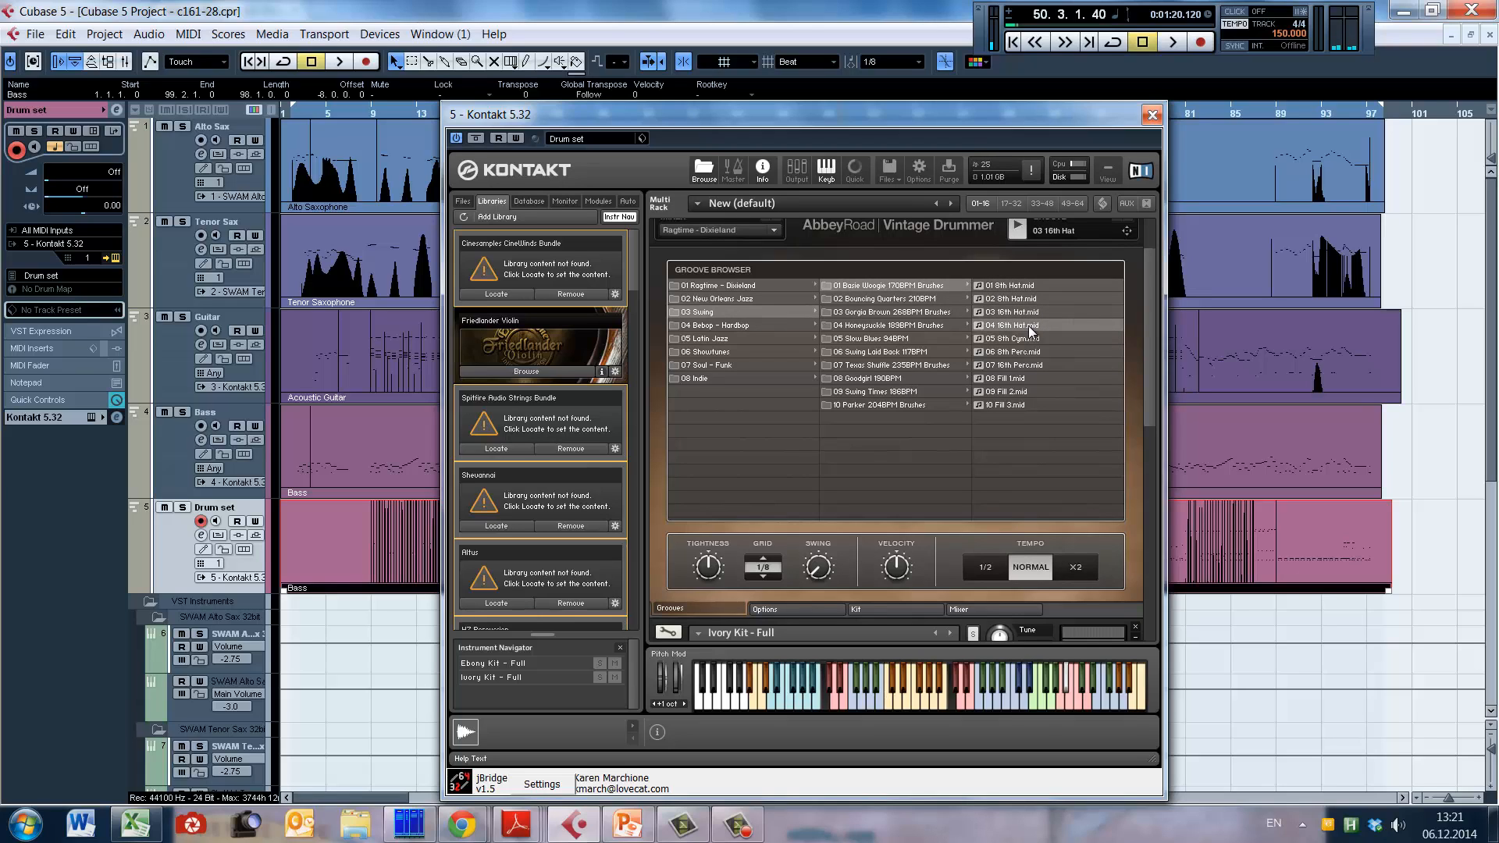
left_click(1020, 340)
Step: Load and play the 01 8th Toms groove from the Rock Shuffle 130BPM folder under Indie
mouse_move(709, 381)
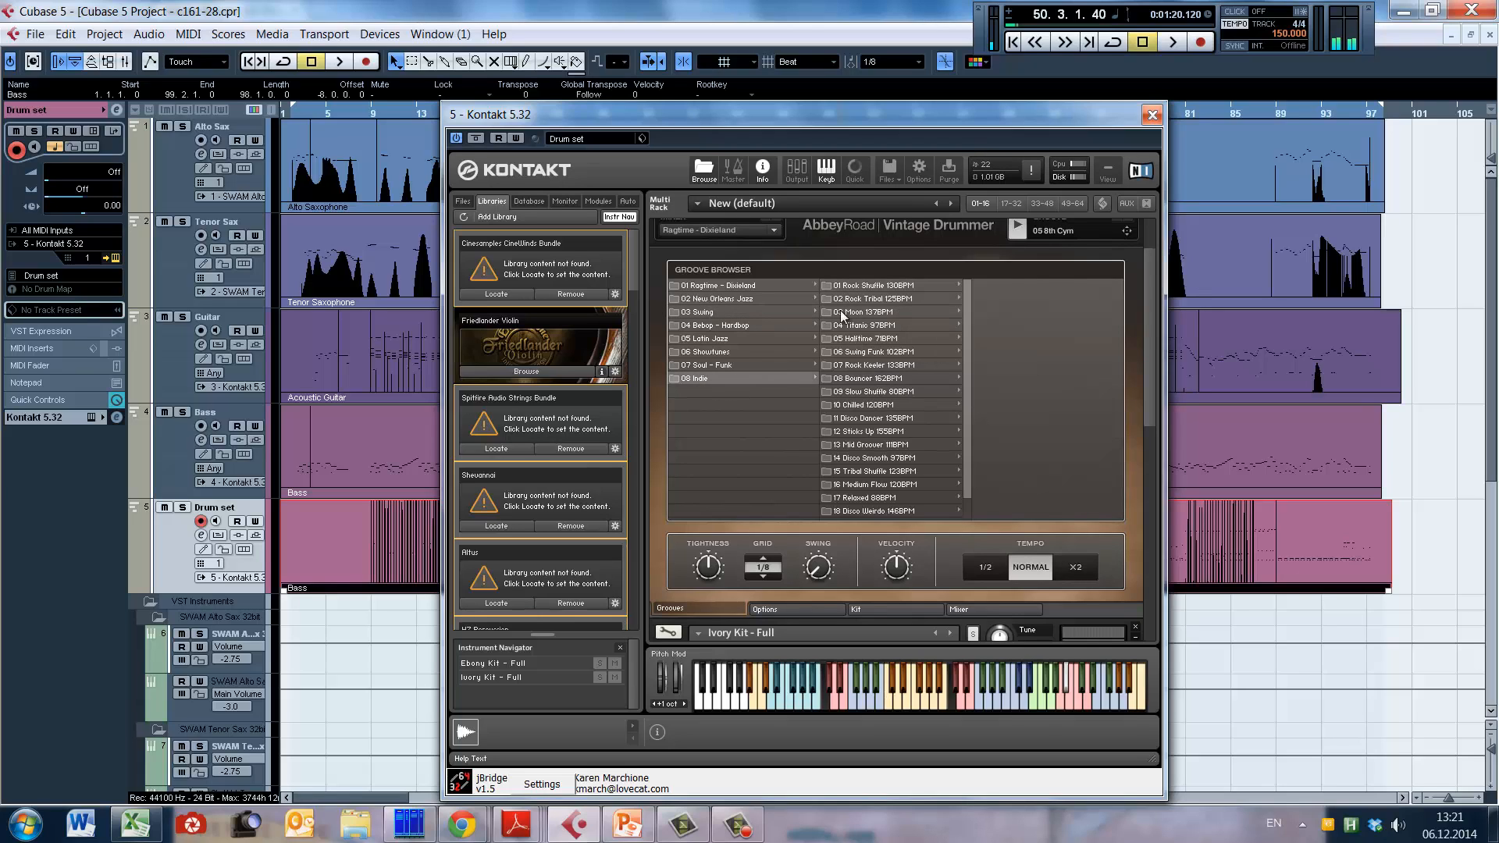
mouse_move(863, 291)
left_click(1030, 288)
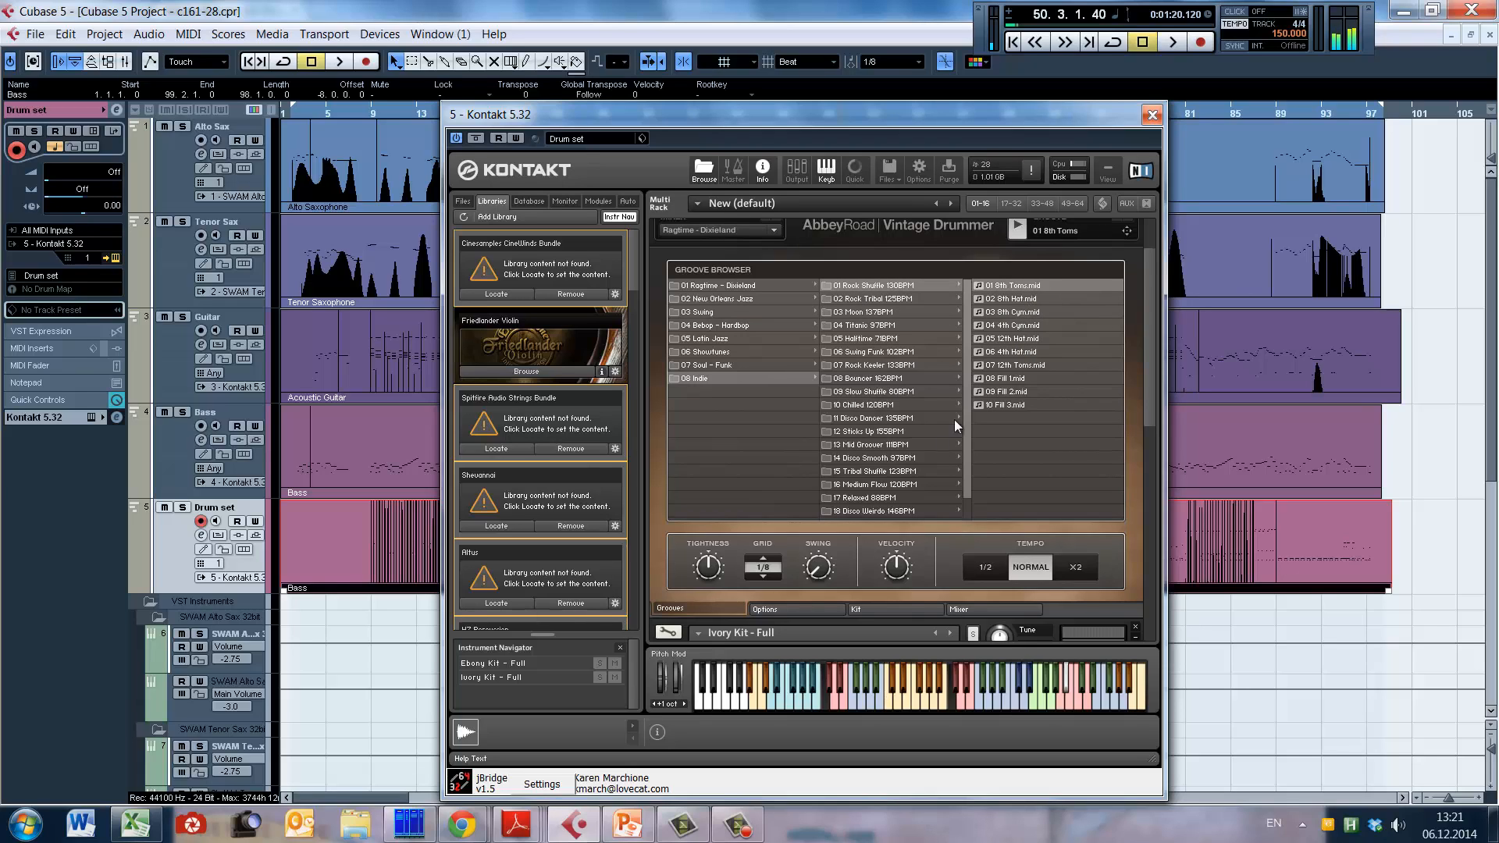
scroll(1151, 284, "up", 2)
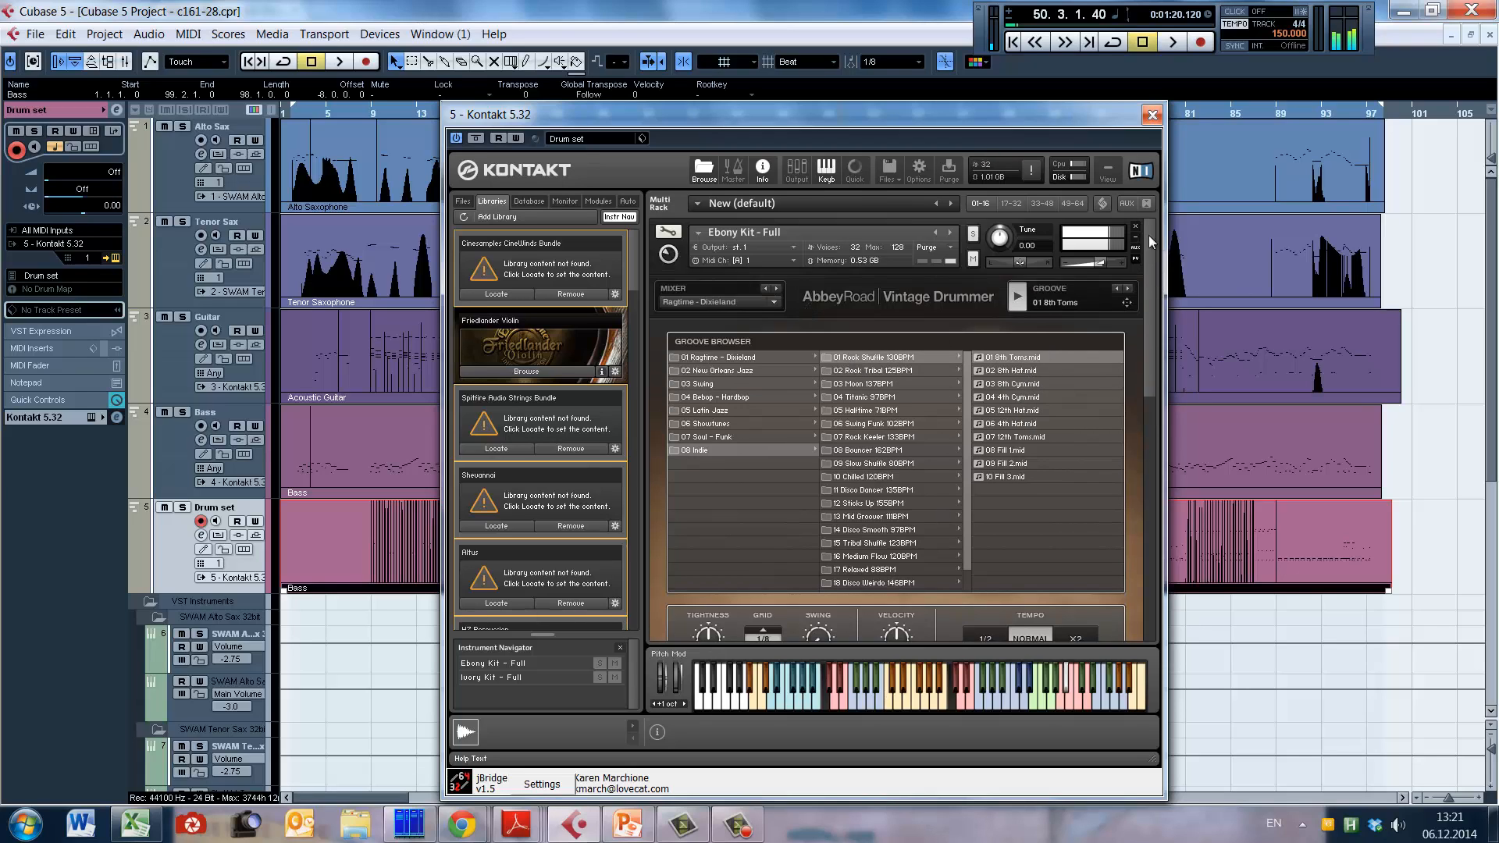
scroll(1155, 293, "down", 2)
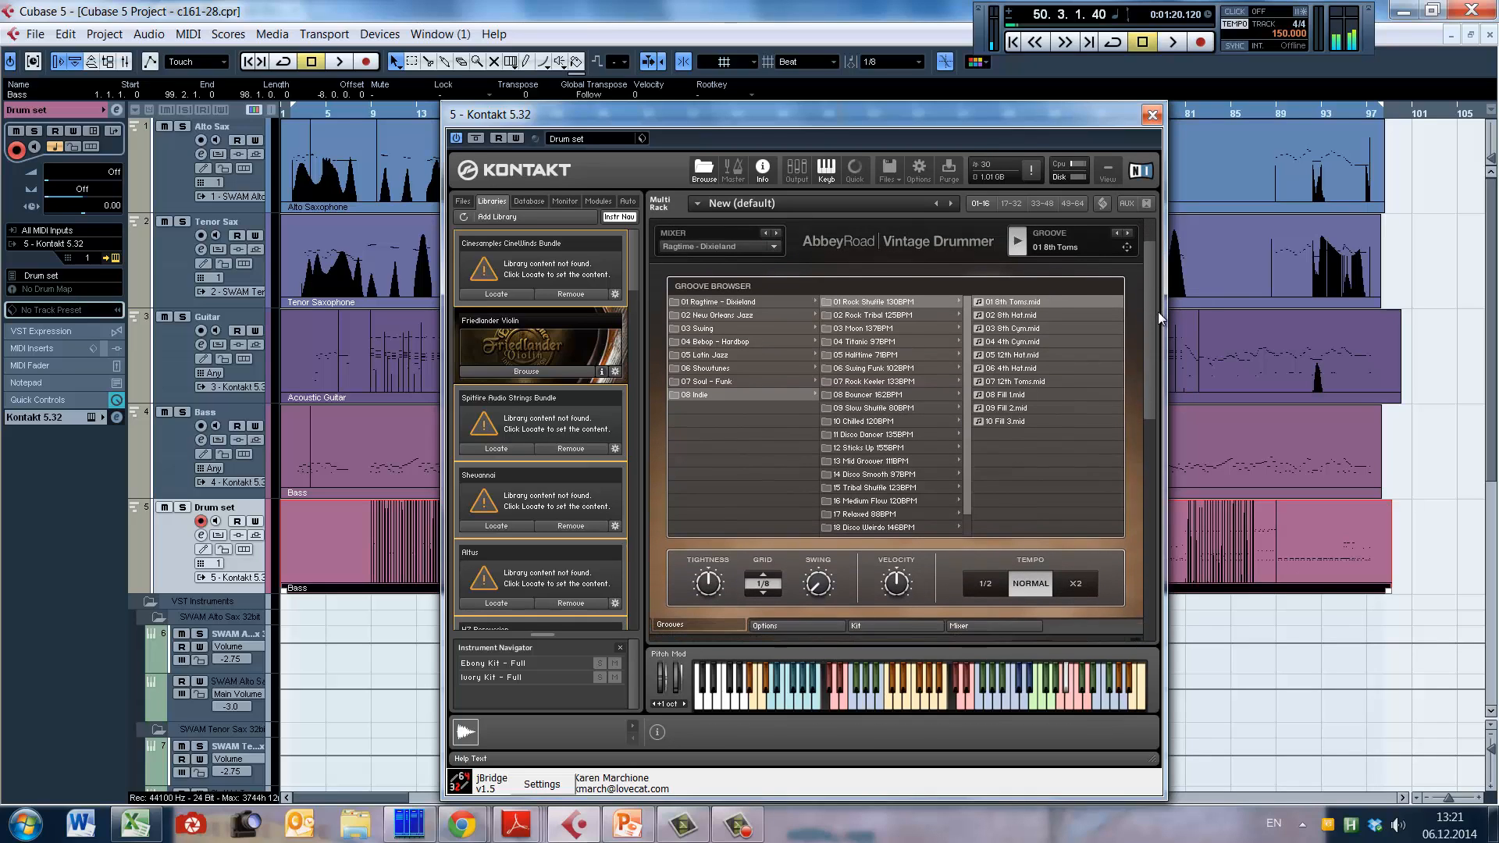
Step: Compare snares B and C in the kit view during groove playback, return to snare A, and stop the groove
left_click(789, 620)
left_click(878, 621)
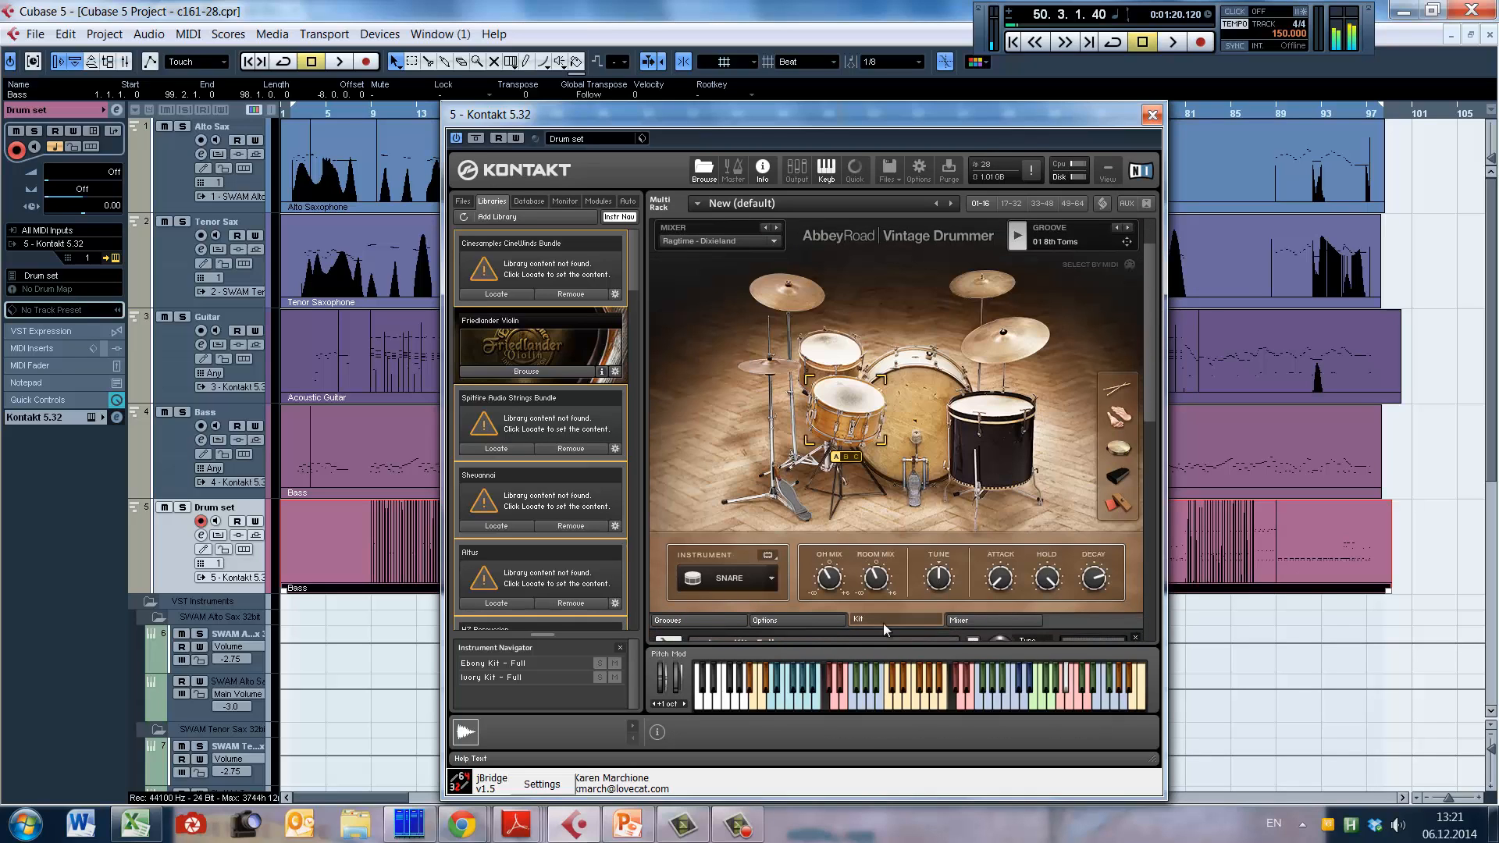
left_click(846, 458)
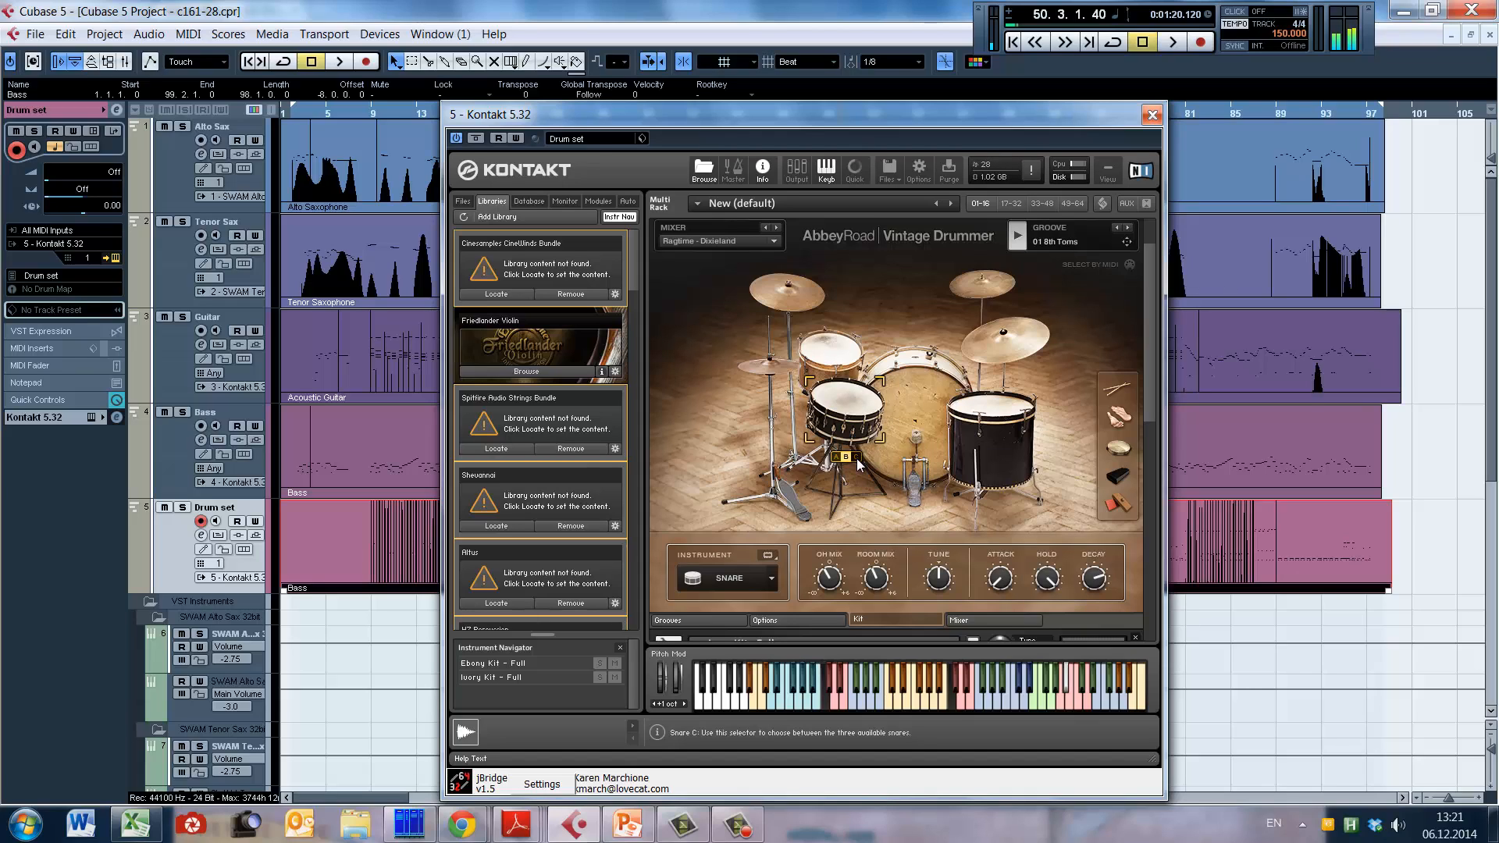
left_click(857, 458)
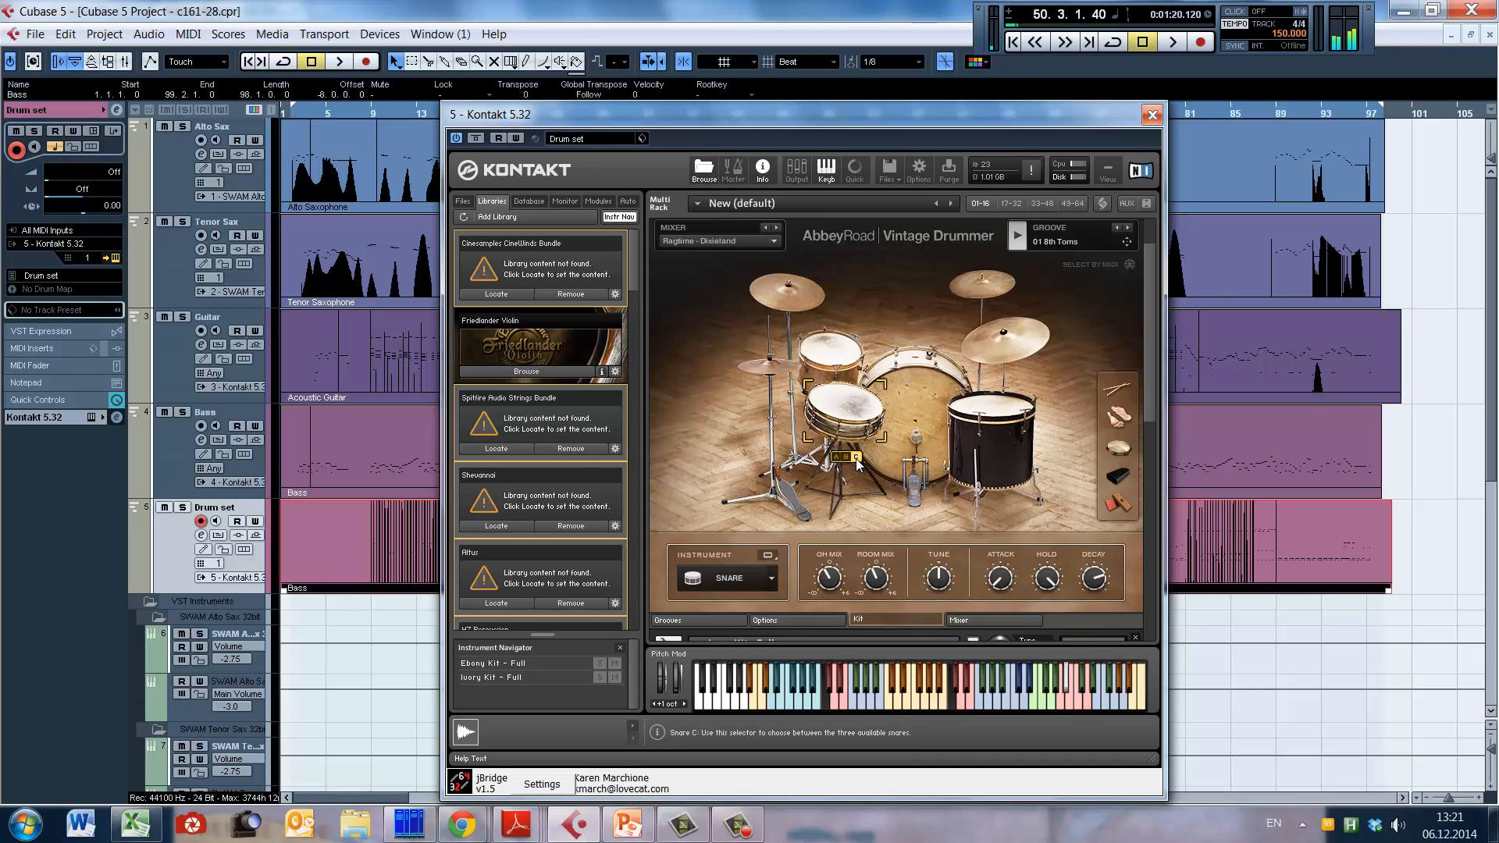
left_click(838, 458)
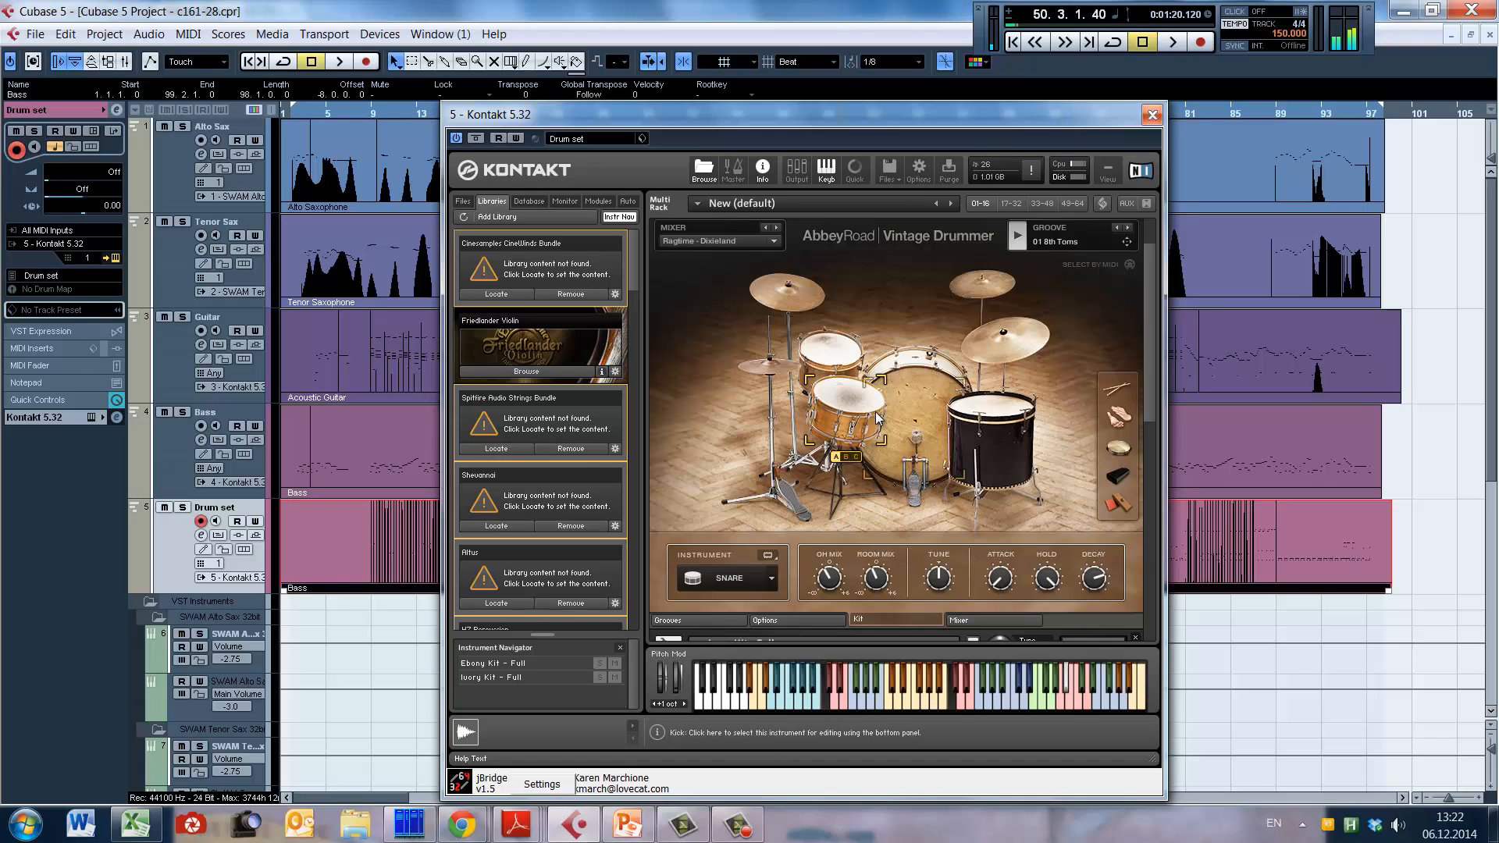
left_click(1019, 239)
left_click_drag(1151, 261, 1151, 251)
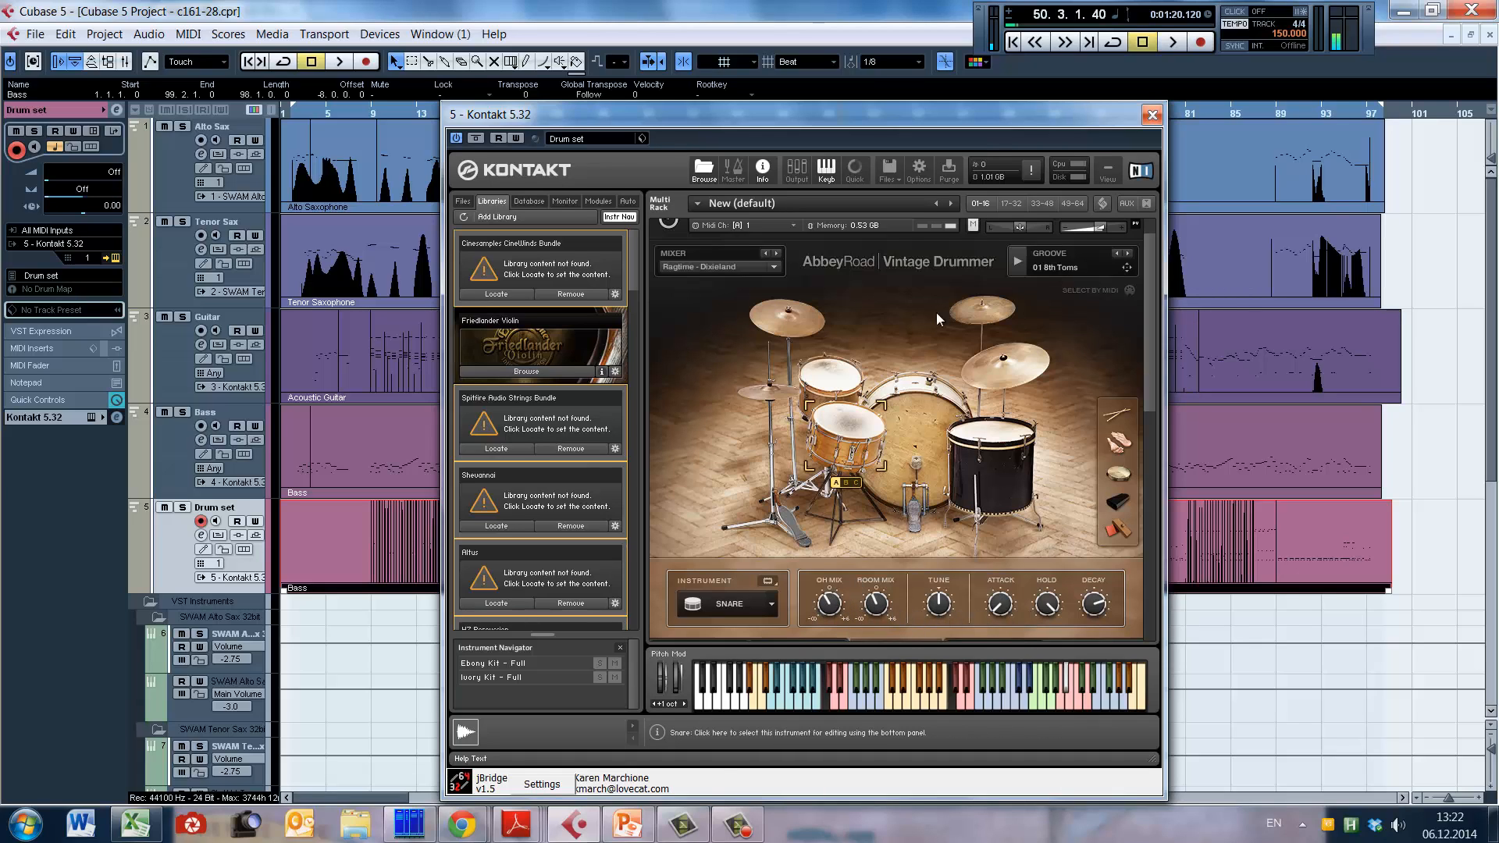
Step: Restart the 01 8th Toms groove and try a shorter decay on the snare
left_click(1018, 262)
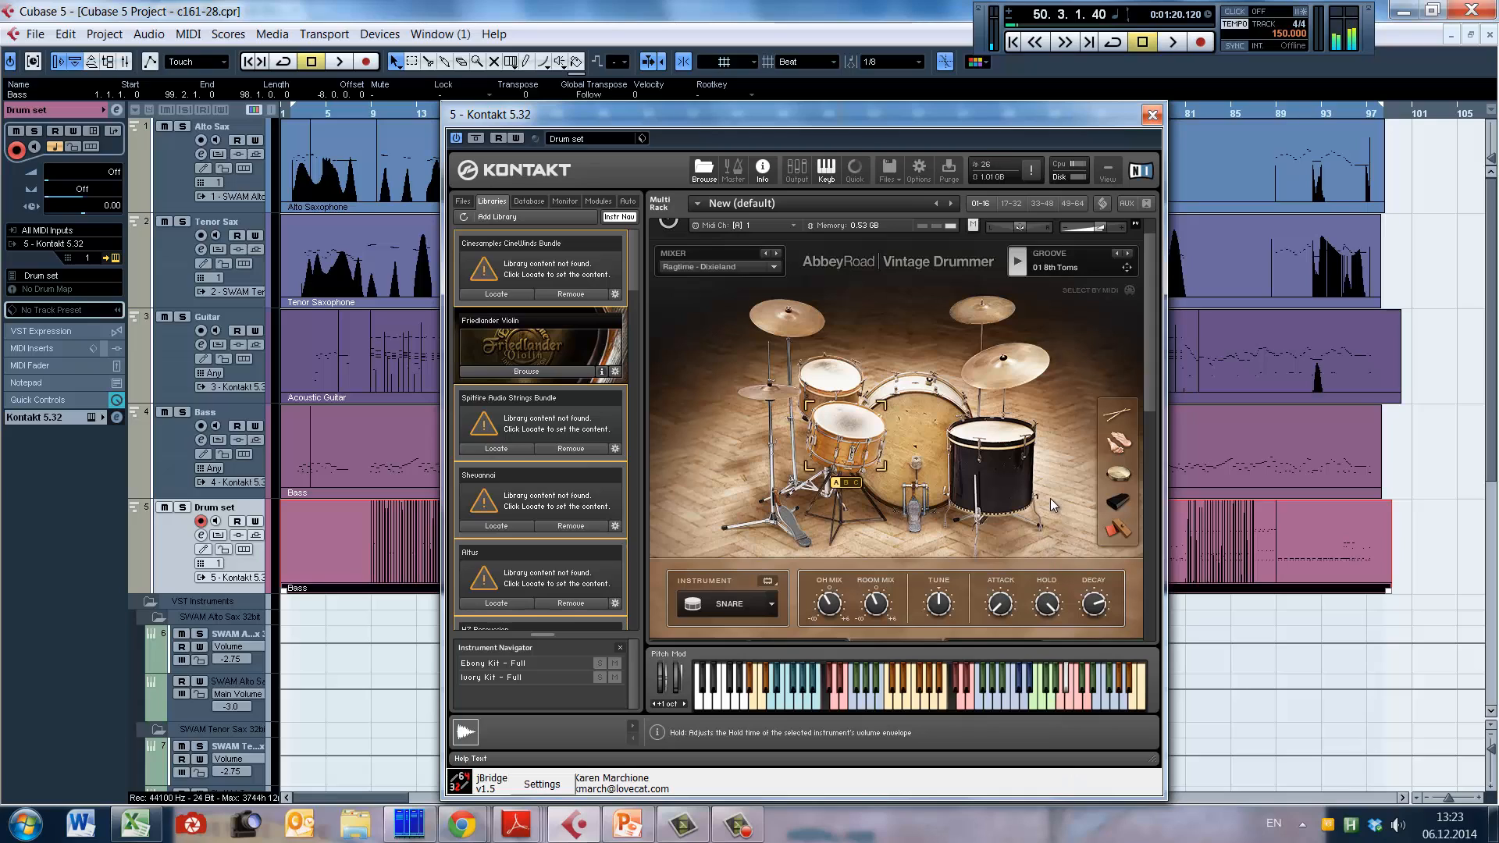
left_click_drag(1098, 615, 1093, 673)
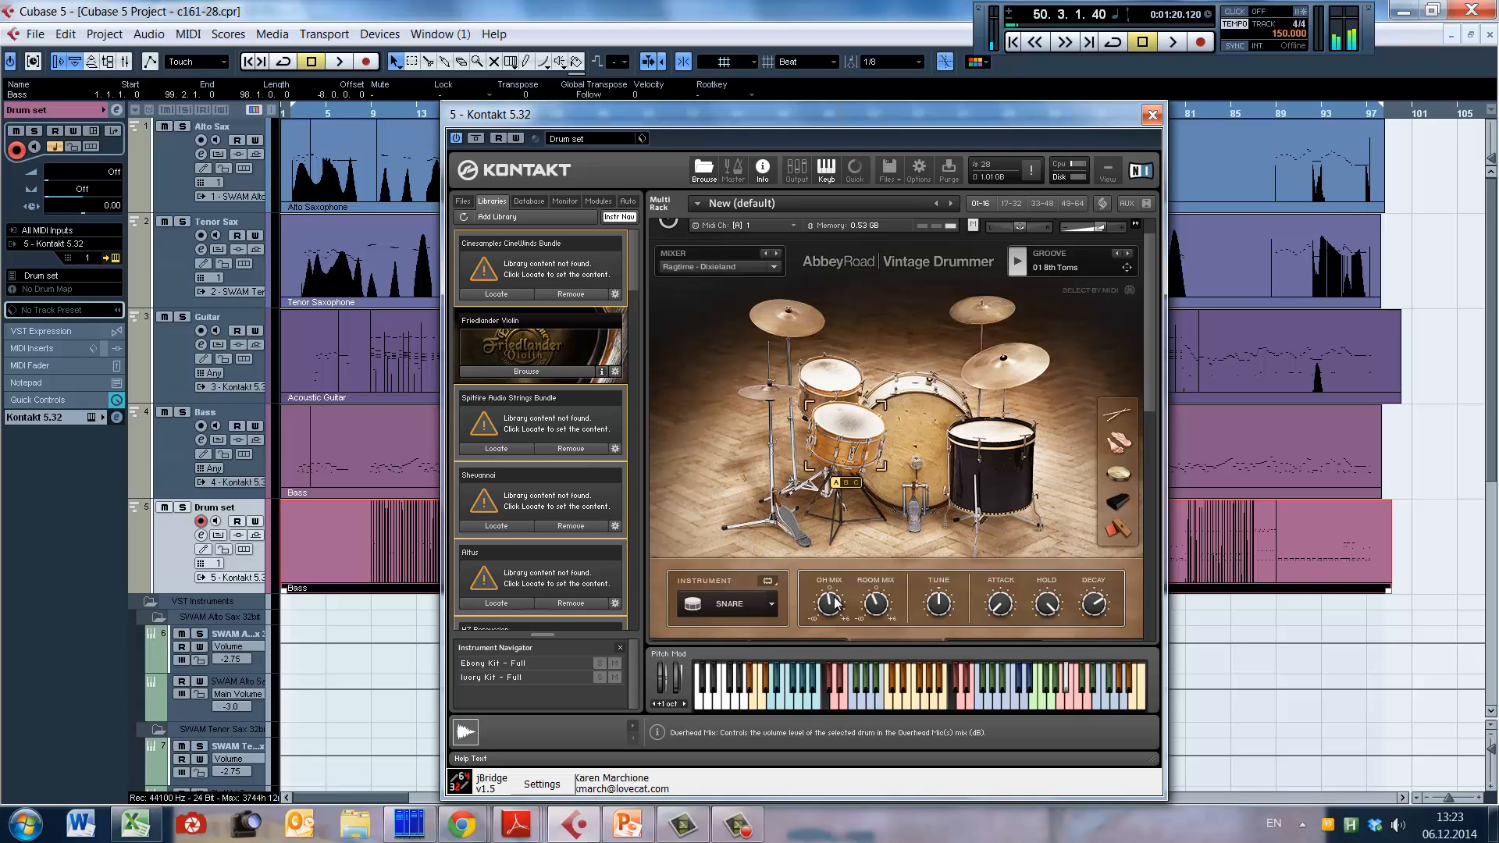
Step: Review the mixer preset list of the drum kit and leave the Ragtime - Dixieland preset selected
left_click(733, 268)
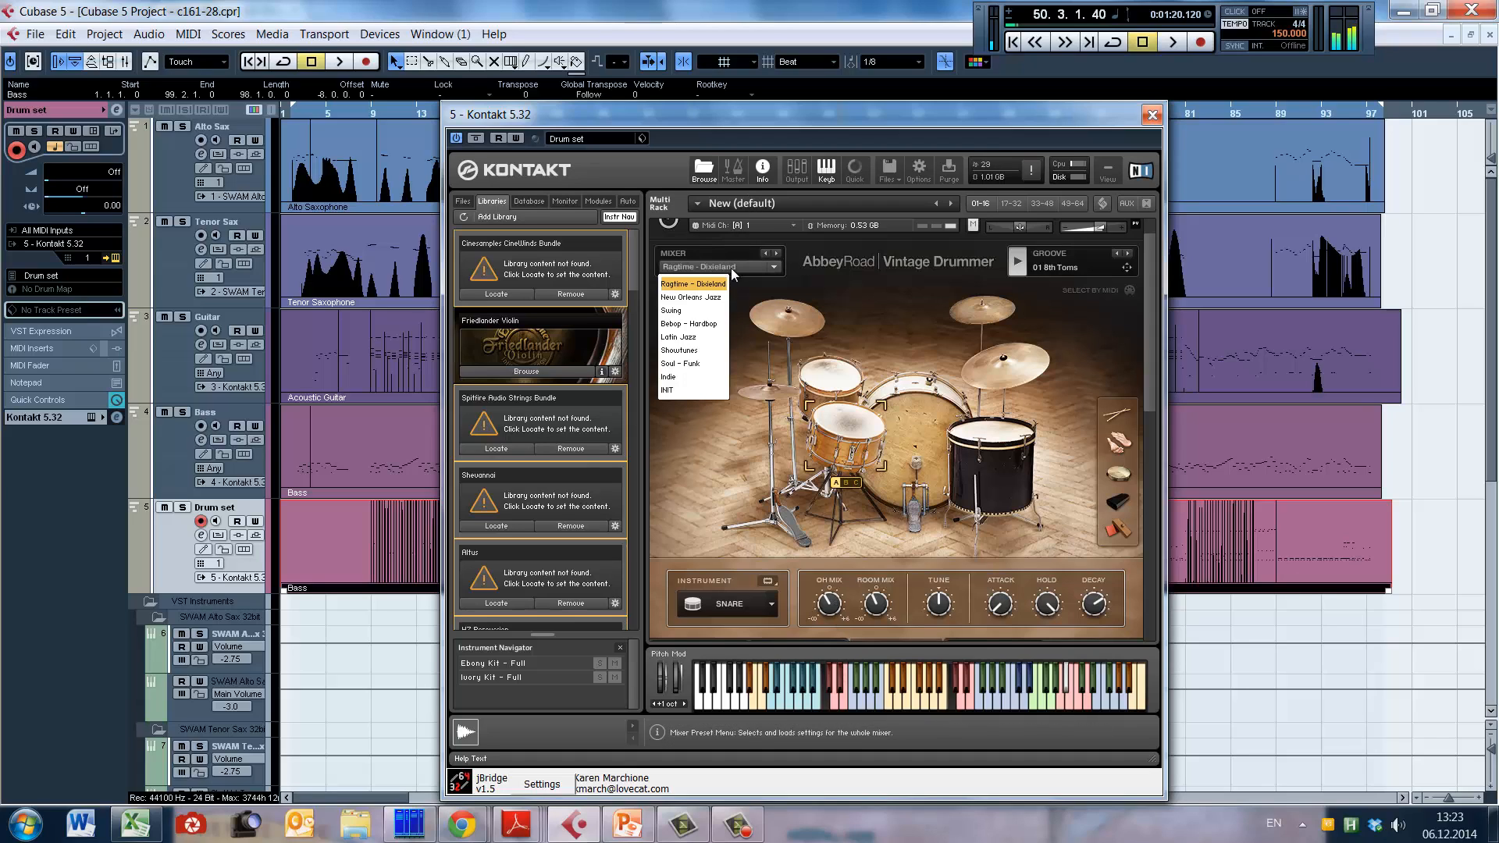
left_click(785, 288)
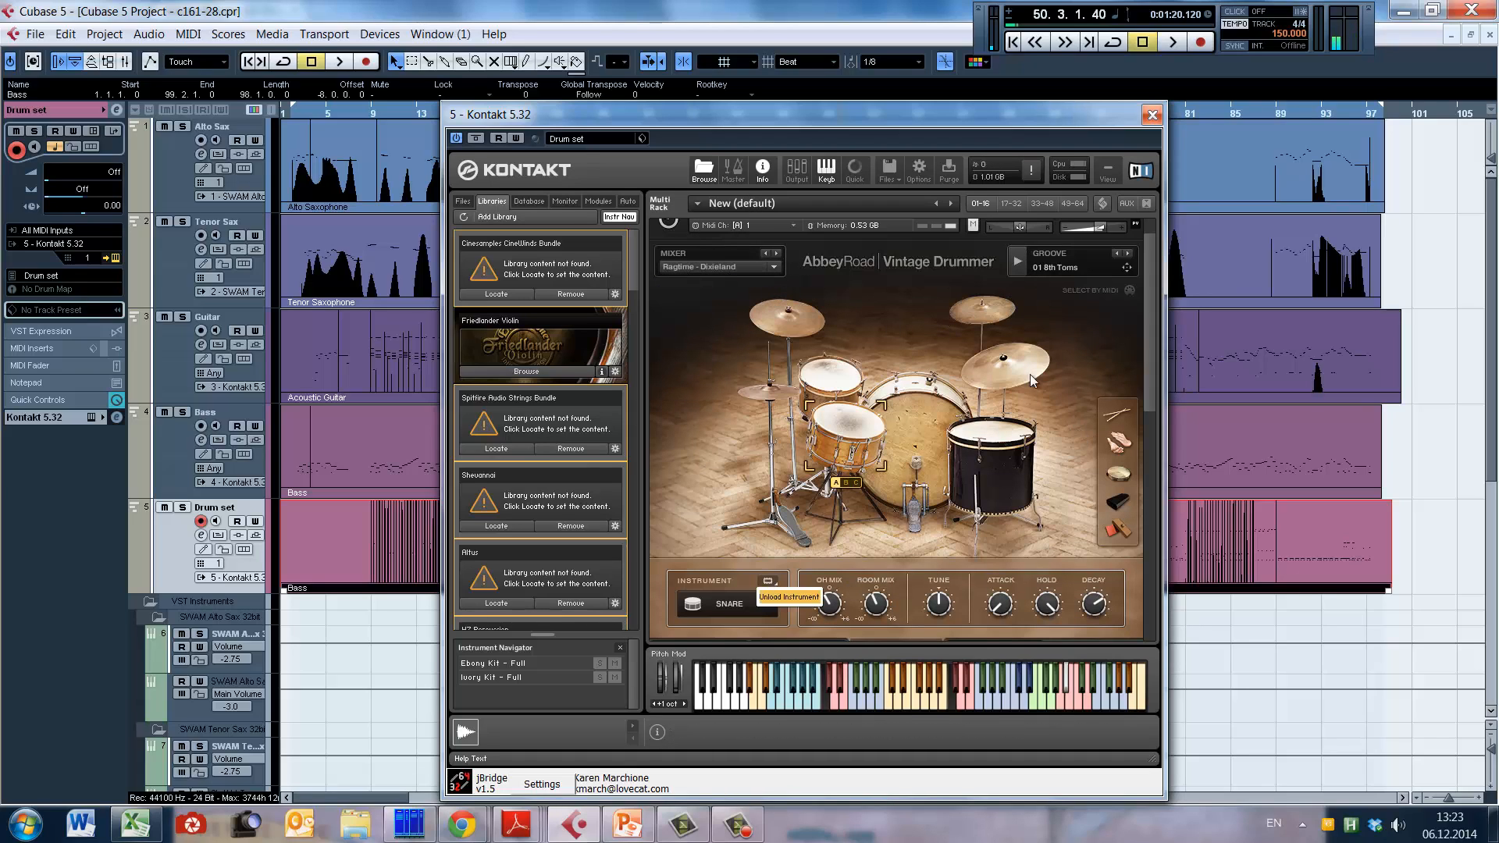
scroll(1149, 307, "up", 1)
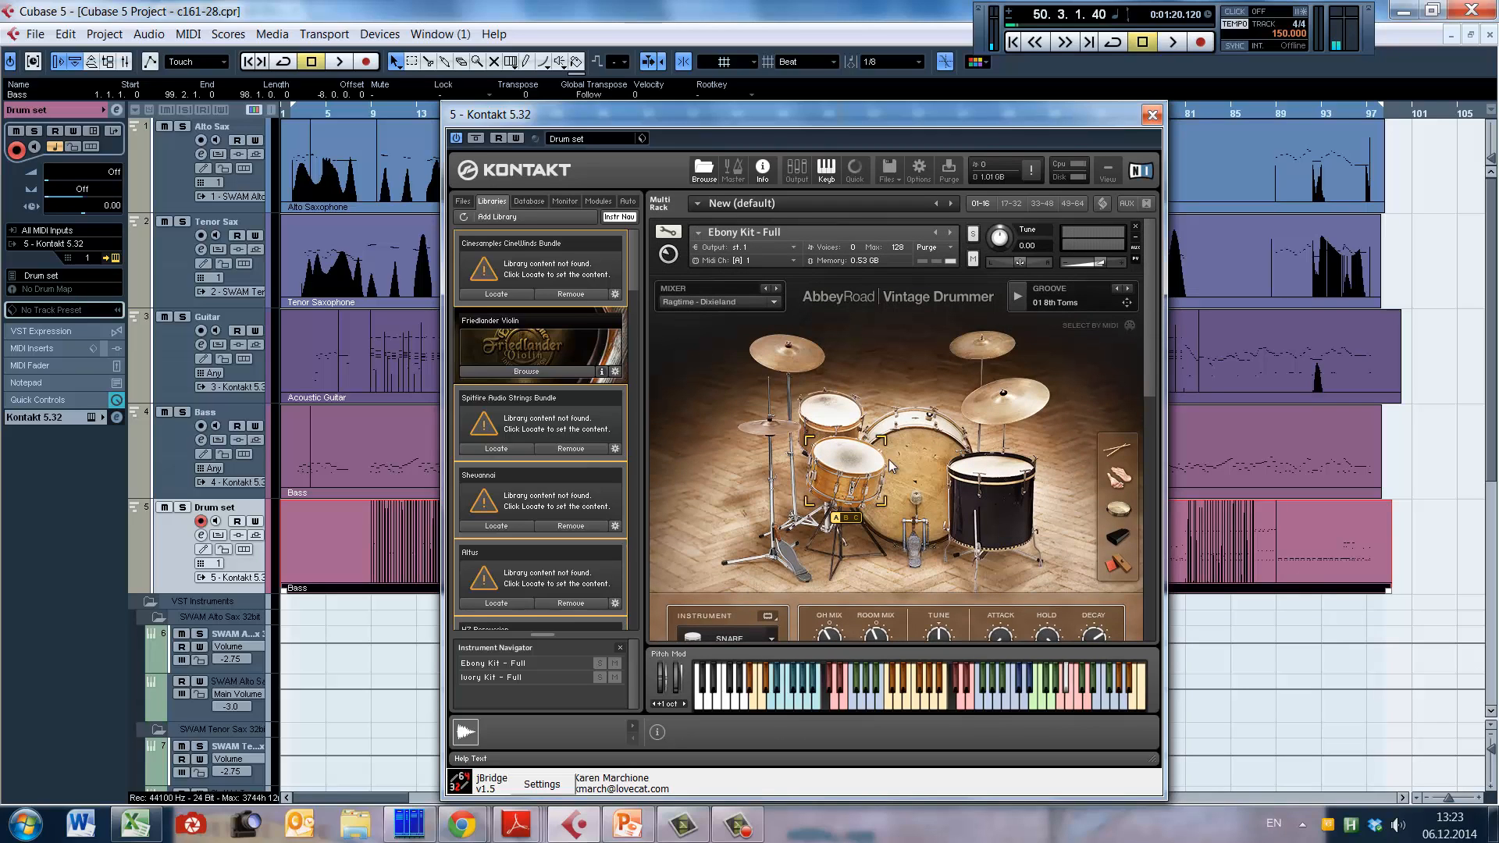
Step: Select the sticks in the kit view and audition a range of drum sounds on the virtual keyboard
left_click_drag(1150, 331, 1149, 350)
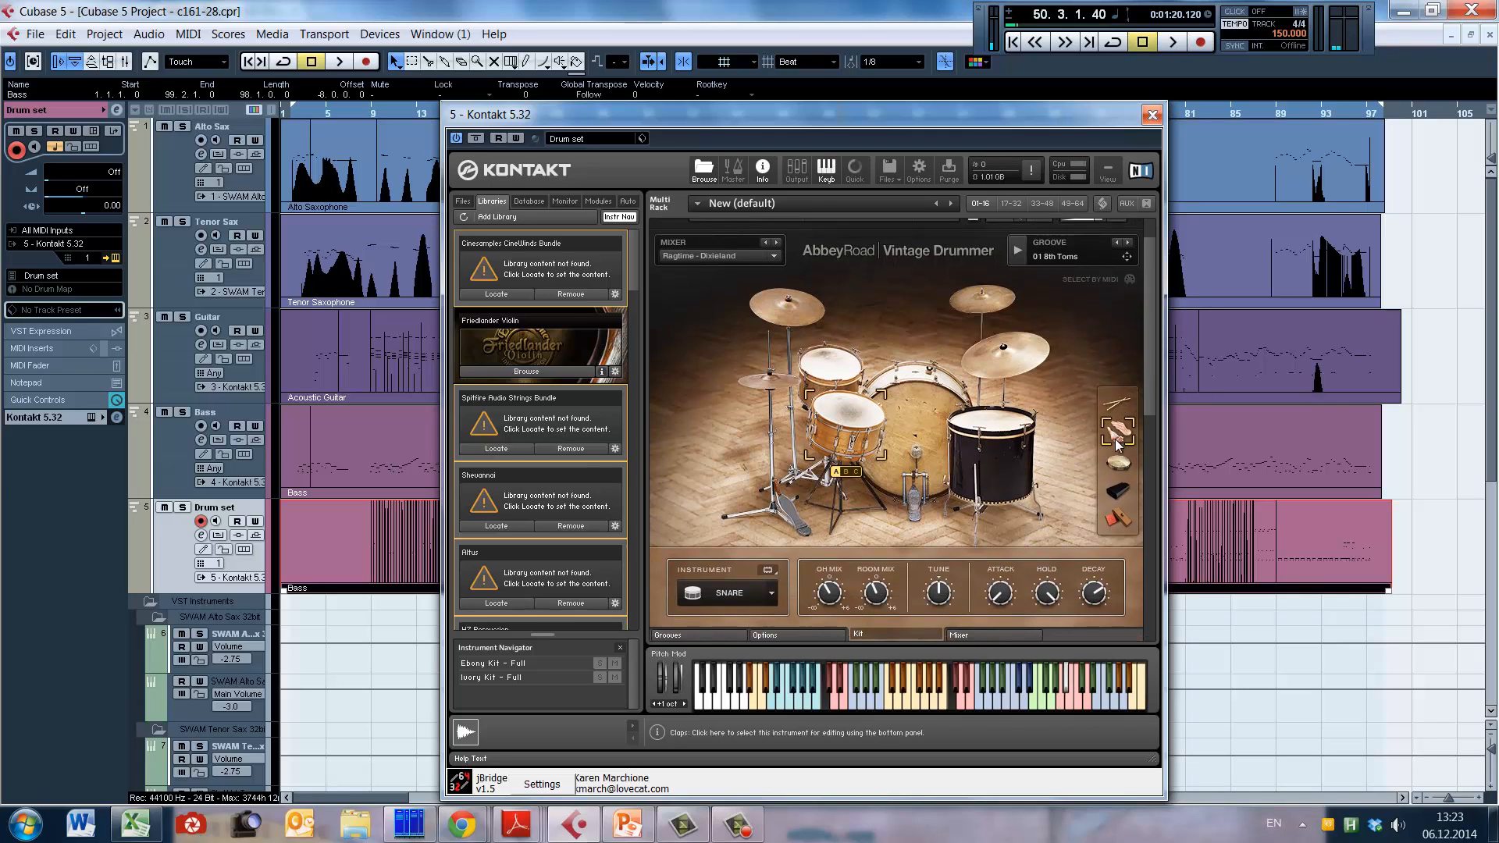
left_click(1118, 406)
left_click_drag(834, 703, 1137, 701)
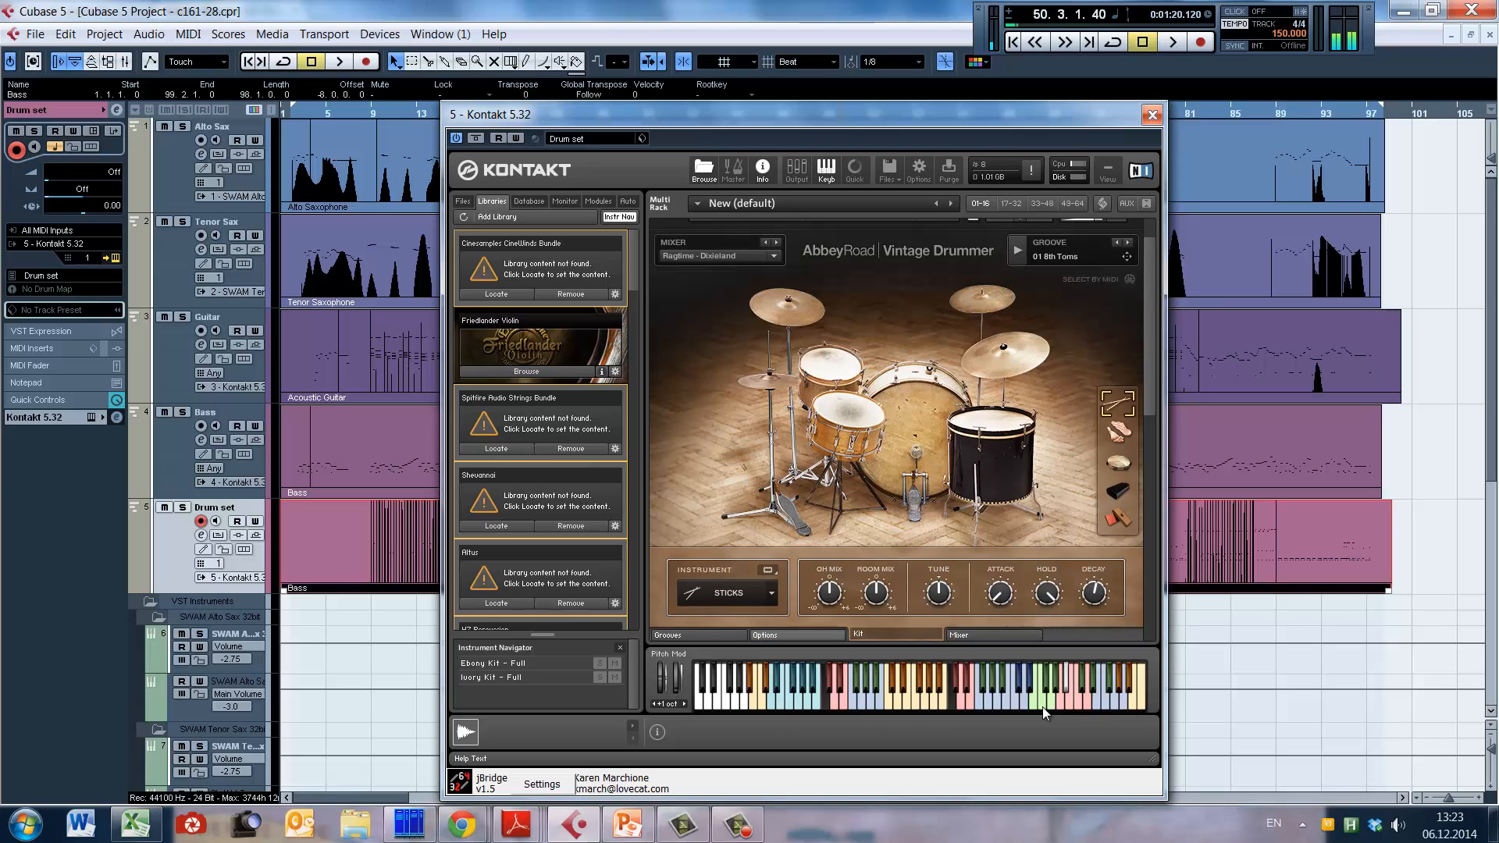
left_click(876, 683)
left_click(945, 683)
Step: Show the kit's mixer and inspect the kick channel's EQ, transient, compressor and tape saturator settings
left_click(984, 636)
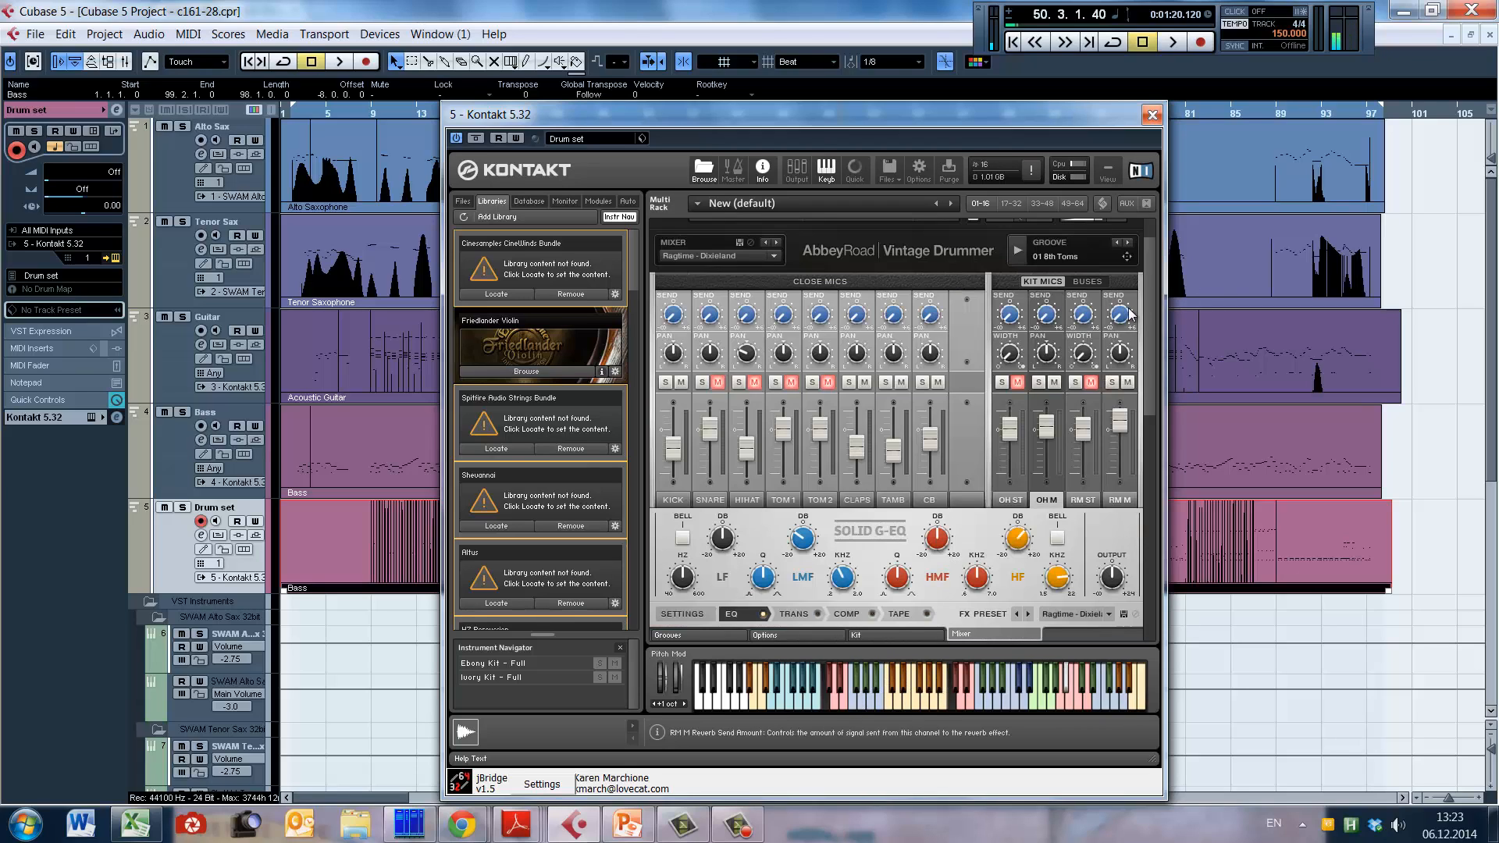
left_click_drag(1151, 321, 1151, 333)
left_click(674, 483)
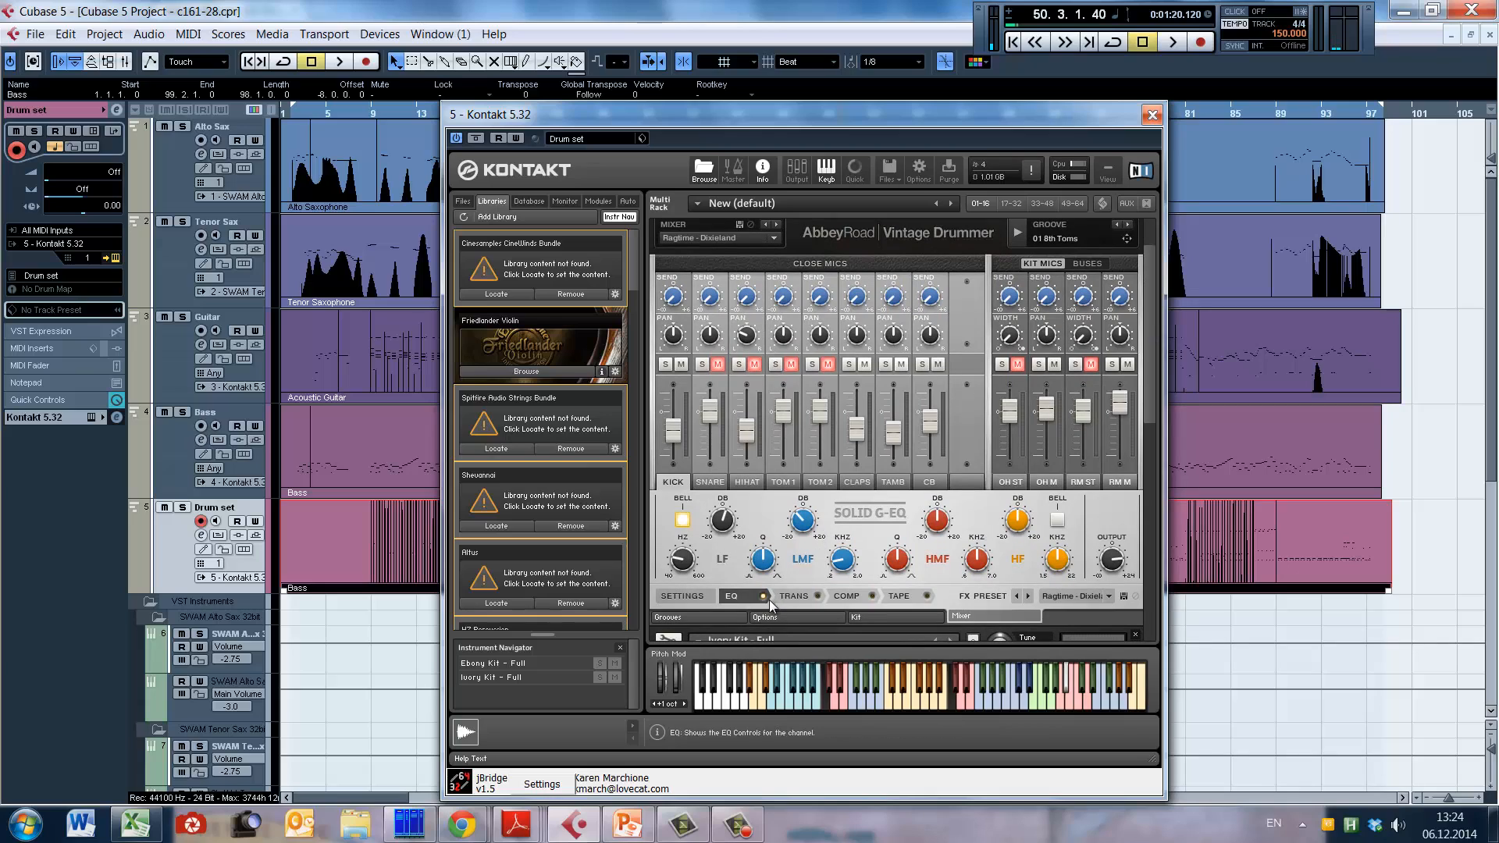
left_click(793, 597)
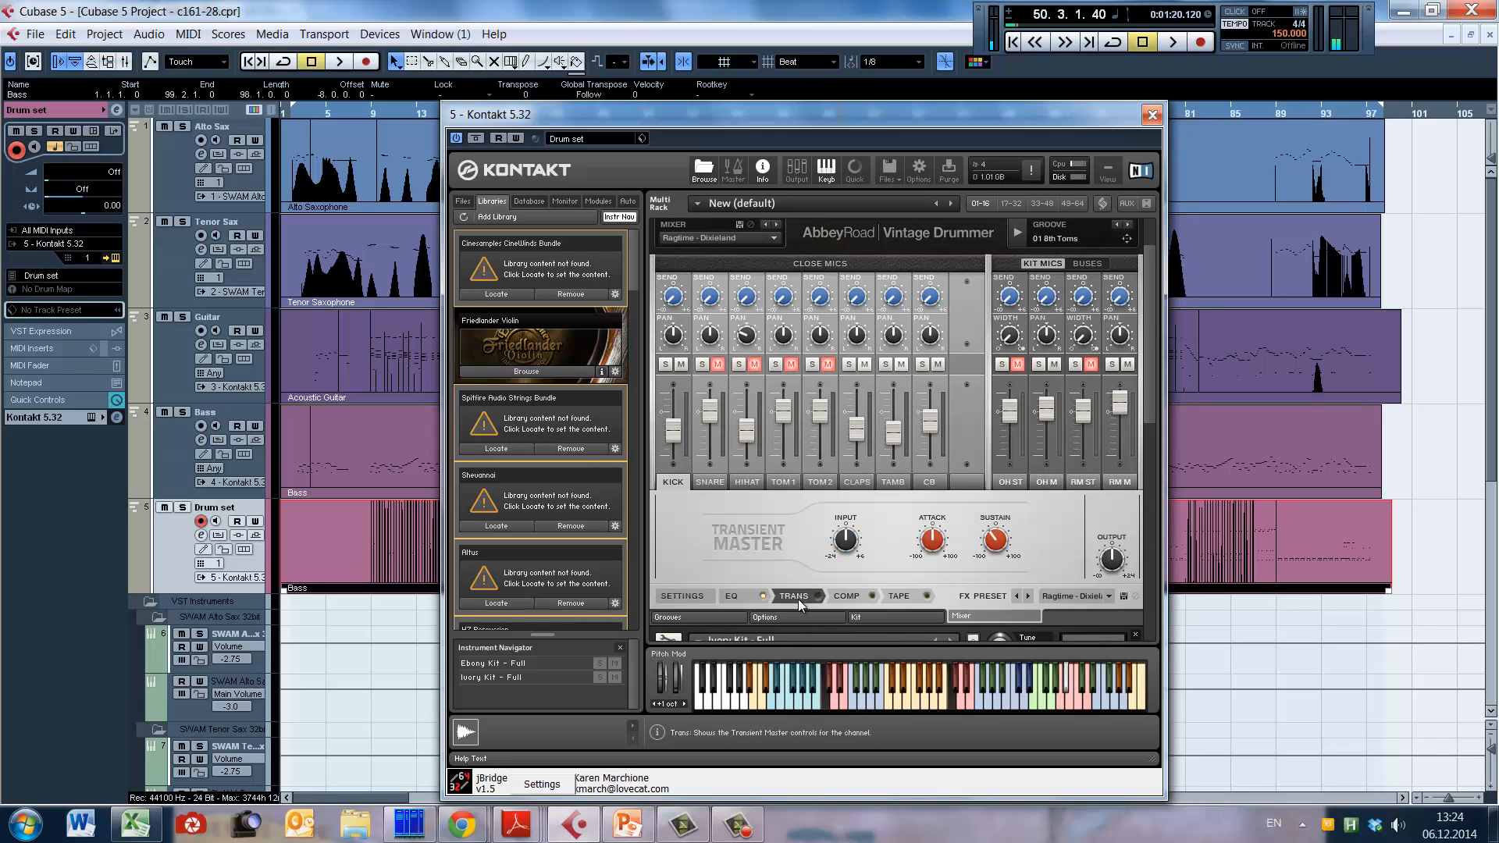
left_click(855, 598)
left_click(902, 597)
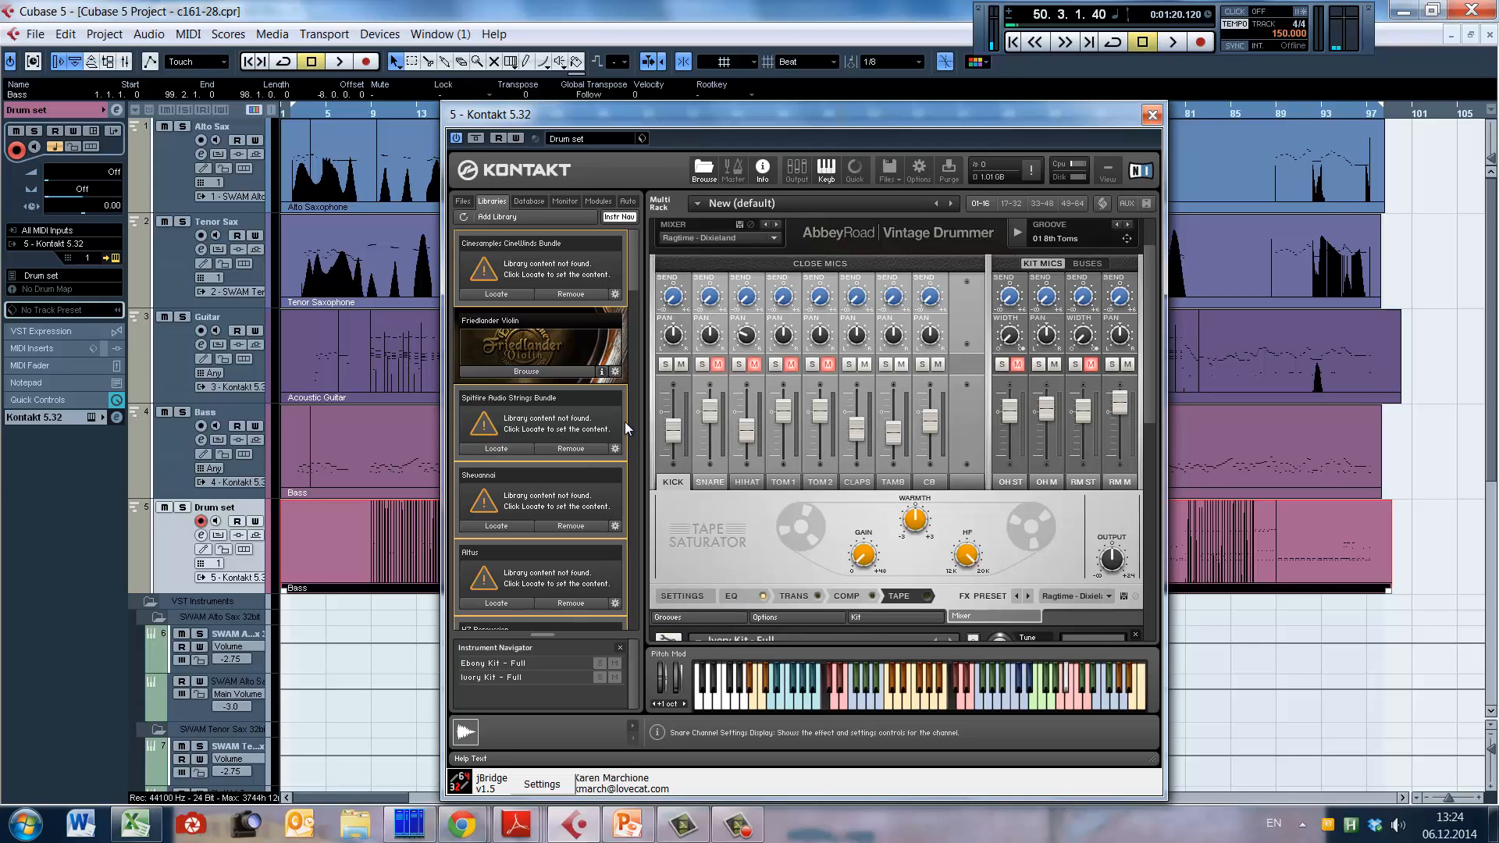
mouse_move(1149, 346)
left_mouse_down()
mouse_move(1155, 318)
mouse_move(1155, 366)
left_mouse_up()
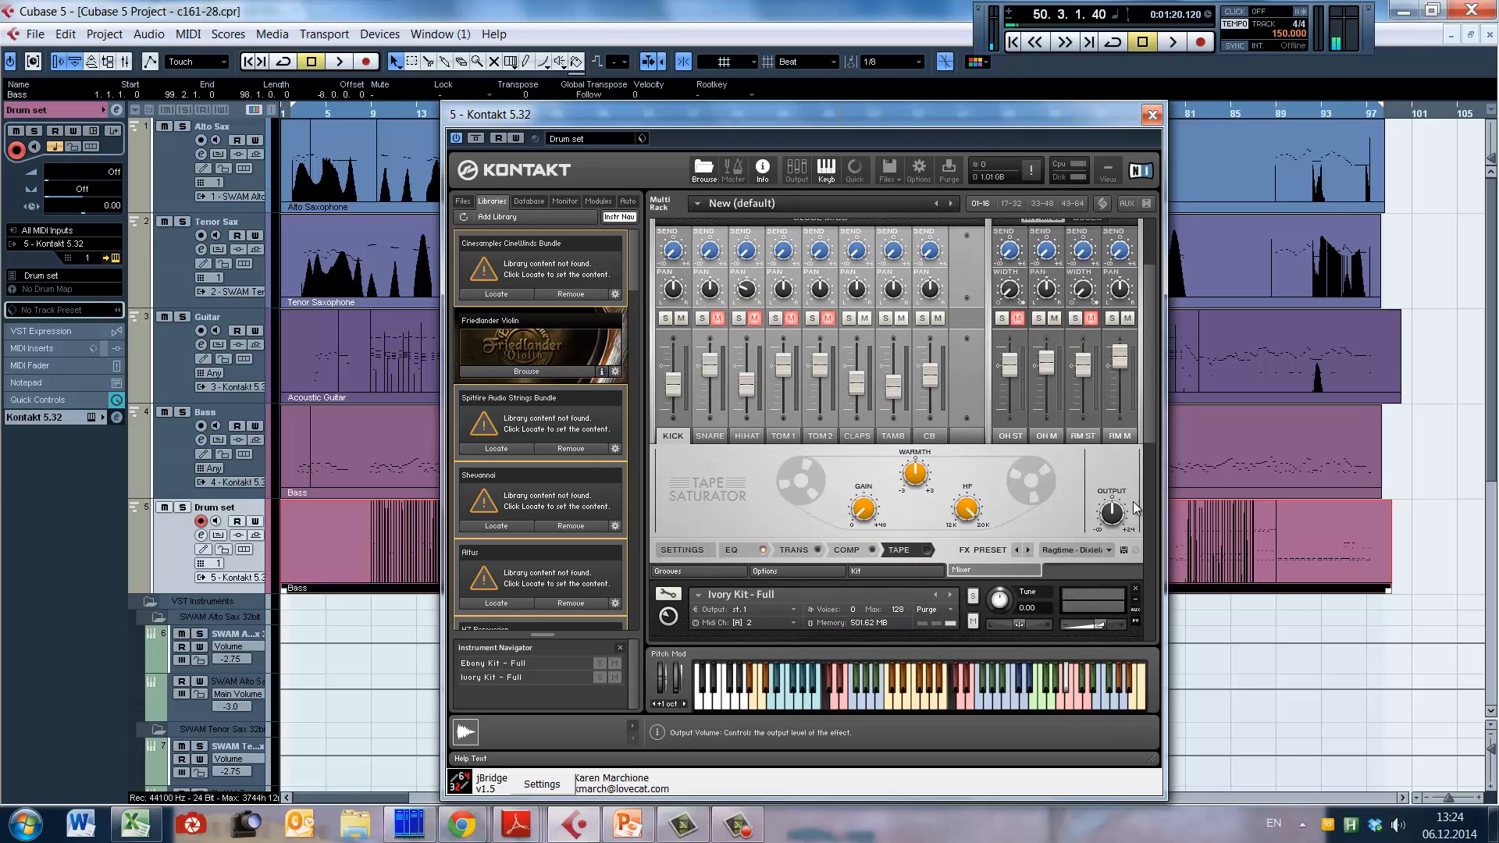
Step: Try the New Orleans Jazz and Swing mixer presets, and return to Ragtime - Dixieland
scroll(1154, 435, "up", 3)
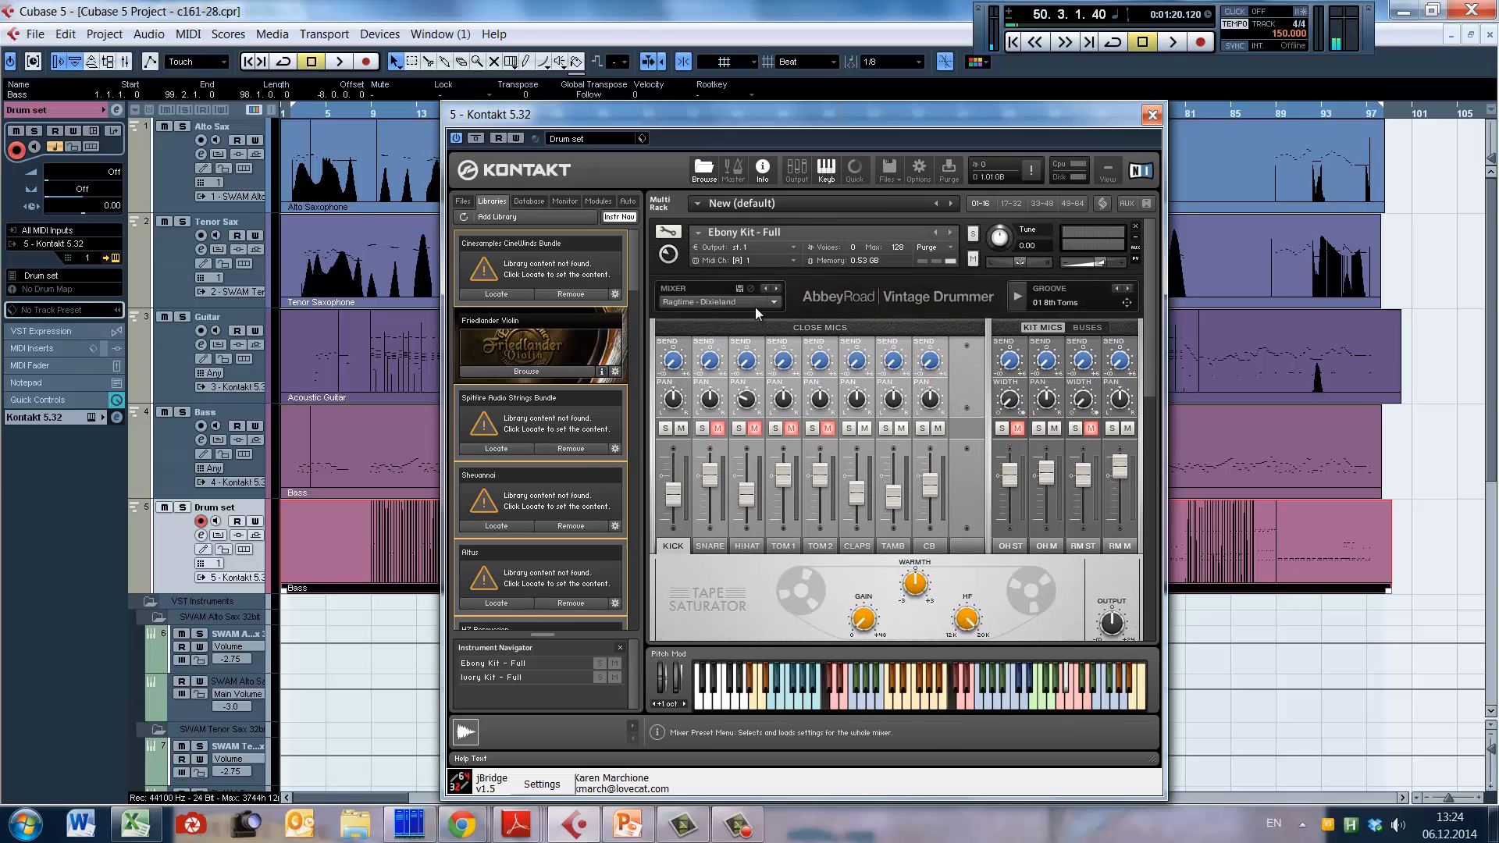
left_click(754, 303)
left_click(713, 343)
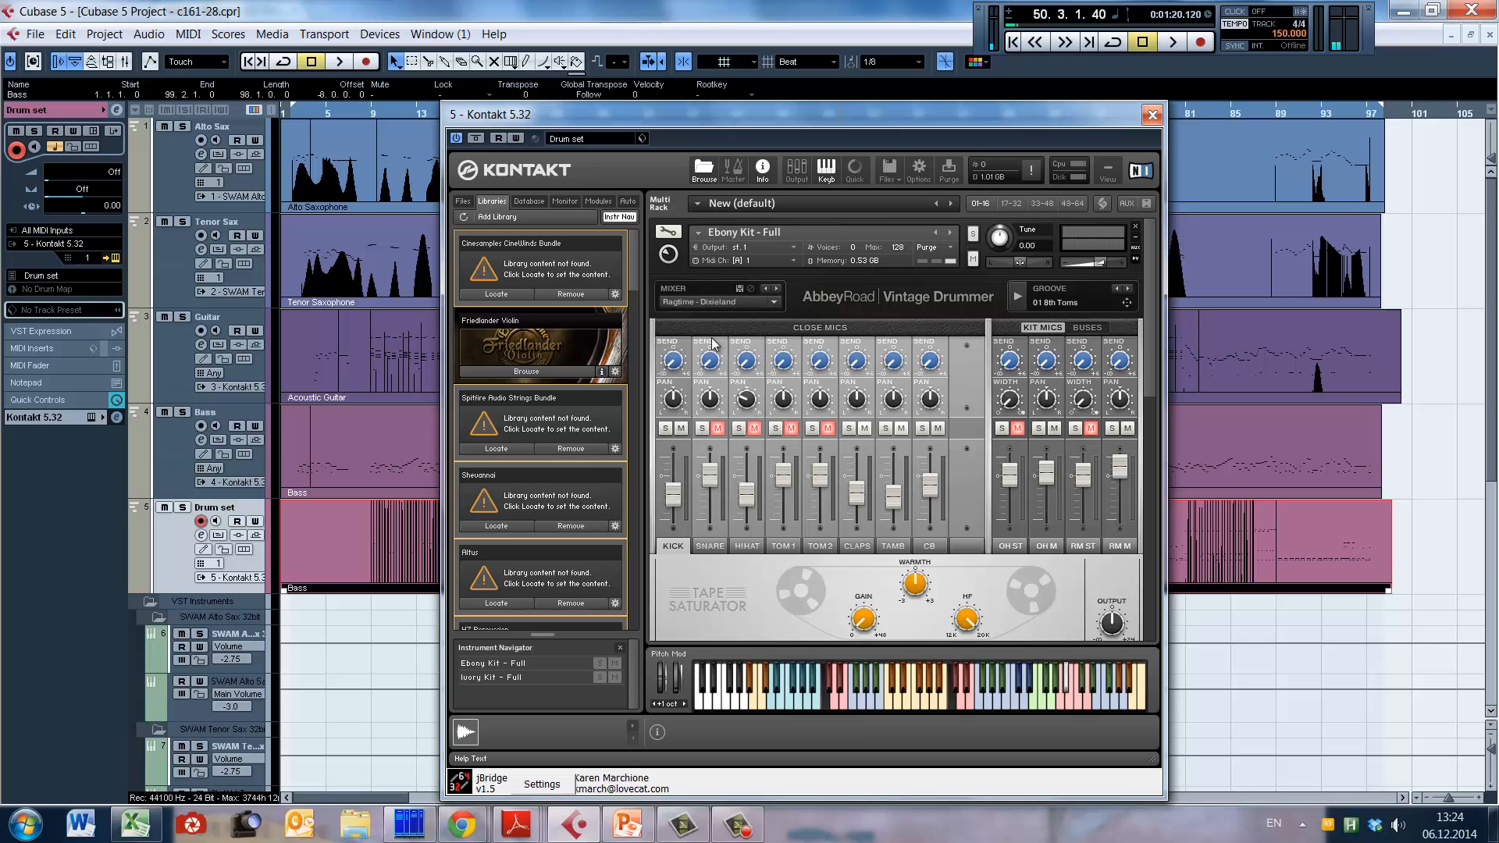
left_click(774, 302)
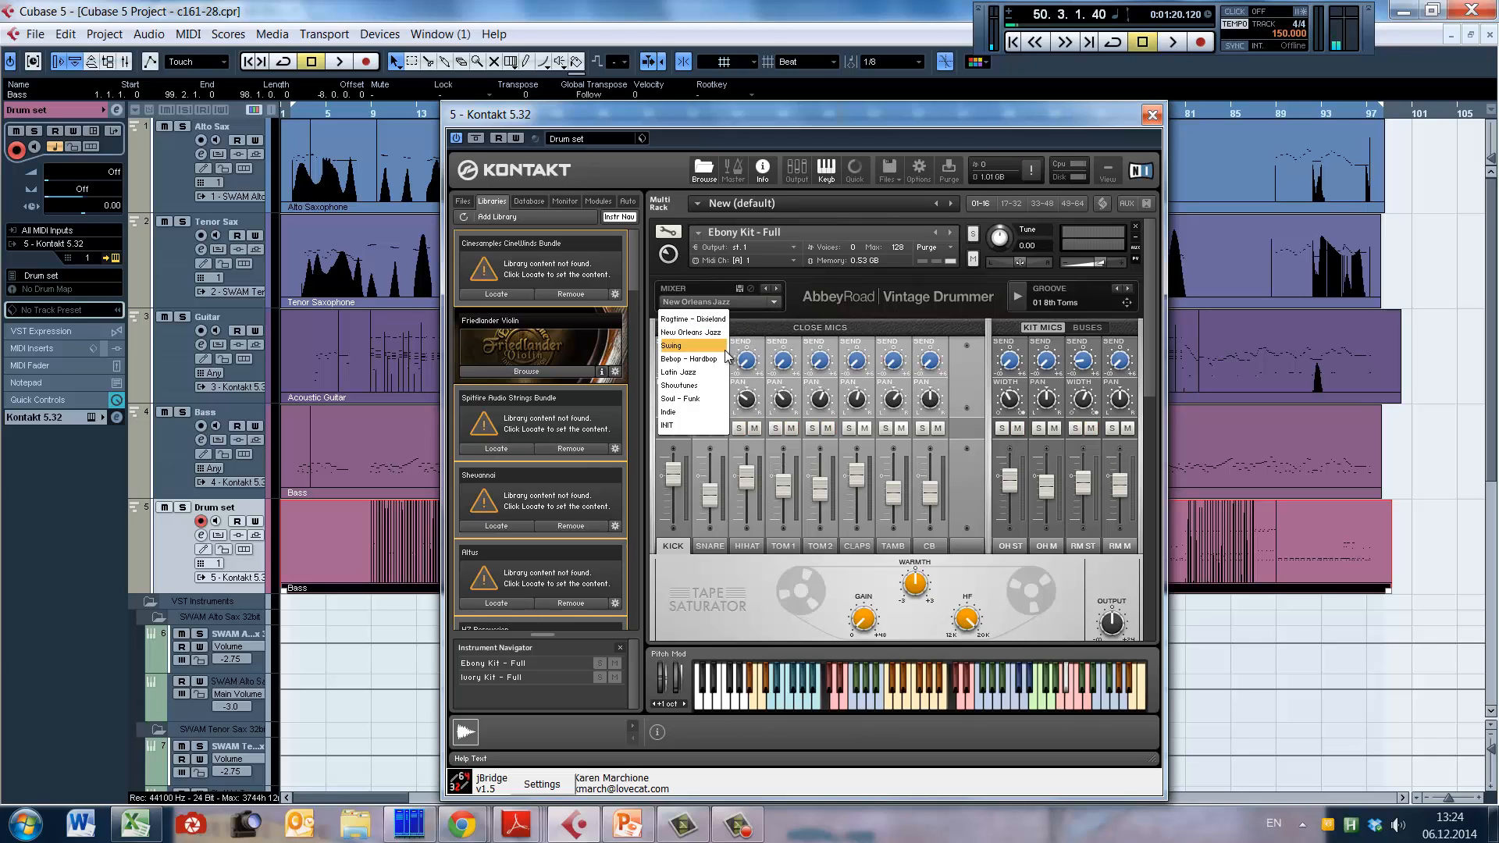
left_click(725, 348)
left_click(774, 302)
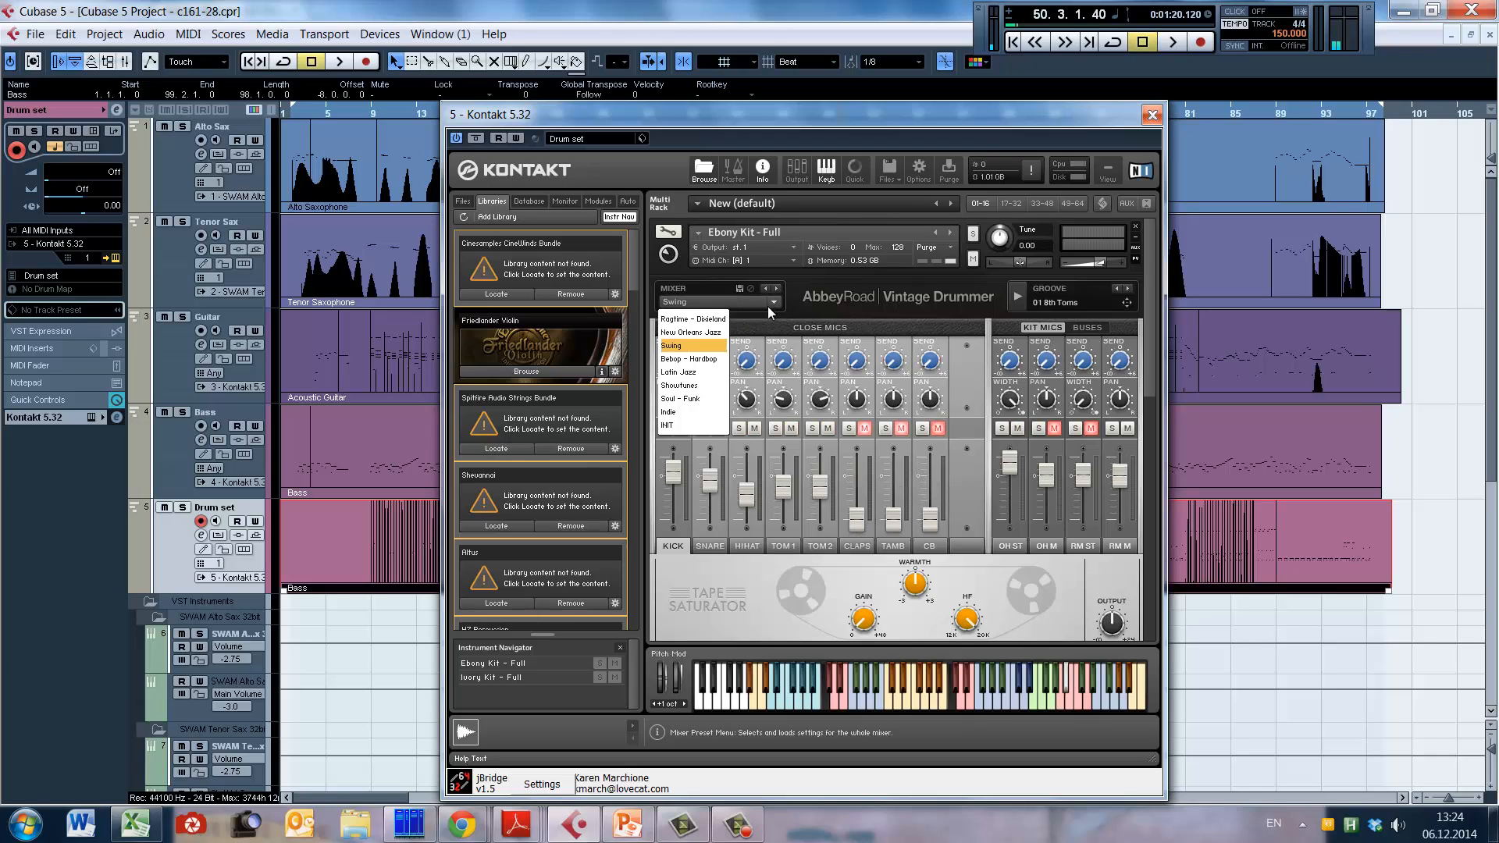
left_click(709, 320)
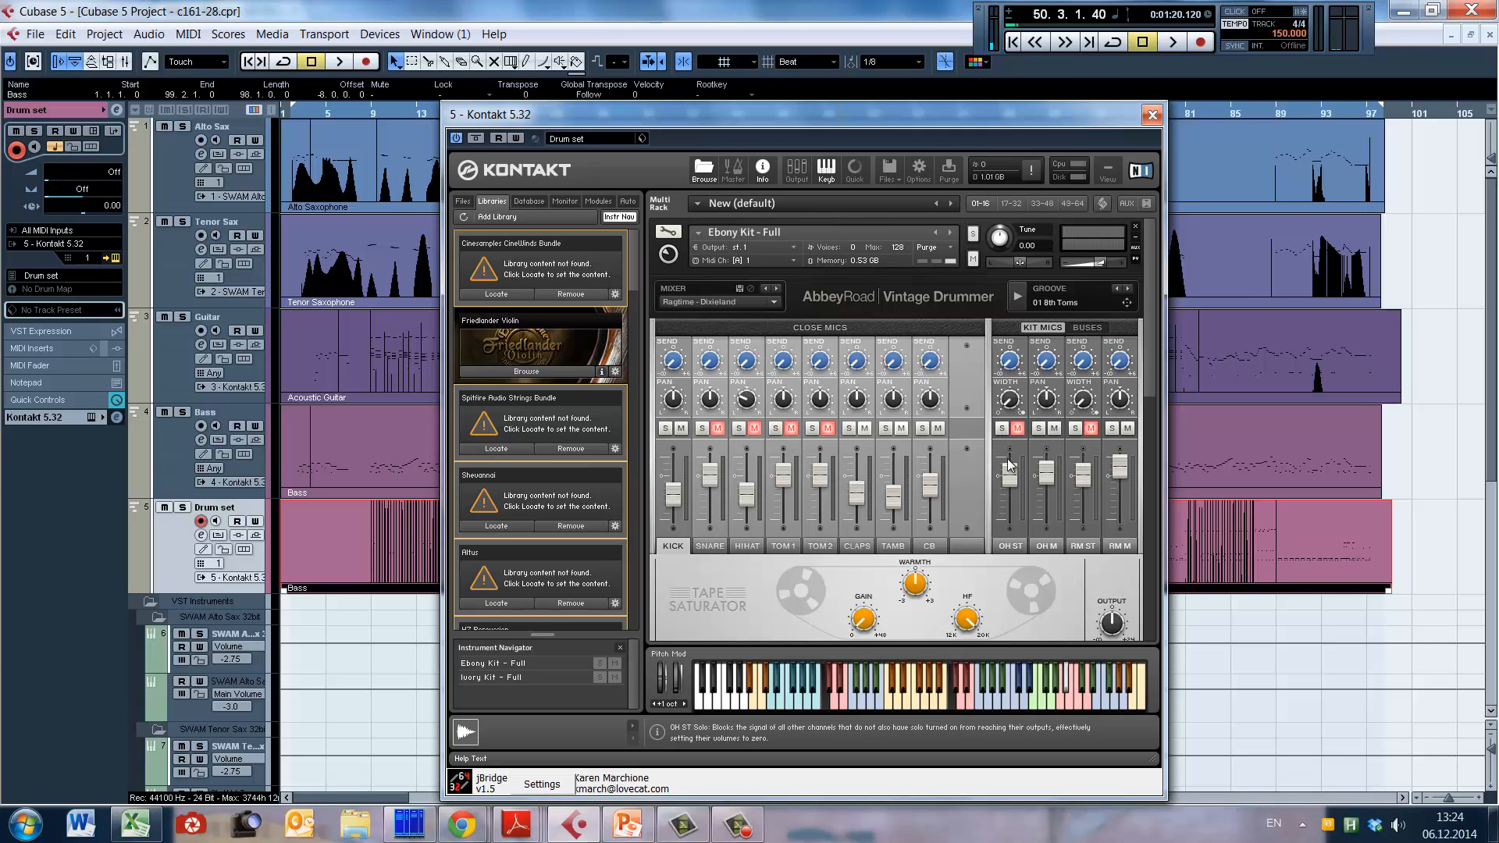
Step: Browse the Ragtime - Dixieland and New Orleans Jazz groove folders and list the grooves of 01 One Step
mouse_move(1154, 340)
left_mouse_down()
mouse_move(1154, 580)
mouse_move(1169, 320)
left_mouse_up()
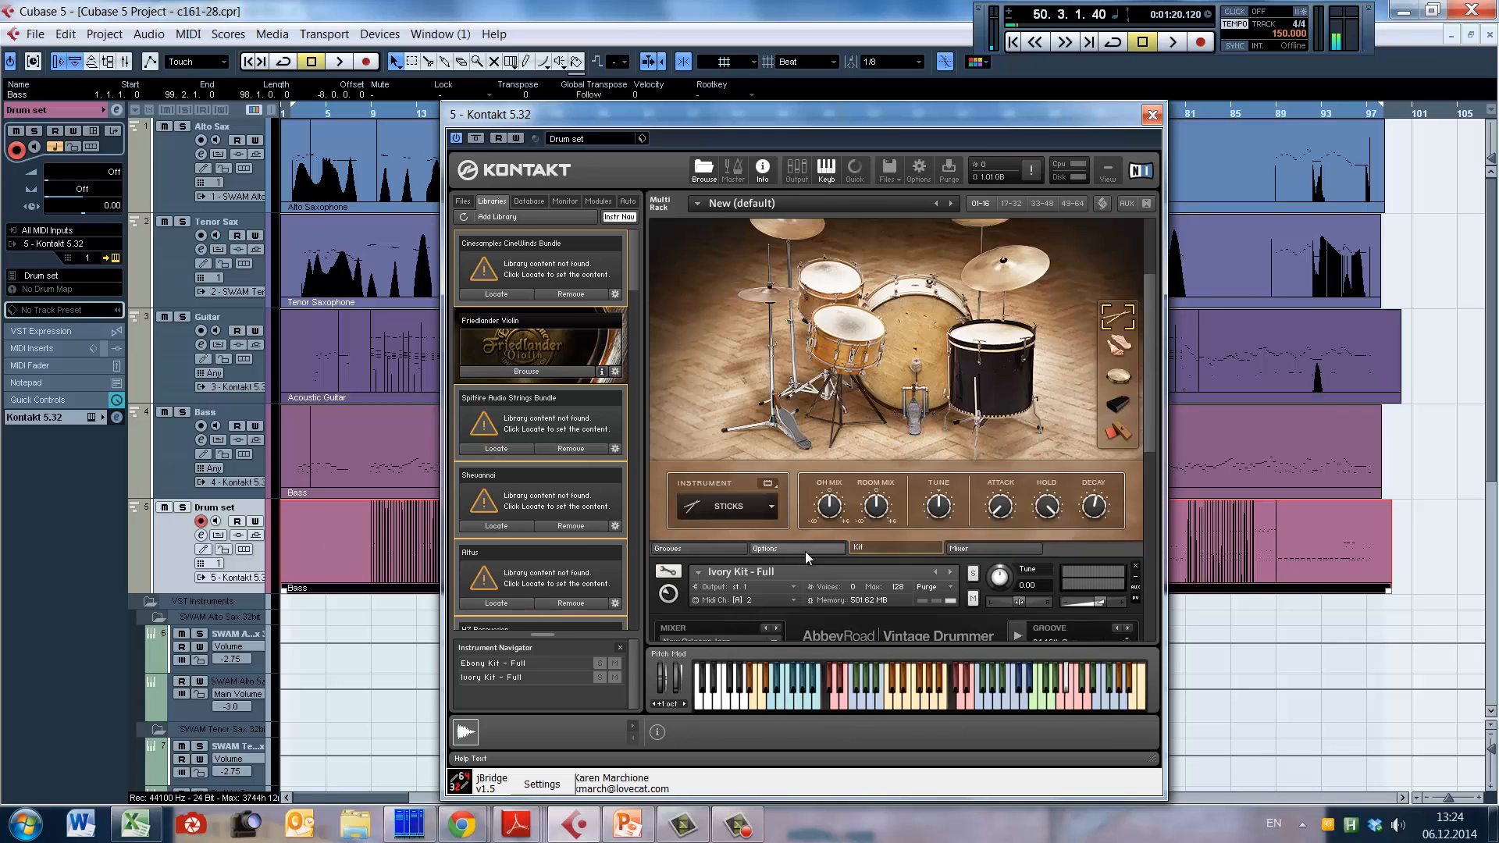
left_click(798, 550)
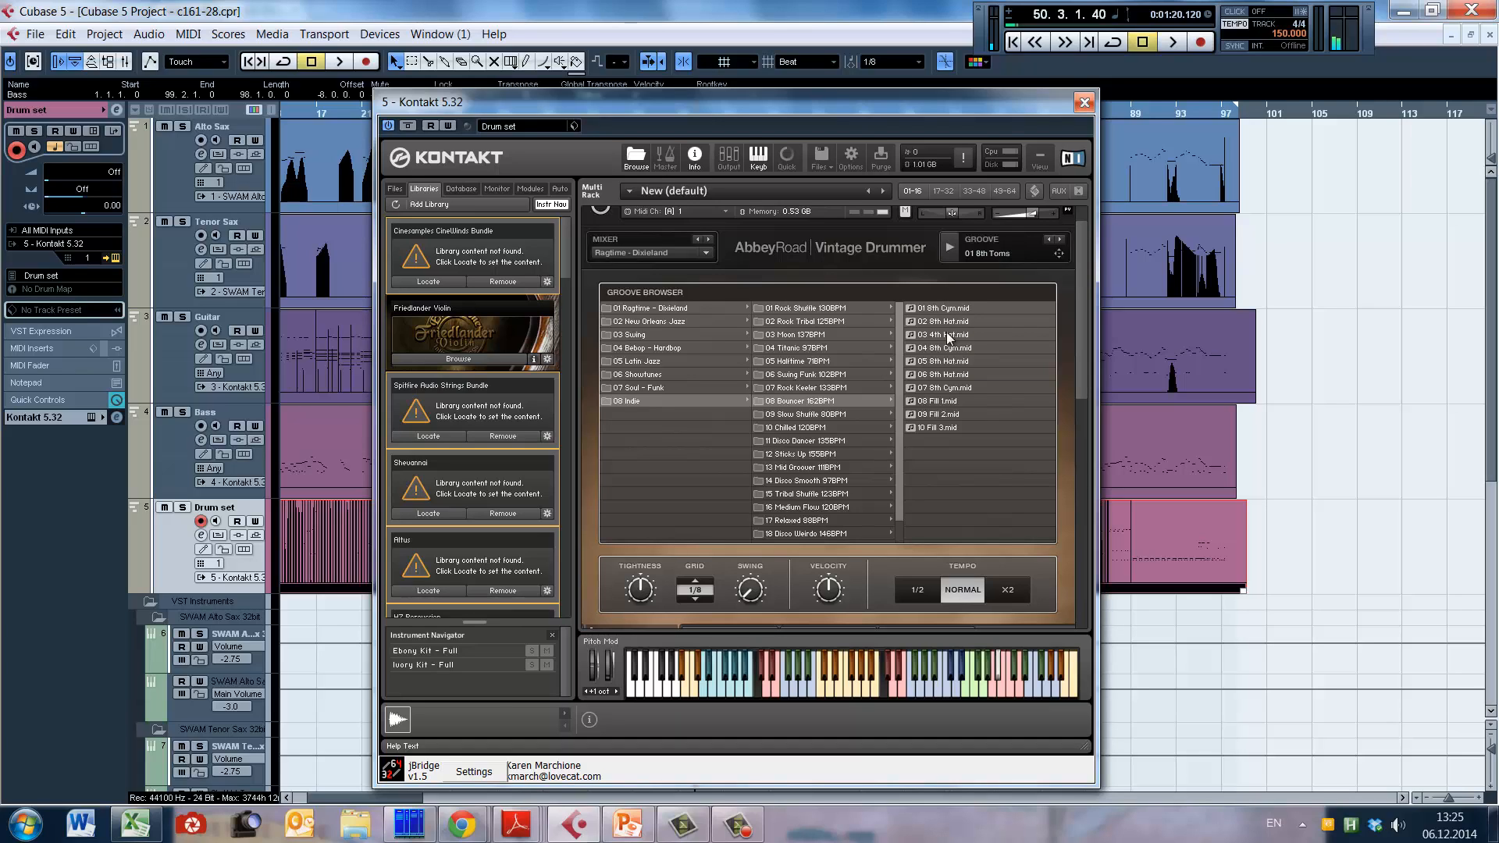
left_click(670, 321)
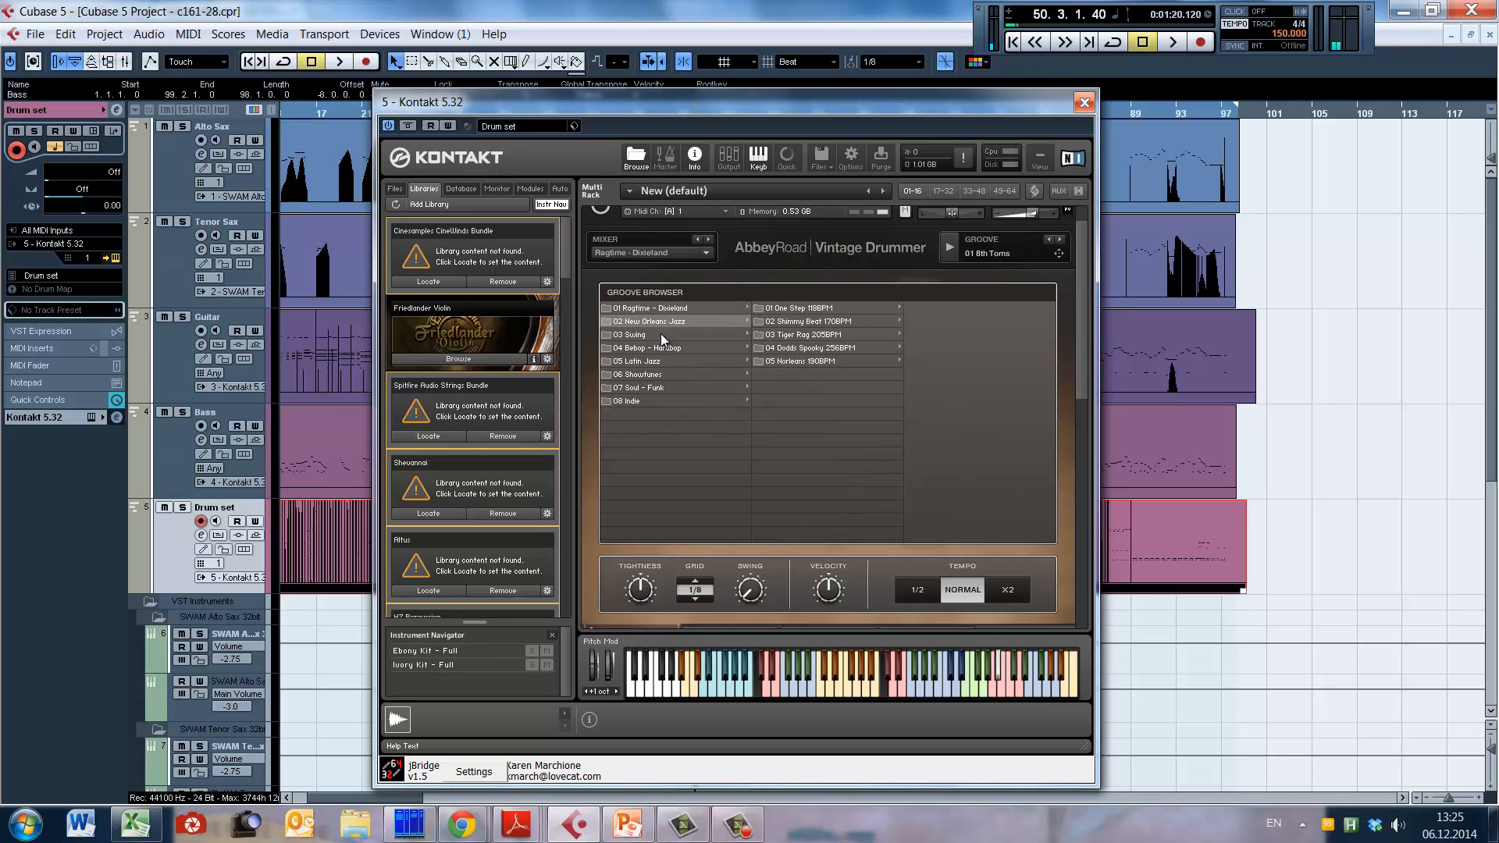
left_click(670, 310)
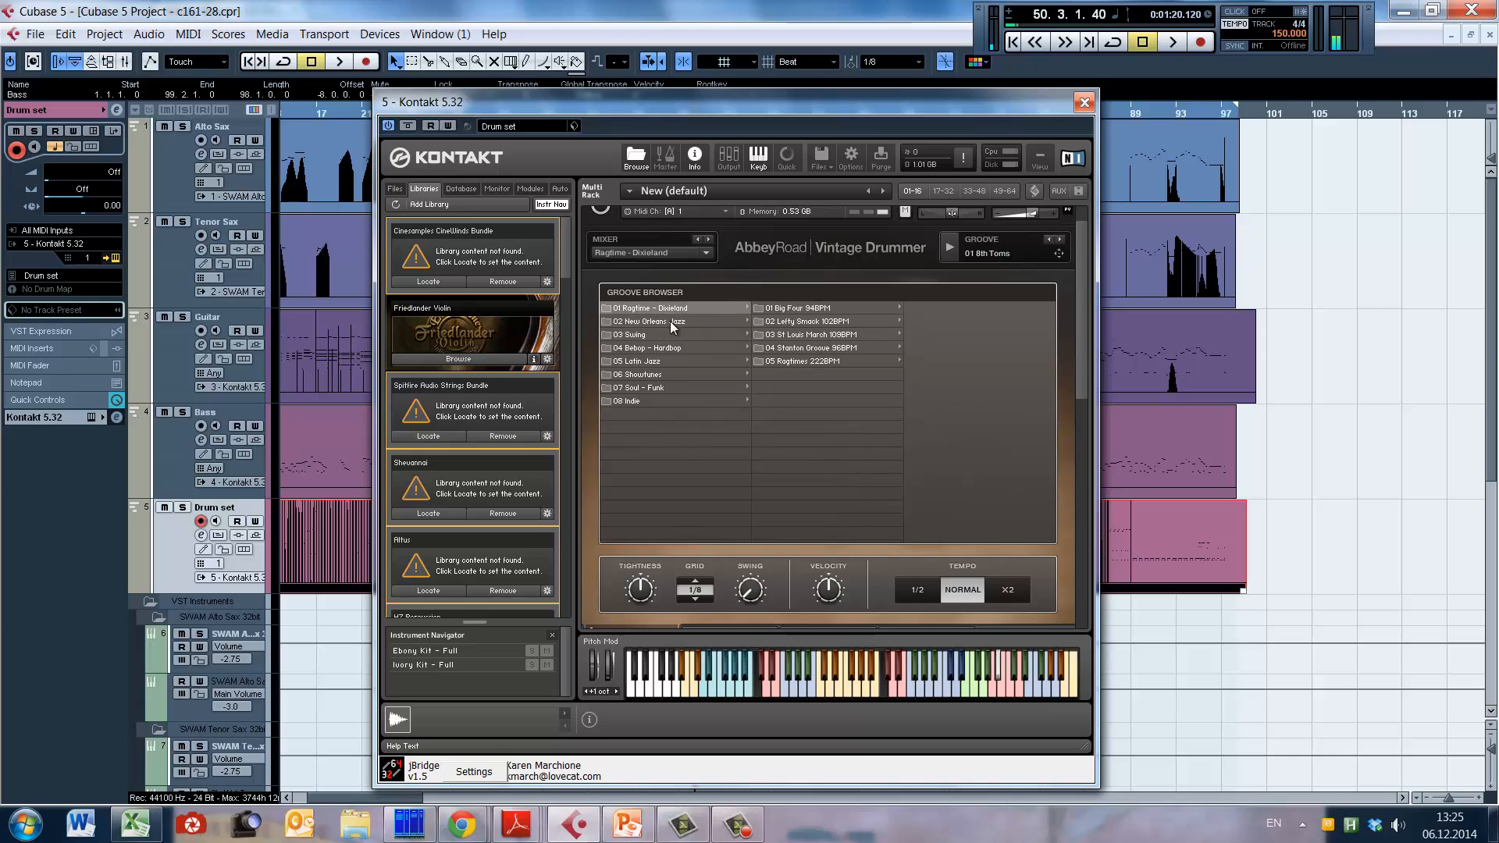
left_click(670, 321)
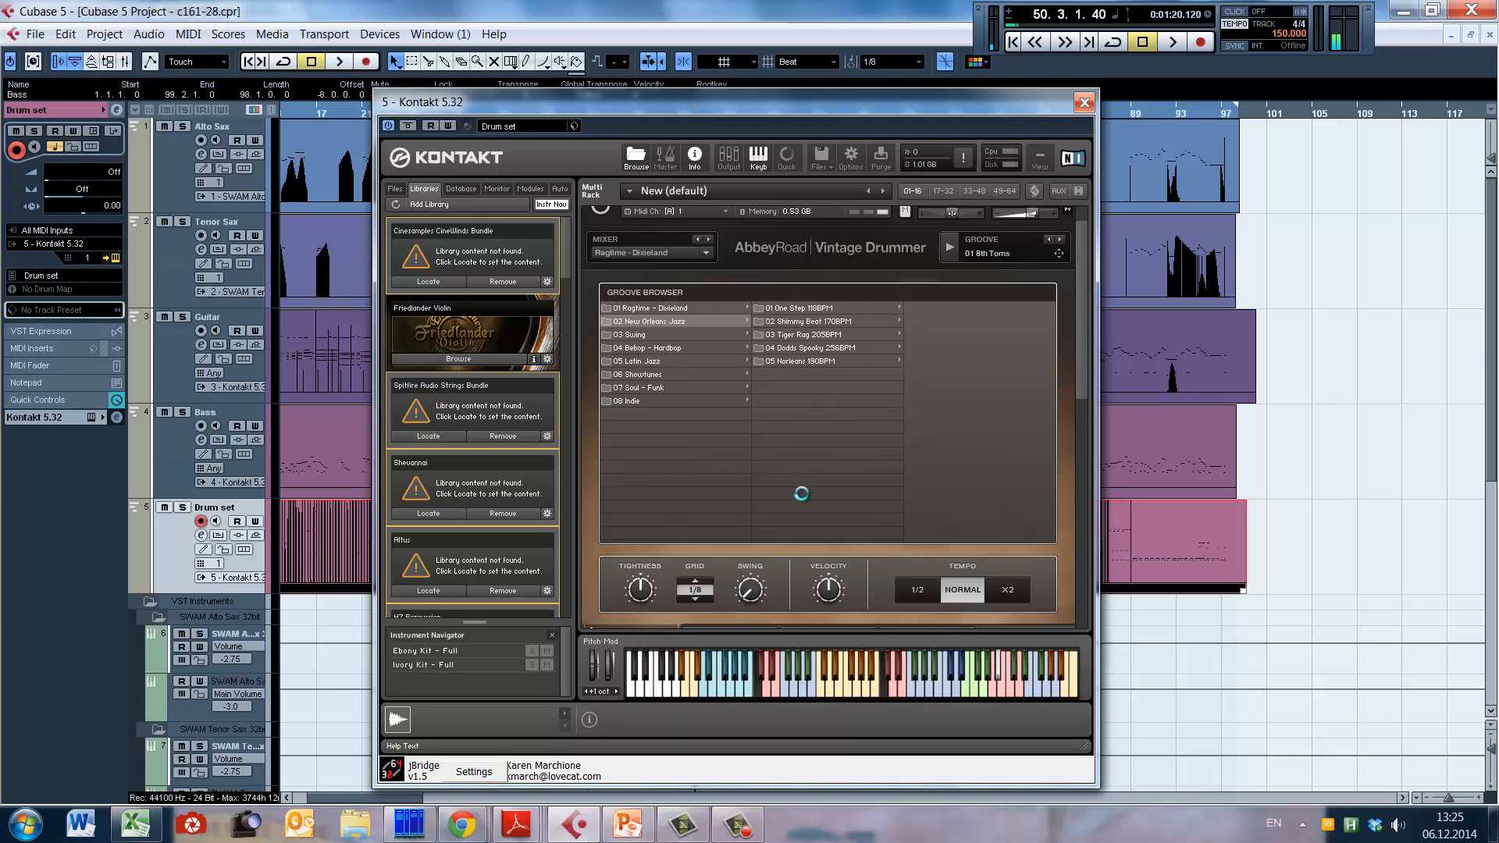
left_click(796, 309)
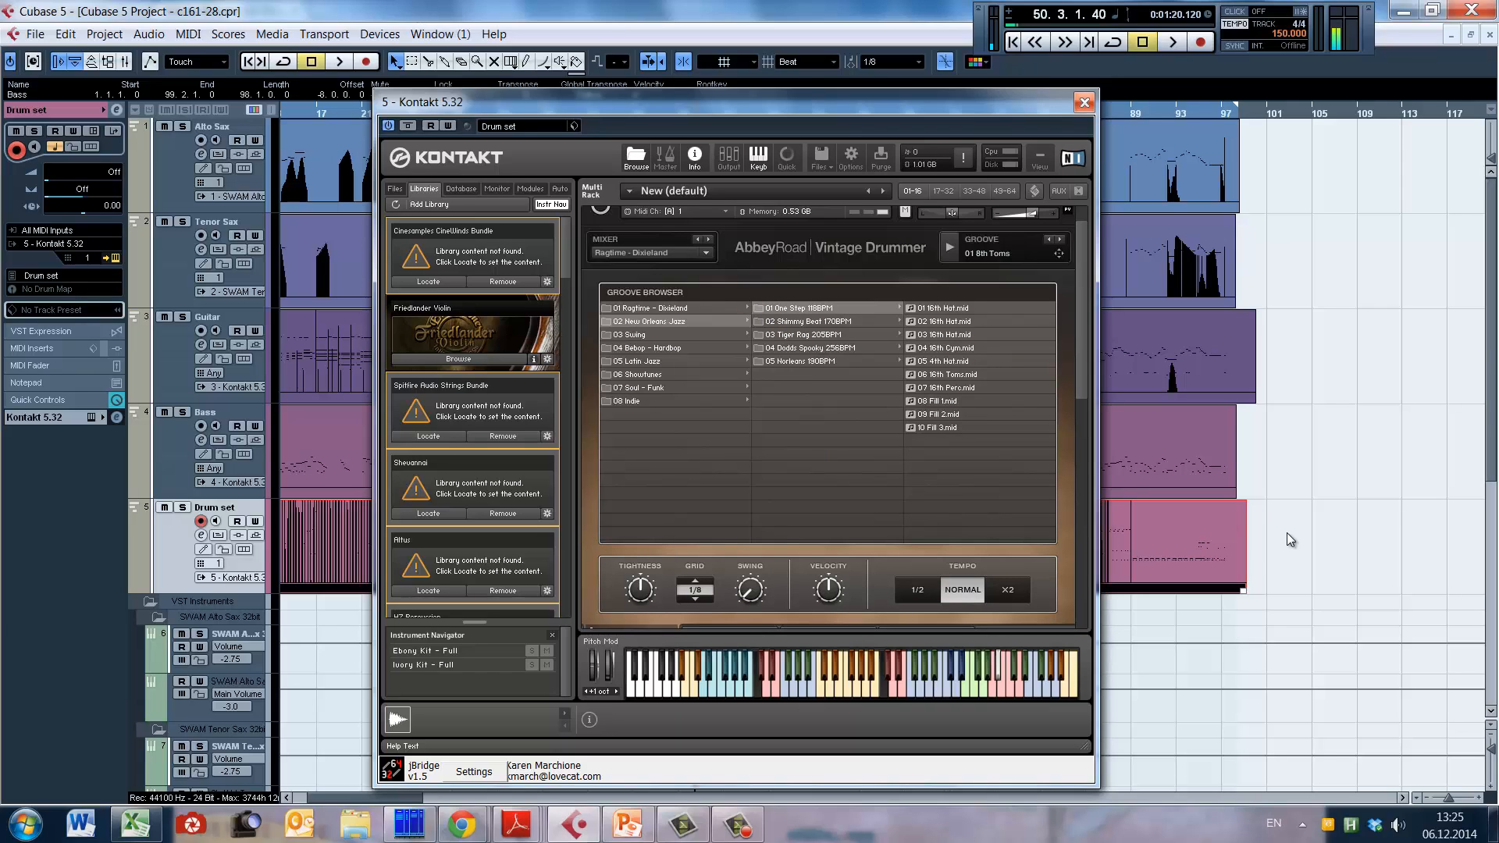
Step: Move the Kontakt window out of the way and open the Drum set track's part in the Key Editor
right_click(1306, 543)
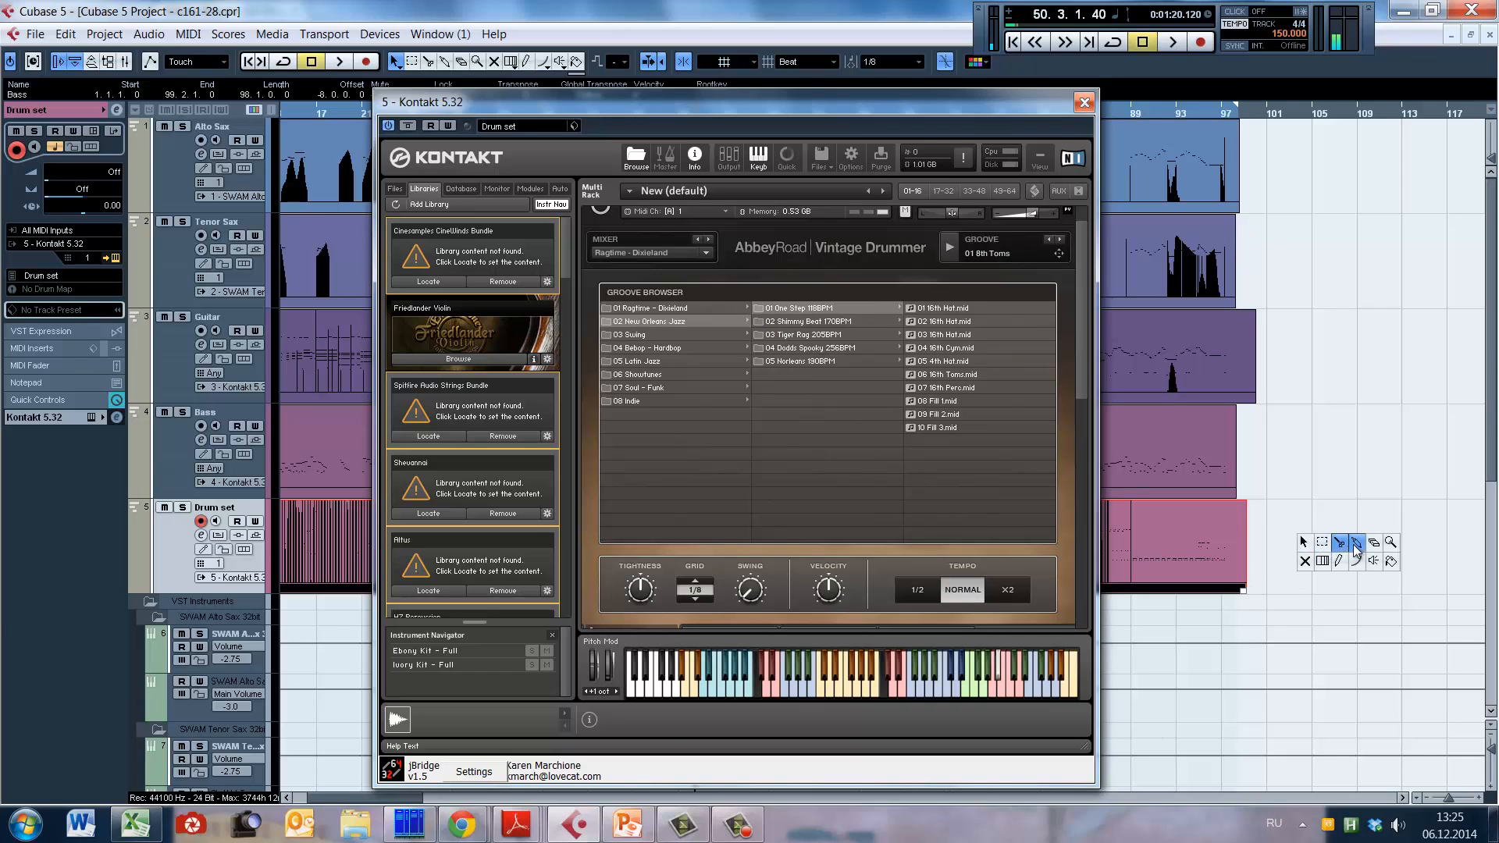
left_click(1358, 546)
left_click_drag(820, 102, 818, 652)
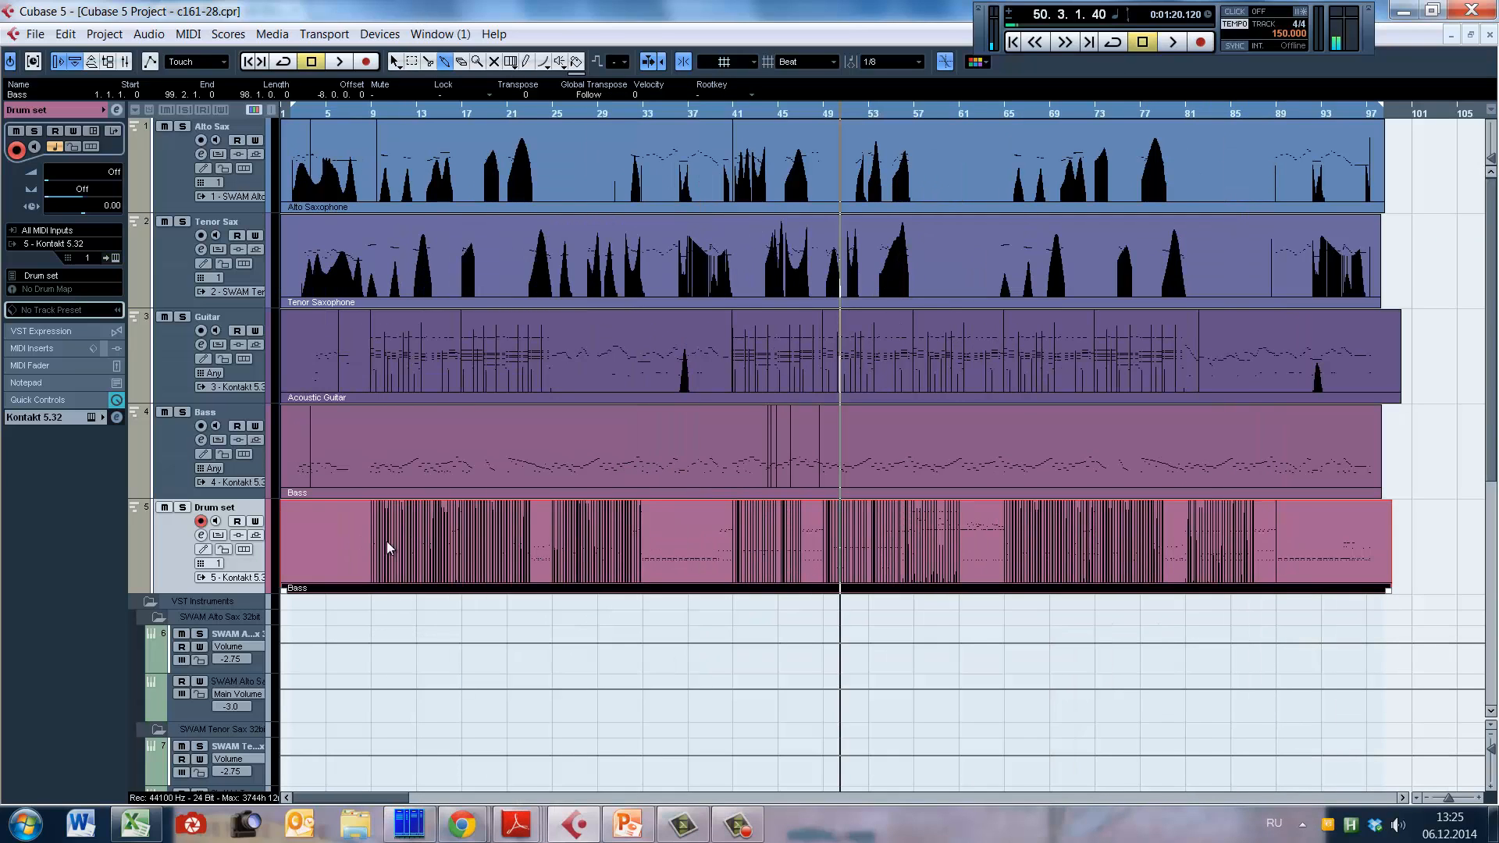
key("1")
double_click(387, 535)
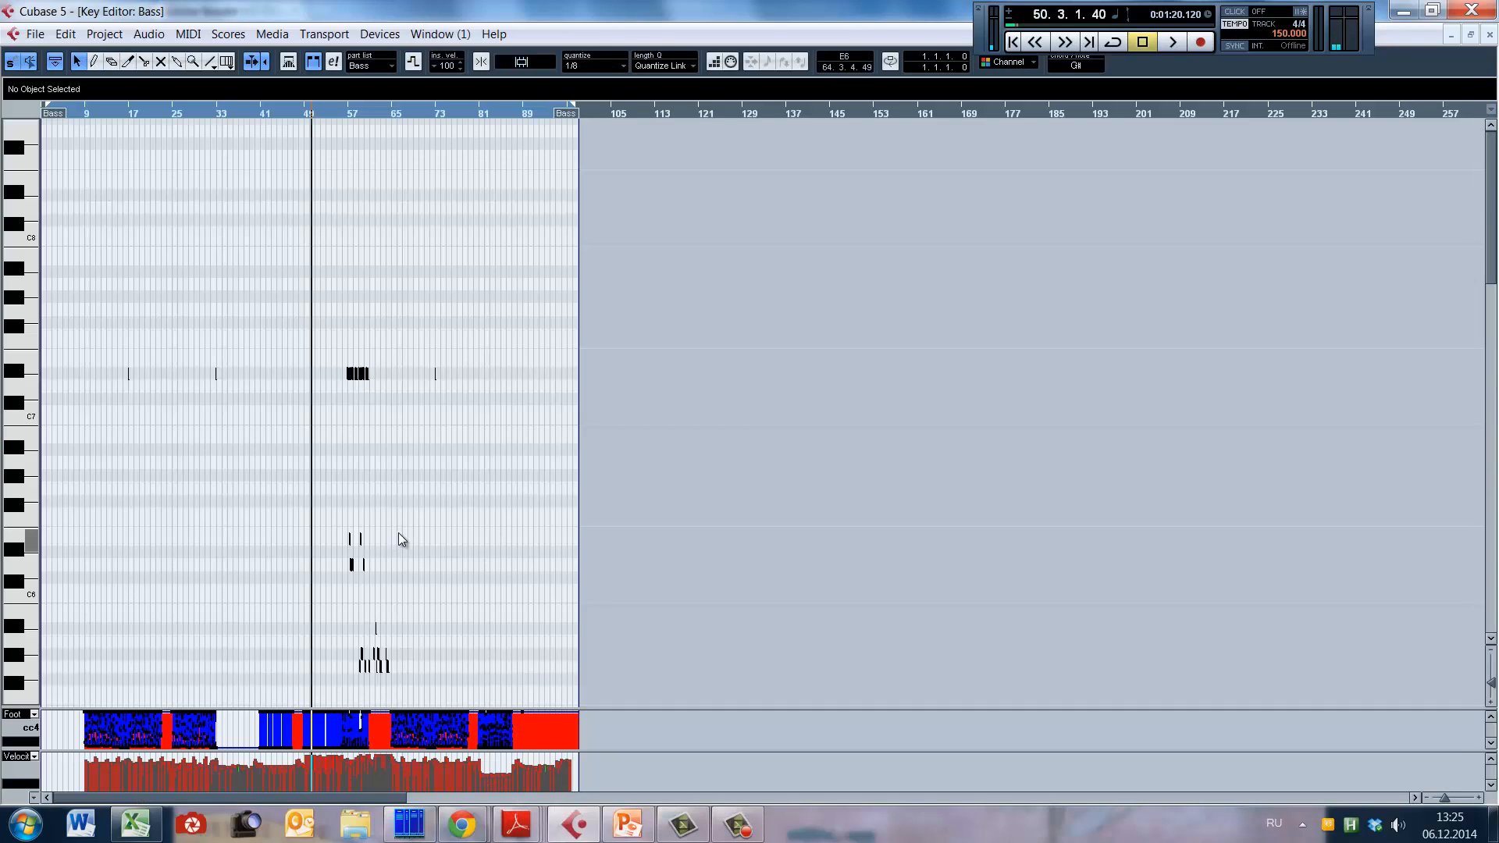
Step: Examine the drum notes across bars 7 to 42 over the full pitch range in the Key Editor
scroll(351, 453, "down", 5)
key("h")
key("h")
key("h")
key("h")
key("h")
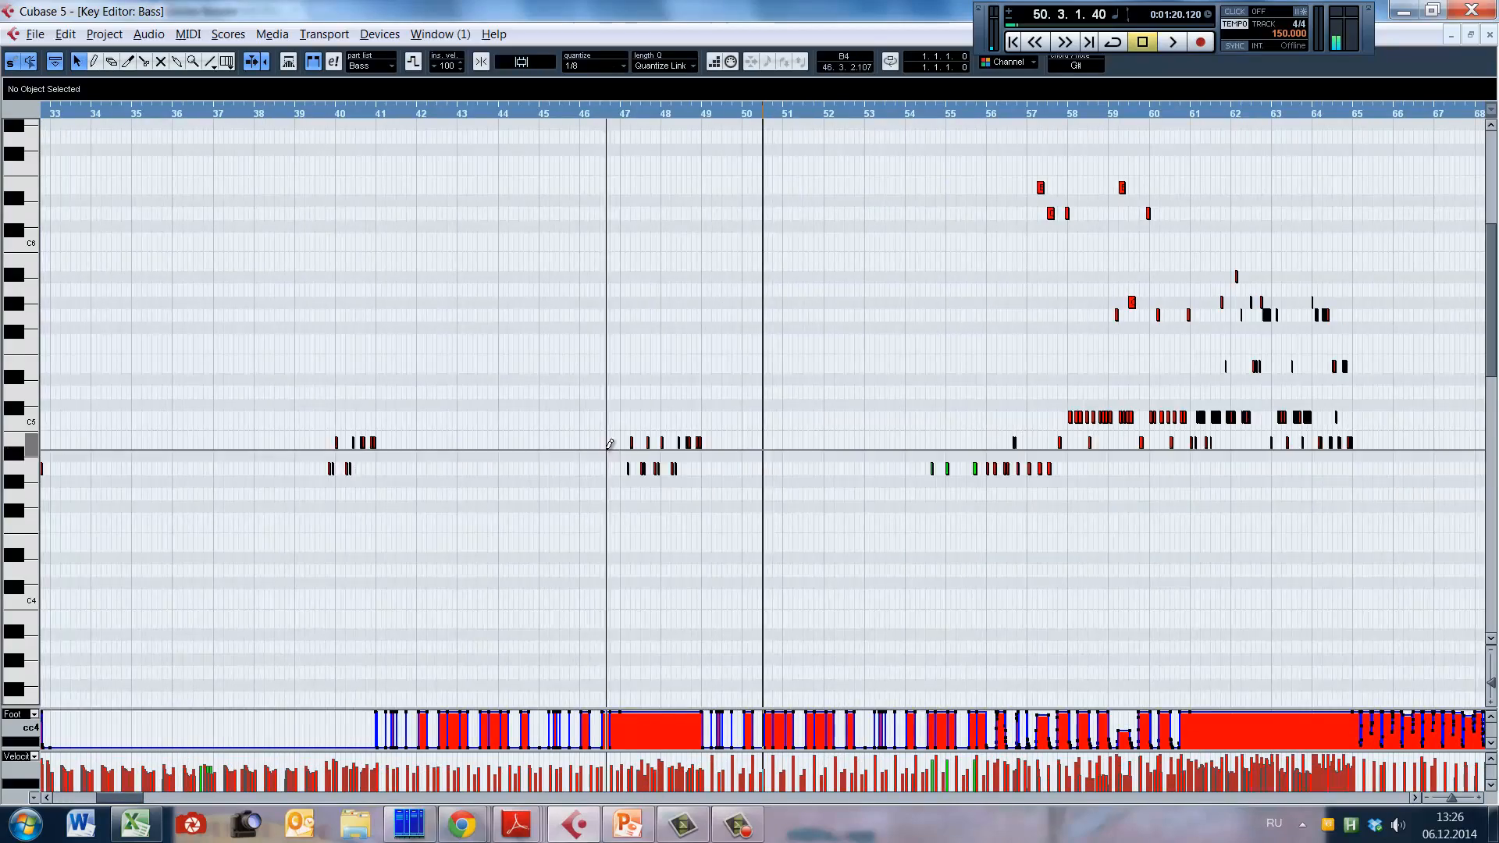
key("alt+Up")
key("alt+Up")
key("alt+Up")
key("alt+Up")
key("alt+Up")
key("alt+Up")
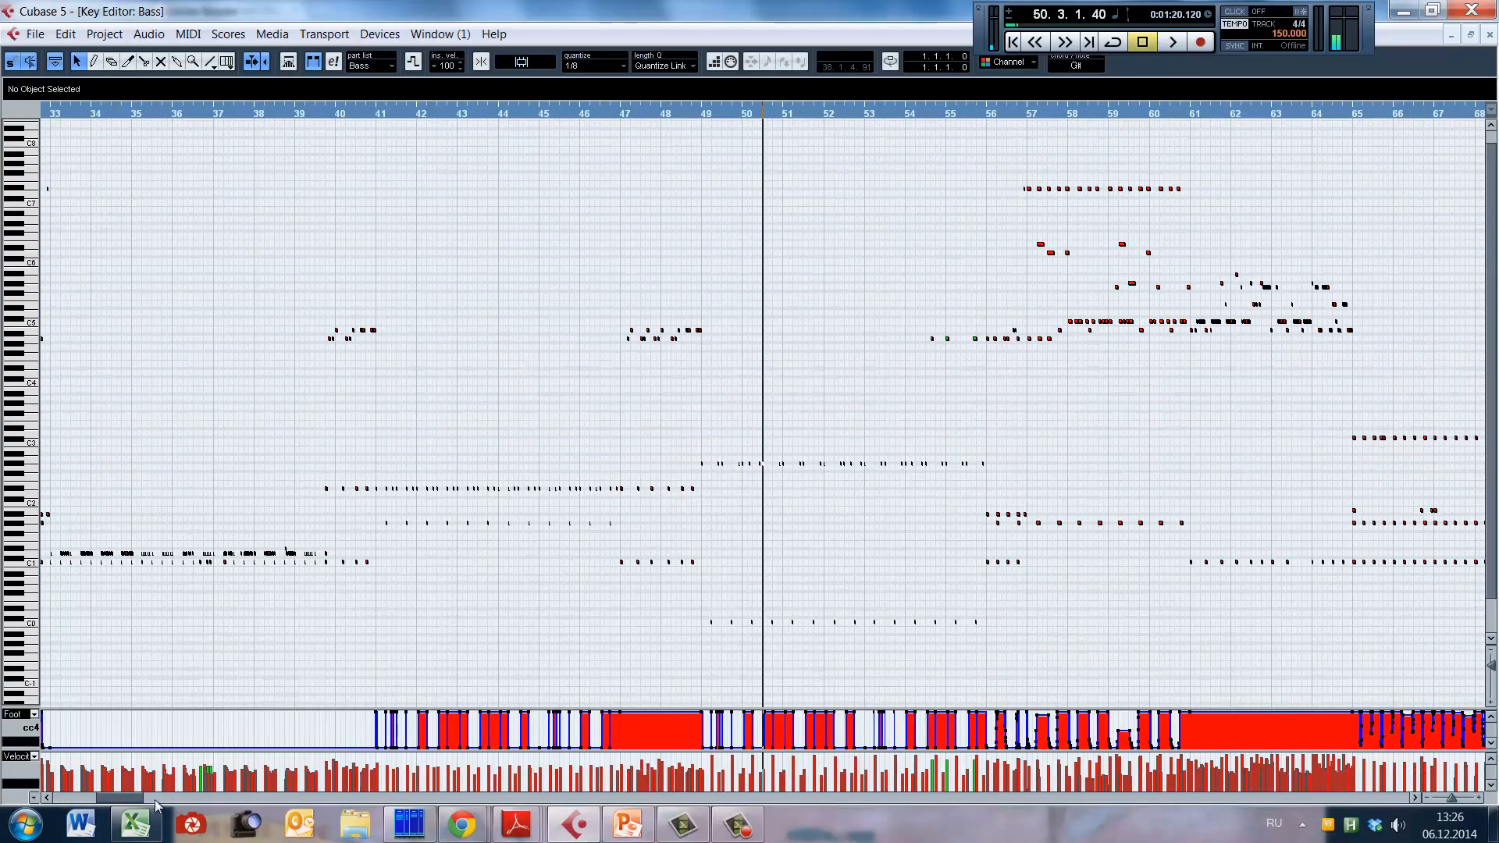
left_click_drag(123, 799, 89, 804)
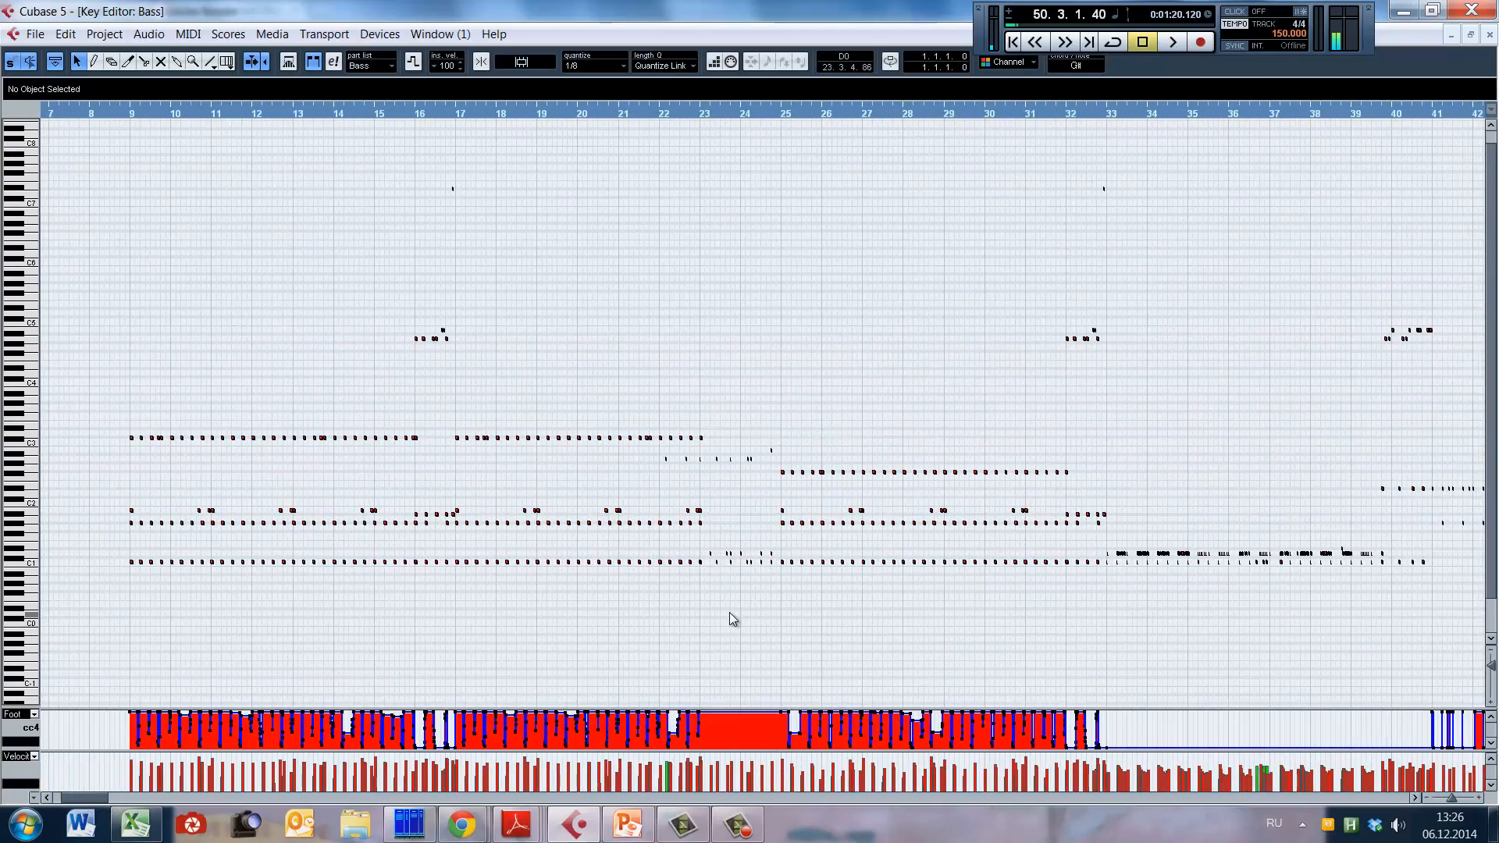
Step: Examine the drum notes, foot controller curve and velocities between bars 19 and 23 up close
left_click(642, 618)
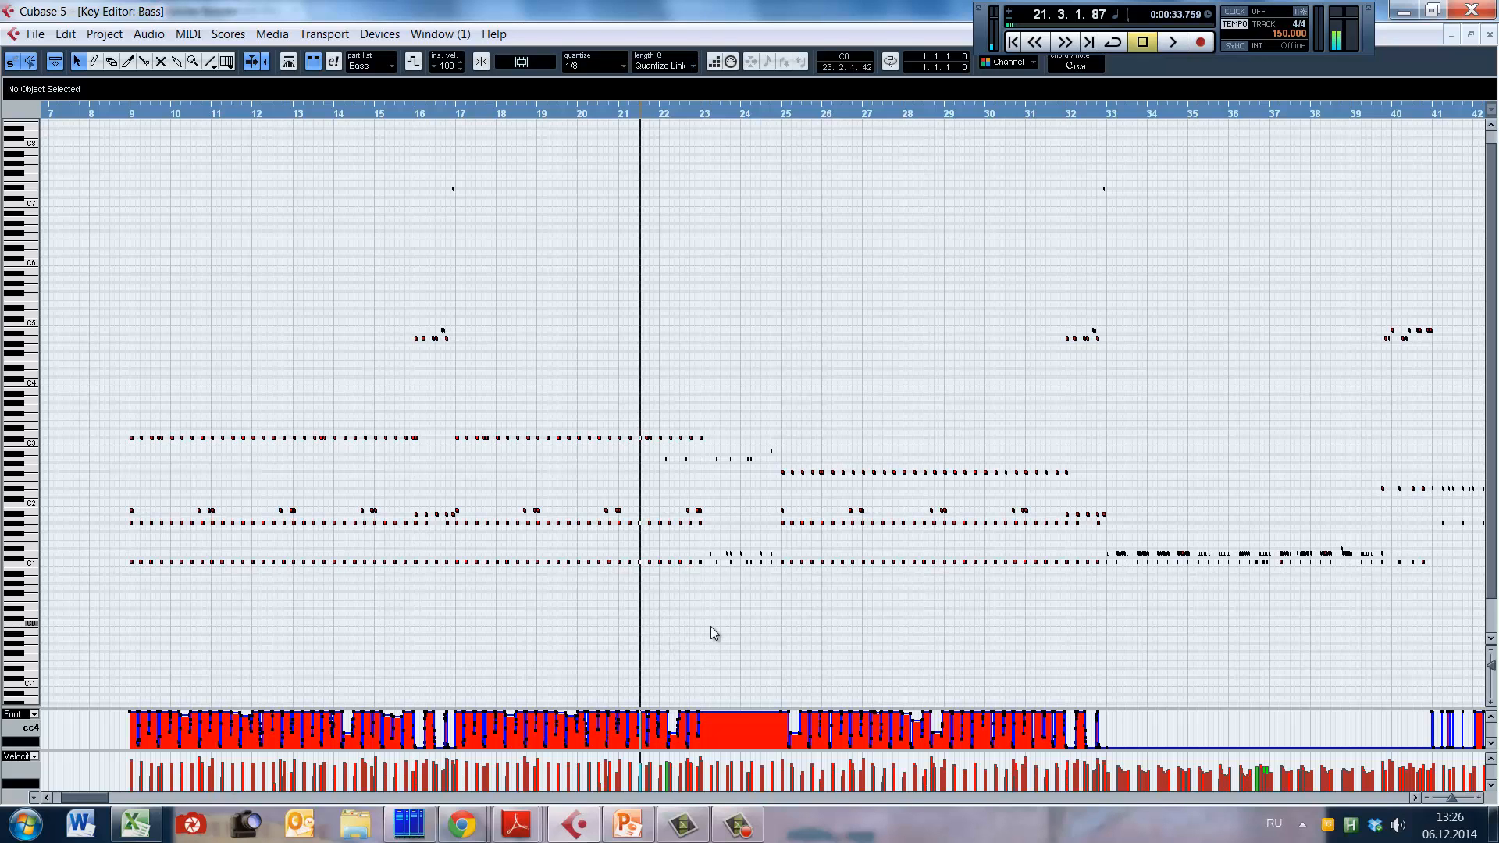
key("h")
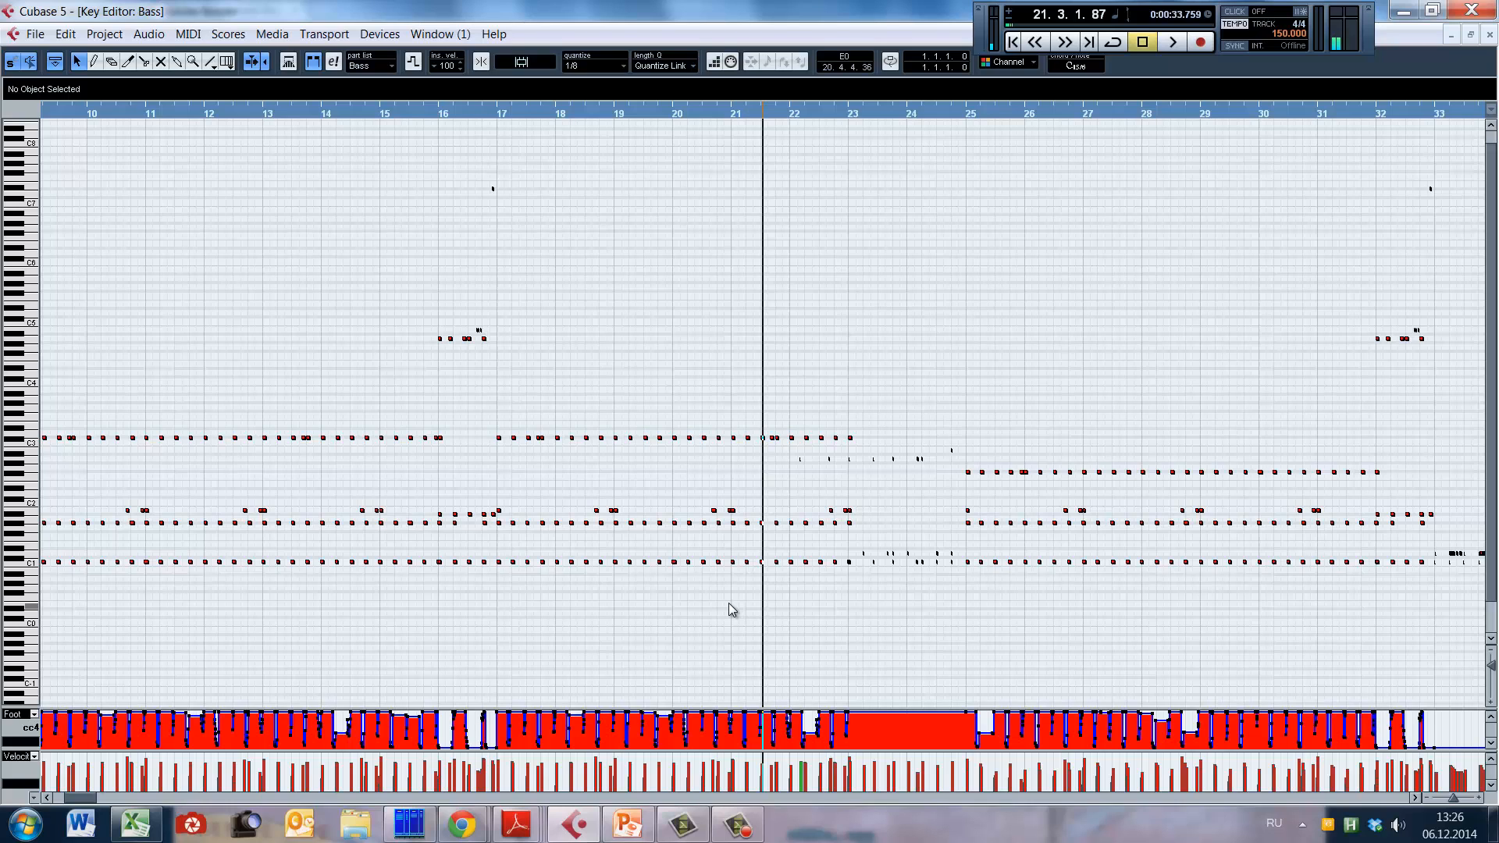
left_click(712, 604)
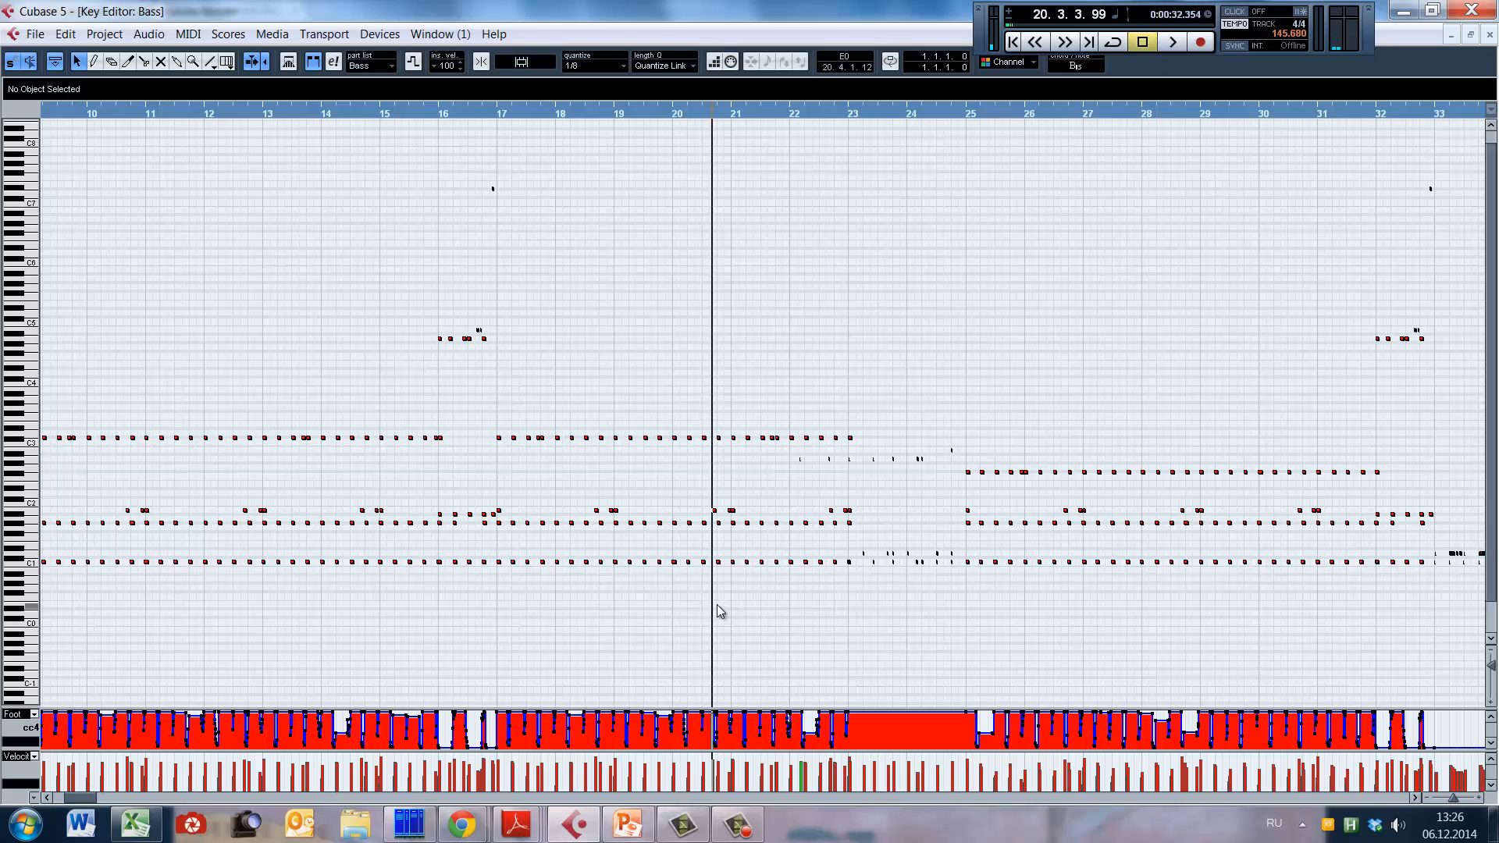
key("h")
key("h")
key("h")
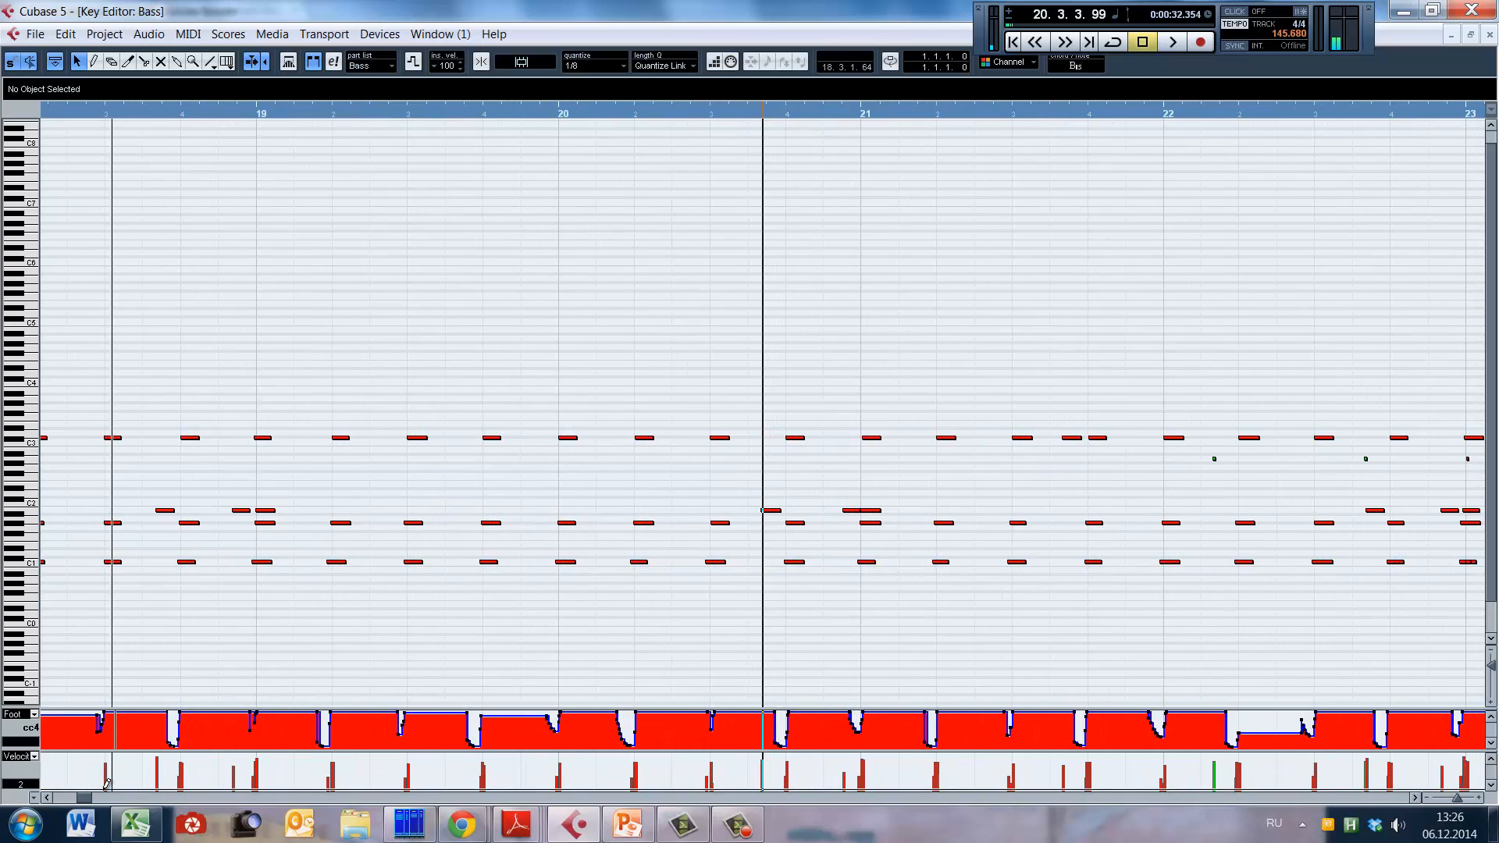
left_click_drag(83, 799, 88, 803)
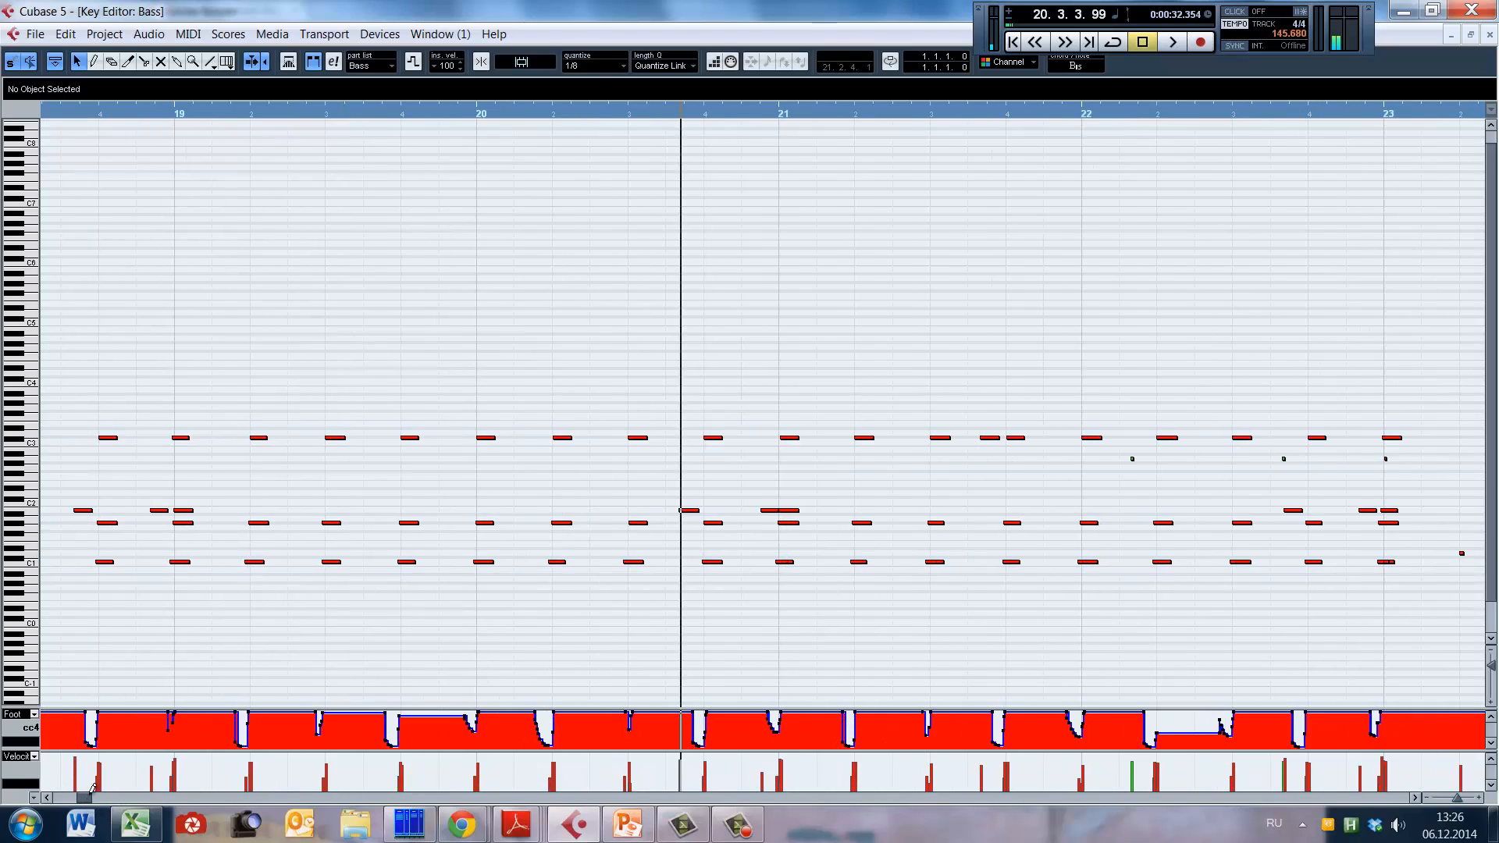
Step: Place the playback cursor in bar 19, select the short A2 note in bar 22, and start playback
left_click(349, 113)
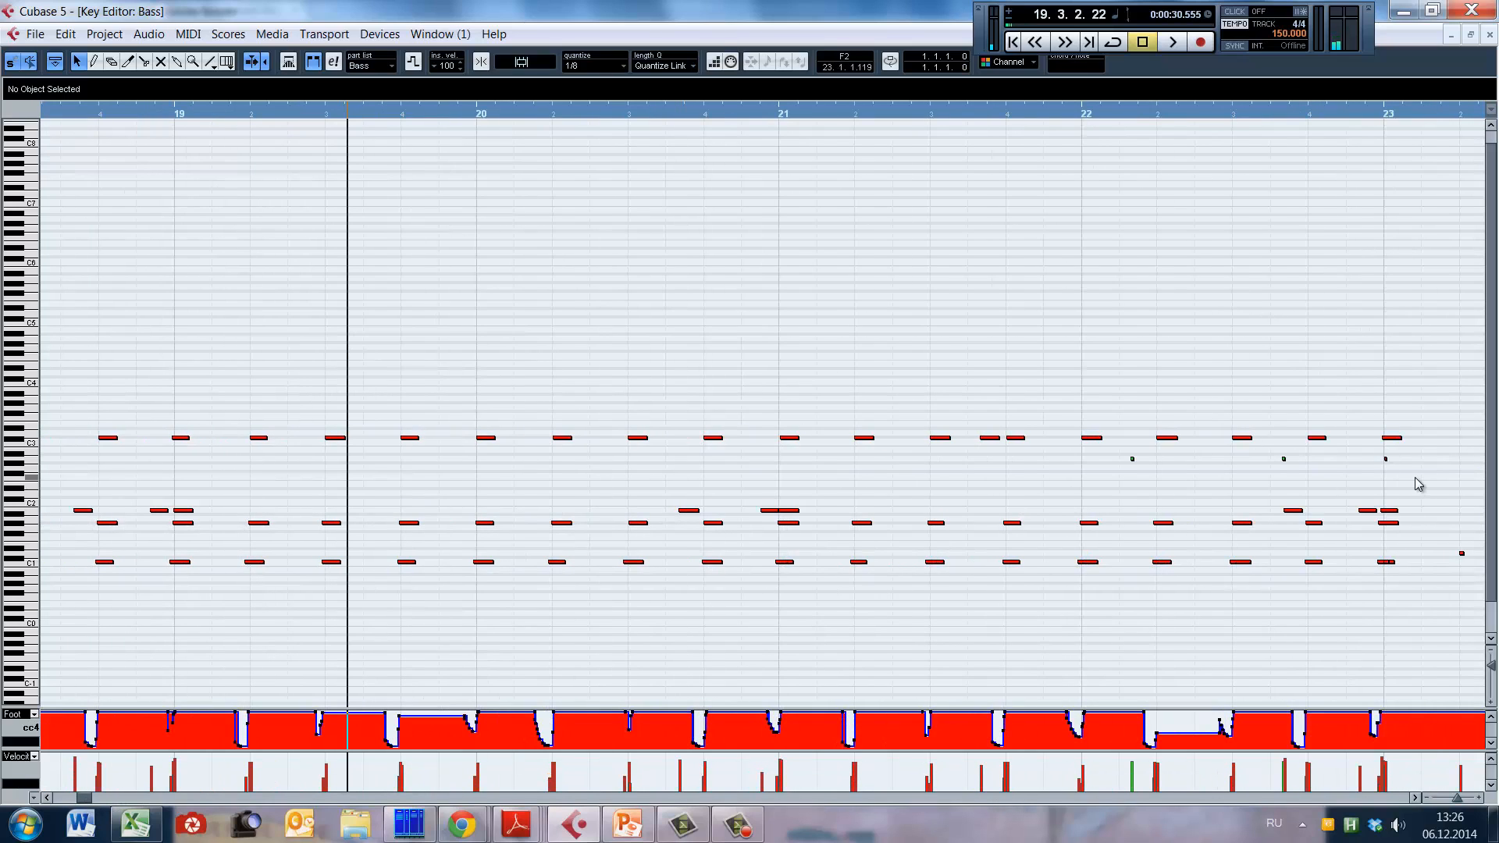
left_click(1285, 459)
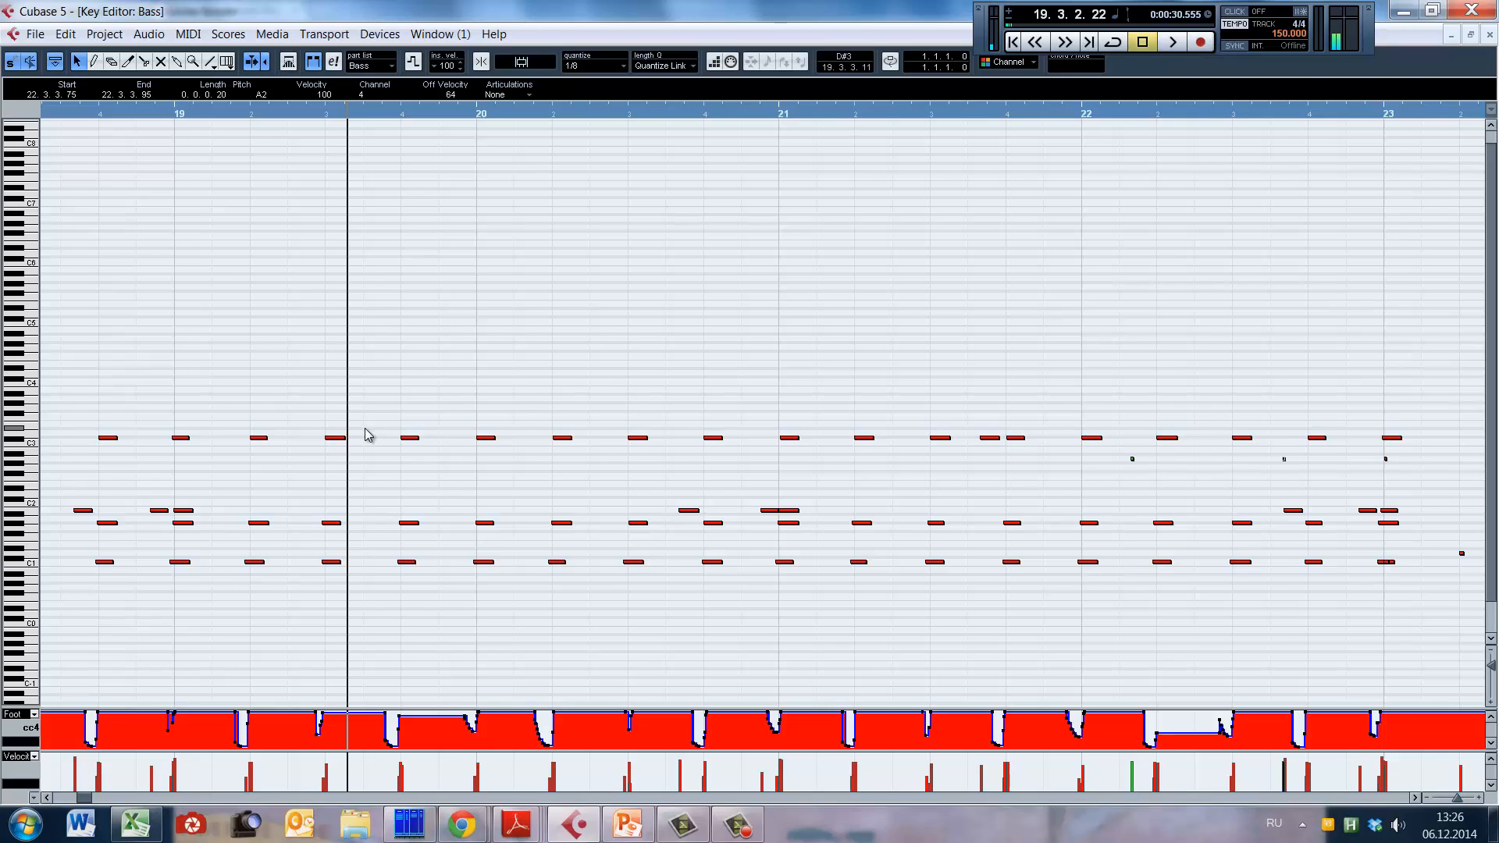
left_click(292, 388, "alt+shift")
key("space")
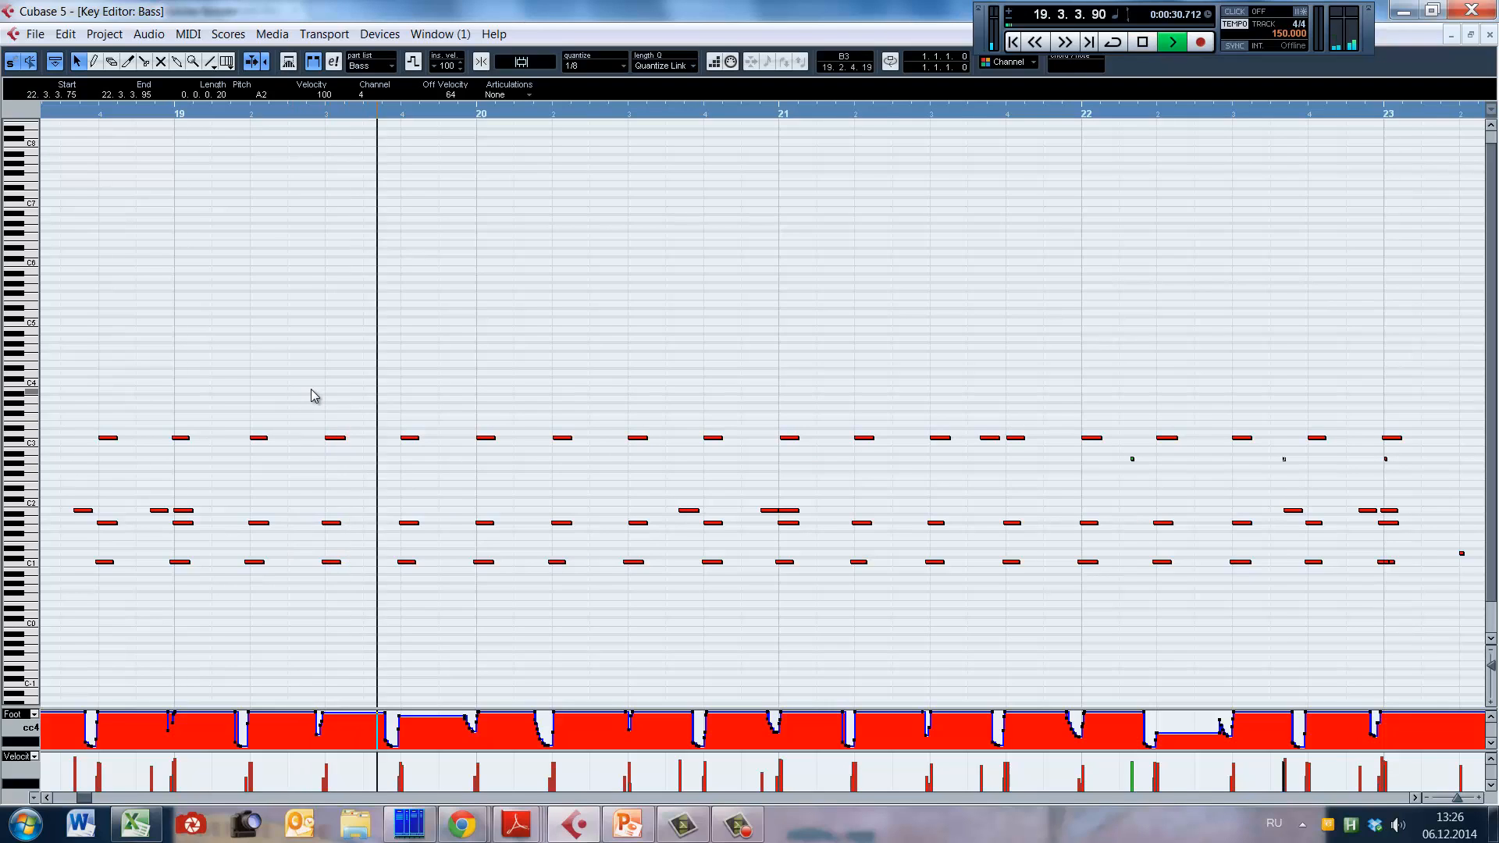
Step: Play the drum part from bar 19 into bar 31 with the coming bars in view, and stop playback in bar 31
key("g")
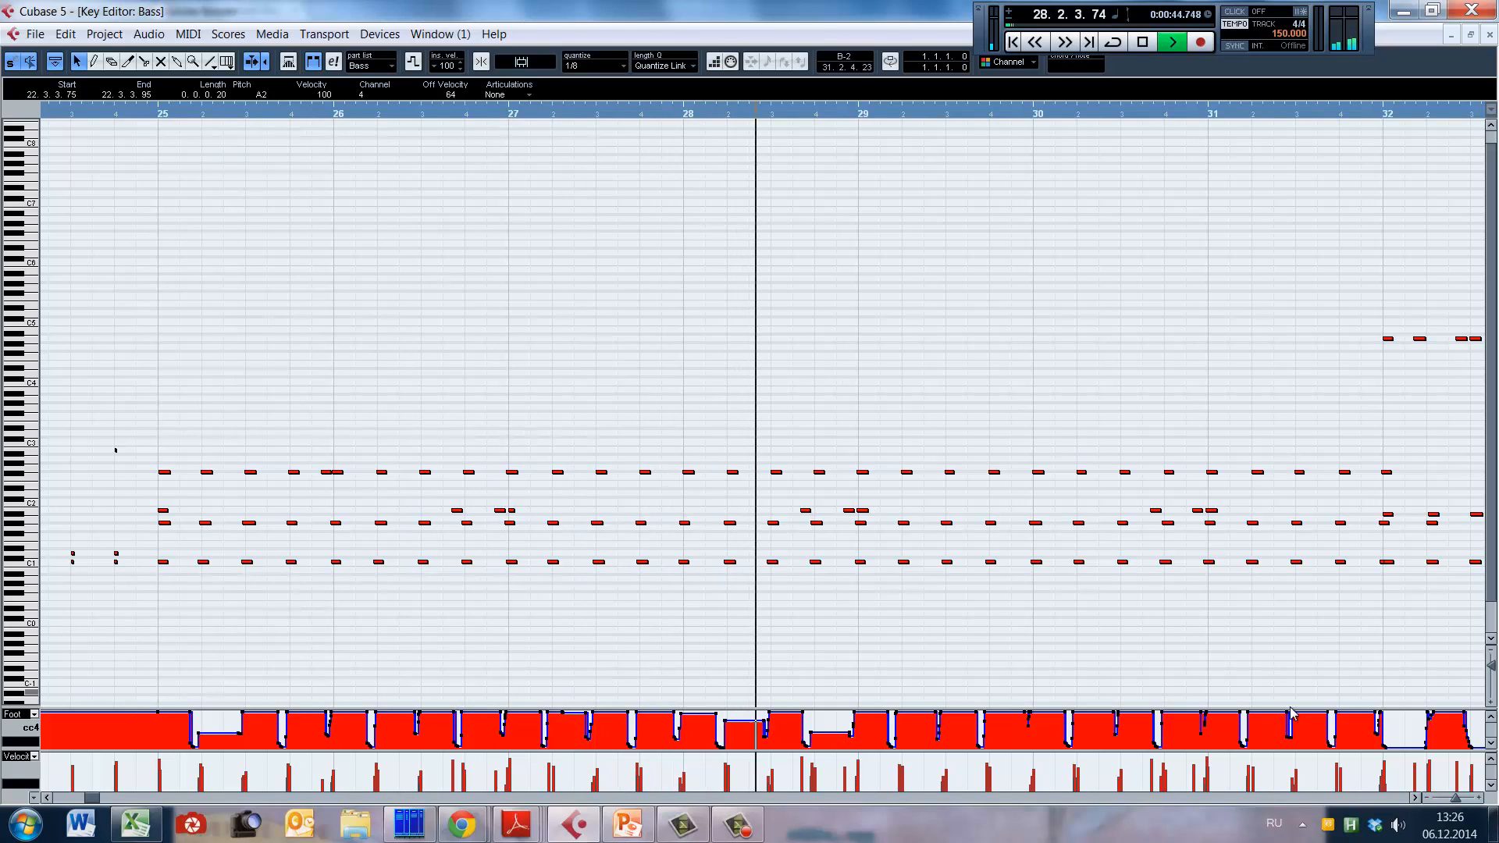
left_click(1415, 799)
left_click(1415, 799)
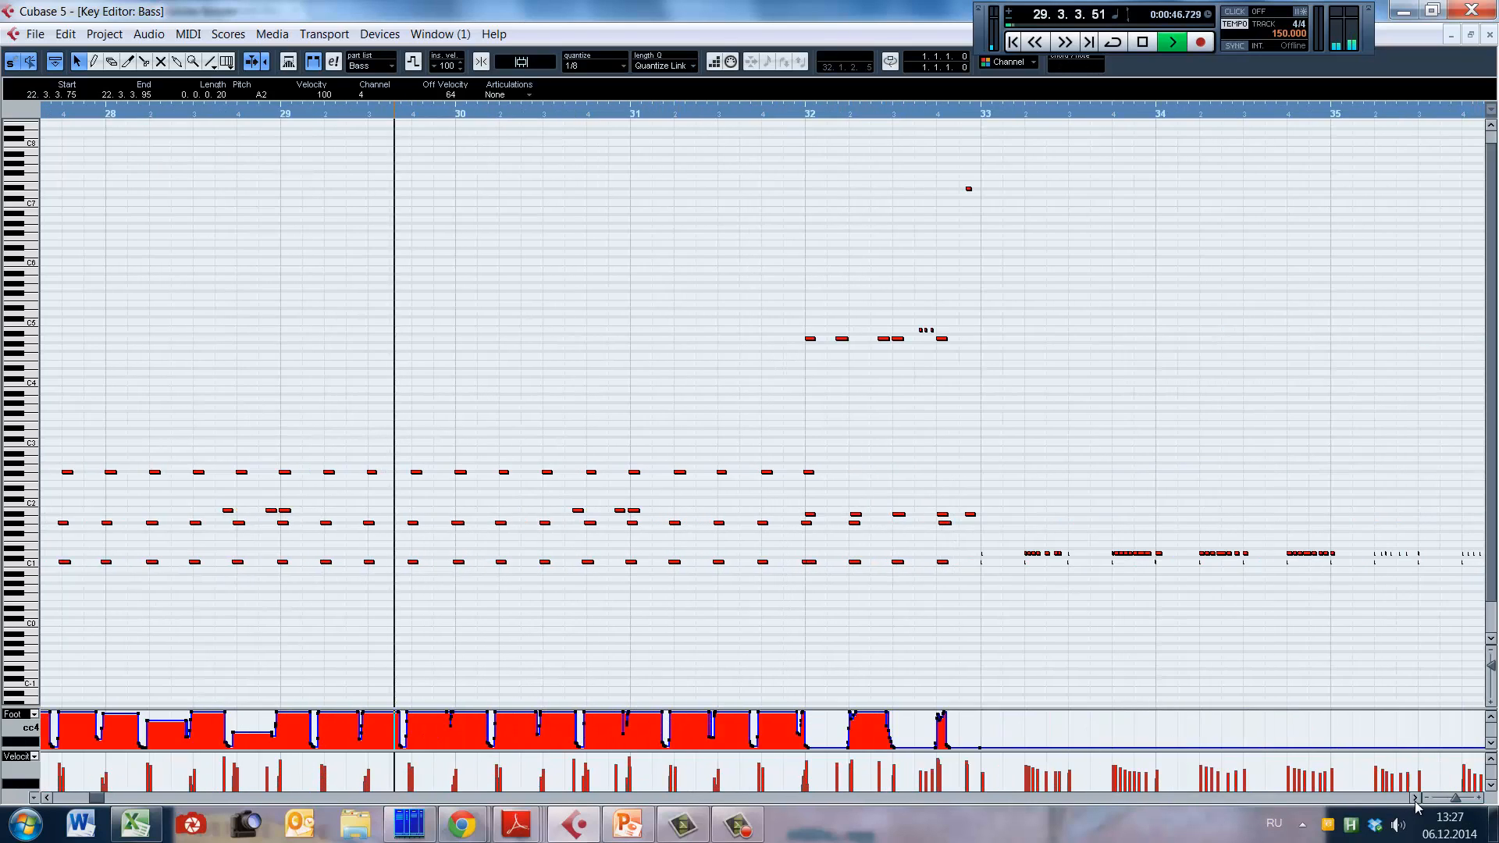
left_click(1416, 800)
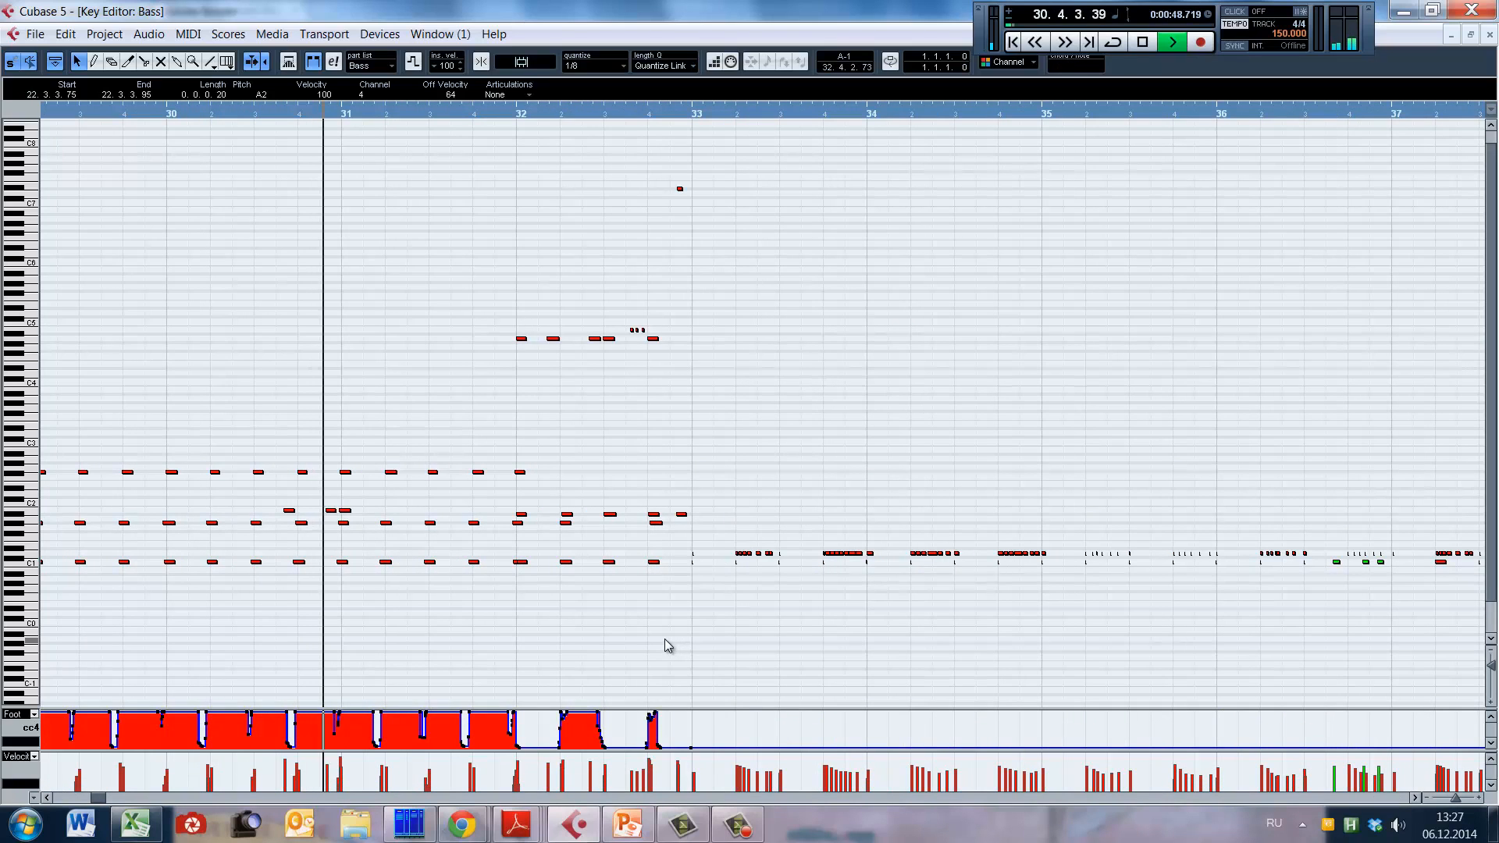
key("space")
key("h")
key("g")
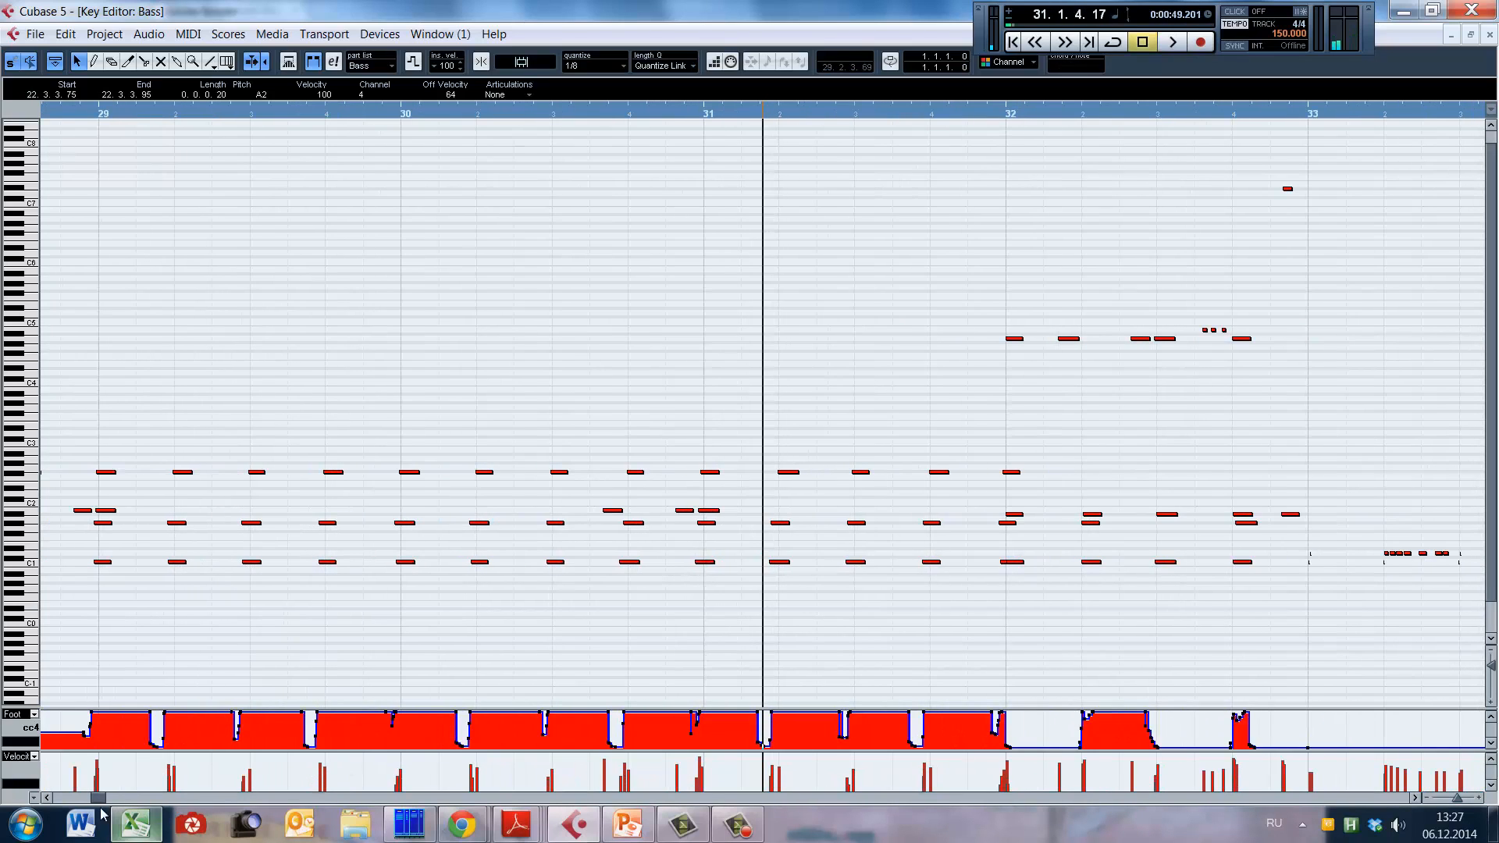
Step: Bring bars 26 to 40 of the drum part into view and close the Kontakt window covering the notes
key("g")
key("g")
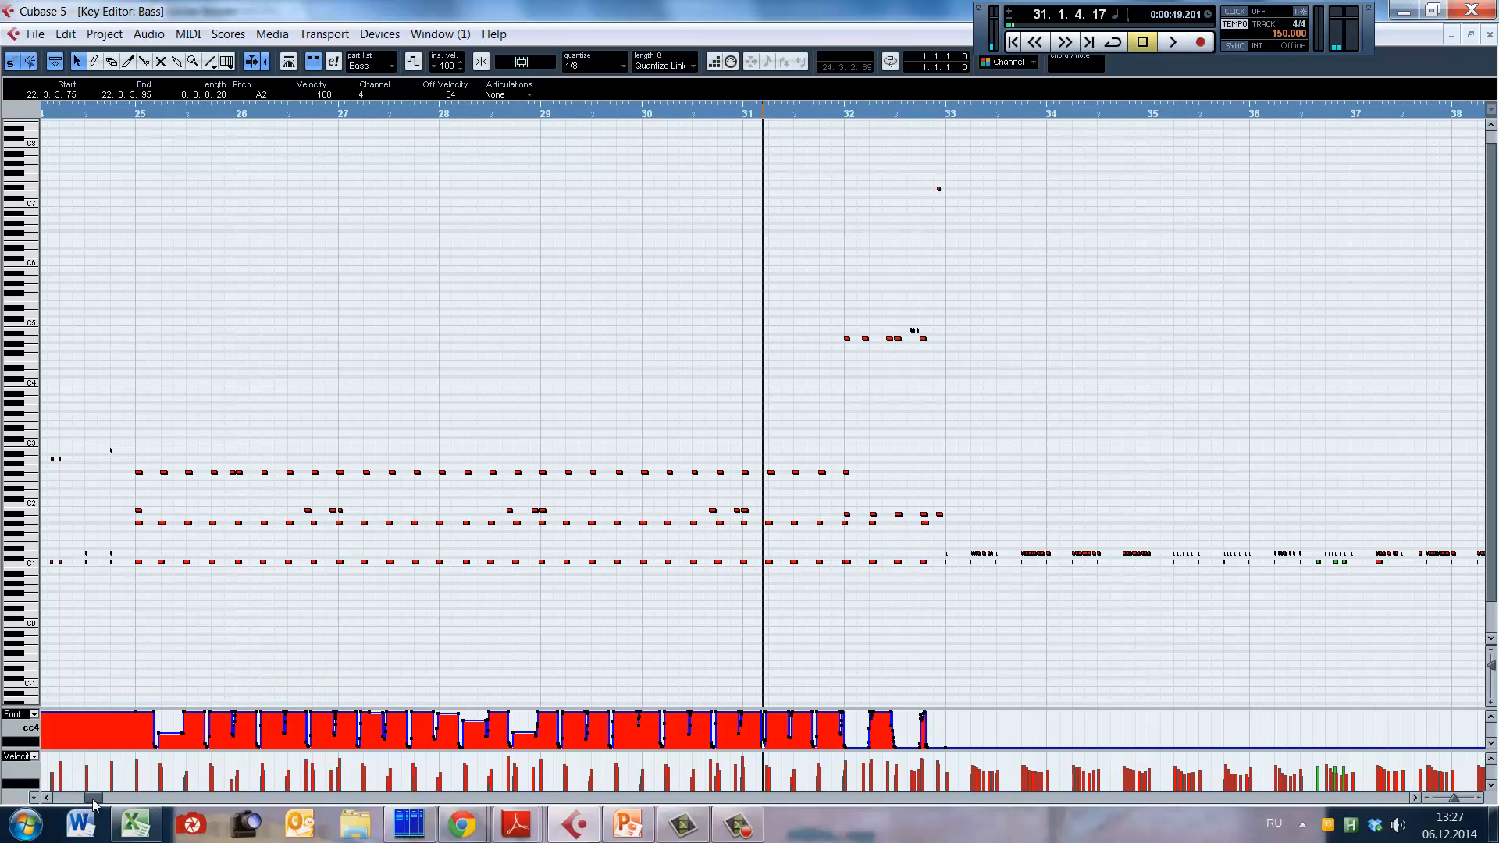
left_click_drag(92, 804, 95, 805)
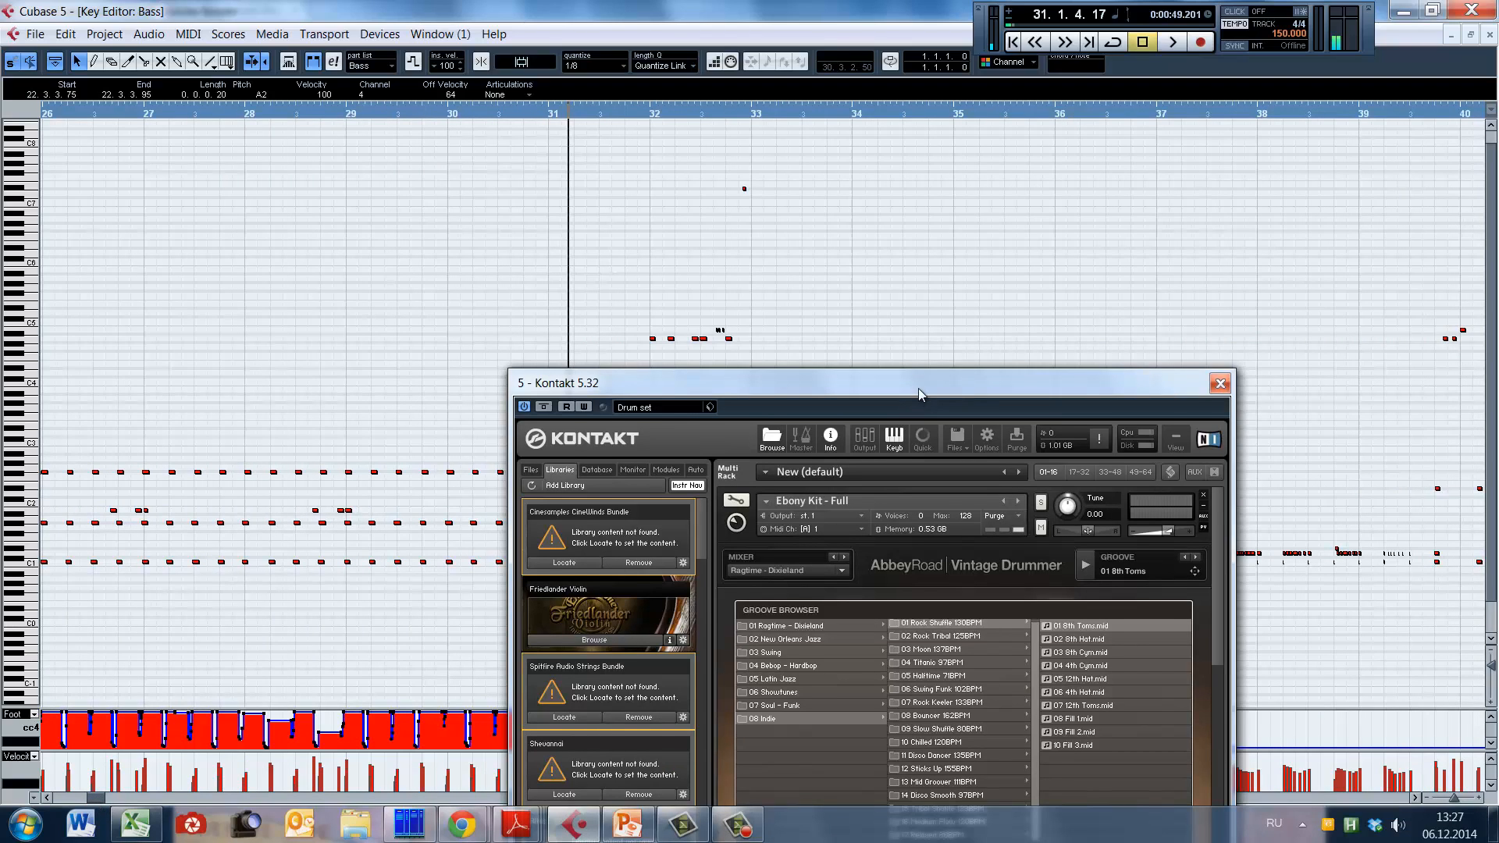
left_click_drag(919, 387, 902, 129)
left_click(1204, 124)
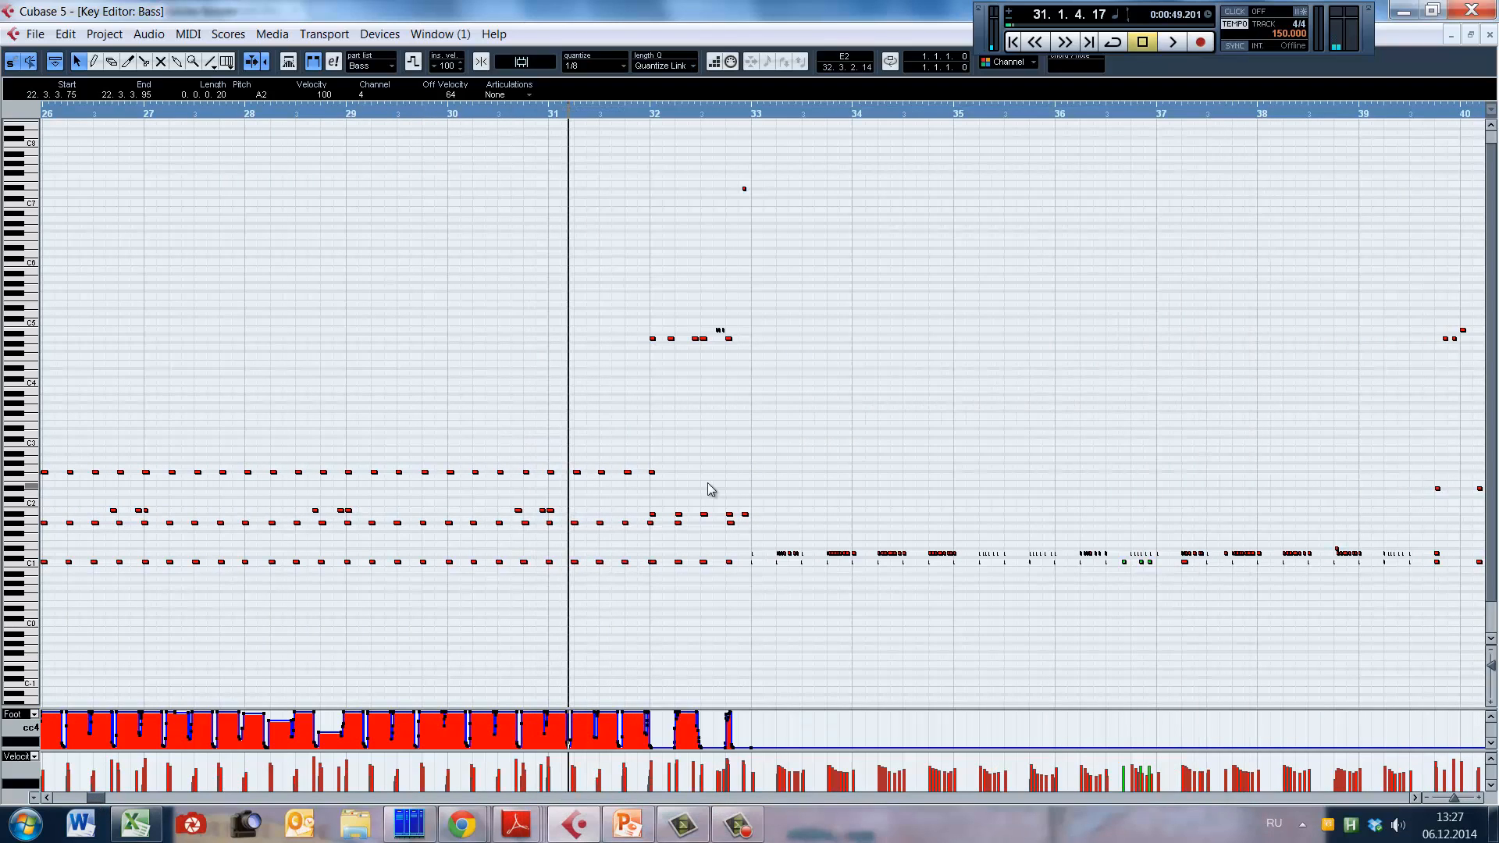
Step: Listen to the drum part from bar 31 into bar 37, pausing in bar 34 to view bars 31 to 39 up close
key("space")
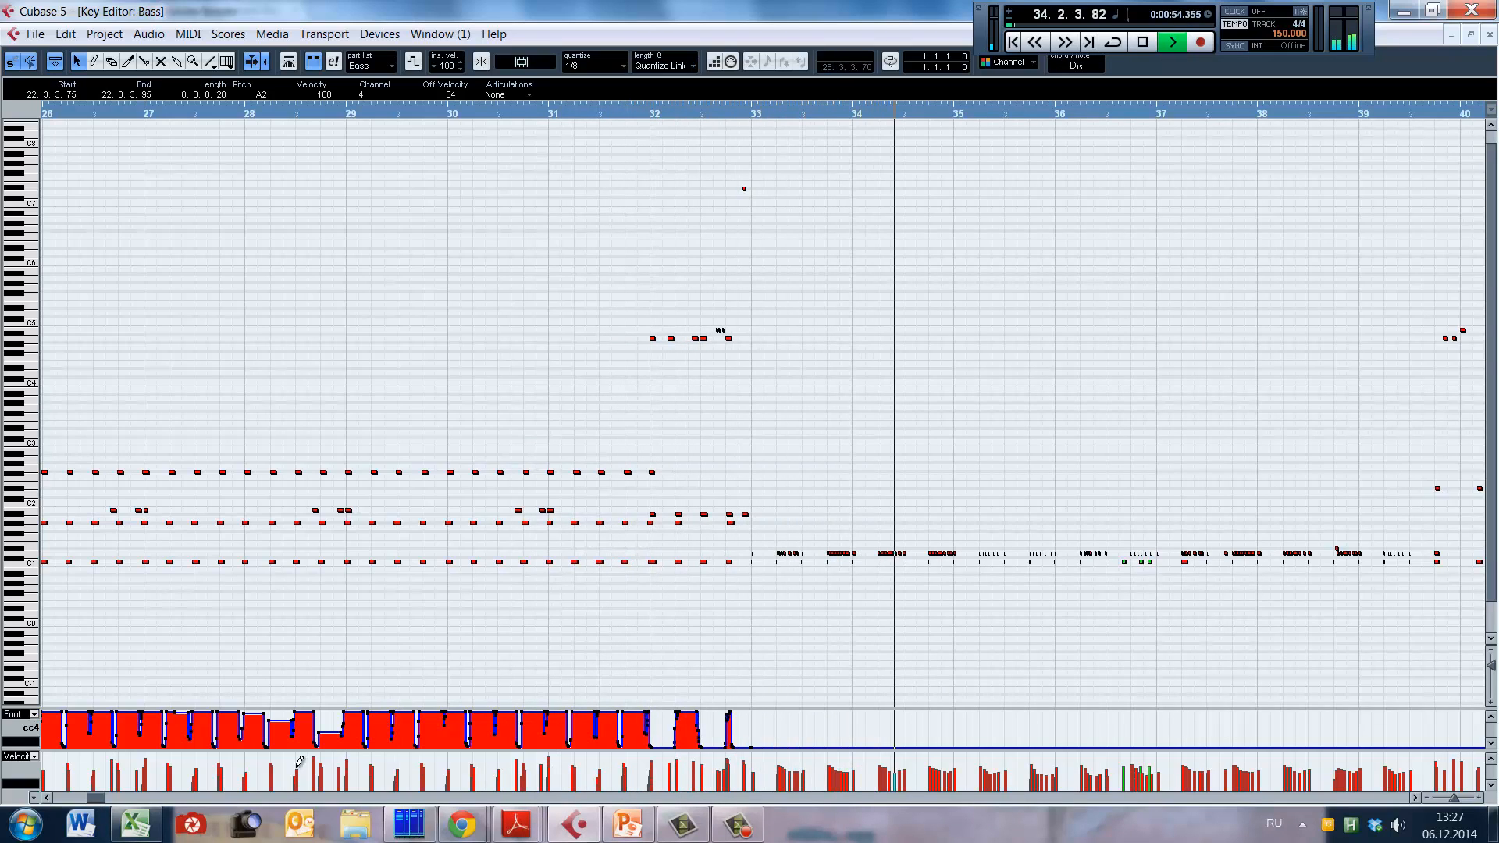
key("space")
left_click_drag(96, 797, 99, 797)
key("h")
key("h")
key("h")
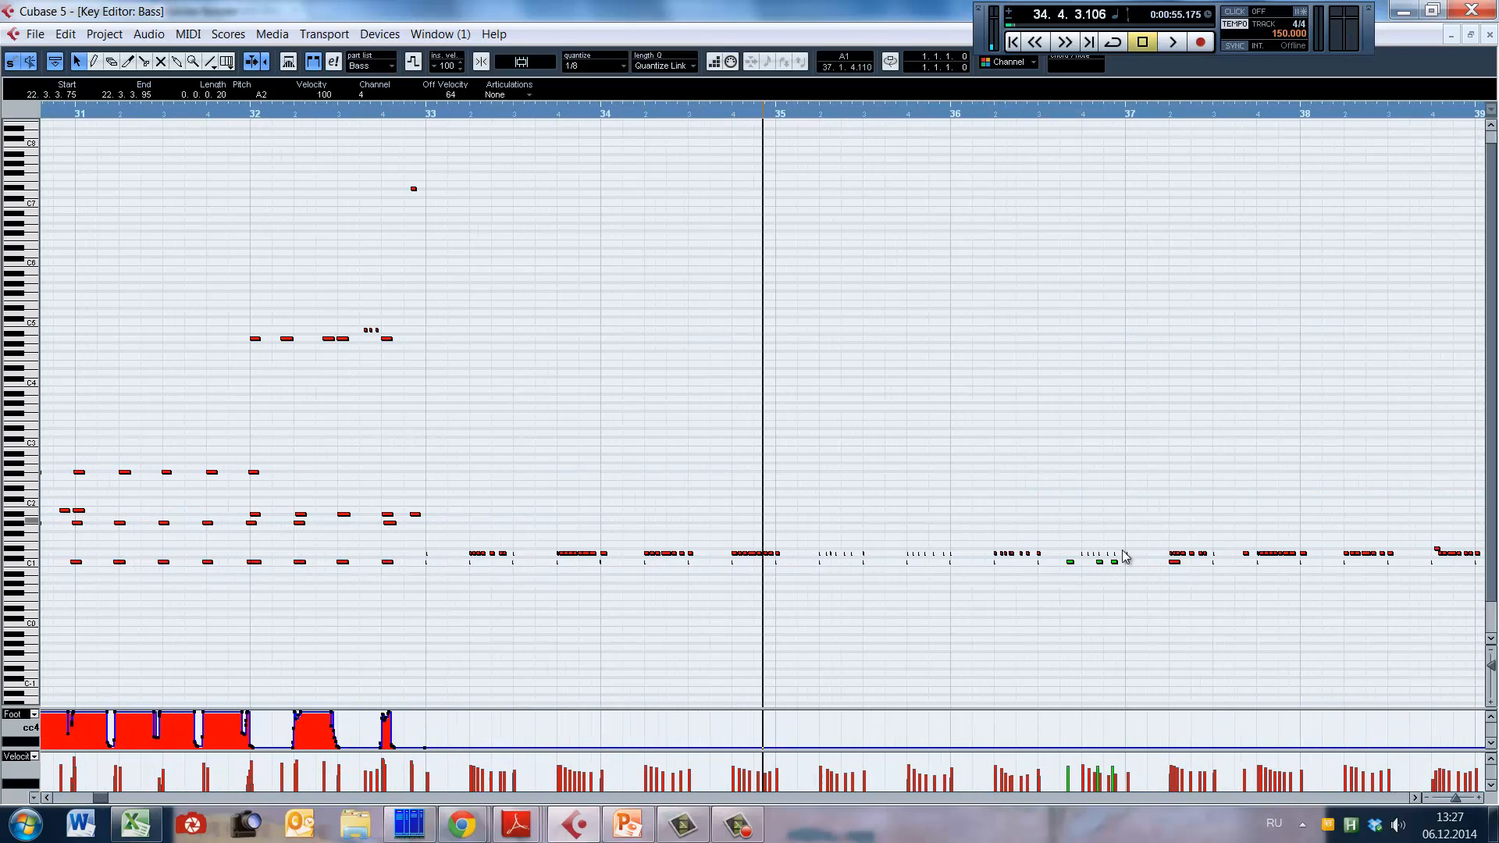
key("space")
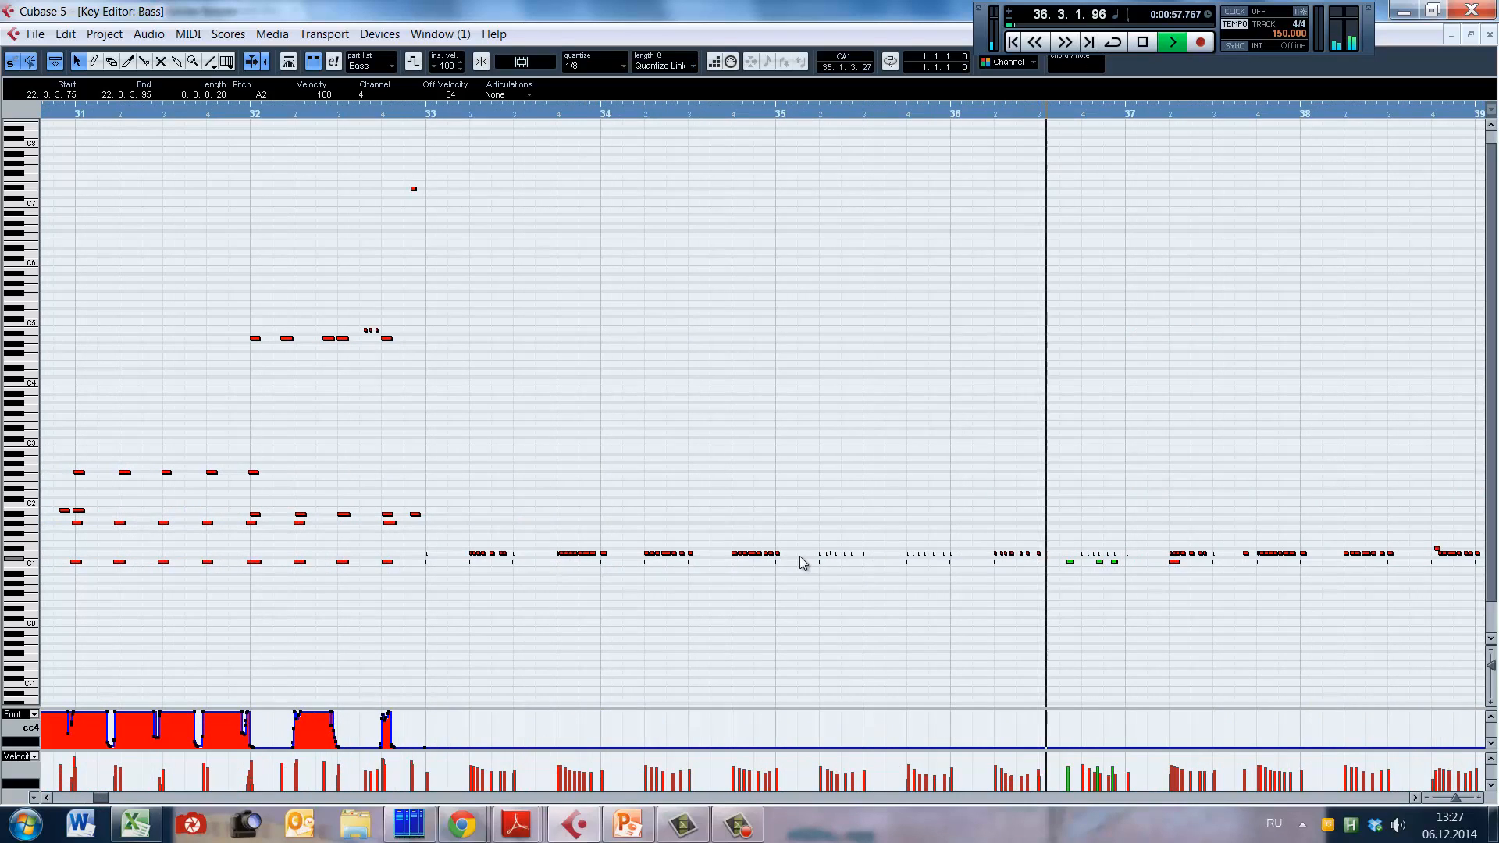
key("space")
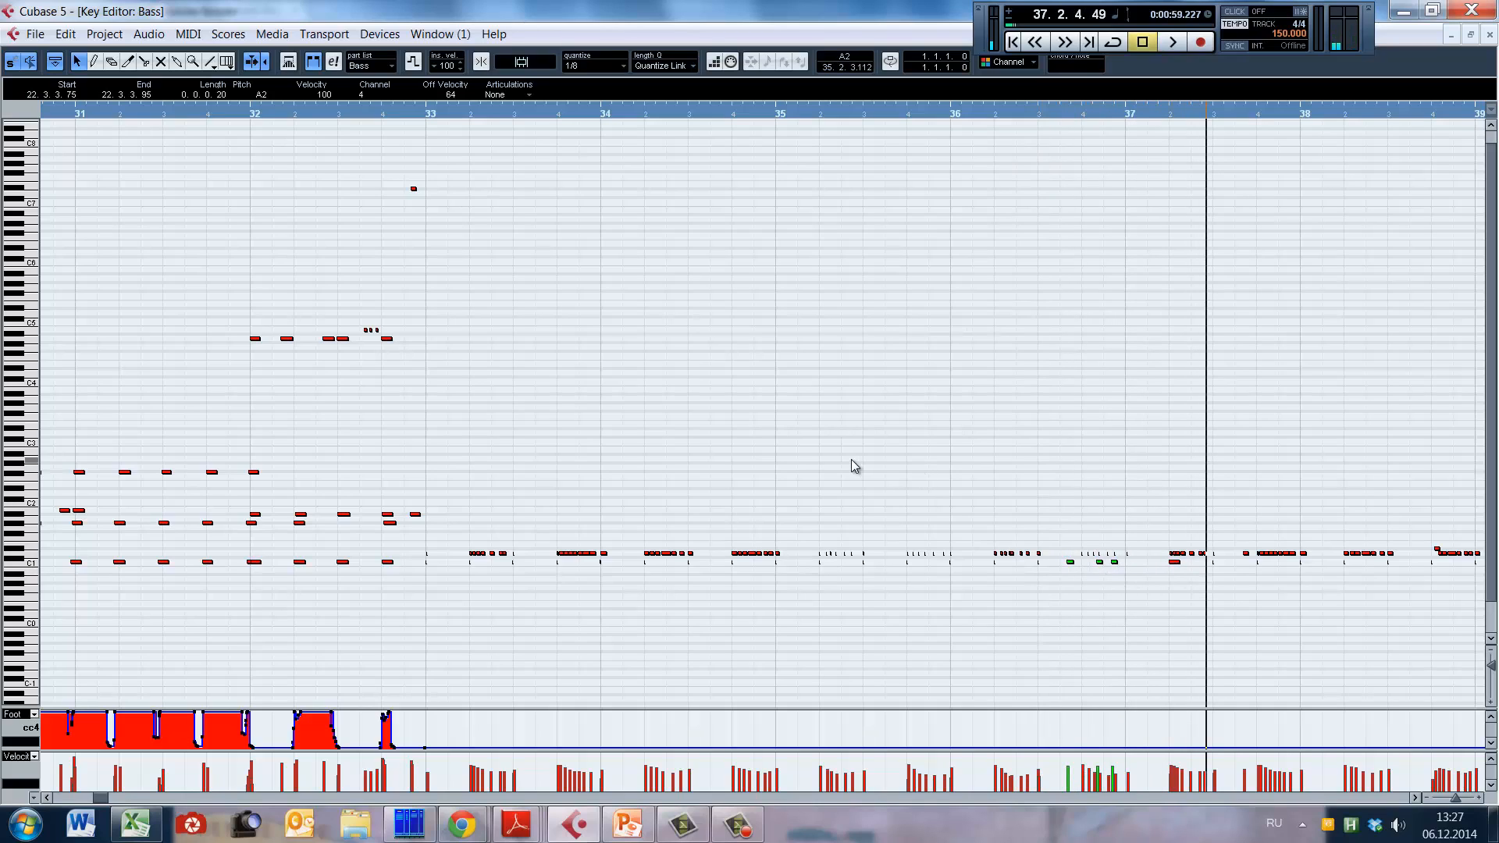
Step: Place the playback cursor in bar 35, play the drum notes from there, and stop at bar 40
left_click(803, 112)
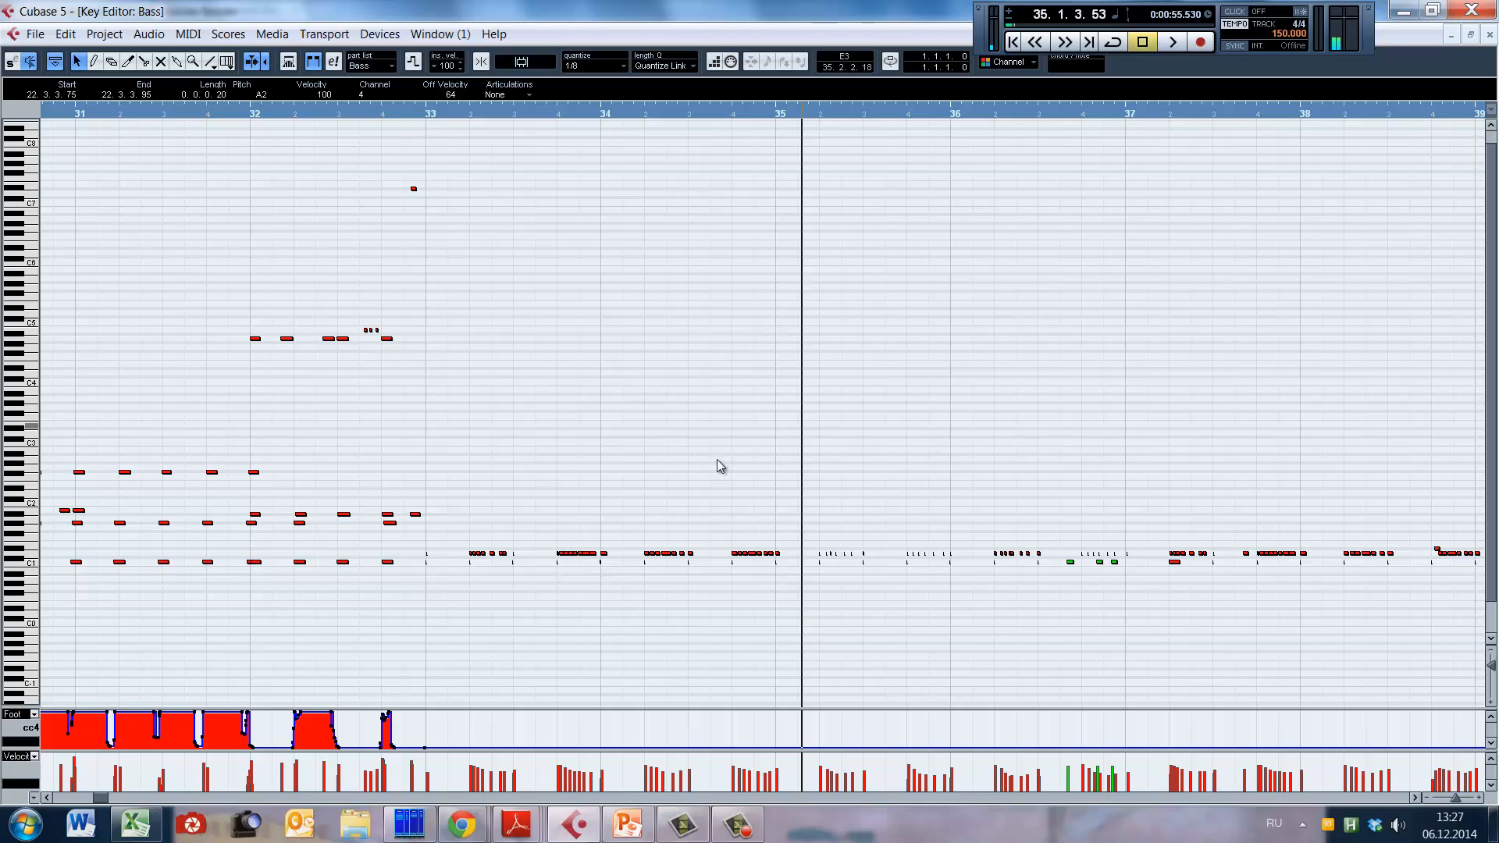
key("space")
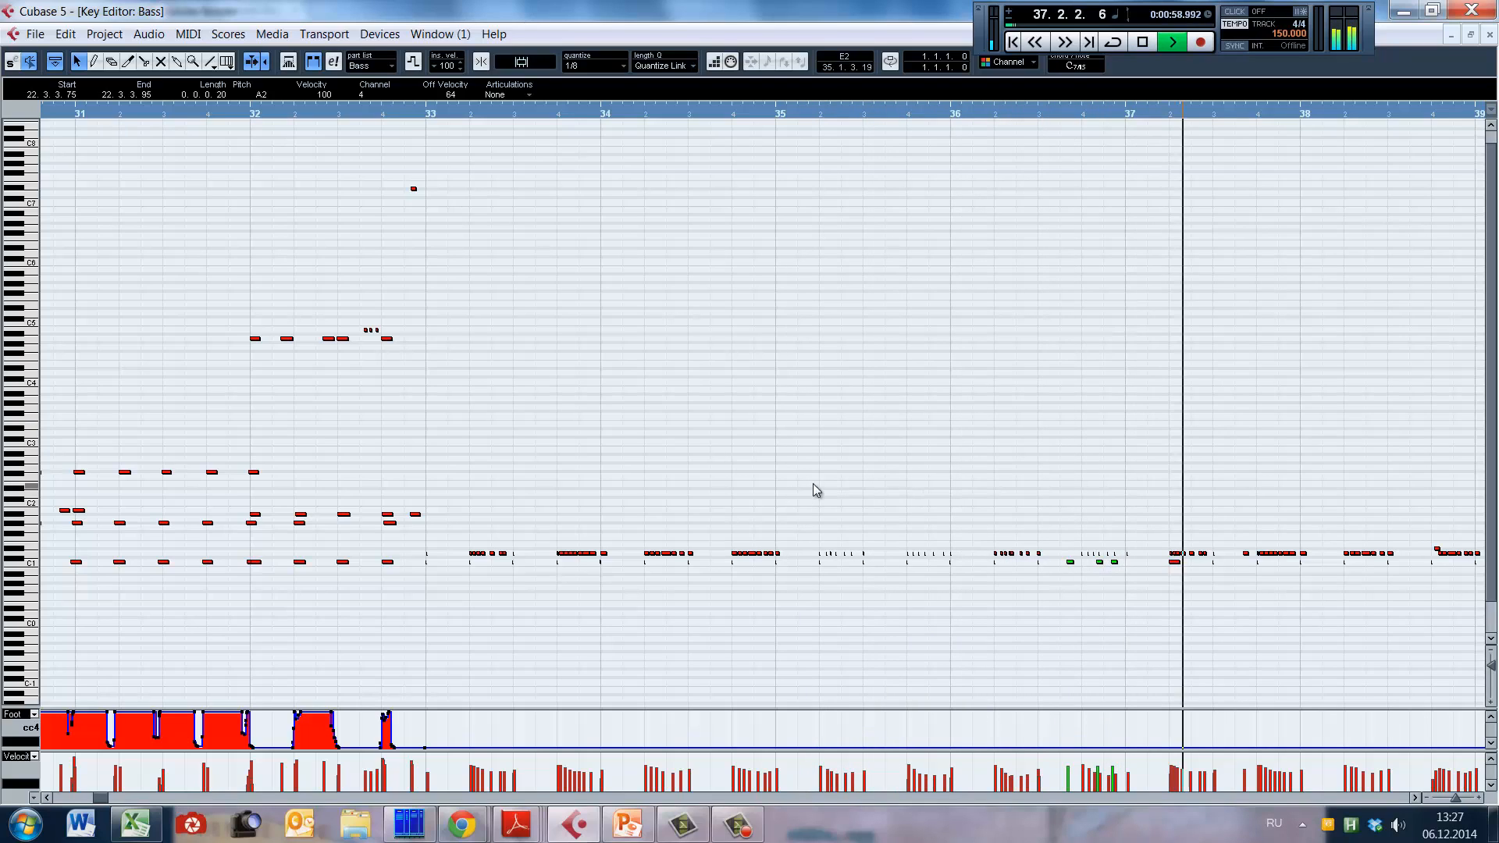
left_click_drag(100, 798, 107, 799)
key("g")
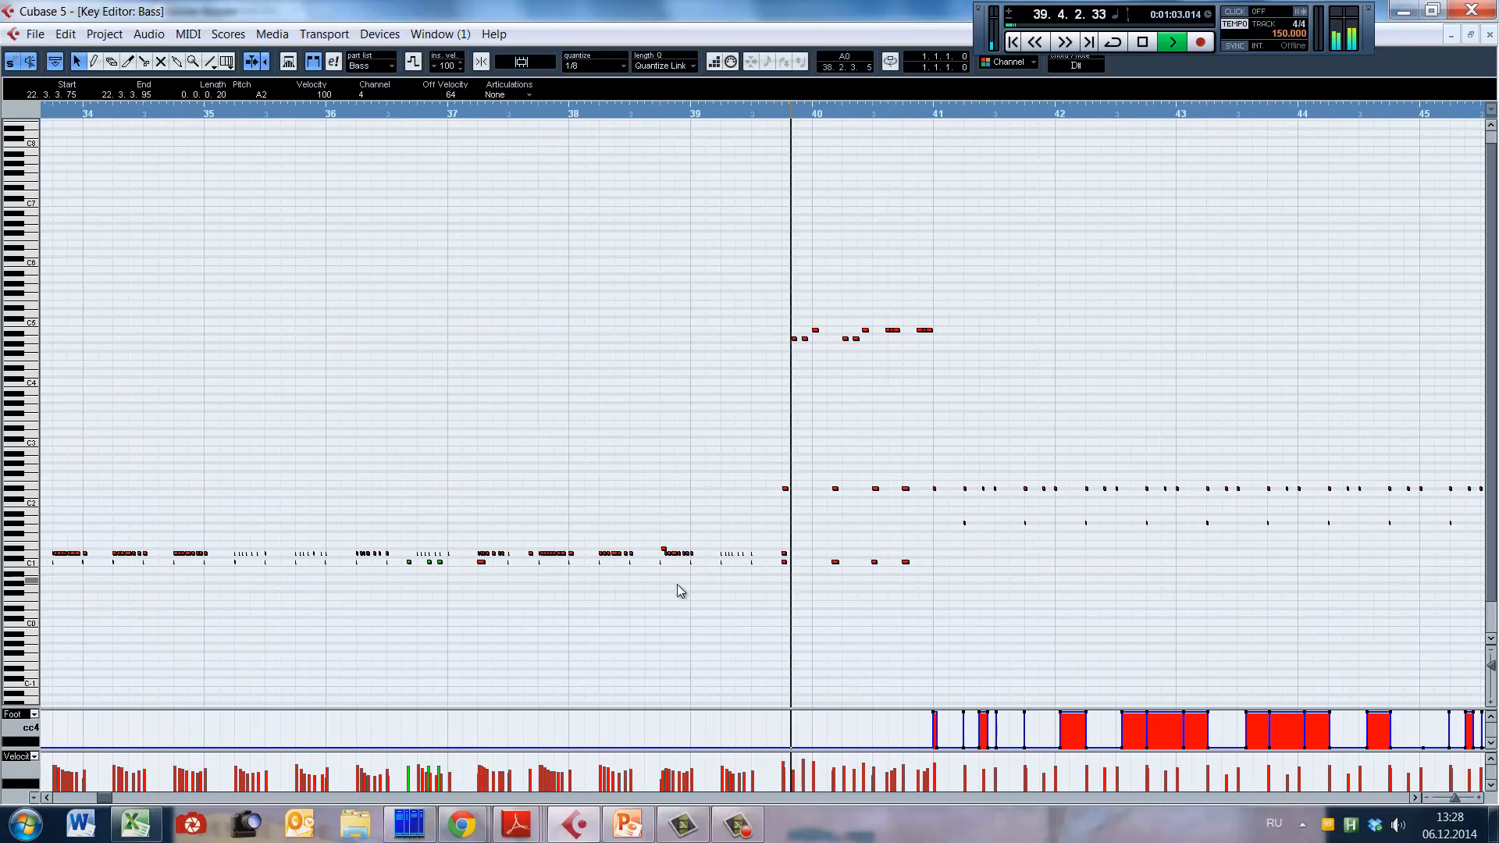
key("space")
Step: Place the playback cursor in bar 53 and listen to the drum part into bar 58
left_click_drag(104, 798, 124, 798)
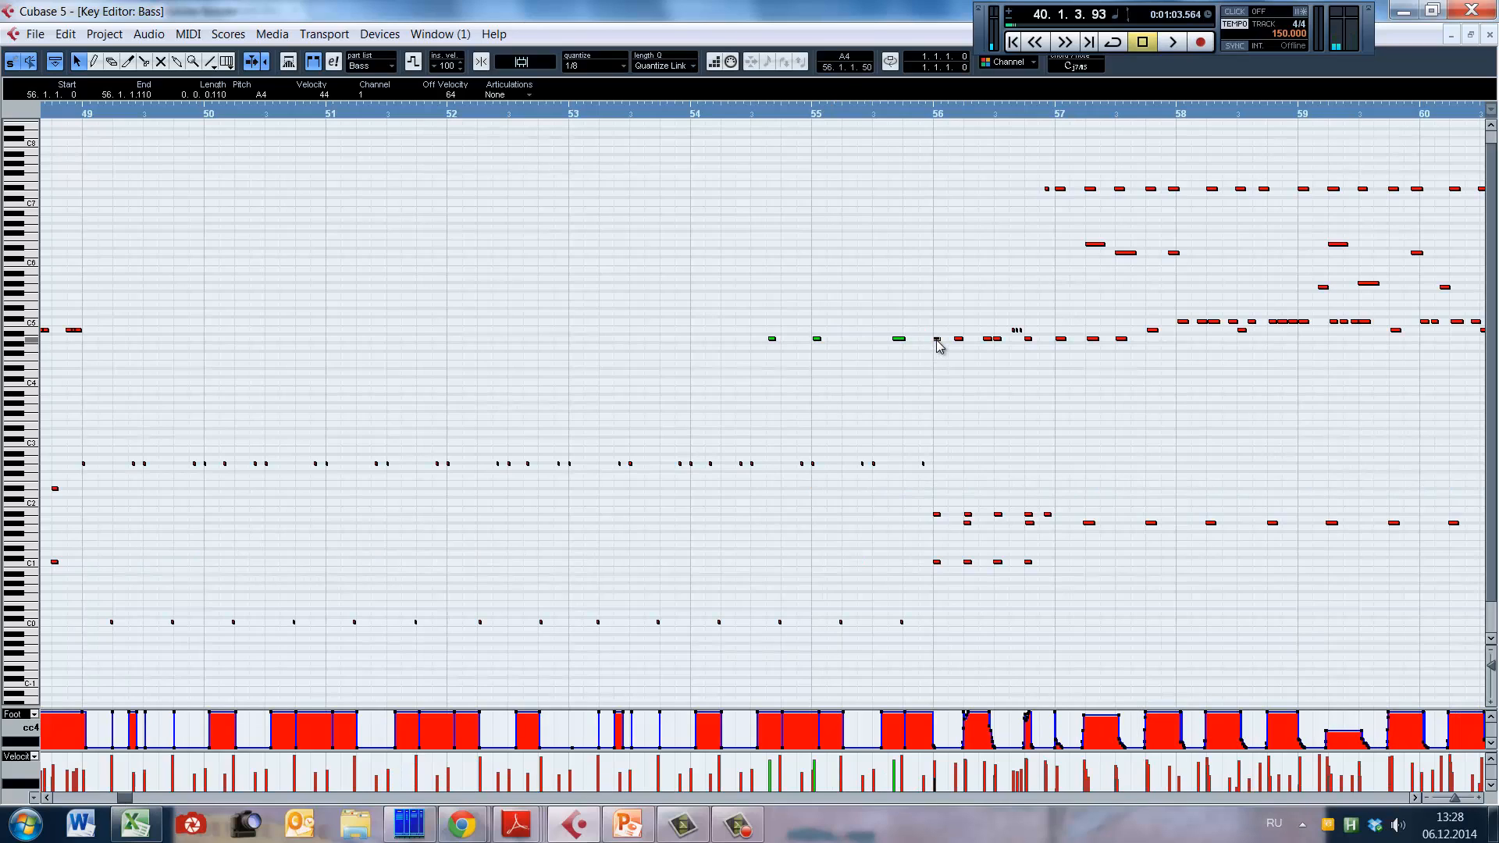
left_click(601, 393)
left_click(589, 439)
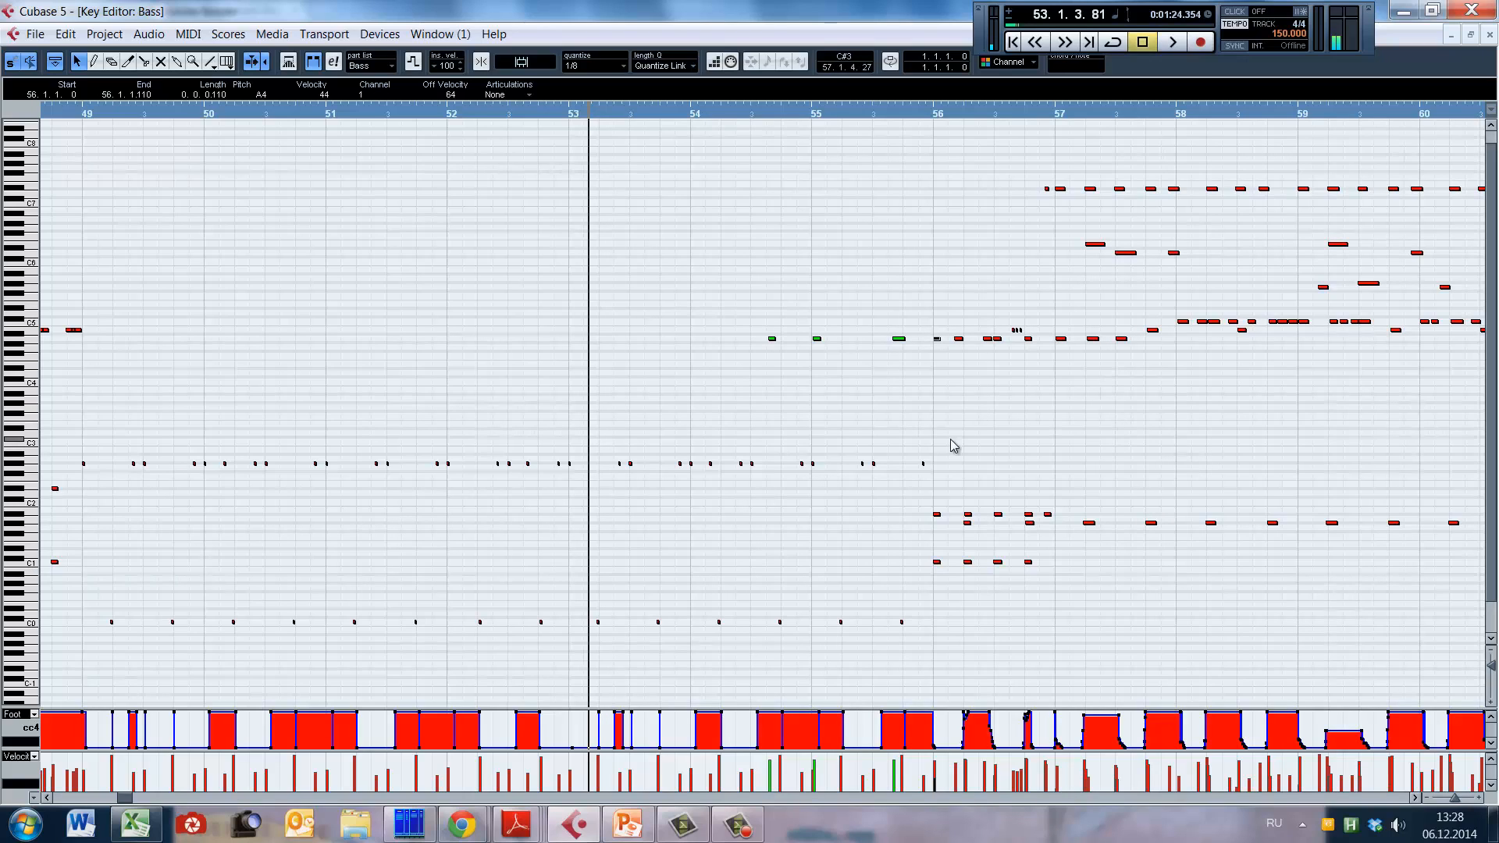
key("space")
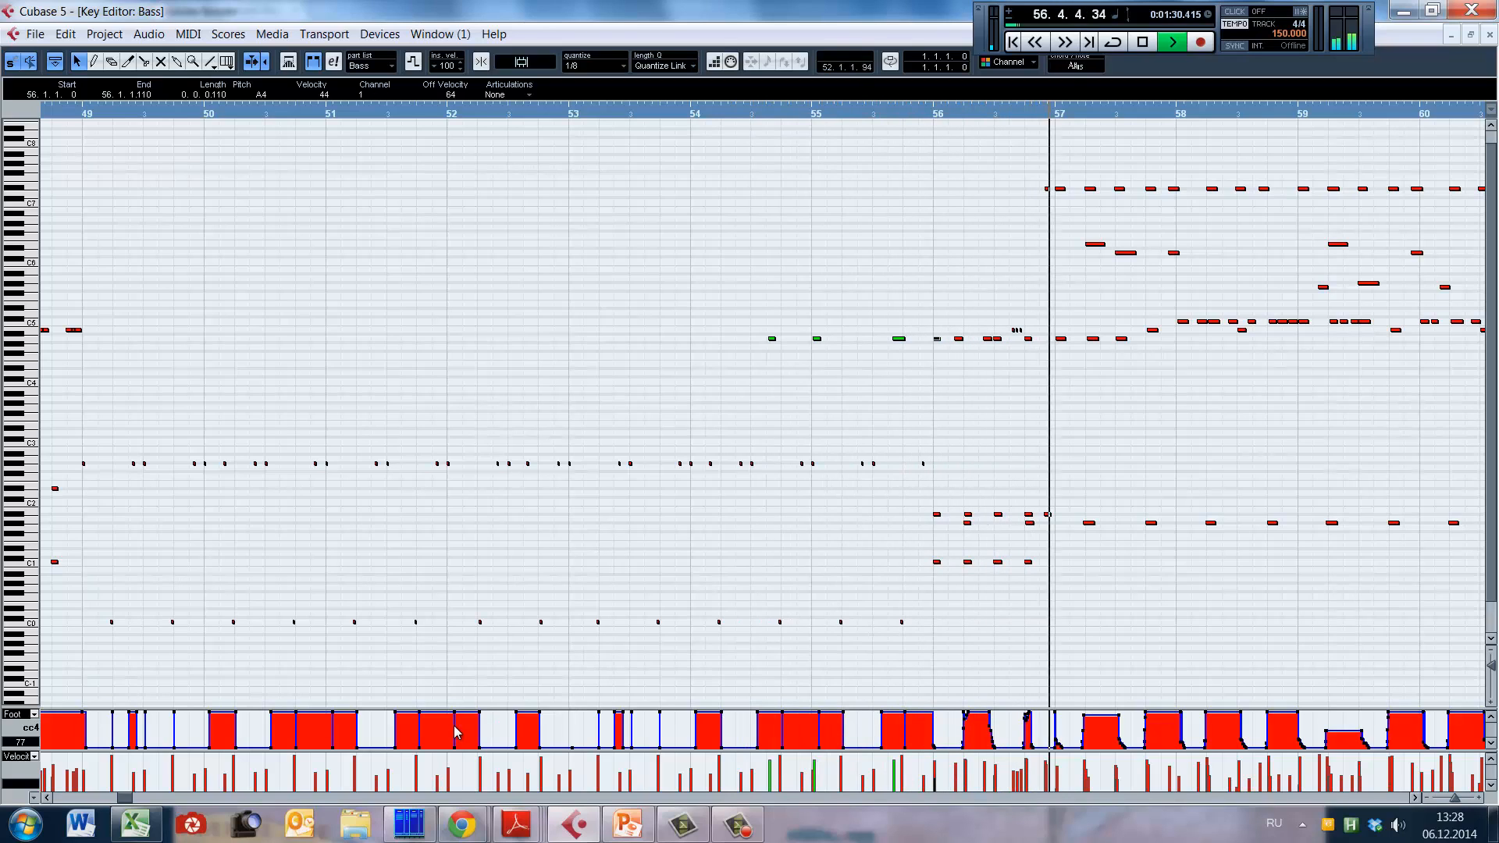
left_click_drag(130, 798, 135, 799)
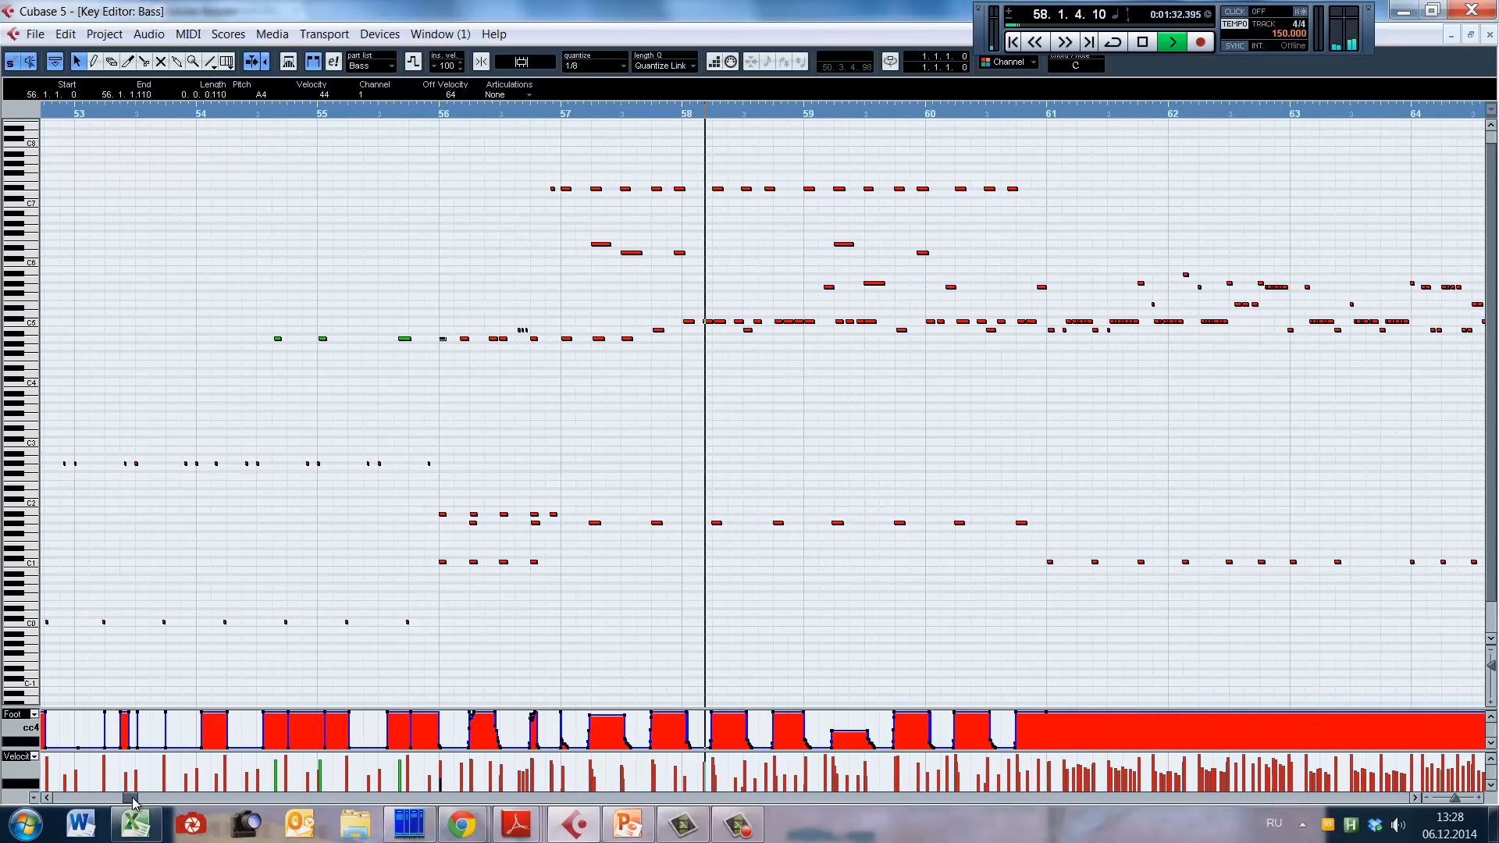
key("space")
Step: Set the velocity of the selected short A4 note at the start of bar 56 to 86 during playback
key("alt+Up")
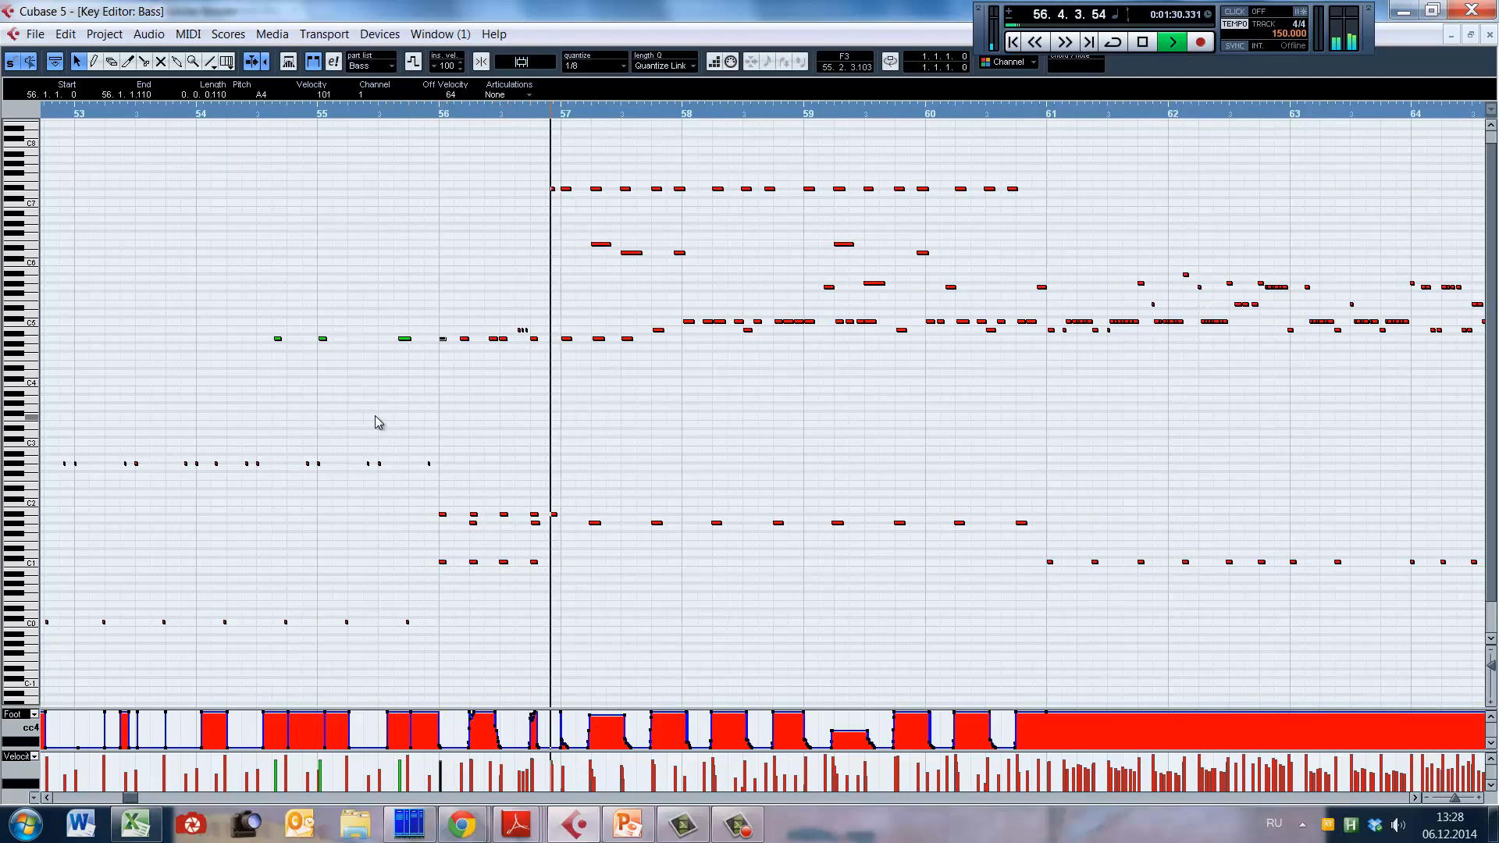
key("alt+Down")
key("alt+Down")
key("alt+Down")
key("alt+Down")
key("alt+Down")
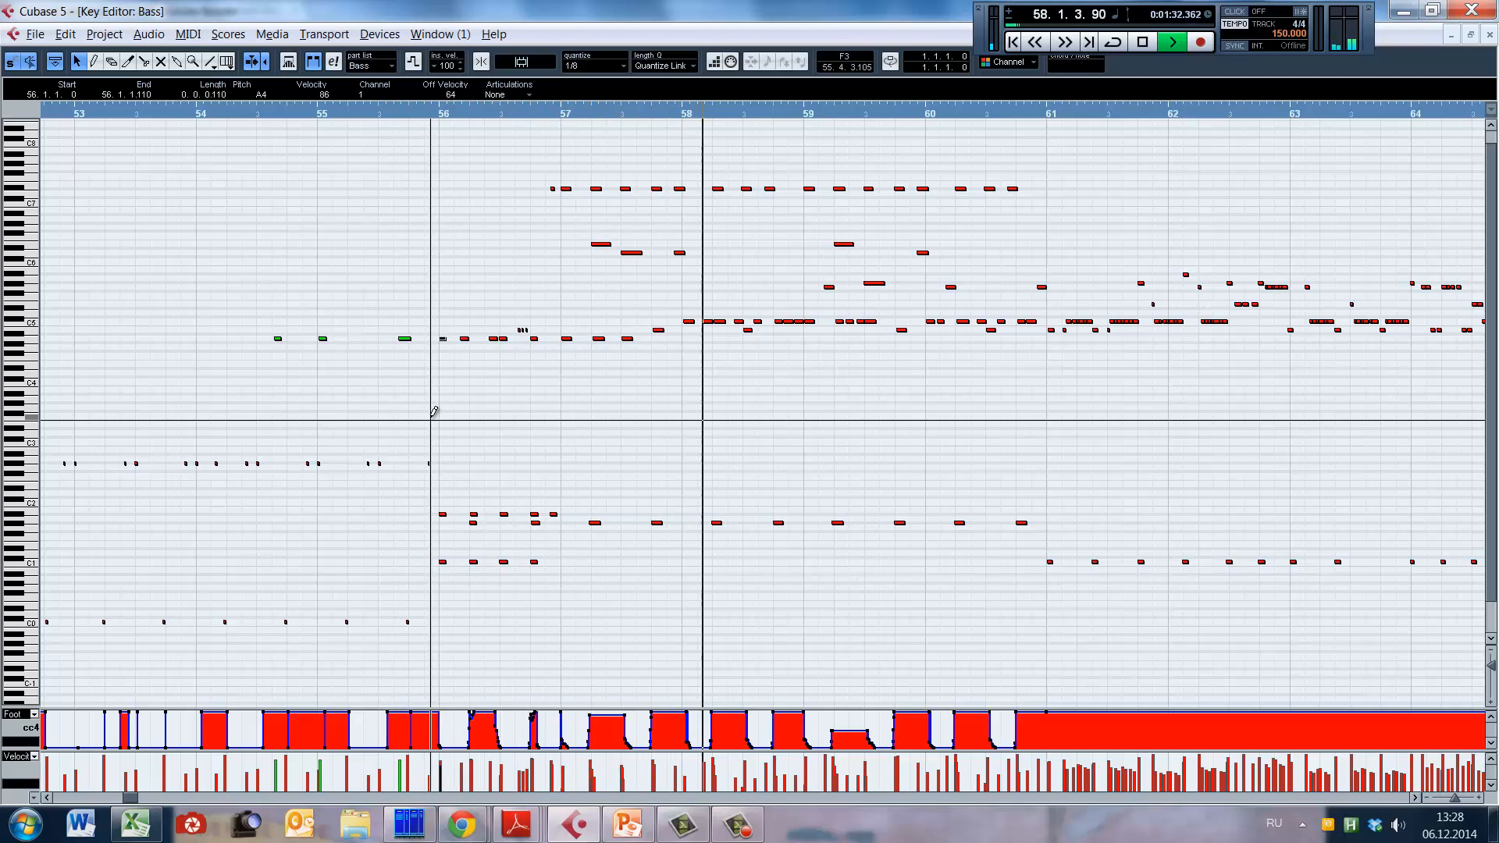
Step: Select the late A4 note in bar 55, replace the selection with the two preceding A4 notes, and replay the passage
left_click(404, 339)
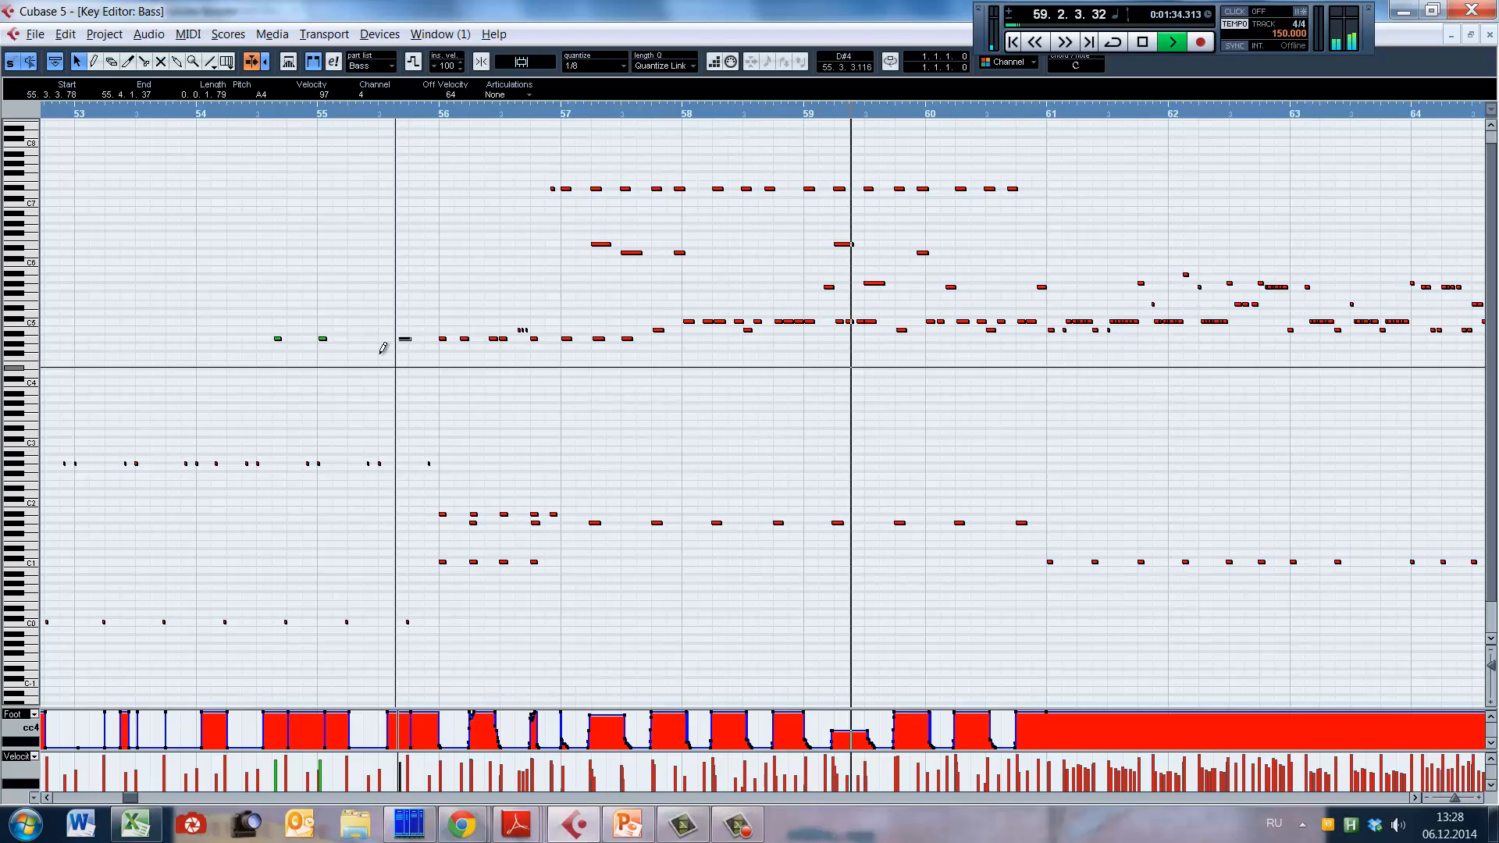
left_click_drag(240, 296, 353, 376)
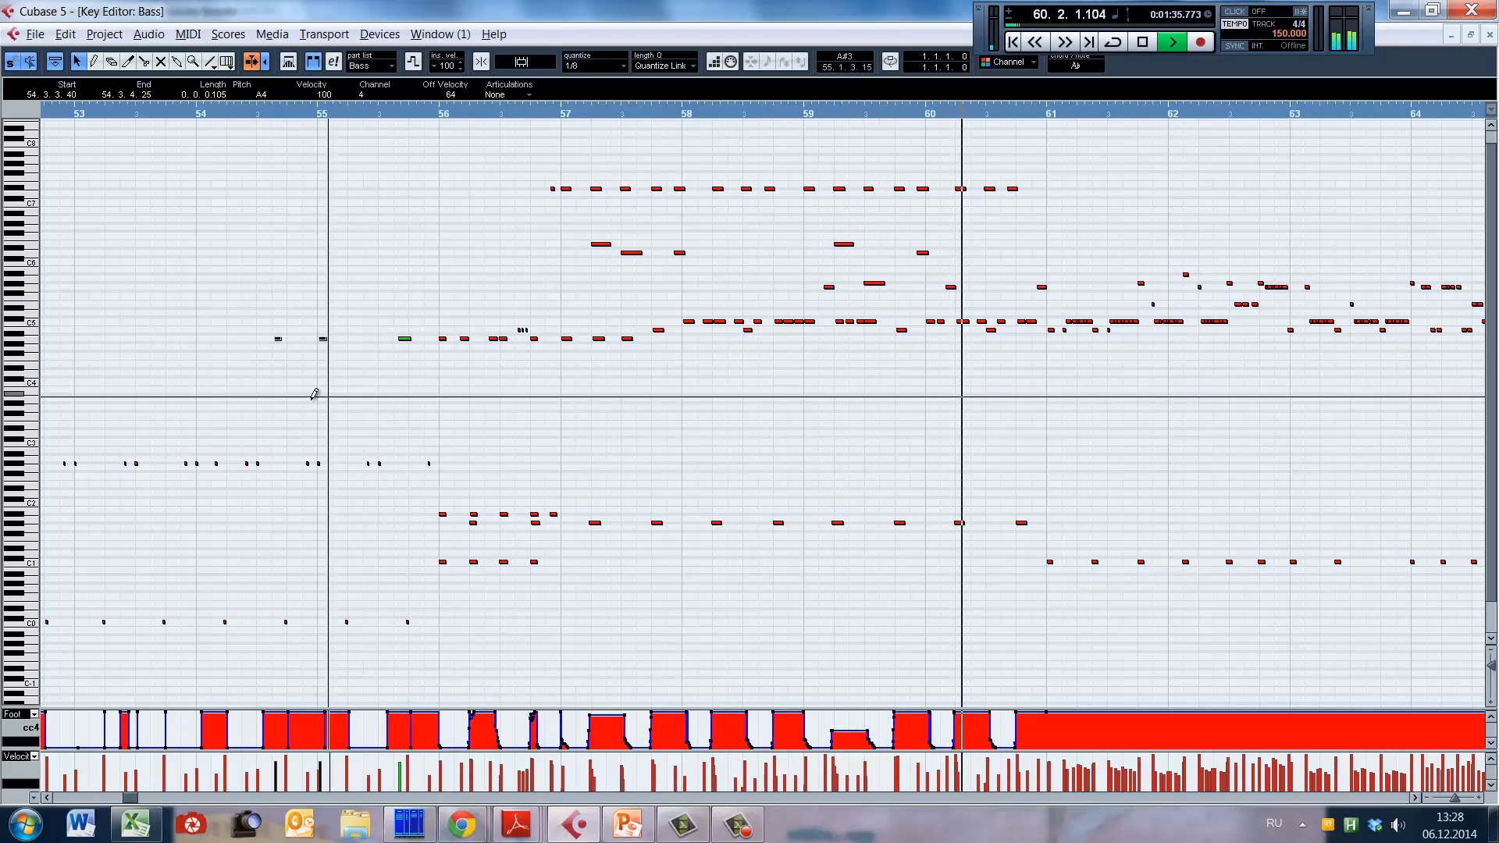
left_click(164, 358, "alt+shift")
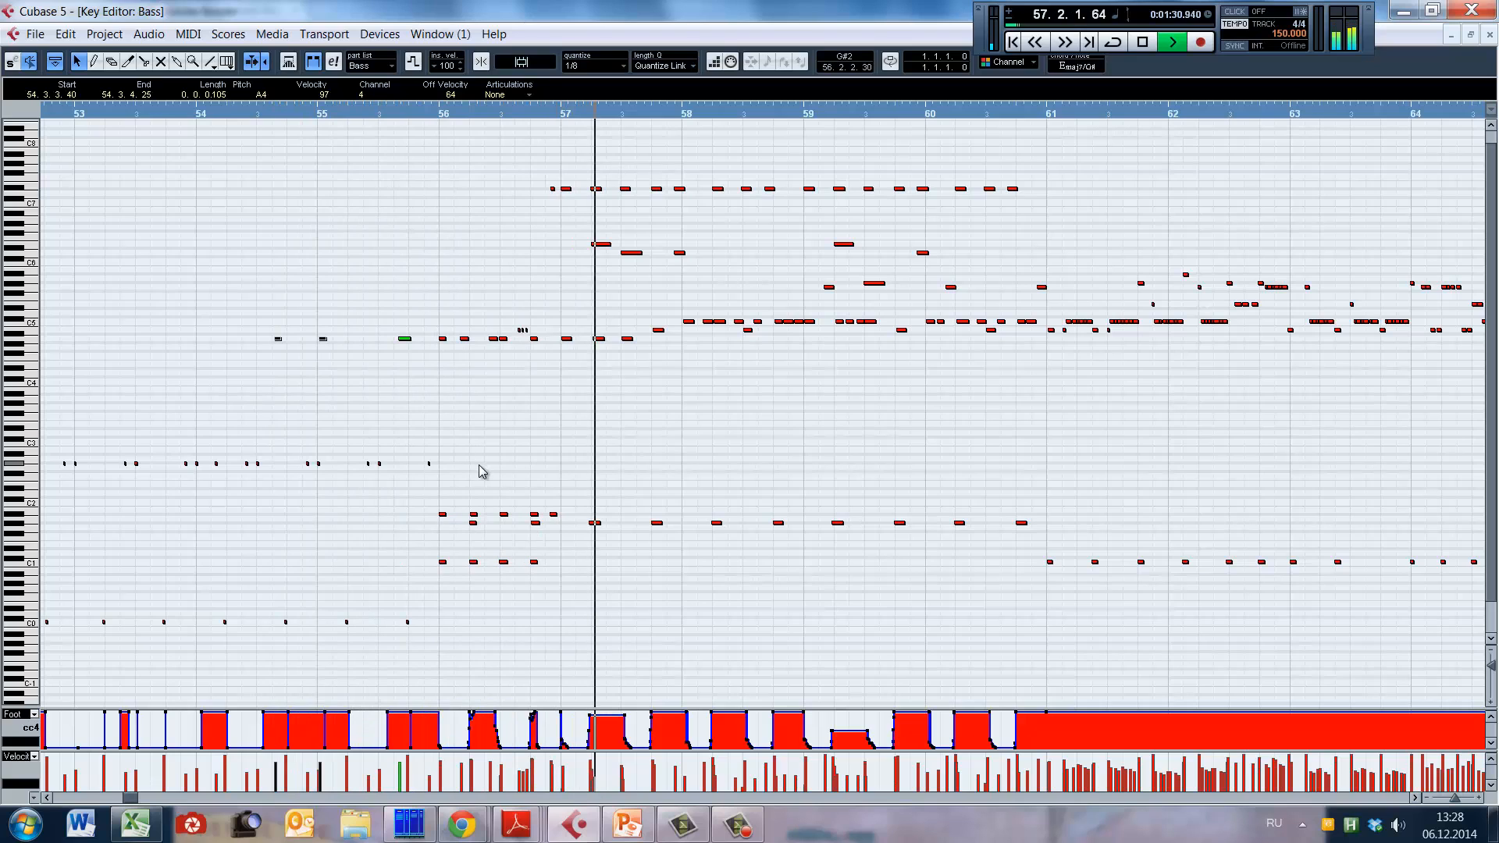
key("space")
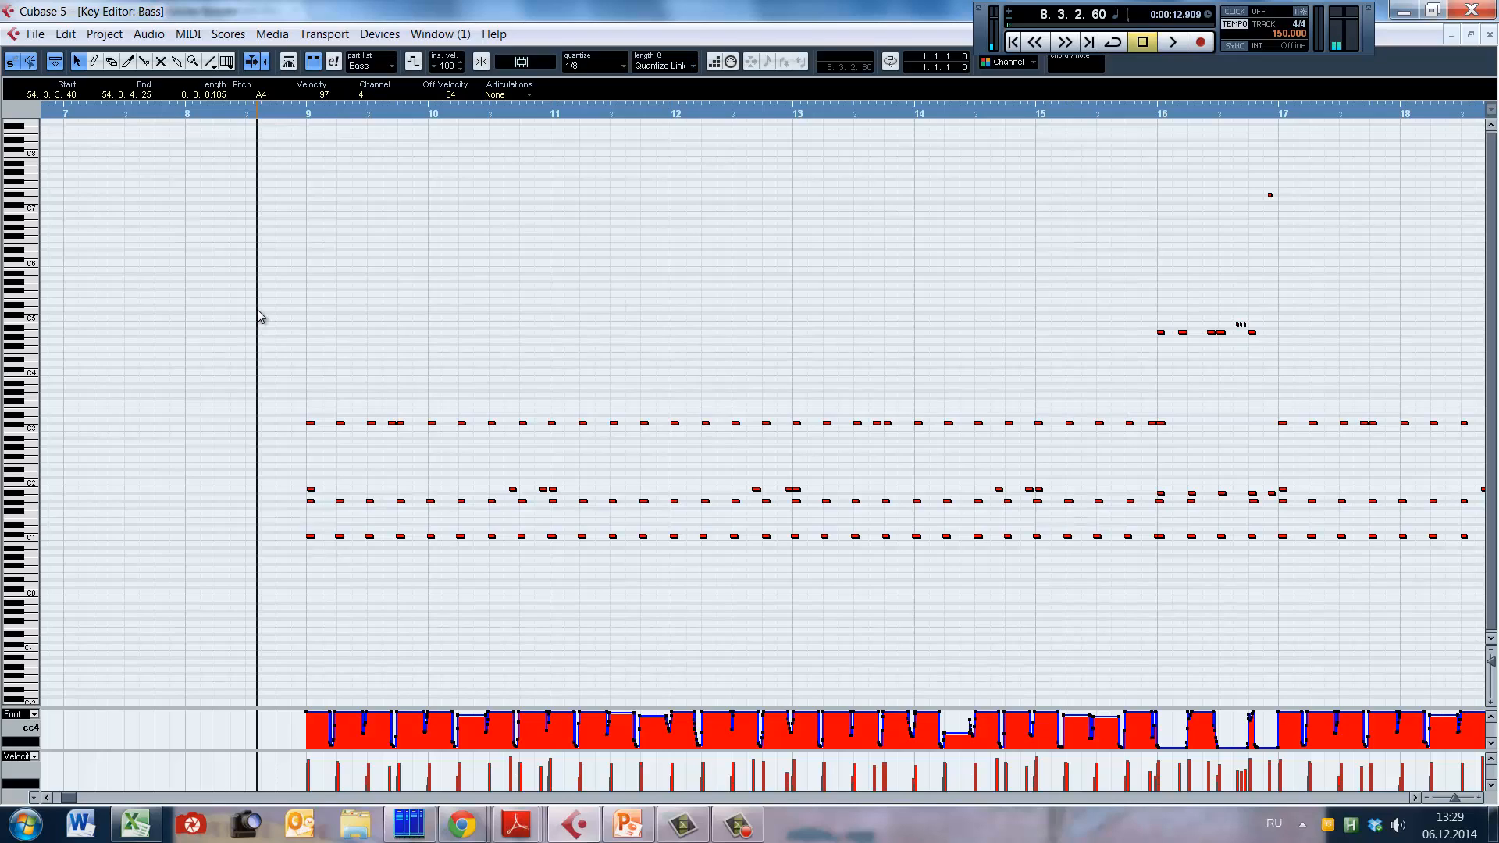
Step: Examine the repeating drum notes and foot controller curve in bars 9 to 19, and place the playback cursor in bar 9
key("g")
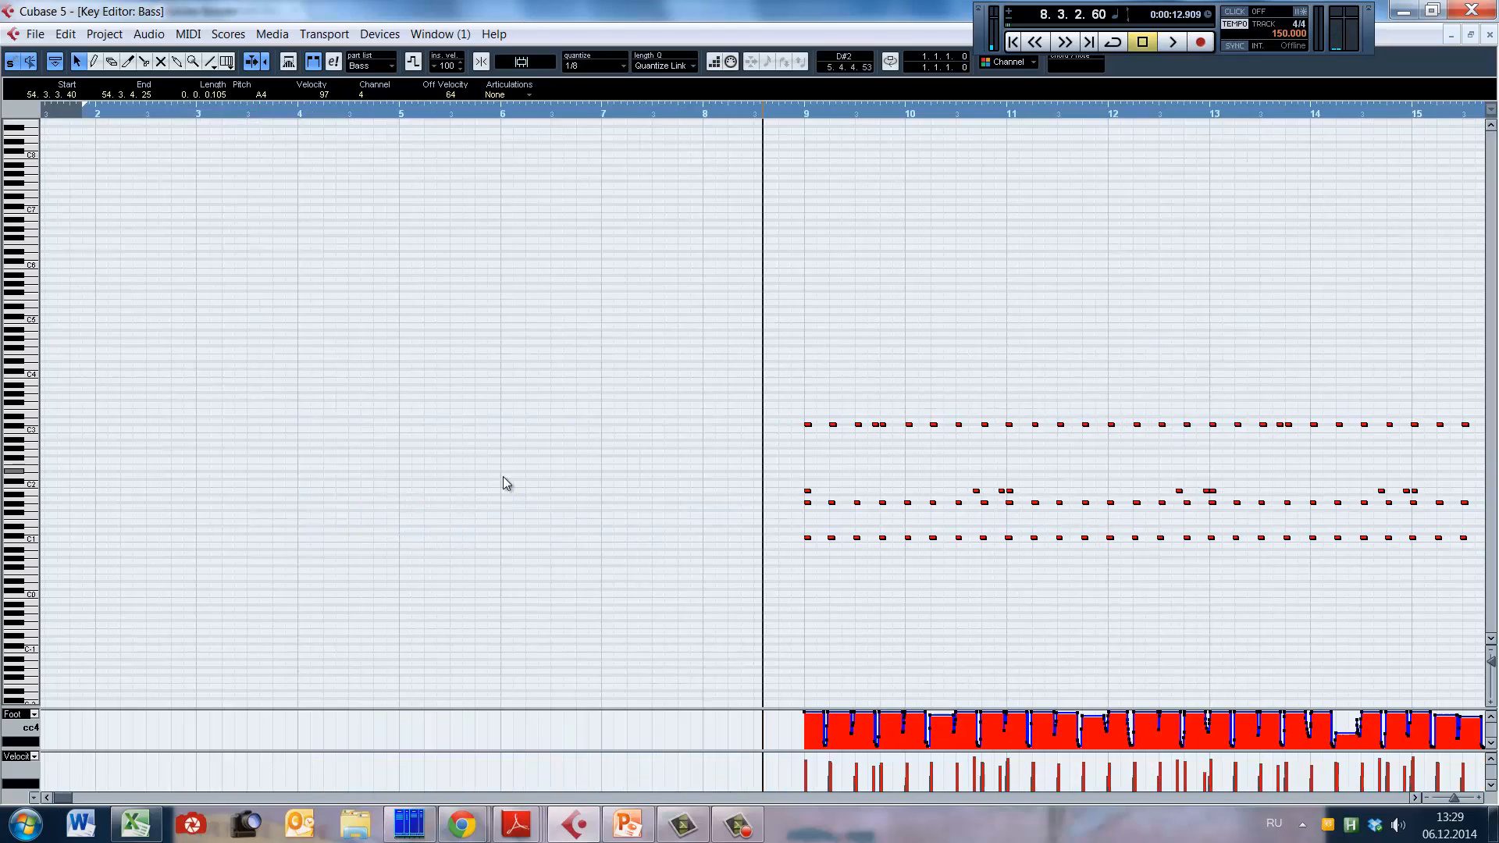
key("h")
key("h")
scroll(145, 766, "right", 10)
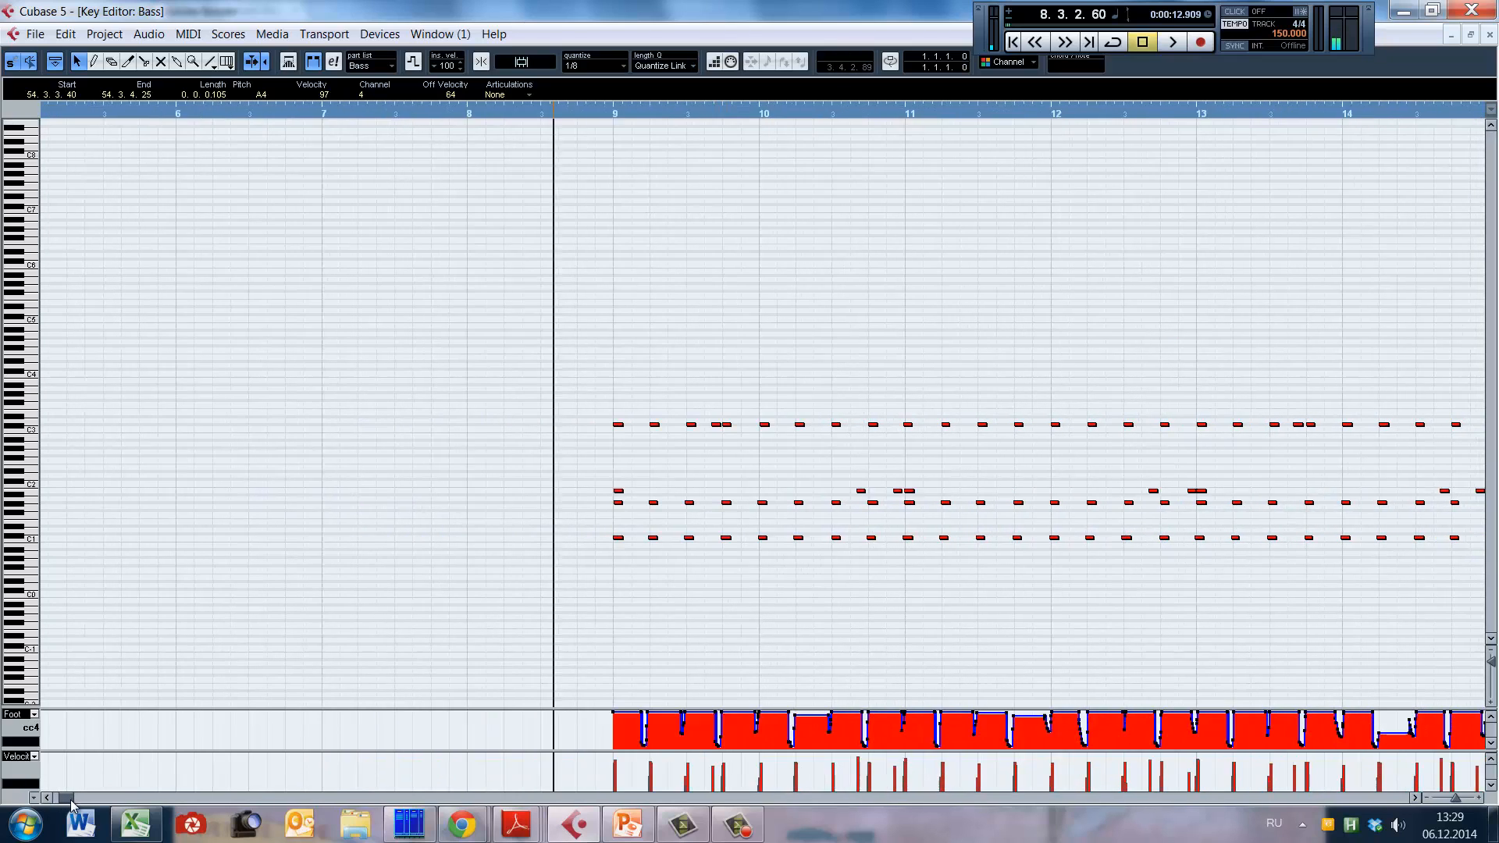
left_click(435, 615)
key("h")
key("h")
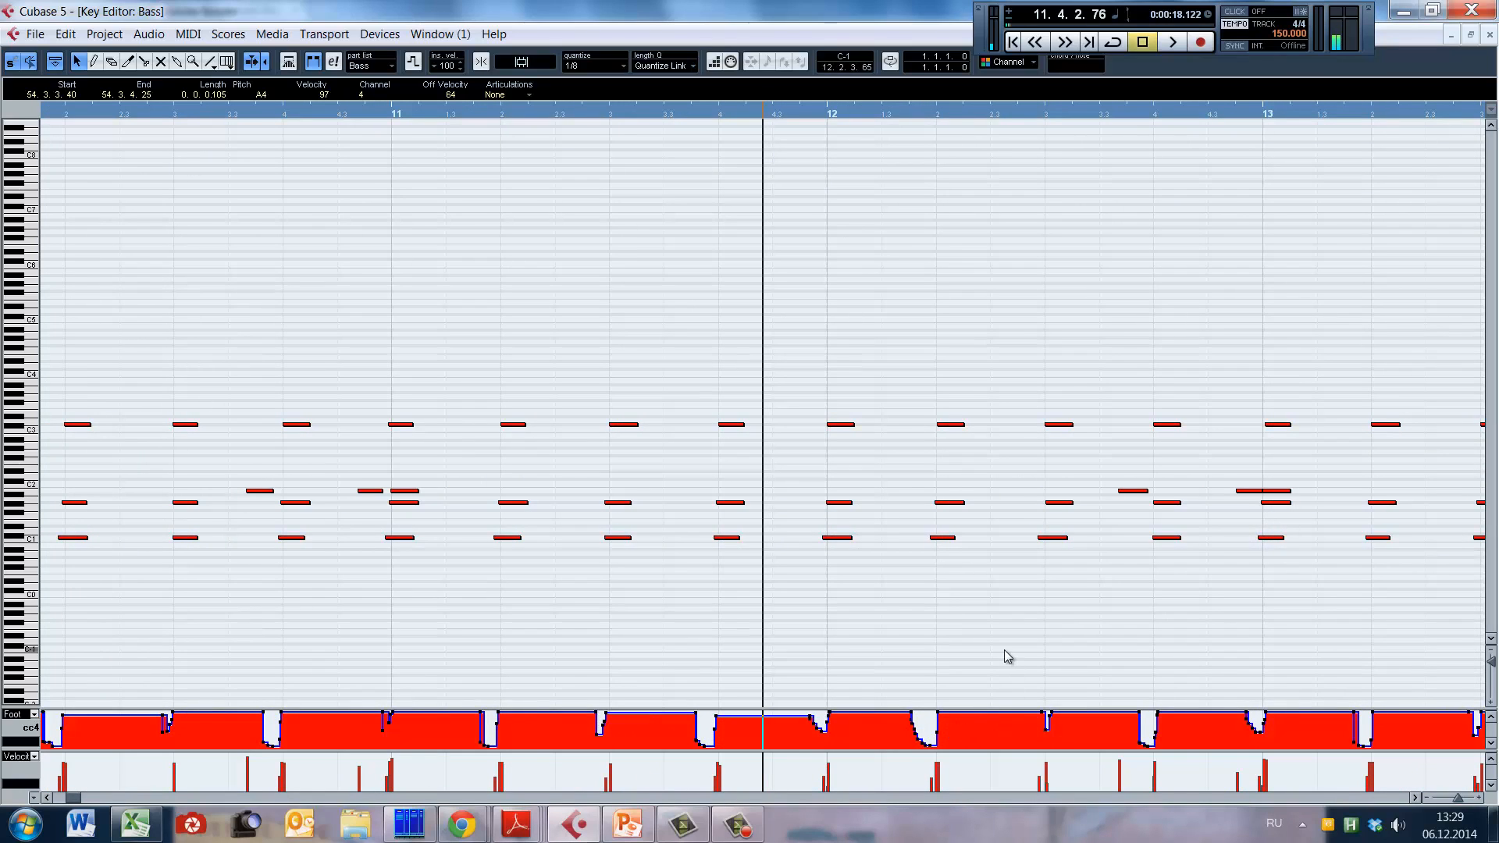
key("g")
key("g")
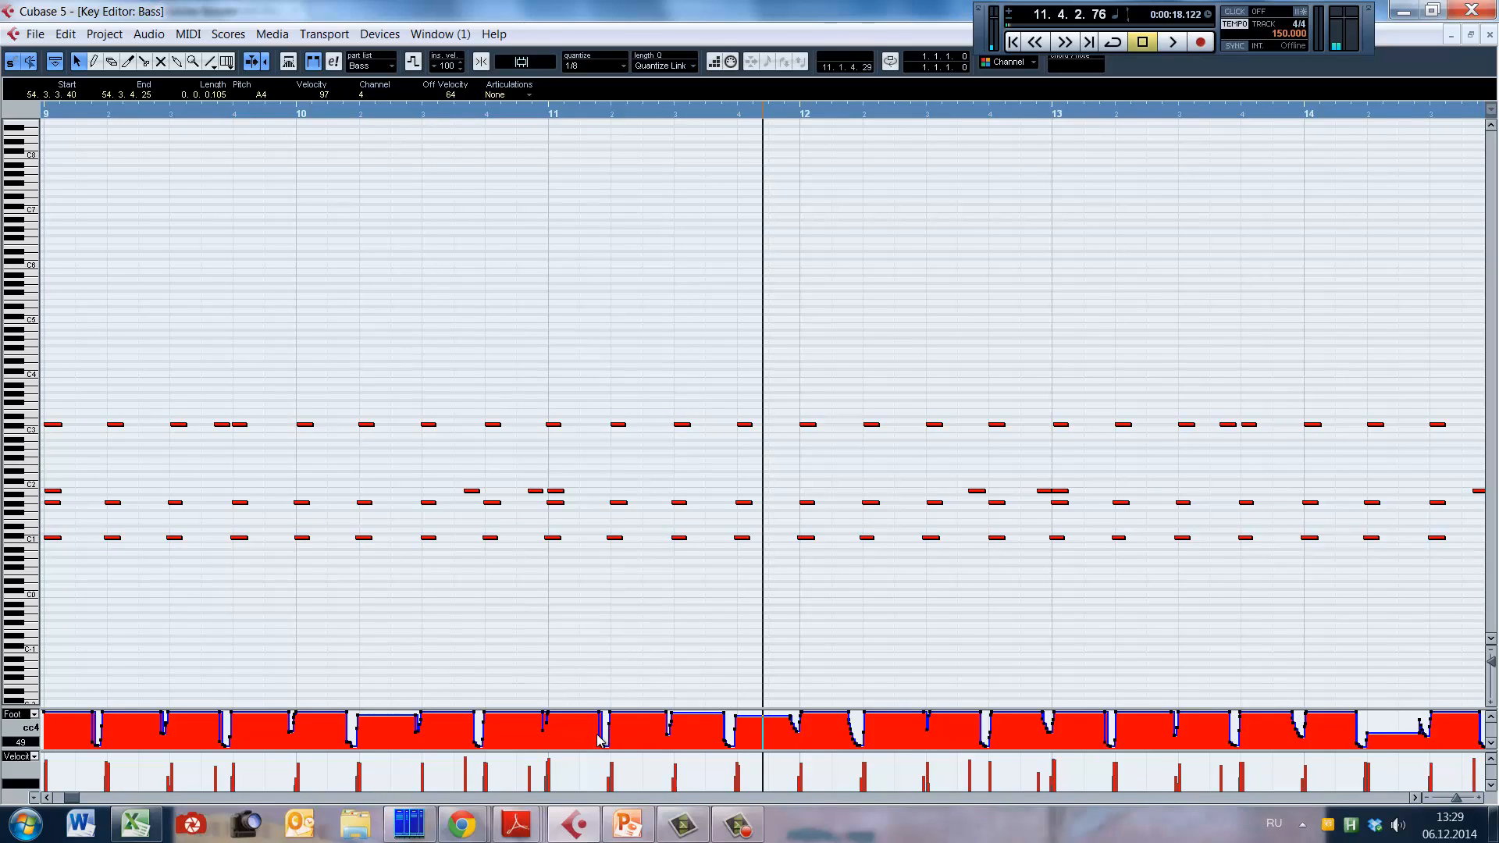
left_click(270, 115)
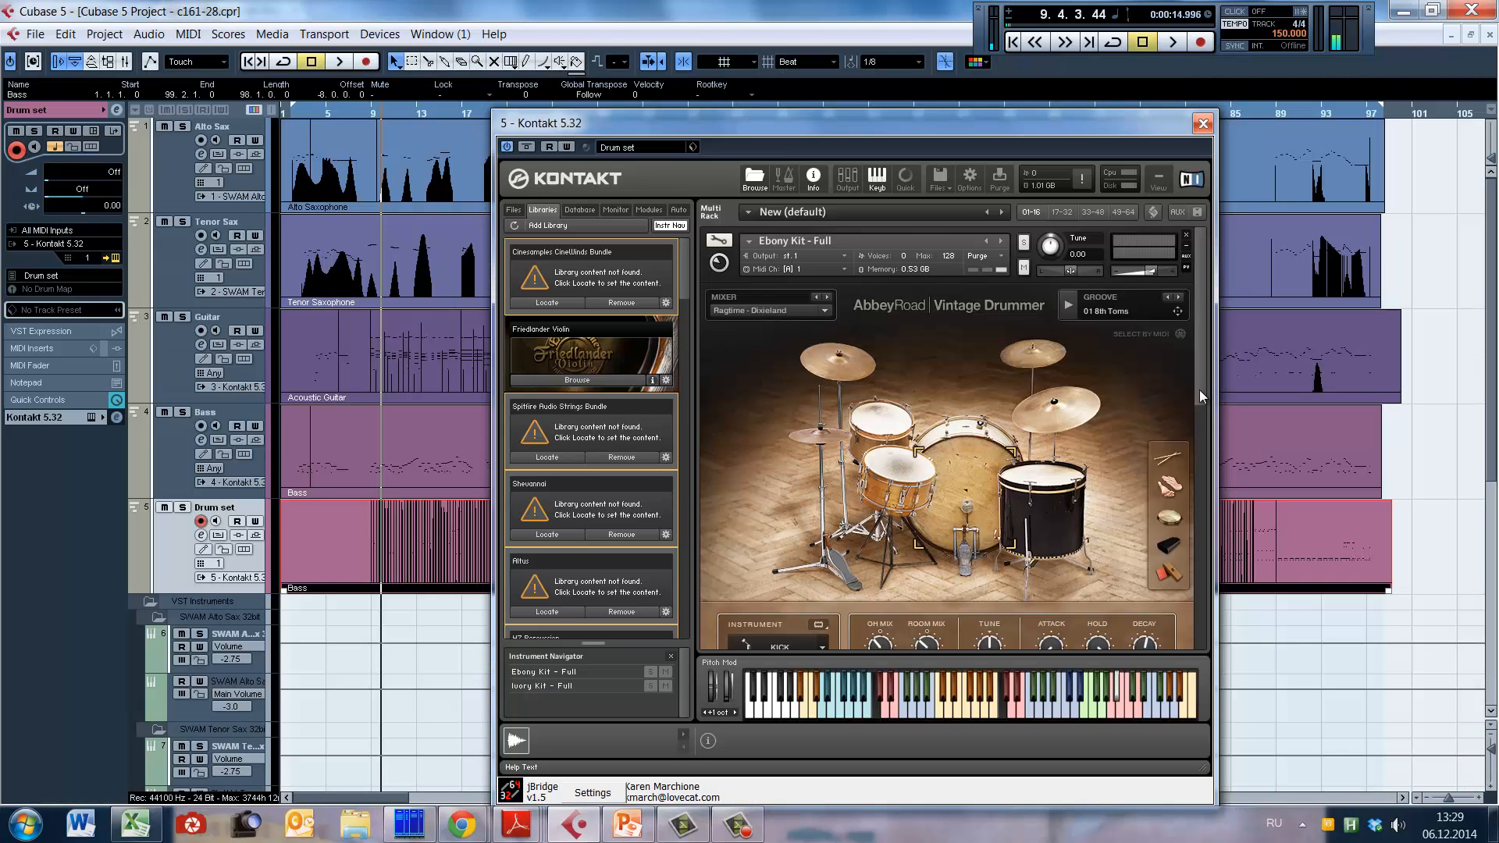
Step: Audition the Ebony Kit's 01 8th Toms groove in Kontakt and bring its groove controls into view
left_click_drag(1200, 390, 1173, 435)
left_click(734, 582)
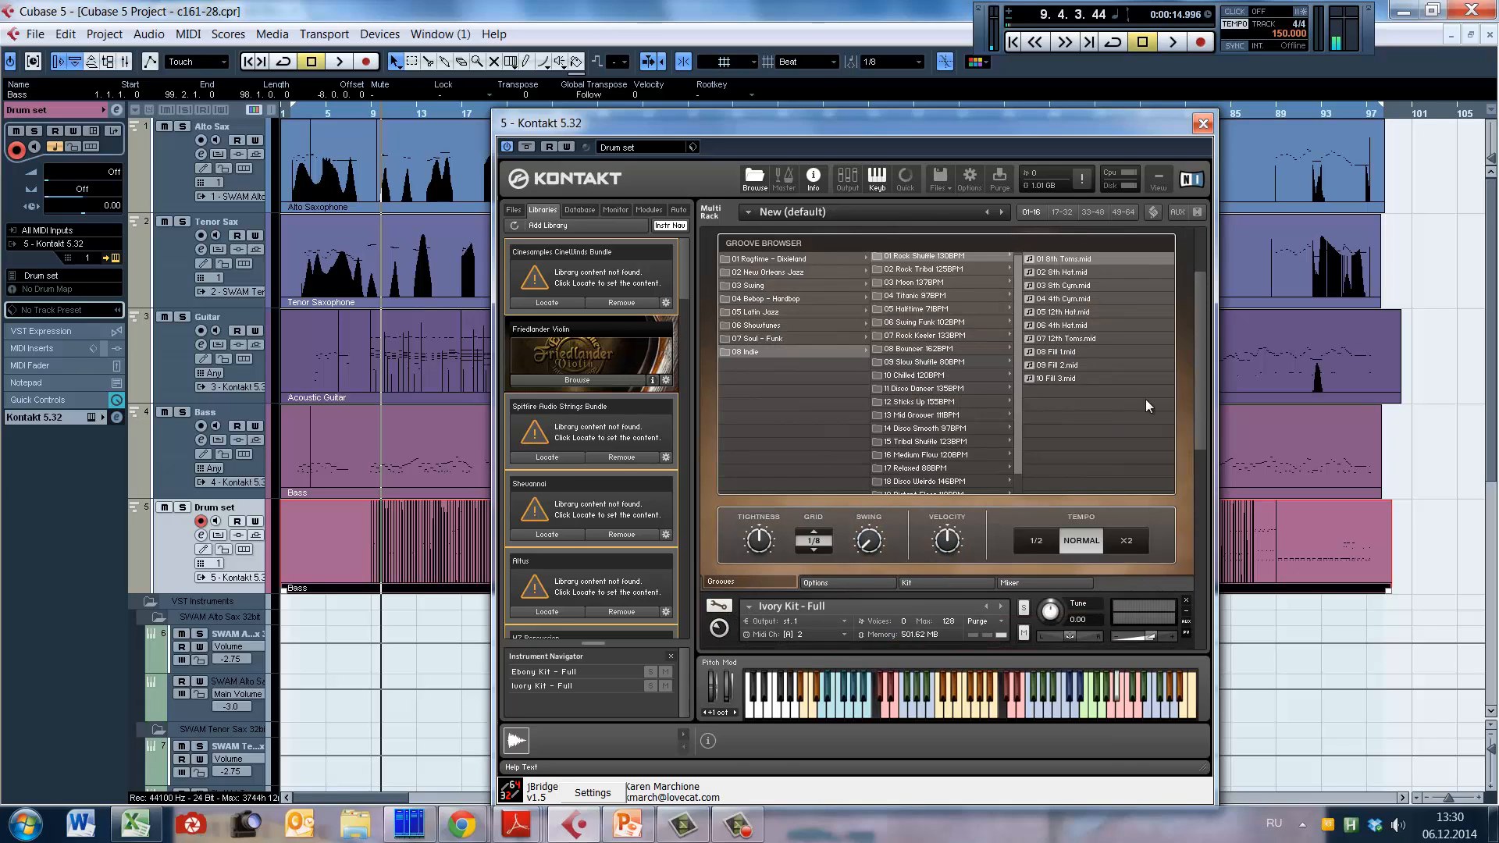
left_click_drag(1200, 383, 1188, 327)
left_click(1068, 306)
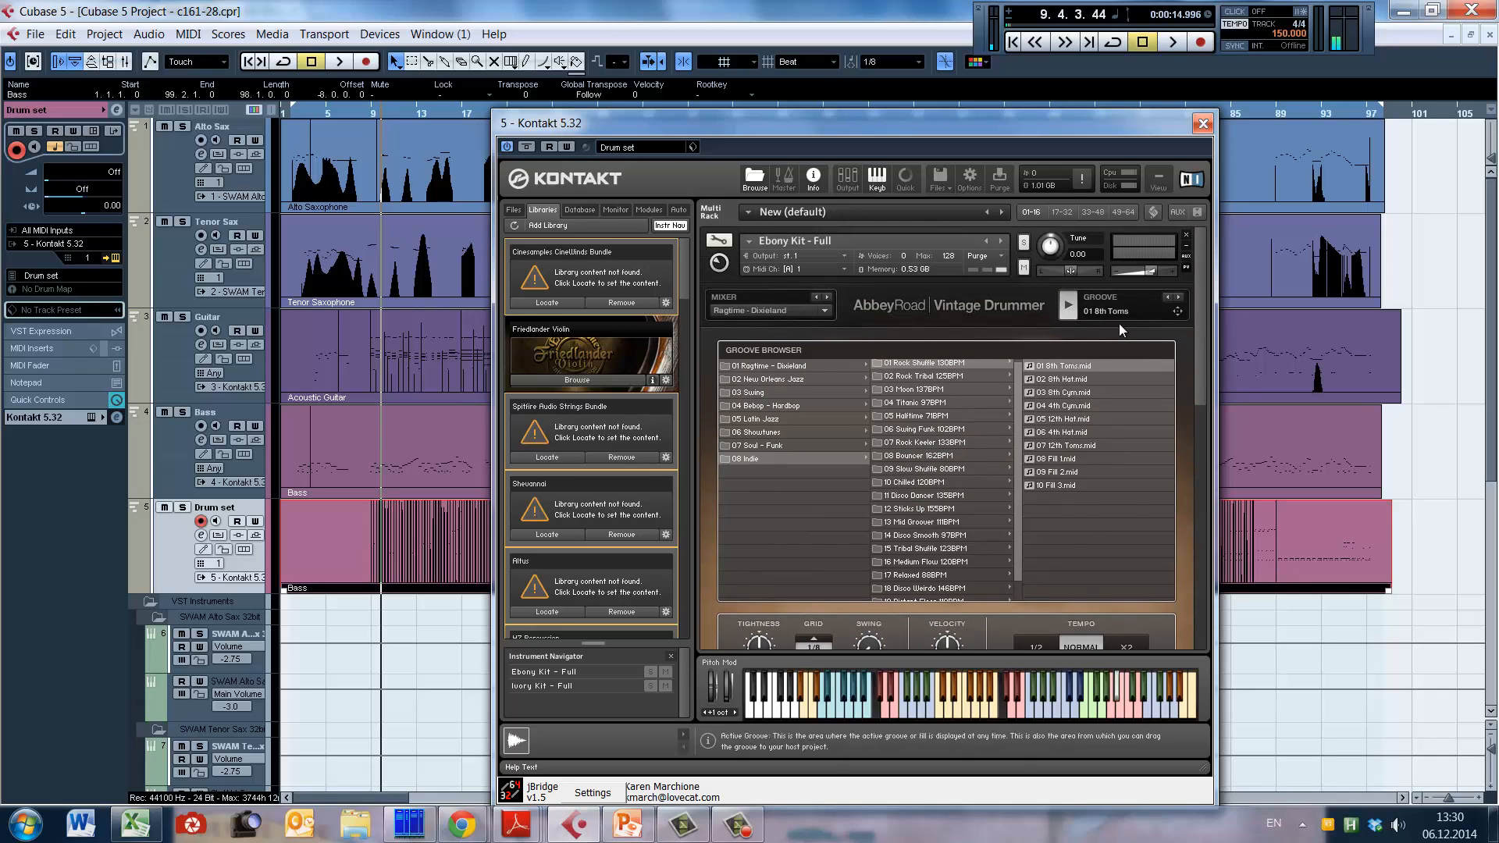
left_click_drag(1198, 321, 1192, 367)
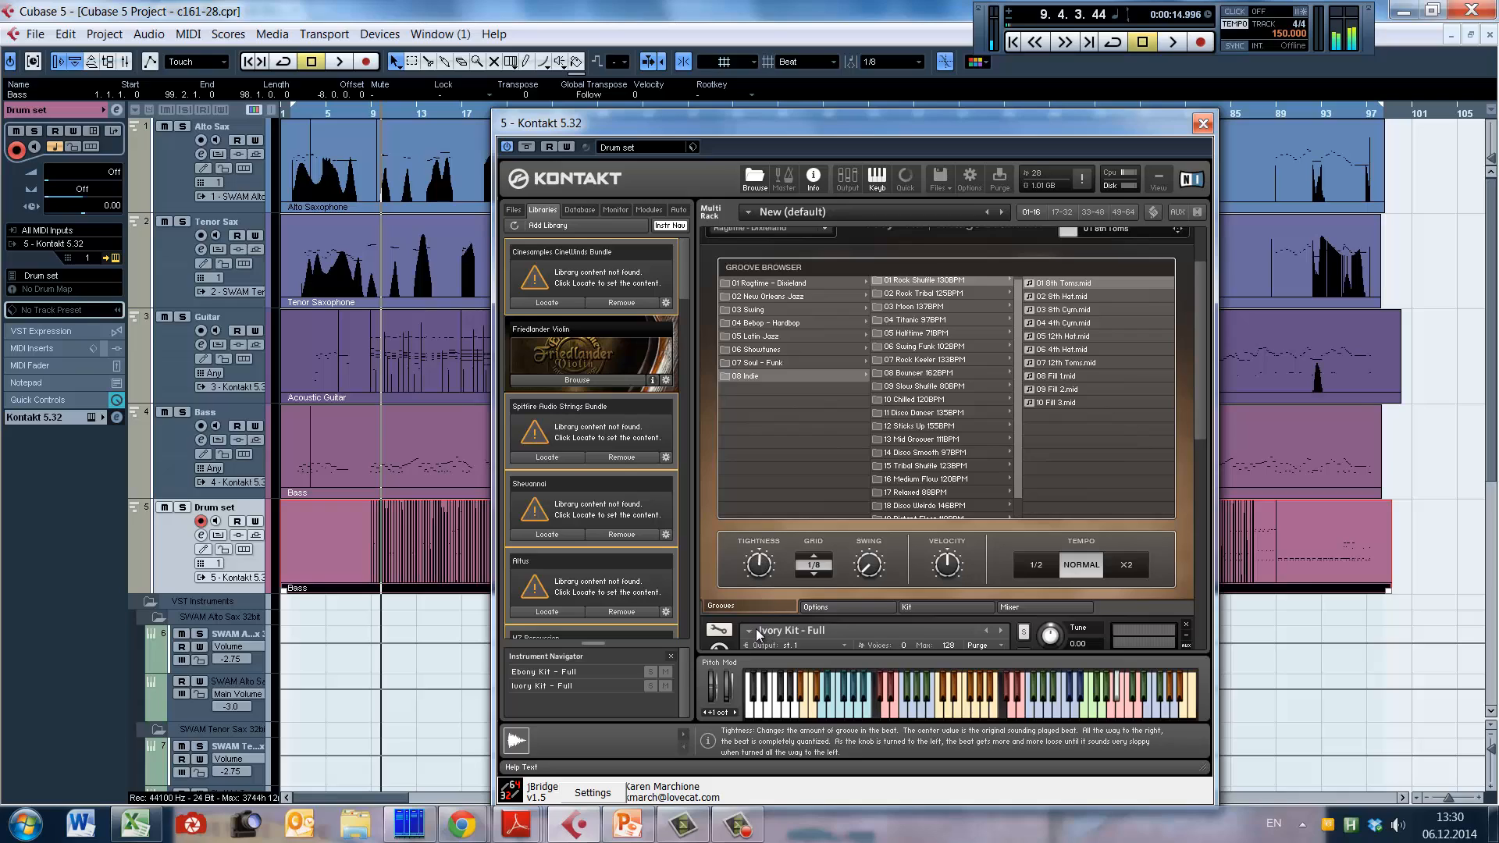
Step: Try different Tightness and Swing amounts for the groove, and return Tightness to its centre setting
left_click_drag(756, 629, 756, 594)
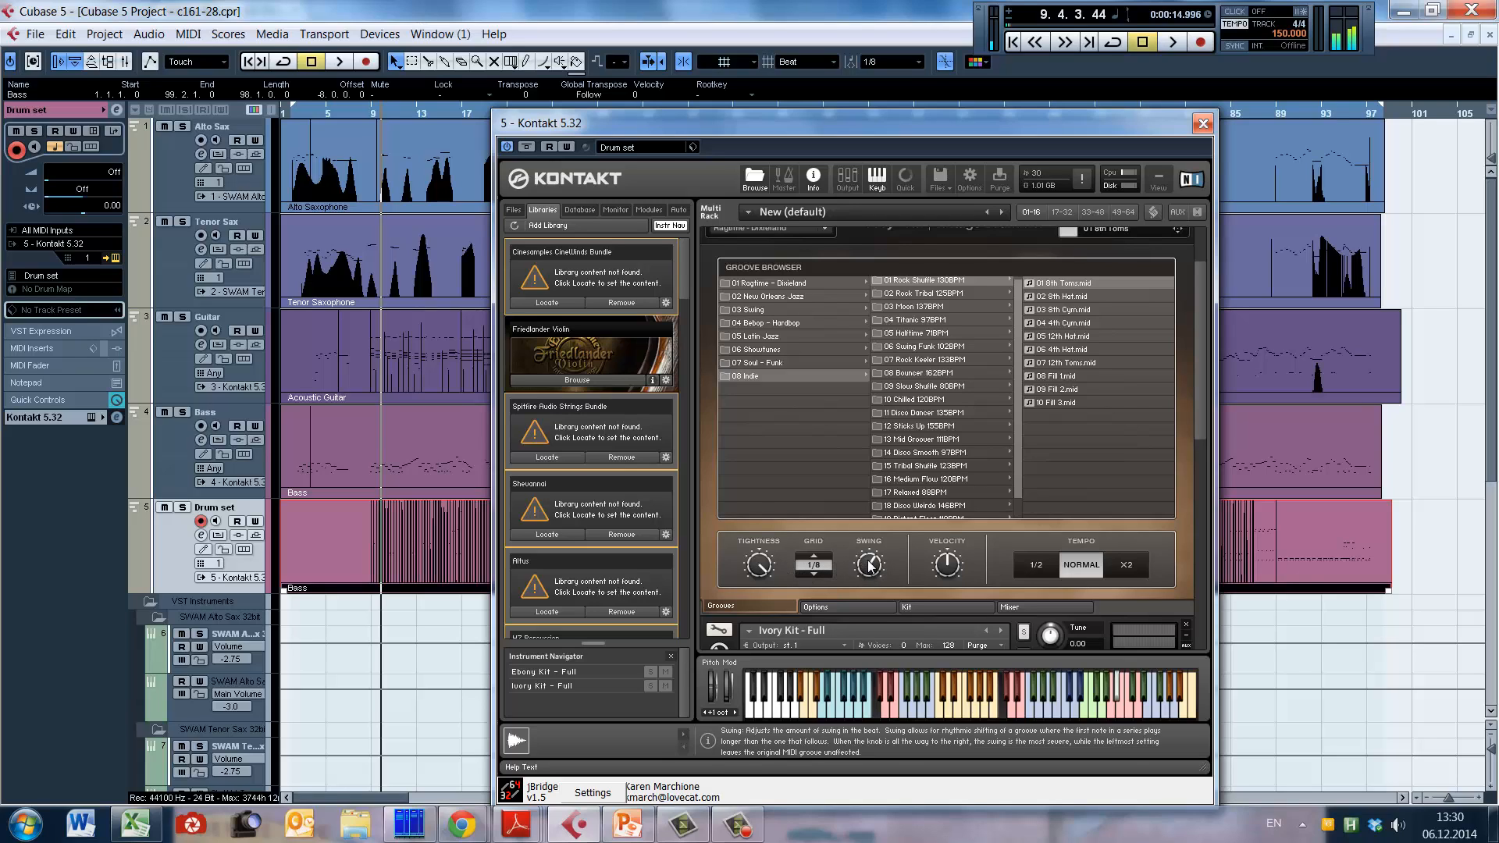
left_click_drag(864, 597, 759, 629)
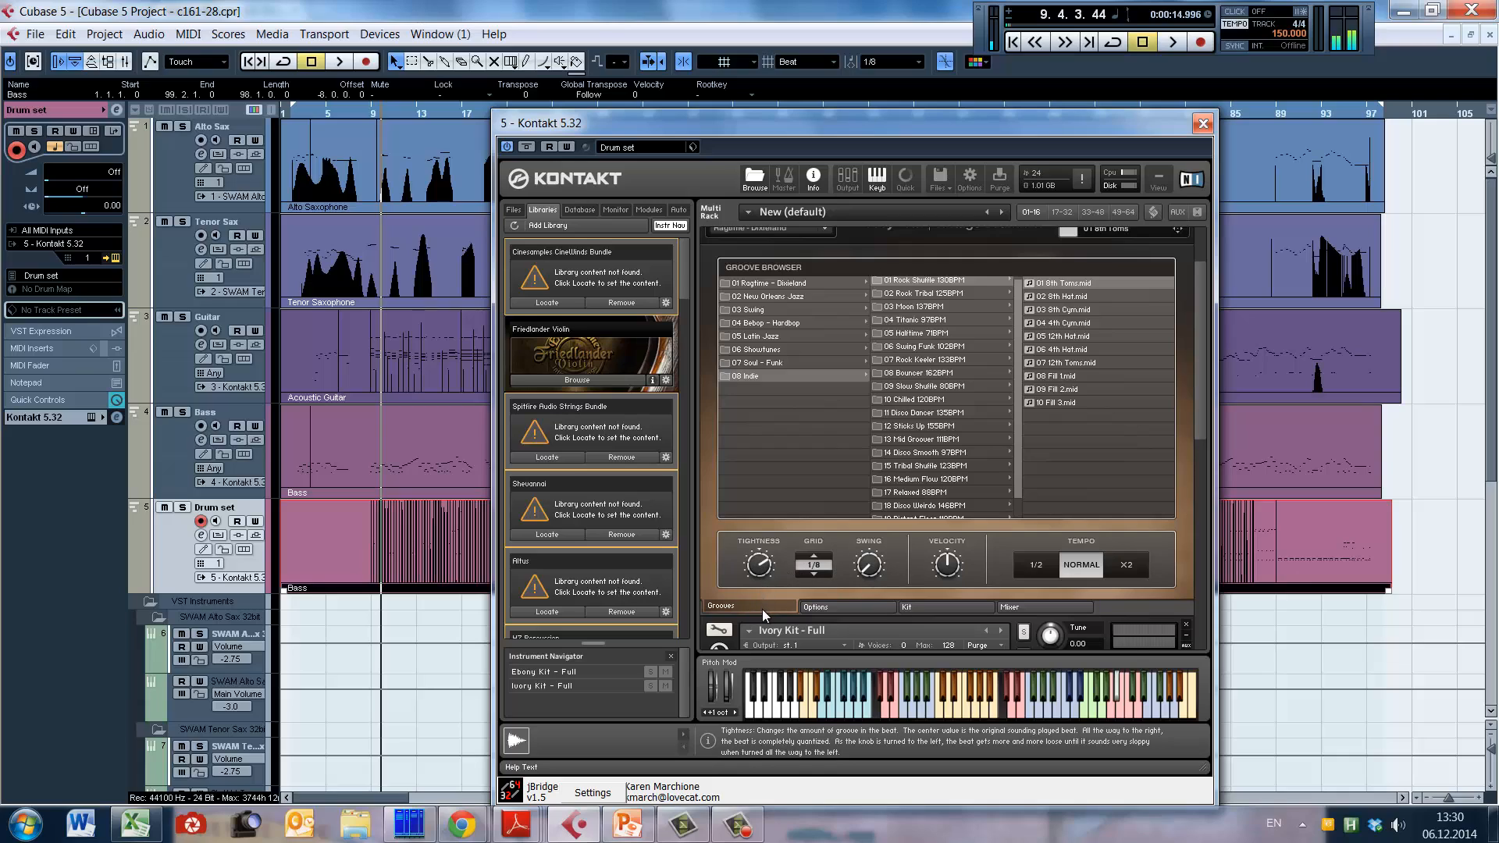
left_click_drag(762, 609, 762, 631)
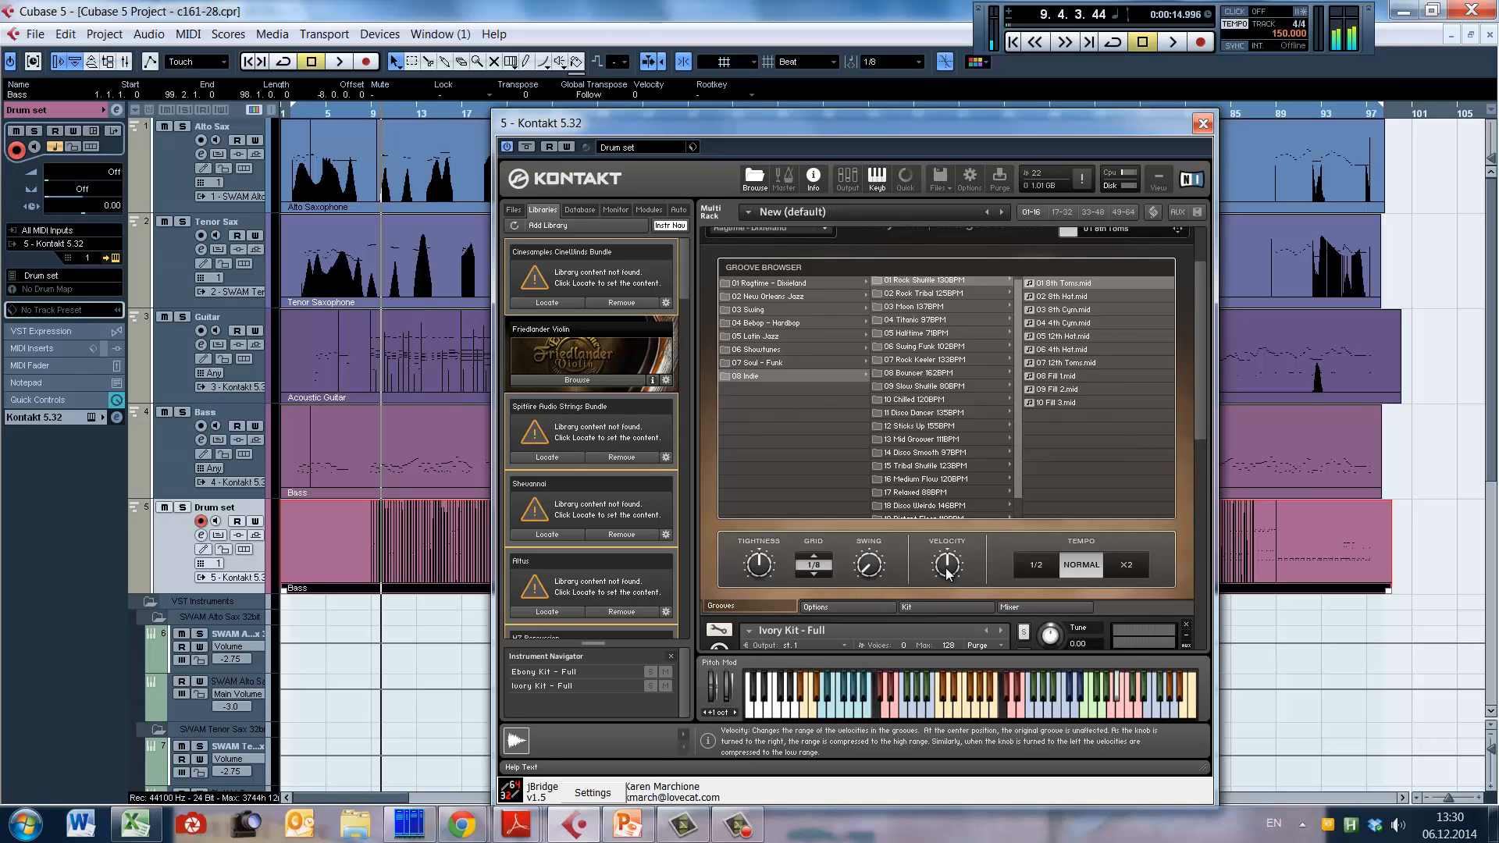
Step: Switch the groove's tempo to x2, to 1/2, and back to Normal
left_click(1124, 568)
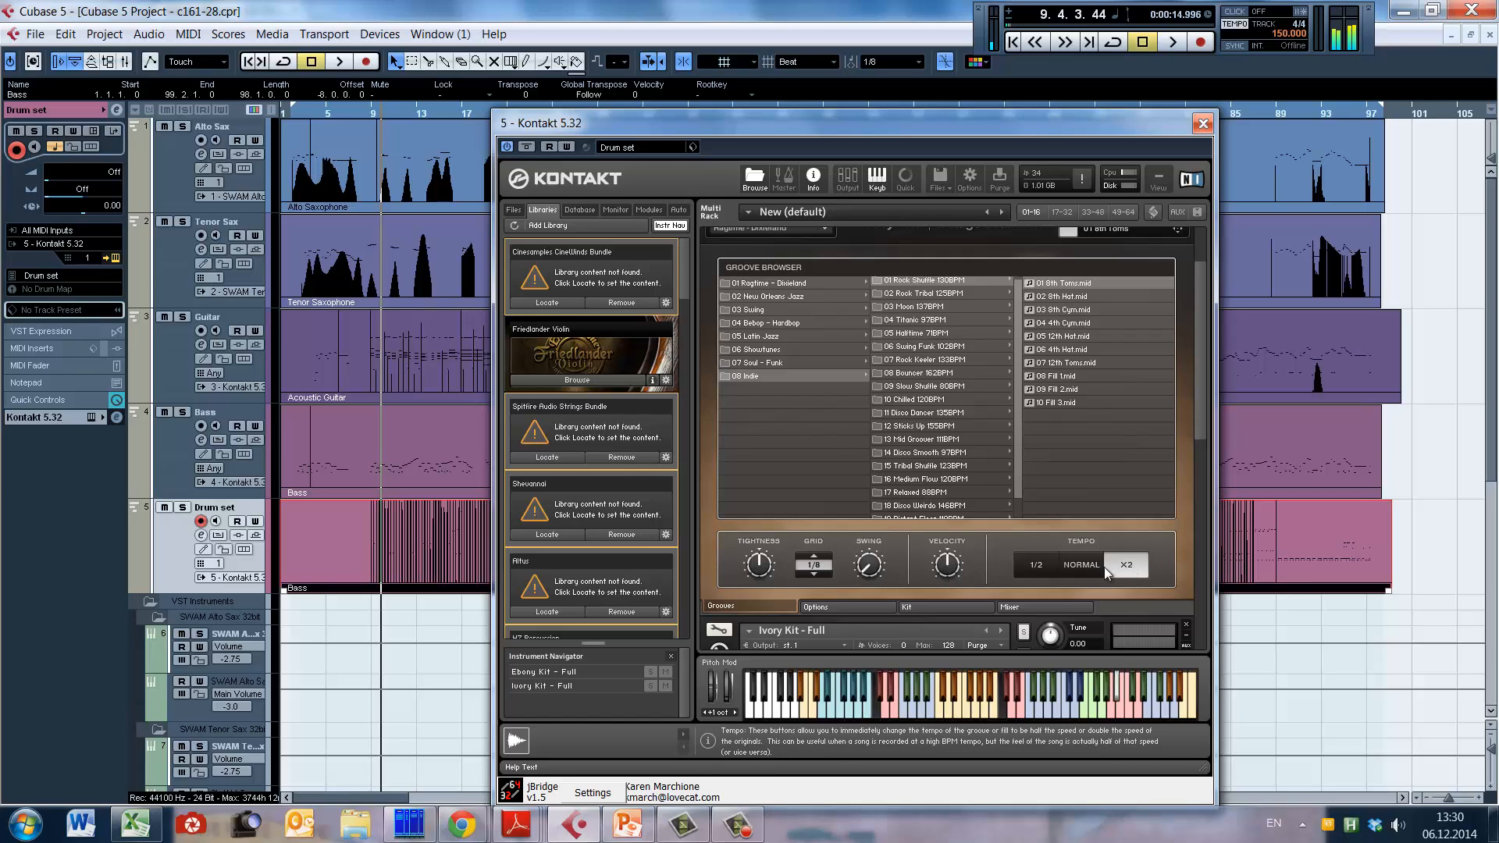
left_click(1027, 568)
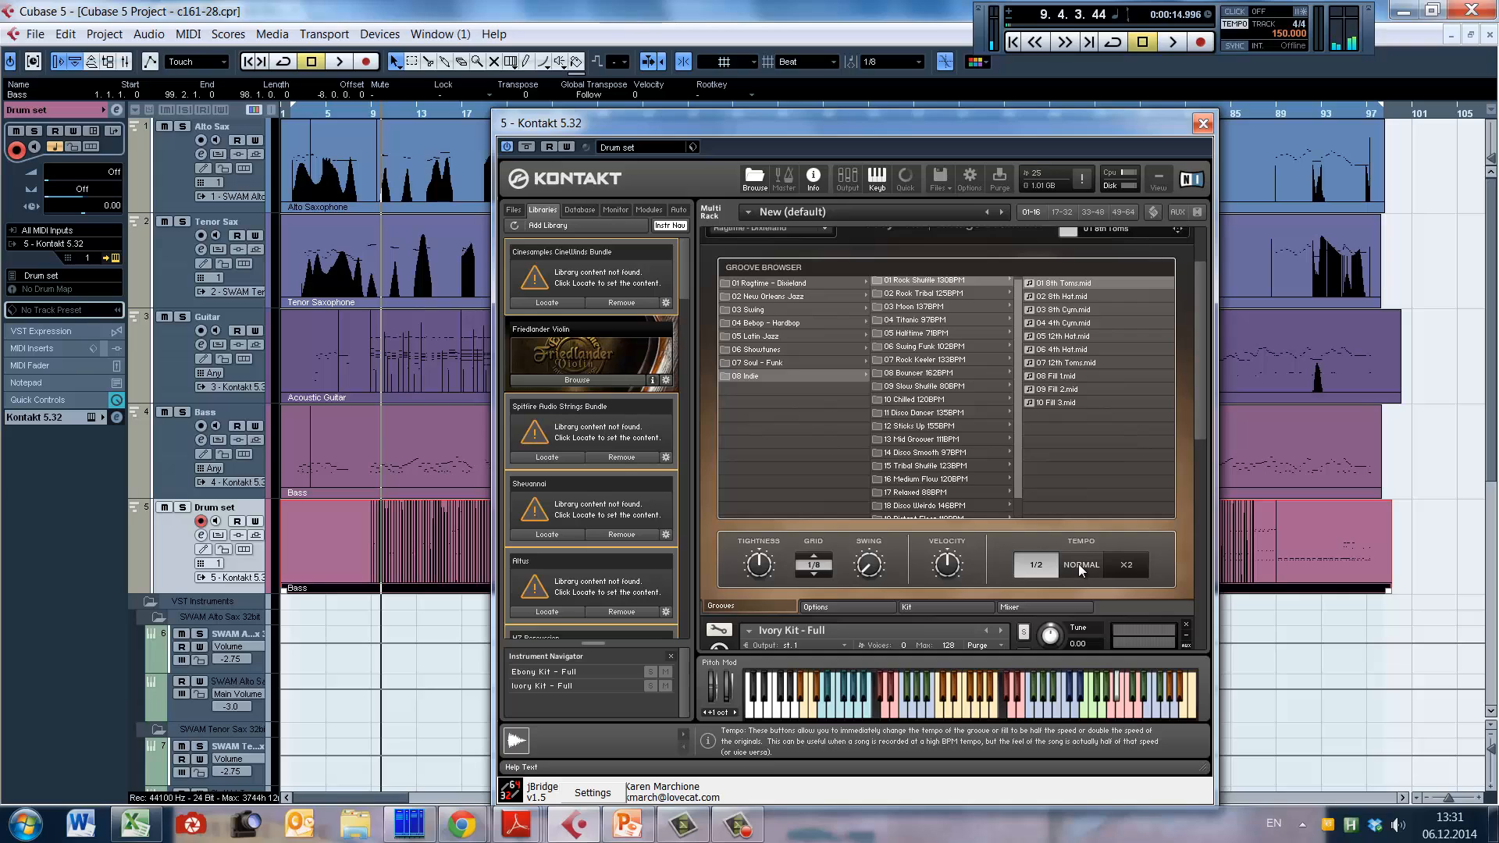
left_click(1079, 564)
Step: Activate the Ebony Kit's Randomize option and raise its Volume, Velocity, Time and Pitch amounts to maximum
mouse_move(1202, 428)
left_mouse_down()
mouse_move(1198, 385)
mouse_move(1193, 410)
left_mouse_up()
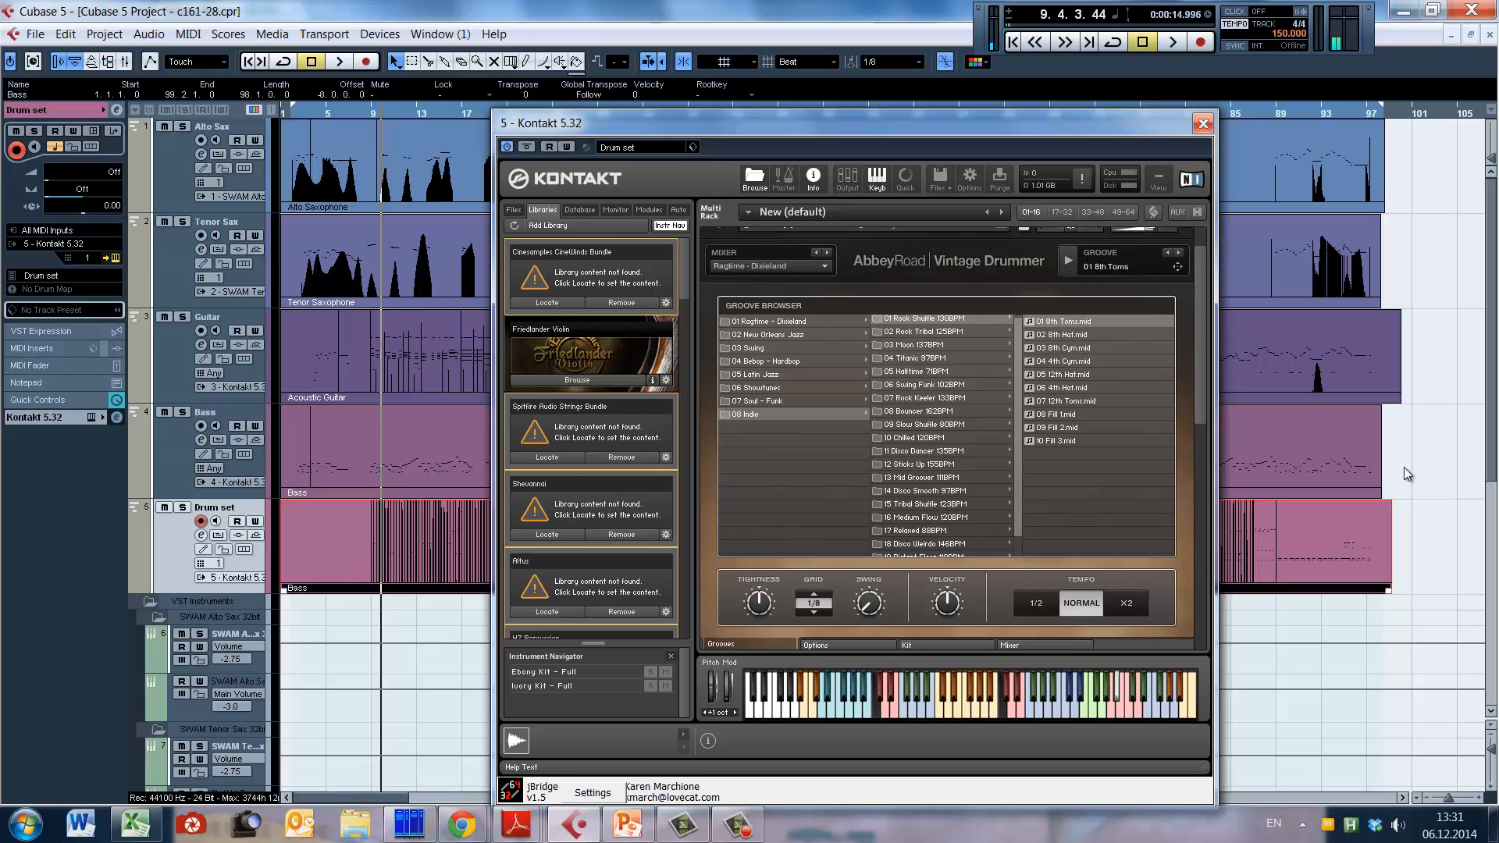
left_click_drag(1202, 380, 1202, 340)
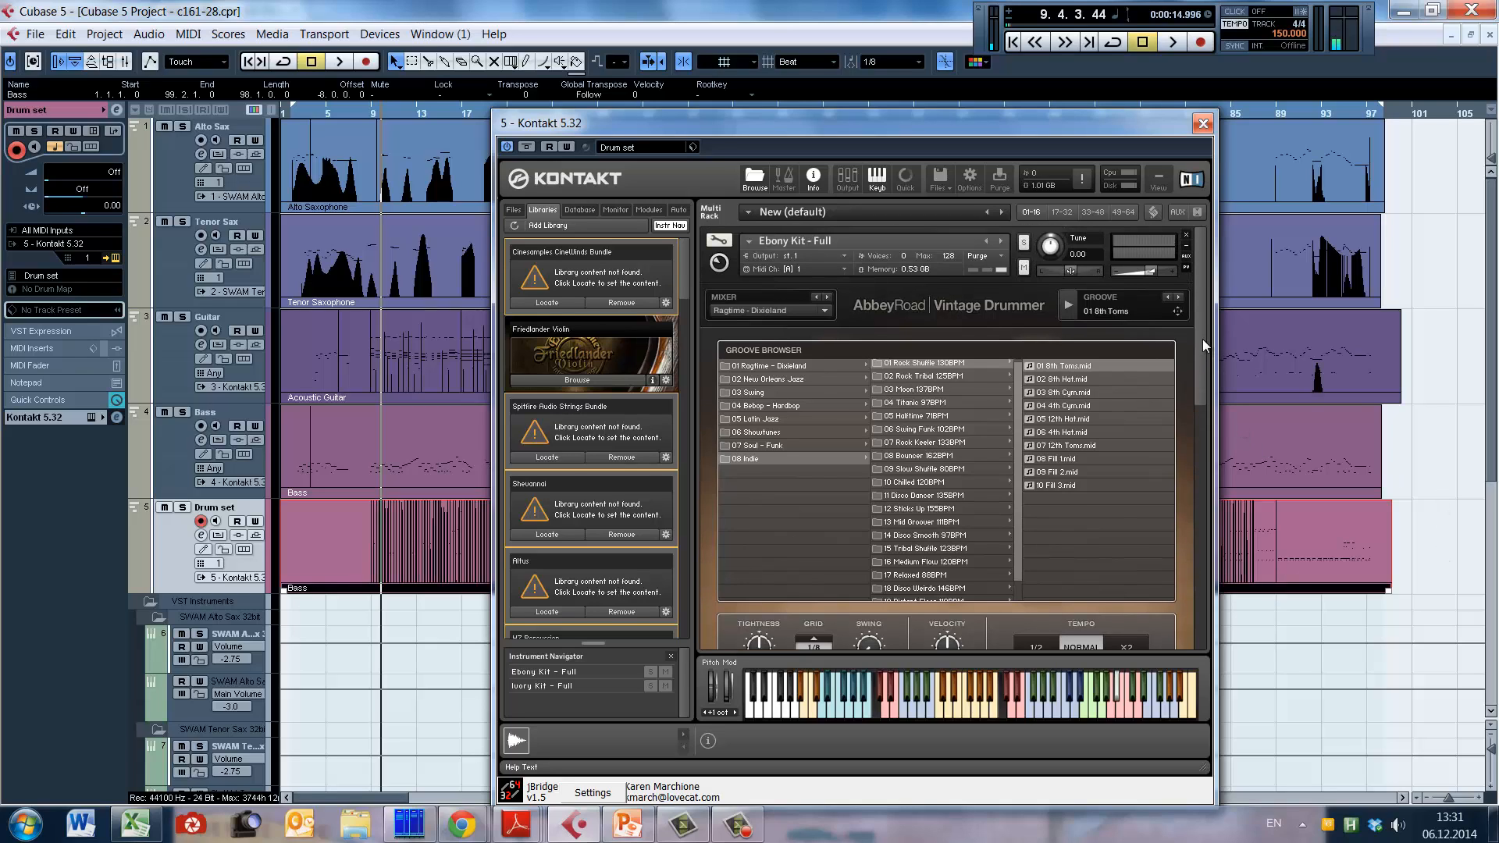
left_click_drag(1201, 371, 1201, 353)
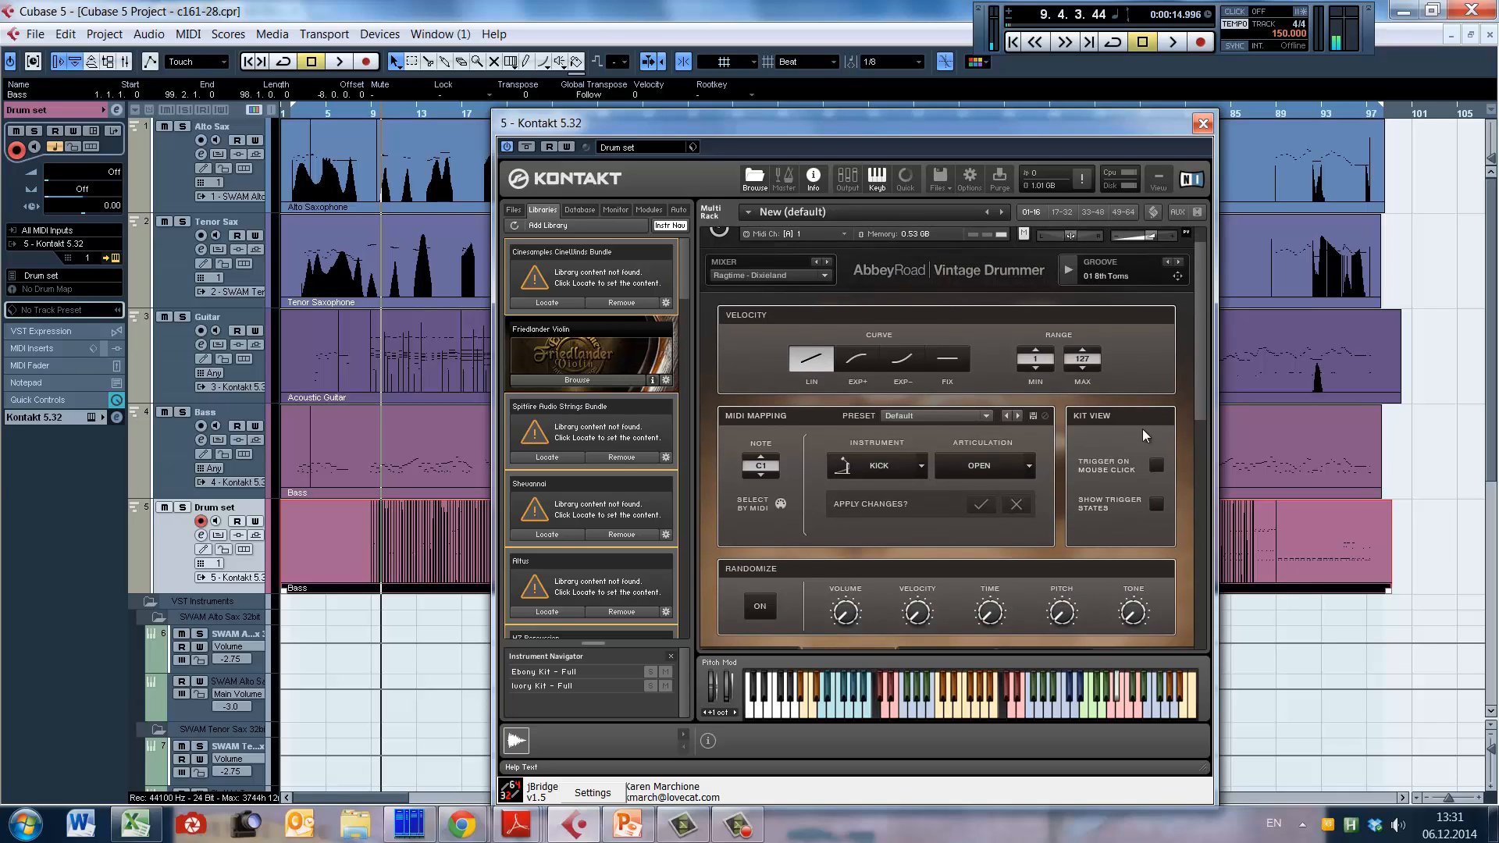
left_click(760, 617)
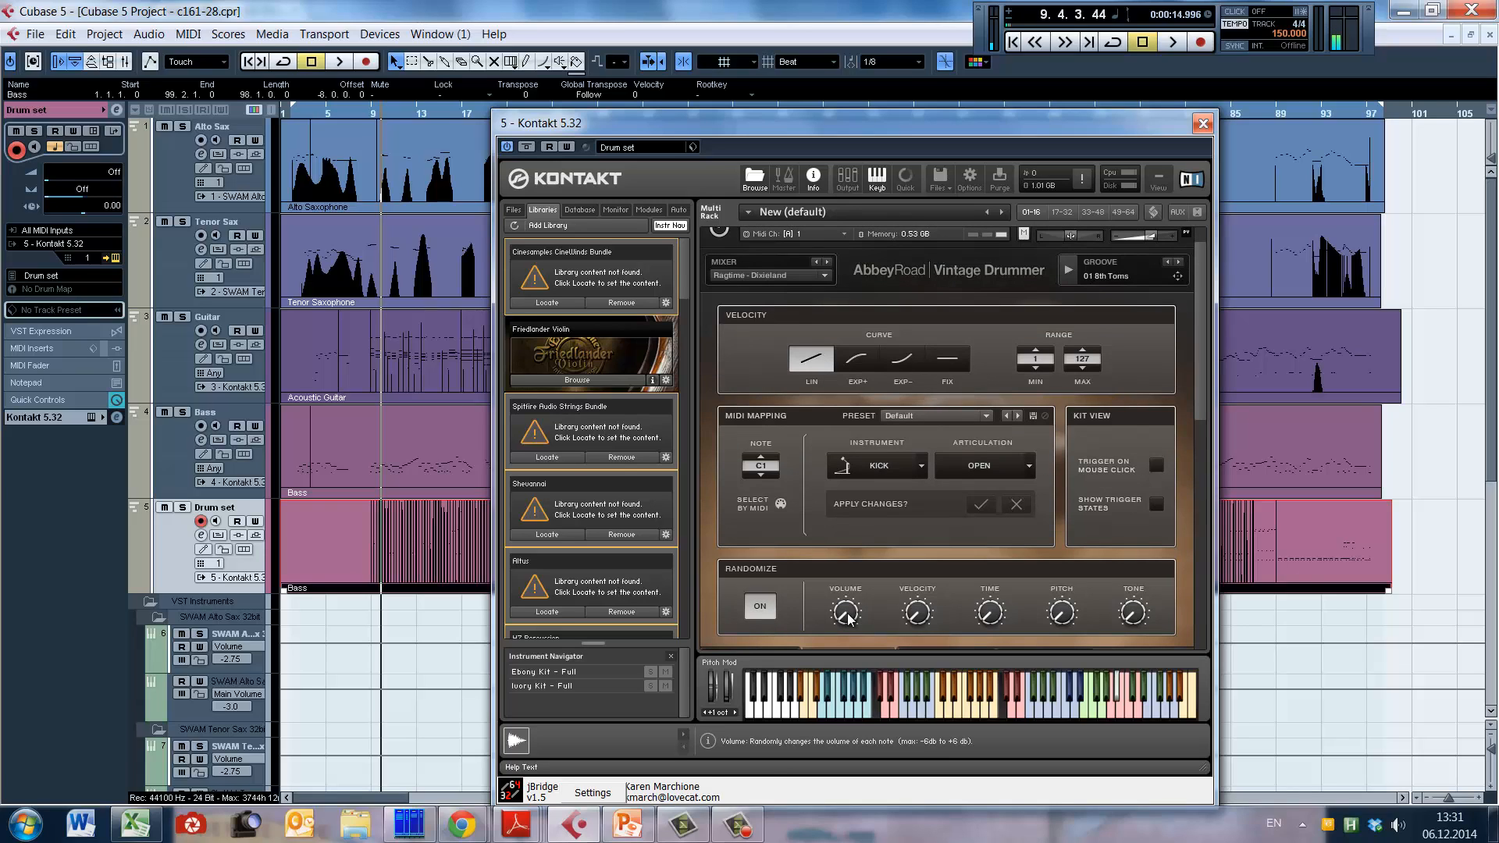
left_click_drag(848, 618, 868, 473)
left_click_drag(919, 621, 922, 484)
left_click_drag(989, 613, 1008, 468)
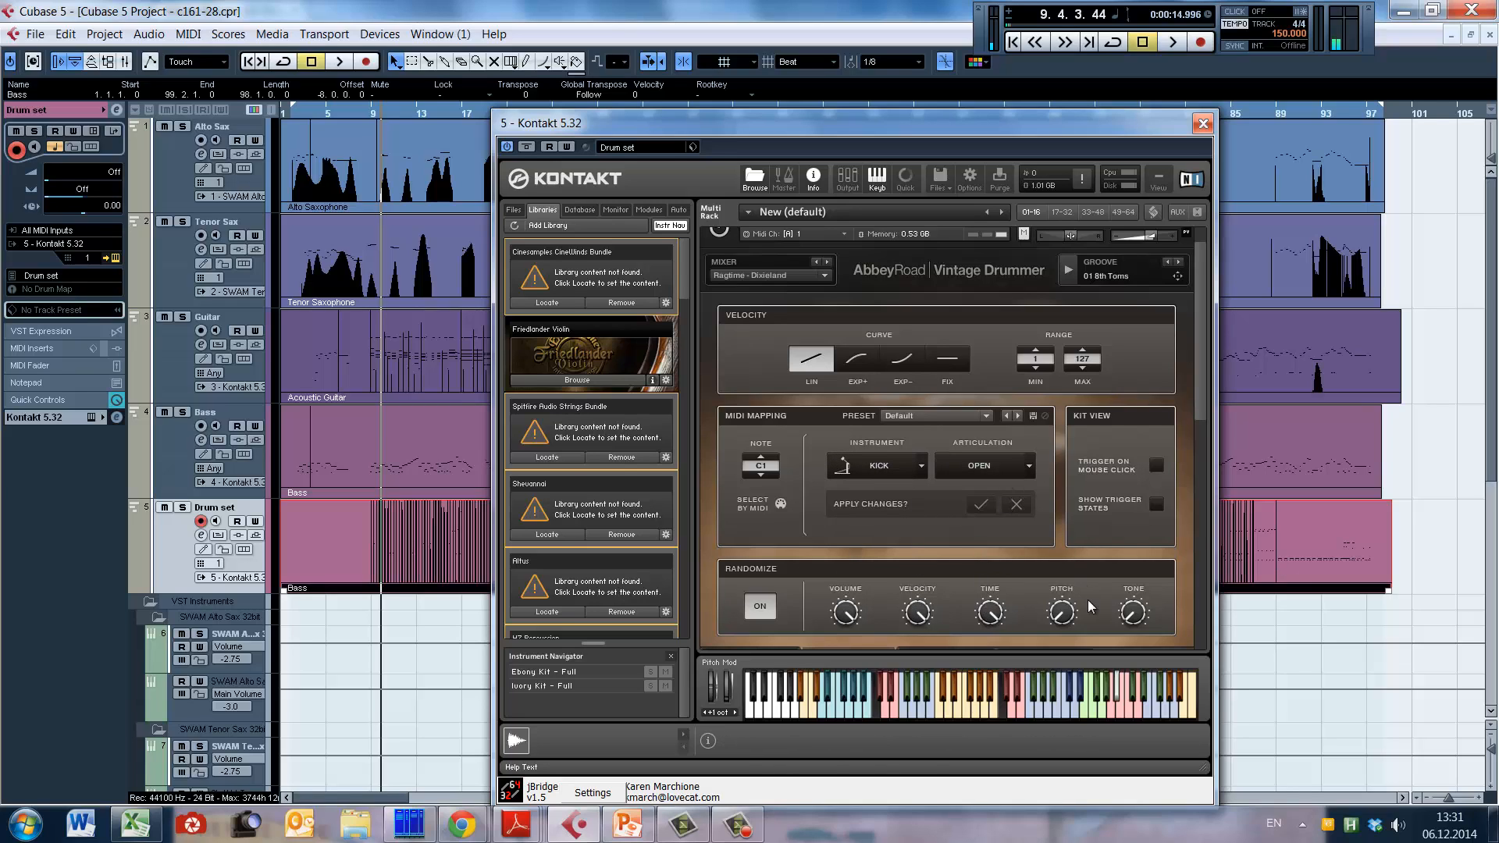
left_click_drag(1072, 612, 1094, 458)
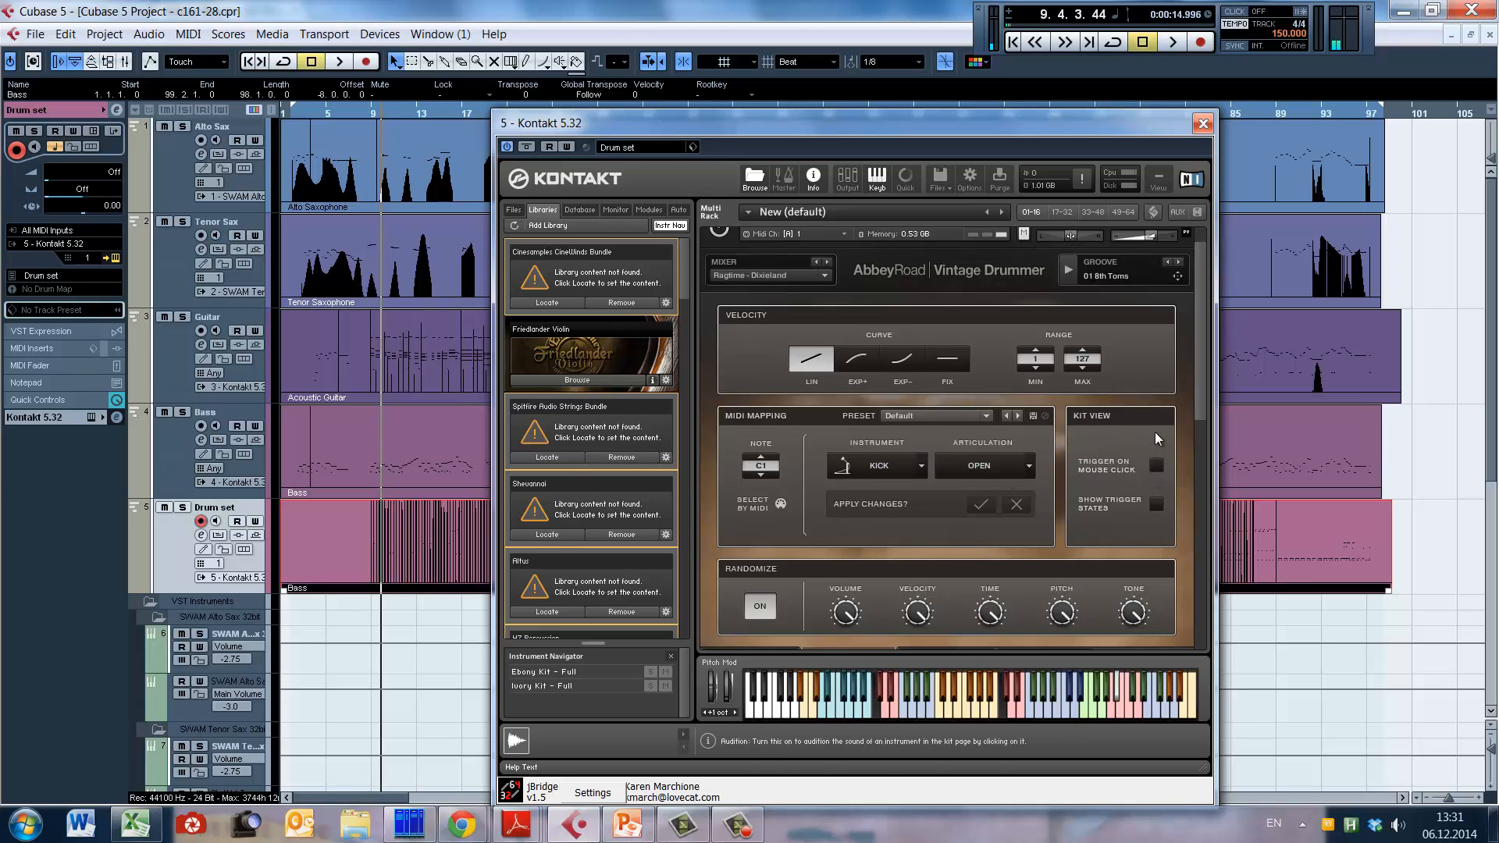
Step: Solo the Drum set track, play it from bar 9 with randomization, and deactivate Randomize before stopping playback
left_click(182, 508)
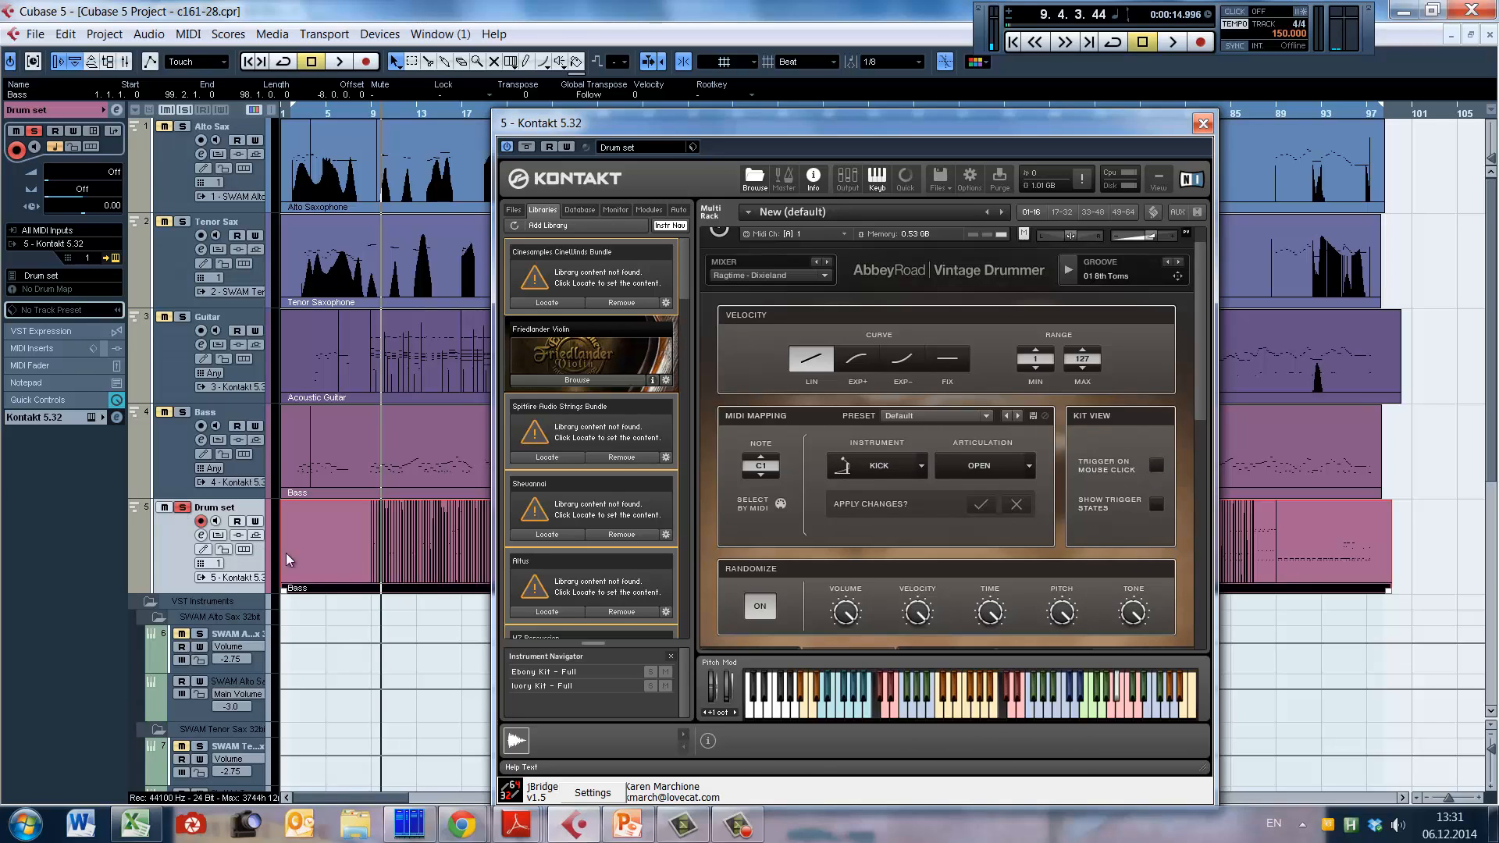
key("space")
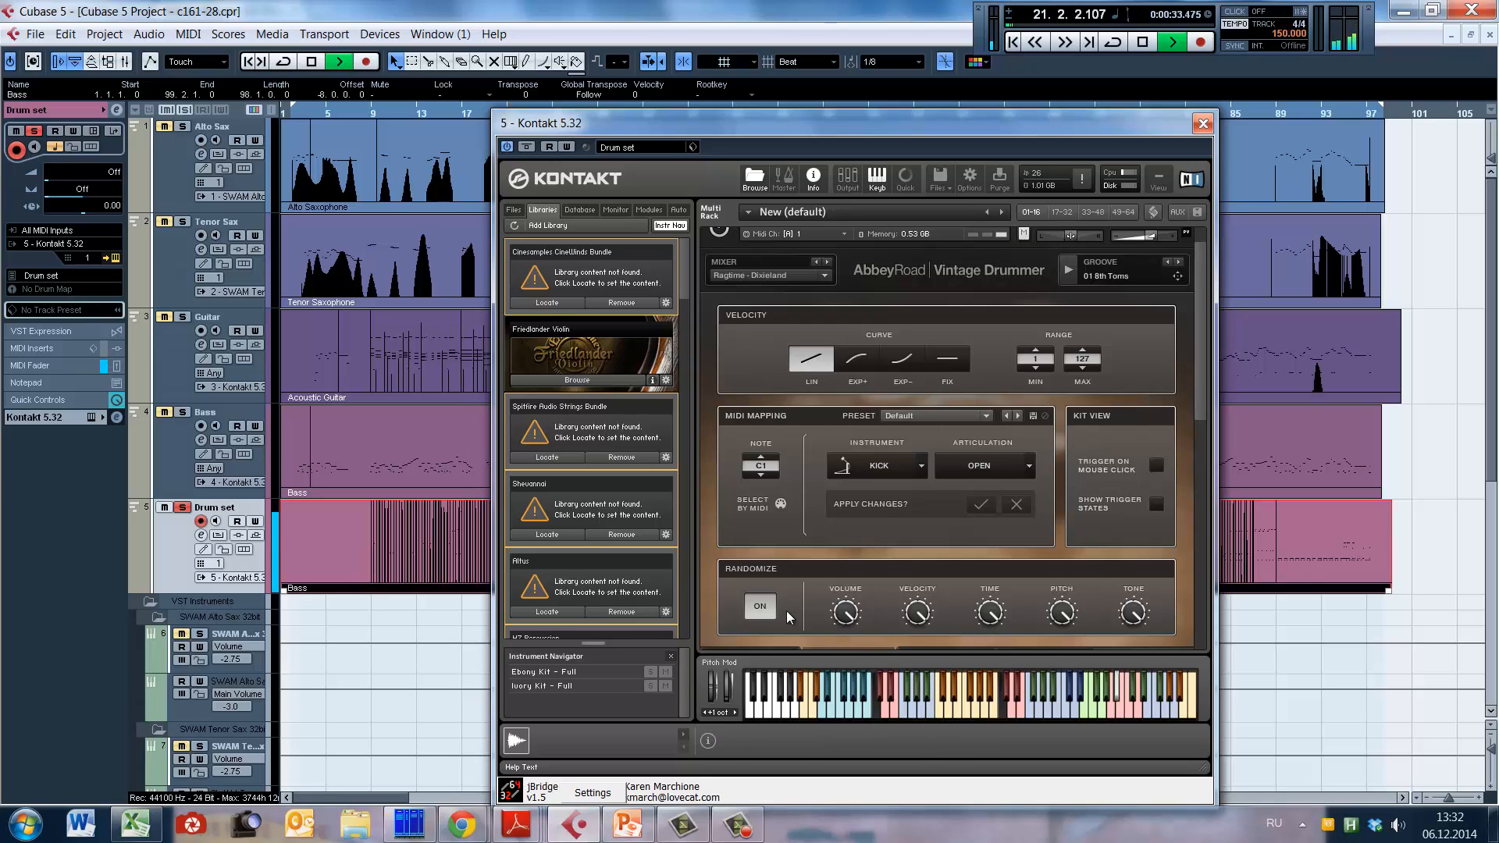
left_click(760, 606)
key("space")
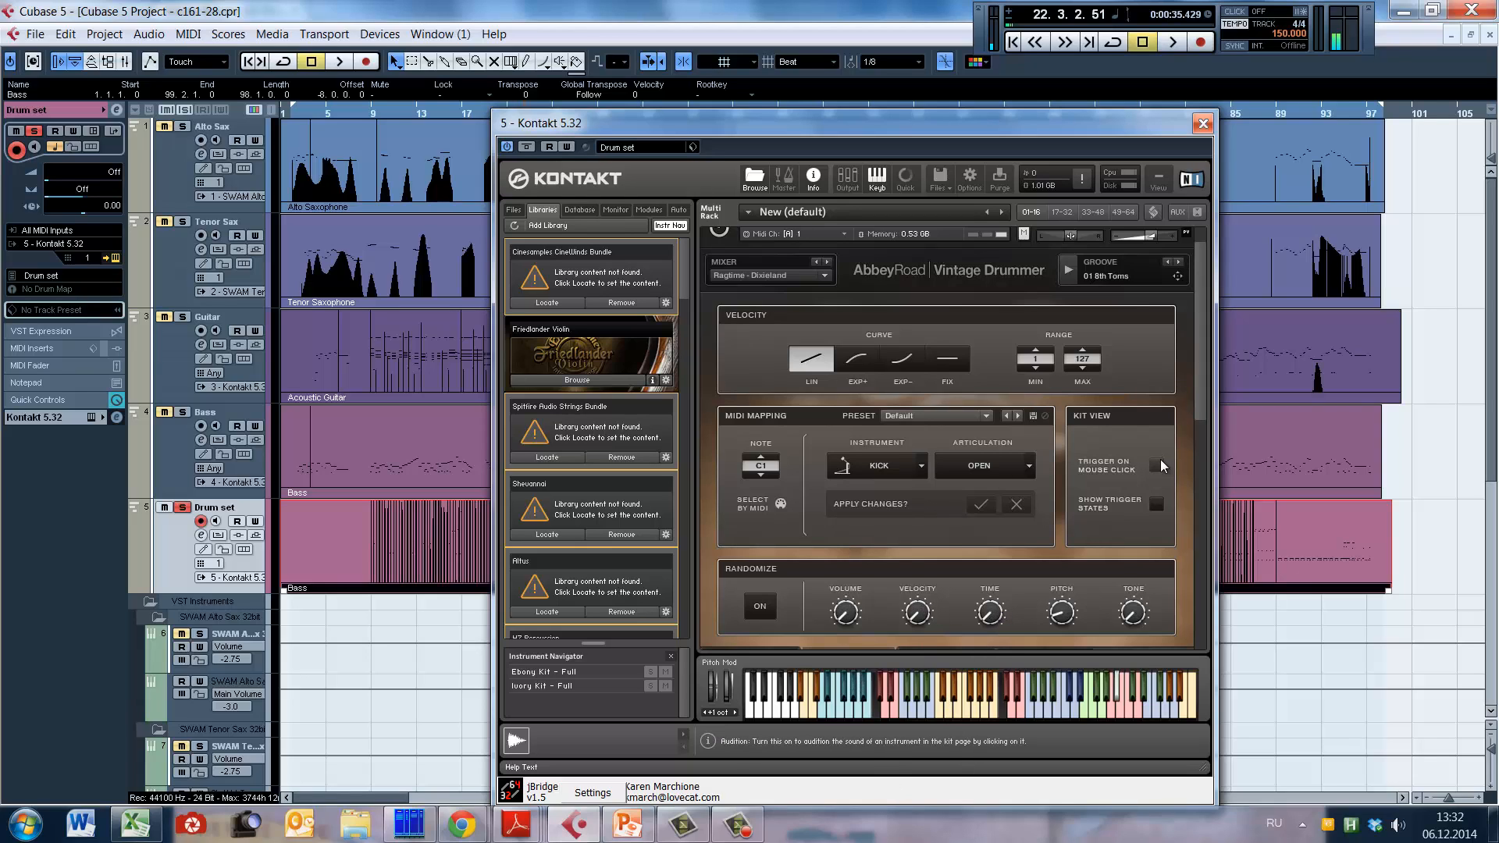
Step: Enable Trigger on Mouse Click in the Ebony Kit's options, and bring up its mixer channels and effects
left_click(1156, 463)
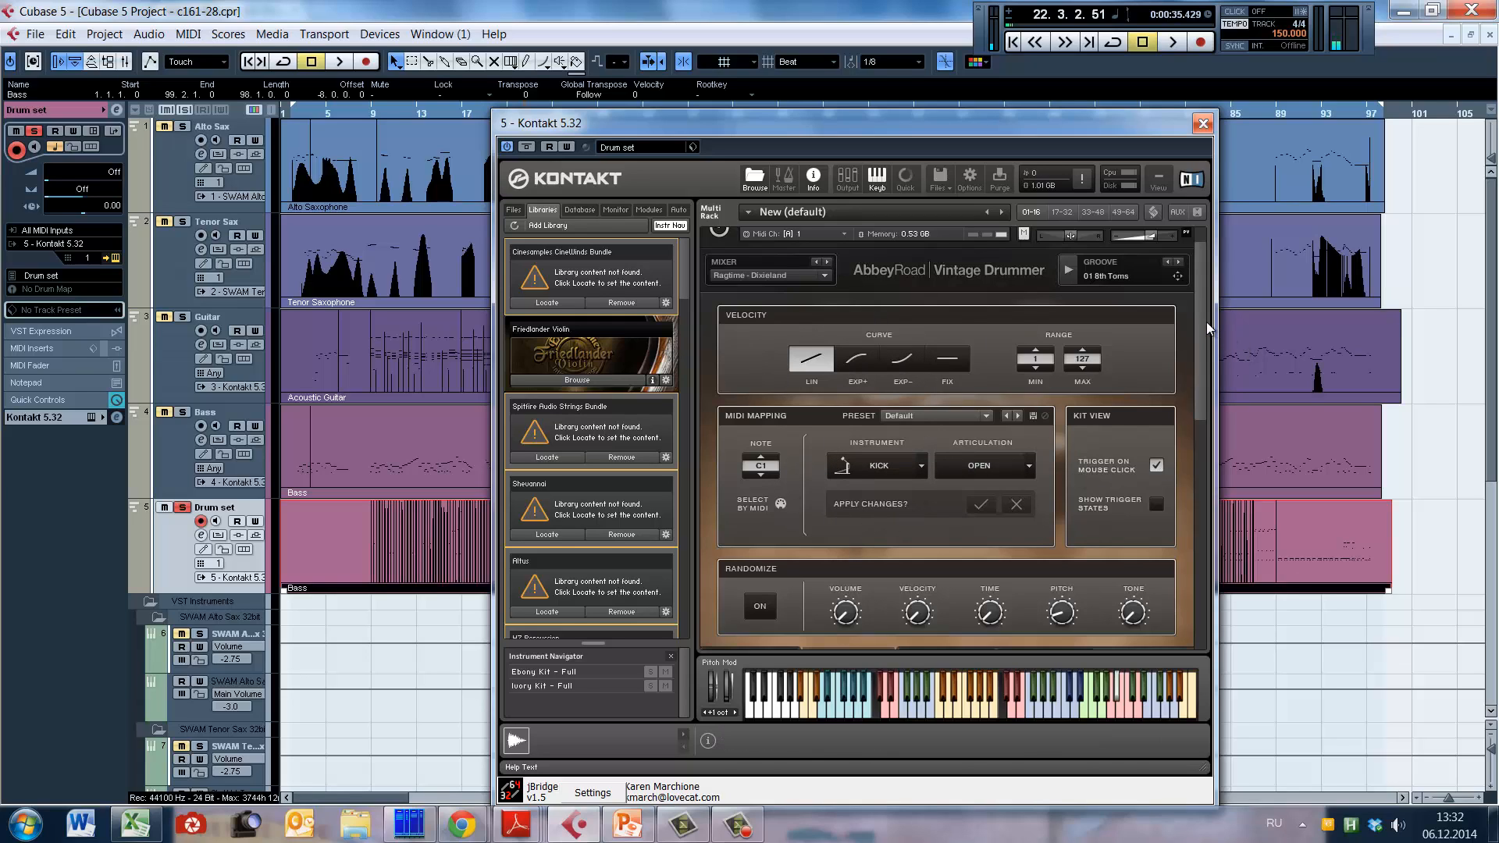
left_click_drag(1206, 400, 1204, 448)
scroll(1204, 448, "up", 2)
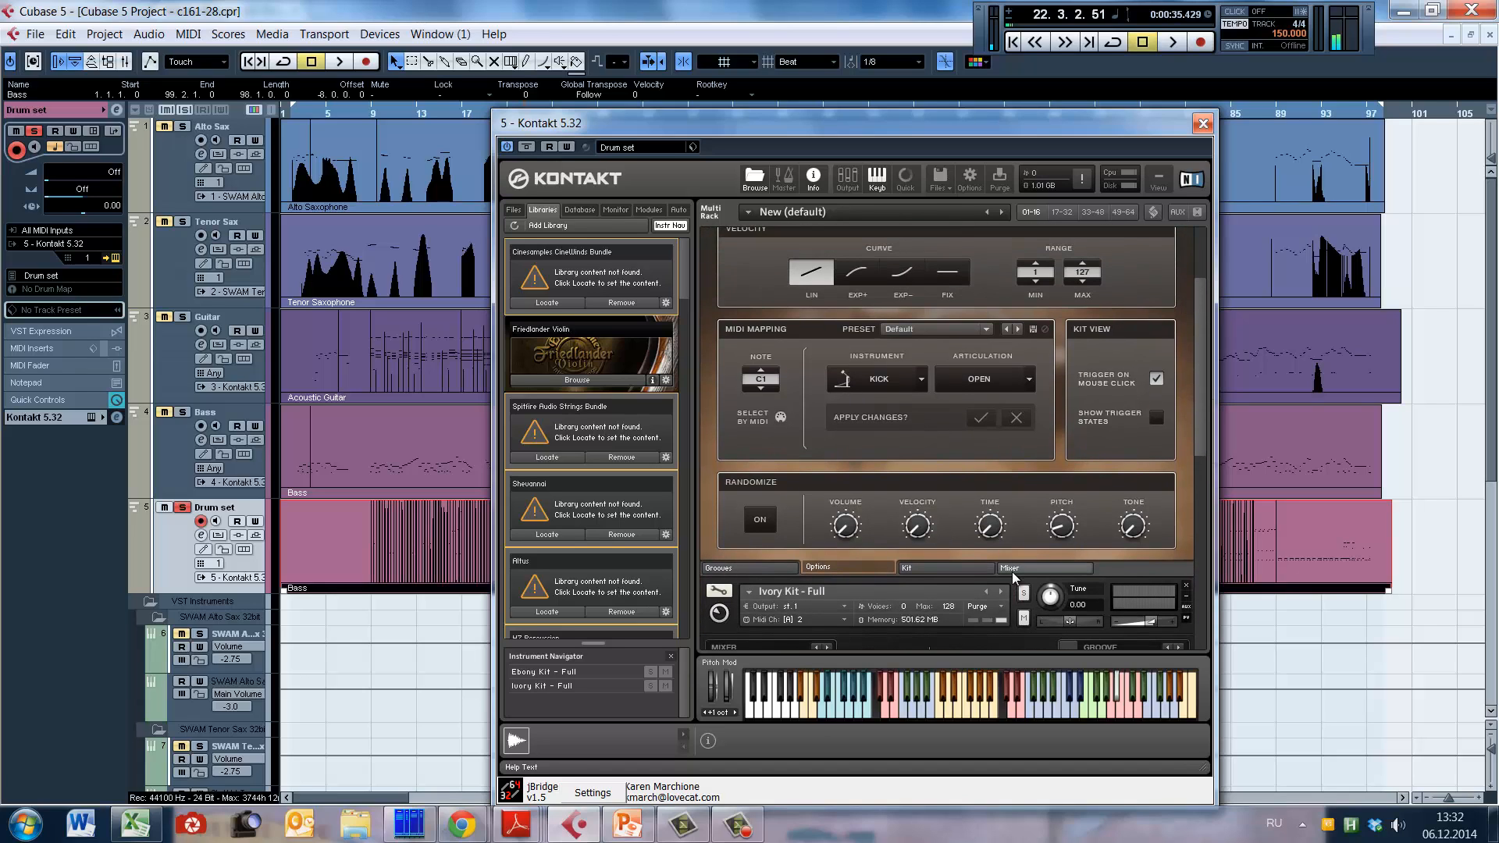
left_click(1049, 564)
mouse_move(1202, 448)
left_mouse_down()
mouse_move(1206, 386)
mouse_move(1201, 449)
left_mouse_up()
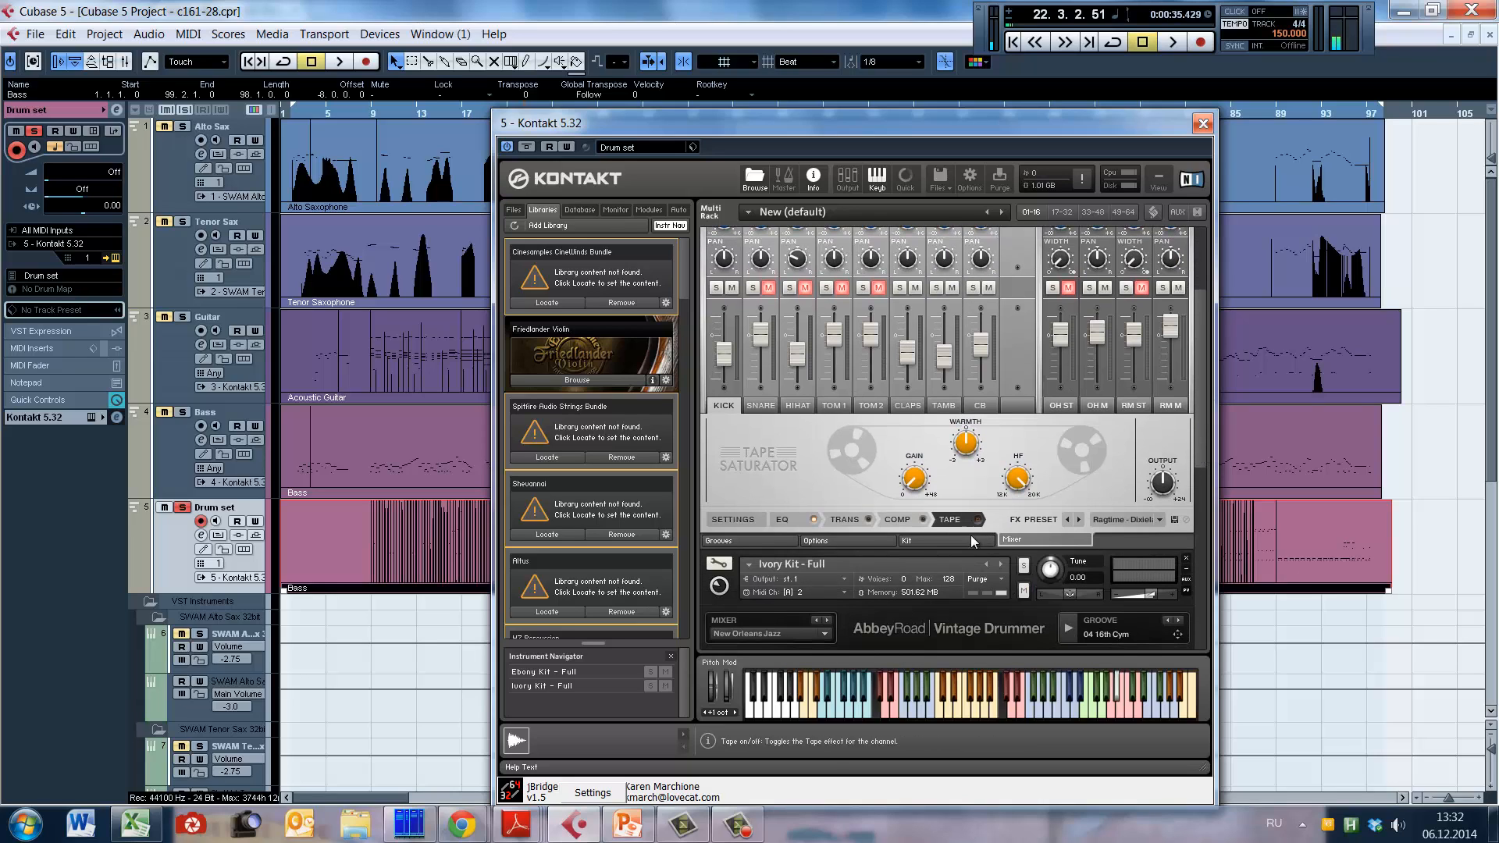
Step: Review the Ebony Kit's drum kit page and its kick controls, and close the Kontakt window
left_click(911, 542)
left_click(855, 540)
left_click(929, 539)
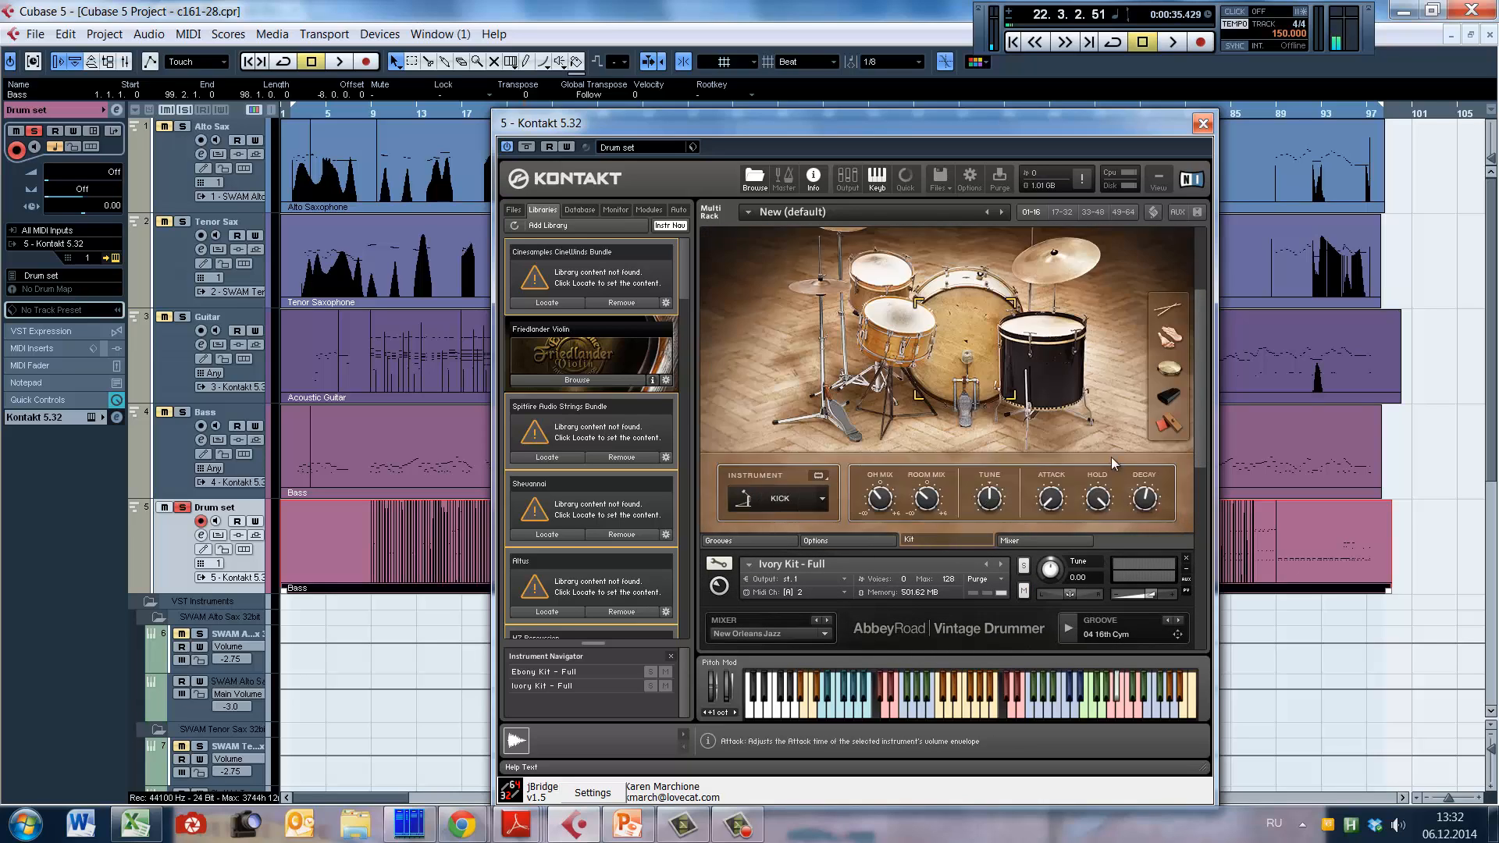
left_click_drag(1204, 403, 1199, 328)
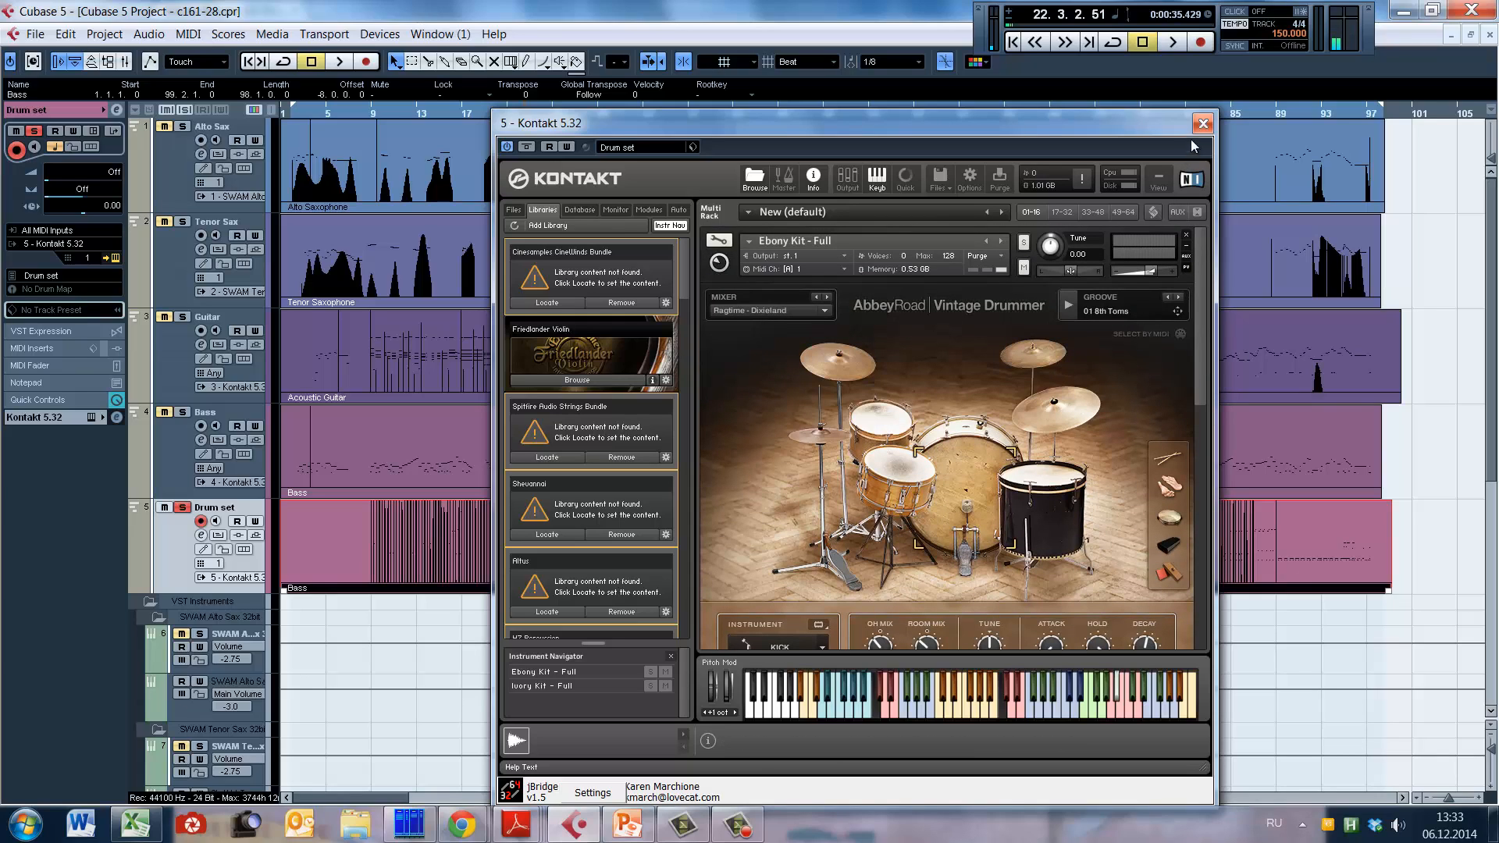
left_click(1203, 123)
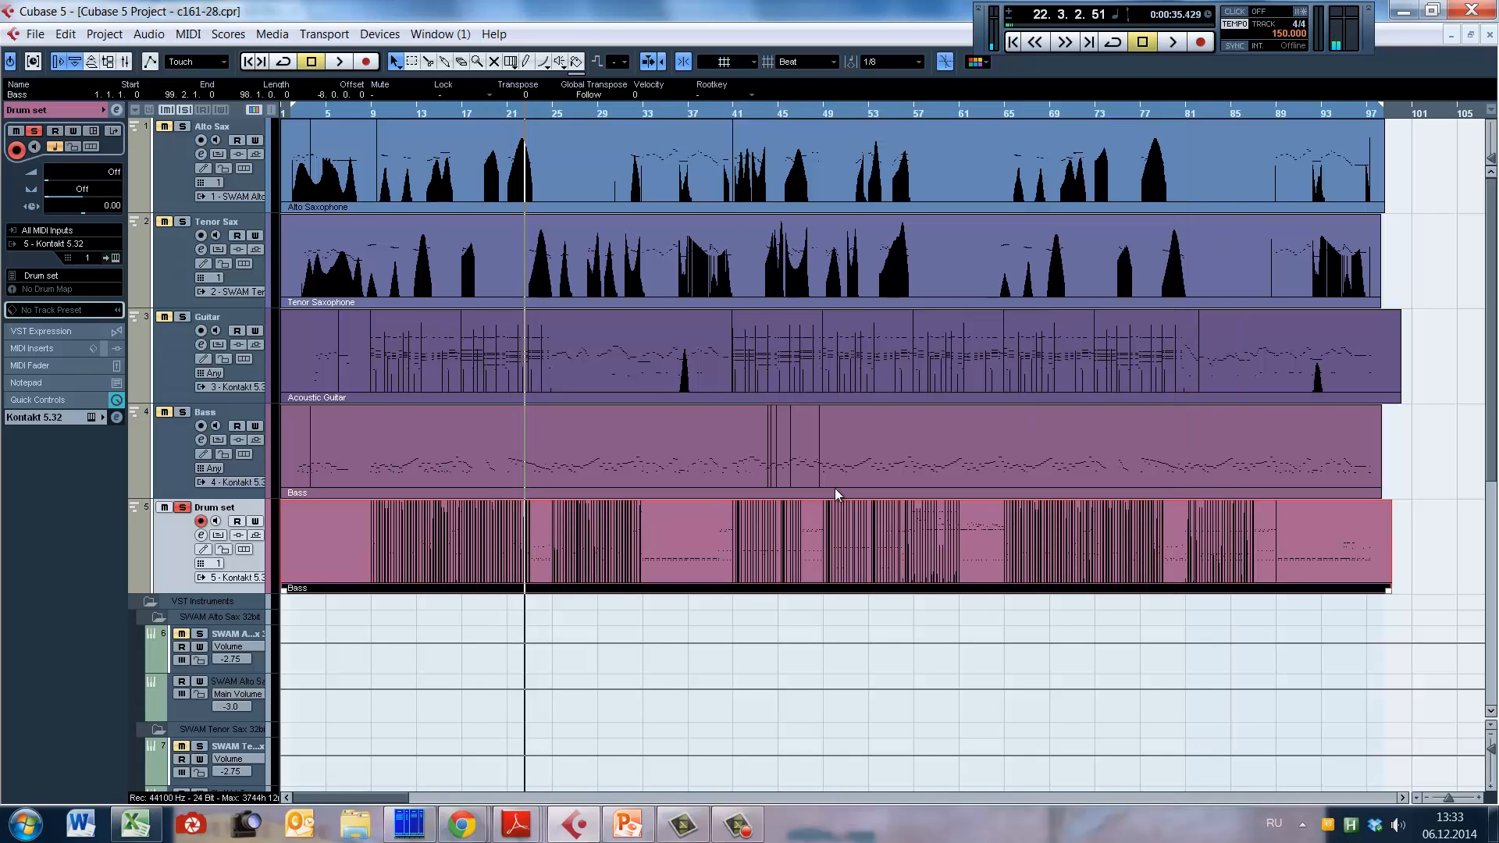
Step: Place the playback cursor at bar 55, unsolo the Drum set track, and play all tracks from there
left_click(918, 506, "alt+shift")
left_click(906, 523, "alt+shift")
left_click(892, 523, "alt+shift")
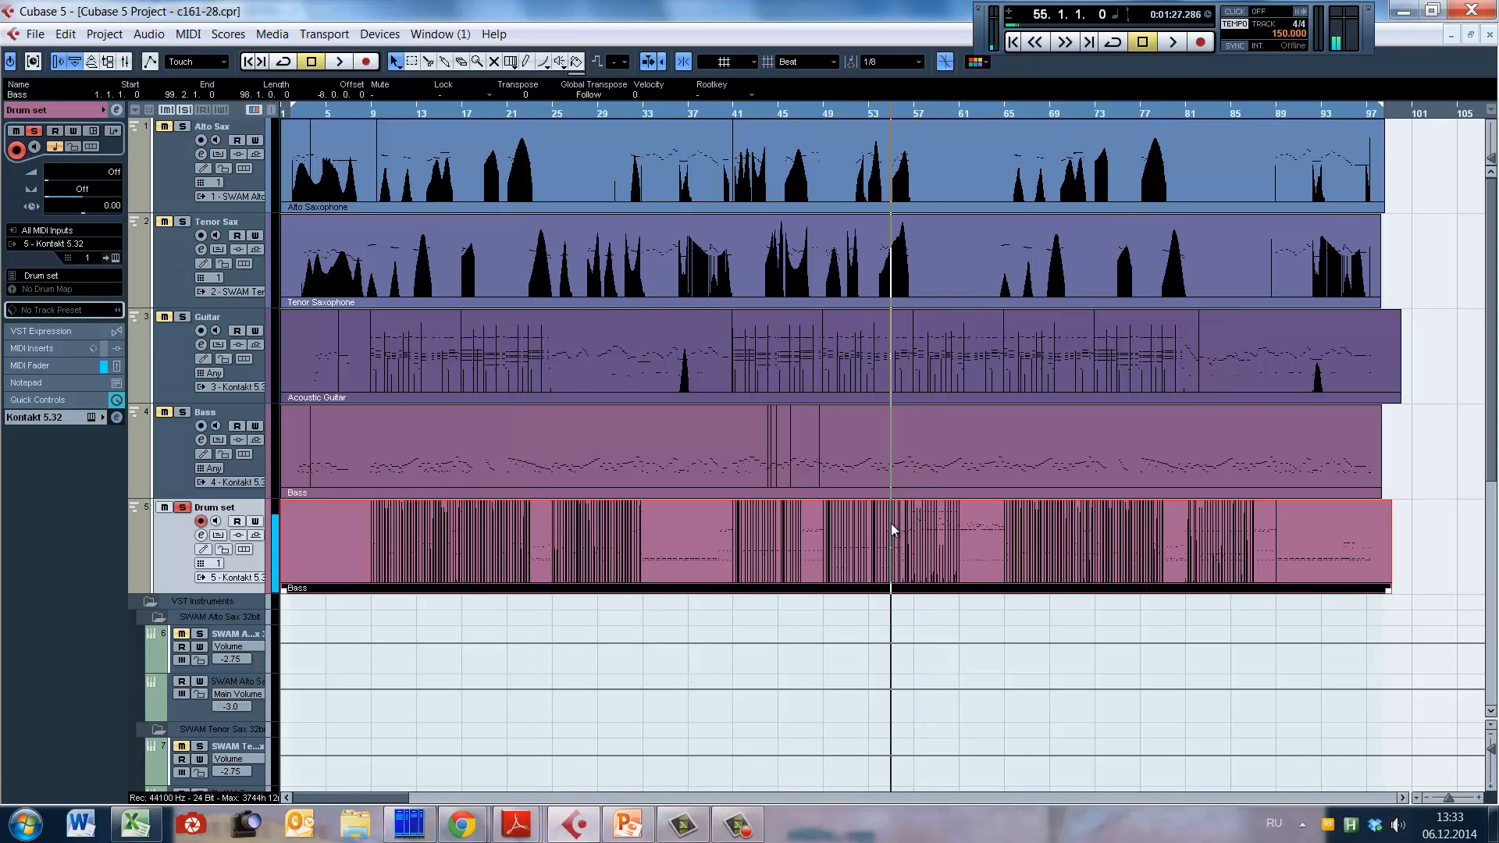
left_click(898, 528, "alt+shift")
left_click(901, 532, "alt+shift")
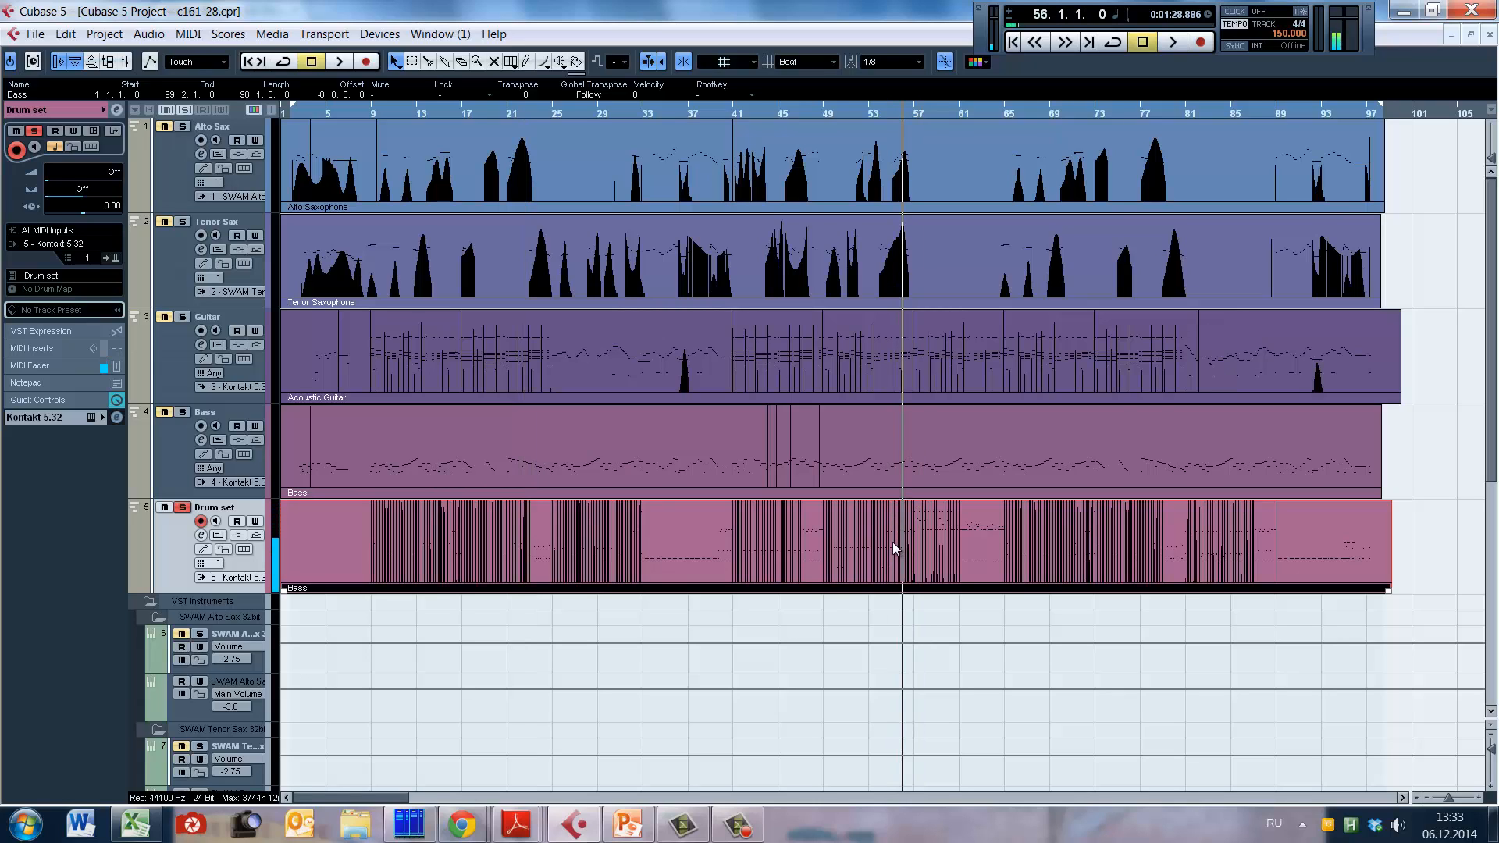
left_click(893, 542, "alt+shift")
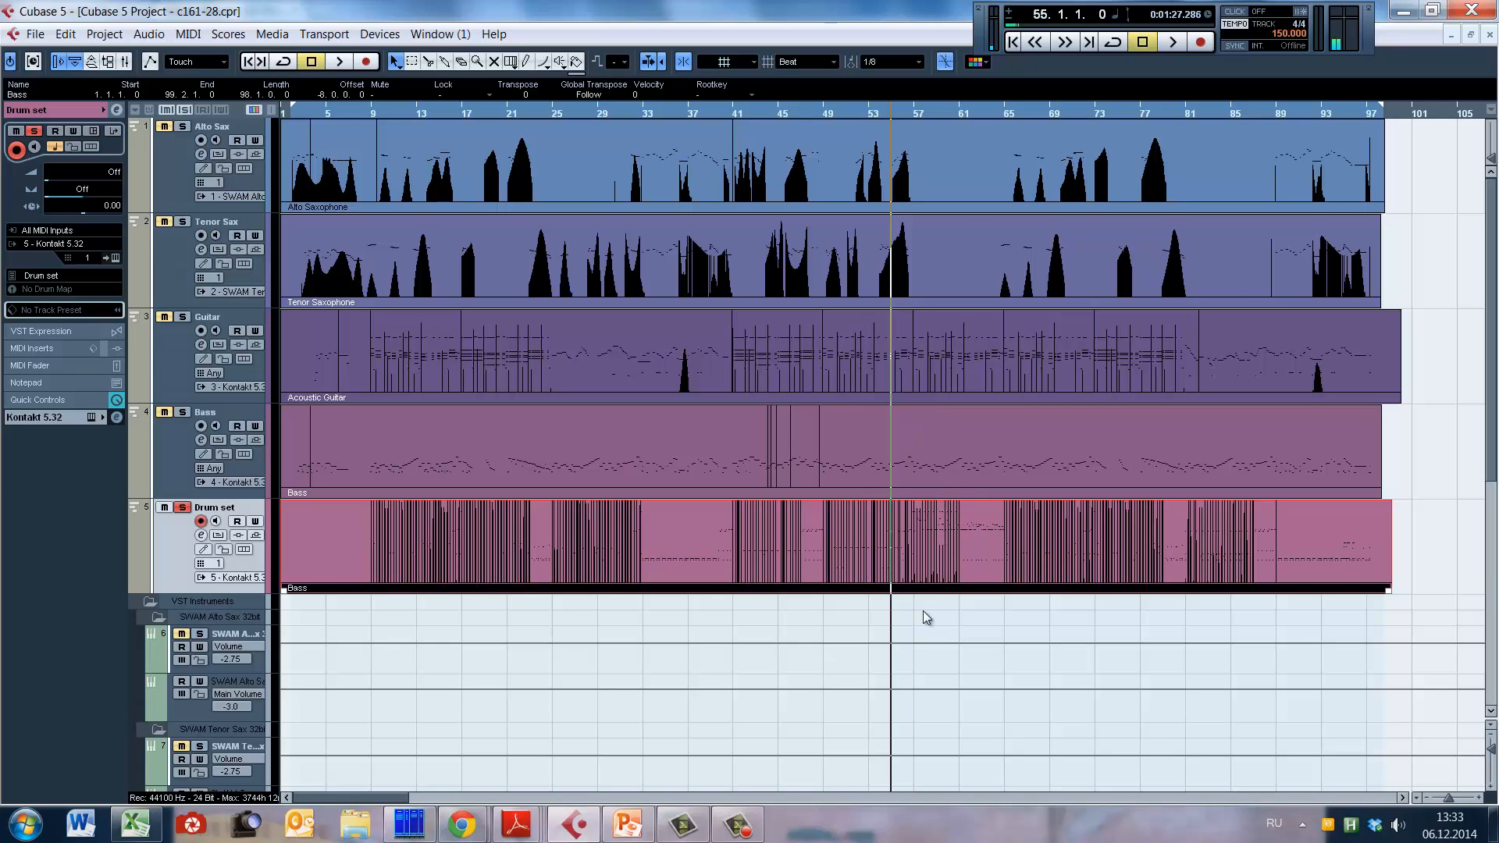
key("space")
key("space")
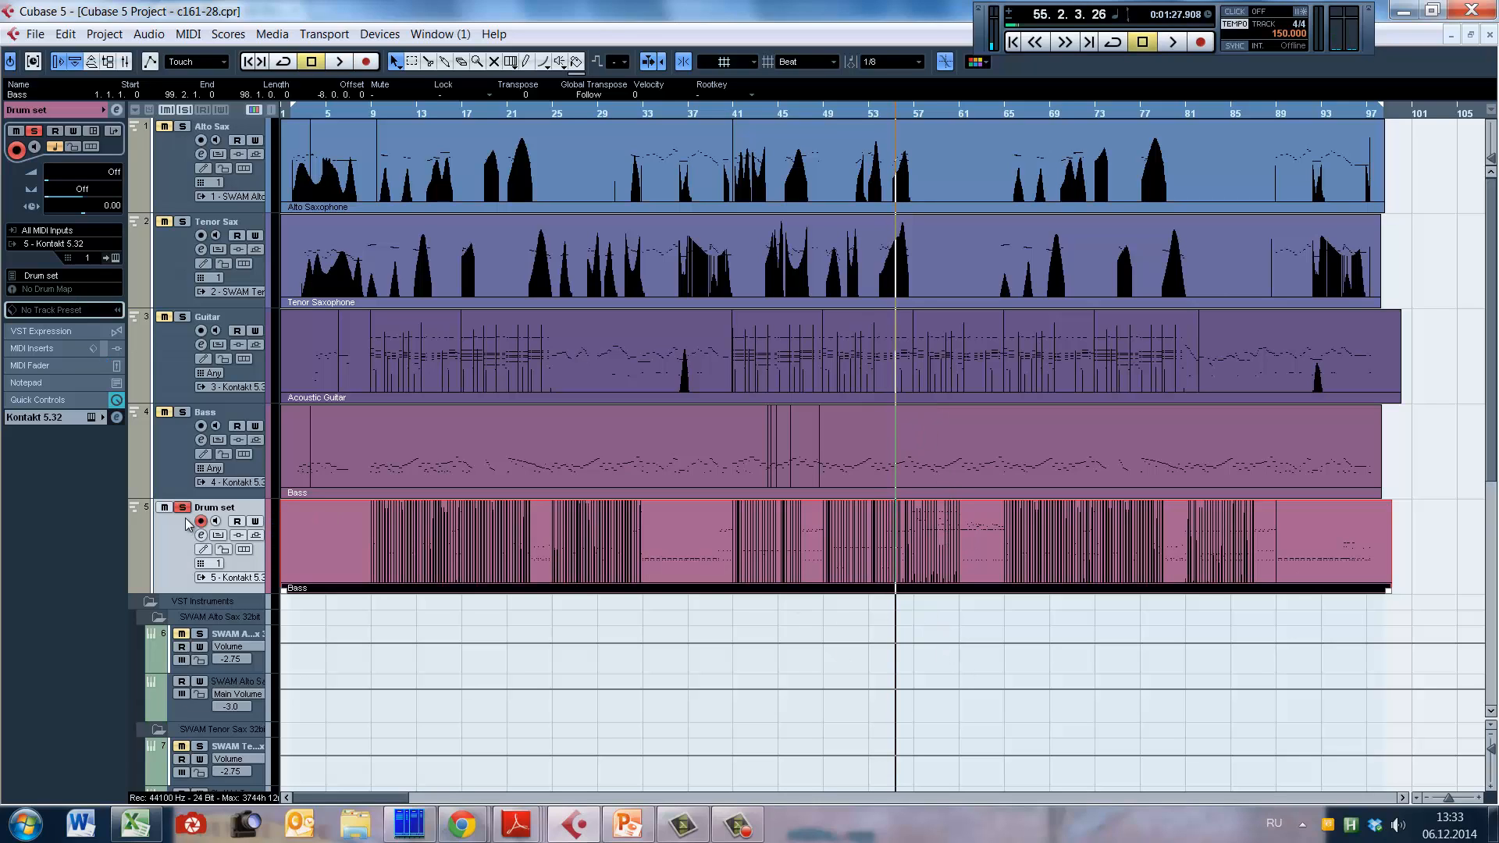
key("space")
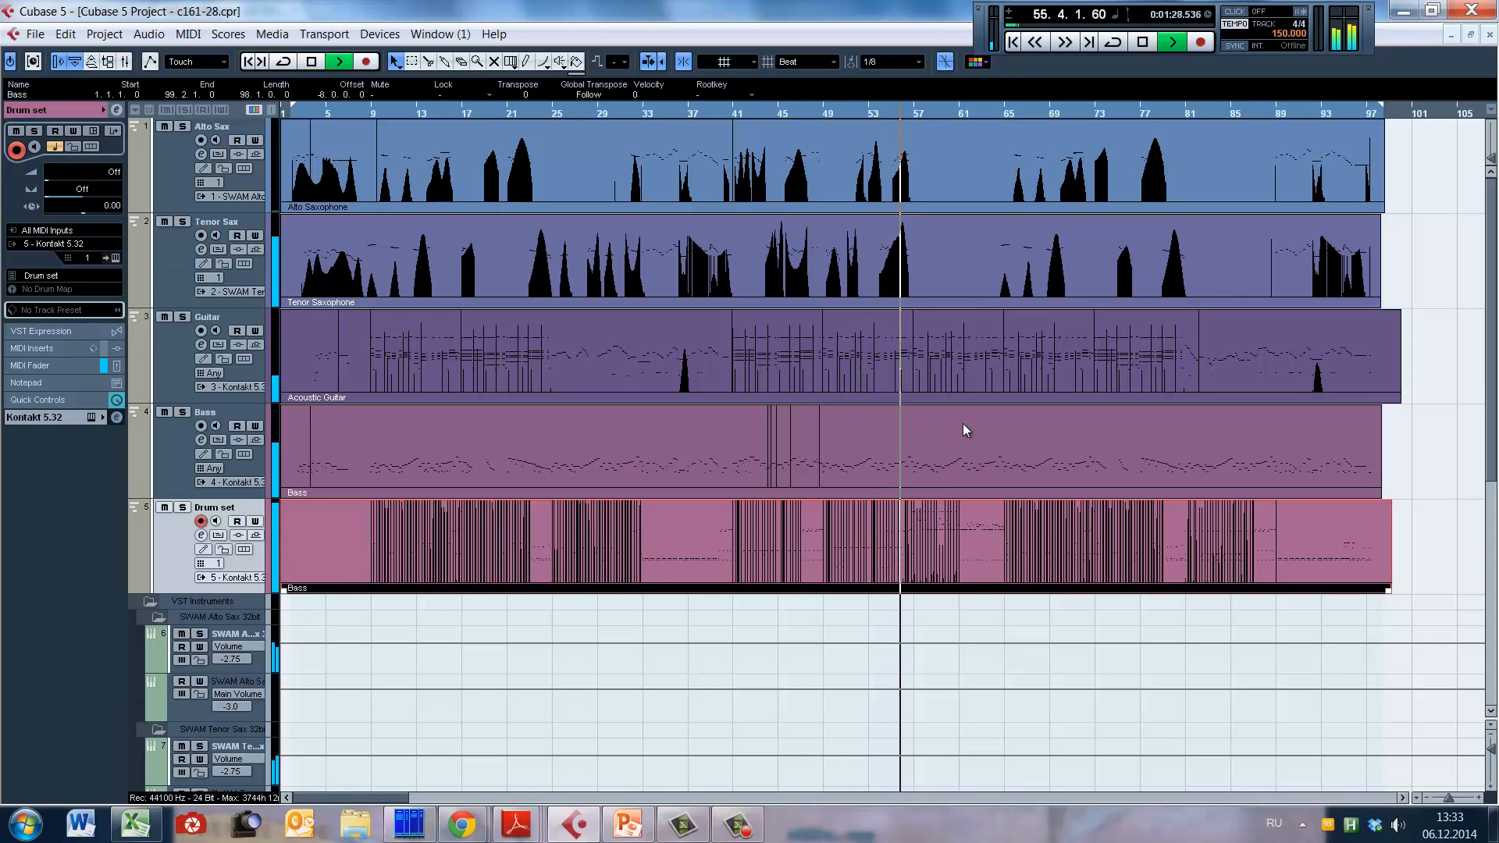
Step: Reopen the drum track's Kontakt instrument during playback, review its options and kit pages, and close it before stopping playback
key("e")
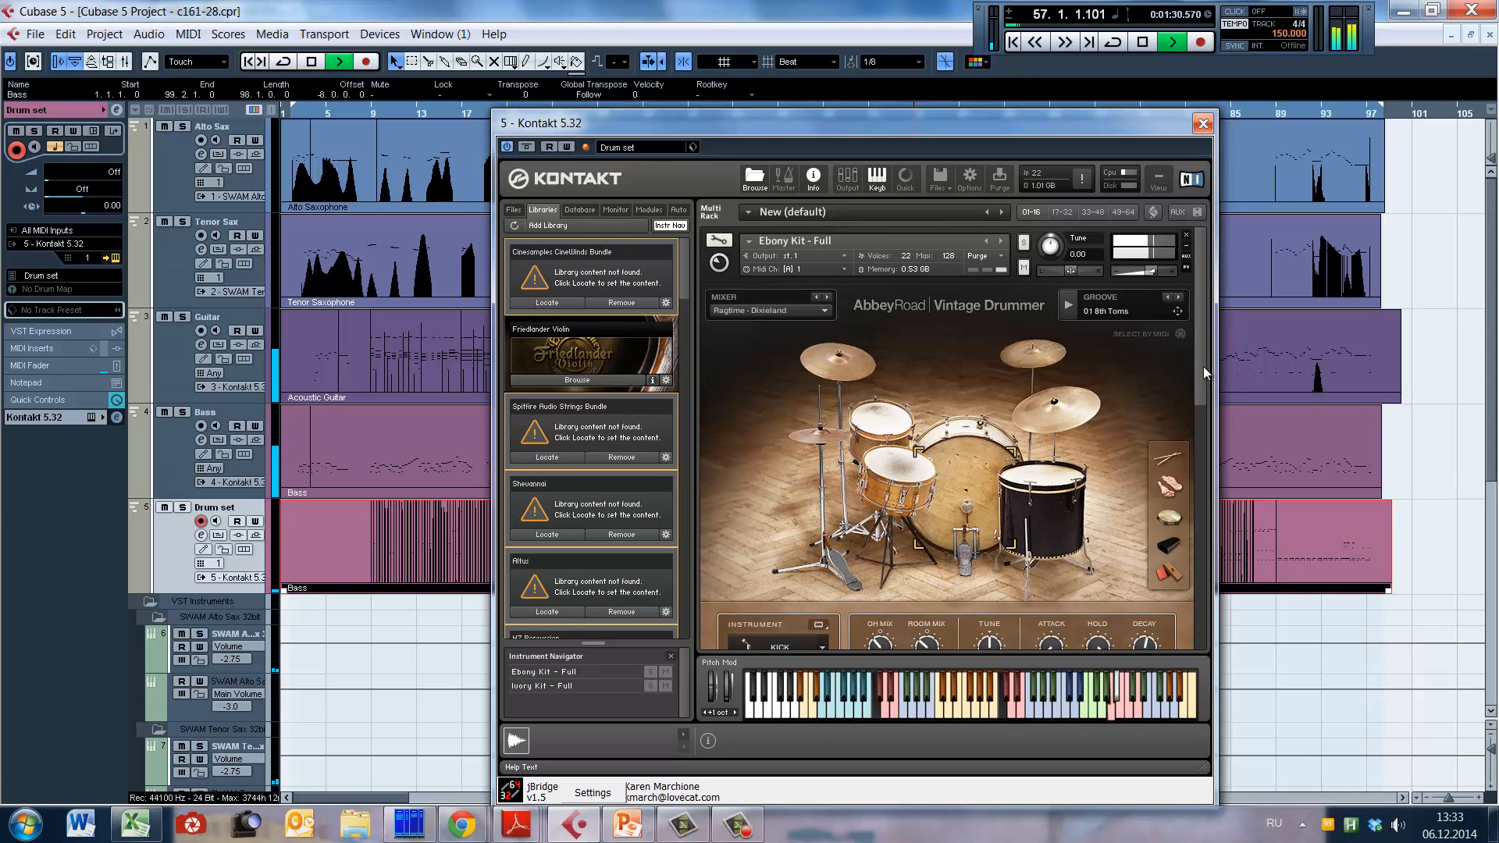
mouse_move(1203, 392)
left_mouse_down()
mouse_move(1207, 484)
mouse_move(1201, 414)
left_mouse_up()
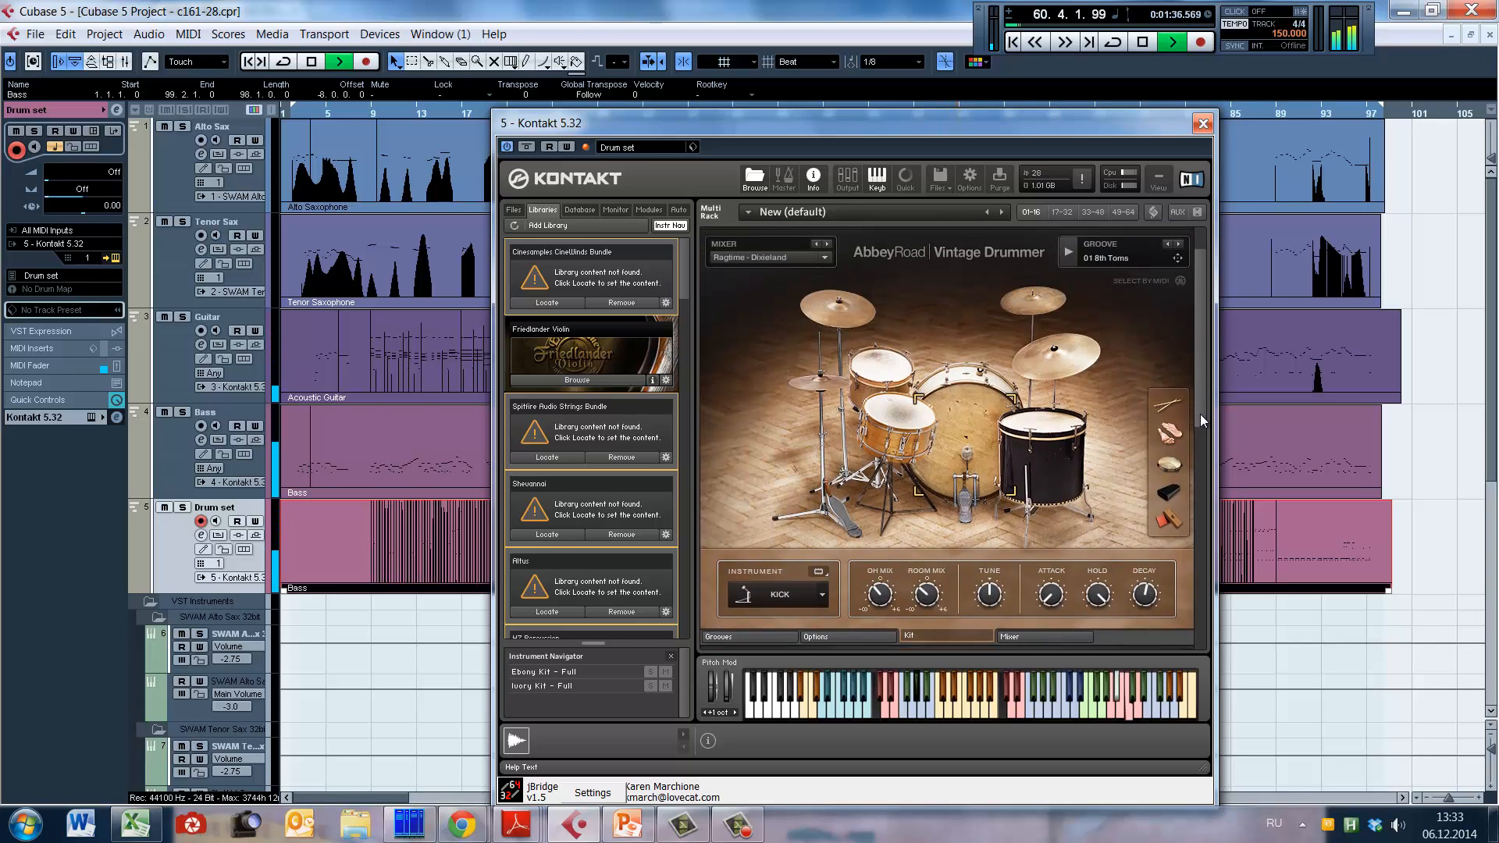
left_click(856, 612)
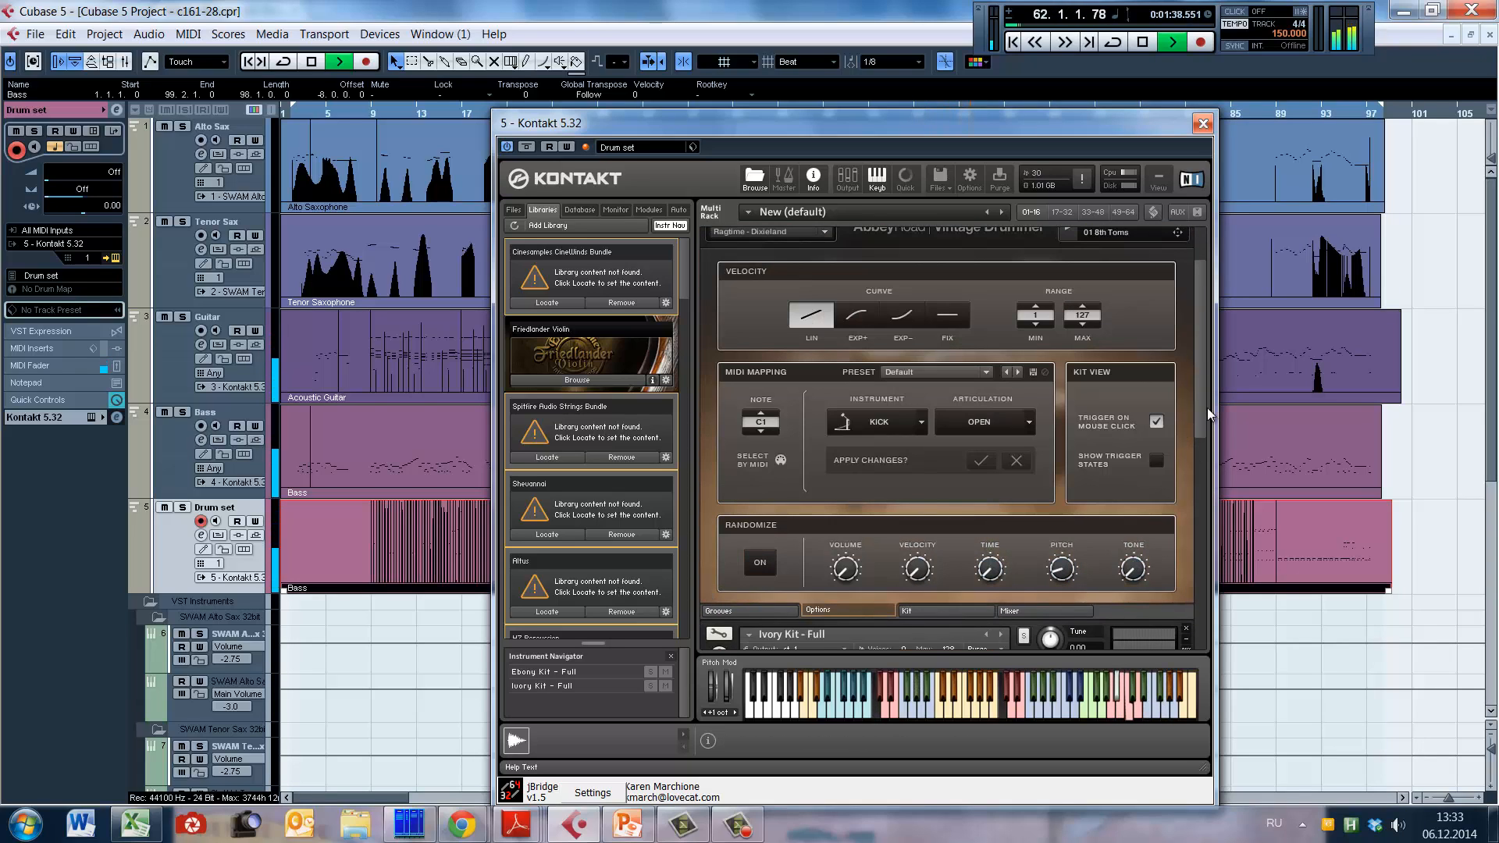
left_click(912, 611)
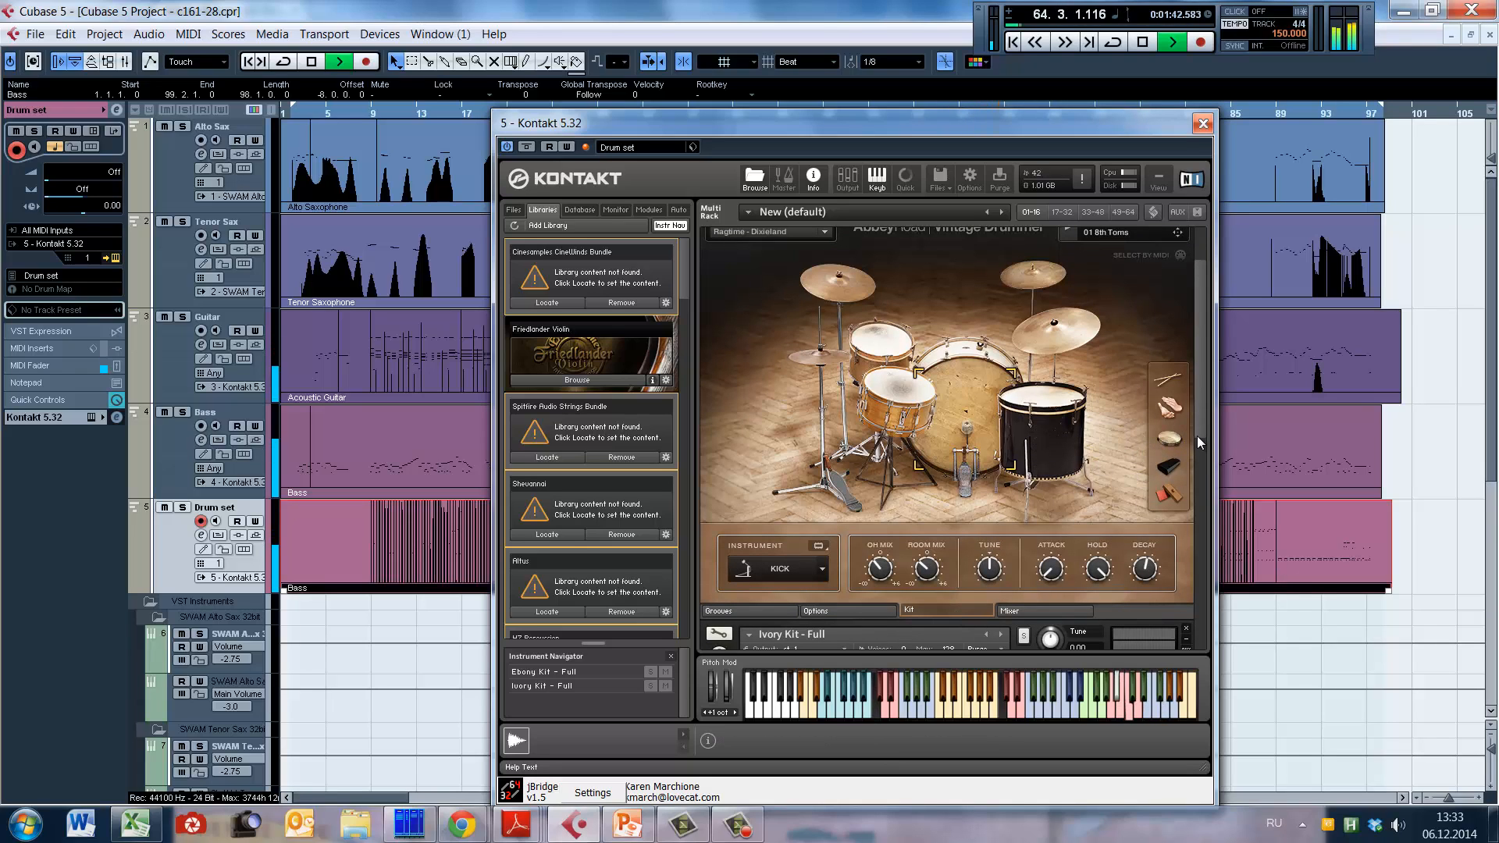
left_click(1202, 123)
key("space")
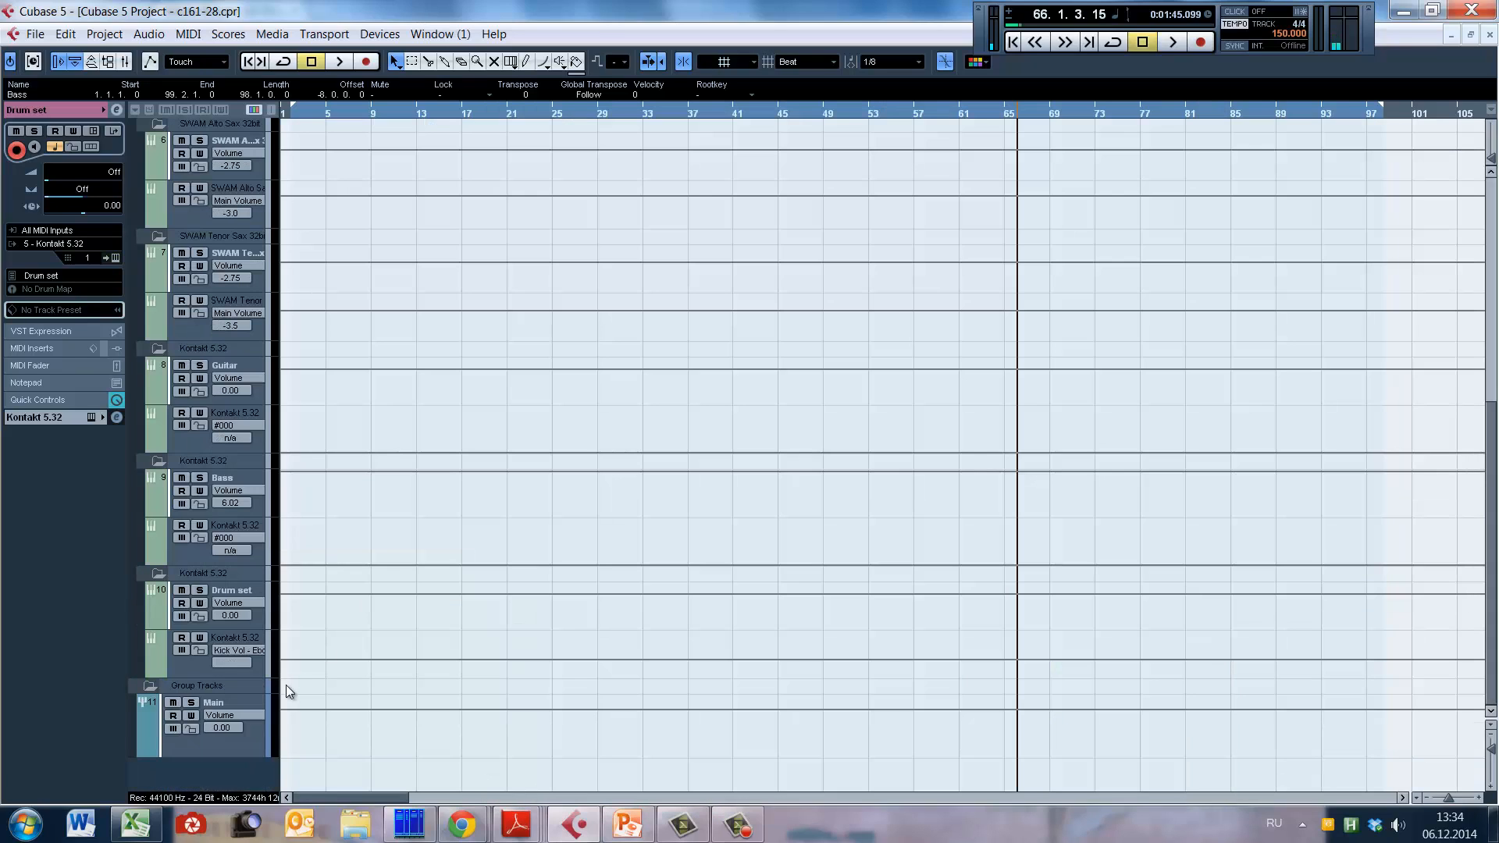
Step: Open the Main group track's channel settings and examine its 2C-Aether insert, closing the plug-in when done
left_click(287, 692)
left_click(116, 110)
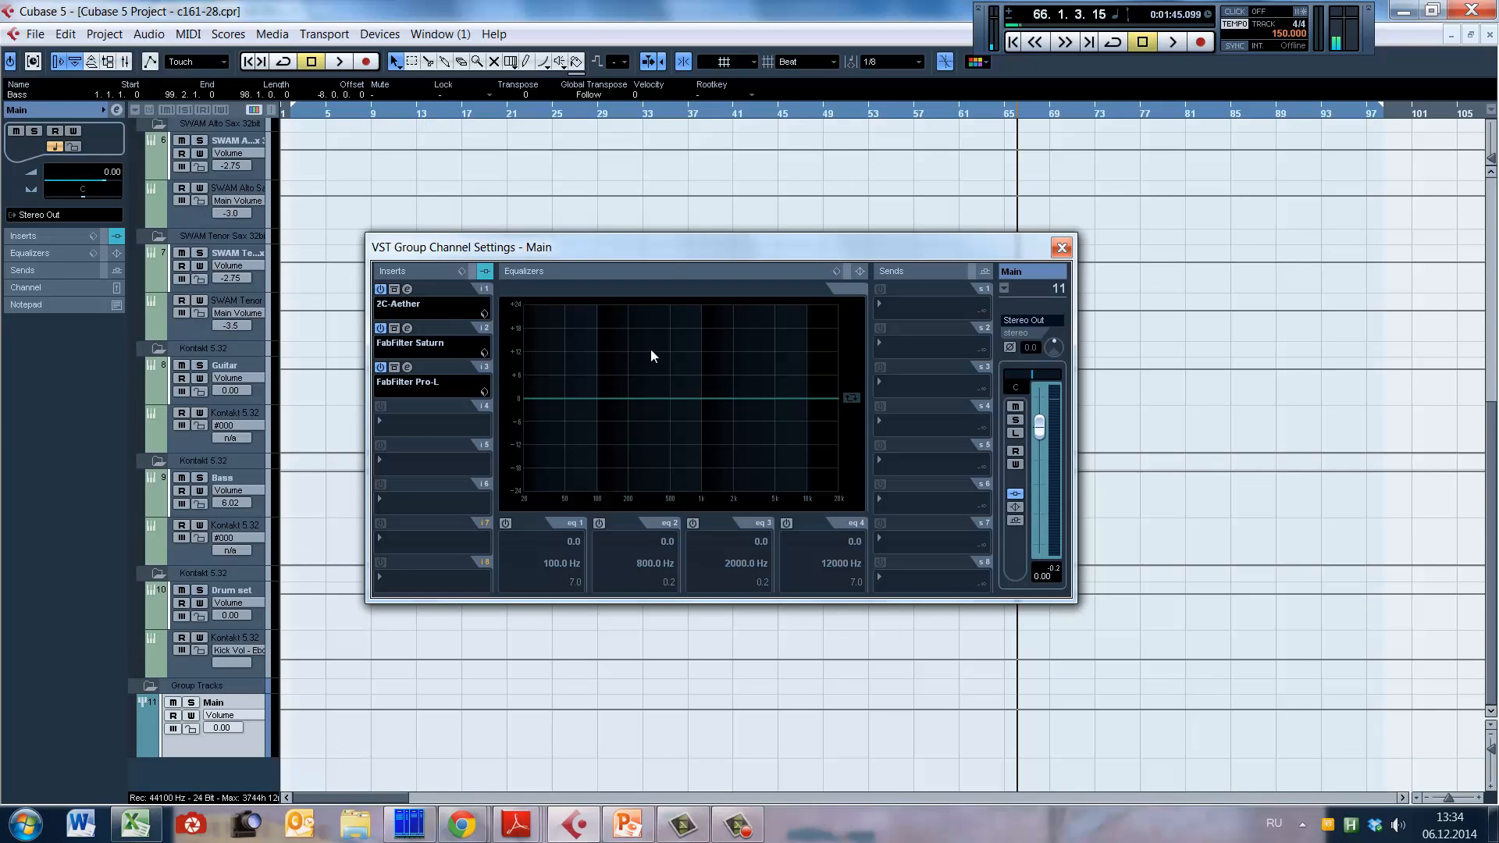
left_click(408, 289)
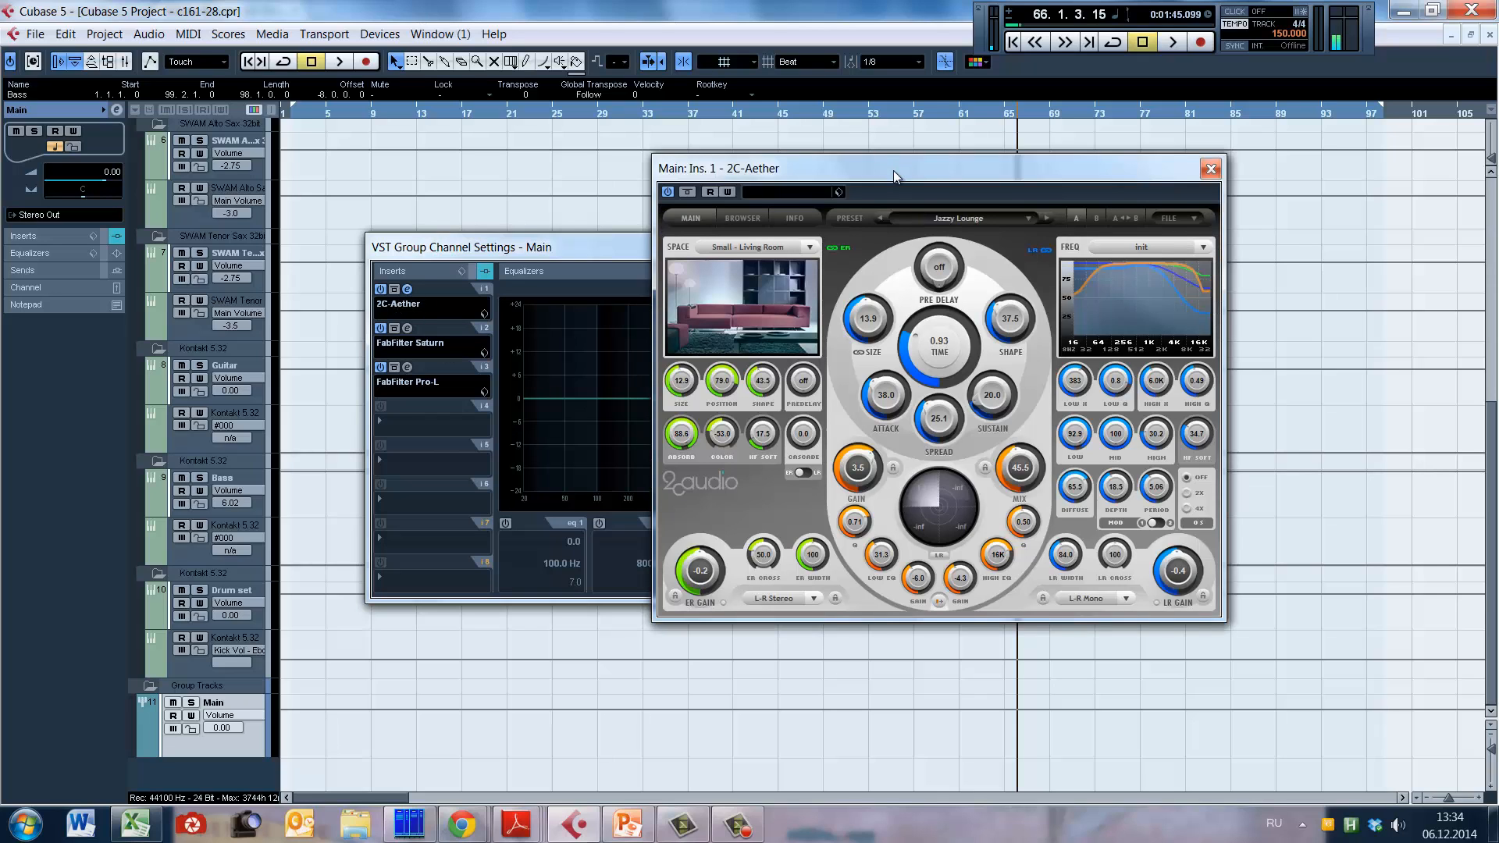
left_click_drag(898, 164, 1093, 226)
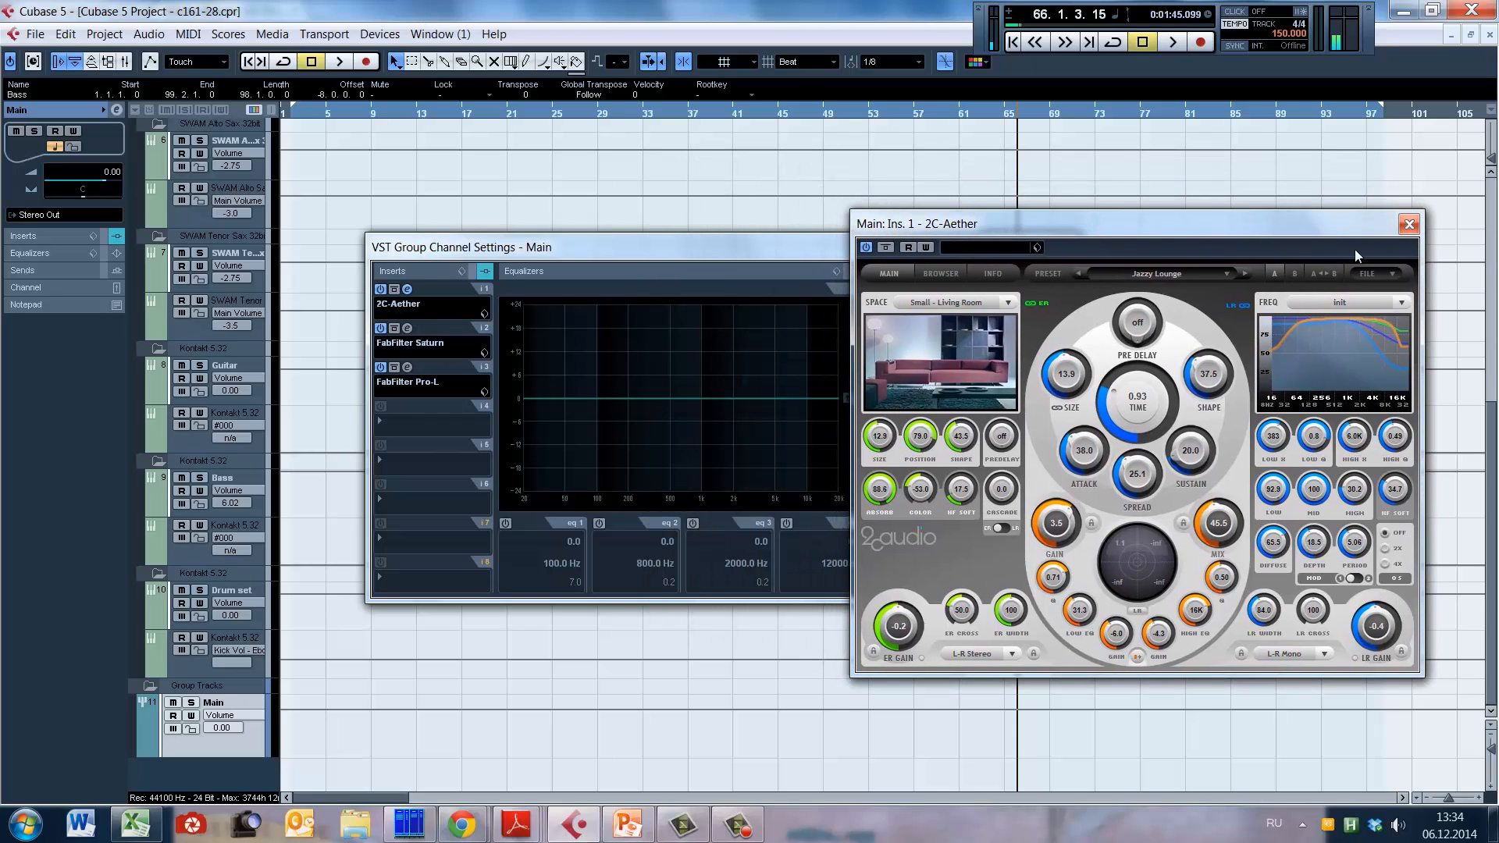
left_click(1412, 227)
Step: Open the Main group's FabFilter Saturn insert, set its window aside, and place the playback cursor in bar 35
left_click(408, 328)
left_click_drag(1015, 292, 1168, 396)
mouse_move(1122, 631)
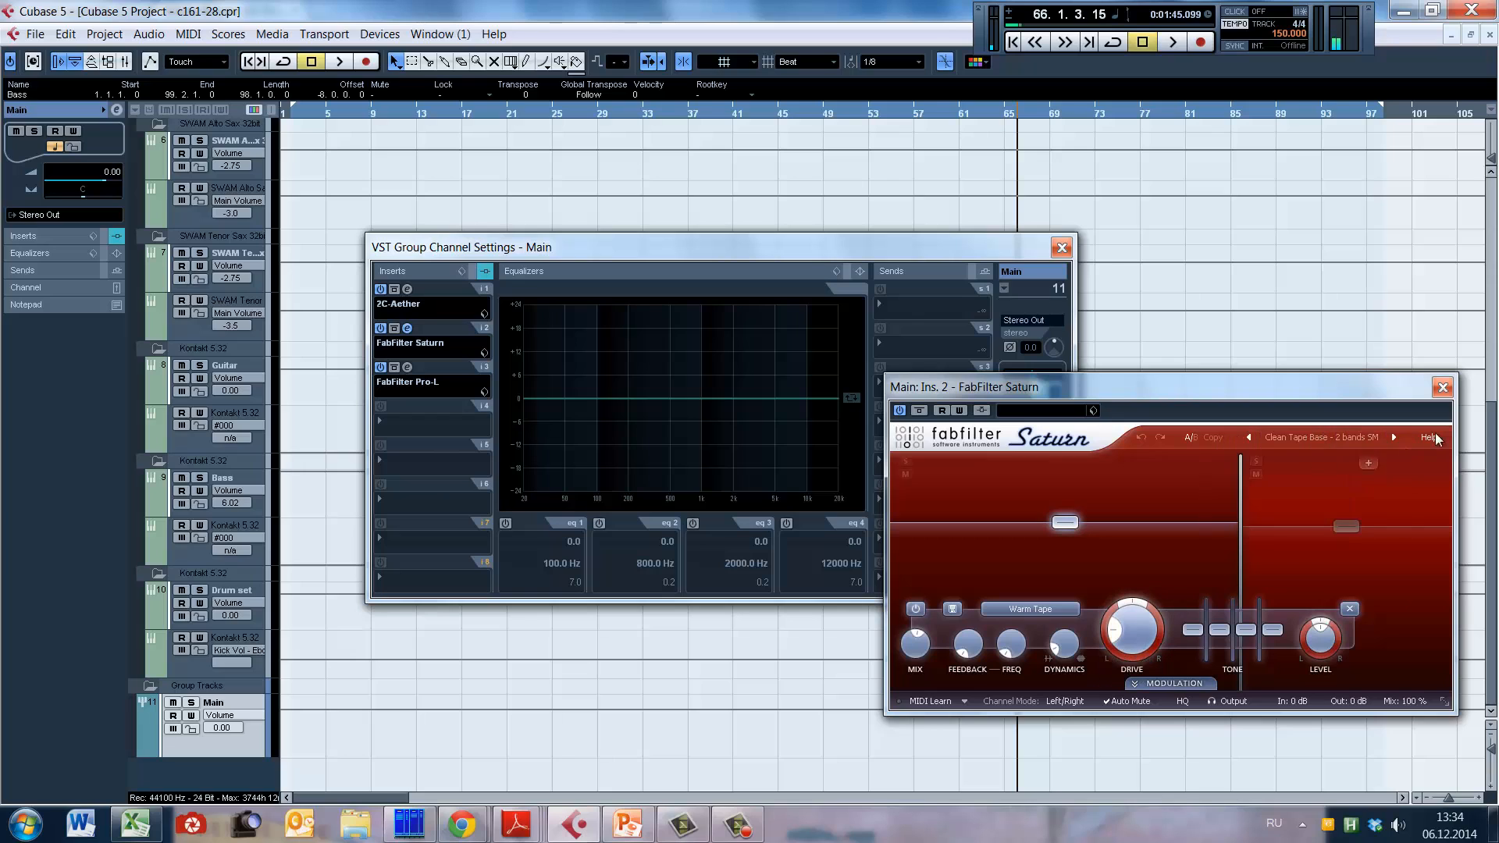
left_click(667, 146)
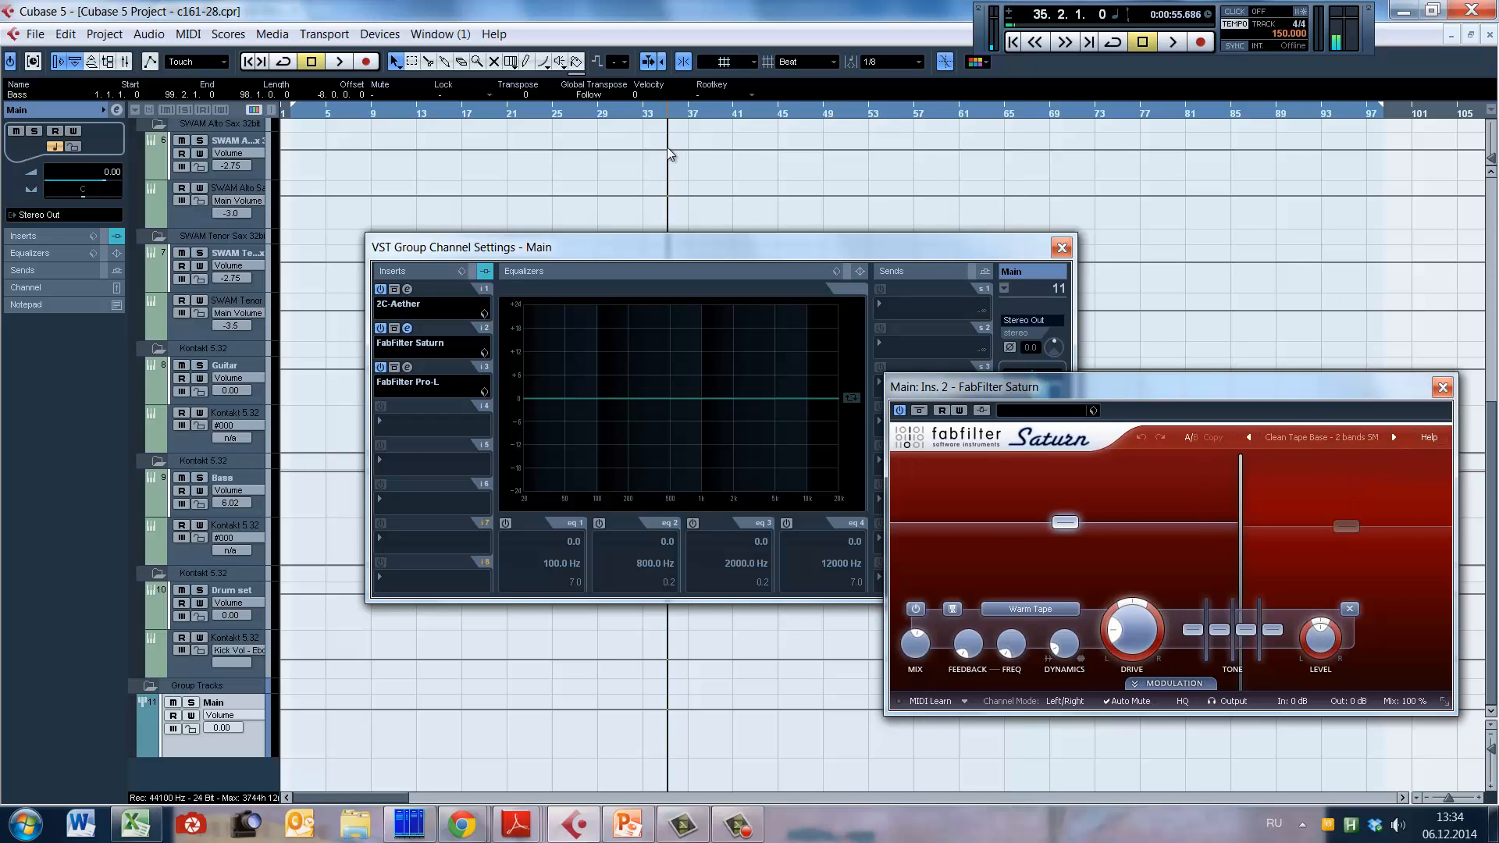
Step: Play the project from bar 35 to watch FabFilter Saturn's response, stop playback, and close the plug-in
key("space")
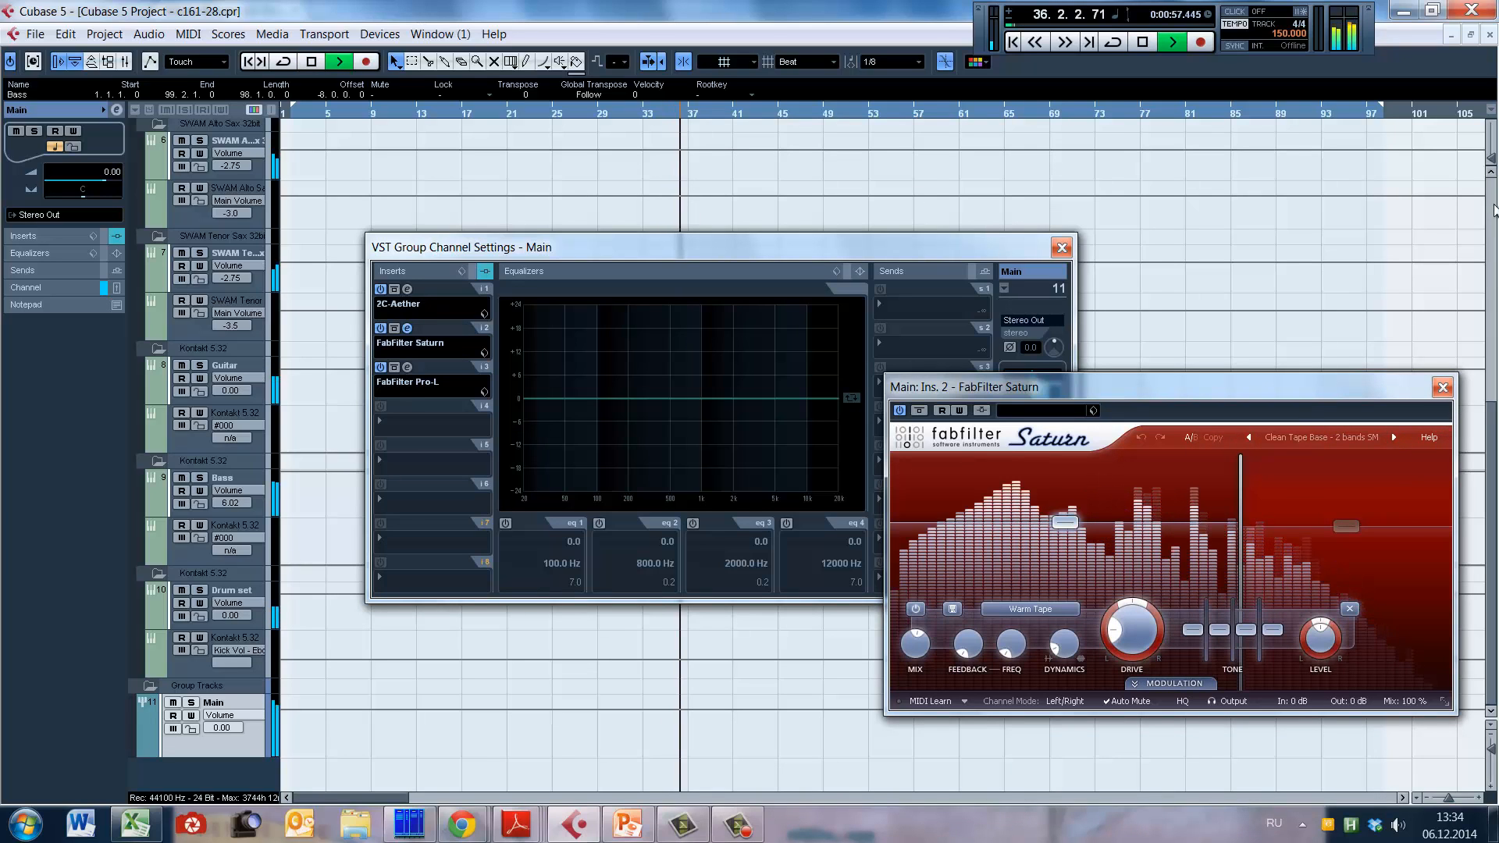
scroll(1290, 342, "up", 5)
key("space")
left_click(1442, 388)
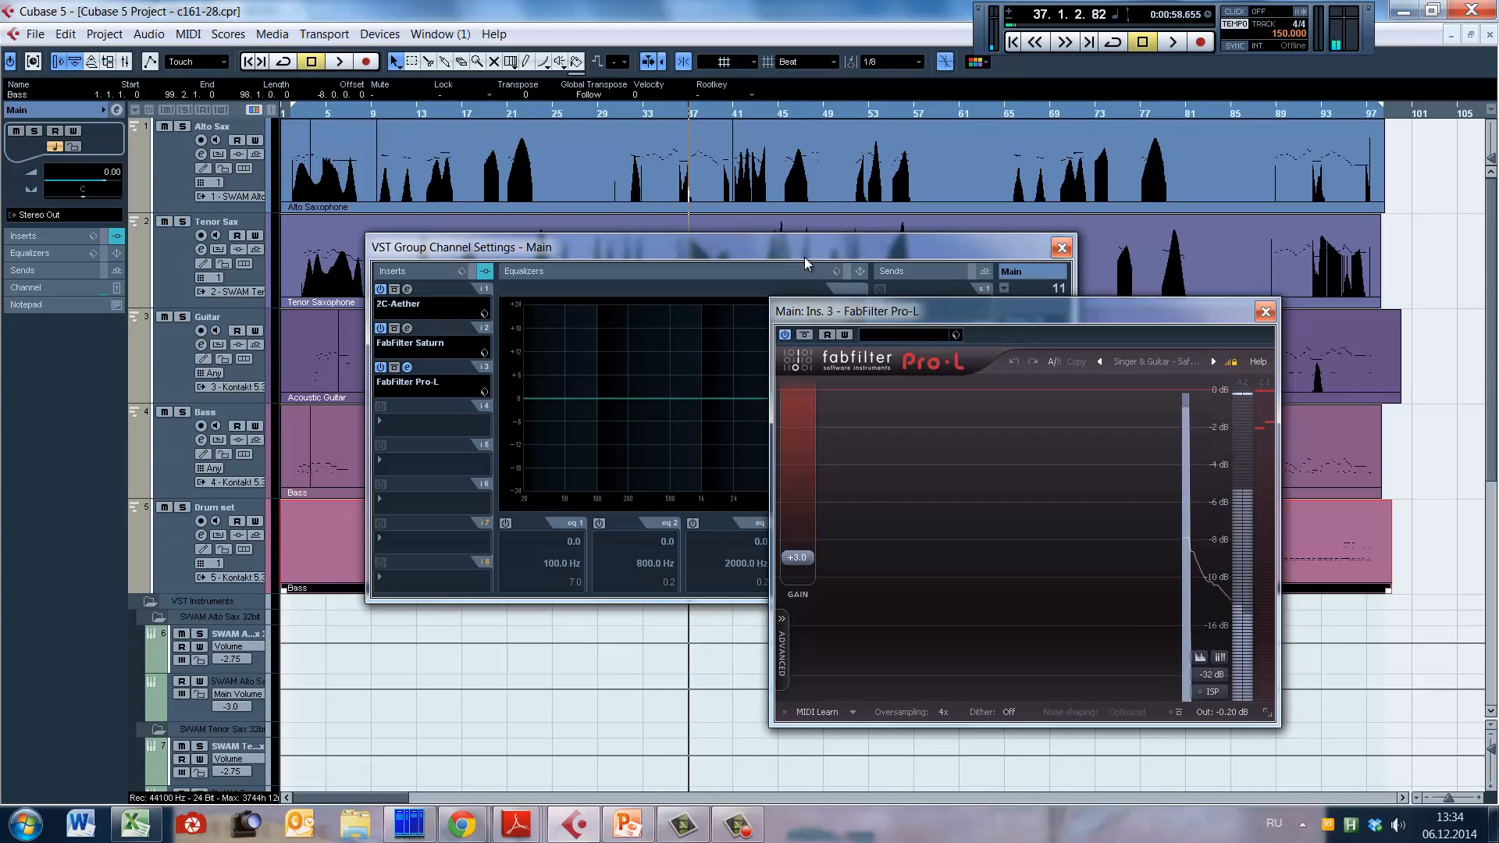
Step: Move the Main channel settings and FabFilter Pro-L windows apart, watch the limiter during playback, and close both after stopping
left_click_drag(808, 252, 727, 344)
key("space")
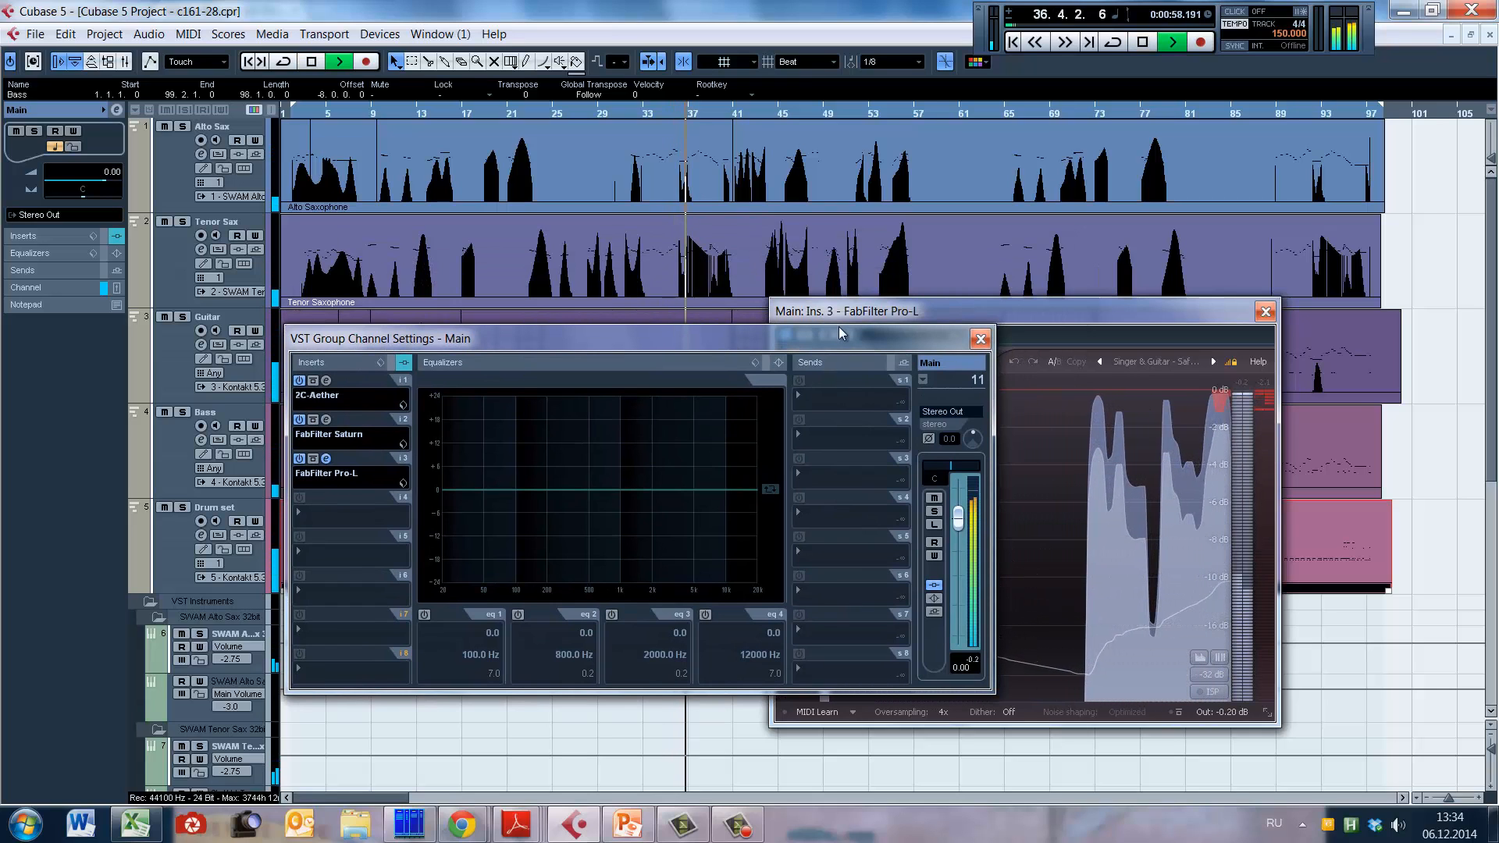
left_click_drag(929, 340, 784, 361)
left_click_drag(920, 299, 1048, 296)
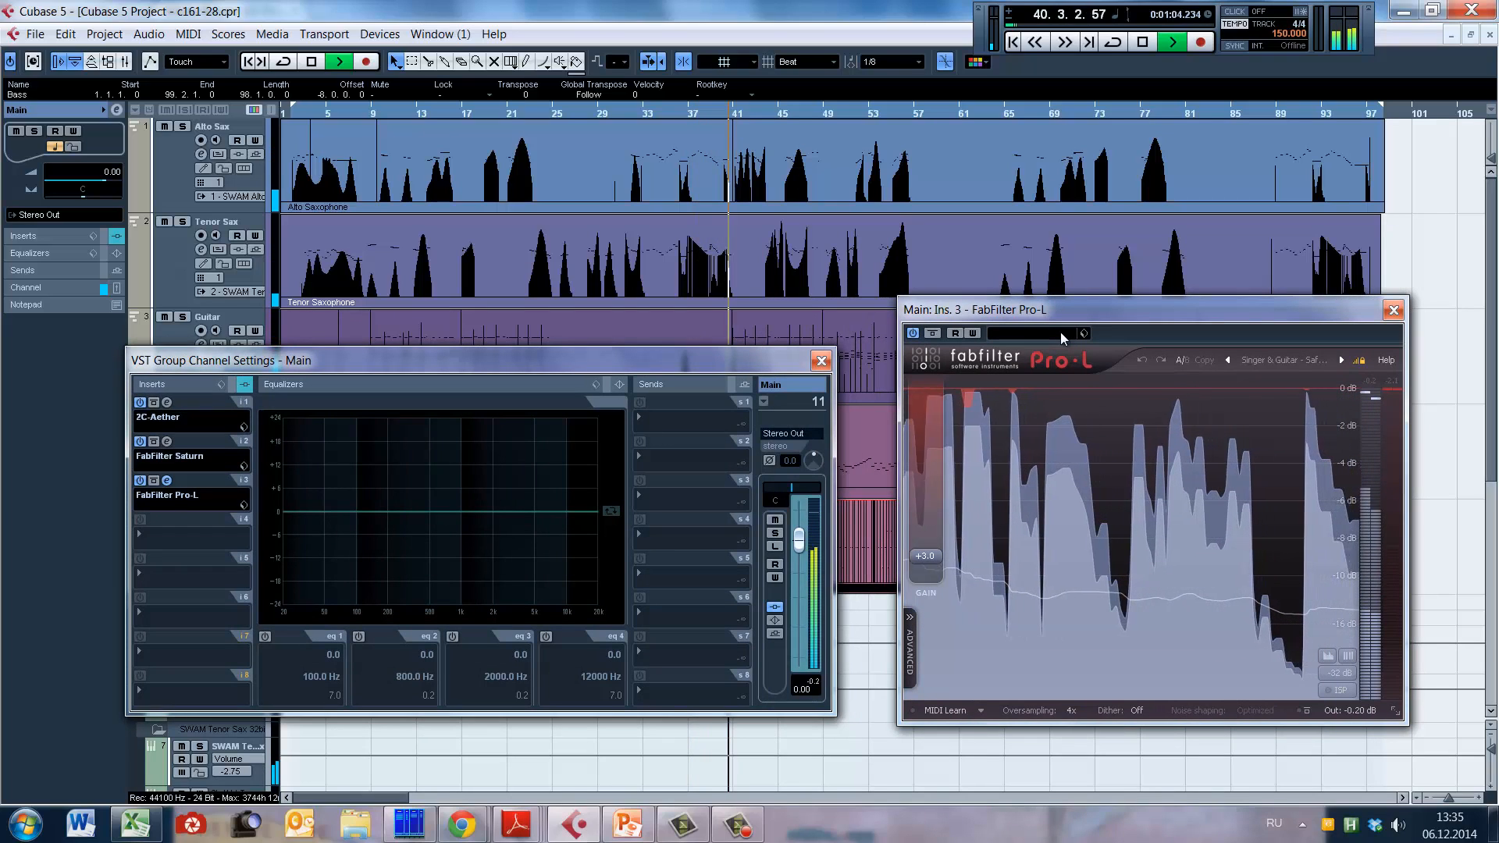
key("space")
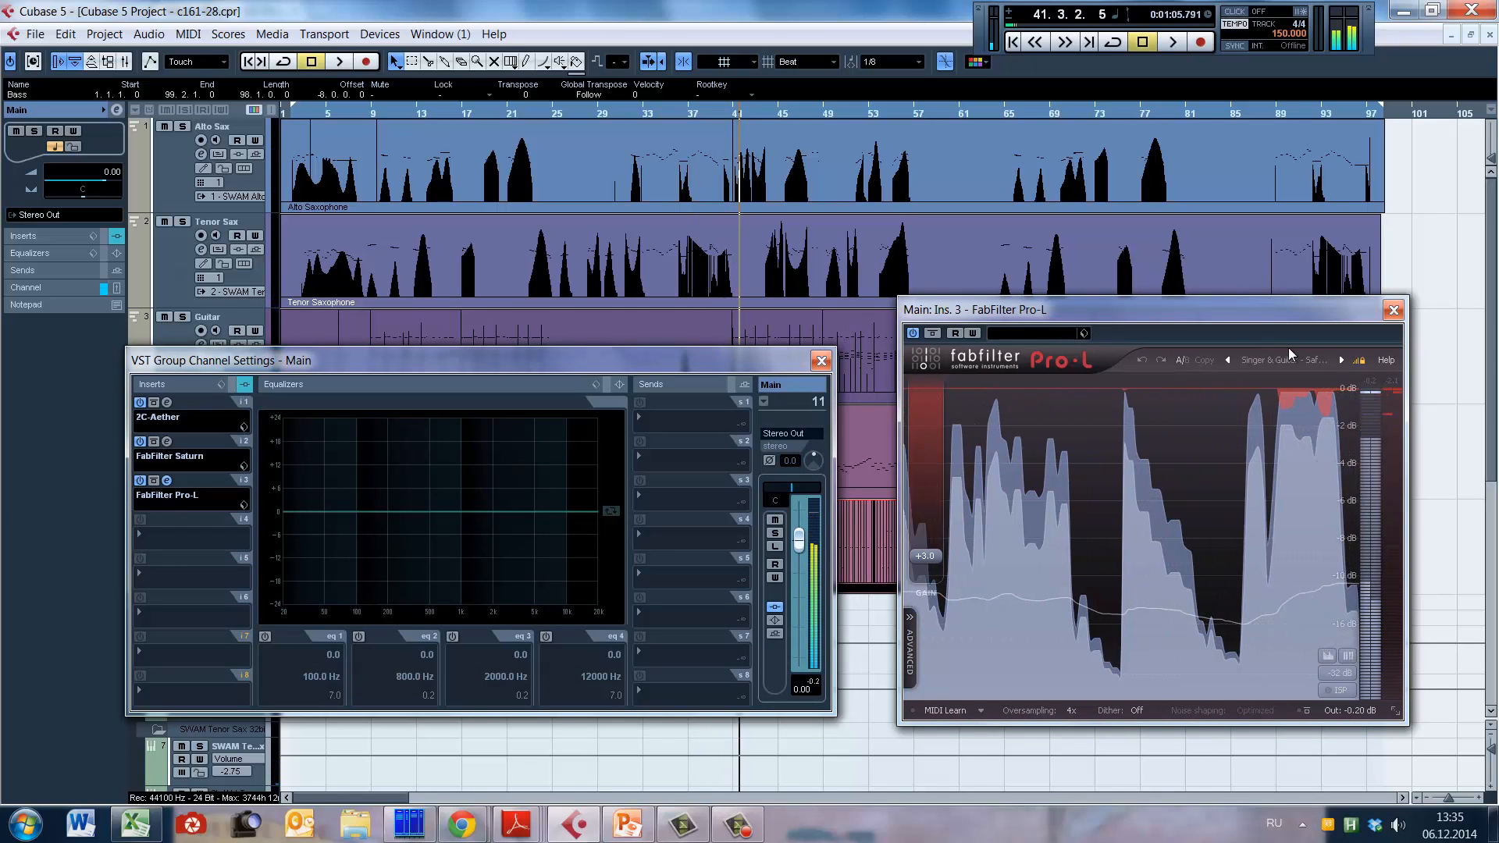
left_click(1393, 310)
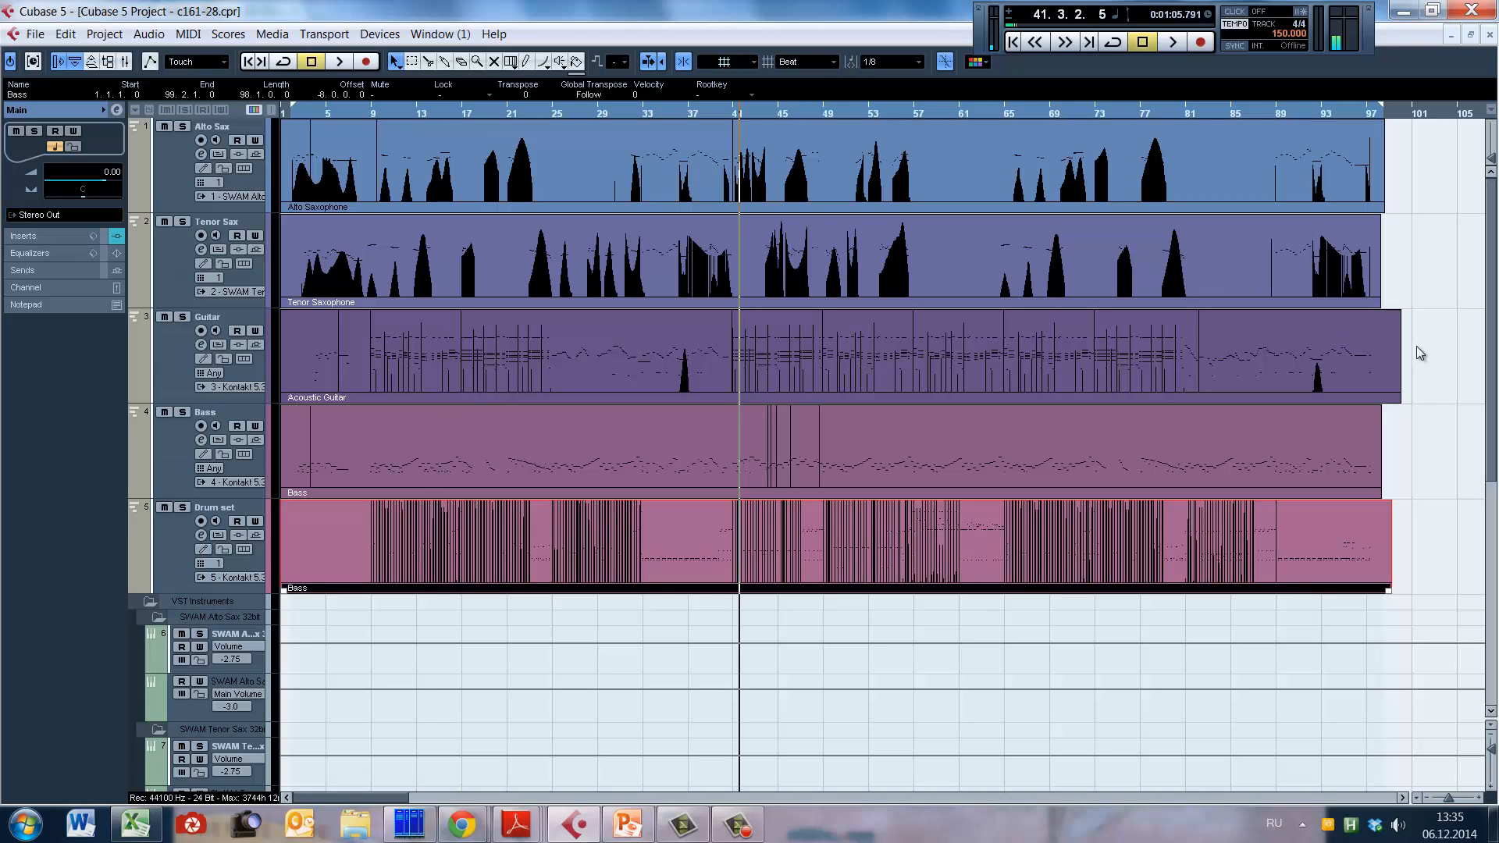
left_click_drag(1423, 329, 350, 375)
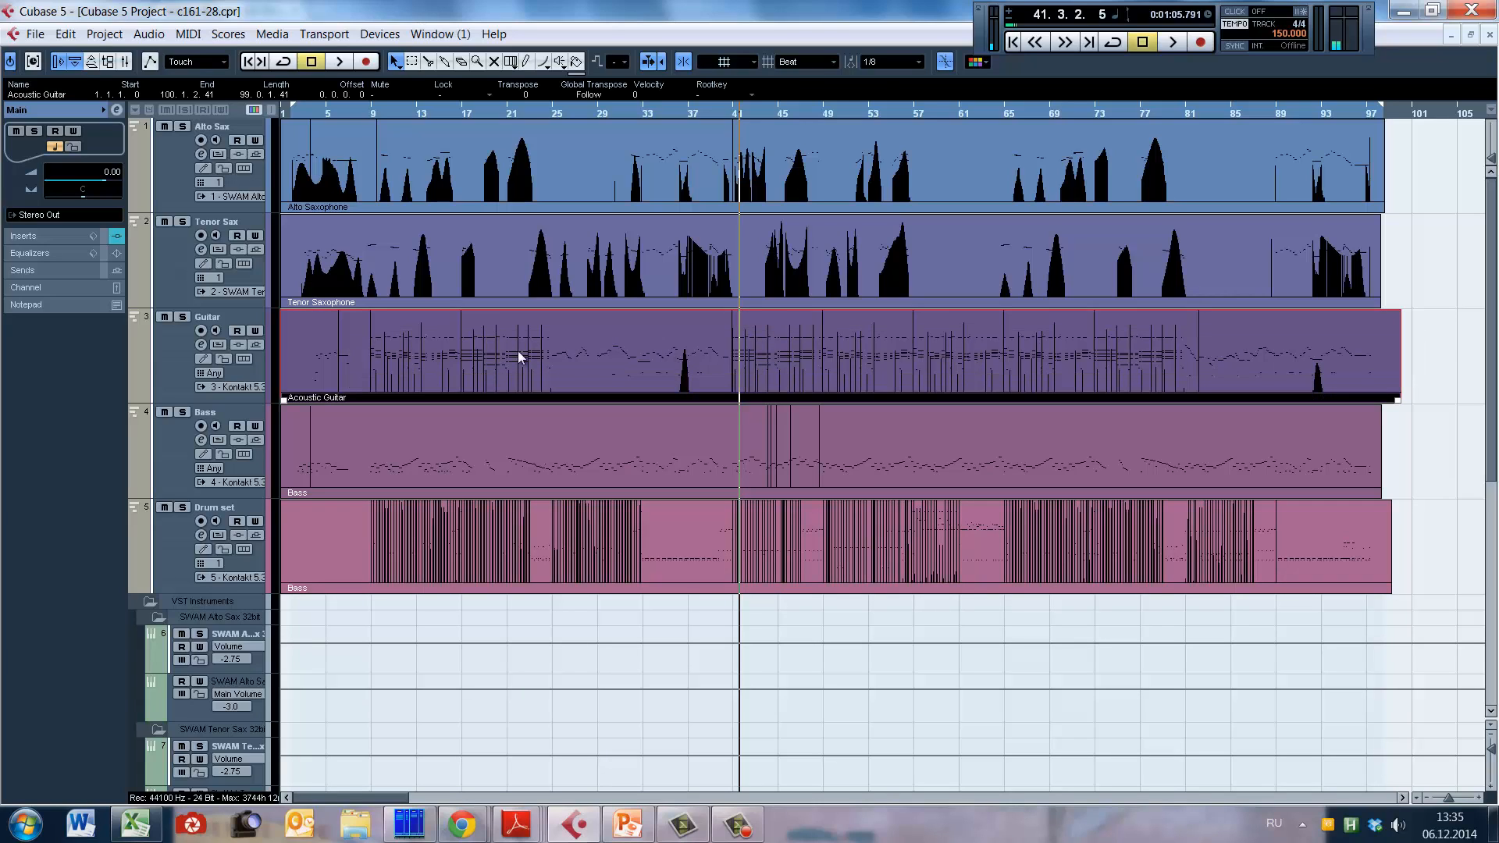
left_click(1442, 335)
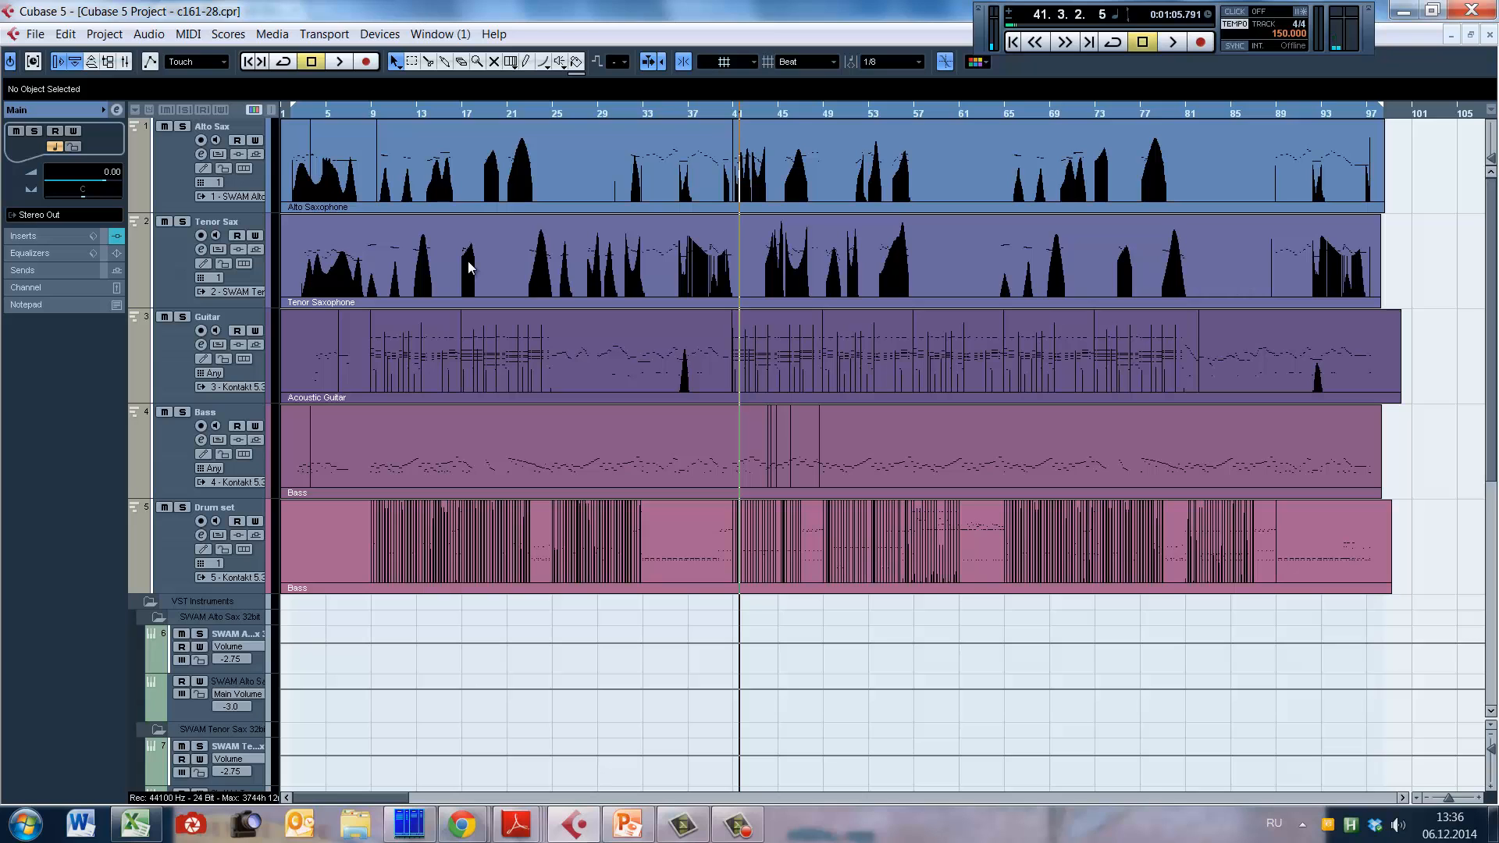
Step: Open the Tempo Track Editor, examine the tempo curve across the whole project, and place the playback cursor just before bar 5
key("ctrl+t")
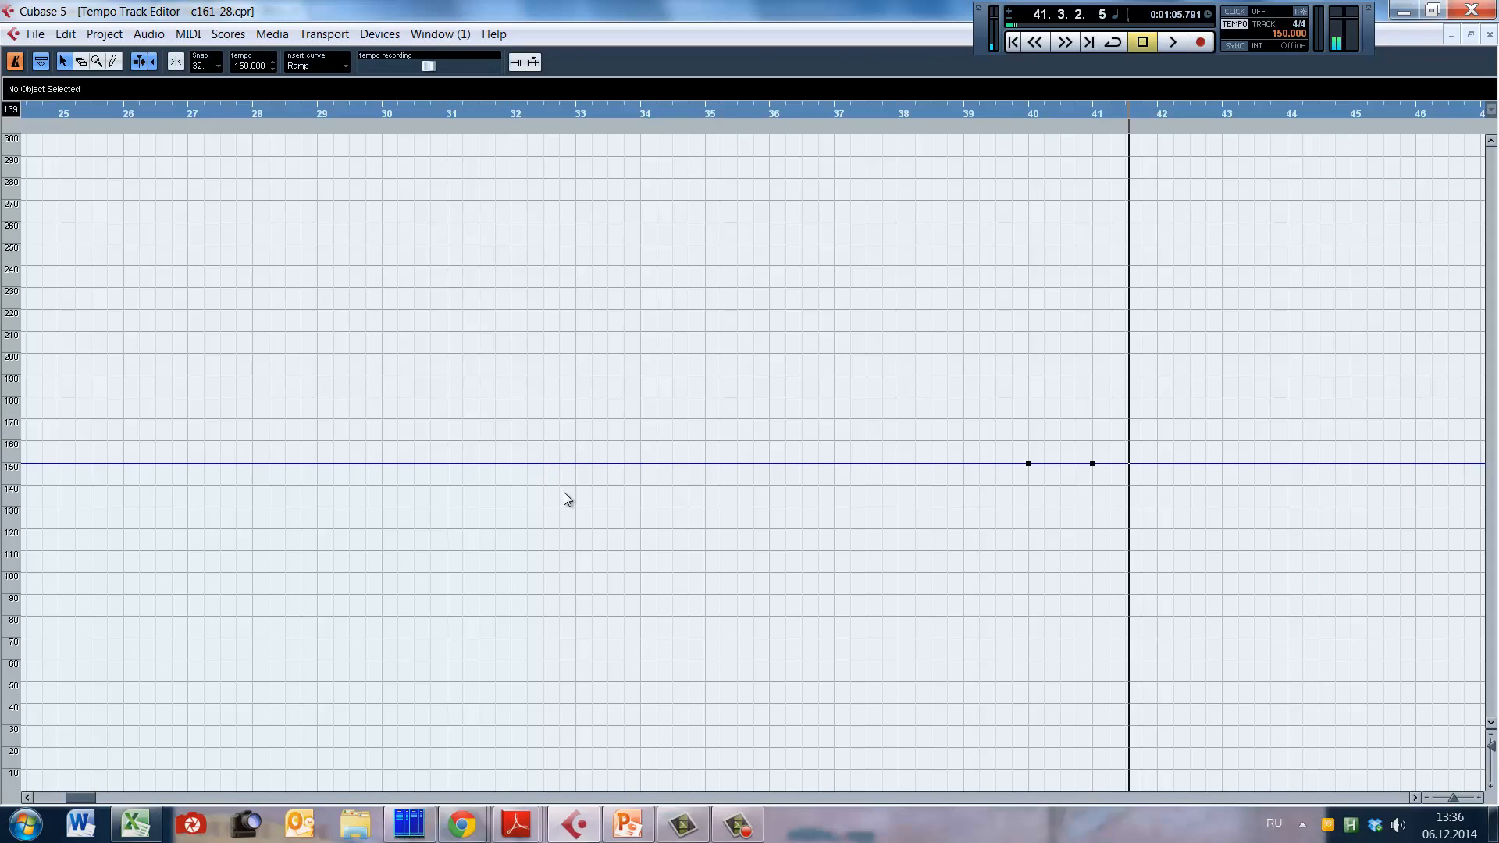
key("g")
key("g")
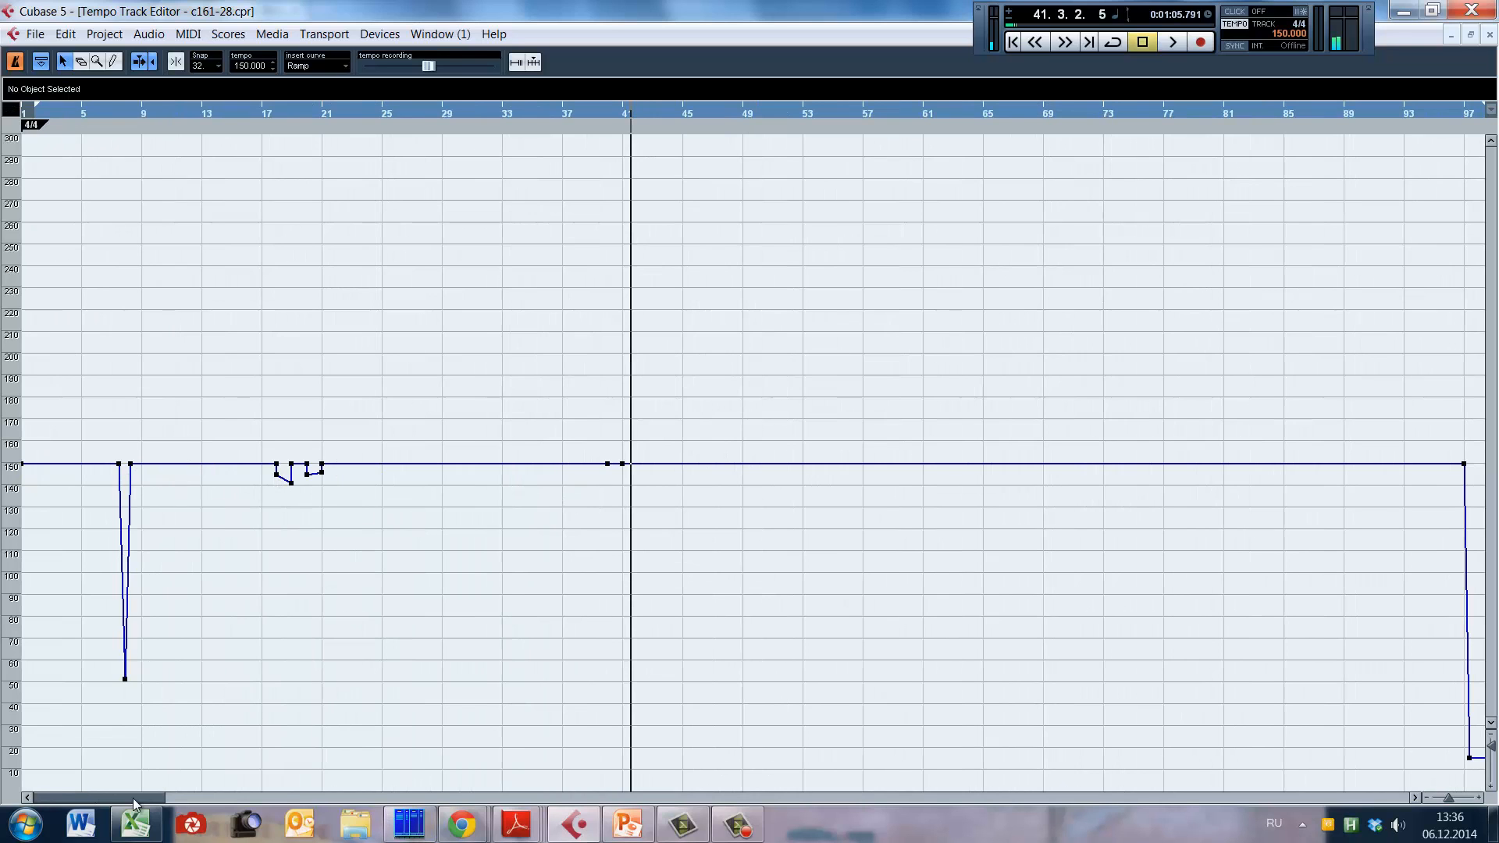
left_click_drag(119, 798, 68, 783)
left_click(102, 393)
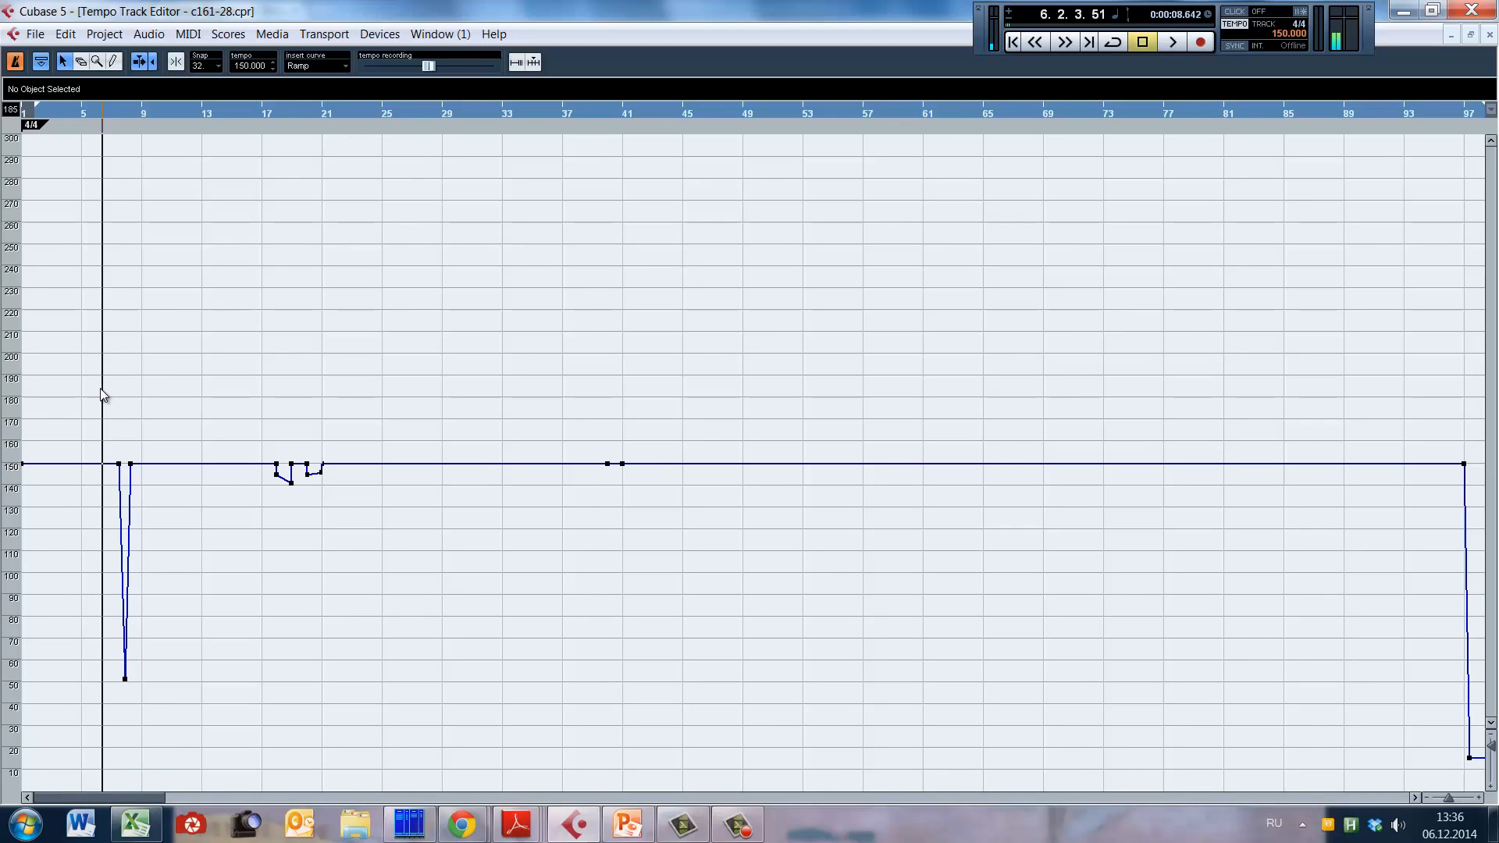
left_click(89, 399)
left_click(73, 400)
left_click(80, 399)
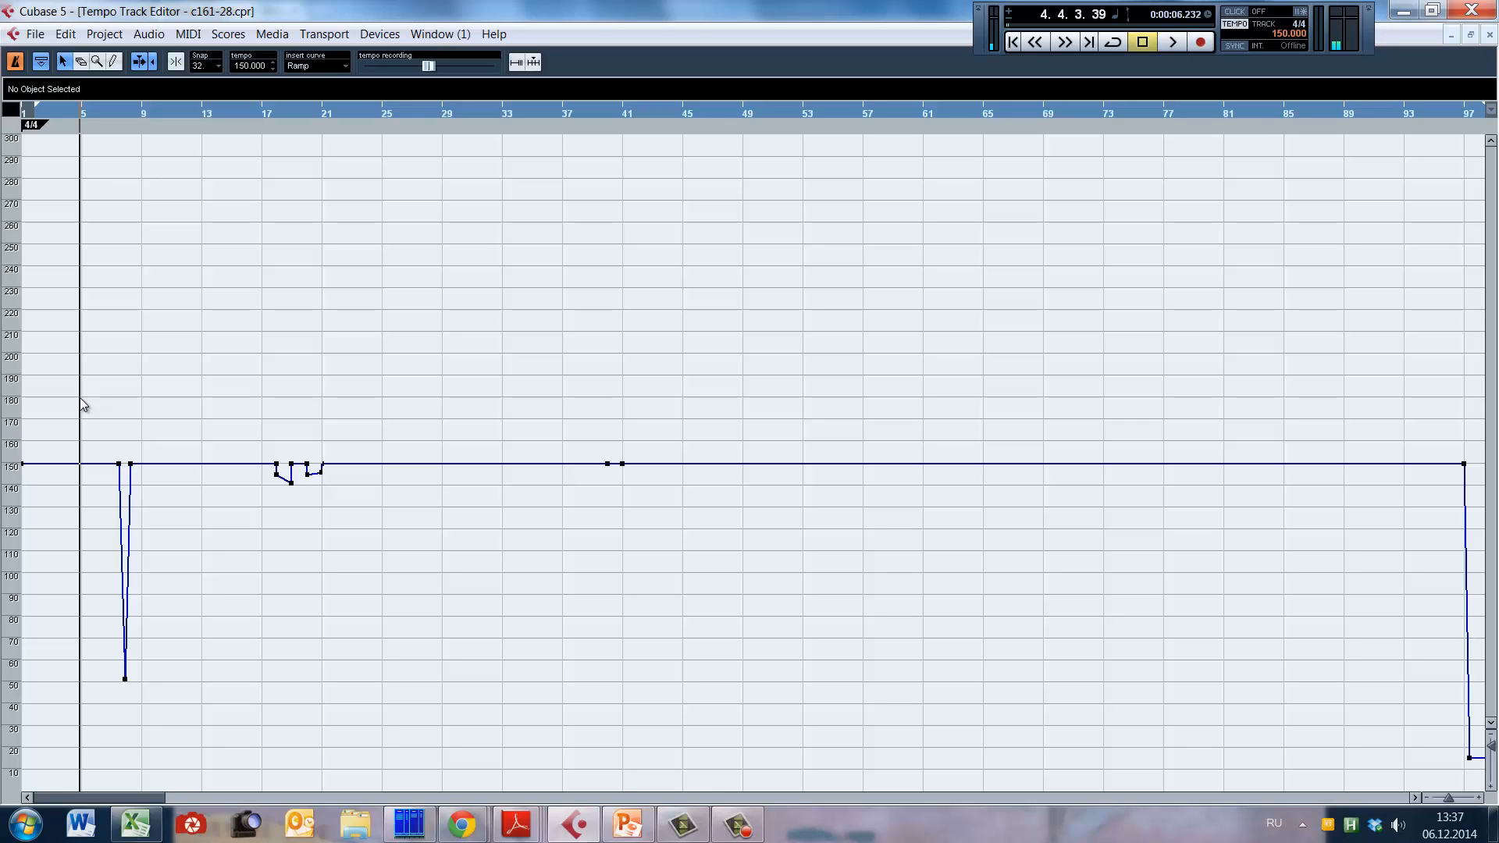
Step: Place the playback cursor in bar 7, play into the deep tempo dip before bar 8, and stop
key("h")
key("h")
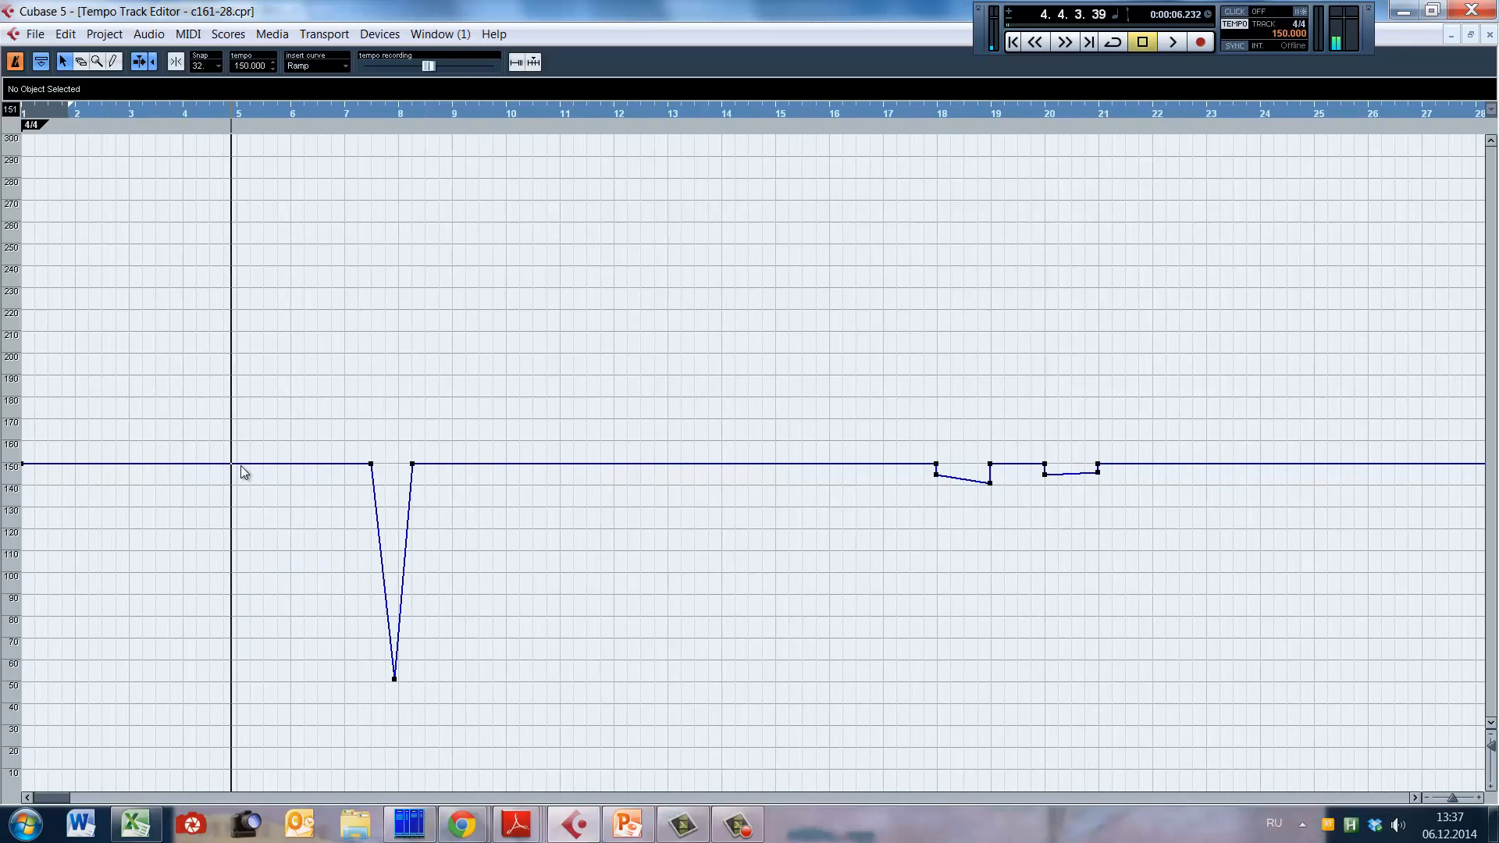
left_click(358, 113)
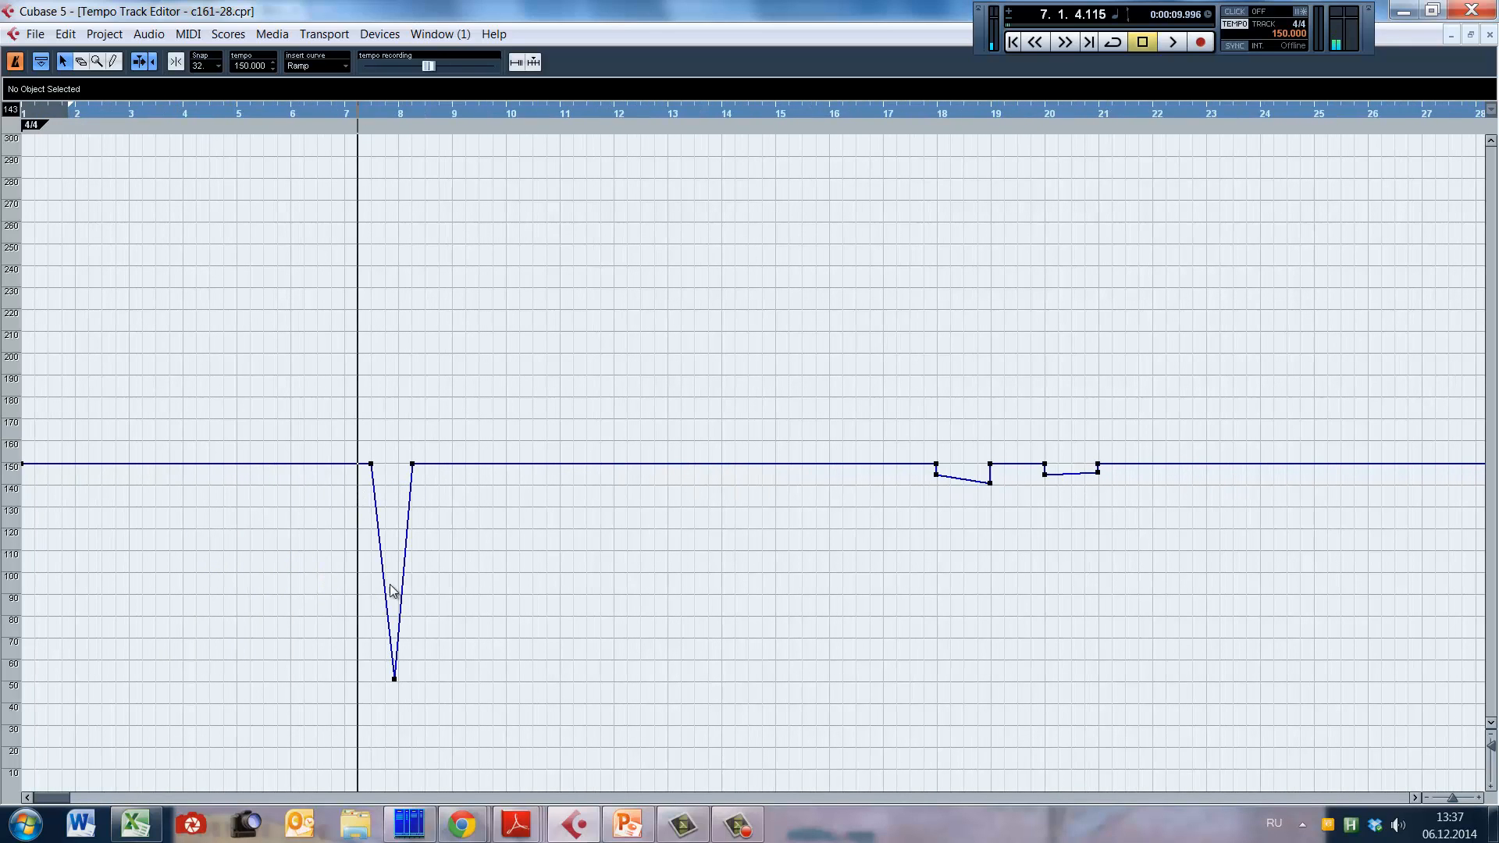
left_click(337, 418)
key("space")
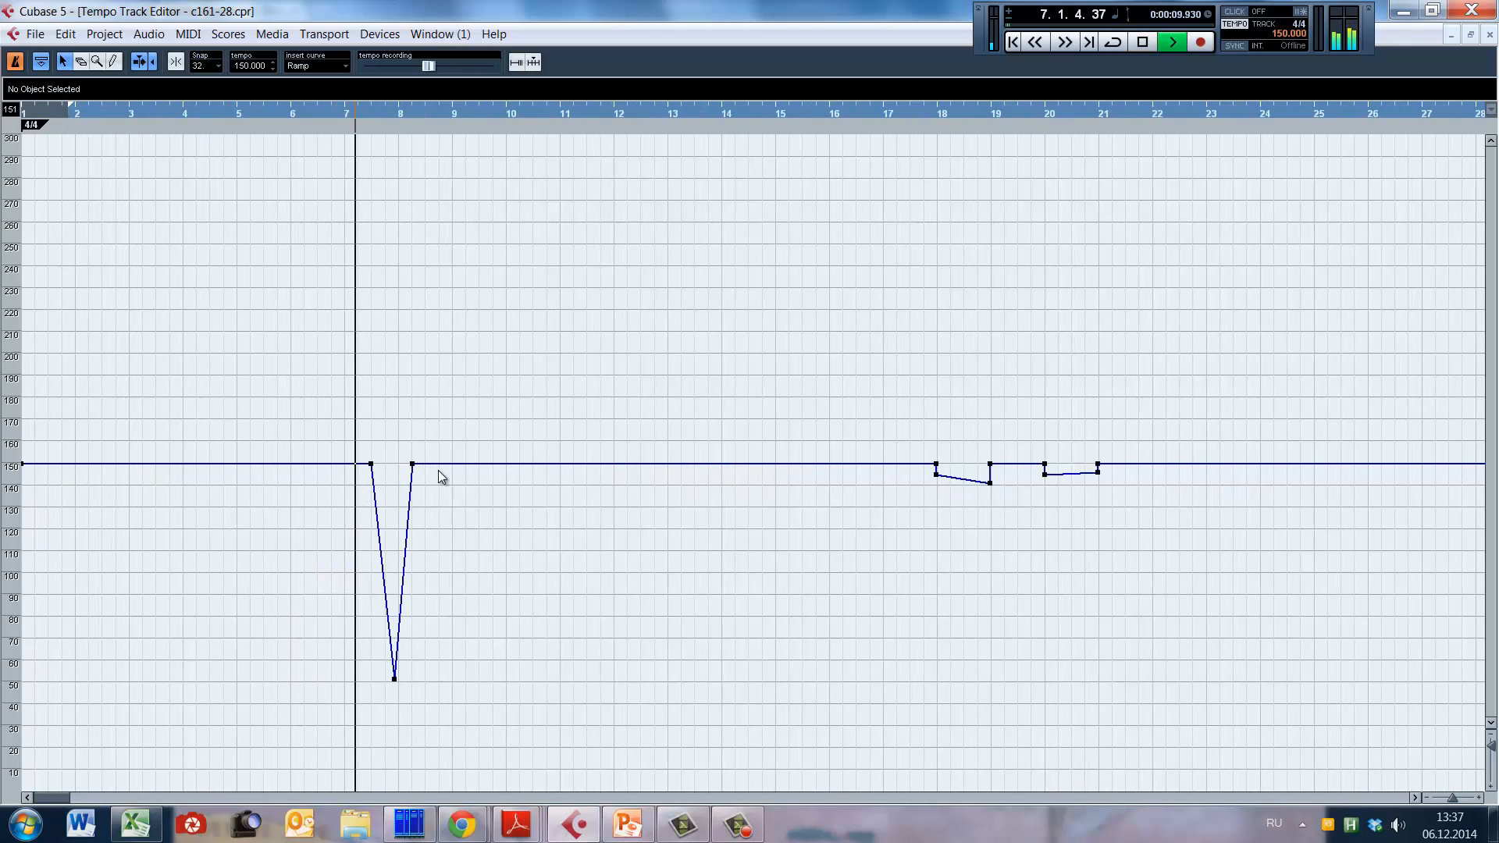
key("space")
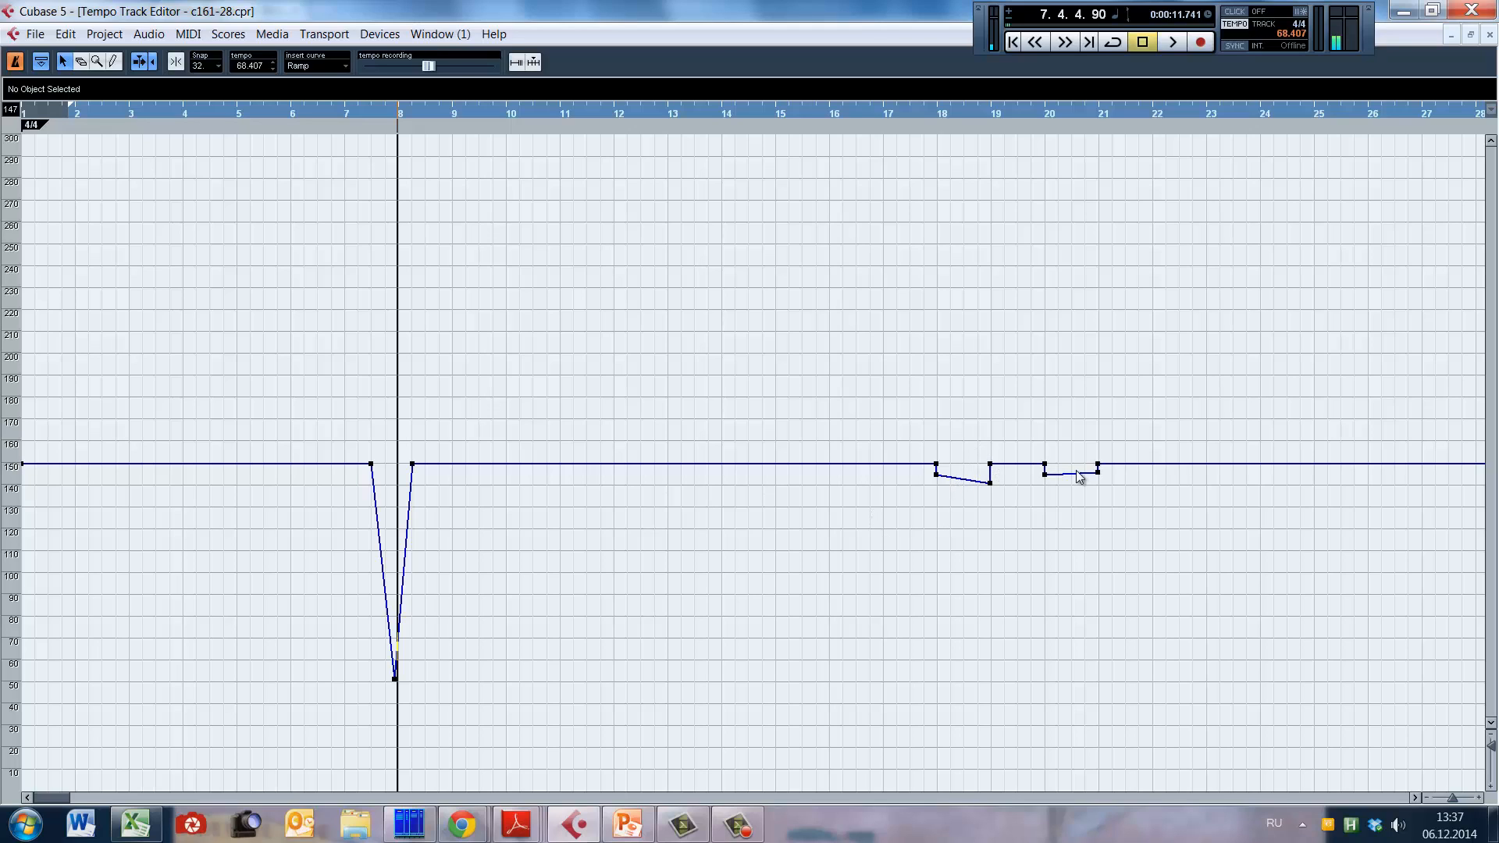
Step: Play from bar 16 through the two small tempo dips between bars 18 and 21, and stop playback
left_click(853, 506)
key("space")
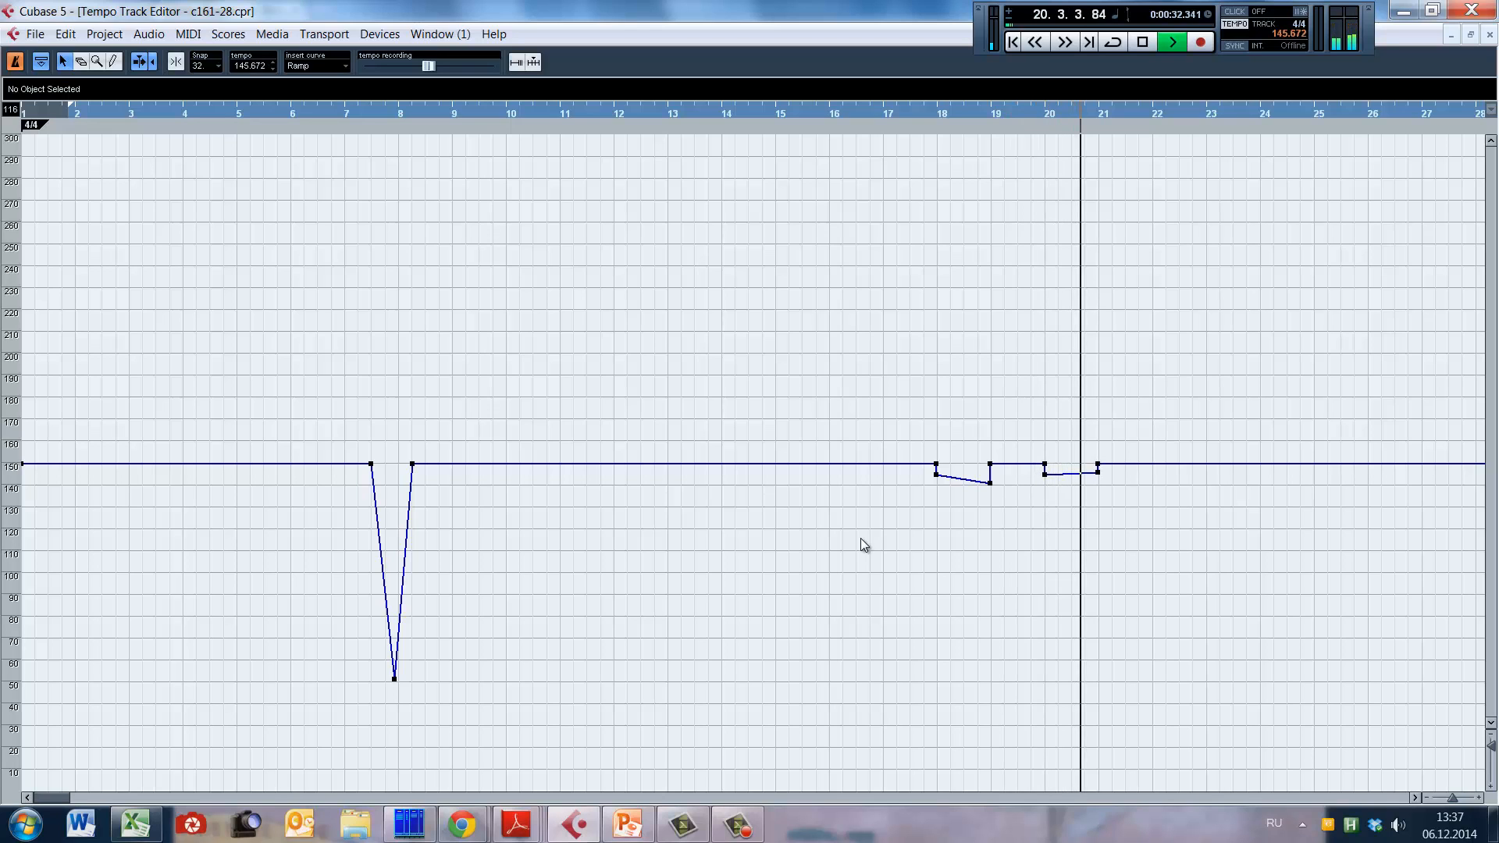
key("space")
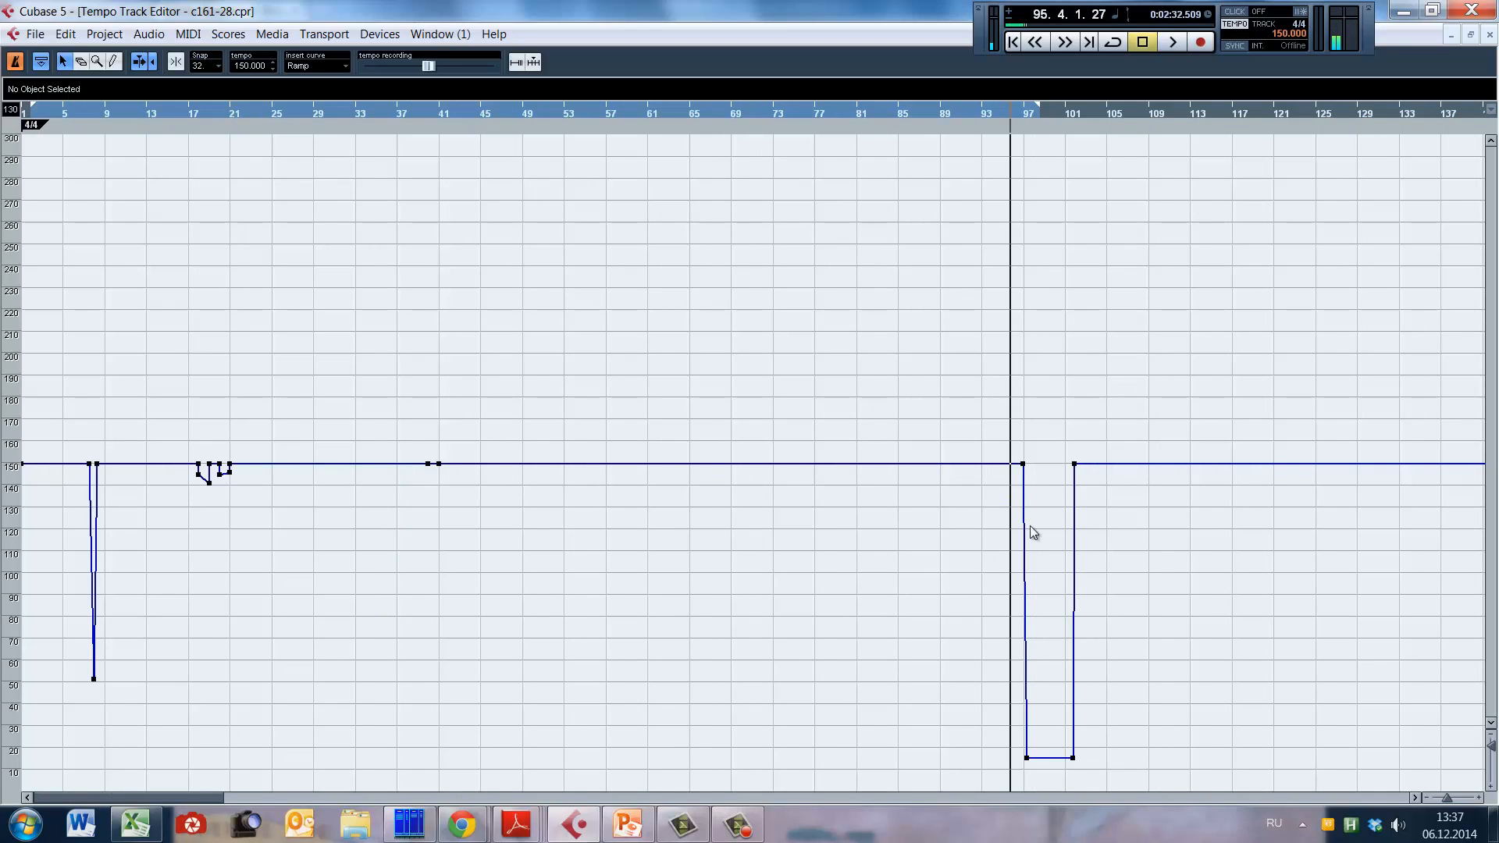
Step: Play the end of the piece through the tempo drop at bar 97, and stop playback
key("h")
key("h")
key("space")
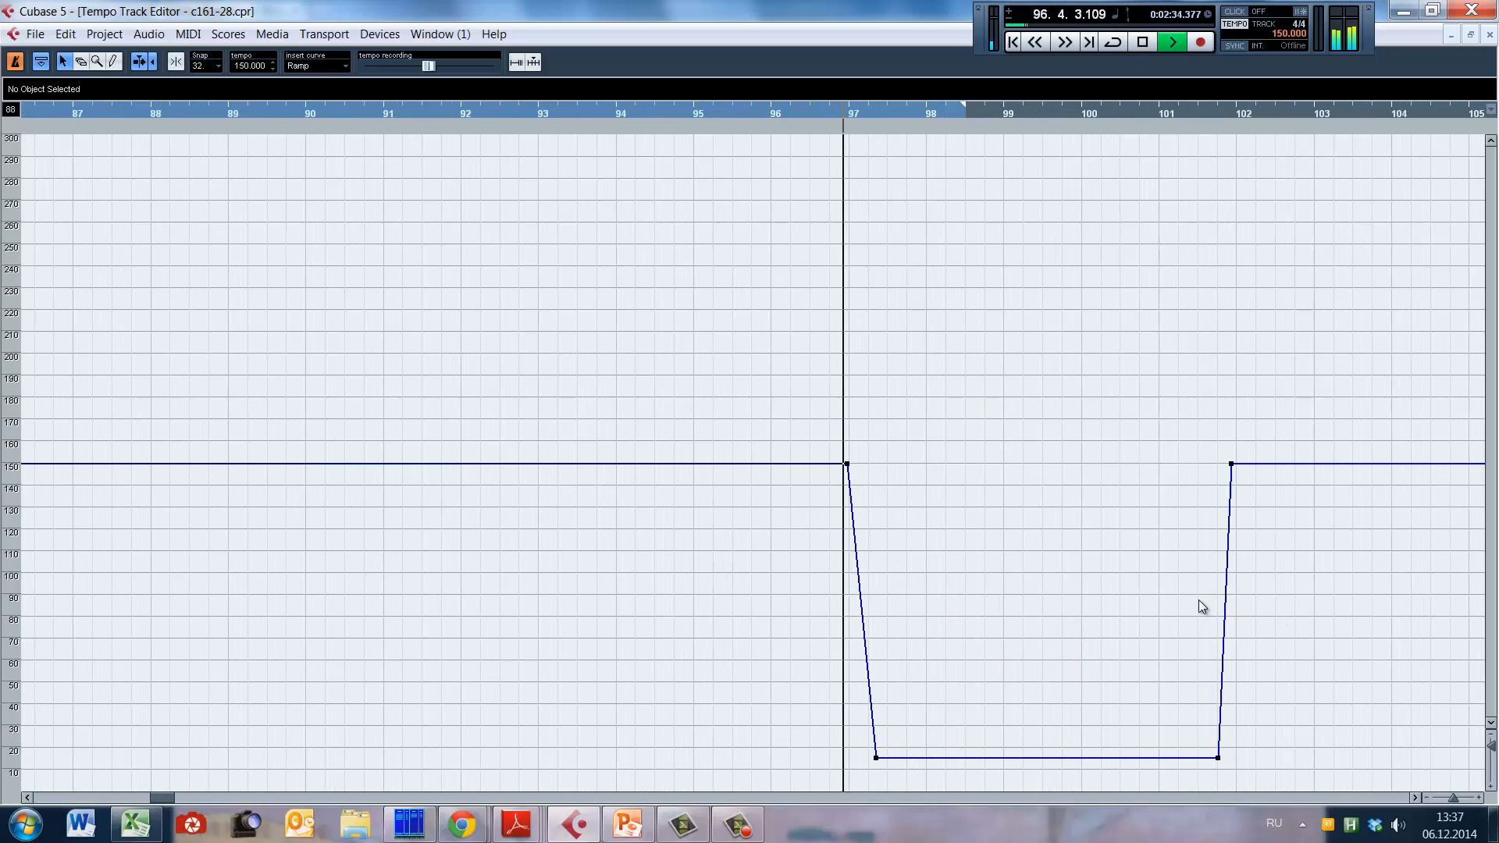
key("space")
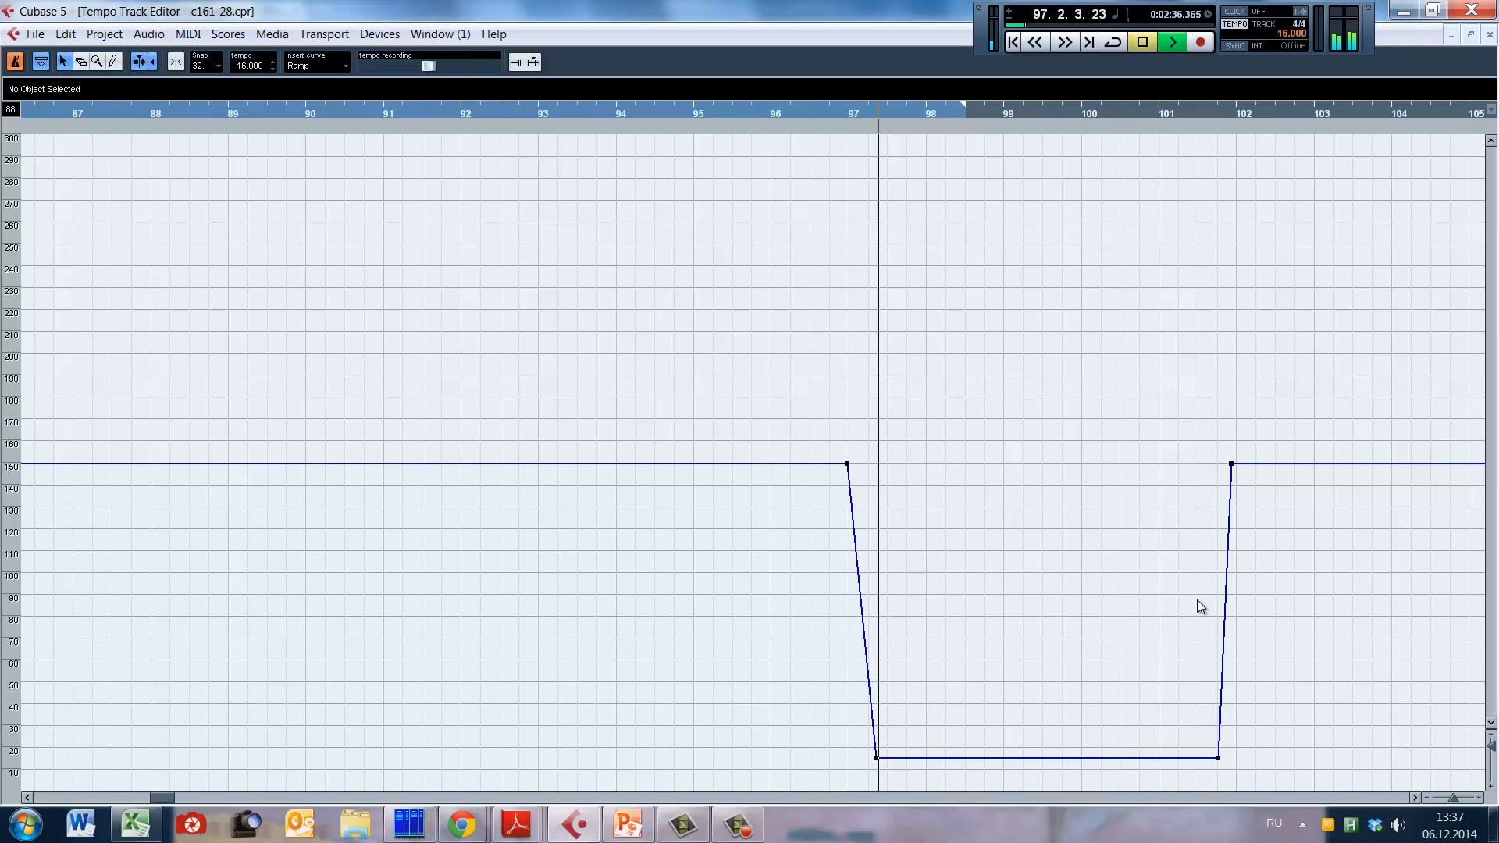